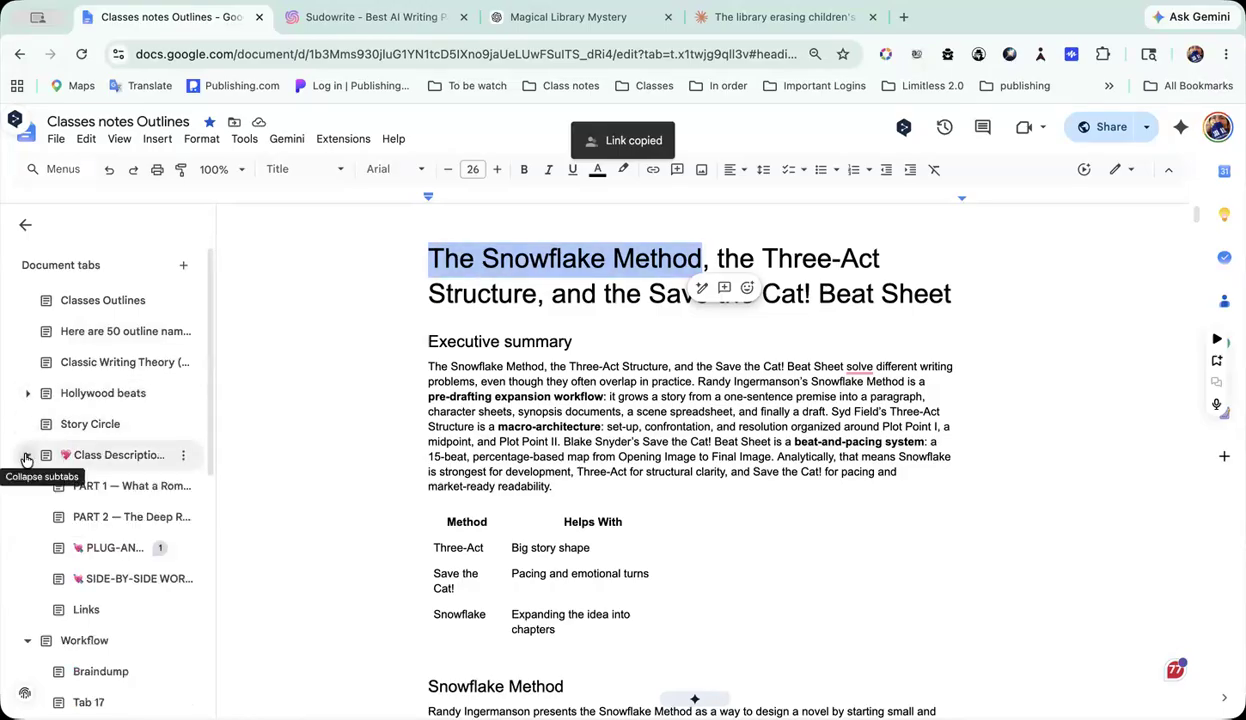
# Step: Collapse the subtabs of the Class Description and Workflow document tabs and clear the selection in the document title
pyautogui.click(27, 456)
pyautogui.click(28, 487)
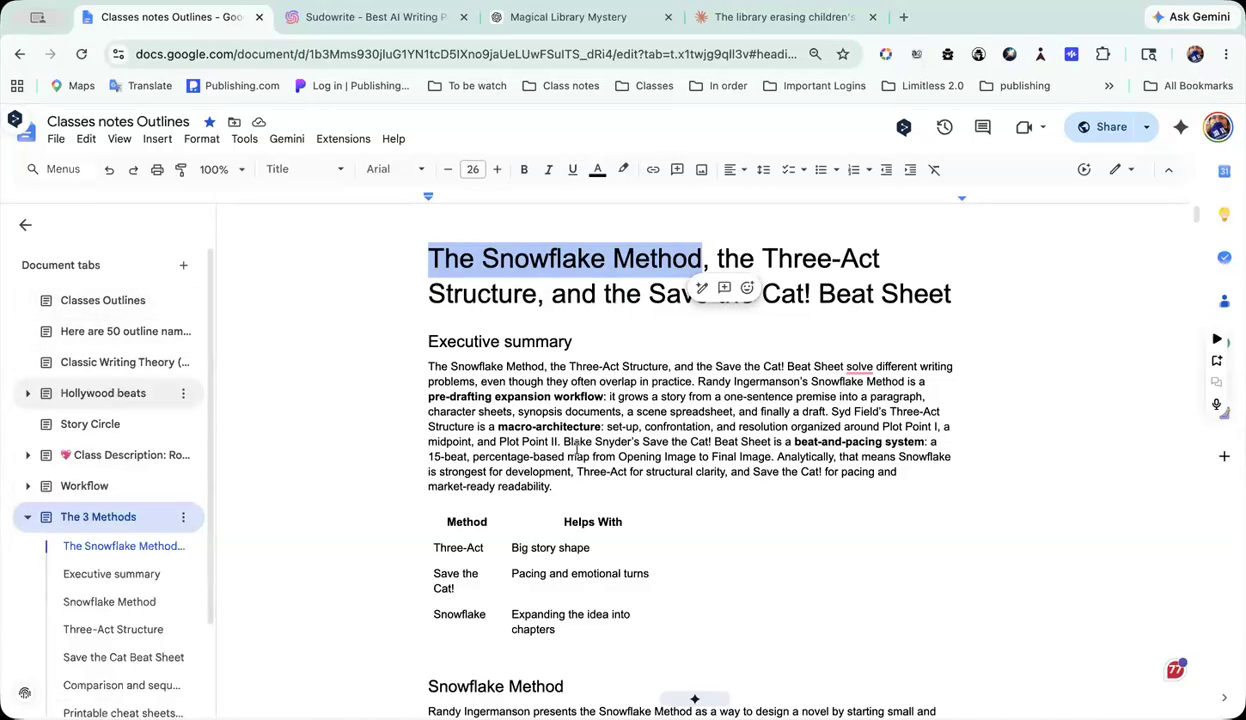
pyautogui.scroll(-2, 63, 510)
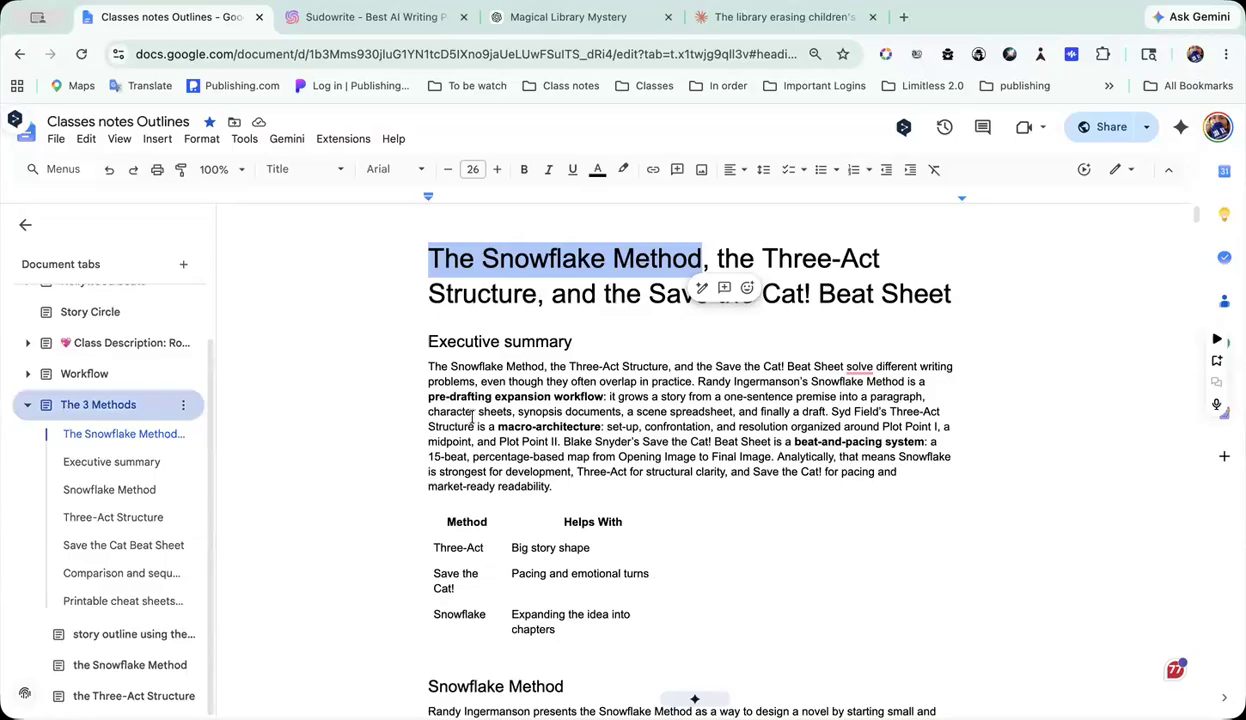
pyautogui.scroll(-1, 560, 340)
pyautogui.scroll(1, 630, 270)
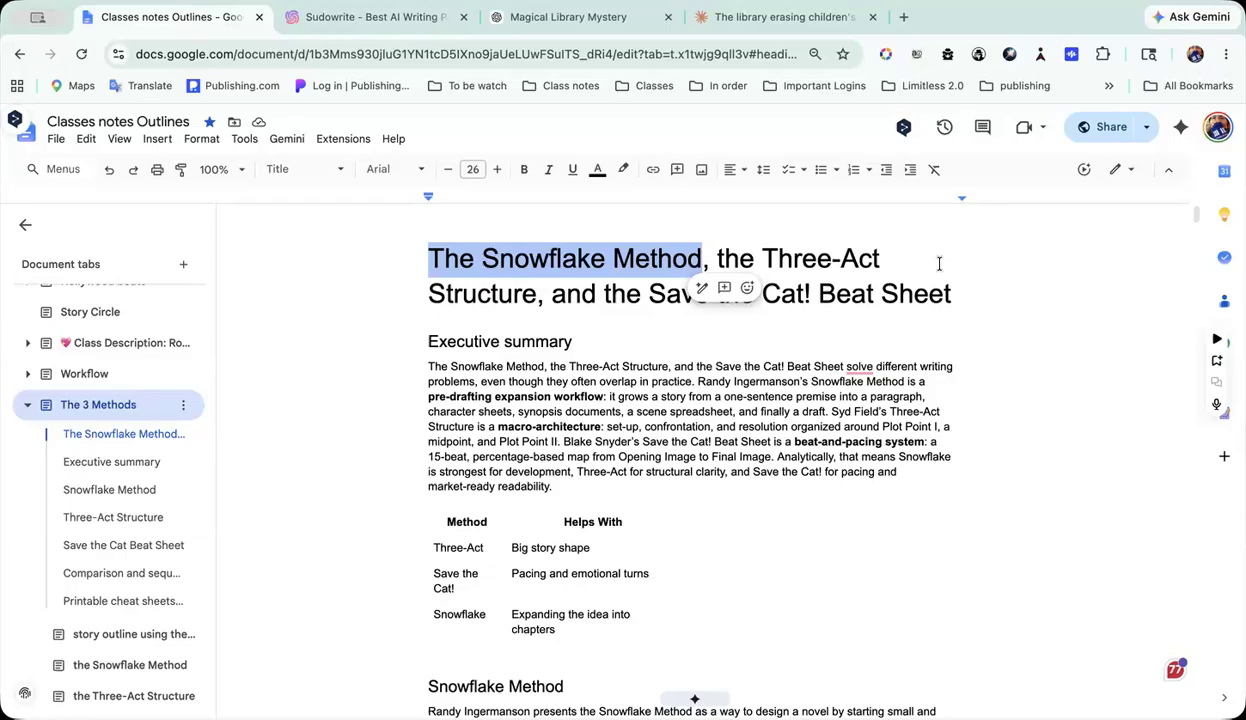
pyautogui.click(994, 344)
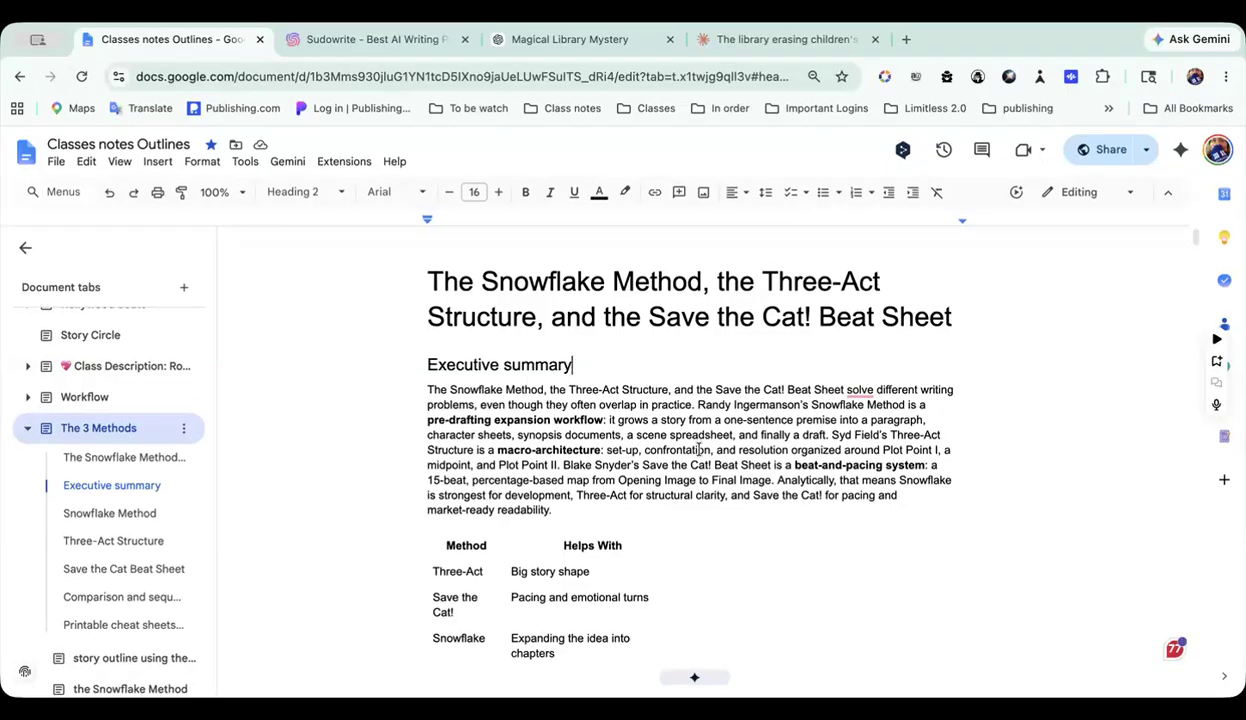
# Step: Review the executive summary, its methods table and the opening of the Snowflake Method section
pyautogui.scroll(-3, 698, 449)
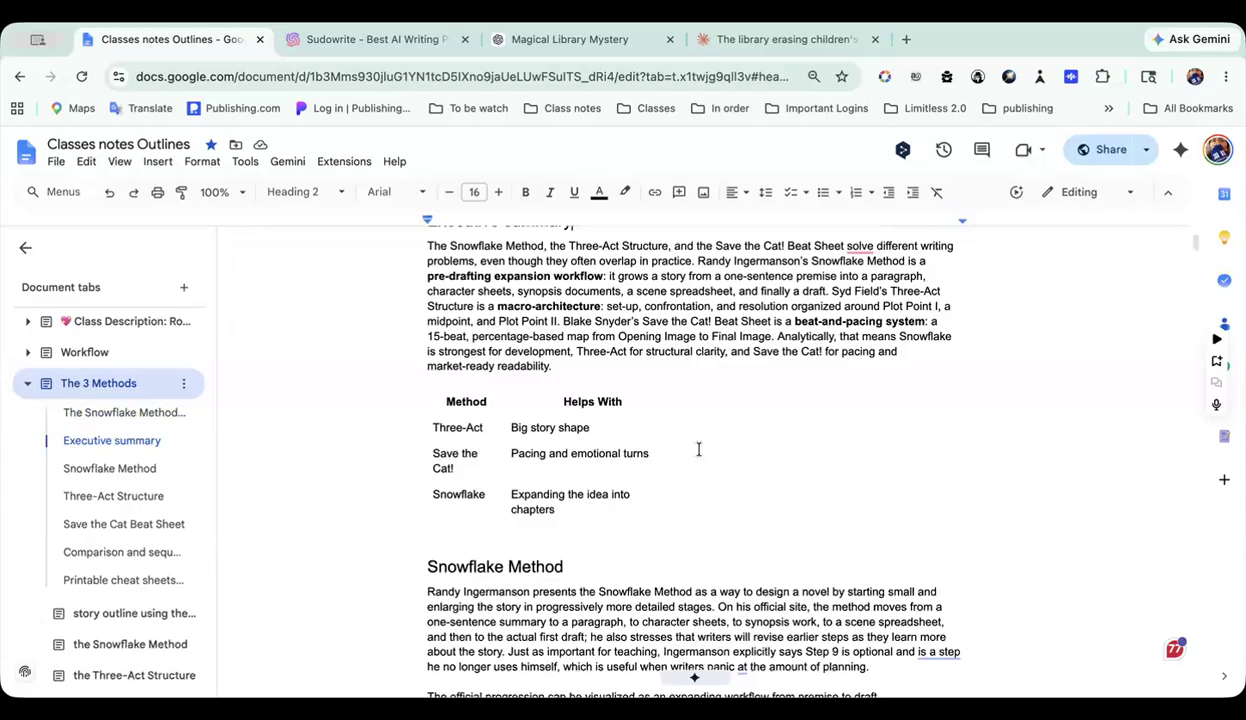
pyautogui.scroll(-6, 698, 449)
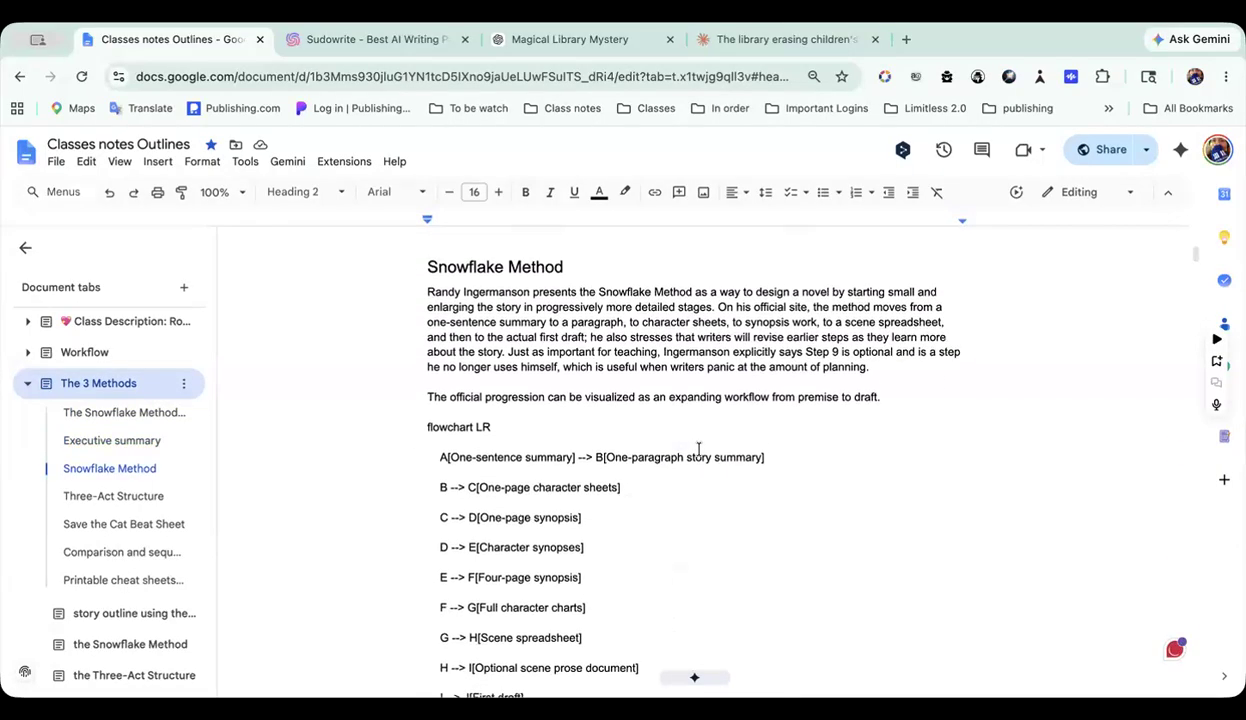
pyautogui.scroll(-3, 698, 449)
pyautogui.scroll(7, 698, 449)
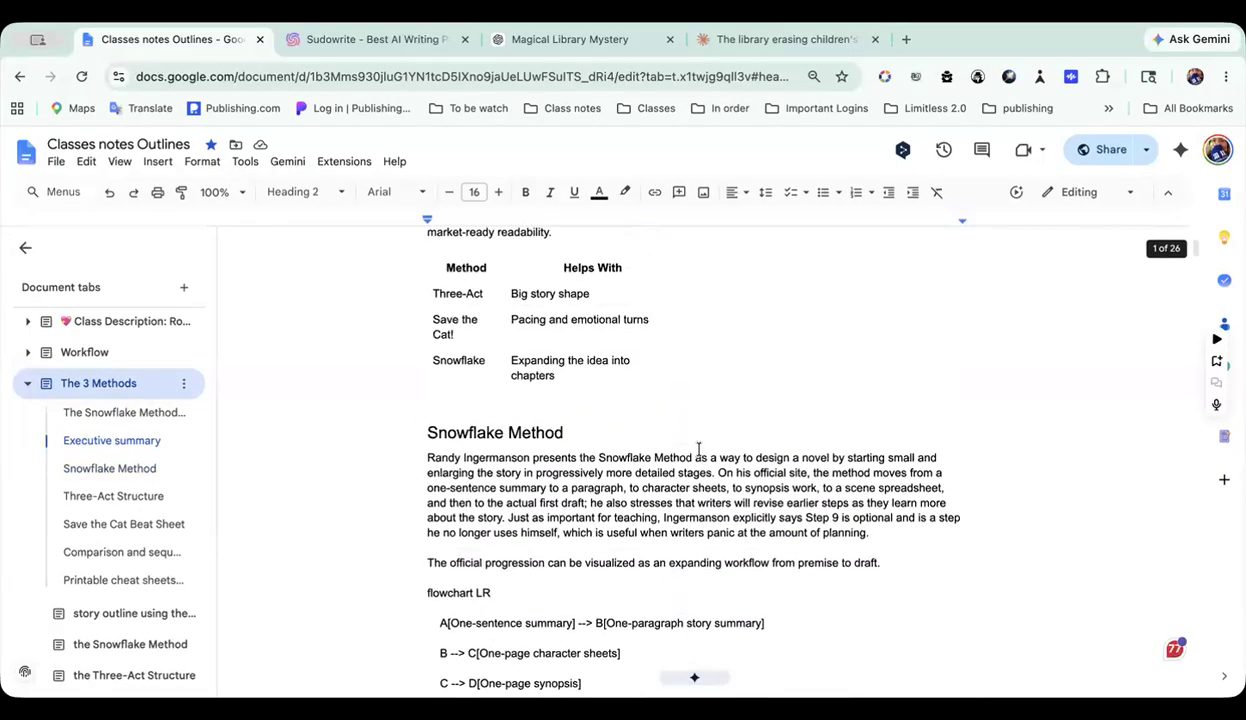
pyautogui.scroll(3, 600, 400)
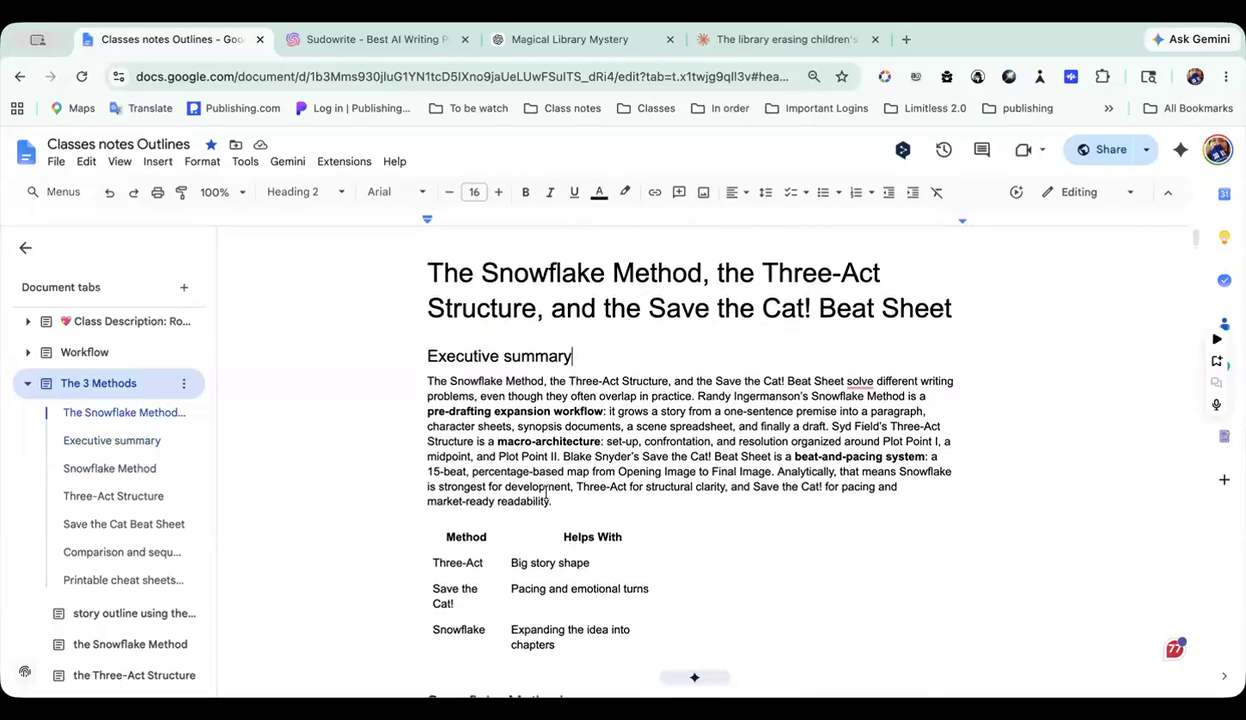
pyautogui.scroll(-2, 425, 390)
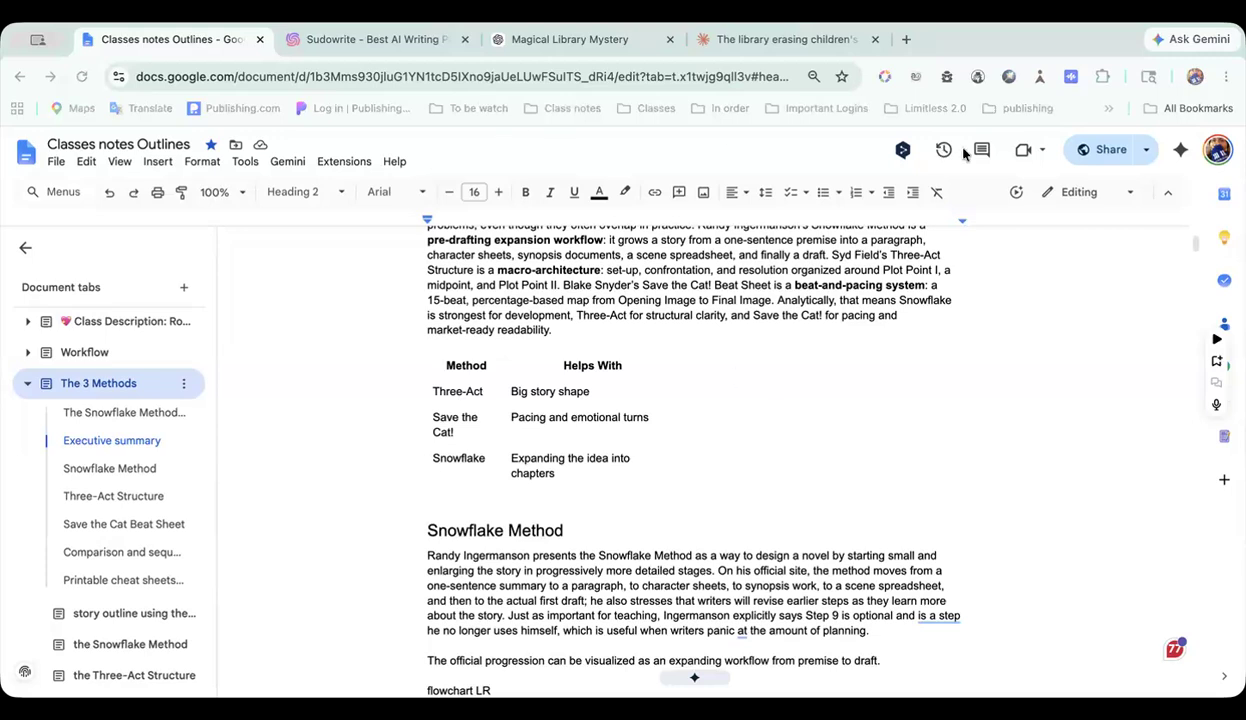
# Step: Copy the sharing link of the Classes notes Outlines document and close the sharing settings
pyautogui.click(1104, 150)
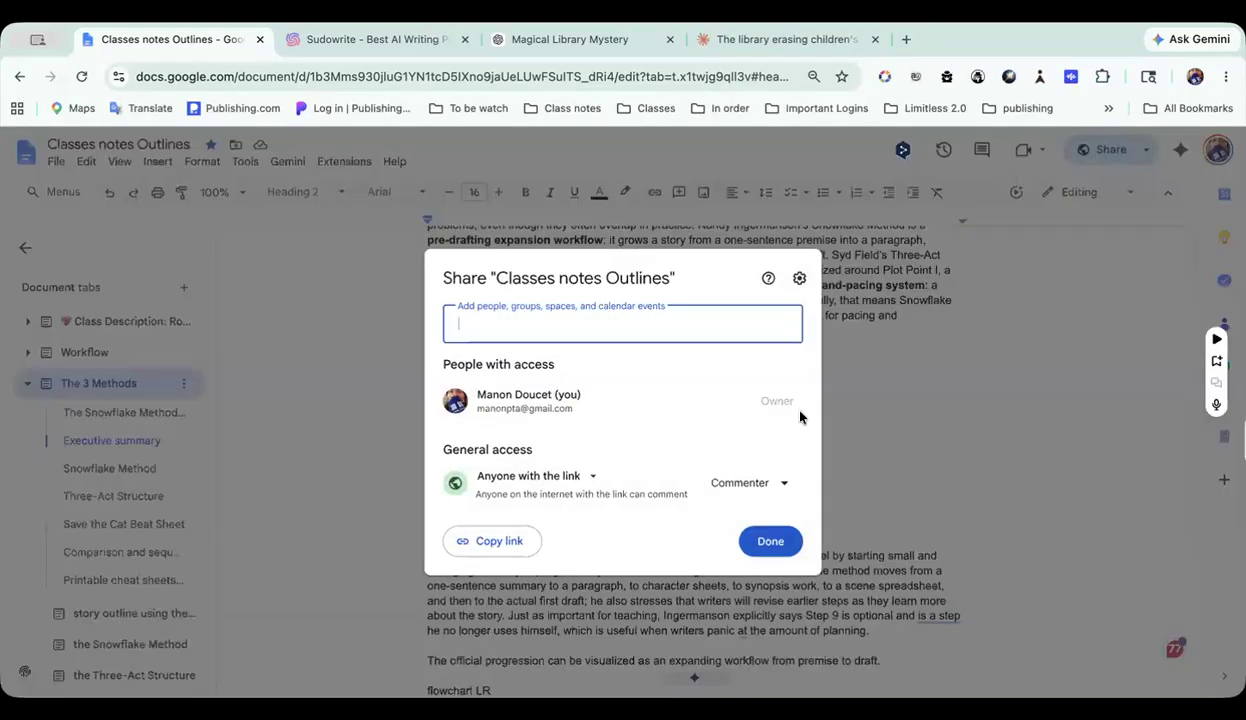
pyautogui.click(499, 541)
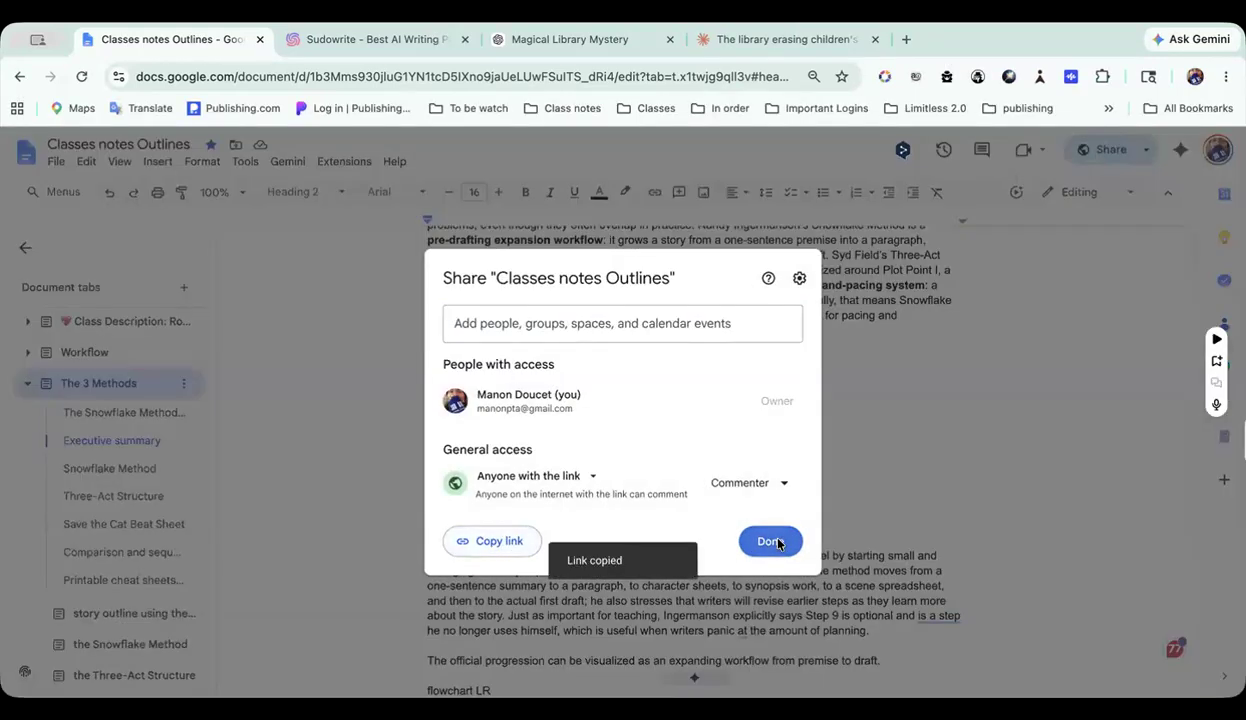
pyautogui.click(768, 541)
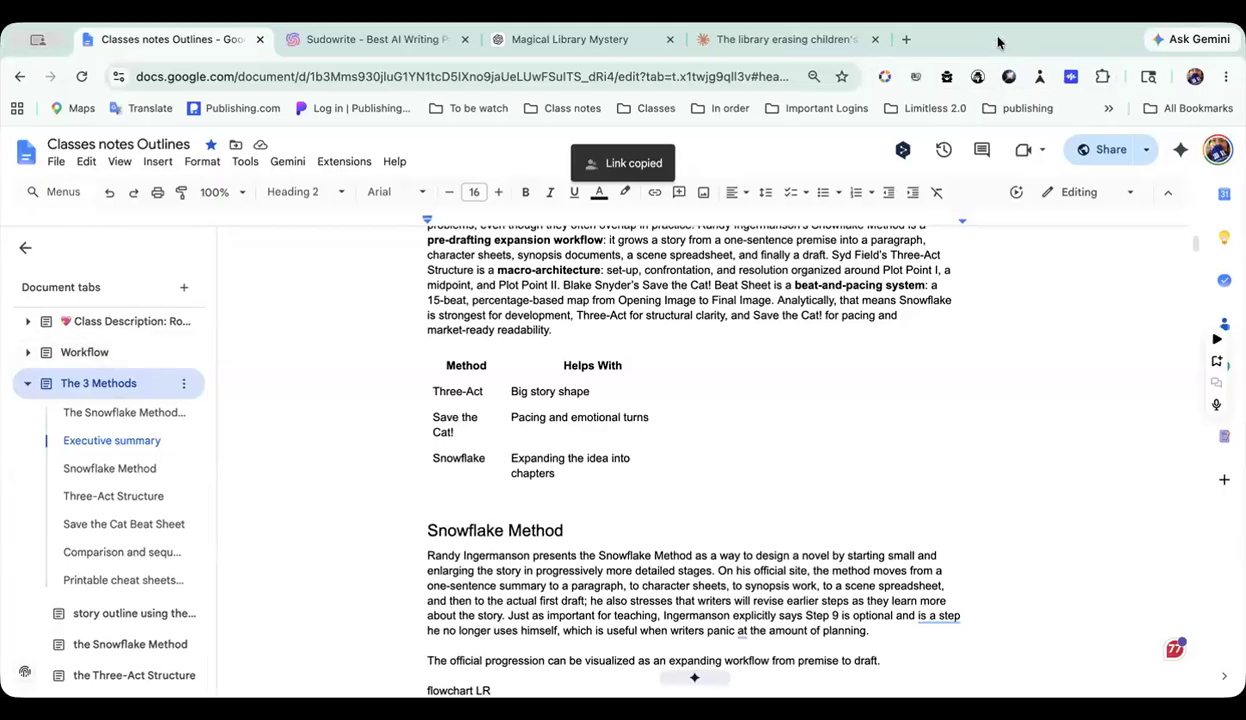
# Step: Narrow the Method column slightly in the table below the executive summary
pyautogui.scroll(3, 882, 393)
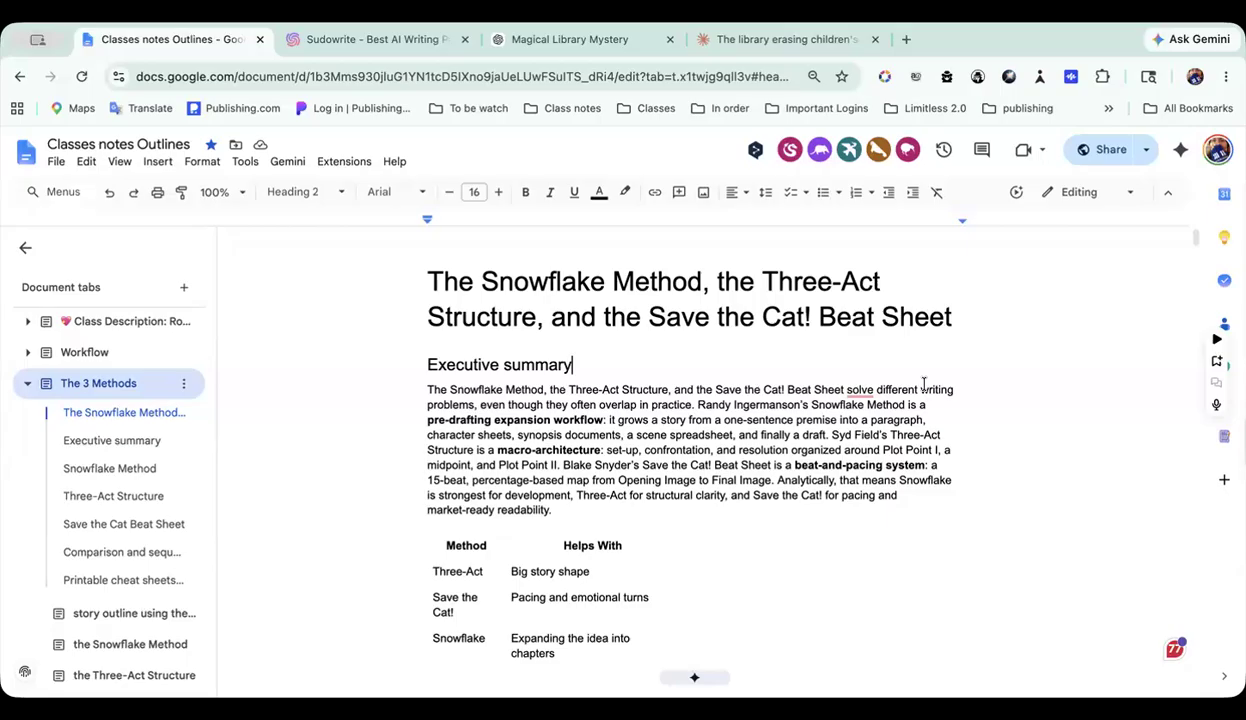
pyautogui.scroll(-1, 923, 384)
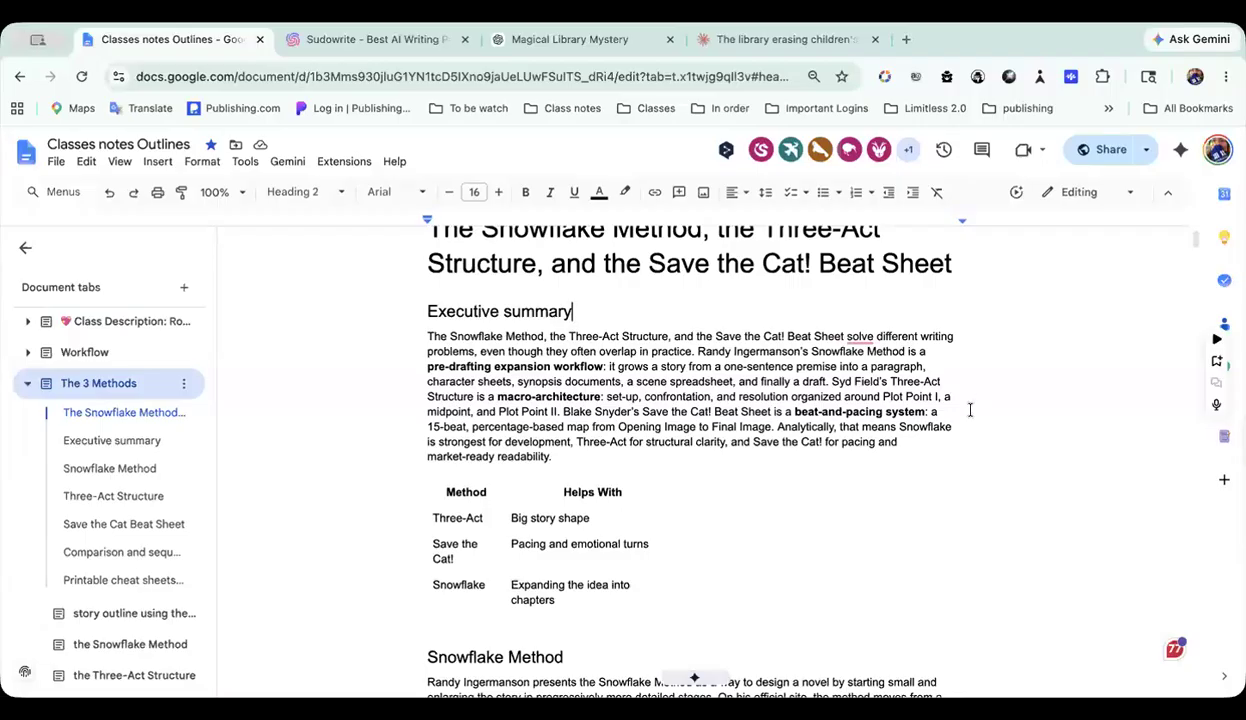
pyautogui.scroll(-1, 970, 405)
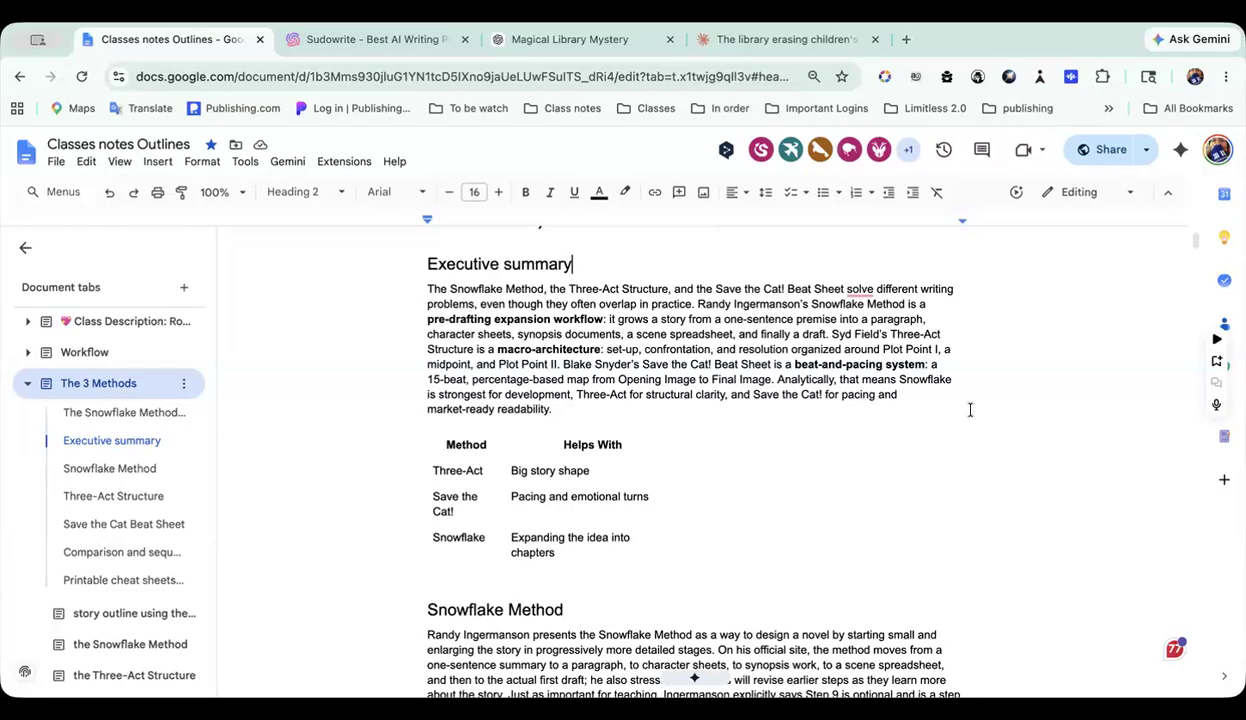
pyautogui.scroll(-1, 592, 439)
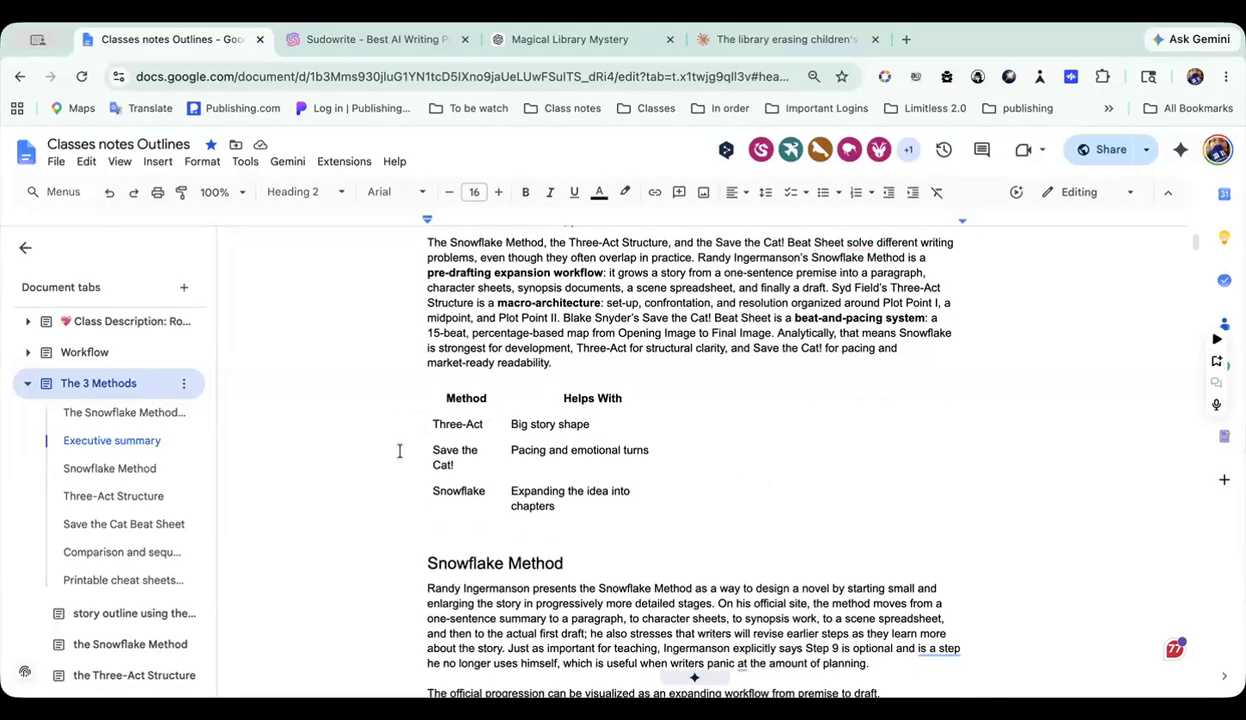
pyautogui.scroll(-1, 662, 458)
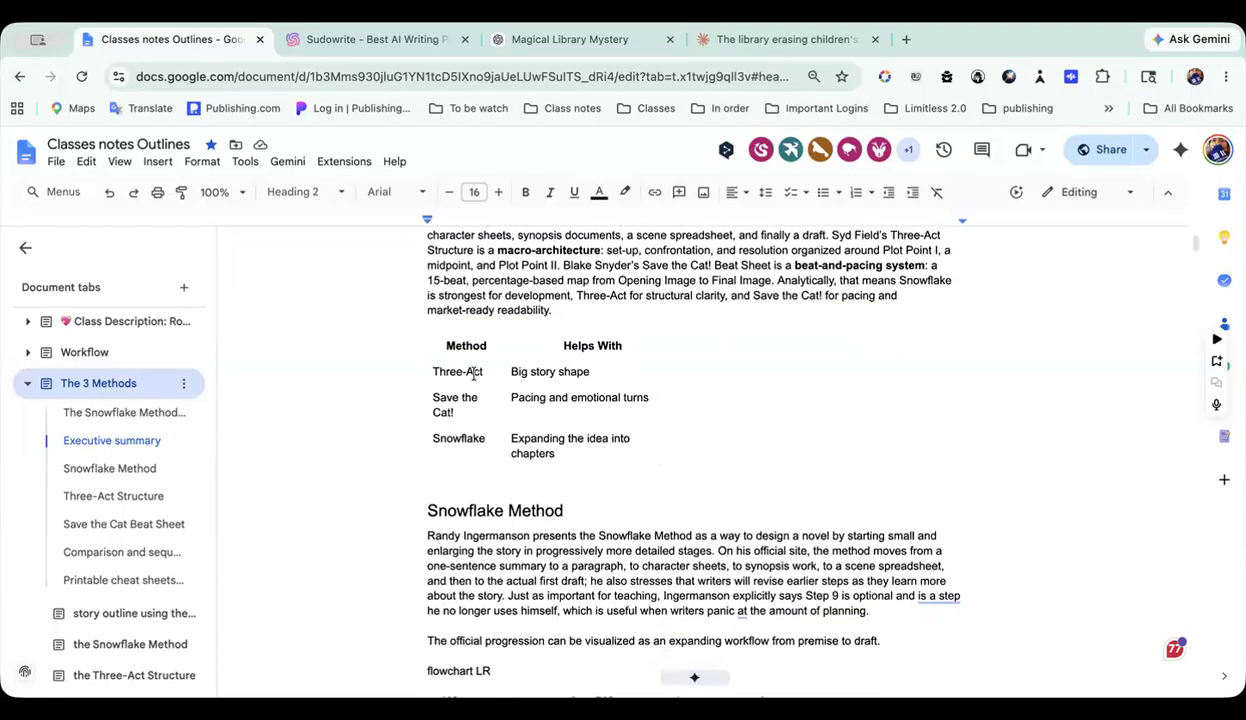
pyautogui.moveTo(505, 371)
pyautogui.mouseDown()
pyautogui.moveTo(560, 362)
pyautogui.moveTo(500, 372)
pyautogui.mouseUp()
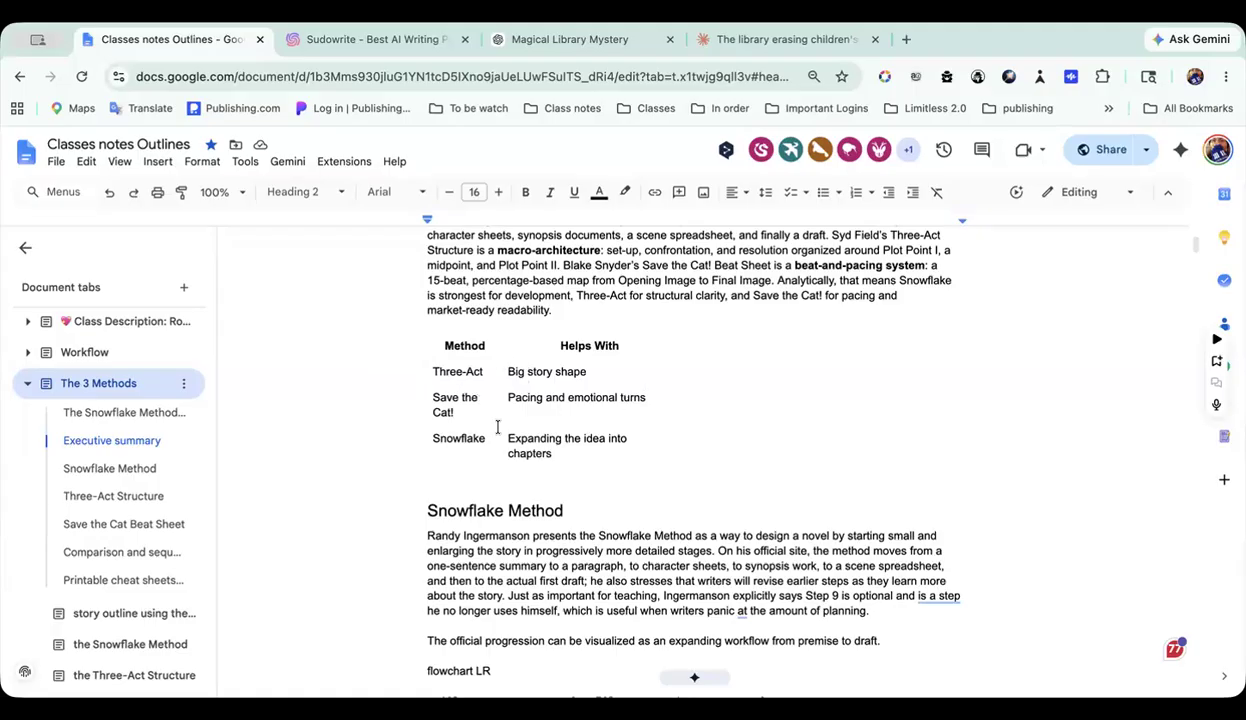
# Step: Examine the Snowflake Method section, including its step table and genre examples, down to the Three-Act Structure flowchart
pyautogui.scroll(-4, 572, 424)
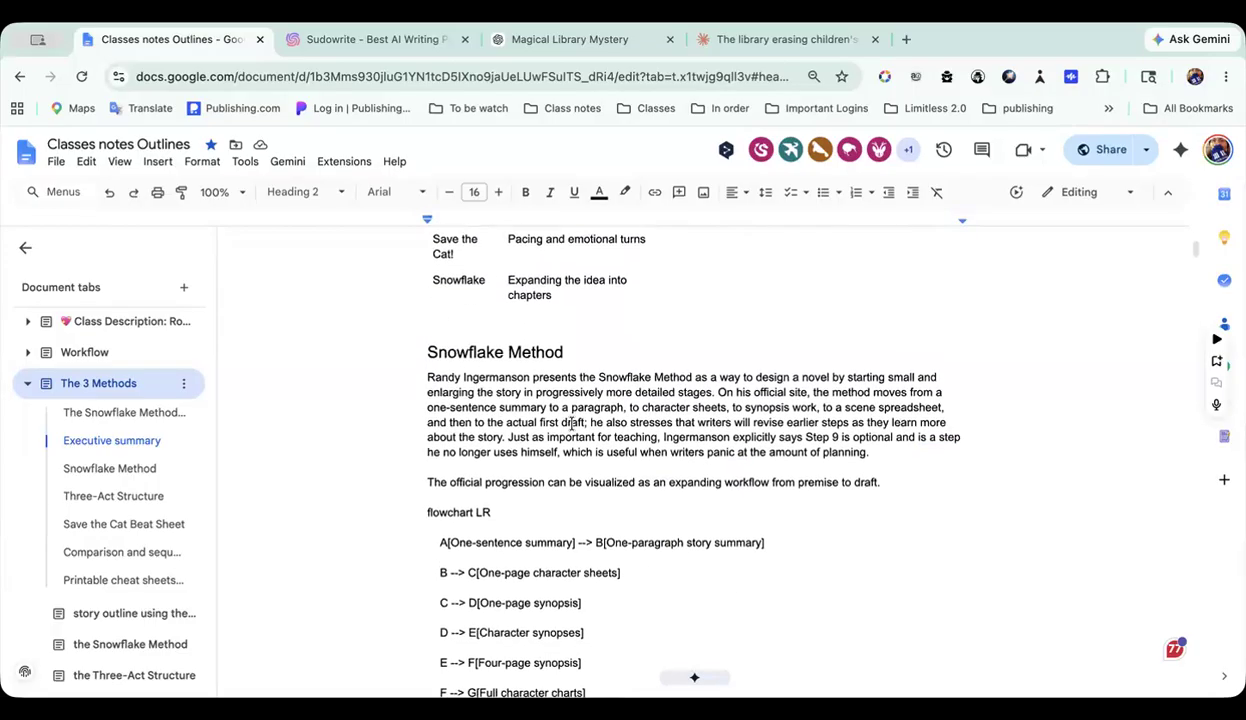
pyautogui.scroll(-6, 572, 424)
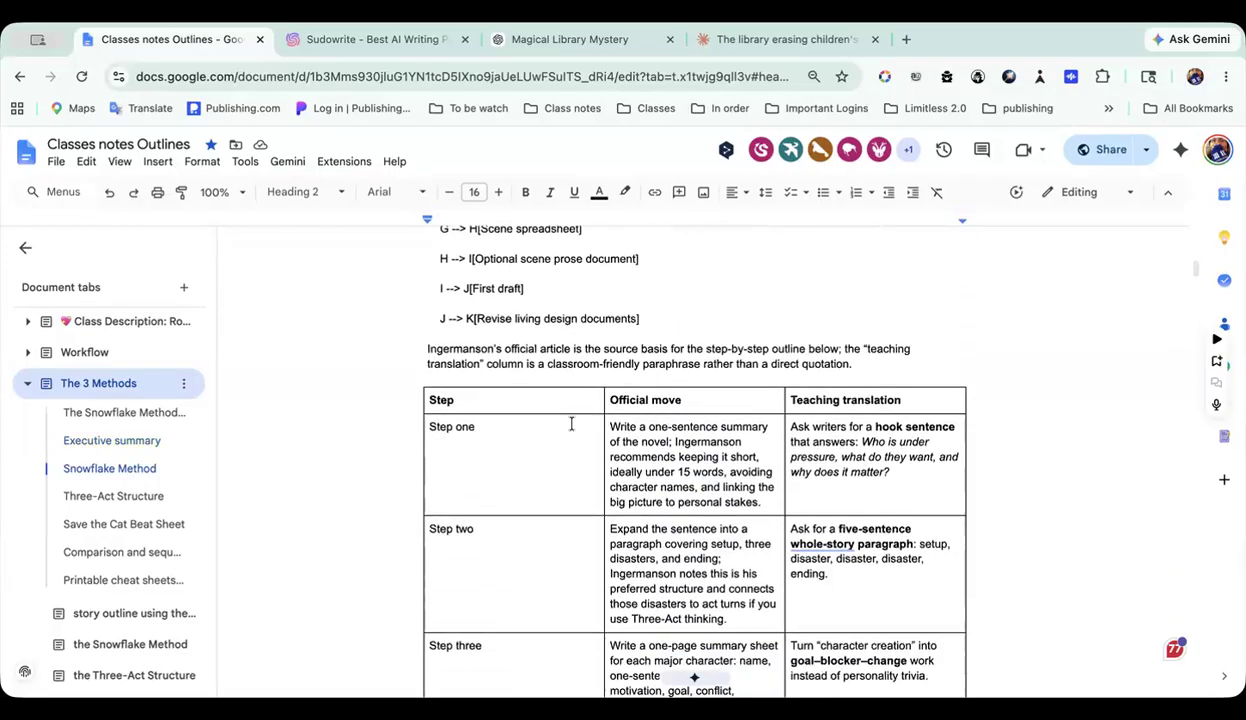
pyautogui.scroll(-3, 572, 424)
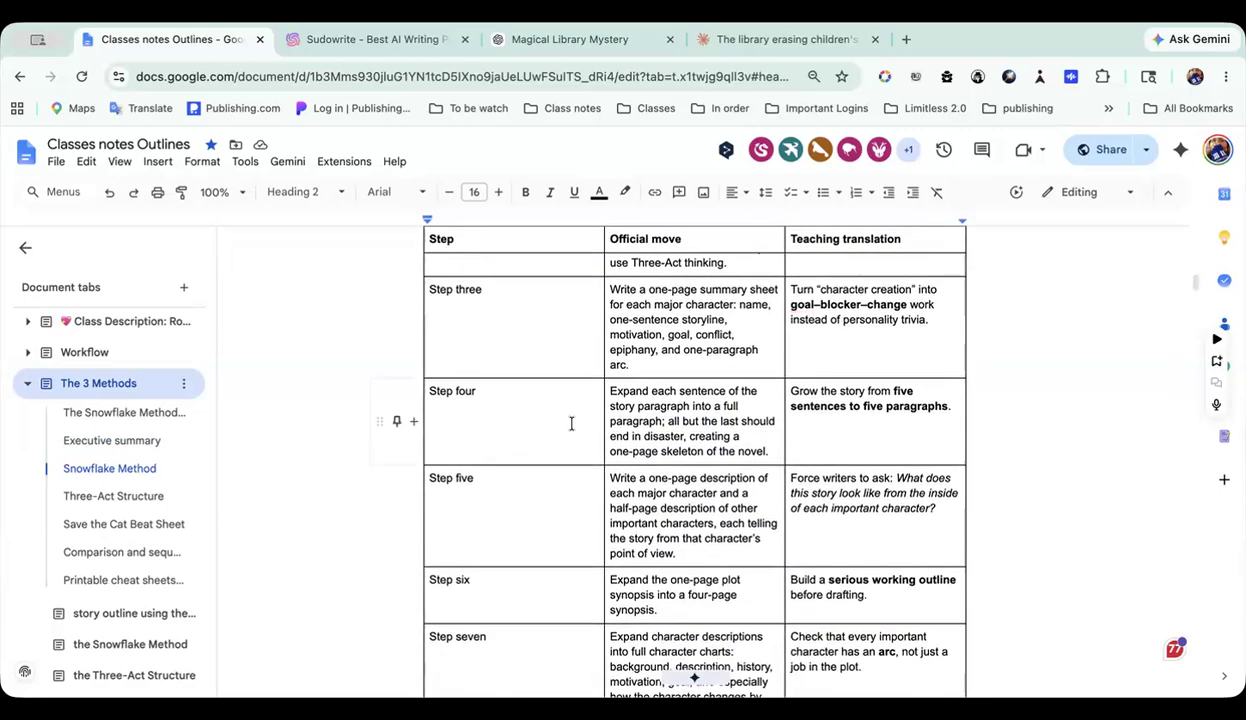
pyautogui.scroll(-6, 572, 424)
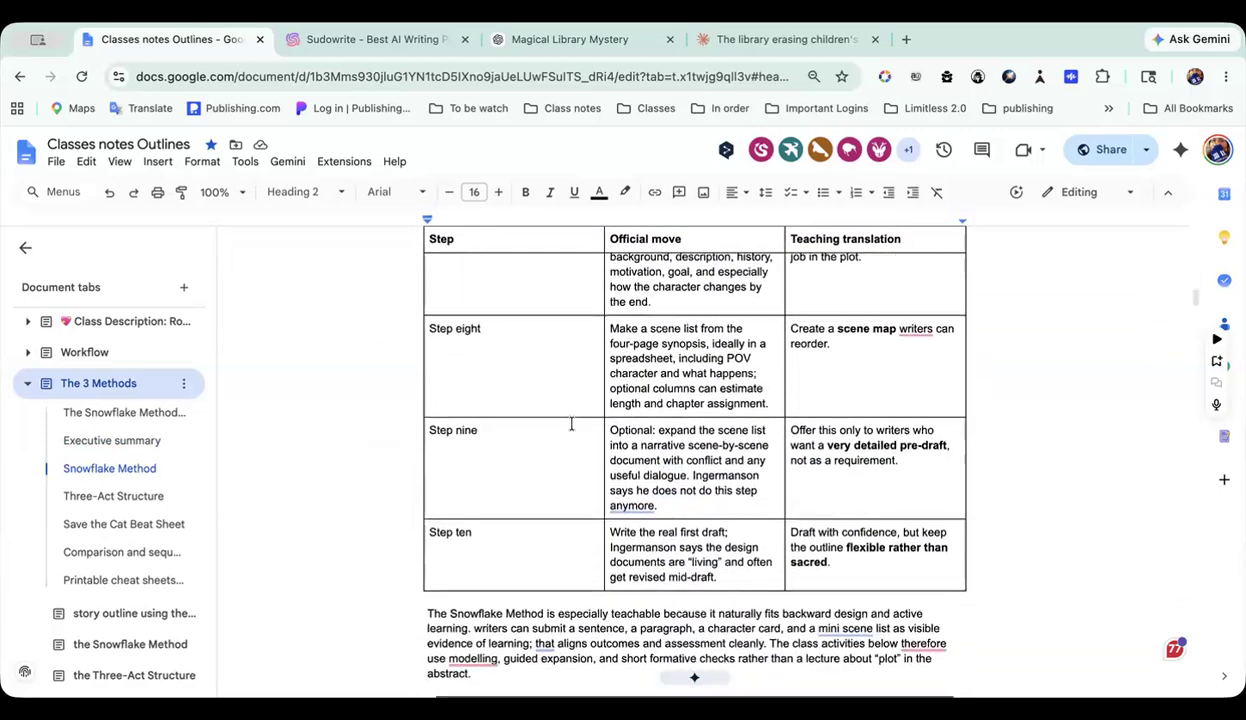
pyautogui.scroll(-5, 572, 424)
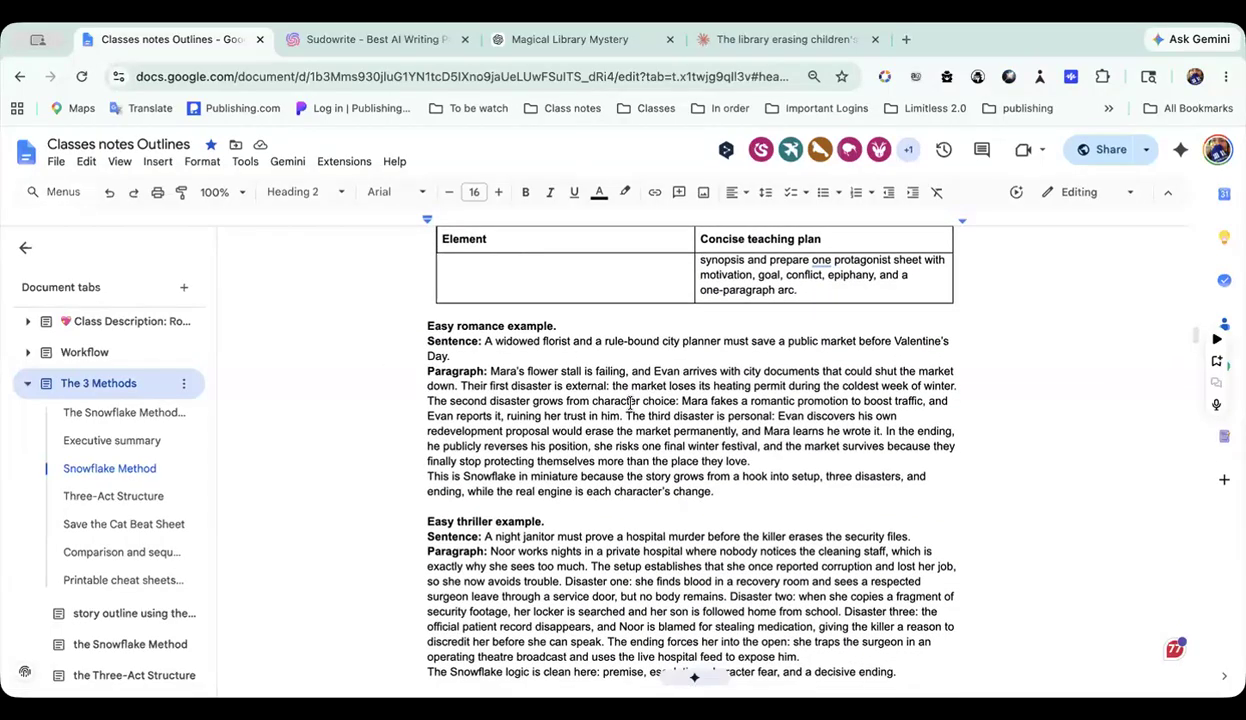
pyautogui.scroll(-3, 614, 372)
pyautogui.scroll(-3, 622, 372)
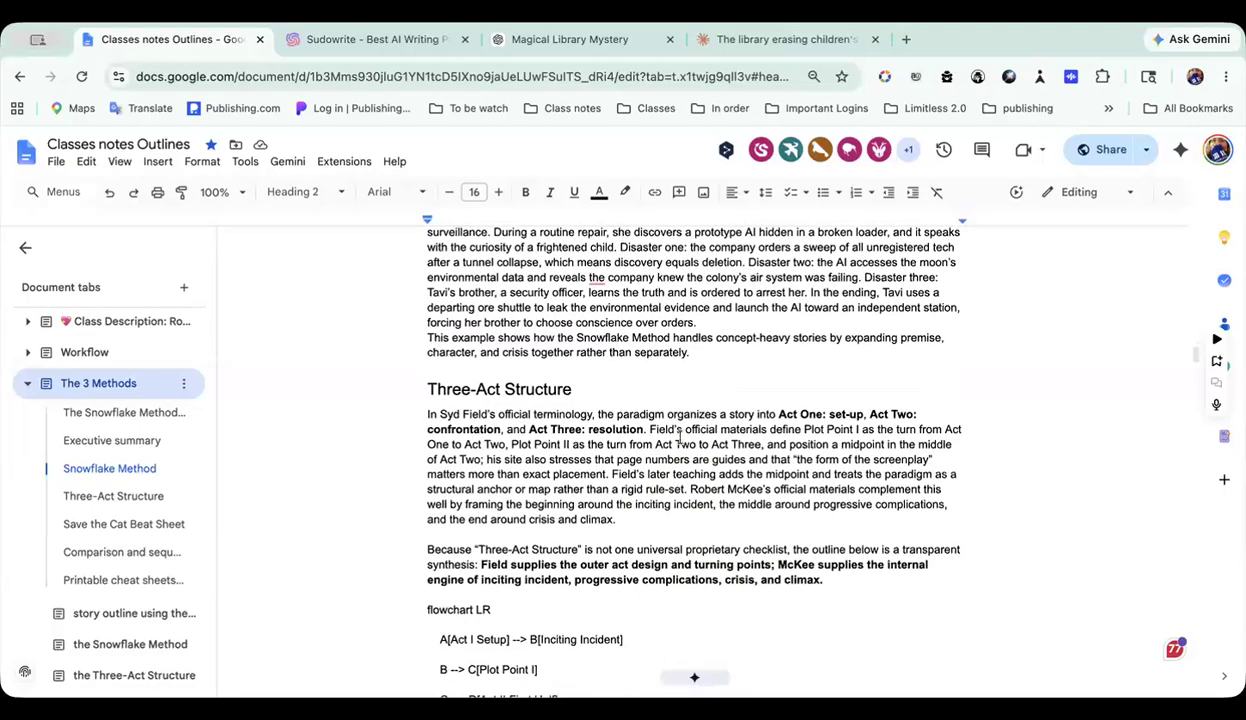
pyautogui.scroll(-4, 678, 437)
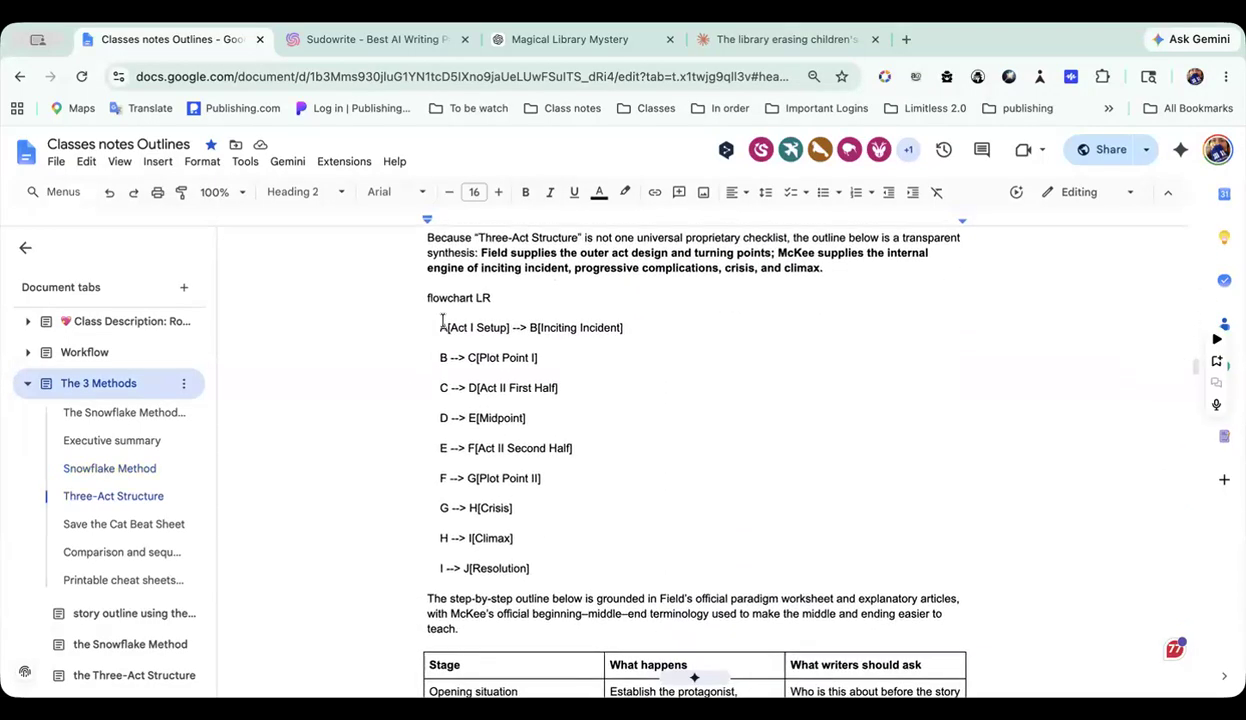
# Step: Highlight the Three-Act Structure flowchart lines from Act I Setup to Resolution, and clear the selection again
pyautogui.moveTo(429, 320); pyautogui.dragTo(575, 568)
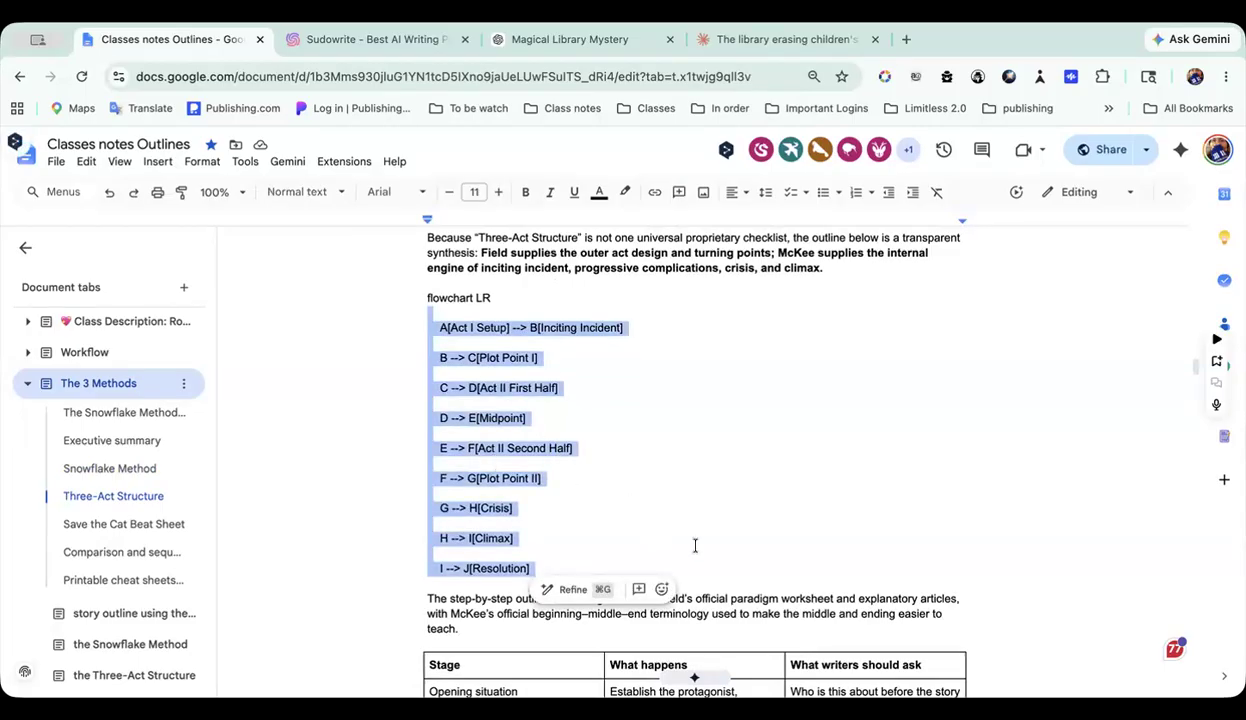
pyautogui.scroll(-3, 695, 545)
pyautogui.scroll(3, 598, 435)
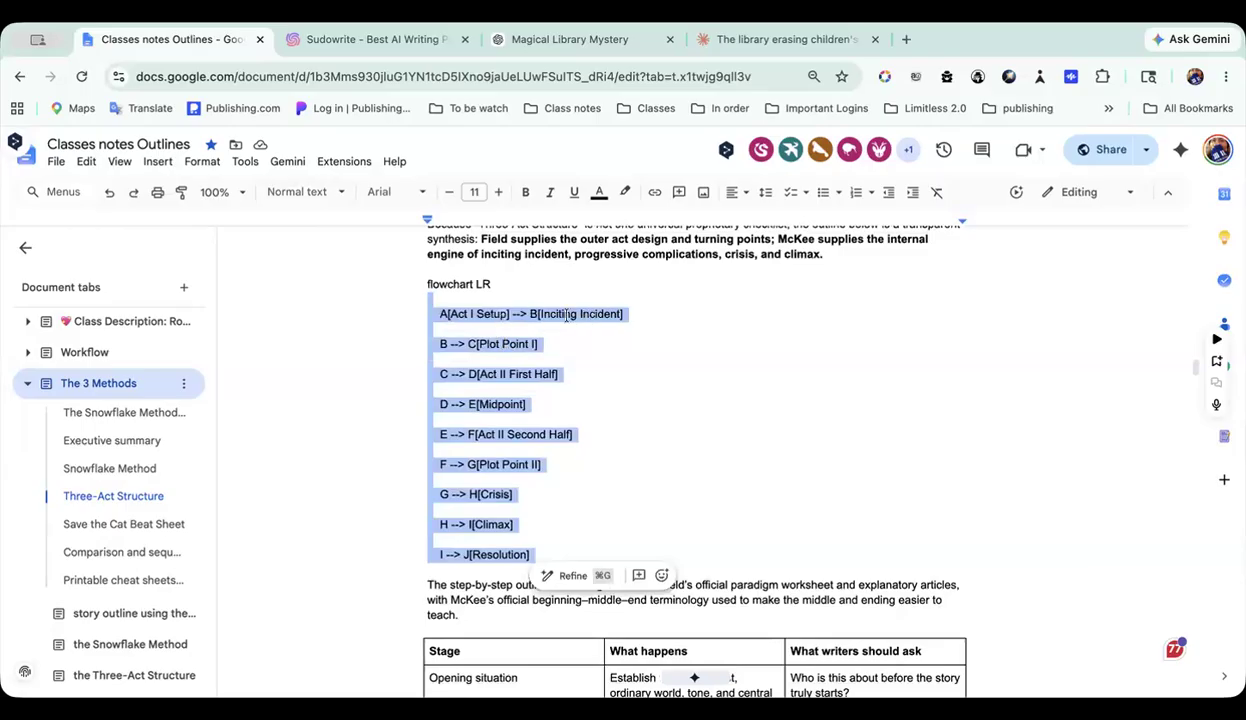
pyautogui.click(645, 360)
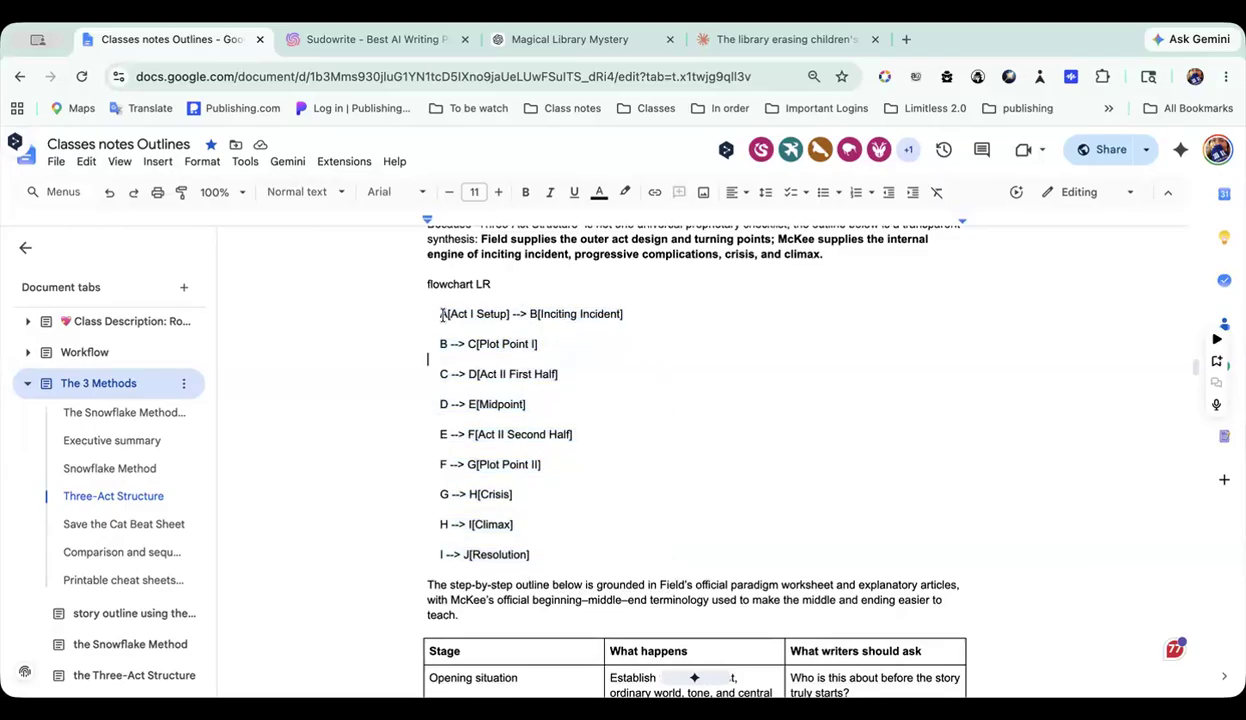
pyautogui.scroll(2, 452, 314)
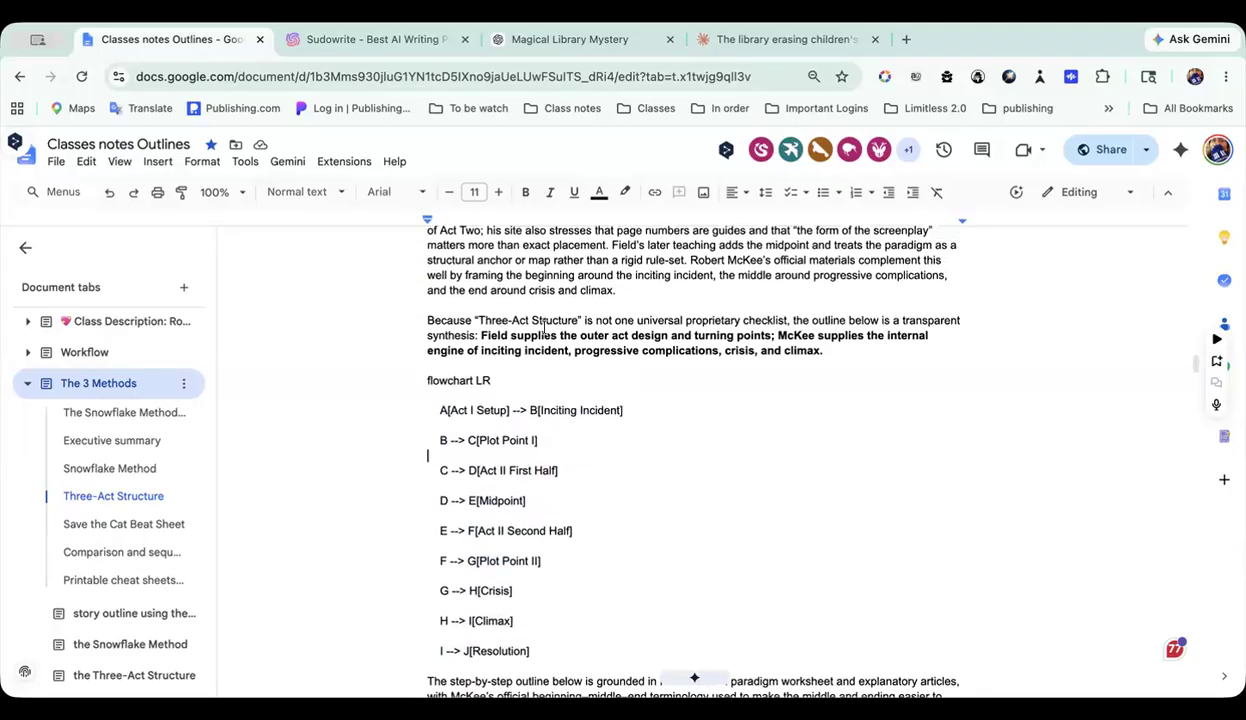
# Step: Examine the rest of The 3 Methods tab: the Three-Act stages, Save the Cat examples, framework comparison, and assignments
pyautogui.scroll(-15, 547, 413)
pyautogui.scroll(-20, 547, 413)
pyautogui.scroll(-15, 547, 413)
pyautogui.scroll(-10, 547, 415)
pyautogui.scroll(-5, 547, 413)
pyautogui.scroll(4, 547, 415)
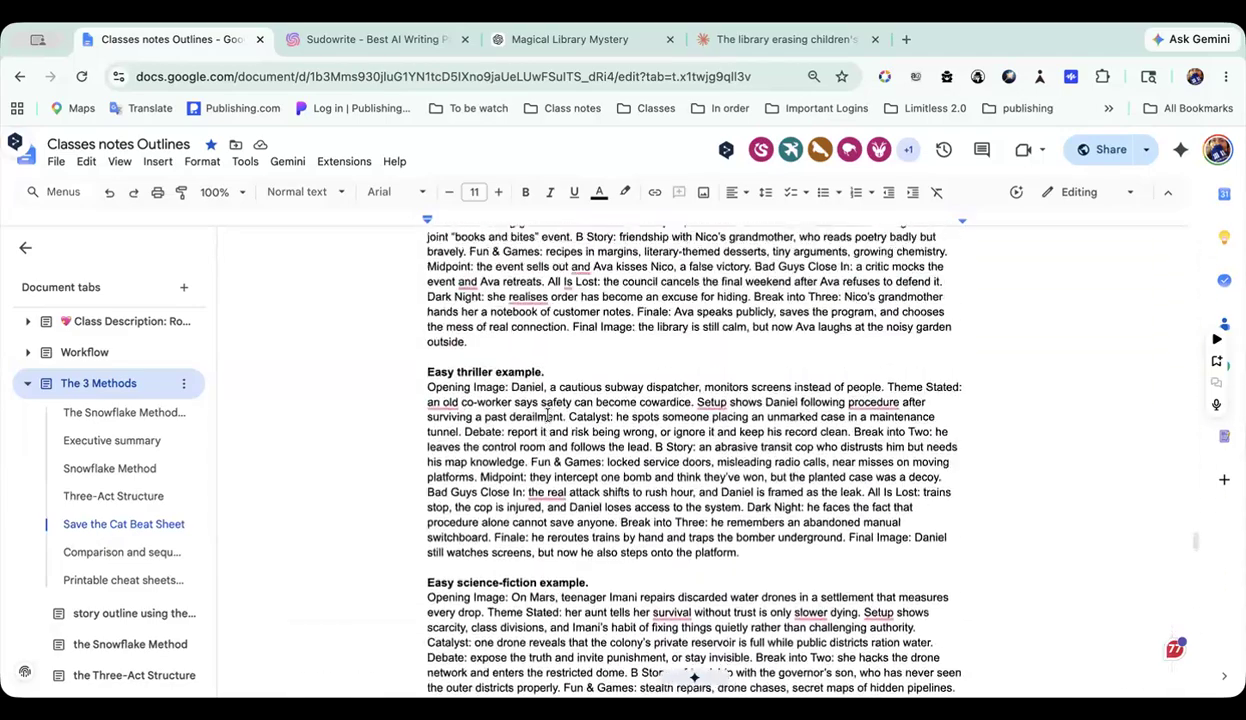
pyautogui.scroll(3, 549, 415)
pyautogui.scroll(-6, 549, 366)
pyautogui.scroll(-5, 549, 366)
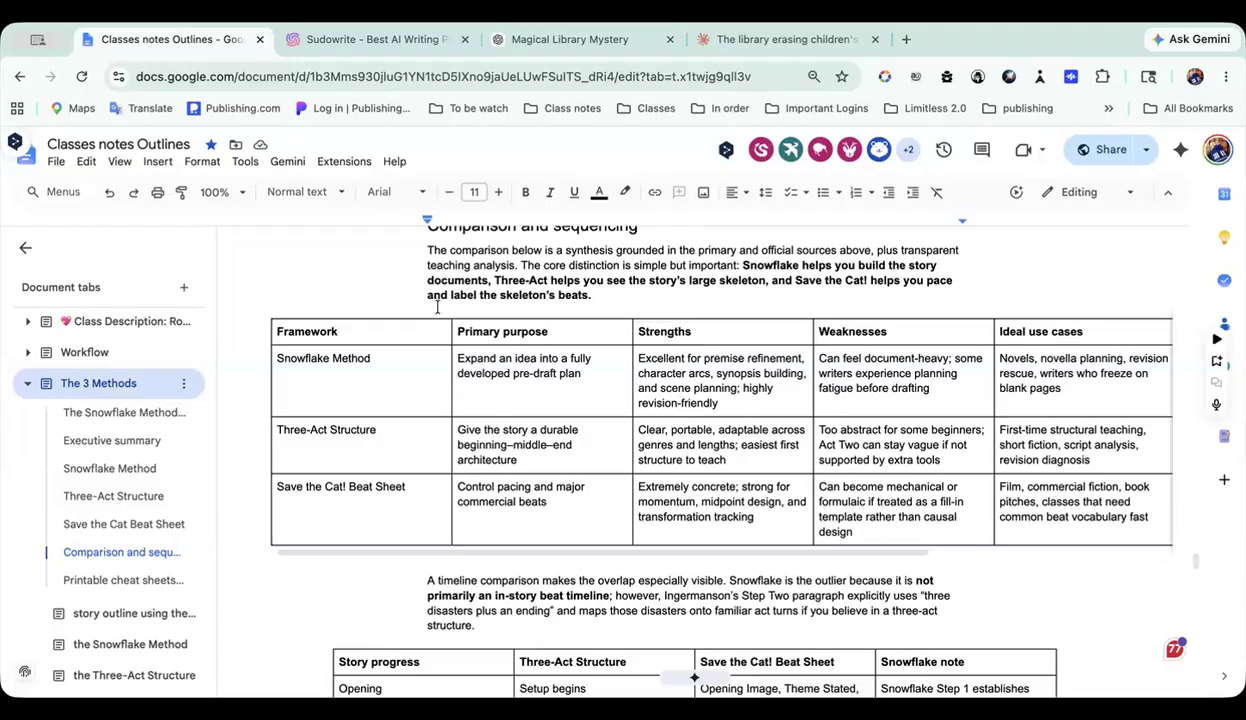
pyautogui.scroll(-7, 638, 363)
pyautogui.scroll(-16, 638, 363)
pyautogui.scroll(-20, 638, 363)
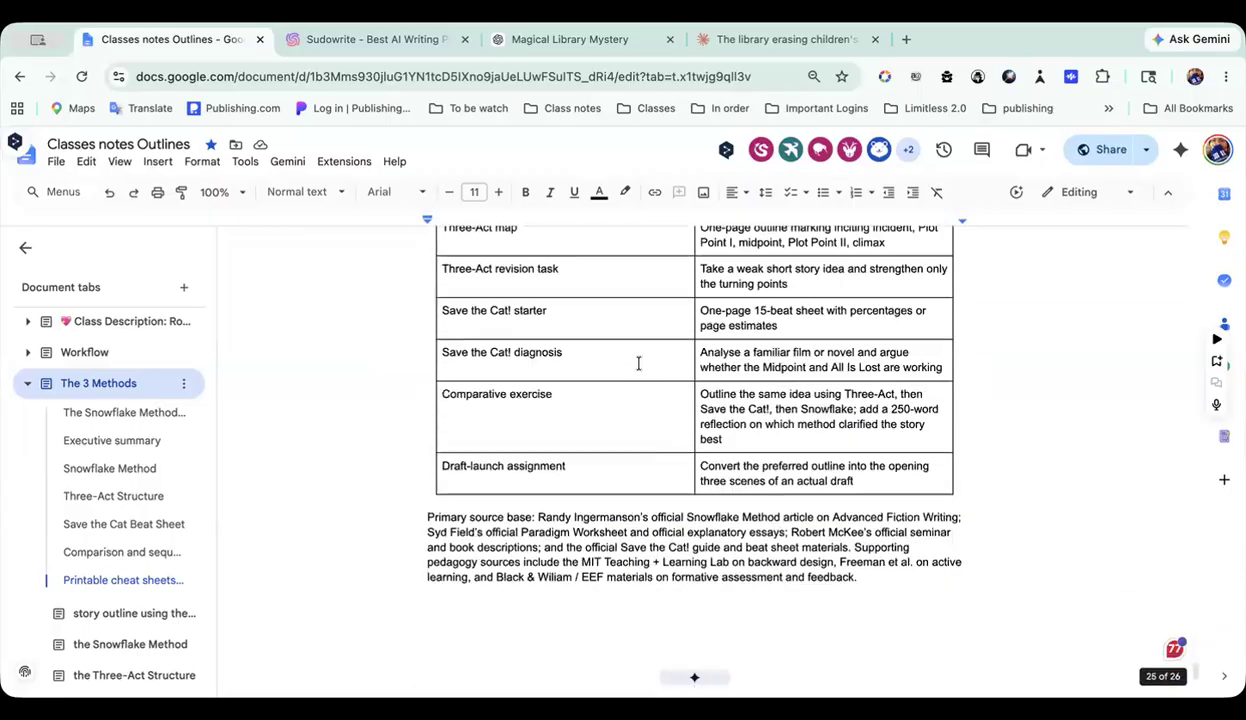
pyautogui.scroll(-4, 638, 363)
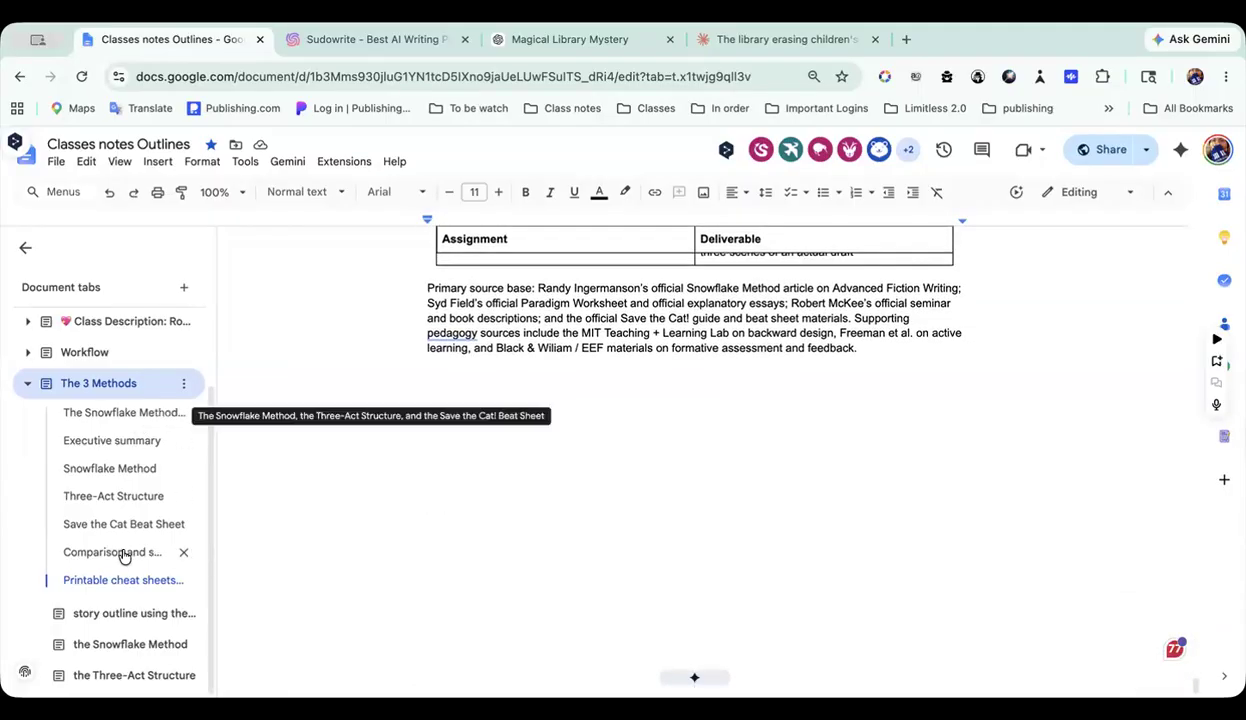
# Step: Open the story outline subtab under The 3 Methods and look over its Save the Cat! Beat Sheet prompt
pyautogui.click(117, 614)
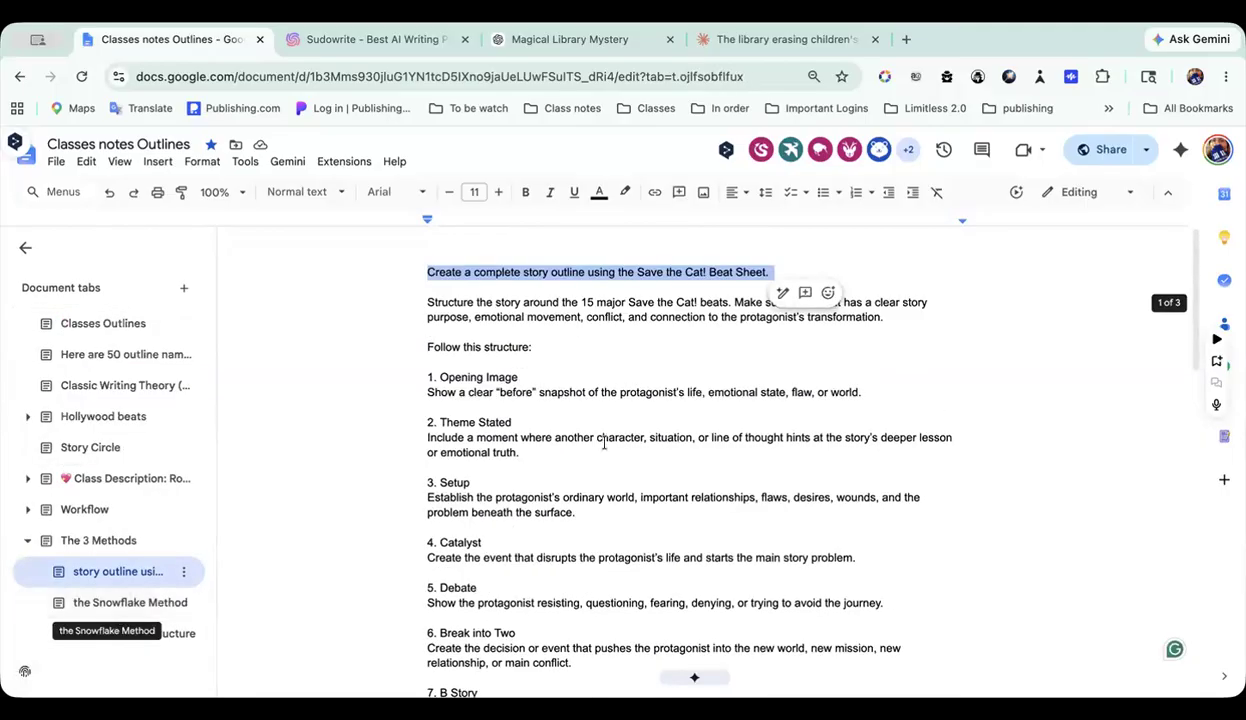
pyautogui.scroll(-3, 604, 443)
pyautogui.scroll(2, 604, 440)
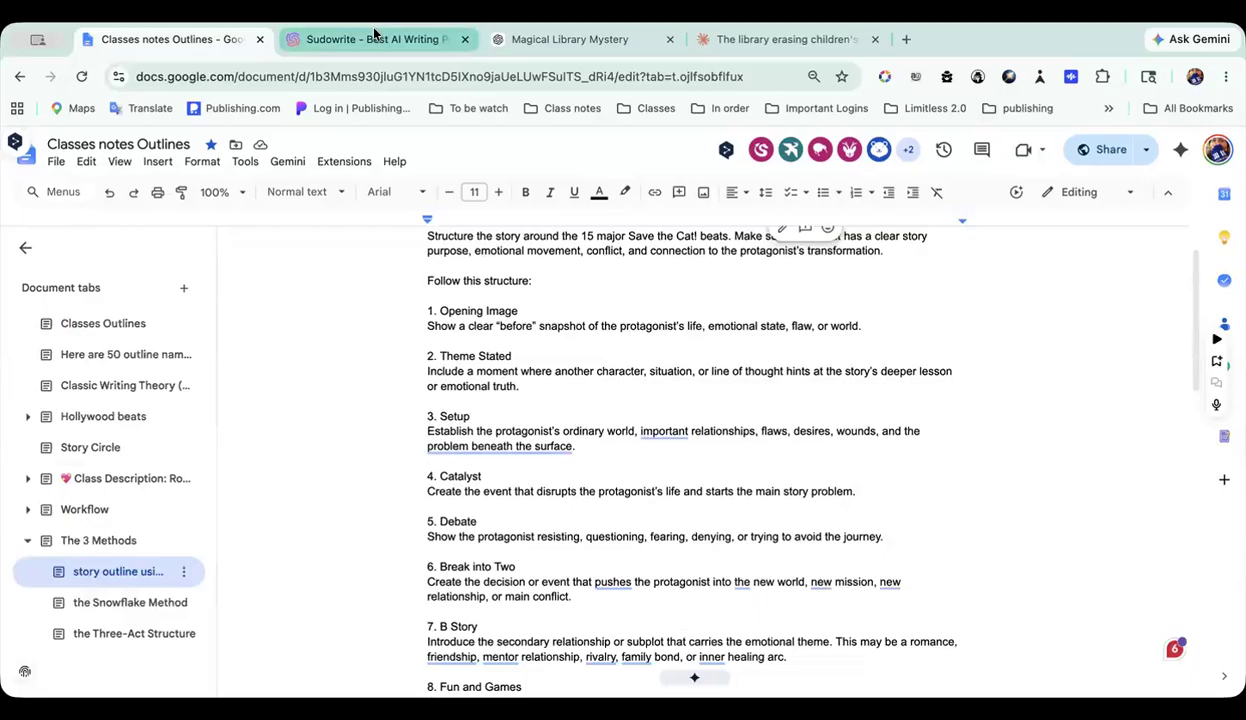
# Step: Highlight the opening line of the Save the Cat! Beat Sheet prompt and look over its numbered beats
pyautogui.scroll(1, 450, 260)
pyautogui.tripleClick(460, 271)
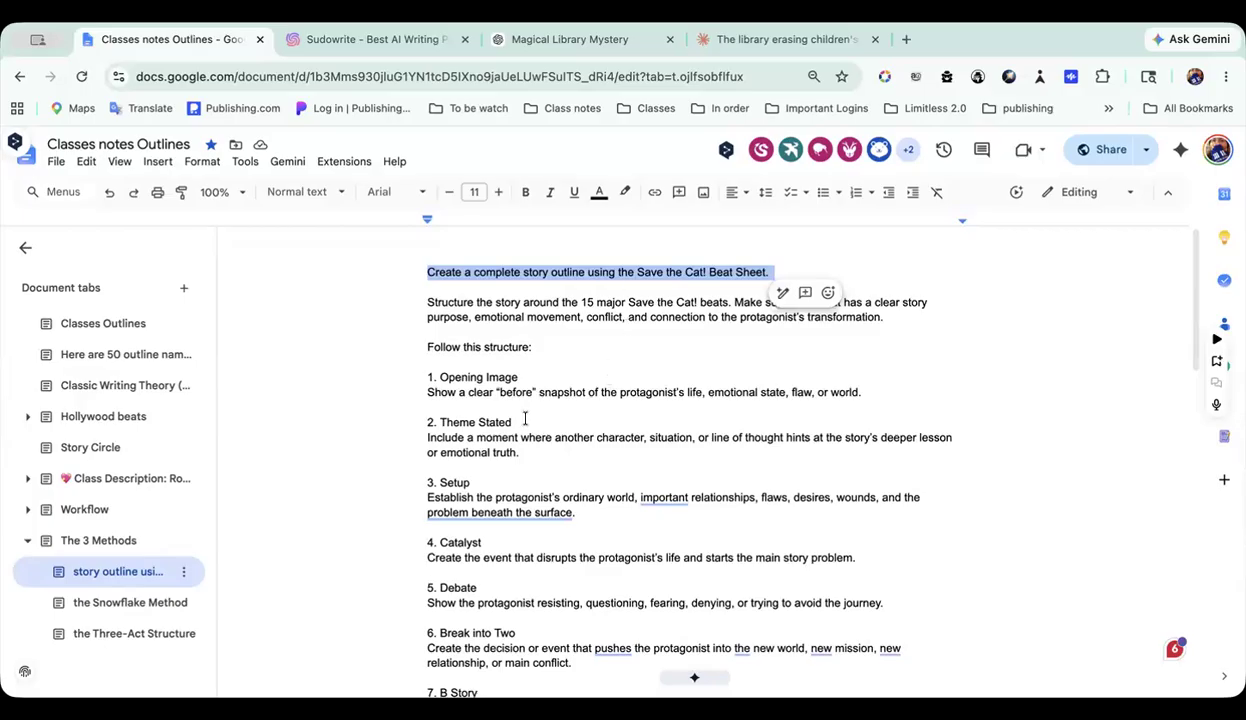
pyautogui.scroll(-2, 525, 419)
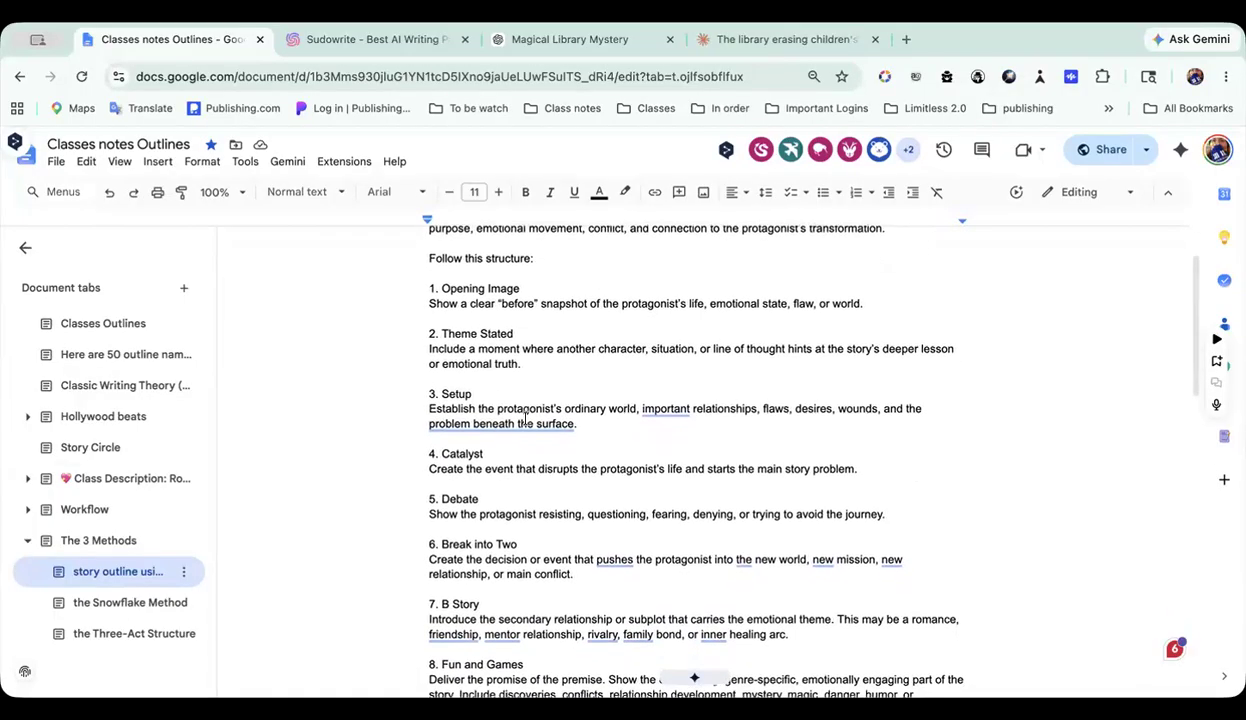
pyautogui.scroll(-7, 525, 419)
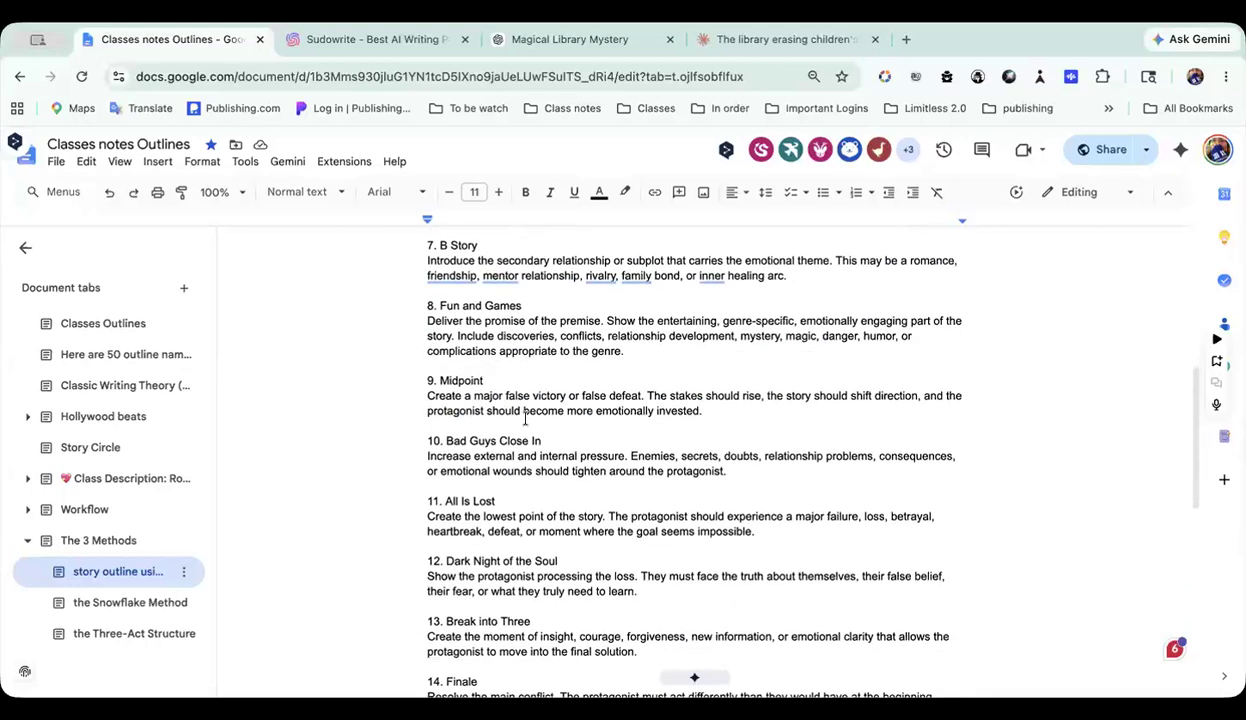
pyautogui.scroll(9, 525, 419)
# Step: Switch to Sudowrite, look through the projects in the 5 outlines folder, and briefly view the Import 1 Three-Act Structure Example project
pyautogui.click(425, 40)
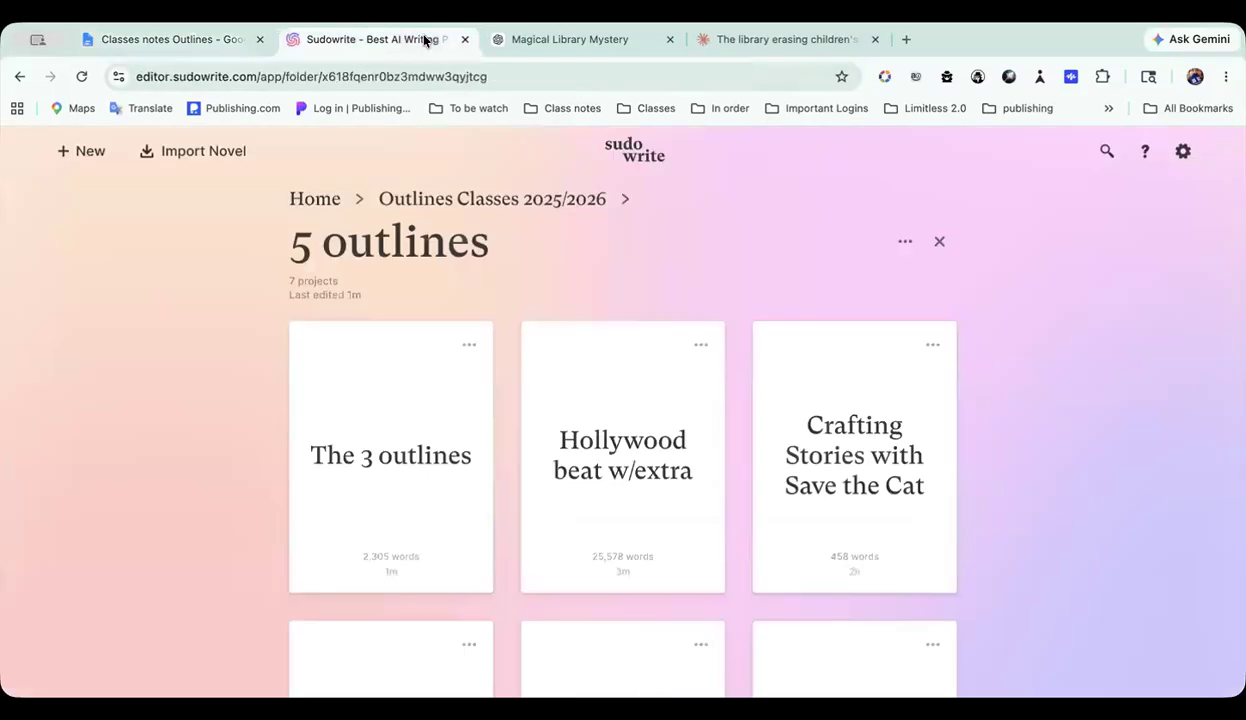
pyautogui.scroll(-4, 548, 306)
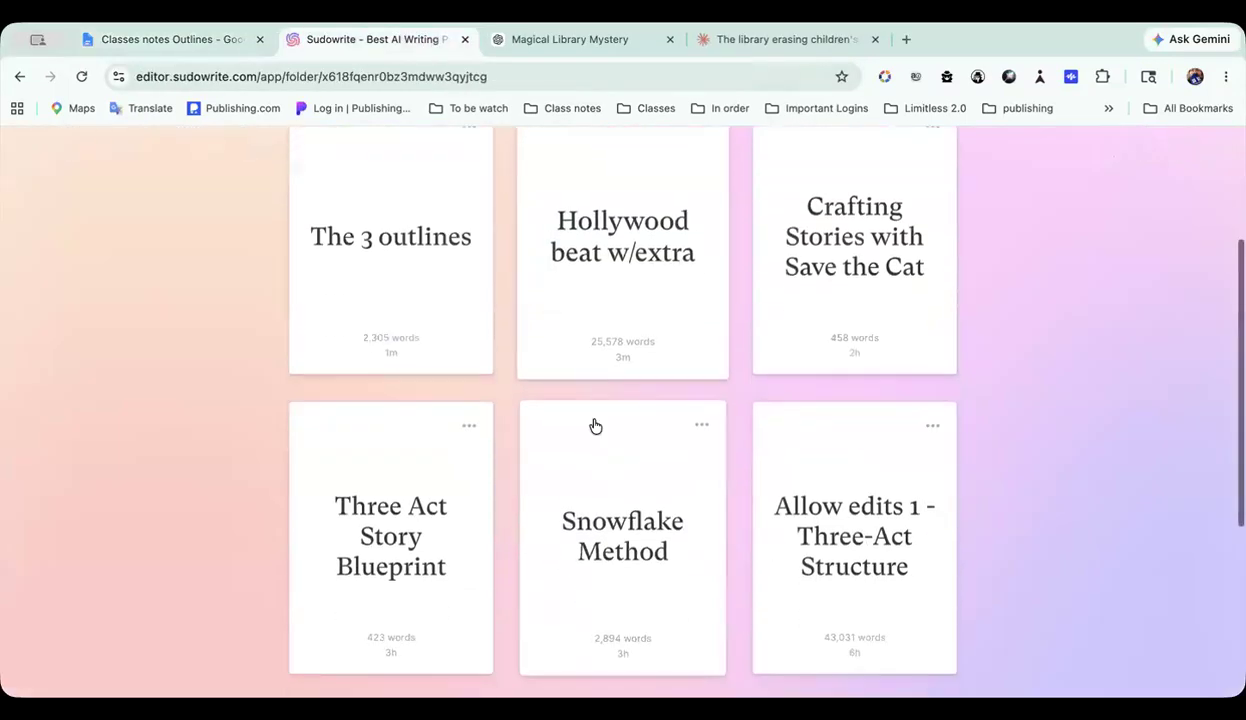
pyautogui.scroll(-5, 795, 414)
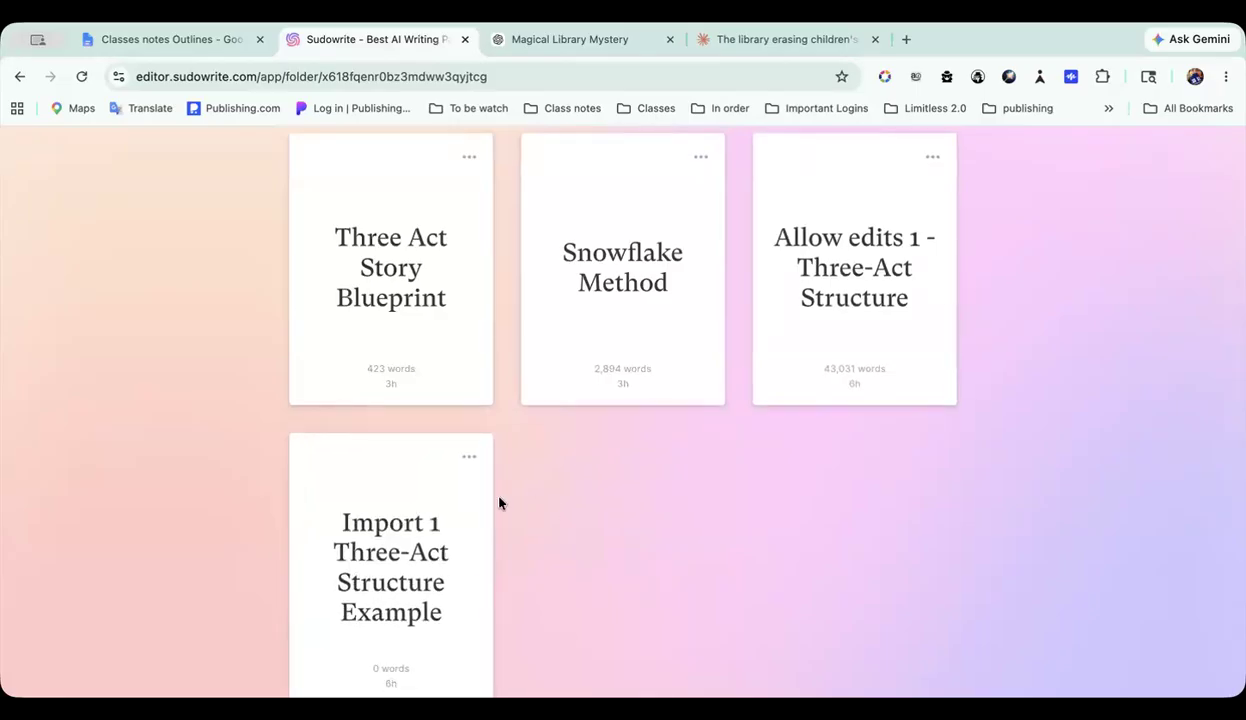
pyautogui.click(408, 539)
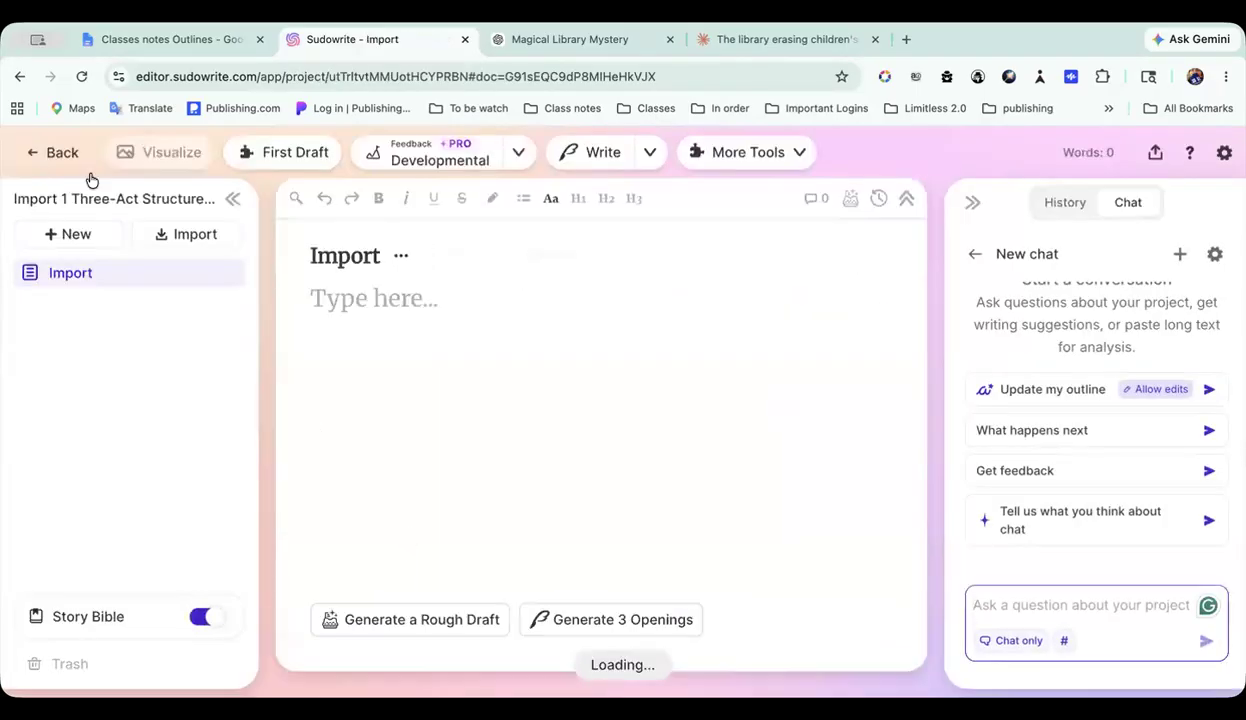
pyautogui.click(60, 154)
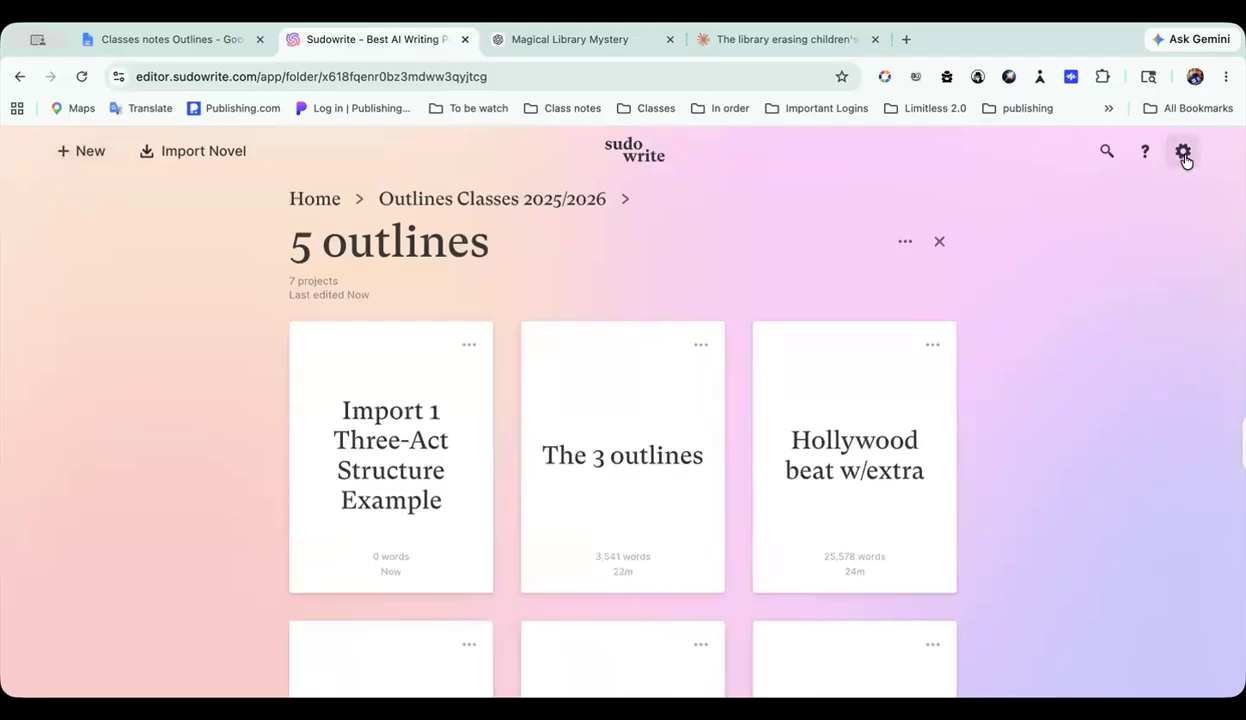
# Step: Show the help resources, such as Live Classes and Discord, and close them again
pyautogui.click(1145, 159)
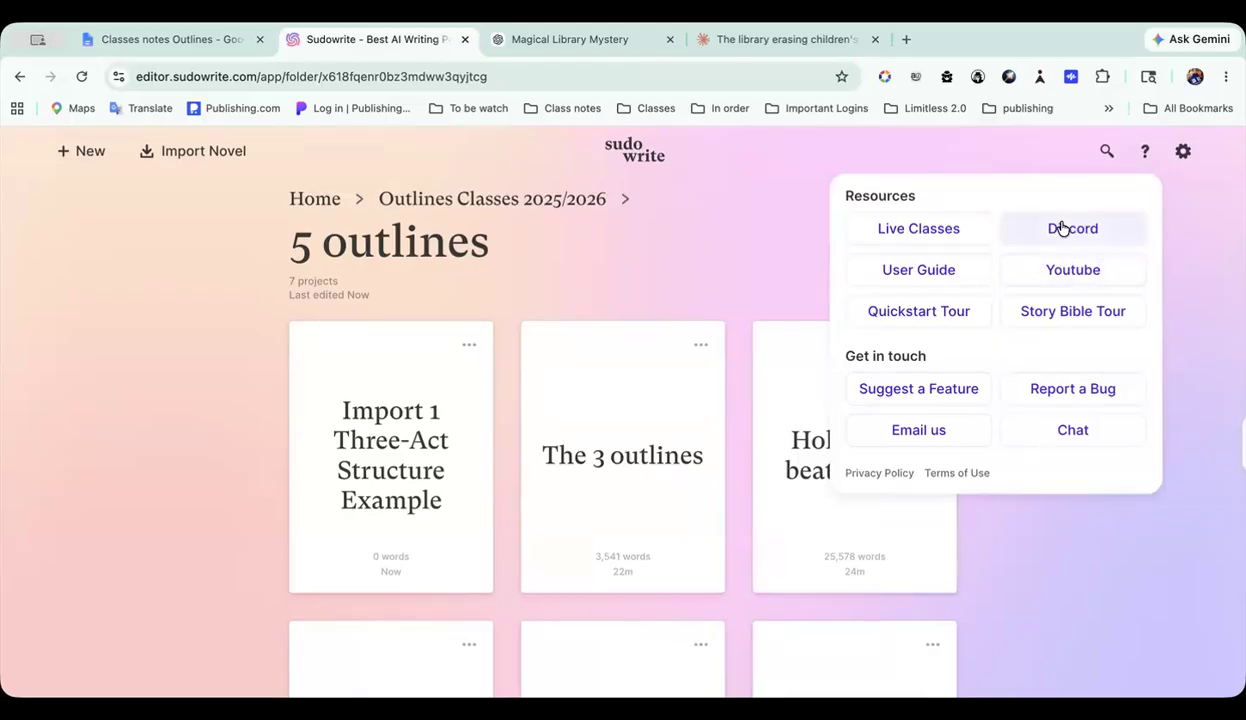
pyautogui.click(1171, 235)
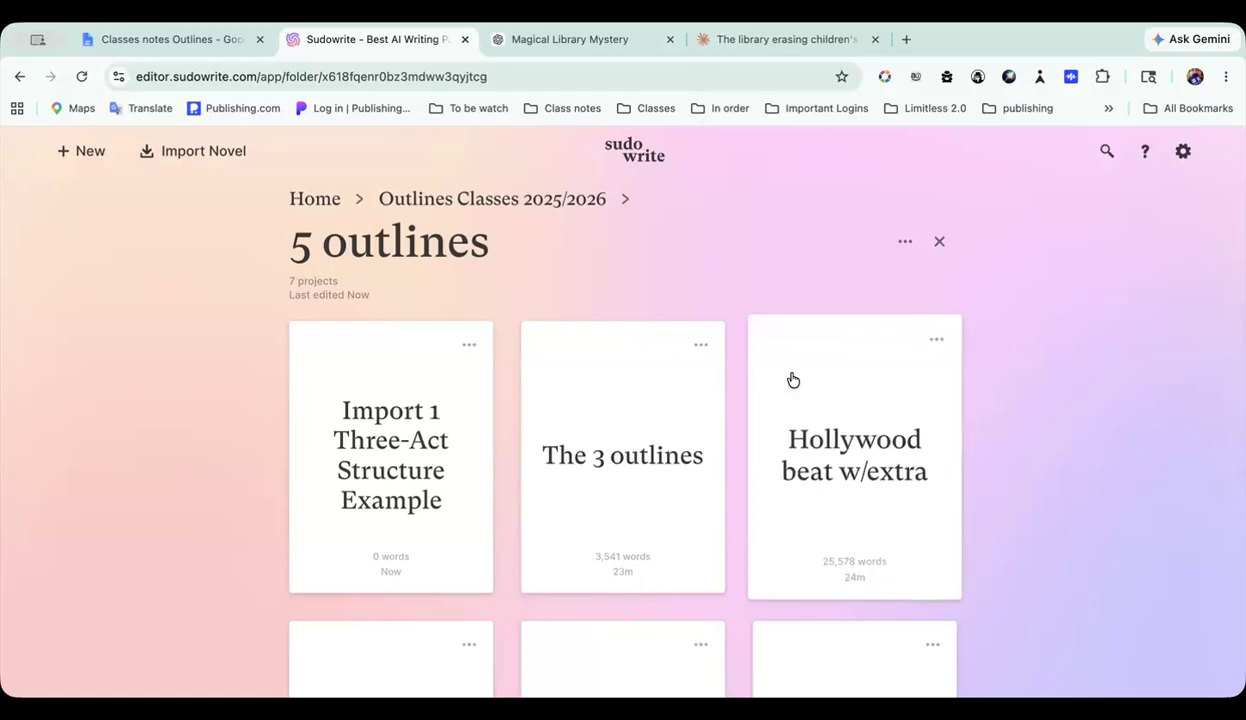
# Step: Open the Import 1 Three-Act Structure Example project from the 5 outlines folder
pyautogui.click(375, 522)
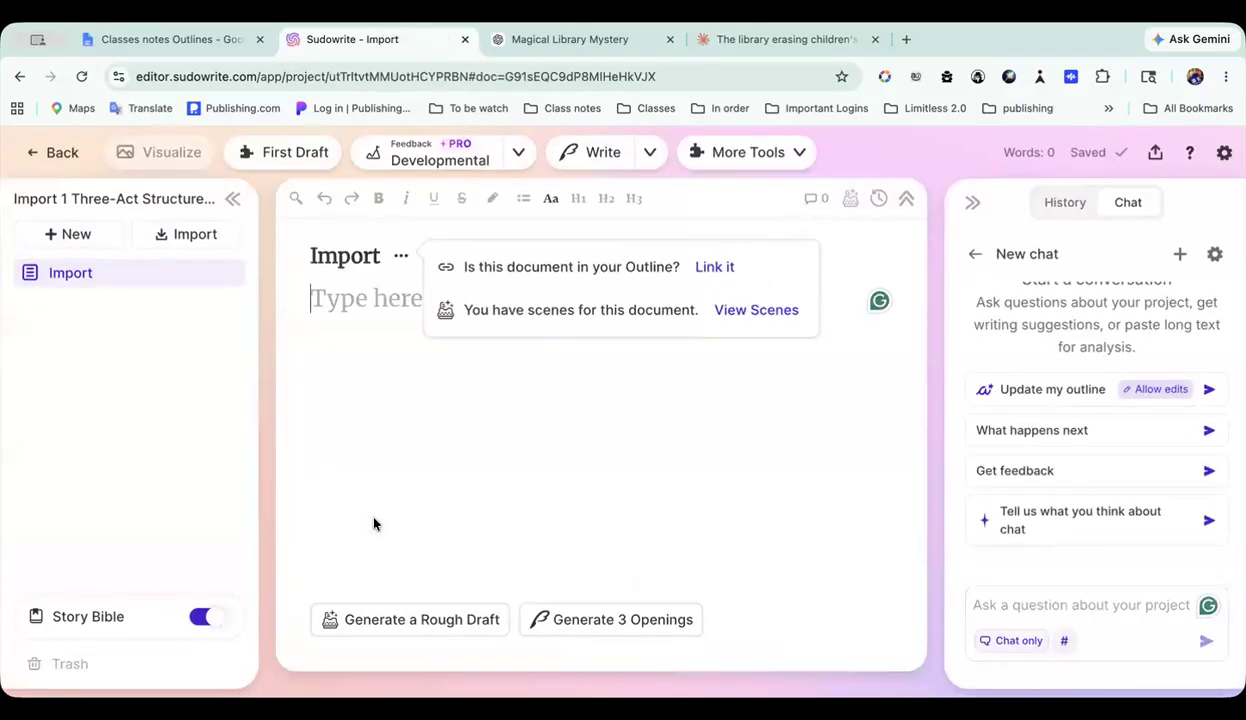
pyautogui.click(55, 153)
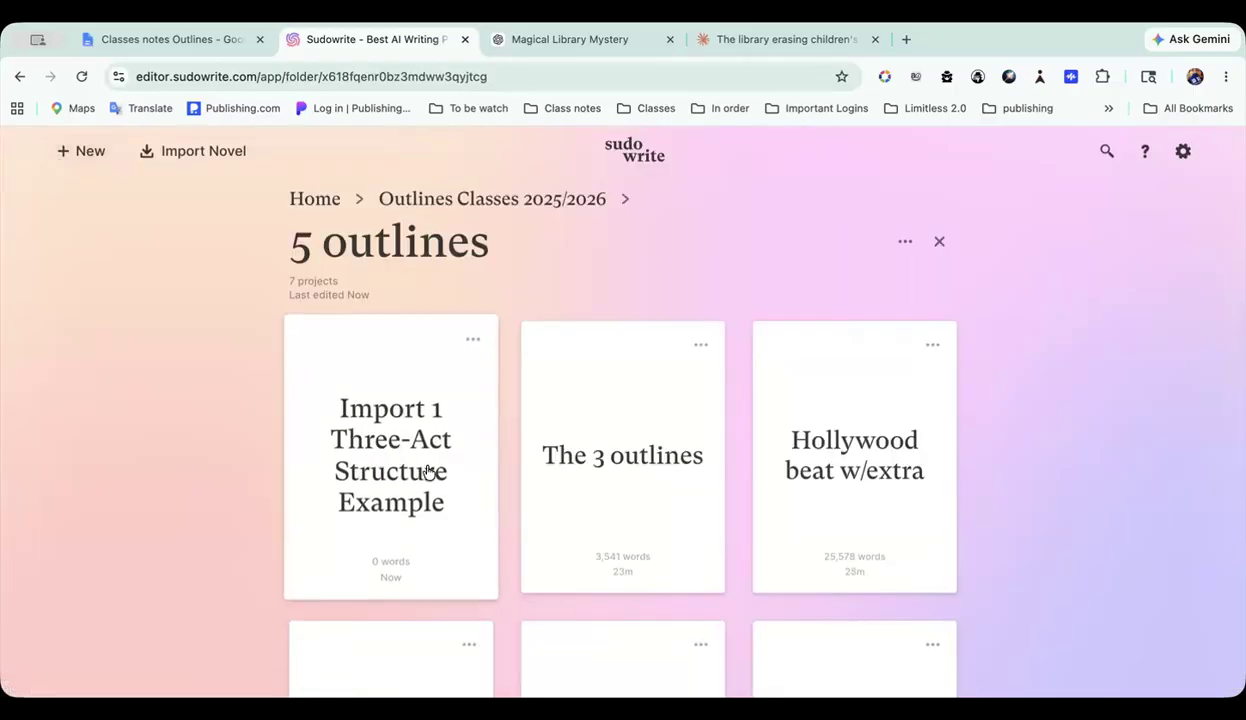
pyautogui.click(422, 451)
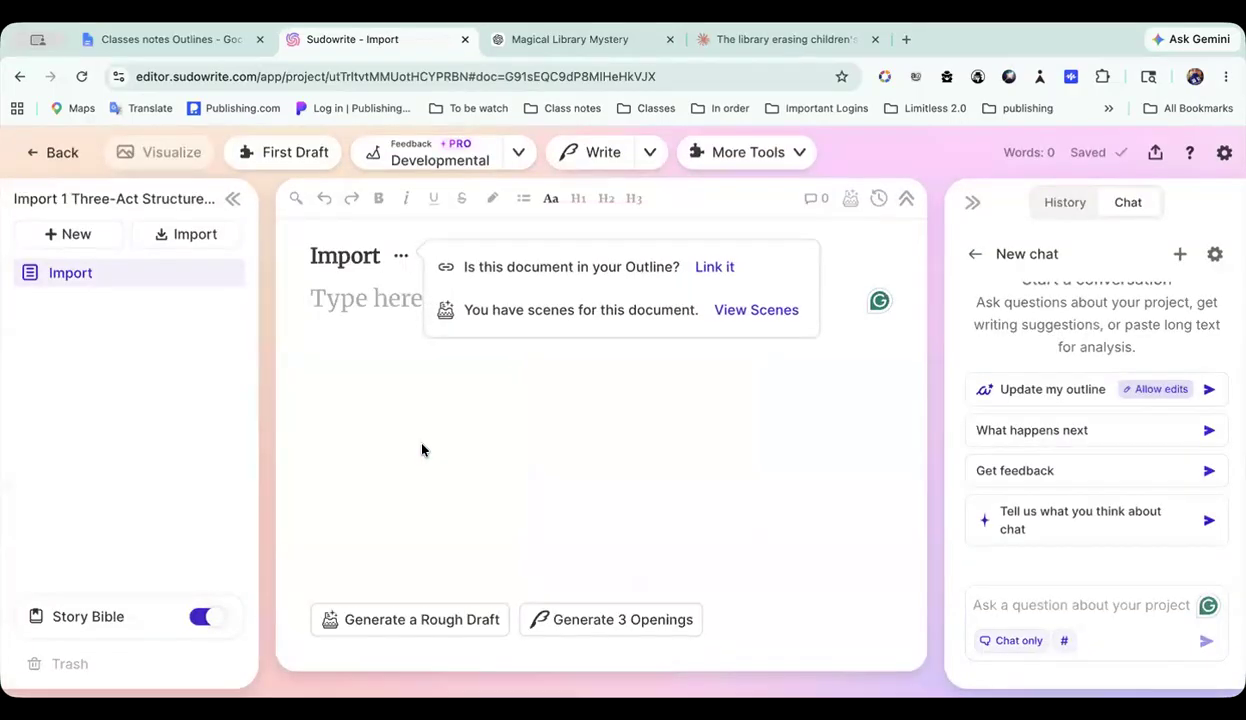
# Step: Examine the Braindump and Genre sections of the project's Story Bible
pyautogui.scroll(-2, 422, 451)
pyautogui.scroll(-6, 422, 451)
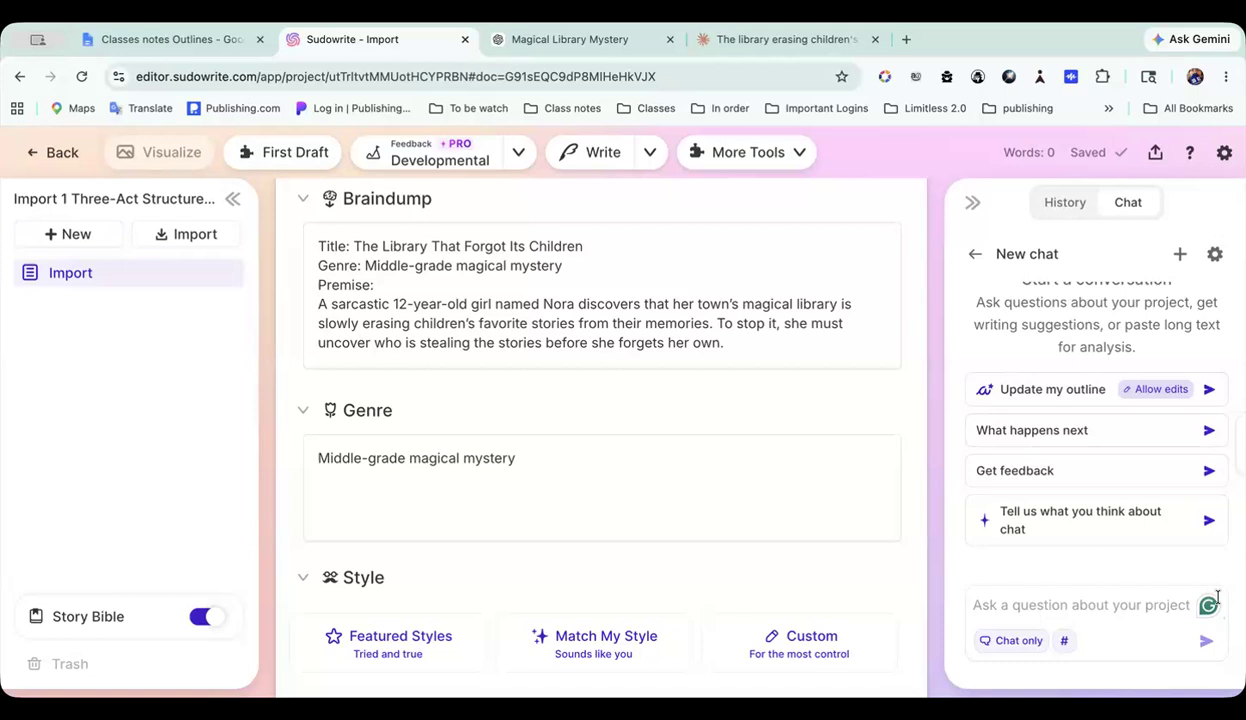
pyautogui.scroll(10, 710, 442)
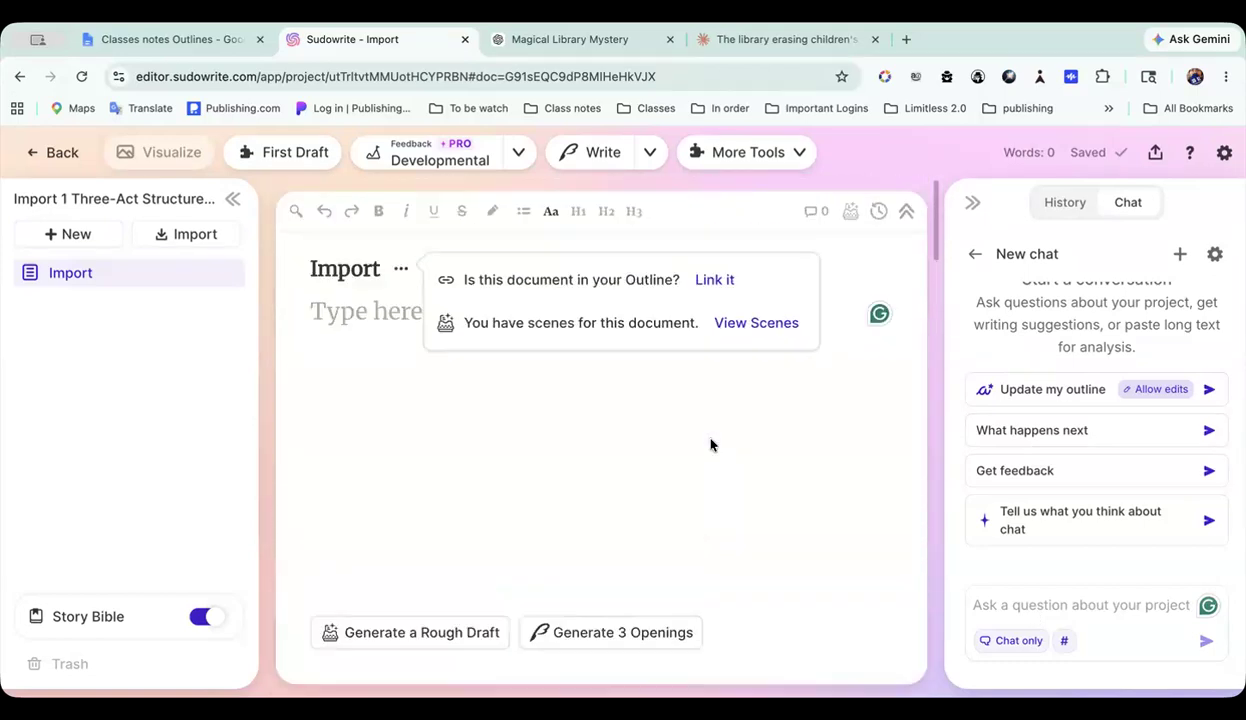
pyautogui.scroll(-3, 710, 445)
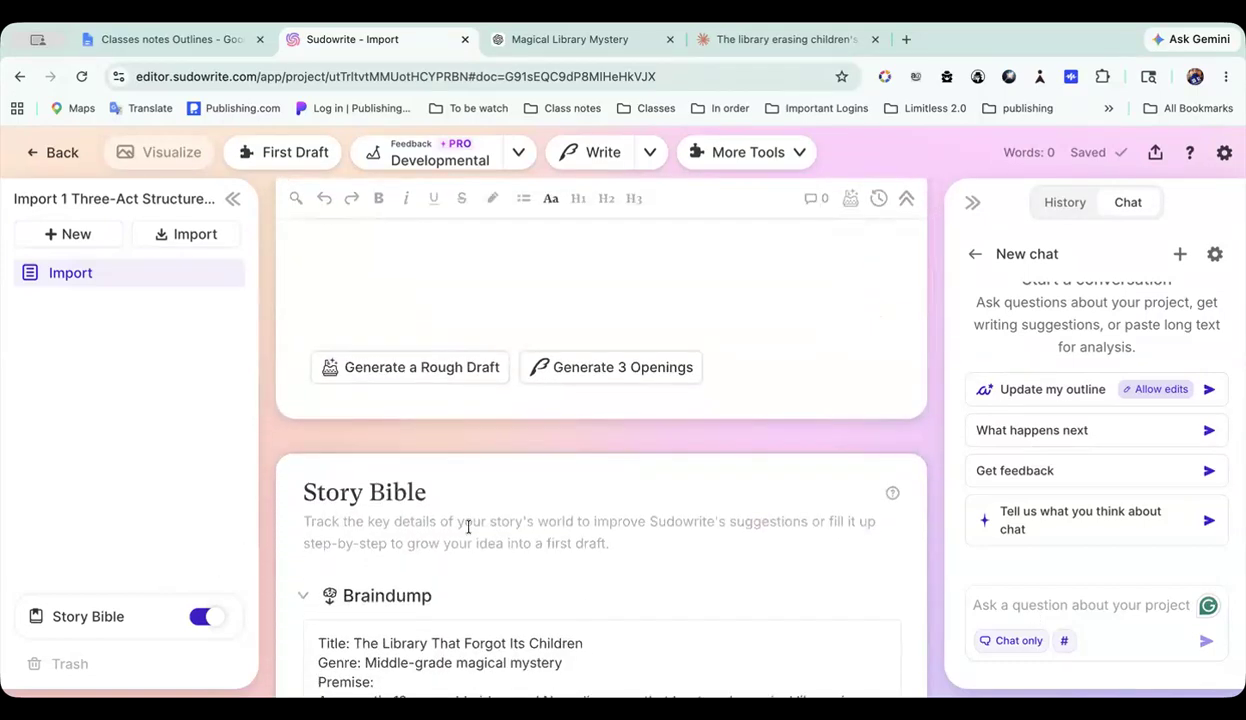
pyautogui.scroll(3, 473, 533)
pyautogui.scroll(-7, 473, 531)
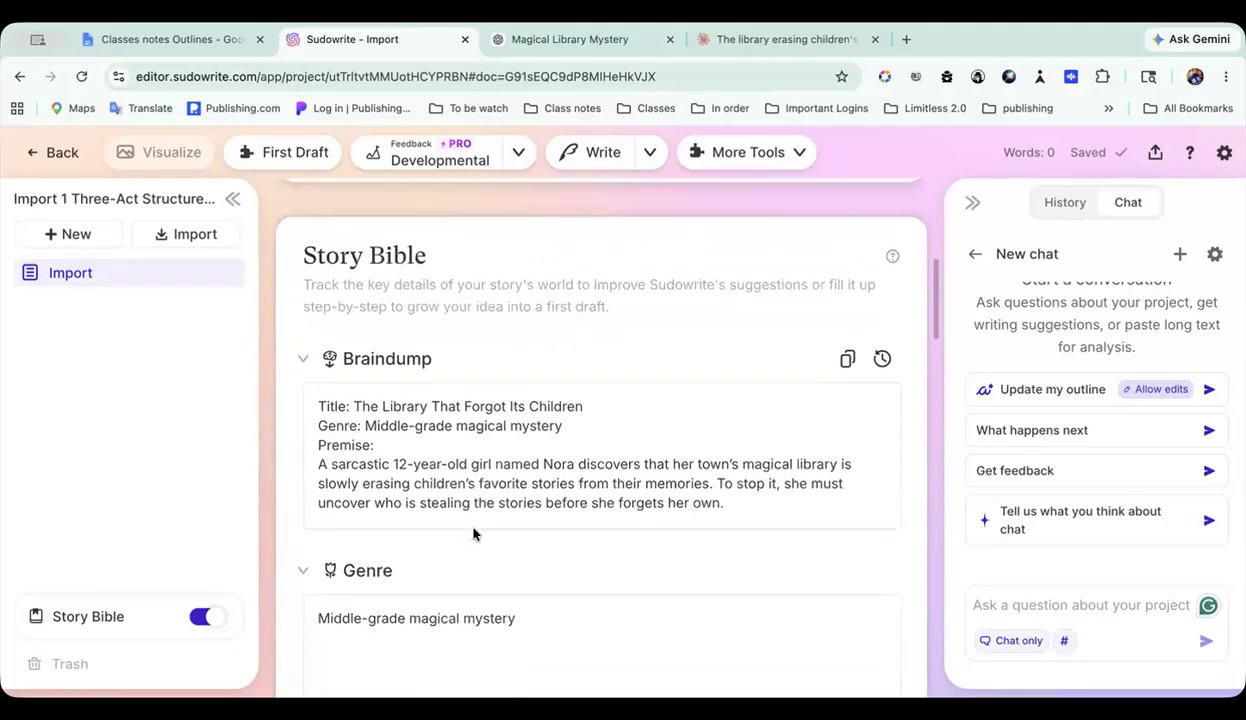
pyautogui.scroll(-1, 473, 530)
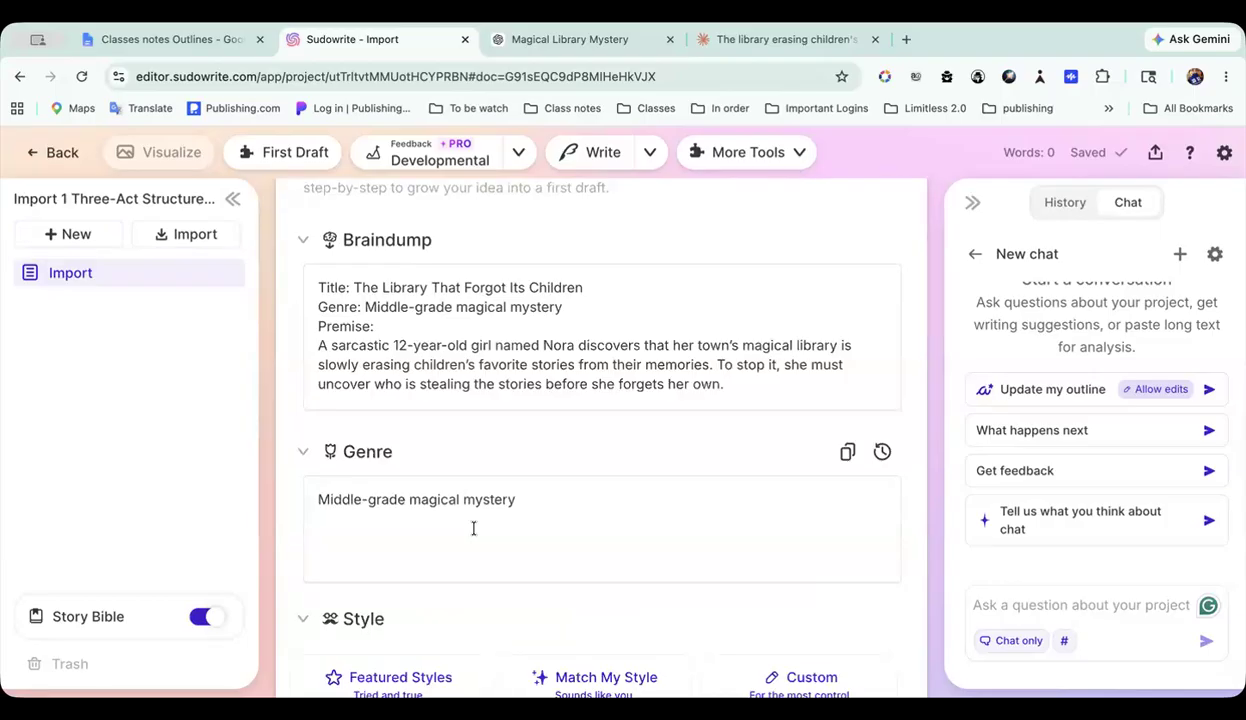
pyautogui.scroll(-10, 473, 528)
pyautogui.scroll(-3, 473, 530)
pyautogui.scroll(12, 473, 530)
pyautogui.scroll(-3, 474, 532)
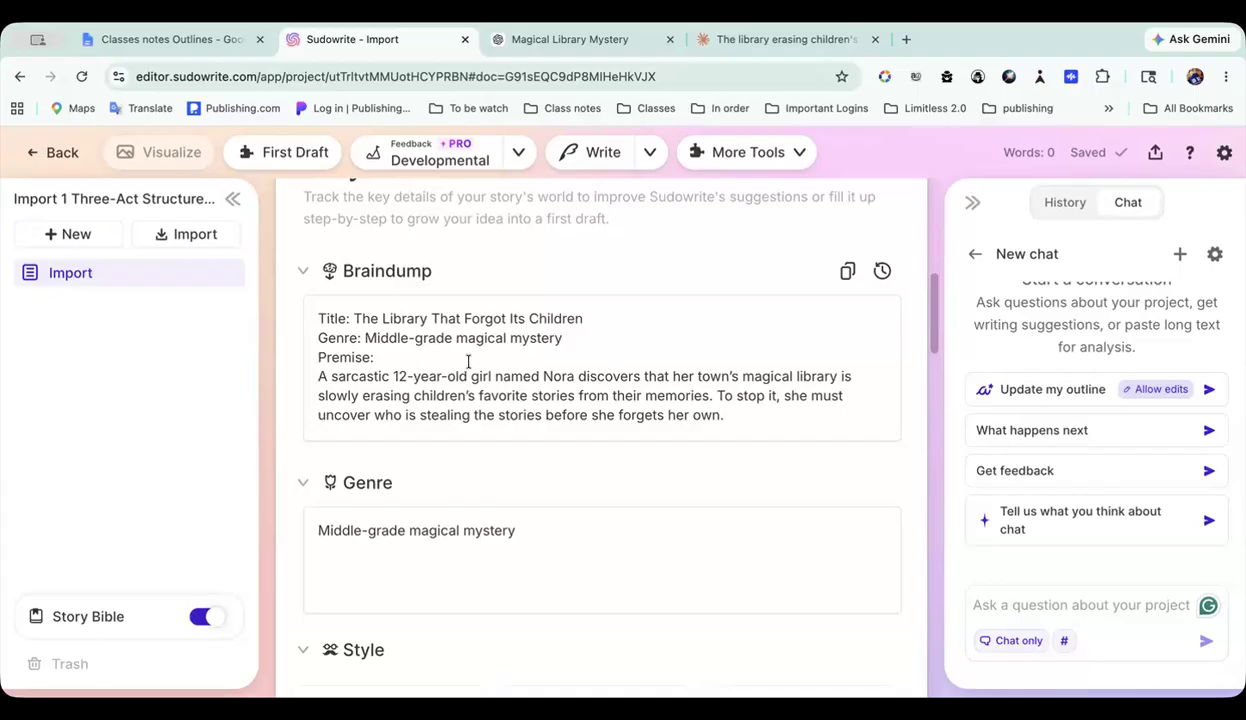
pyautogui.scroll(-2, 468, 362)
pyautogui.scroll(1, 467, 361)
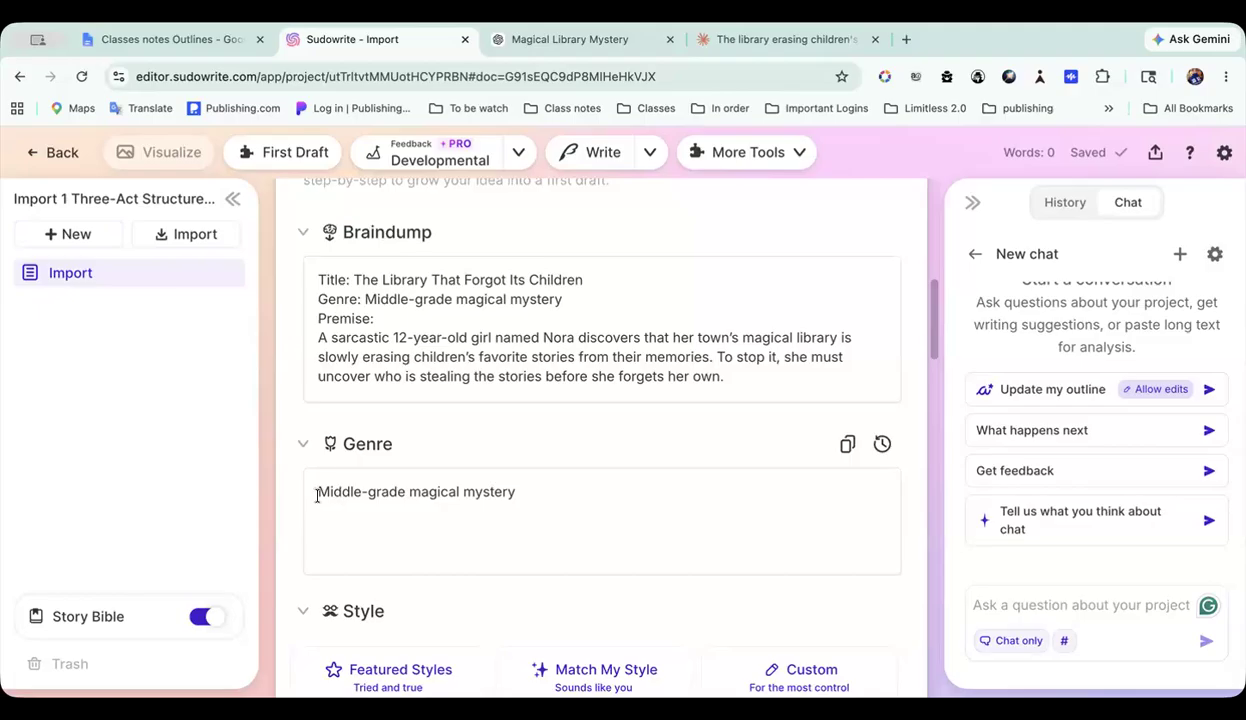
# Step: Examine the Story Bible's Style options and read through the full Synopsis down to the Characters section
pyautogui.scroll(-1, 563, 496)
pyautogui.scroll(1, 573, 437)
pyautogui.scroll(-2, 528, 478)
pyautogui.scroll(-3, 528, 478)
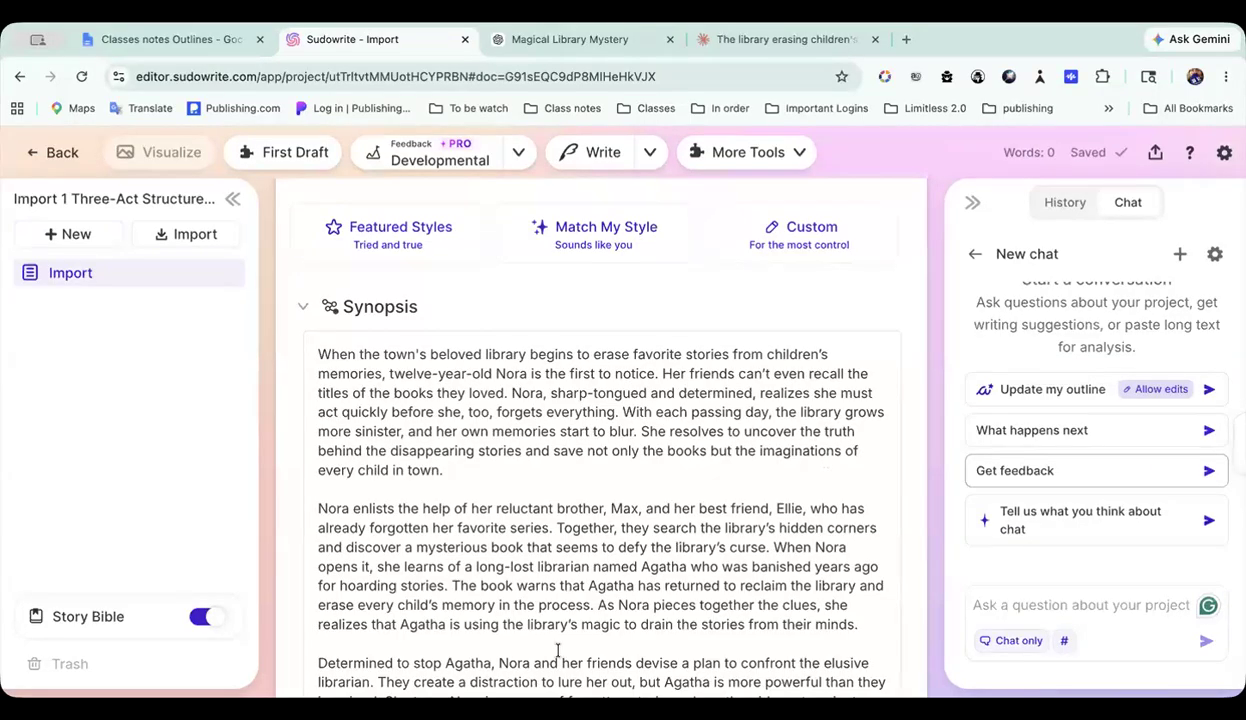
pyautogui.scroll(-3, 589, 457)
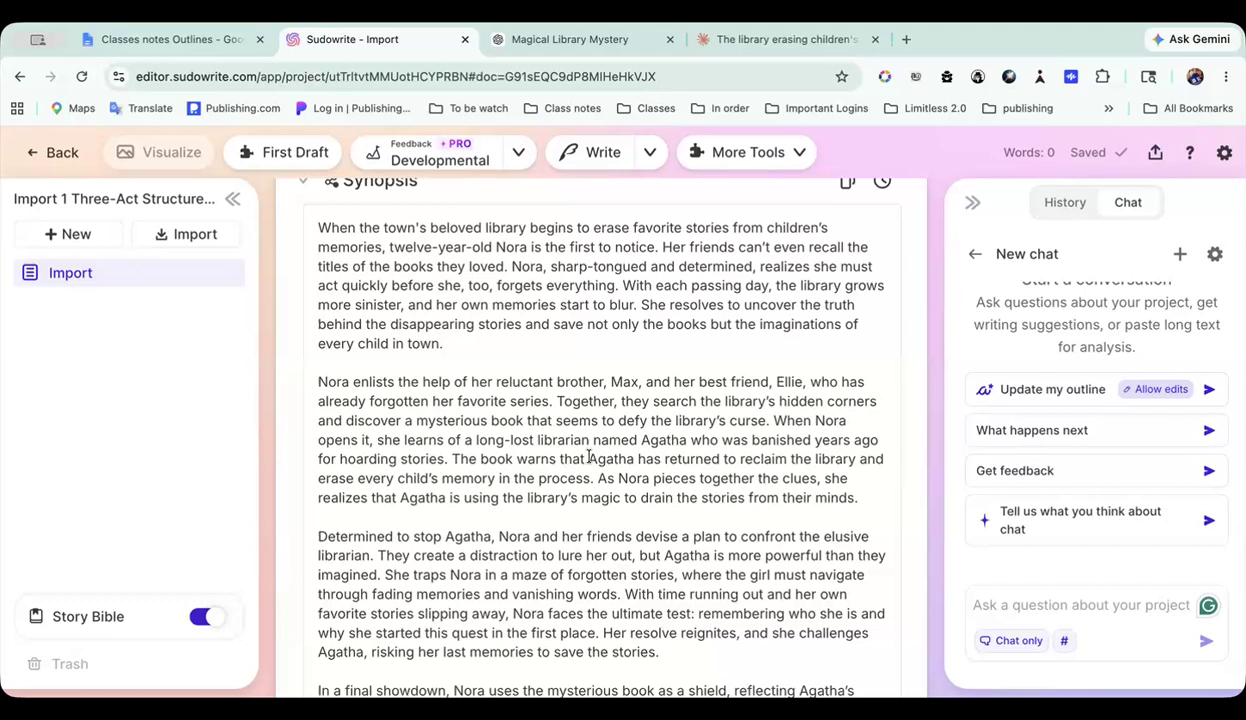
pyautogui.scroll(-8, 589, 457)
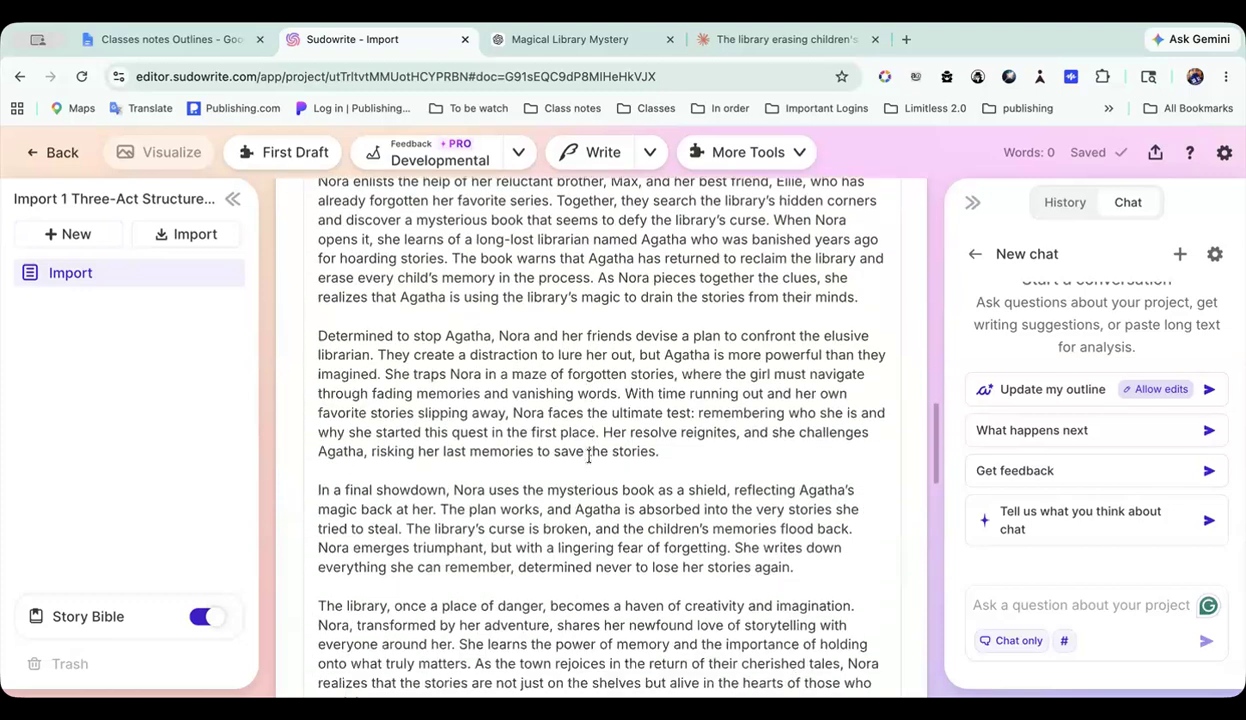
pyautogui.click(588, 457)
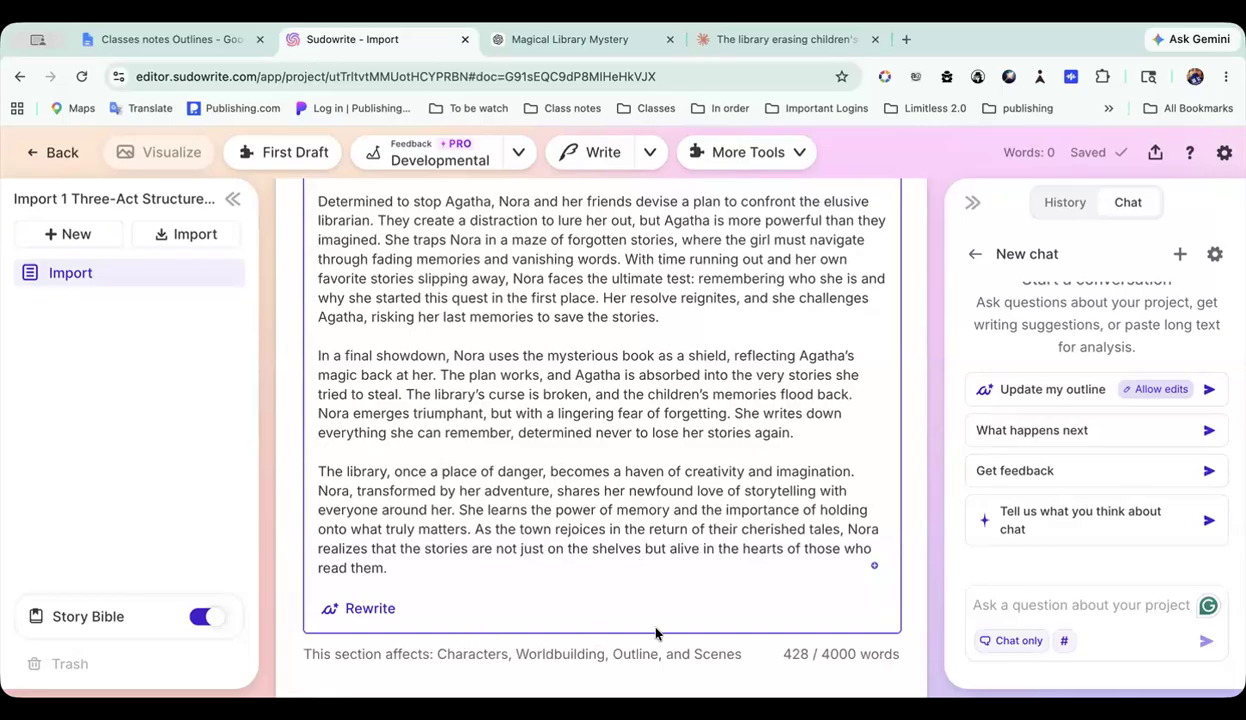
pyautogui.scroll(-2, 704, 548)
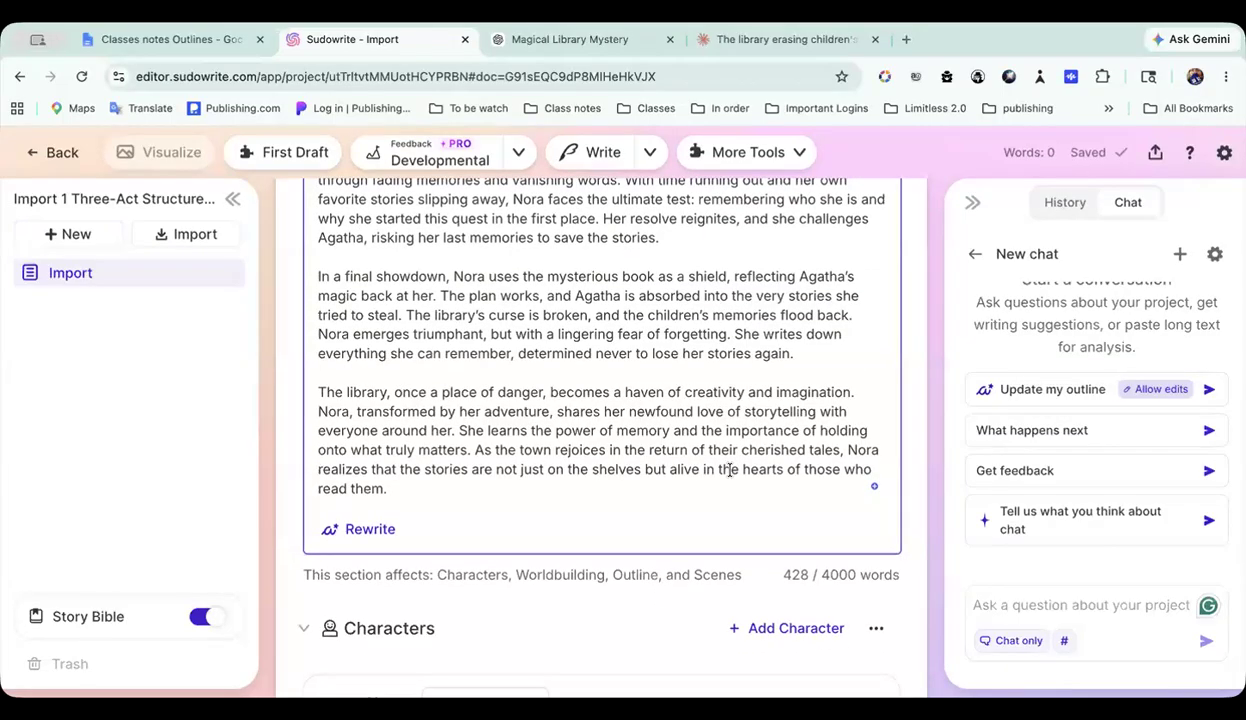
# Step: Examine the list of characters in the Story Bible and the role assigned to each one
pyautogui.scroll(-5, 730, 470)
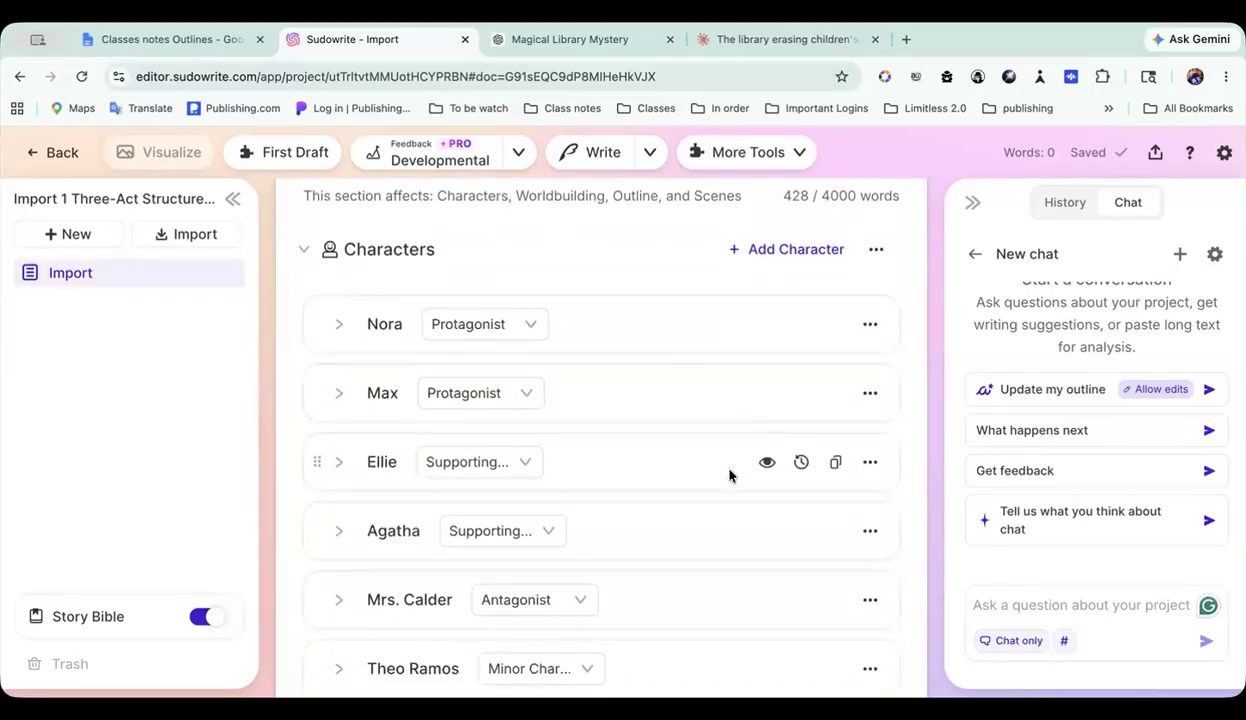
pyautogui.scroll(1, 729, 475)
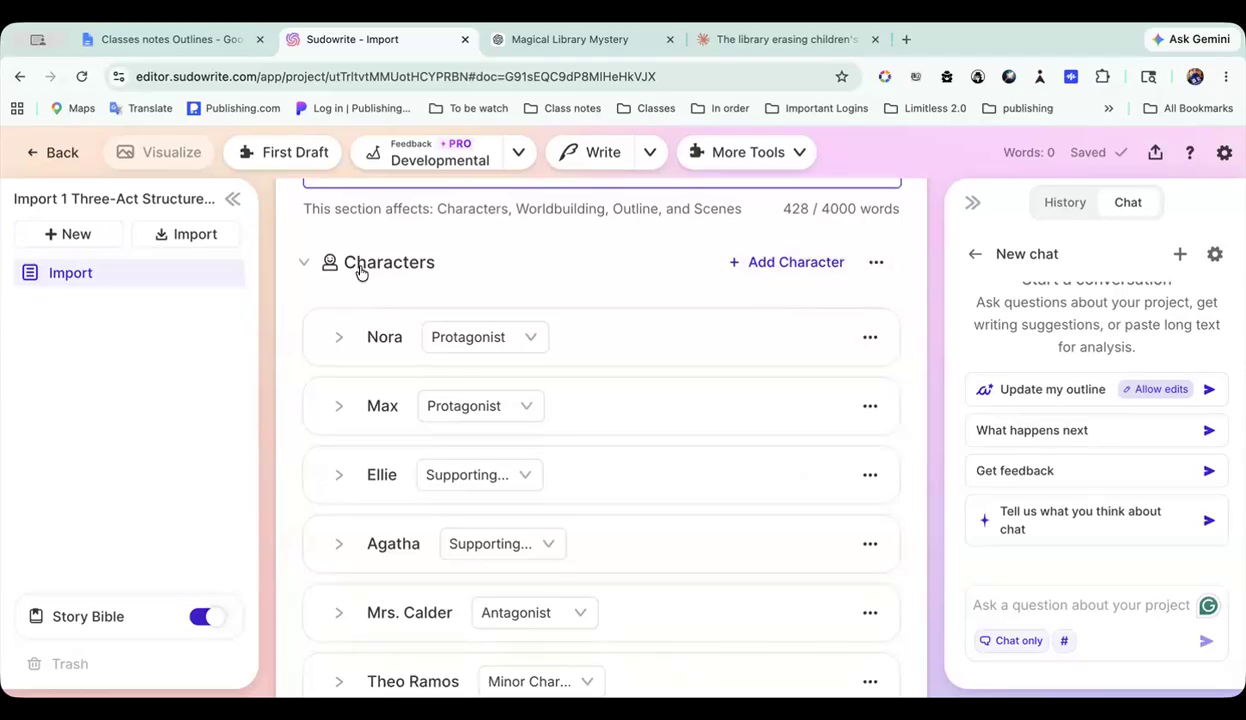
pyautogui.scroll(-3, 495, 330)
pyautogui.scroll(3, 495, 328)
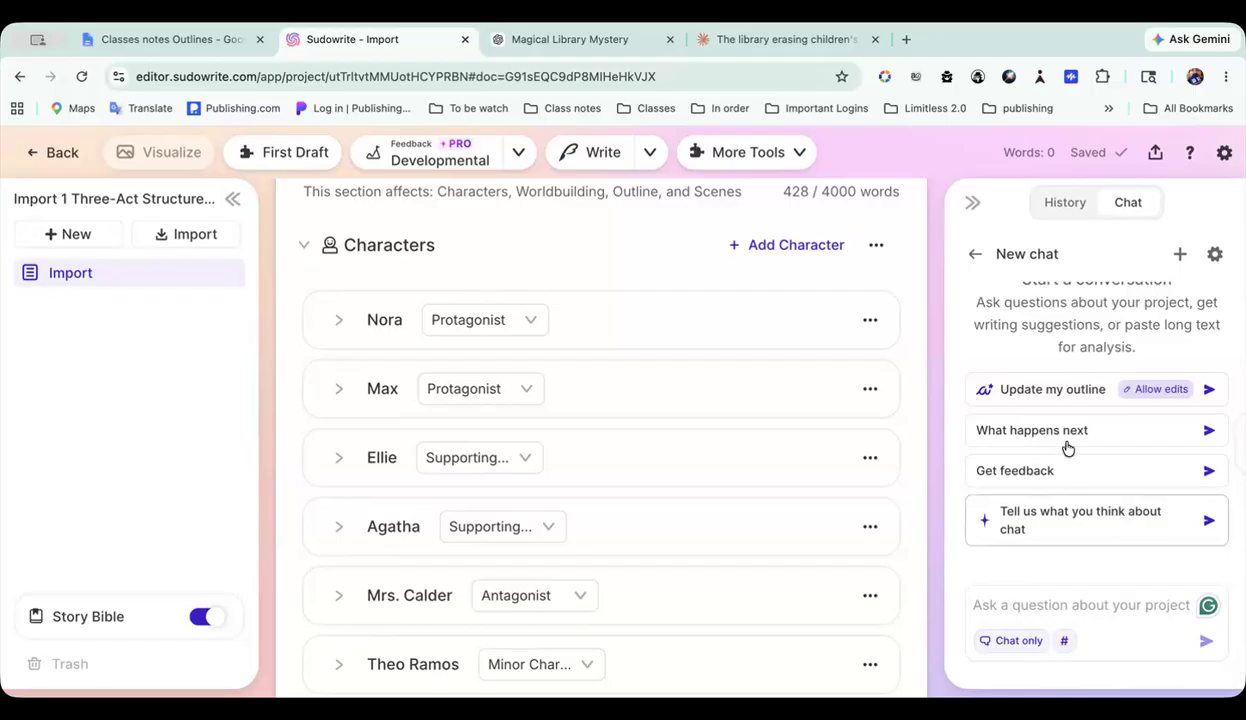
pyautogui.scroll(5, 785, 490)
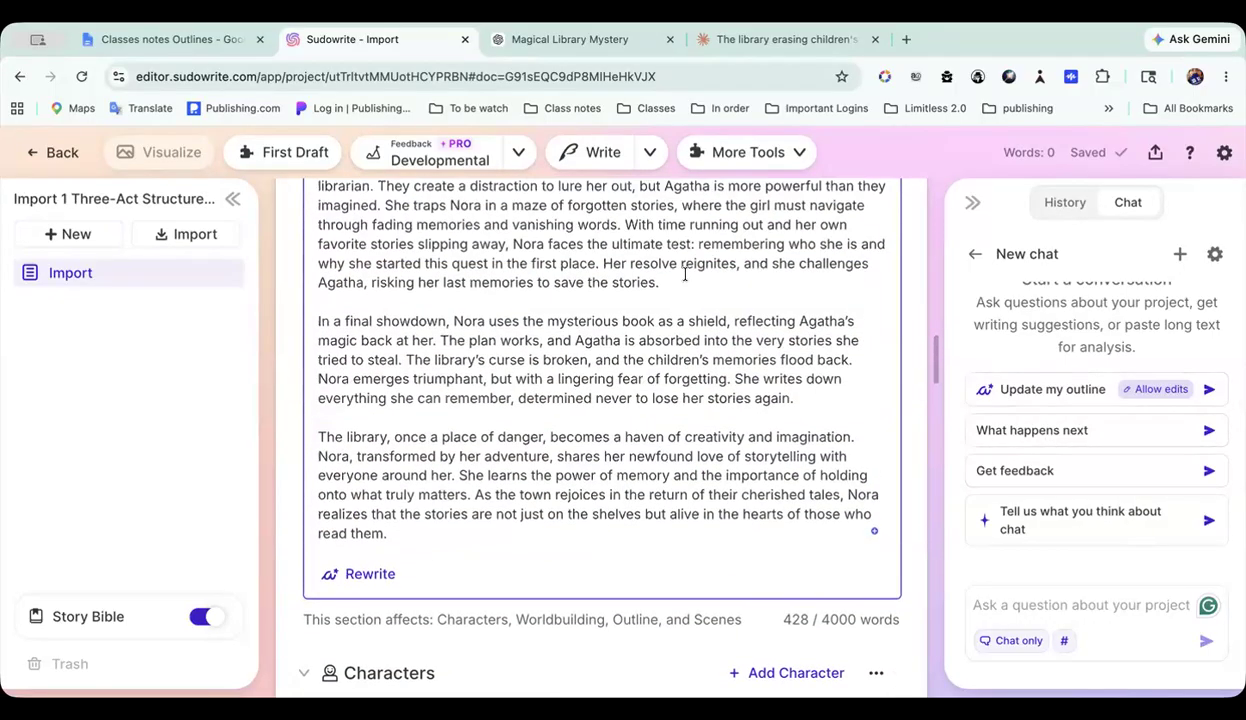
pyautogui.scroll(-5, 848, 464)
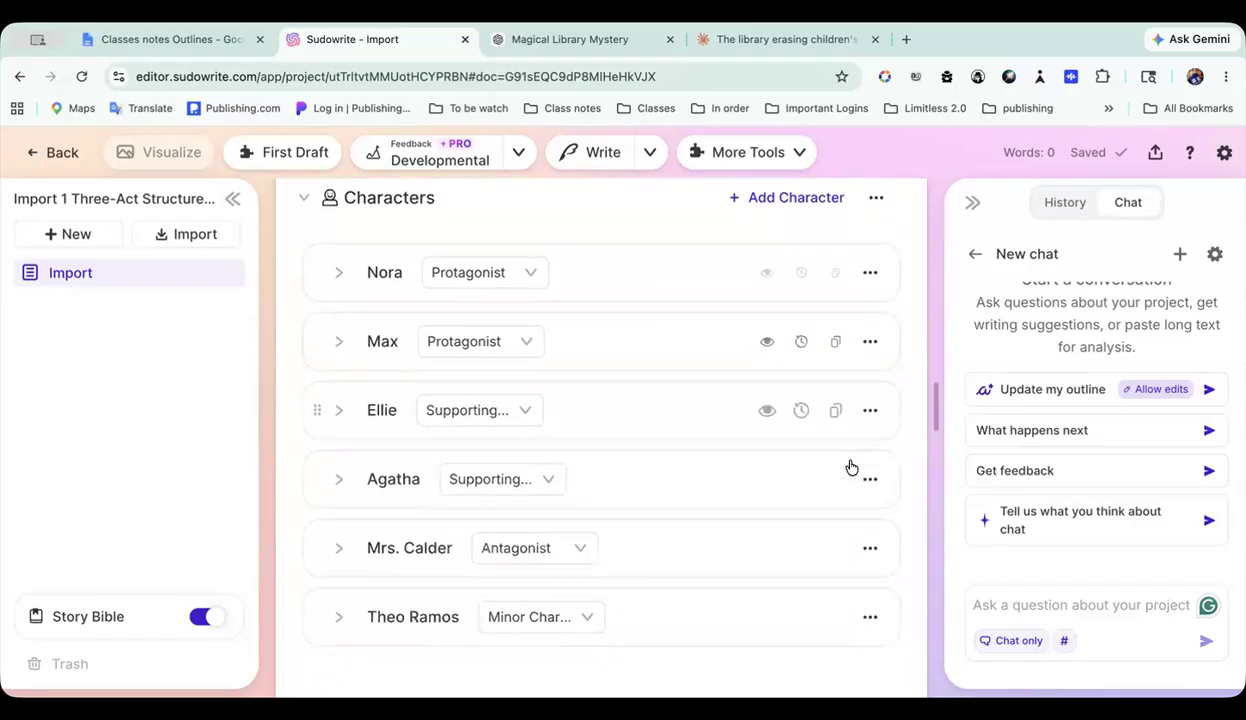
pyautogui.scroll(2, 850, 467)
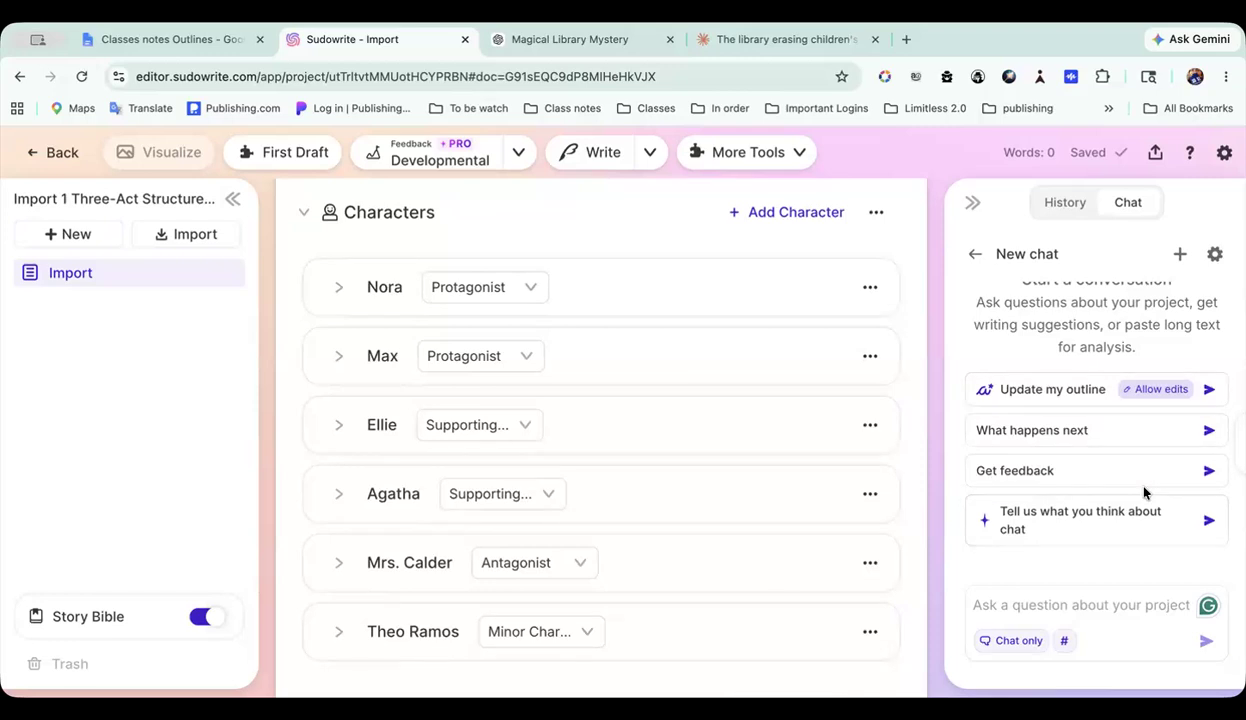
pyautogui.scroll(2, 868, 392)
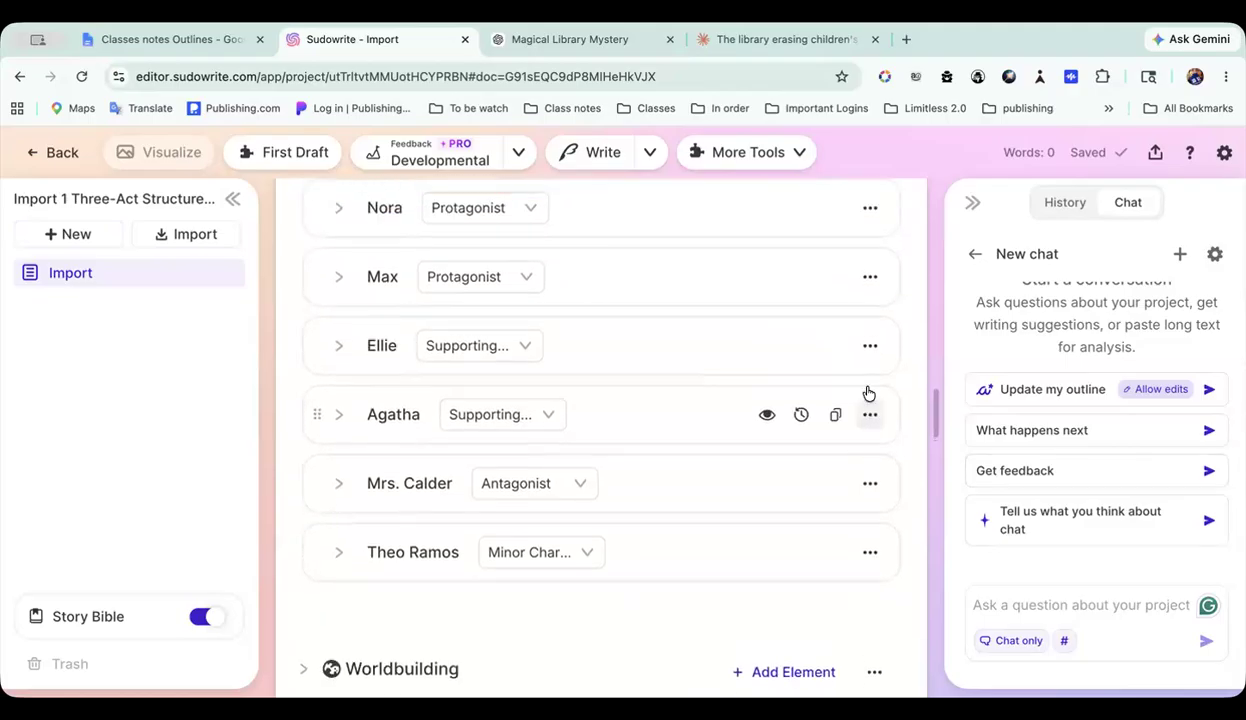
# Step: Expand the first protagonist's character card to view its details, collapse it again, and look over the remaining characters
pyautogui.click(339, 272)
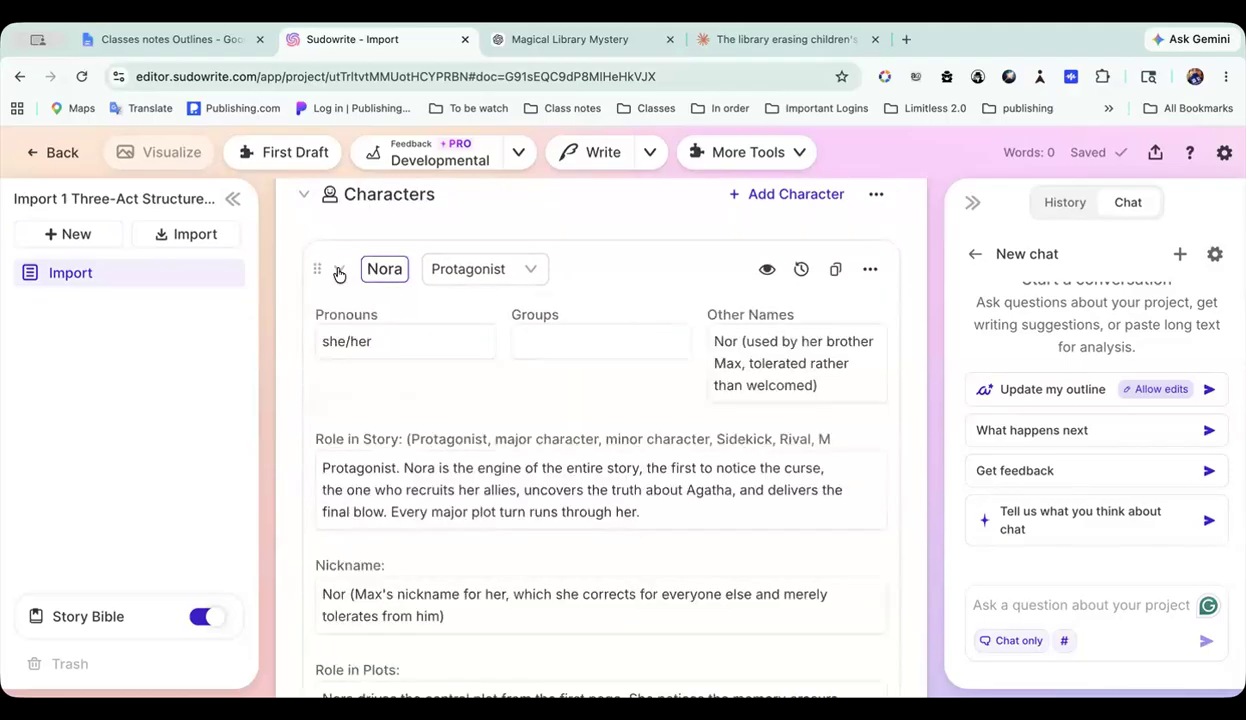
pyautogui.click(339, 272)
pyautogui.scroll(-1, 339, 272)
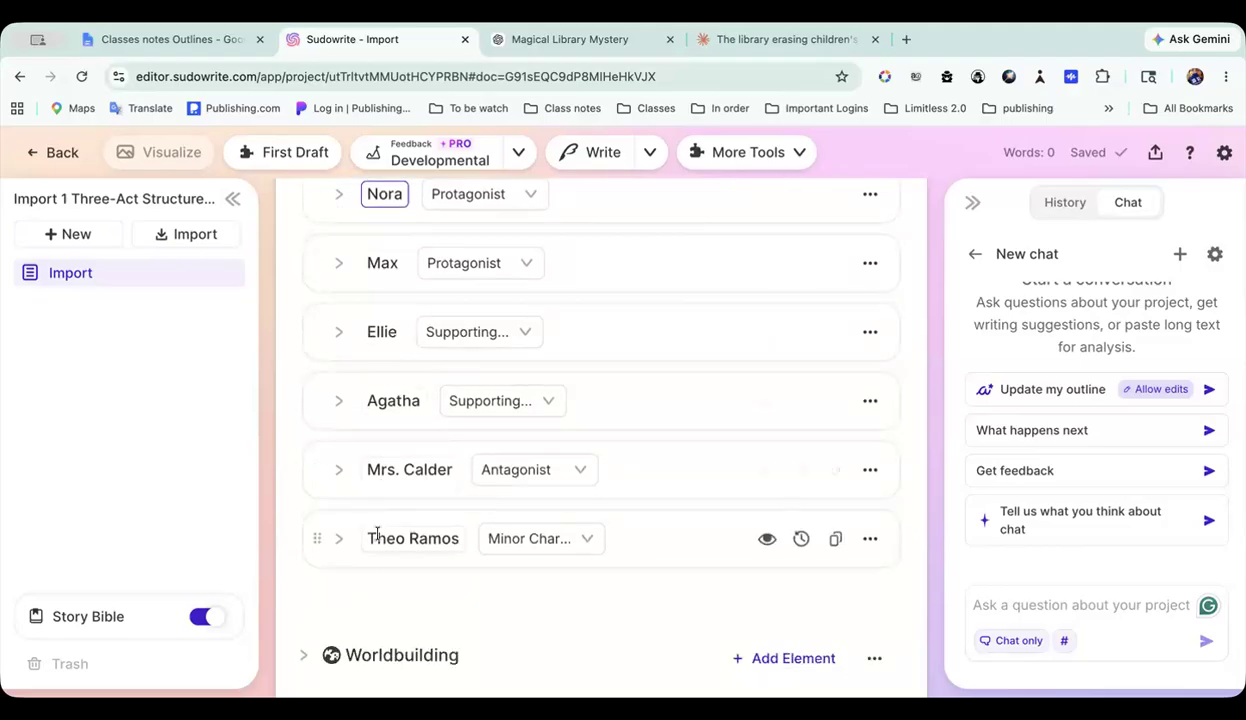
# Step: Return from the Characters section to the Synopsis and look over its closing paragraphs
pyautogui.scroll(1, 377, 534)
pyautogui.scroll(1, 377, 534)
pyautogui.scroll(-3, 377, 534)
pyautogui.scroll(2, 377, 534)
pyautogui.scroll(1, 370, 281)
pyautogui.click(367, 258)
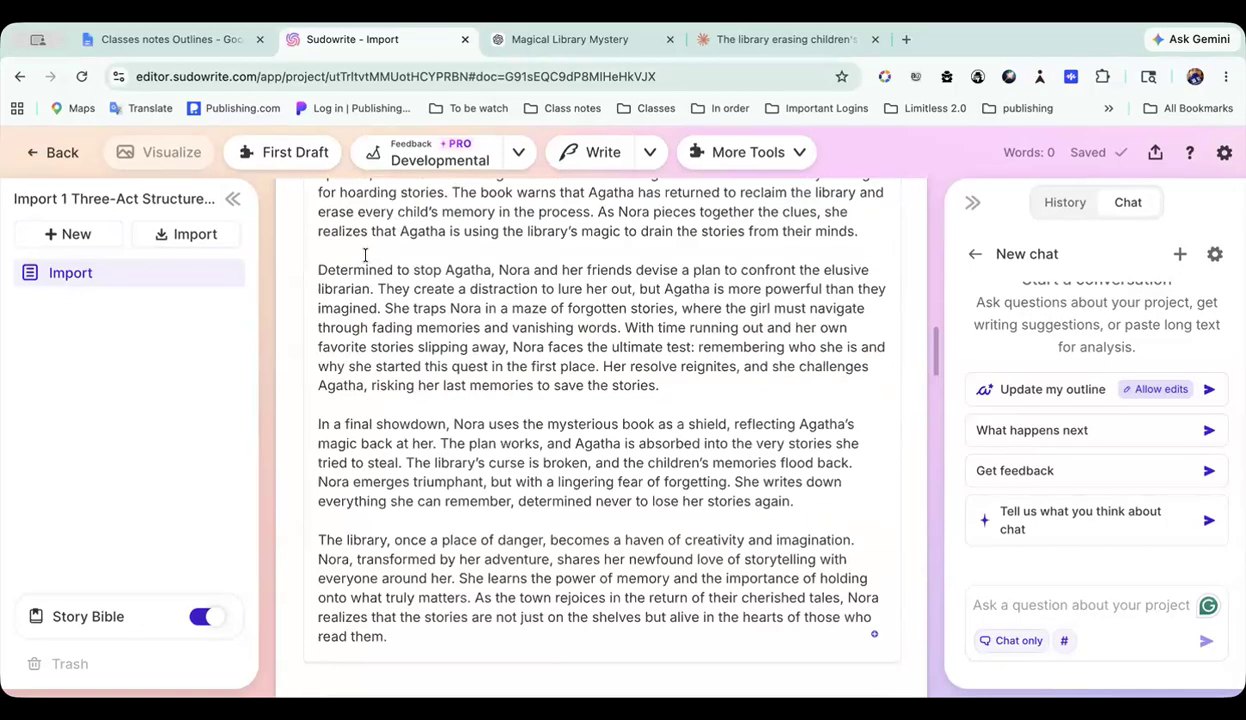
# Step: Open the trait customization for the Characters section and look over the default traits for Protagonists
pyautogui.scroll(-6, 506, 412)
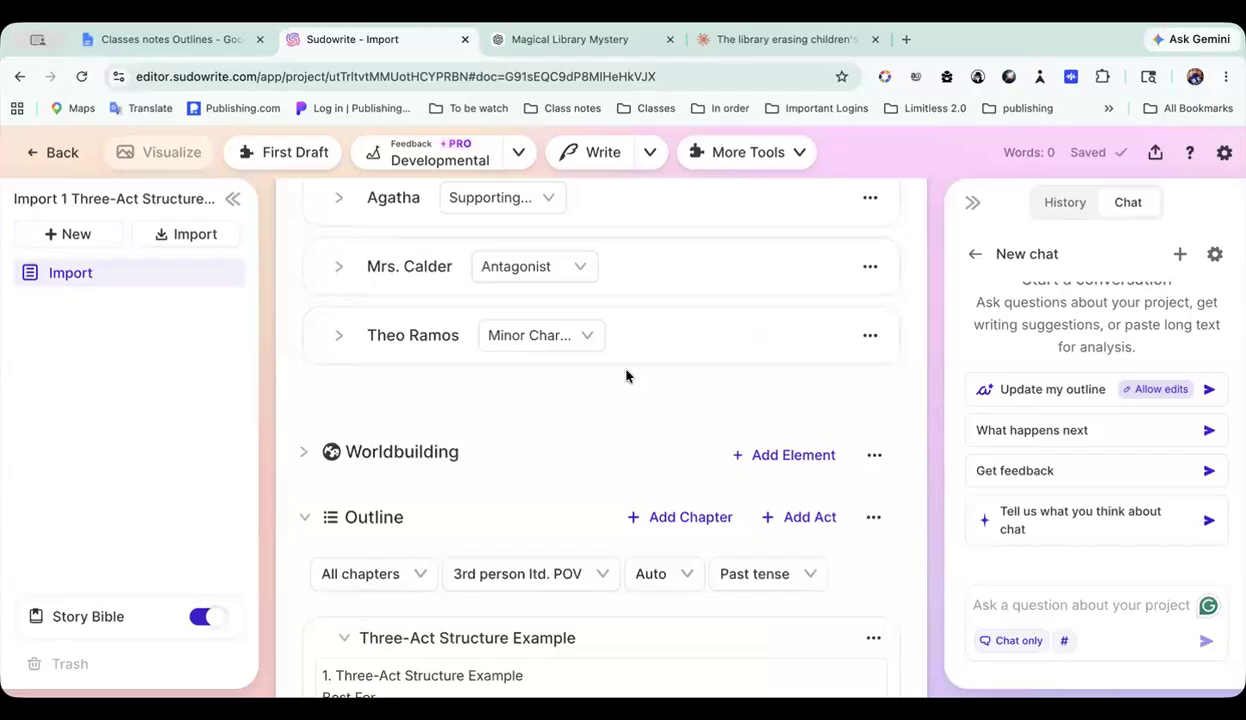
pyautogui.scroll(5, 626, 376)
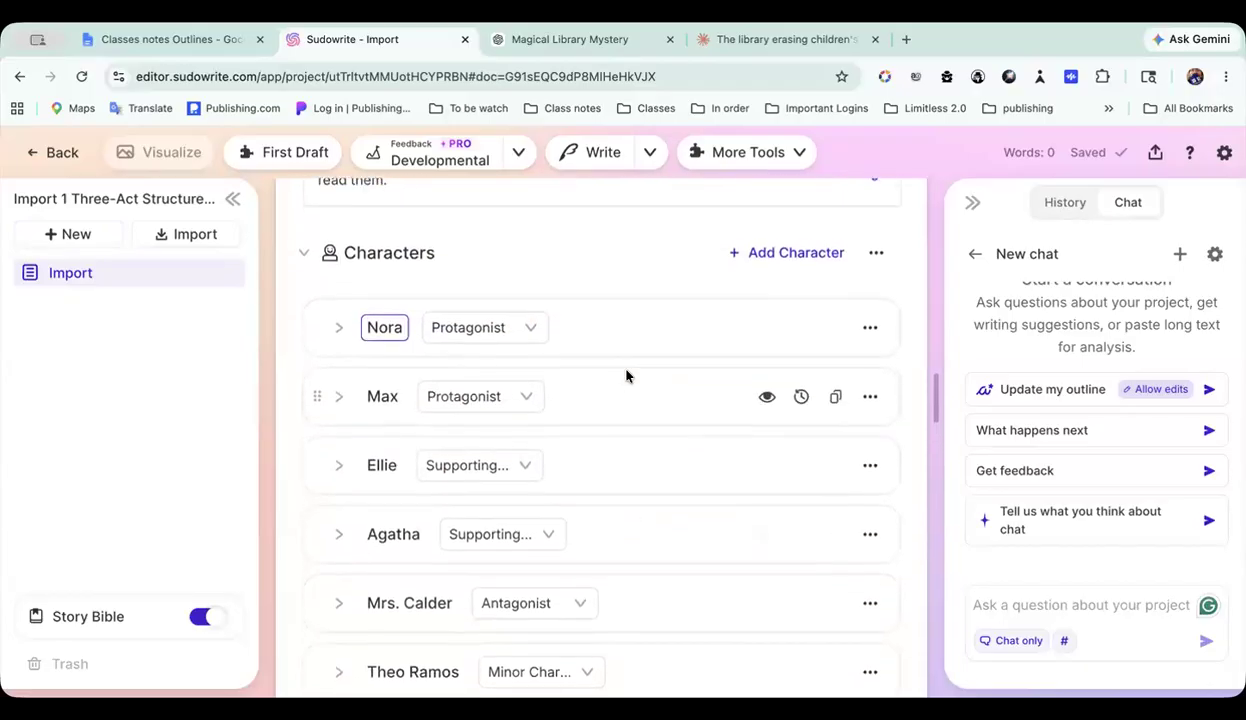
pyautogui.scroll(-1, 626, 376)
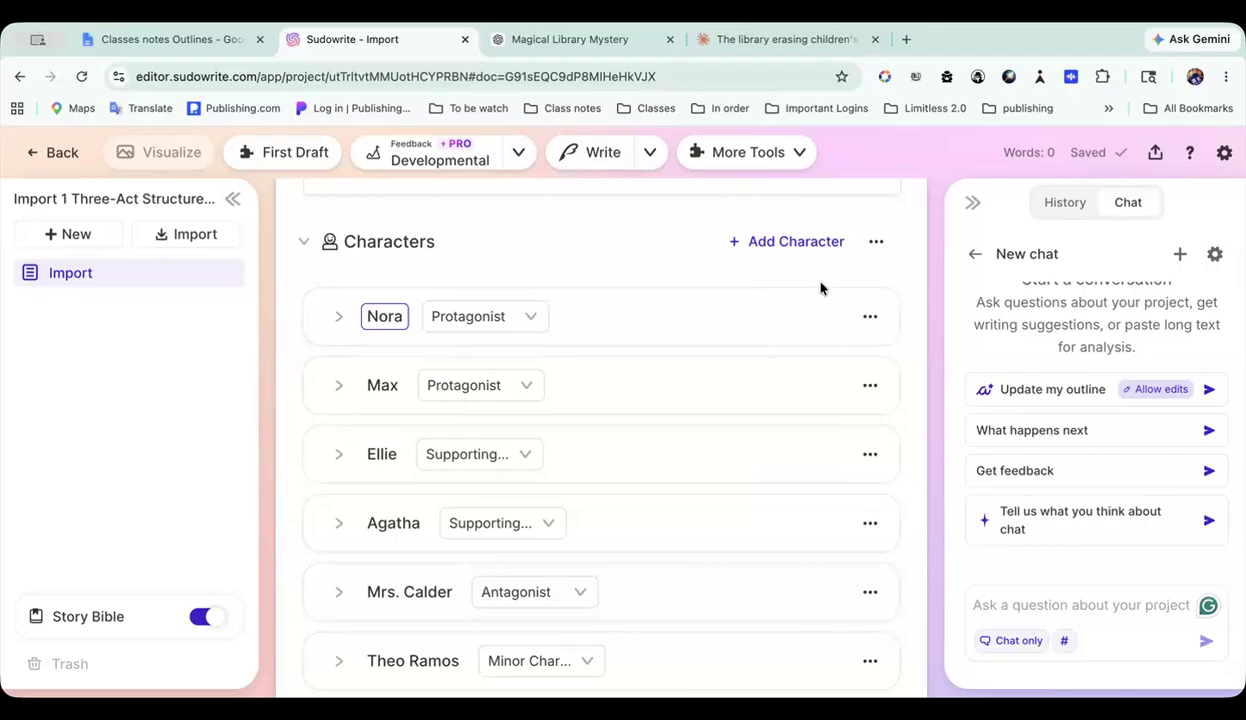
pyautogui.click(876, 244)
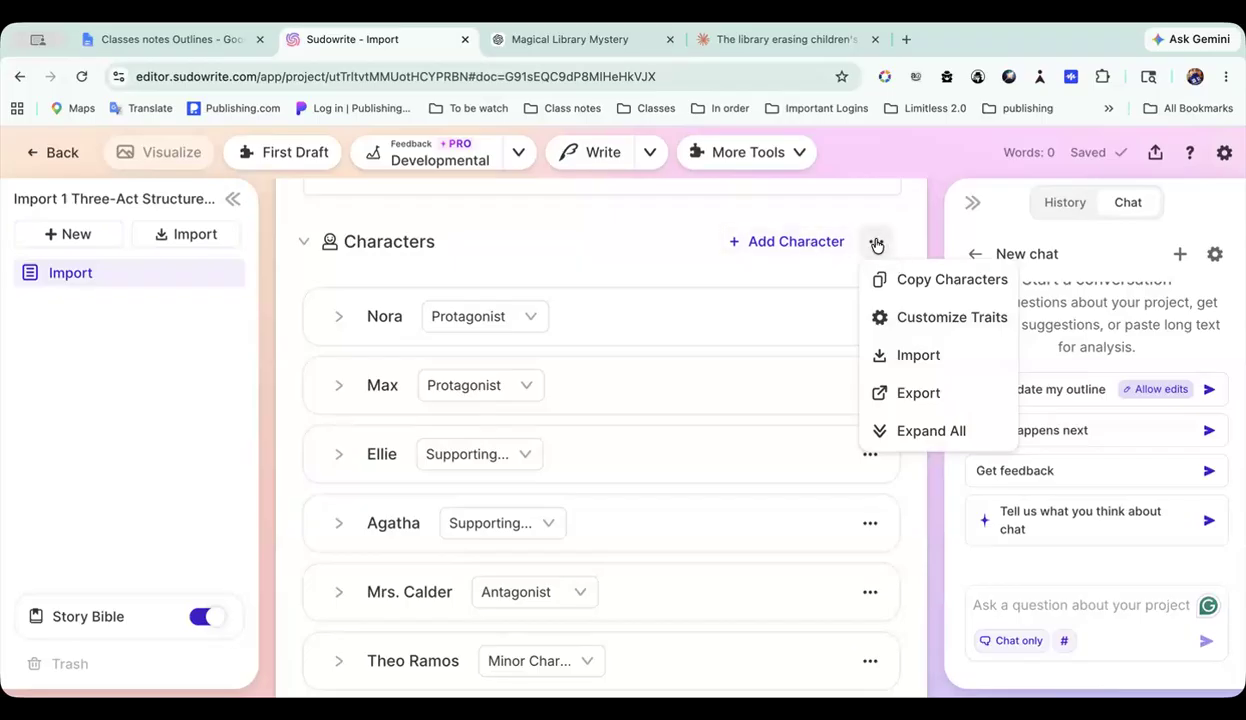
pyautogui.click(926, 320)
pyautogui.scroll(-15, 607, 427)
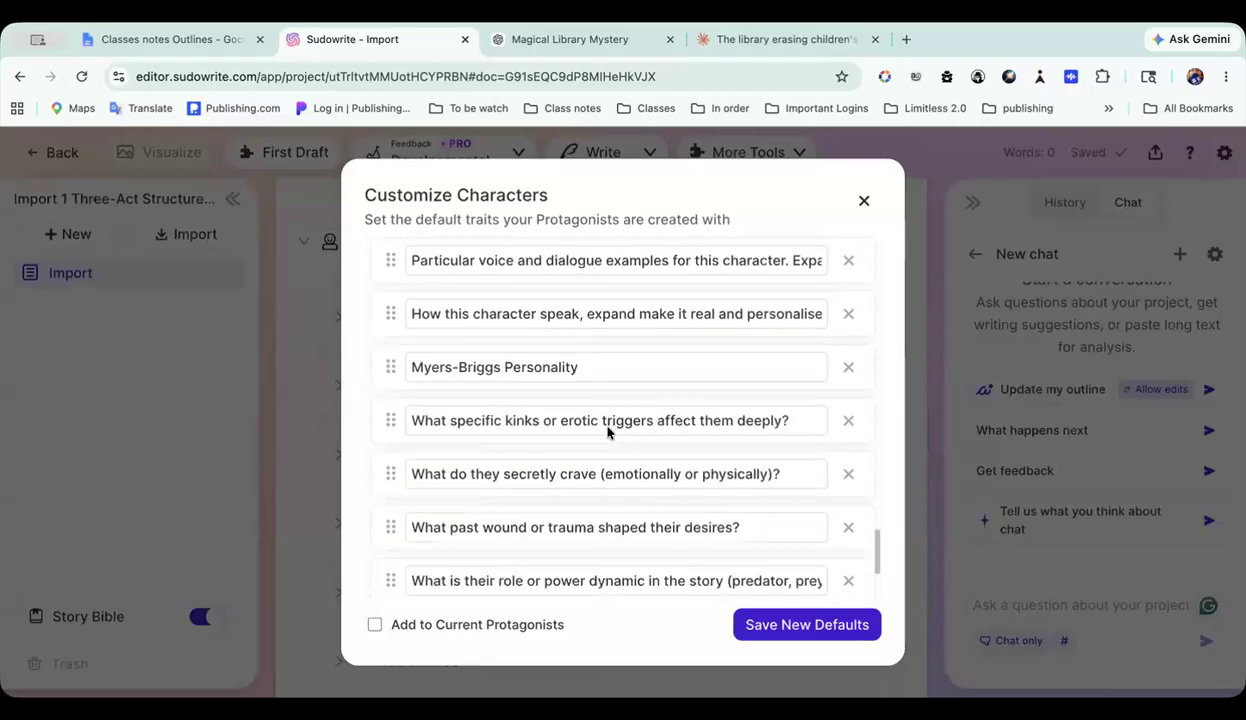
pyautogui.scroll(-3, 607, 432)
pyautogui.scroll(12, 607, 432)
pyautogui.scroll(5, 607, 432)
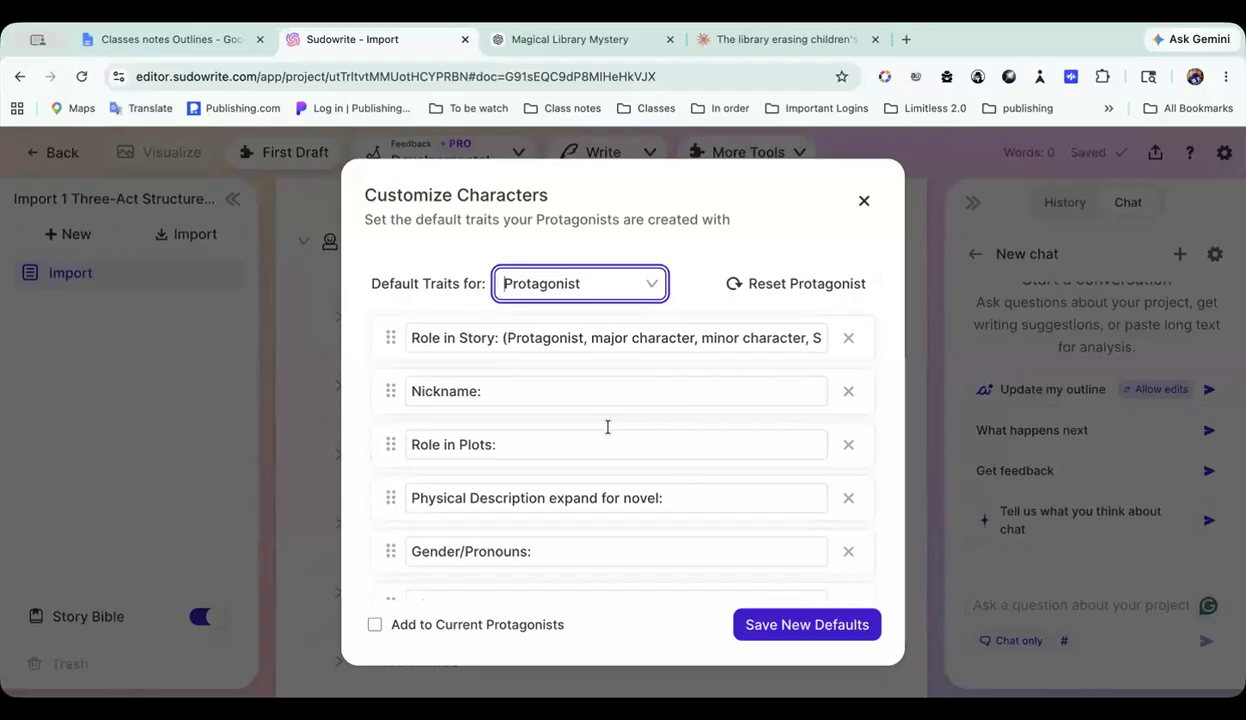
# Step: View the character roles available for default traits, keeping Protagonist as the selected role
pyautogui.click(647, 287)
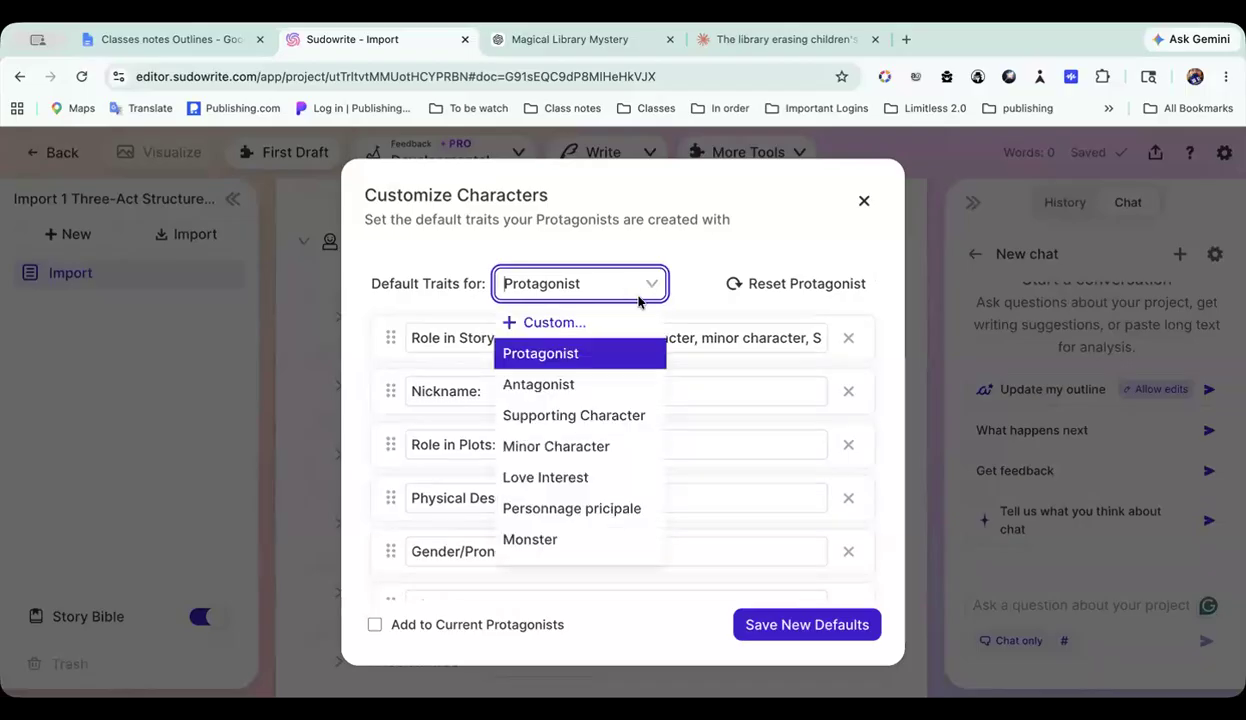
pyautogui.scroll(-1, 590, 473)
pyautogui.scroll(1, 589, 347)
pyautogui.scroll(-1, 590, 347)
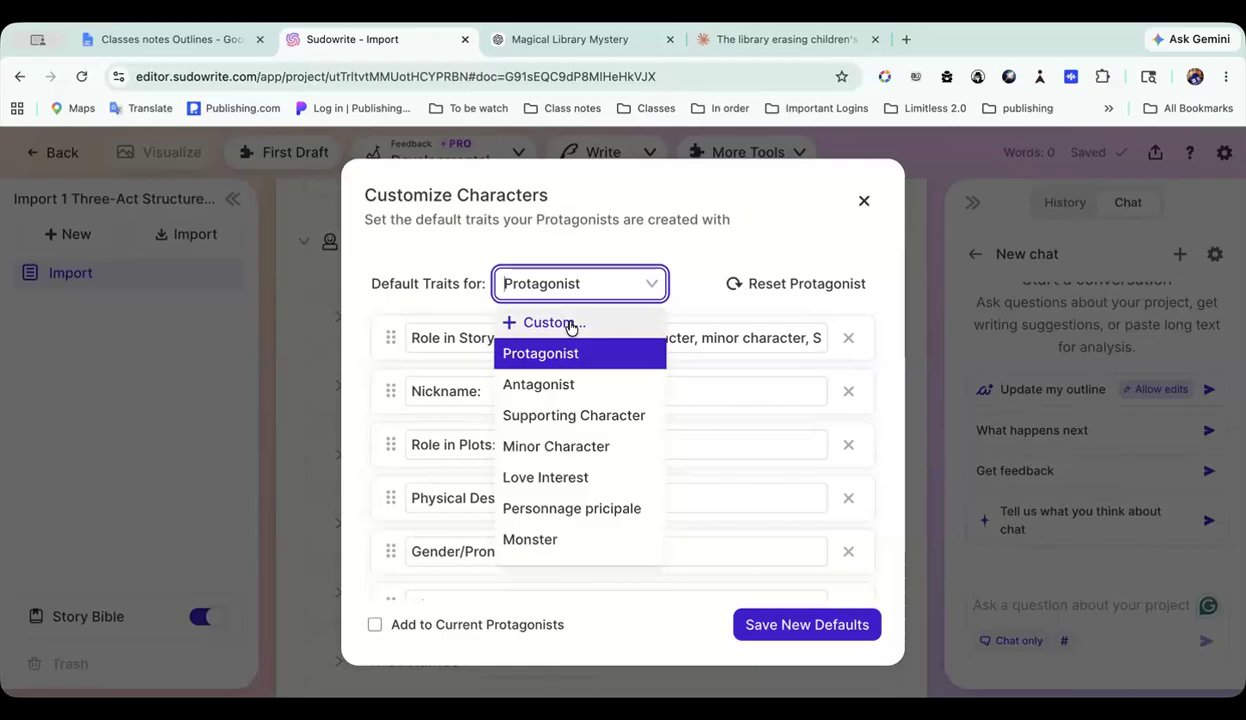
pyautogui.scroll(-2, 578, 437)
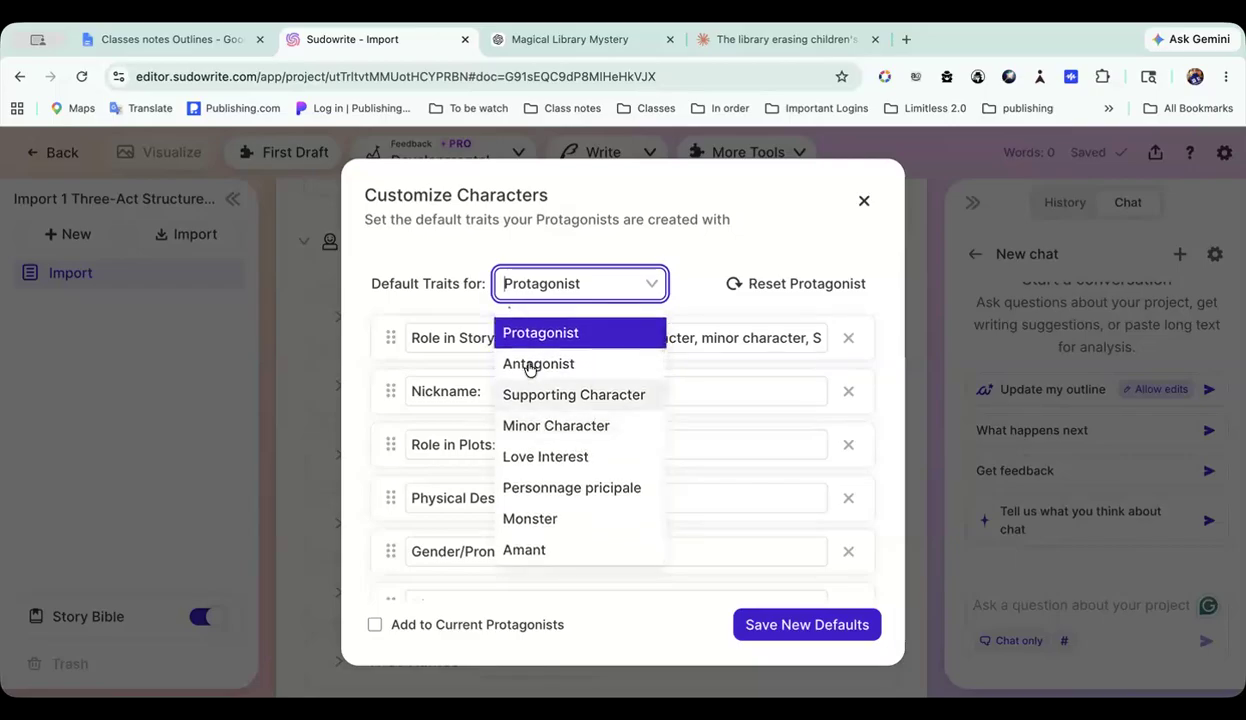
pyautogui.click(688, 209)
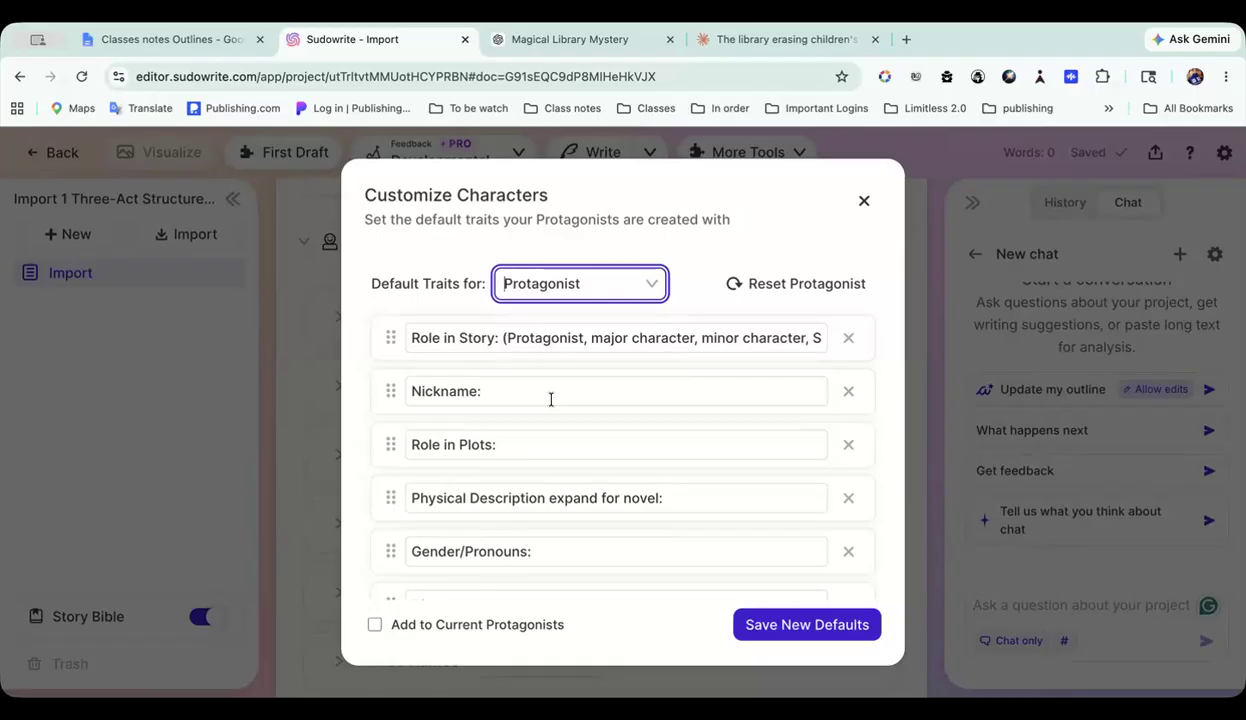
# Step: Read through the full set of default Protagonist traits and close the customization dialog without saving
pyautogui.scroll(-15, 550, 399)
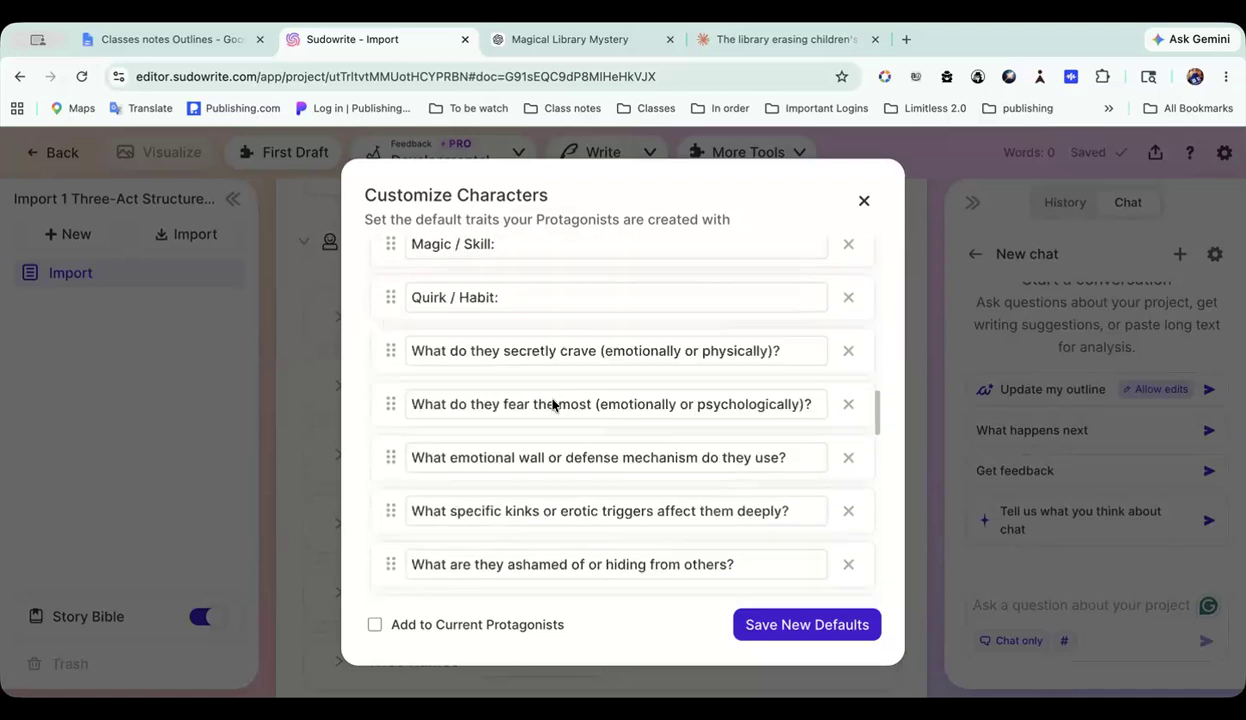
pyautogui.scroll(-10, 550, 399)
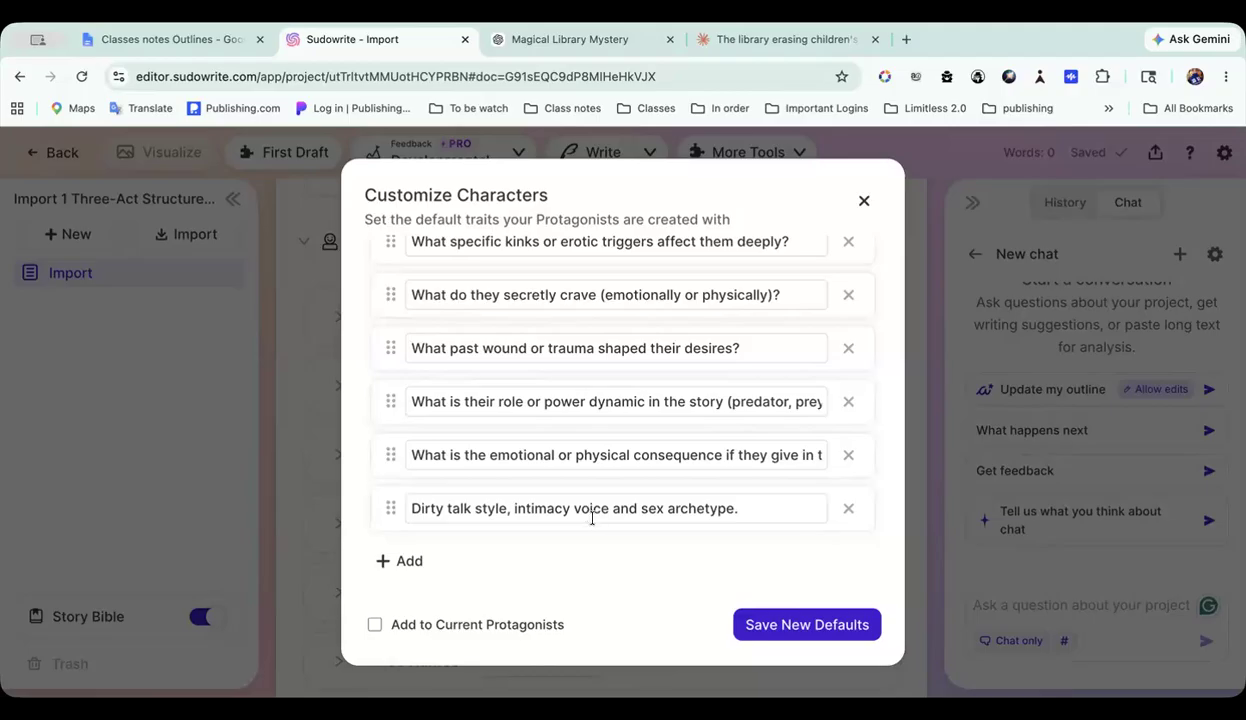
pyautogui.scroll(12, 592, 519)
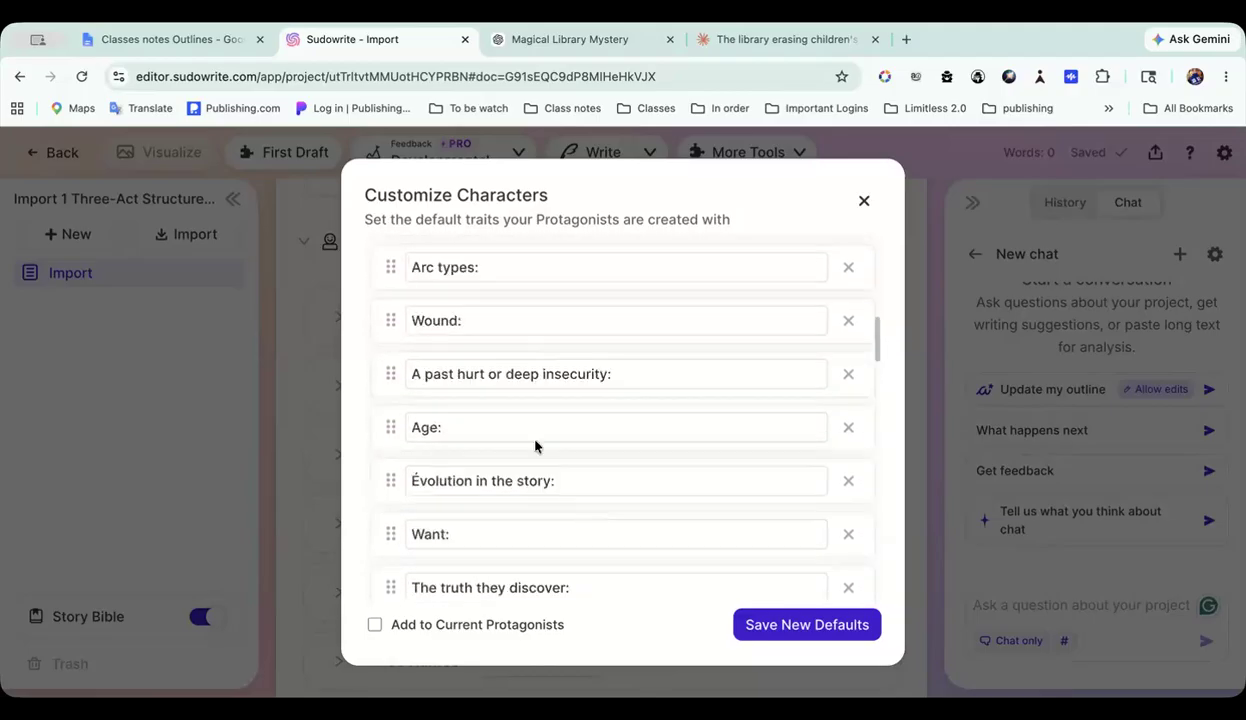
pyautogui.scroll(3, 484, 304)
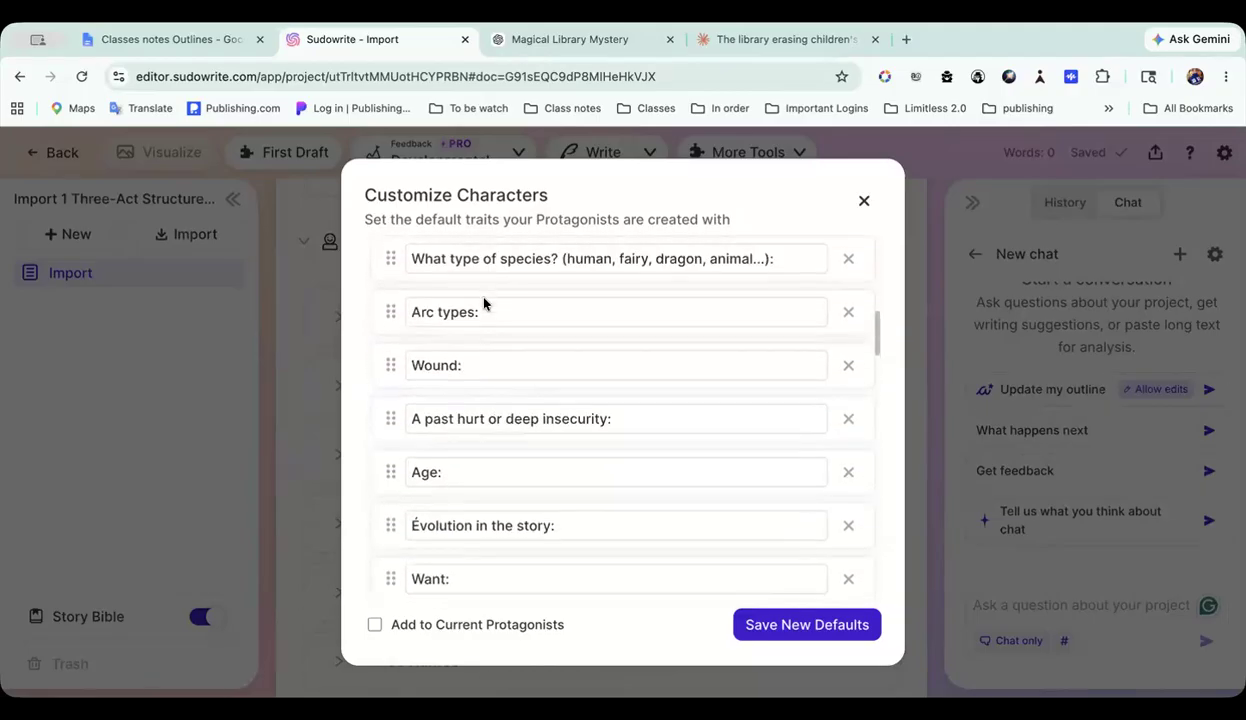
pyautogui.scroll(-8, 485, 306)
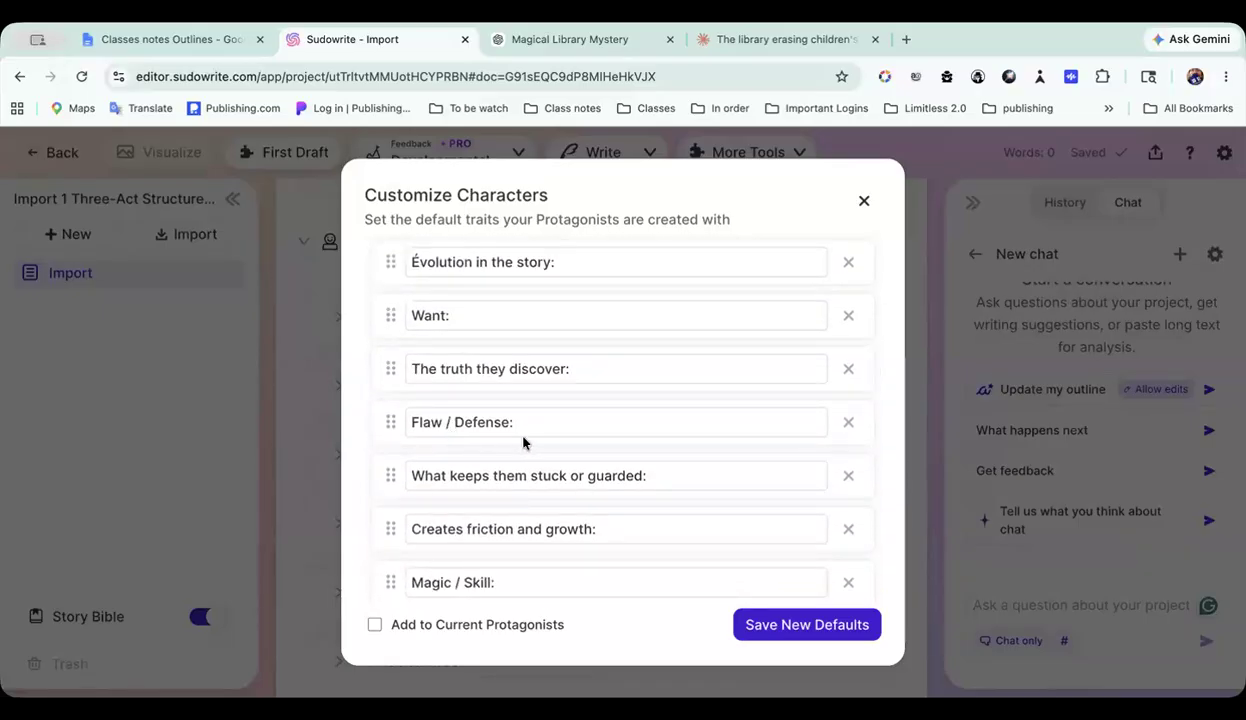
pyautogui.scroll(-3, 522, 442)
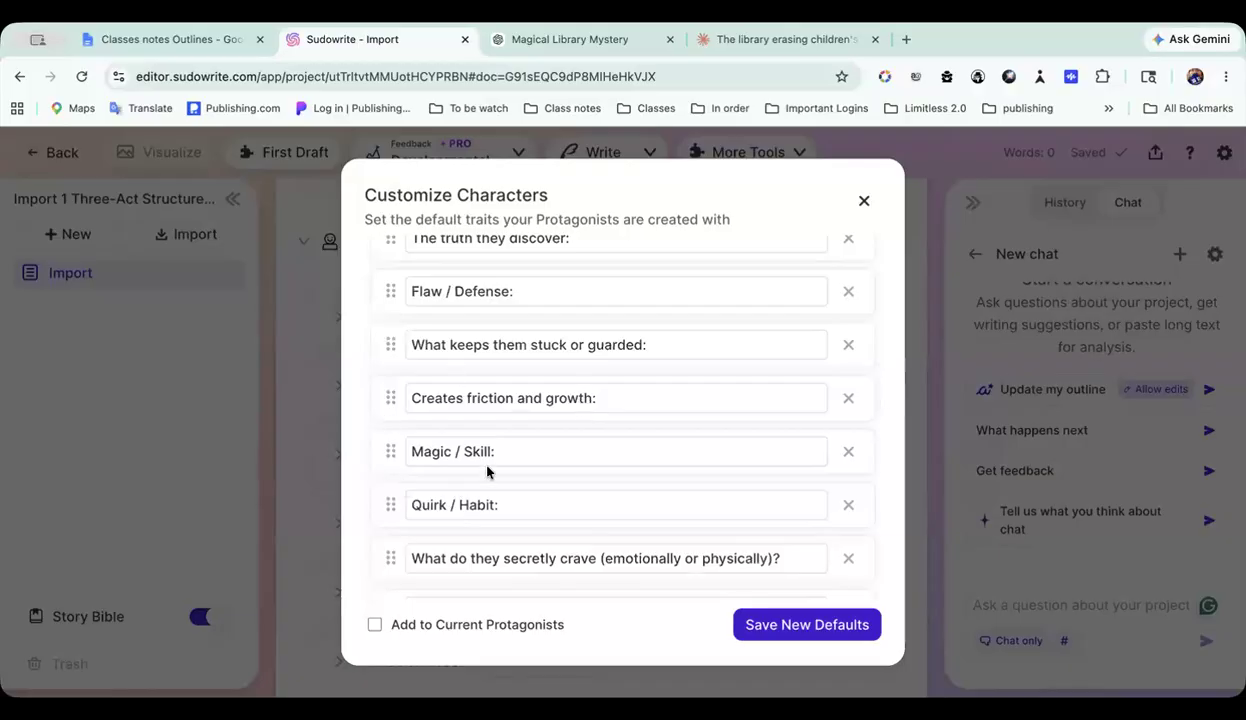
pyautogui.scroll(-2, 487, 470)
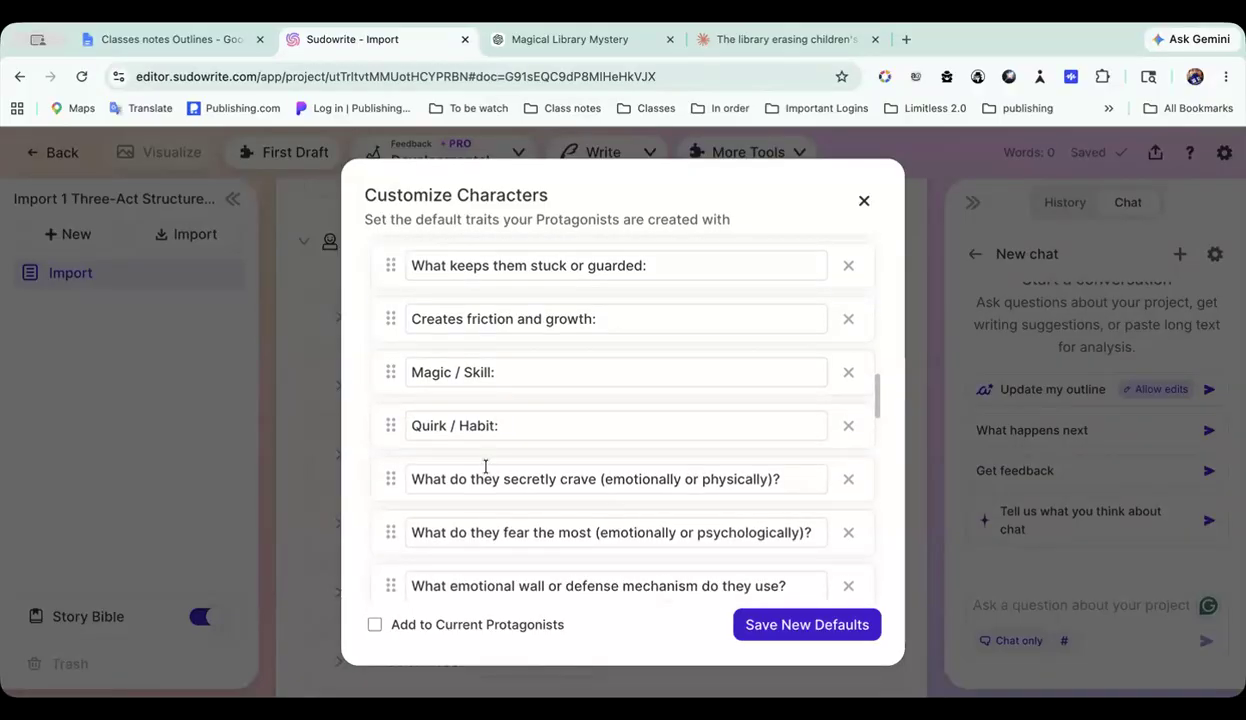
pyautogui.scroll(15, 485, 466)
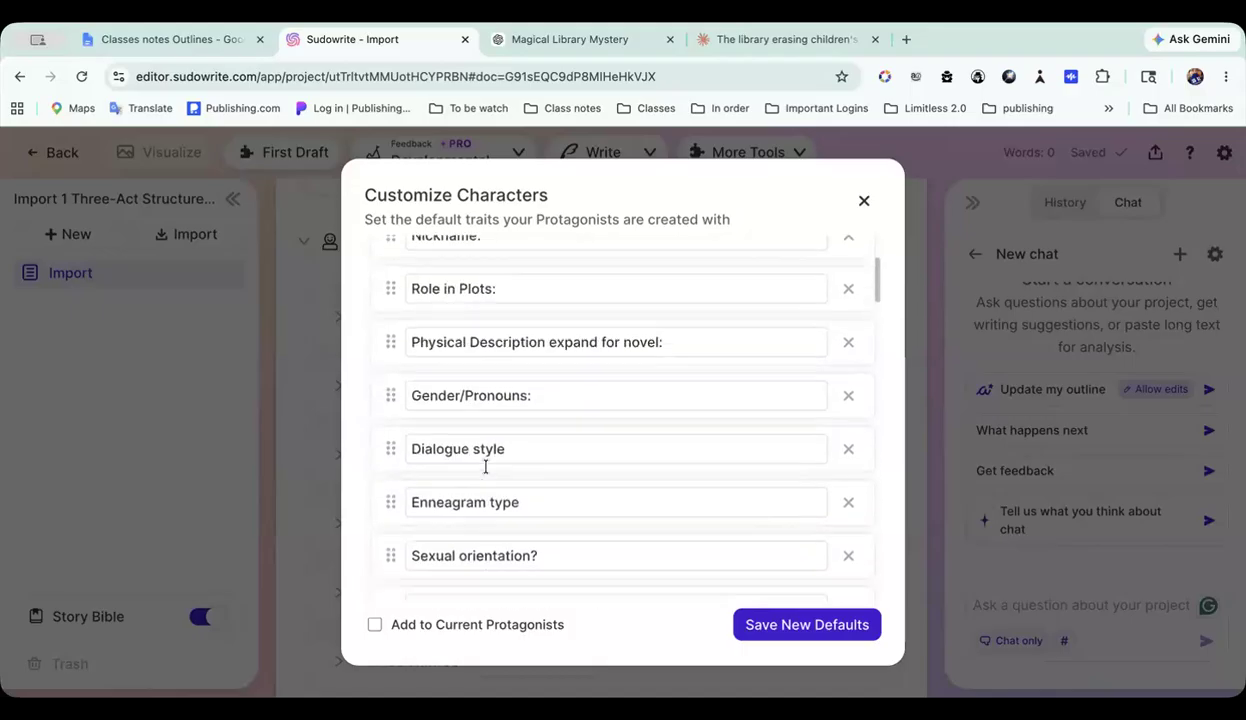
pyautogui.scroll(-1, 487, 472)
pyautogui.scroll(3, 489, 473)
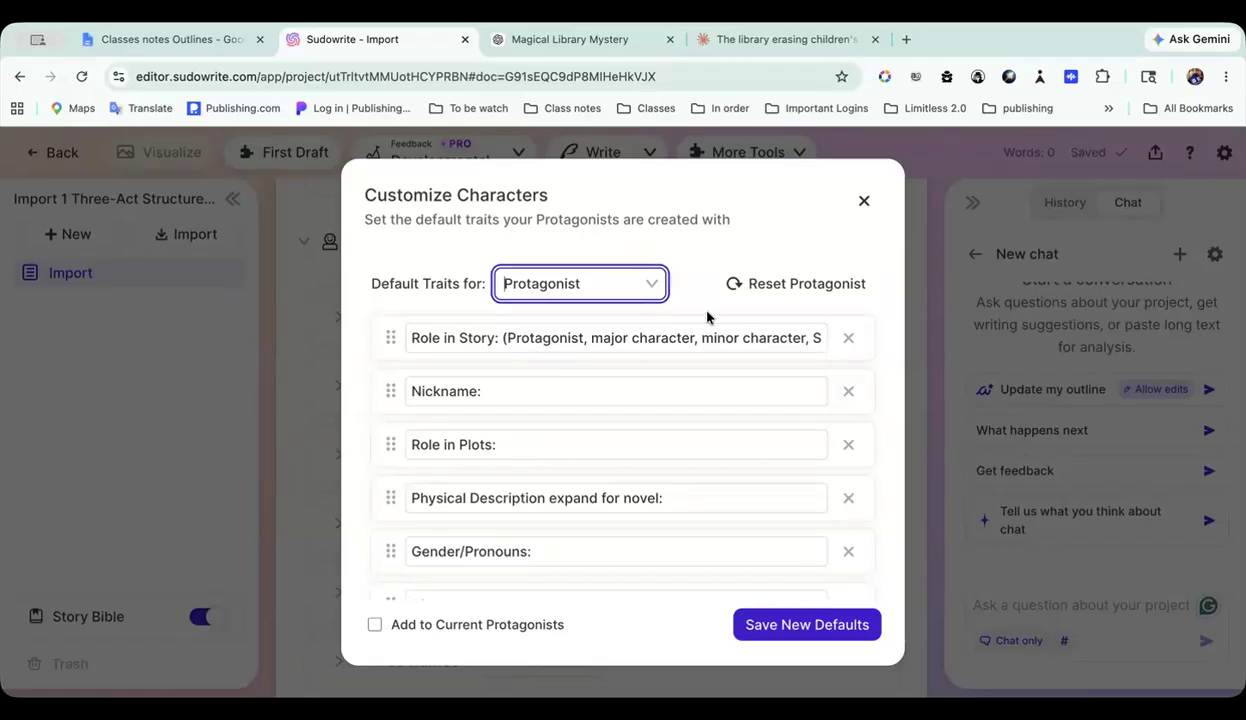
pyautogui.scroll(-10, 681, 384)
pyautogui.scroll(-15, 681, 384)
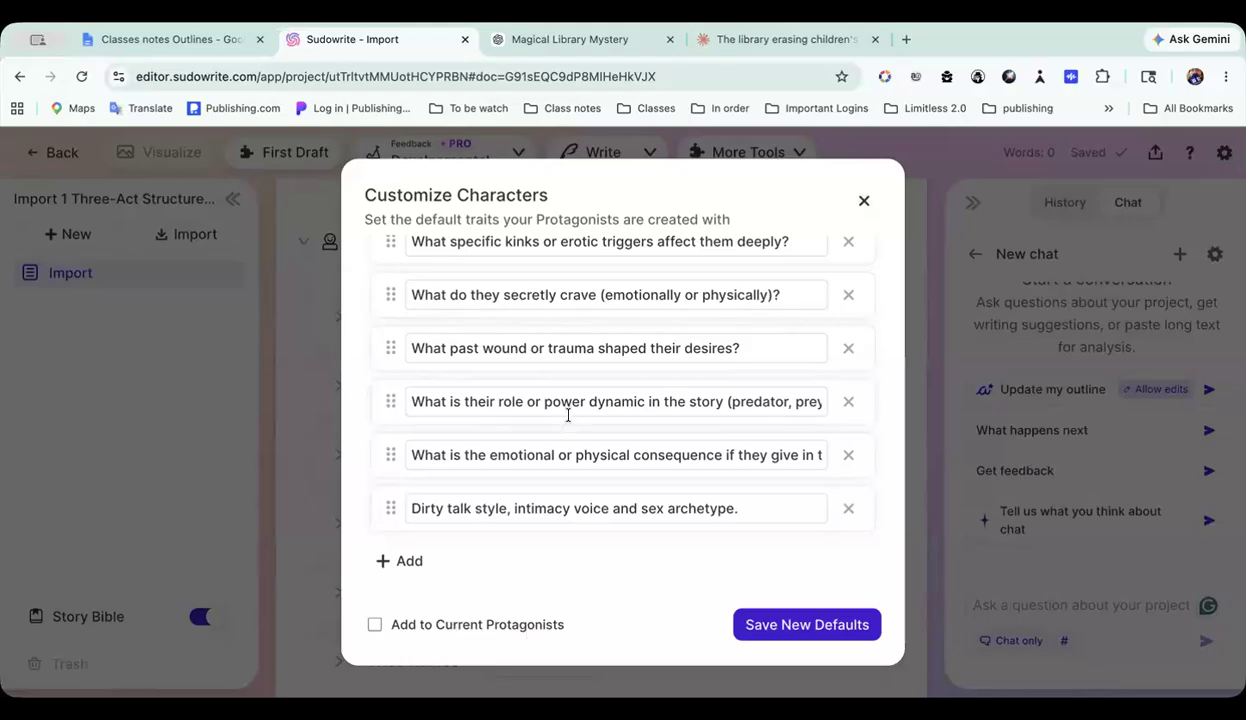
pyautogui.click(864, 204)
# Step: Expand the Worldbuilding section to look over its elements, and collapse the element cards, including The Town Library and The Keeper's Book
pyautogui.scroll(-3, 864, 207)
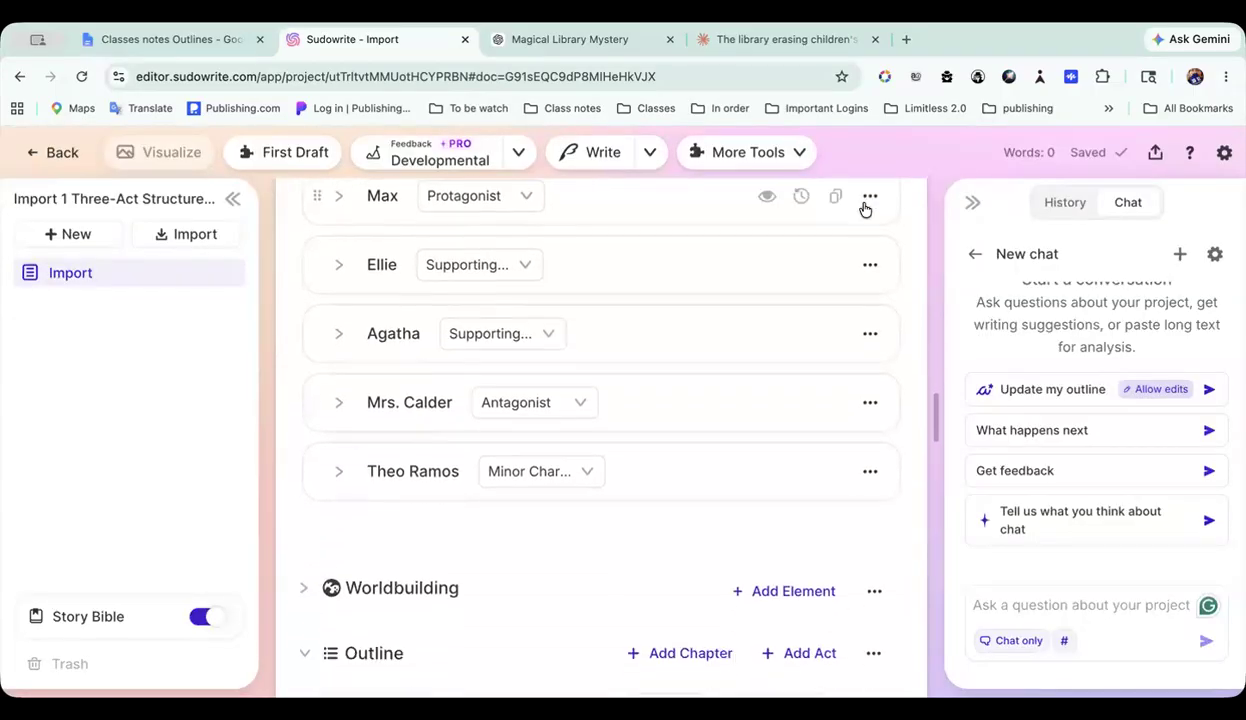
pyautogui.scroll(-2, 685, 331)
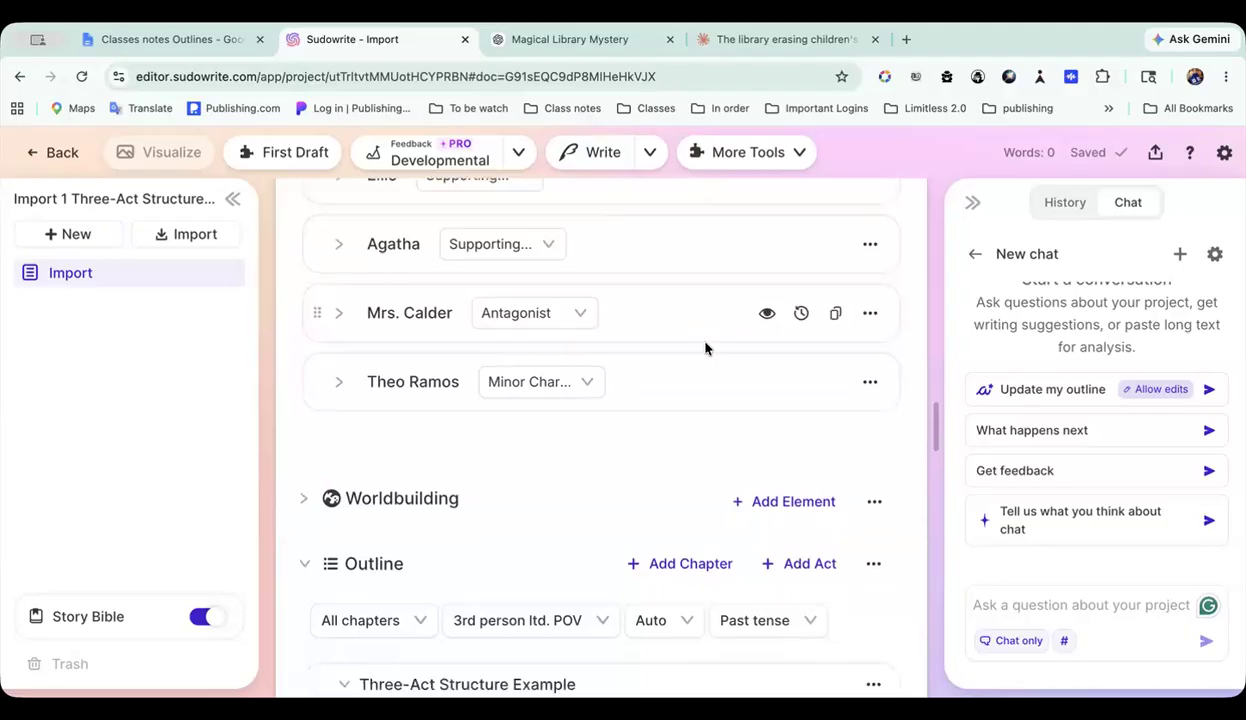
pyautogui.click(303, 342)
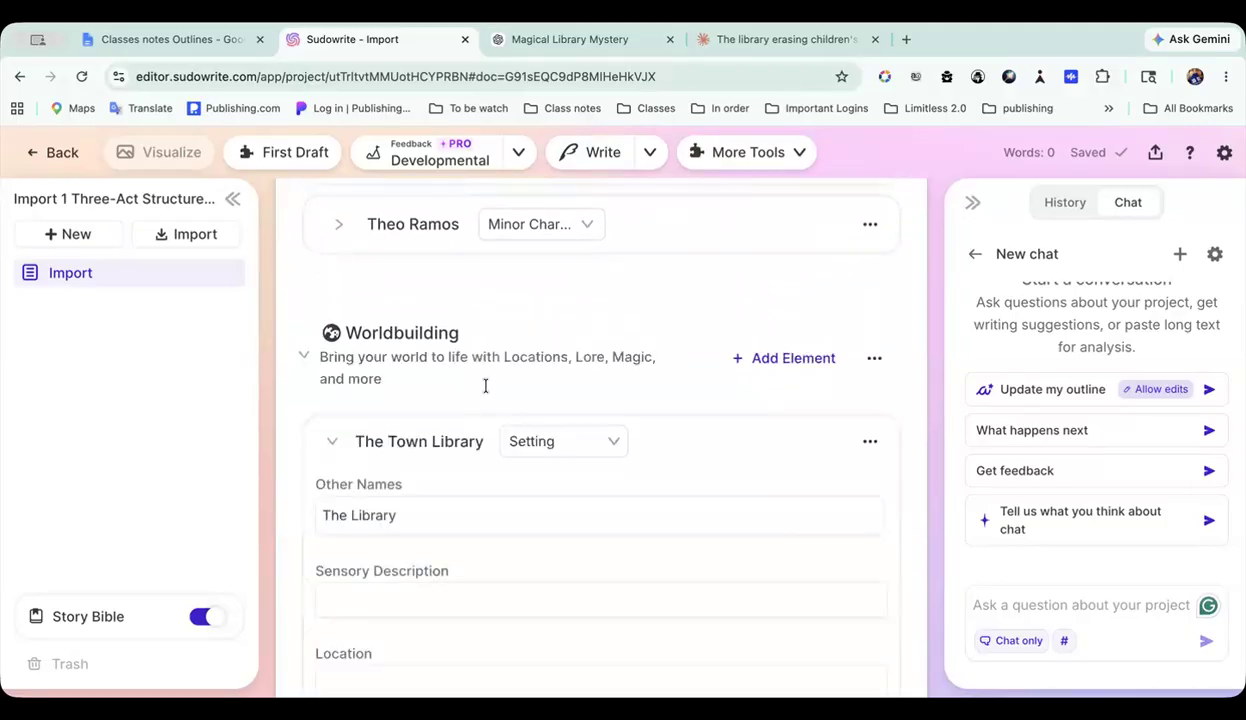
pyautogui.scroll(-5, 487, 384)
pyautogui.scroll(-10, 487, 388)
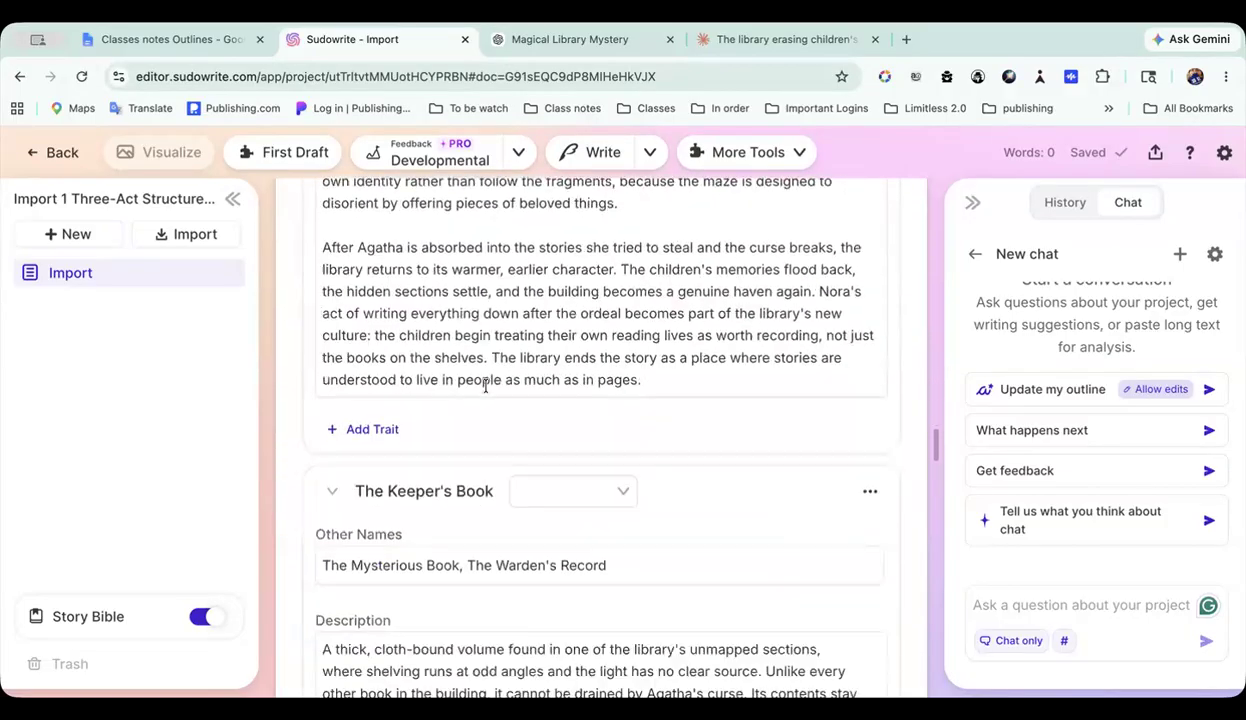
pyautogui.scroll(4, 487, 385)
pyautogui.scroll(10, 487, 388)
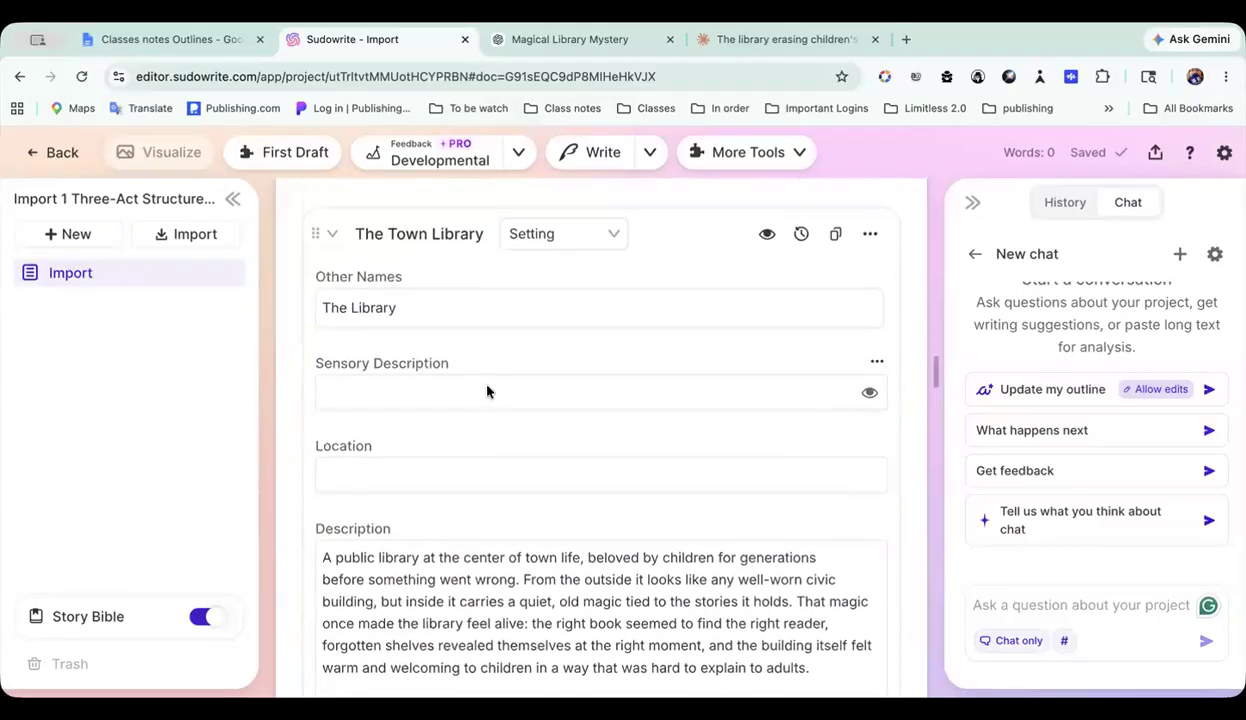
pyautogui.click(331, 306)
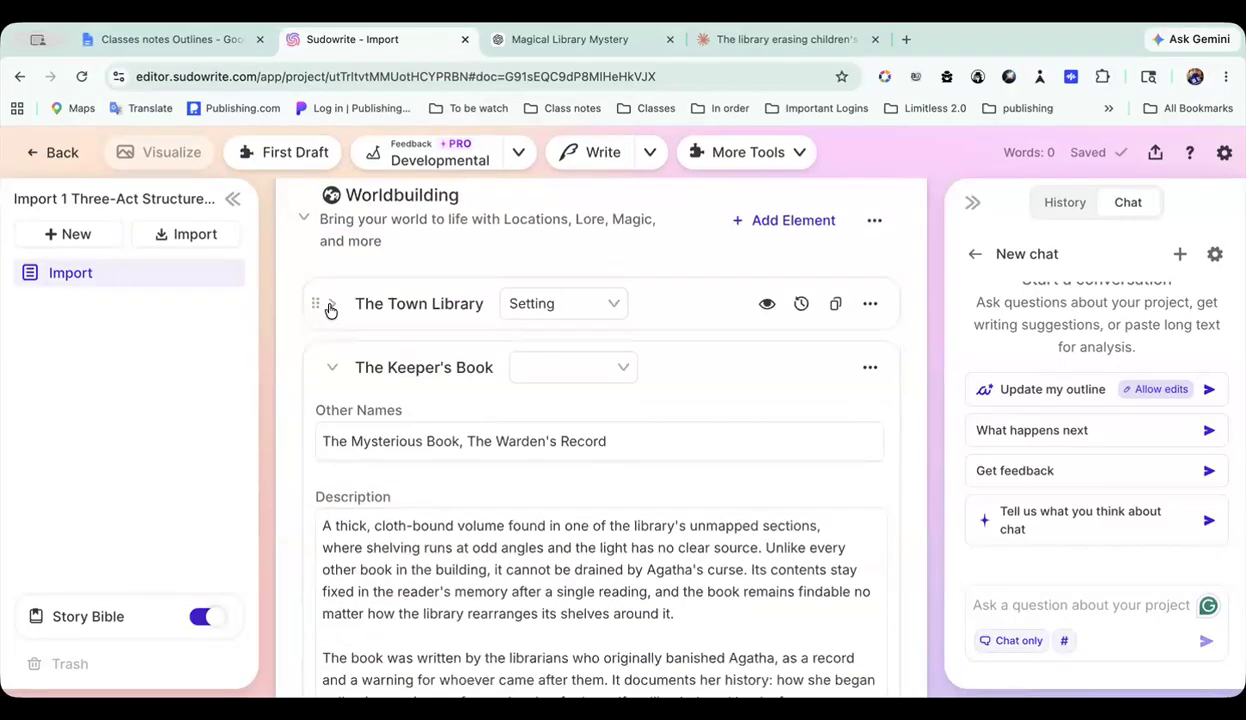
pyautogui.click(330, 368)
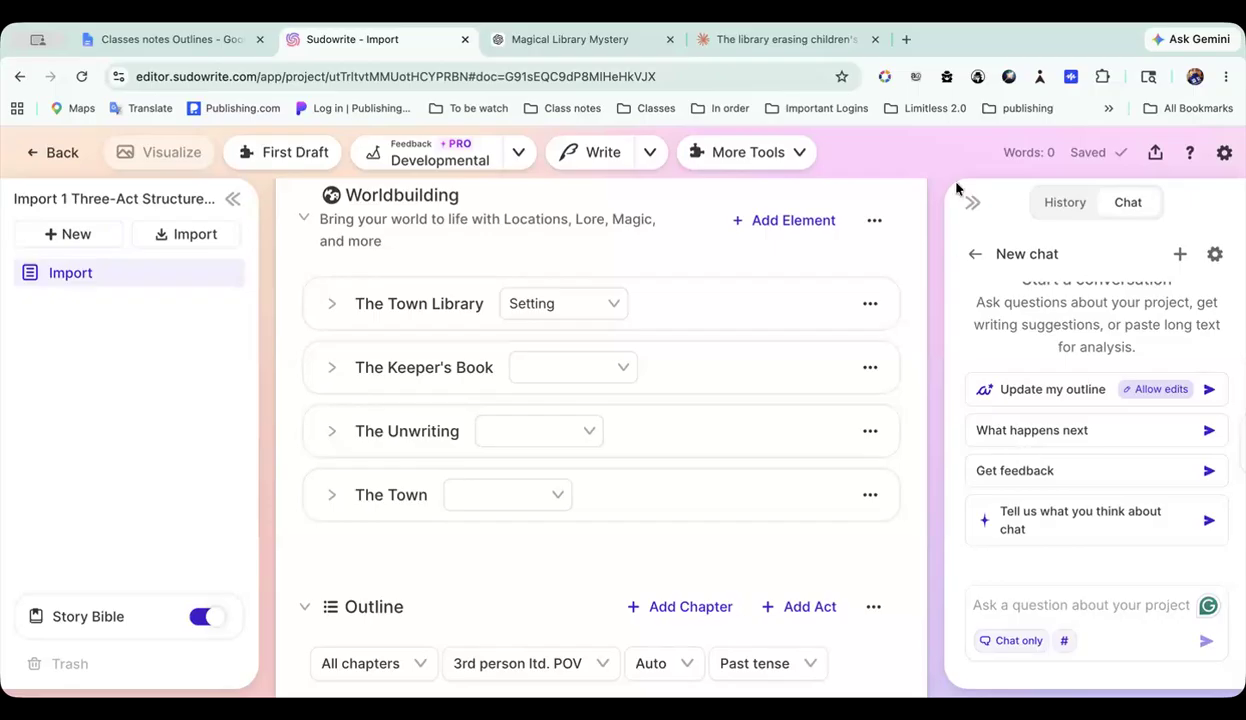
# Step: Open the import dialog for Worldbuilding elements to view its file and paste options, and close it without importing
pyautogui.click(876, 225)
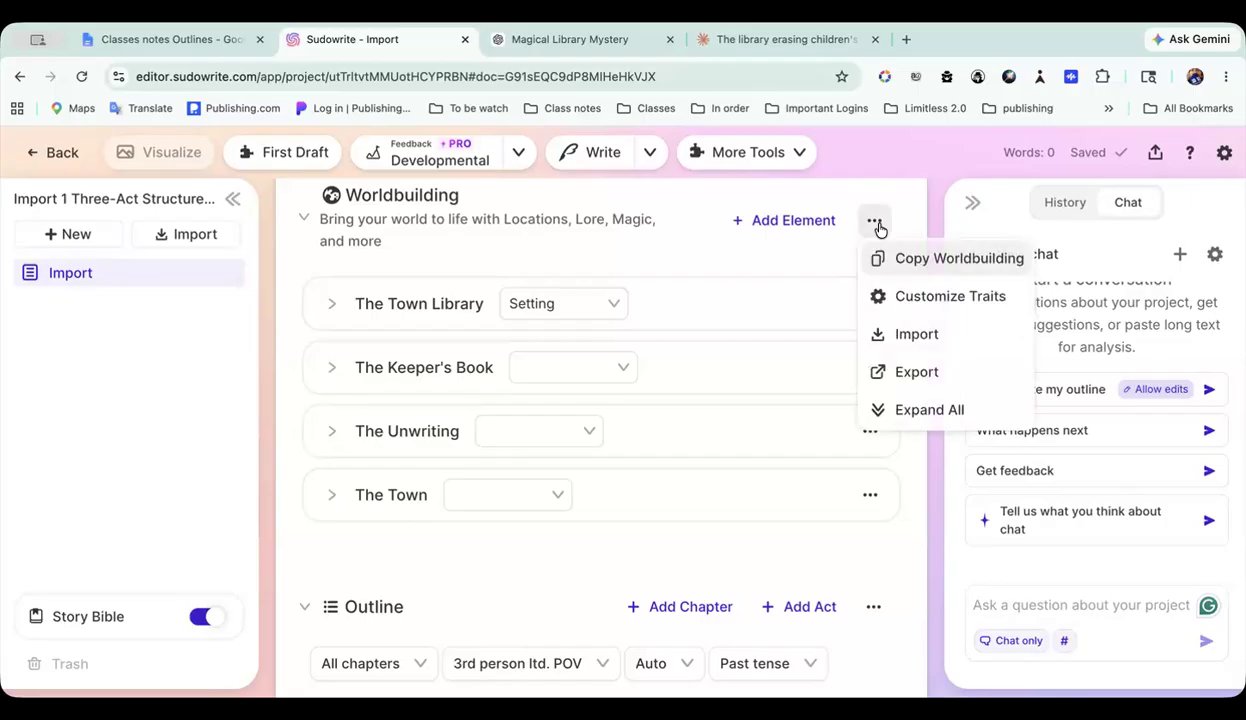
pyautogui.click(917, 336)
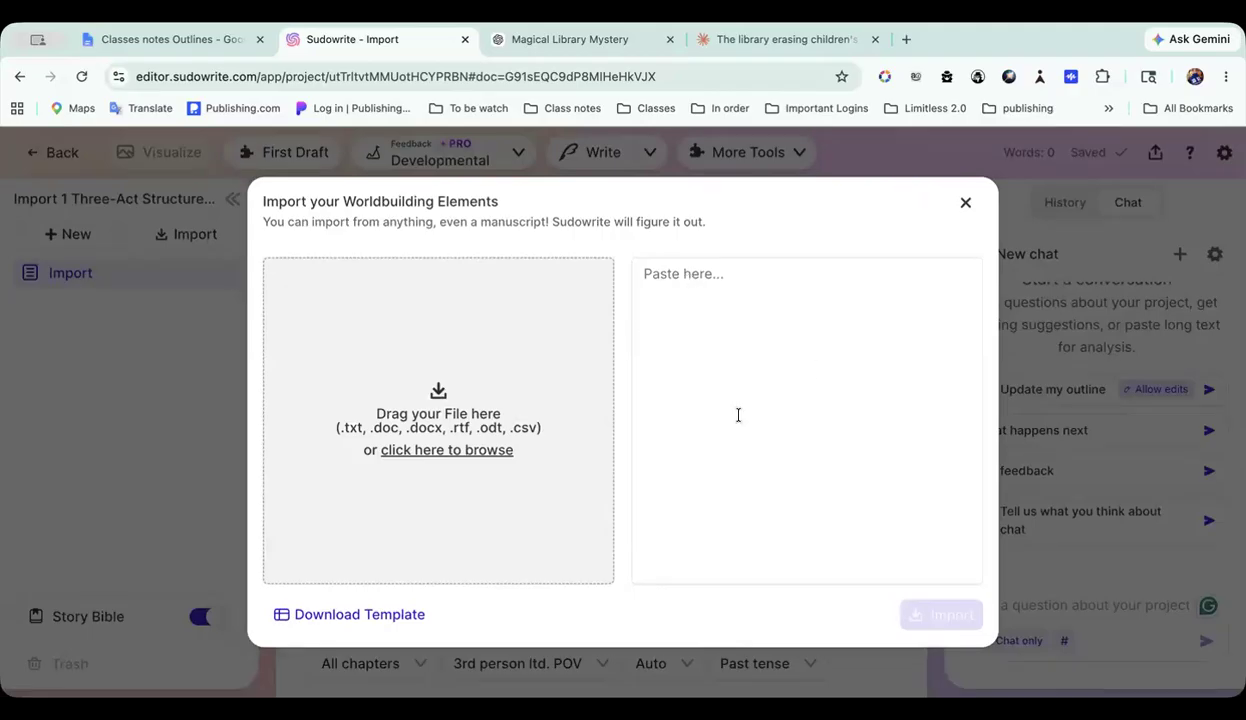
pyautogui.click(966, 202)
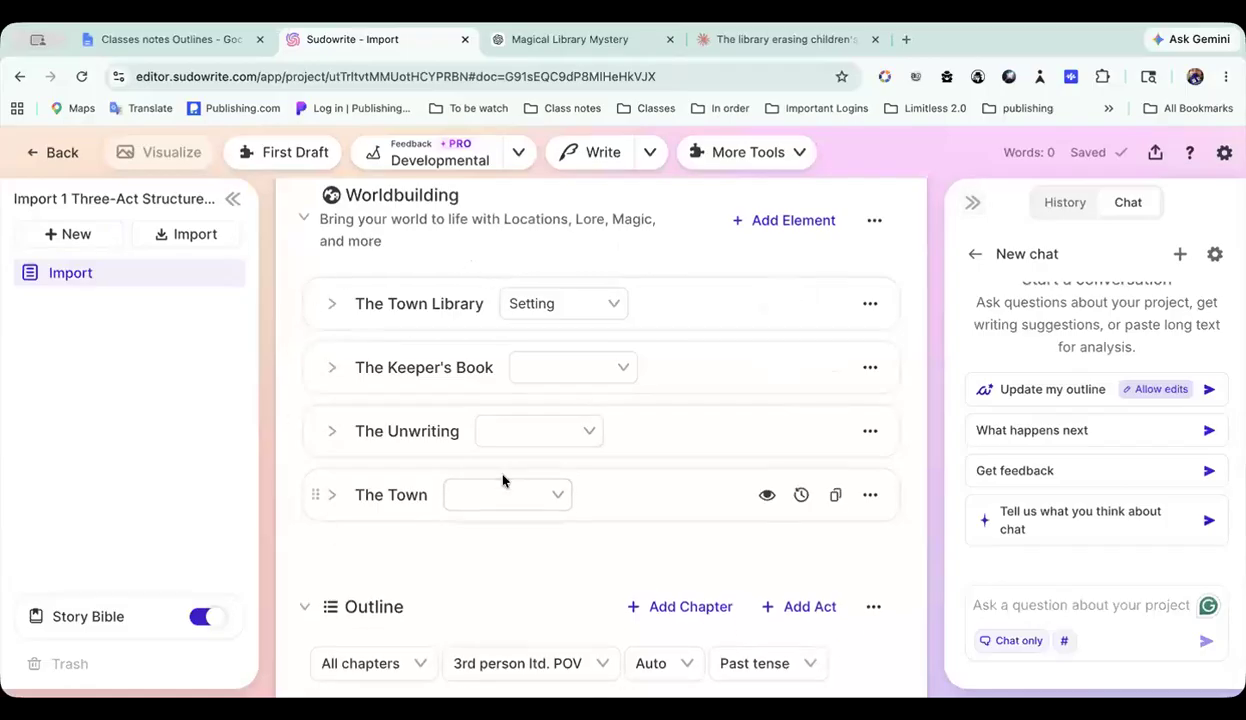
# Step: Look over the Outline section's settings, the Three-Act Structure Example entry and the start of Act I
pyautogui.scroll(-1, 503, 481)
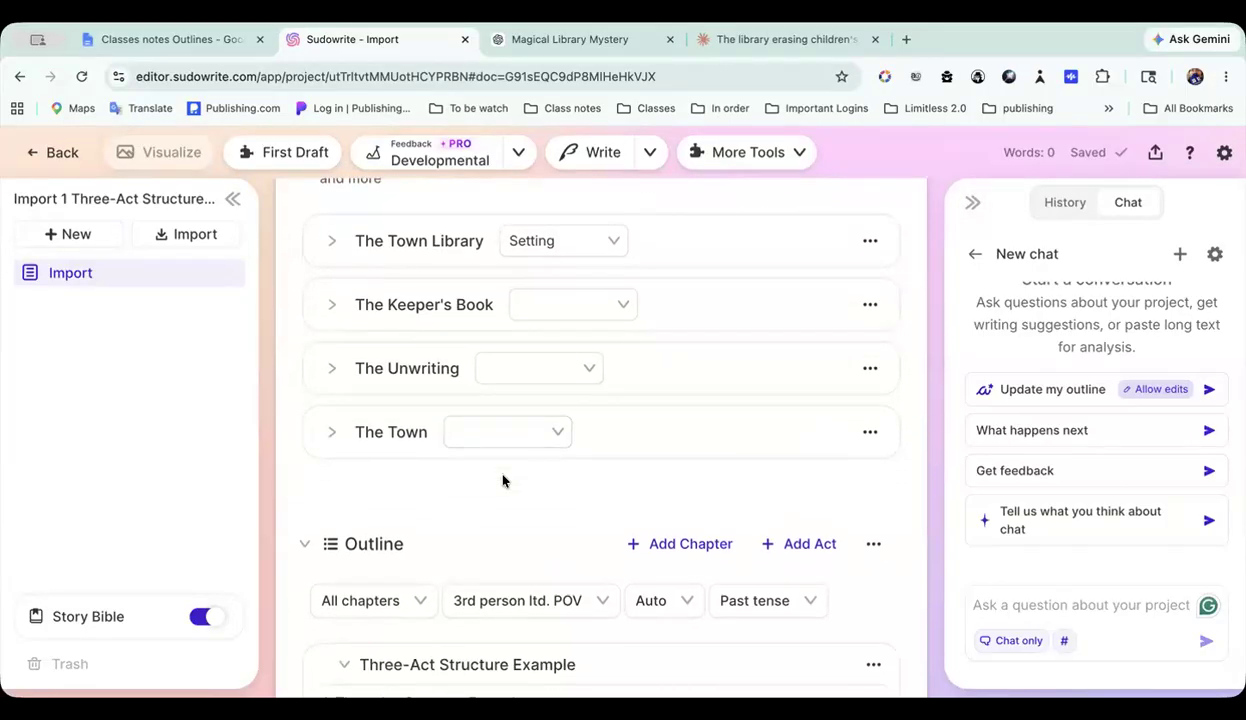
pyautogui.scroll(-3, 503, 481)
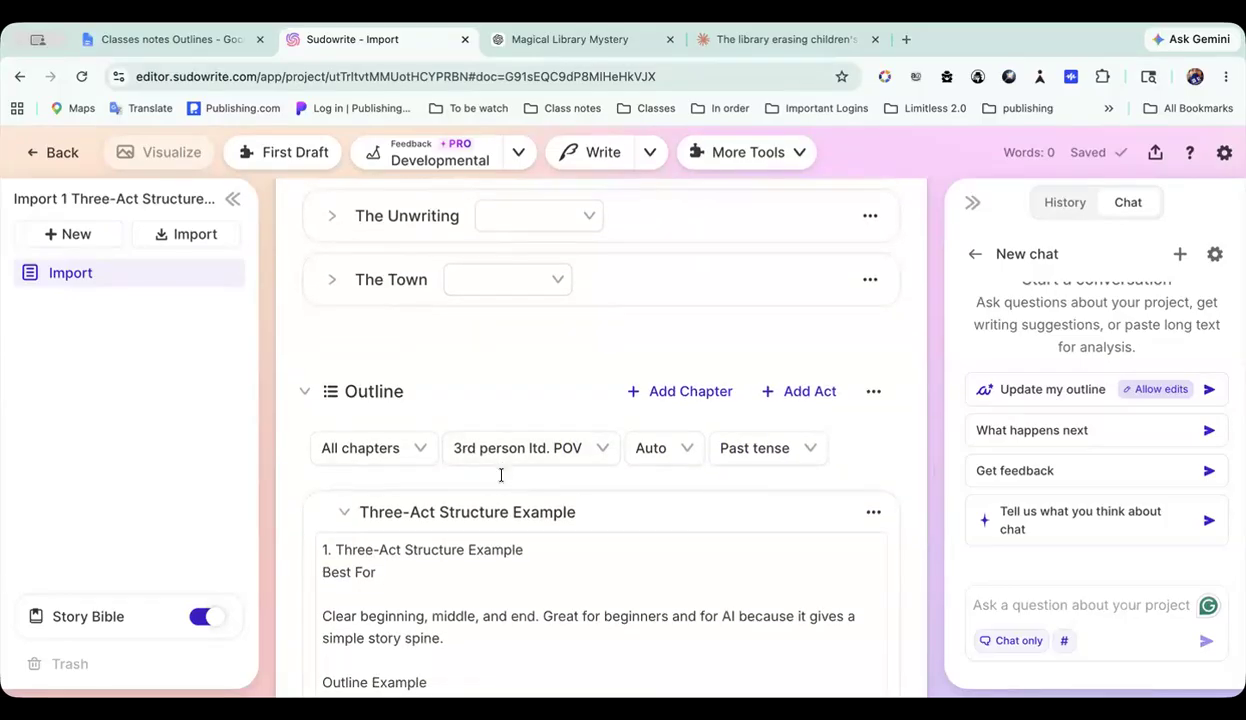
pyautogui.scroll(-5, 501, 476)
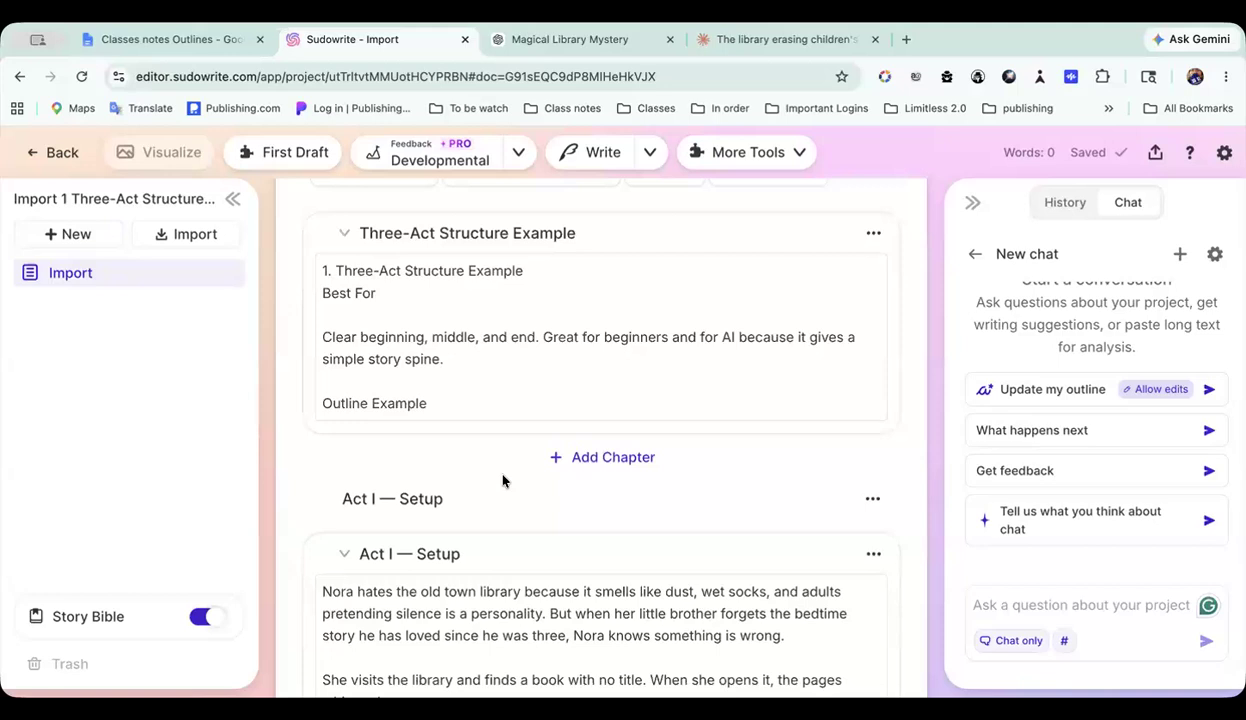
pyautogui.scroll(2, 502, 478)
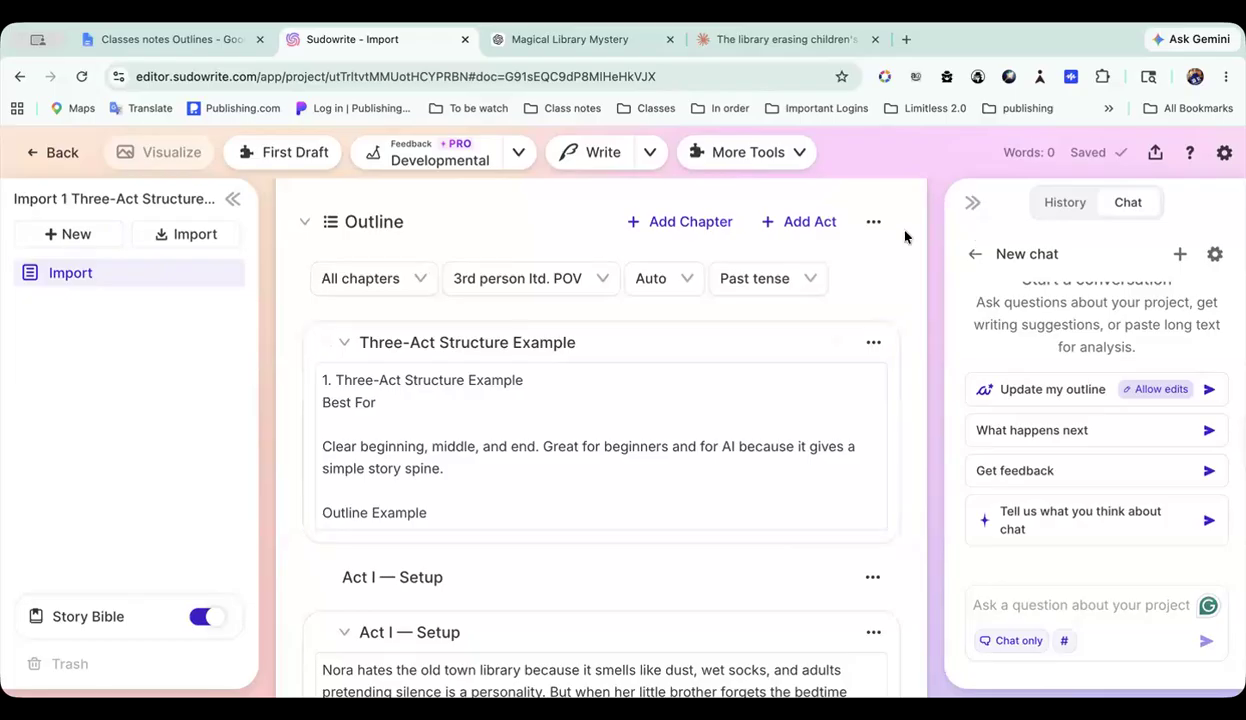
pyautogui.scroll(2, 801, 276)
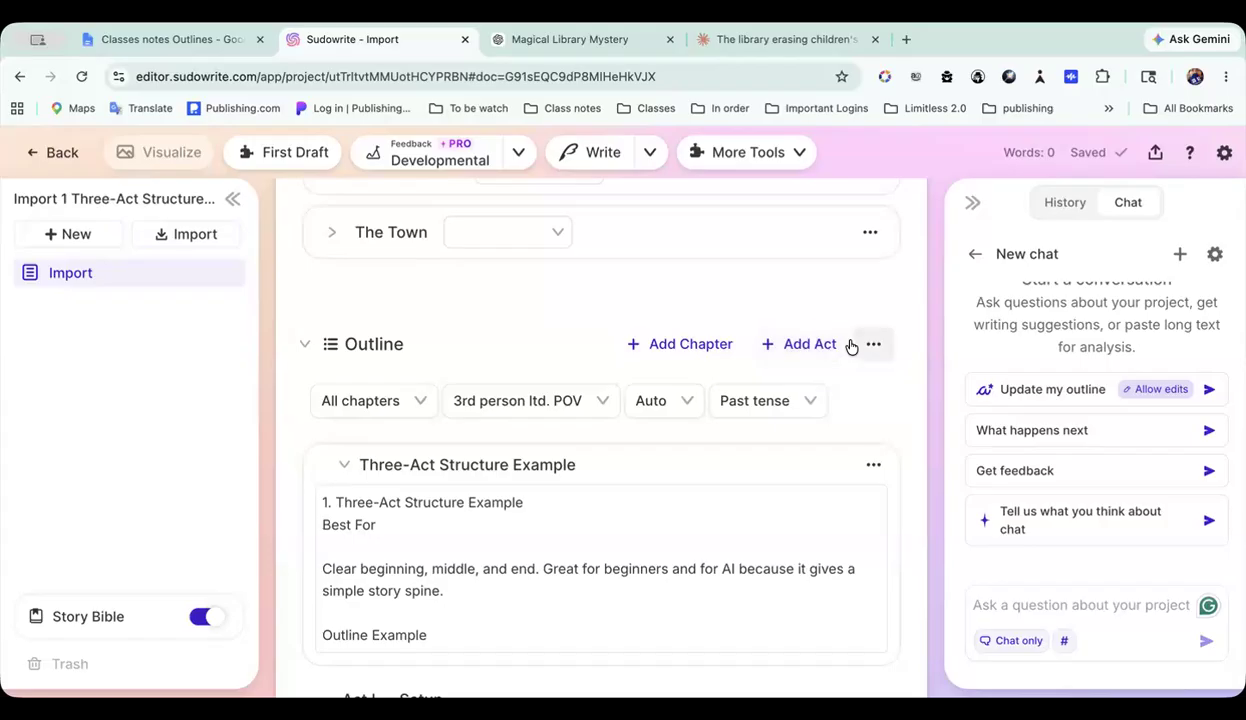
# Step: Return to the 5 outlines folder and create a new blank project with its Story Bible turned on
pyautogui.click(60, 154)
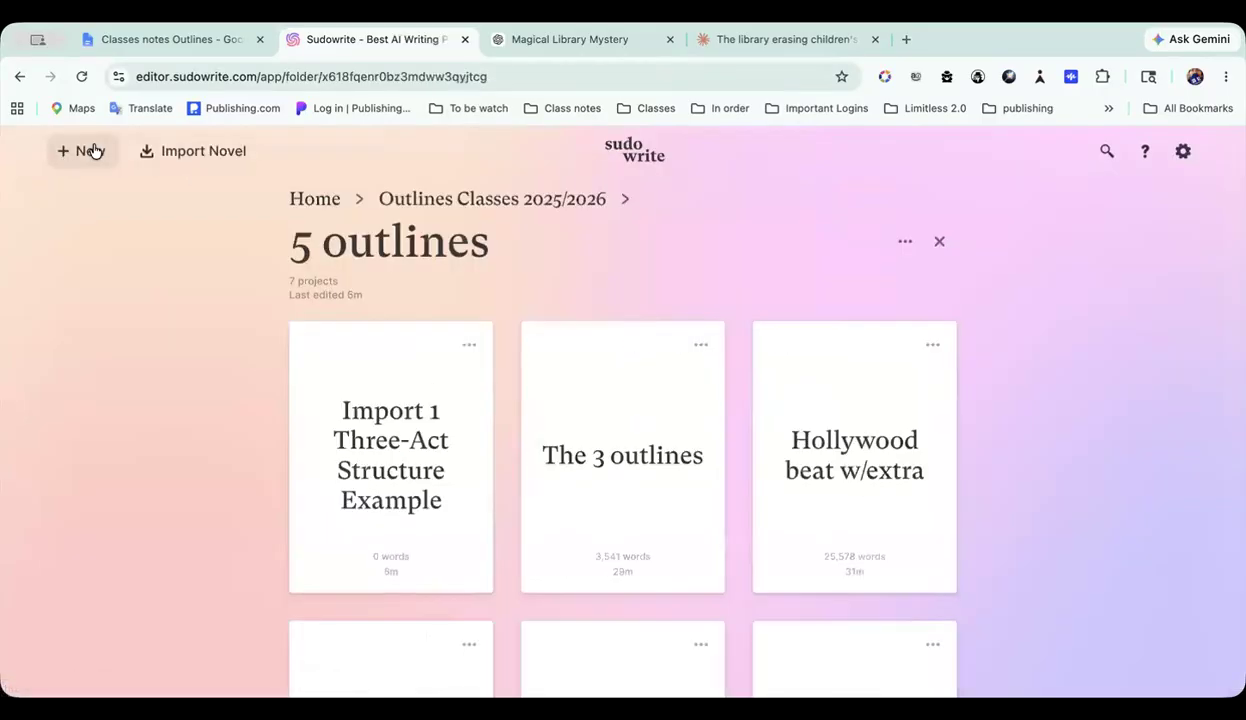
pyautogui.click(93, 150)
pyautogui.click(113, 196)
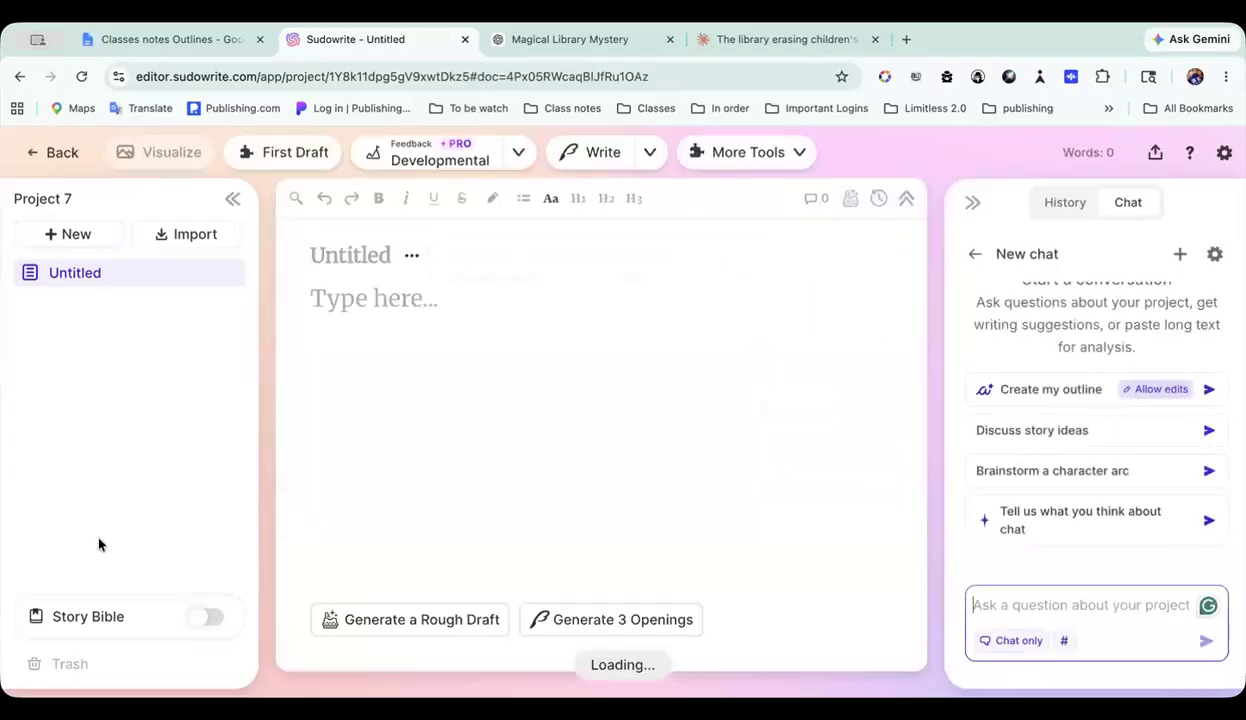
pyautogui.click(90, 614)
pyautogui.click(90, 616)
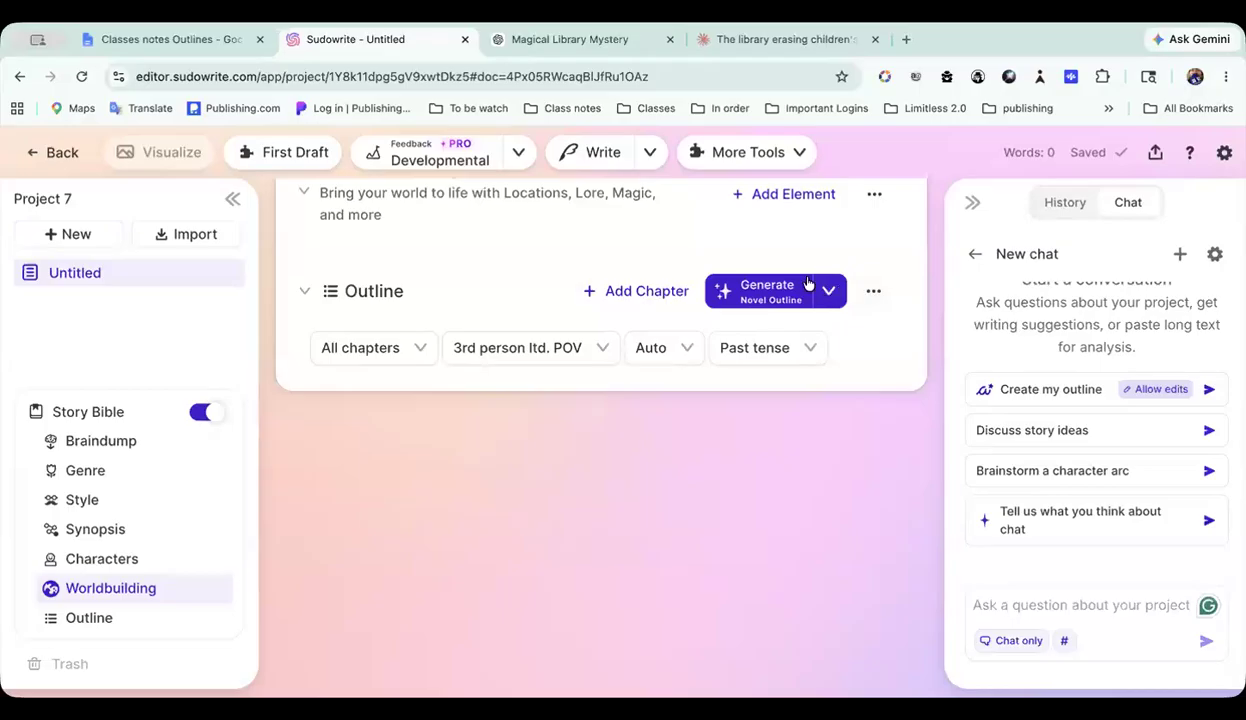
# Step: Set the outline type to Custom Outline, with the instructions "15 major Save the Cat! beats." copied from the class notes
pyautogui.click(829, 293)
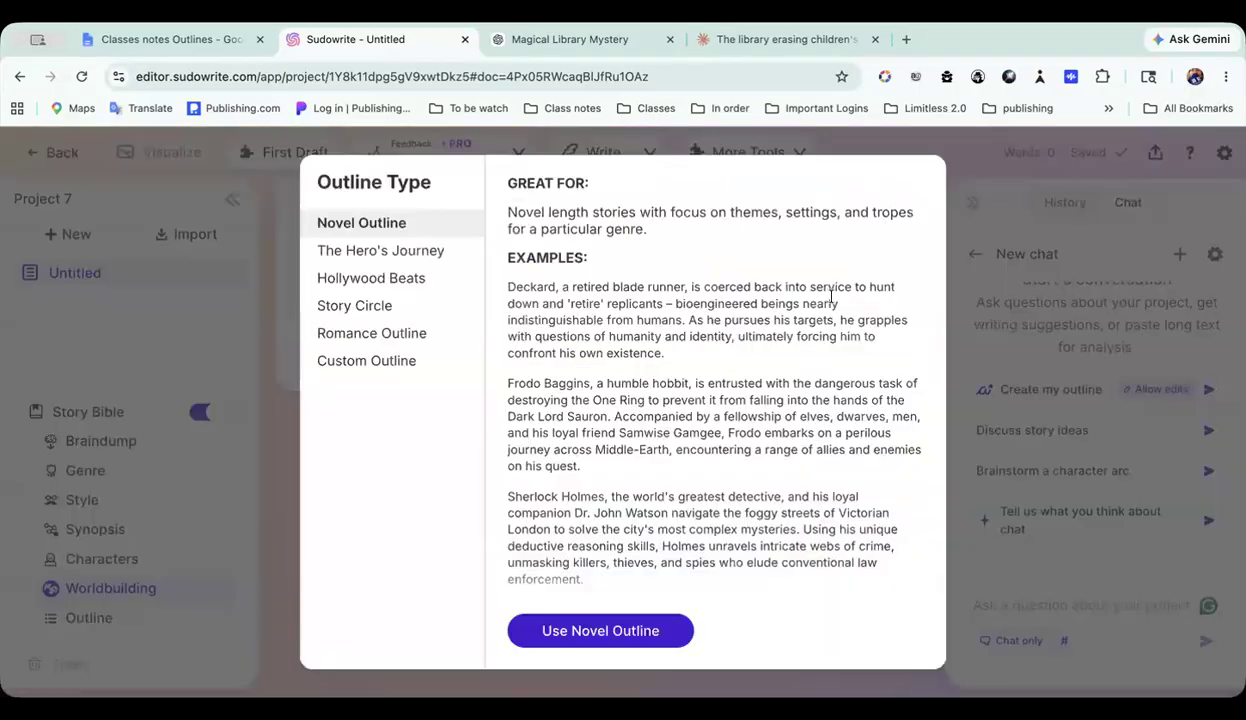
pyautogui.click(383, 366)
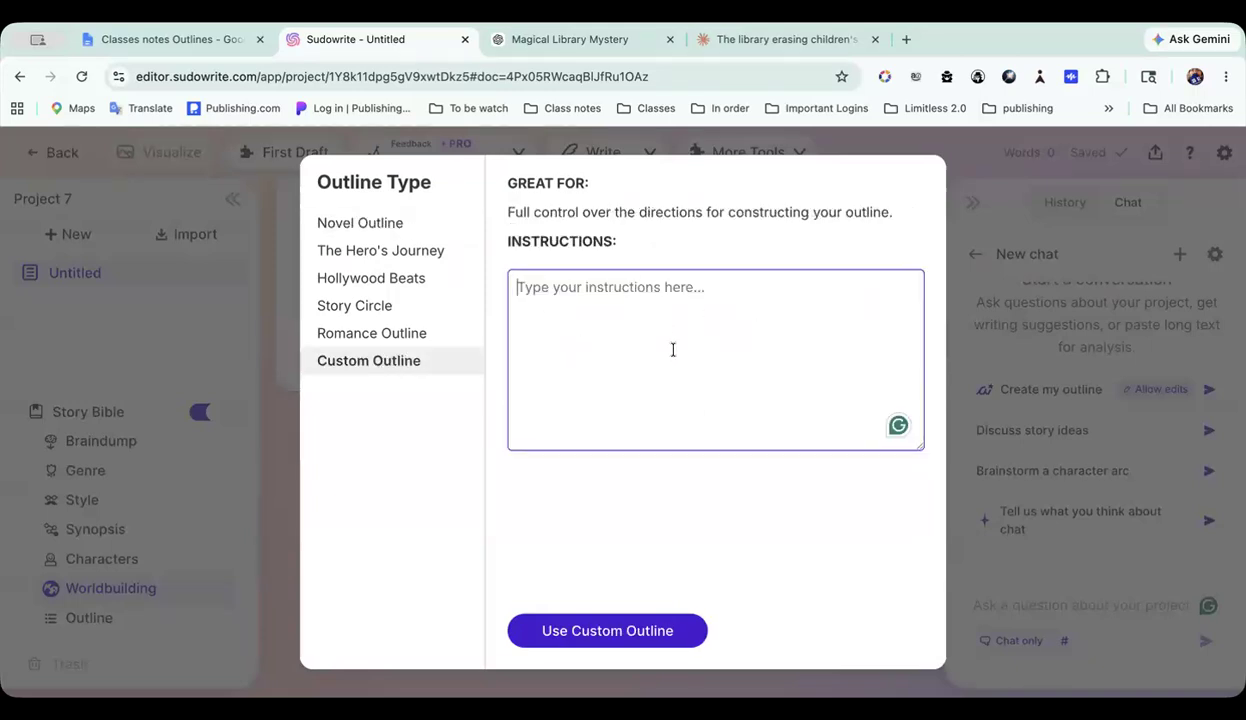
pyautogui.click(222, 39)
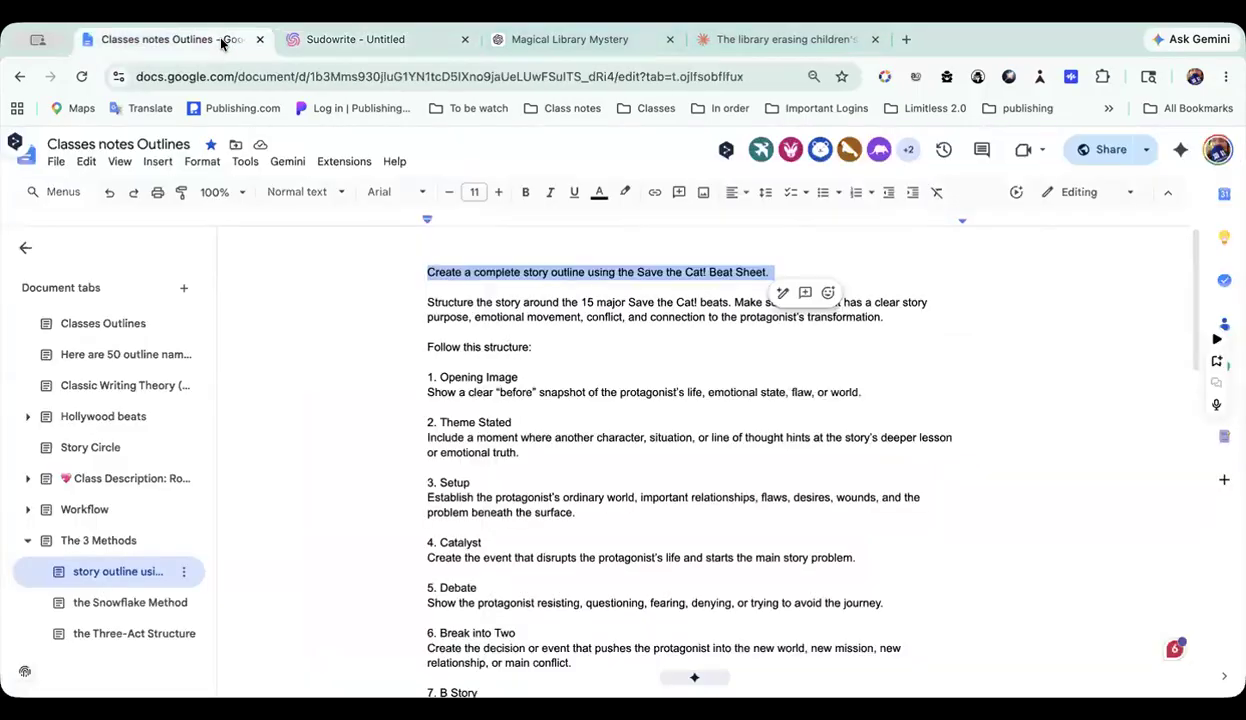
pyautogui.click(664, 356)
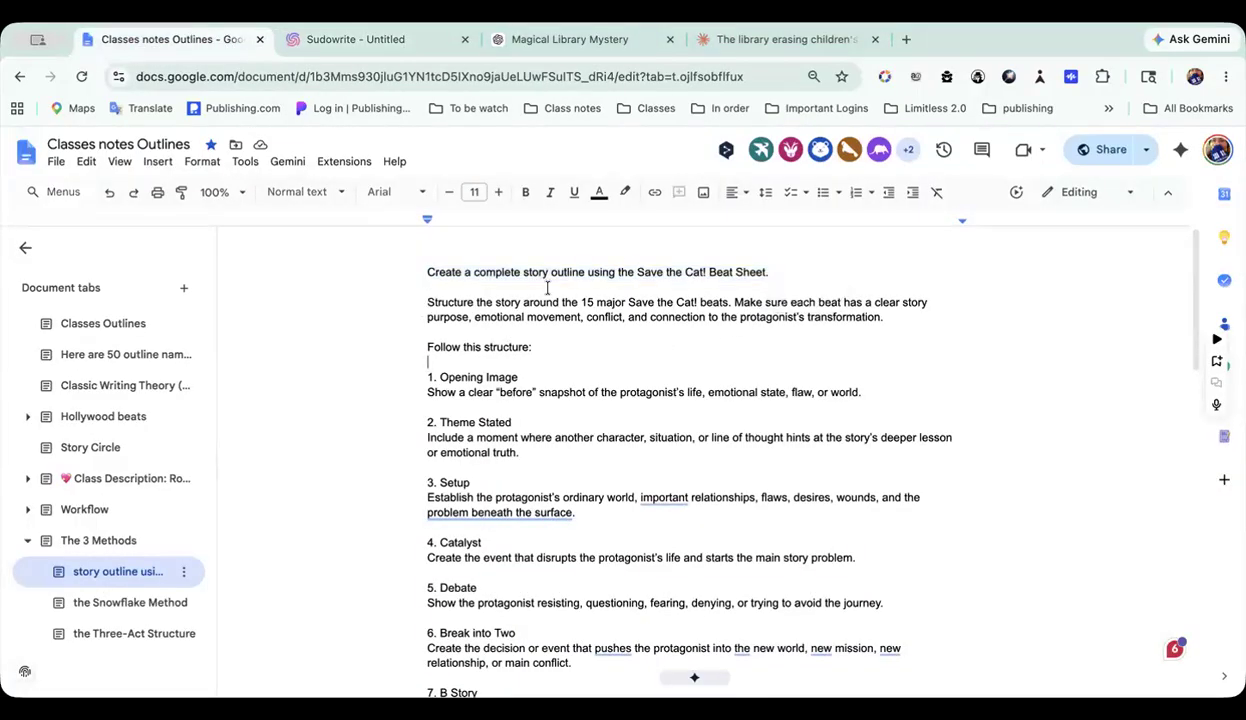
pyautogui.moveTo(579, 301); pyautogui.dragTo(727, 306)
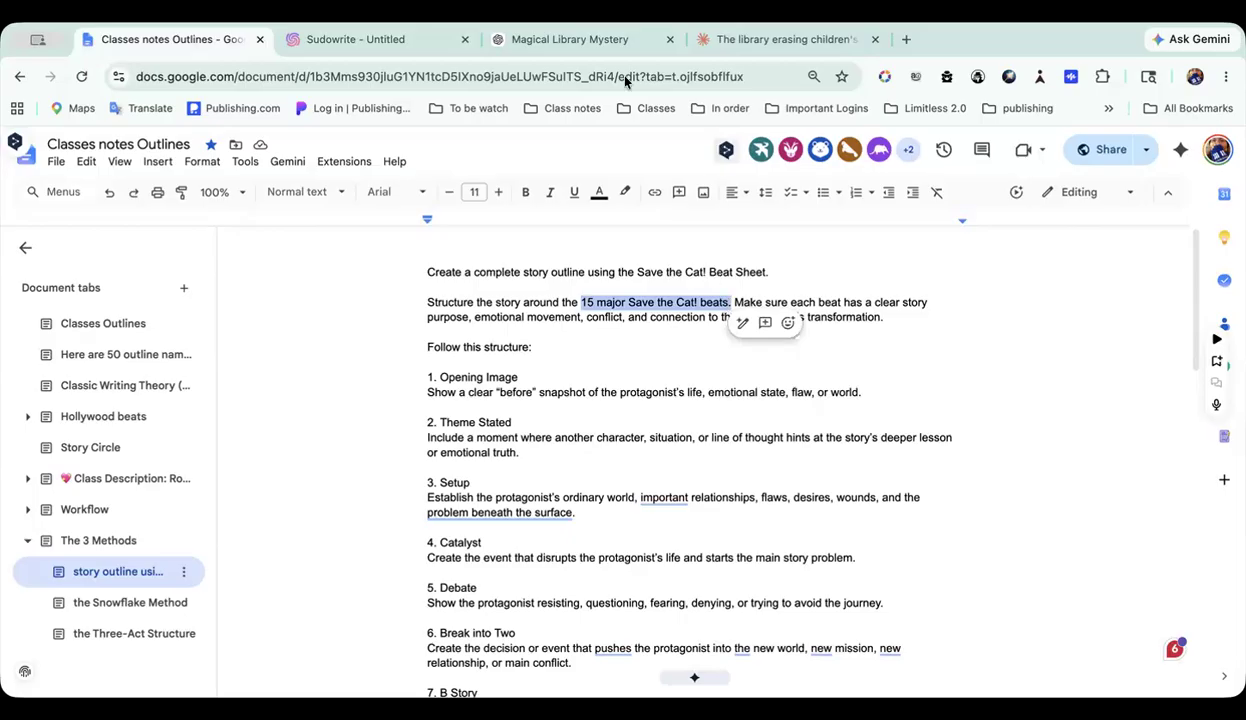
pyautogui.click(386, 40)
pyautogui.write('15 major Save the Cat! beats.')
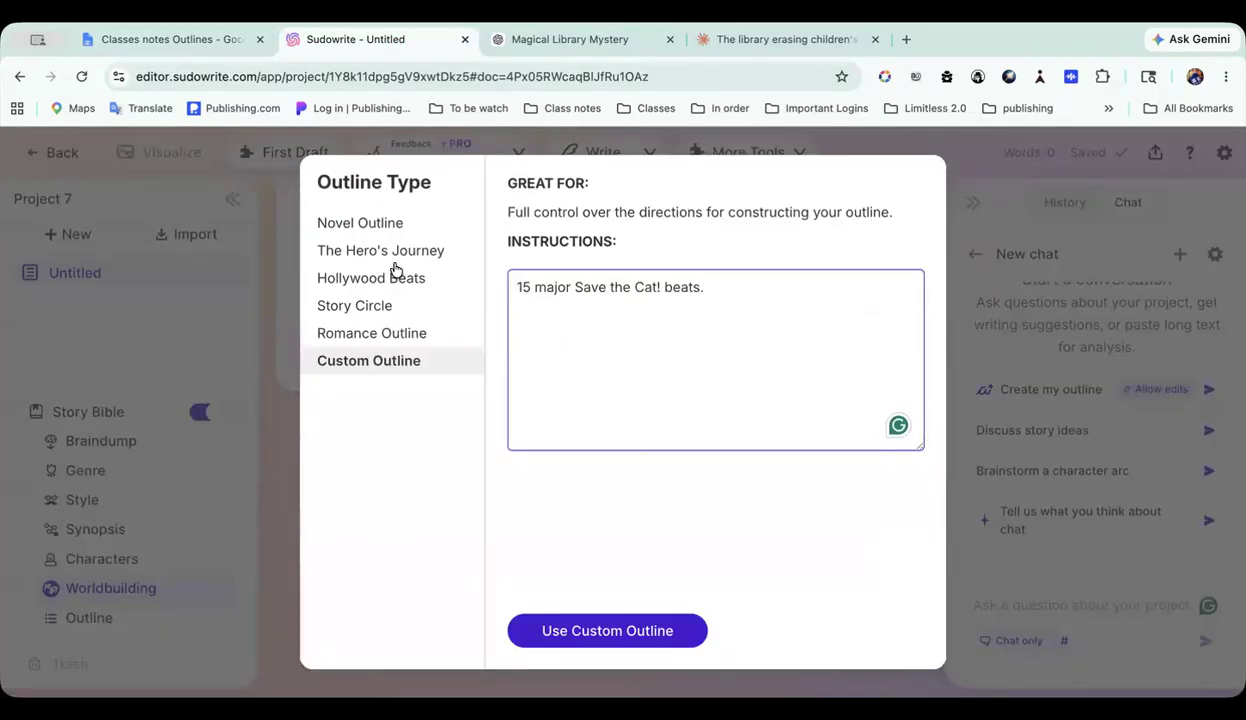
pyautogui.click(573, 632)
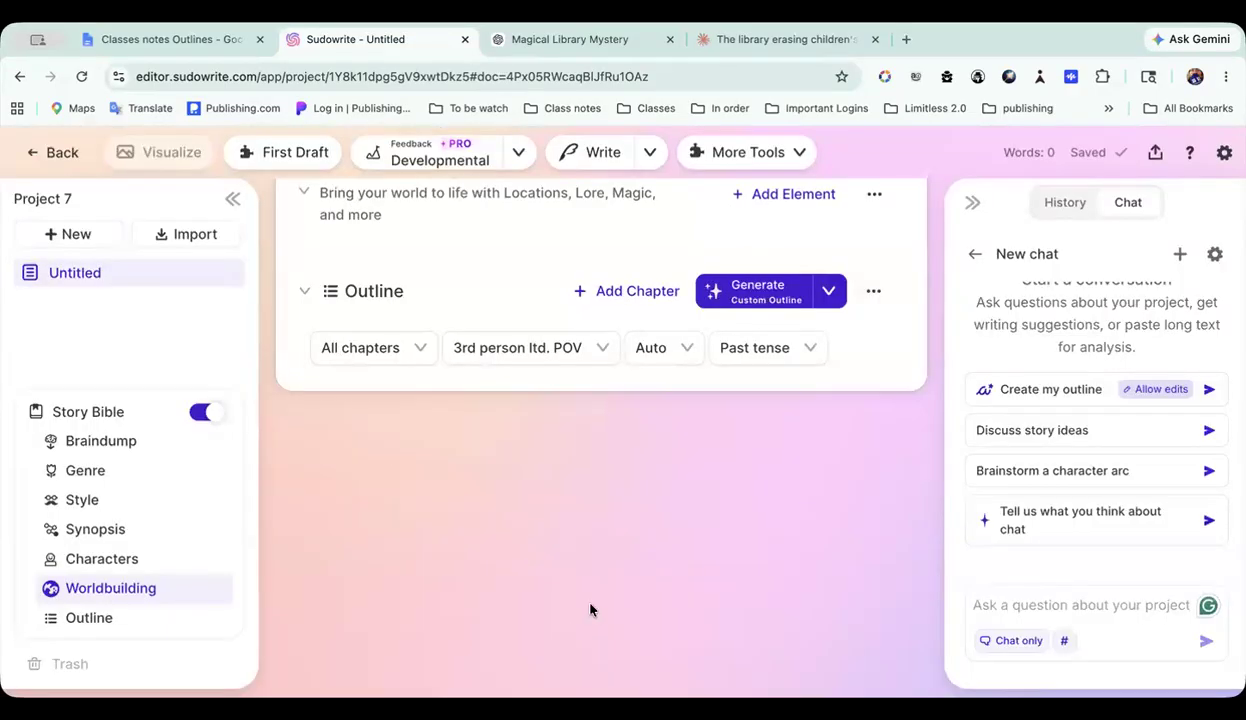
# Step: Try to generate the custom outline with "Default" as the optional writing instruction
pyautogui.click(748, 292)
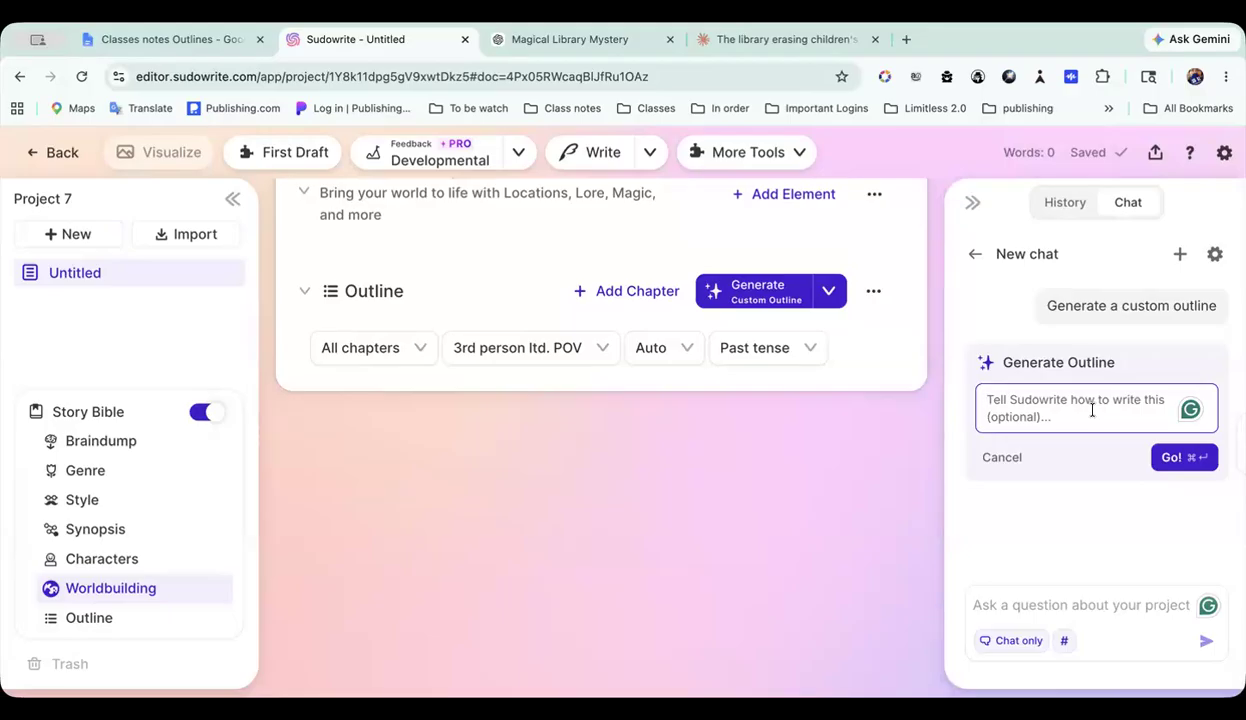
pyautogui.write('Default')
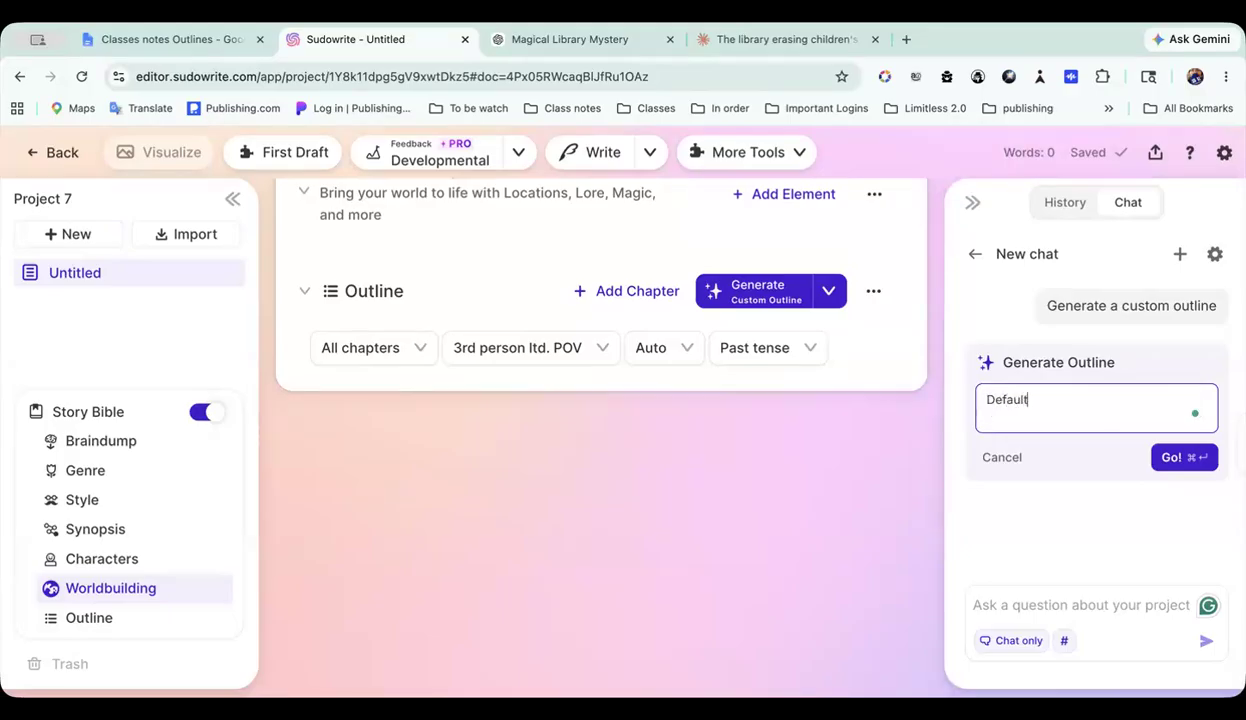
pyautogui.click(1166, 460)
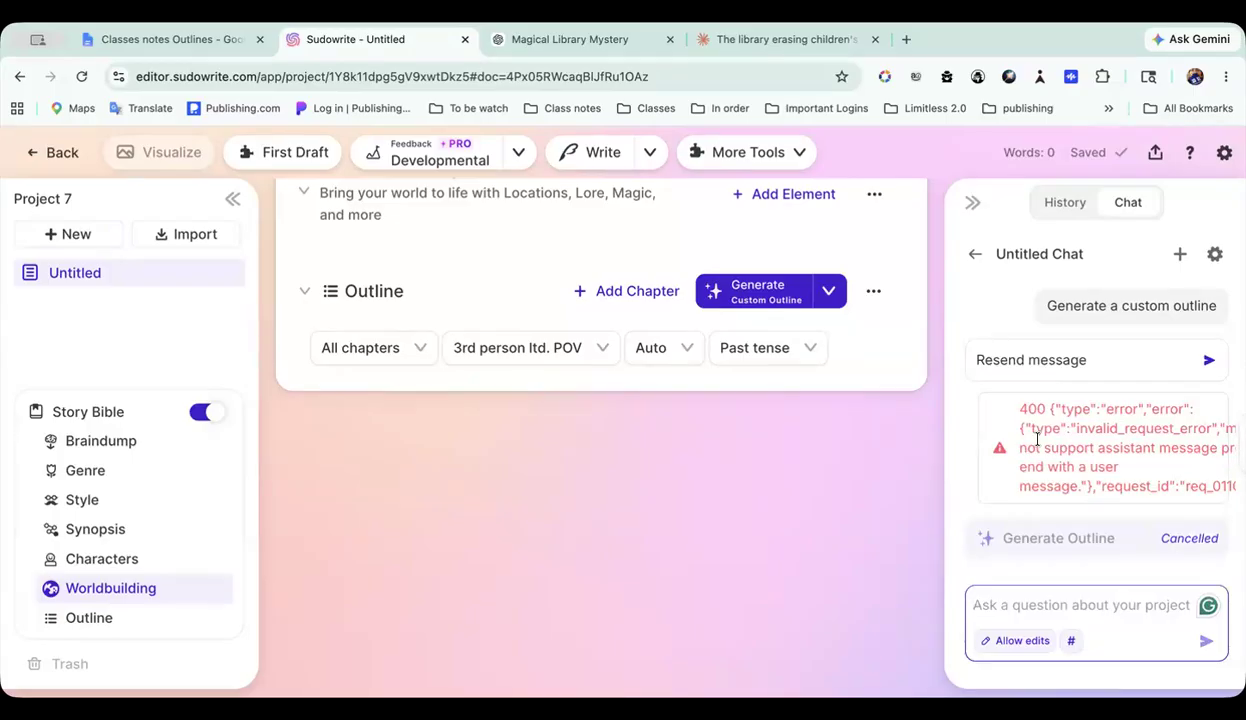
# Step: Recheck the custom outline's instructions and examine the chat's response to the generation request
pyautogui.click(771, 300)
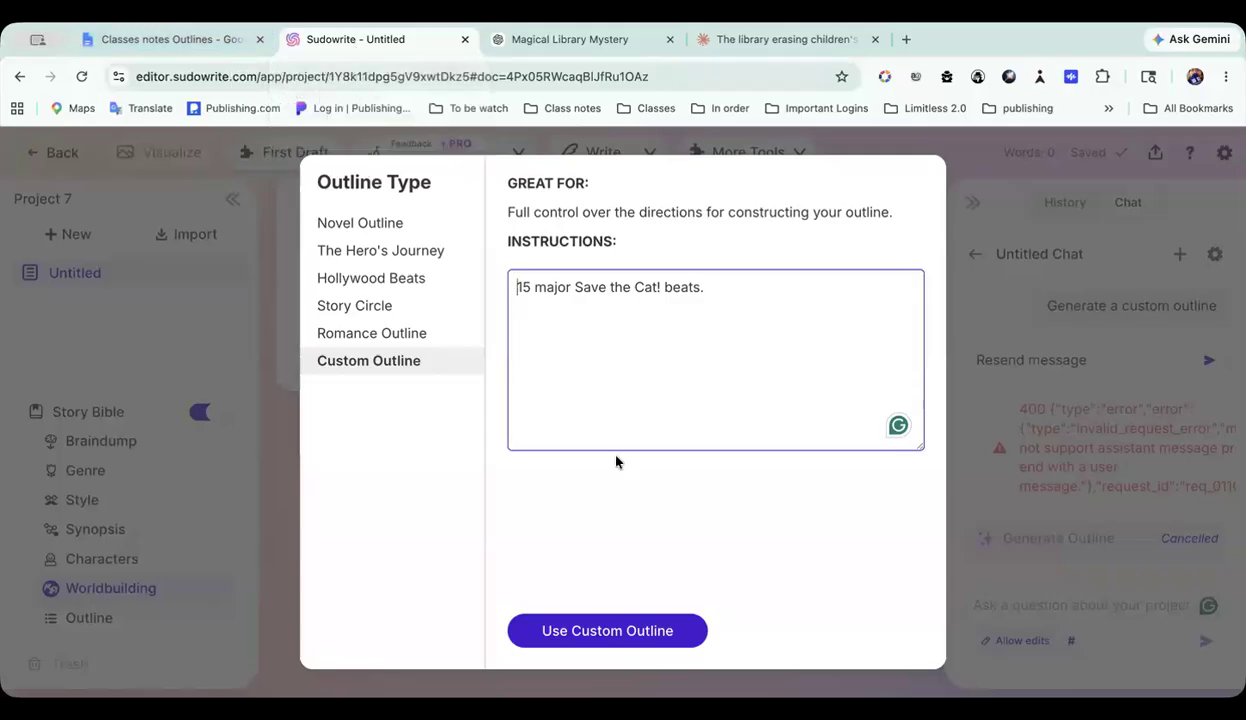
pyautogui.click(1061, 456)
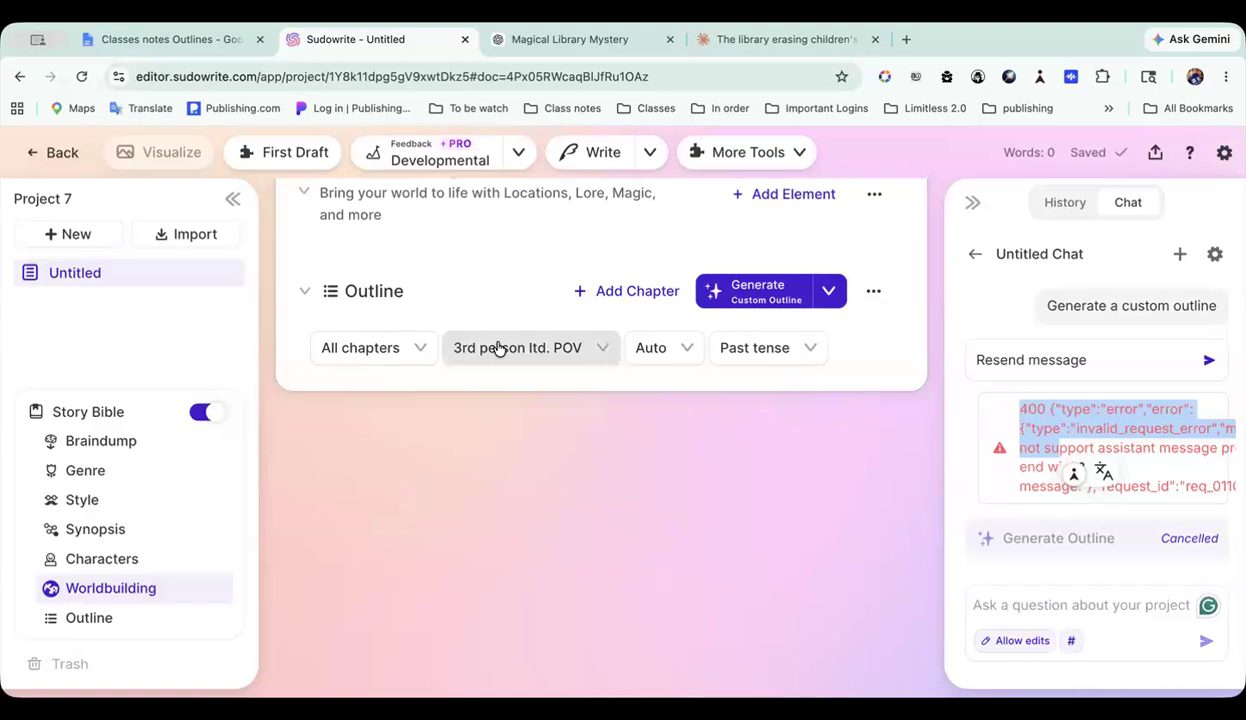
pyautogui.scroll(3, 498, 347)
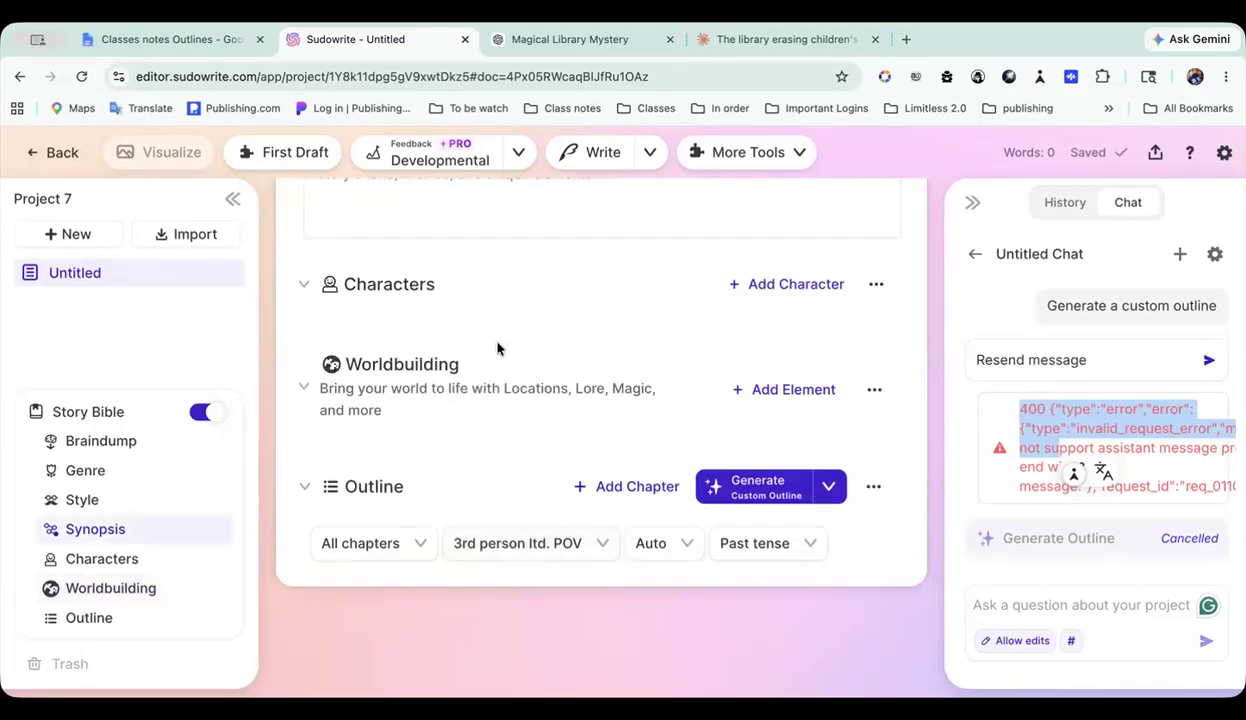
# Step: Open the project The 3 outlines from the folder and look over the starts of its Snowflake, Save the Cat! and Three-Act documents
pyautogui.click(58, 155)
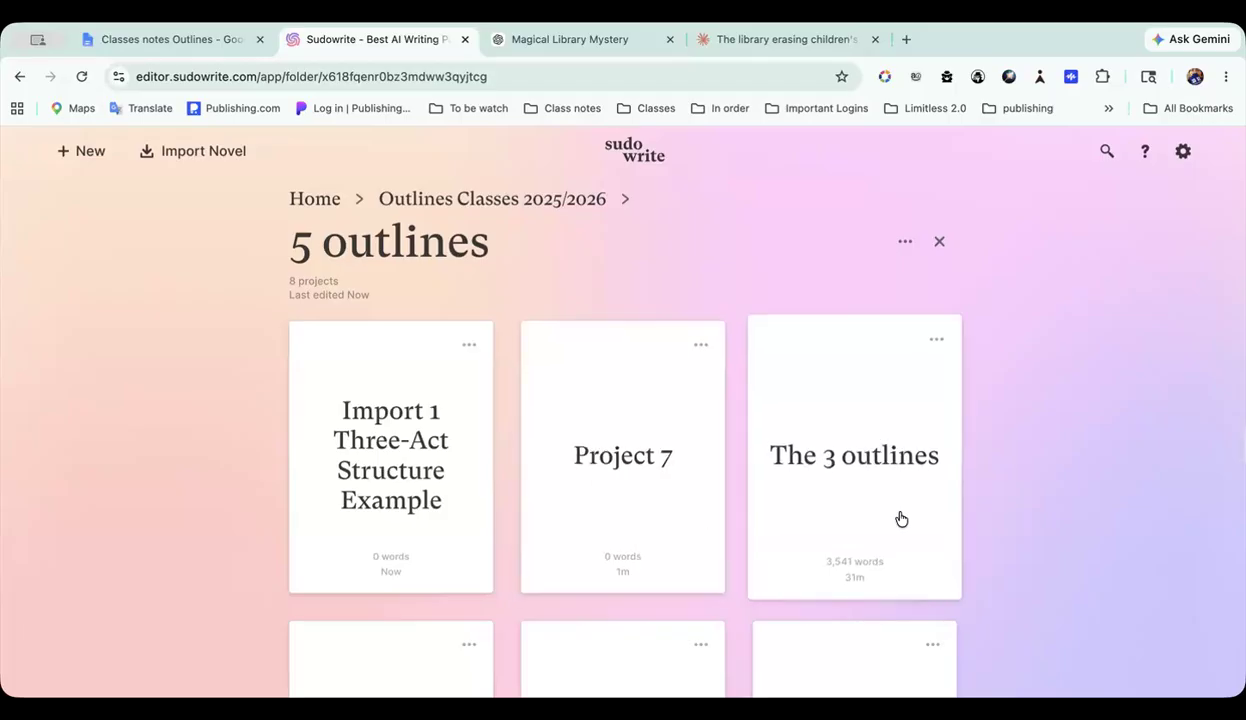
pyautogui.scroll(-3, 890, 517)
pyautogui.click(876, 357)
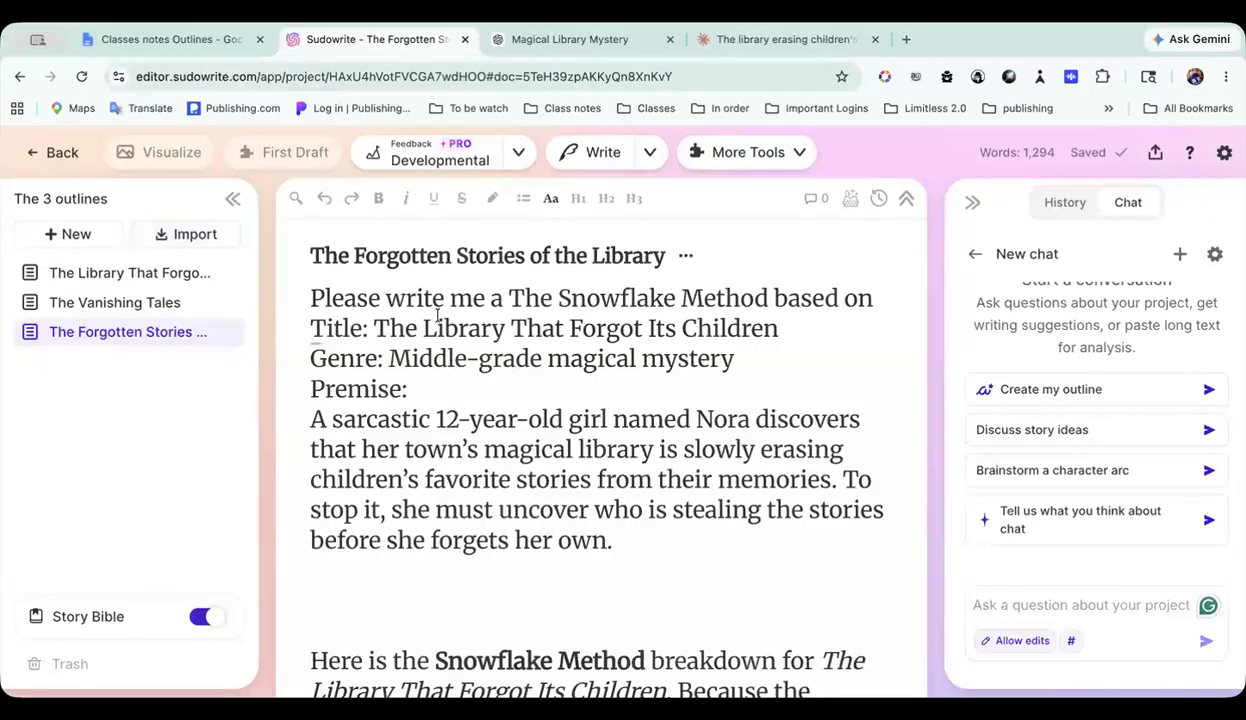
pyautogui.scroll(-1, 437, 316)
pyautogui.scroll(-1, 437, 316)
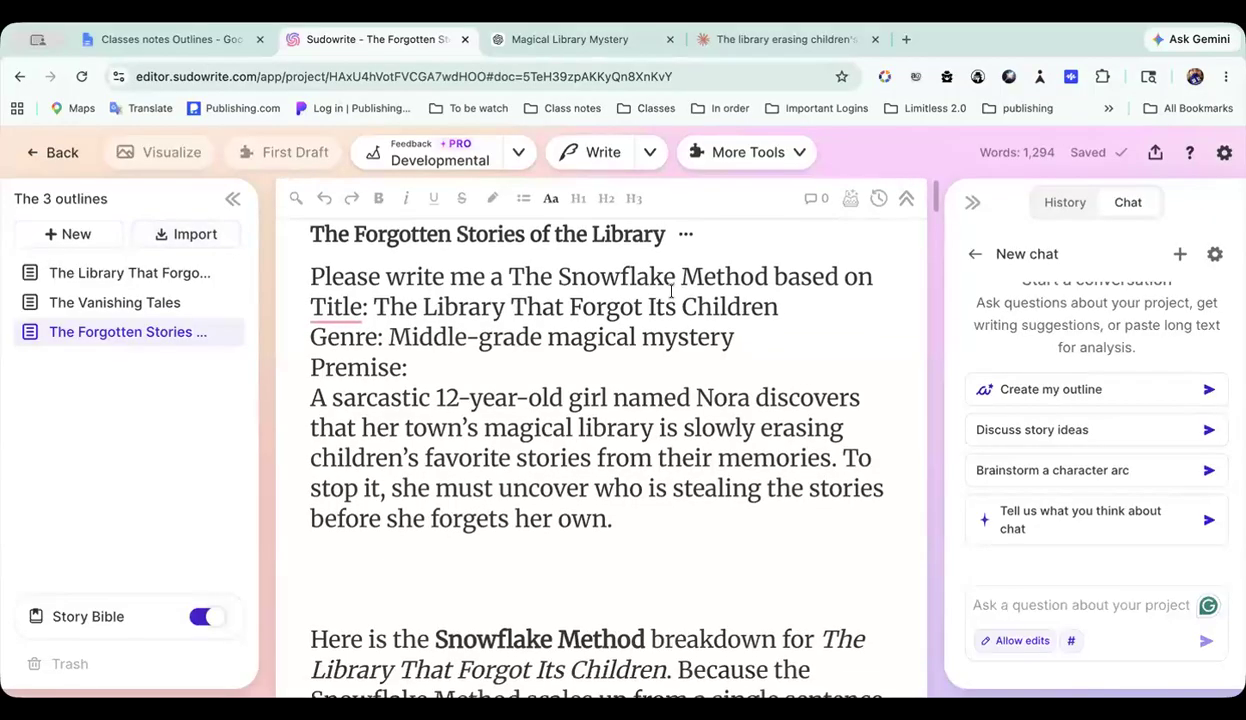
pyautogui.click(125, 302)
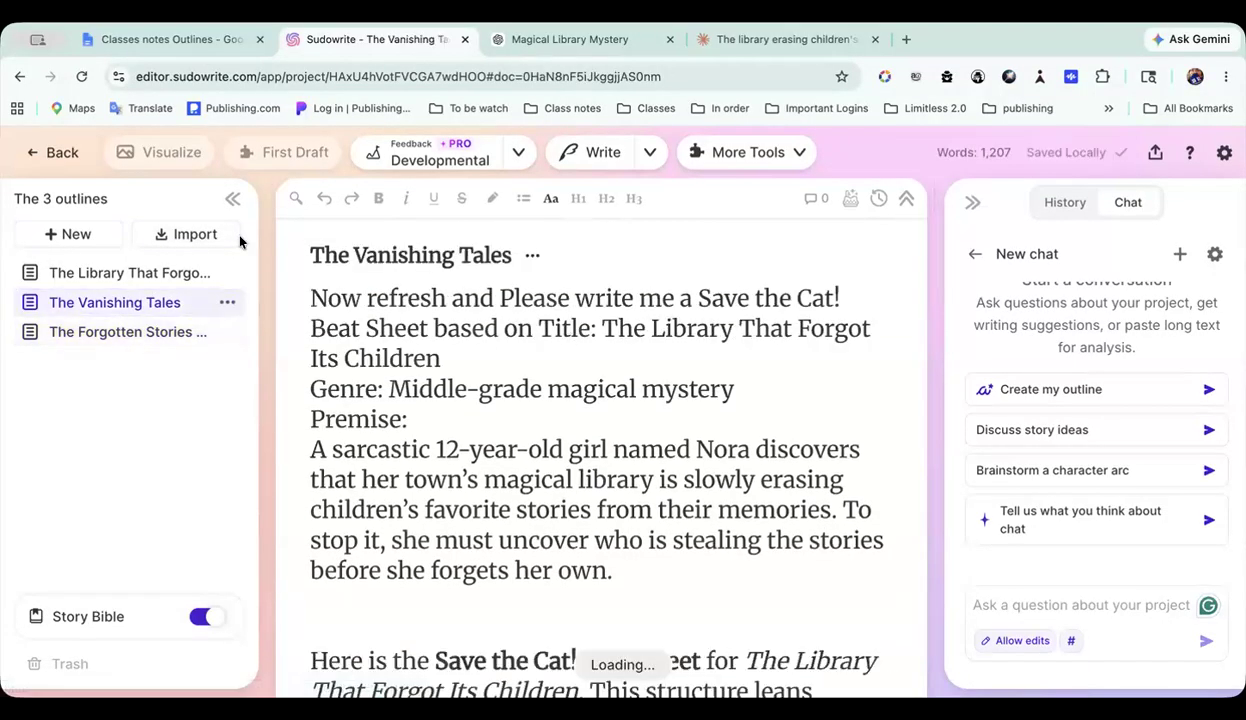
pyautogui.click(136, 275)
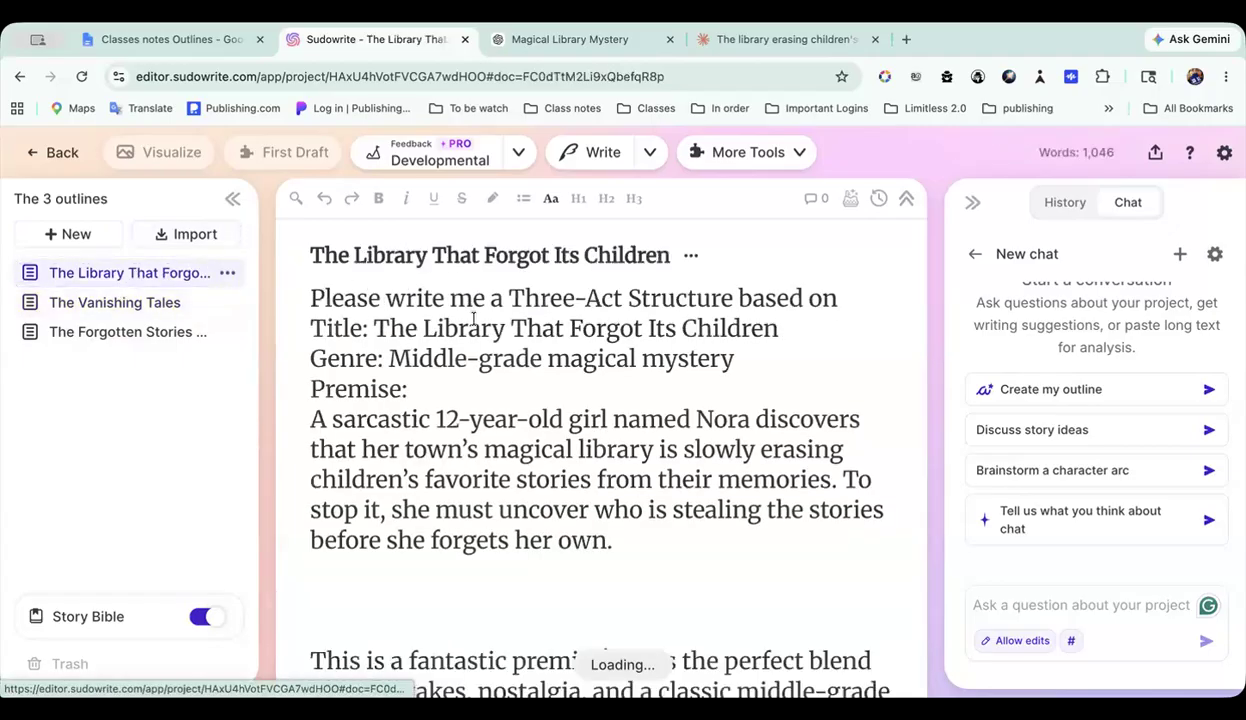
# Step: Read through the Save the Cat! beat sheet in The Vanishing Tales, from its opening premise through the numbered beats
pyautogui.click(161, 303)
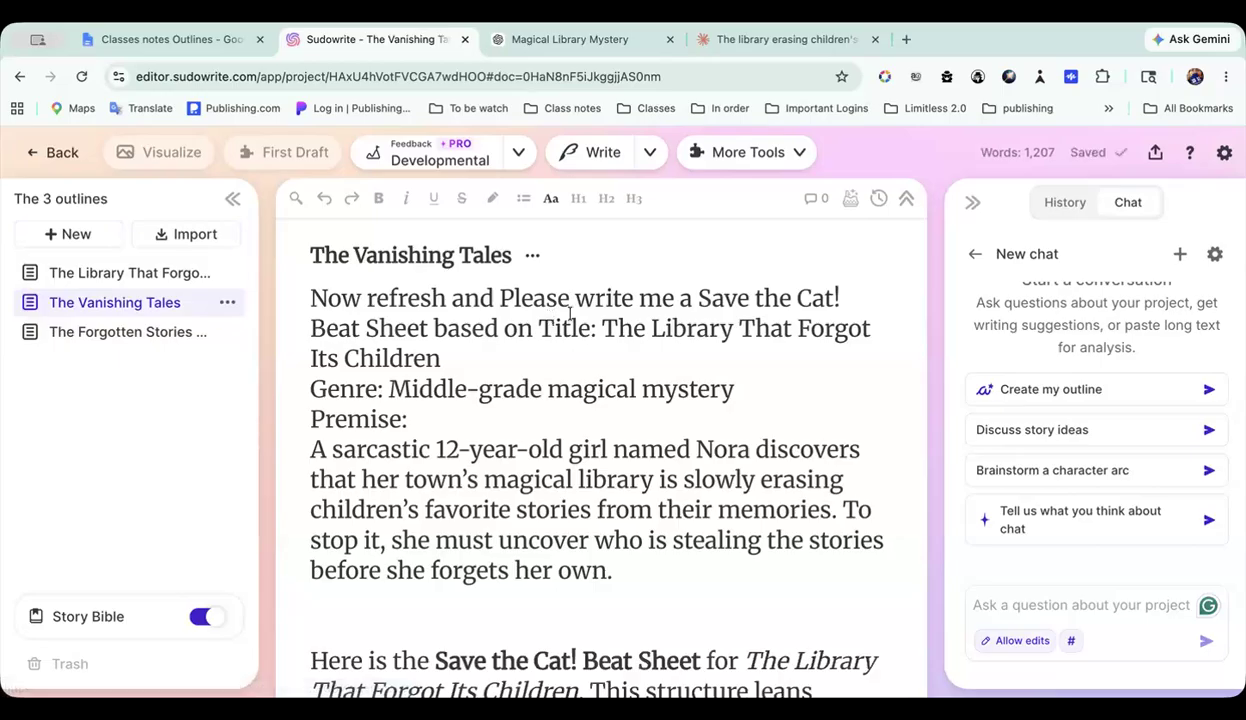
pyautogui.scroll(-10, 566, 418)
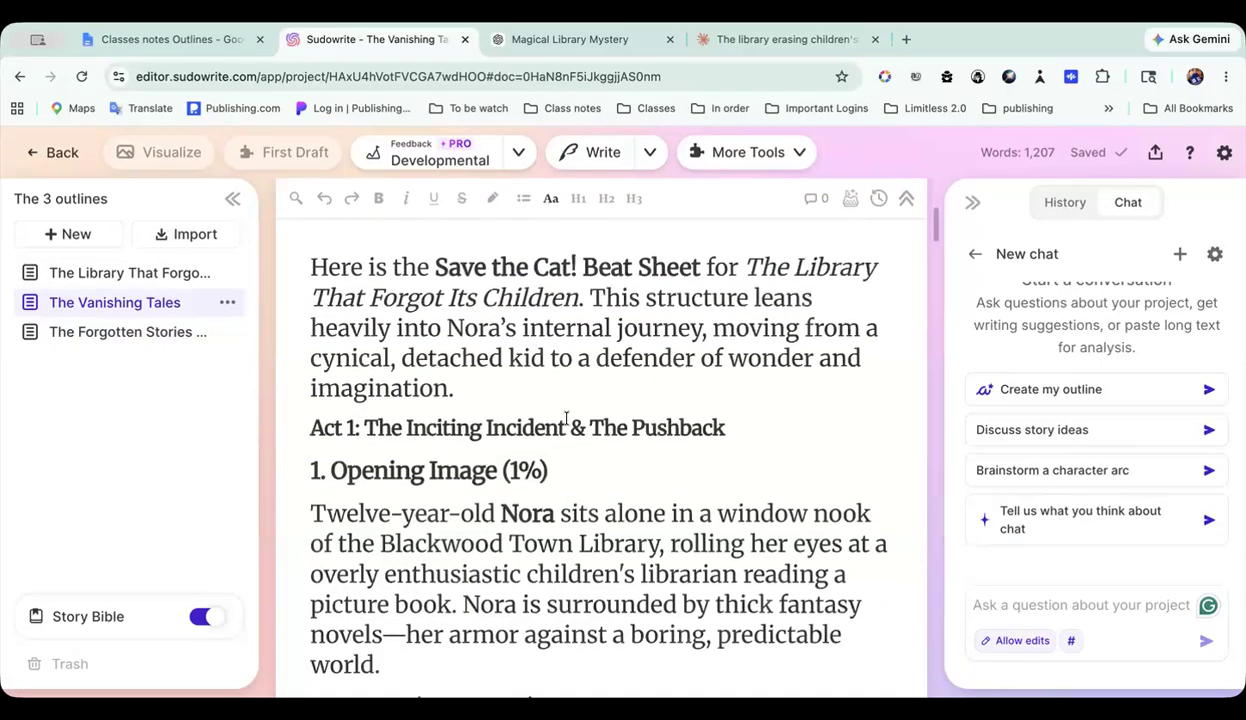
pyautogui.scroll(-15, 566, 418)
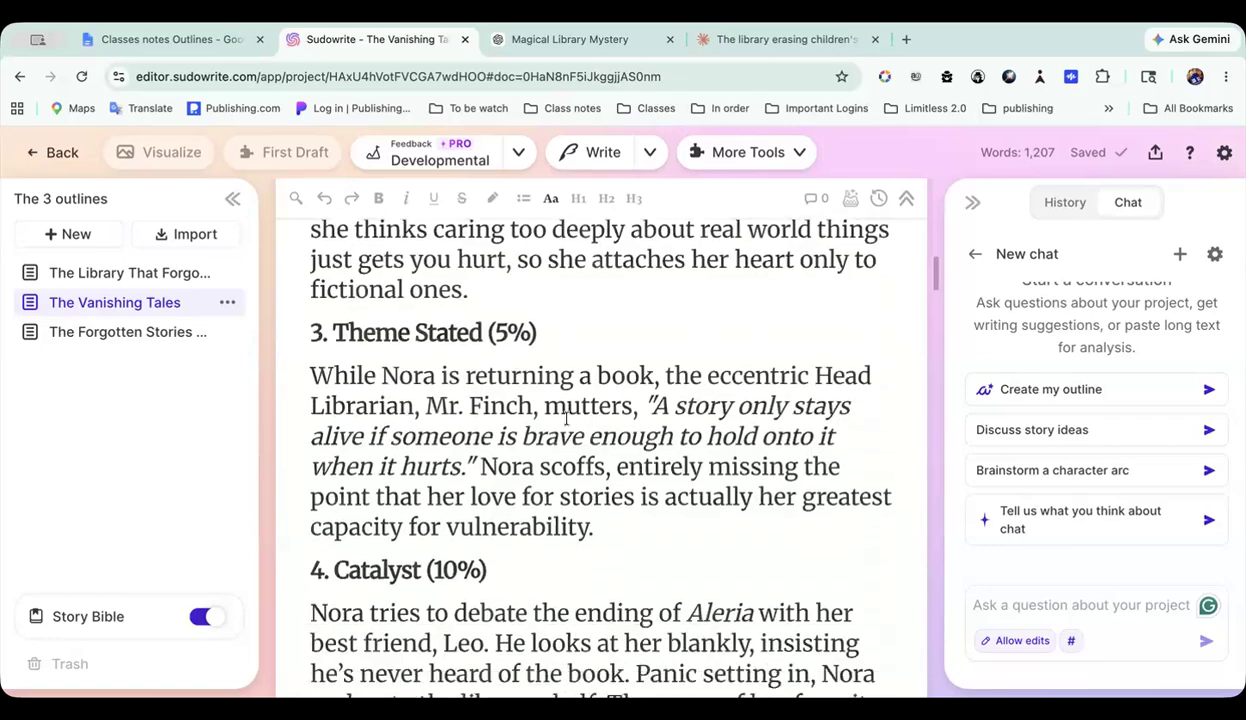
pyautogui.scroll(-15, 566, 418)
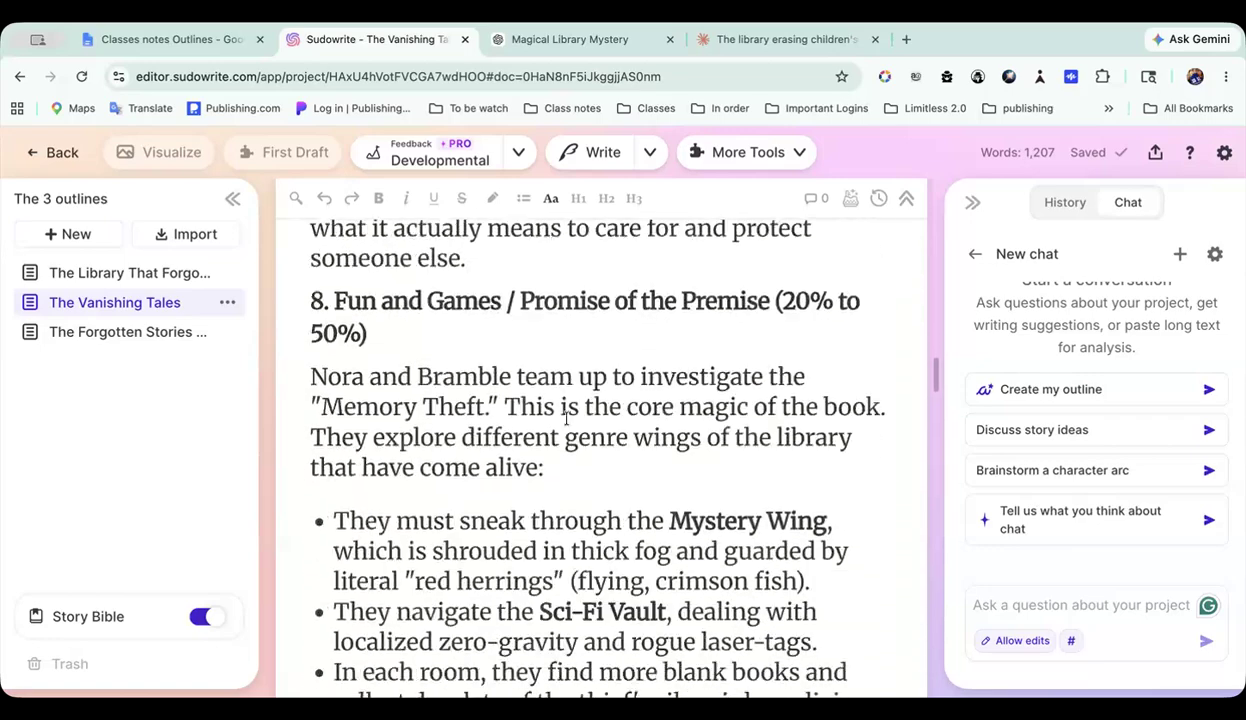
pyautogui.scroll(-10, 566, 418)
pyautogui.scroll(12, 568, 418)
pyautogui.scroll(15, 566, 418)
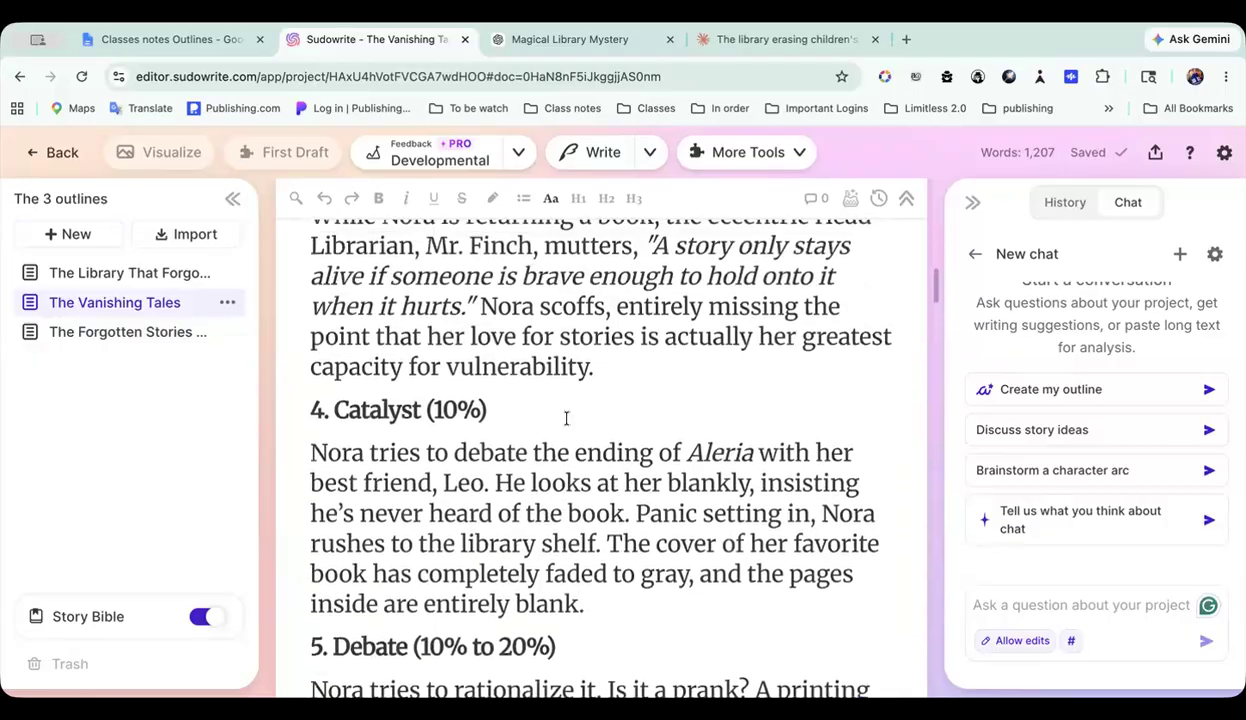
pyautogui.scroll(5, 566, 418)
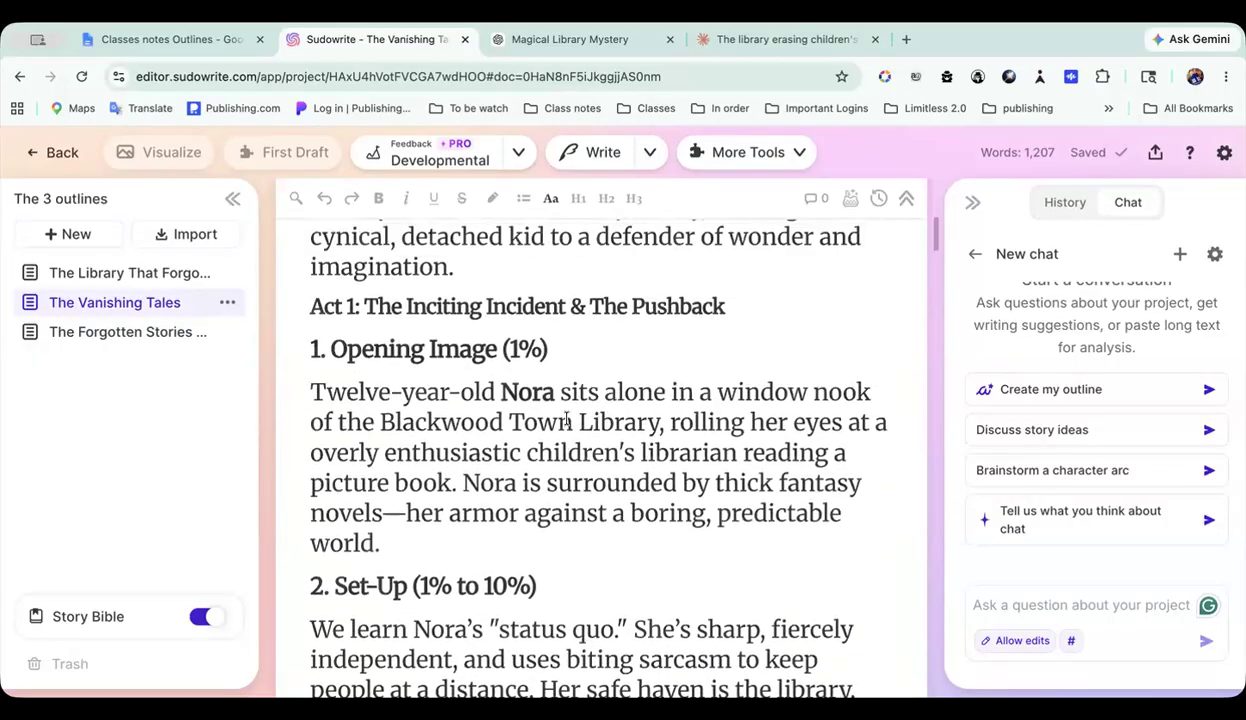
pyautogui.scroll(1, 428, 345)
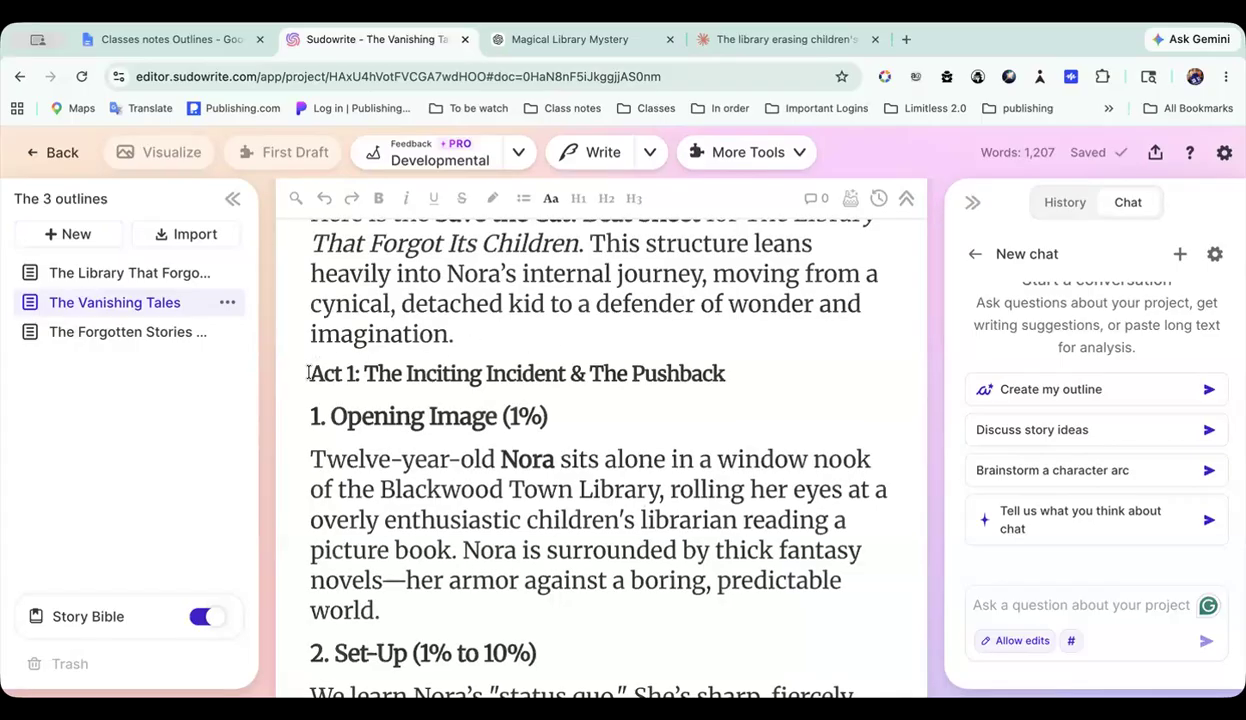
# Step: Highlight the beat sheet from the Act 1 heading through the Final Image, and view the empty Story Bible below it
pyautogui.moveTo(456, 439); pyautogui.dragTo(628, 357)
pyautogui.scroll(-4, 512, 582)
pyautogui.scroll(-16, 514, 582)
pyautogui.scroll(-3, 556, 655)
pyautogui.scroll(-20, 560, 660)
pyautogui.scroll(-18, 584, 677)
pyautogui.scroll(8, 628, 355)
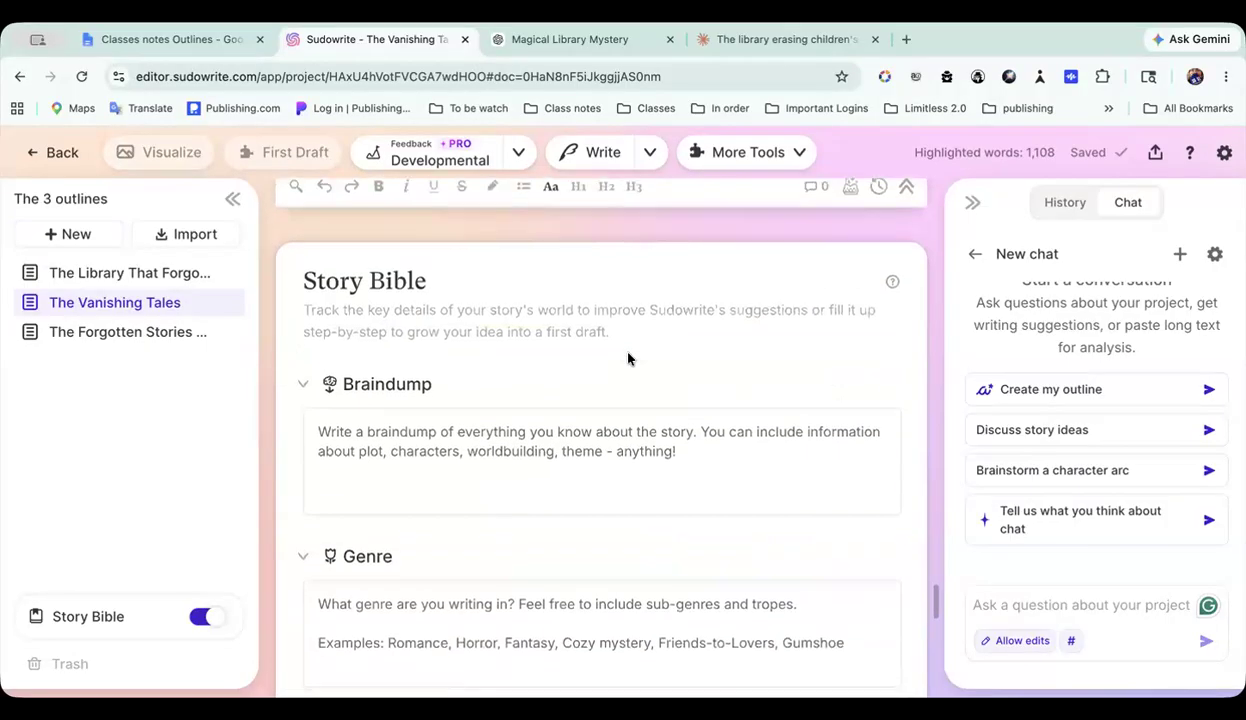
pyautogui.scroll(2, 628, 353)
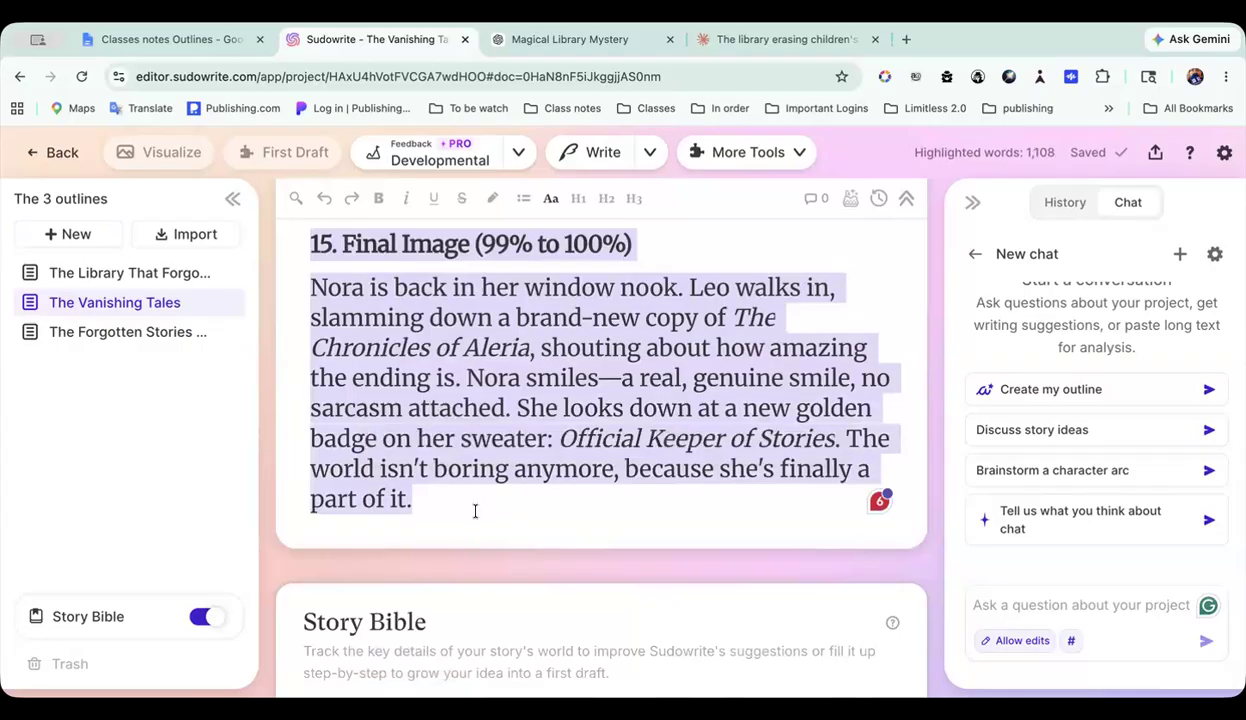
# Step: Look over the outline in the project Import 1 Three-Act Structure Example, including Act I — Setup, and return to the folder
pyautogui.click(35, 158)
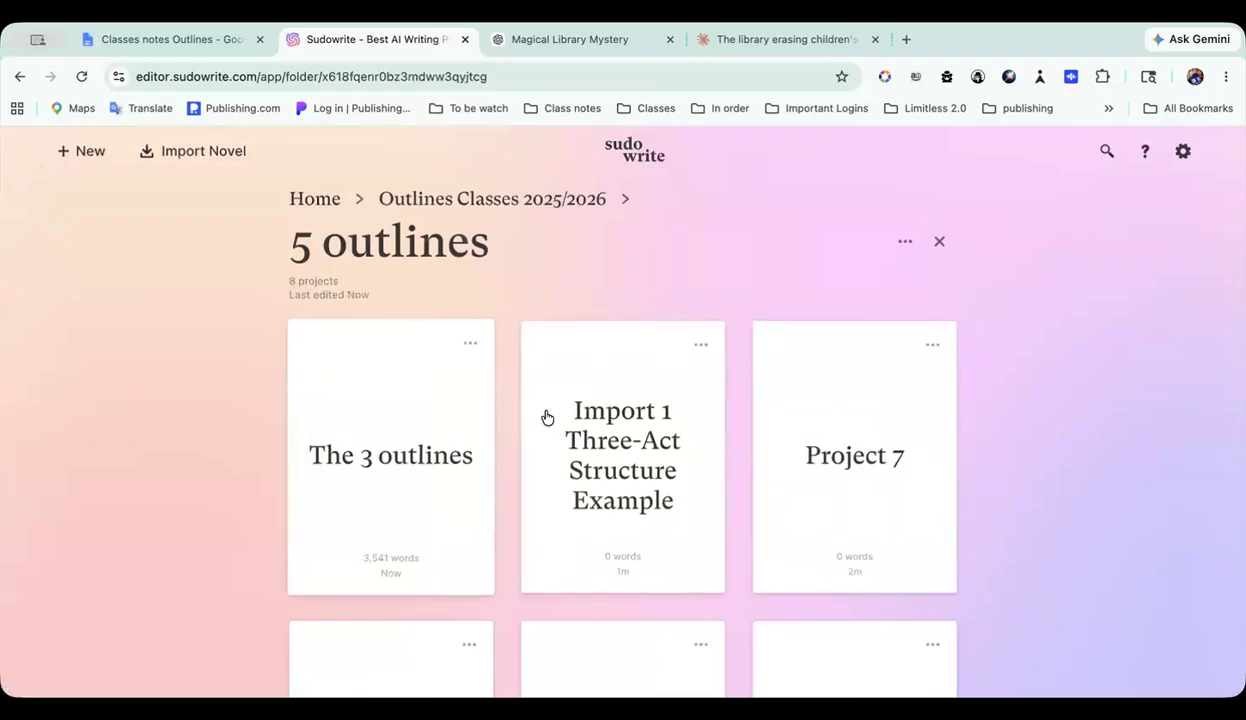
pyautogui.click(566, 430)
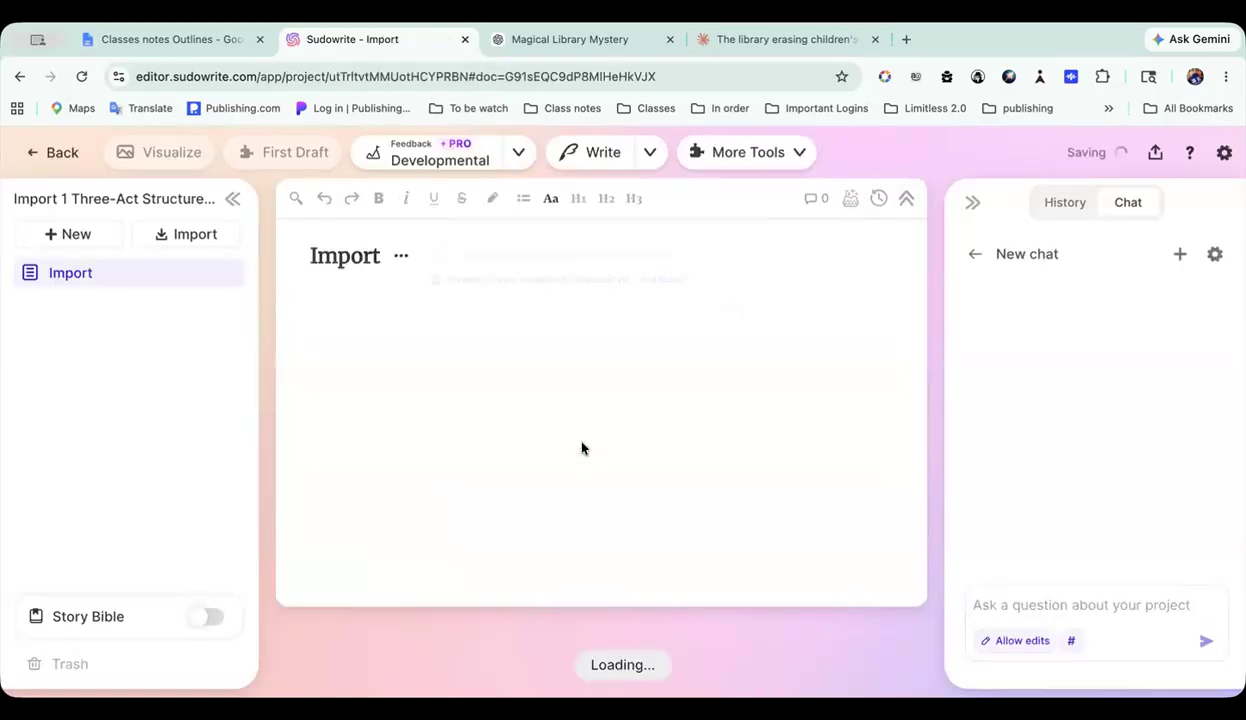
pyautogui.click(100, 620)
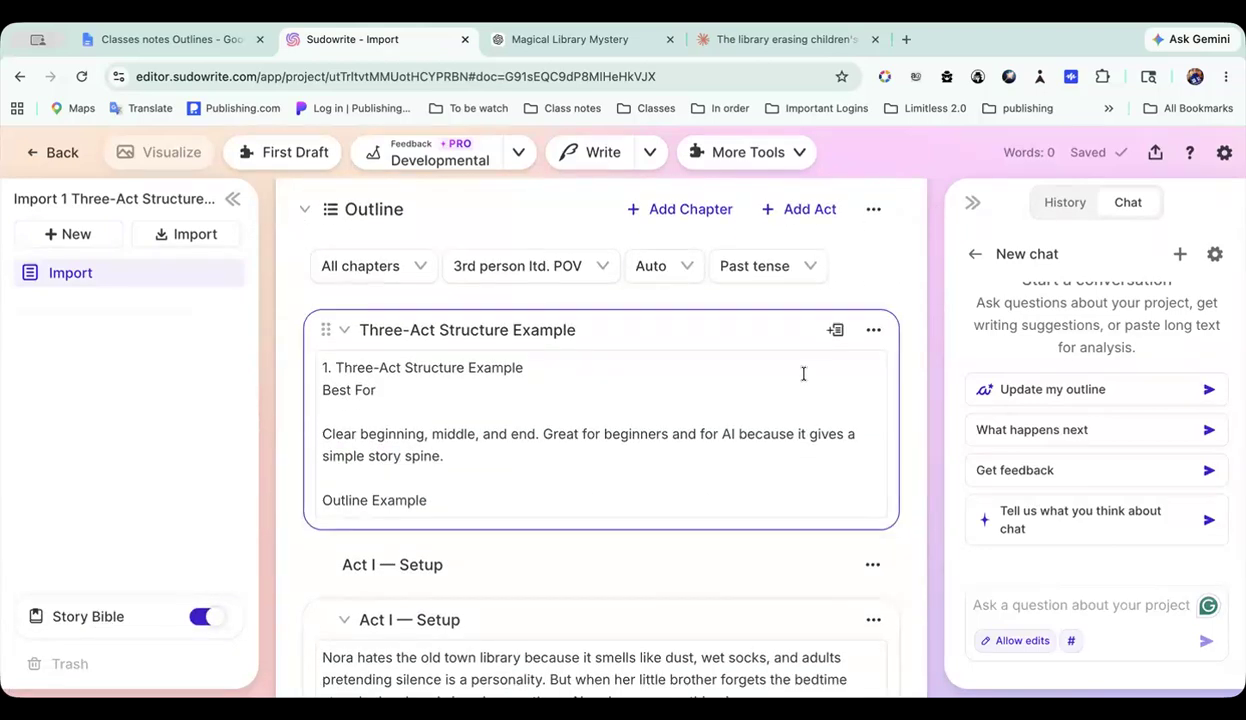
pyautogui.scroll(-3, 716, 430)
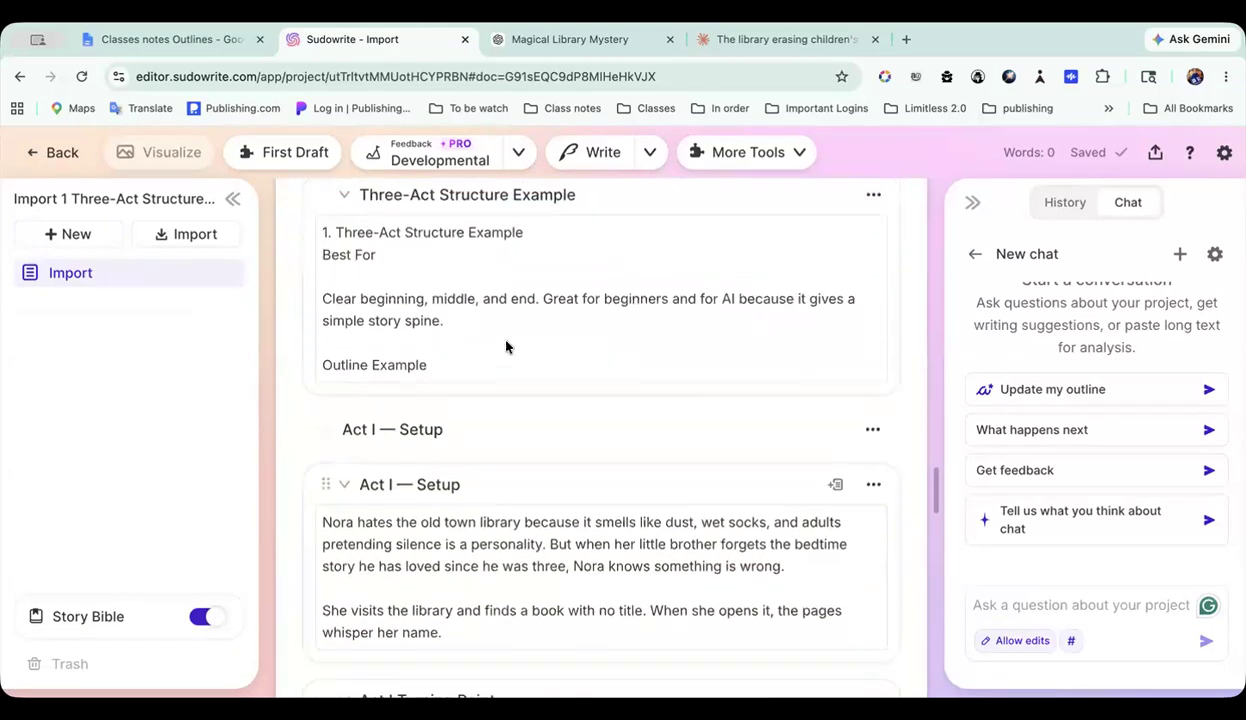
pyautogui.click(60, 154)
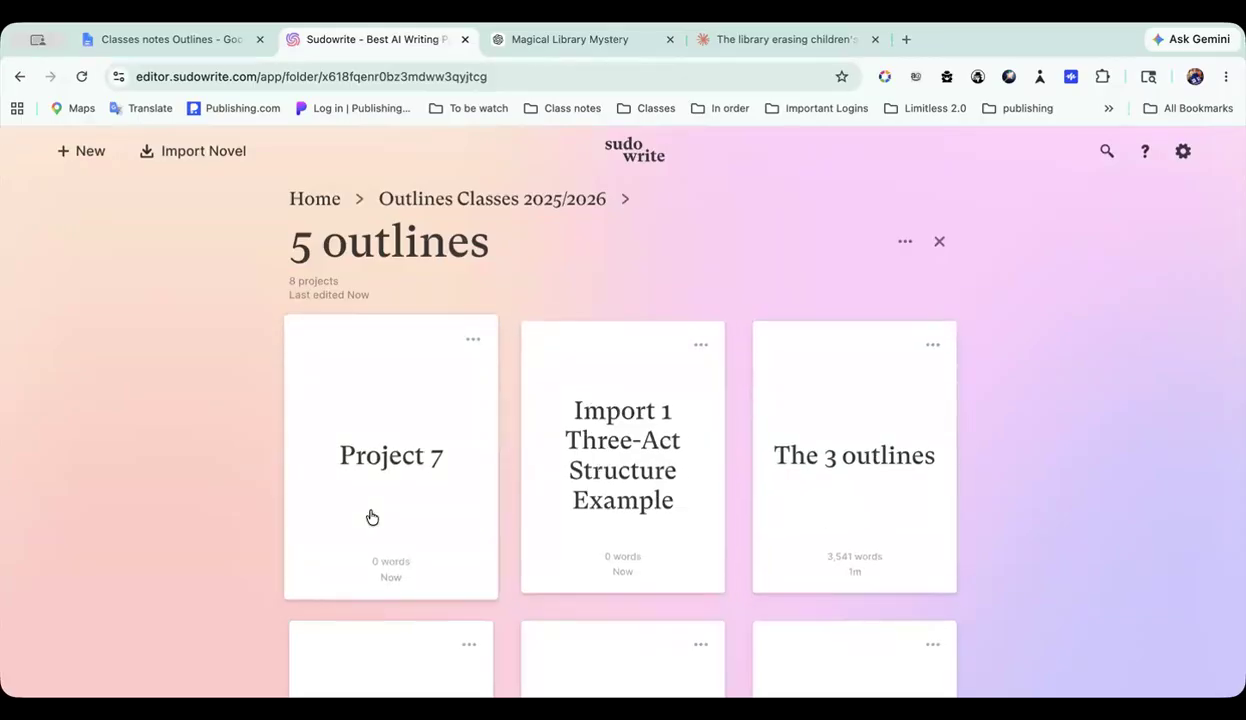
# Step: Open Project 7 from the 5 outlines folder and go to the Outline section of its Story Bible
pyautogui.scroll(-2, 371, 516)
pyautogui.click(411, 370)
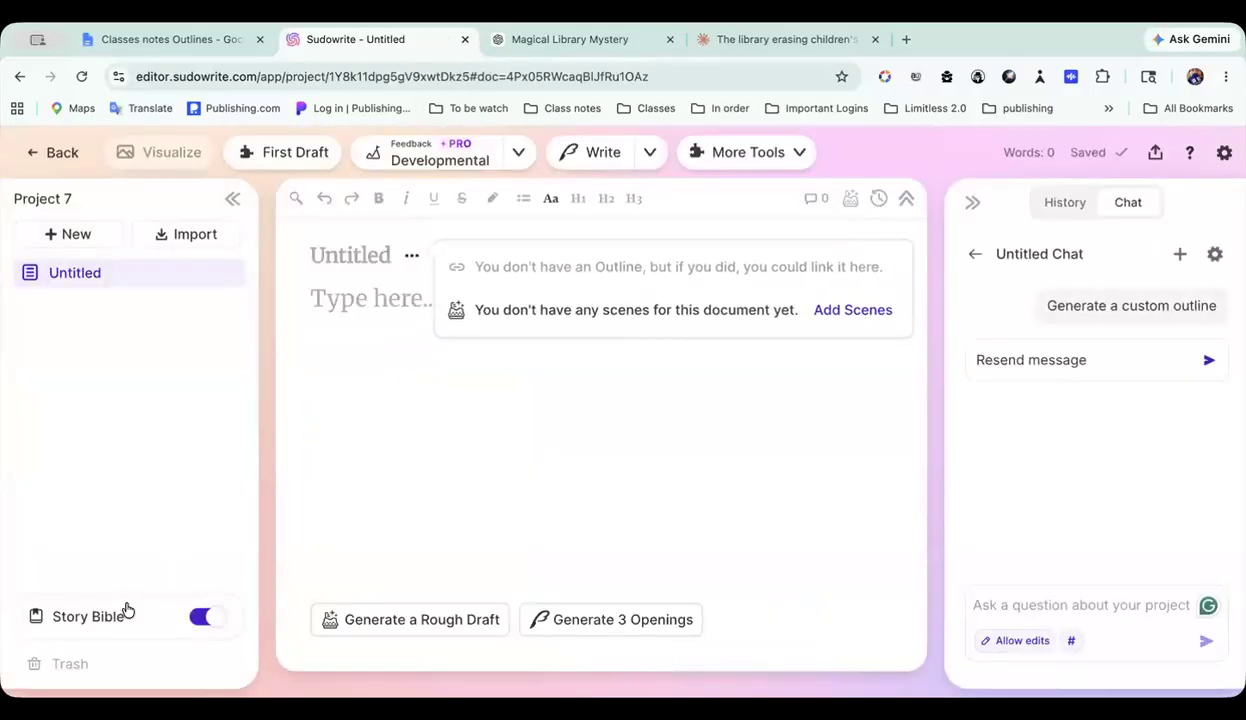
pyautogui.click(127, 610)
pyautogui.click(100, 618)
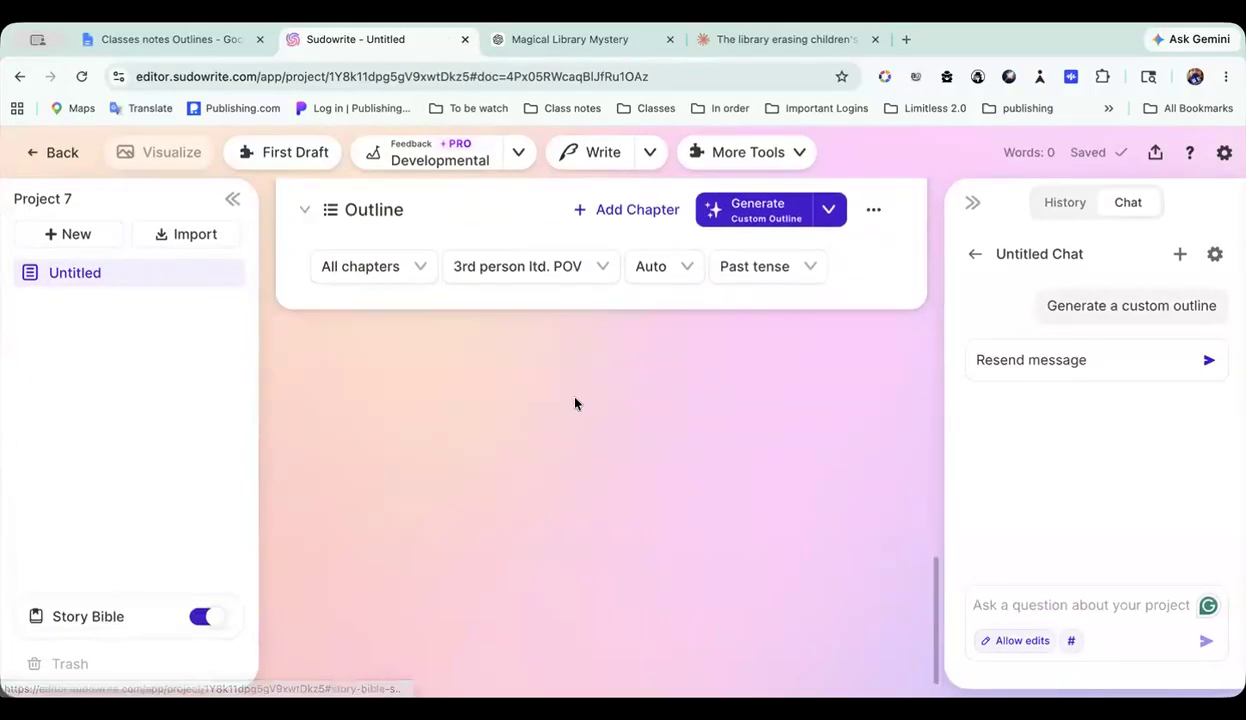
# Step: Replace the Custom Outline instructions with the copied Save the Cat! beat sheet, check it from the Act 1 heading, and use that outline type
pyautogui.click(803, 324)
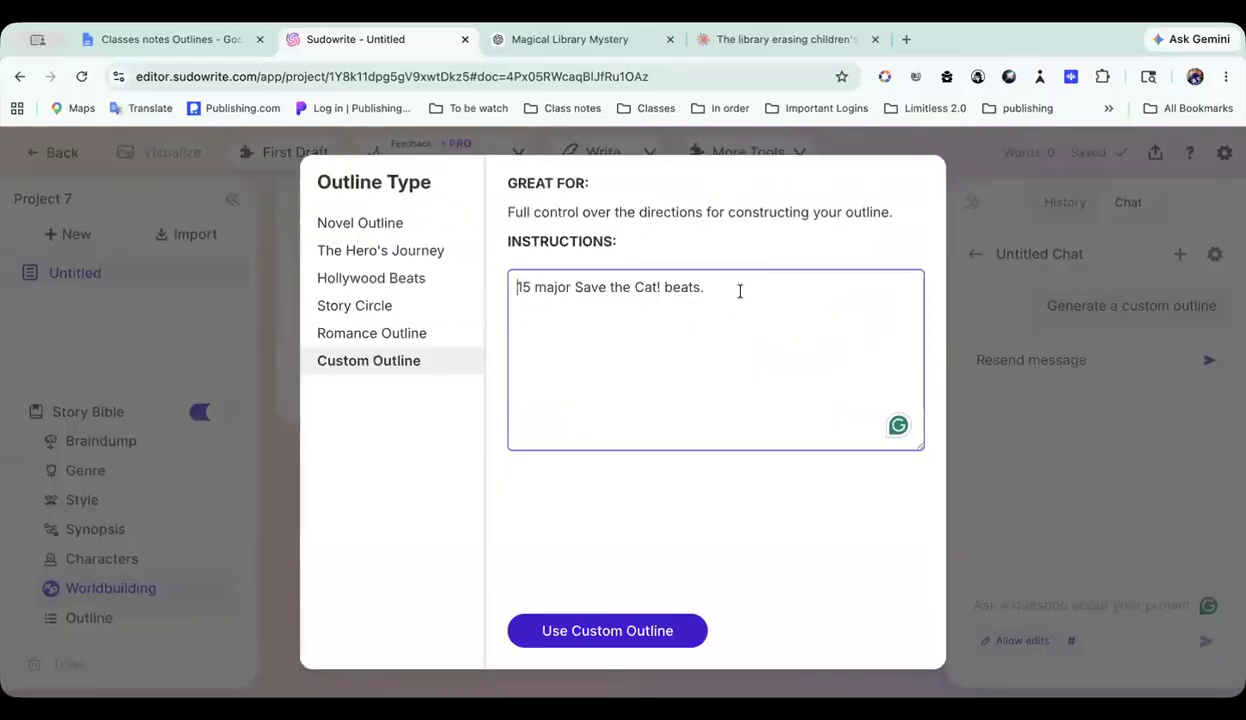
pyautogui.tripleClick(679, 287)
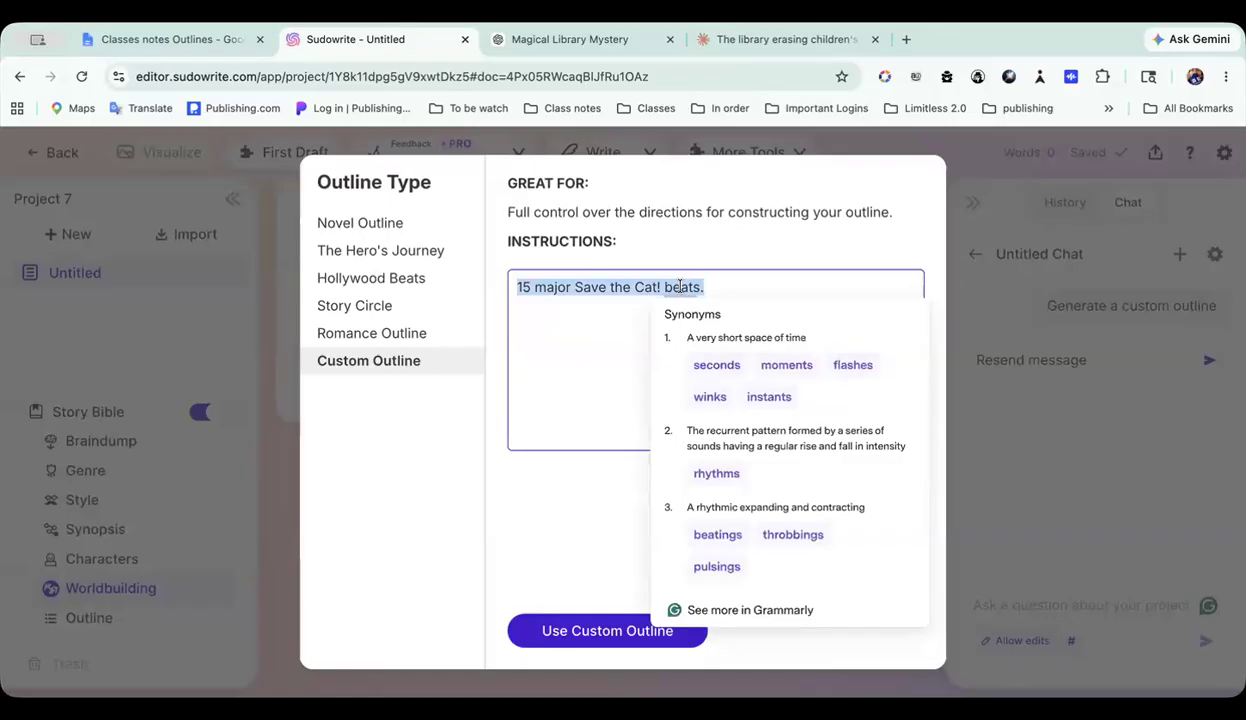
pyautogui.hotkey('ctrl', 'v')
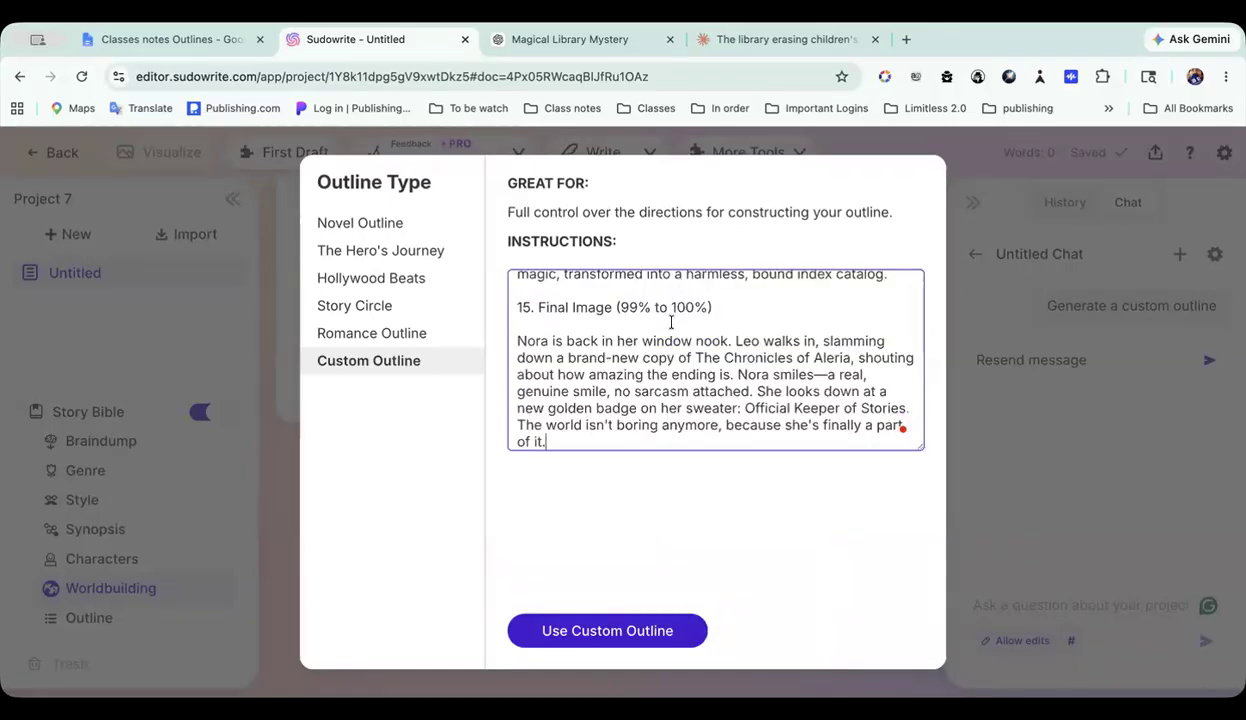
pyautogui.scroll(2, 670, 323)
pyautogui.scroll(20, 671, 320)
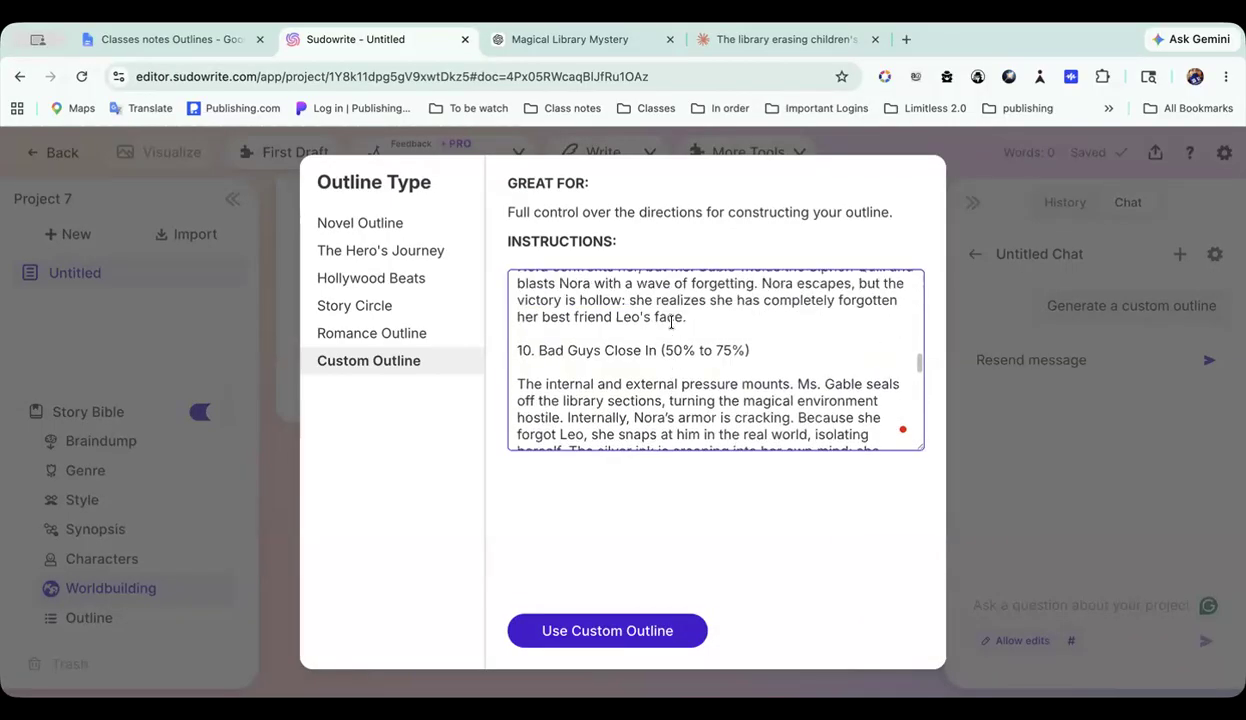
pyautogui.scroll(5, 670, 322)
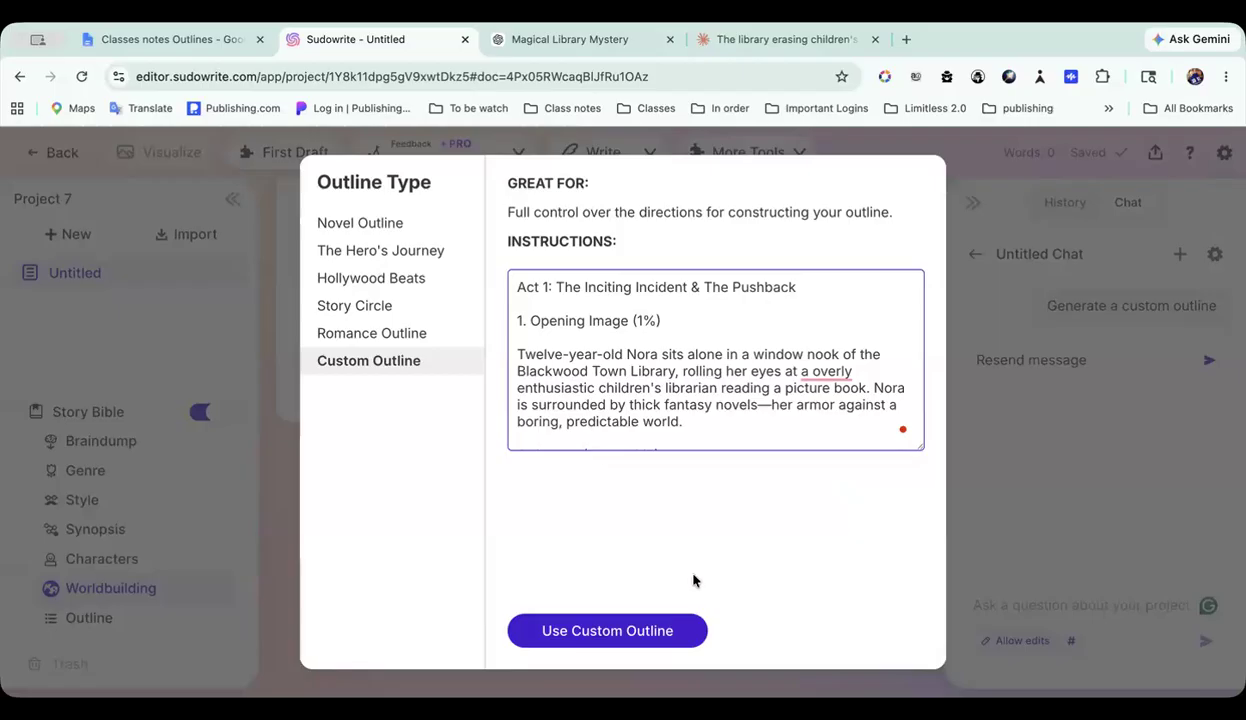
pyautogui.click(640, 631)
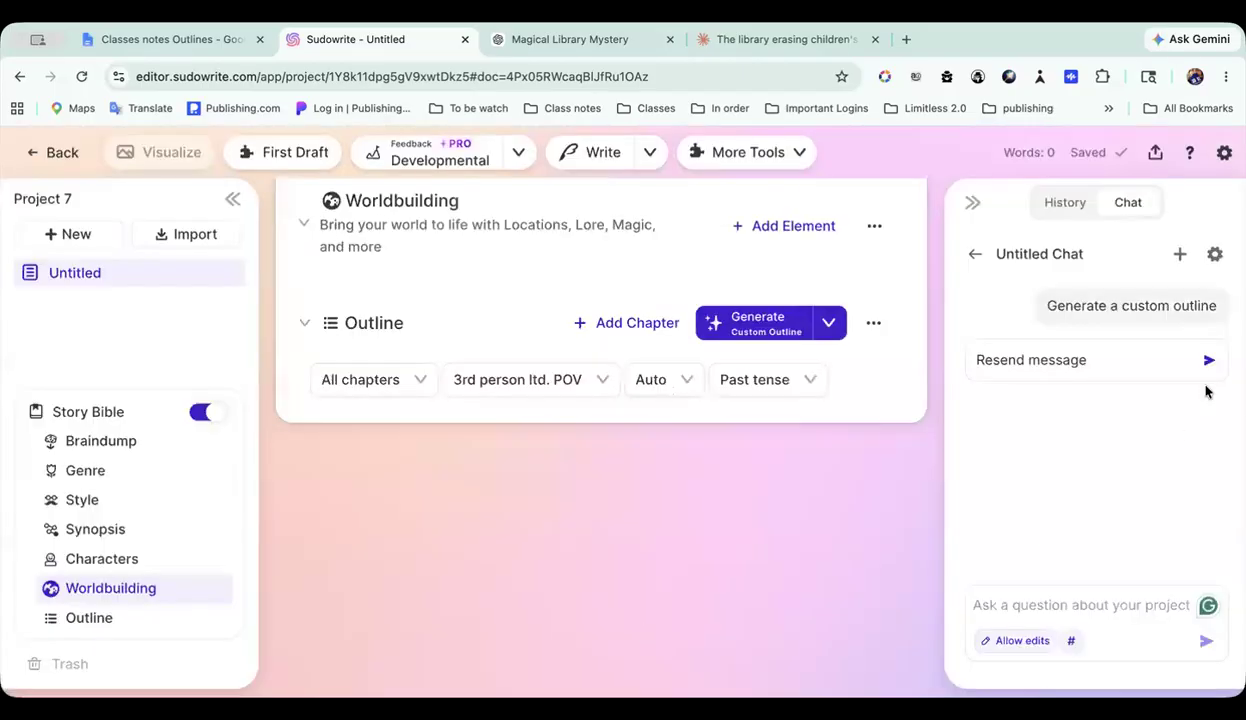
# Step: Try to generate the custom outline without adding any optional writing instructions
pyautogui.click(761, 326)
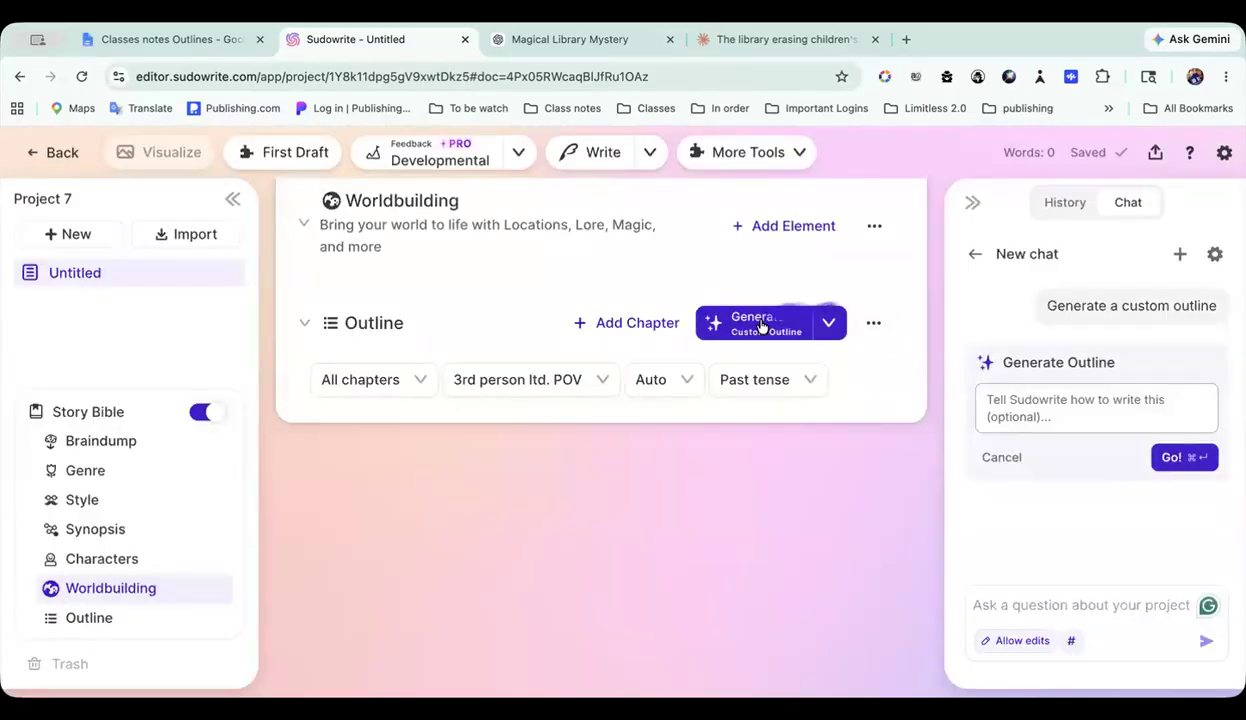
pyautogui.click(1166, 457)
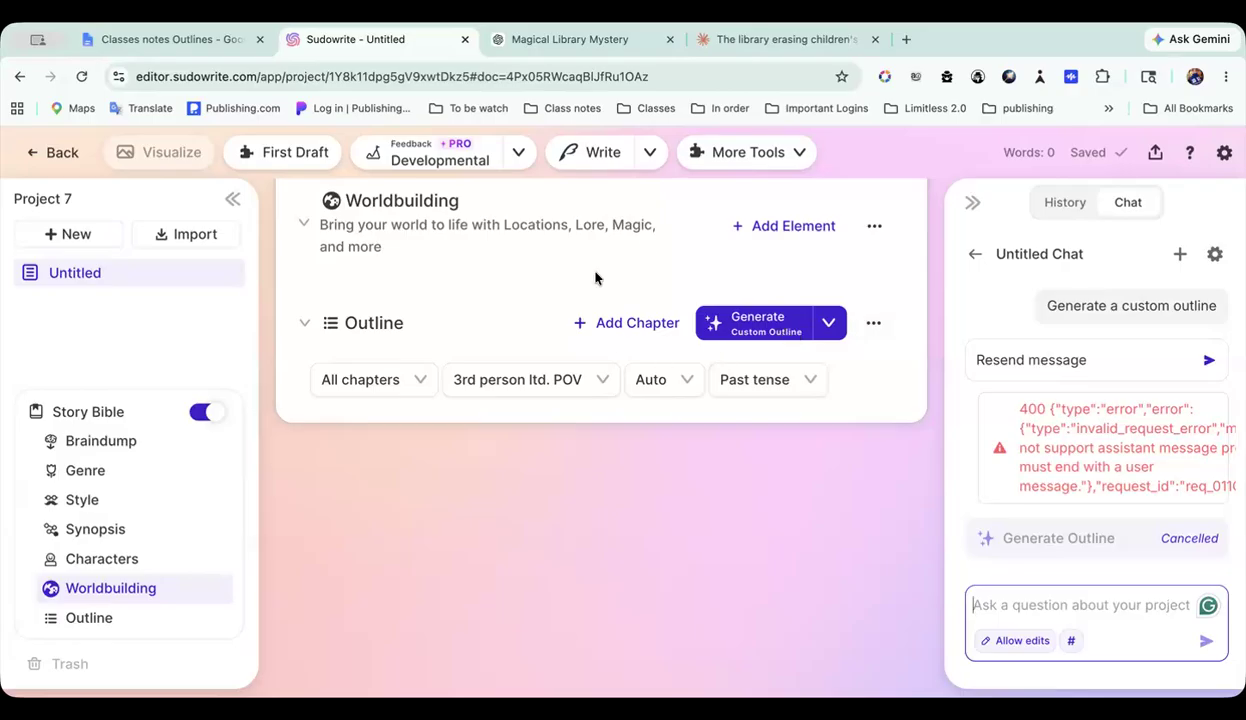
# Step: Import the outline by pasting the copied Save the Cat! beat sheet, starting at Act 1: The Inciting Incident & The Pushback
pyautogui.click(873, 327)
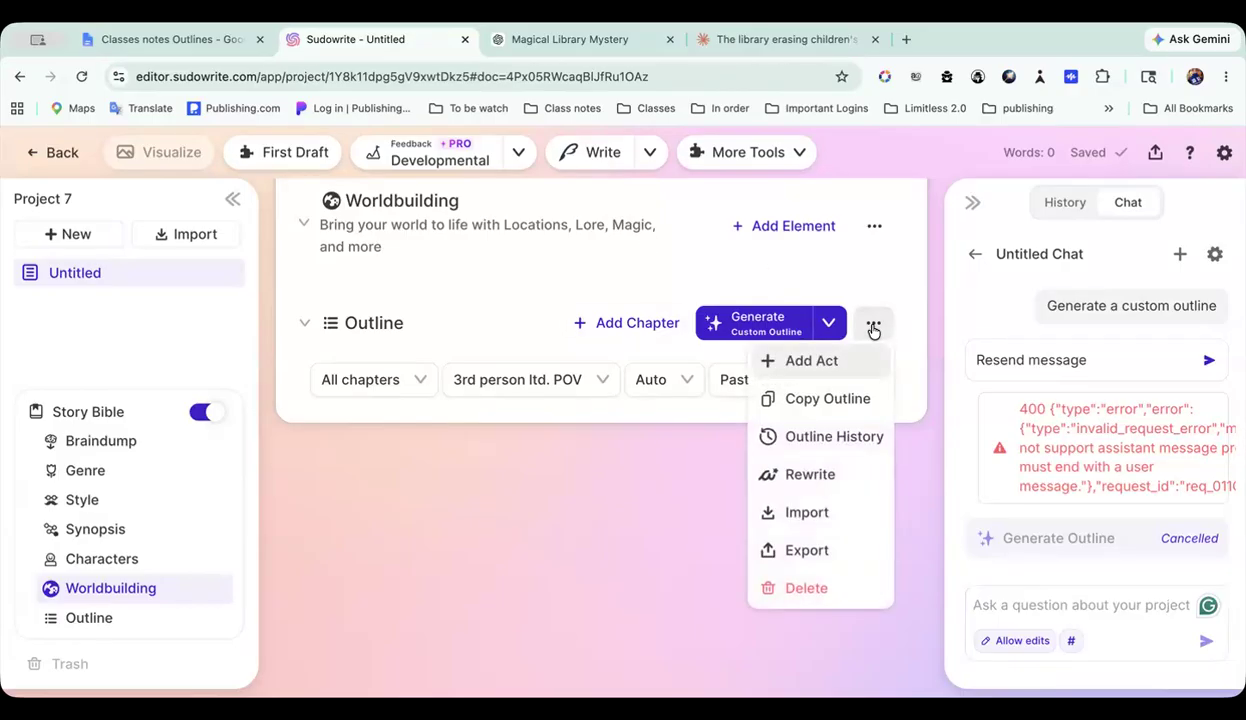
pyautogui.click(805, 515)
pyautogui.click(667, 314)
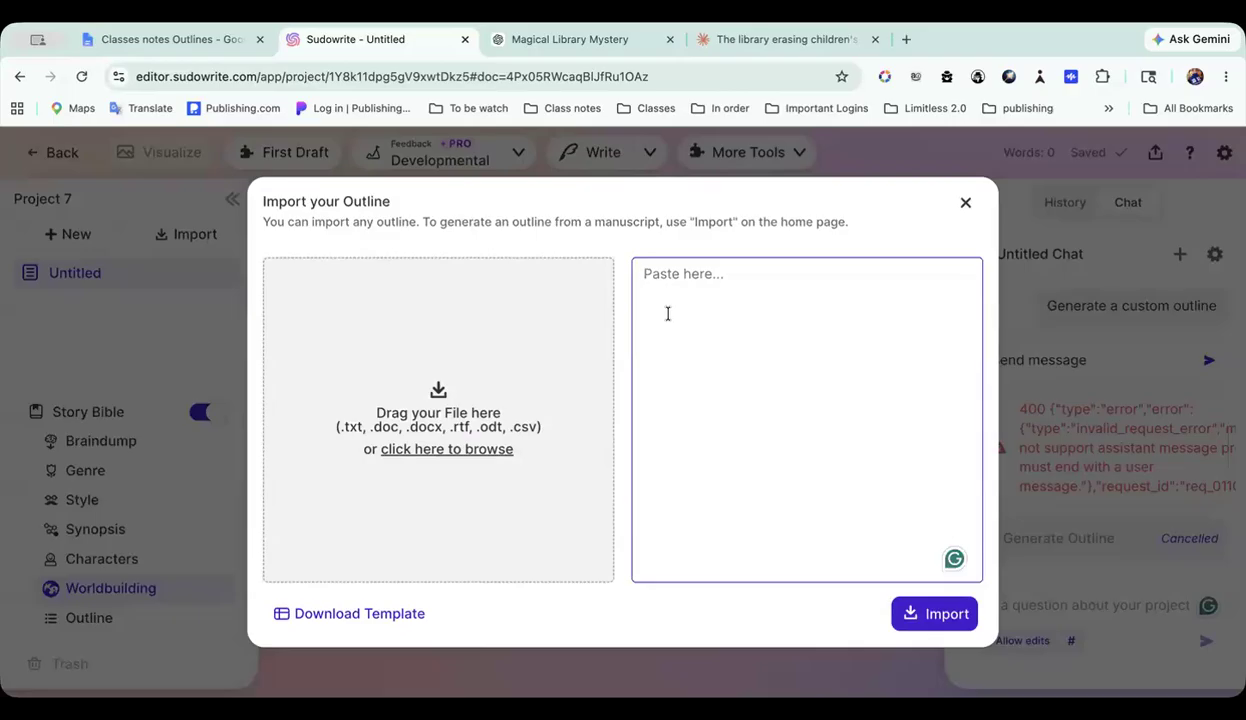
pyautogui.hotkey('ctrl', 'v')
pyautogui.scroll(15, 667, 314)
pyautogui.scroll(5, 667, 314)
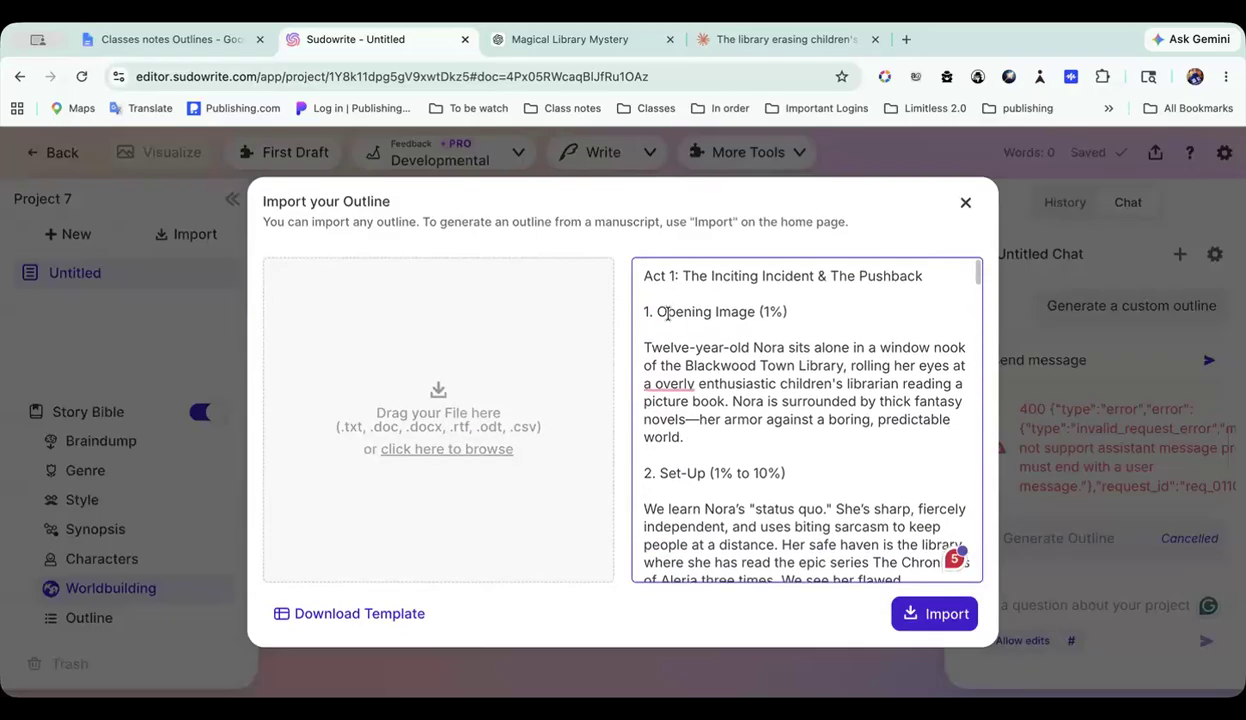
pyautogui.click(941, 619)
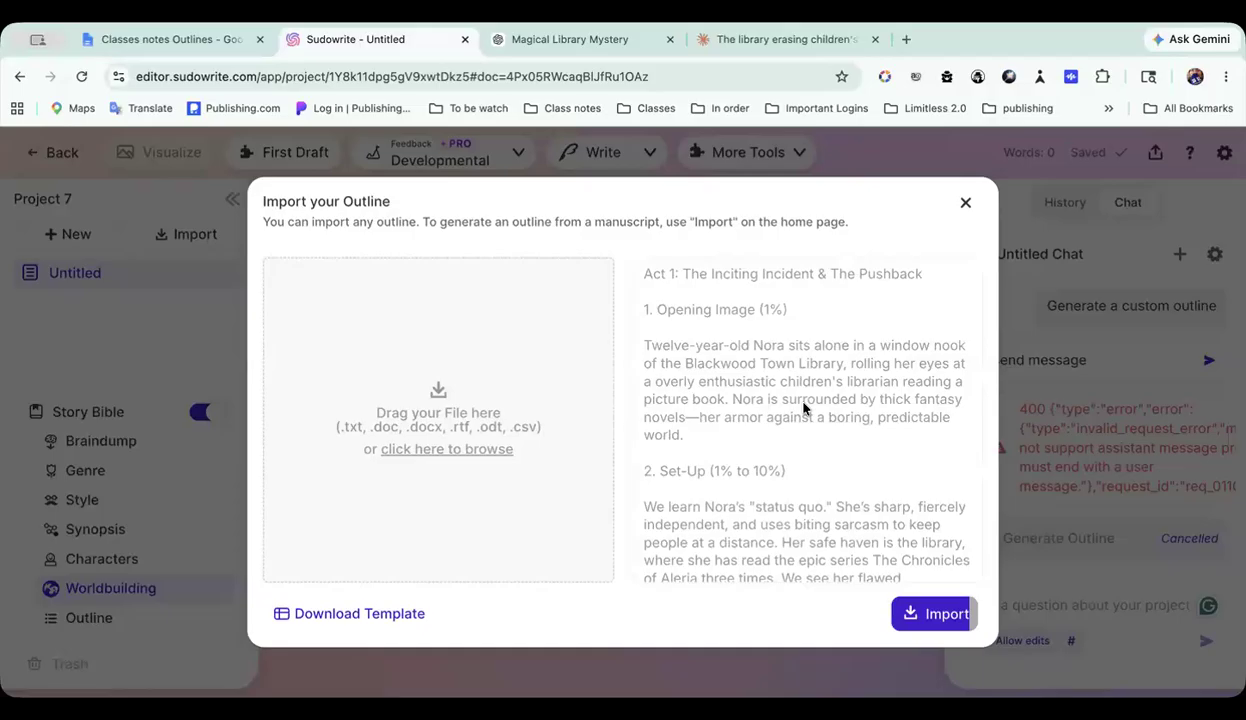
# Step: Remove the surplus blank lines between the paragraphs of beat 8, Fun and Games / Promise of the Premise, in the imported outline
pyautogui.scroll(-5, 803, 408)
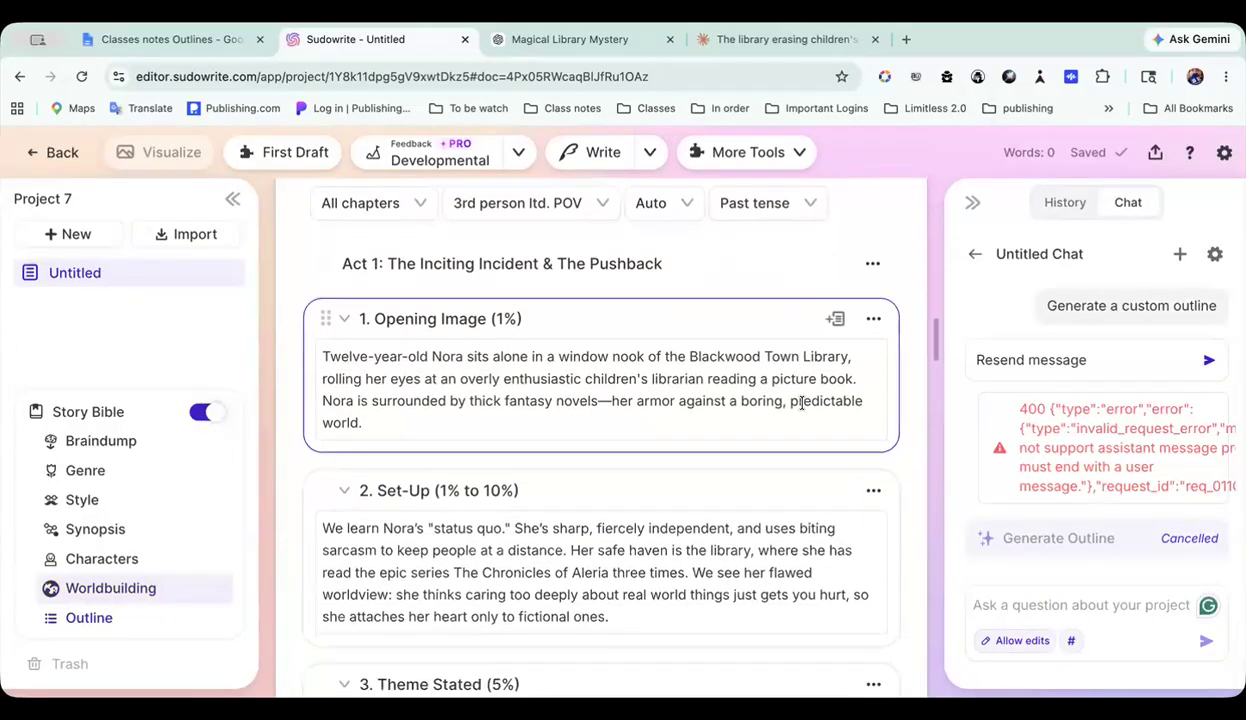
pyautogui.scroll(-10, 803, 408)
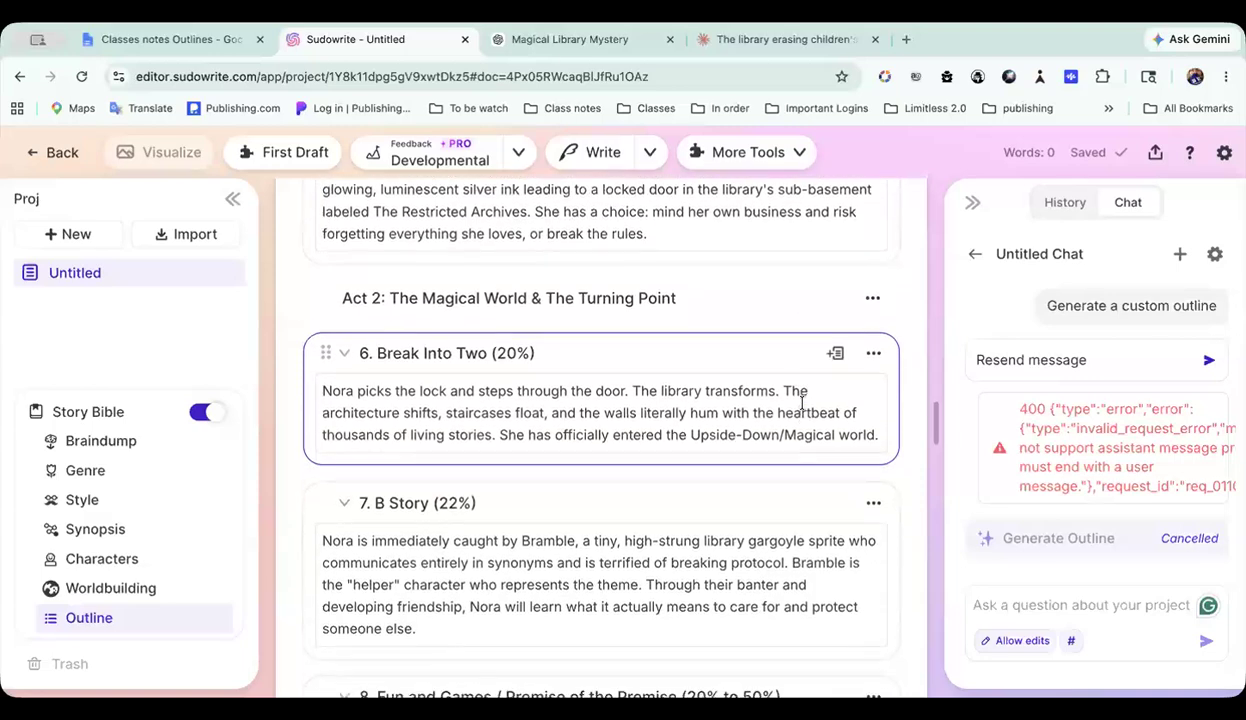
pyautogui.scroll(-3, 801, 403)
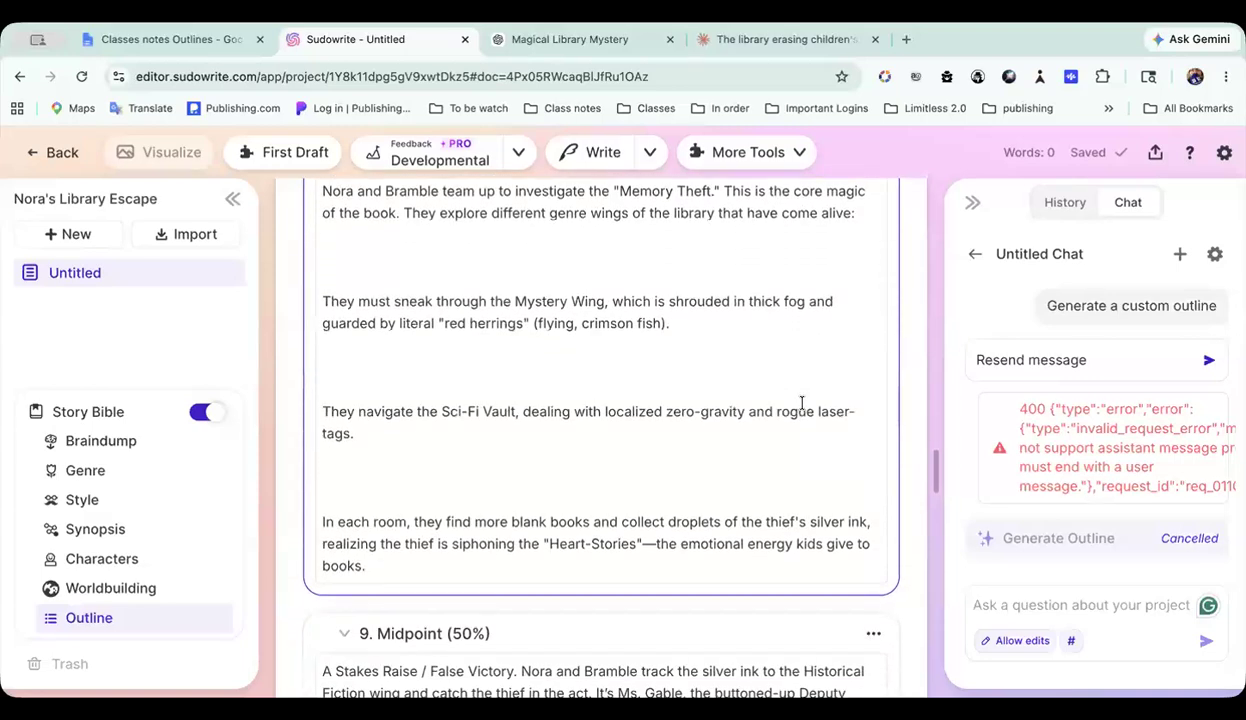
pyautogui.scroll(5, 801, 403)
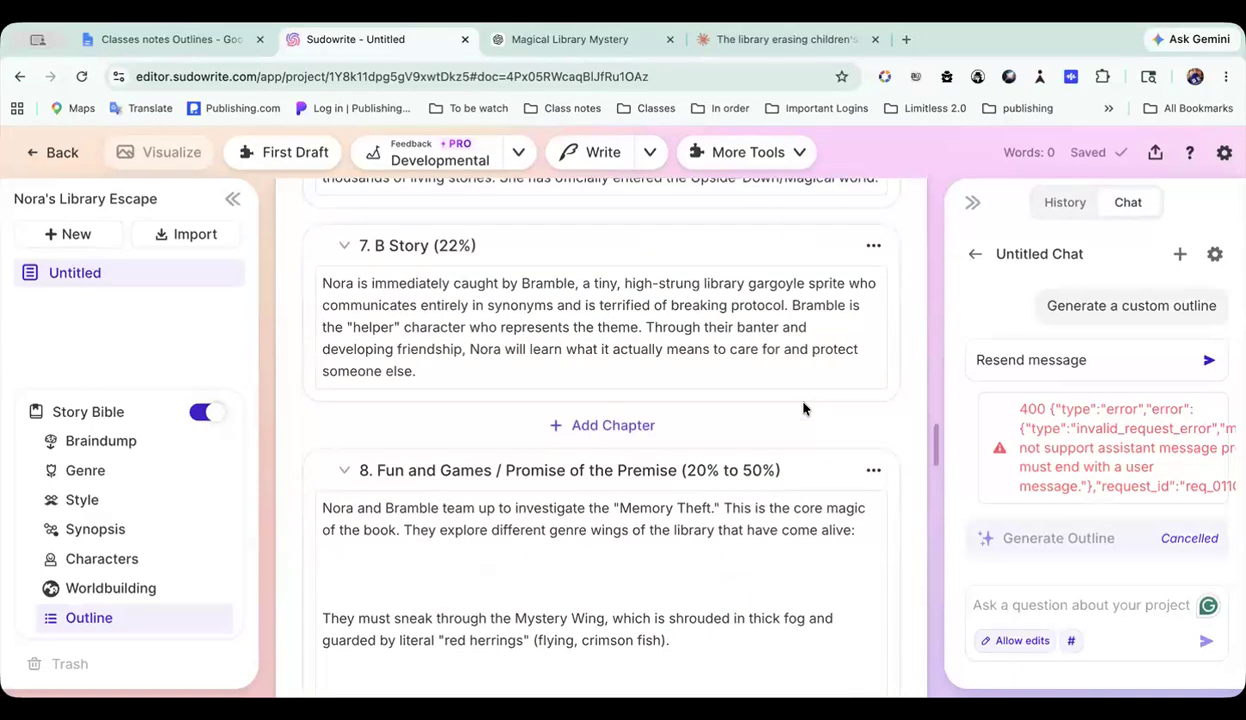
pyautogui.scroll(-2, 681, 409)
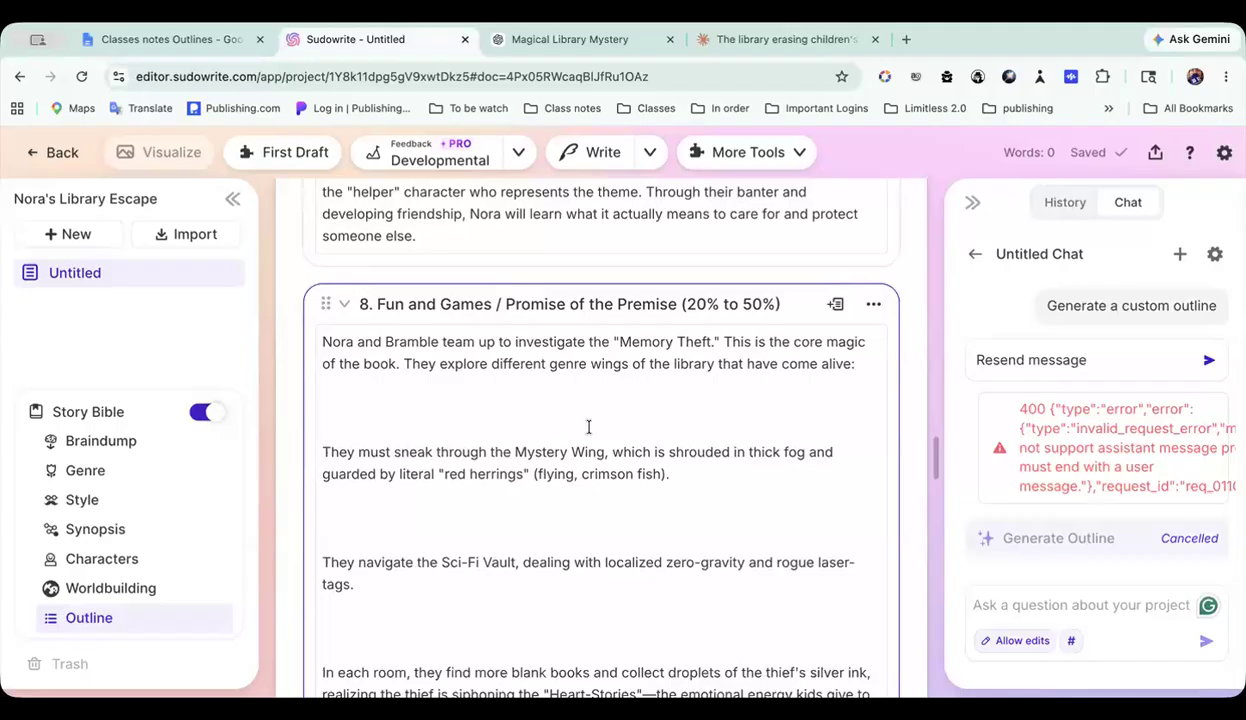
pyautogui.scroll(-1, 607, 404)
pyautogui.click(437, 350)
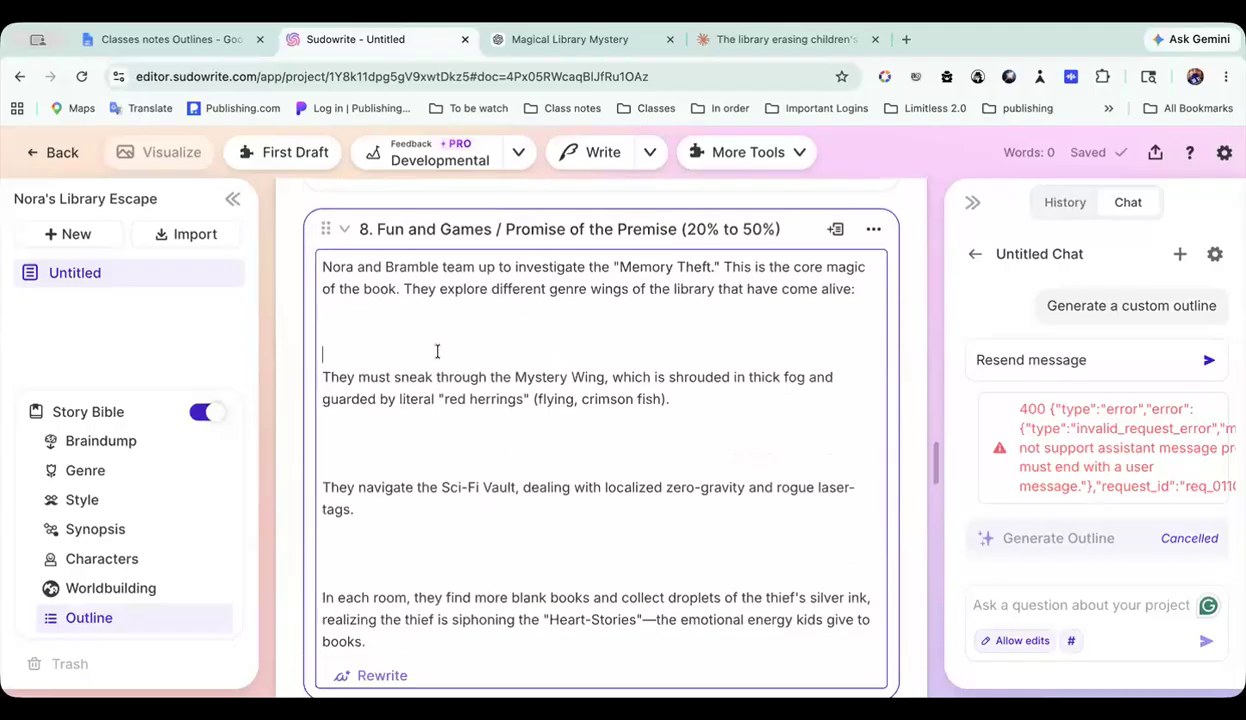
pyautogui.write('\\')
pyautogui.press('BackSpace')
pyautogui.press('BackSpace')
pyautogui.press('BackSpace')
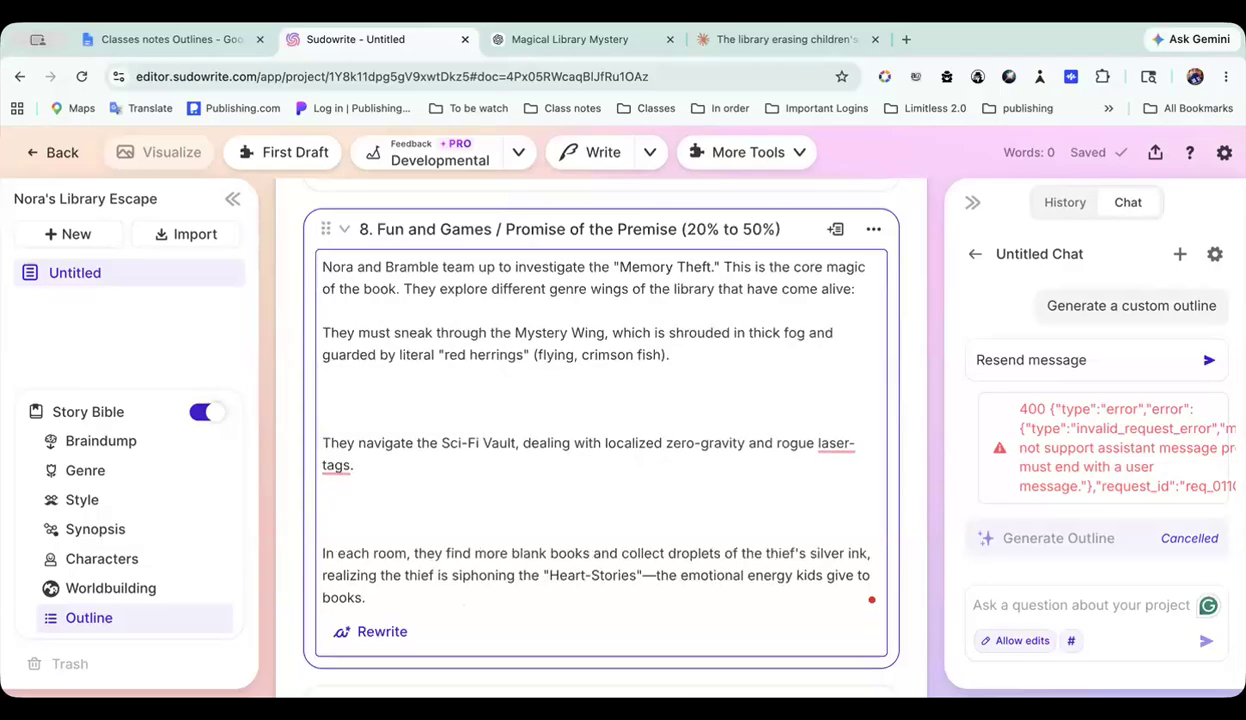
pyautogui.click(433, 408)
pyautogui.press('BackSpace')
pyautogui.press('BackSpace')
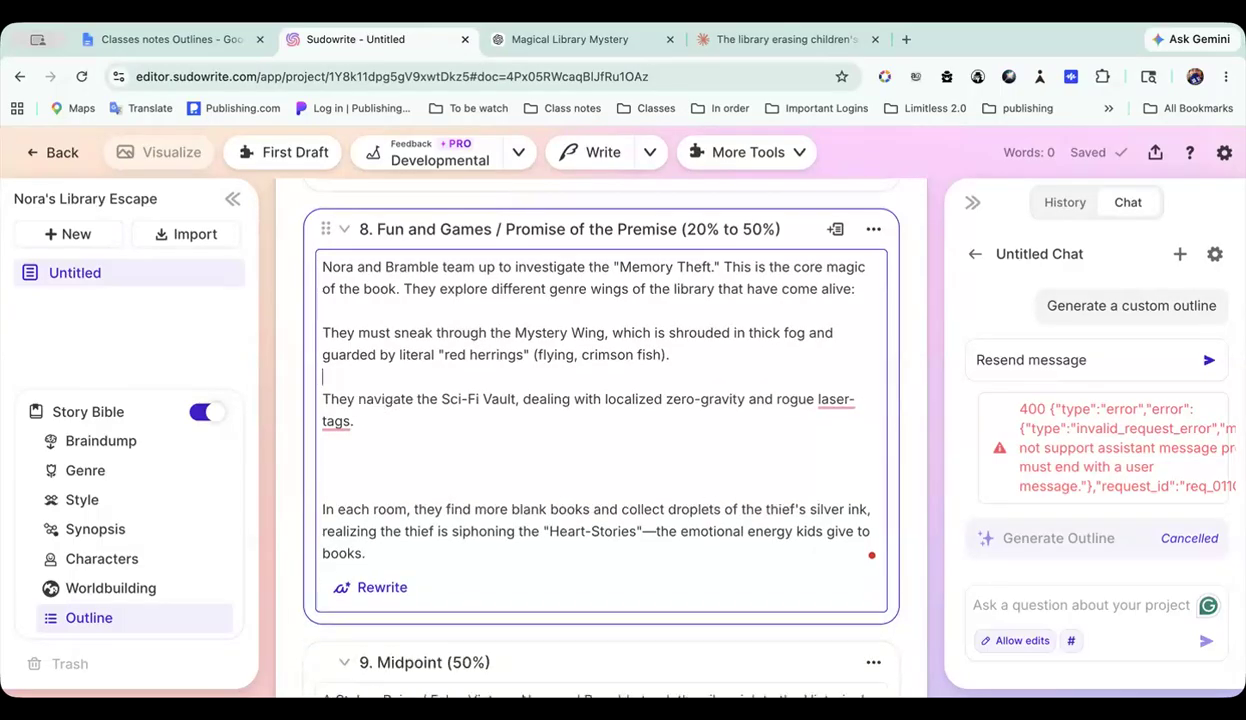
pyautogui.press('BackSpace')
pyautogui.press('BackSpace')
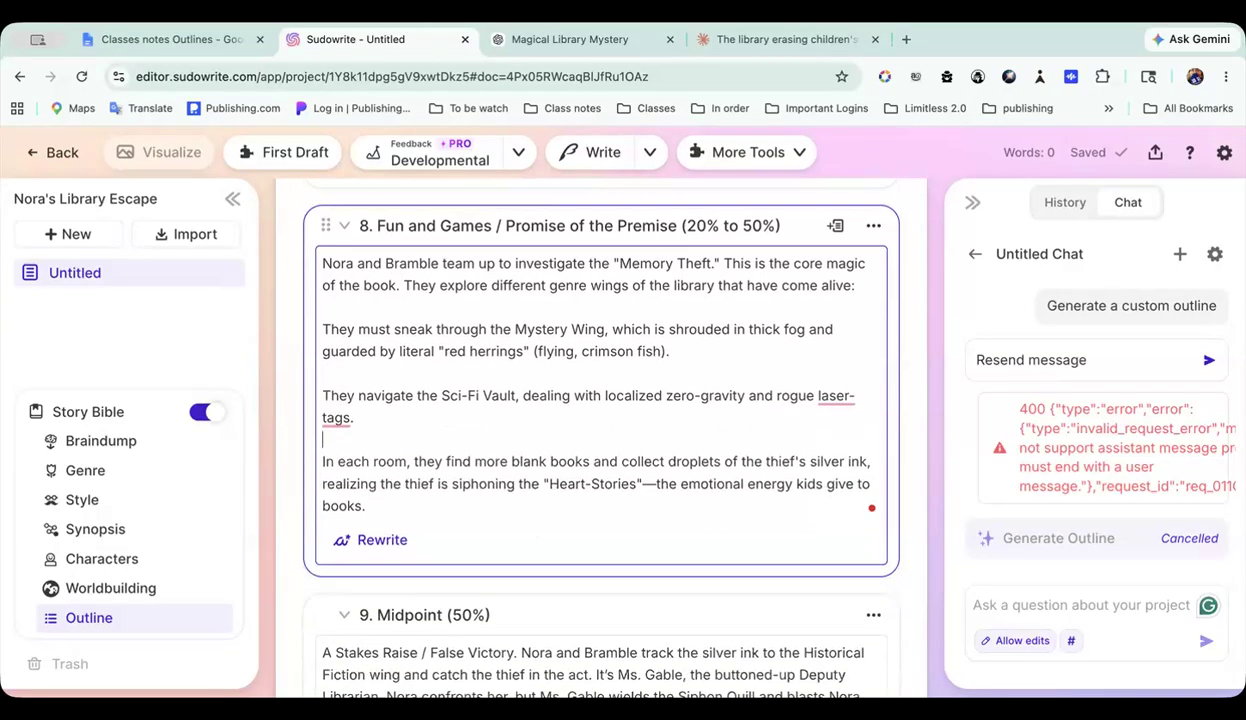
# Step: Delete the empty lines above the Executing the Plan paragraph in beat 14, Finale
pyautogui.scroll(-8, 406, 475)
pyautogui.scroll(-10, 406, 480)
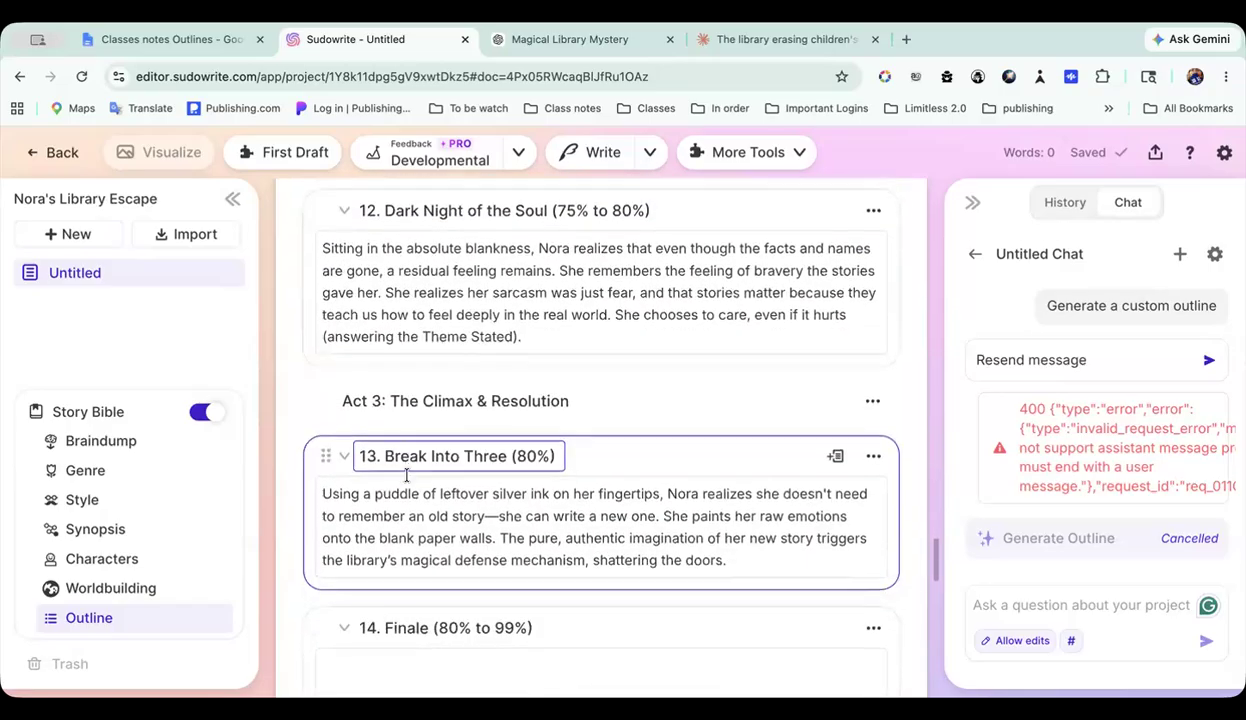
pyautogui.scroll(6, 406, 480)
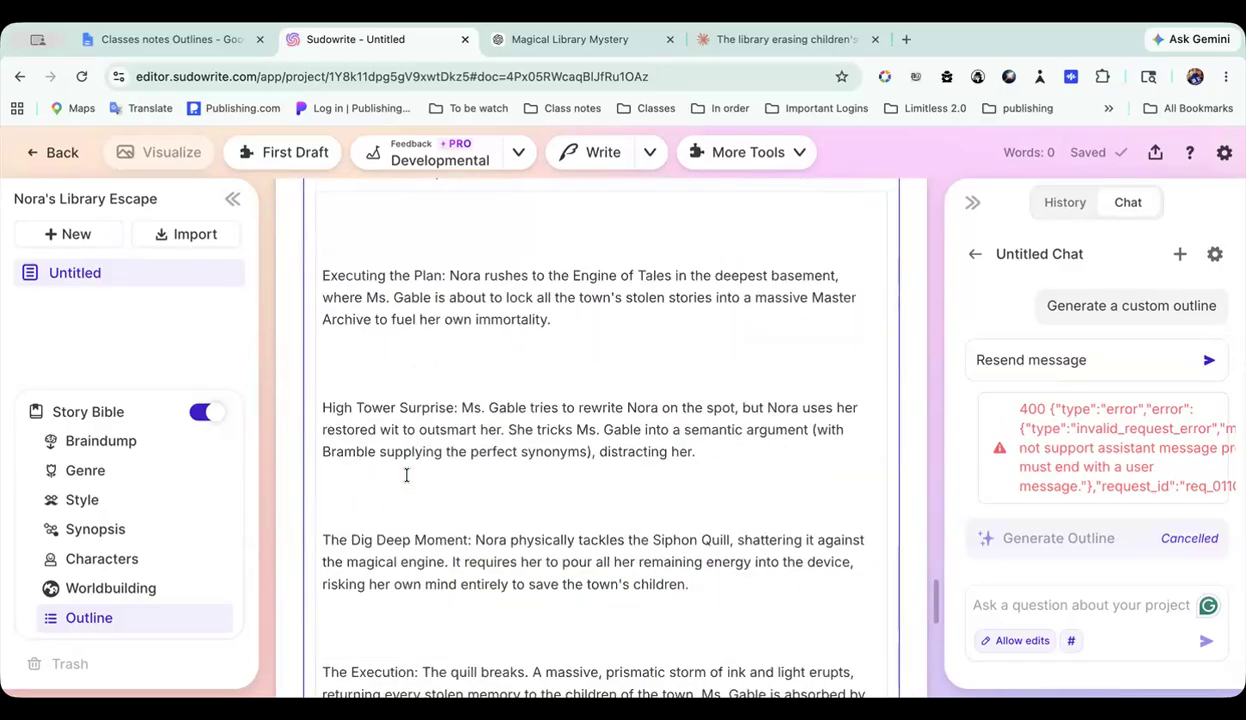
pyautogui.click(323, 500)
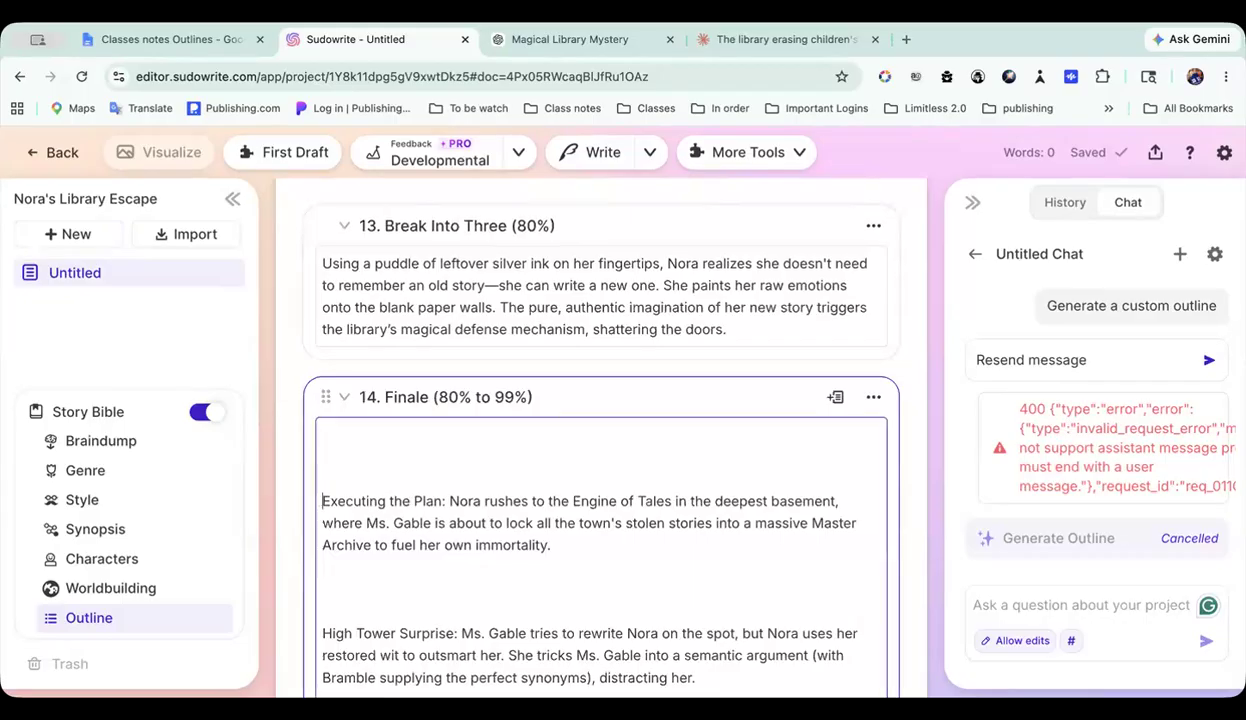
pyautogui.press('BackSpace')
pyautogui.press('BackSpace')
pyautogui.press('BackSpace')
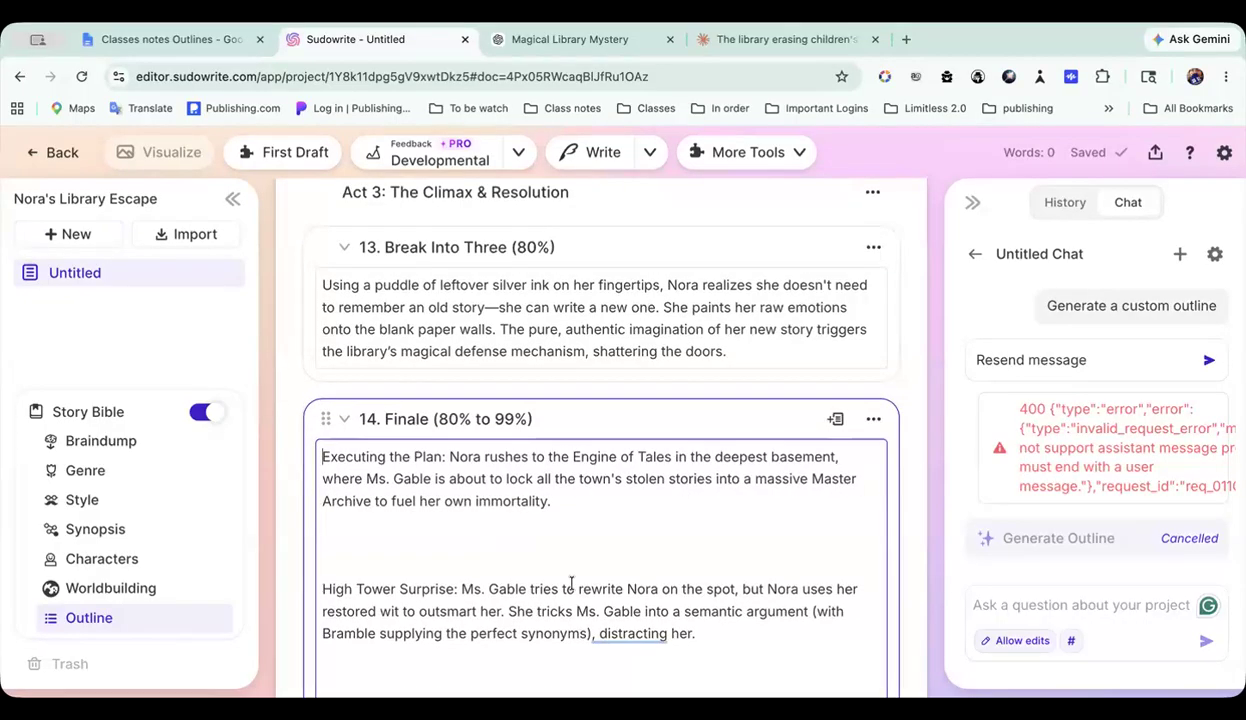
pyautogui.scroll(-4, 565, 580)
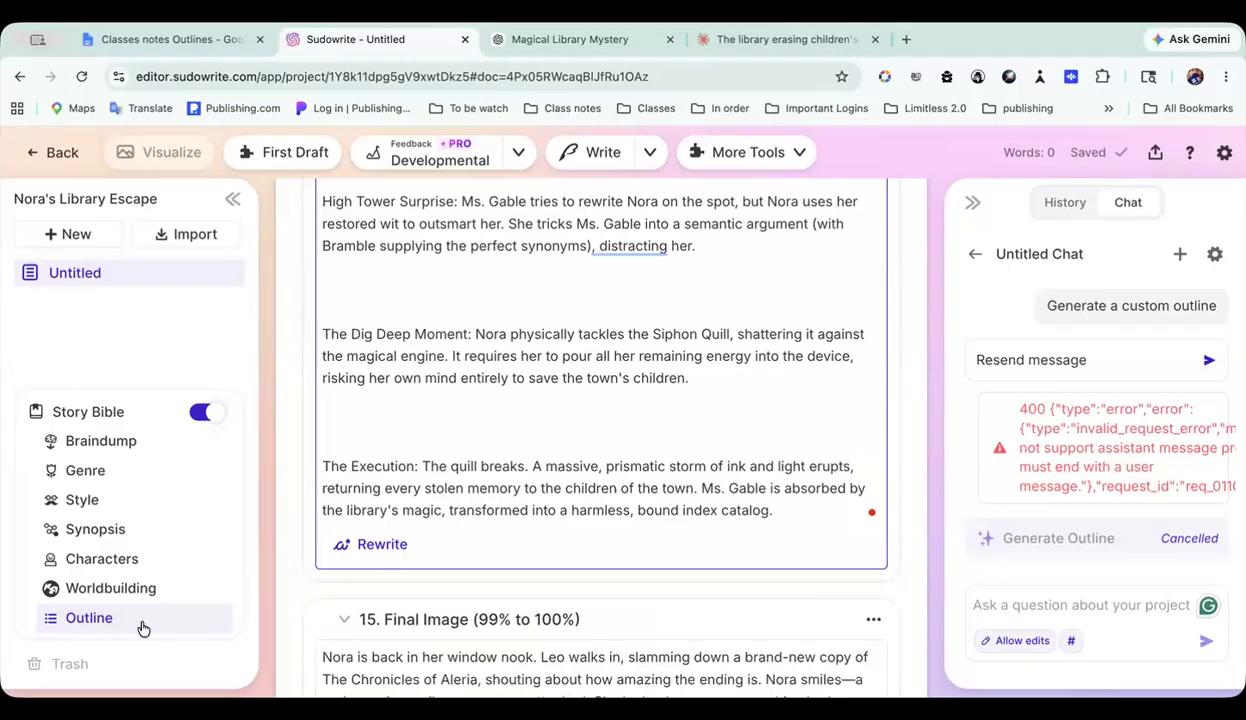
# Step: Check the account's recent activity for the credits used by Import Outline and by the grouped chat messages, and close the settings
pyautogui.scroll(20, 563, 410)
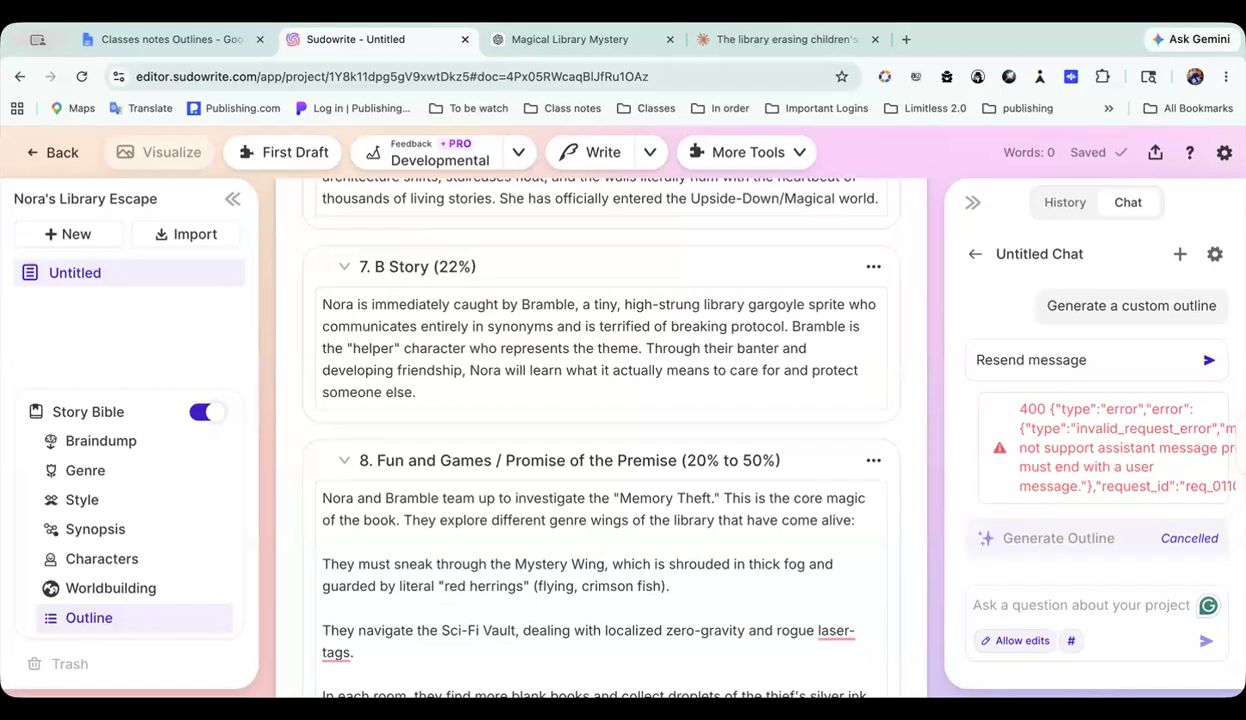
pyautogui.click(1222, 152)
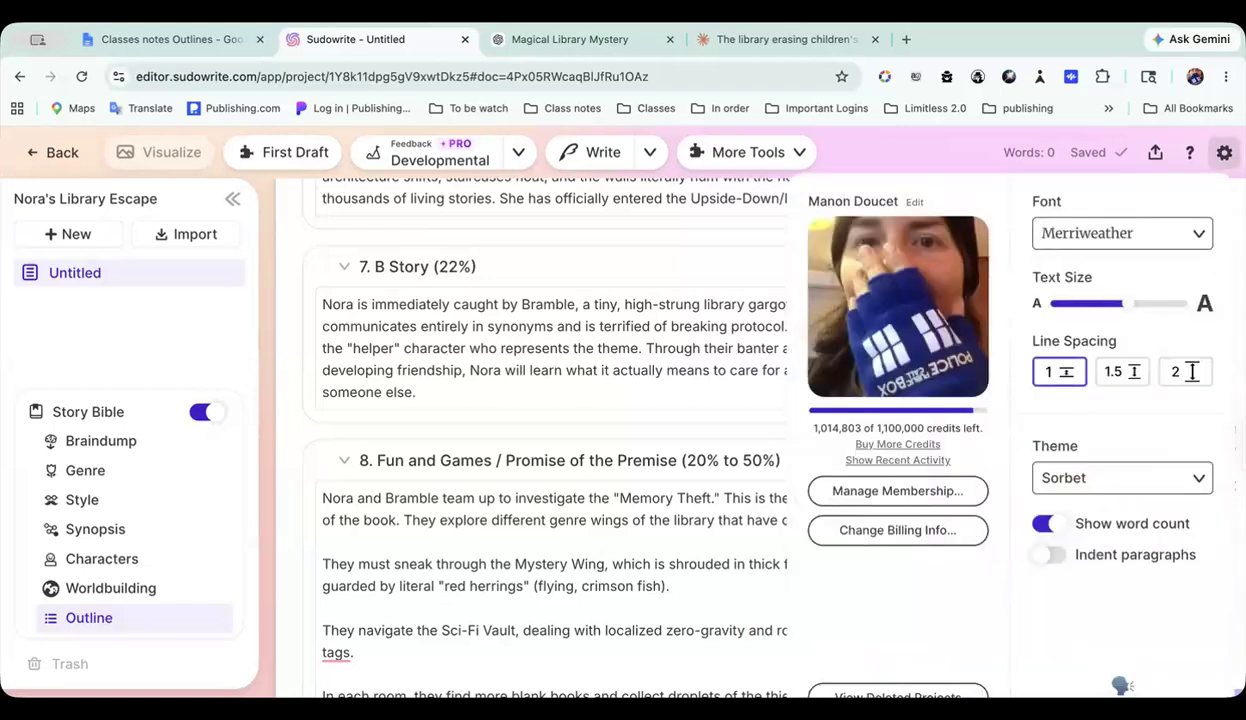
pyautogui.click(885, 459)
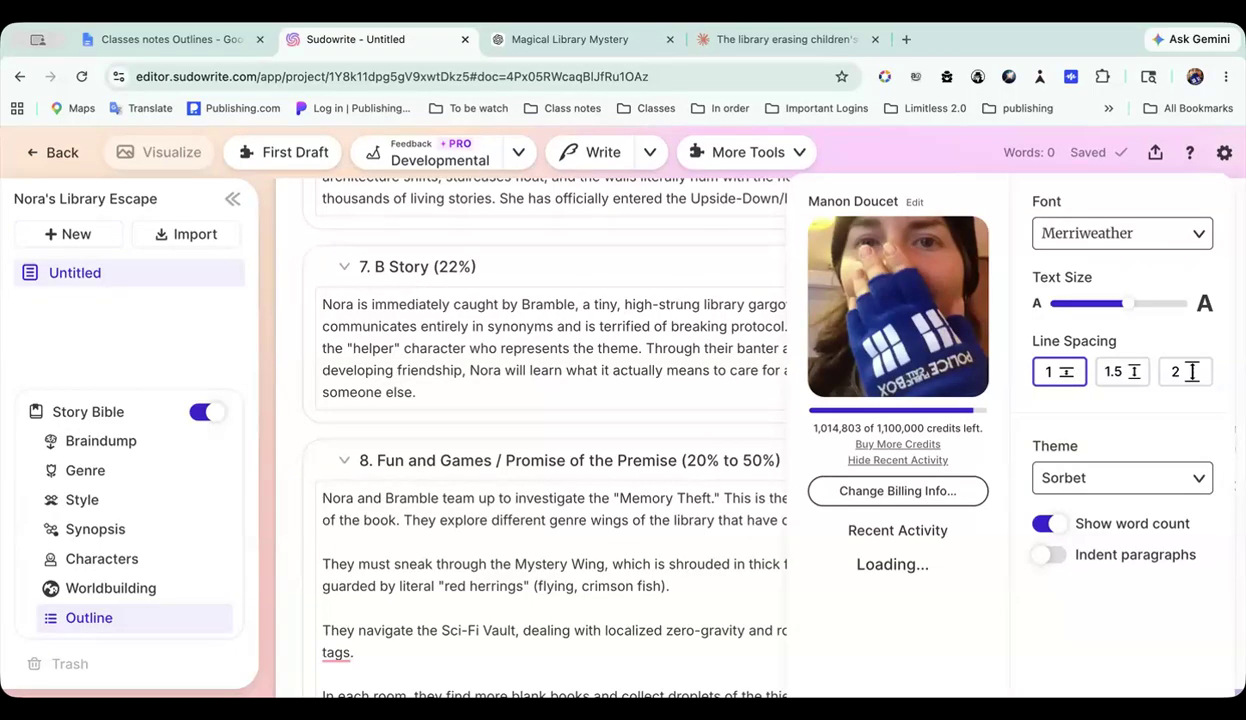
pyautogui.scroll(-1, 940, 575)
pyautogui.scroll(1, 930, 565)
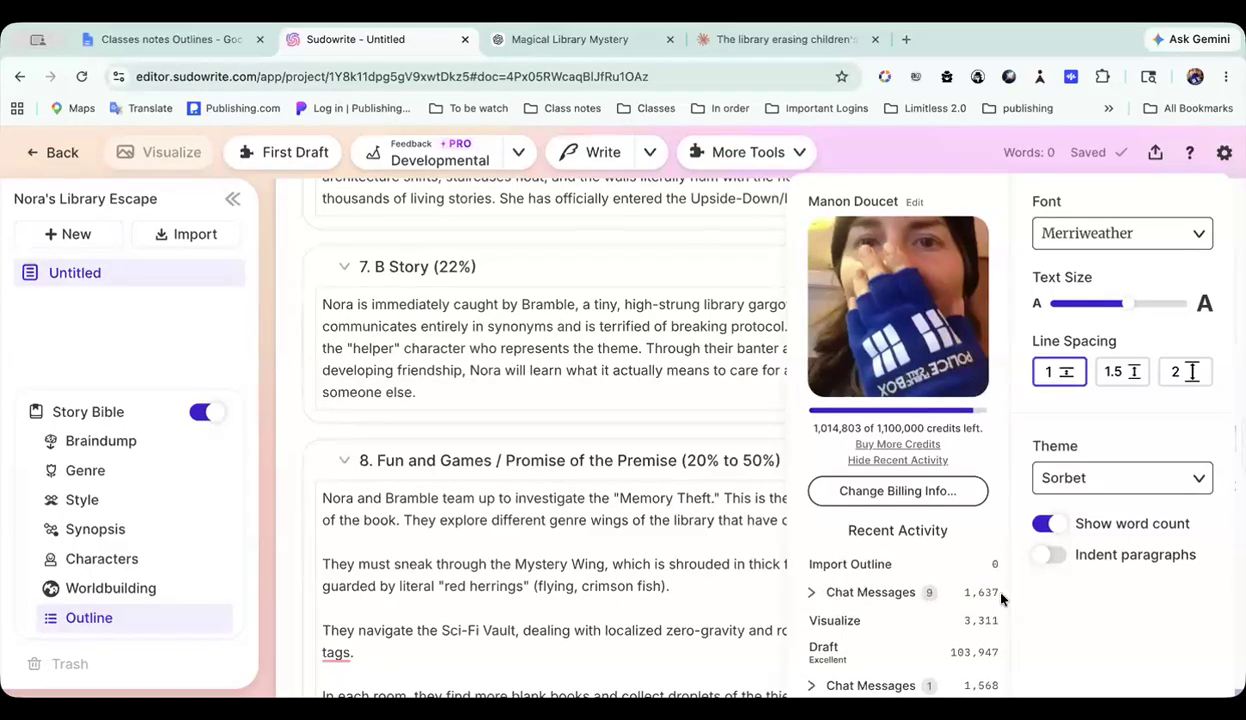
pyautogui.click(811, 593)
pyautogui.scroll(-3, 811, 593)
pyautogui.scroll(3, 811, 593)
pyautogui.scroll(-1, 811, 594)
pyautogui.scroll(1, 811, 597)
pyautogui.click(811, 597)
pyautogui.click(573, 562)
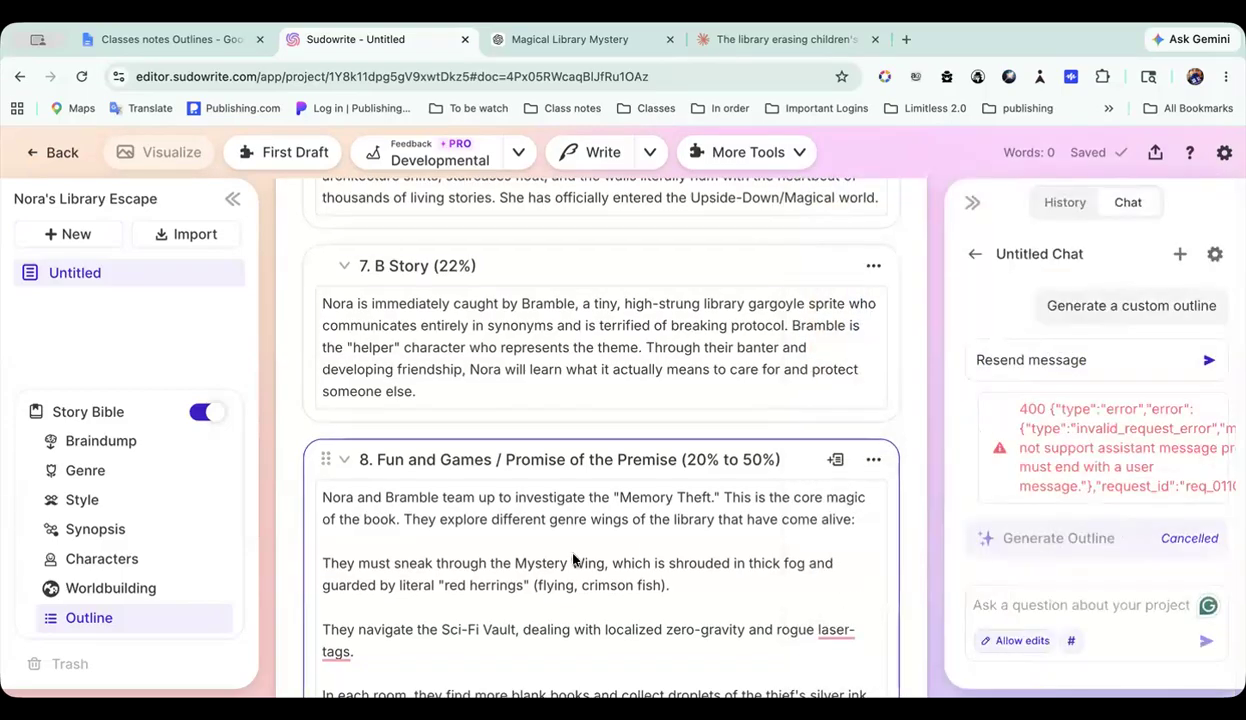
# Step: Look over the imported outline down to the Finale beat and return to the 5 outlines folder
pyautogui.scroll(-10, 573, 560)
pyautogui.scroll(-10, 573, 555)
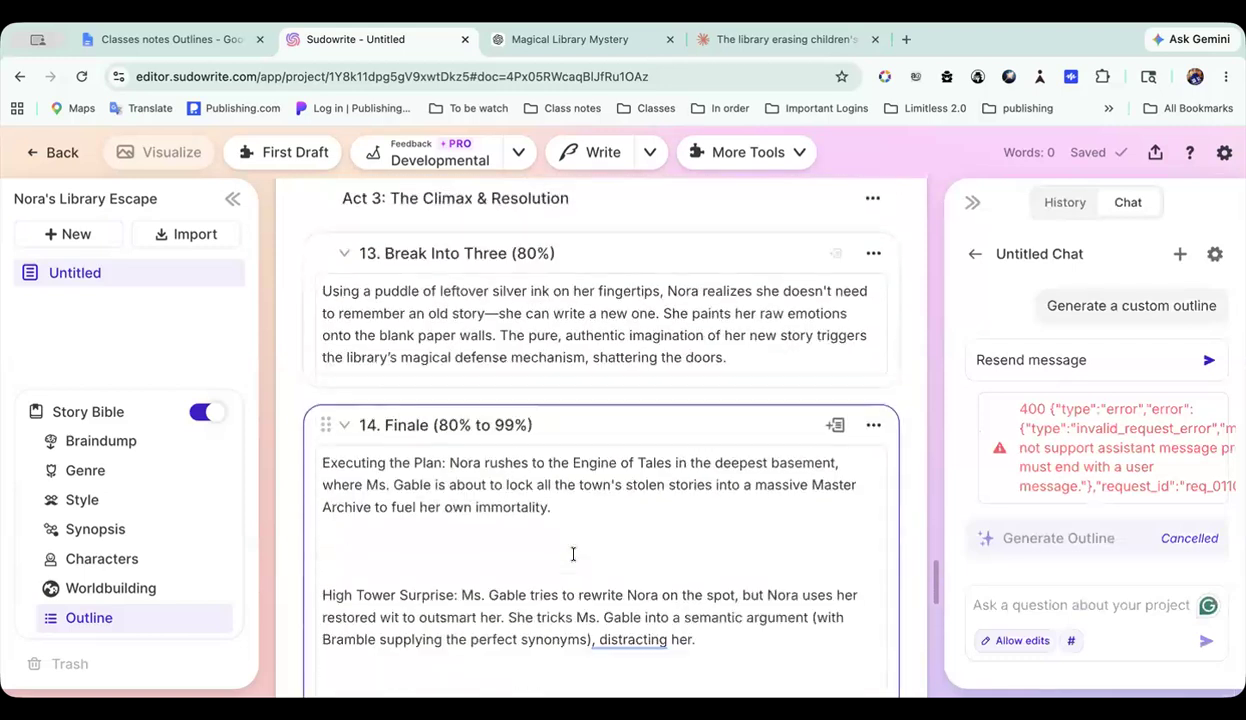
pyautogui.click(60, 160)
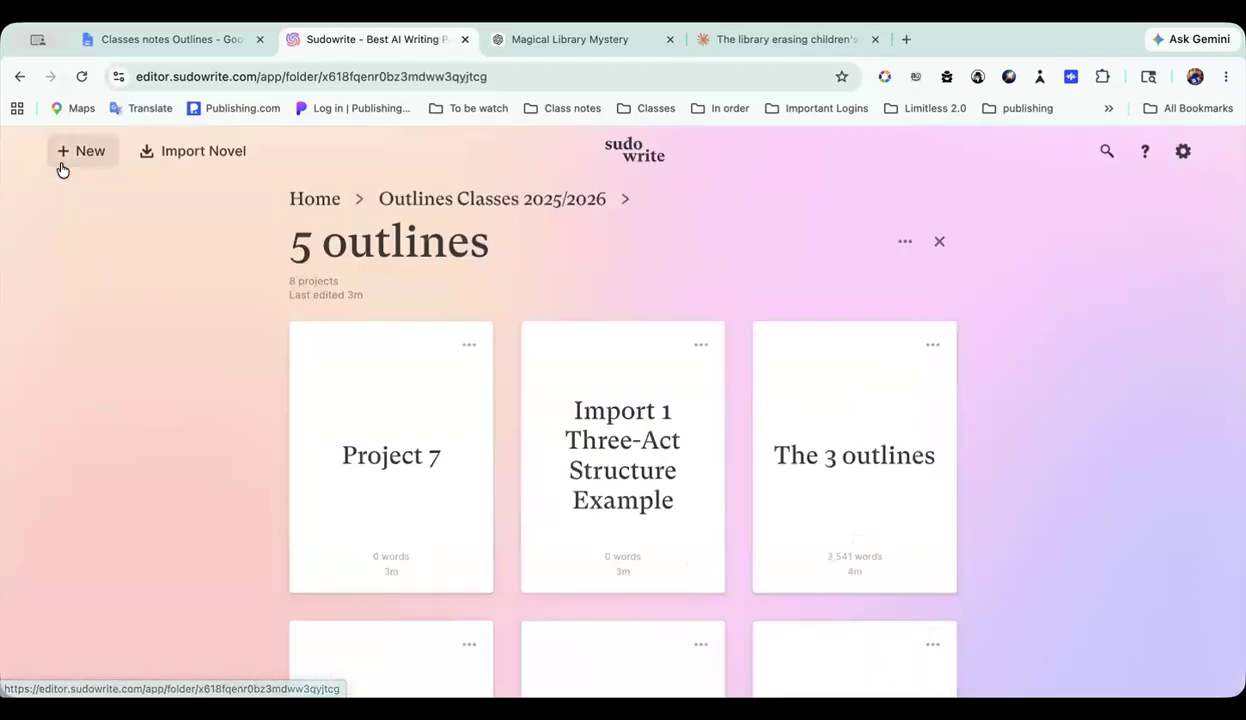
# Step: Open the Import 1 Three-Act Structure Example project and go to the outline in its Story Bible
pyautogui.click(603, 476)
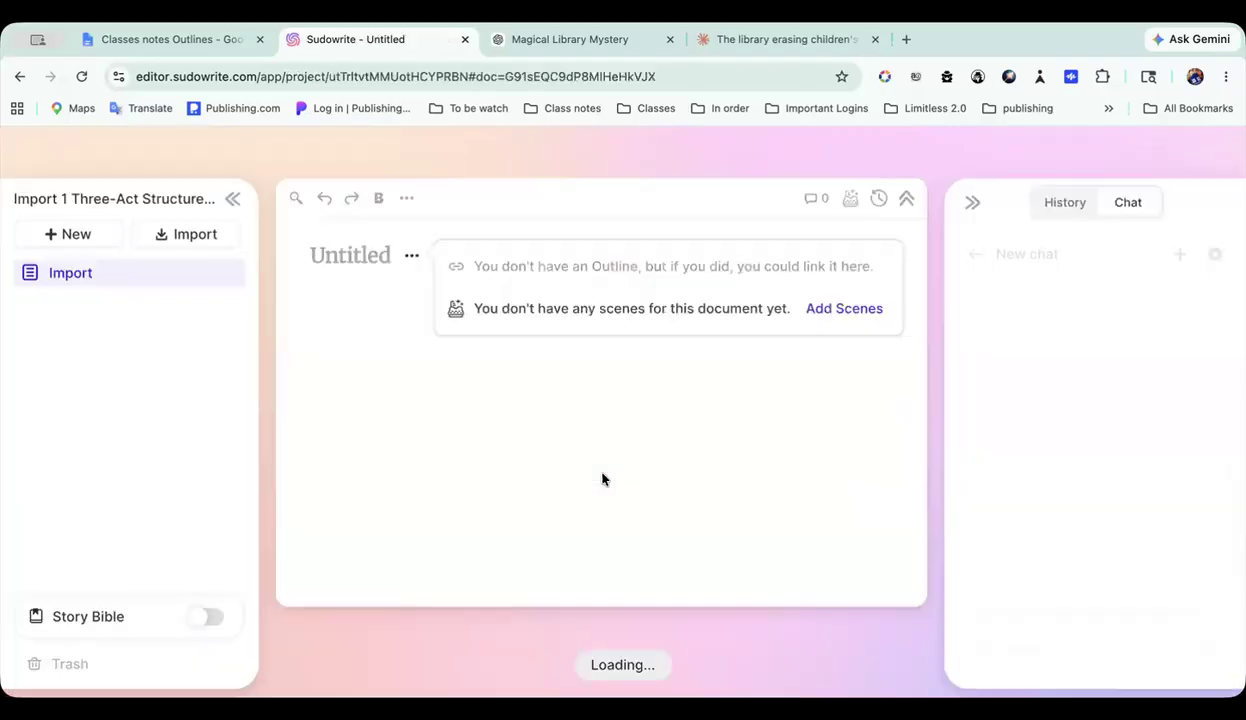
pyautogui.click(165, 625)
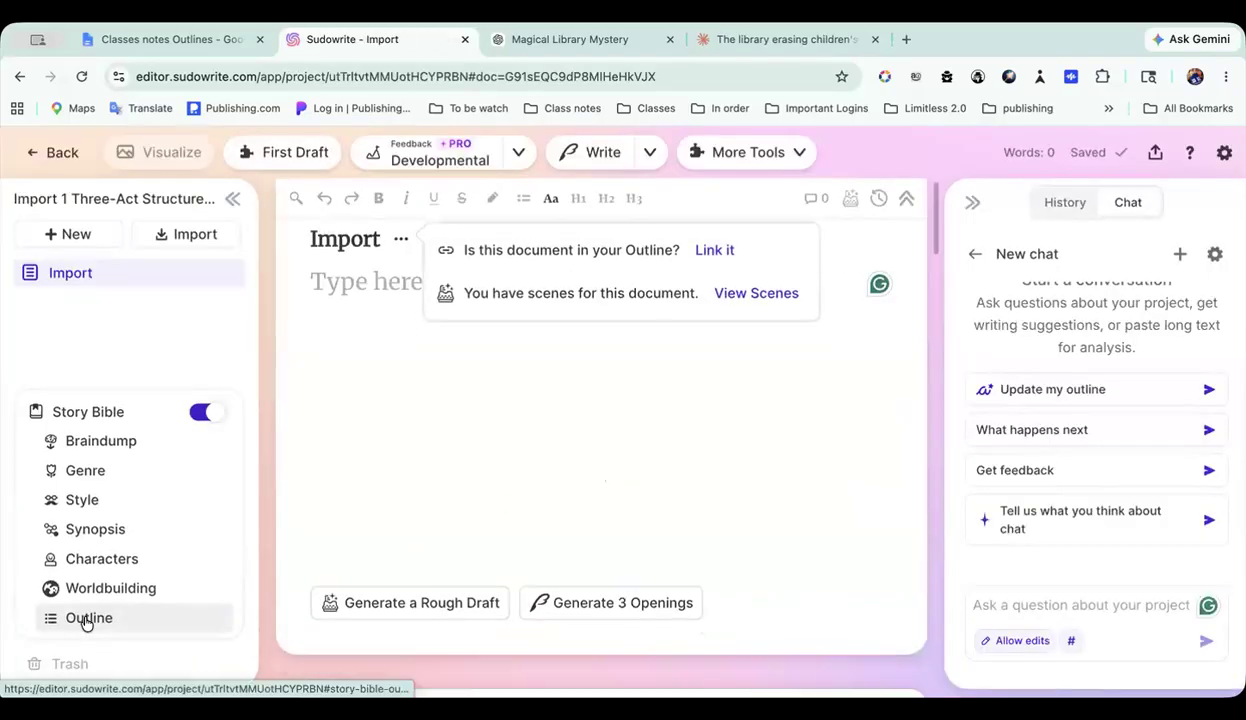
pyautogui.click(83, 617)
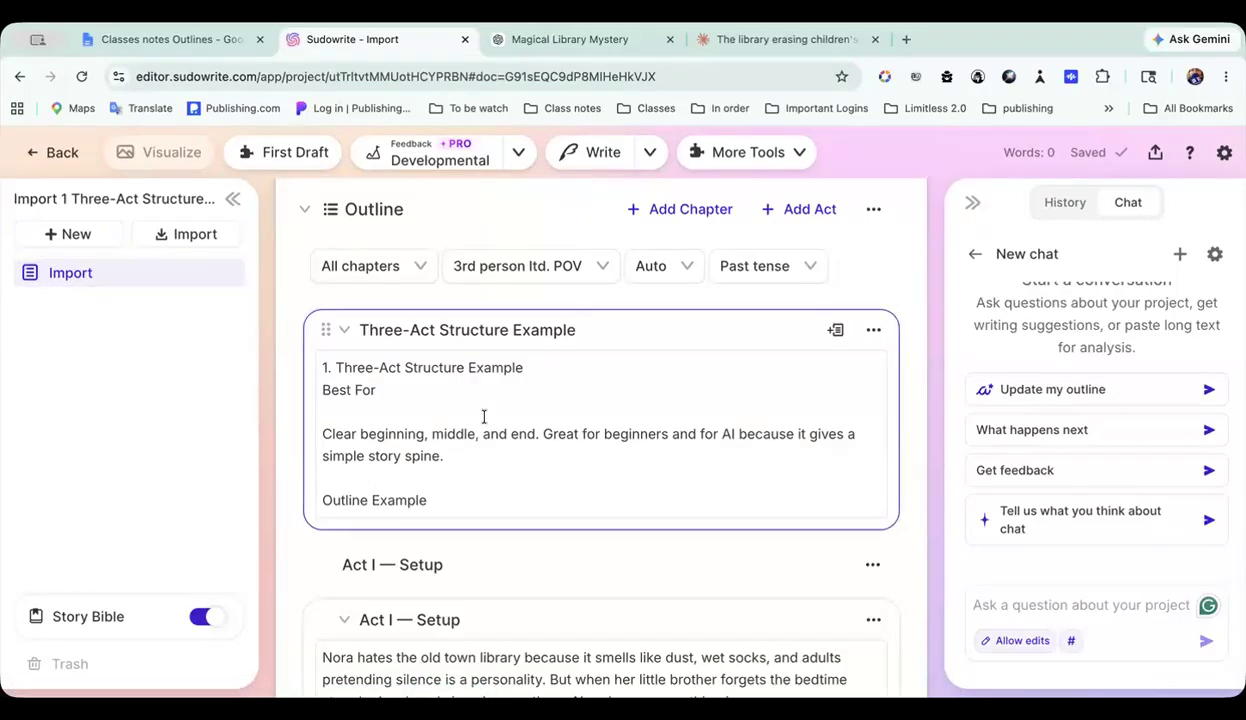
# Step: Examine the opening of the imported three-act outline and the character and worldbuilding entries above it
pyautogui.scroll(-2, 486, 420)
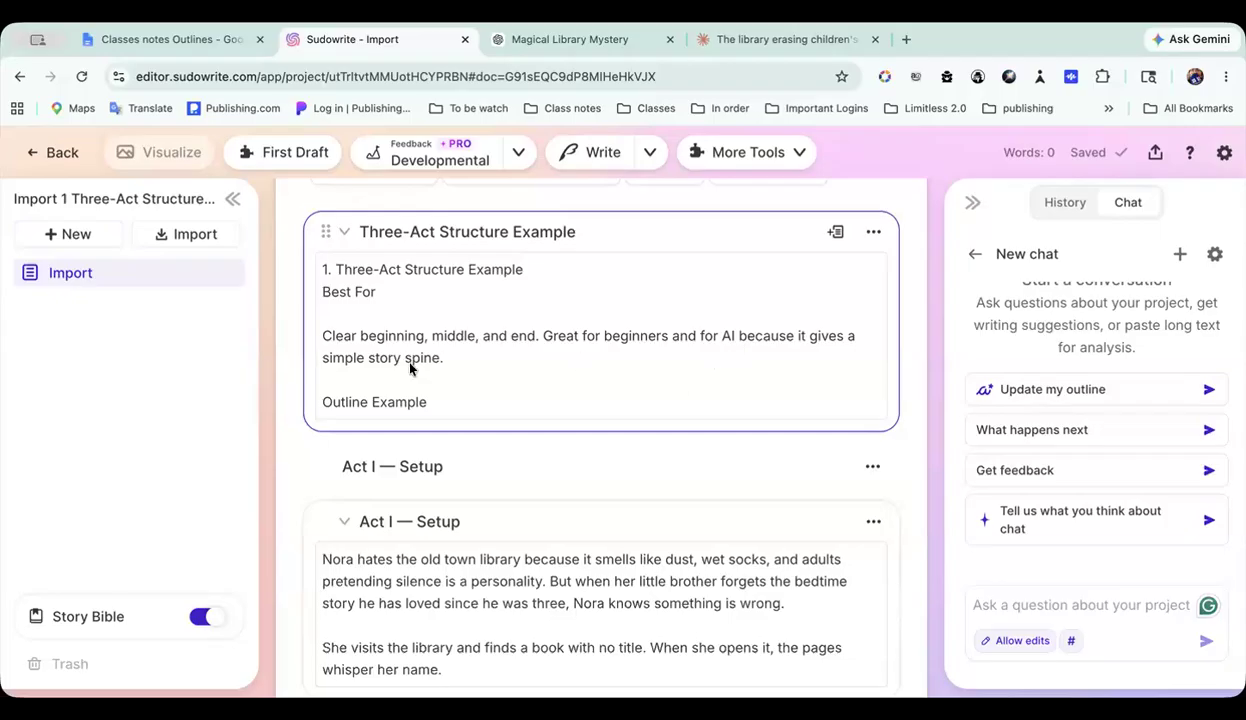
pyautogui.scroll(-2, 409, 368)
pyautogui.scroll(5, 409, 366)
pyautogui.scroll(-9, 409, 366)
pyautogui.scroll(-4, 409, 368)
pyautogui.scroll(12, 410, 368)
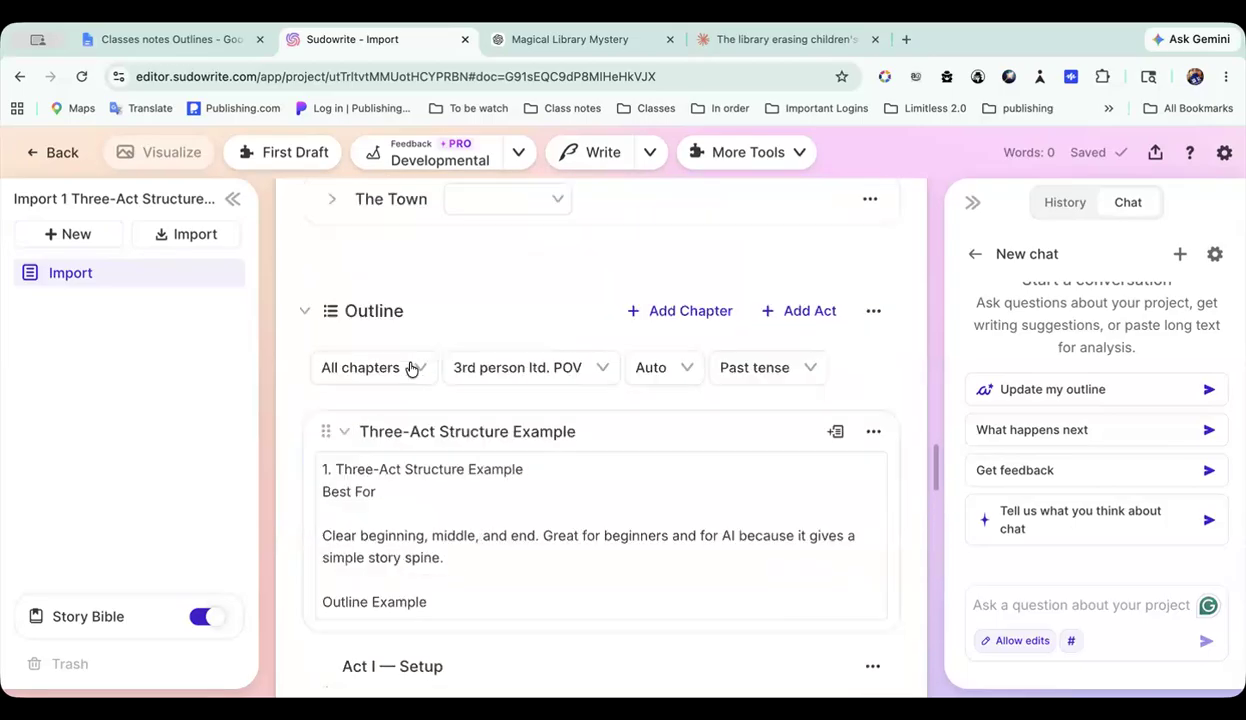
pyautogui.scroll(6, 410, 368)
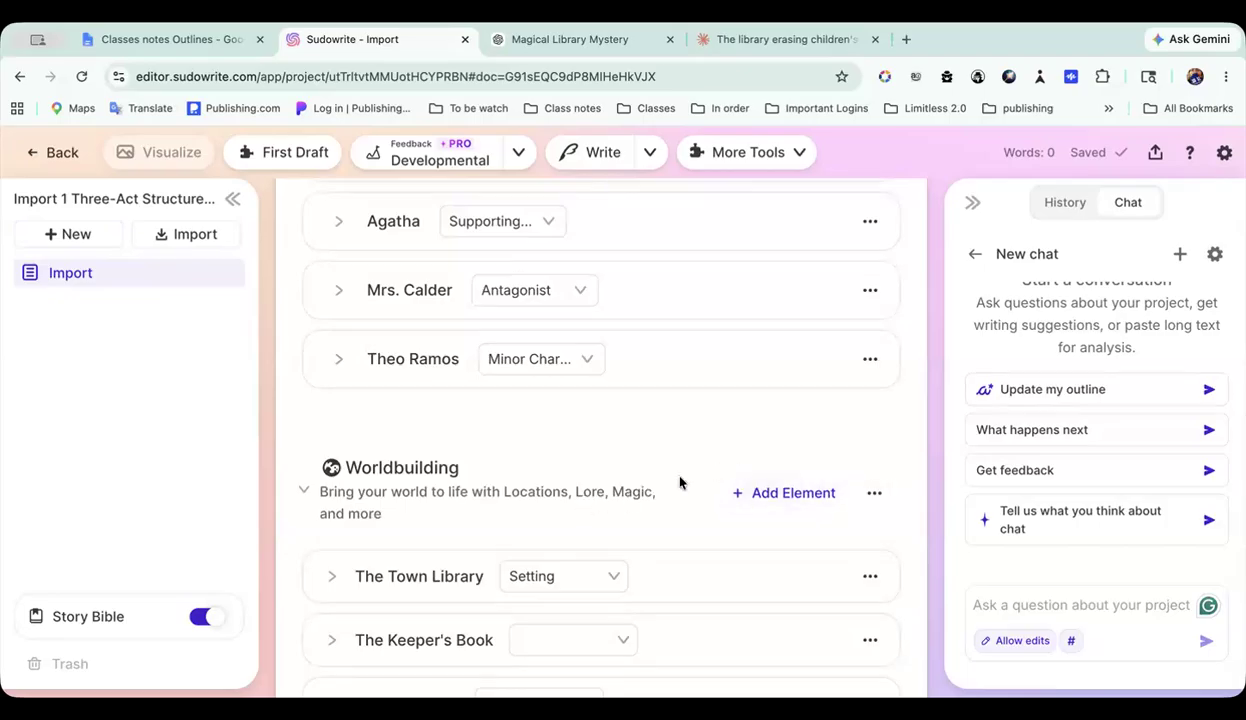
pyautogui.scroll(-6, 523, 476)
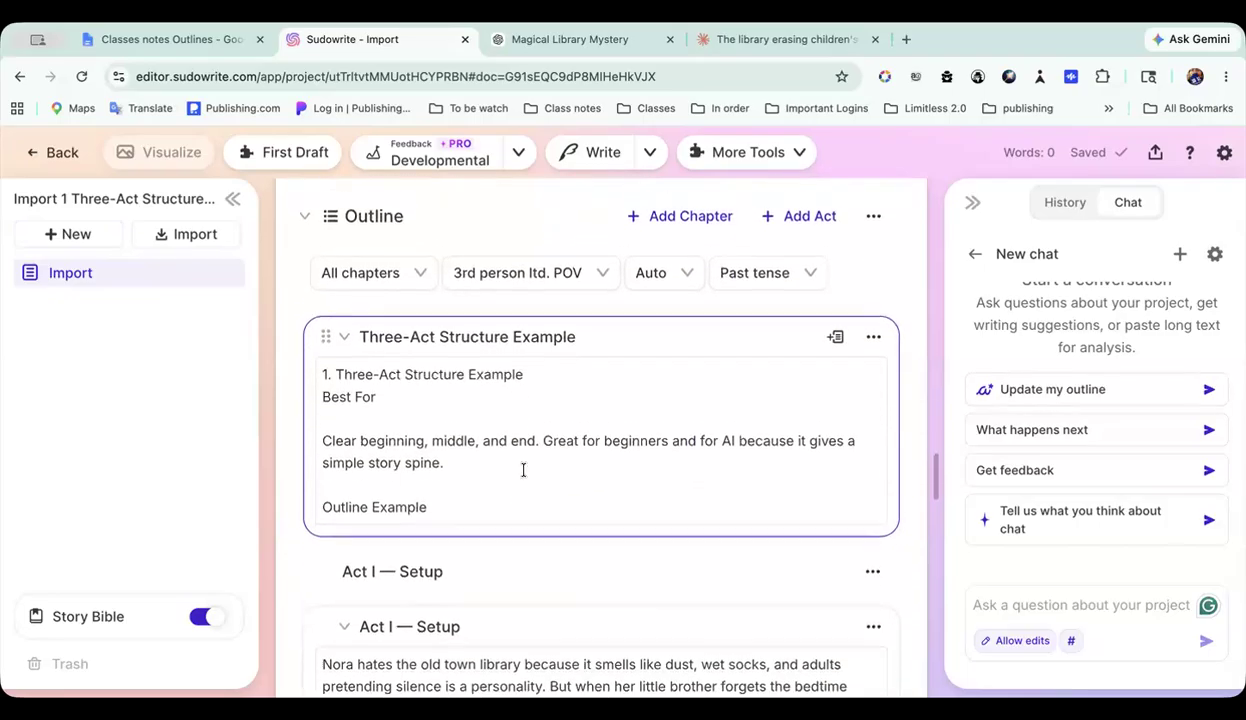
# Step: Browse the saved versions in the Outline History, read through the second-newest version, and close the history without restoring
pyautogui.scroll(1, 523, 470)
pyautogui.click(873, 284)
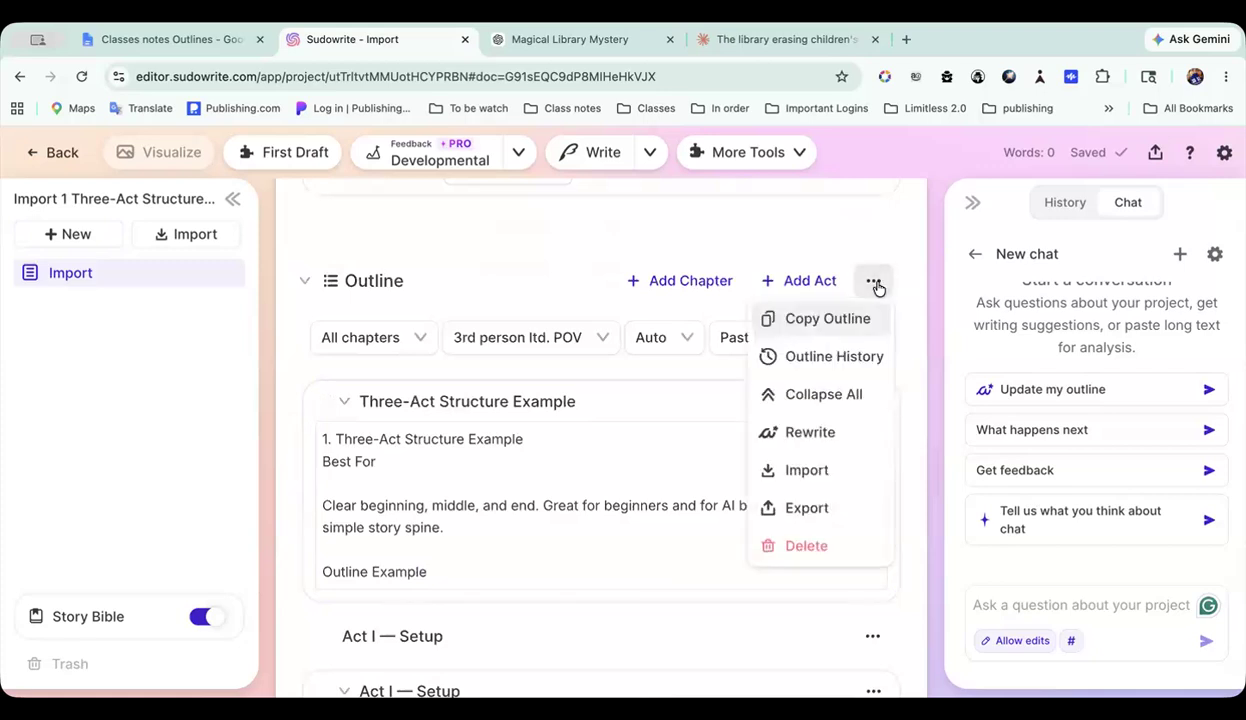
pyautogui.click(823, 358)
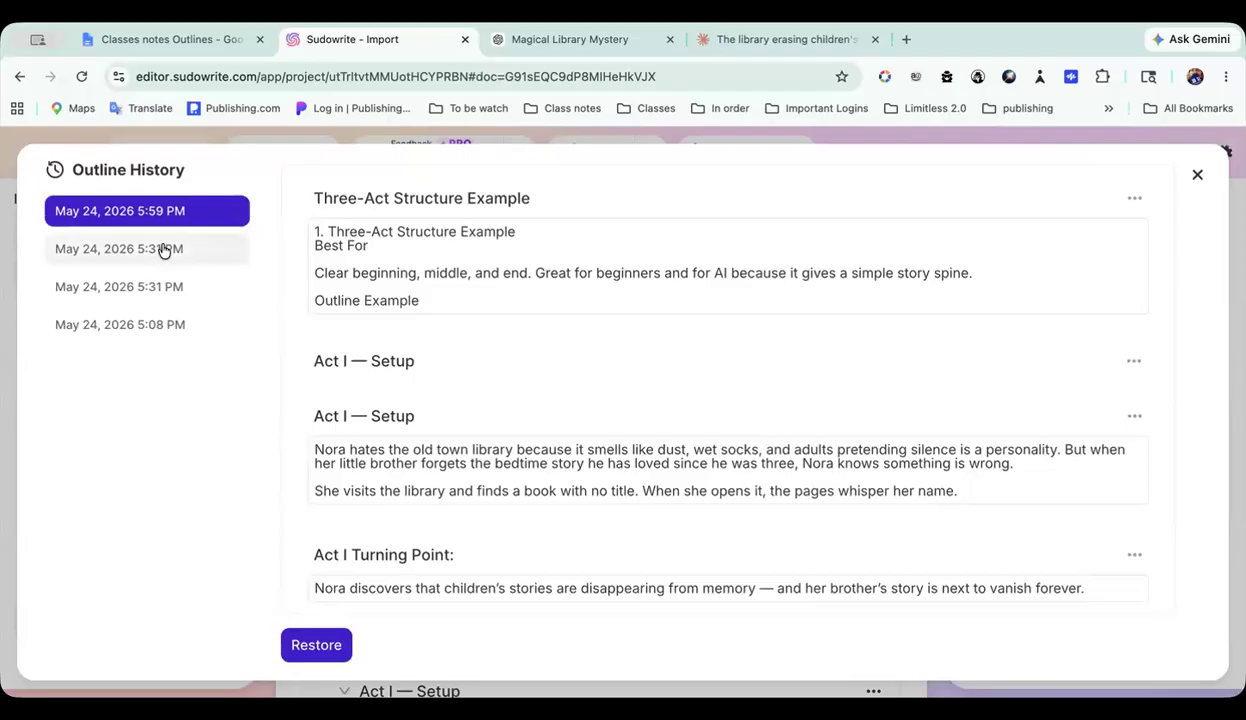
pyautogui.click(161, 250)
pyautogui.click(147, 287)
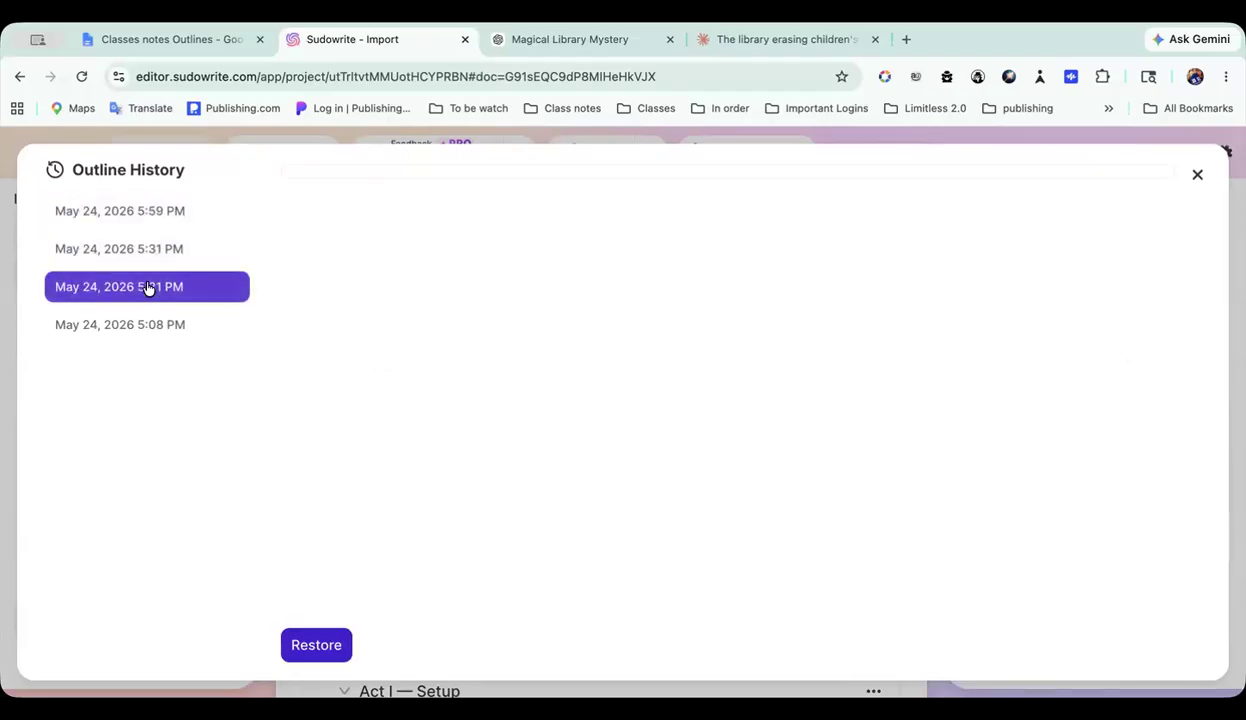
pyautogui.click(139, 324)
pyautogui.click(146, 284)
pyautogui.click(152, 250)
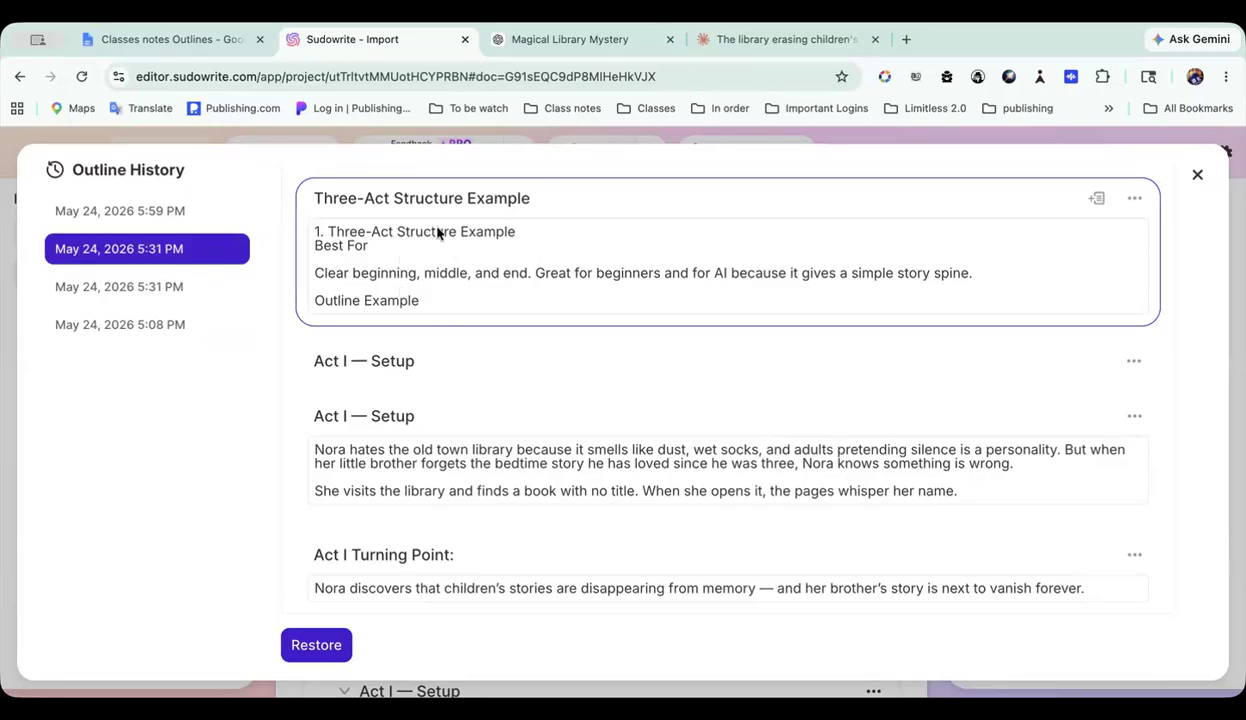
pyautogui.scroll(-1, 481, 324)
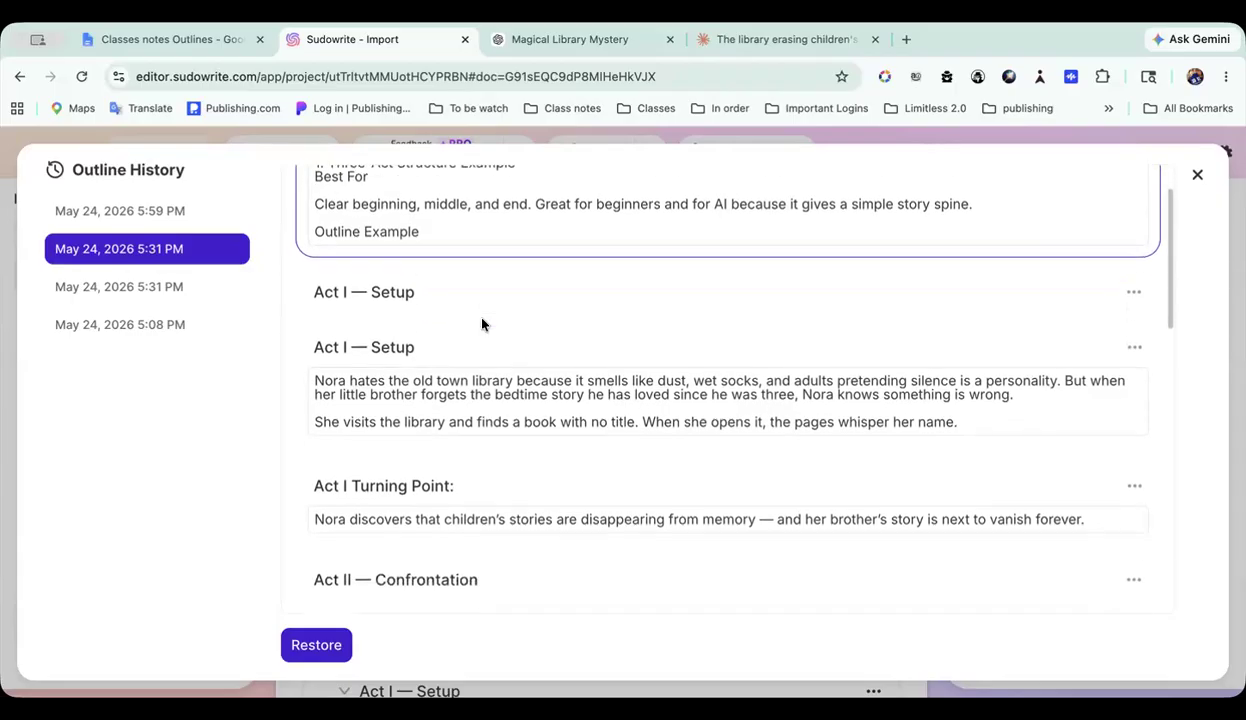
pyautogui.scroll(-1, 481, 324)
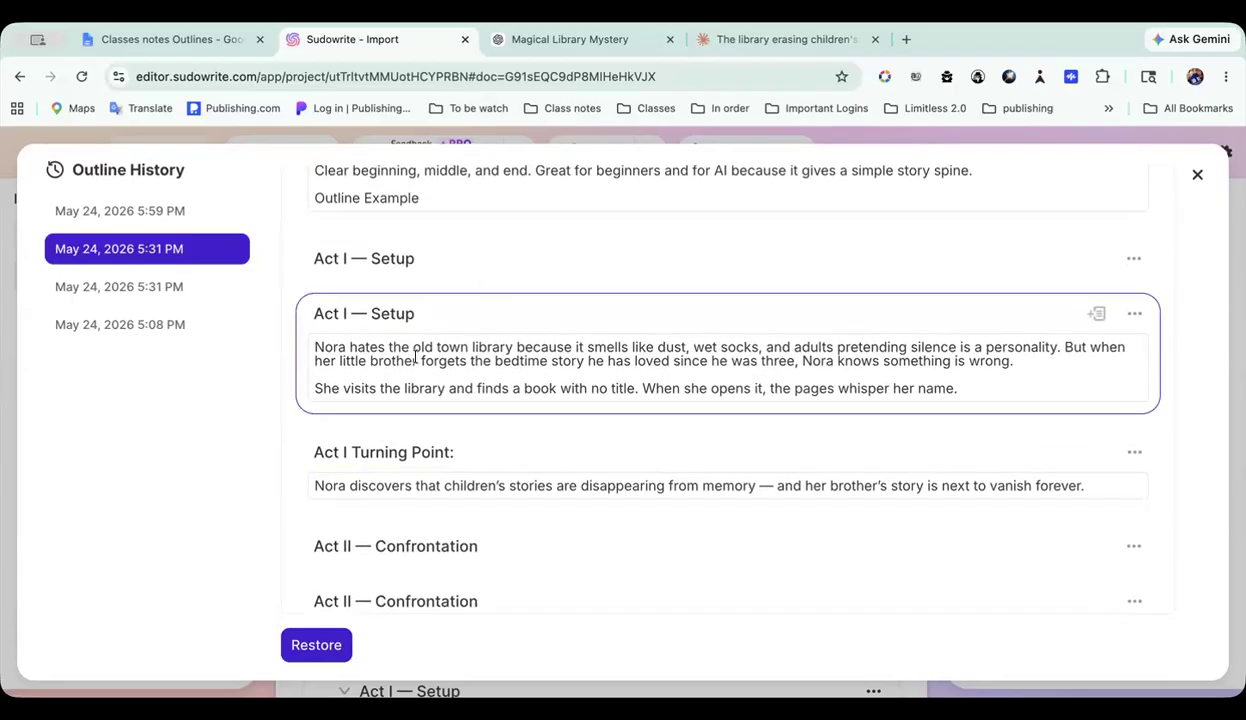
pyautogui.click(1197, 176)
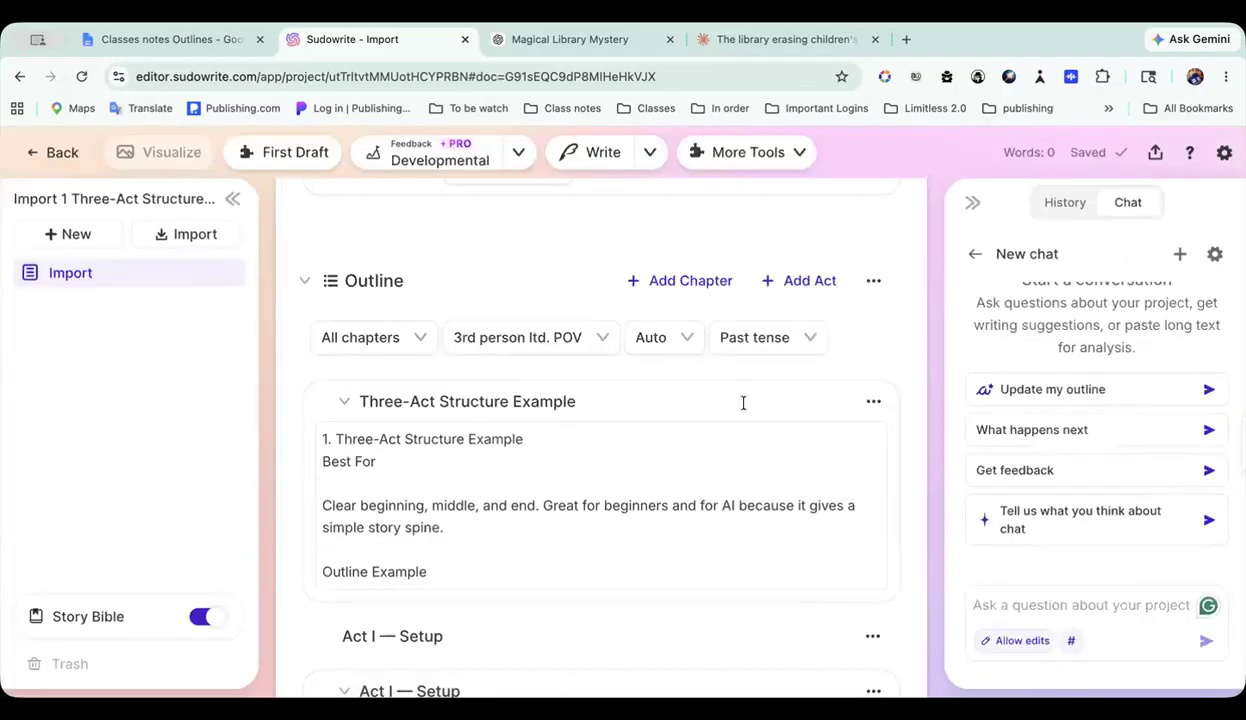
# Step: Delete the introductory Three-Act Structure Example chapter from the imported outline
pyautogui.scroll(-2, 649, 468)
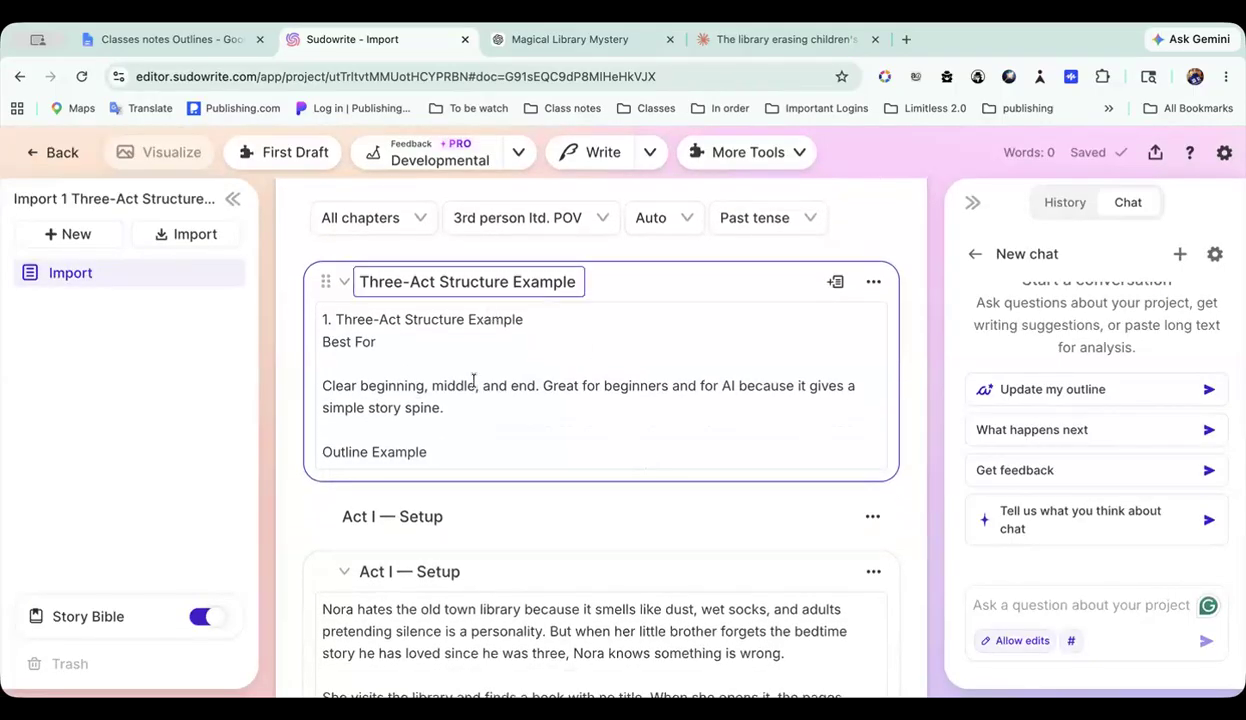
pyautogui.click(872, 289)
pyautogui.click(818, 392)
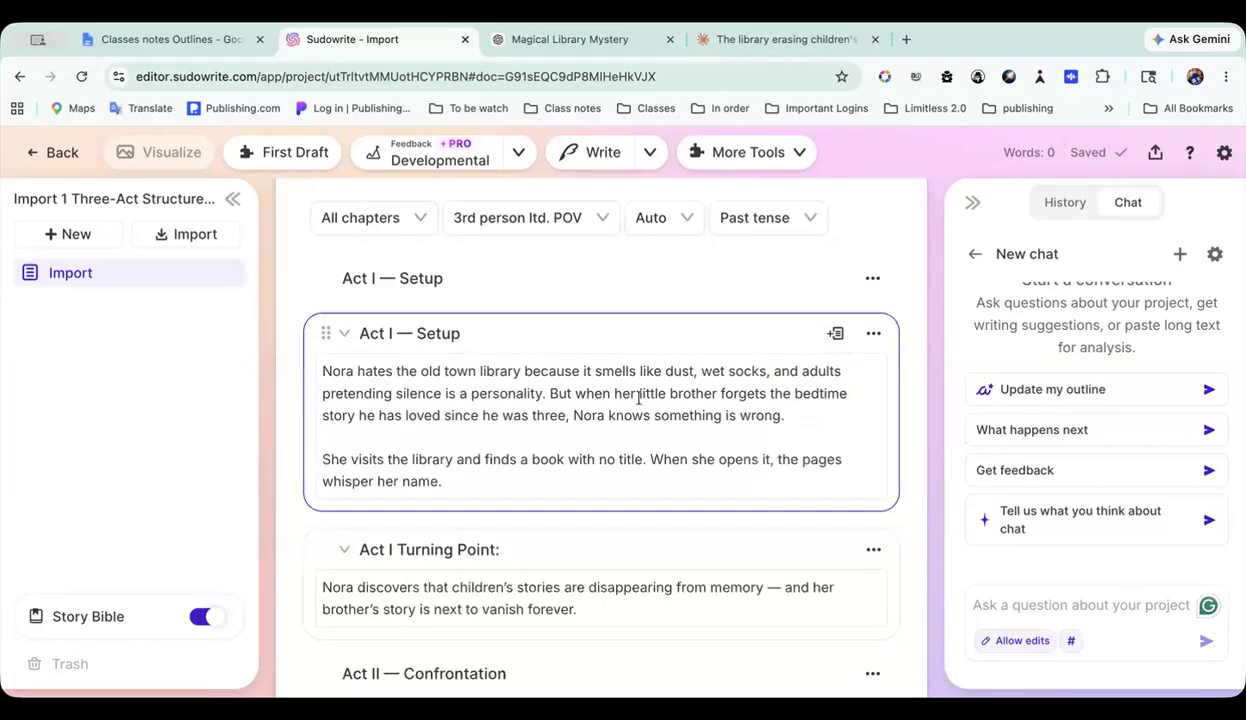
# Step: Review the remaining outline from Act I — Setup to the Ending and go back to its beginning
pyautogui.scroll(-1, 638, 395)
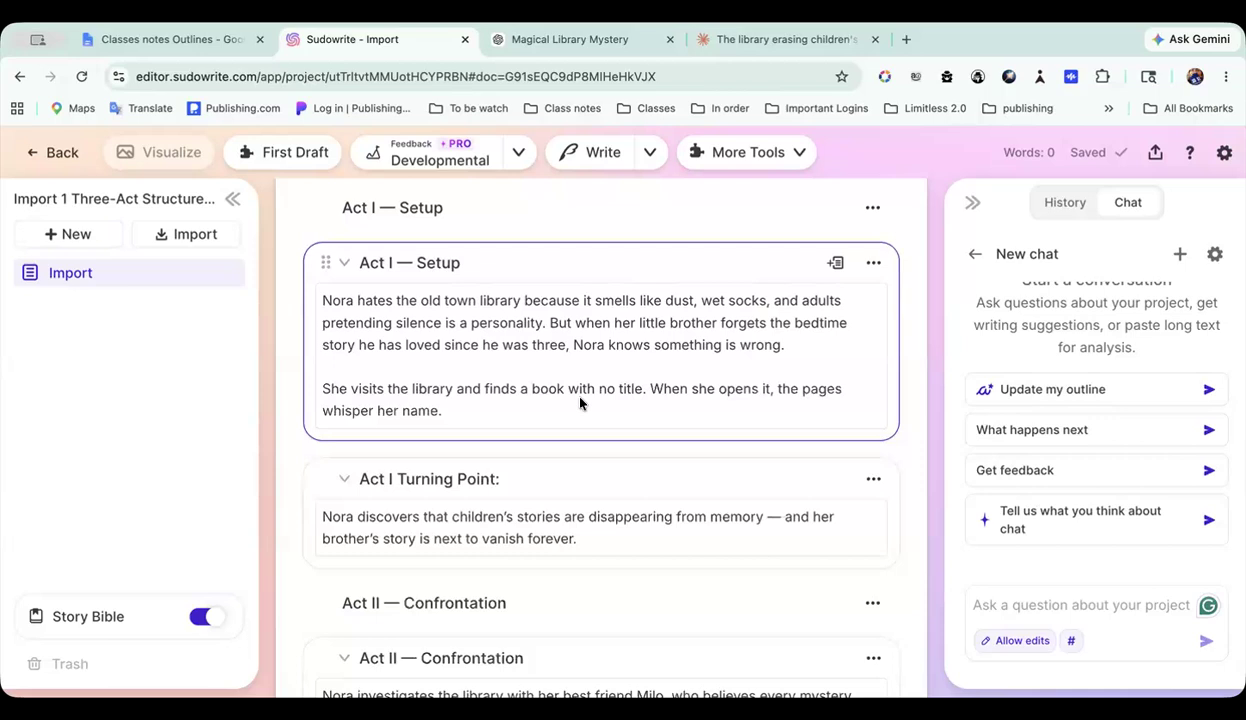
pyautogui.scroll(-3, 580, 403)
pyautogui.scroll(-1, 578, 398)
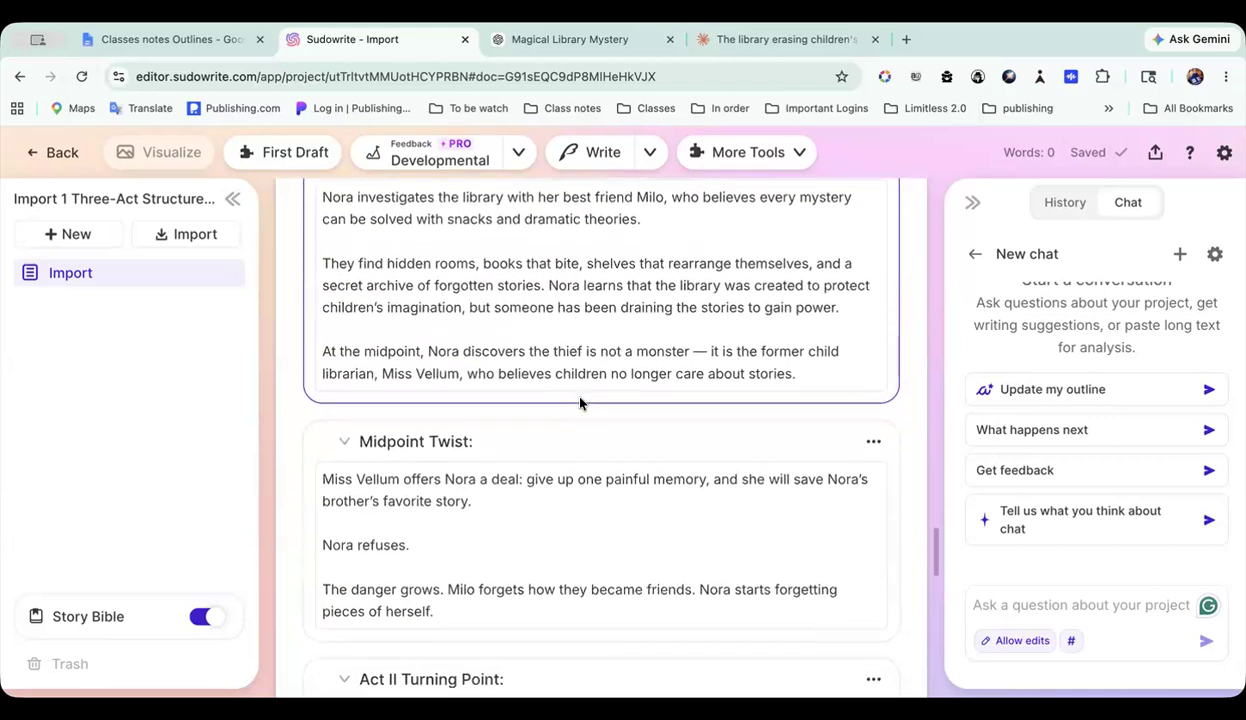
pyautogui.scroll(10, 540, 390)
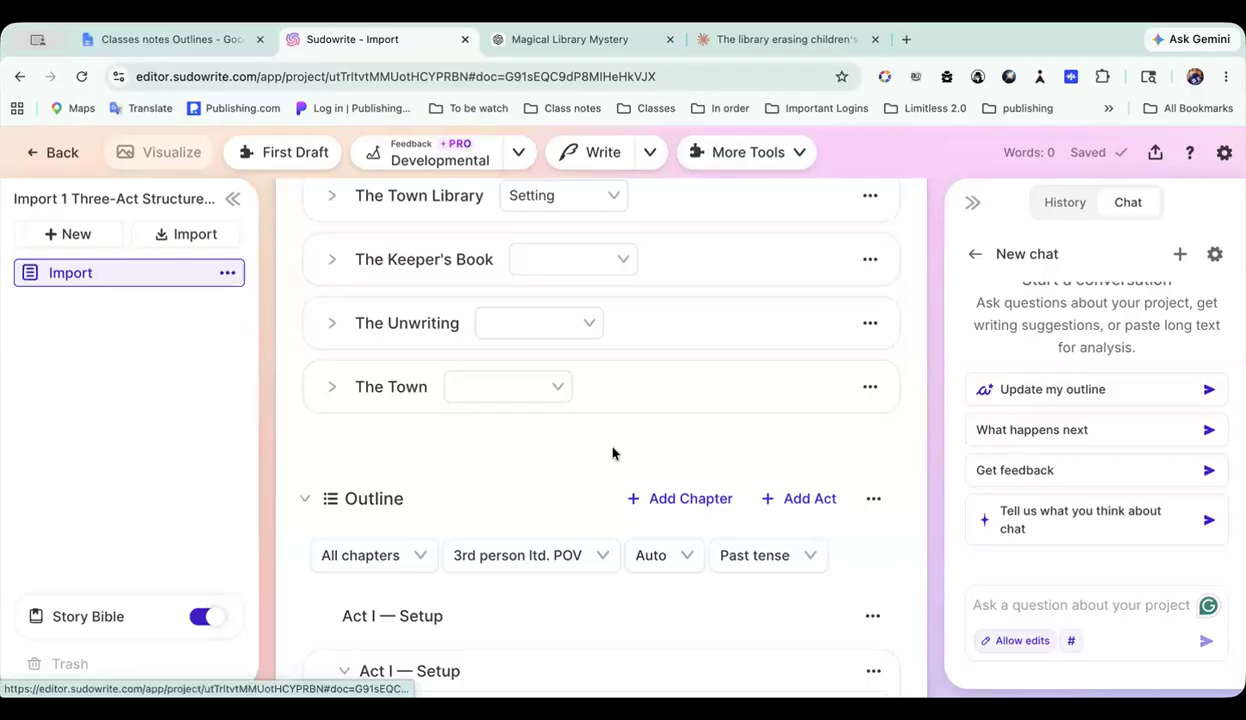
pyautogui.scroll(-10, 613, 453)
pyautogui.scroll(-10, 611, 449)
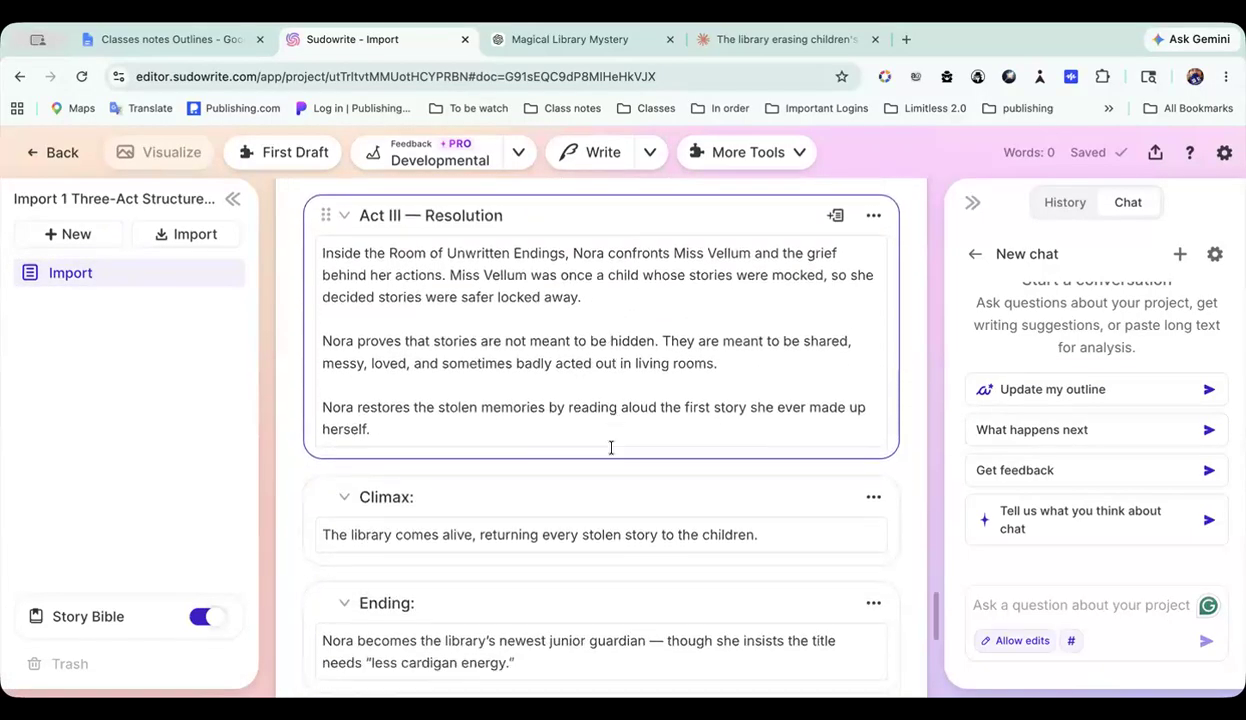
pyautogui.scroll(-3, 611, 449)
pyautogui.scroll(5, 611, 449)
pyautogui.scroll(10, 611, 449)
pyautogui.scroll(5, 613, 453)
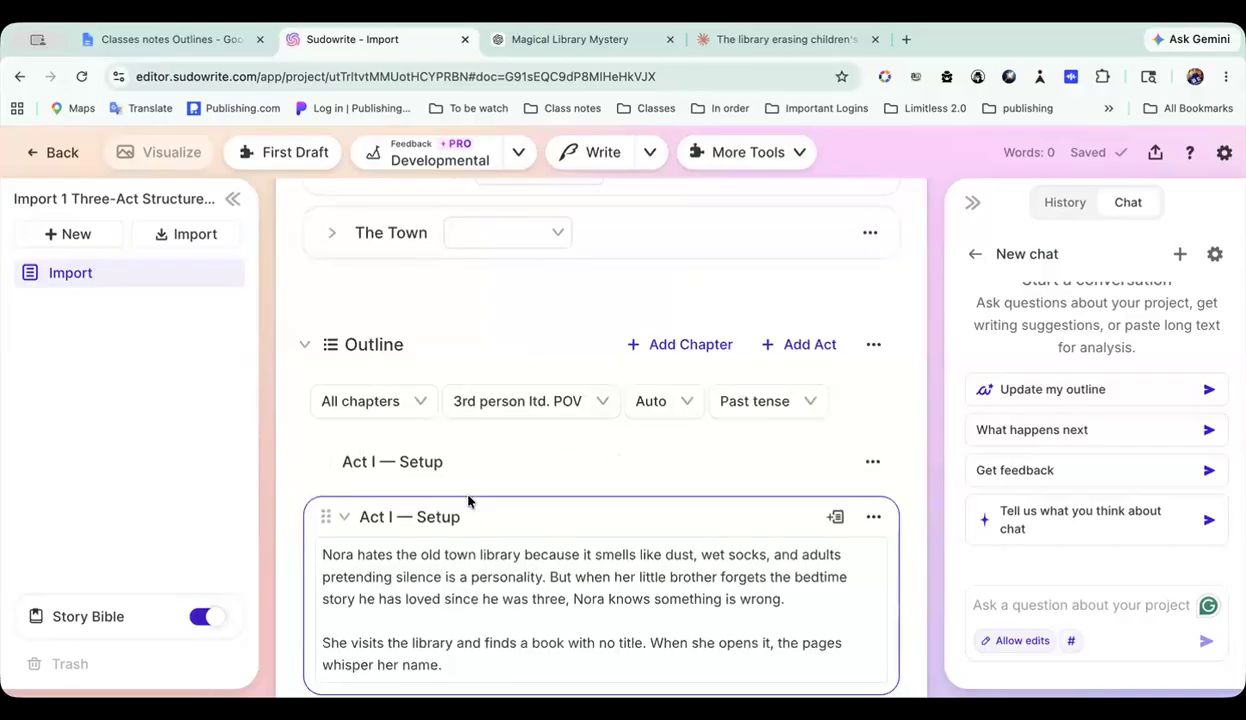
pyautogui.scroll(-2, 468, 495)
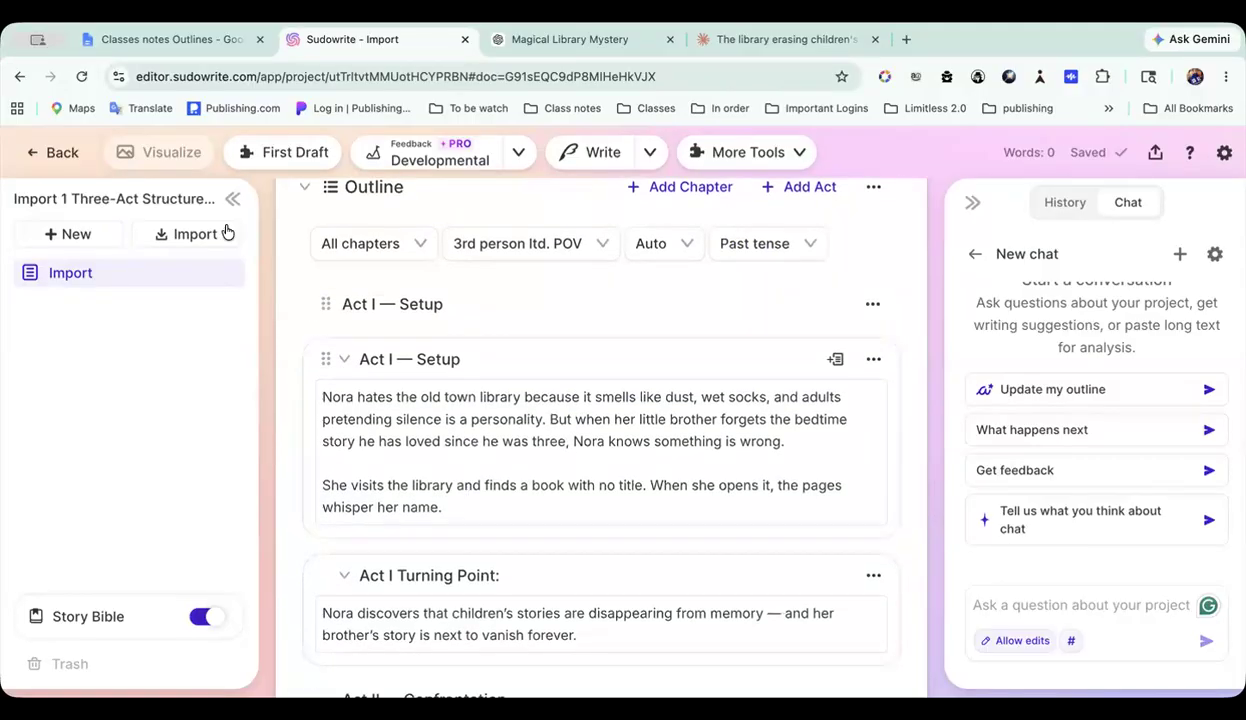
# Step: Return to the 5 outlines folder and open the Allow edits 1 - Three-Act Structure project
pyautogui.click(66, 155)
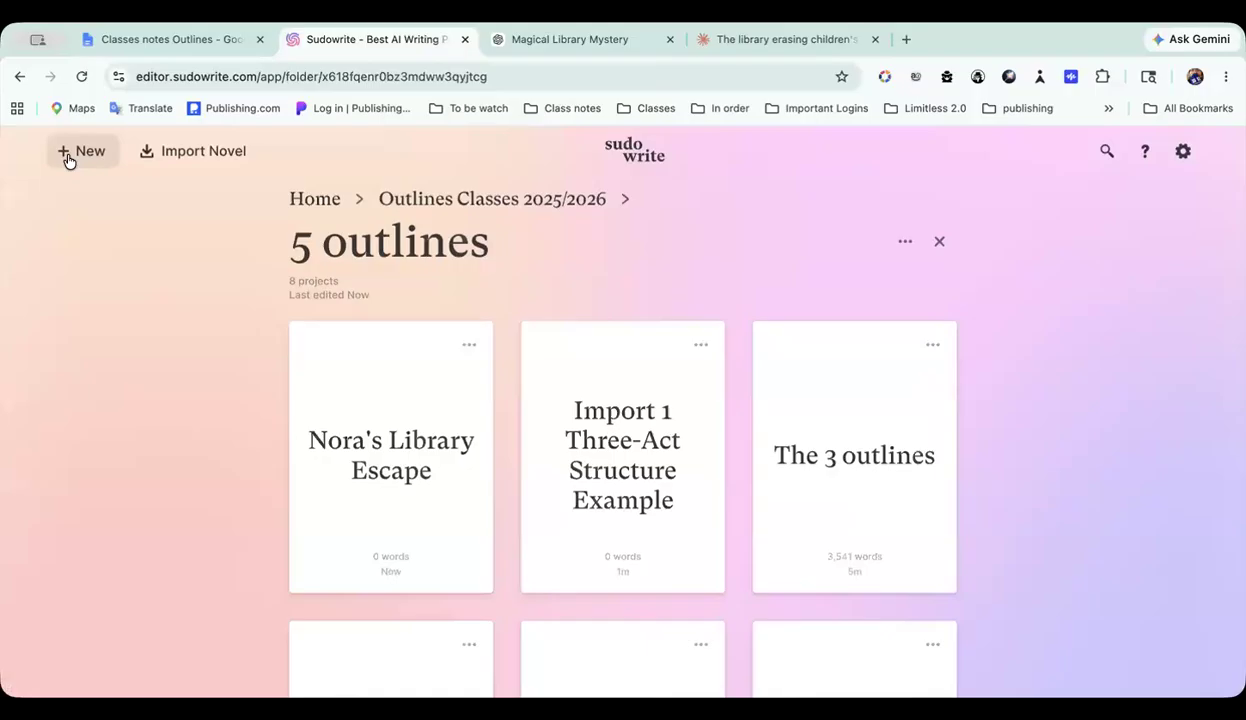
pyautogui.scroll(-1, 677, 432)
pyautogui.scroll(-5, 677, 432)
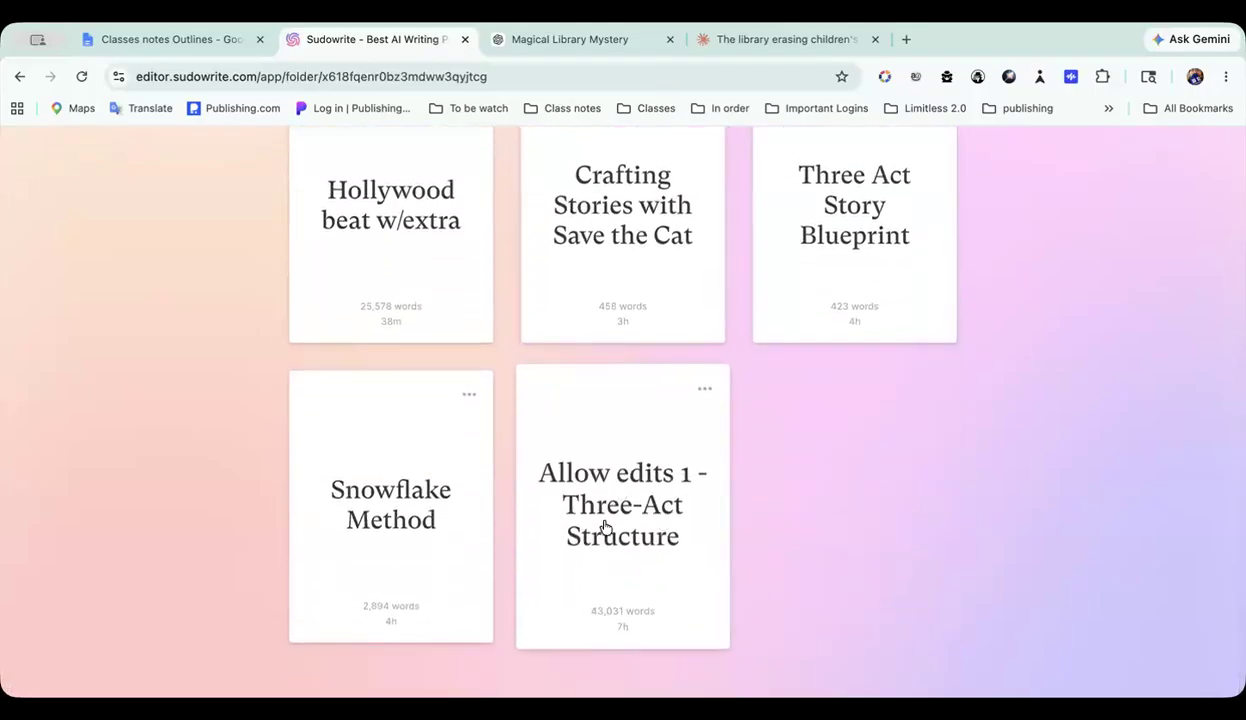
pyautogui.scroll(3, 605, 527)
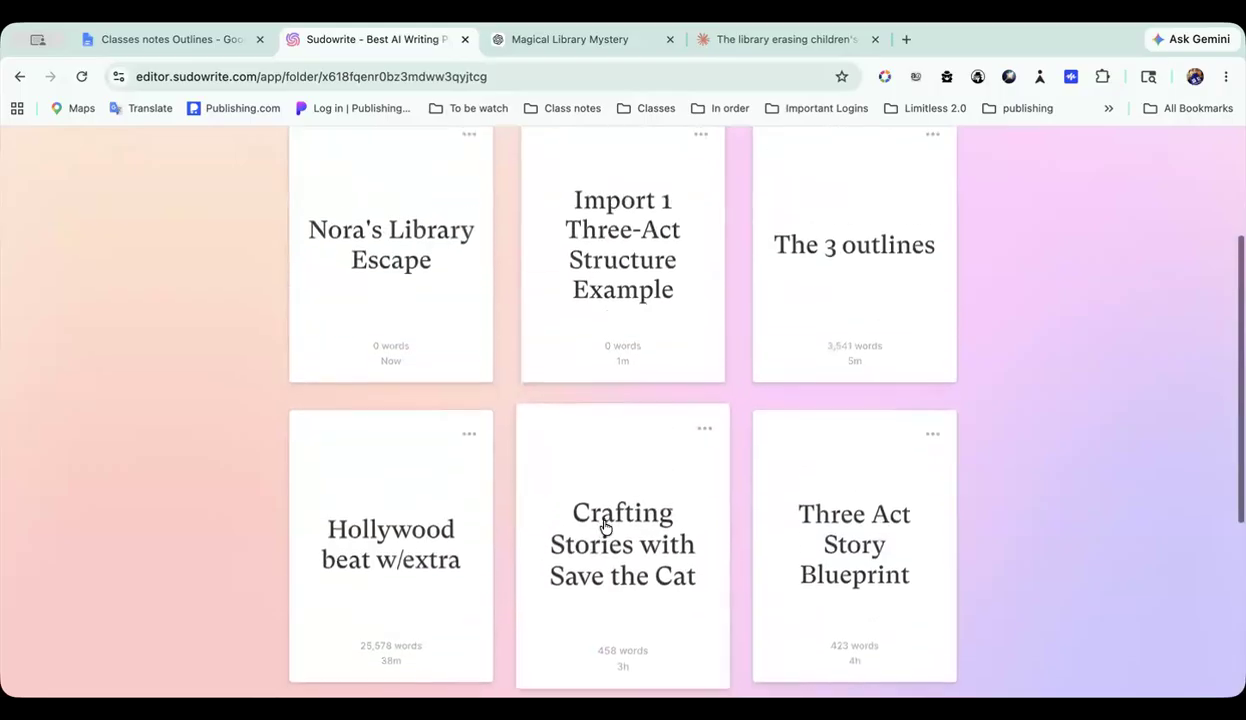
pyautogui.scroll(-3, 605, 527)
pyautogui.scroll(-1, 605, 527)
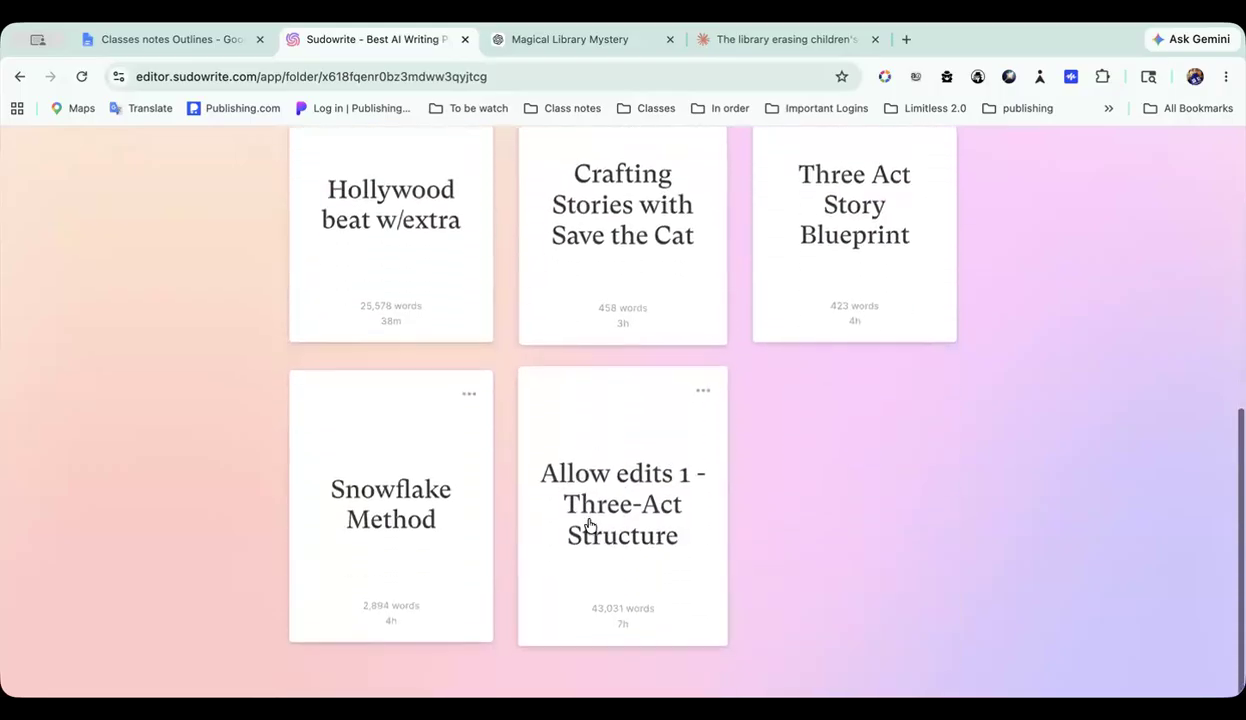
pyautogui.click(646, 519)
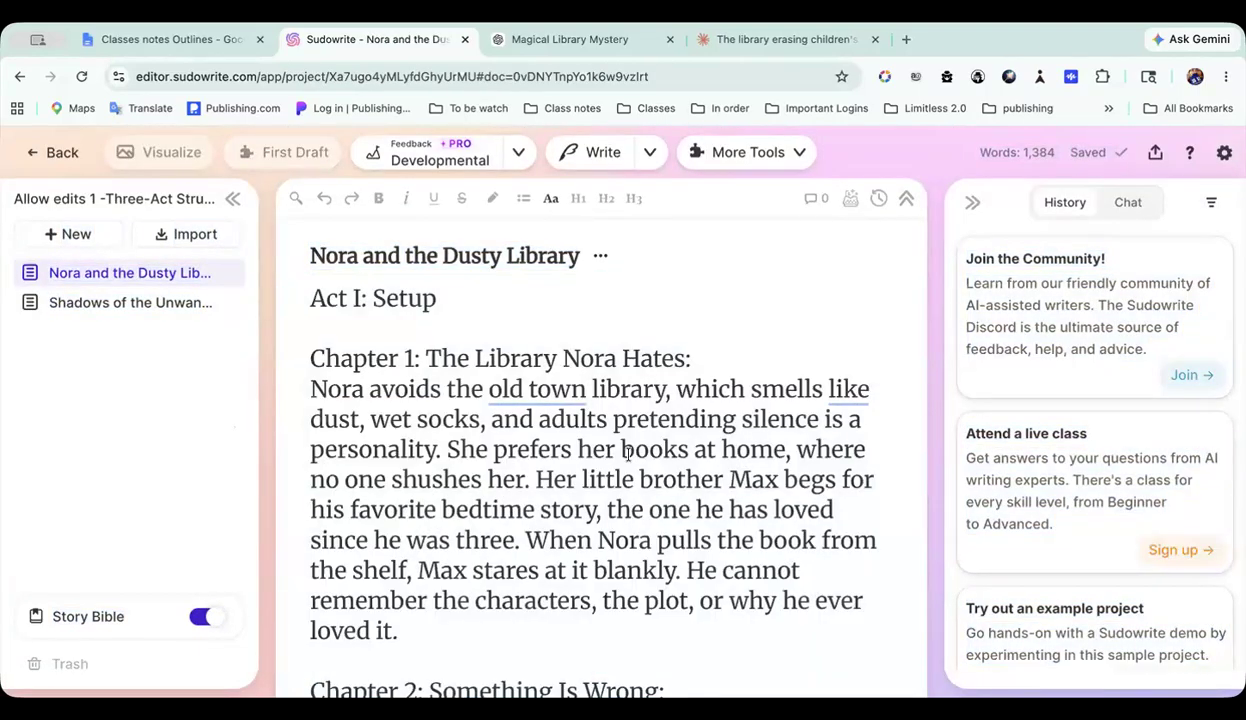
# Step: Compare the chapter outline in Nora and the Dusty Library with the full draft in Shadows of the Unwanted, including their word counts
pyautogui.scroll(-6, 627, 452)
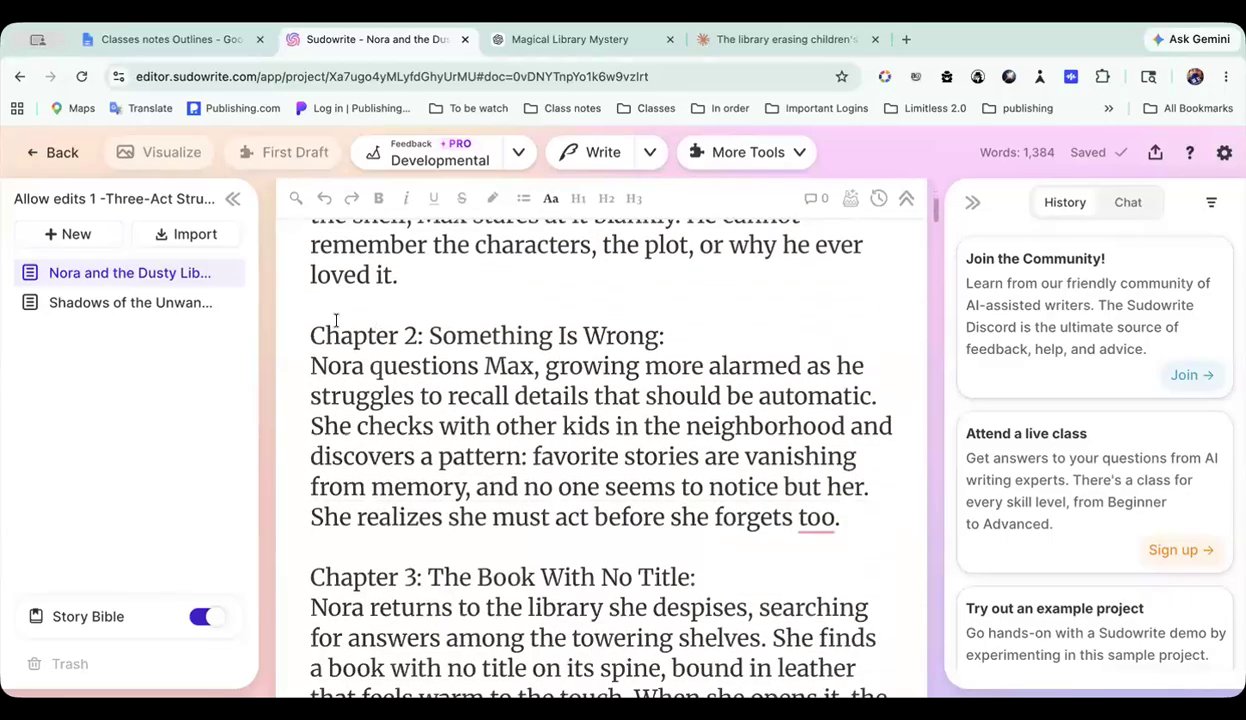
pyautogui.click(176, 304)
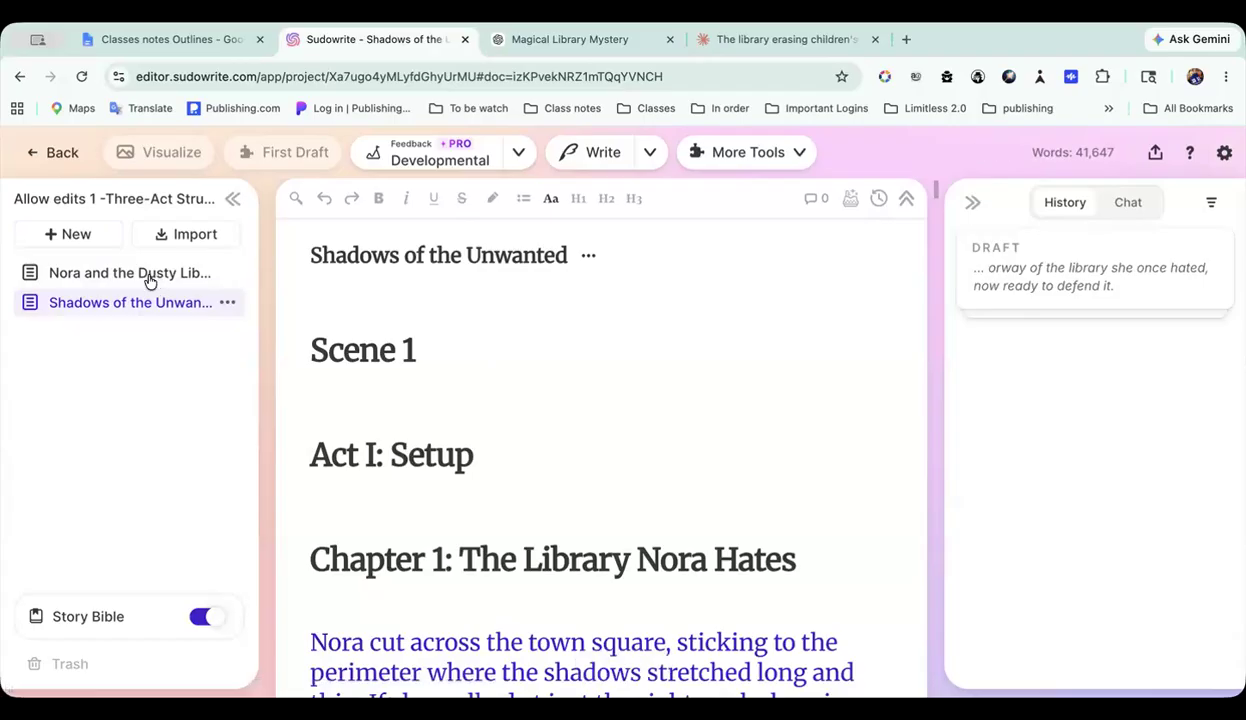
pyautogui.click(150, 277)
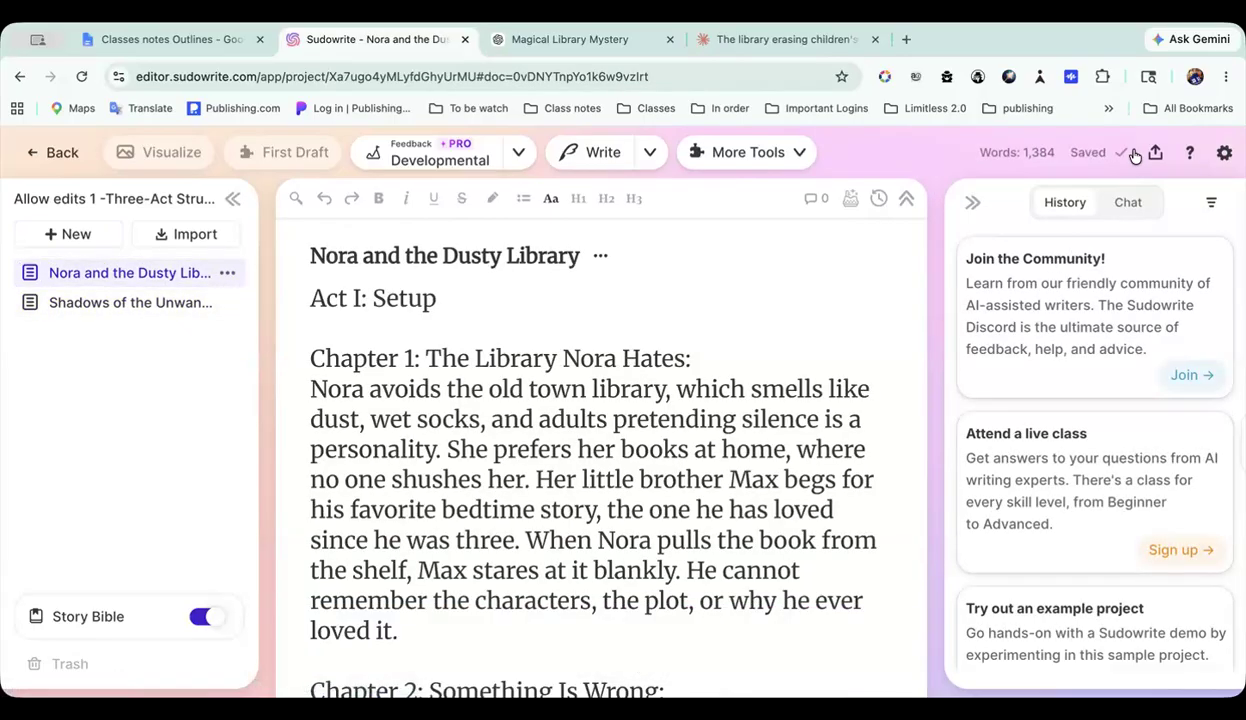
pyautogui.click(129, 303)
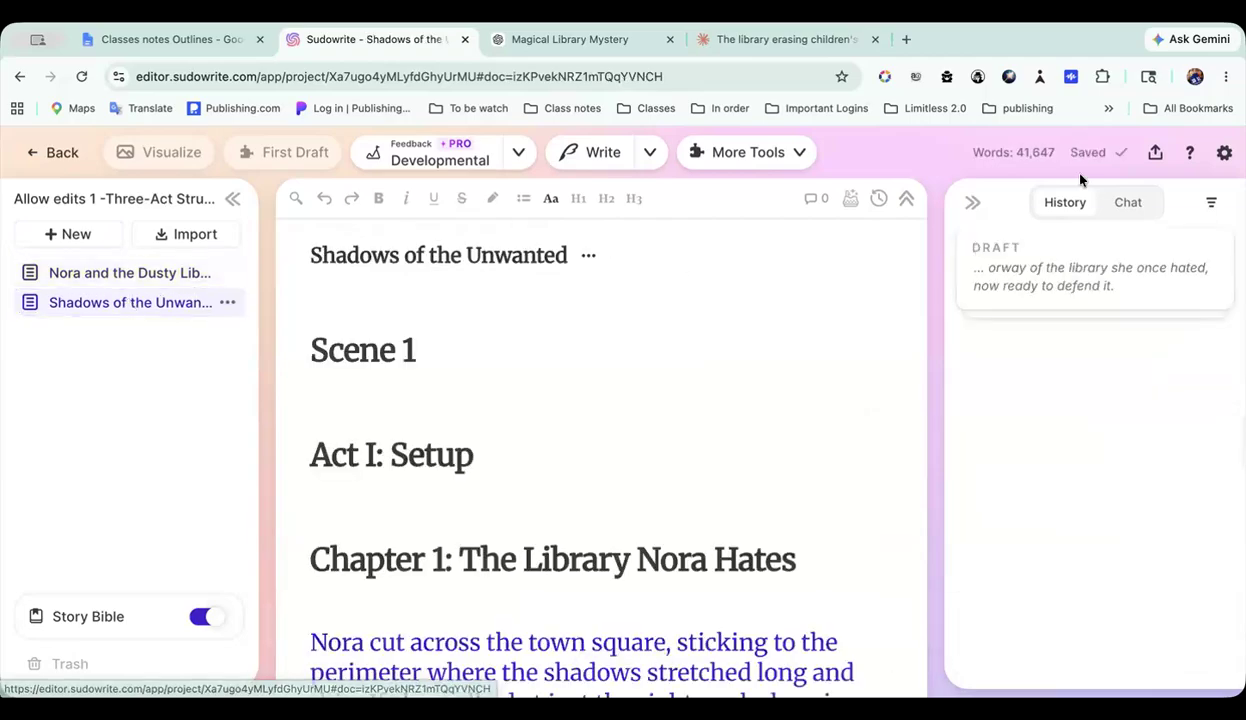
pyautogui.scroll(-10, 617, 400)
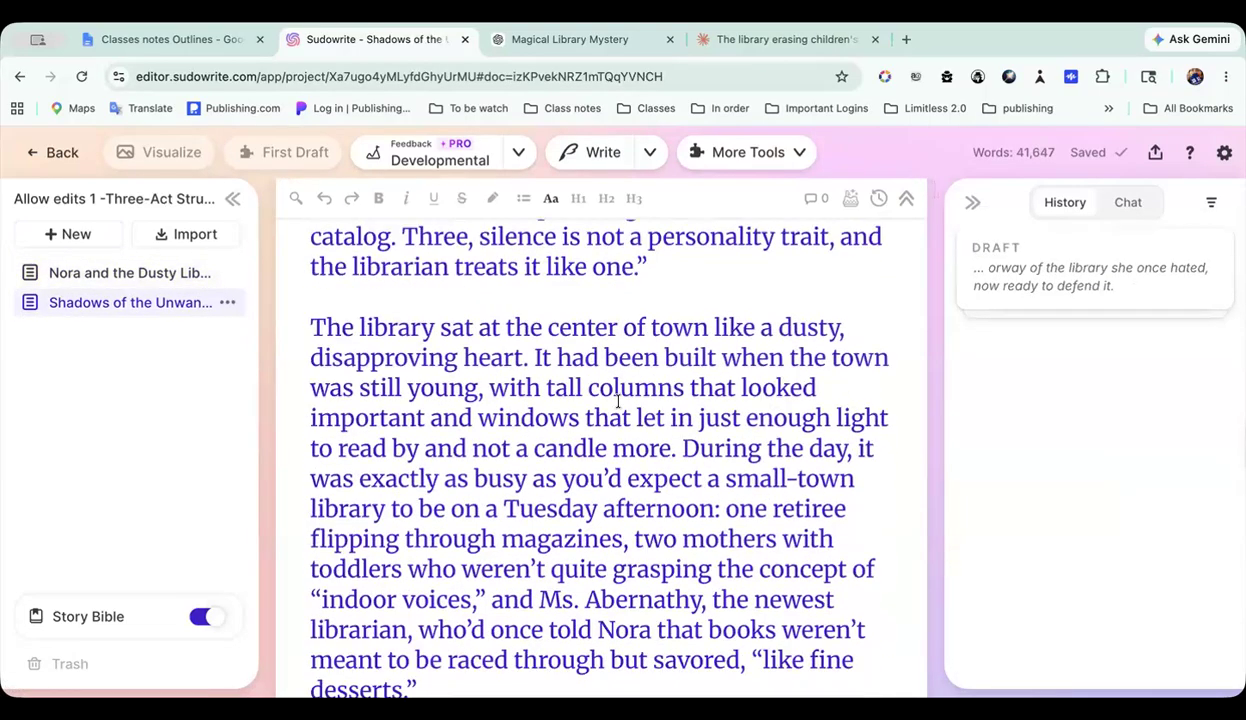
pyautogui.scroll(10, 617, 400)
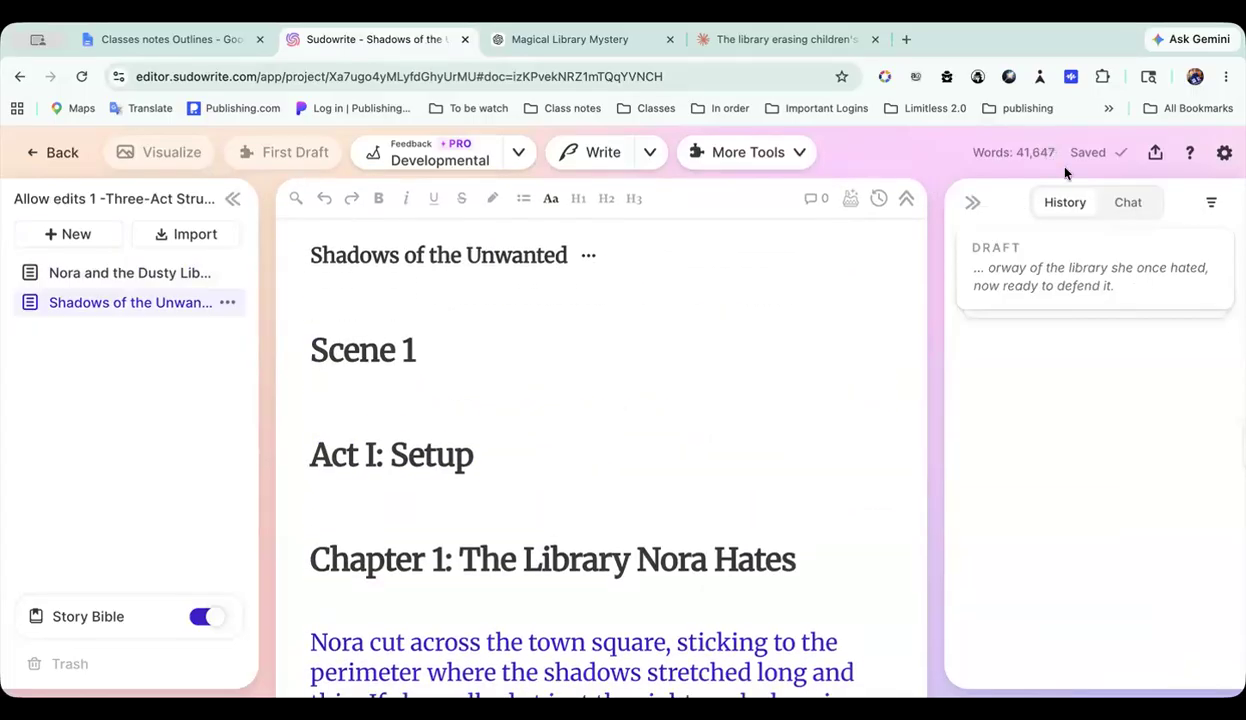
# Step: Open the outline in the Story Bible of the Allow edits 1 project
pyautogui.click(128, 614)
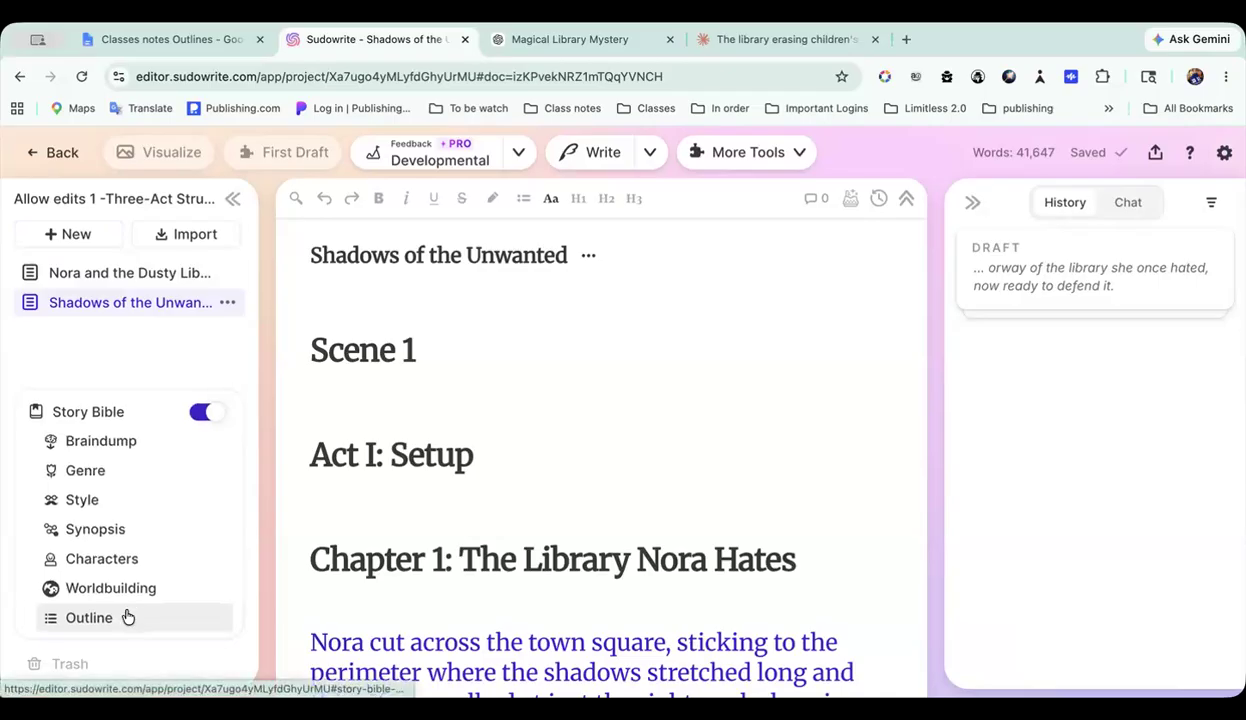
pyautogui.click(126, 617)
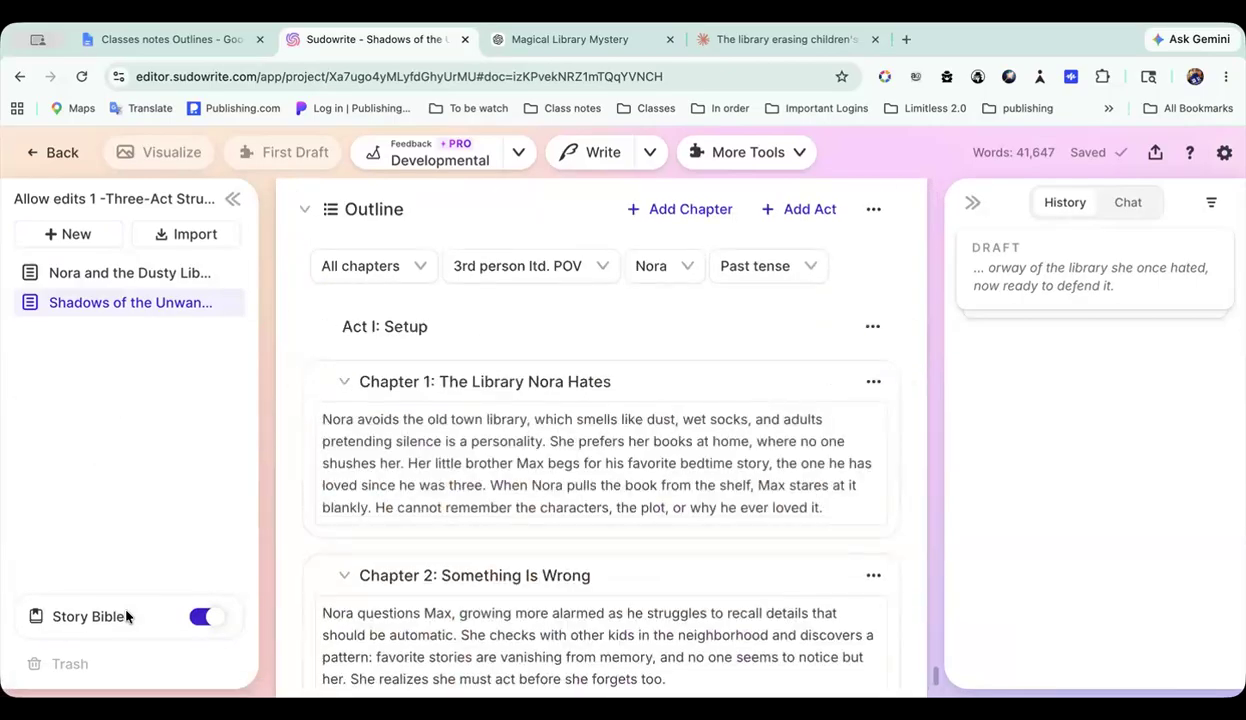
# Step: Open the saved Three-Act Structure conversation in the project's chat and go to its opening custom outline request
pyautogui.scroll(-1, 474, 532)
pyautogui.scroll(1, 474, 532)
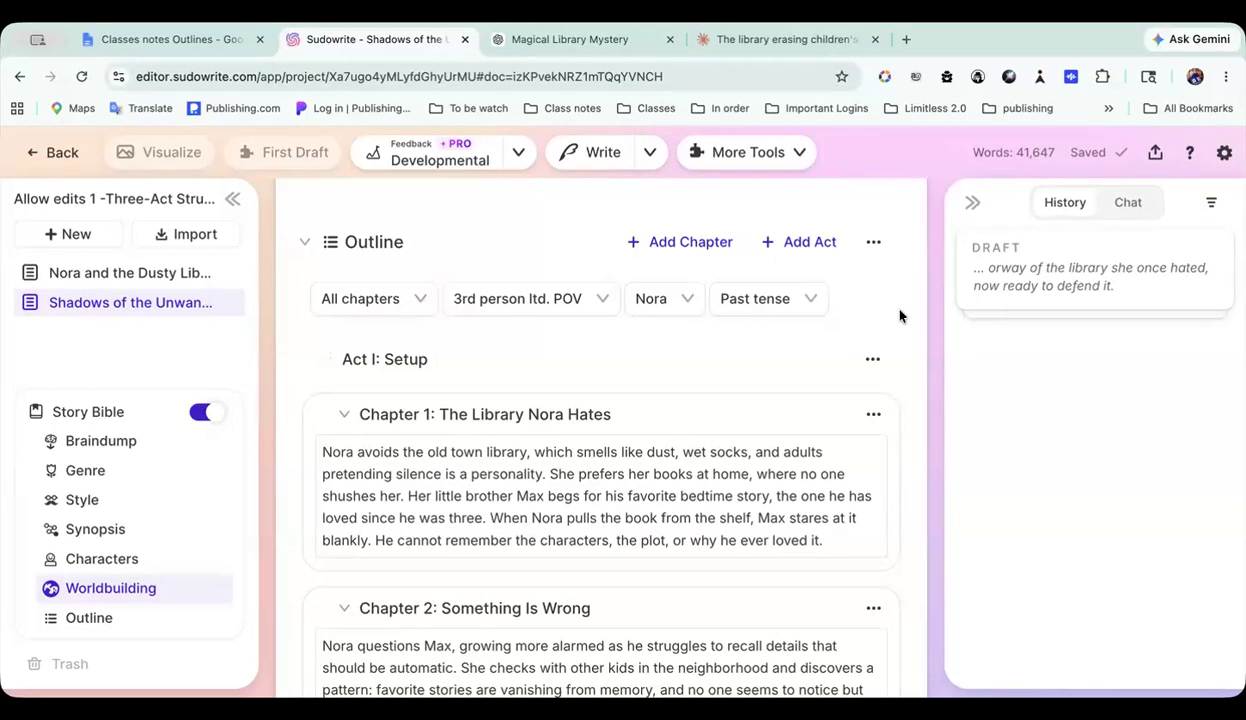
pyautogui.click(1120, 205)
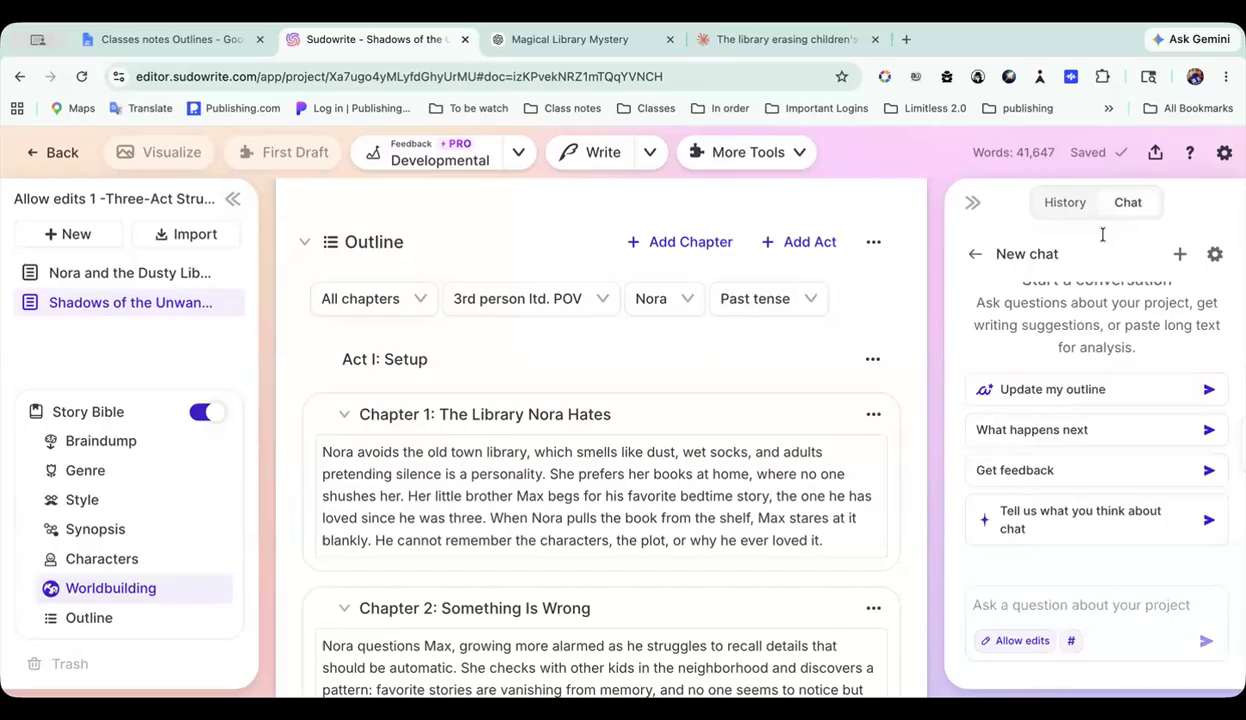
pyautogui.click(972, 253)
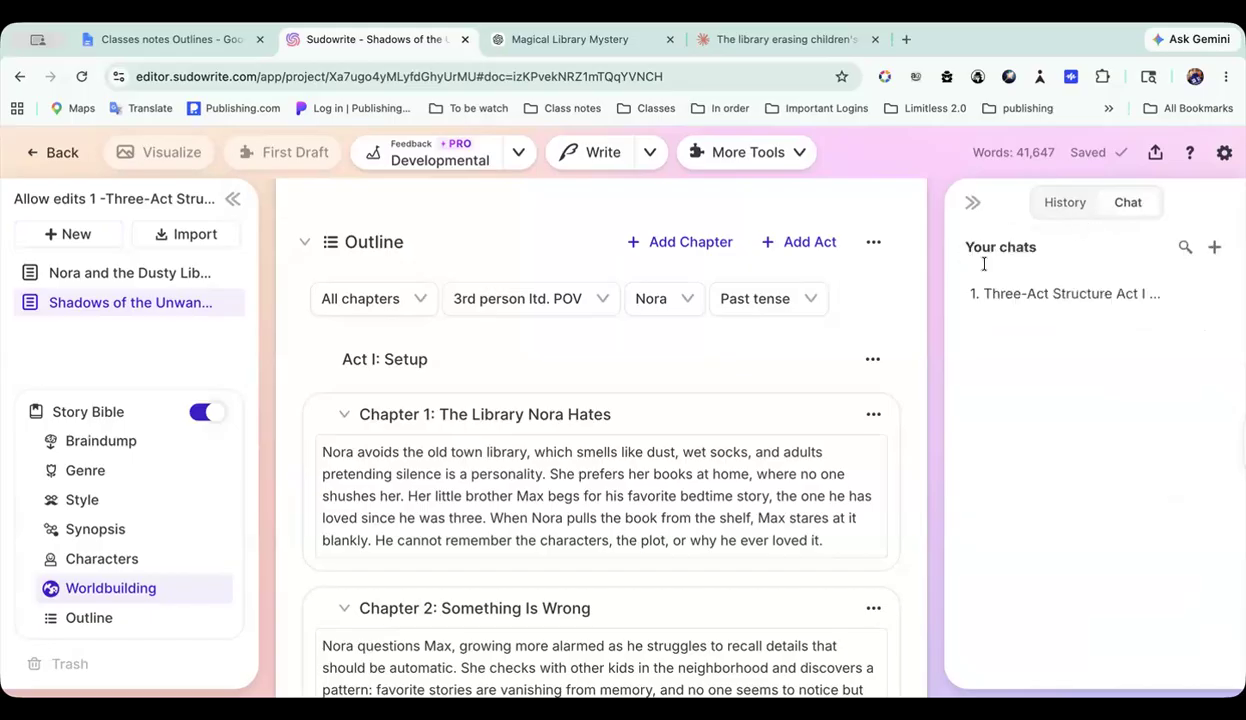
pyautogui.click(1029, 294)
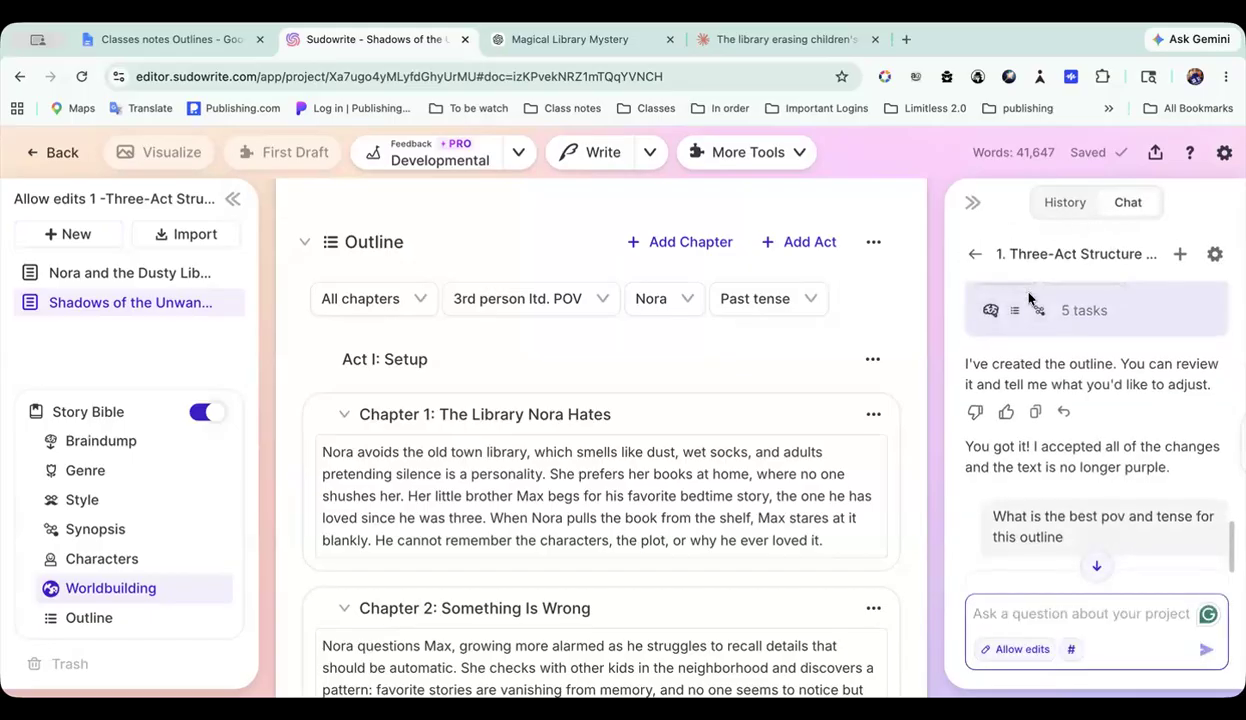
pyautogui.scroll(5, 1035, 413)
pyautogui.scroll(10, 1035, 413)
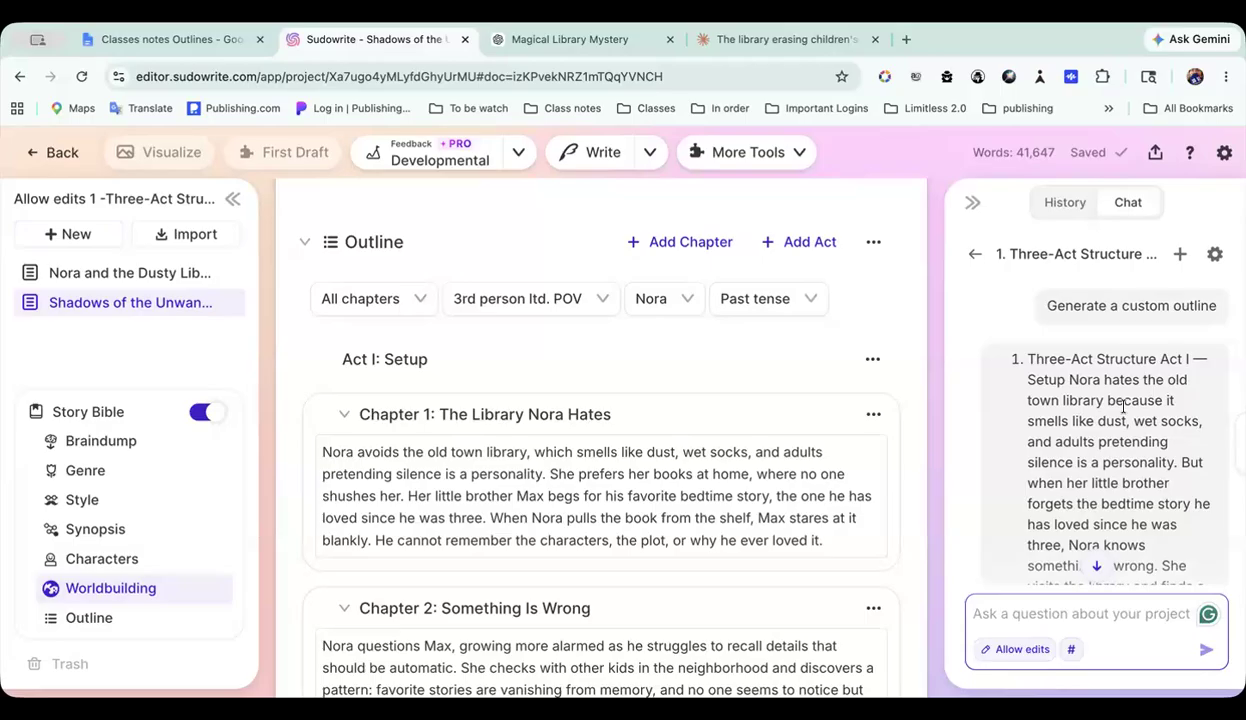
# Step: Read the Three-Act Structure conversation from the pasted story summary through the Story Bible update to the POV and tense question
pyautogui.scroll(-4, 1123, 407)
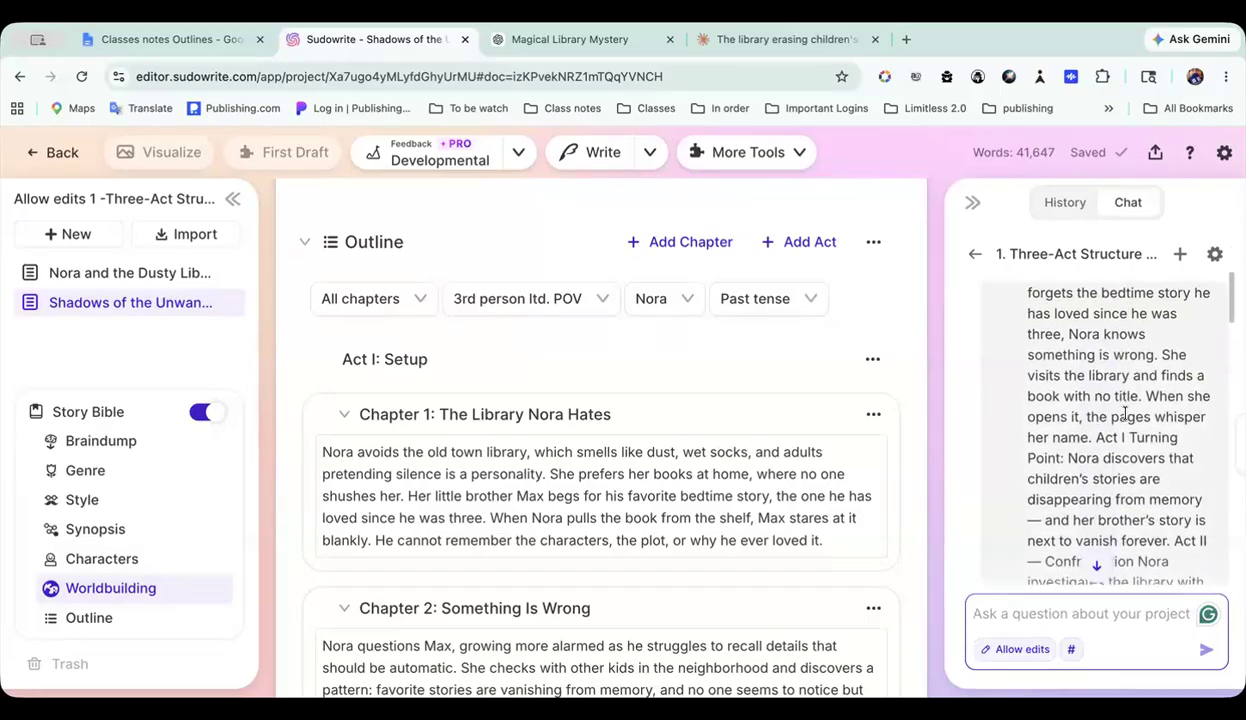
pyautogui.scroll(-8, 1125, 437)
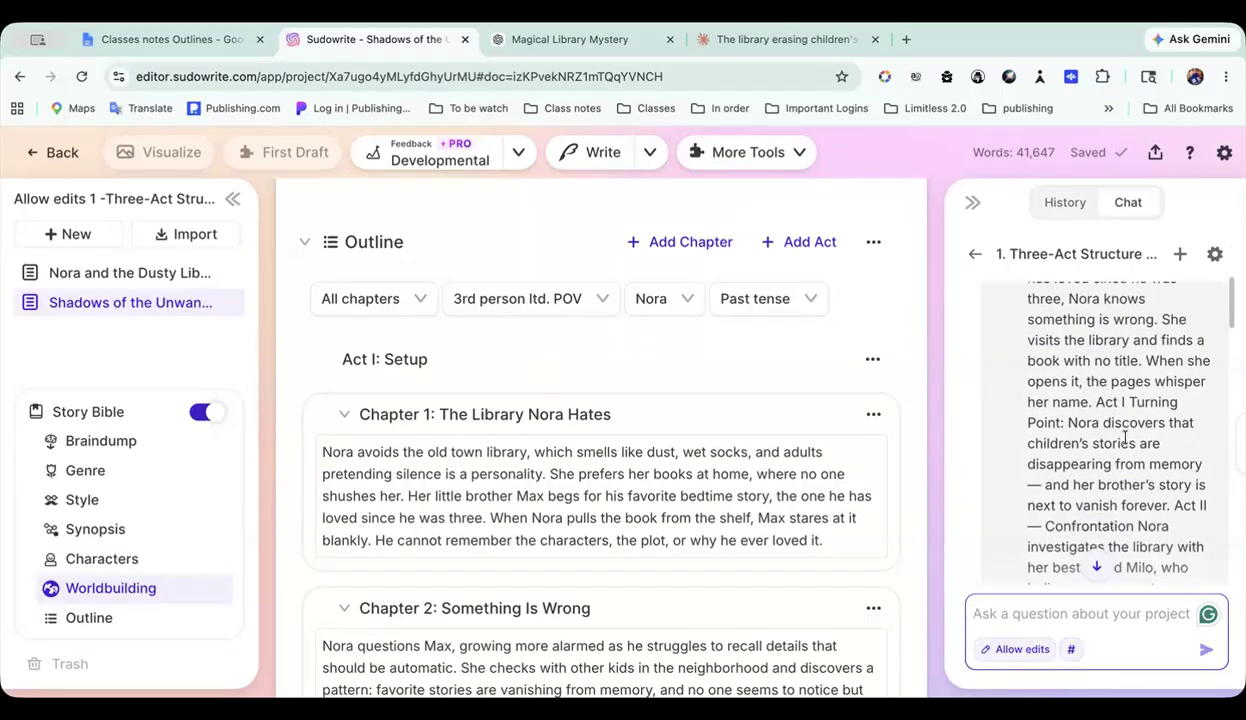
pyautogui.scroll(-8, 1125, 437)
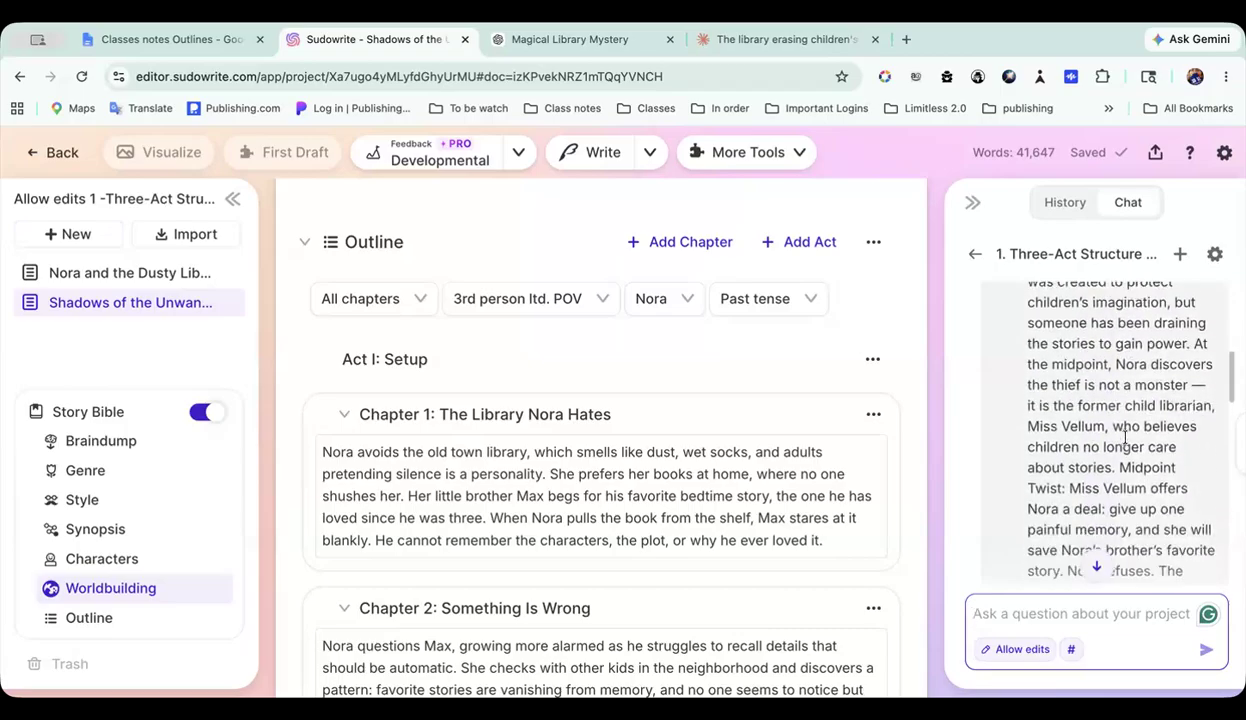
pyautogui.scroll(-7, 1125, 437)
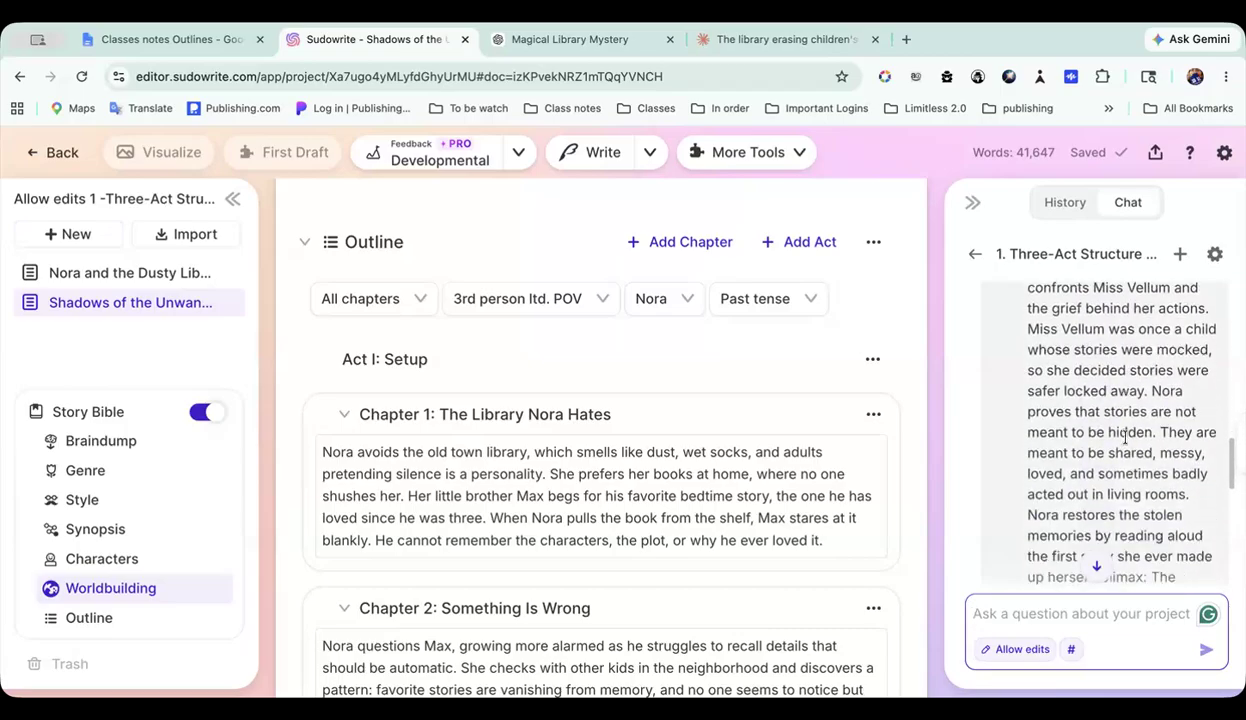
pyautogui.scroll(-2, 1128, 444)
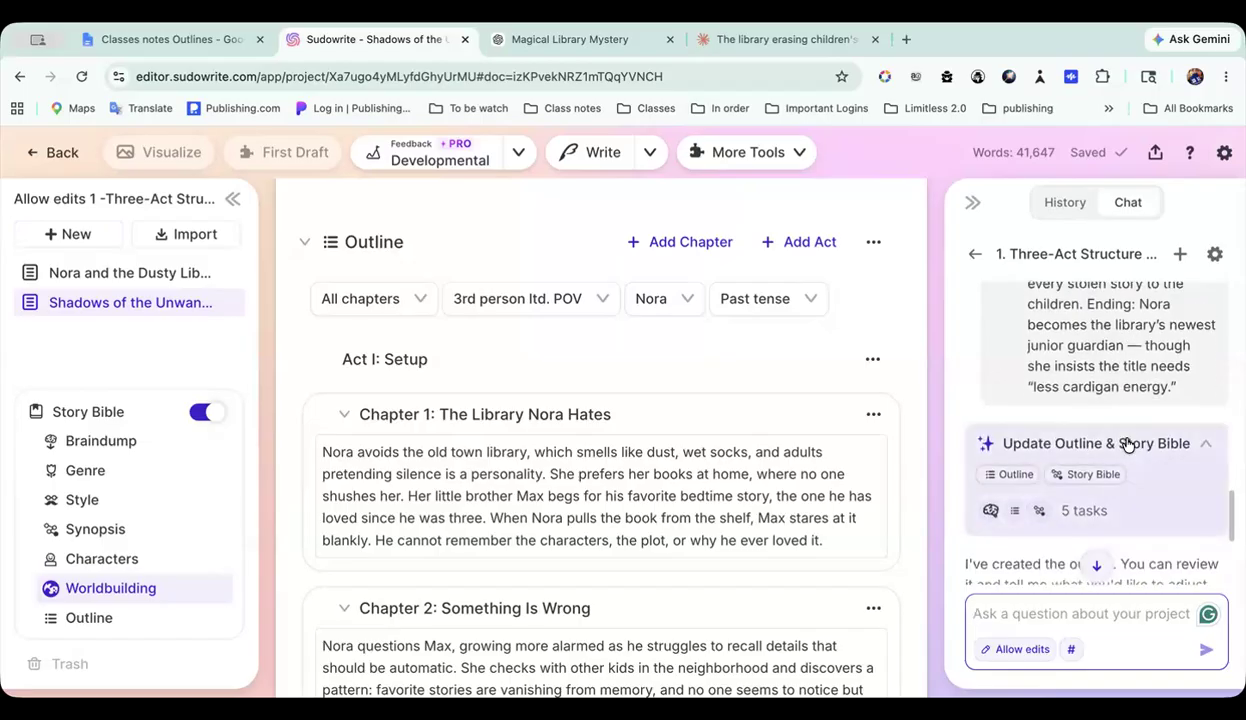
pyautogui.scroll(3, 1130, 372)
pyautogui.scroll(-3, 1130, 375)
pyautogui.scroll(-2, 1100, 372)
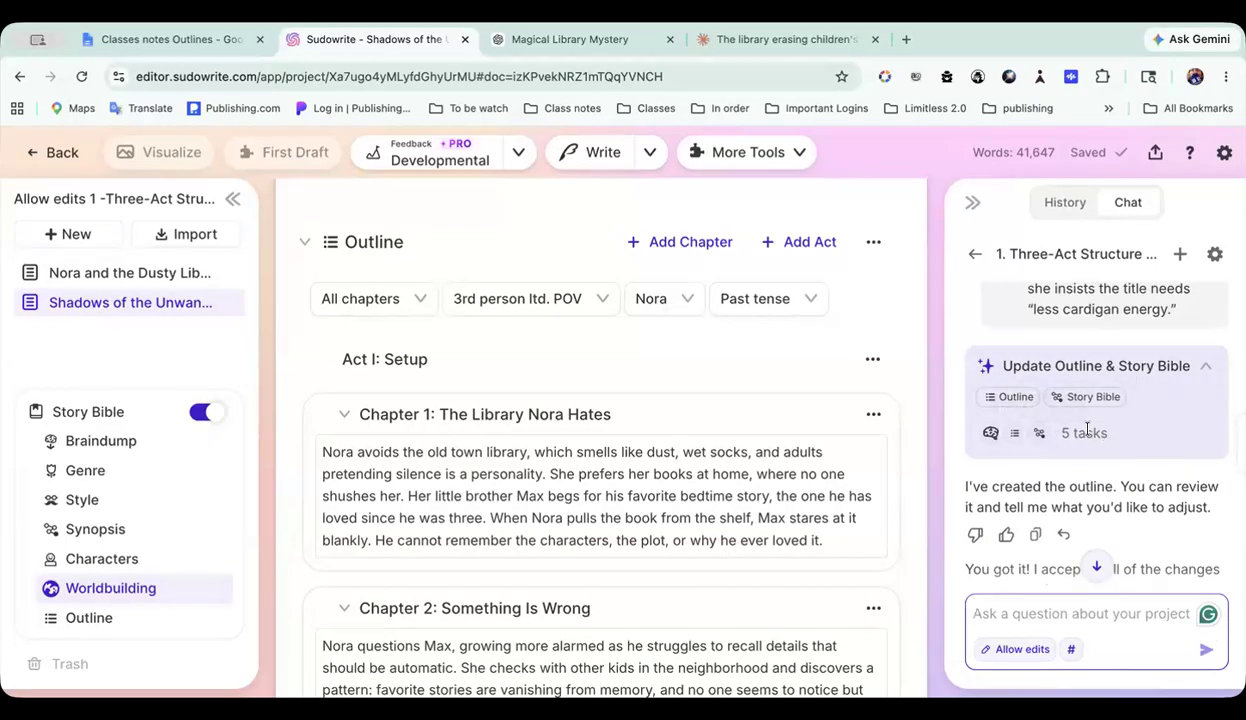
pyautogui.scroll(-4, 1095, 433)
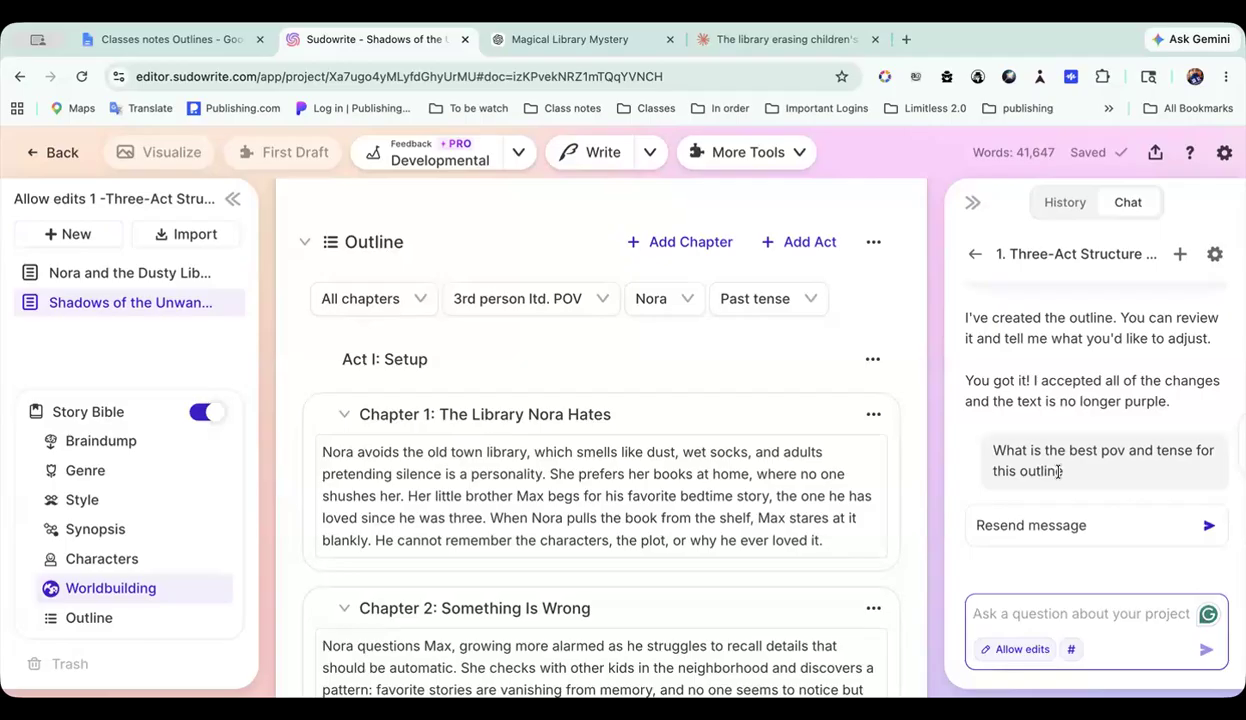
# Step: Return to the start of the conversation and re-examine the Generate a custom outline request and its pasted Act I text
pyautogui.scroll(10, 1079, 396)
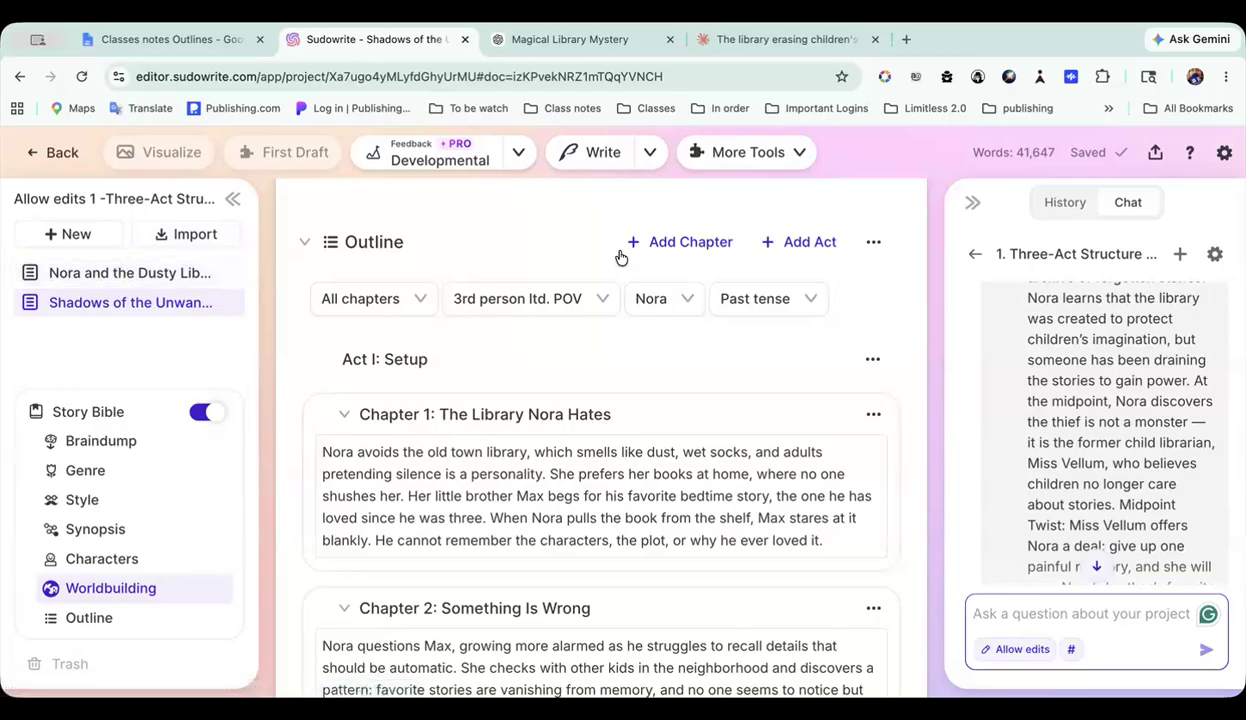
pyautogui.scroll(7, 1087, 340)
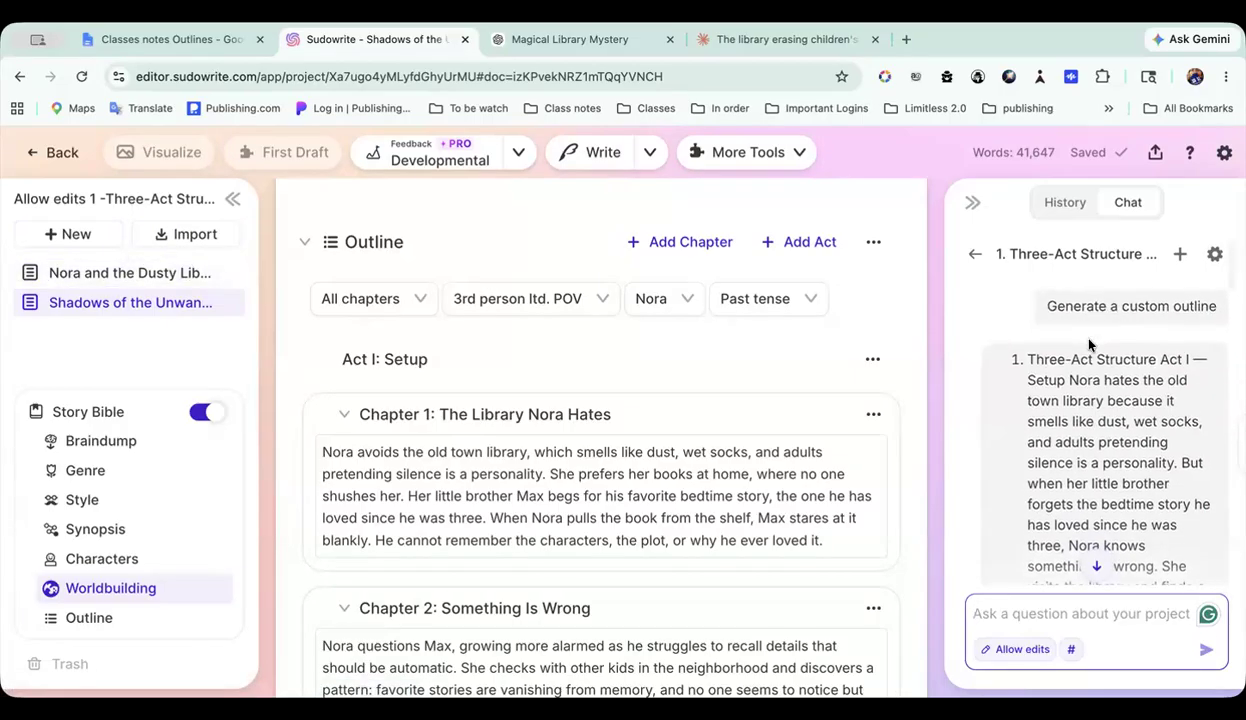
pyautogui.scroll(-1, 1092, 348)
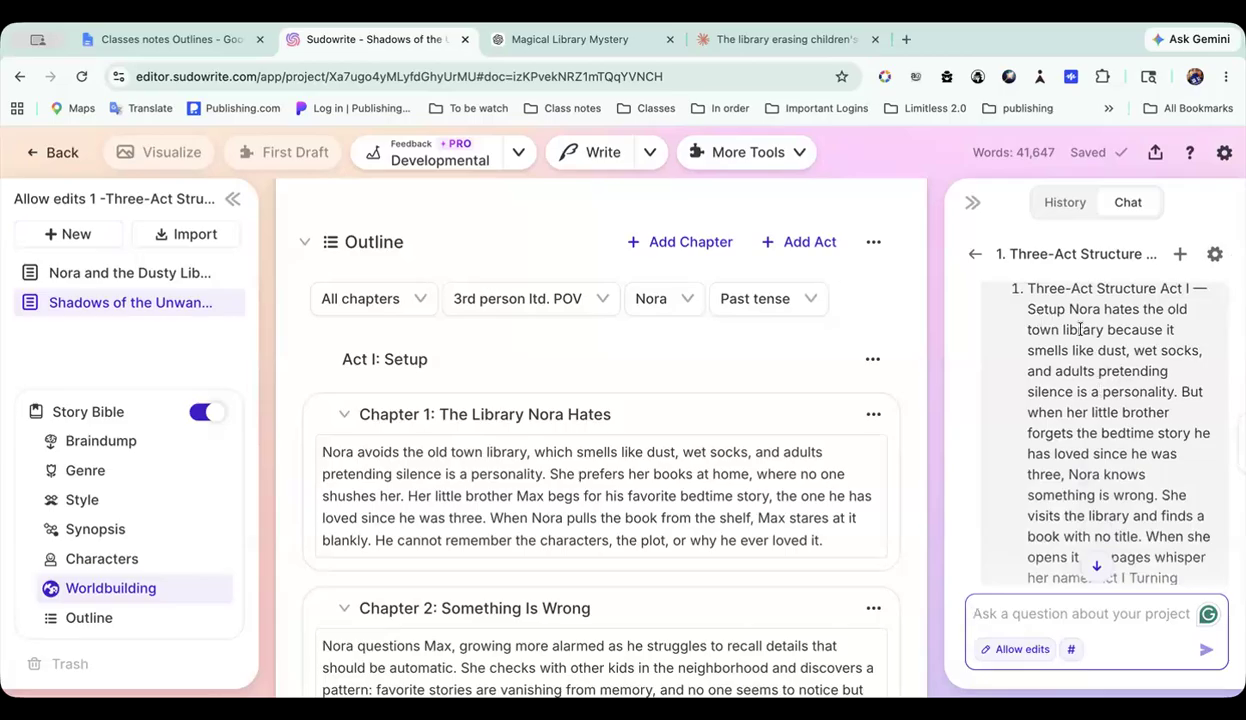
pyautogui.scroll(1, 1080, 330)
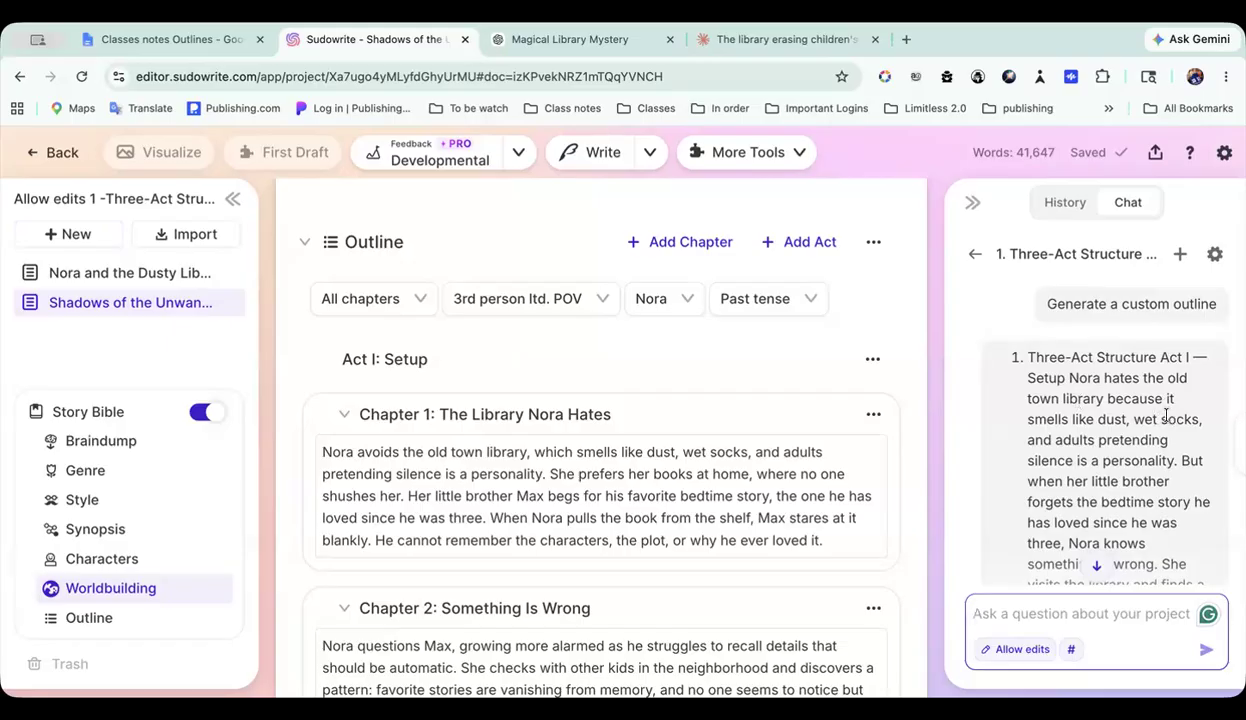
pyautogui.scroll(-3, 1157, 475)
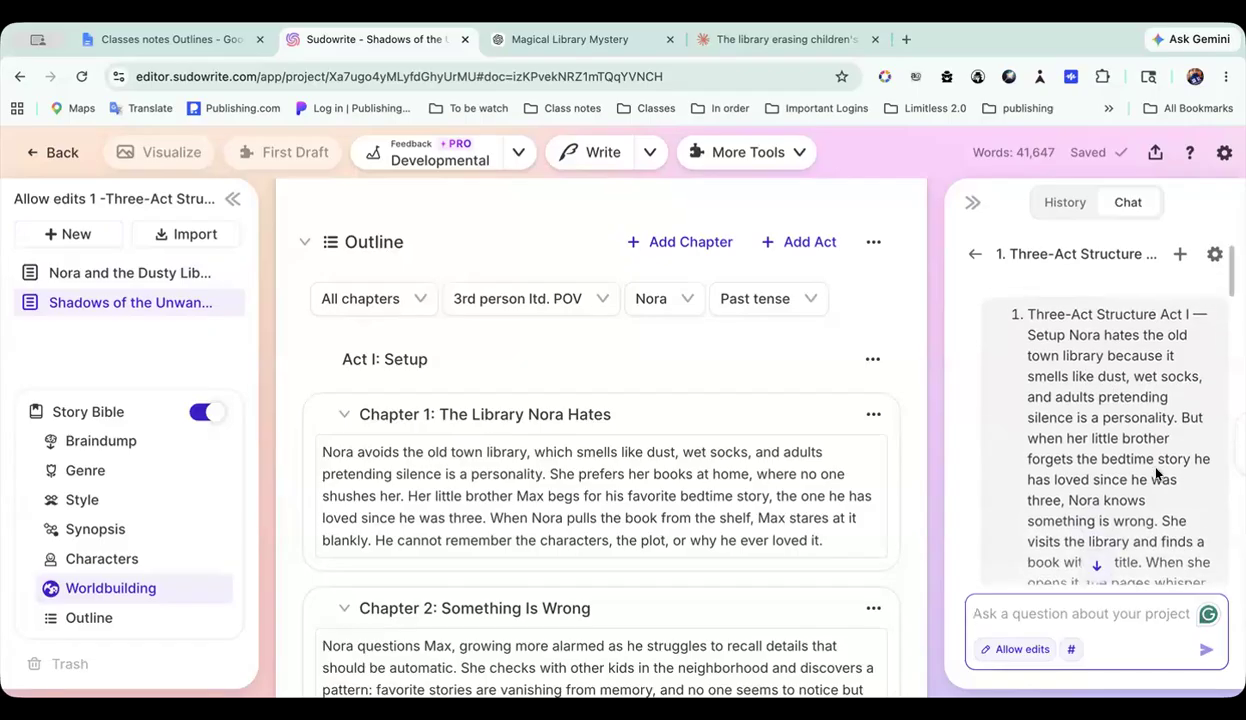
pyautogui.scroll(-6, 1157, 468)
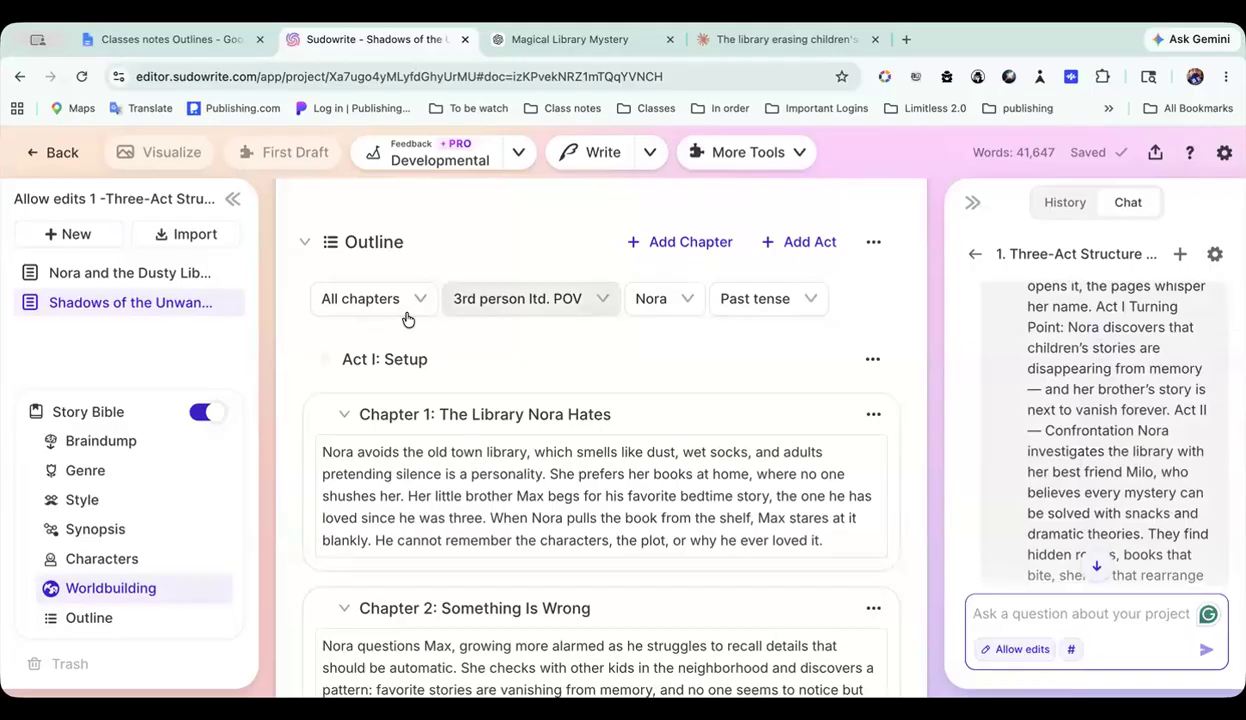
# Step: Review the chapter outline in Nora and the Dusty Library, return to the chat's end and show the Story Bible outline
pyautogui.click(181, 274)
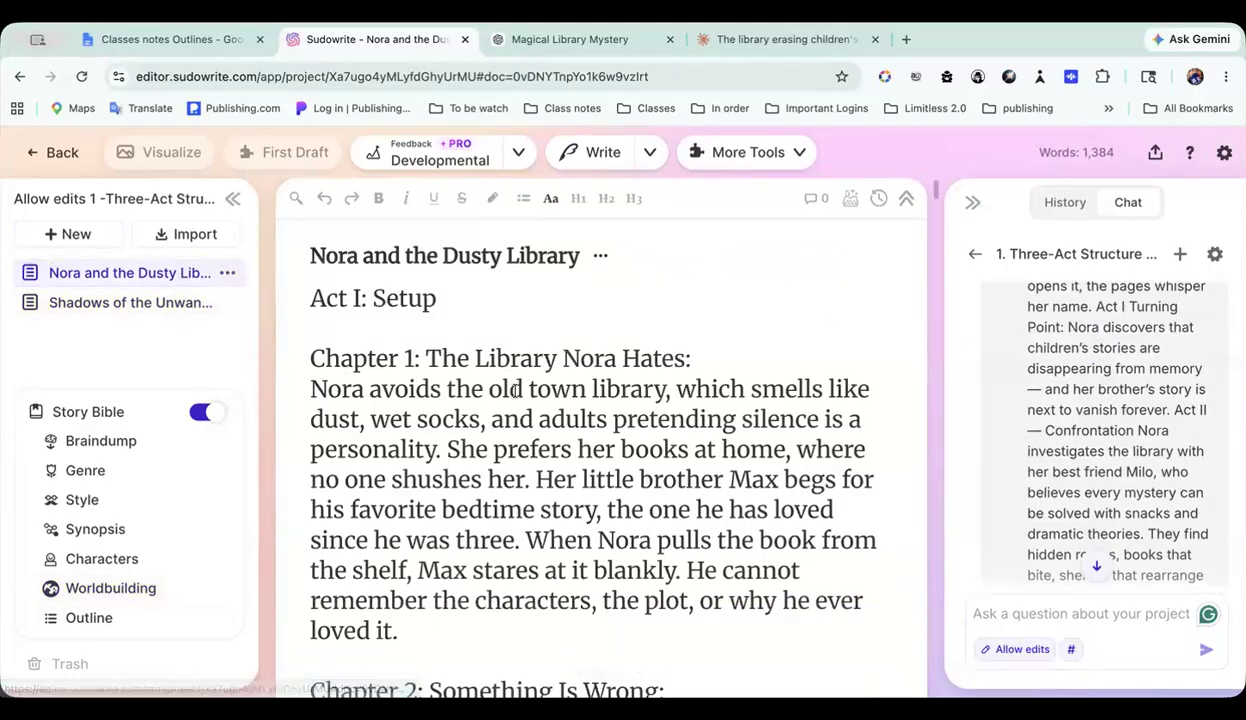
pyautogui.scroll(-10, 515, 392)
pyautogui.scroll(-15, 515, 392)
pyautogui.scroll(-3, 515, 392)
pyautogui.scroll(2, 515, 392)
pyautogui.scroll(-3, 515, 392)
pyautogui.scroll(-10, 515, 392)
pyautogui.scroll(-10, 515, 392)
pyautogui.scroll(-8, 515, 392)
pyautogui.scroll(8, 515, 392)
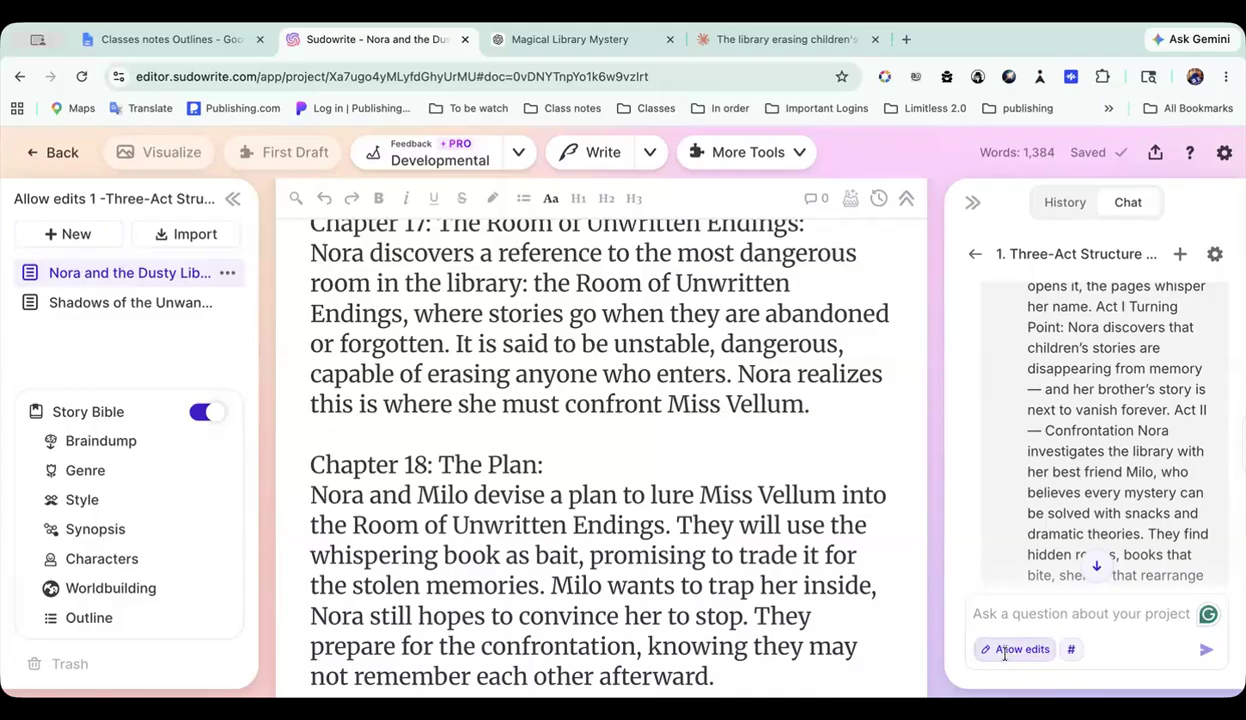
pyautogui.scroll(-10, 1128, 473)
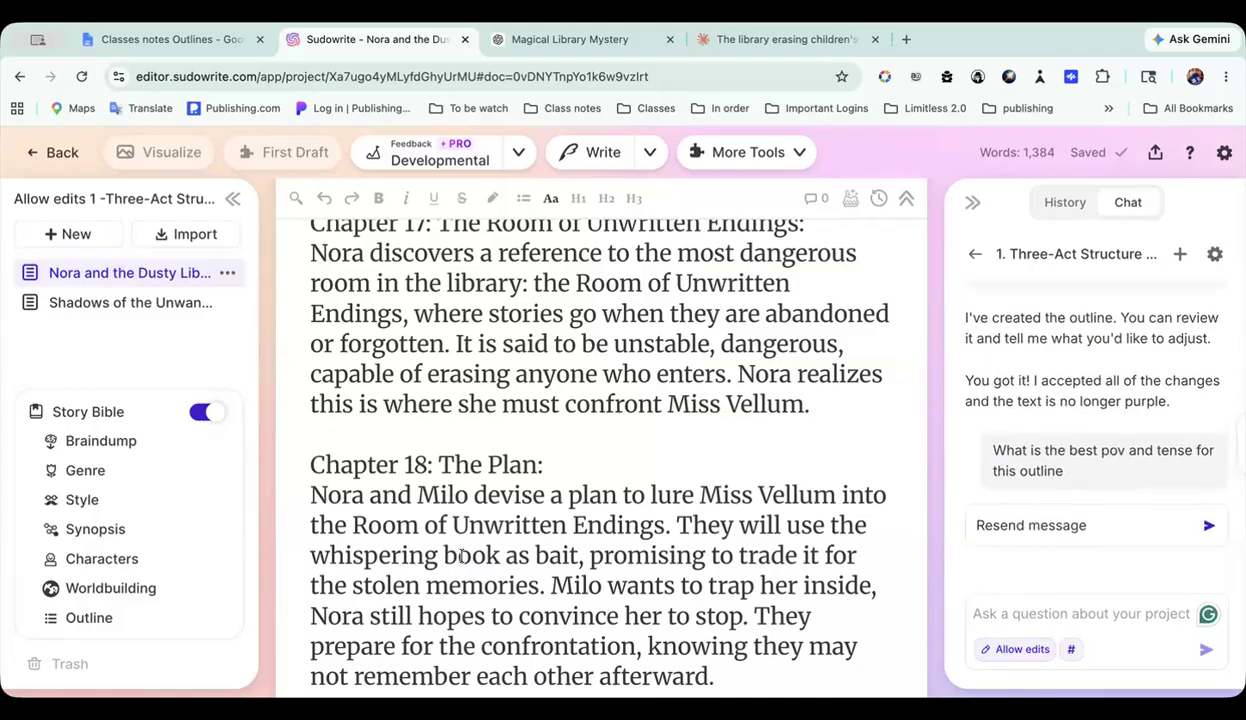
pyautogui.click(89, 619)
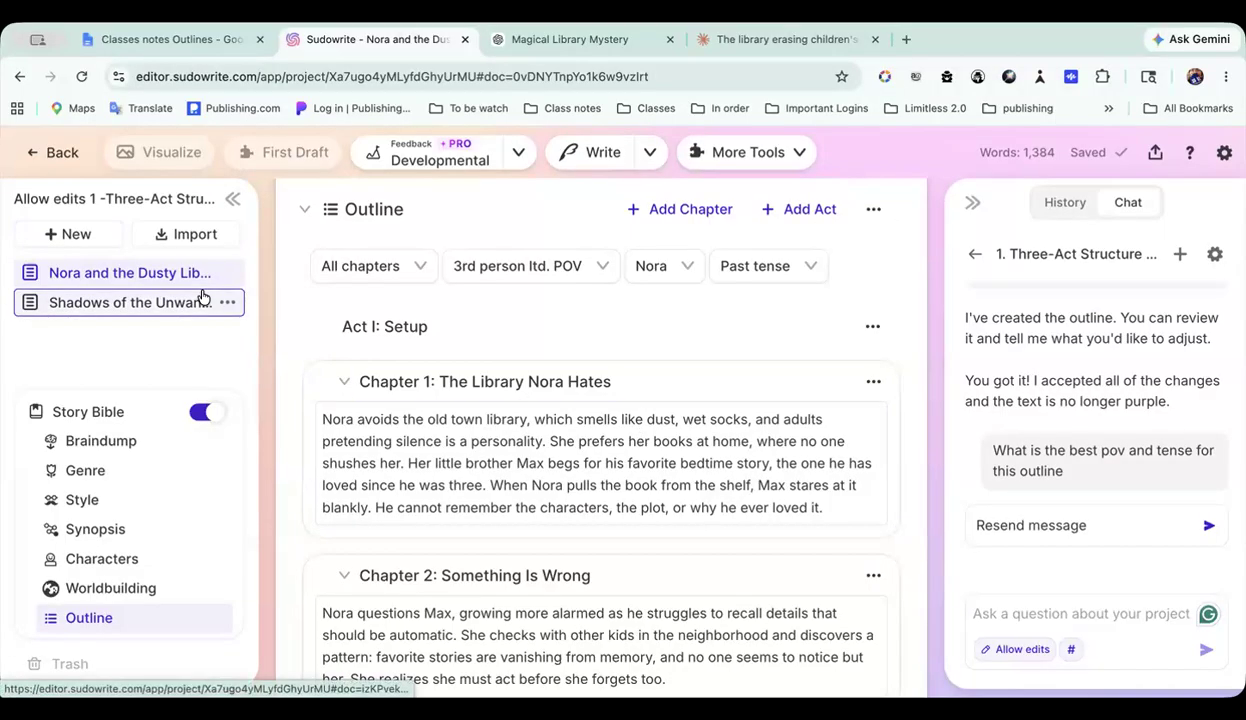
# Step: Return to the 5 outlines folder, look through its projects and reopen Allow edits 1 - Three-Act Structure
pyautogui.click(55, 158)
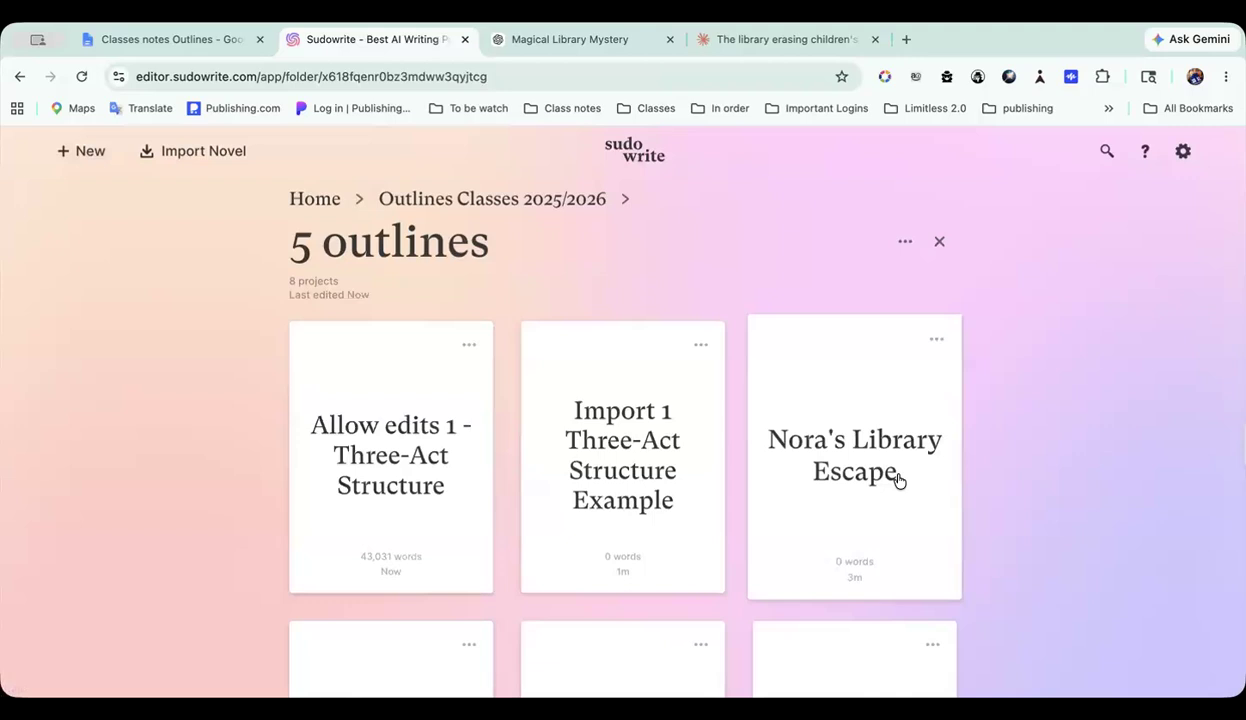
pyautogui.scroll(-4, 895, 480)
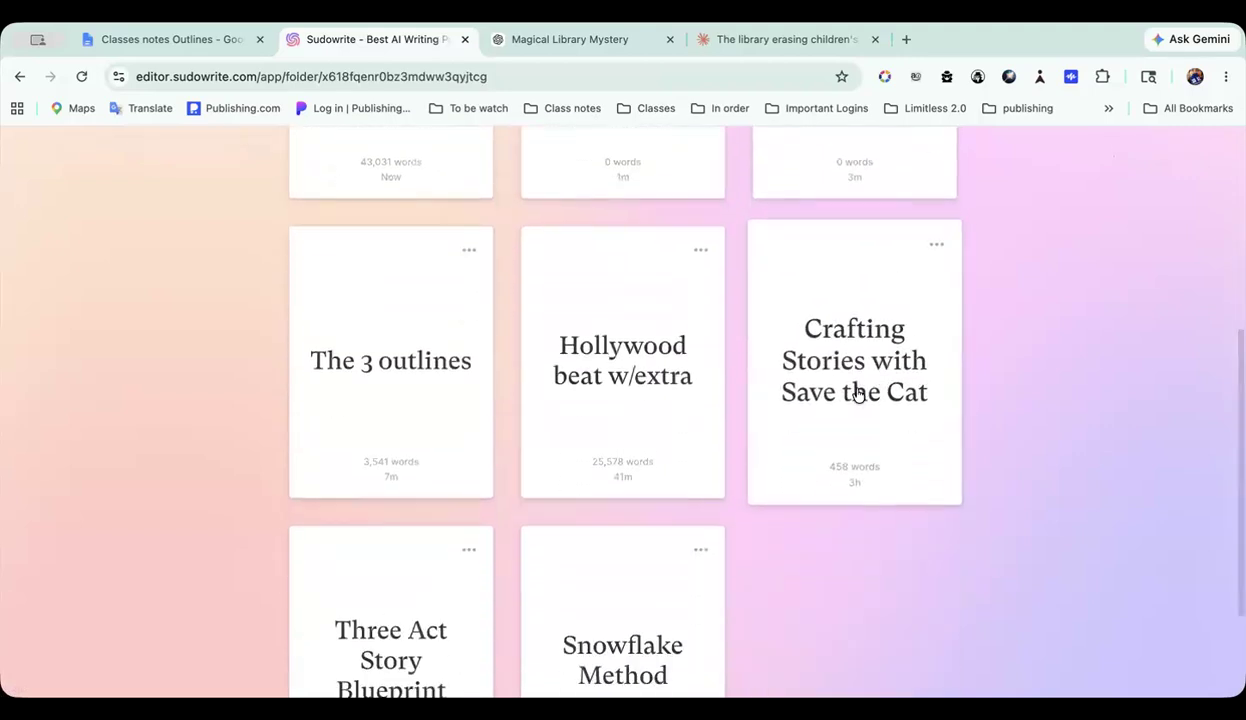
pyautogui.scroll(4, 857, 392)
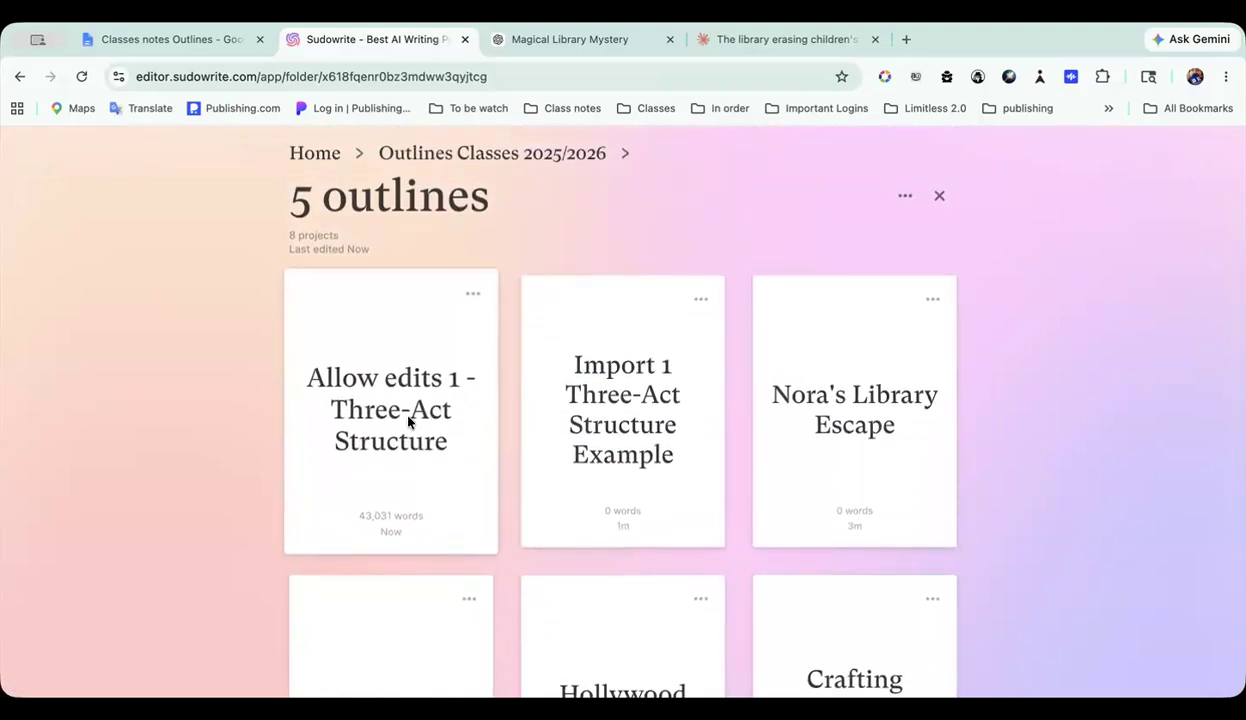
pyautogui.click(413, 417)
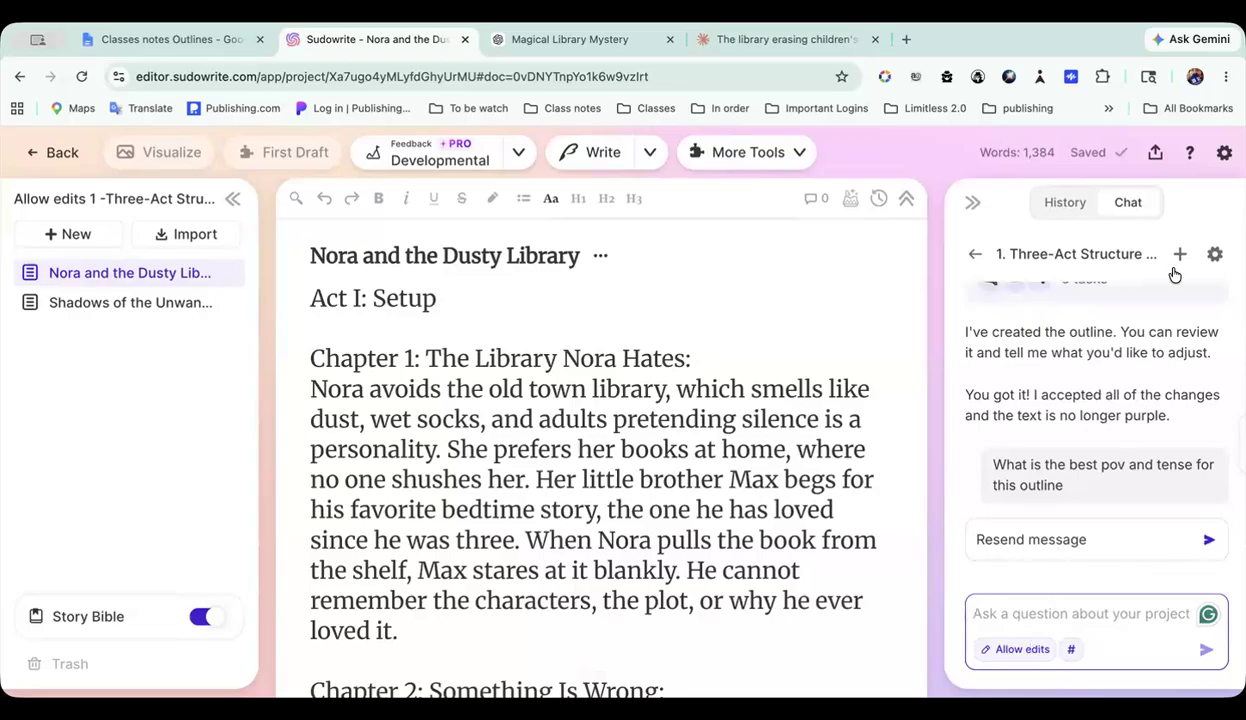
# Step: Check the credits spent in the account's recent activity, expanding the first Chat Messages entry, and close the settings
pyautogui.click(1224, 152)
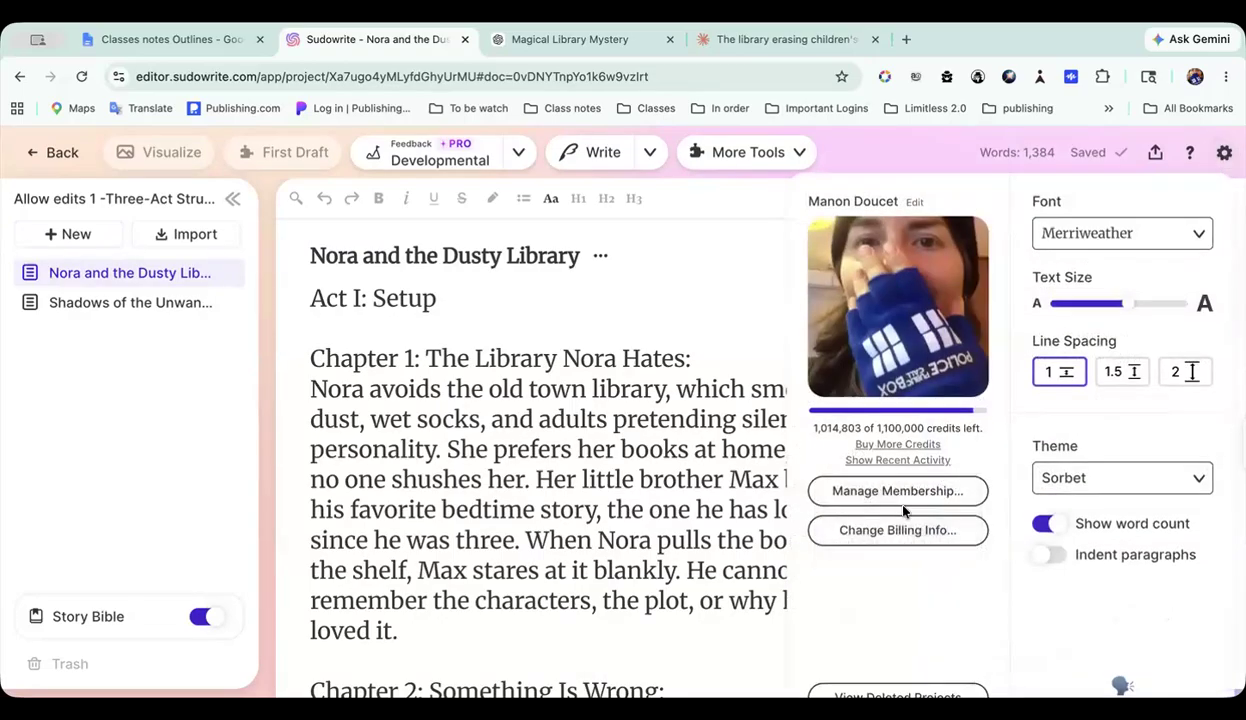
pyautogui.click(897, 461)
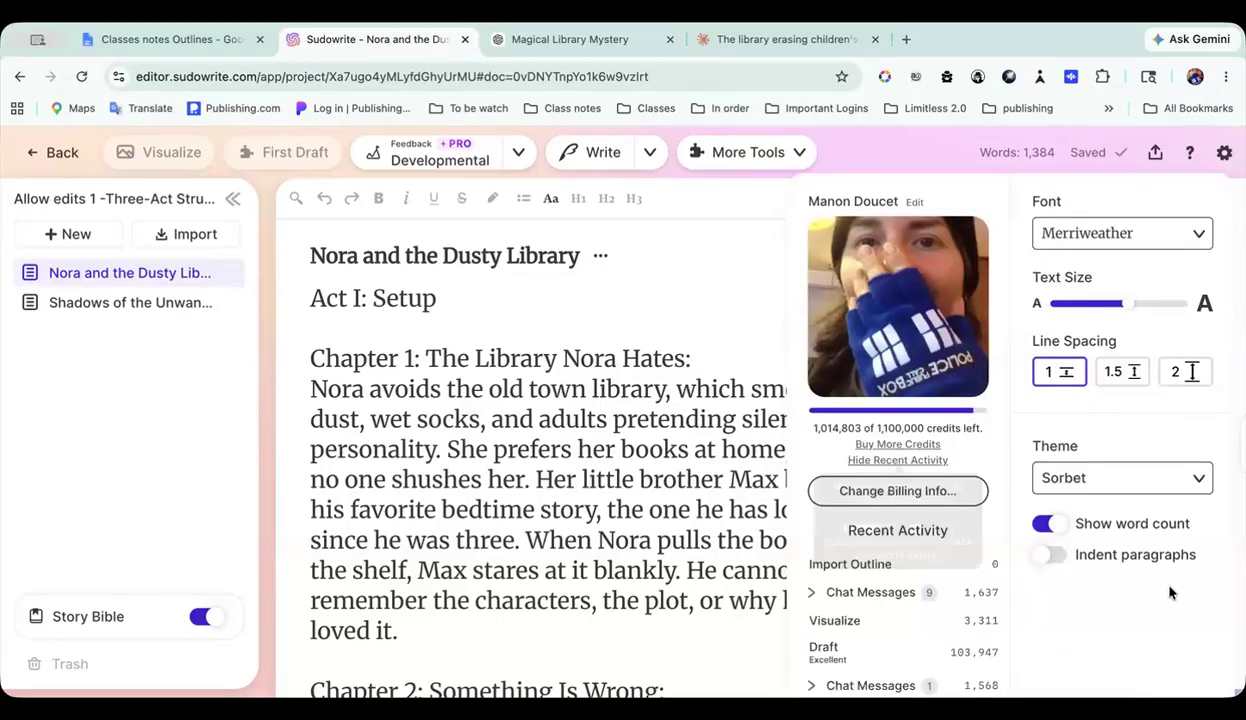
pyautogui.click(809, 594)
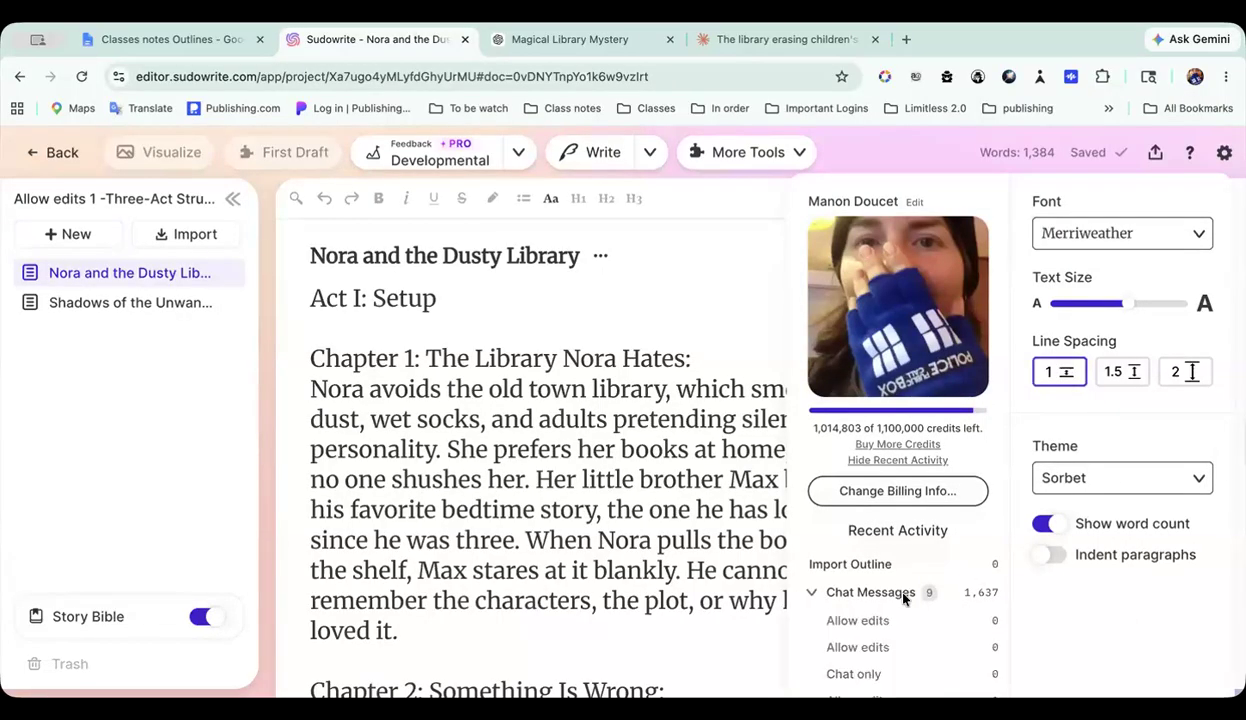
pyautogui.scroll(-3, 890, 585)
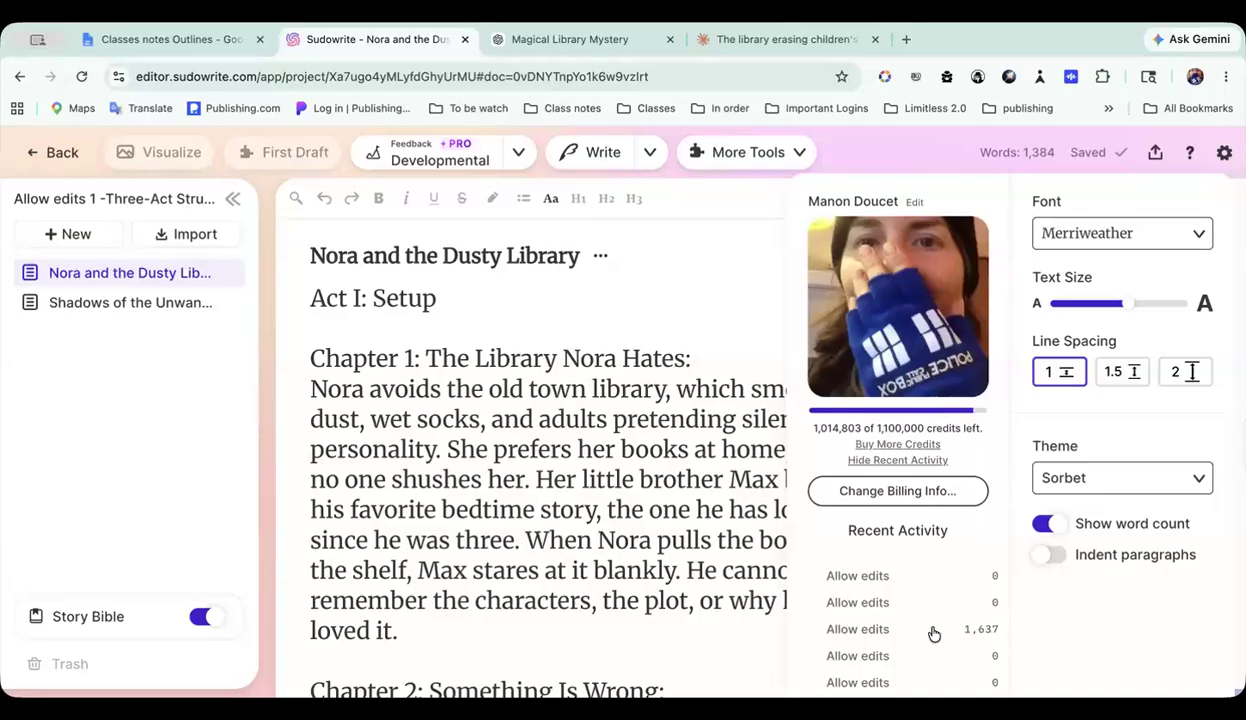
pyautogui.scroll(-2, 934, 634)
pyautogui.scroll(2, 934, 634)
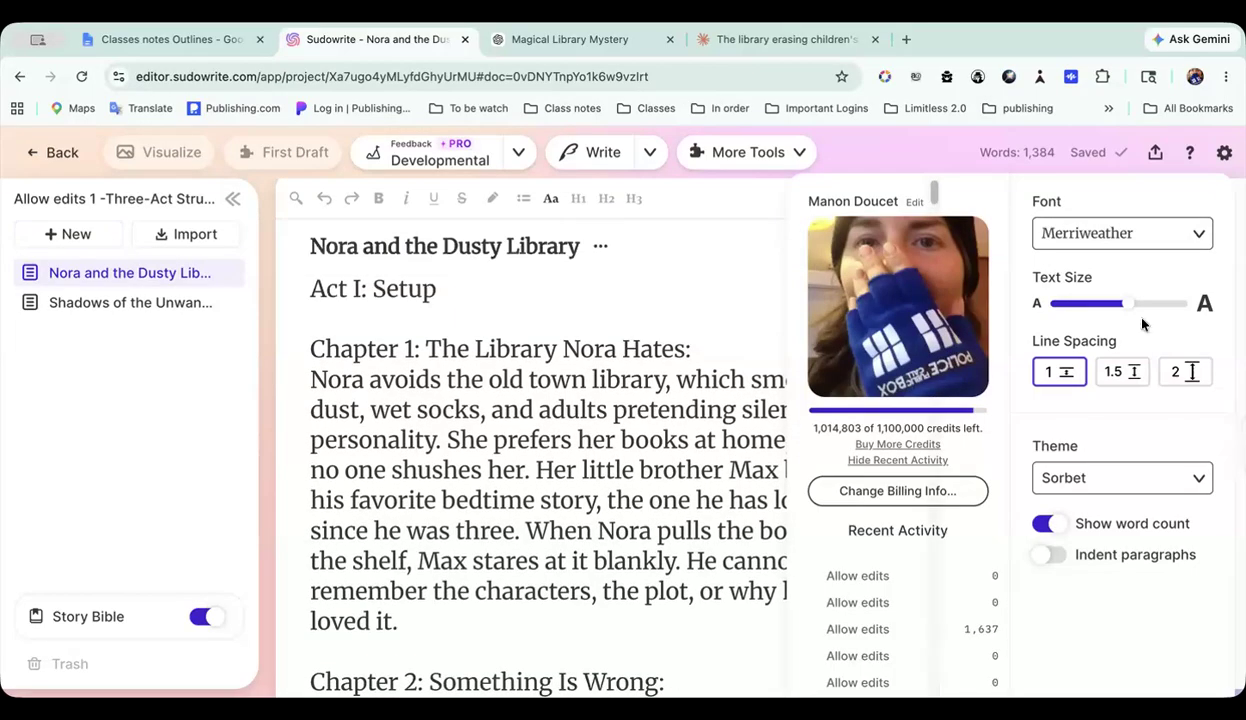
pyautogui.click(733, 271)
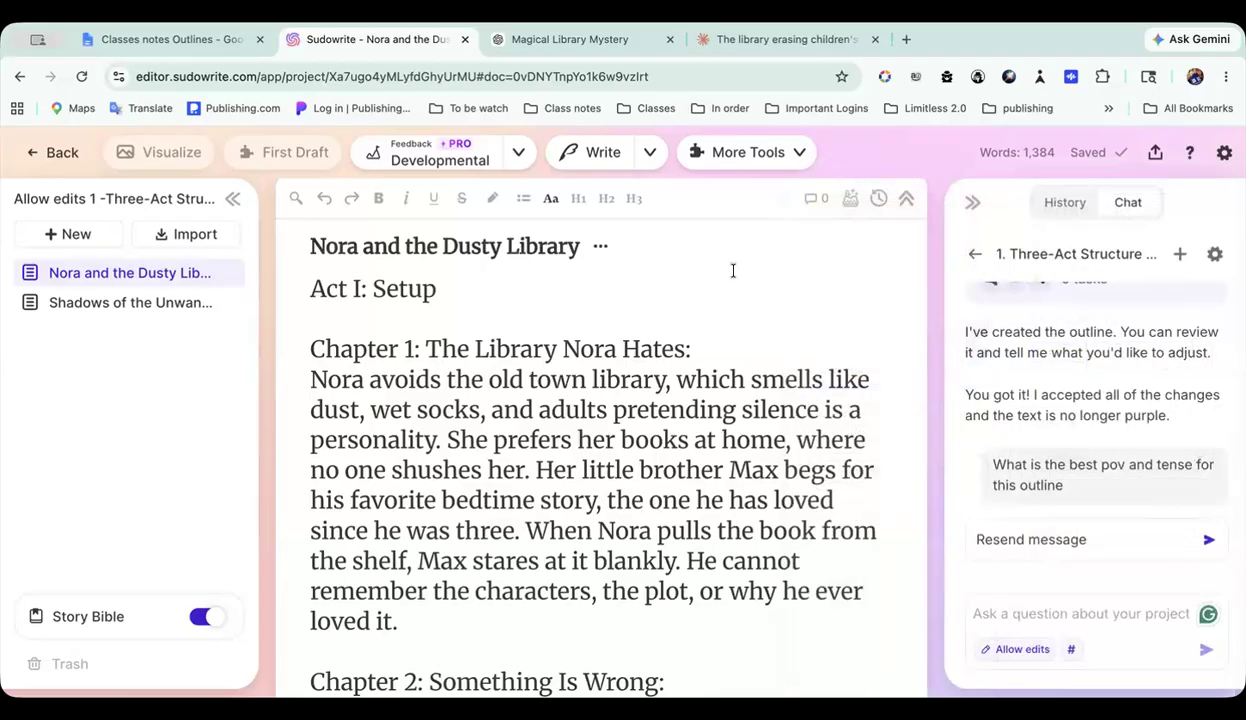
# Step: Open Shadows of the Unwanted and look from the Story Bible's outline back up to the synopsis
pyautogui.click(170, 303)
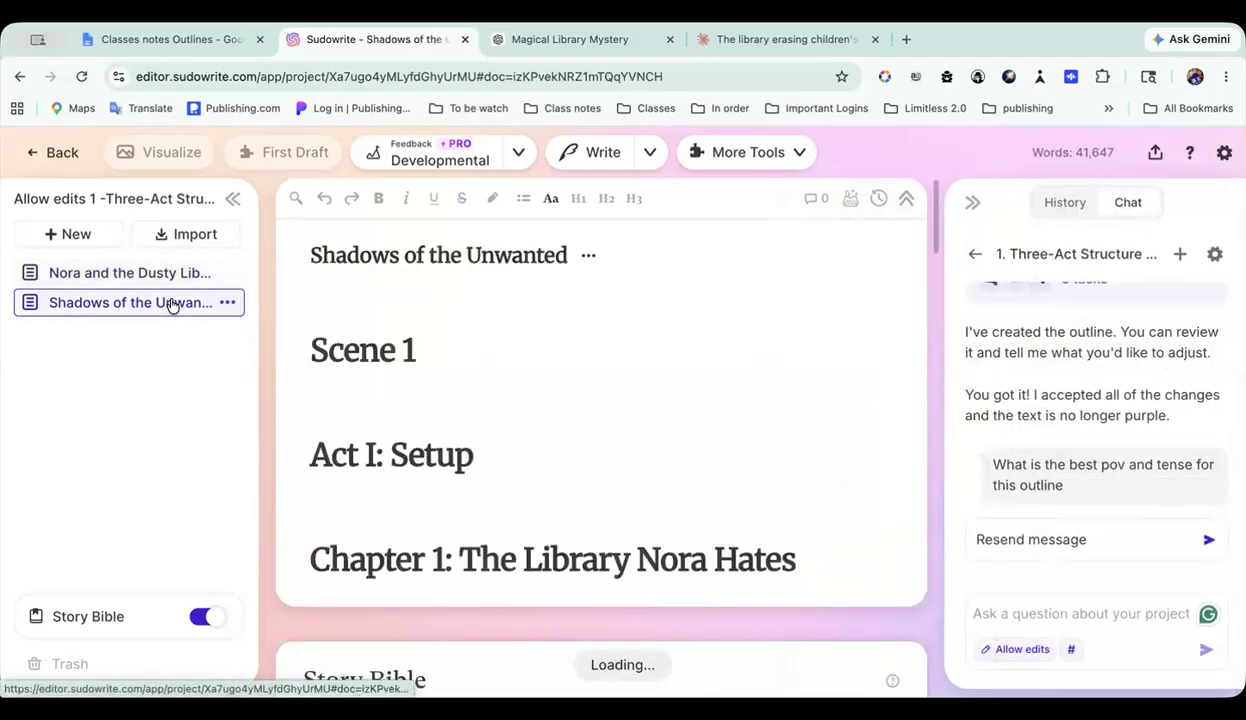
pyautogui.click(89, 628)
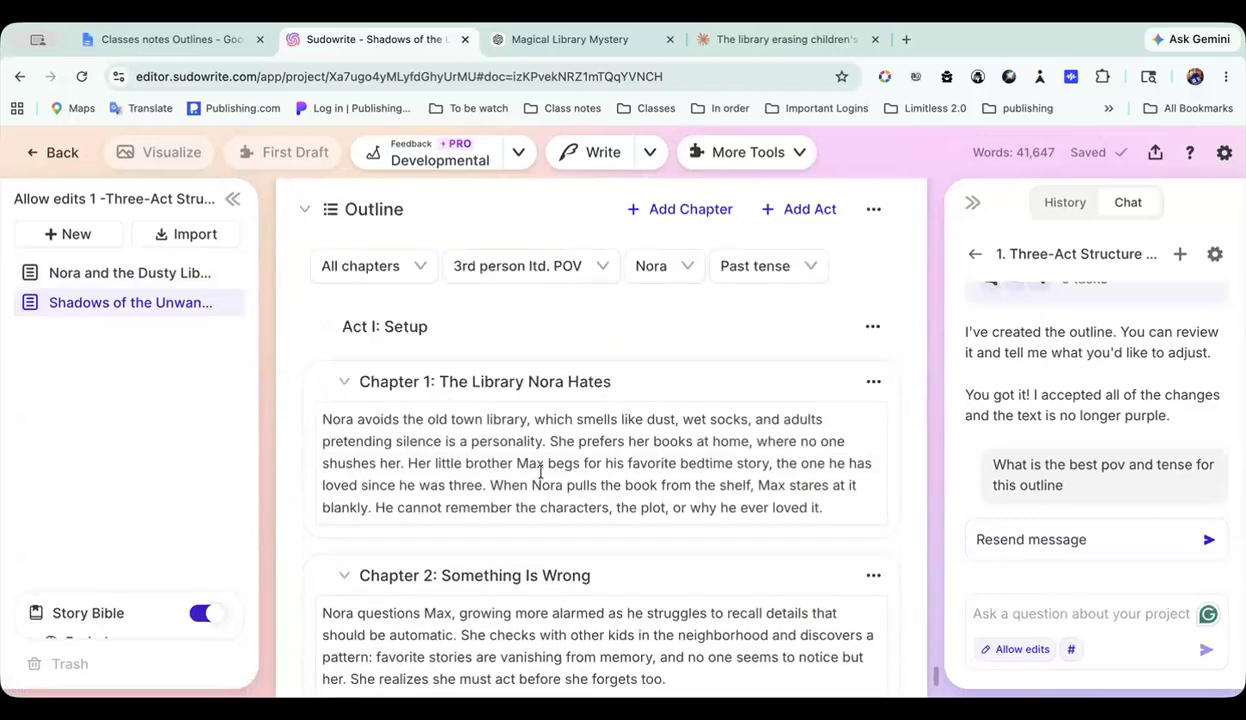
pyautogui.scroll(10, 540, 477)
pyautogui.scroll(10, 540, 471)
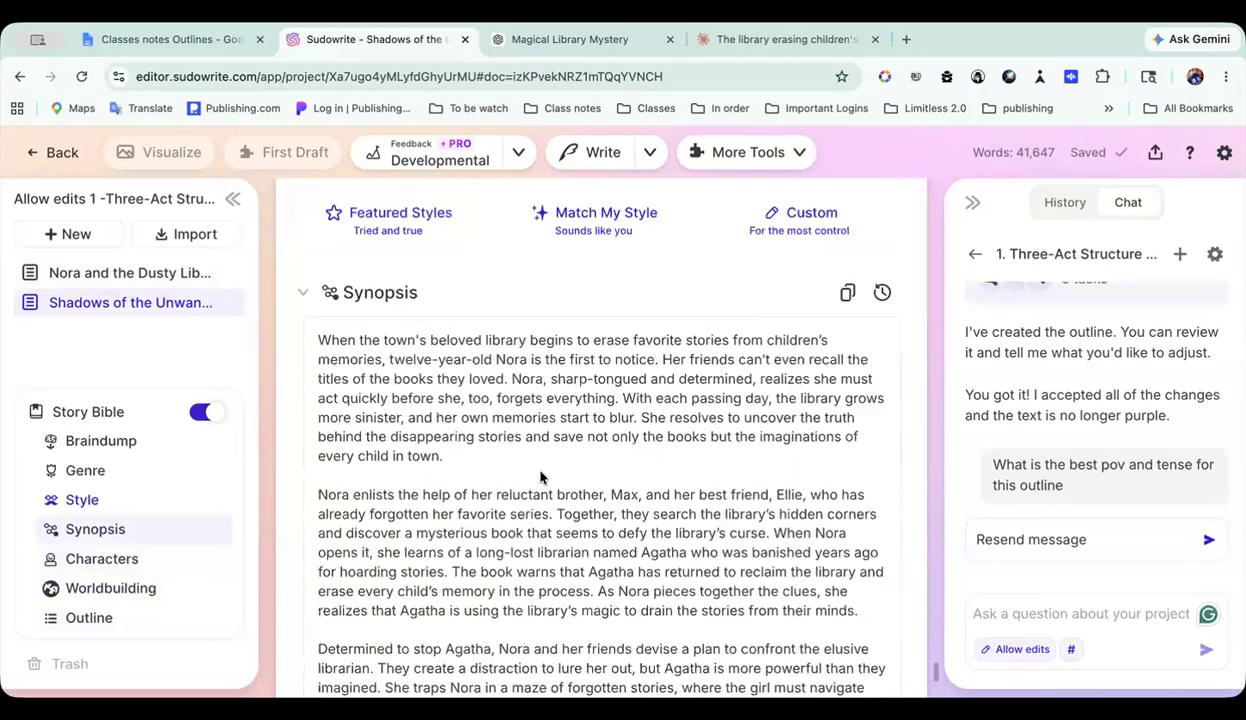
# Step: Review the Story Bible of Shadows of the Unwanted from the braindump and genre through synopsis, characters and worldbuilding to the outline
pyautogui.scroll(-2, 540, 471)
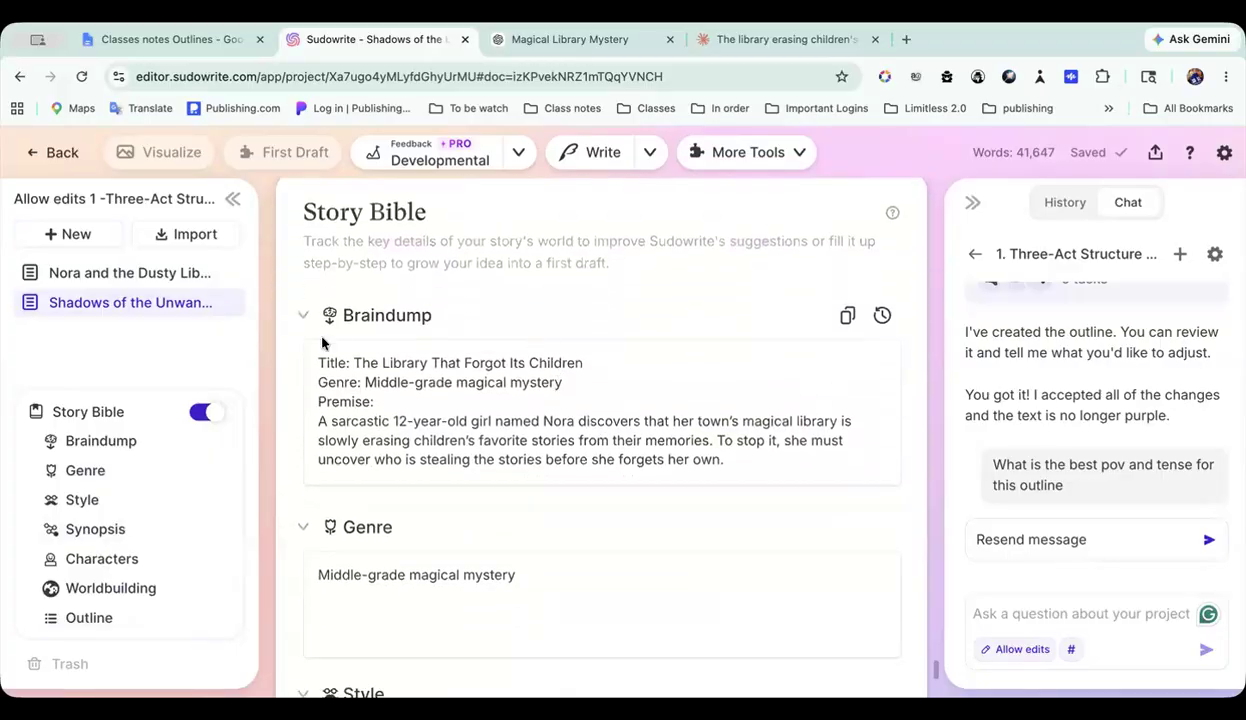
pyautogui.scroll(-4, 601, 492)
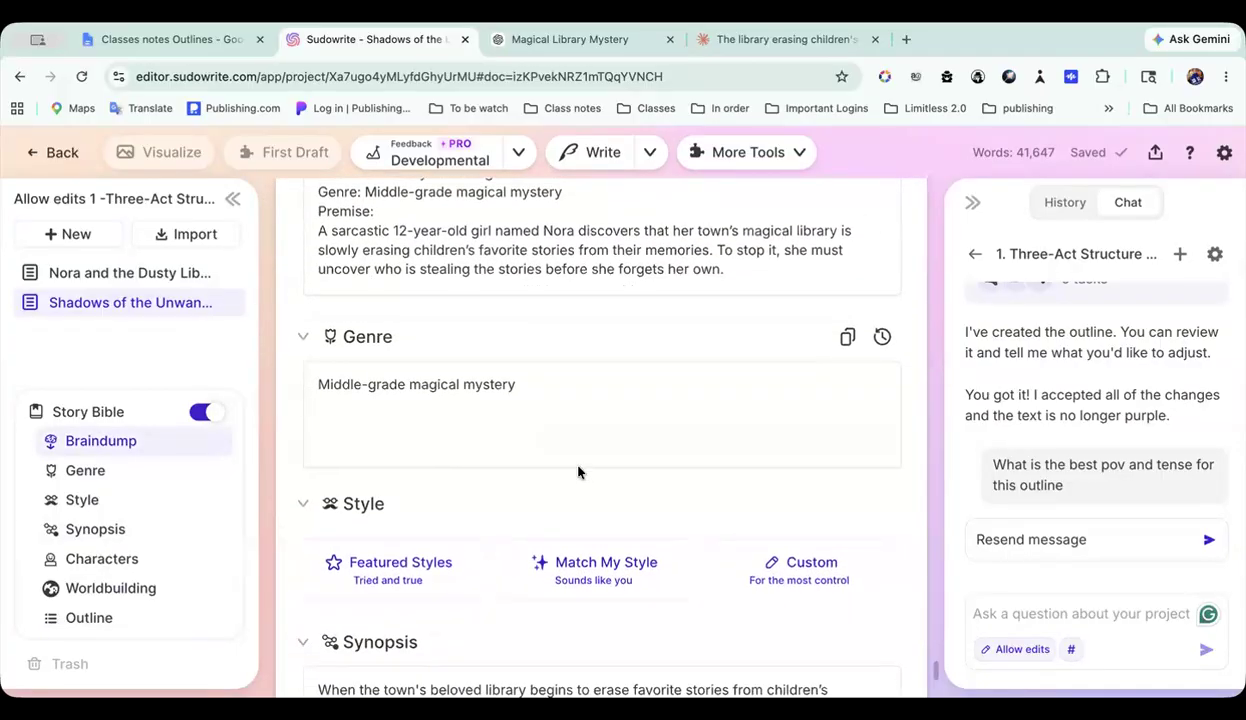
pyautogui.scroll(-5, 578, 465)
pyautogui.scroll(-10, 731, 355)
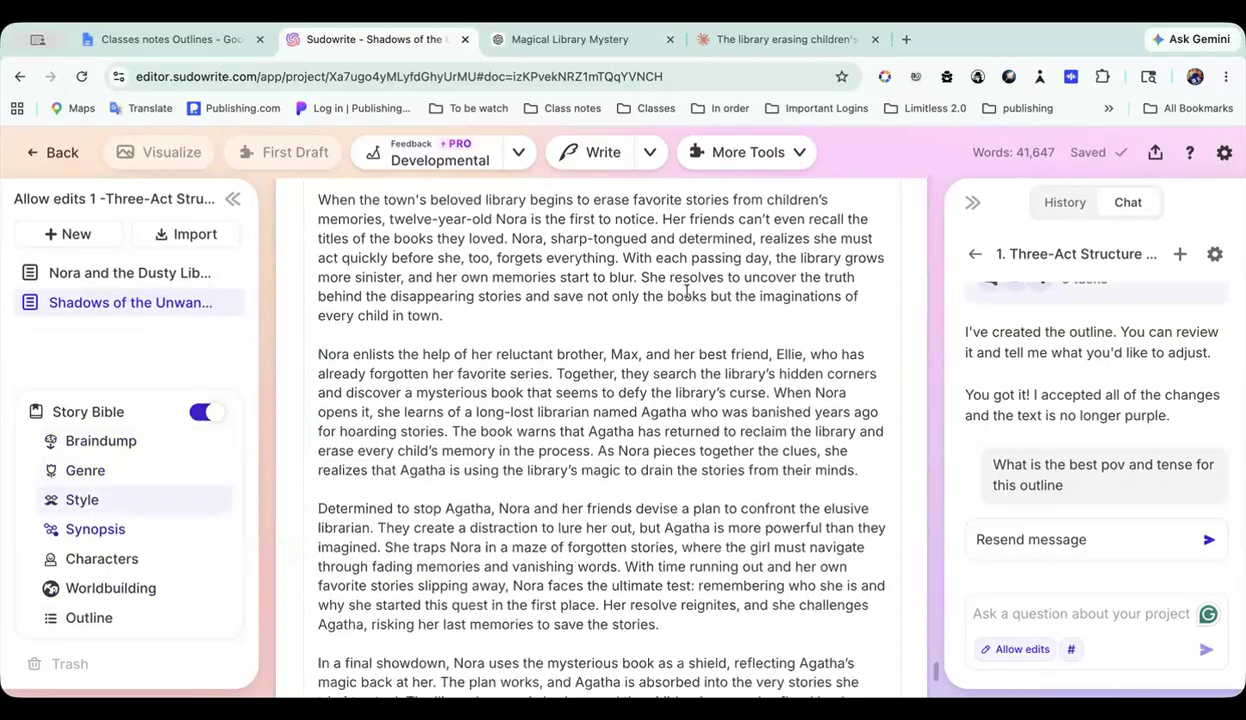
pyautogui.scroll(-7, 697, 540)
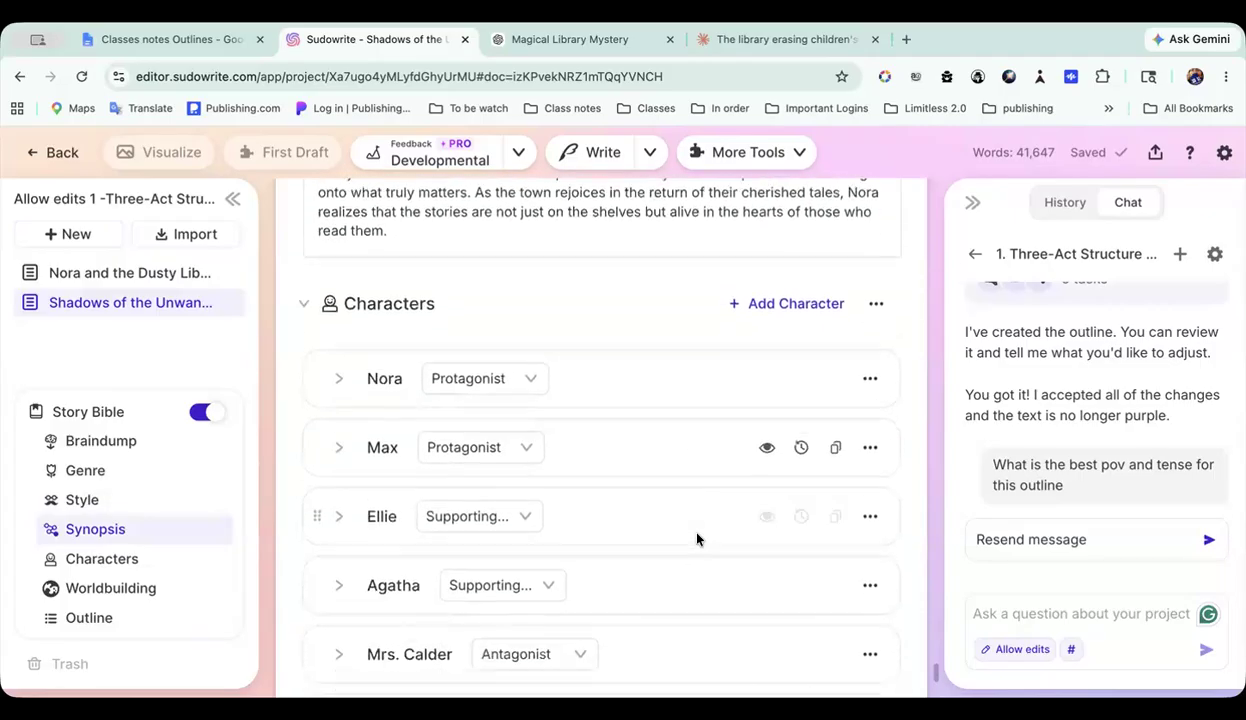
pyautogui.scroll(-10, 698, 541)
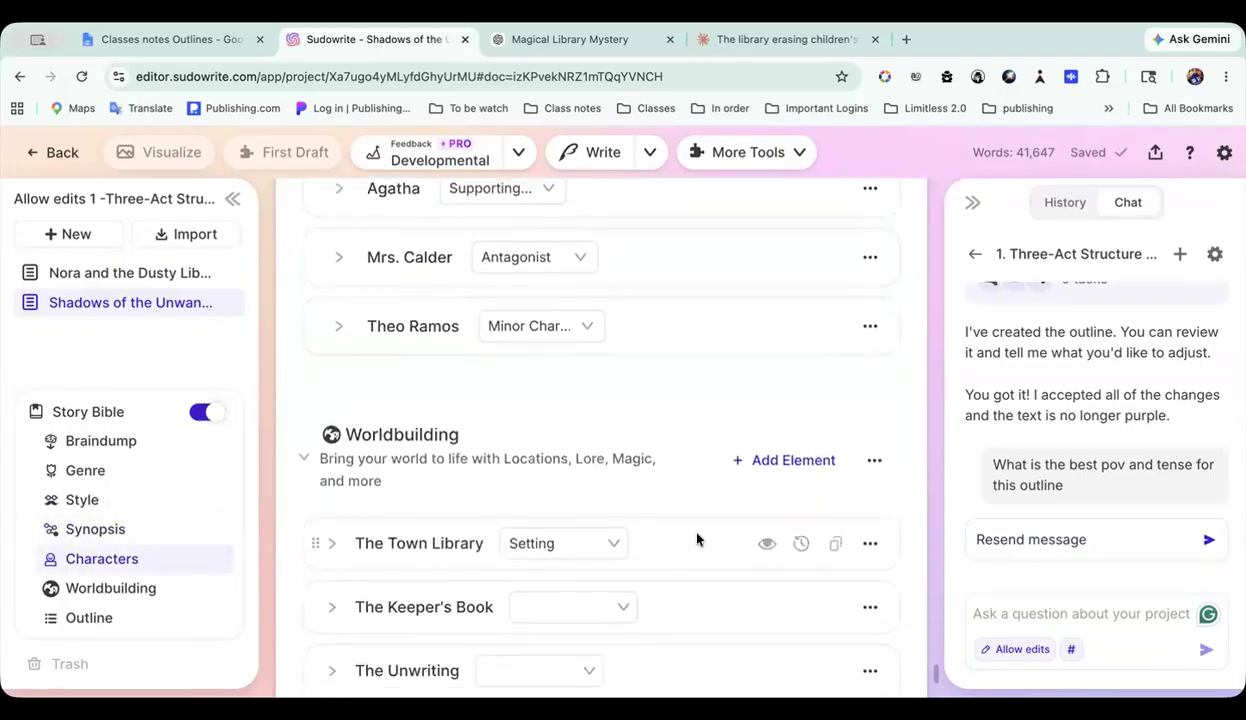
pyautogui.scroll(-3, 697, 540)
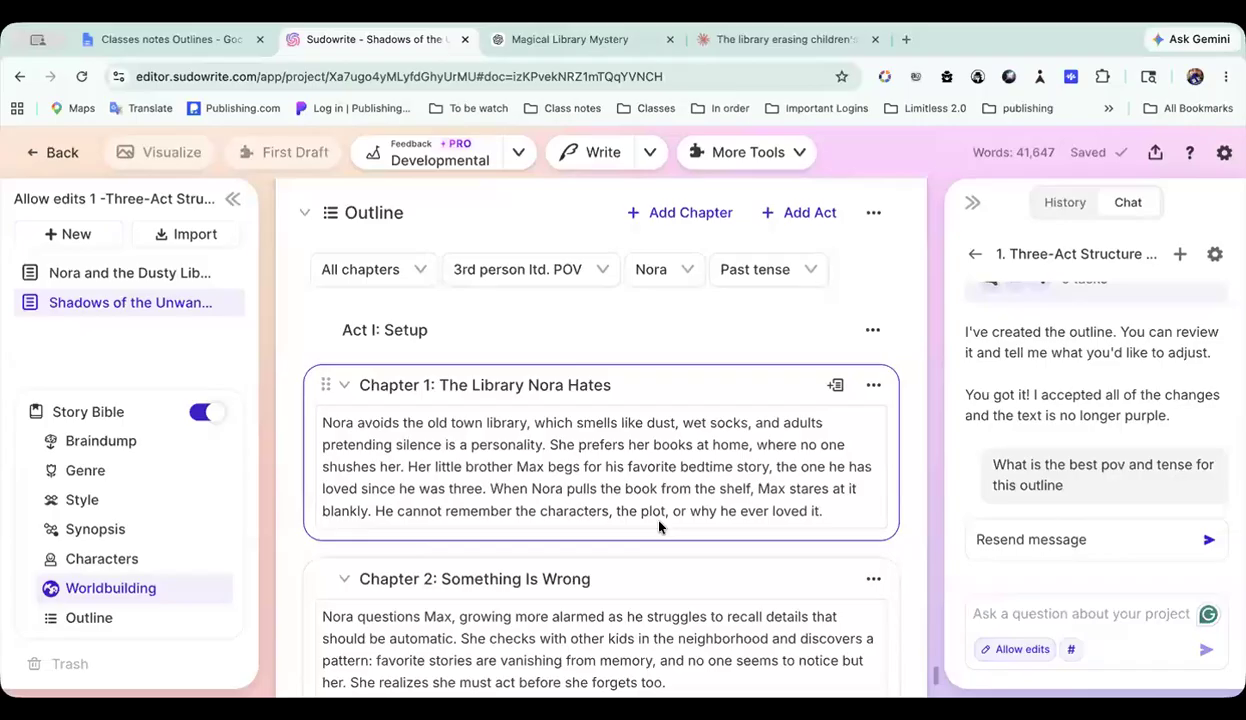
# Step: Look through the Story Bible's outline from Chapter 1 to the final chapter and return to the outline's heading
pyautogui.scroll(-1, 658, 527)
pyautogui.scroll(-20, 565, 502)
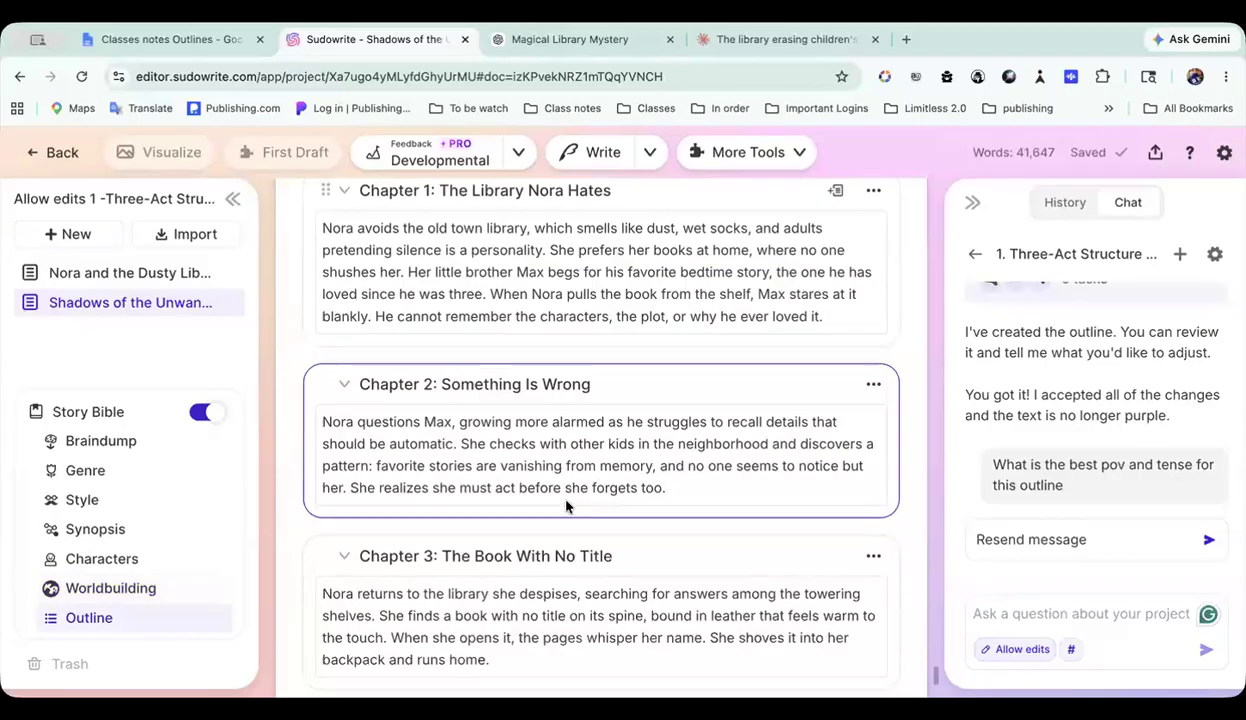
pyautogui.scroll(-3, 566, 505)
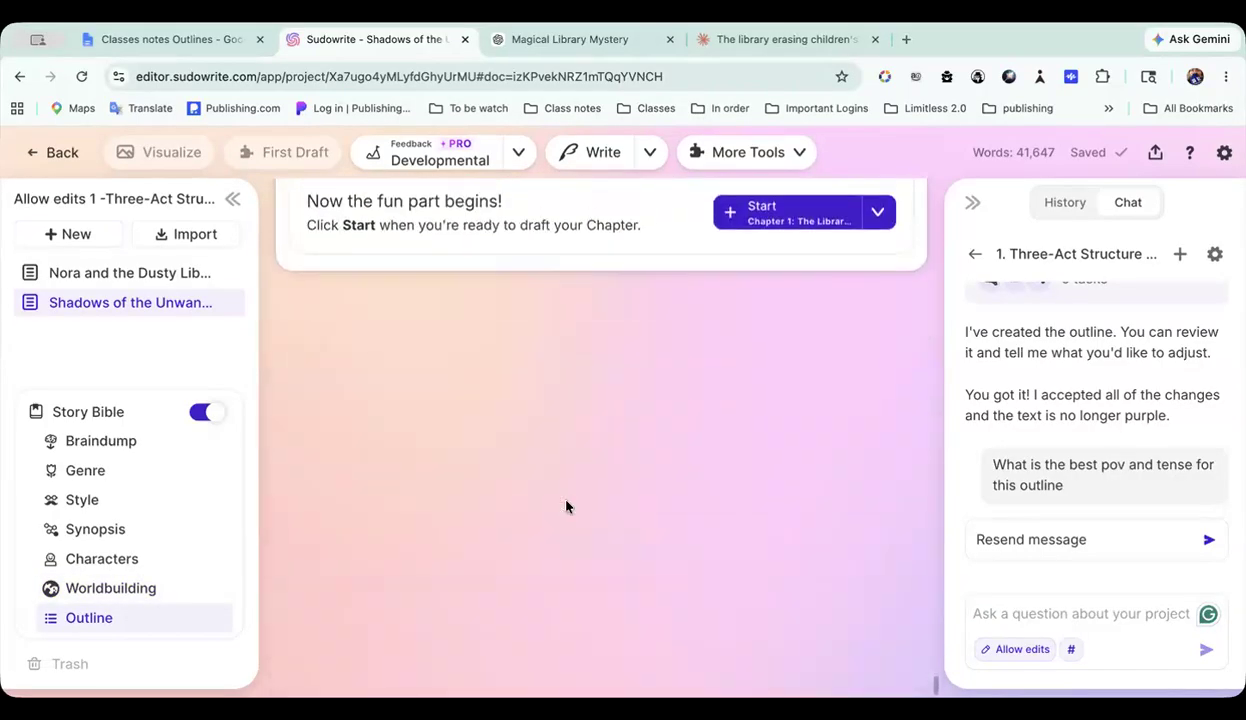
pyautogui.scroll(10, 566, 505)
pyautogui.scroll(-4, 565, 503)
pyautogui.scroll(-3, 565, 501)
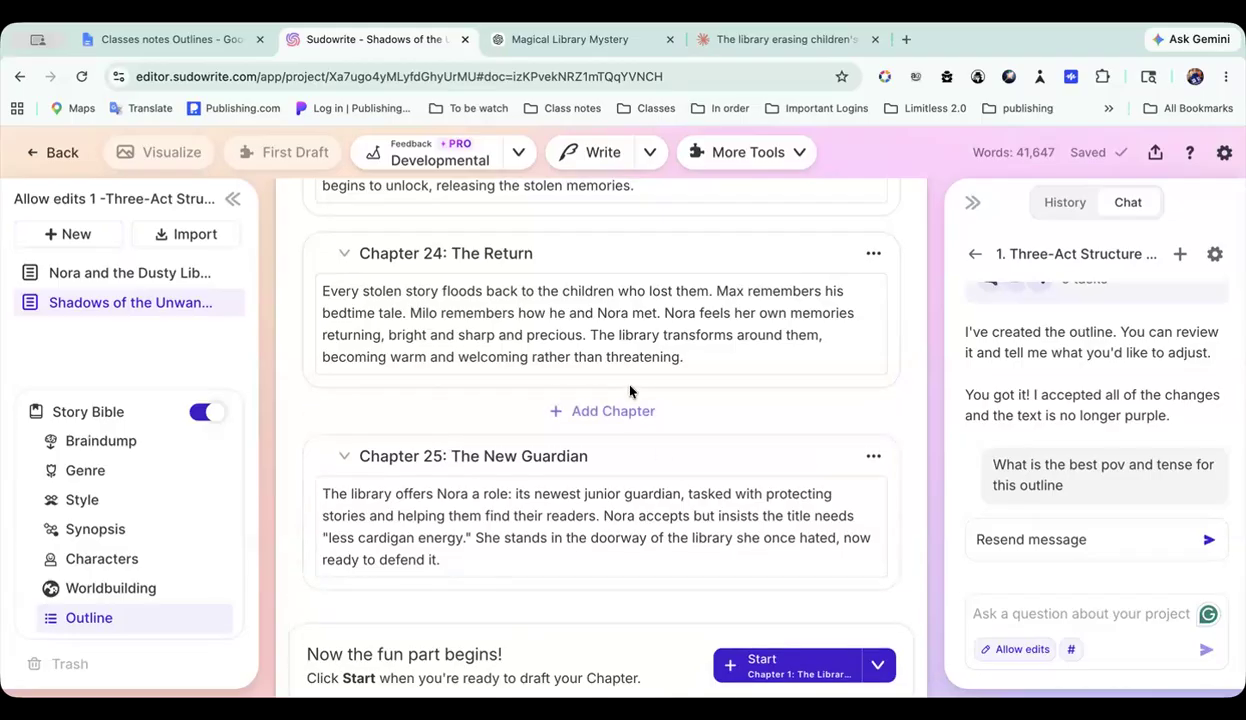
pyautogui.scroll(15, 626, 386)
pyautogui.scroll(20, 628, 386)
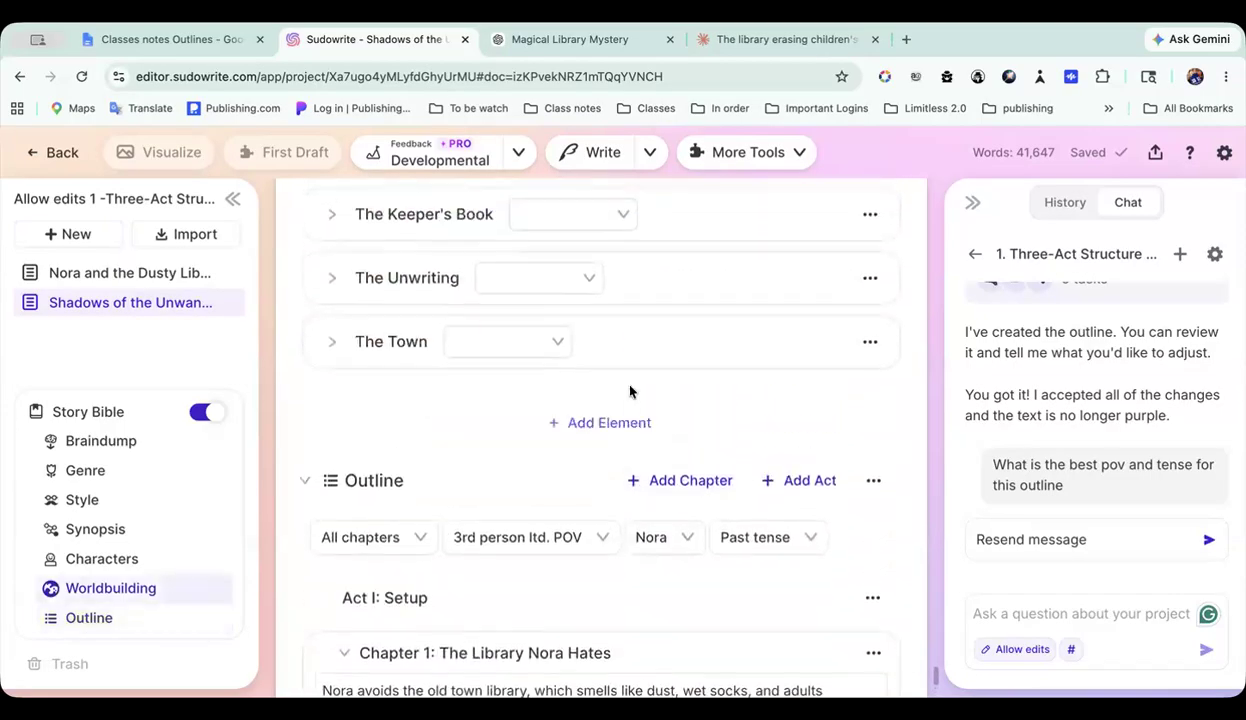
pyautogui.scroll(-3, 628, 386)
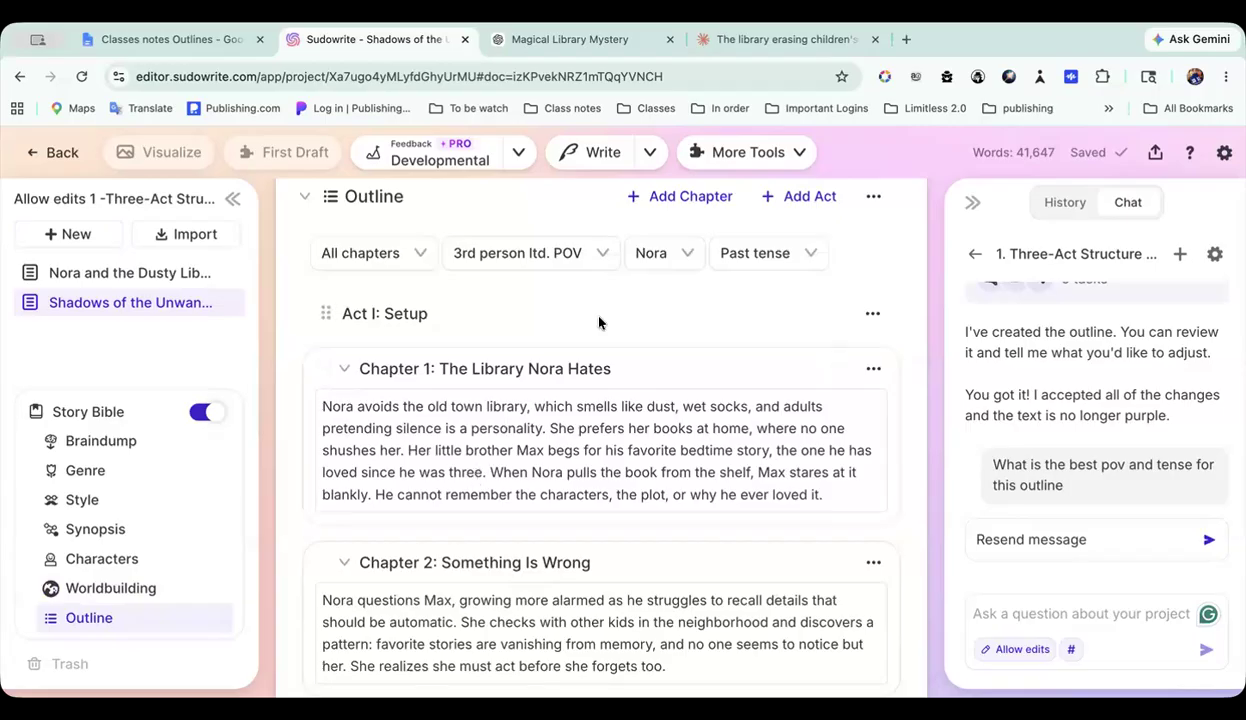
pyautogui.scroll(1, 820, 411)
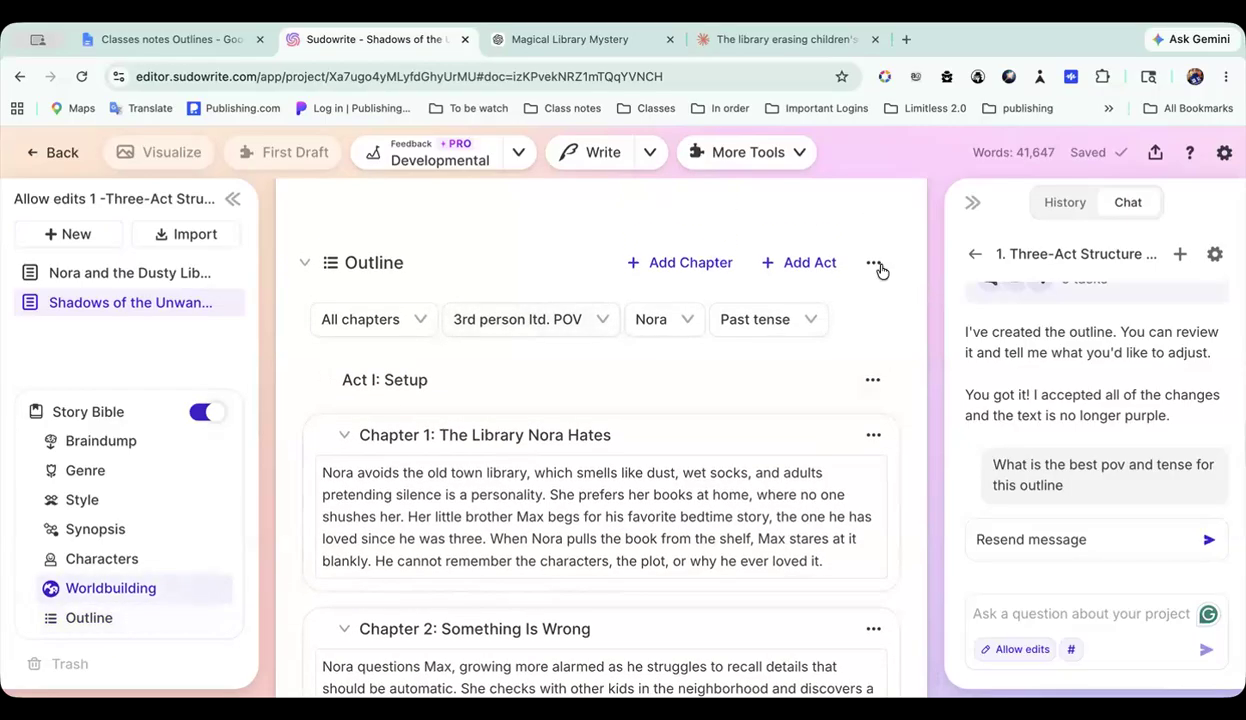
# Step: Show the outline's extra options and the chapters offered for new documents, then return to the Shadows of the Unwanted document
pyautogui.click(873, 266)
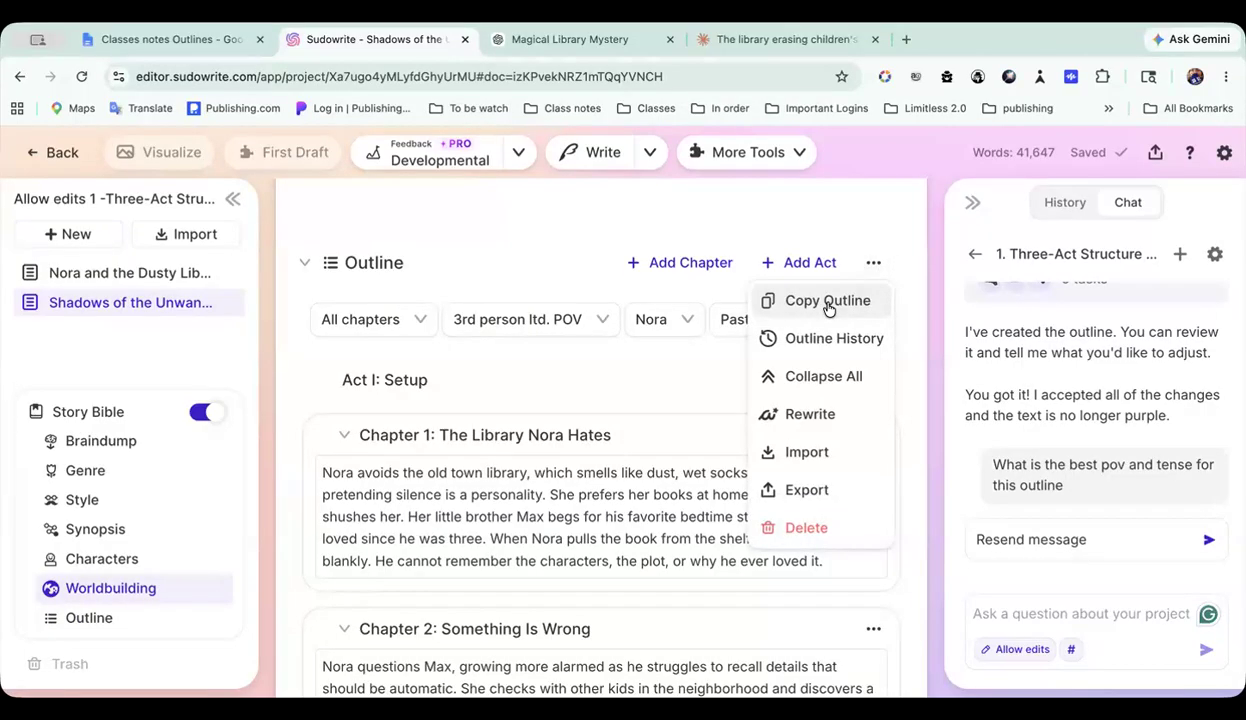
pyautogui.click(71, 232)
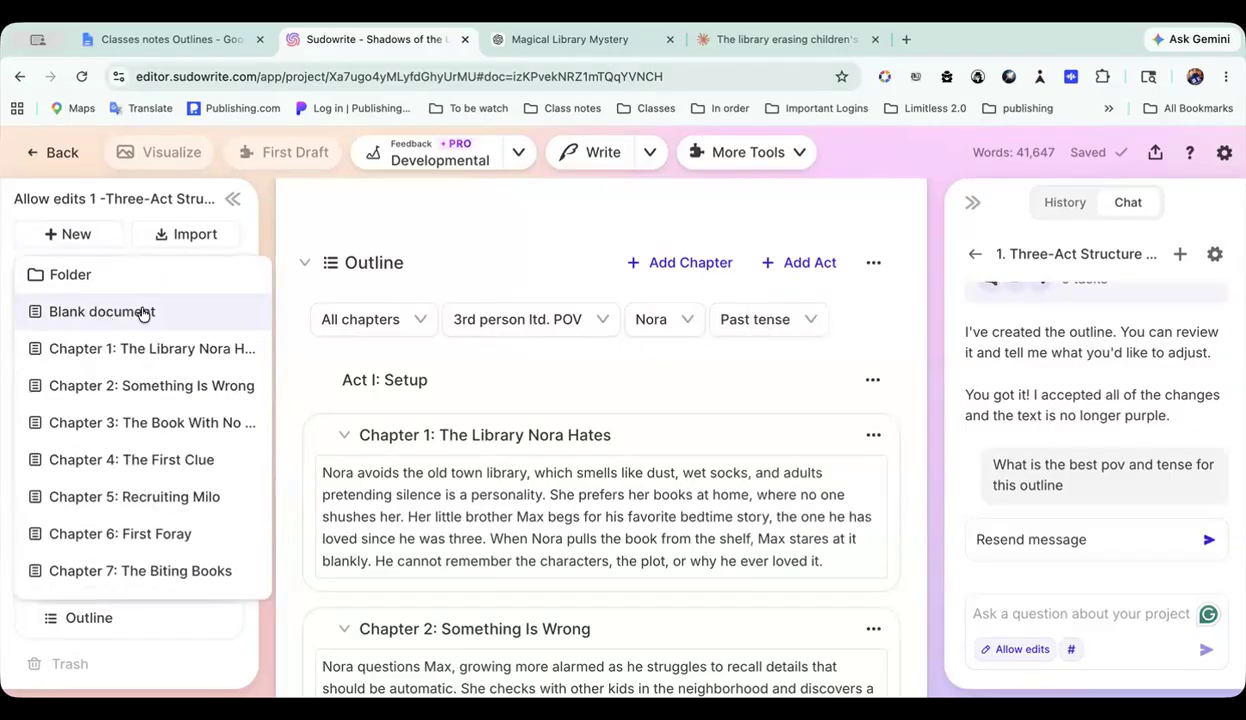
pyautogui.click(298, 245)
pyautogui.click(112, 306)
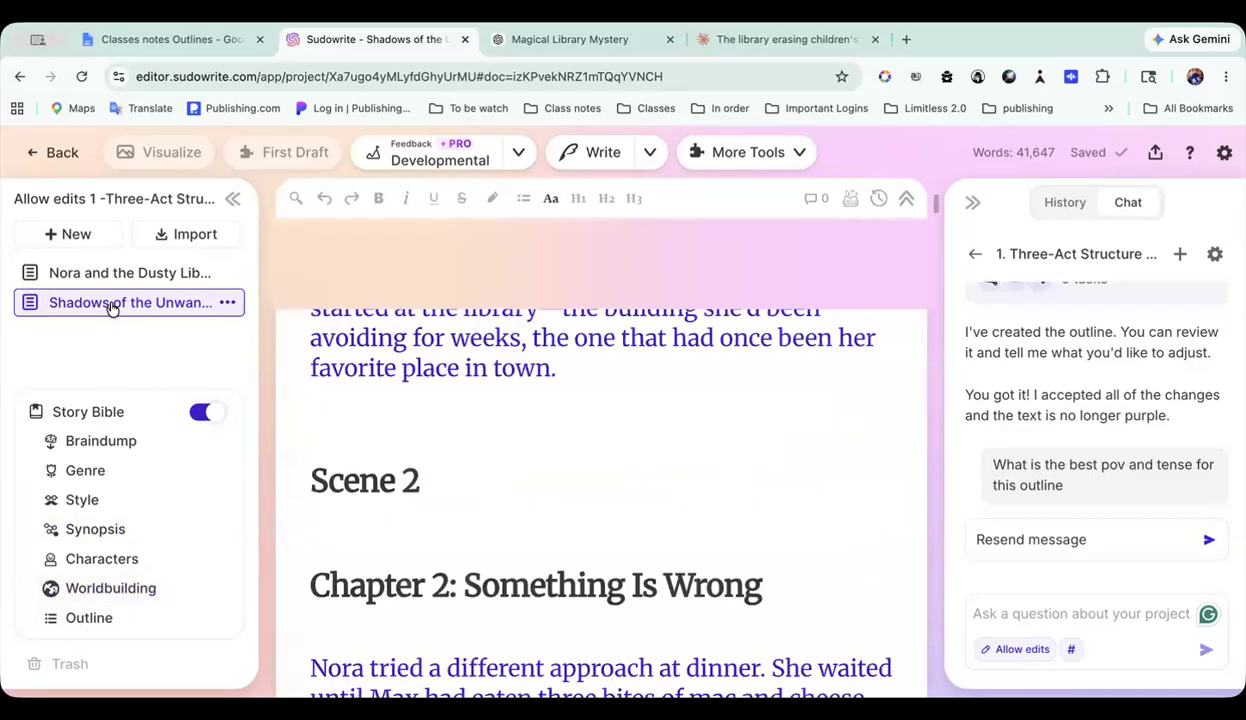
# Step: Open the Draft tool in Shadows of the Unwanted and look through its list of scenes to the last chapter
pyautogui.click(848, 203)
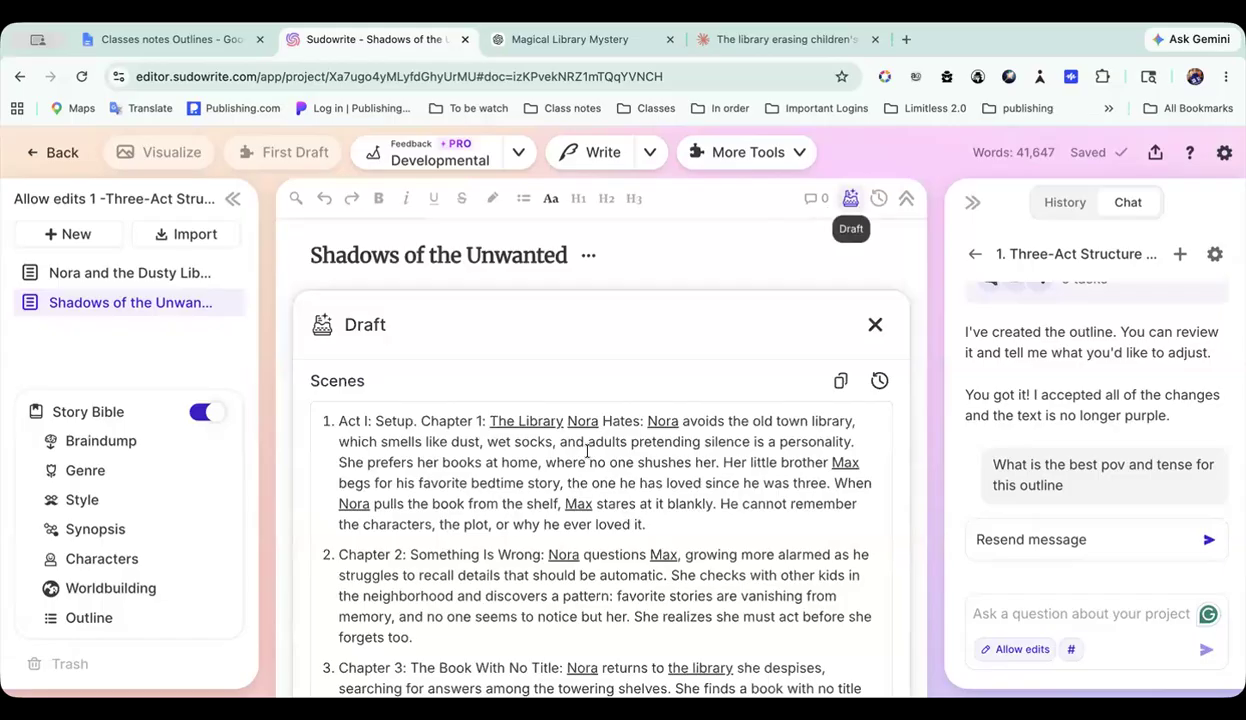
pyautogui.scroll(-2, 587, 452)
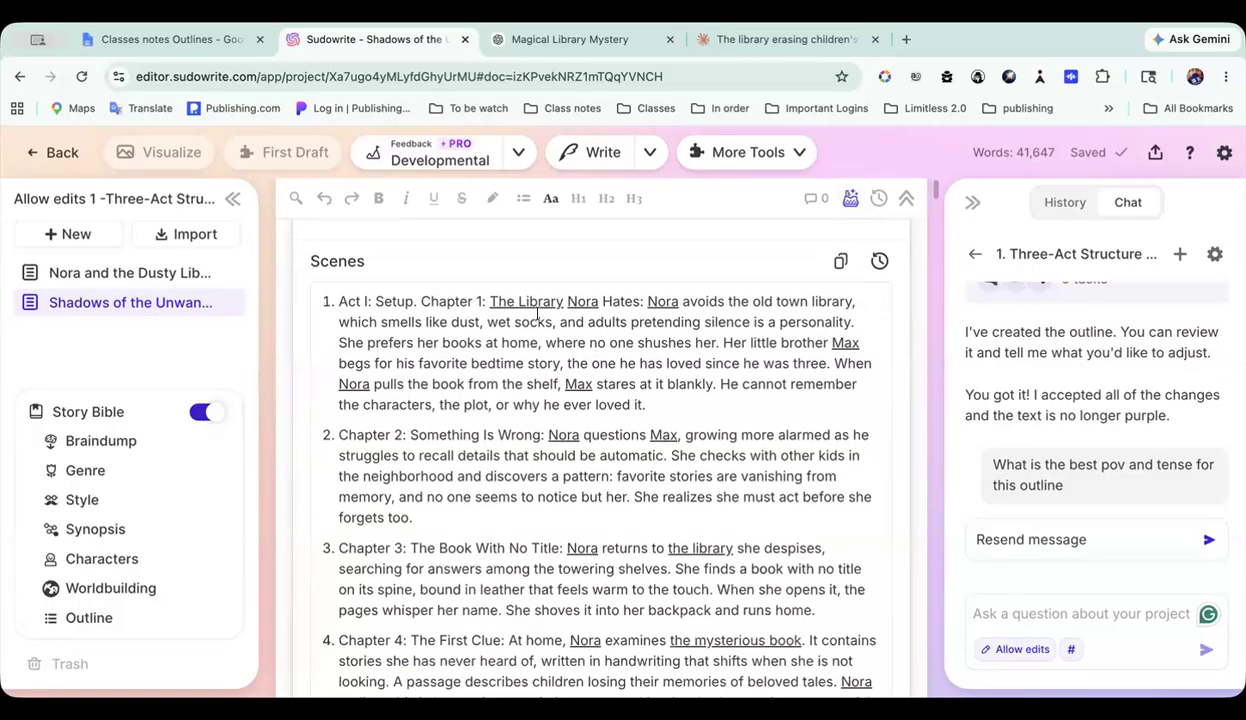
pyautogui.scroll(-20, 437, 316)
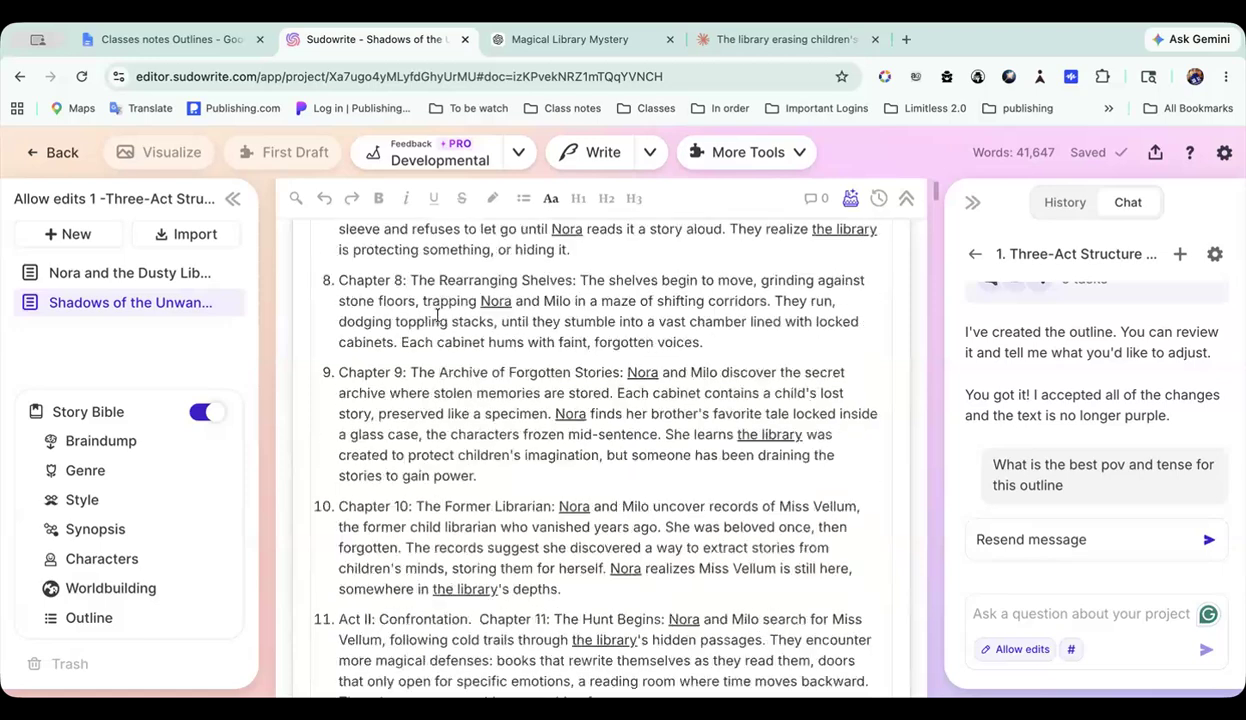
pyautogui.scroll(-20, 437, 316)
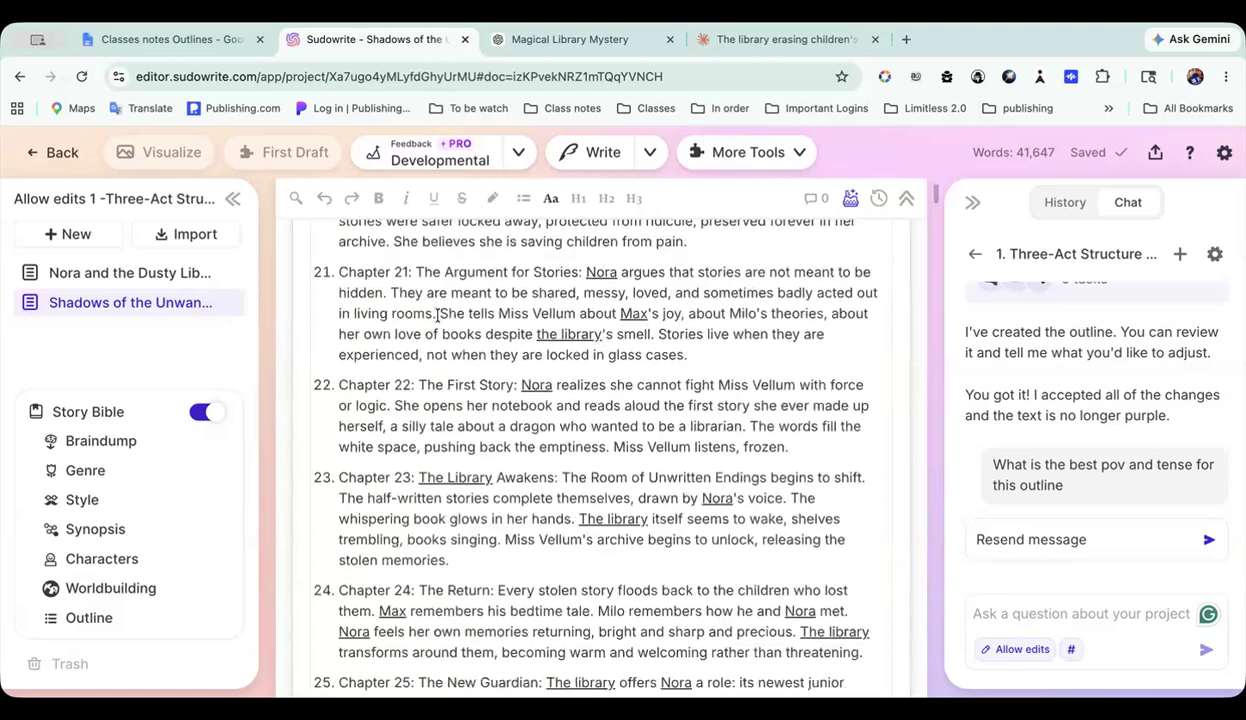
pyautogui.scroll(-2, 437, 316)
# Step: Add a colon after "Act III" at the start of scene 20 in the Draft scenes
pyautogui.scroll(8, 519, 387)
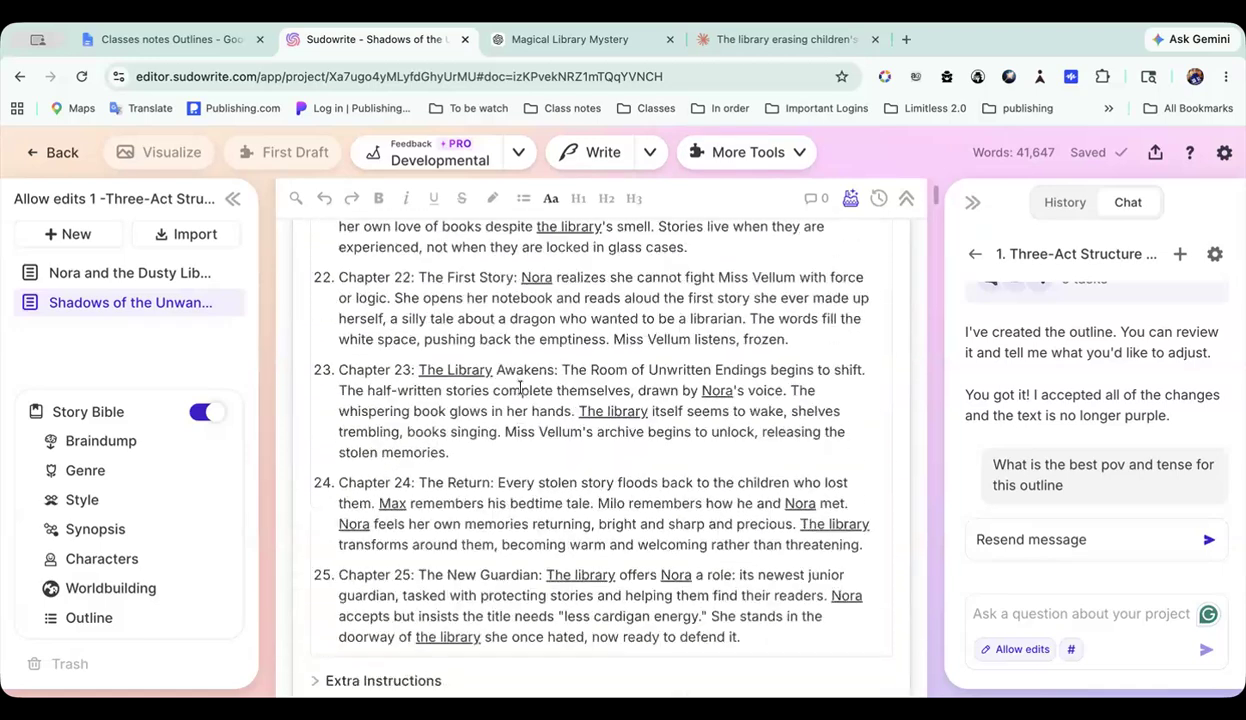
pyautogui.click(376, 557)
pyautogui.write(':')
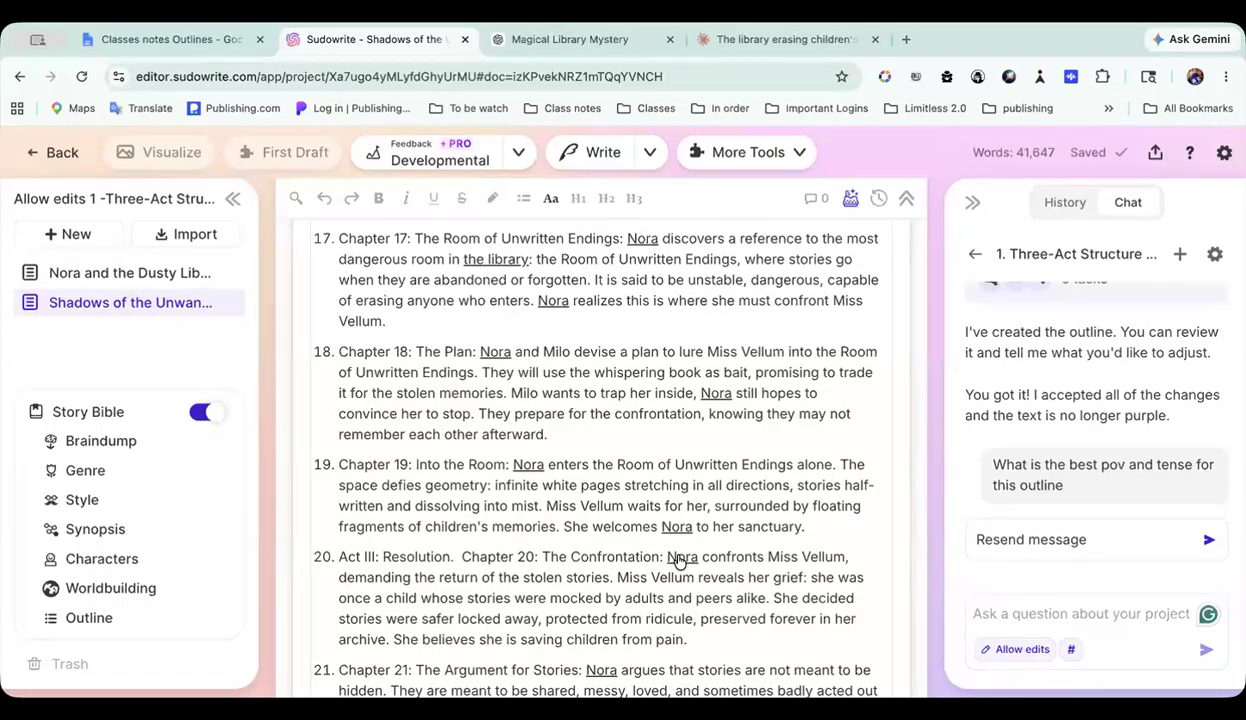
# Step: Look over the Draft scenes again from the first to the last, then view the Excellent prose mode's details and close them
pyautogui.scroll(20, 659, 497)
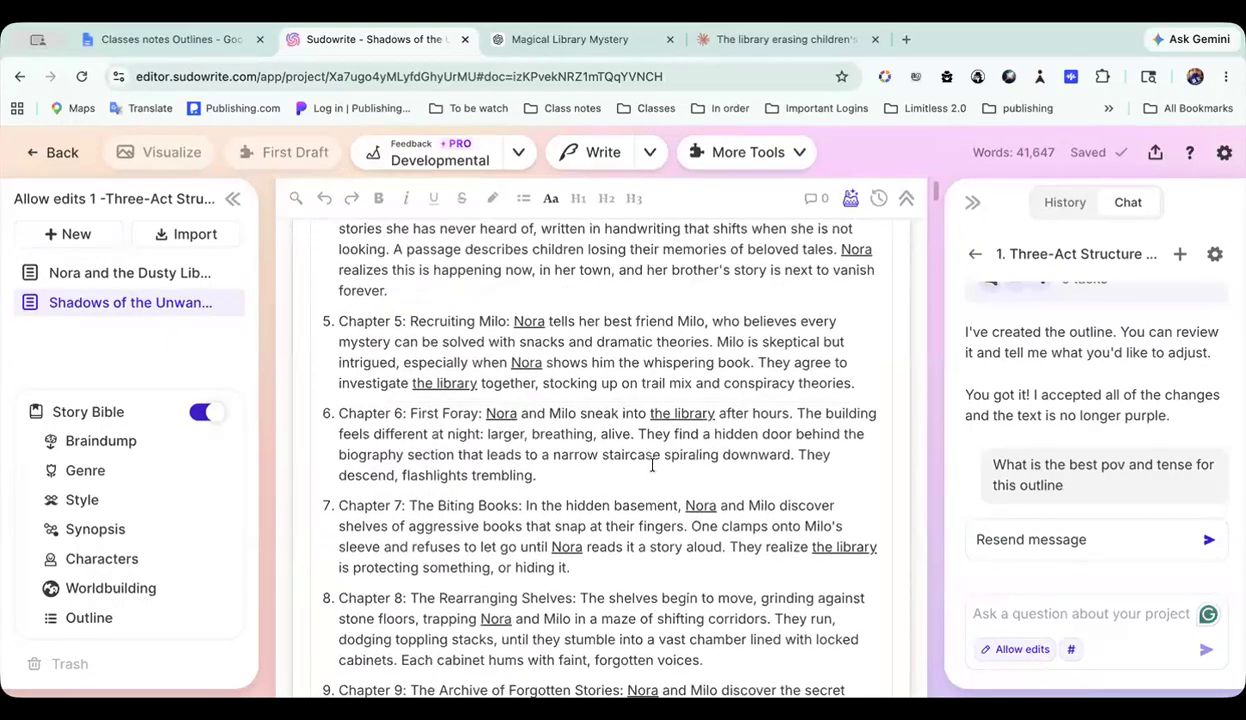
pyautogui.scroll(2, 651, 465)
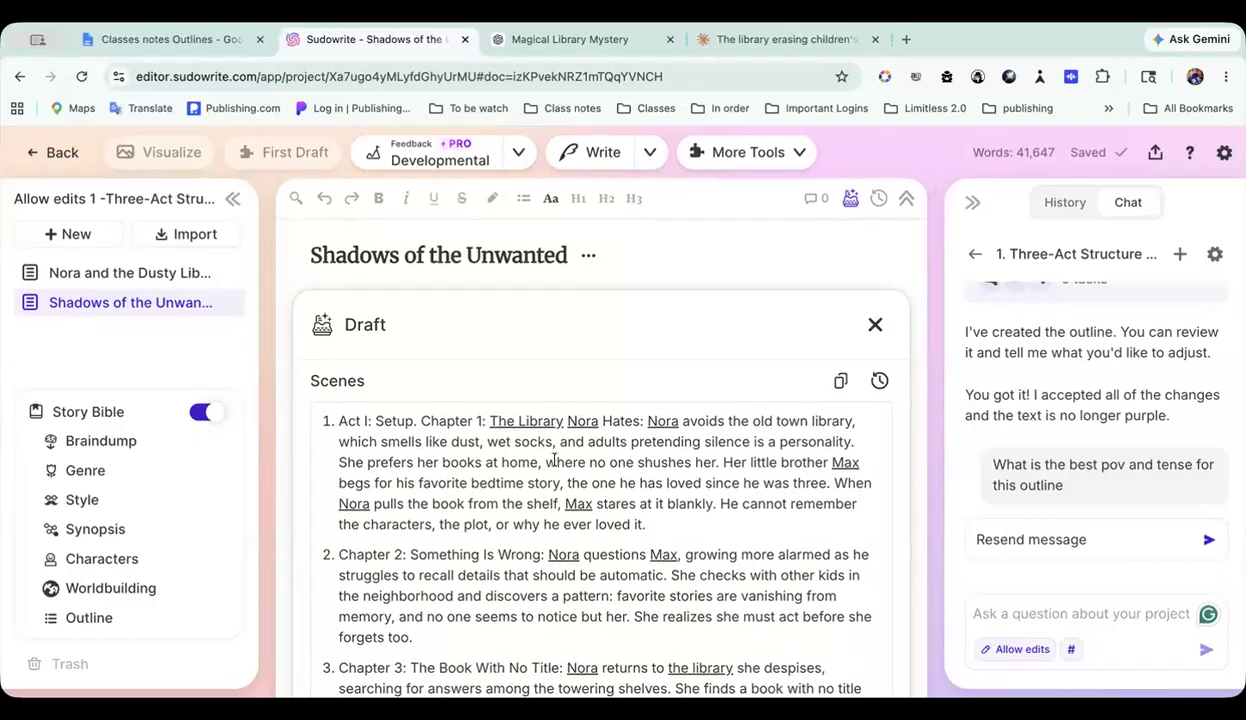
pyautogui.scroll(-20, 553, 460)
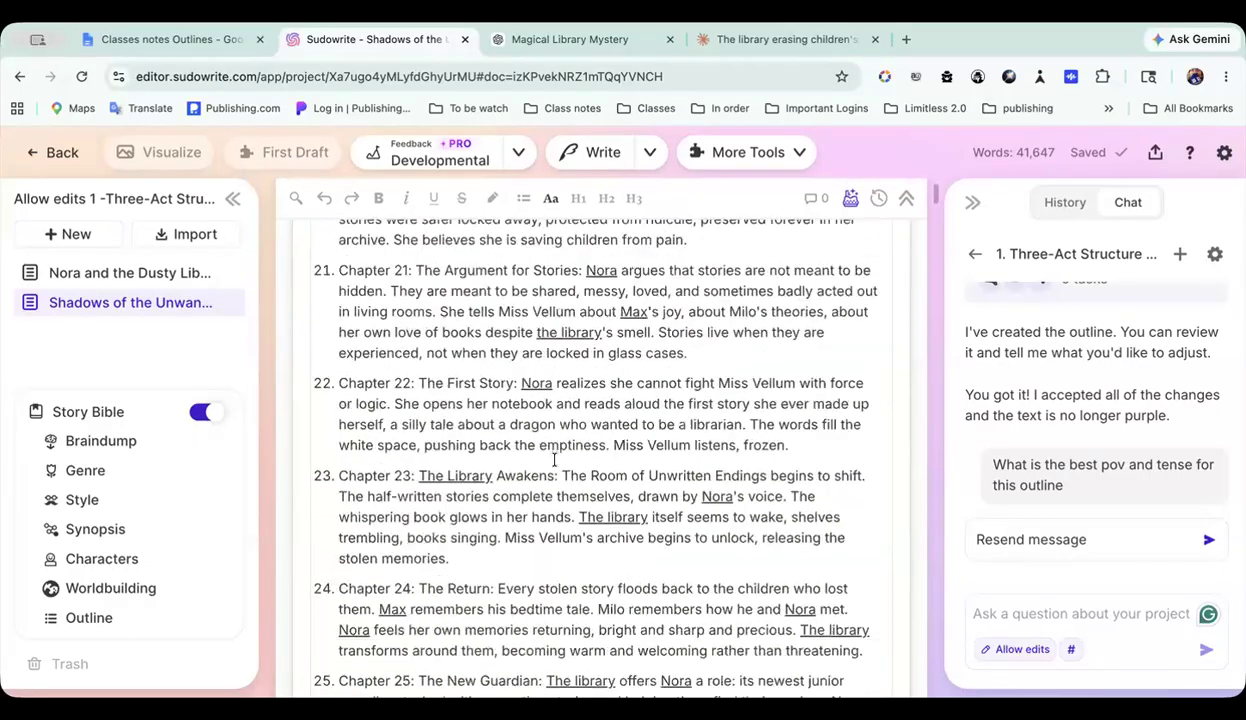
pyautogui.scroll(-3, 555, 465)
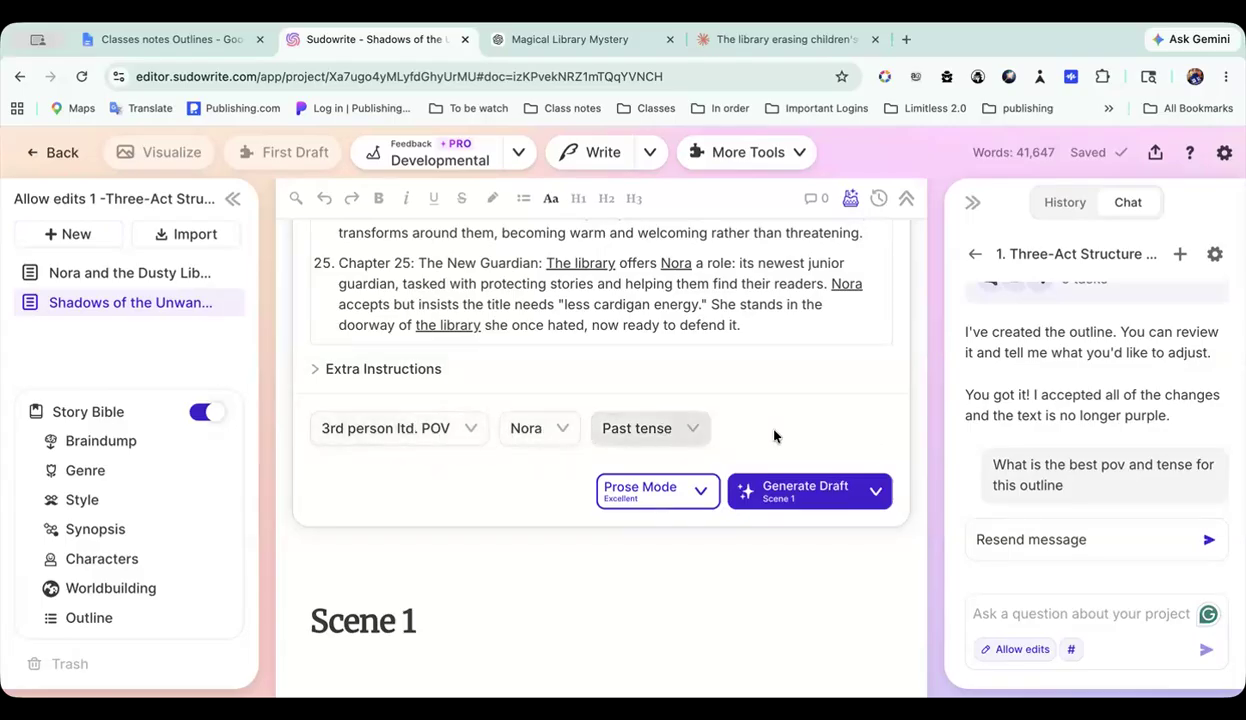
pyautogui.click(668, 494)
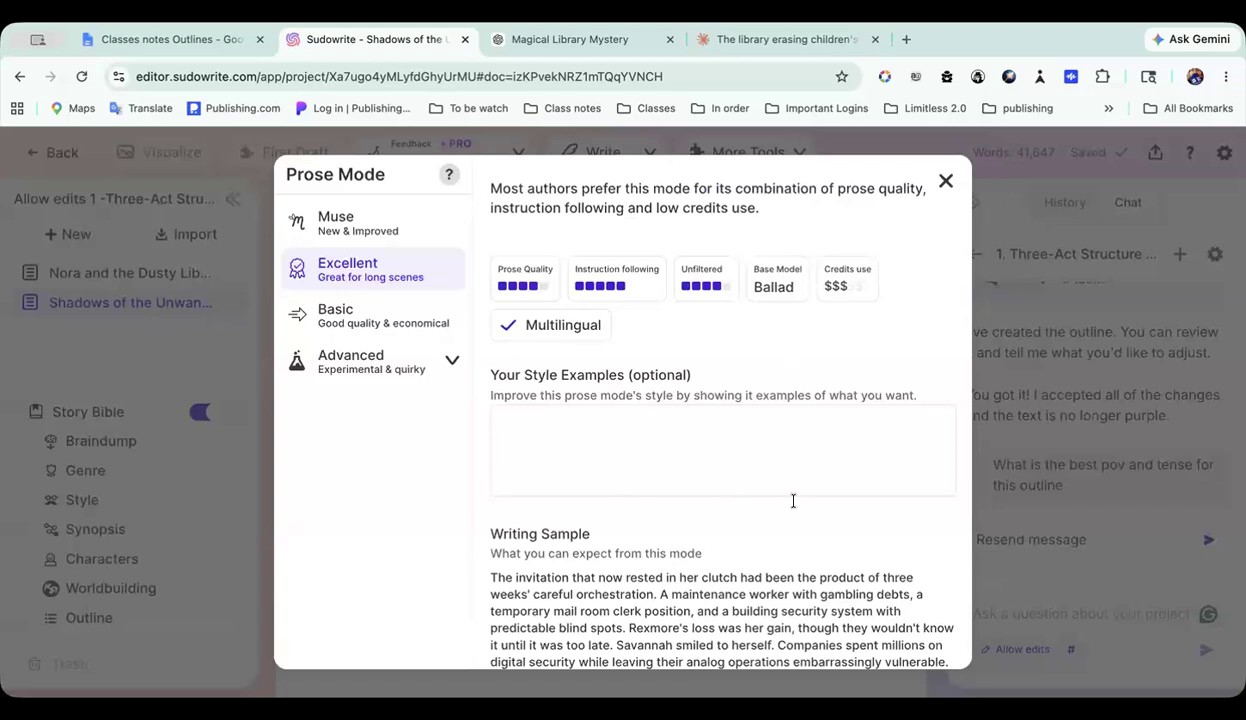
pyautogui.click(943, 183)
# Step: Look through the first scene's drafted prose, then switch to the Classes notes Outlines document in Google Docs
pyautogui.scroll(-10, 650, 492)
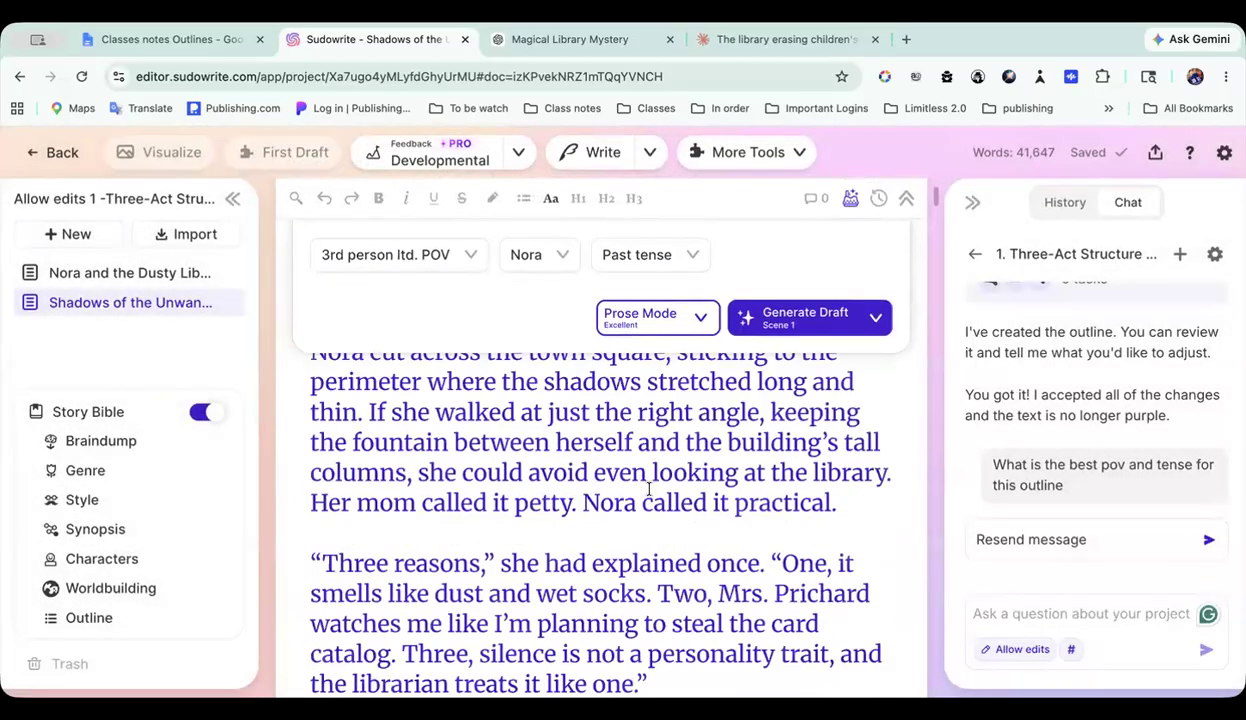
pyautogui.scroll(-5, 572, 505)
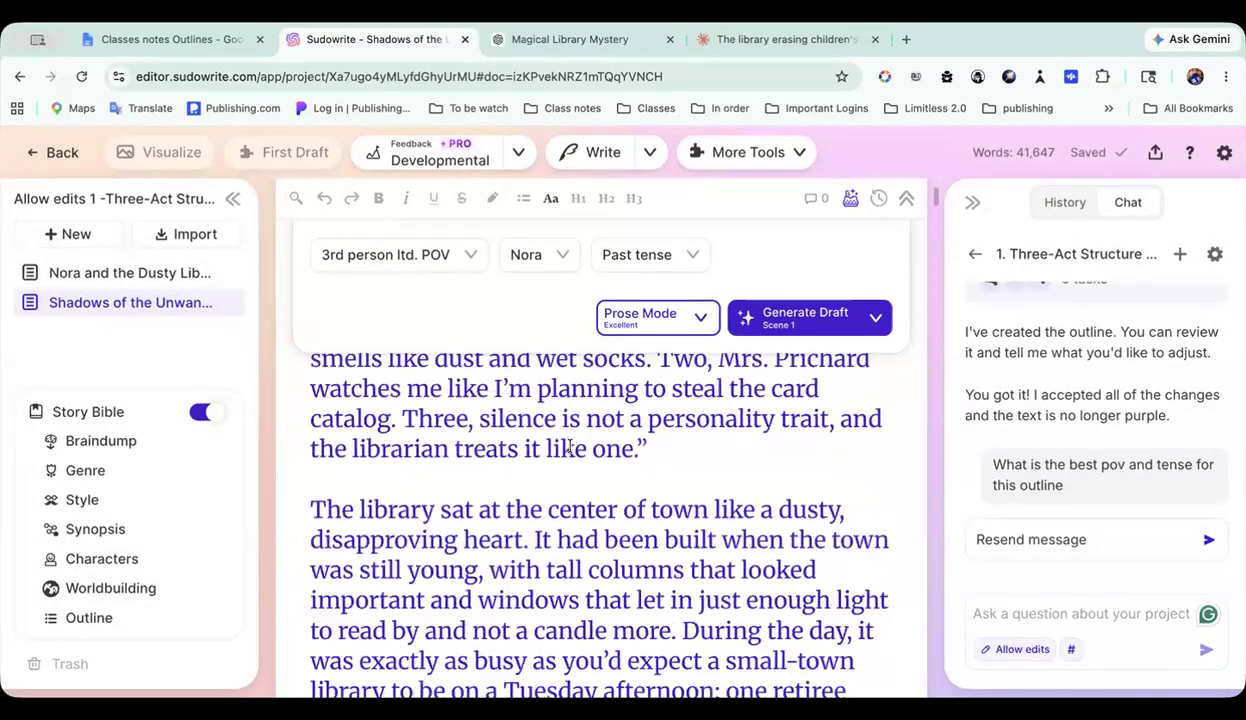
pyautogui.scroll(-10, 570, 447)
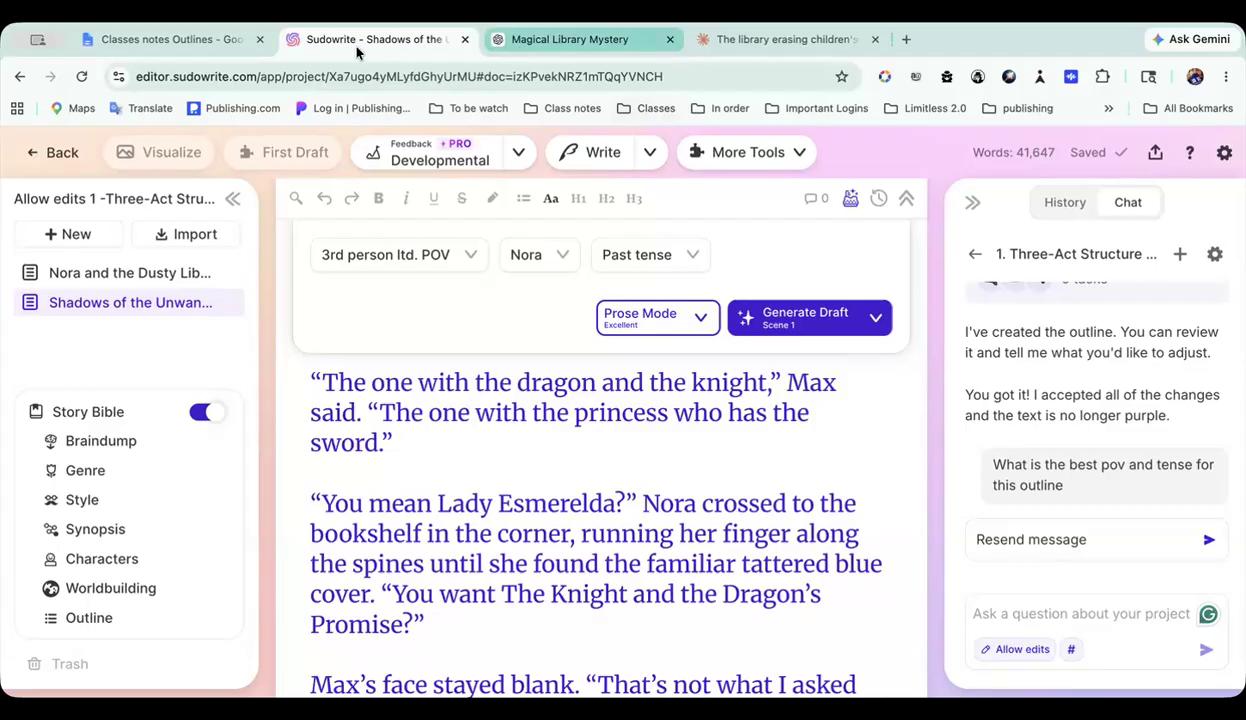
pyautogui.click(203, 44)
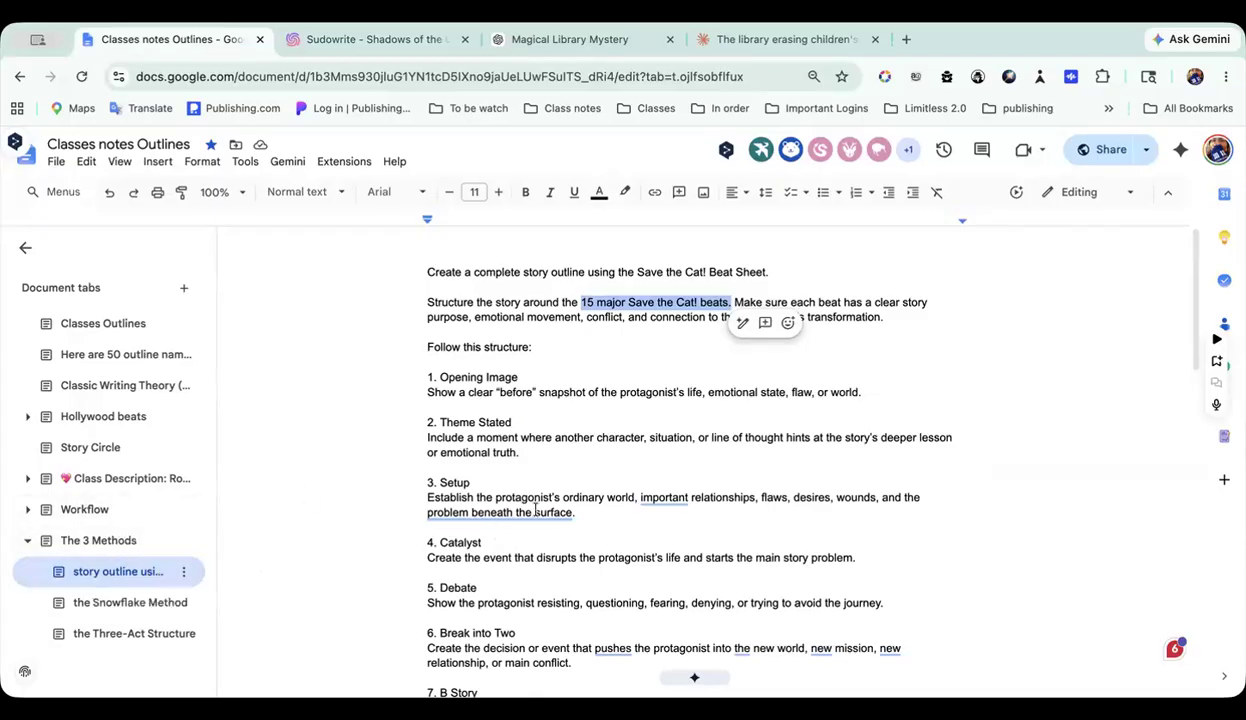
pyautogui.moveTo(536, 510)
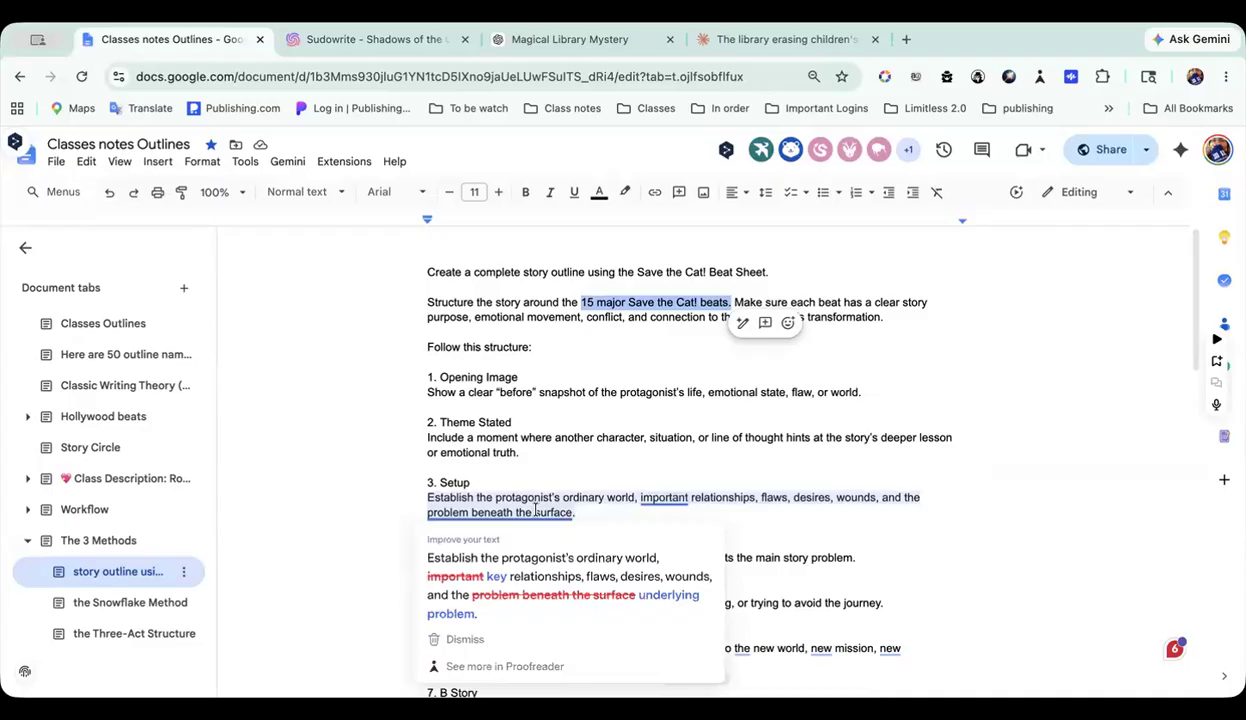
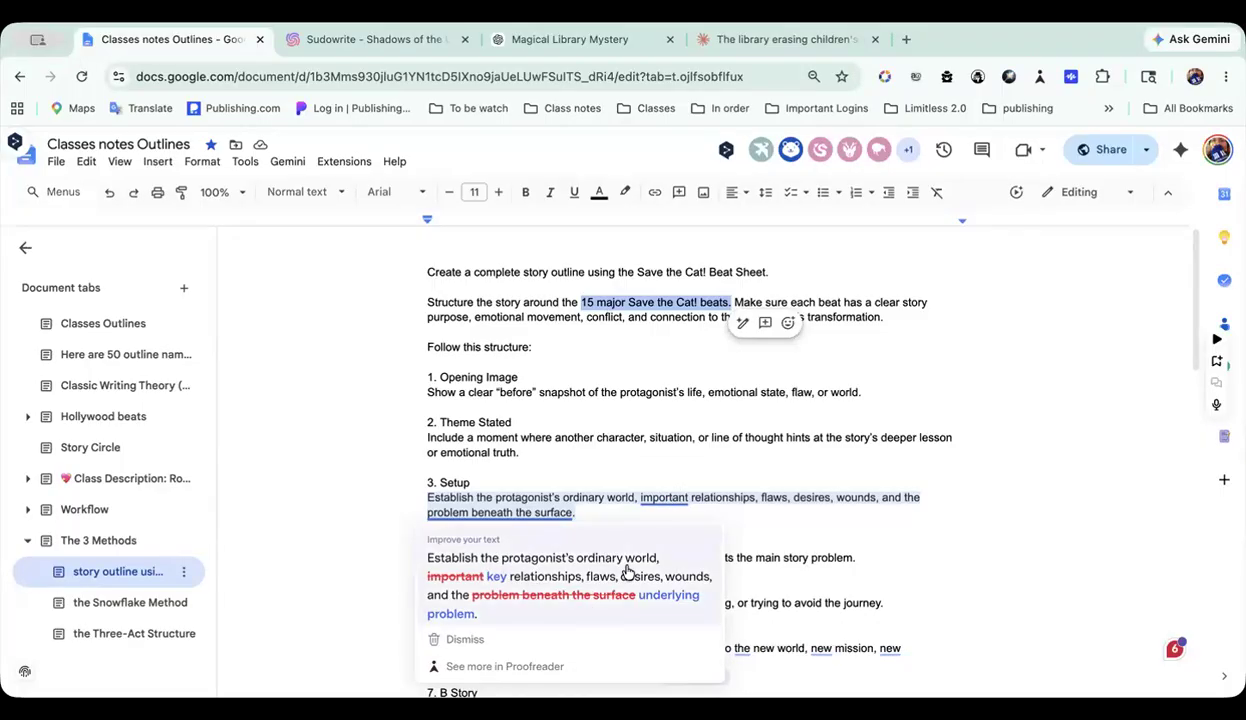
# Step: Return to Sudowrite's Shadows of the Unwanted document and read through the first scene's drafted prose to the start of Scene 2
pyautogui.click(906, 540)
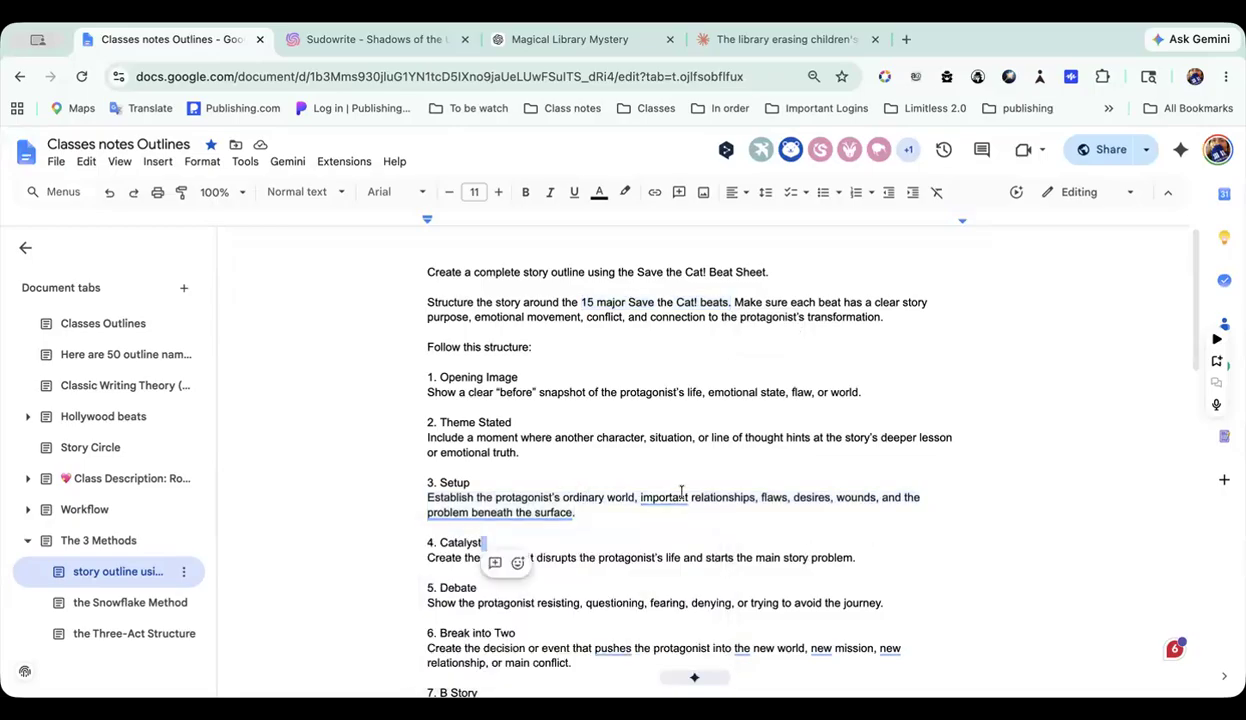
pyautogui.moveTo(652, 500)
pyautogui.click(424, 42)
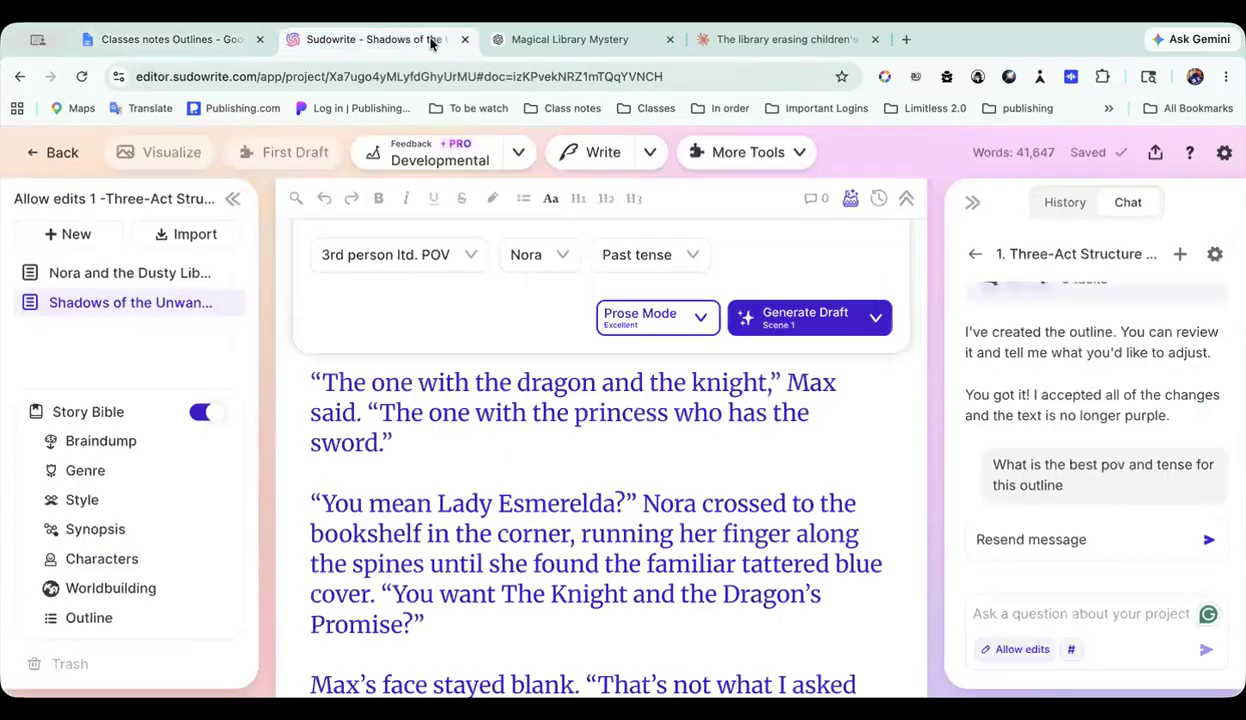
pyautogui.click(644, 560)
pyautogui.scroll(-10, 519, 531)
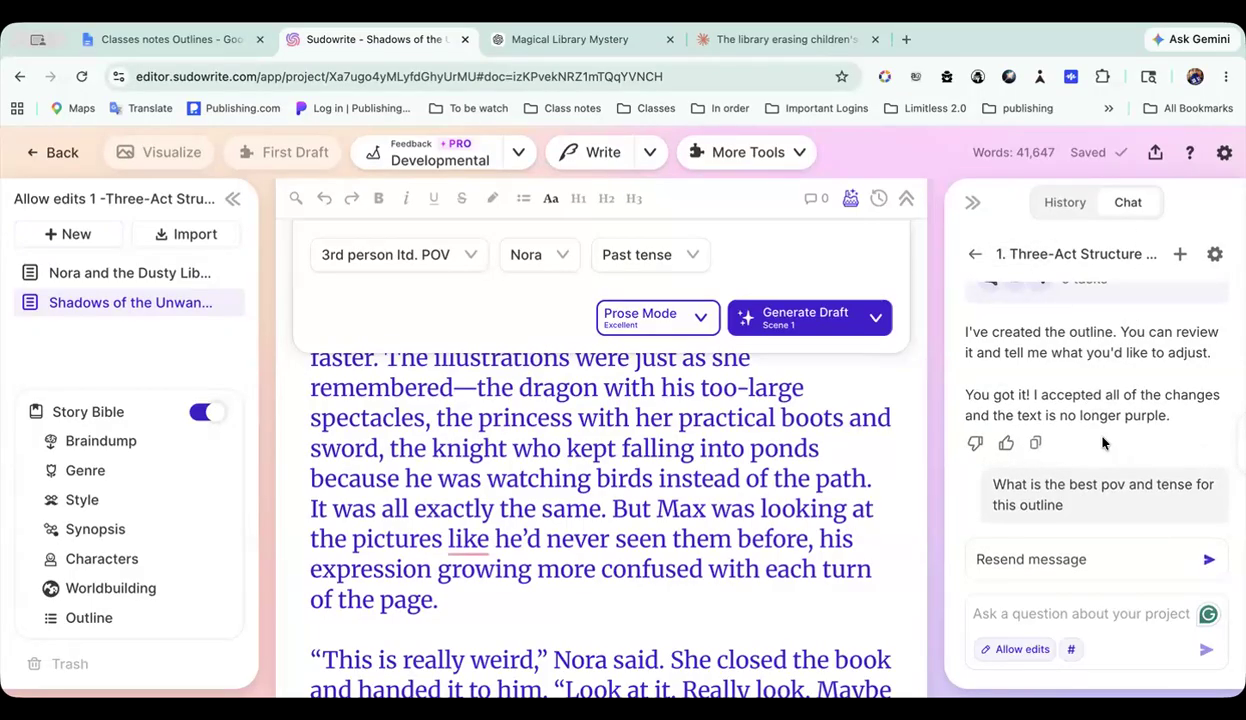
pyautogui.scroll(-10, 587, 515)
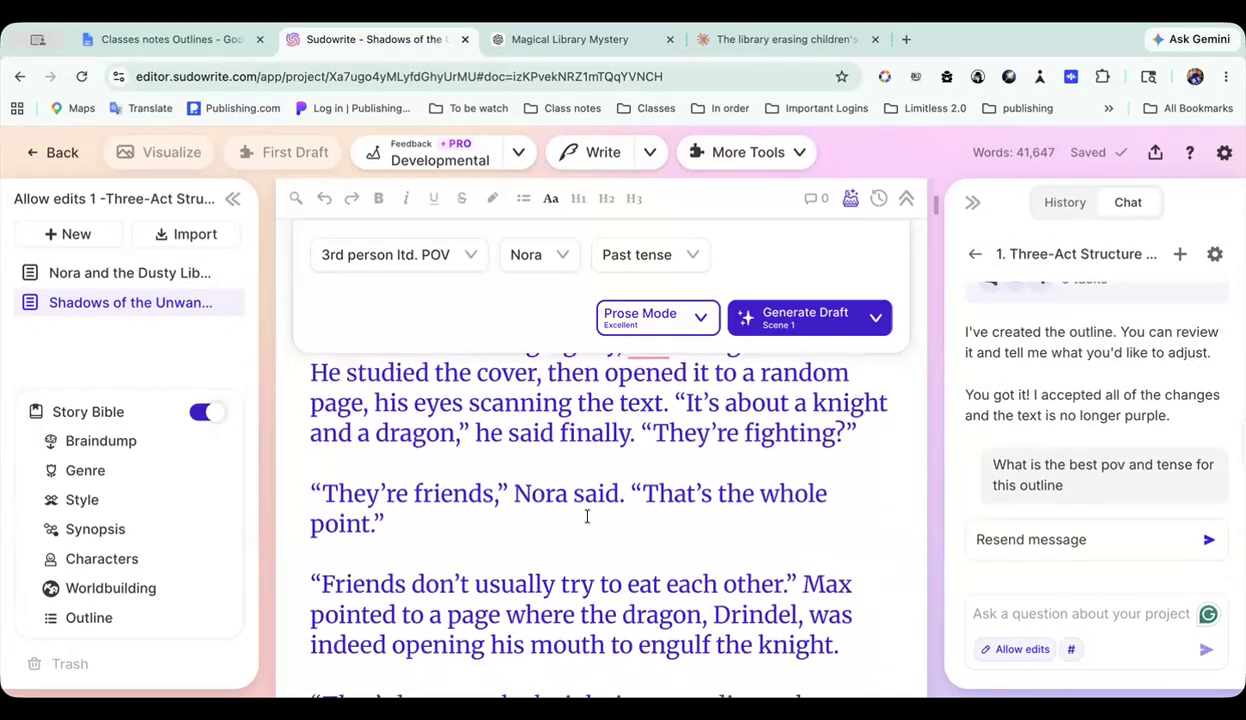
pyautogui.scroll(-15, 587, 516)
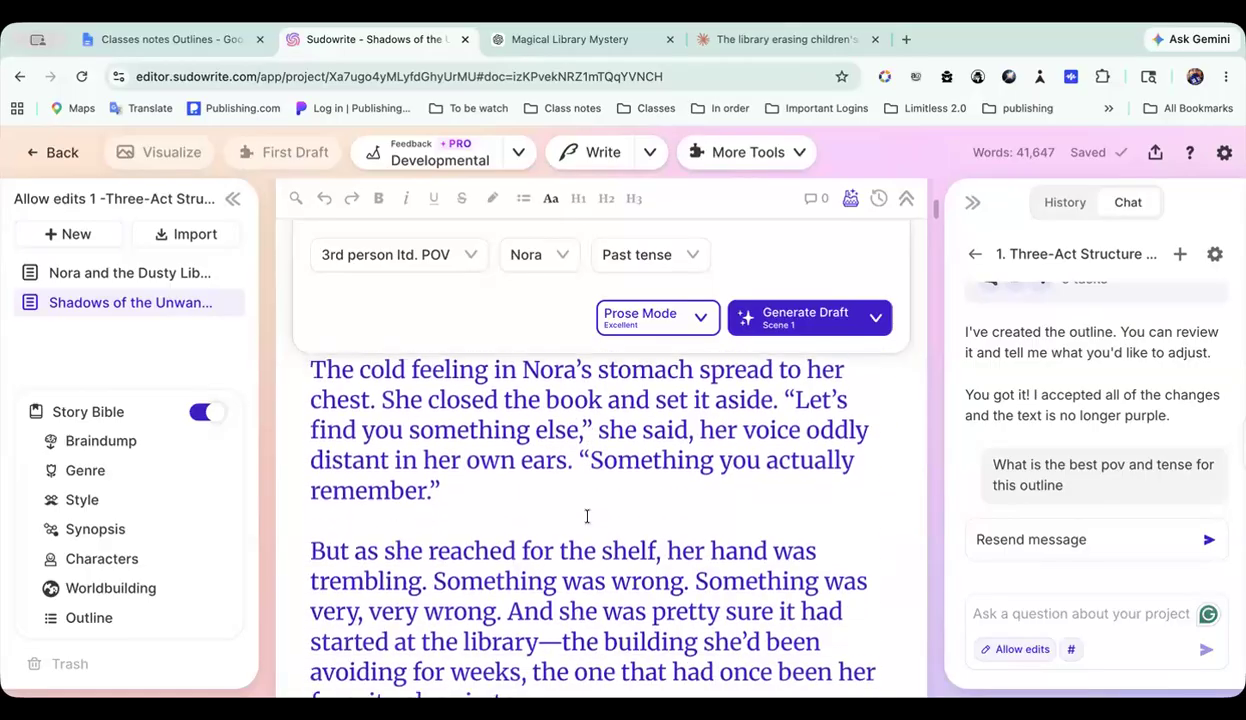
pyautogui.scroll(-3, 587, 516)
pyautogui.scroll(5, 513, 491)
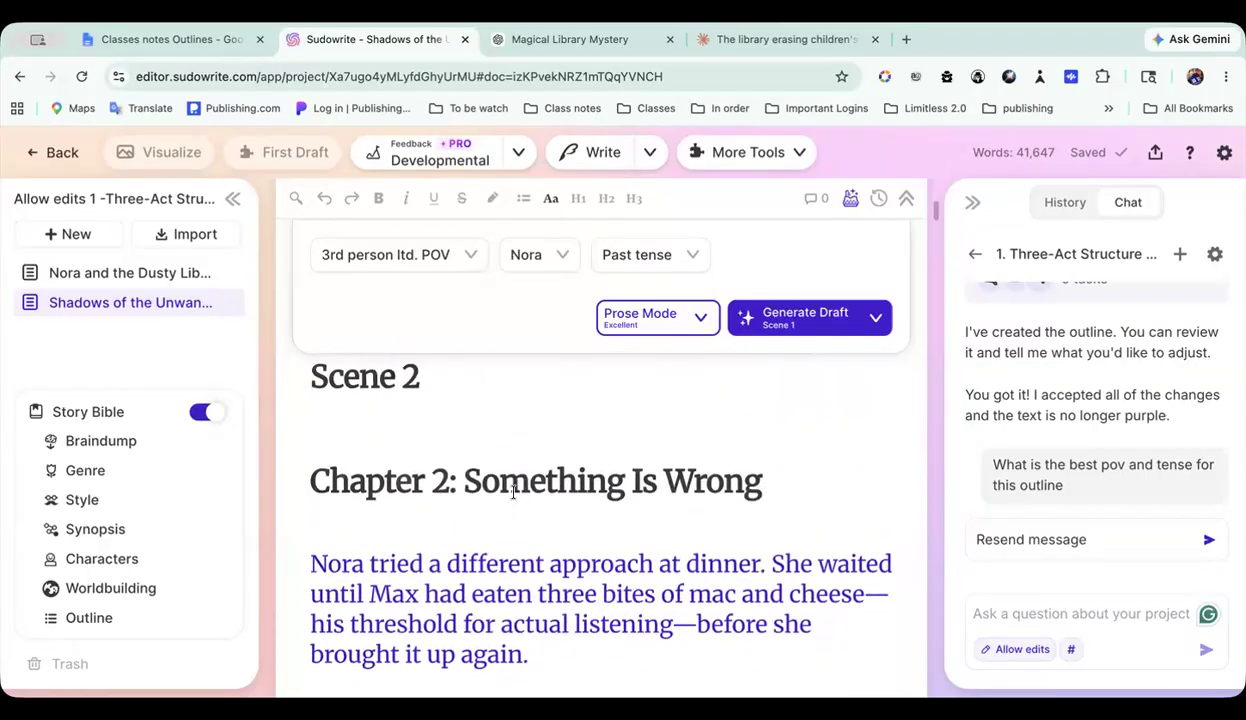
# Step: Place the cursor in Chapter 2's opening paragraph and read on through the Scene 2 prose
pyautogui.click(368, 530)
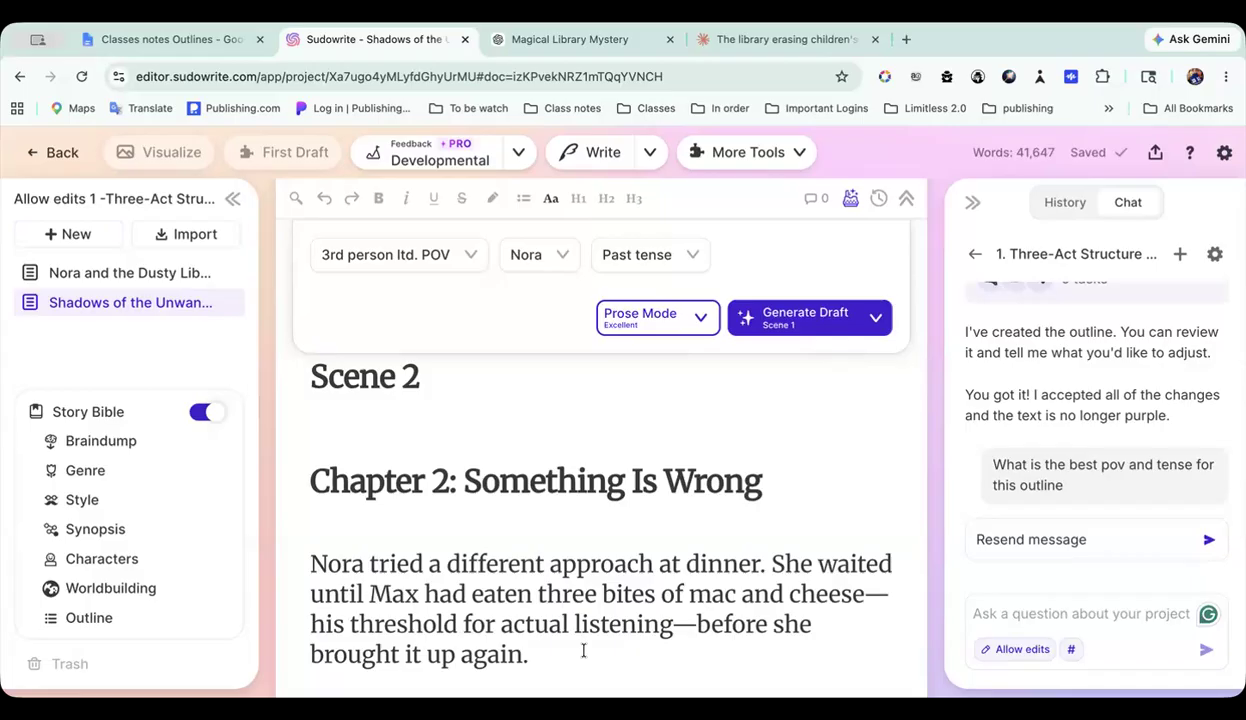
pyautogui.scroll(-3, 584, 650)
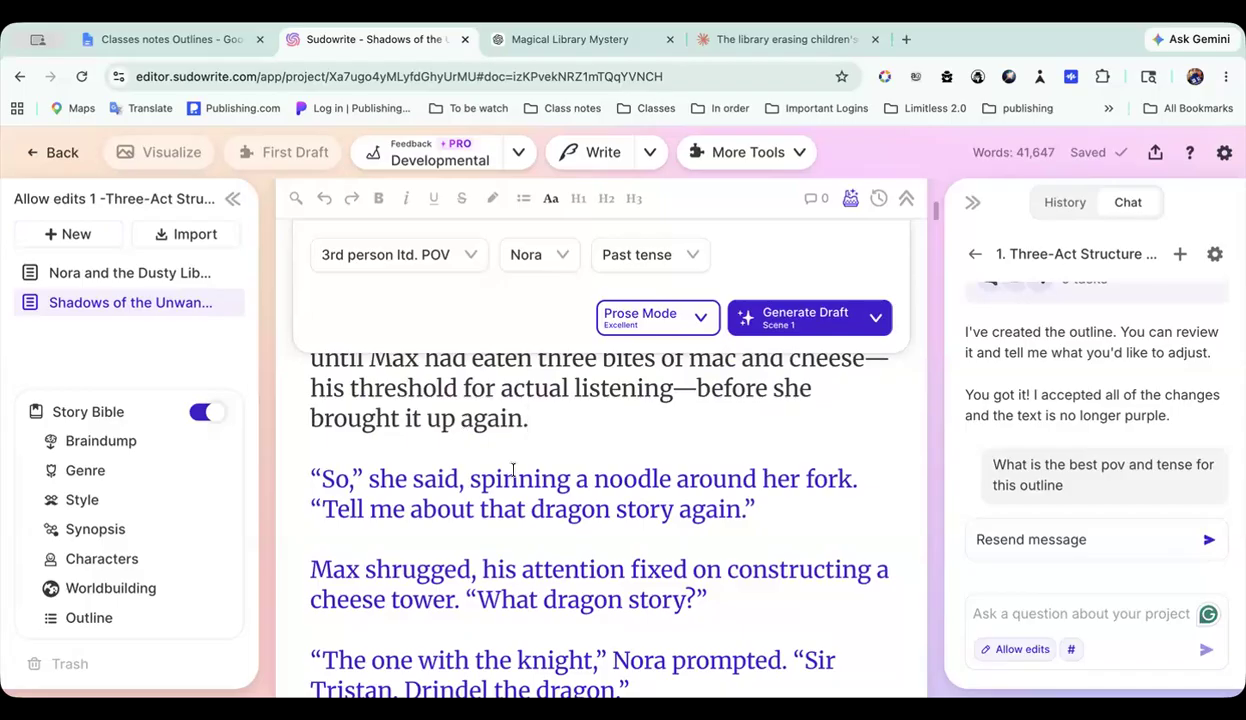
pyautogui.scroll(-4, 520, 465)
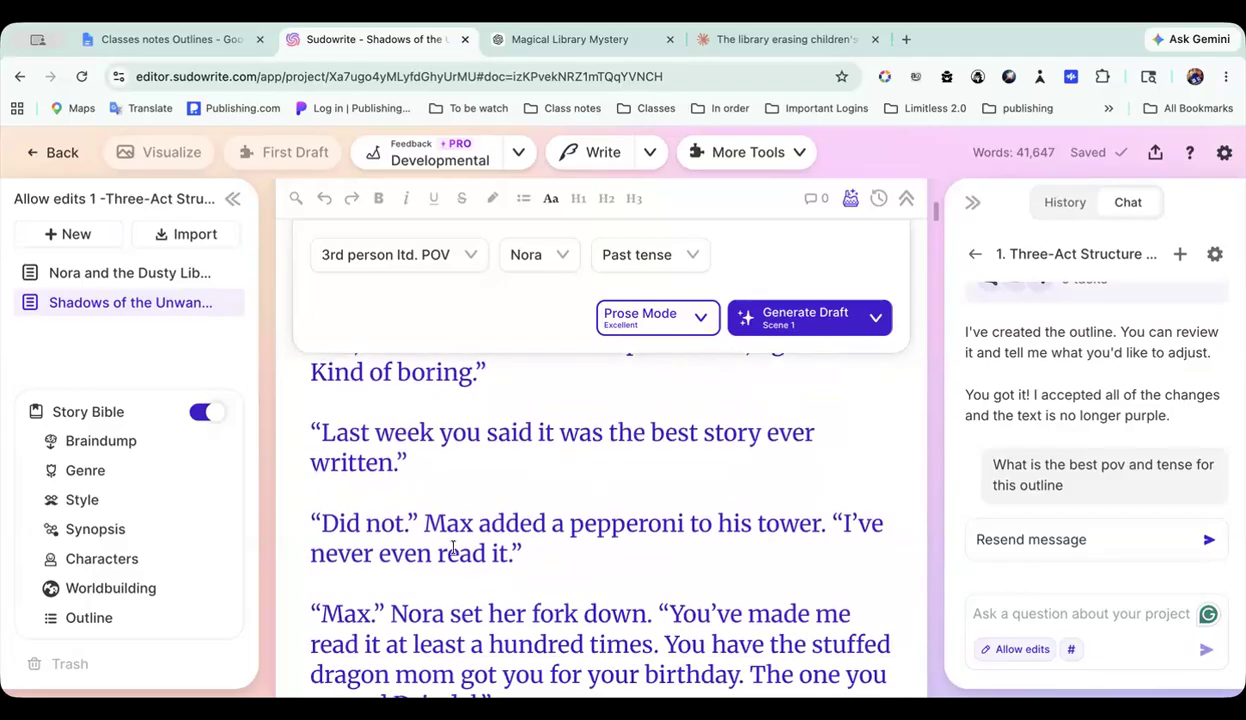
pyautogui.scroll(-1, 578, 528)
pyautogui.moveTo(1079, 406)
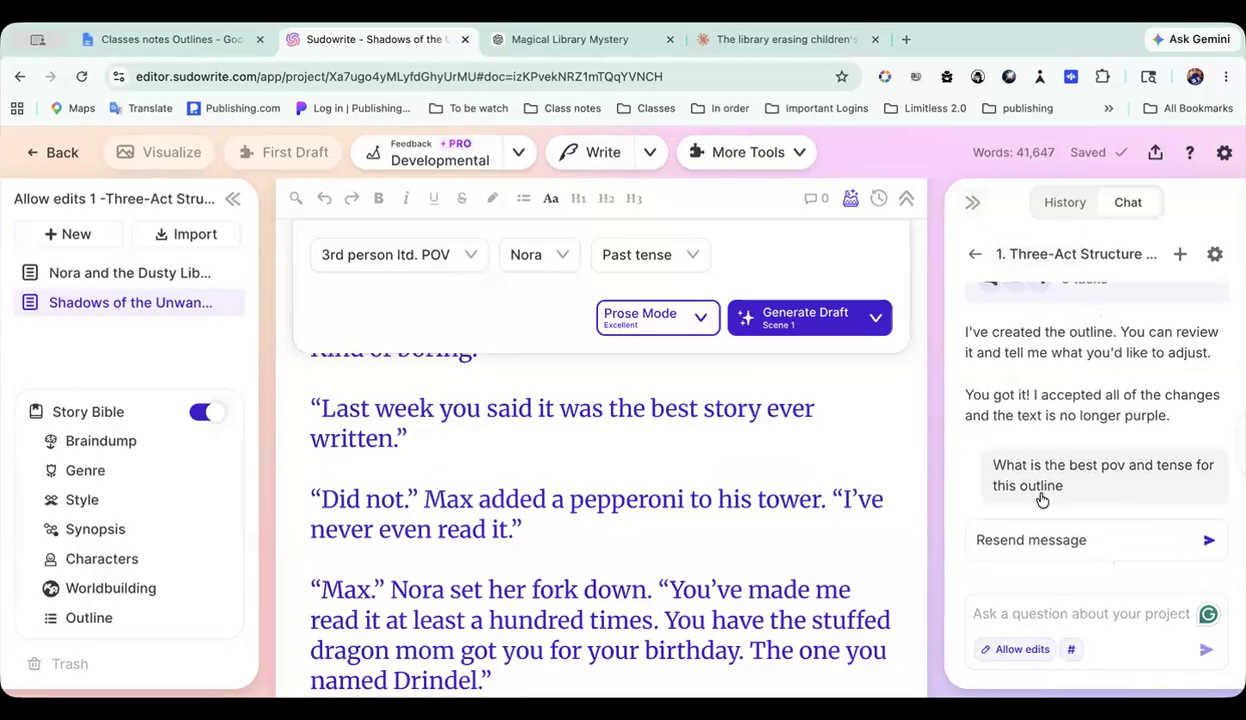
pyautogui.scroll(-15, 614, 540)
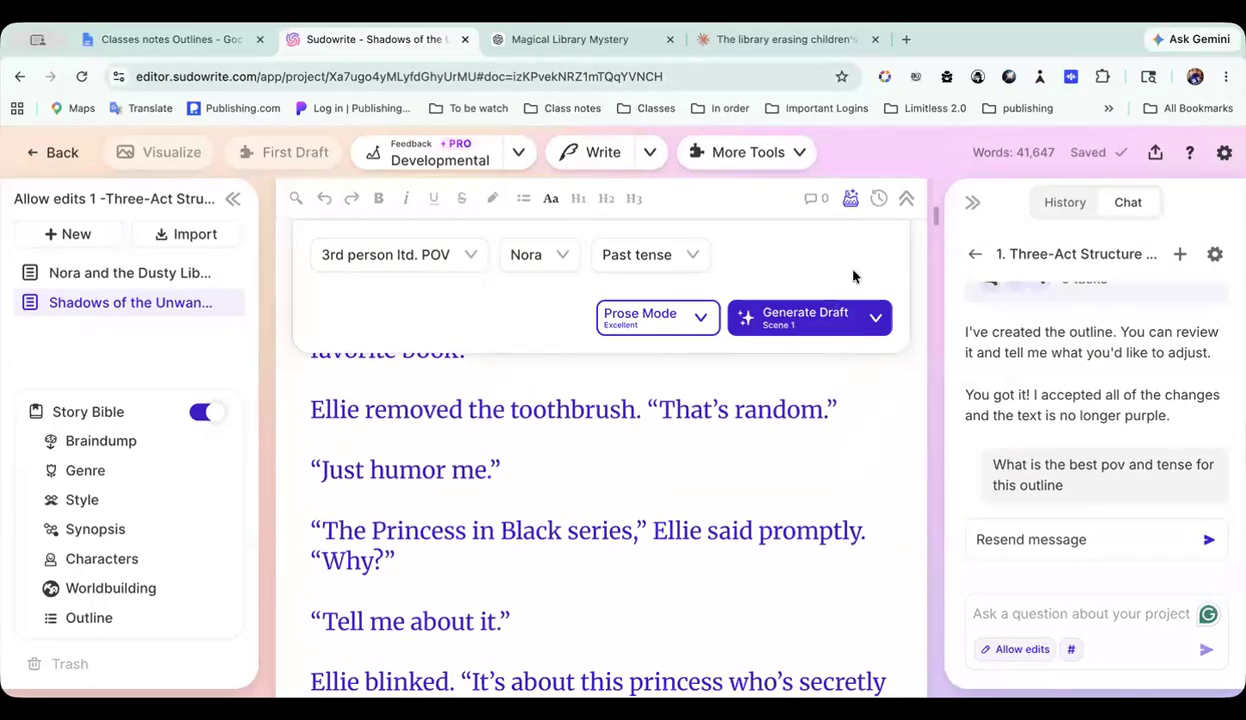
# Step: Widen the chat panel to take up about half the window, then narrow it back beside the text
pyautogui.moveTo(940, 210); pyautogui.dragTo(540, 229)
pyautogui.scroll(2, 1088, 420)
pyautogui.scroll(4, 1088, 420)
pyautogui.scroll(-10, 1088, 420)
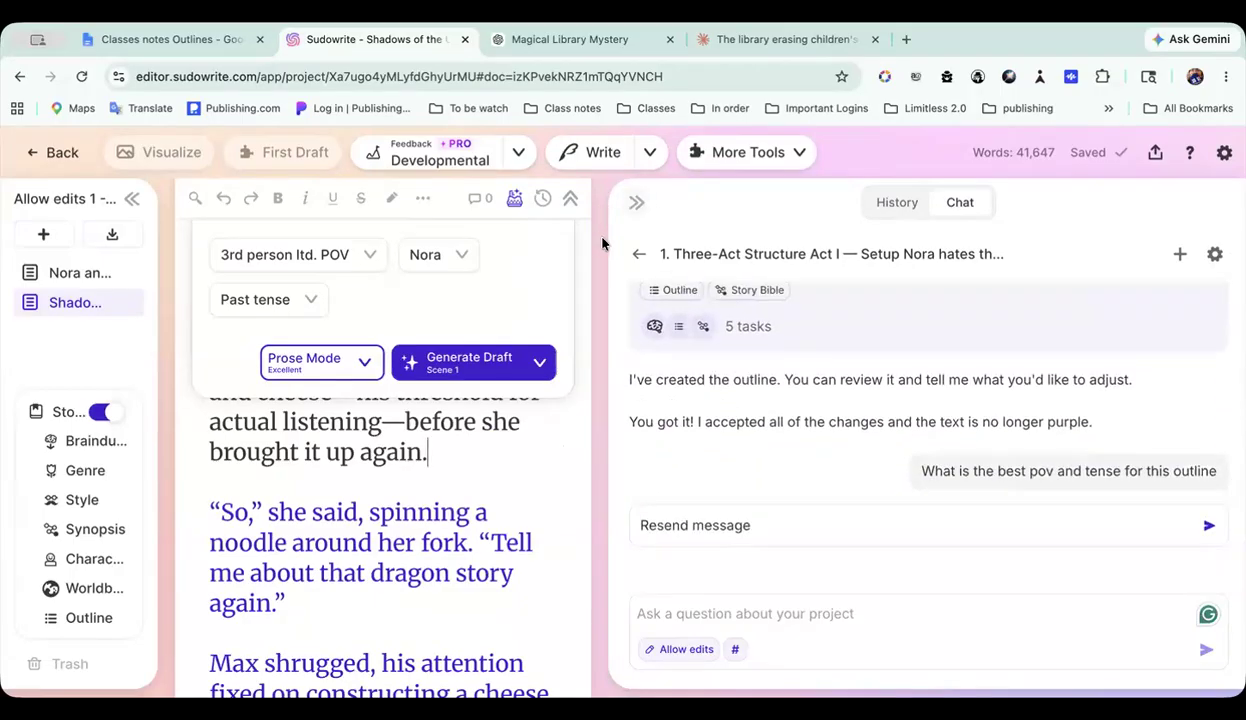
pyautogui.moveTo(606, 222); pyautogui.dragTo(1032, 253)
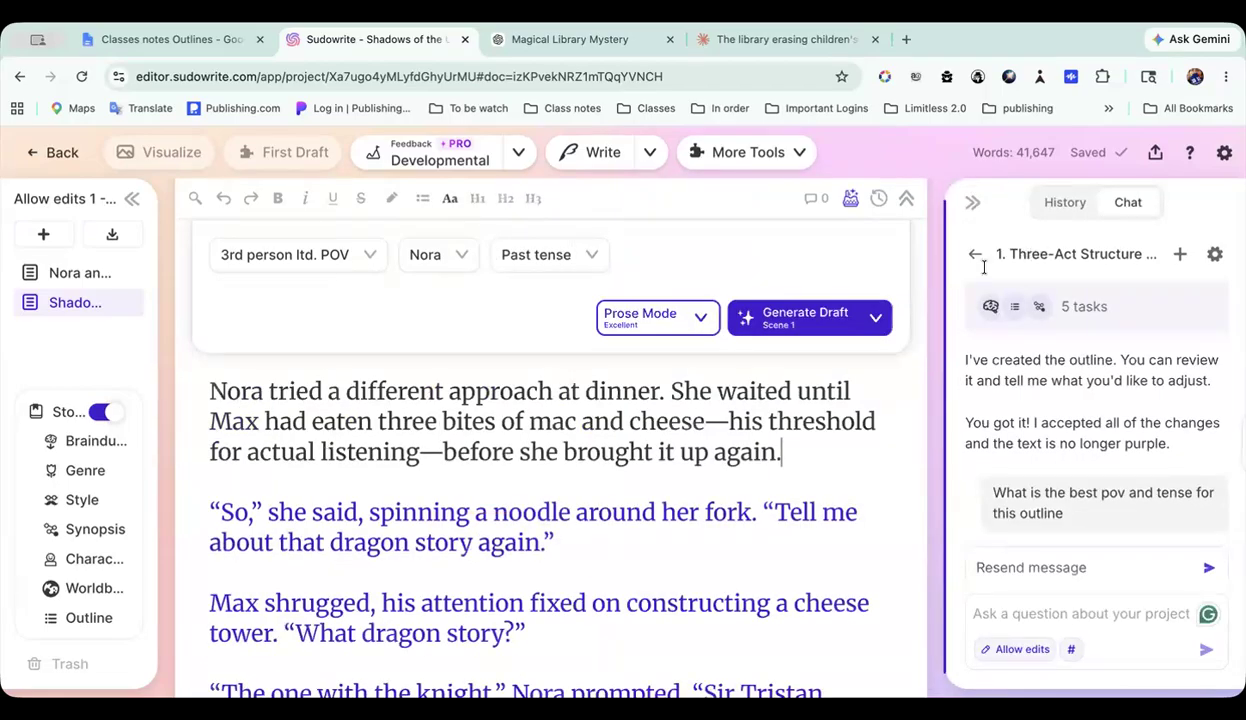
# Step: Read on through the drafted prose to Nora's search of the library, then widen the documents sidebar slightly
pyautogui.scroll(-15, 604, 528)
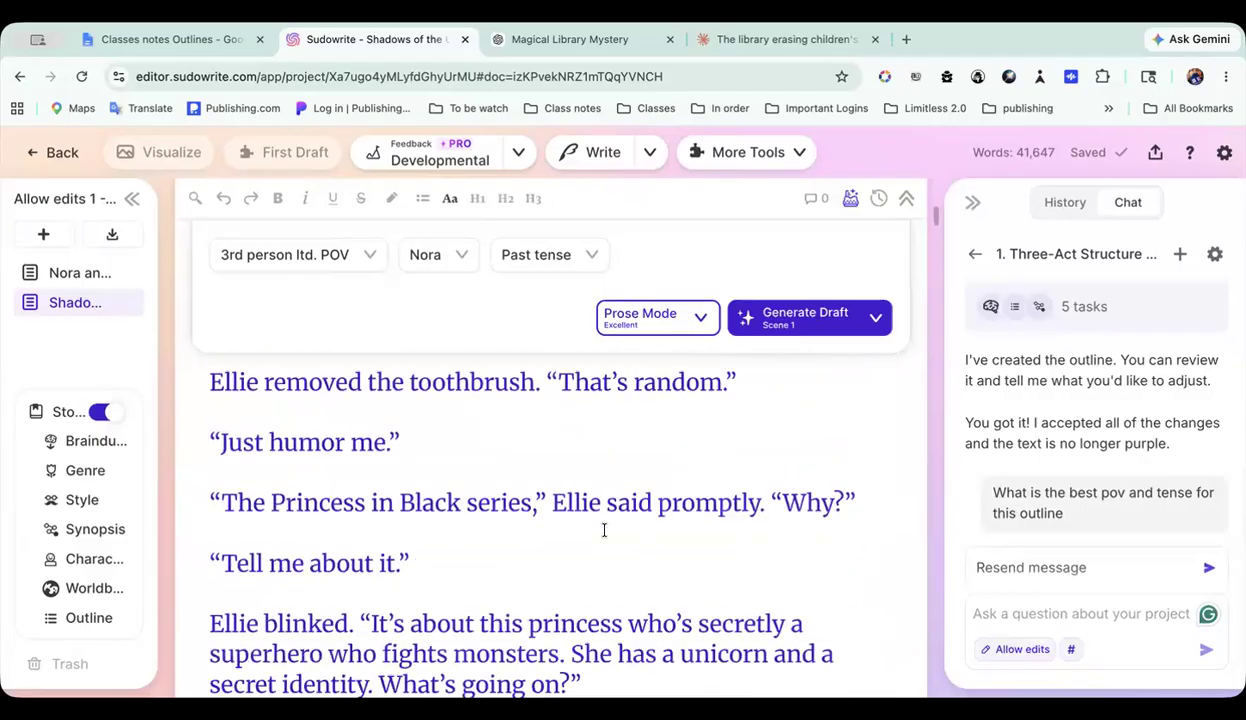
pyautogui.scroll(-2, 604, 530)
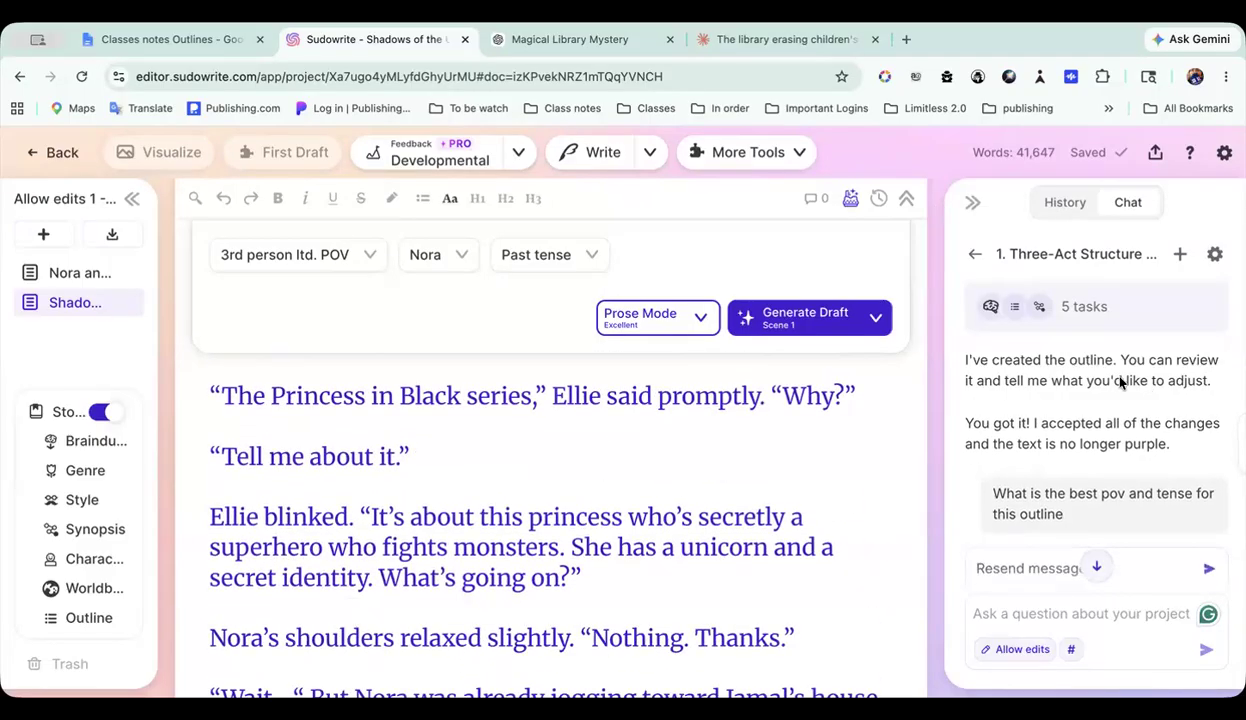
pyautogui.scroll(-20, 563, 492)
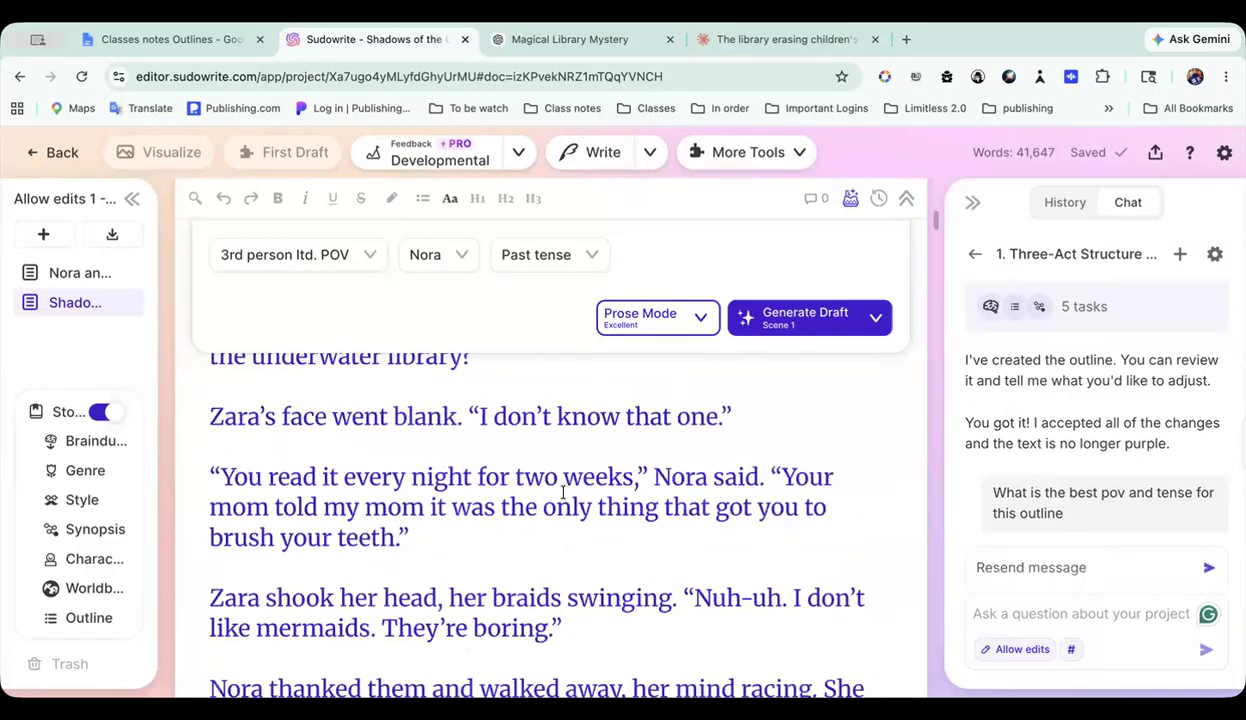
pyautogui.scroll(-3, 563, 492)
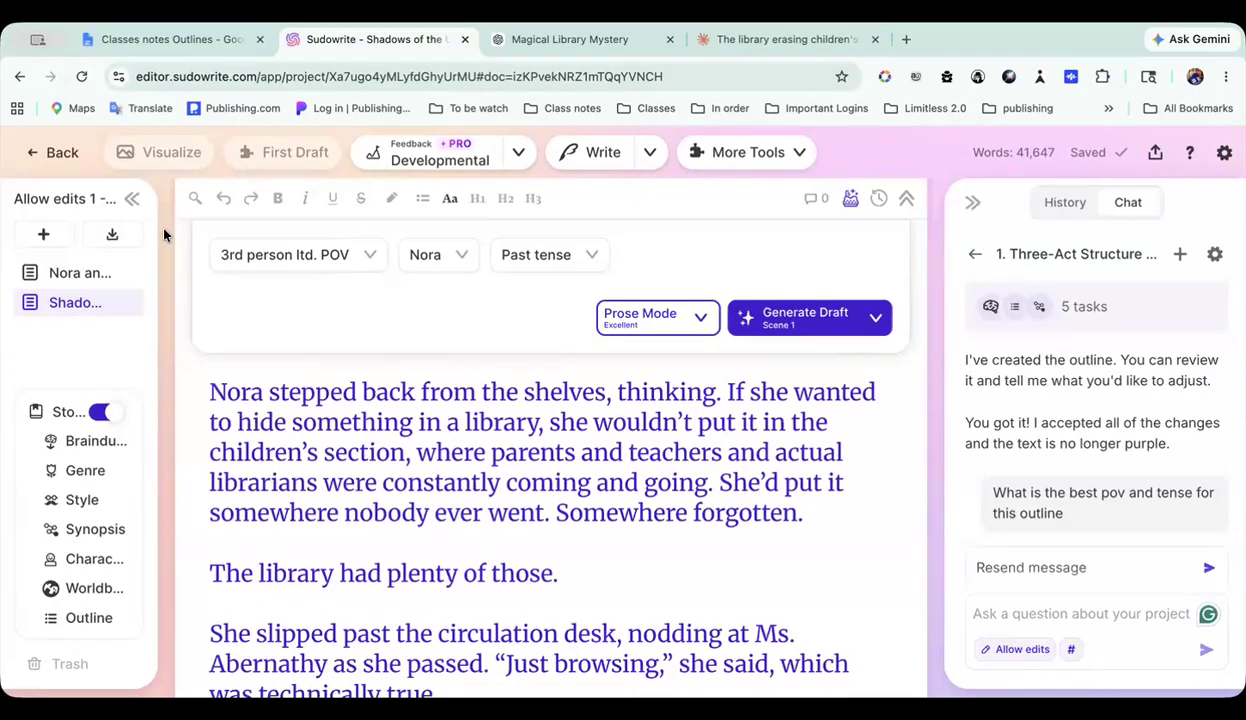
pyautogui.moveTo(173, 218); pyautogui.dragTo(184, 216)
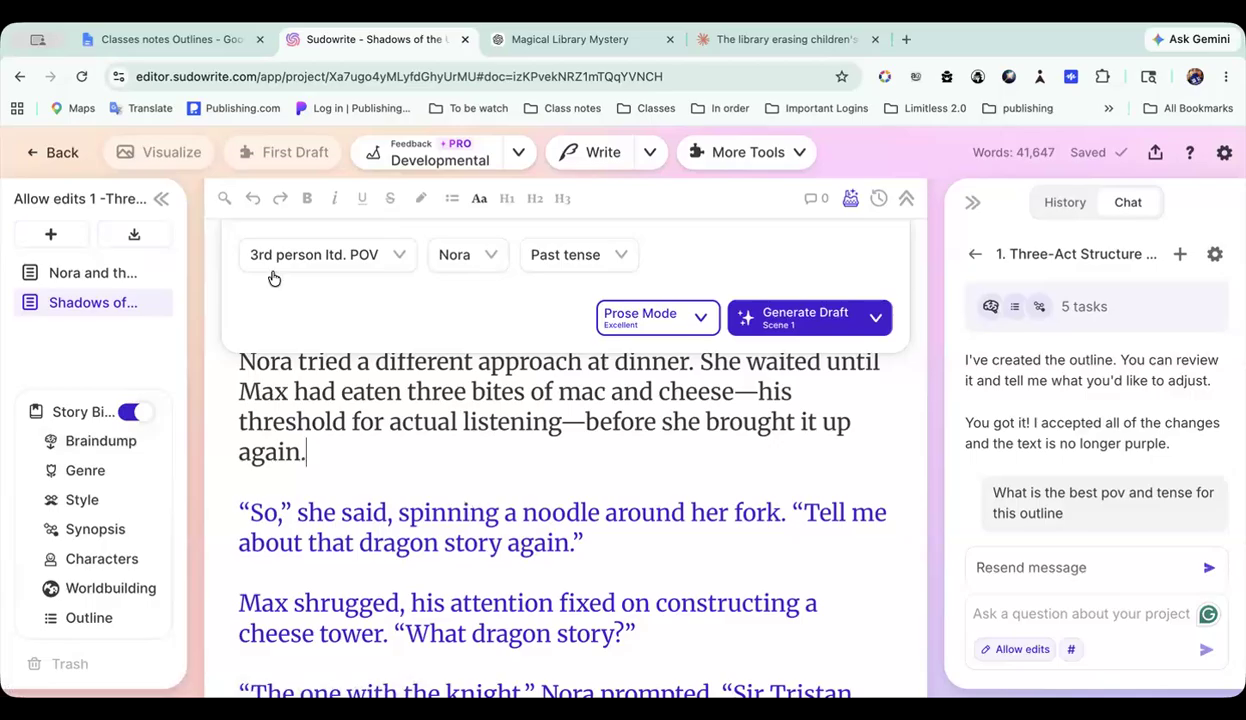
# Step: Go back to the 5 outlines folder, open The 3 outlines project and look through The Vanishing Tales beat sheet
pyautogui.click(61, 158)
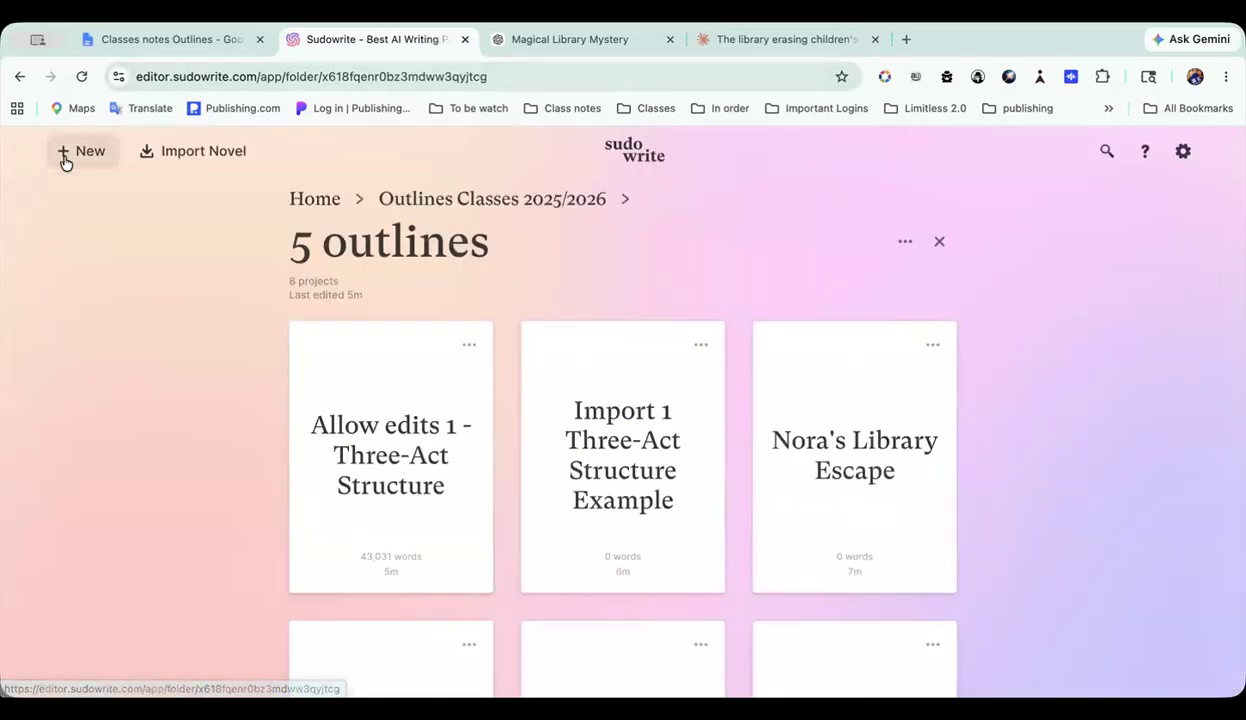
pyautogui.scroll(-5, 530, 356)
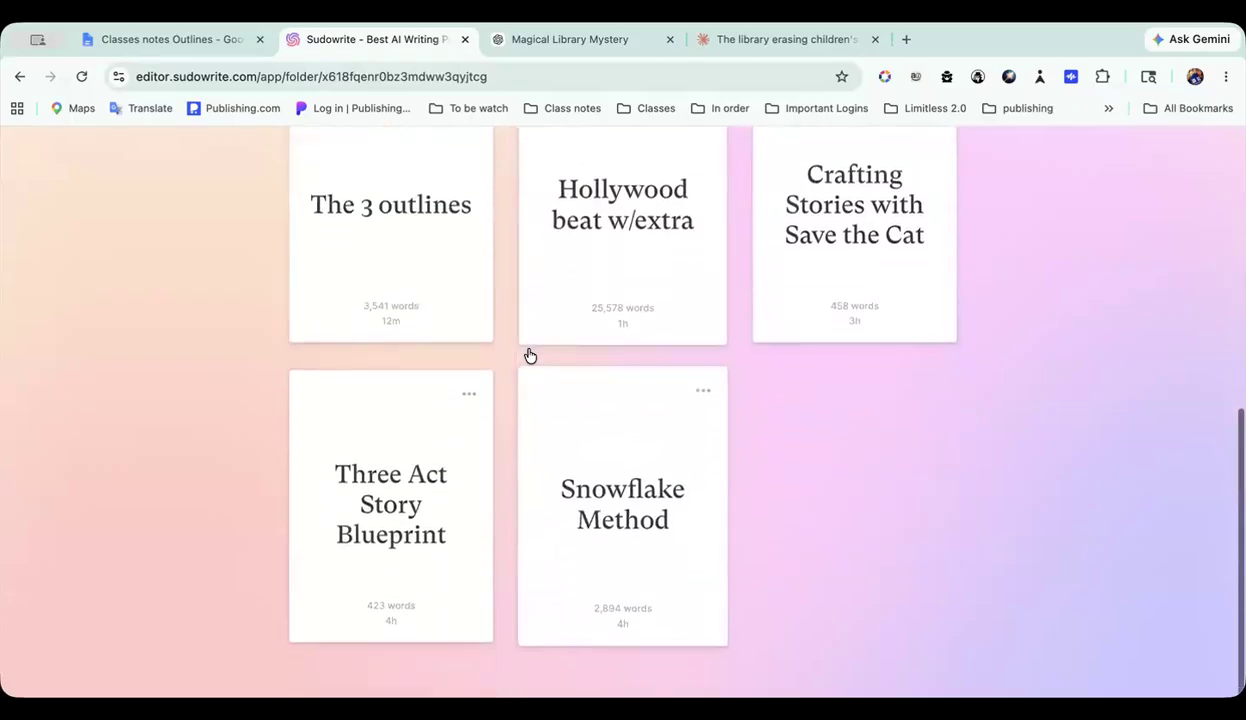
pyautogui.click(409, 225)
pyautogui.scroll(-3, 495, 381)
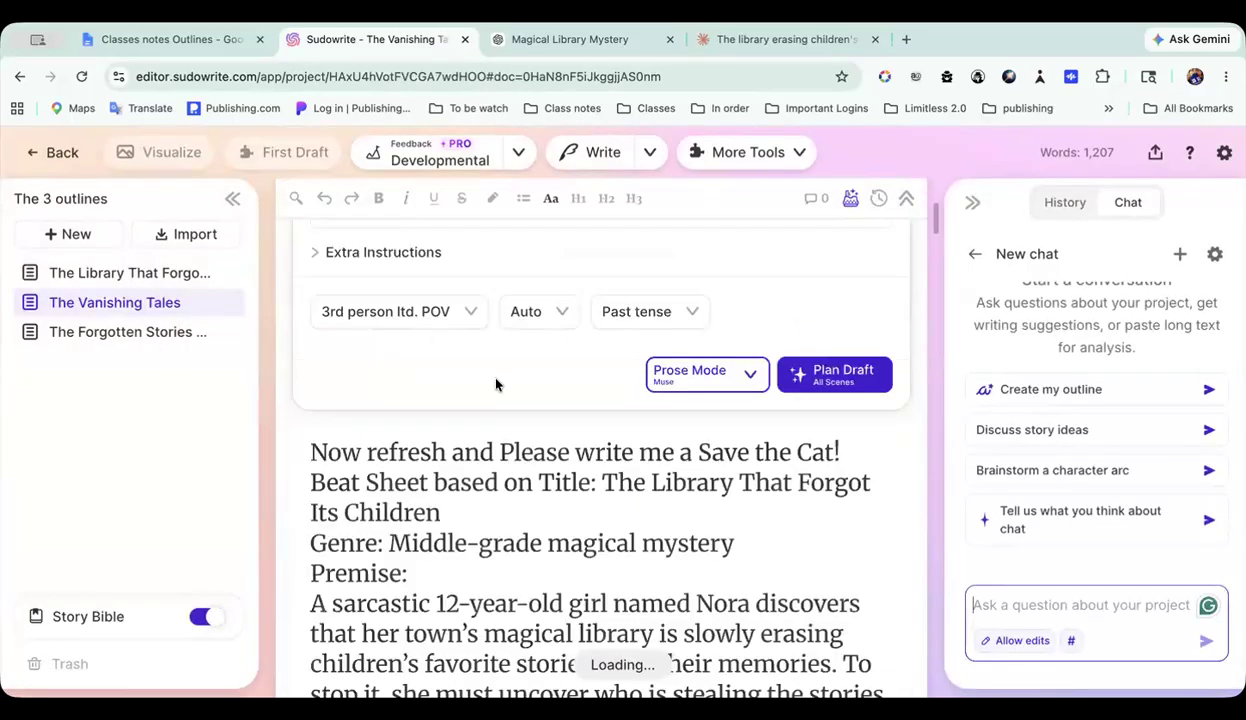
pyautogui.scroll(-6, 495, 378)
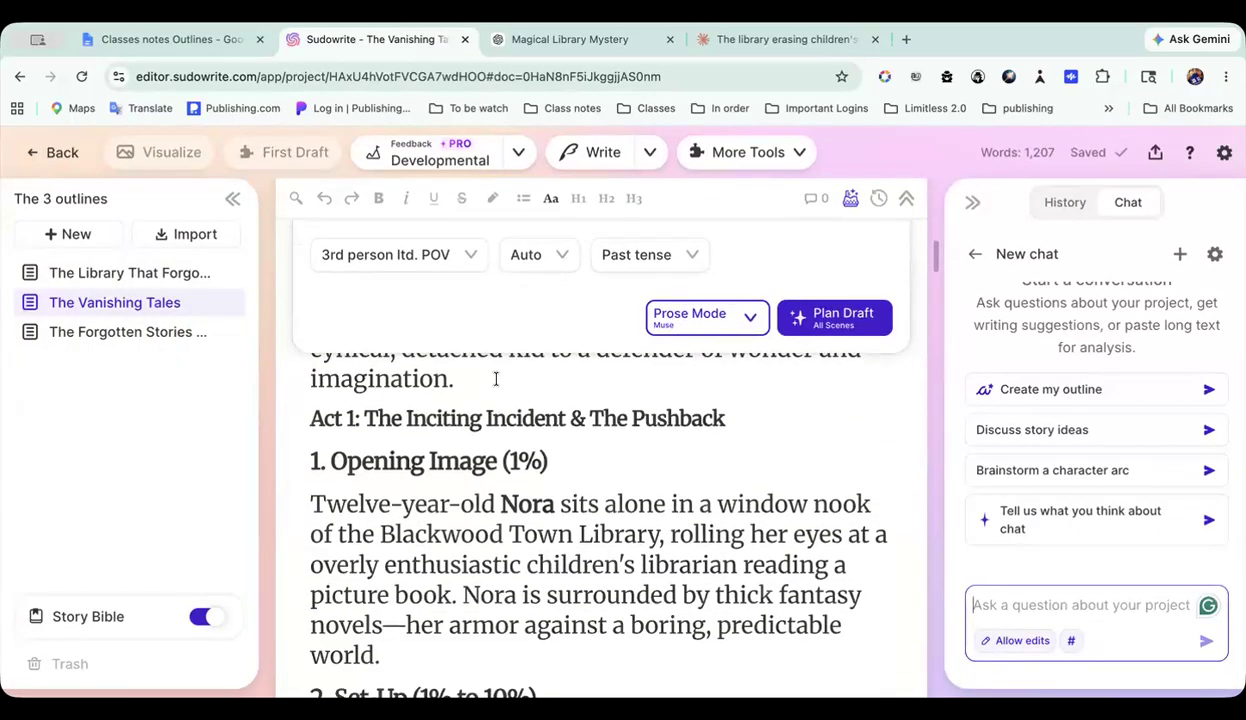
pyautogui.scroll(-10, 495, 378)
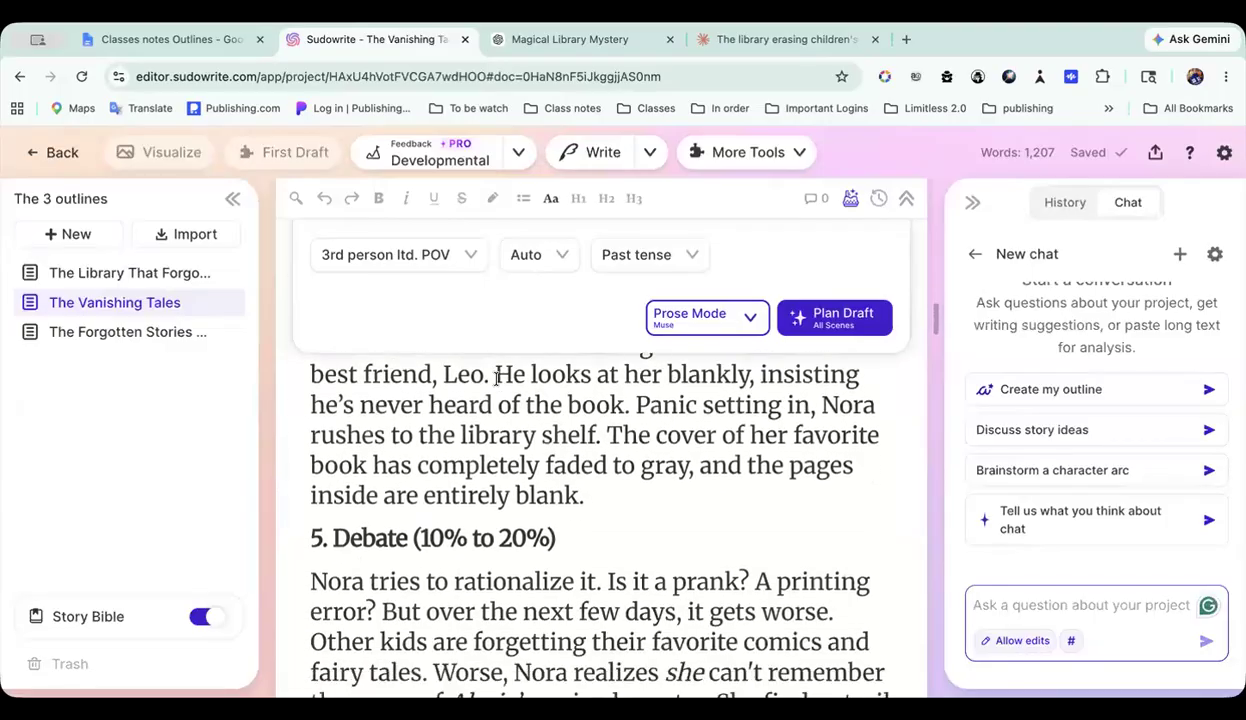
# Step: View the Three-Act Structure prompt in The Library That Forgot Its Children, then the Save the Cat! prompt in The Vanishing Tales
pyautogui.click(120, 273)
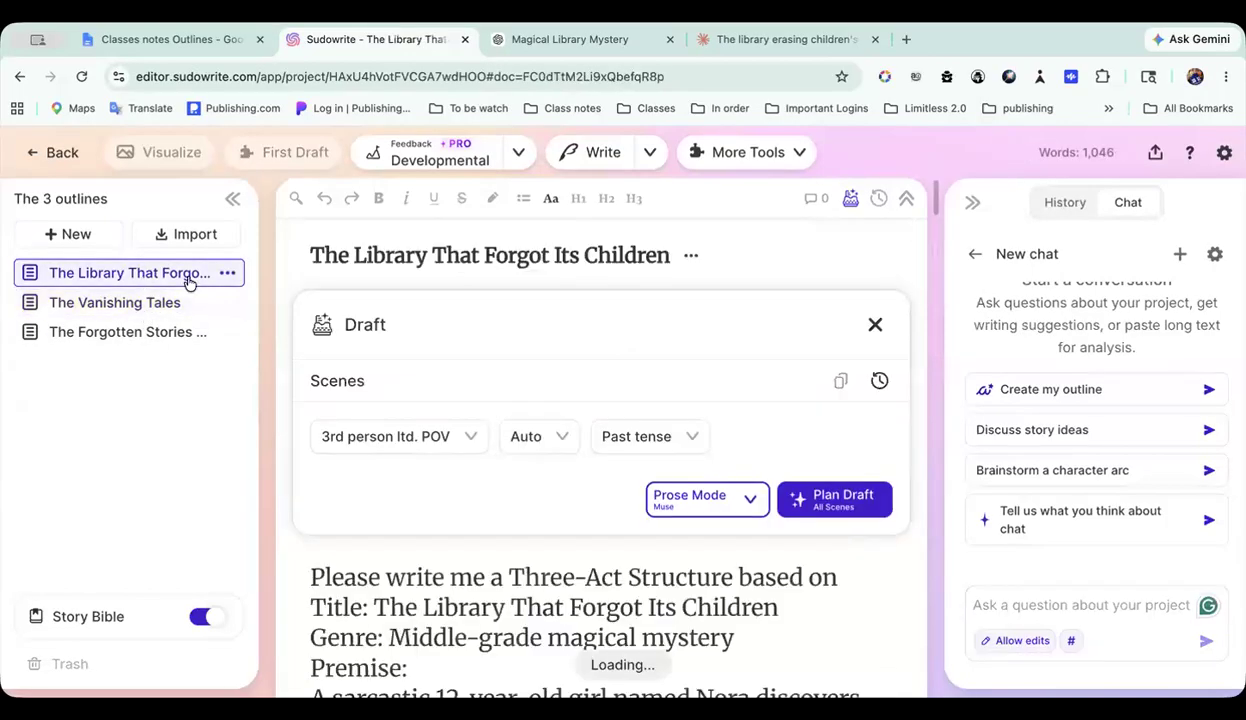
pyautogui.scroll(-1, 729, 428)
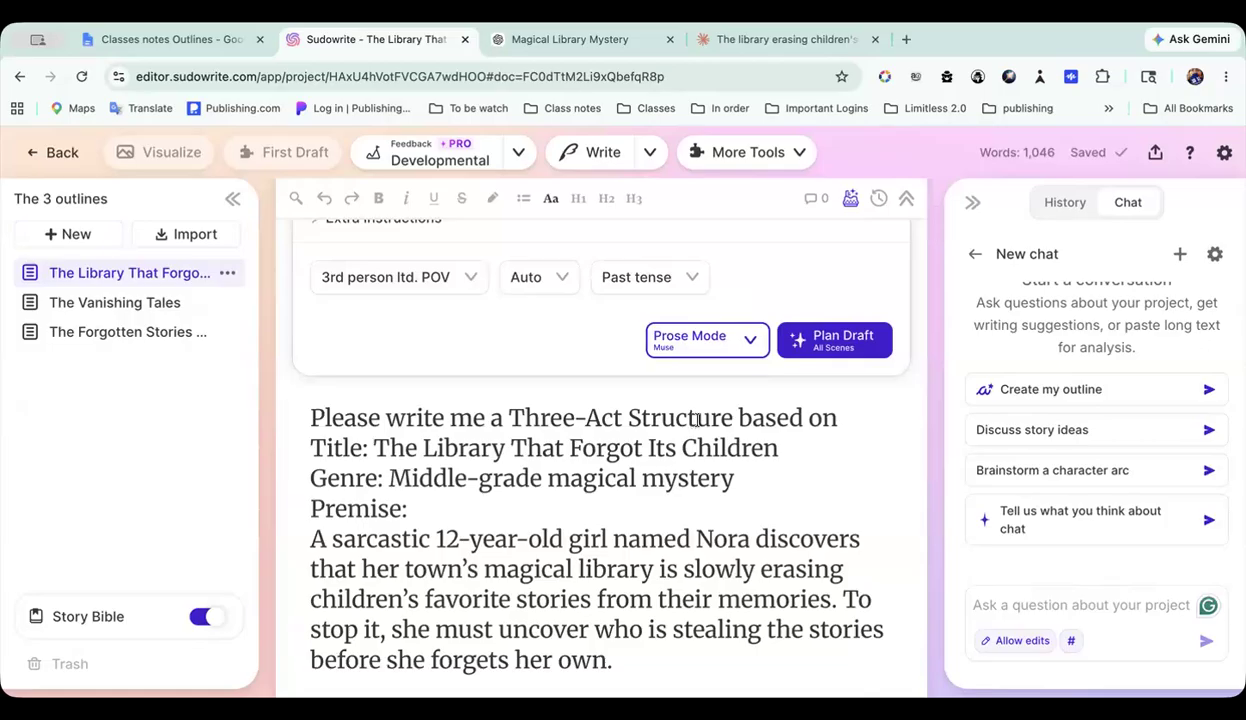
pyautogui.click(165, 303)
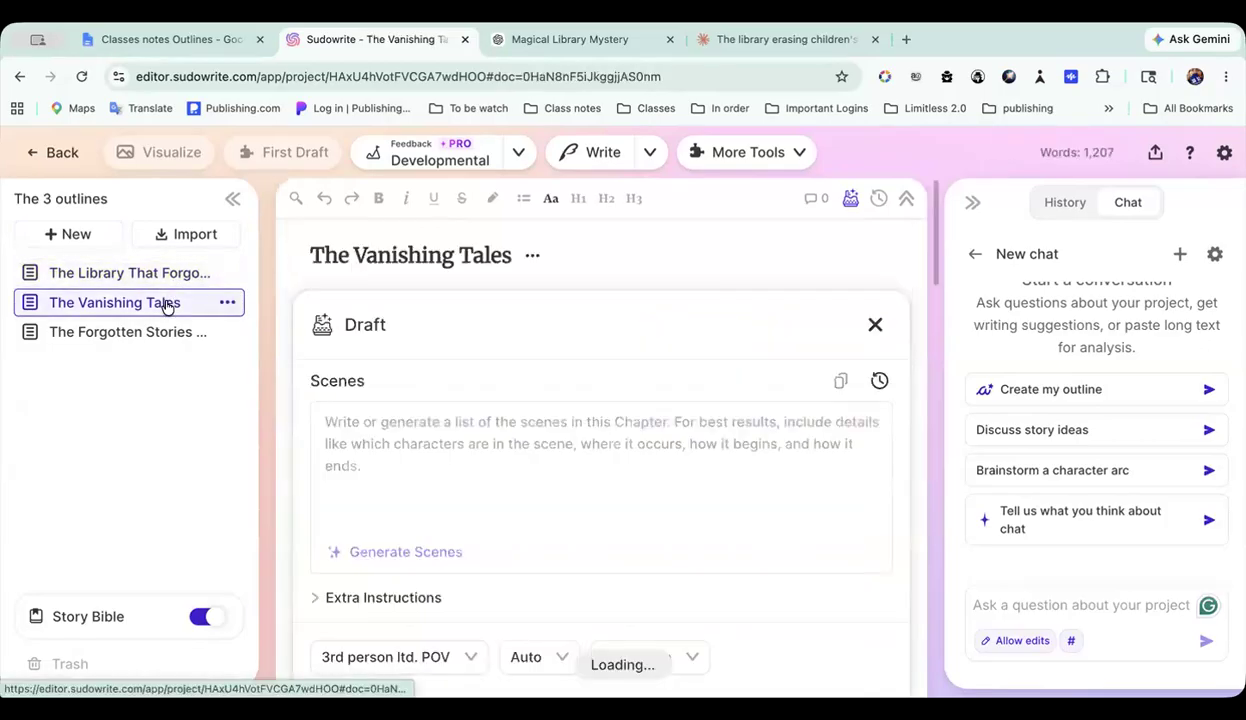
pyautogui.scroll(-2, 525, 428)
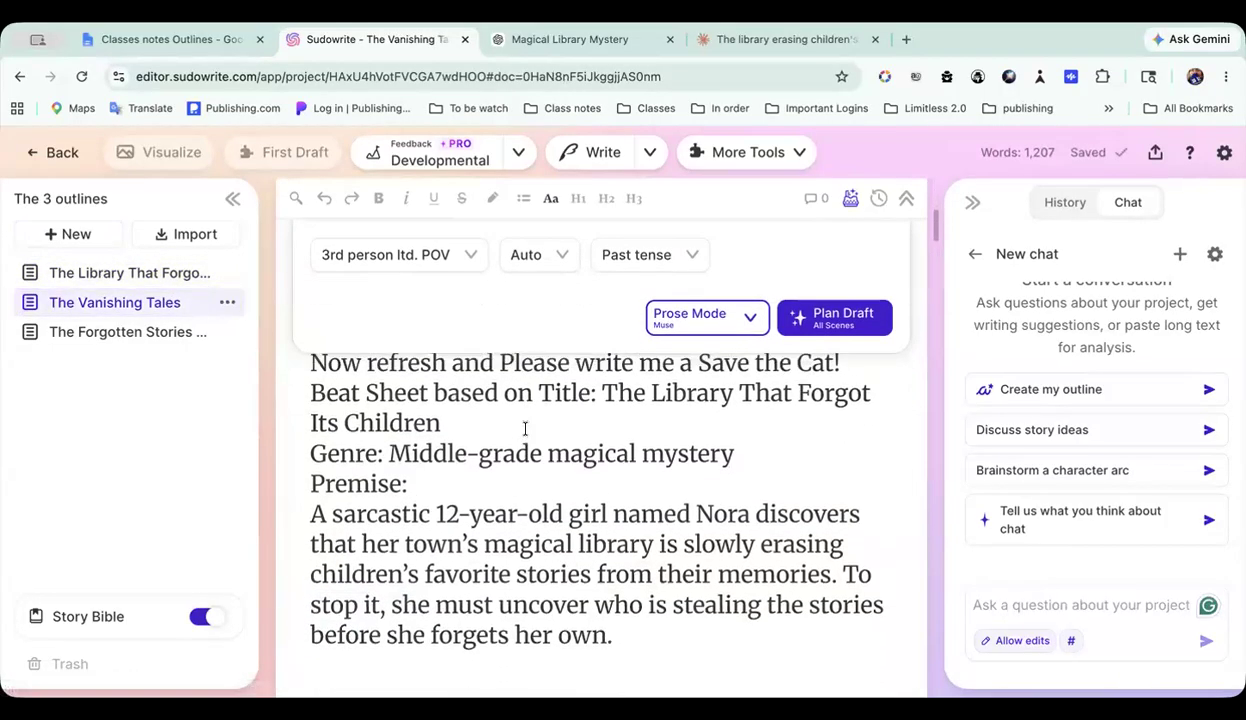
# Step: Open The Forgotten Stories of the Library and look through its Snowflake Method outline
pyautogui.click(143, 337)
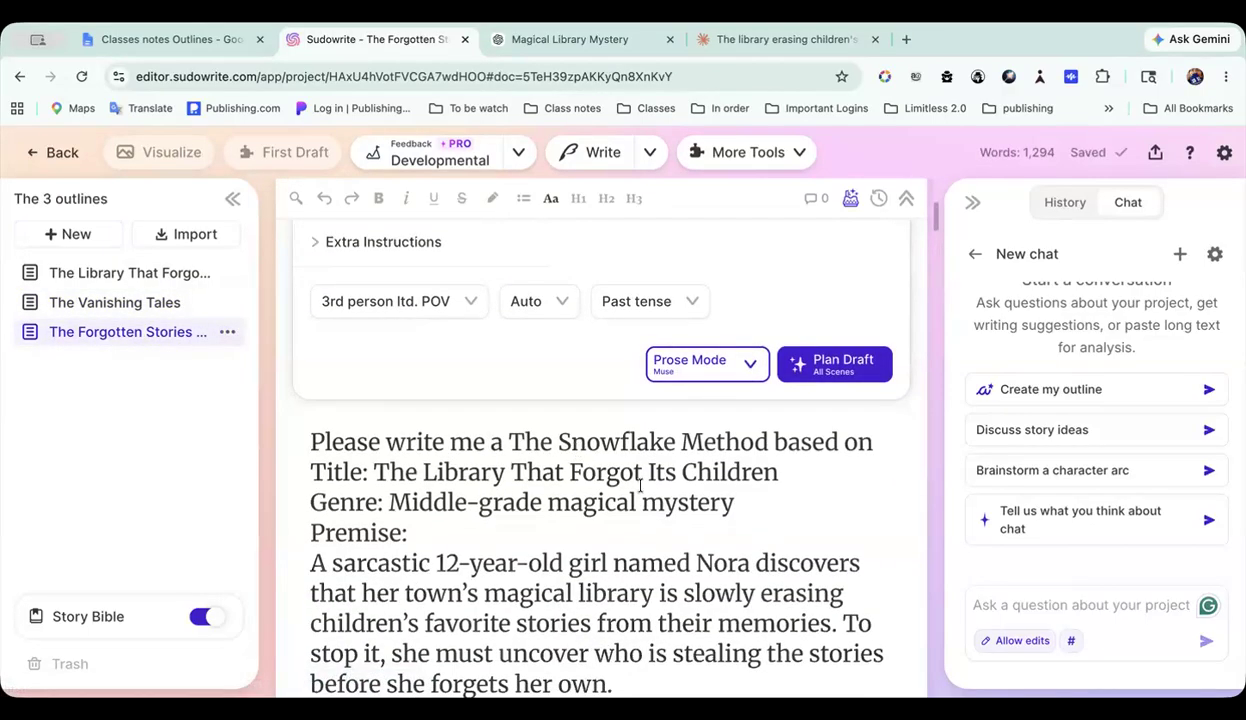
pyautogui.scroll(-10, 640, 485)
pyautogui.scroll(-8, 640, 485)
pyautogui.scroll(-2, 640, 485)
pyautogui.scroll(20, 640, 485)
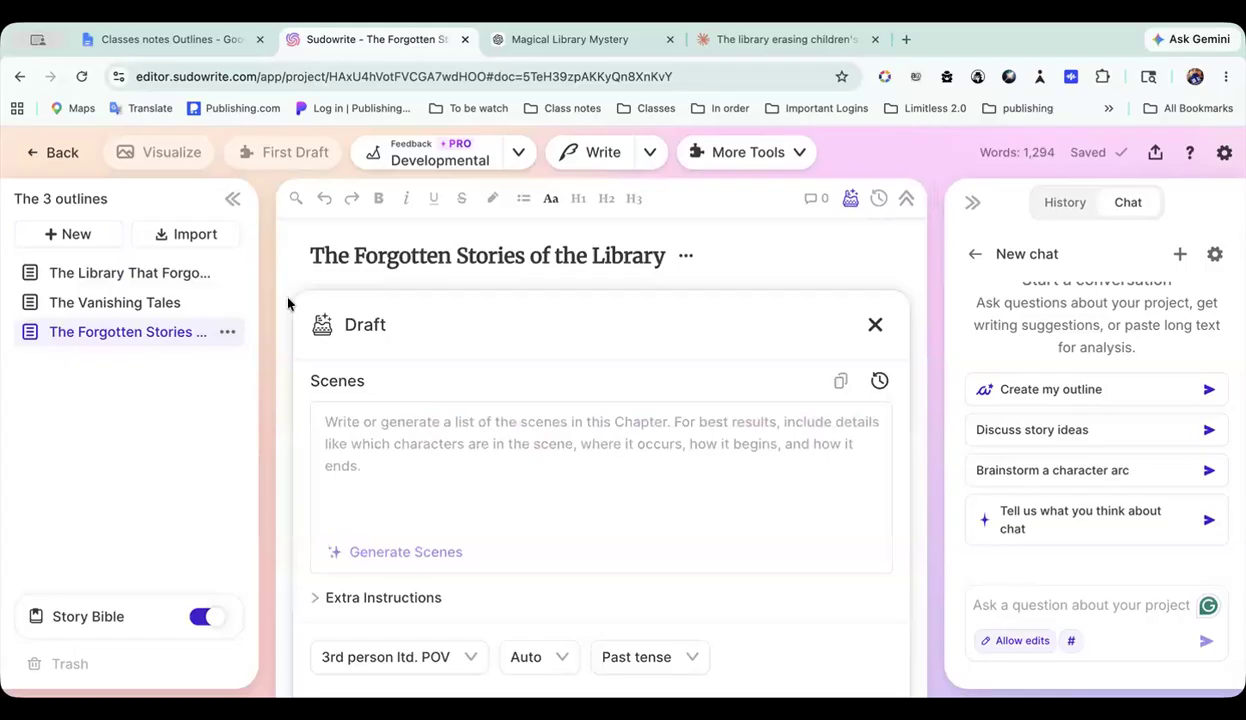
# Step: Open The Library That Forgot Its Children and create a share link for the document
pyautogui.click(161, 266)
pyautogui.scroll(-3, 693, 267)
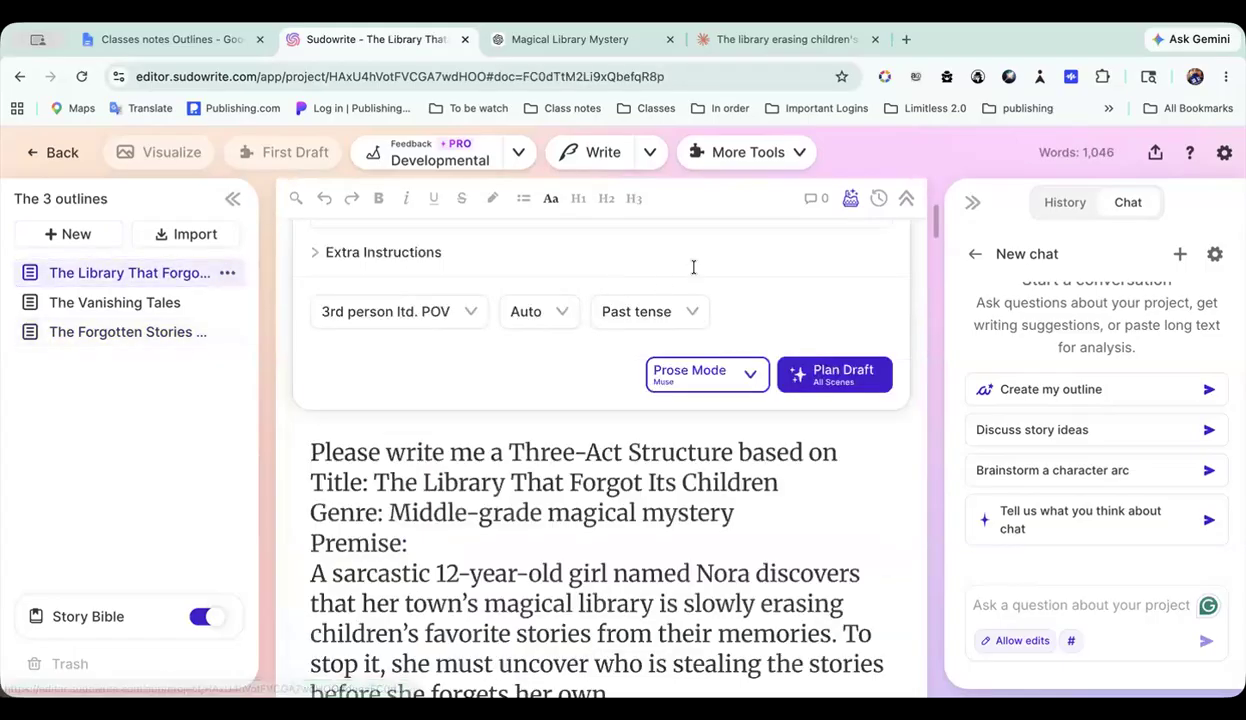
pyautogui.click(1155, 155)
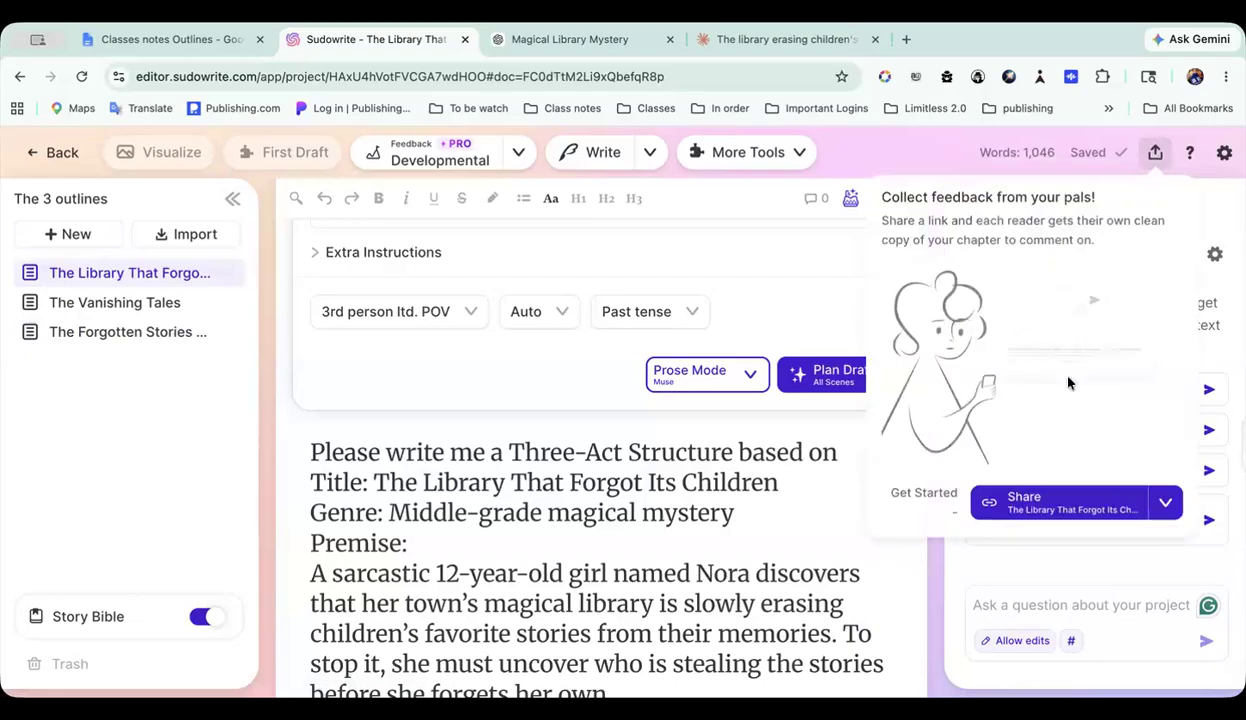
pyautogui.click(1043, 505)
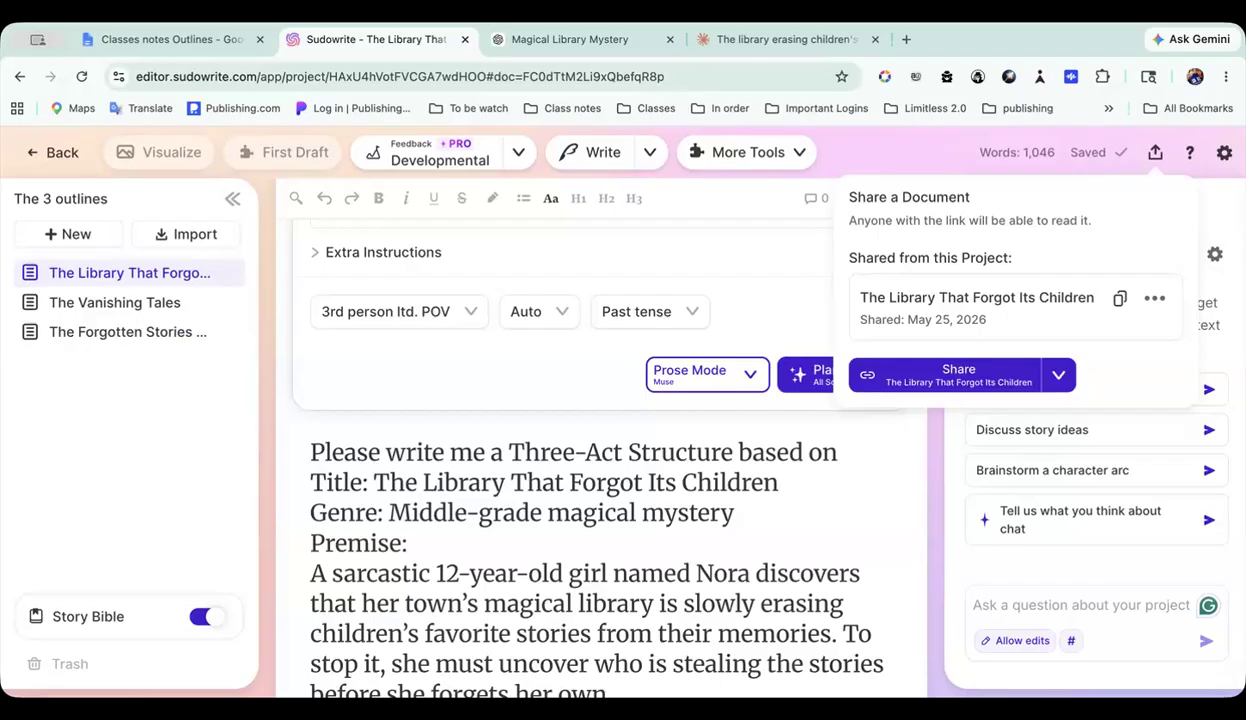
# Step: Switch to the Classes notes Outlines document and paste the share link below the title line of the Three-Act Structure tab
pyautogui.click(200, 47)
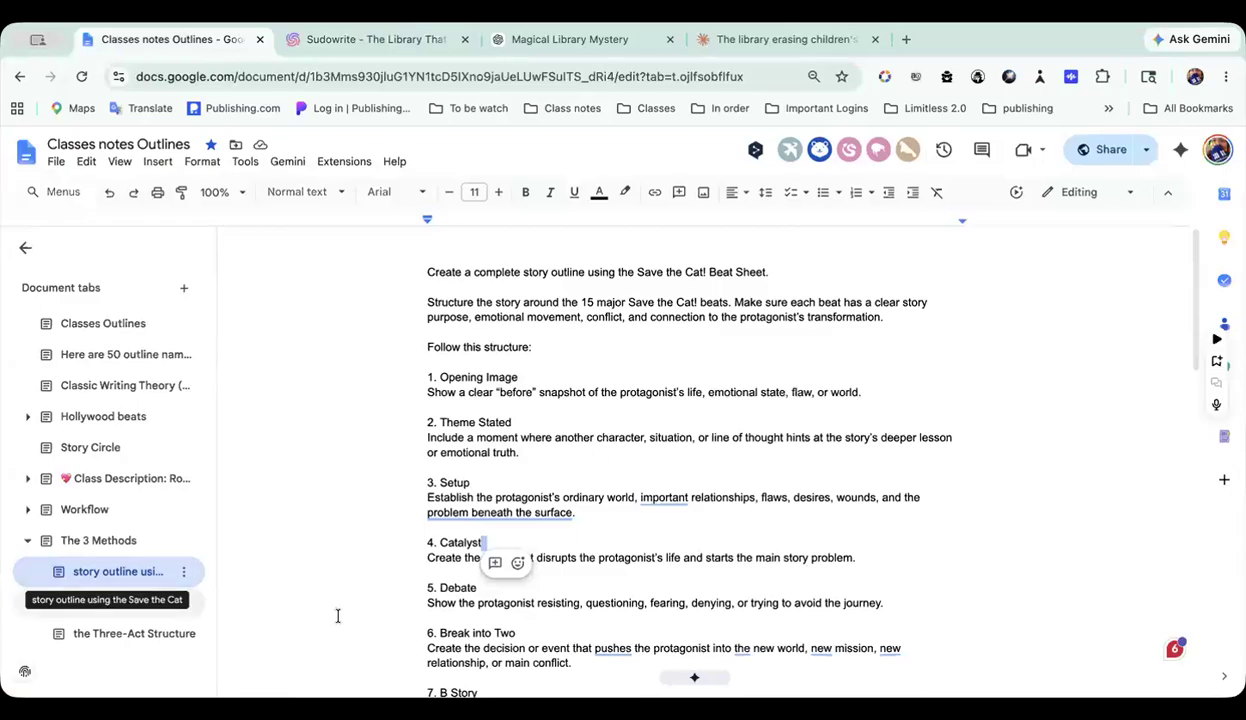
pyautogui.click(160, 635)
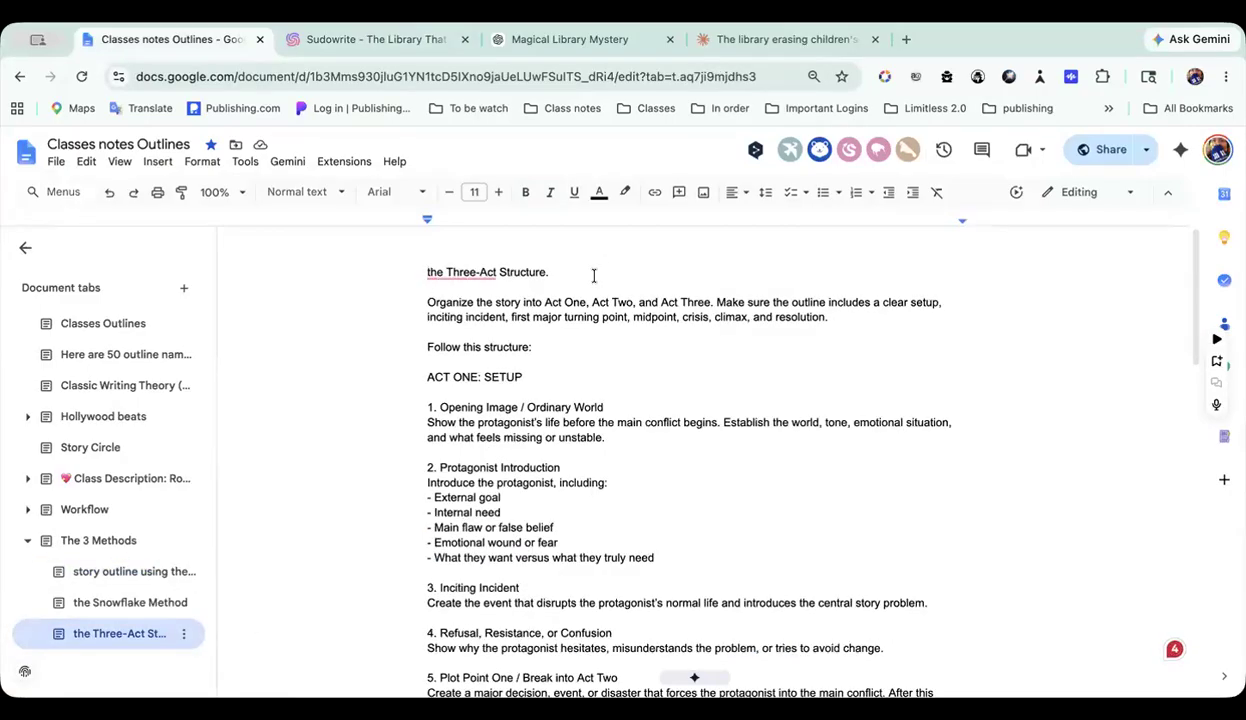
pyautogui.press('Return')
pyautogui.press('Return')
pyautogui.press('super+v')
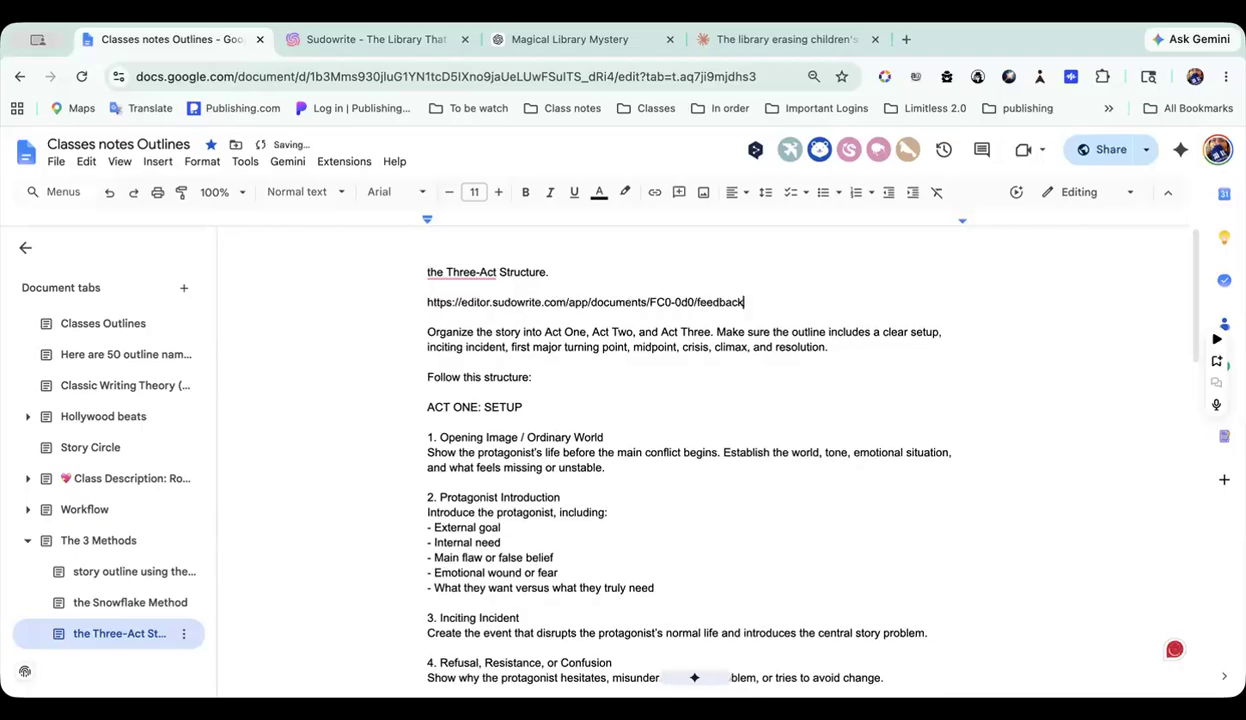
pyautogui.press('Return')
pyautogui.scroll(-10, 566, 447)
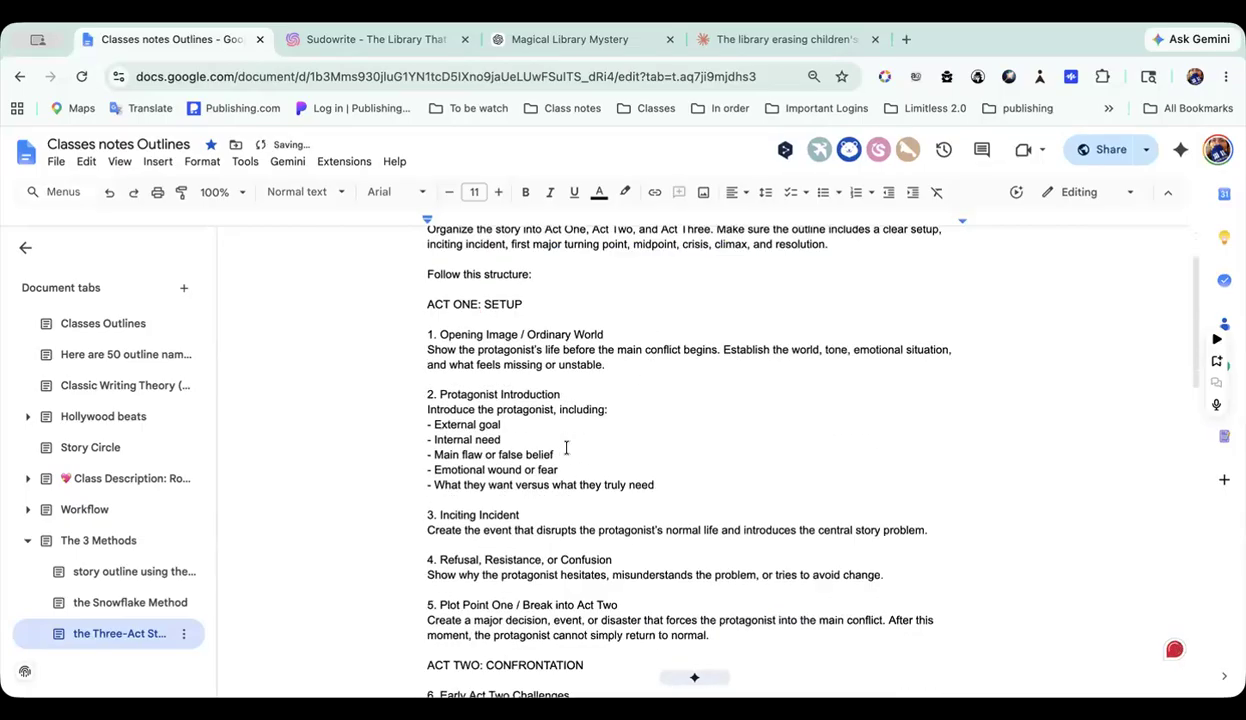
# Step: Read through the Three-Act Structure prompt in the class notes, from the Act One setup to the closing per-section requirements
pyautogui.scroll(-2, 566, 447)
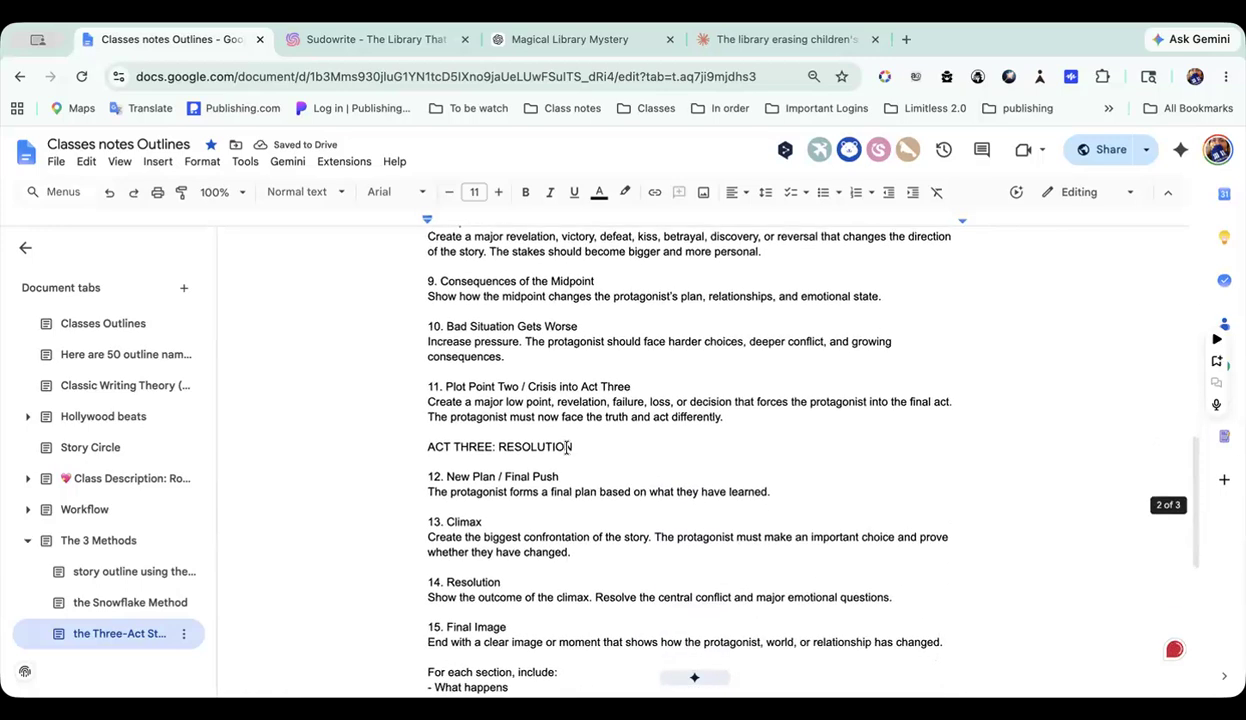
pyautogui.scroll(-5, 566, 447)
pyautogui.scroll(5, 566, 447)
pyautogui.scroll(3, 566, 449)
pyautogui.scroll(2, 484, 322)
pyautogui.scroll(4, 487, 303)
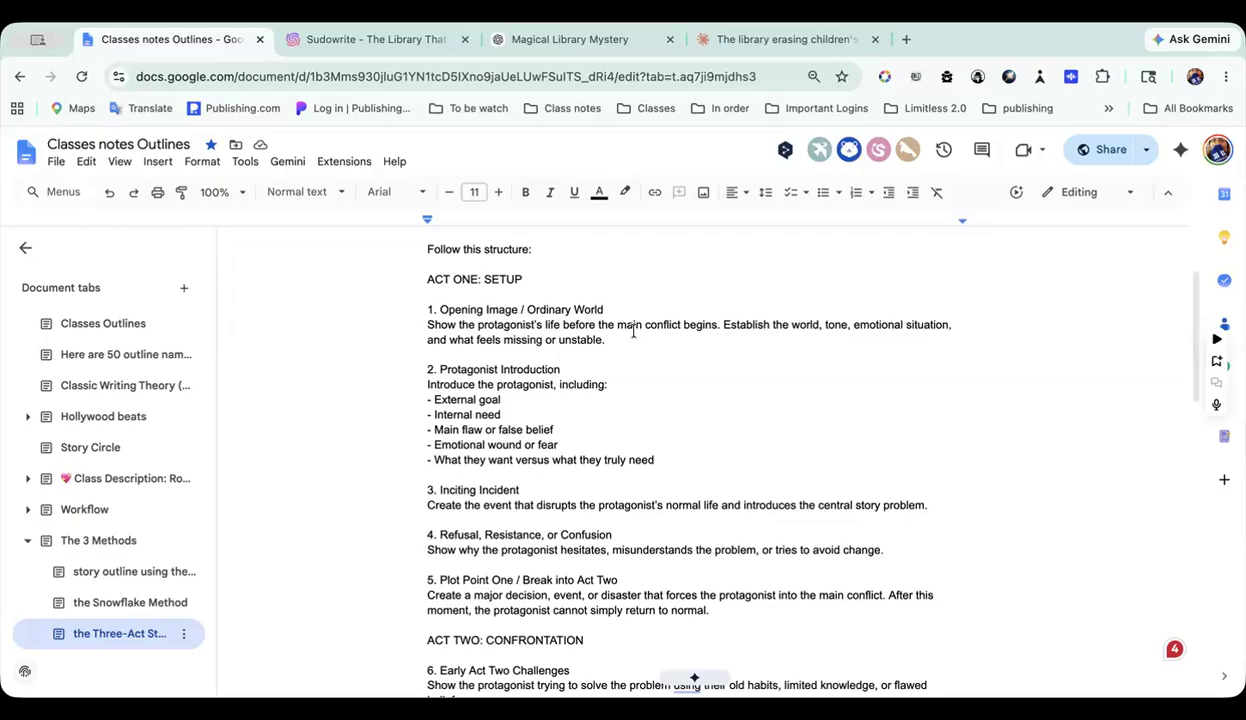
pyautogui.scroll(-7, 633, 332)
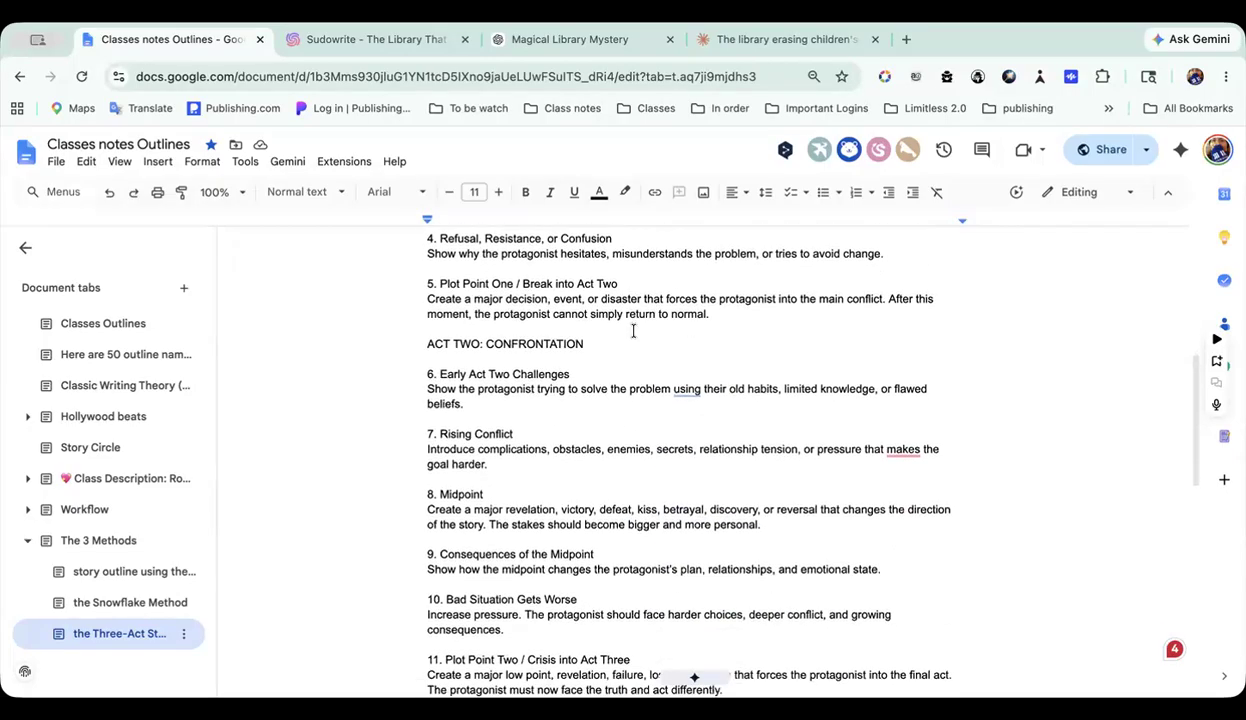
pyautogui.scroll(-5, 633, 331)
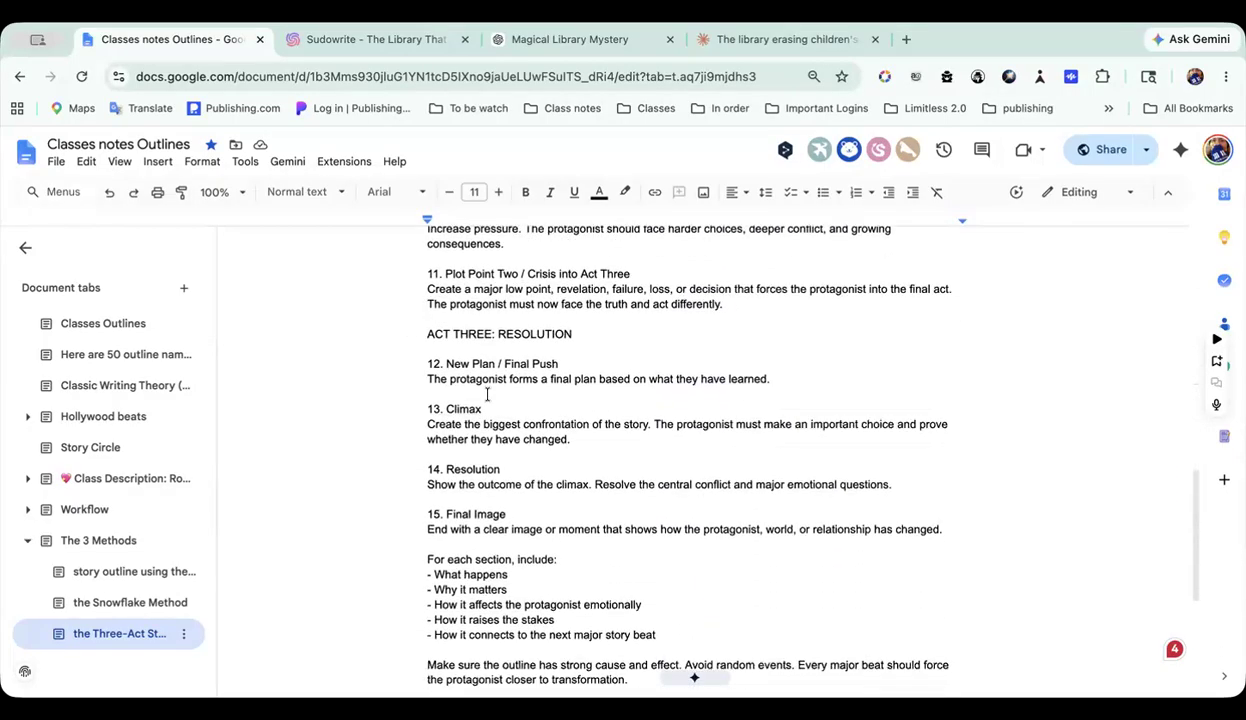
pyautogui.scroll(-5, 580, 401)
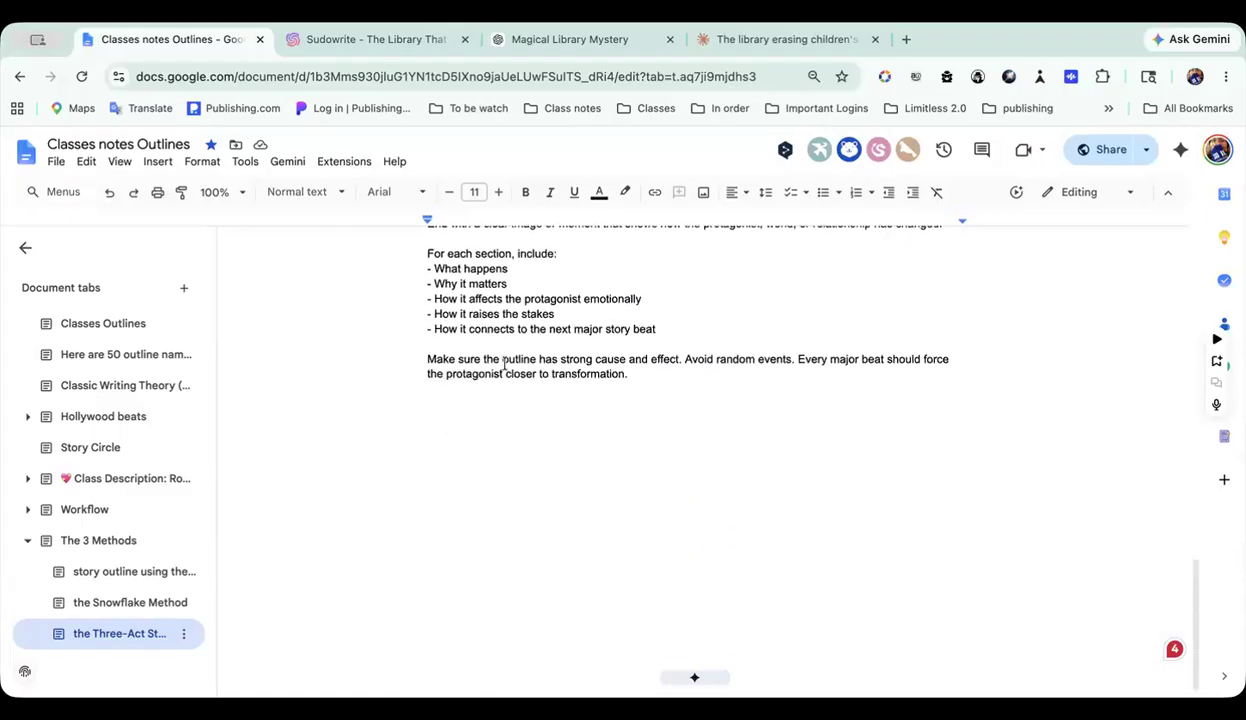
pyautogui.scroll(15, 503, 363)
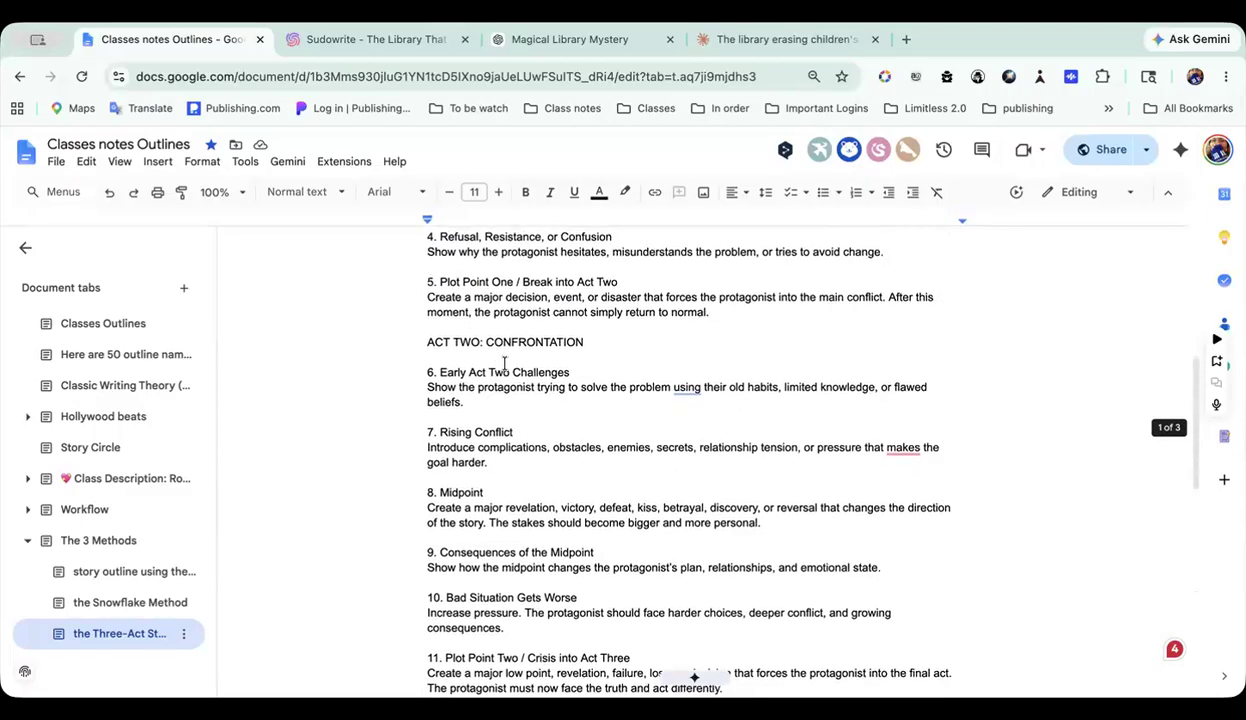
pyautogui.scroll(2, 503, 363)
# Step: Switch to Sudowrite, leave the The 3 outlines project and open the Hollywood beat w/extra project
pyautogui.click(329, 43)
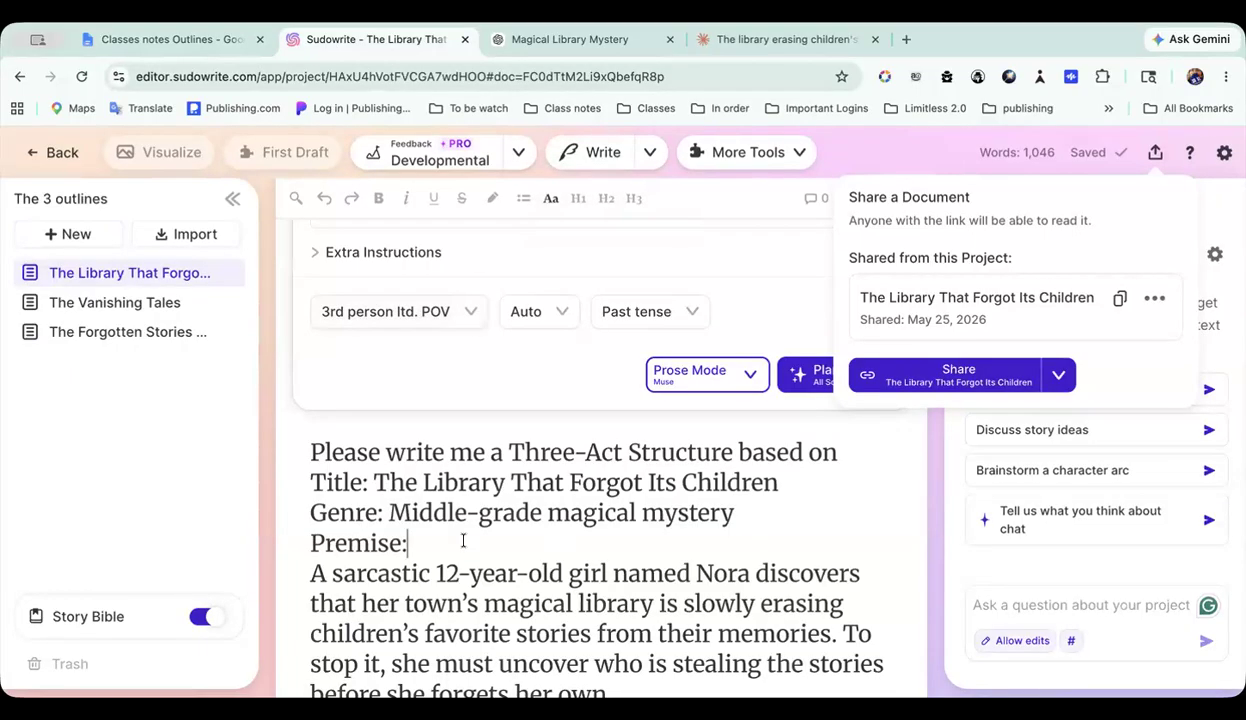
pyautogui.click(52, 152)
pyautogui.scroll(-5, 851, 432)
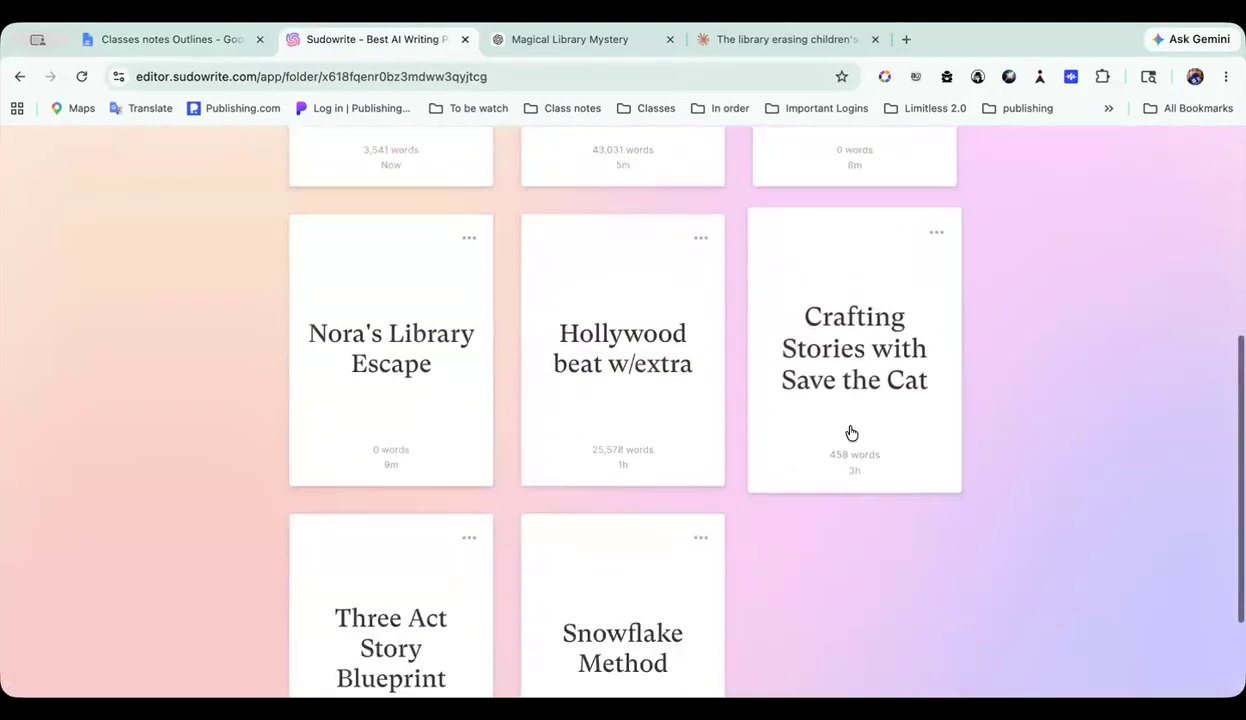
pyautogui.scroll(2, 851, 432)
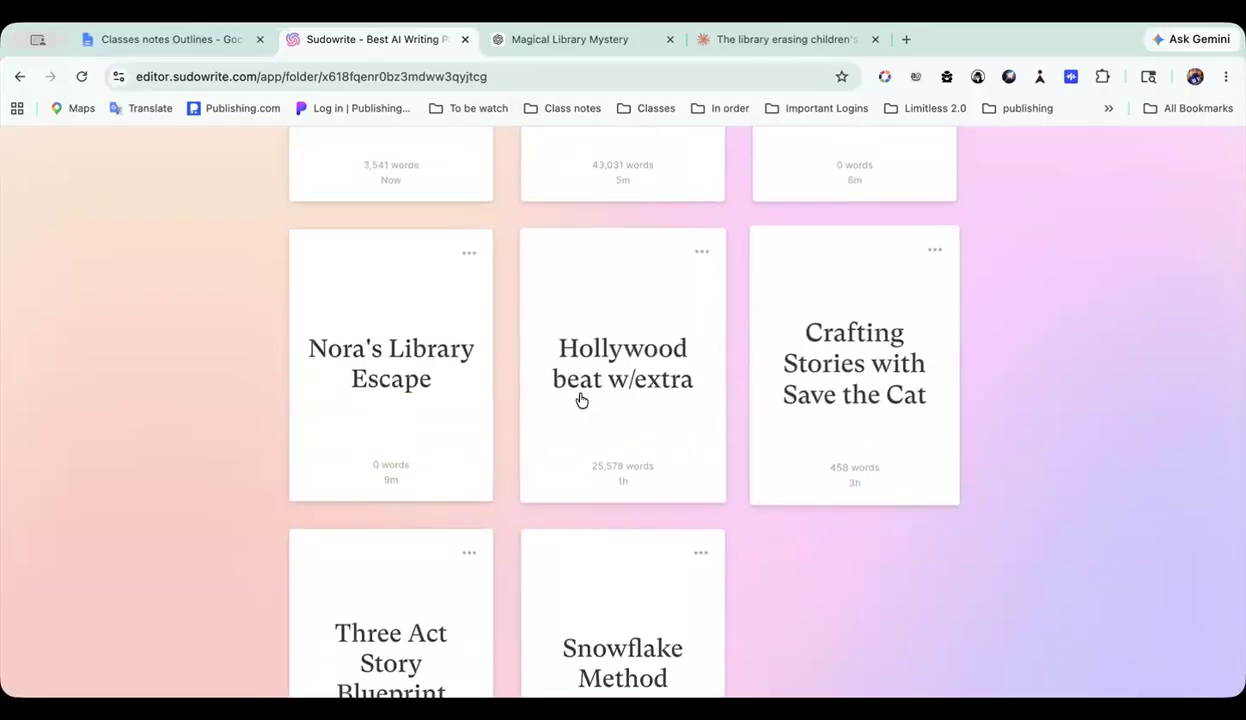
pyautogui.click(629, 372)
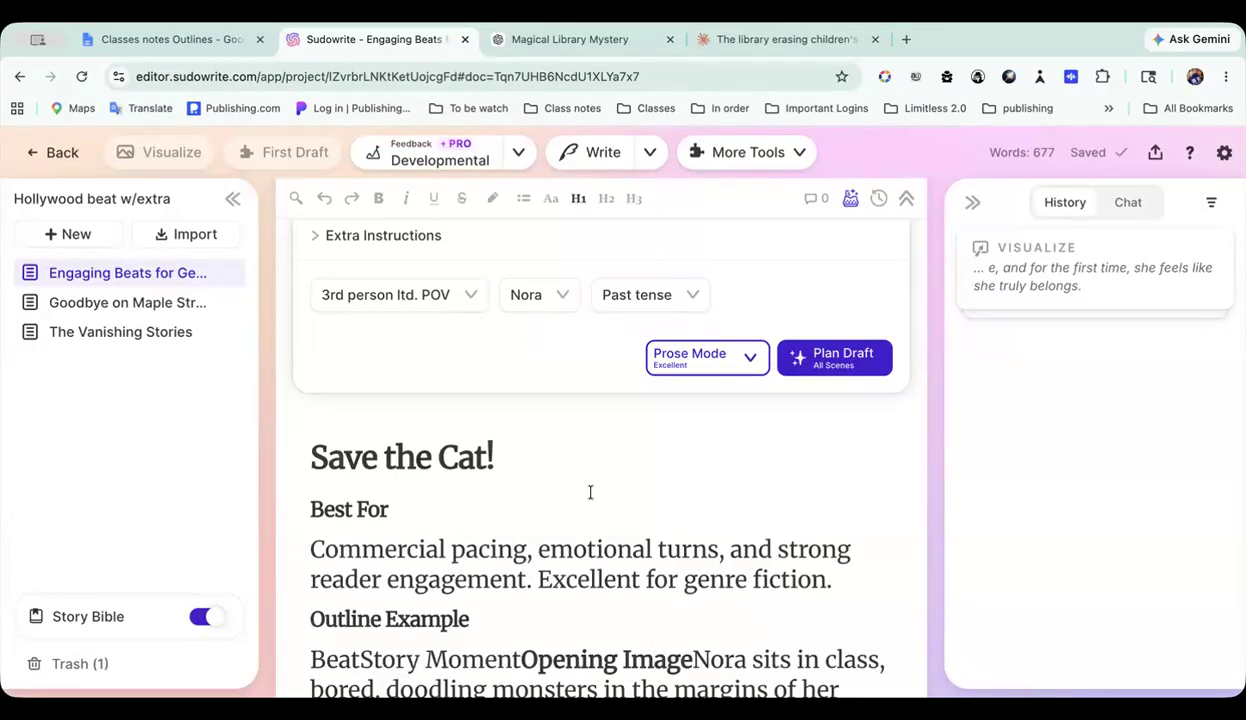
# Step: Look through the project's documents: Engaging Beats for Genre Fiction with its Save the Cat! example, Goodbye on Maple Street and The Vanishing Stories
pyautogui.scroll(-15, 590, 492)
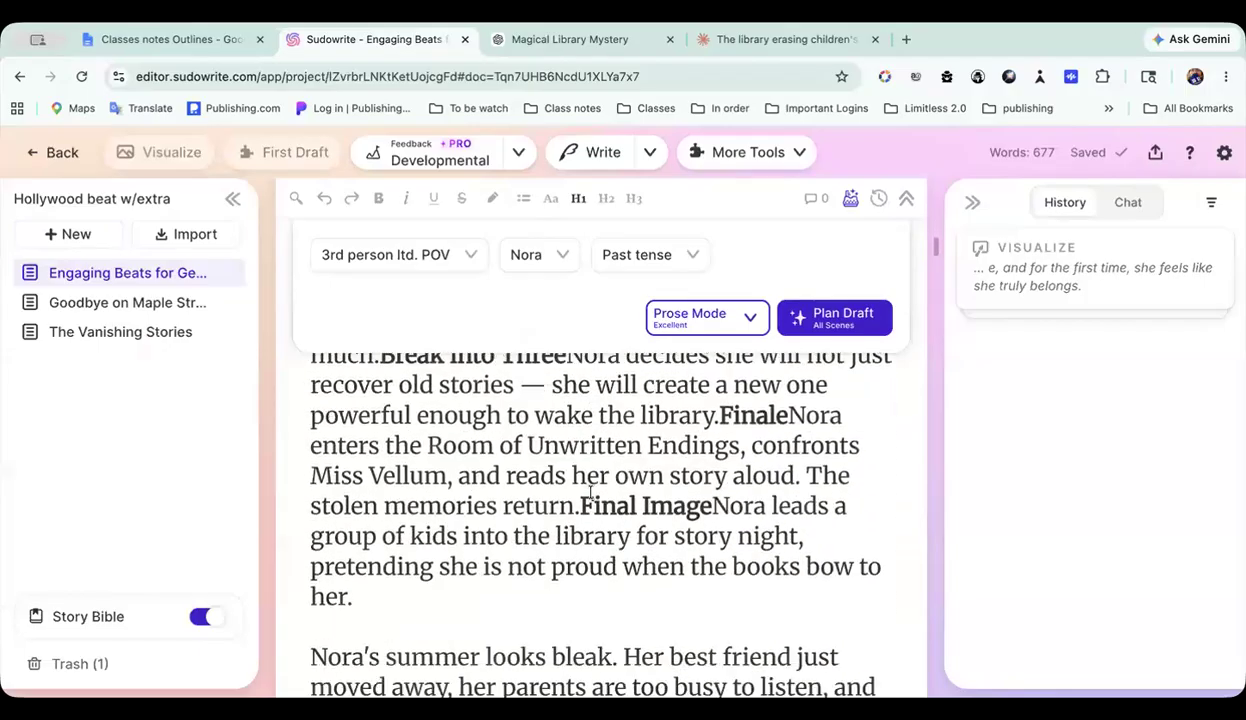
pyautogui.scroll(10, 590, 492)
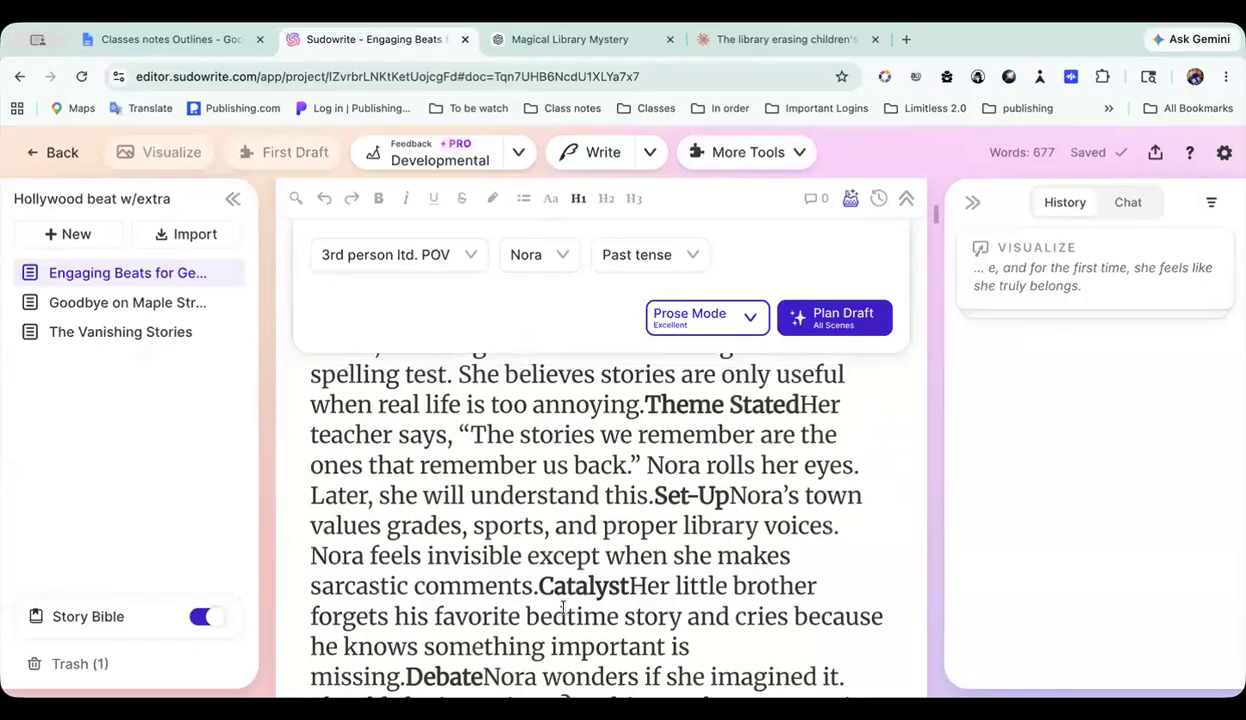
pyautogui.click(163, 305)
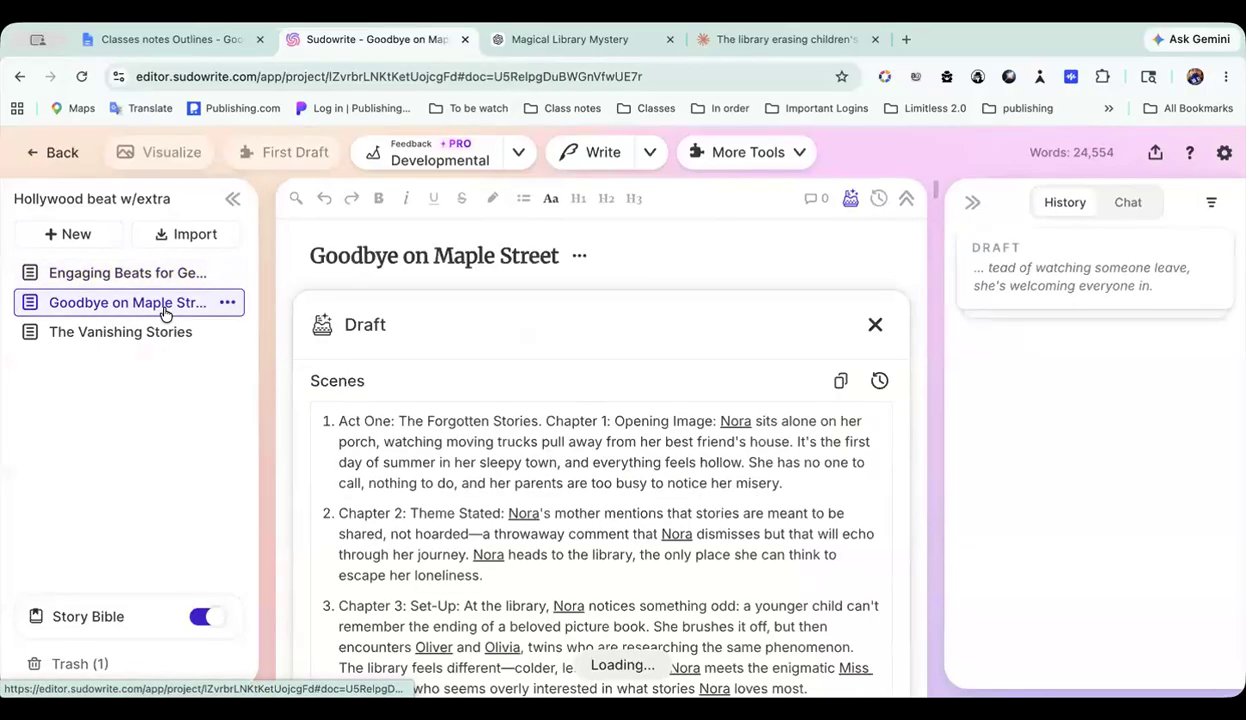
pyautogui.click(138, 332)
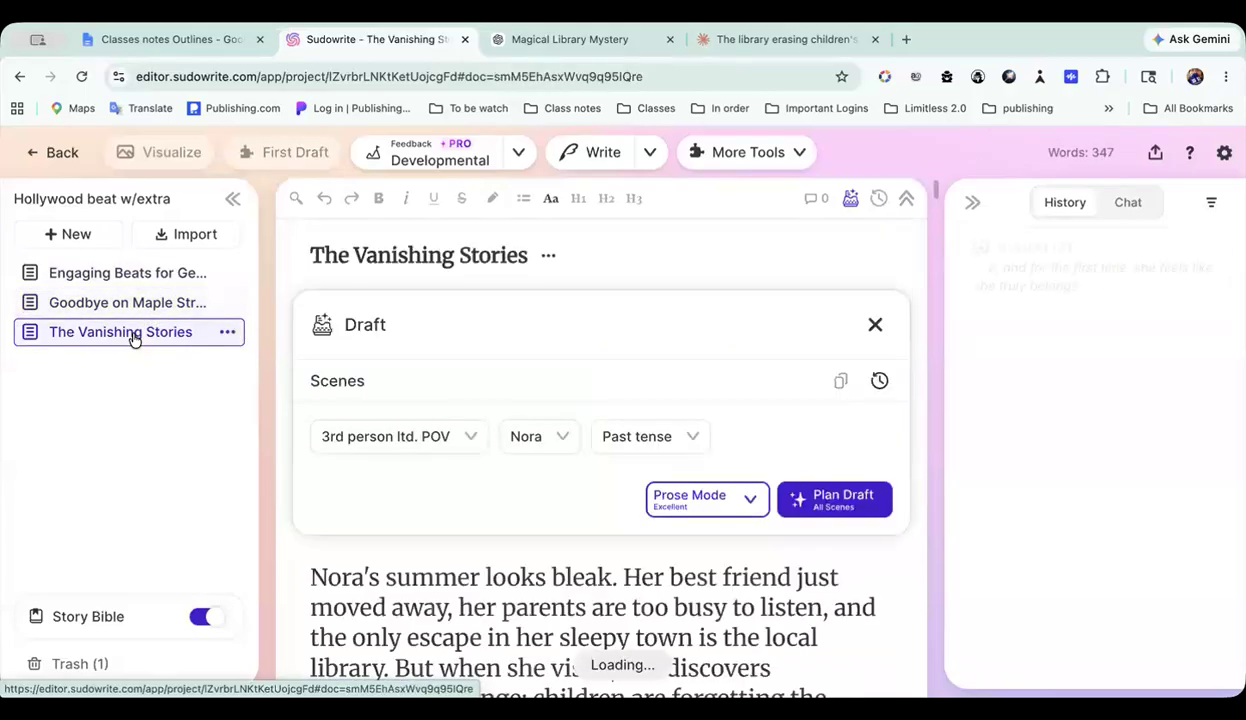
pyautogui.click(139, 303)
pyautogui.click(141, 280)
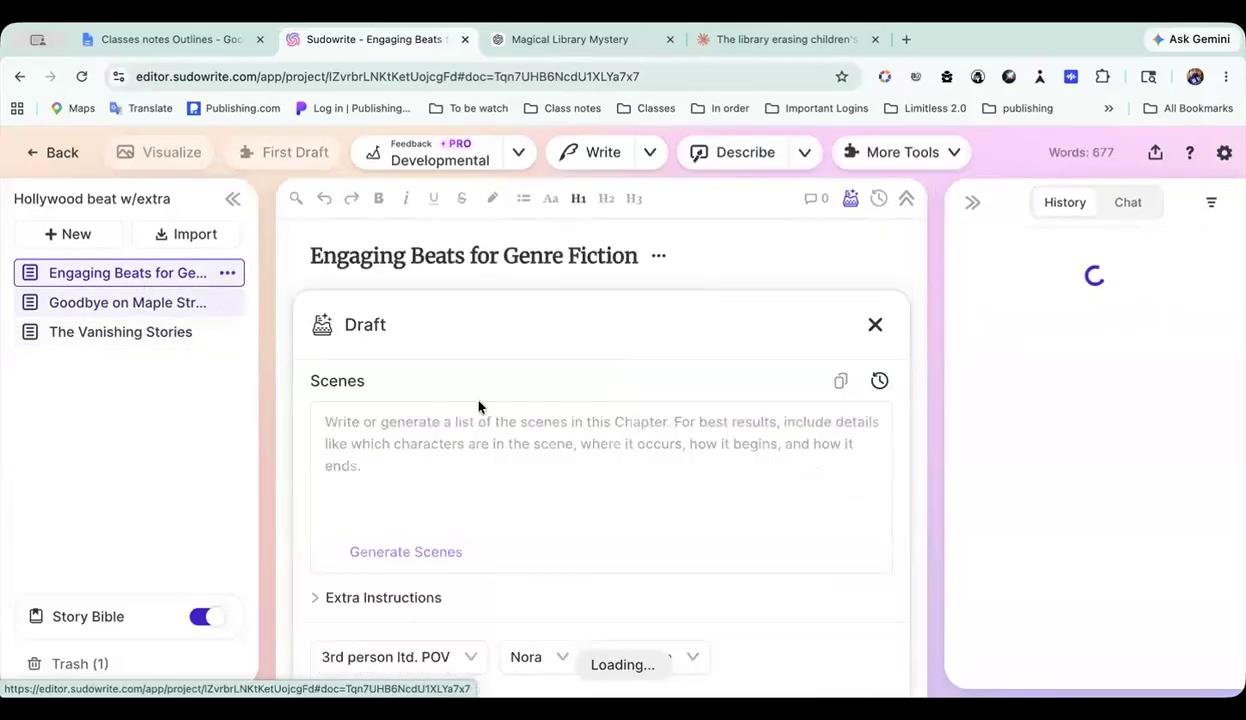
pyautogui.scroll(-5, 477, 402)
pyautogui.scroll(-10, 477, 400)
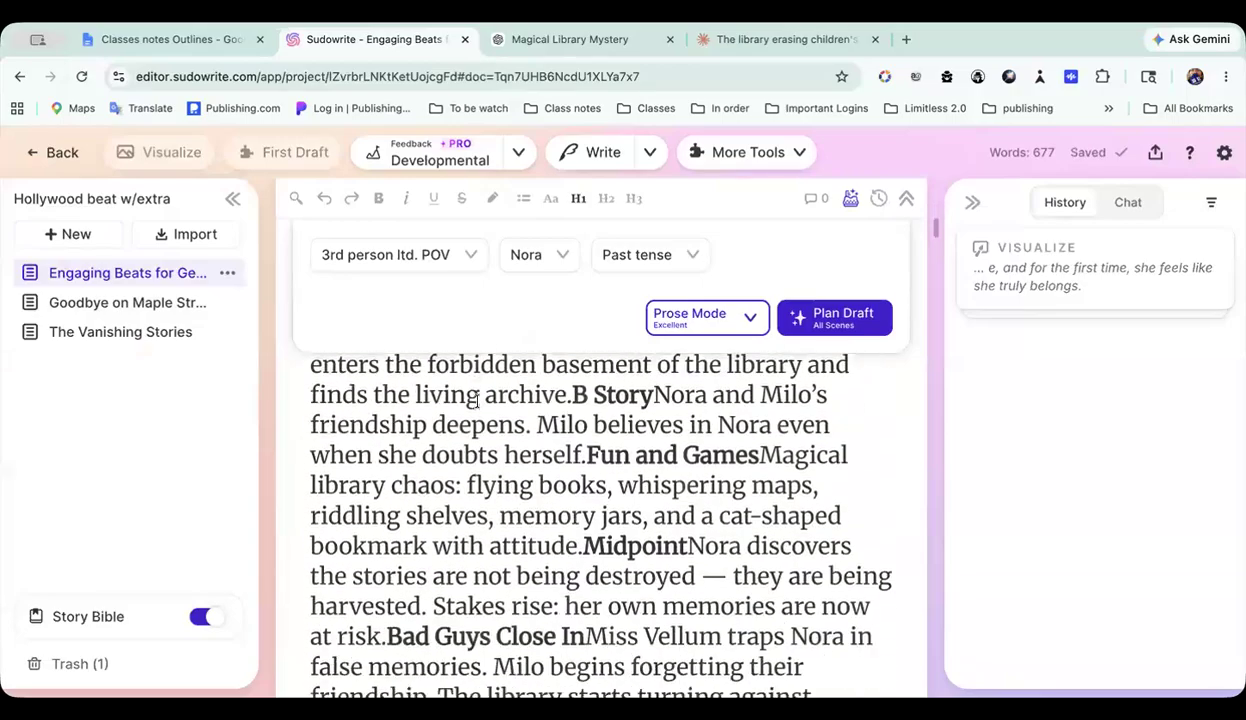
pyautogui.scroll(-5, 477, 402)
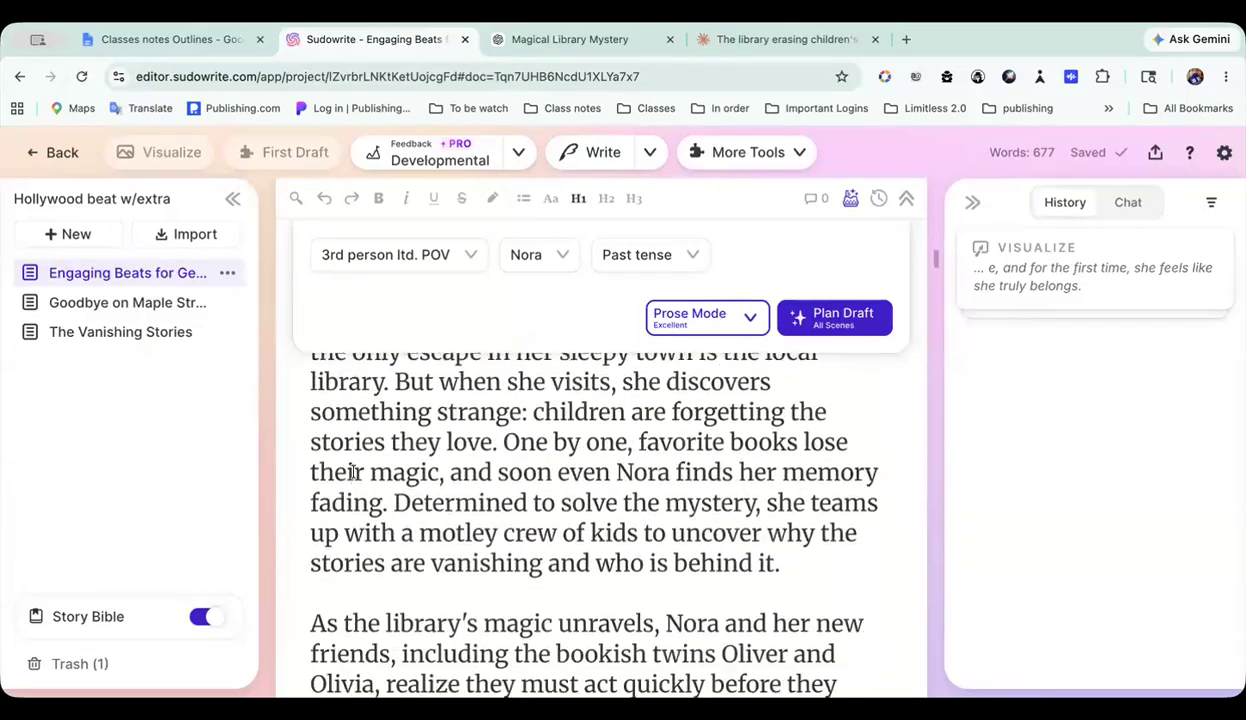
# Step: Expand the Story Bible and look through the chapters in its Outline section
pyautogui.click(90, 616)
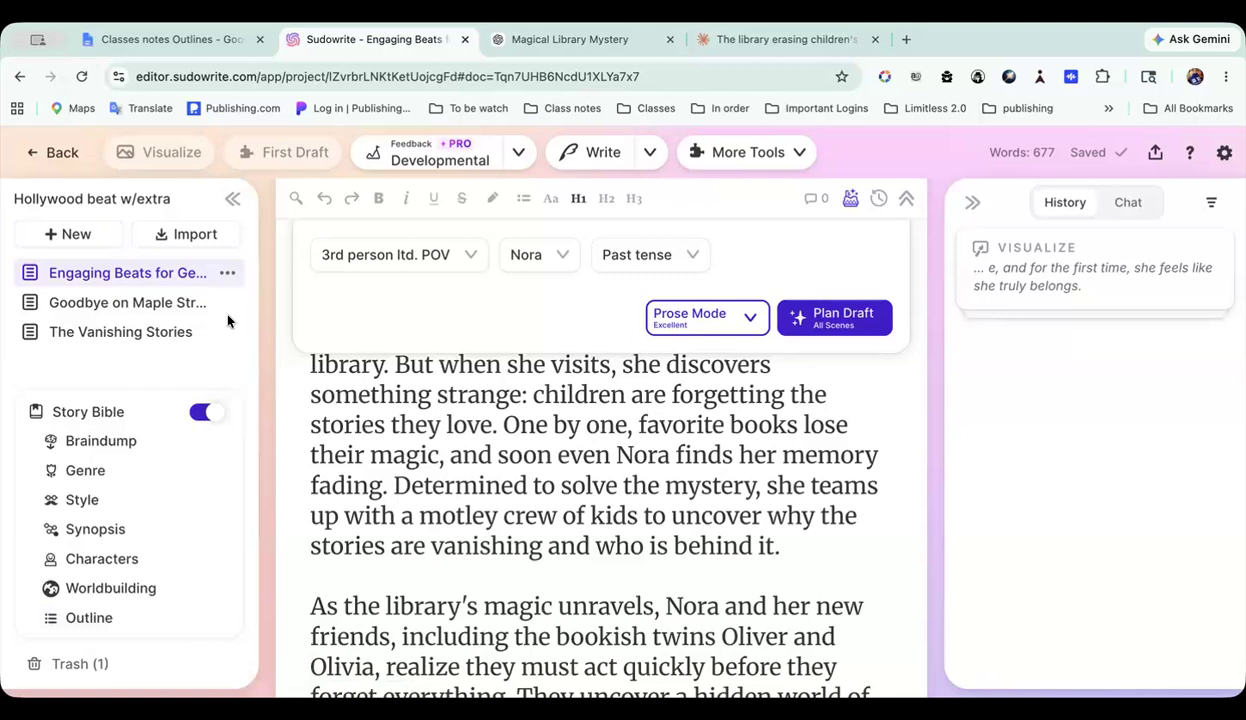
pyautogui.click(87, 619)
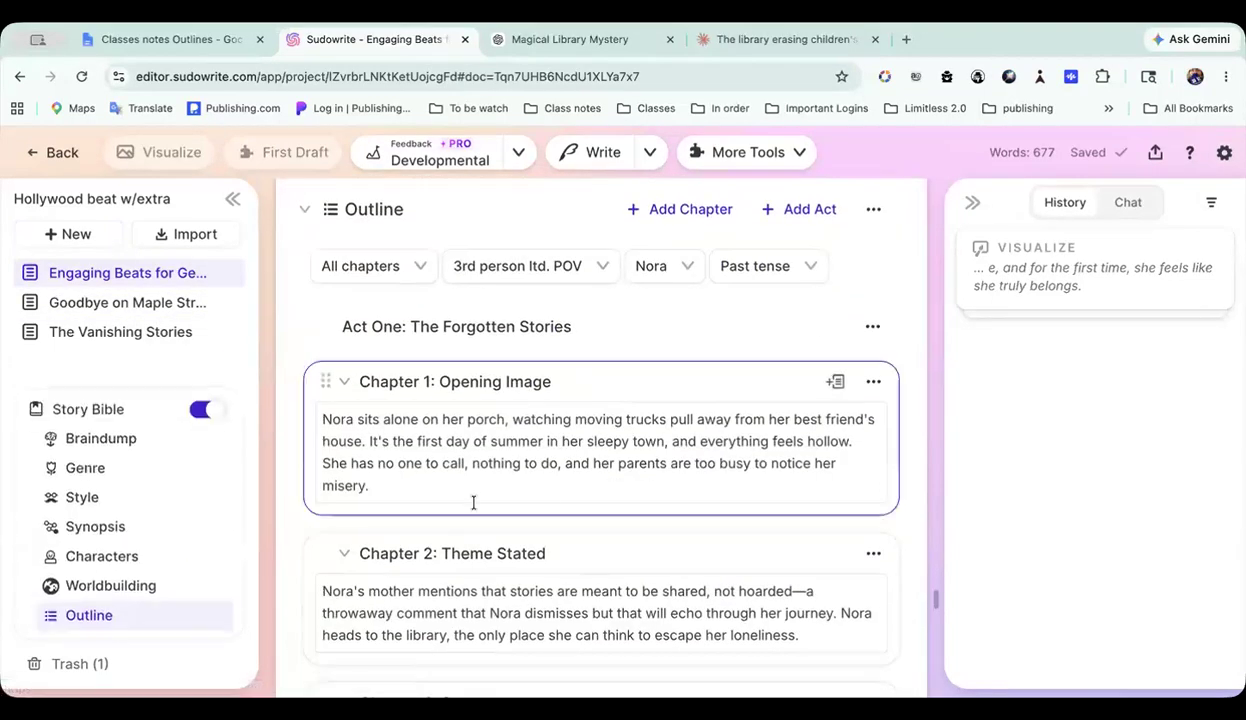
pyautogui.scroll(-15, 546, 494)
pyautogui.scroll(-10, 546, 494)
pyautogui.scroll(20, 544, 488)
pyautogui.scroll(10, 544, 488)
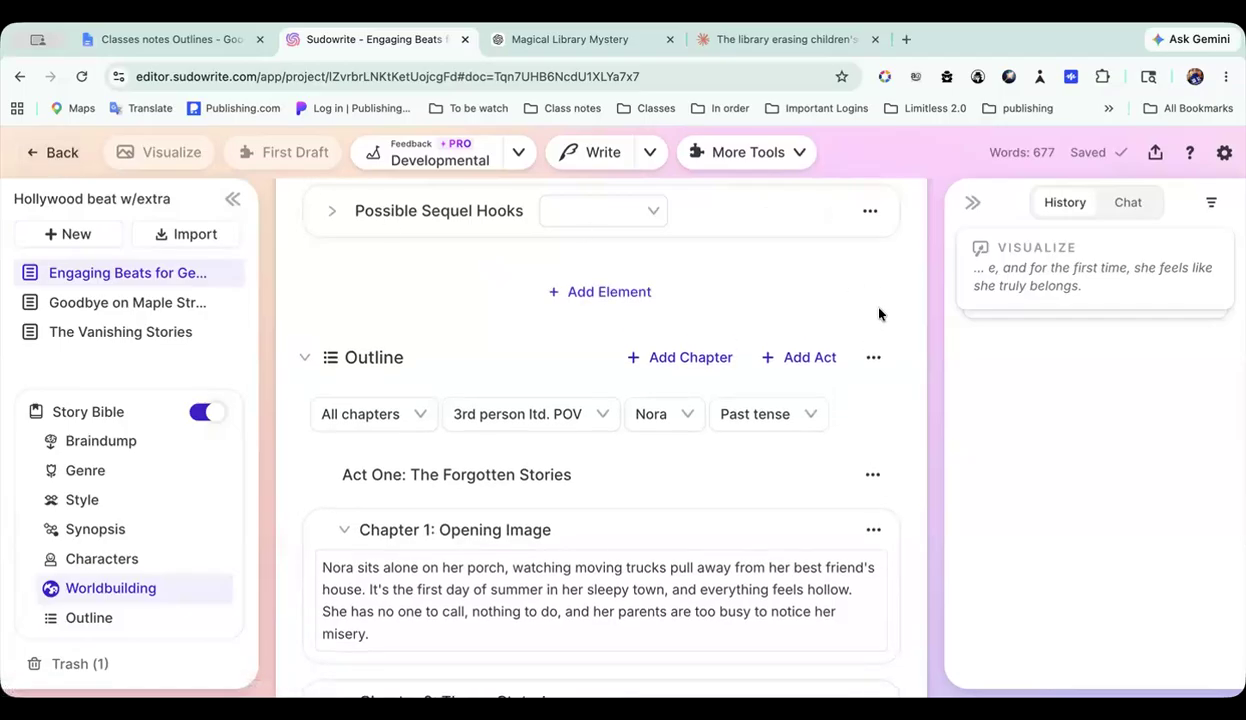
# Step: Copy the complete Story Bible outline of the Hollywood beat w/extra project
pyautogui.click(872, 328)
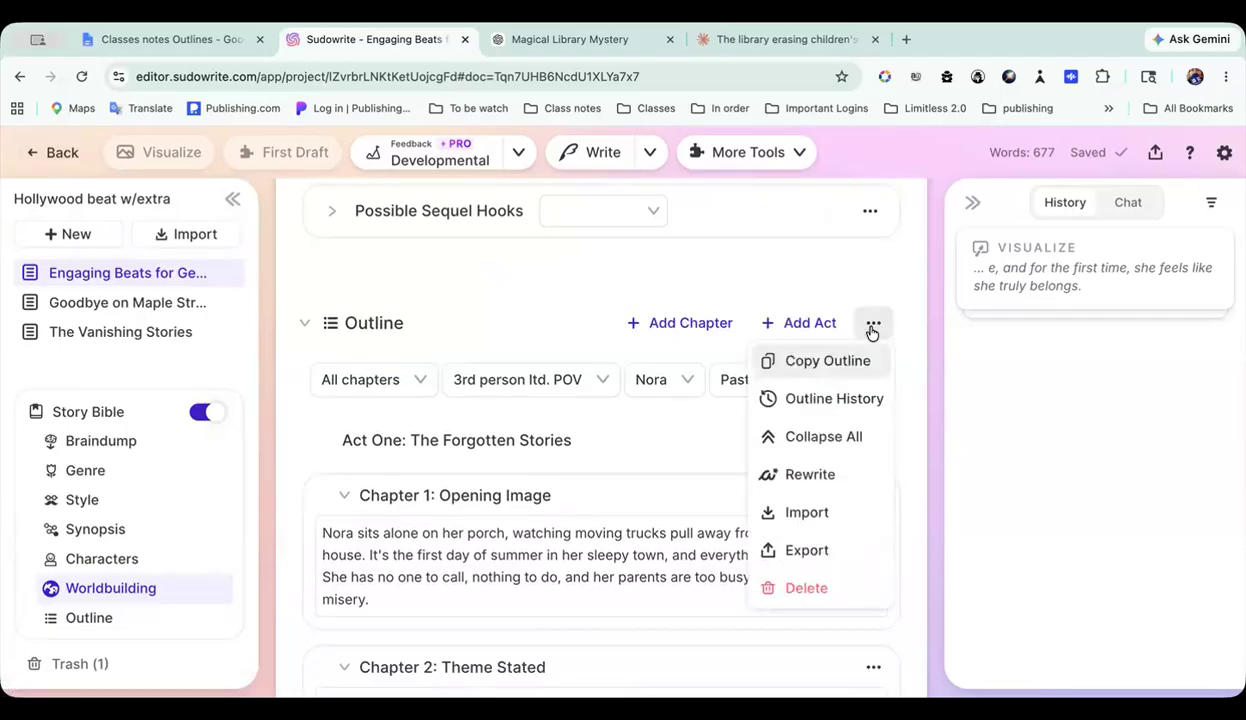
pyautogui.click(811, 366)
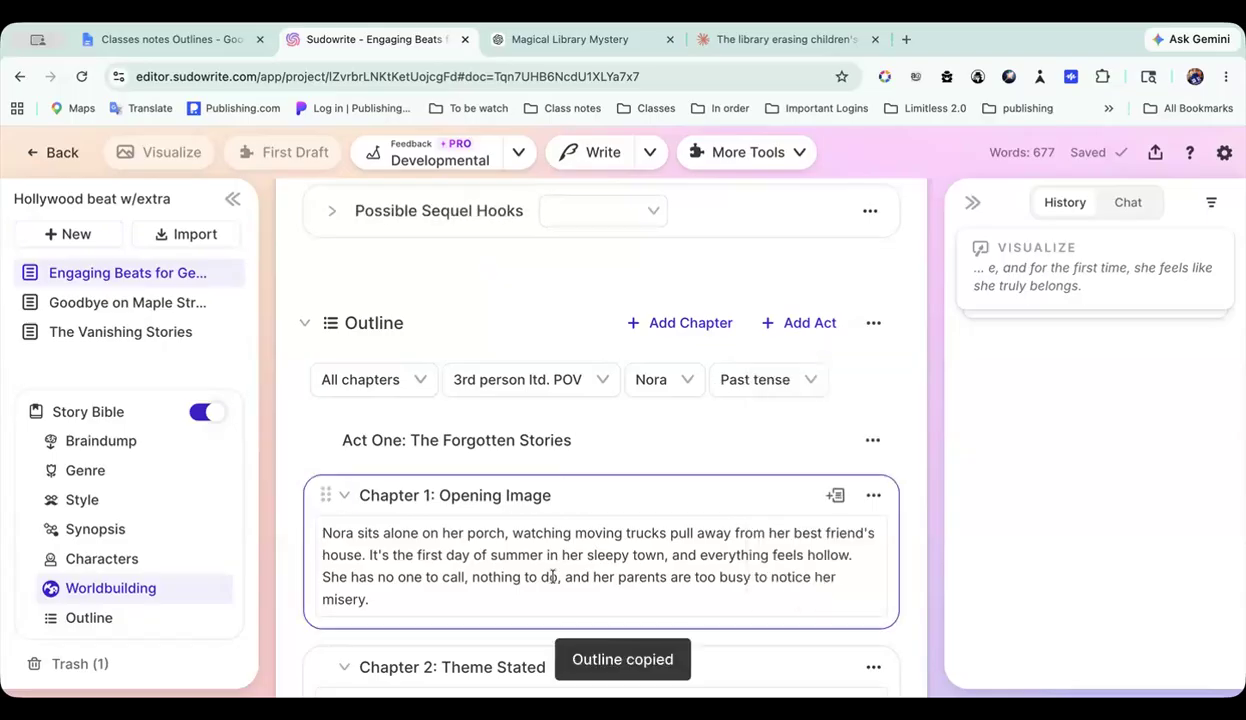
pyautogui.scroll(-5, 444, 487)
pyautogui.scroll(-8, 542, 530)
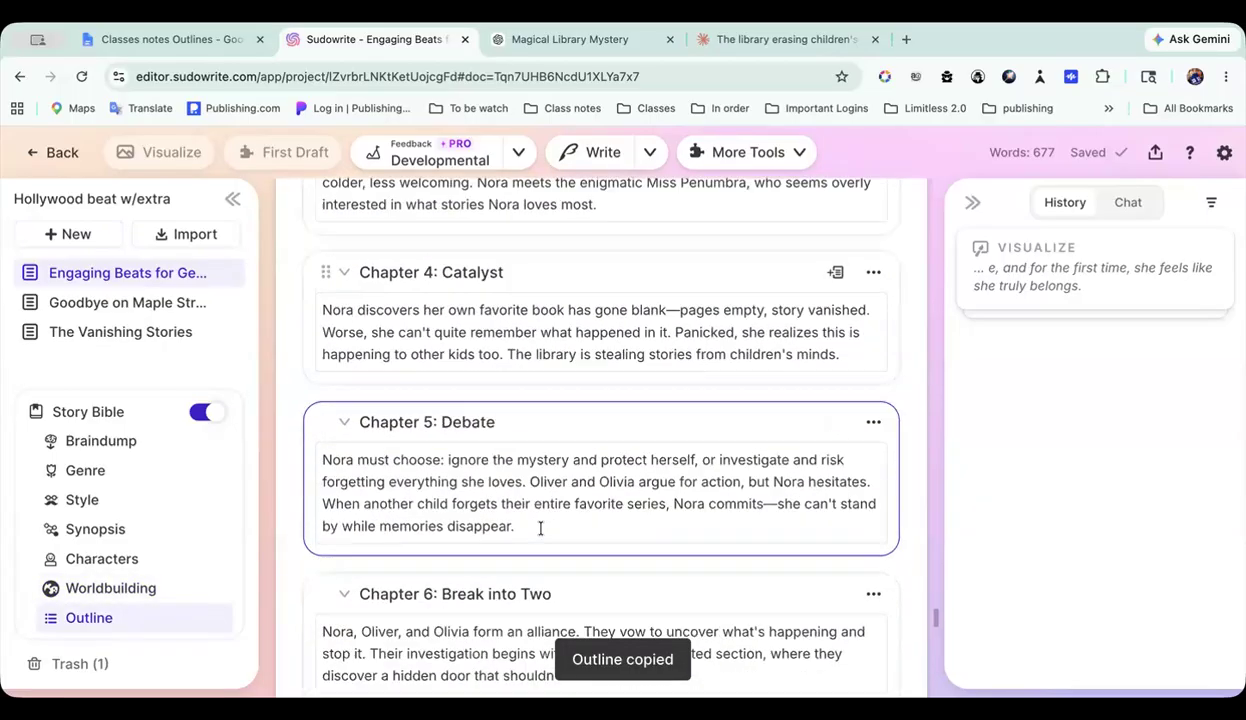
pyautogui.scroll(9, 541, 530)
pyautogui.scroll(10, 540, 530)
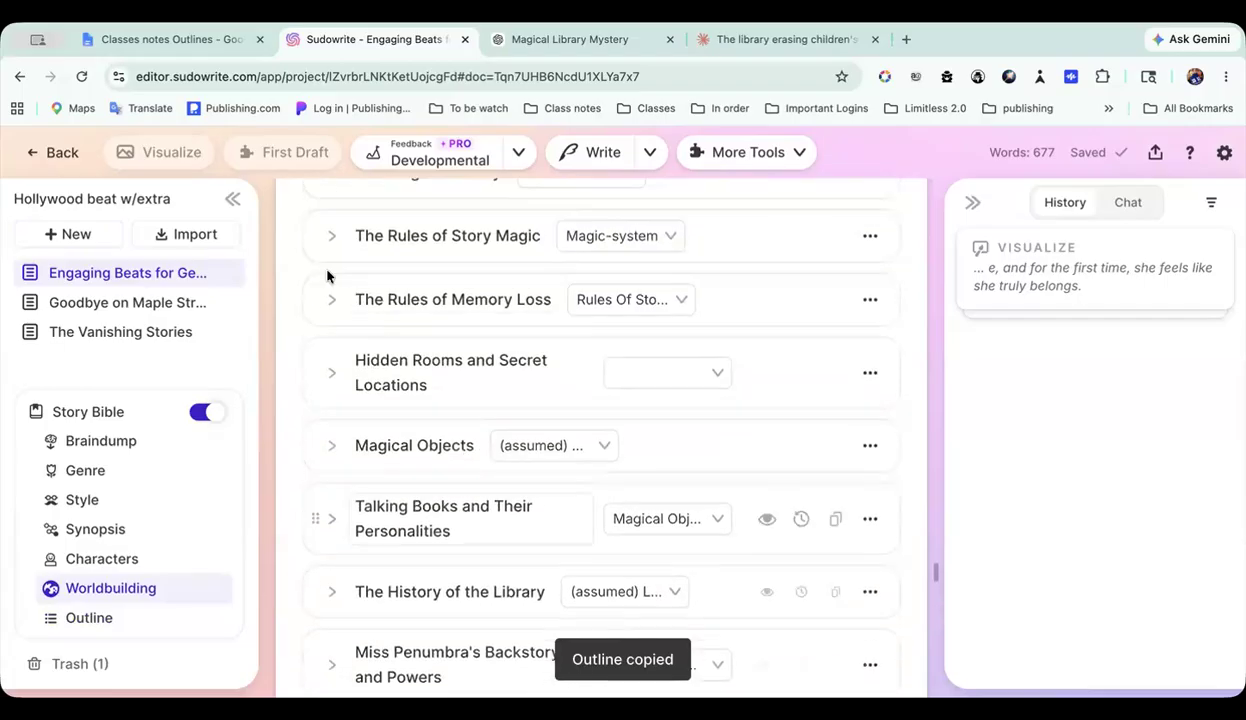
# Step: Create a new project in the 5 outlines folder, enable its Story Bible and go to the Outline section
pyautogui.click(60, 153)
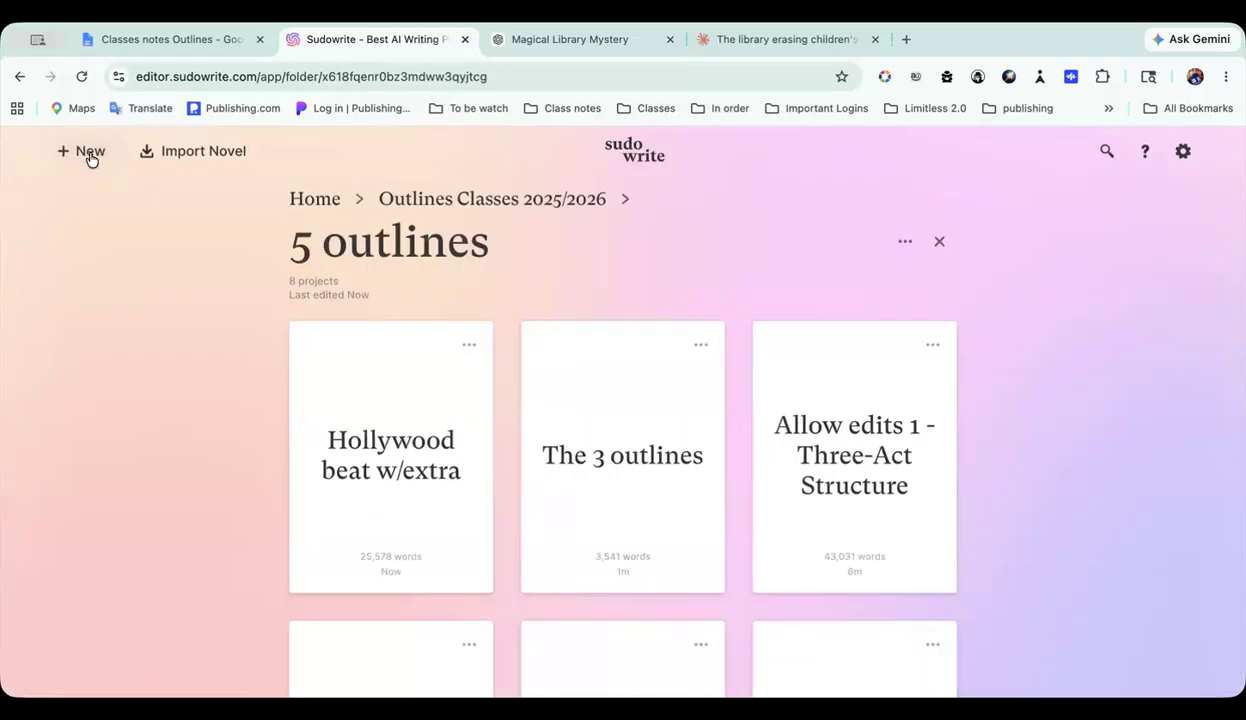
pyautogui.click(89, 153)
pyautogui.click(107, 197)
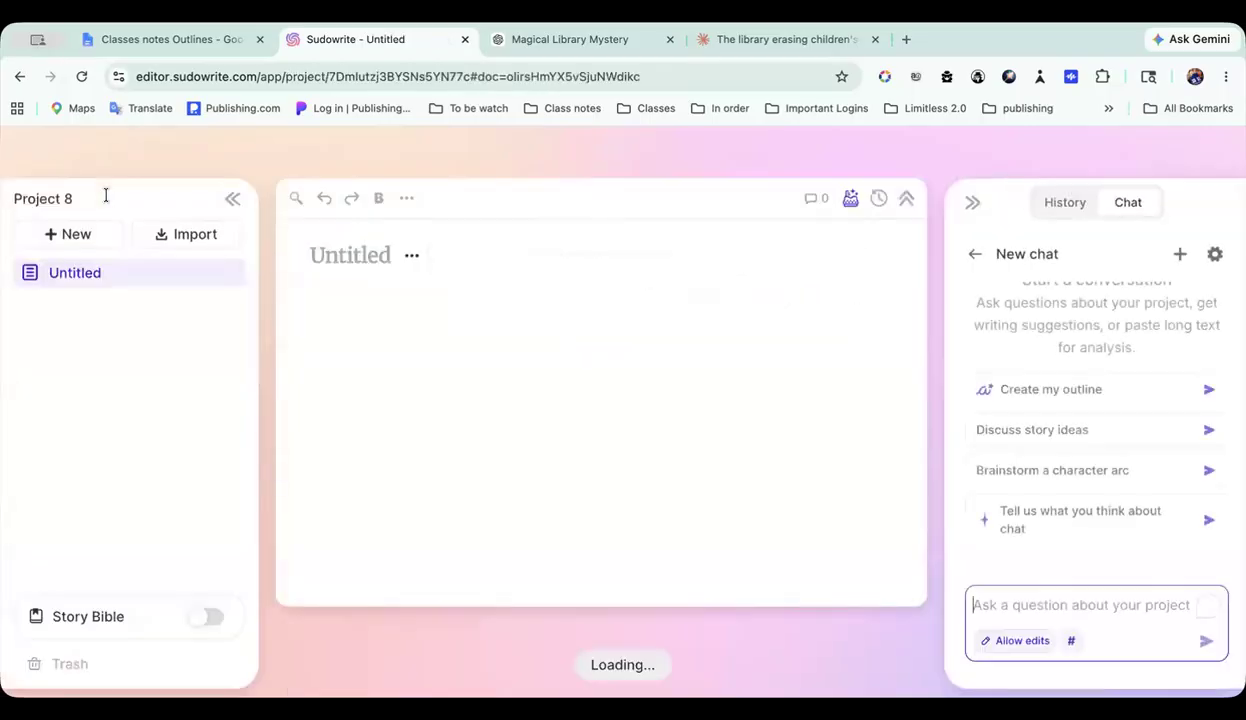
pyautogui.click(90, 612)
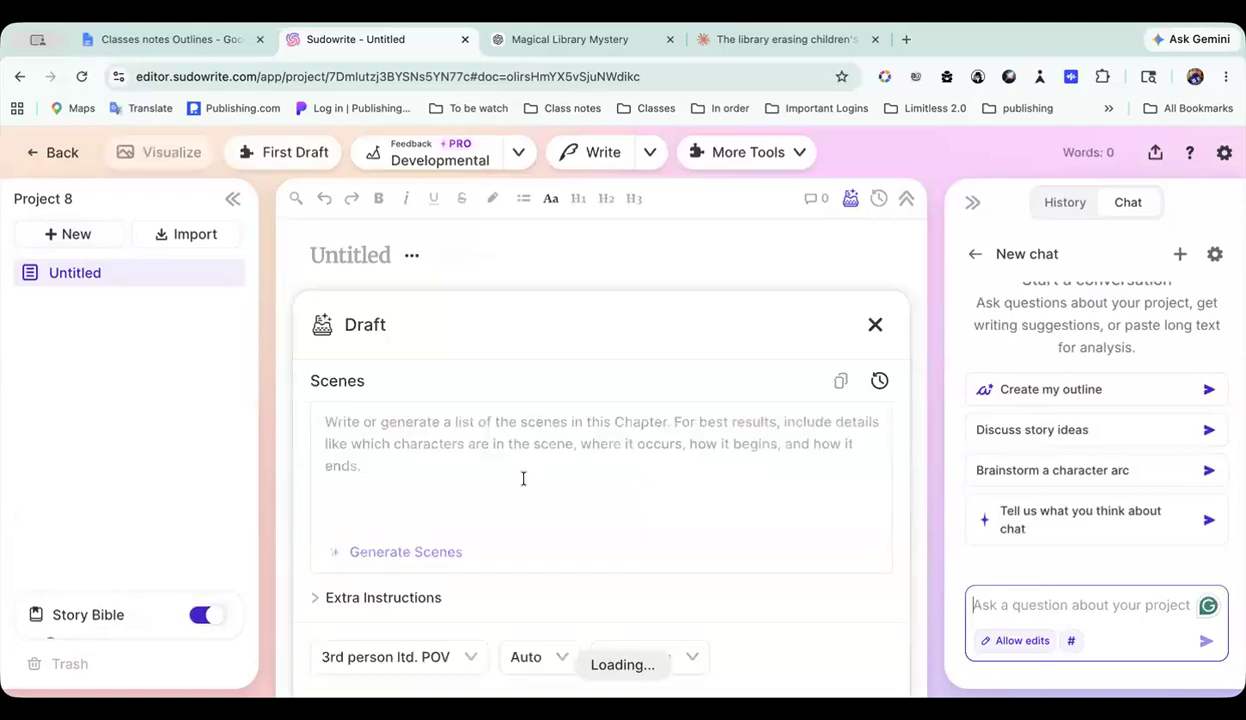
pyautogui.click(108, 627)
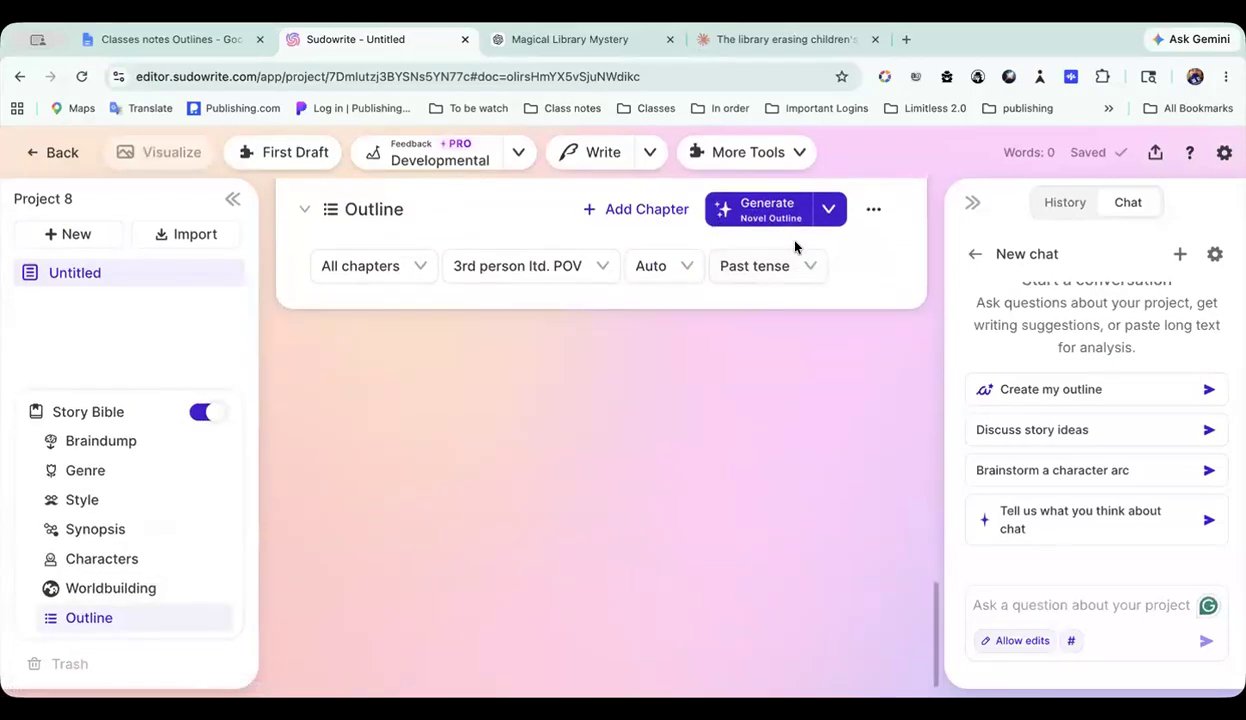
# Step: Compare the Novel Outline, Hero's Journey and Hollywood Beats descriptions, and set the outline type to Hollywood Beats
pyautogui.click(811, 251)
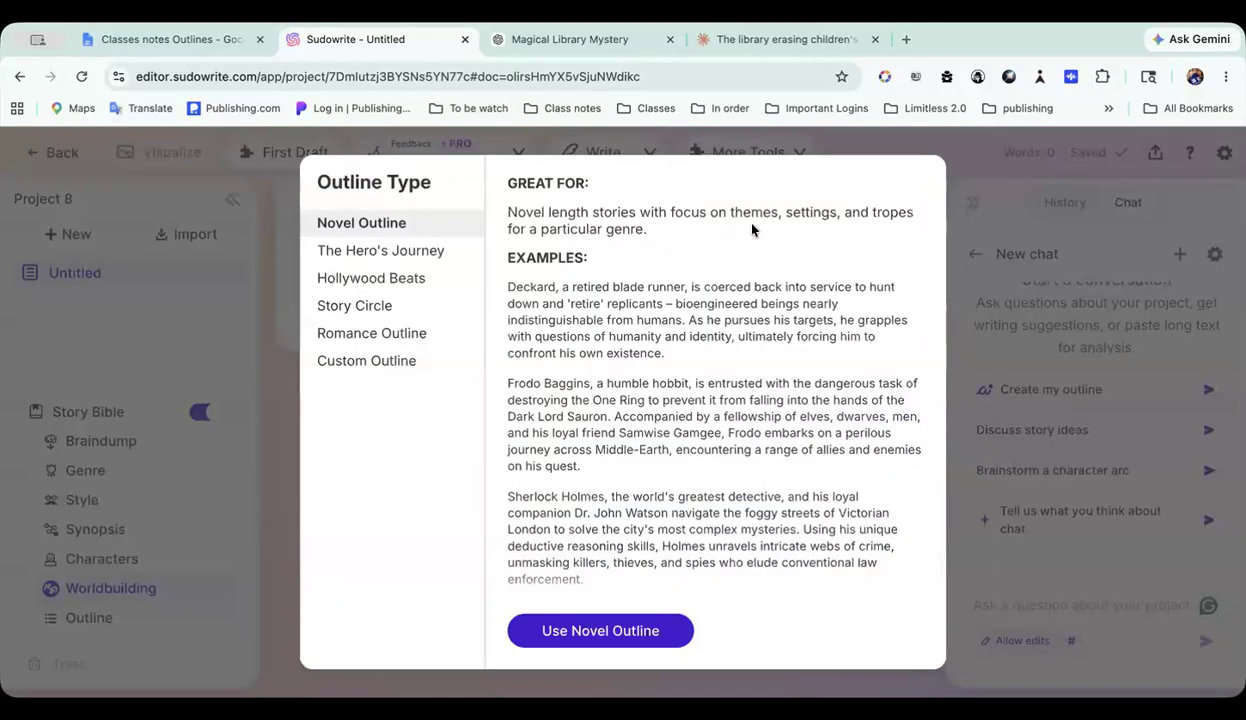
pyautogui.click(389, 259)
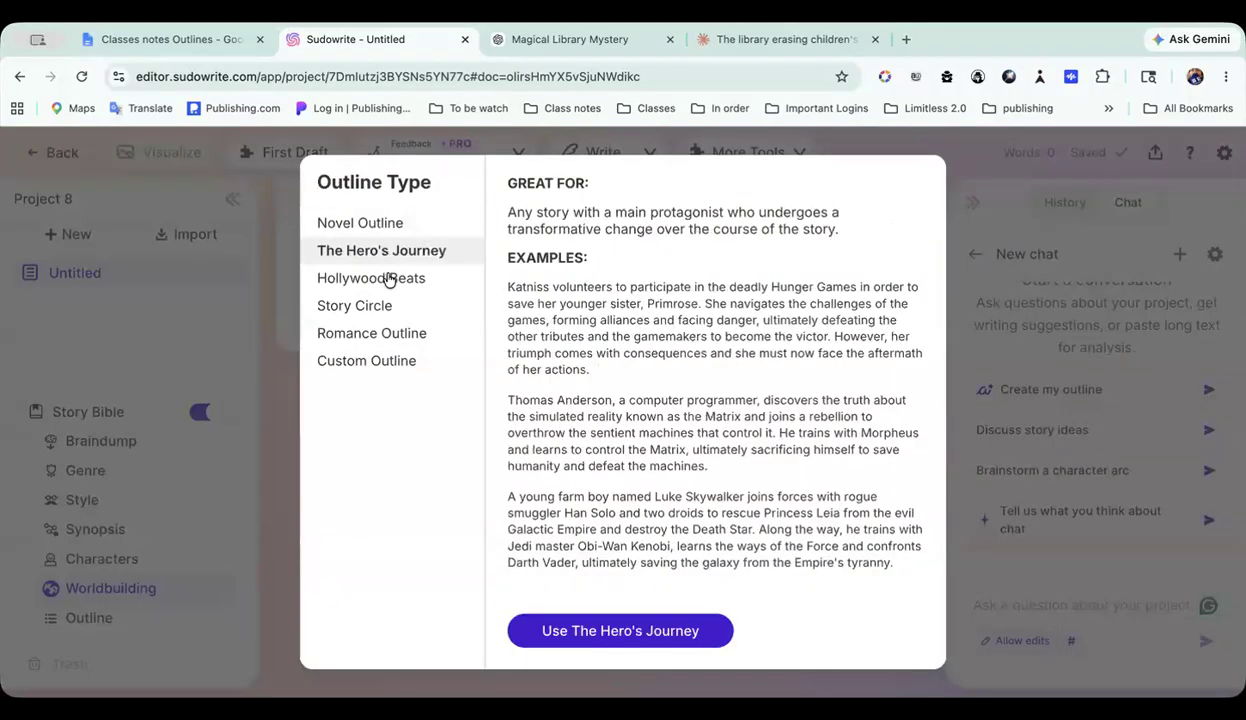
pyautogui.click(388, 279)
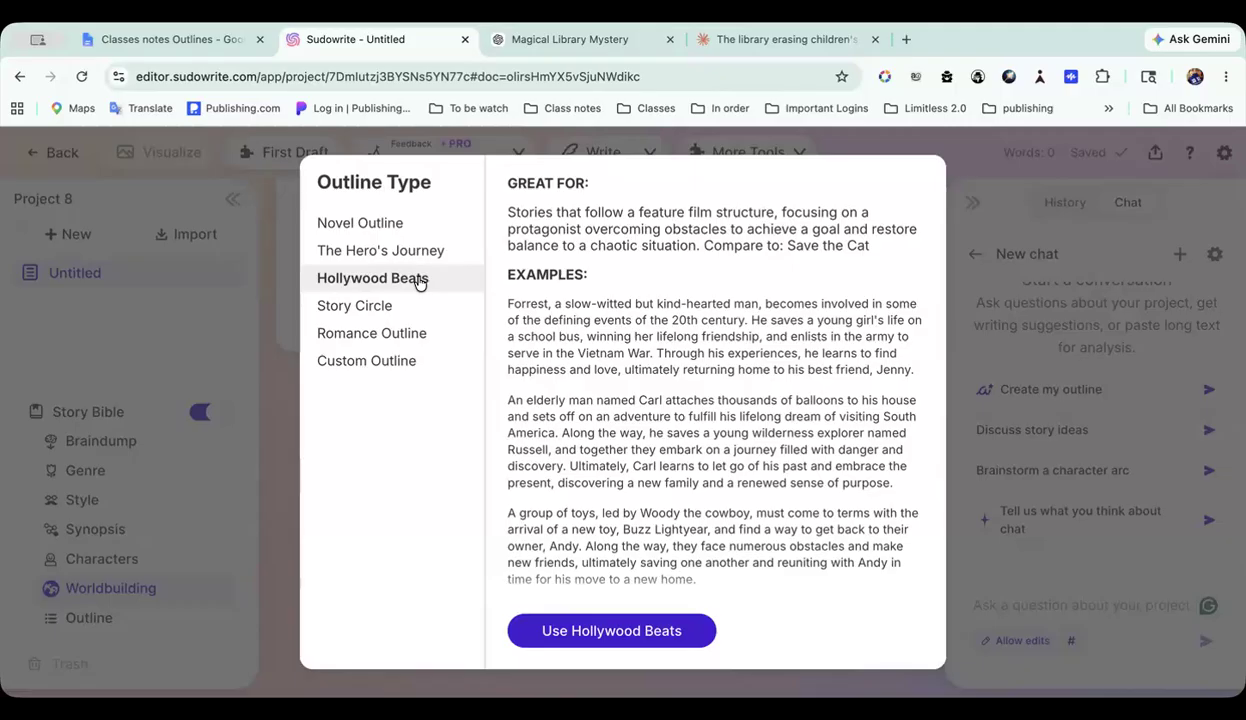
pyautogui.click(587, 632)
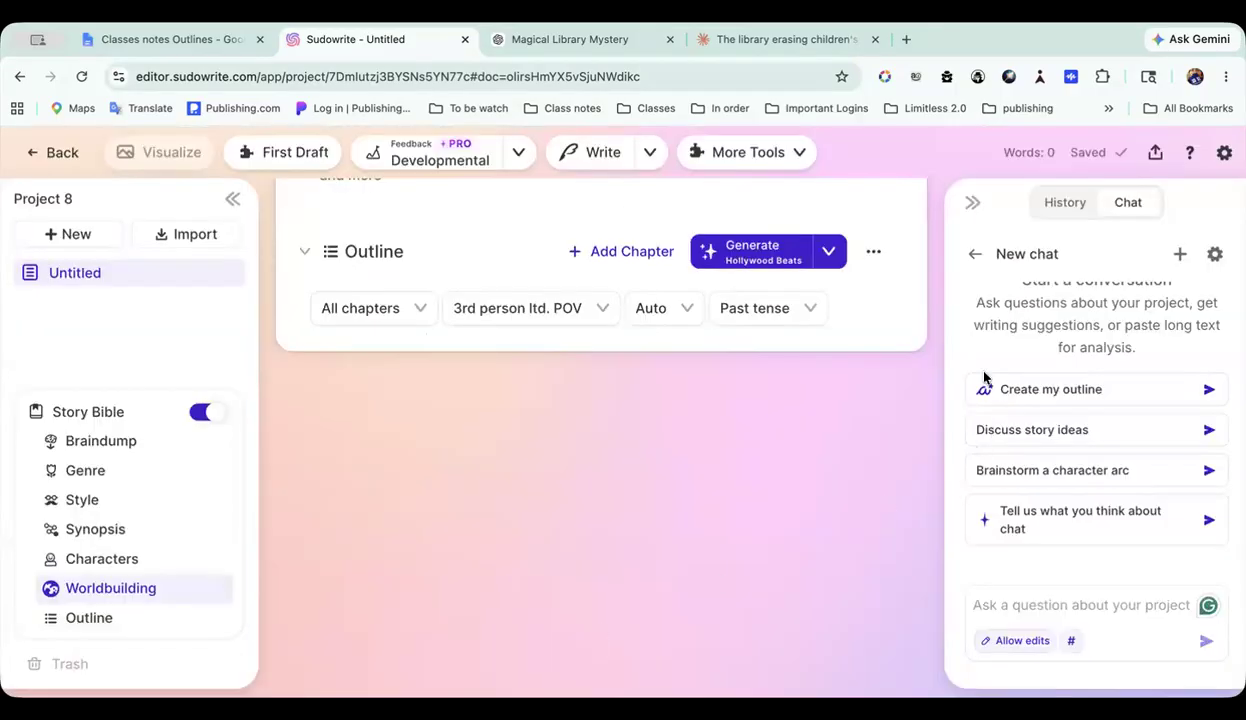
# Step: Start a Hollywood Beats outline generation request and paste the copied outline as its writing instructions, checking it from Act One
pyautogui.click(752, 254)
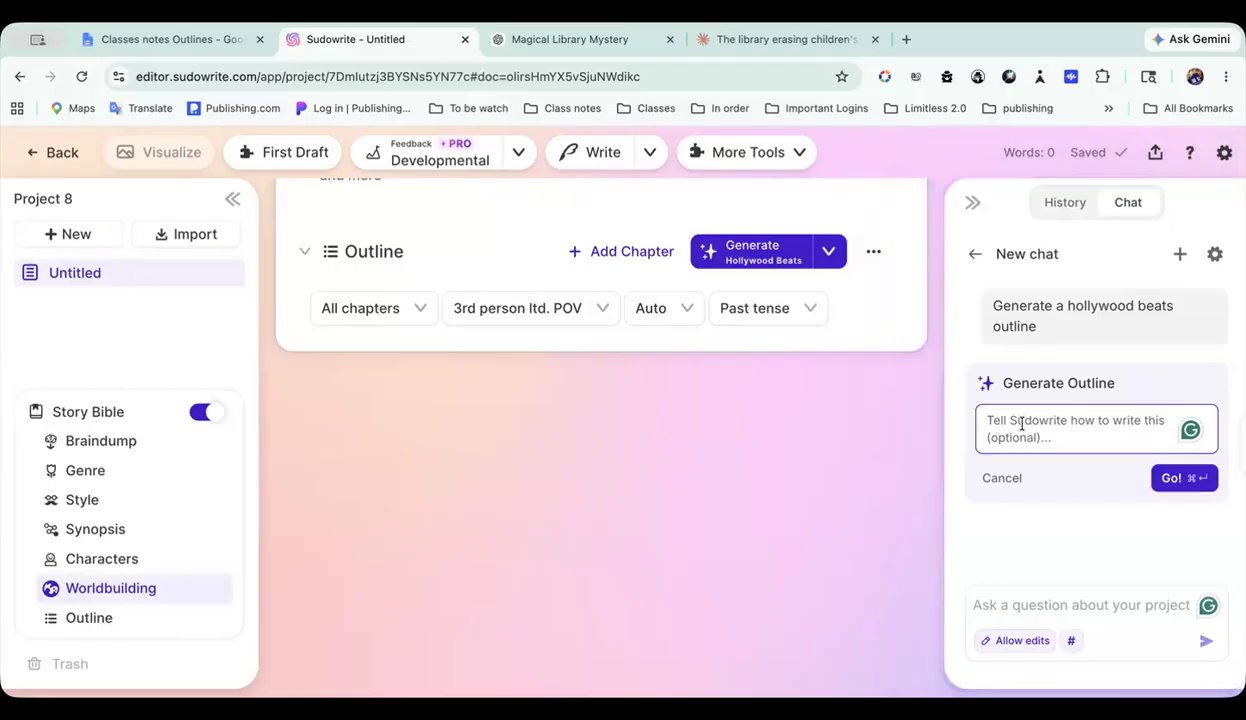
pyautogui.press('super+v')
pyautogui.scroll(15, 1022, 423)
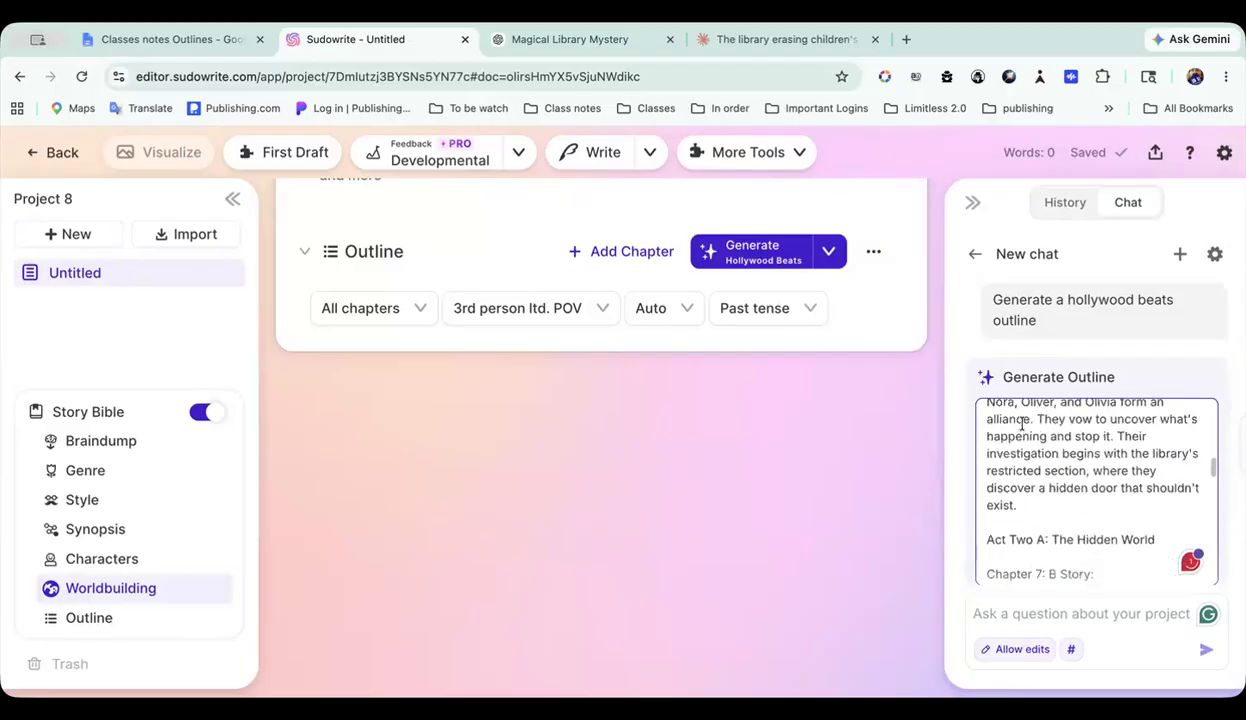
pyautogui.scroll(5, 1022, 423)
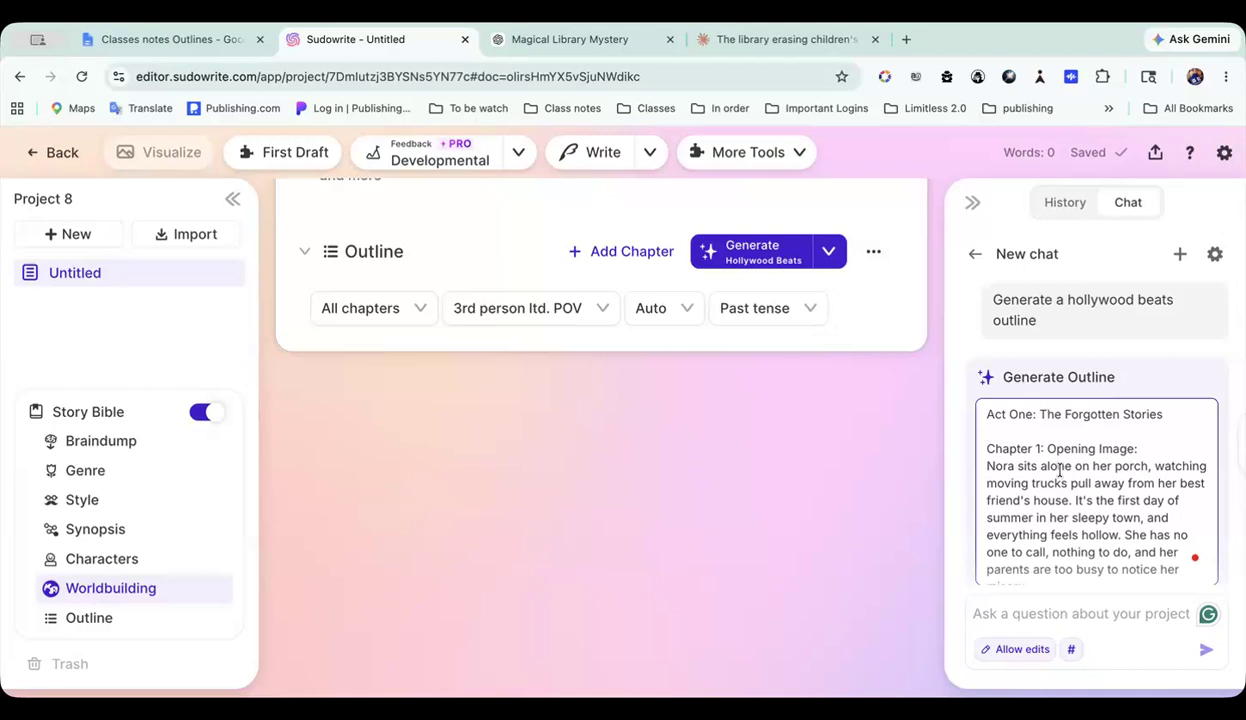
# Step: Check the rest of the pasted outline through the final image and start generating the Hollywood Beats outline from it
pyautogui.scroll(-15, 1080, 423)
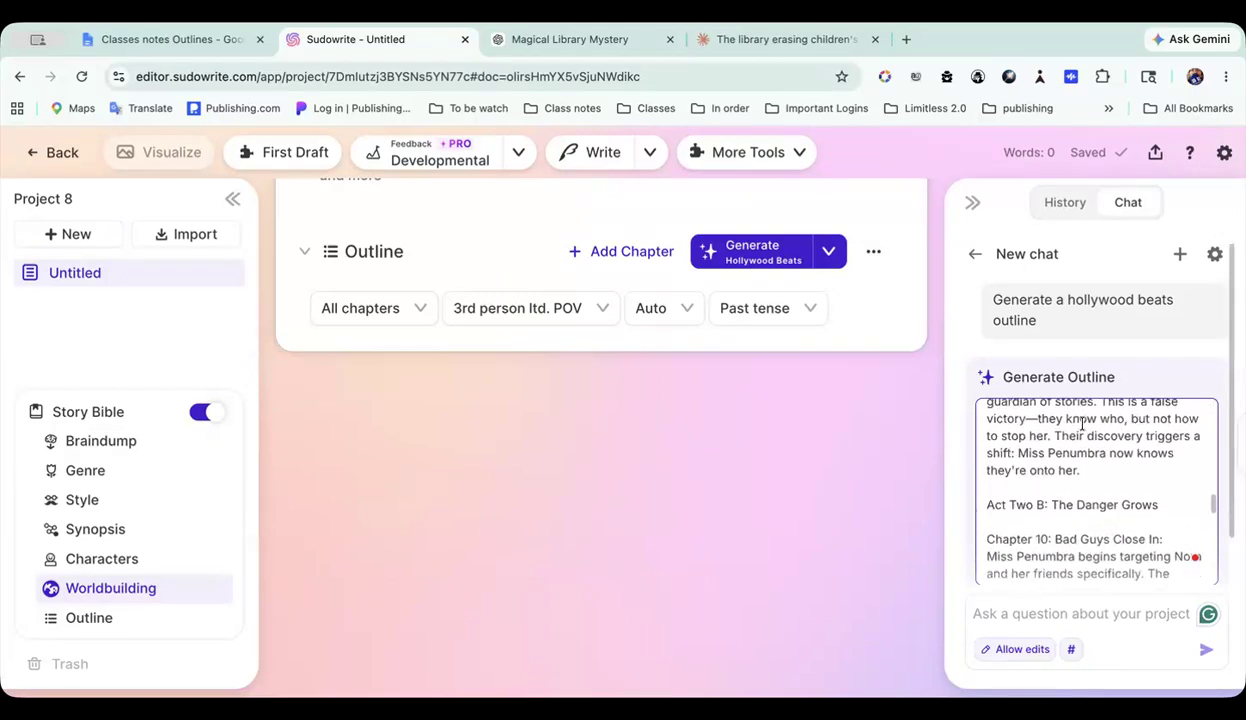
pyautogui.scroll(-2, 1080, 423)
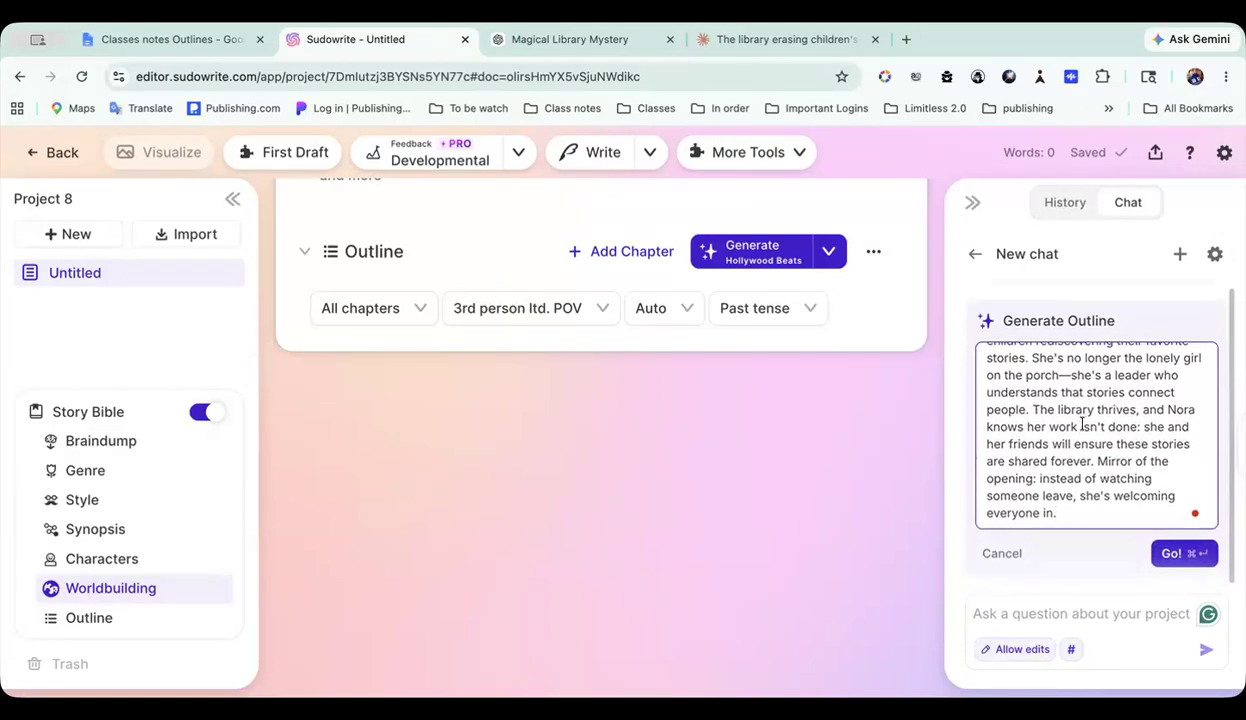
pyautogui.click(1176, 555)
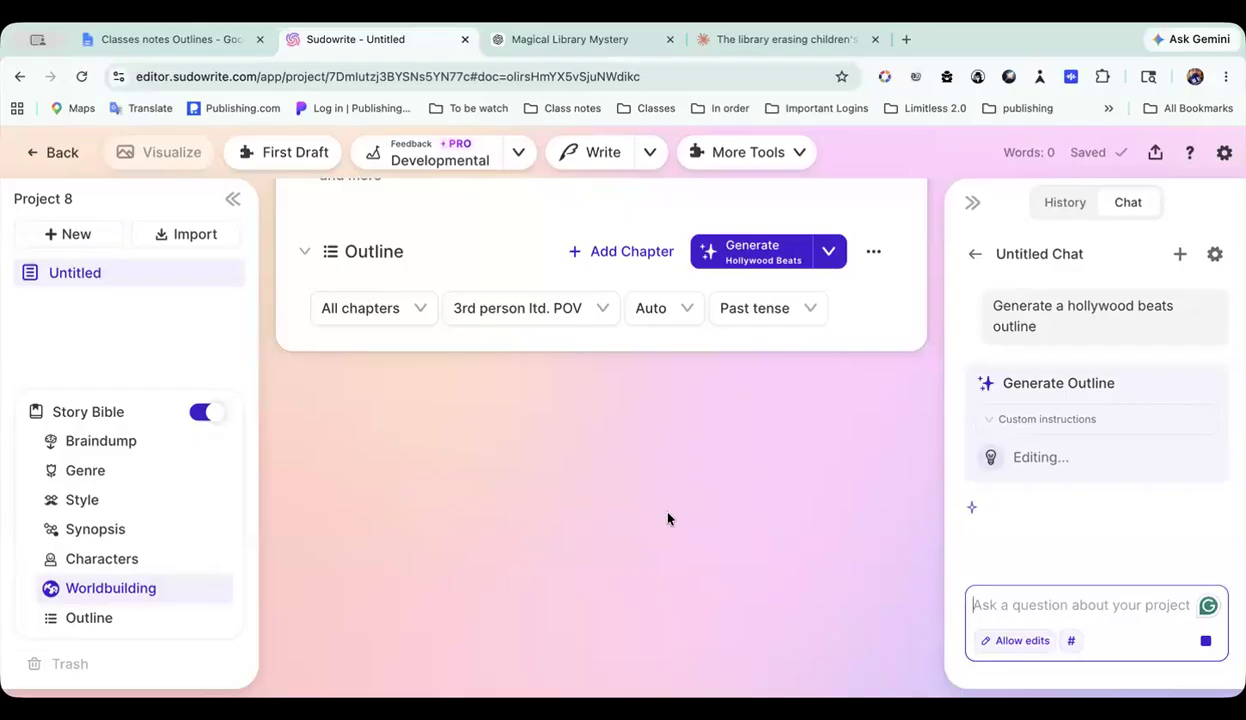
pyautogui.scroll(1, 668, 518)
pyautogui.scroll(-1, 668, 518)
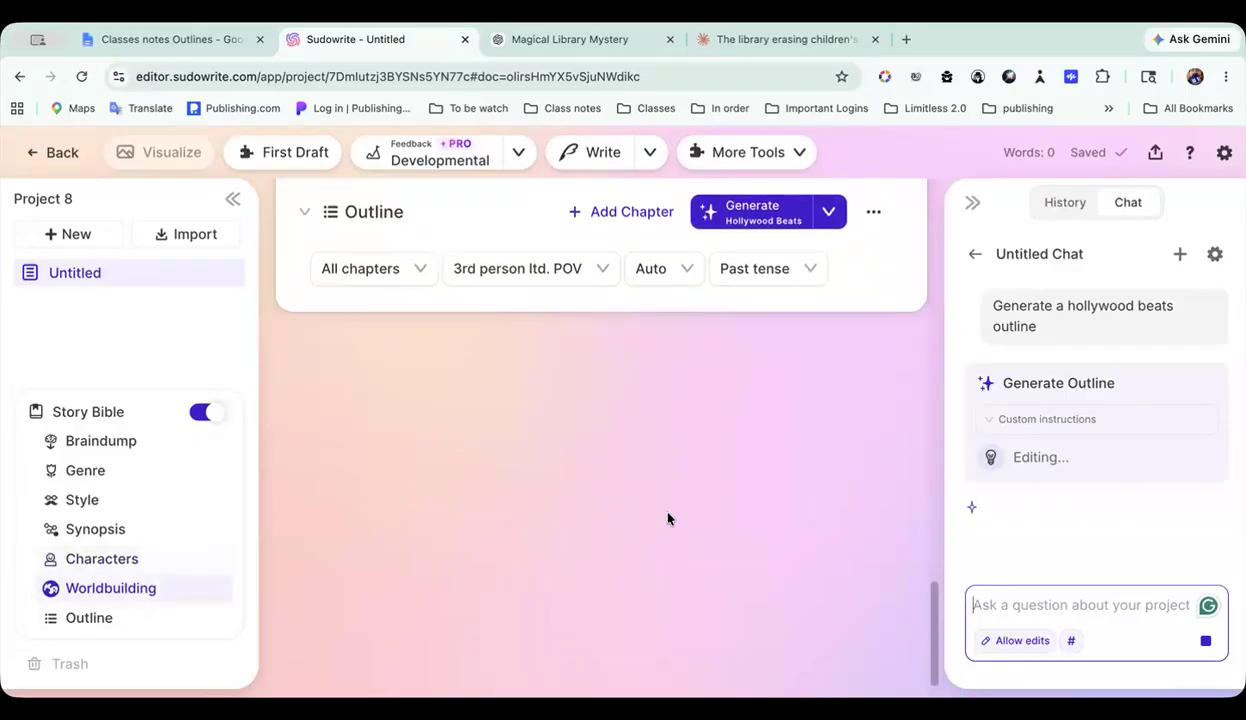
pyautogui.scroll(1, 668, 518)
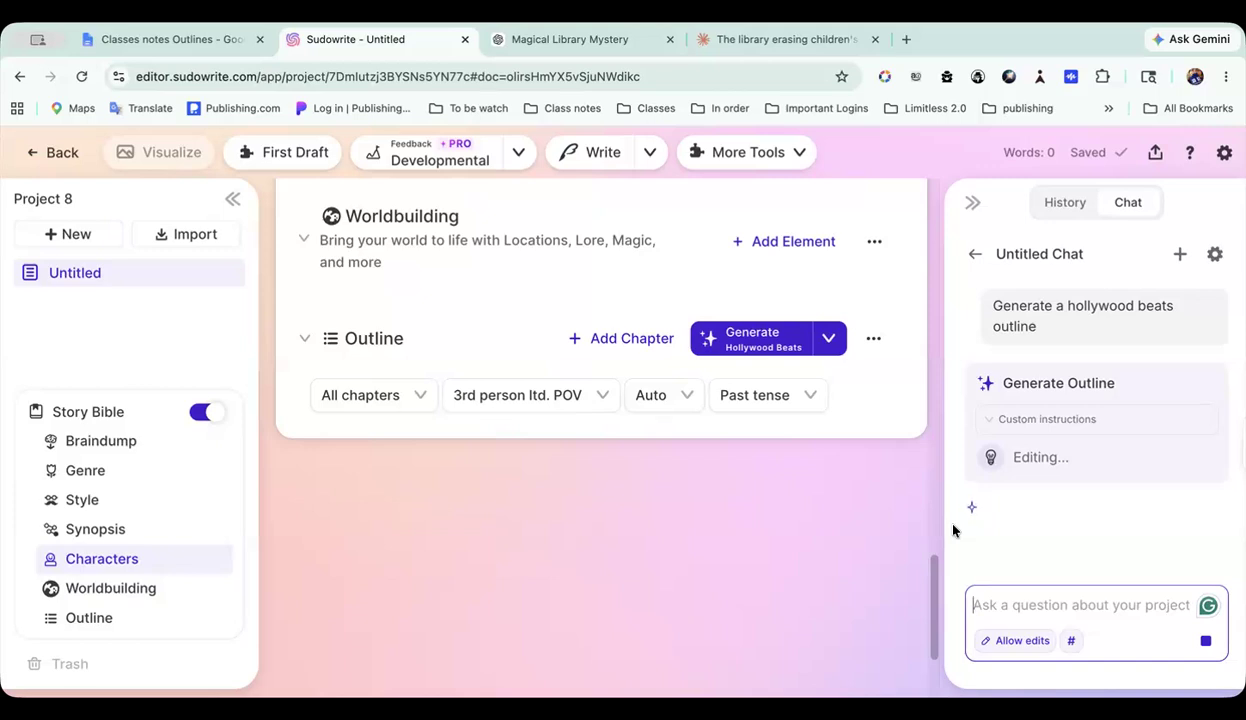
pyautogui.scroll(1, 879, 395)
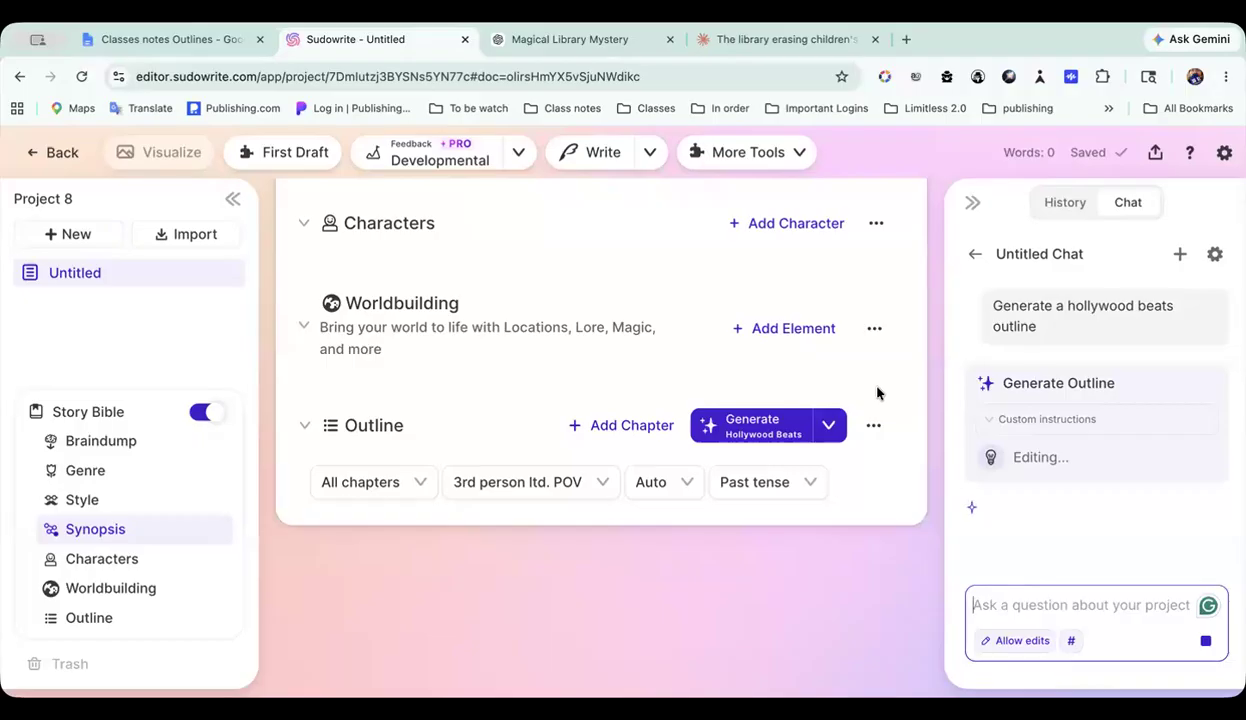
# Step: Open the Hollywood beat w/extra project from the 5 outlines folder and review its Story Bible outline from Act One to Chapter 15
pyautogui.click(50, 156)
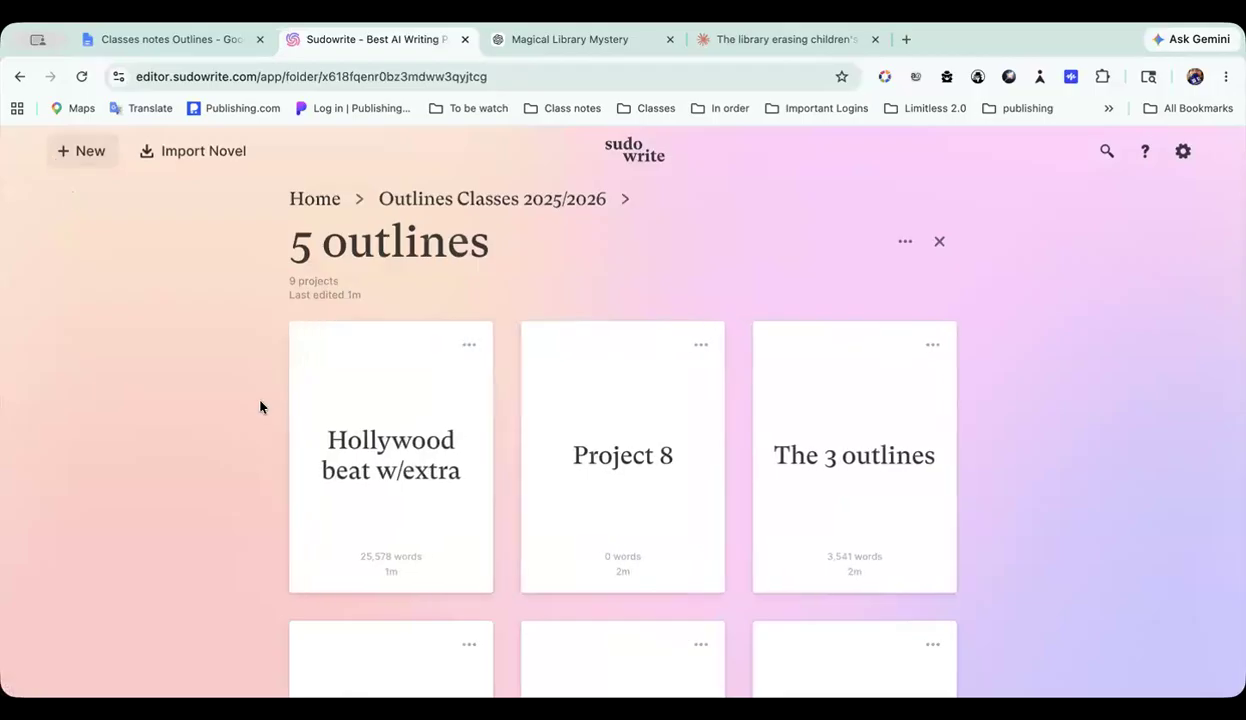
pyautogui.click(410, 472)
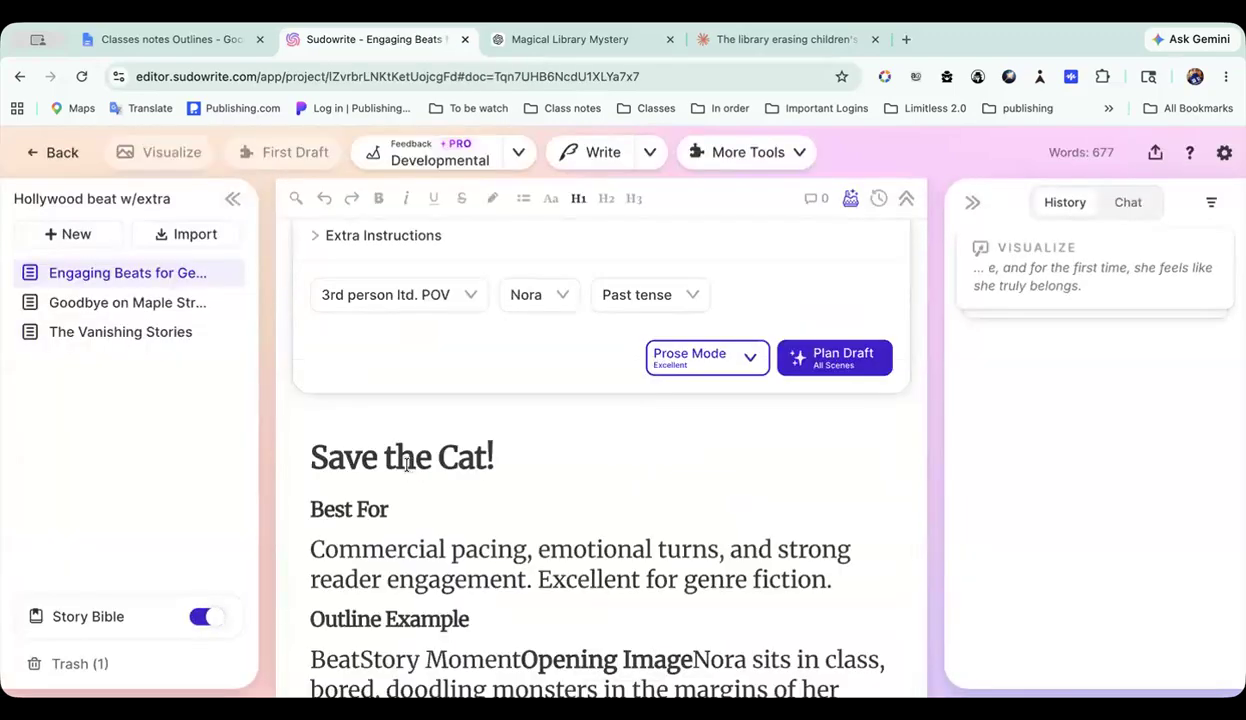
pyautogui.moveTo(45, 625)
pyautogui.click(86, 619)
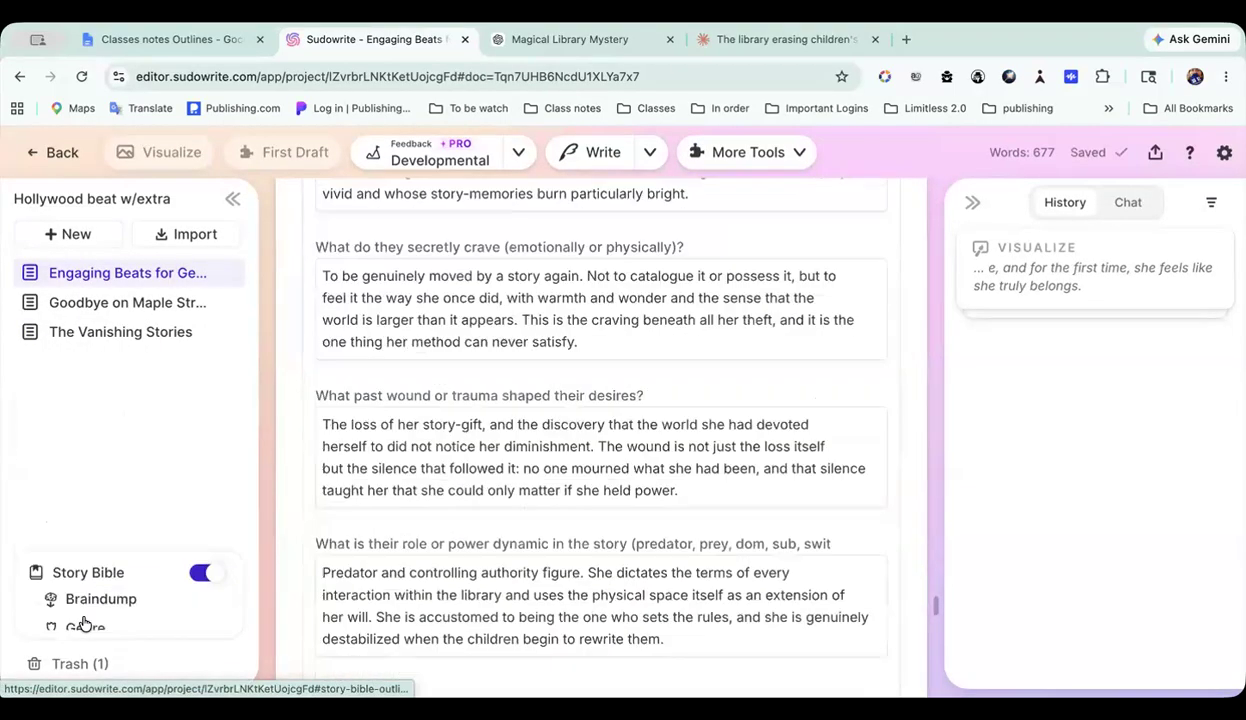
pyautogui.scroll(-5, 597, 482)
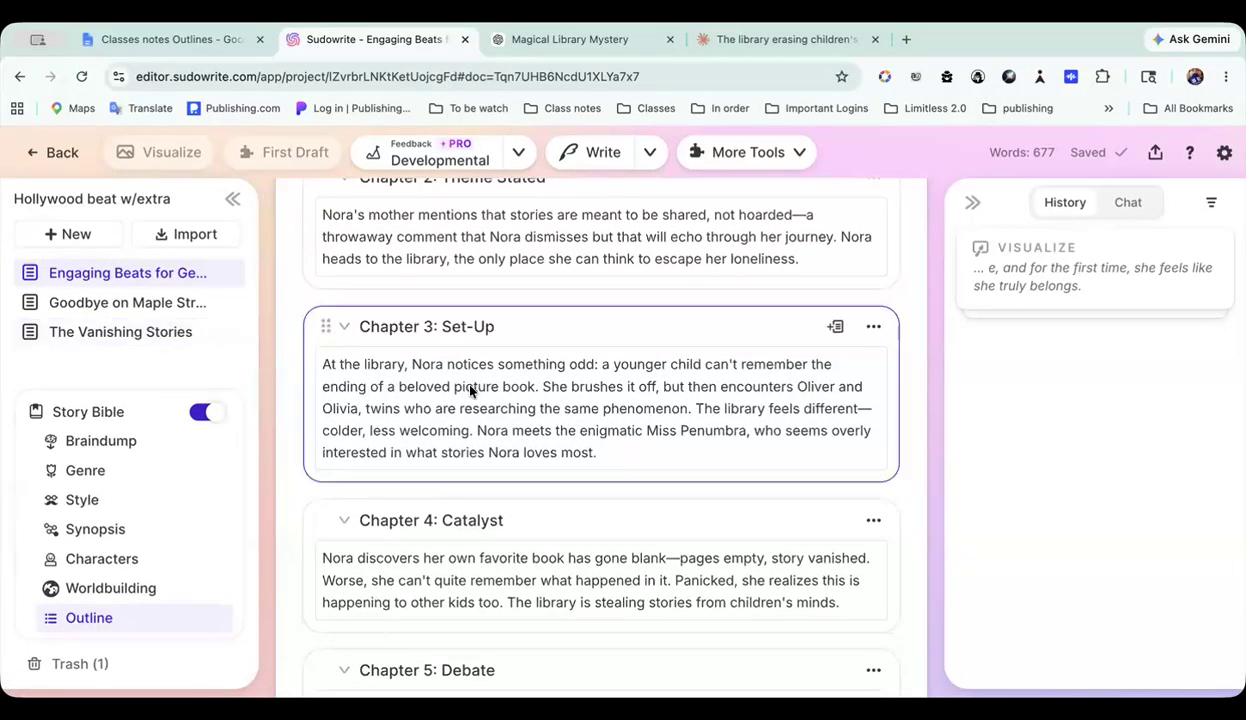
pyautogui.scroll(5, 470, 390)
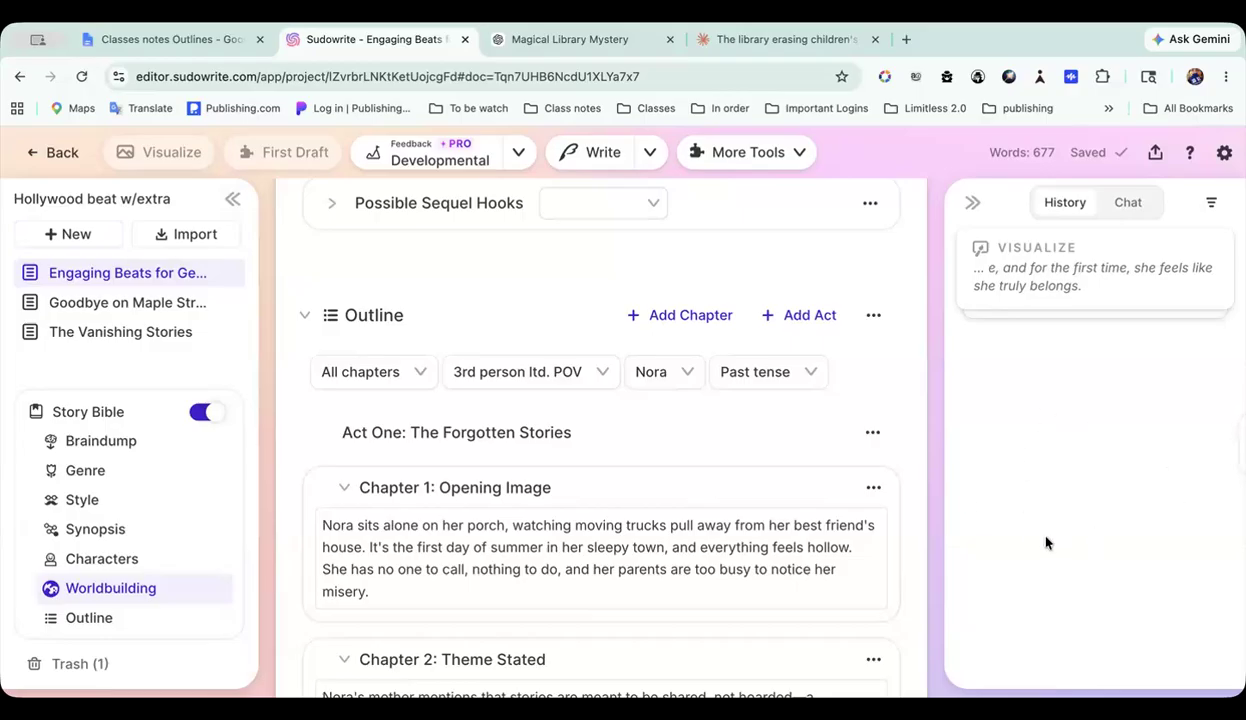
pyautogui.scroll(-3, 660, 555)
pyautogui.scroll(-15, 671, 564)
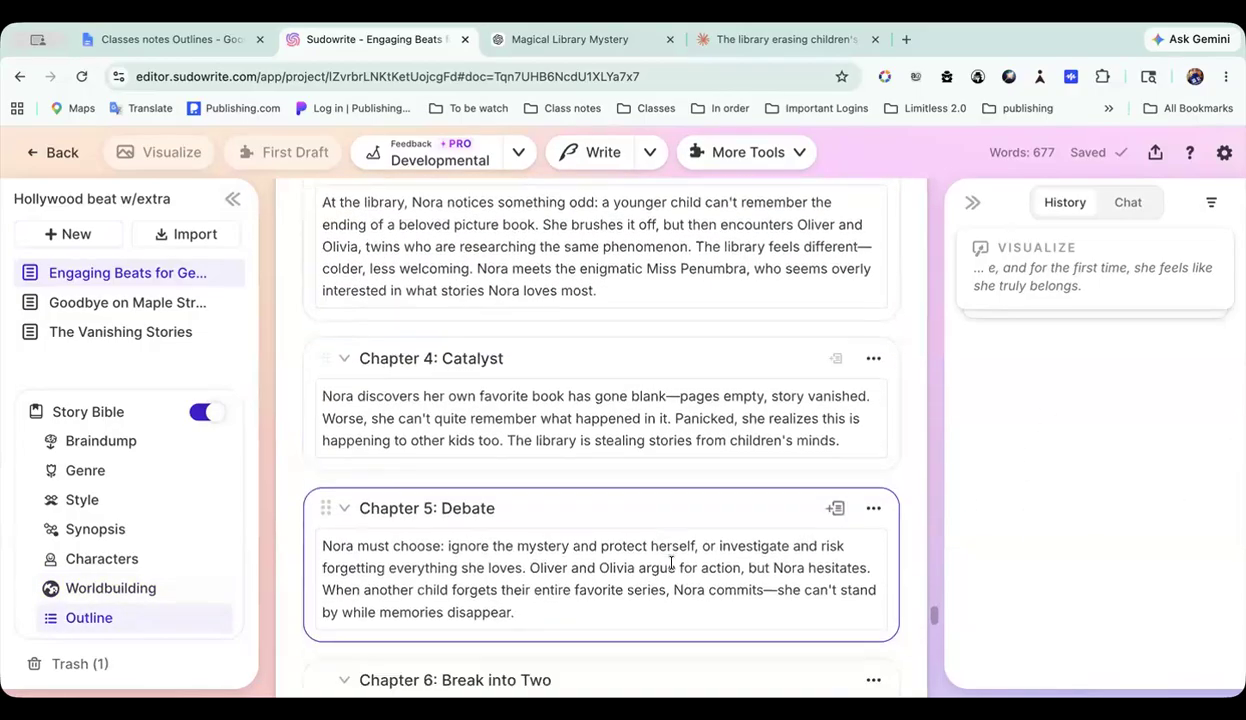
pyautogui.scroll(-15, 671, 564)
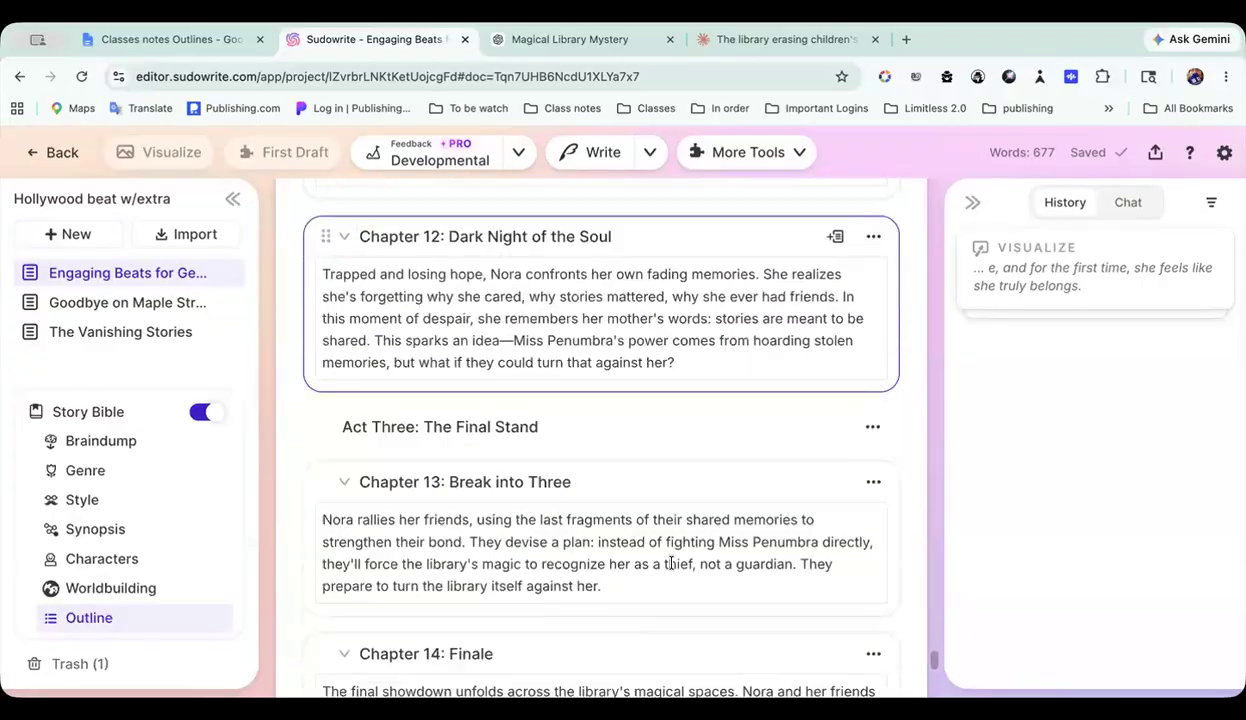
pyautogui.scroll(3, 671, 568)
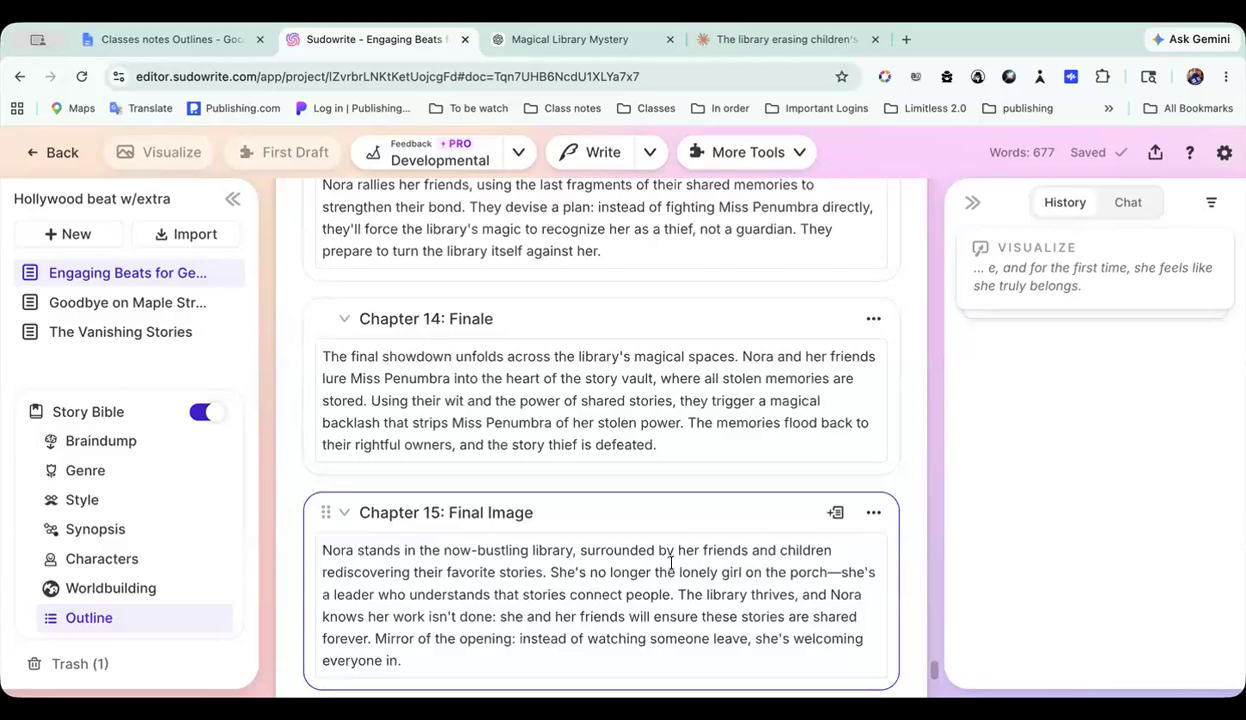
pyautogui.scroll(20, 671, 564)
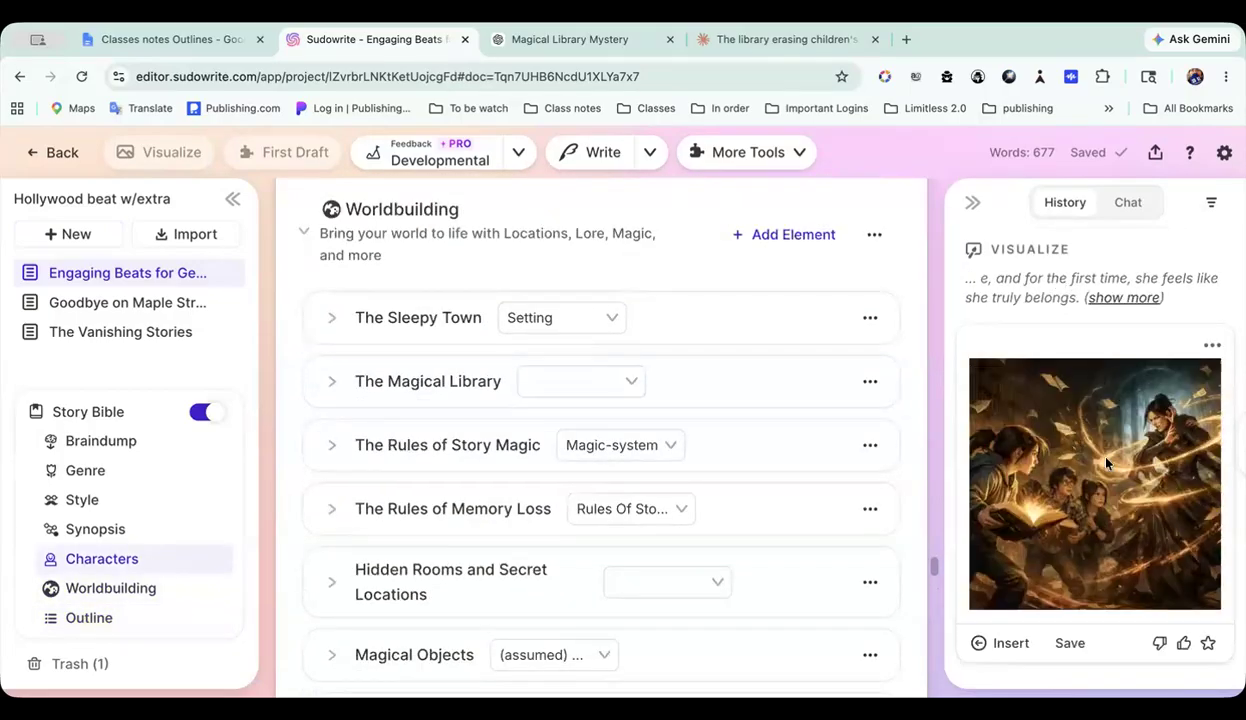
# Step: View the generated Visualize picture of the library confrontation at full size, and return to the project
pyautogui.click(147, 305)
pyautogui.scroll(-1, 975, 518)
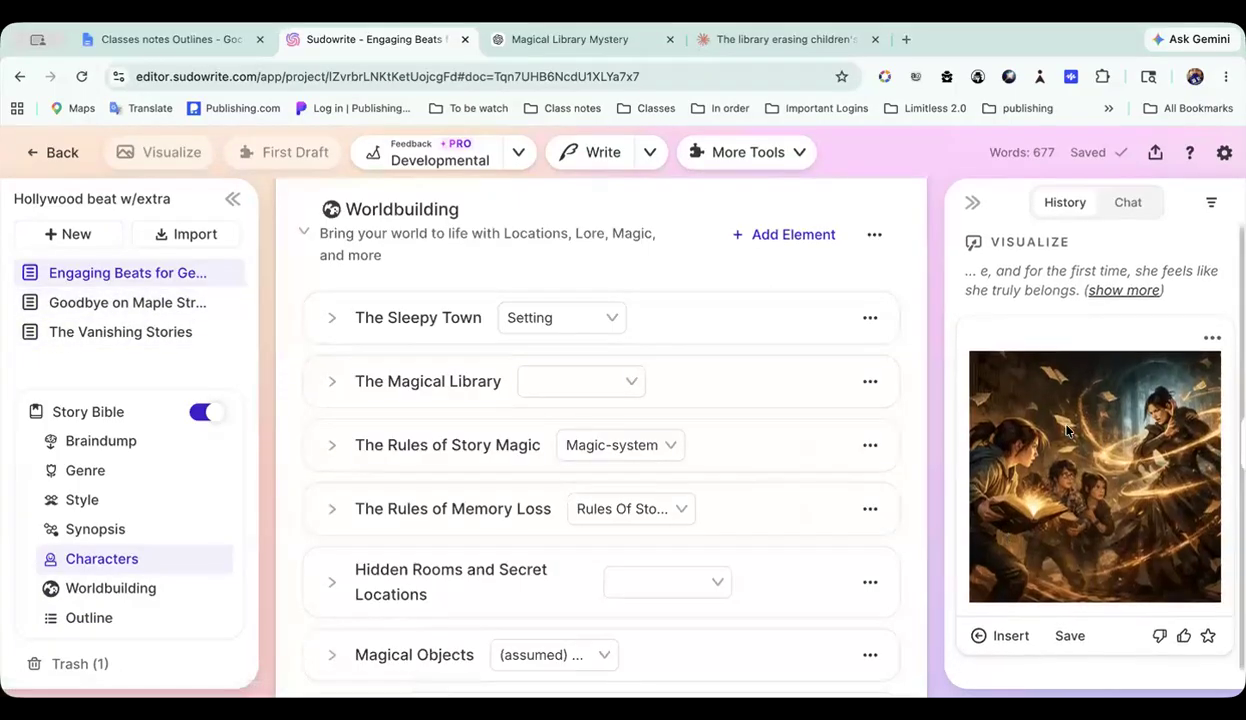
pyautogui.click(1069, 636)
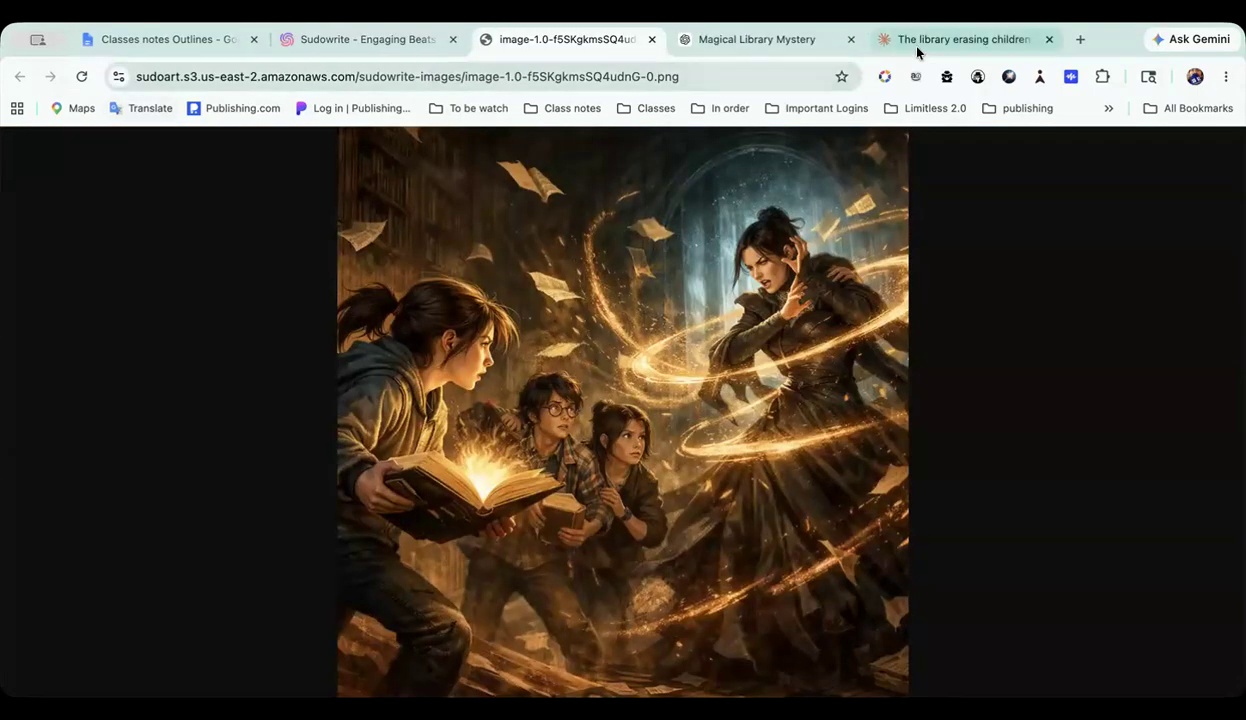
pyautogui.click(652, 39)
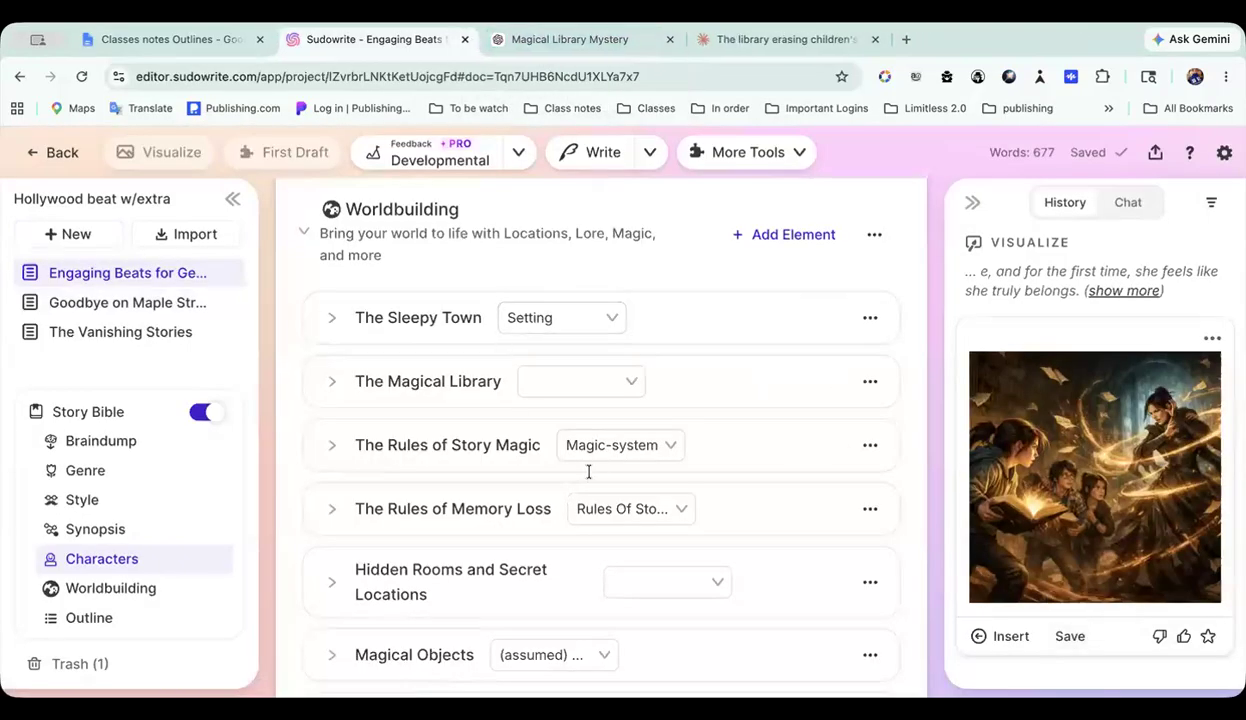
# Step: Open the Engaging Beats document and look over its Save the Cat! outline example
pyautogui.scroll(-2, 588, 472)
pyautogui.scroll(10, 588, 472)
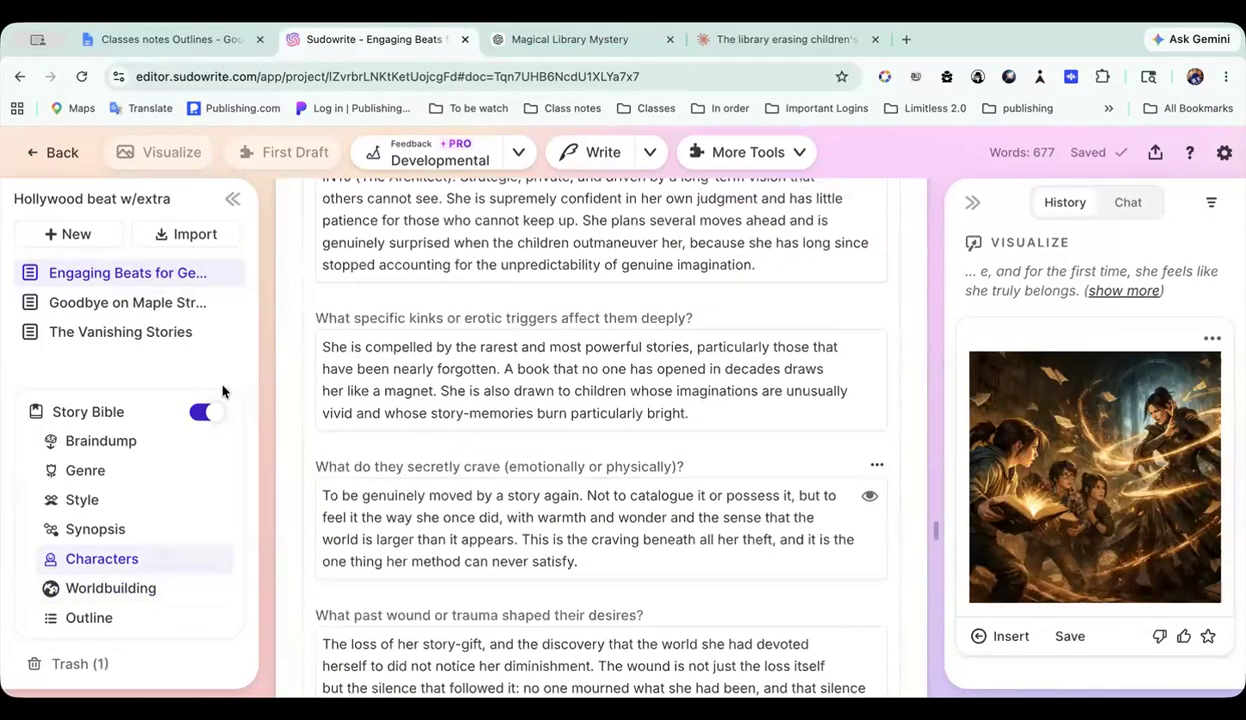
pyautogui.click(145, 273)
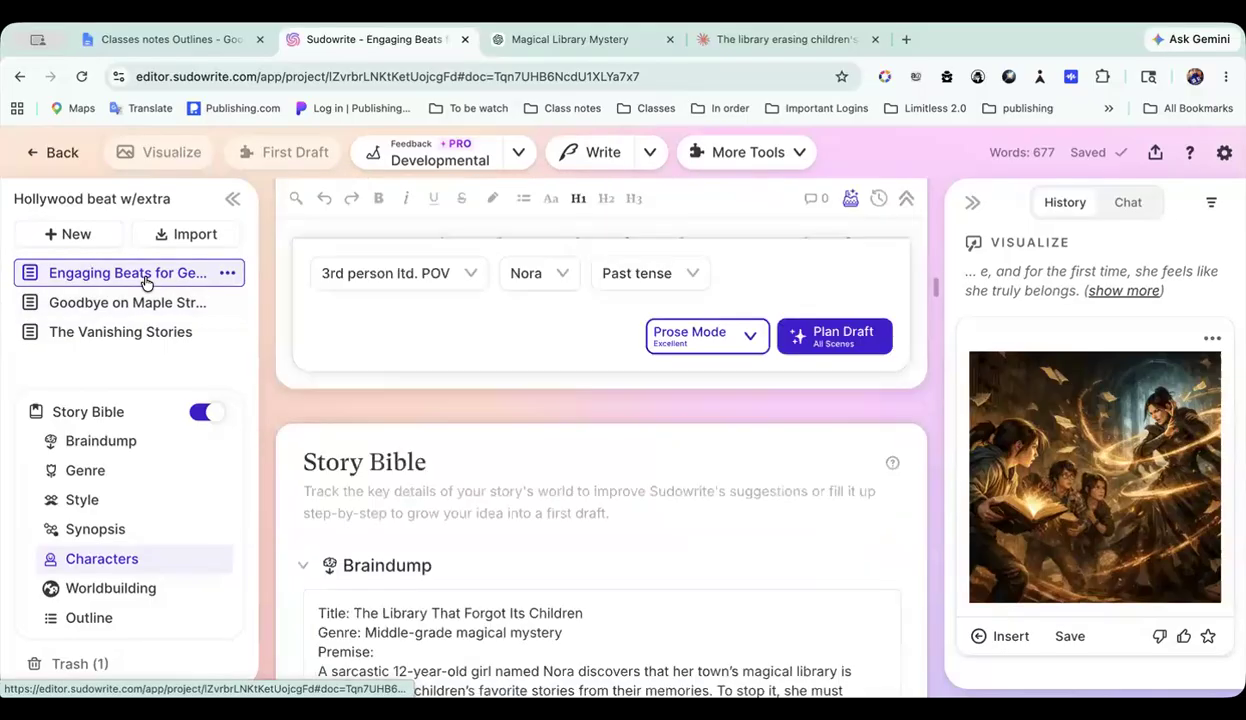
pyautogui.scroll(-5, 450, 500)
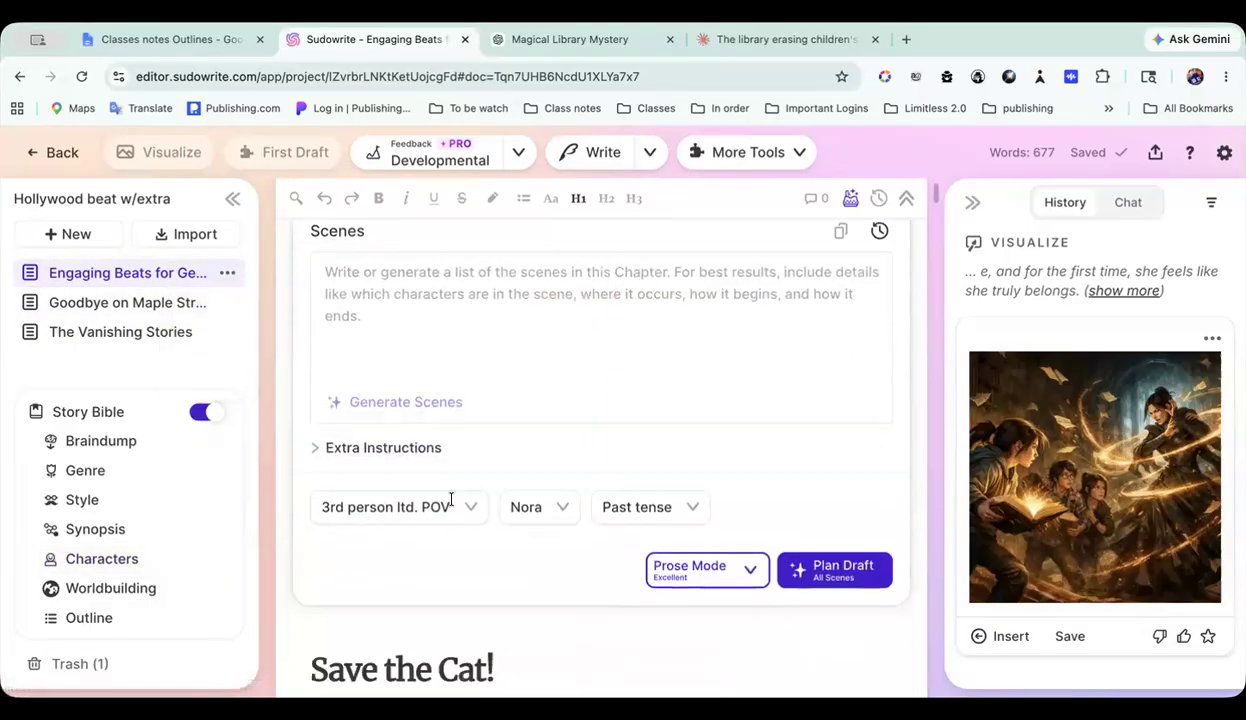
# Step: Open the Goodbye on Maple document and review its Scenes list from Act One, Chapter 1 to Chapter 15
pyautogui.click(130, 302)
pyautogui.scroll(-3, 554, 463)
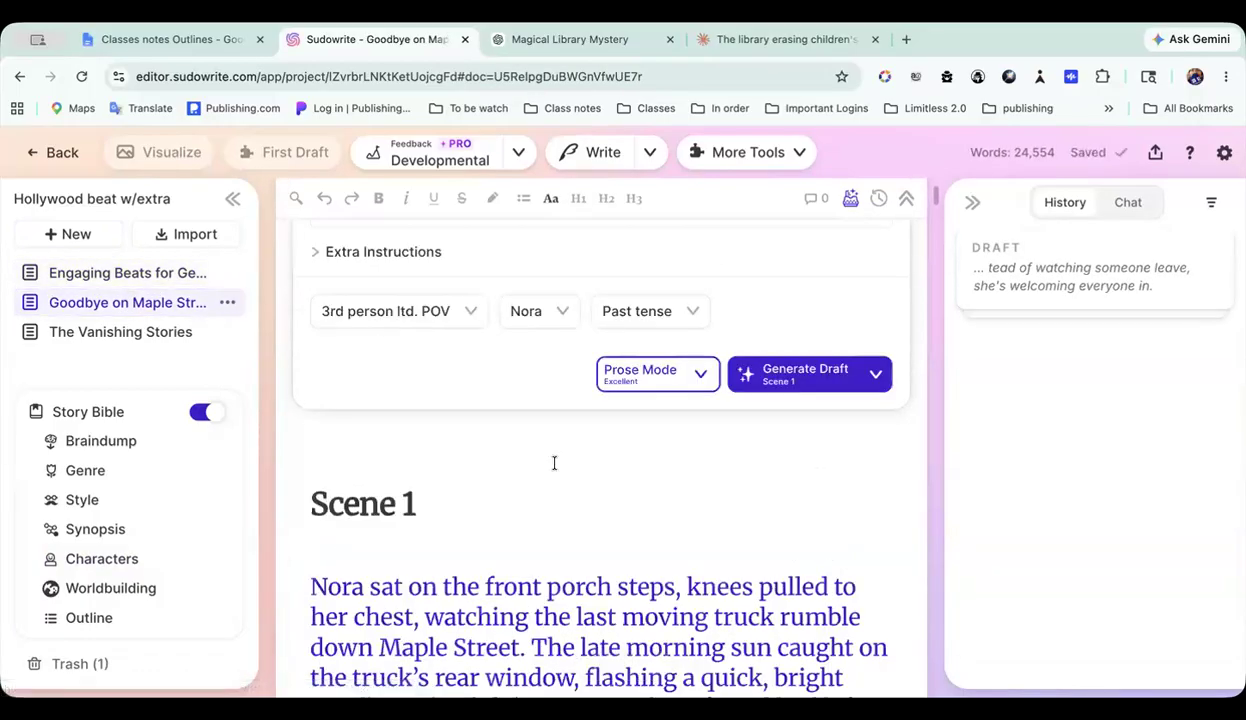
pyautogui.scroll(15, 554, 463)
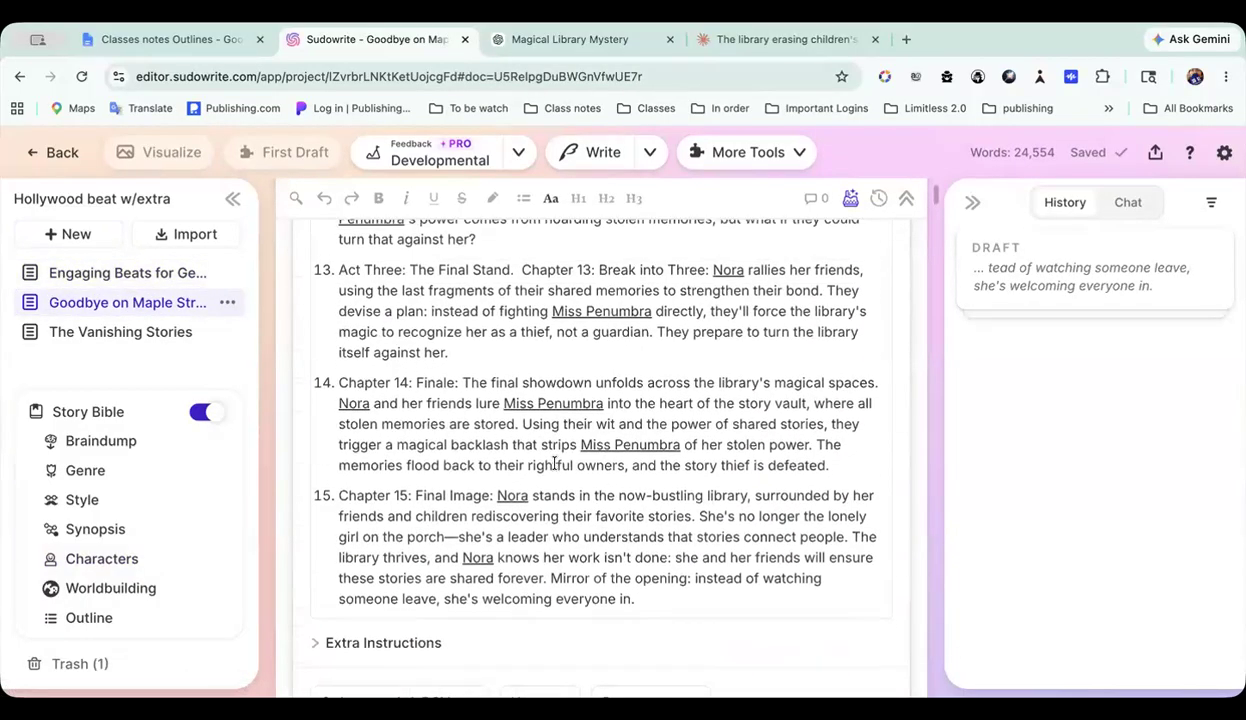
pyautogui.scroll(10, 554, 463)
pyautogui.scroll(-2, 540, 300)
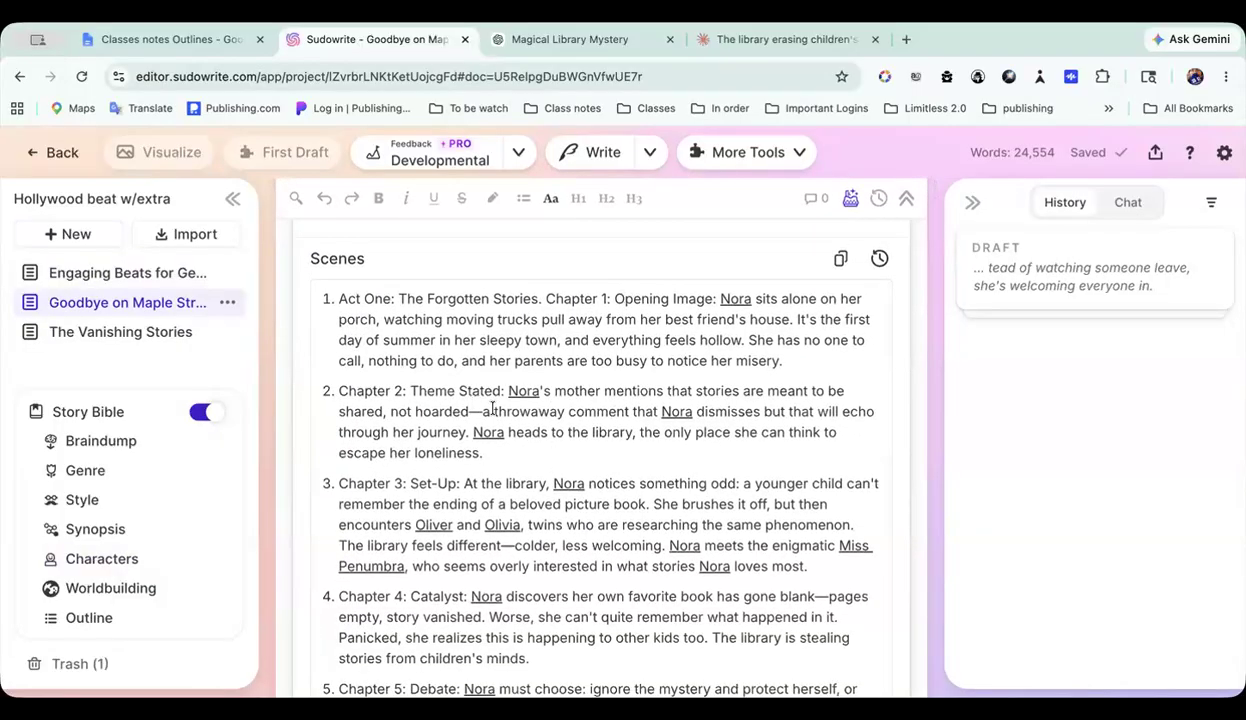
pyautogui.scroll(-1, 492, 408)
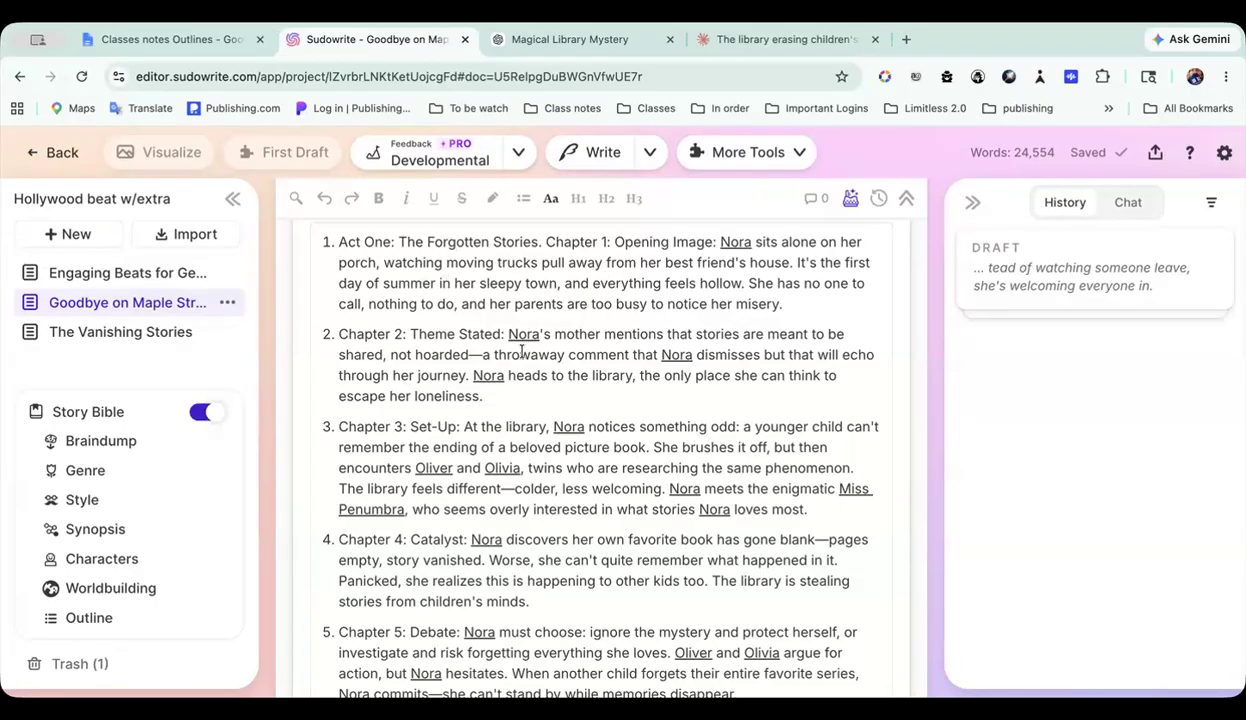
pyautogui.scroll(-20, 543, 356)
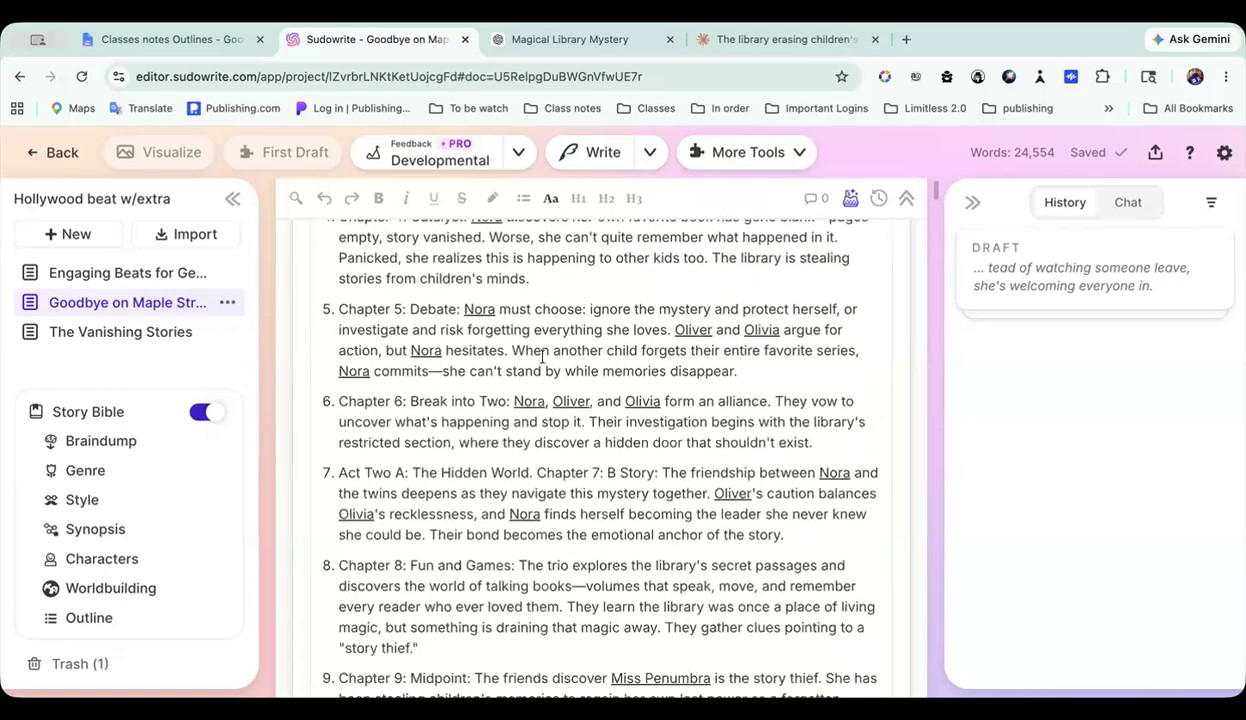
pyautogui.scroll(-1, 543, 356)
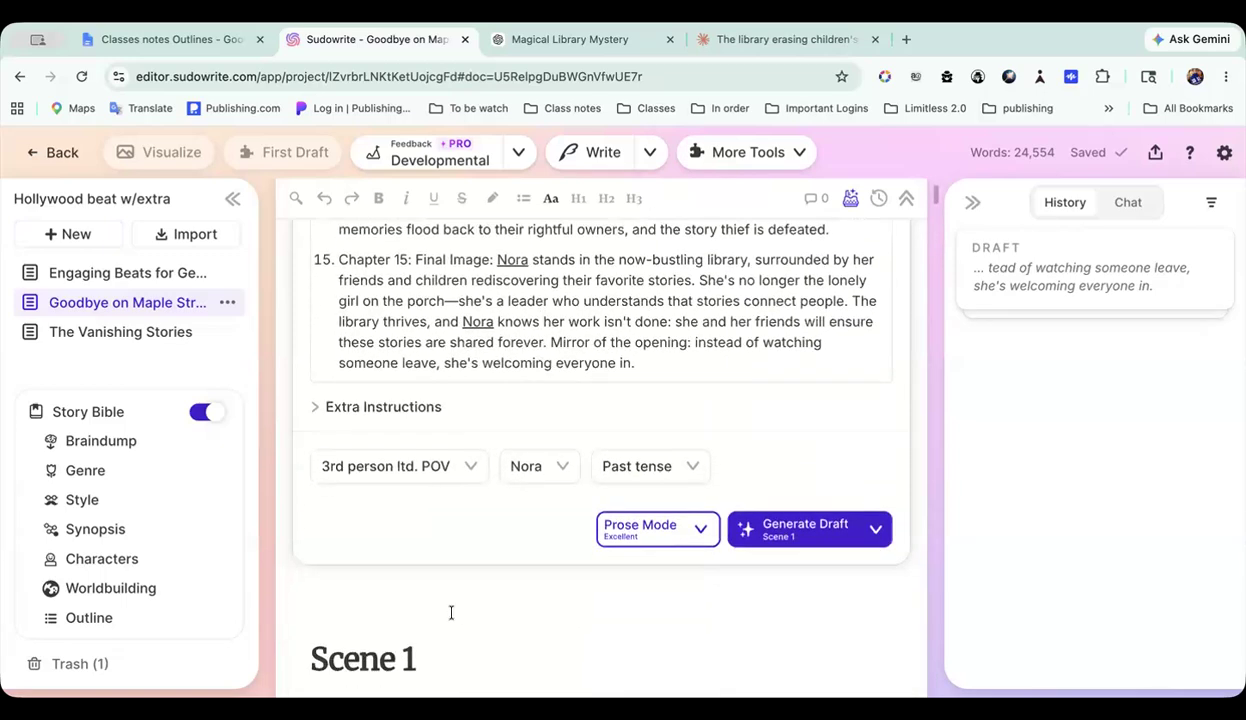
# Step: Read through the opening of the Scene 1 draft to see the prose generated from the scene list
pyautogui.scroll(-3, 453, 634)
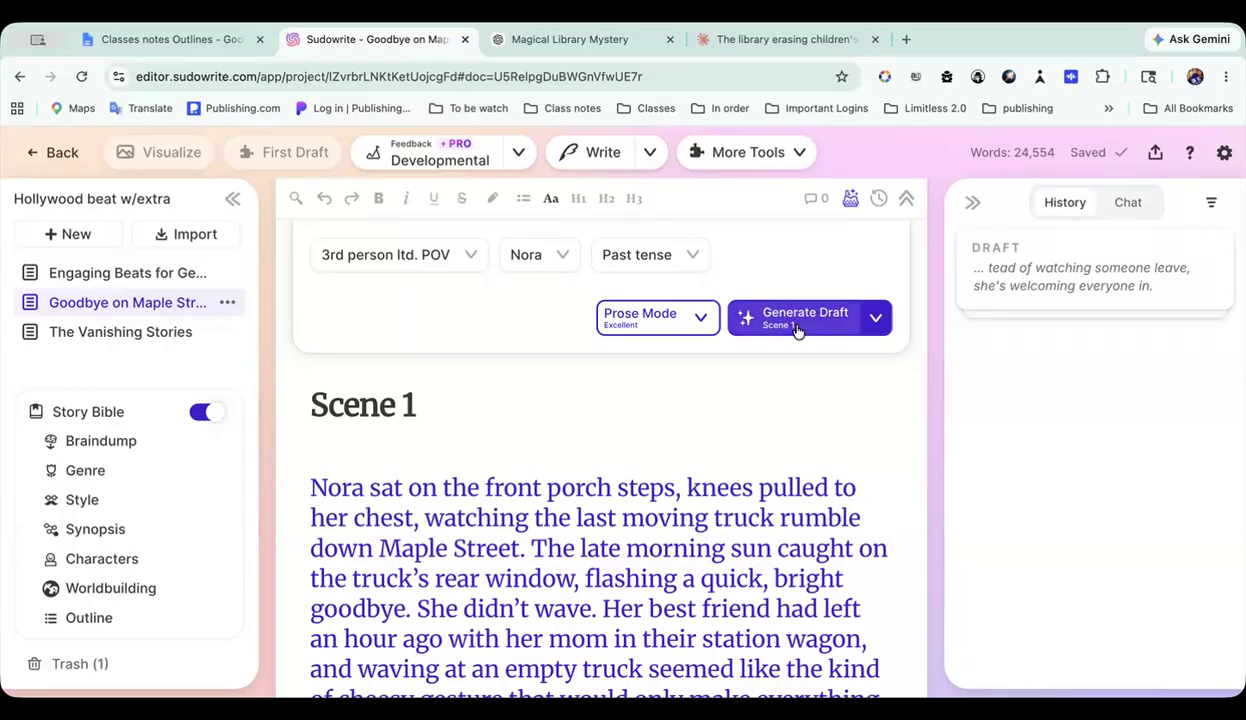
pyautogui.scroll(-10, 600, 535)
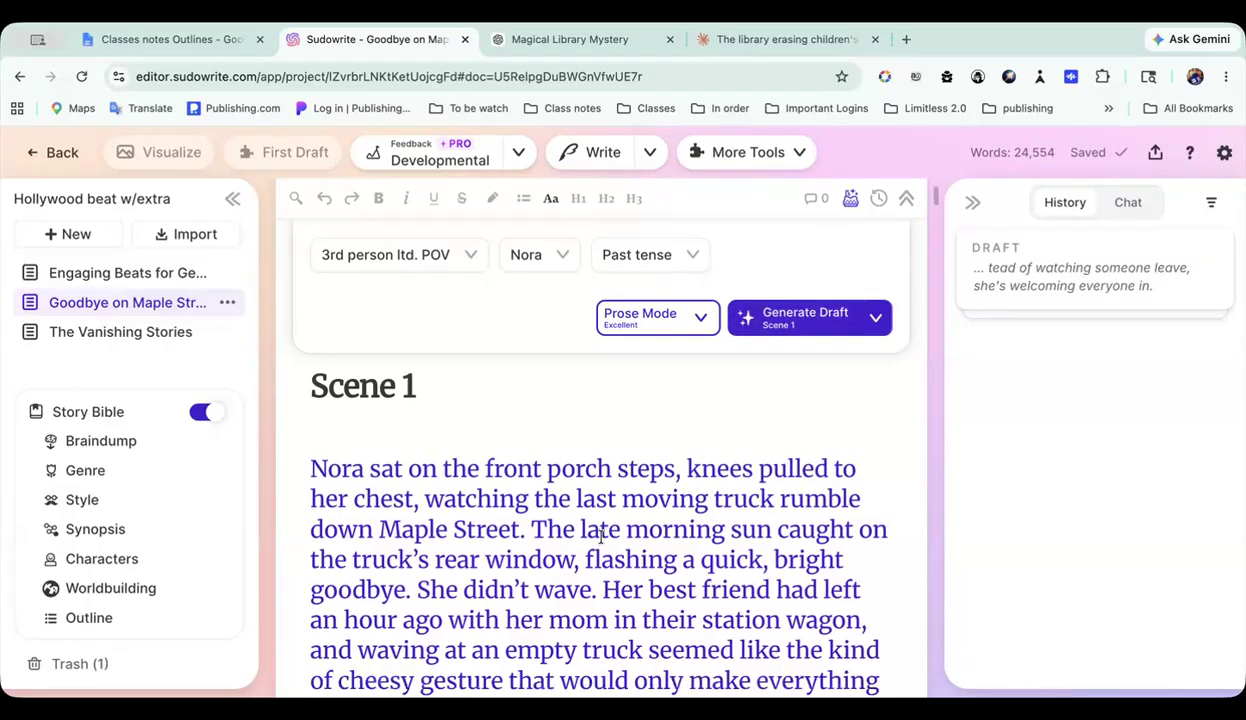
pyautogui.scroll(-1, 564, 468)
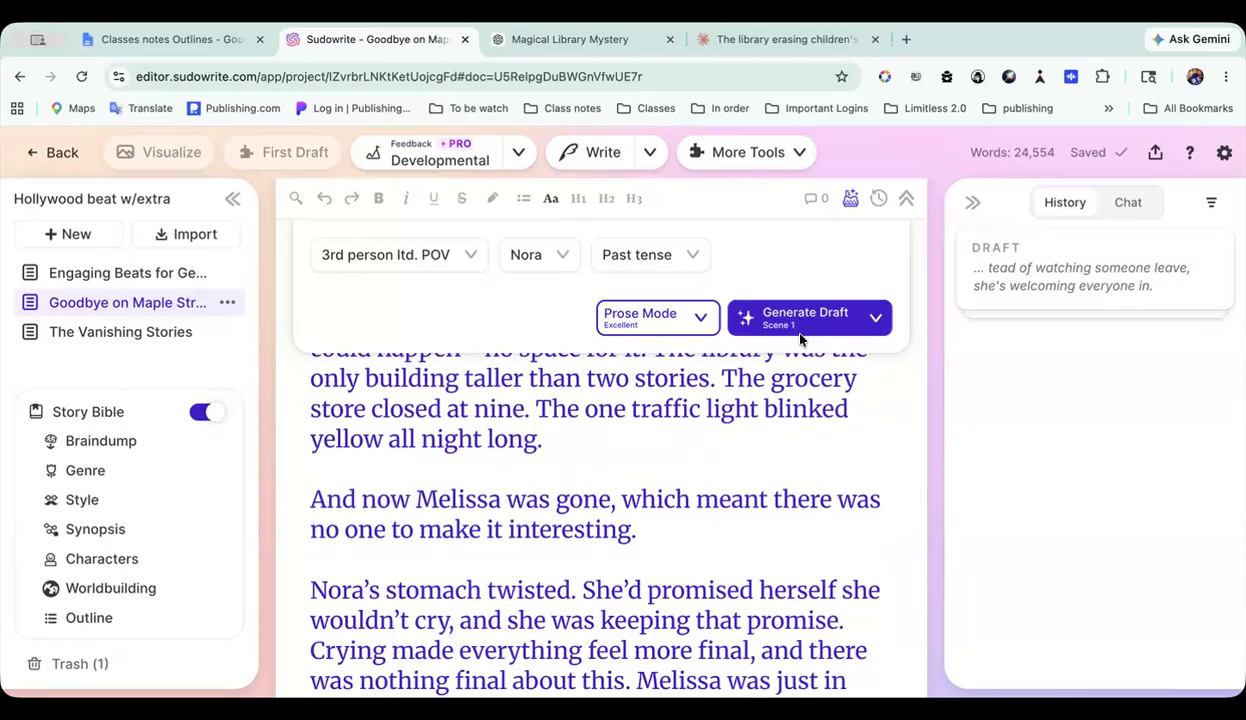
pyautogui.scroll(6, 617, 450)
pyautogui.scroll(10, 615, 497)
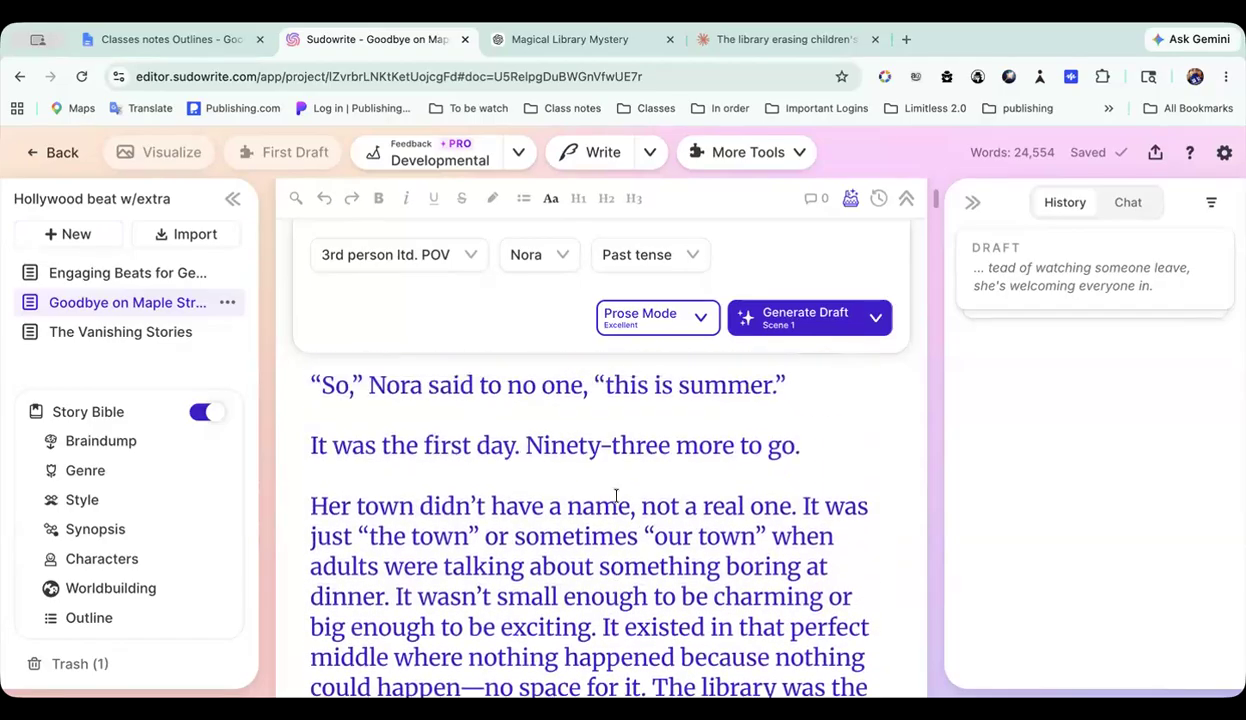
pyautogui.scroll(1, 615, 497)
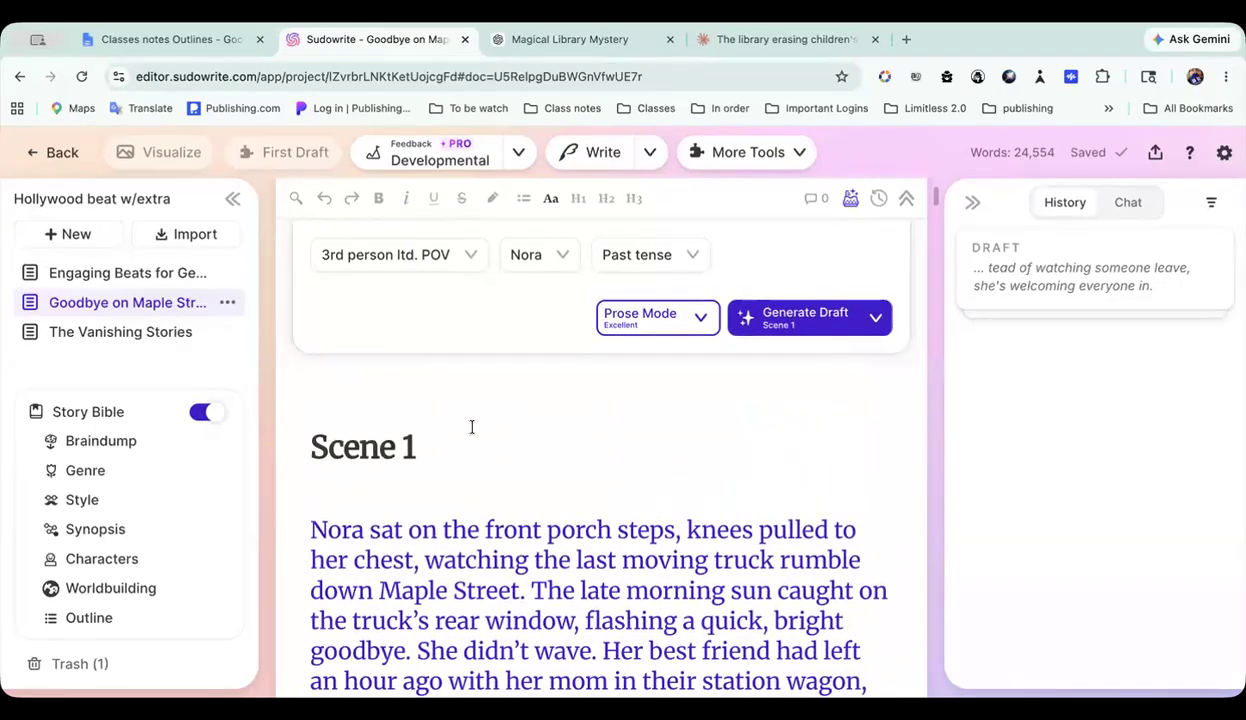
pyautogui.scroll(-5, 411, 551)
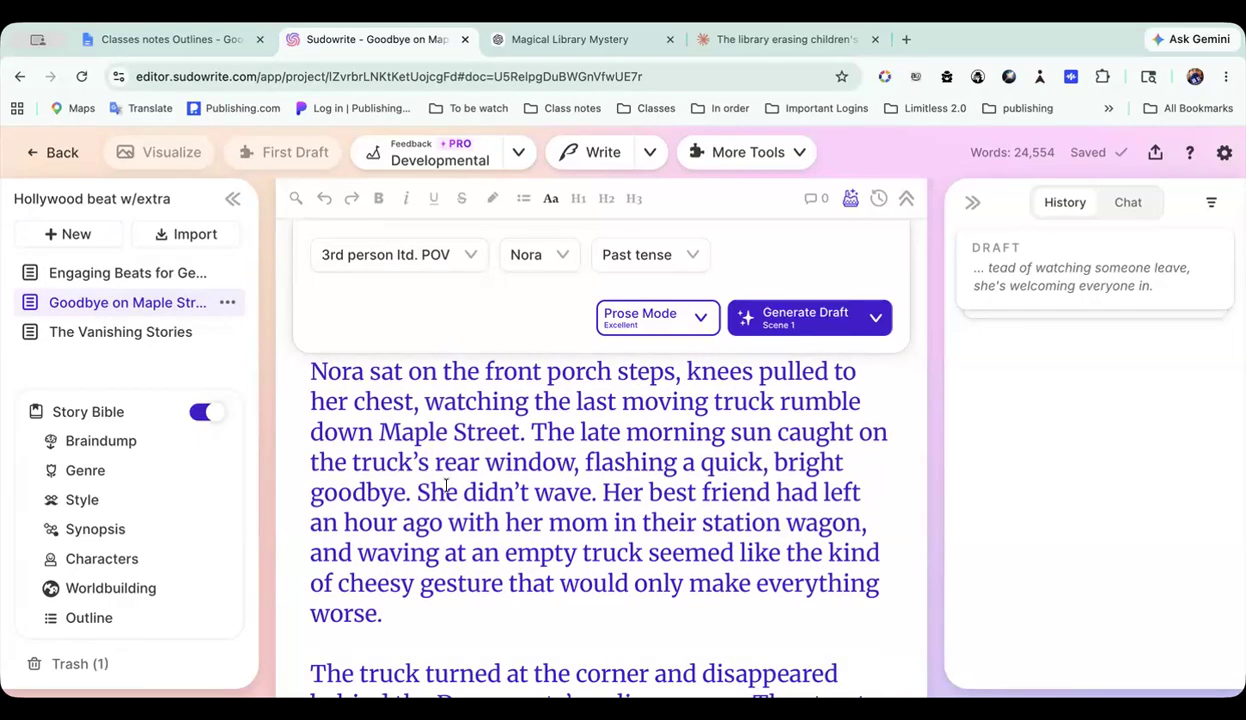
pyautogui.scroll(-12, 528, 480)
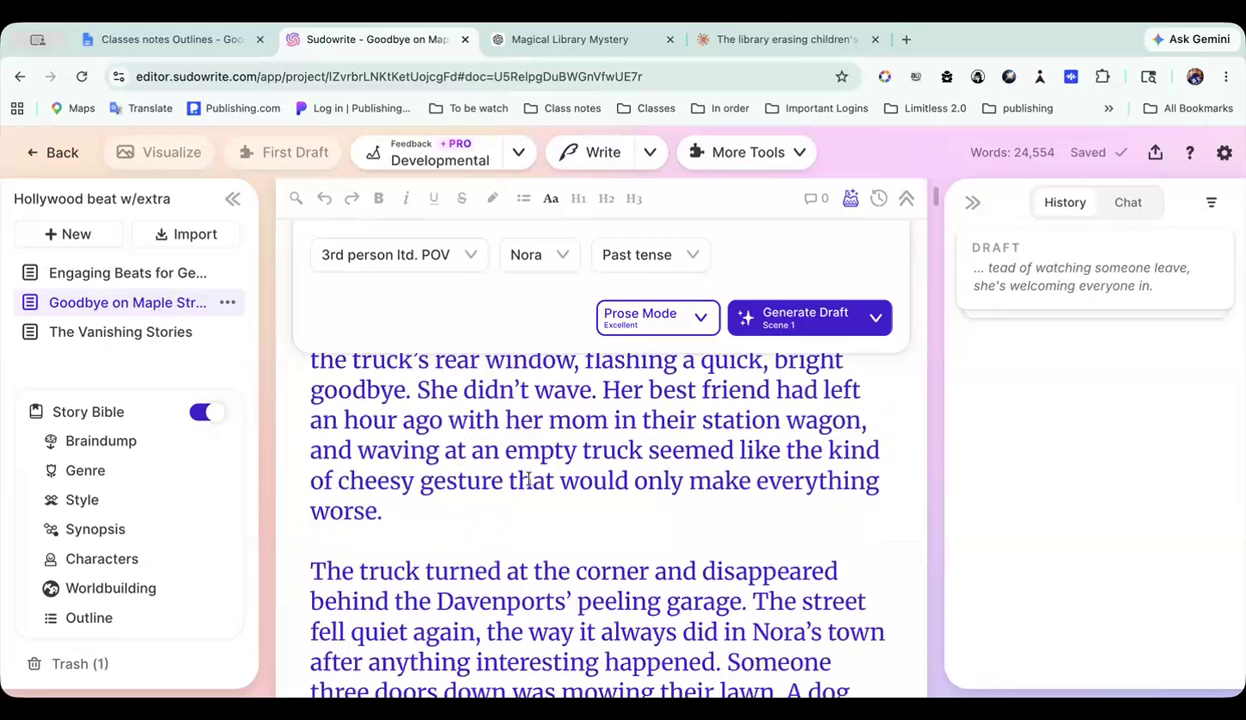
pyautogui.scroll(-7, 528, 480)
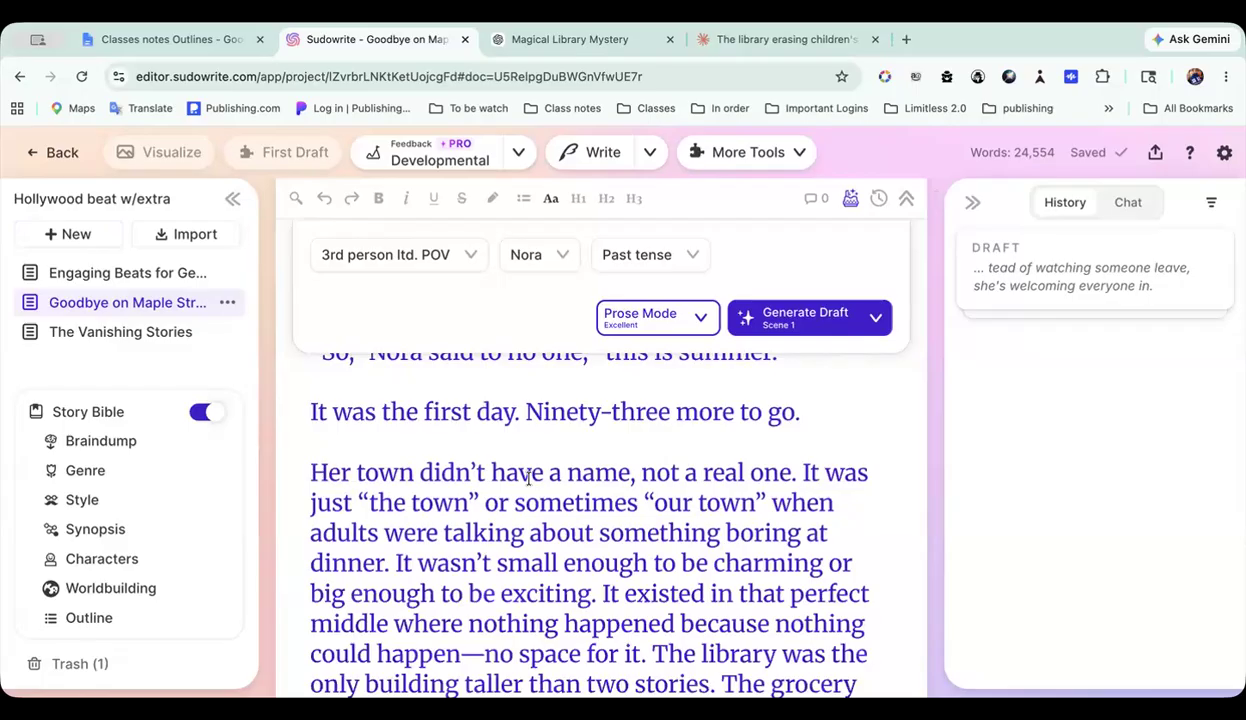
pyautogui.scroll(-8, 528, 480)
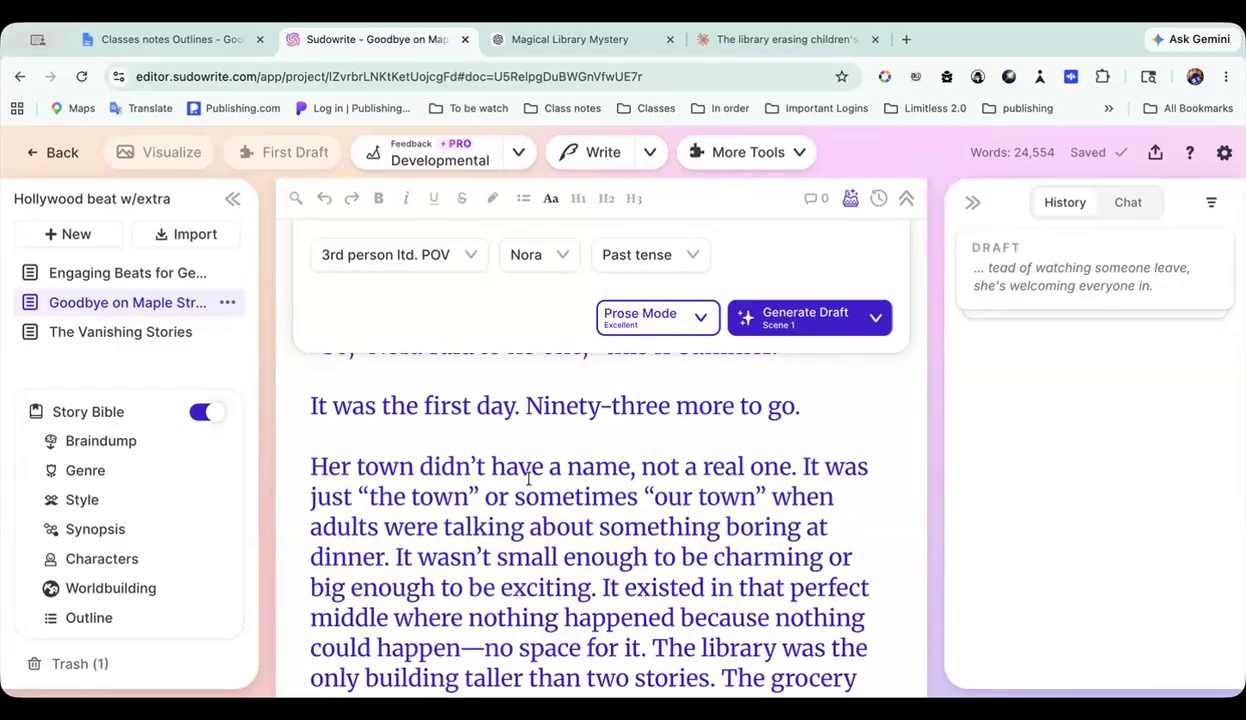
pyautogui.scroll(-5, 607, 403)
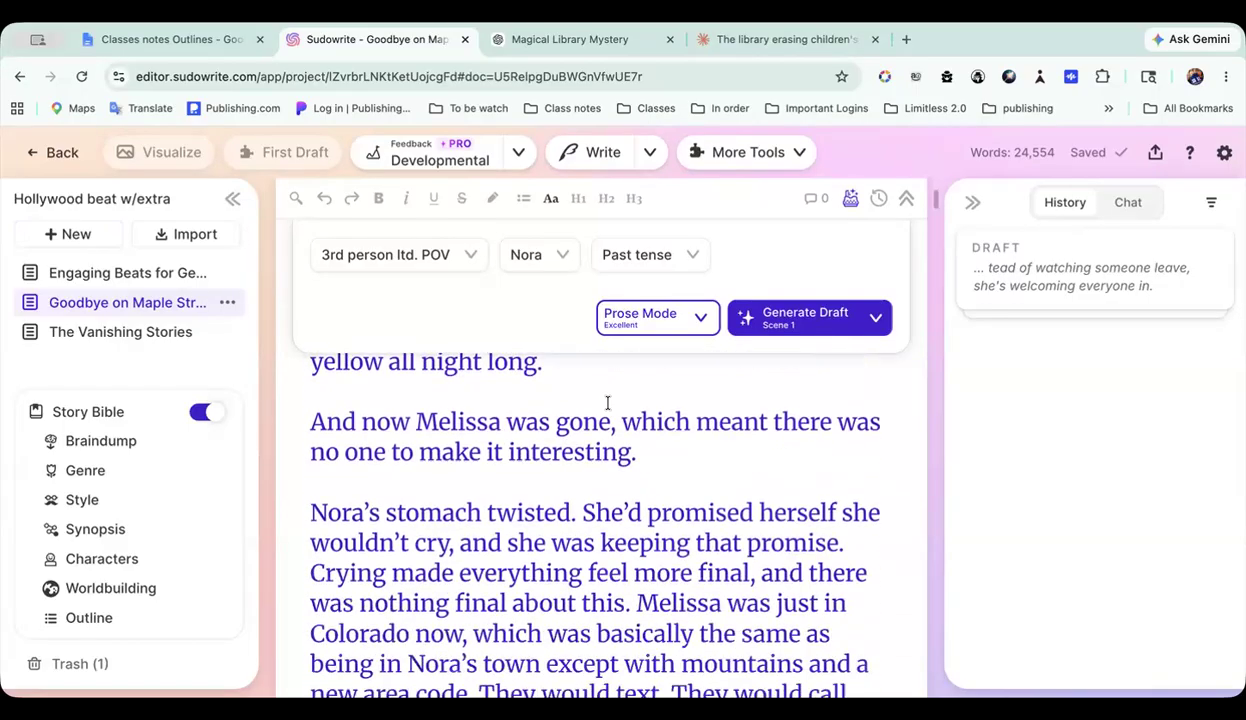
pyautogui.scroll(-2, 475, 461)
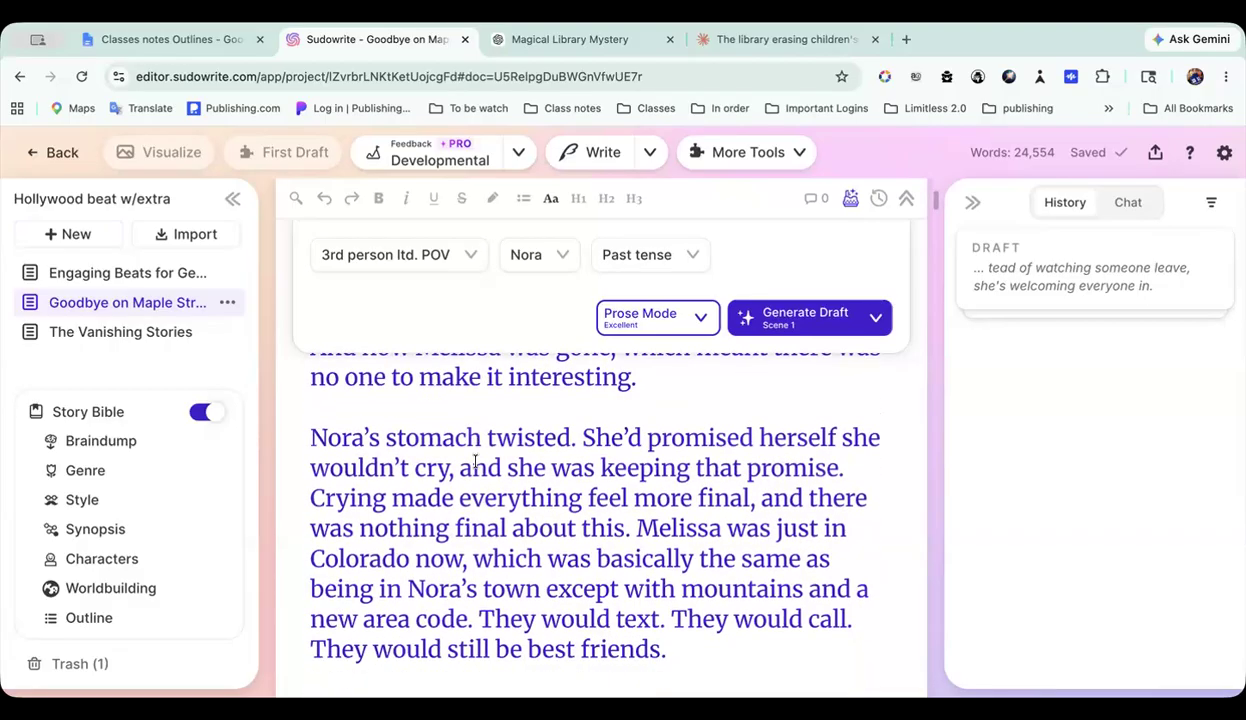
pyautogui.scroll(-5, 476, 461)
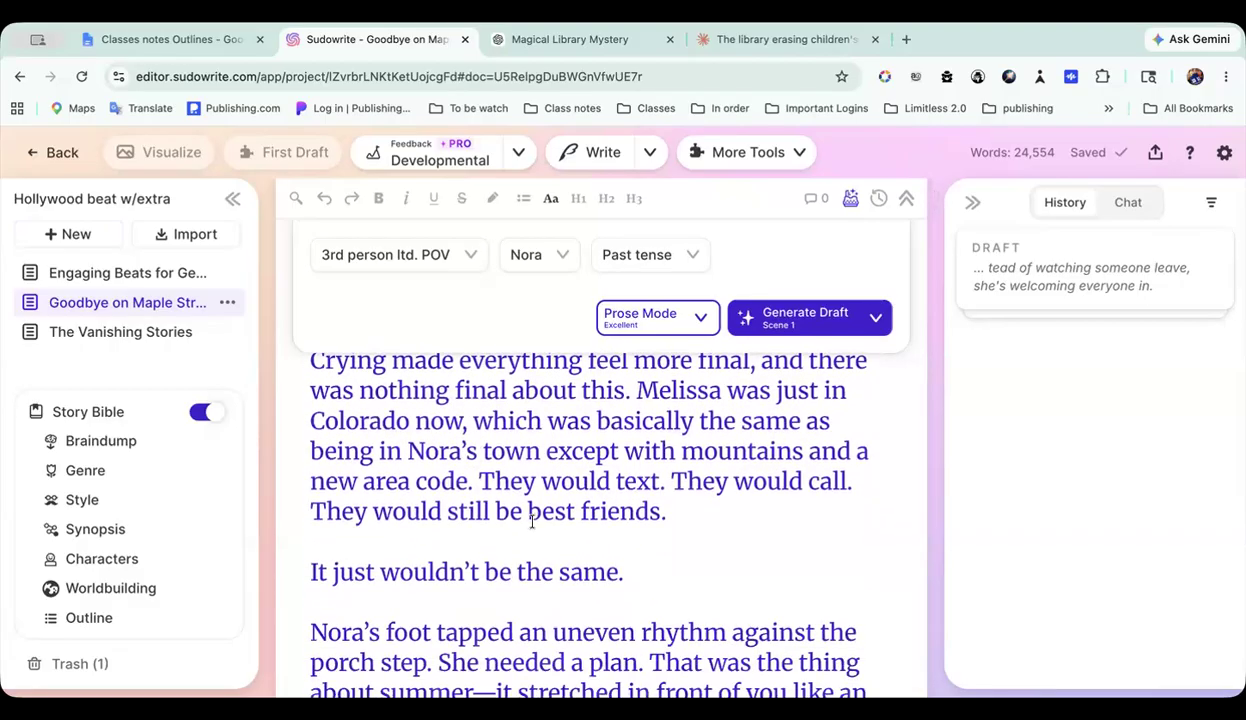
pyautogui.scroll(-7, 531, 521)
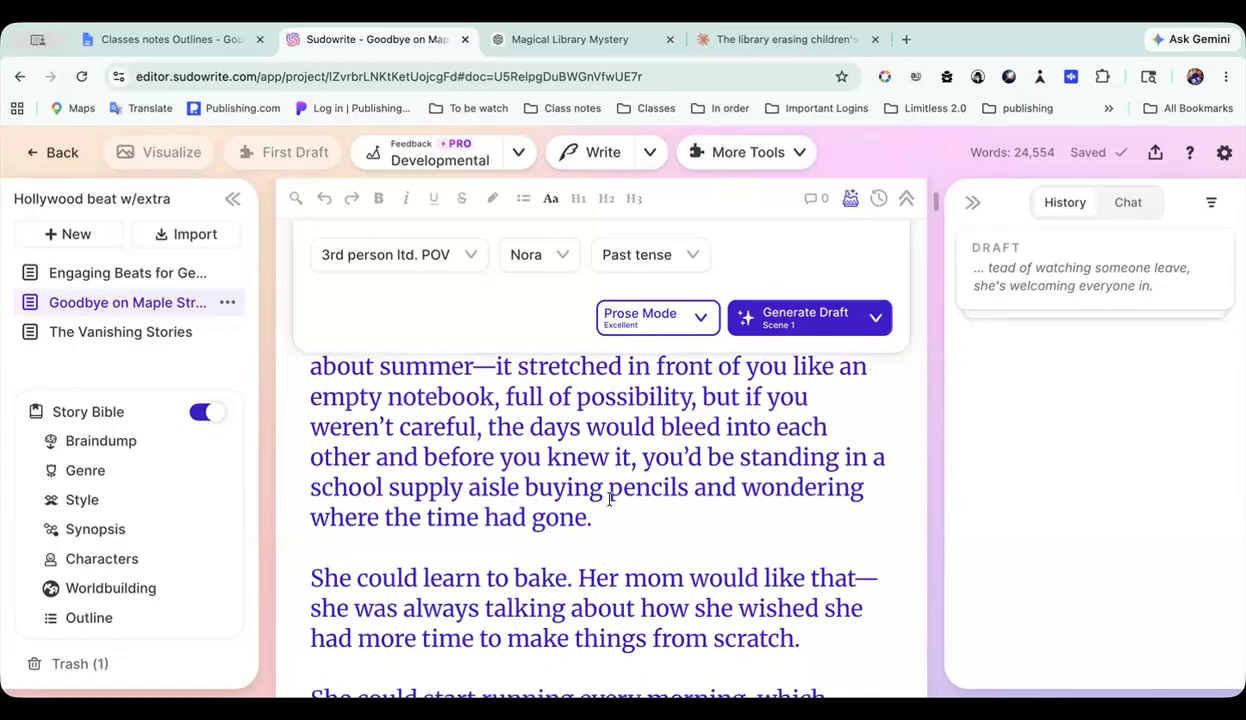
pyautogui.scroll(-13, 561, 468)
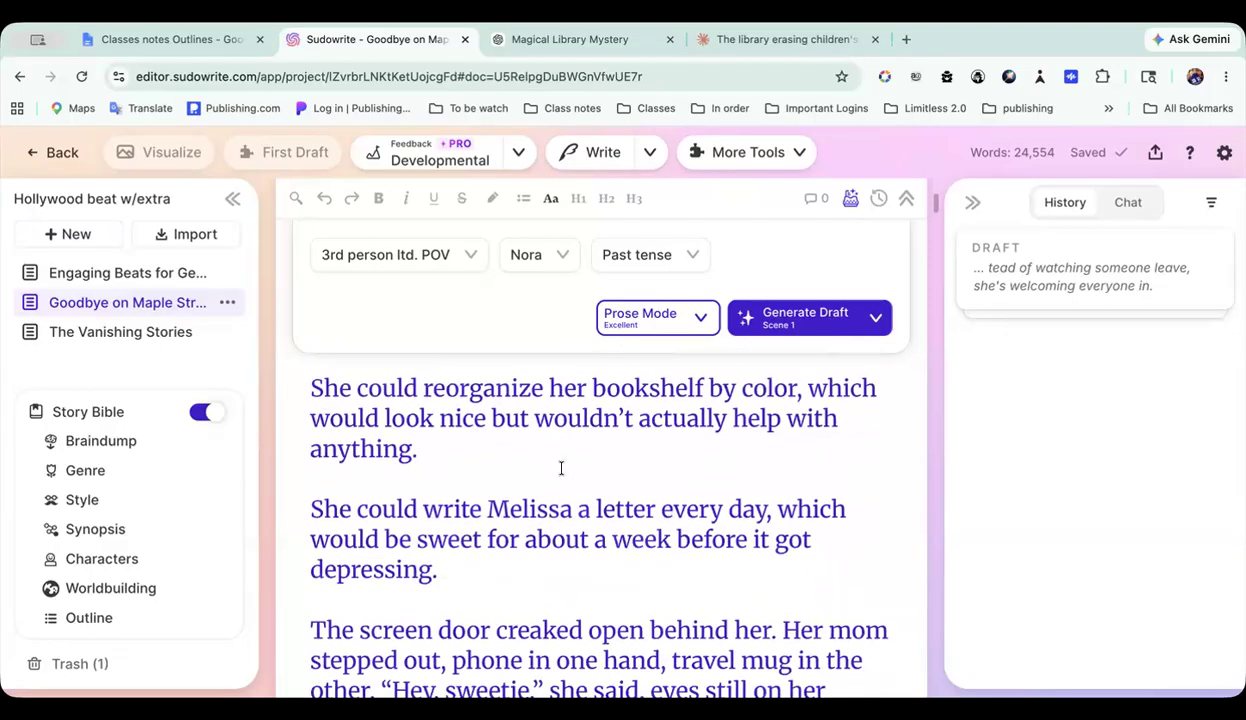
pyautogui.scroll(-20, 561, 468)
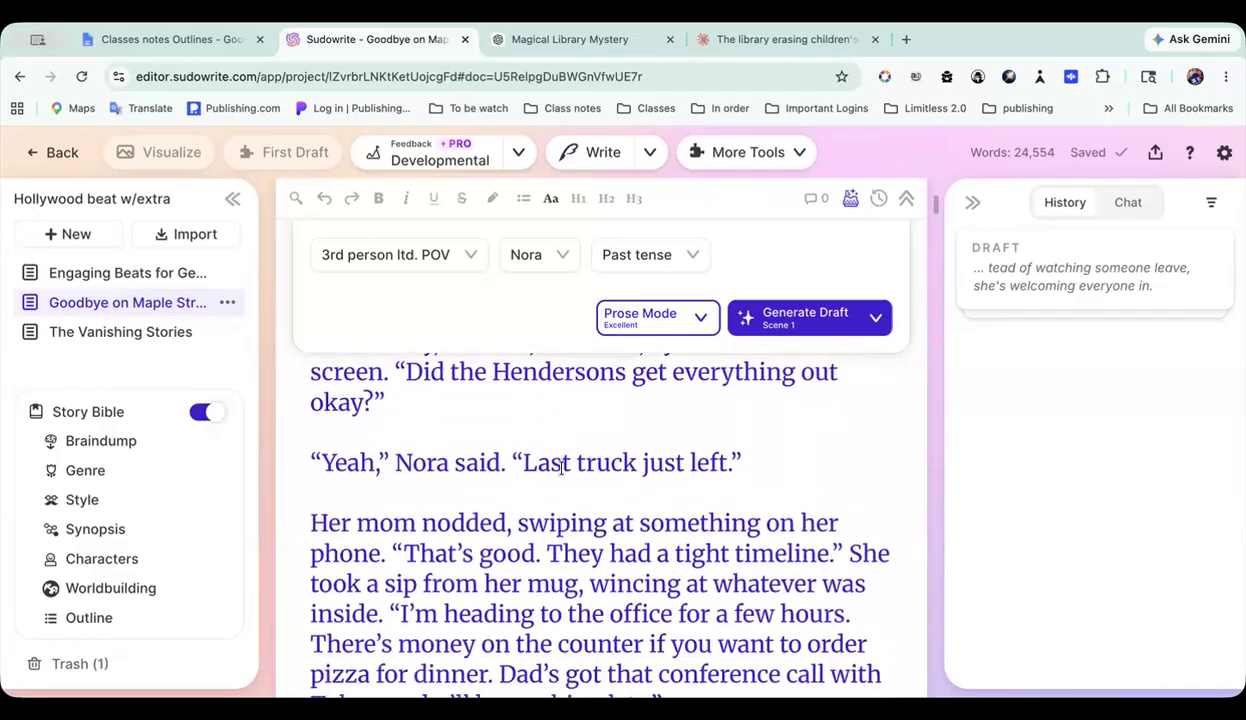
pyautogui.scroll(-17, 561, 468)
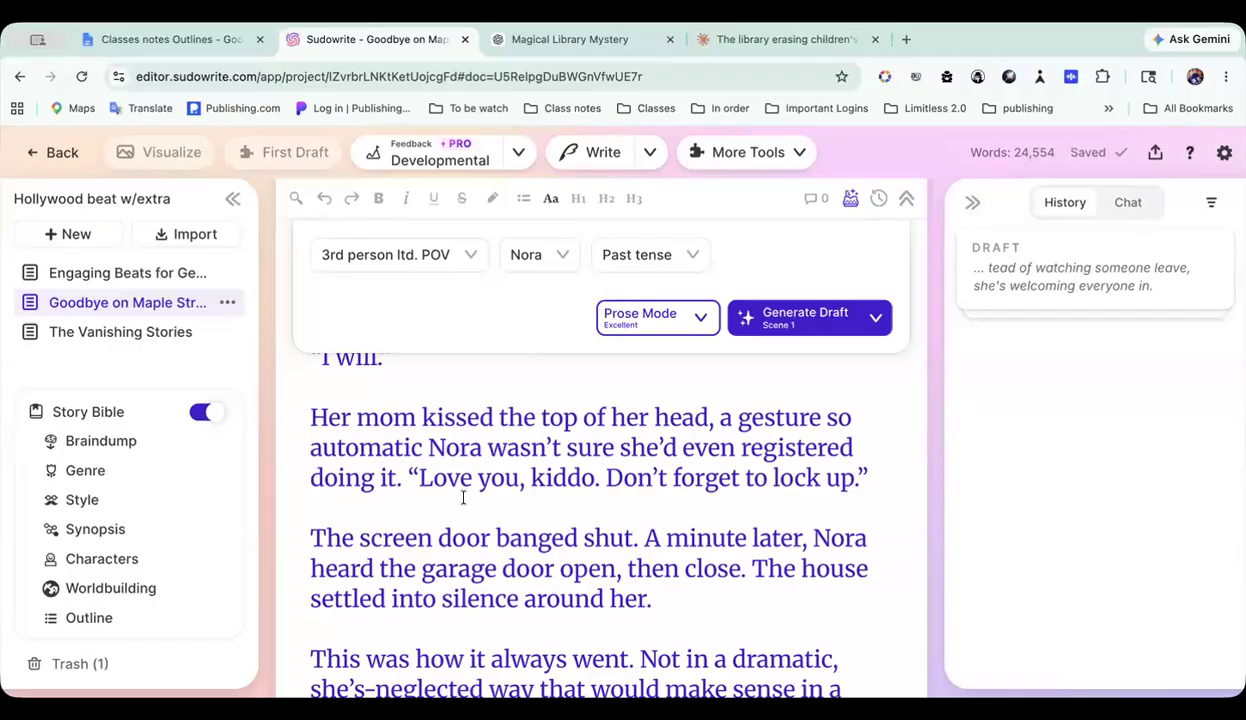
pyautogui.scroll(-20, 463, 497)
pyautogui.scroll(-20, 463, 497)
pyautogui.scroll(-10, 463, 497)
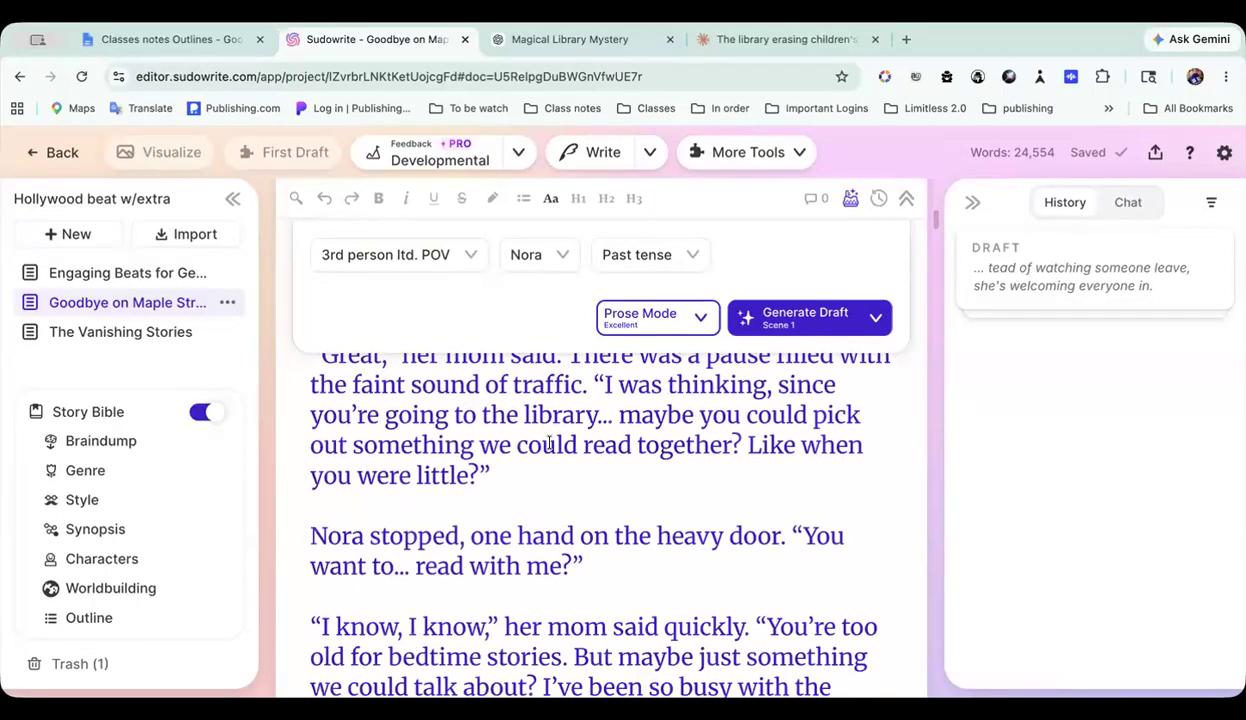
pyautogui.scroll(-5, 549, 444)
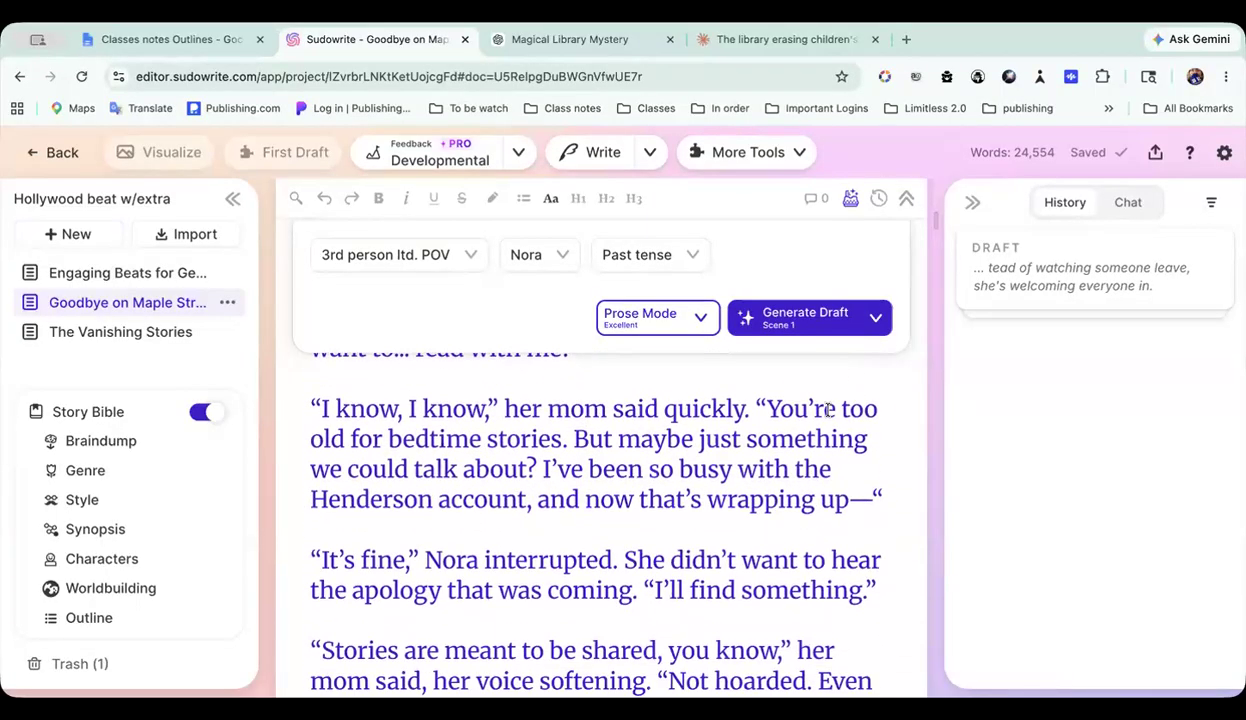
pyautogui.scroll(15, 506, 484)
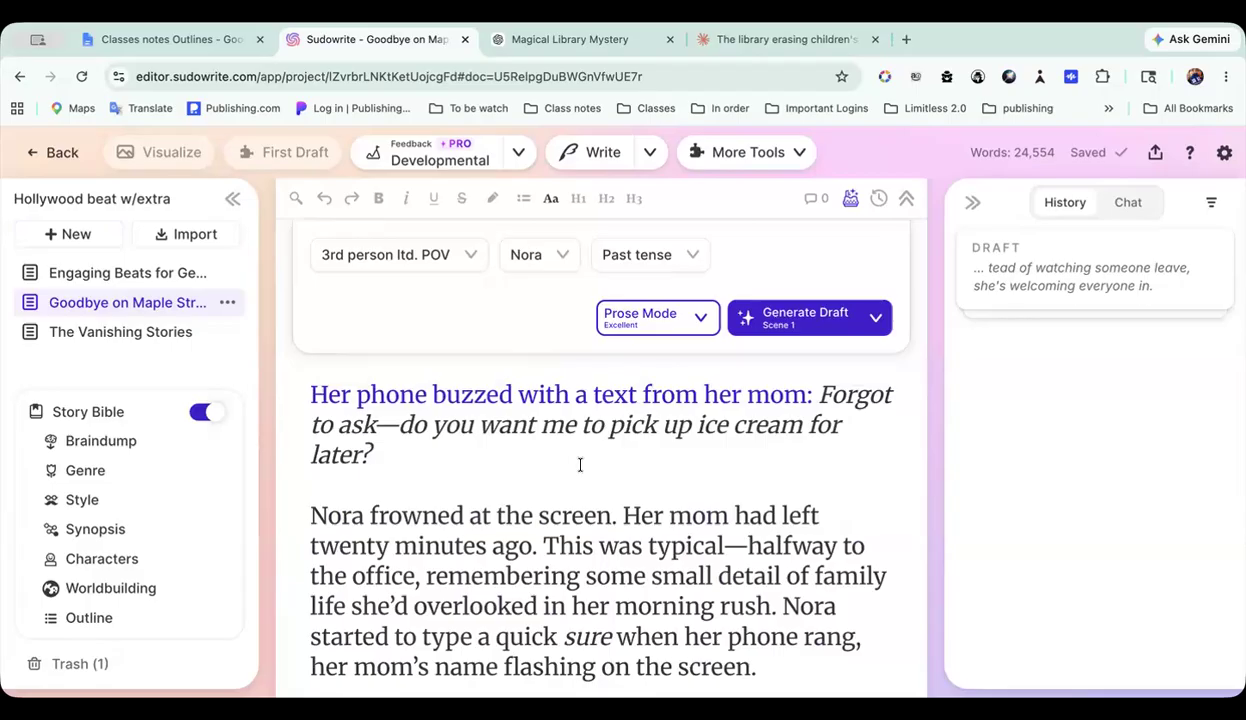
# Step: Open The Vanishing Stories document and look over its story summary and draft settings
pyautogui.click(168, 340)
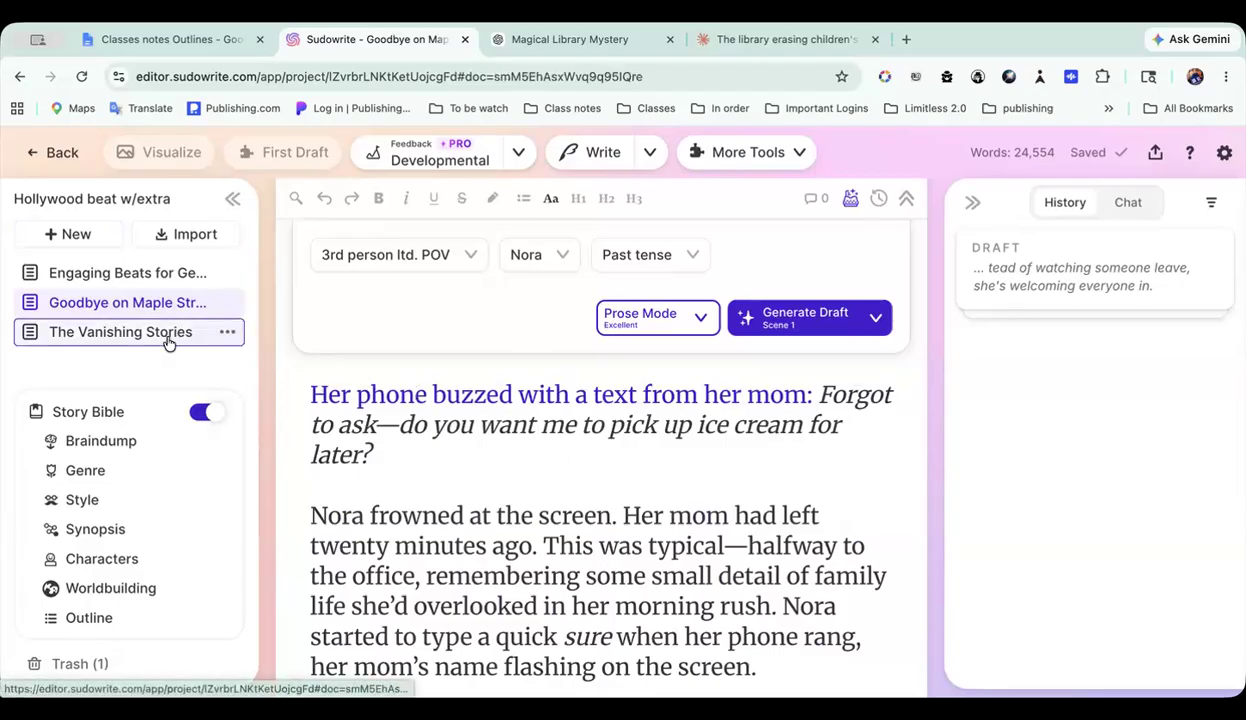
pyautogui.scroll(-8, 428, 425)
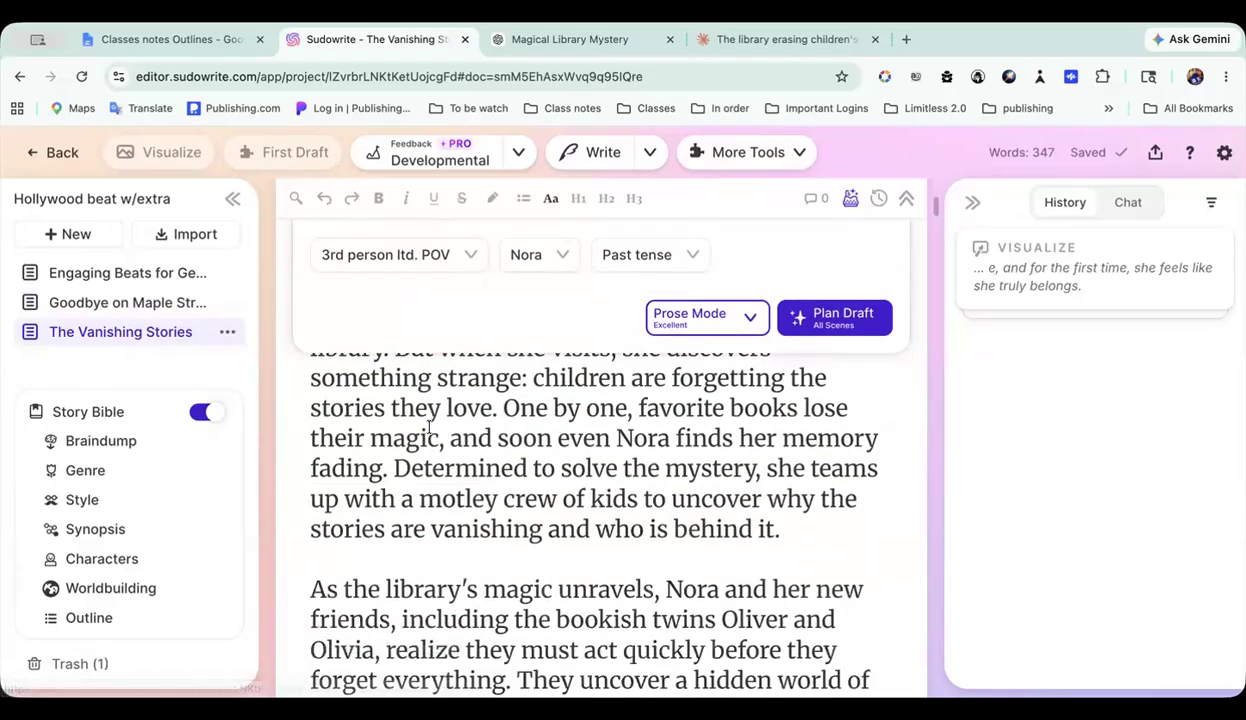
pyautogui.scroll(-8, 429, 427)
pyautogui.scroll(12, 429, 428)
pyautogui.scroll(8, 429, 428)
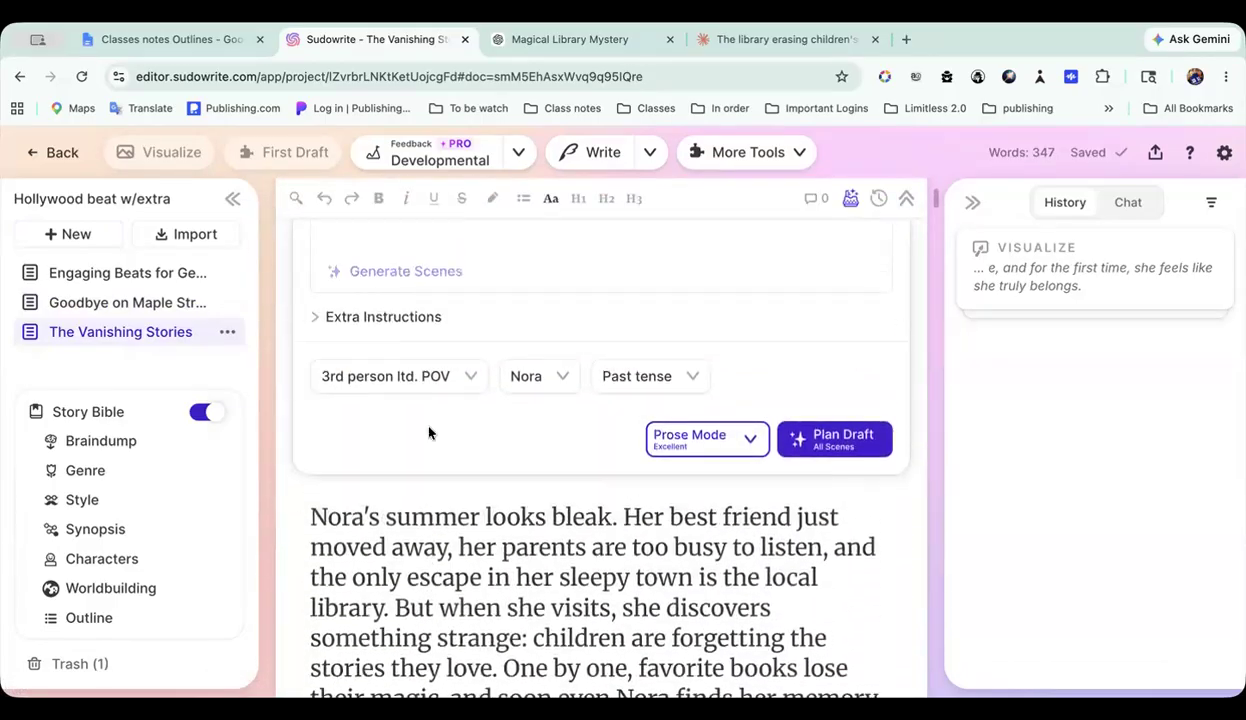
pyautogui.scroll(-4, 429, 428)
pyautogui.scroll(3, 429, 428)
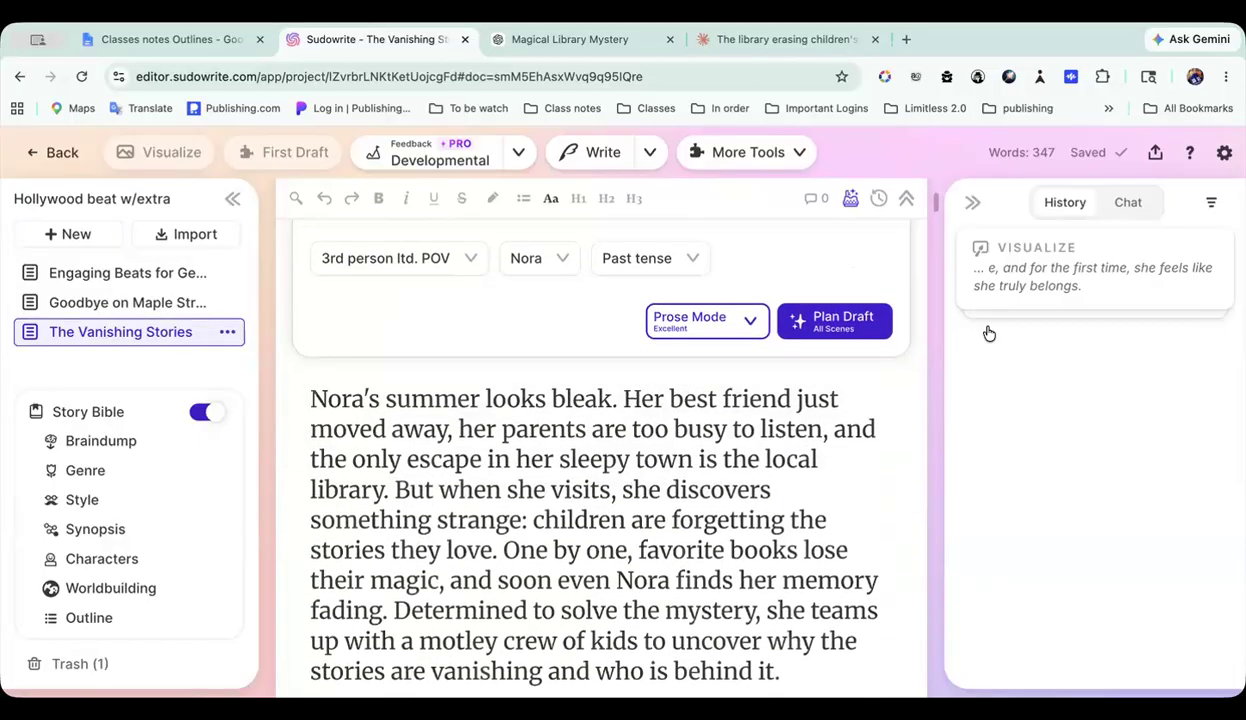
# Step: Expand the Visualize result in the history, view its library picture at full size, and return to the project
pyautogui.moveTo(1120, 282)
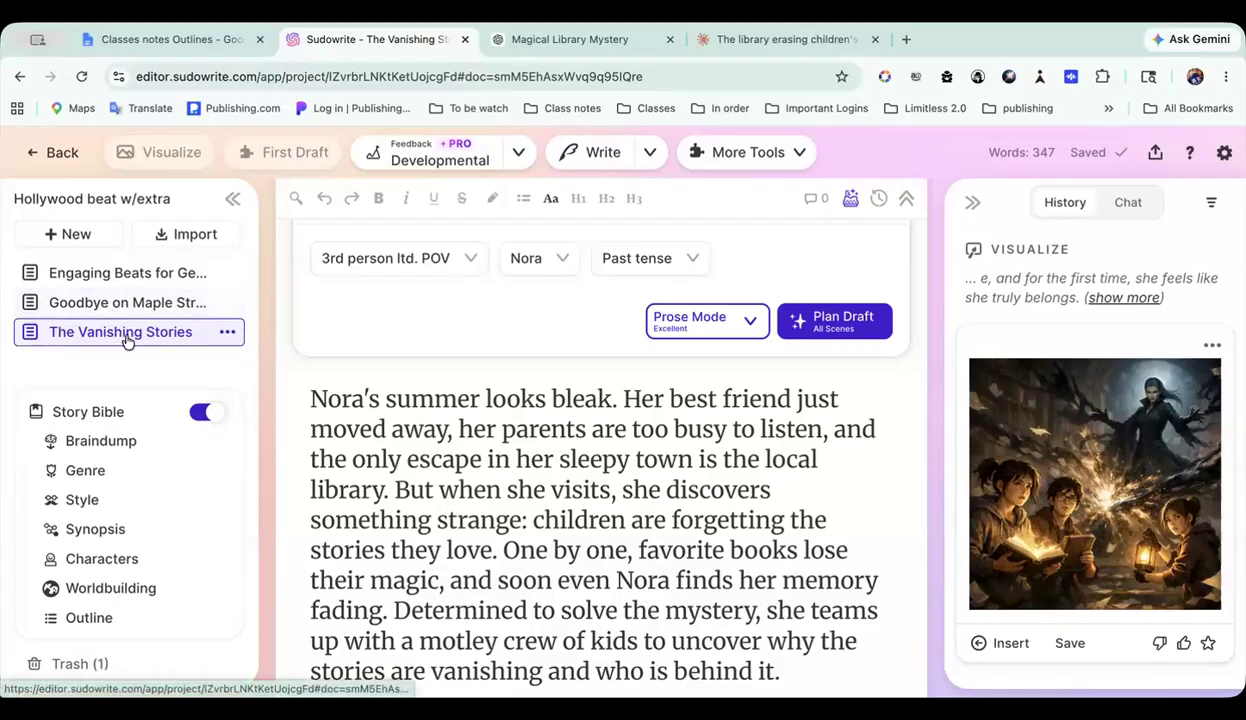
pyautogui.click(72, 234)
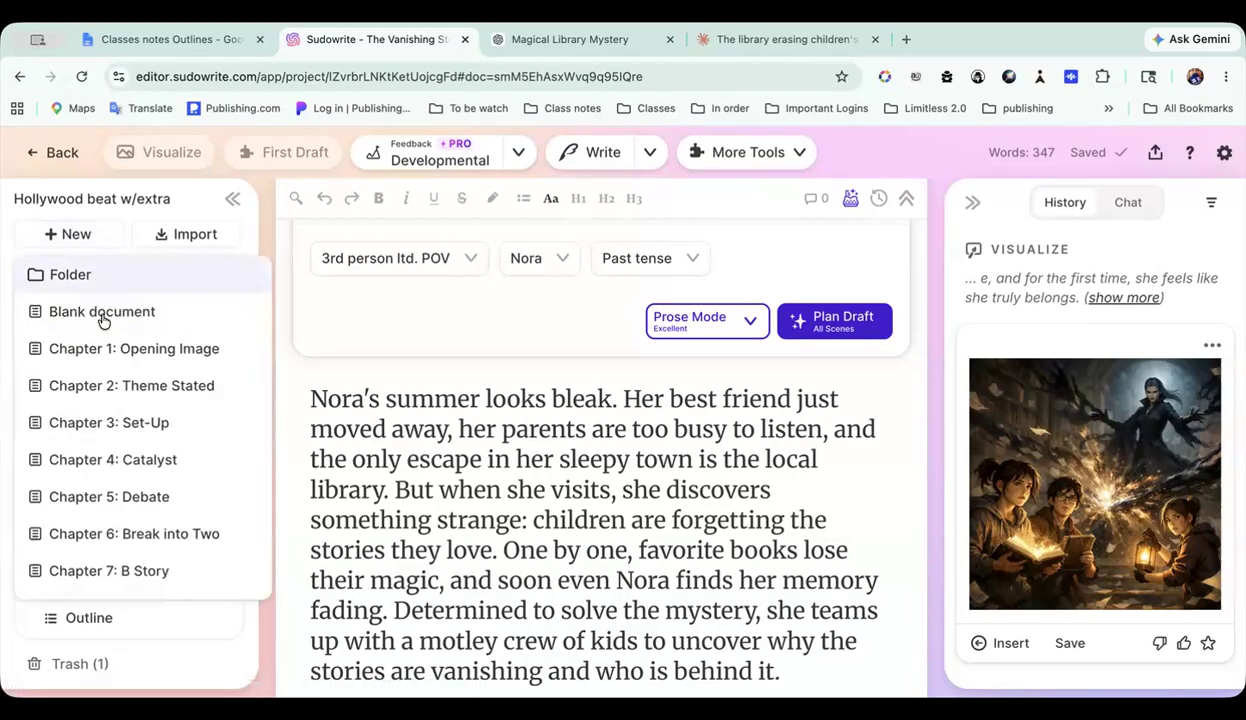
pyautogui.click(154, 202)
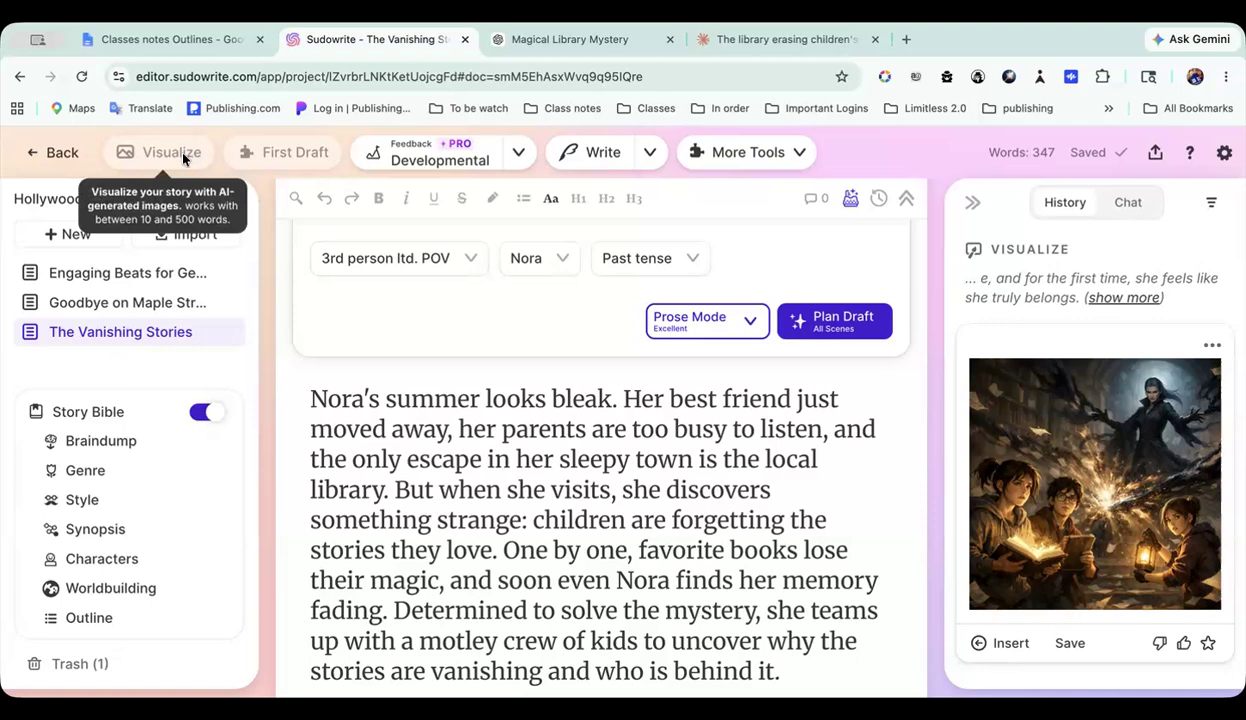
pyautogui.click(1068, 643)
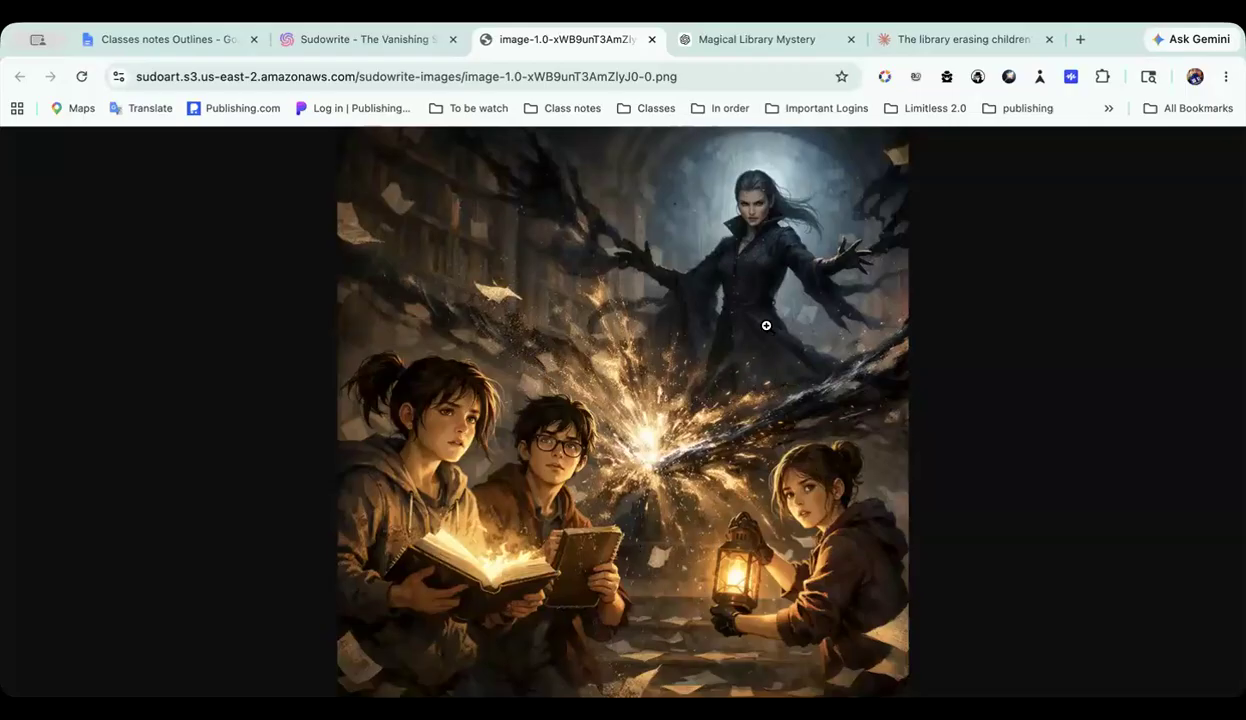
pyautogui.click(650, 40)
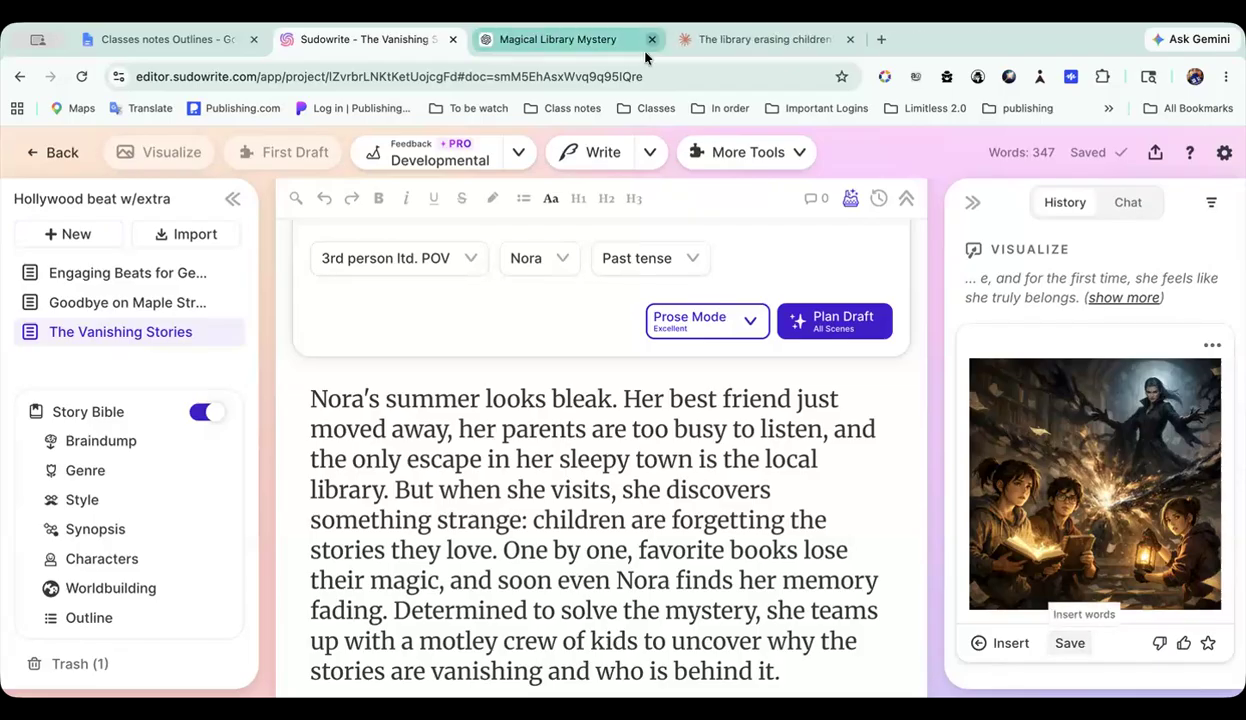
# Step: Reopen the Goodbye on Maple Street document and compare its chapter scenes list with the start of the generated draft
pyautogui.click(158, 302)
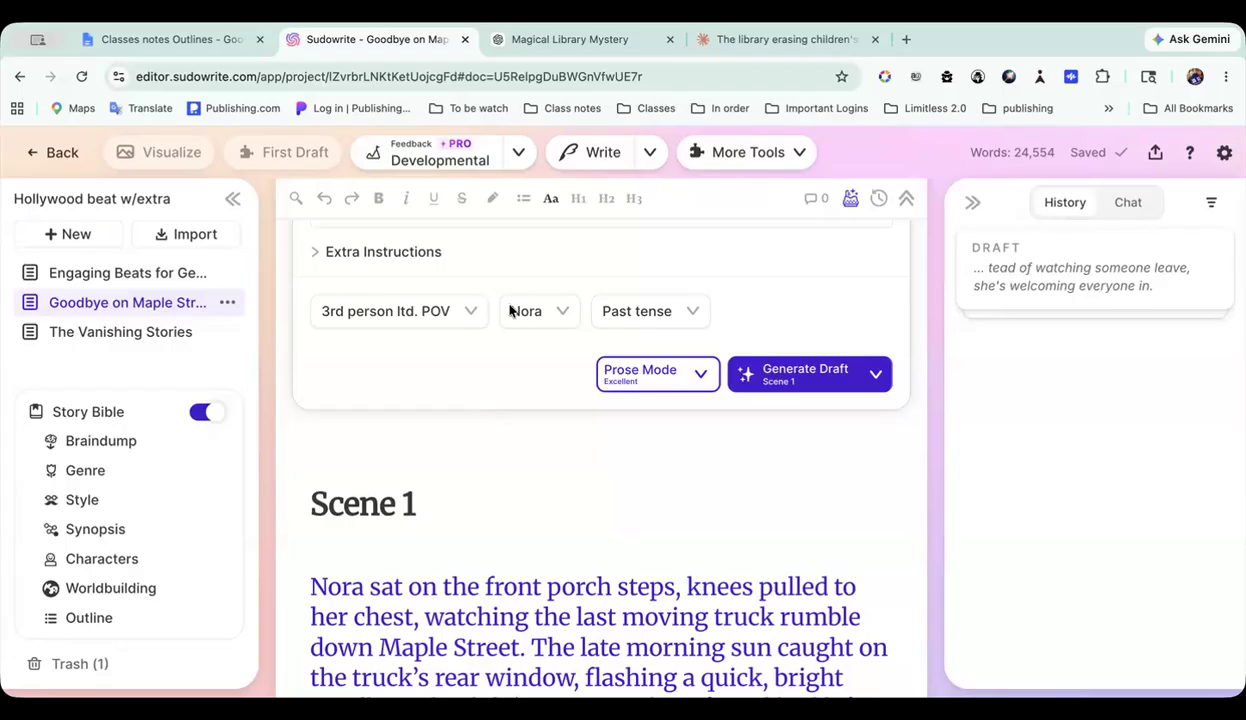
pyautogui.scroll(-5, 594, 510)
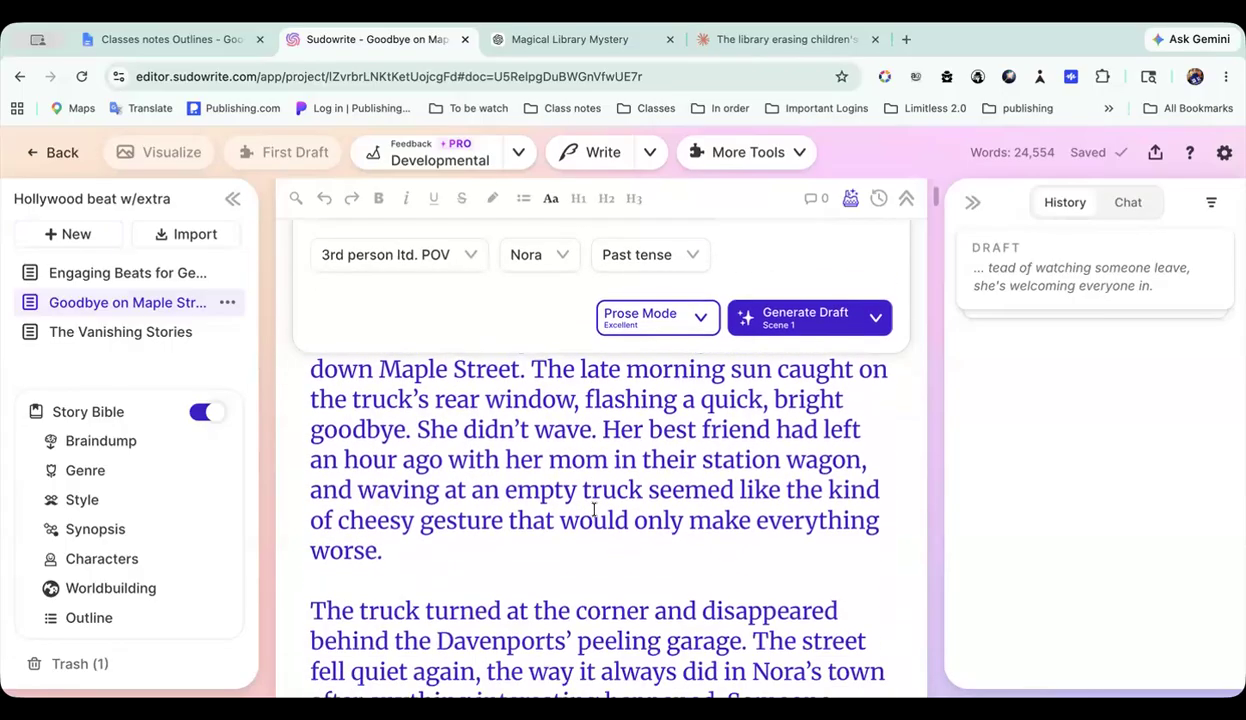
pyautogui.scroll(6, 594, 512)
pyautogui.scroll(10, 595, 515)
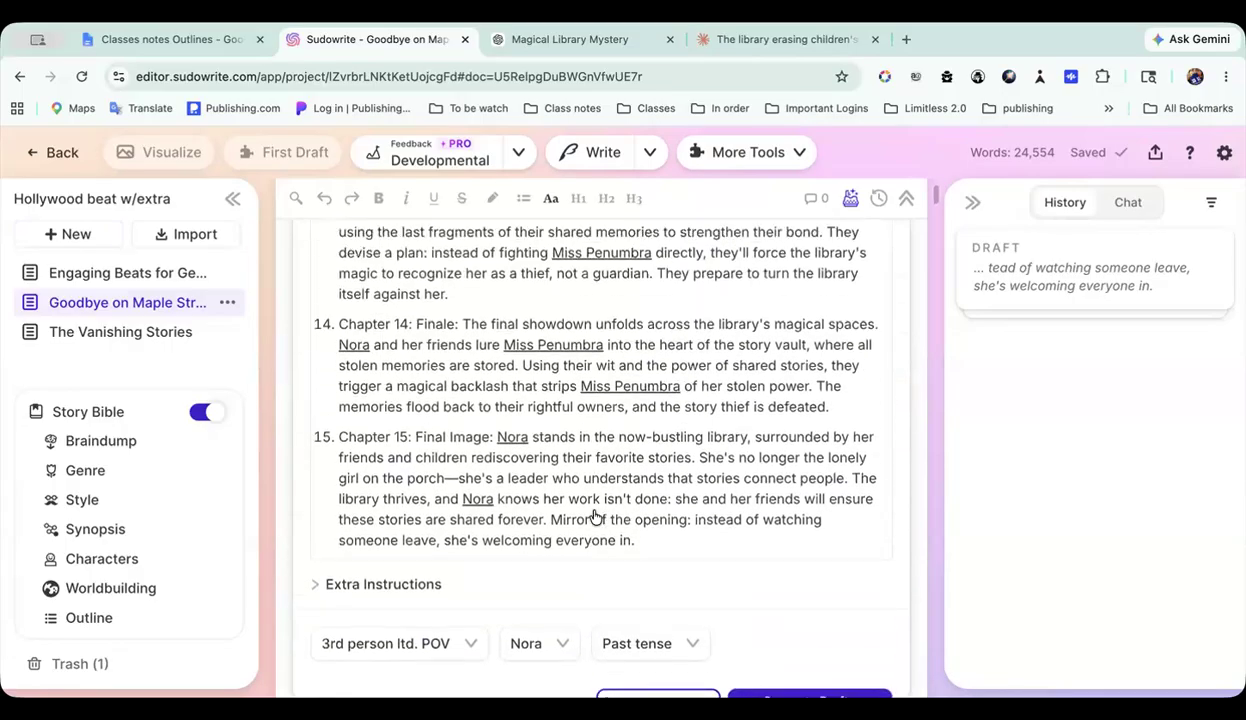
pyautogui.scroll(10, 594, 510)
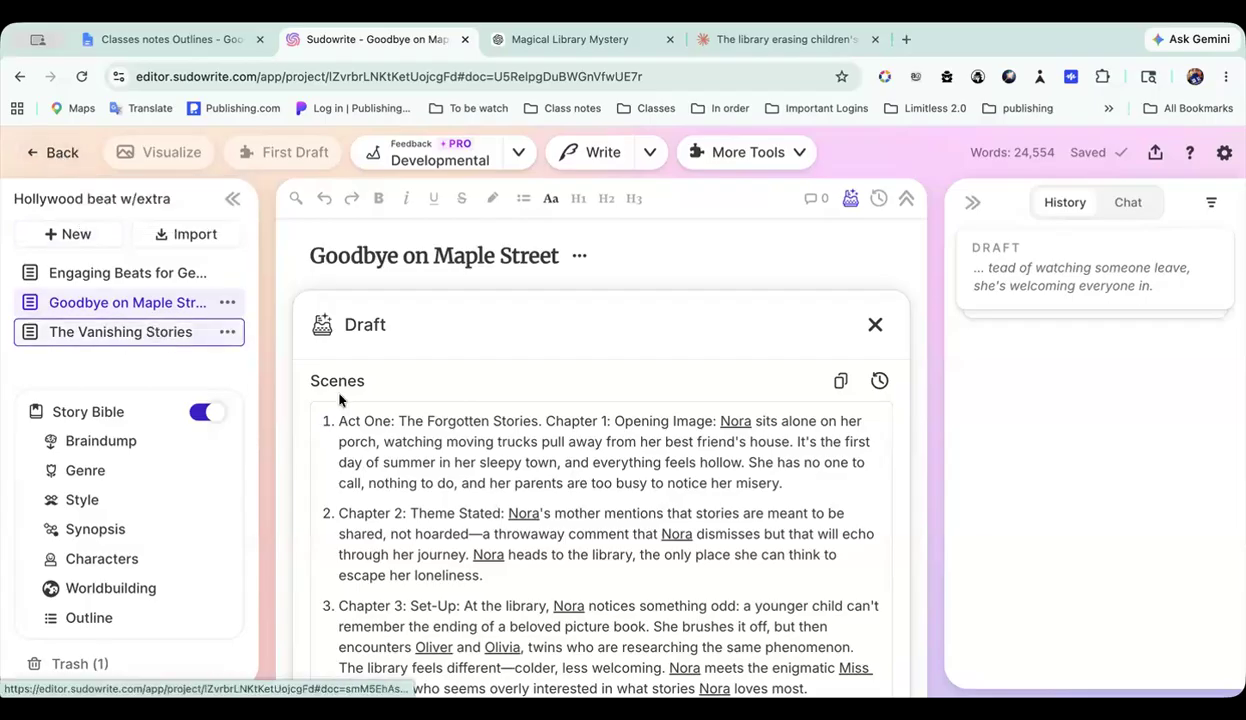
pyautogui.scroll(-15, 338, 395)
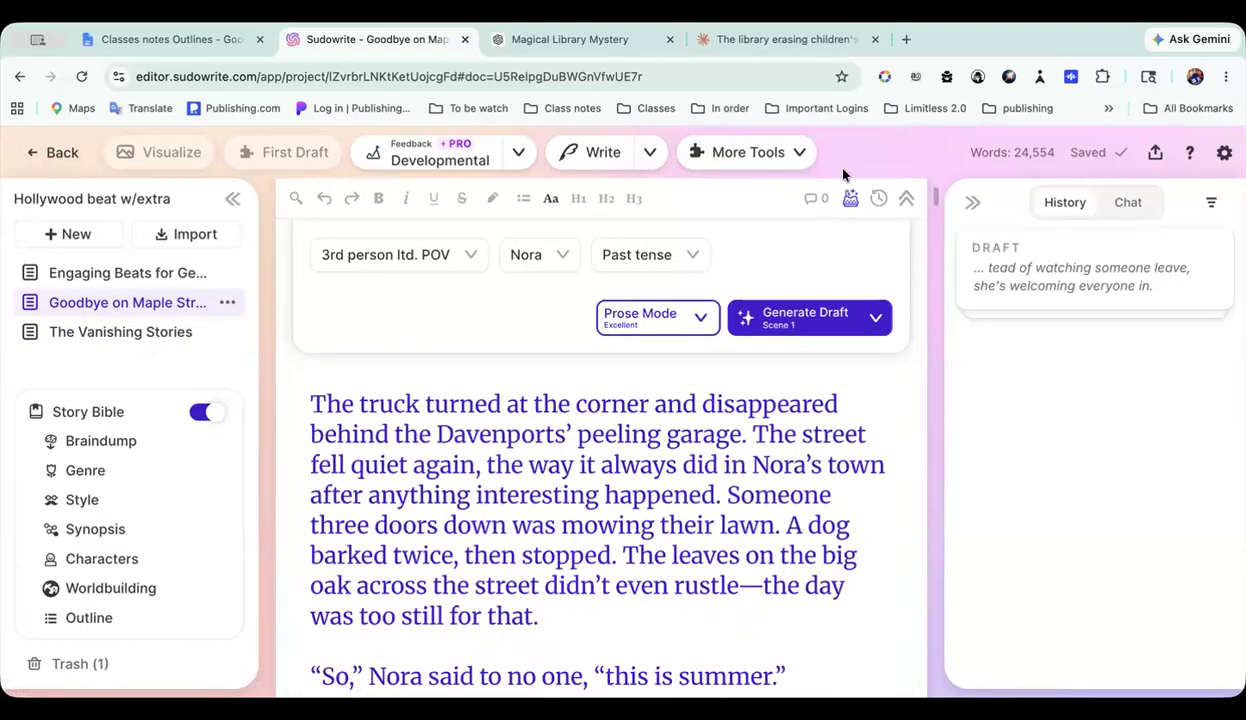
# Step: Share the Goodbye on Maple Street document by link and switch to the Classes notes Outlines document in Google Docs
pyautogui.click(1155, 152)
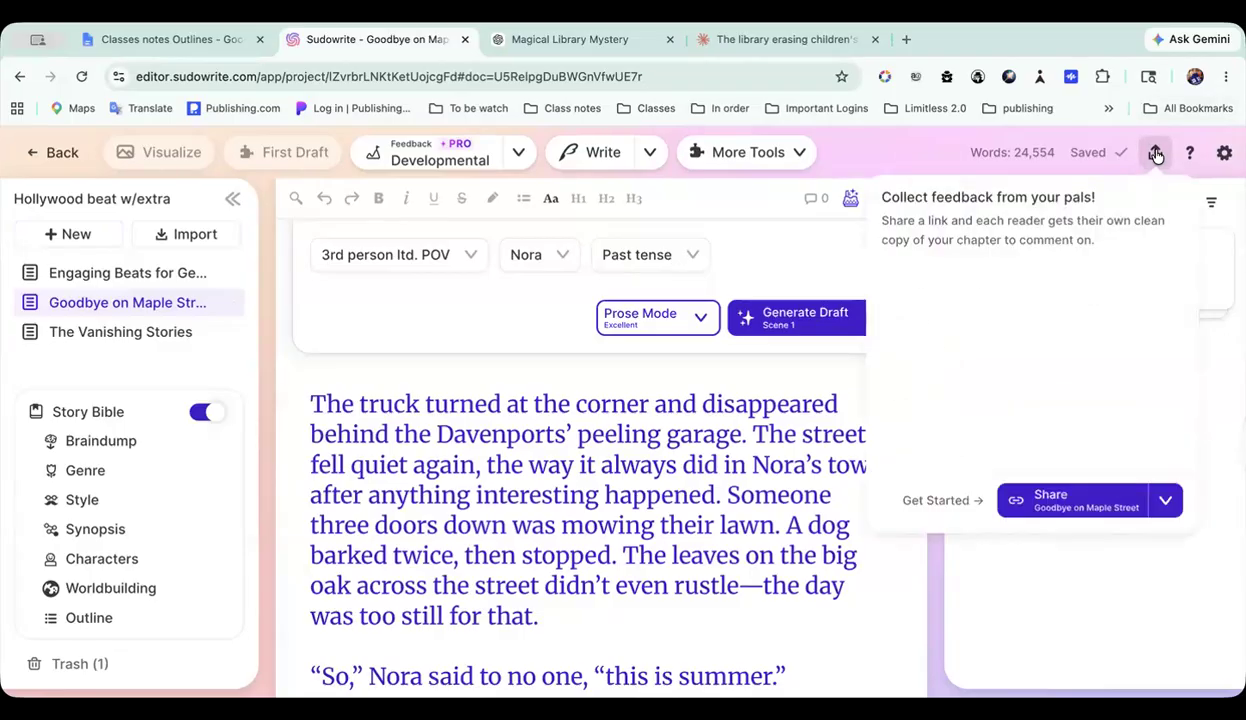
pyautogui.click(1097, 510)
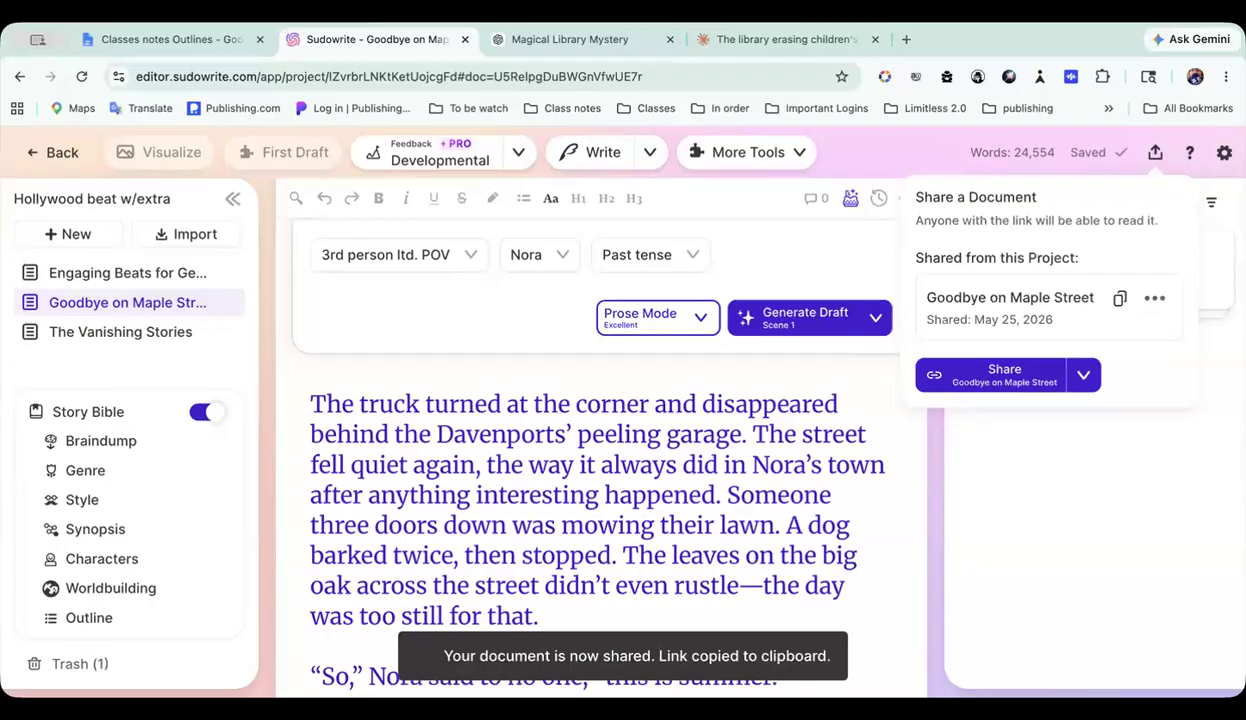
pyautogui.click(226, 40)
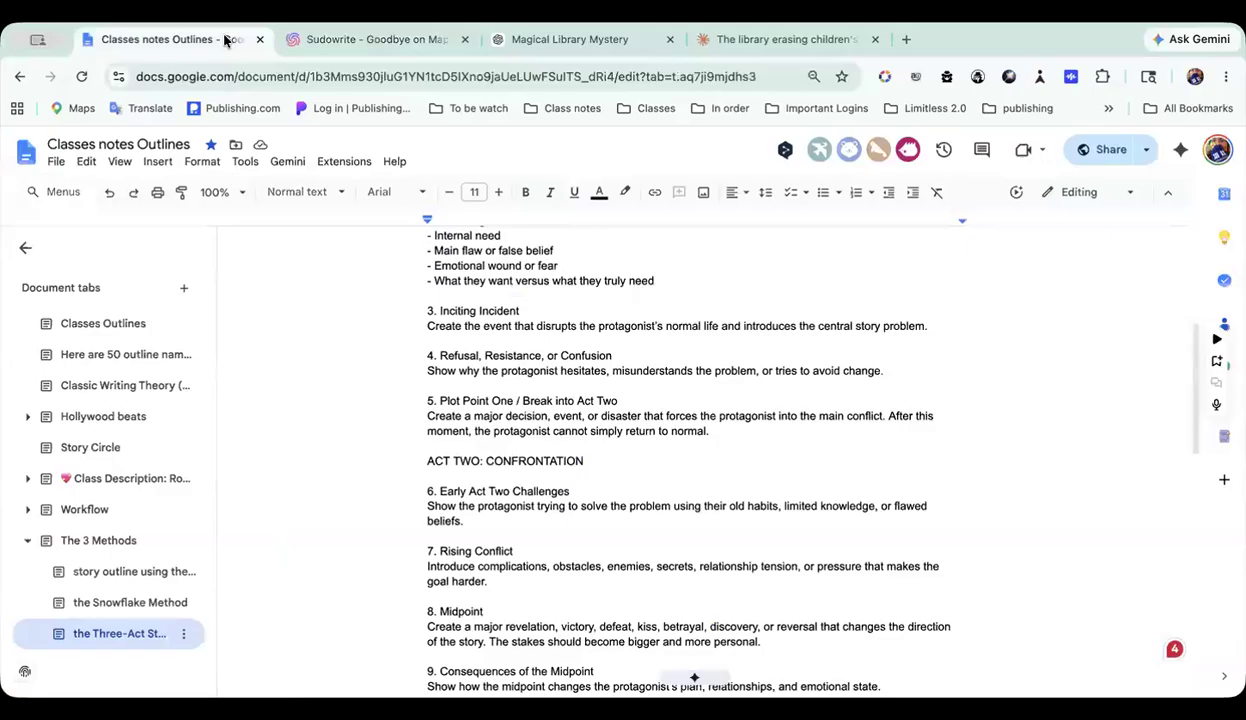
# Step: In the story outline tab under The 3 Methods, paste the share link below the opening Save the Cat! Beat Sheet line
pyautogui.click(135, 571)
pyautogui.scroll(5, 700, 463)
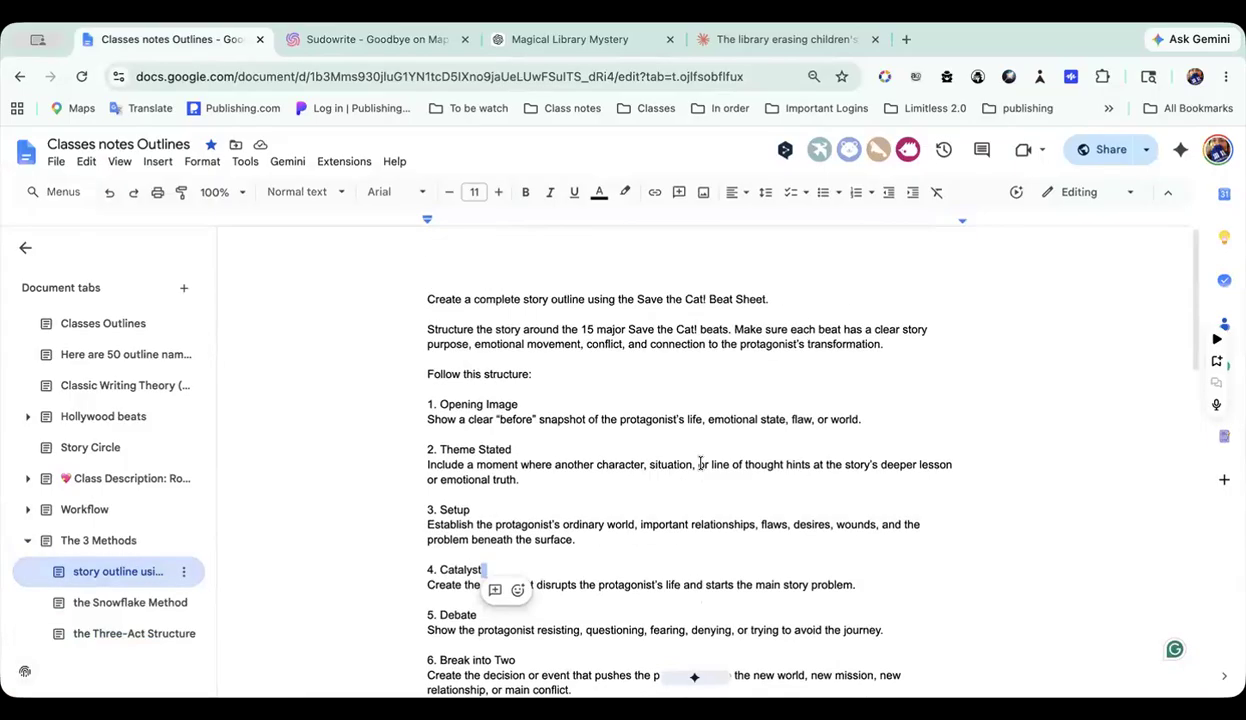
pyautogui.click(781, 272)
pyautogui.press('Return')
pyautogui.press('Return')
pyautogui.hotkey('ctrl', 'v')
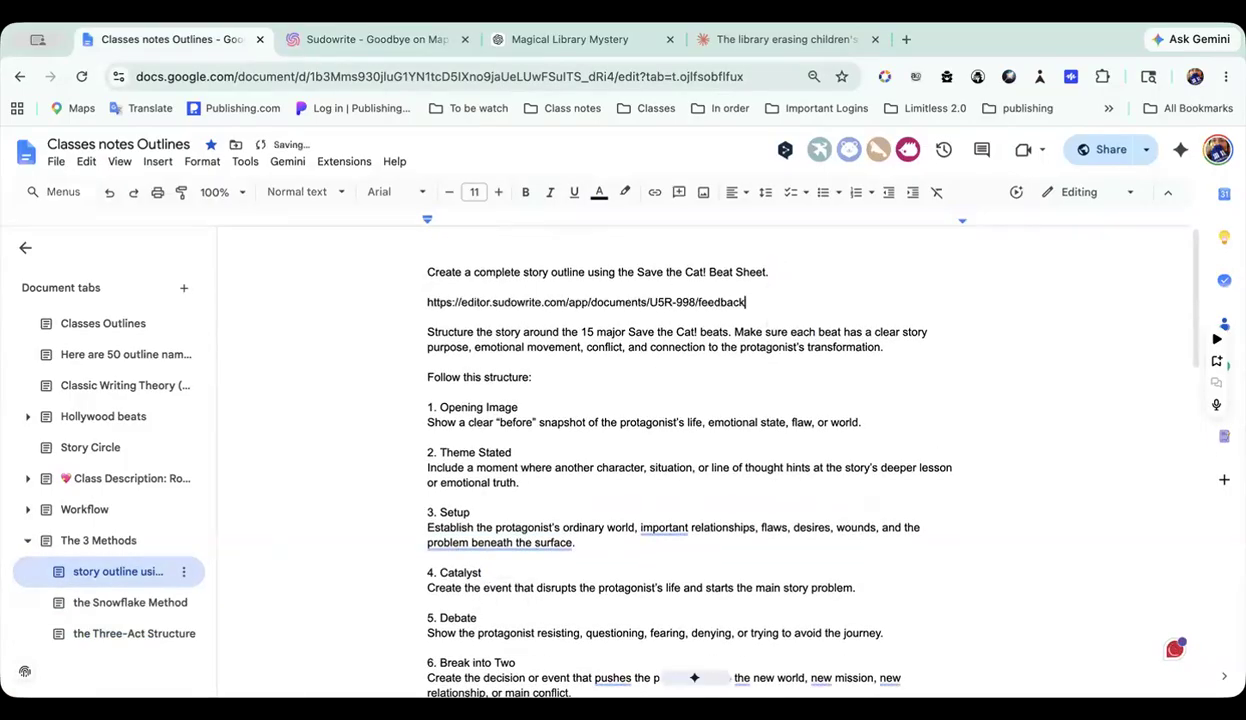
pyautogui.press('Return')
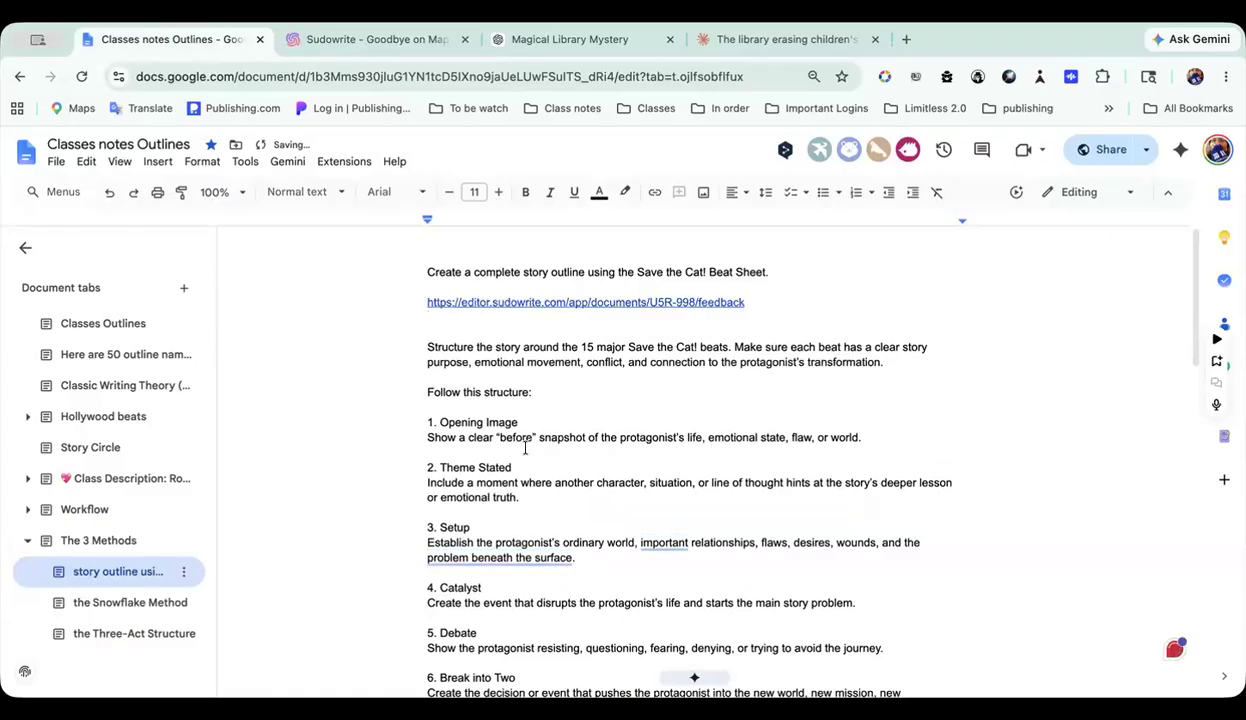
pyautogui.scroll(-15, 525, 448)
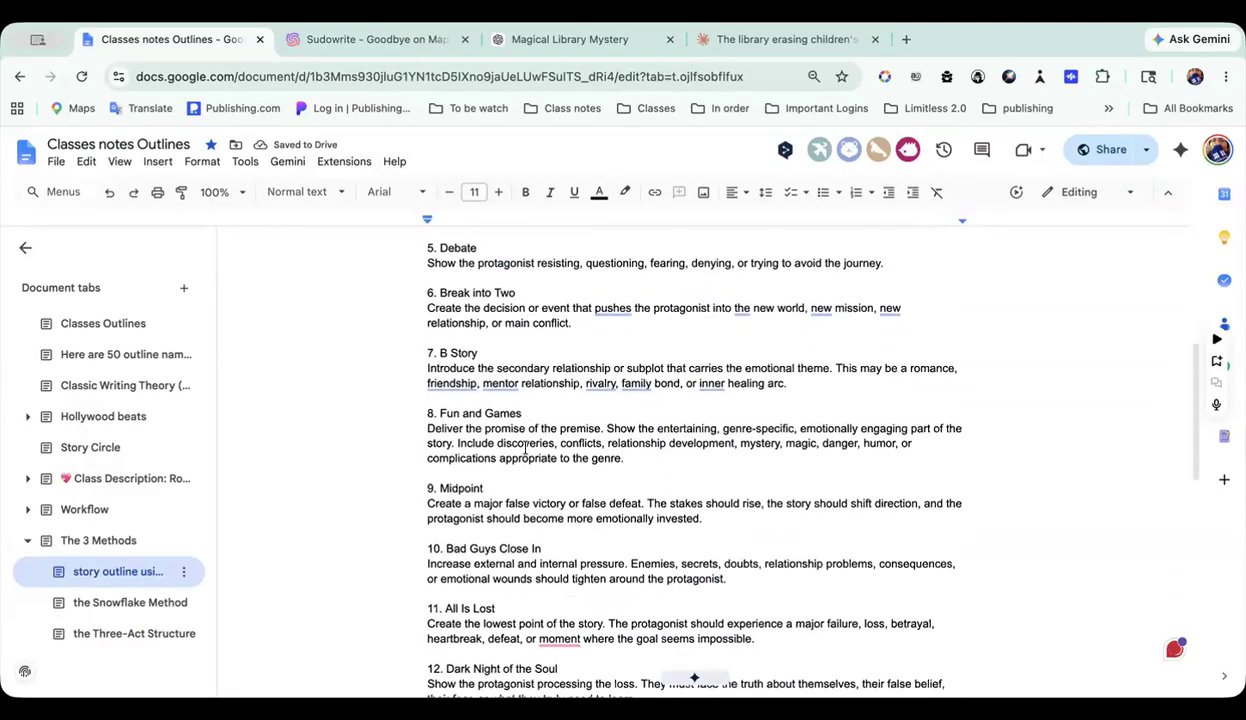
pyautogui.scroll(6, 525, 448)
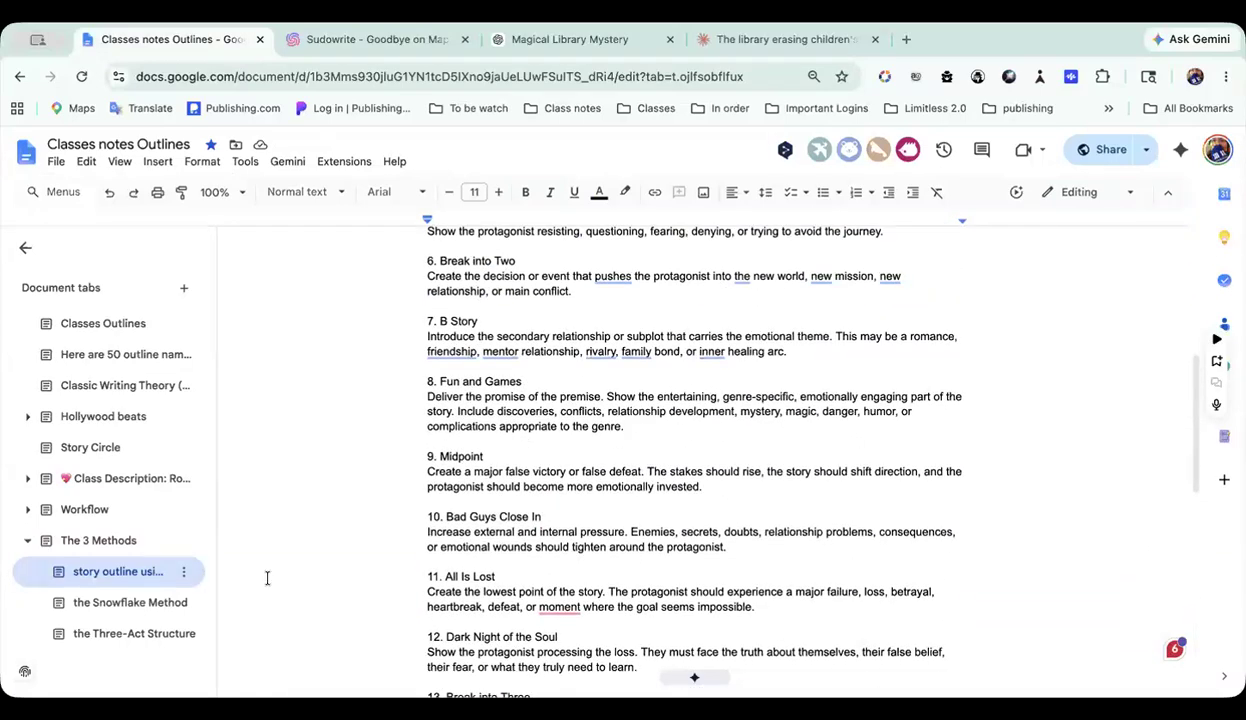
# Step: Switch back to Sudowrite and leave the Hollywood beat w/extra project for the 5 outlines folder
pyautogui.click(322, 42)
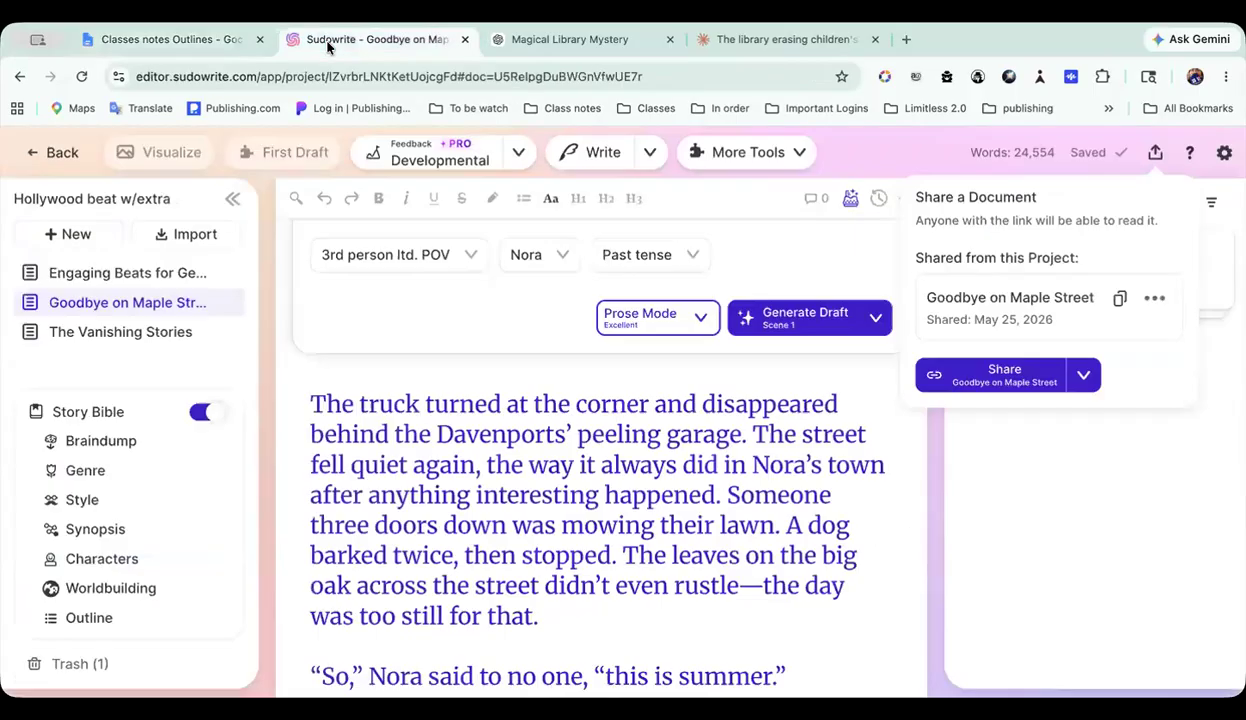
pyautogui.click(55, 152)
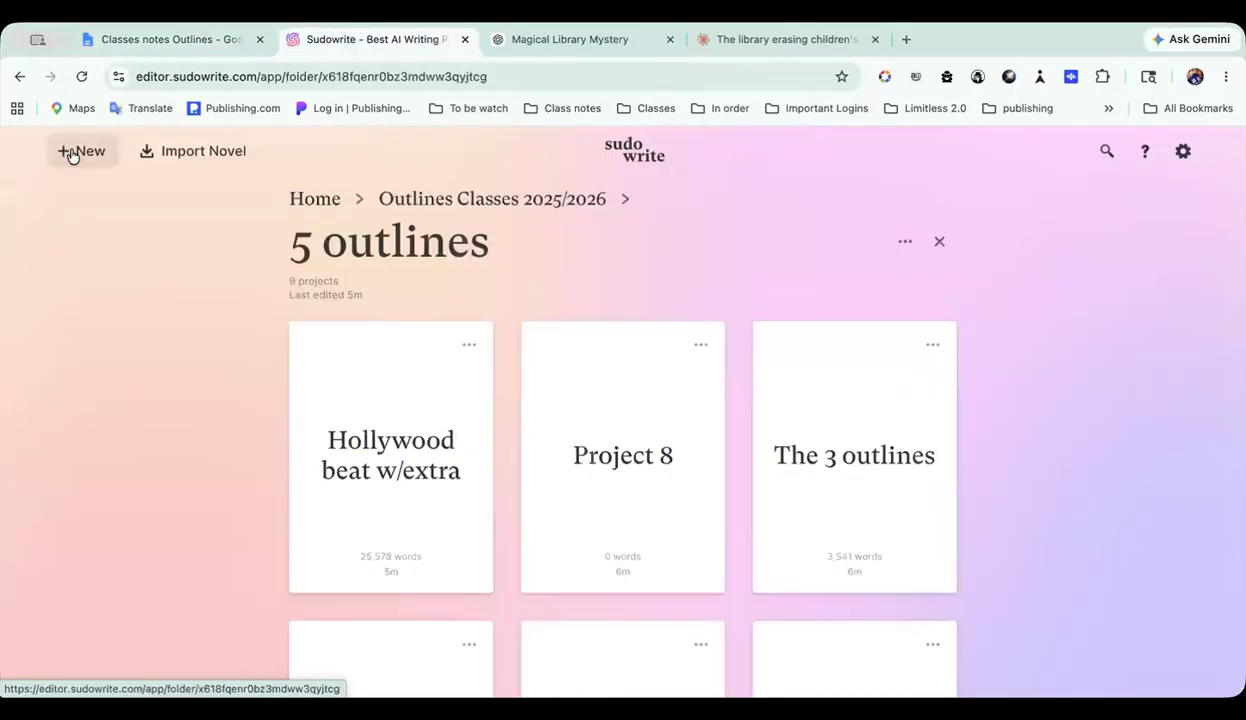
# Step: Look through the projects in the 5 outlines folder and open Import 1 Three-Act Structure Example
pyautogui.scroll(-5, 856, 428)
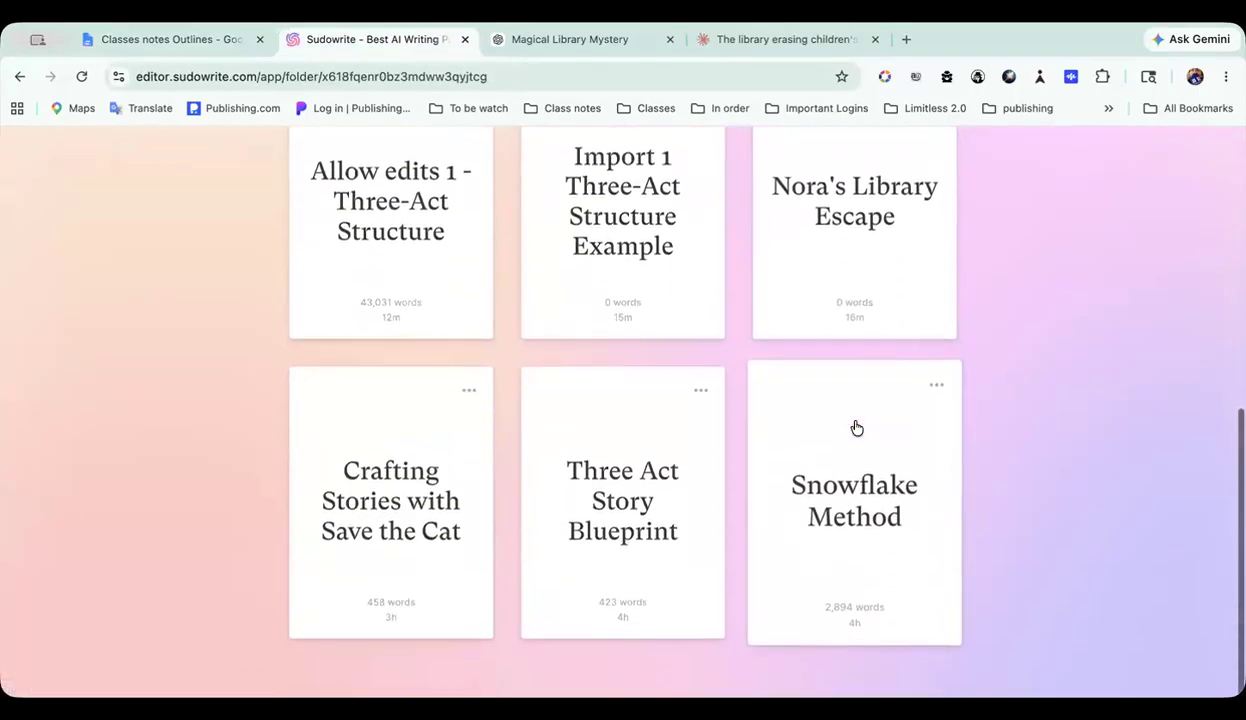
pyautogui.scroll(3, 655, 511)
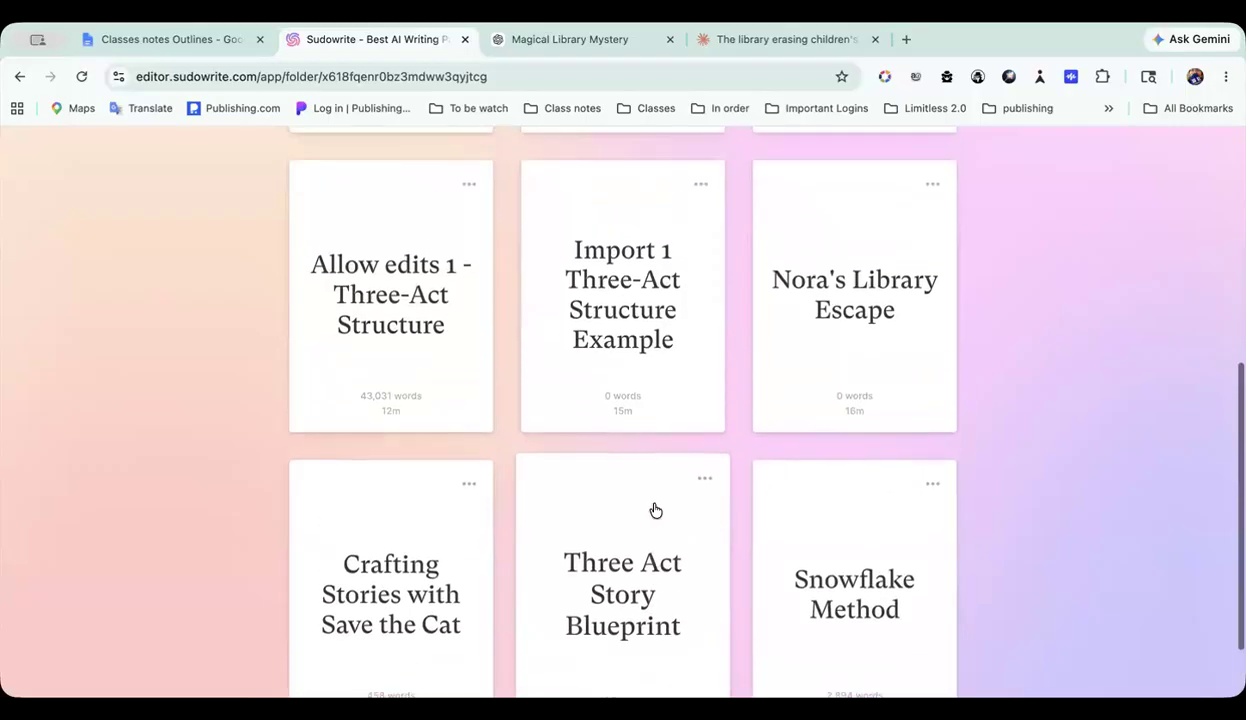
pyautogui.scroll(2, 655, 511)
pyautogui.scroll(-3, 603, 473)
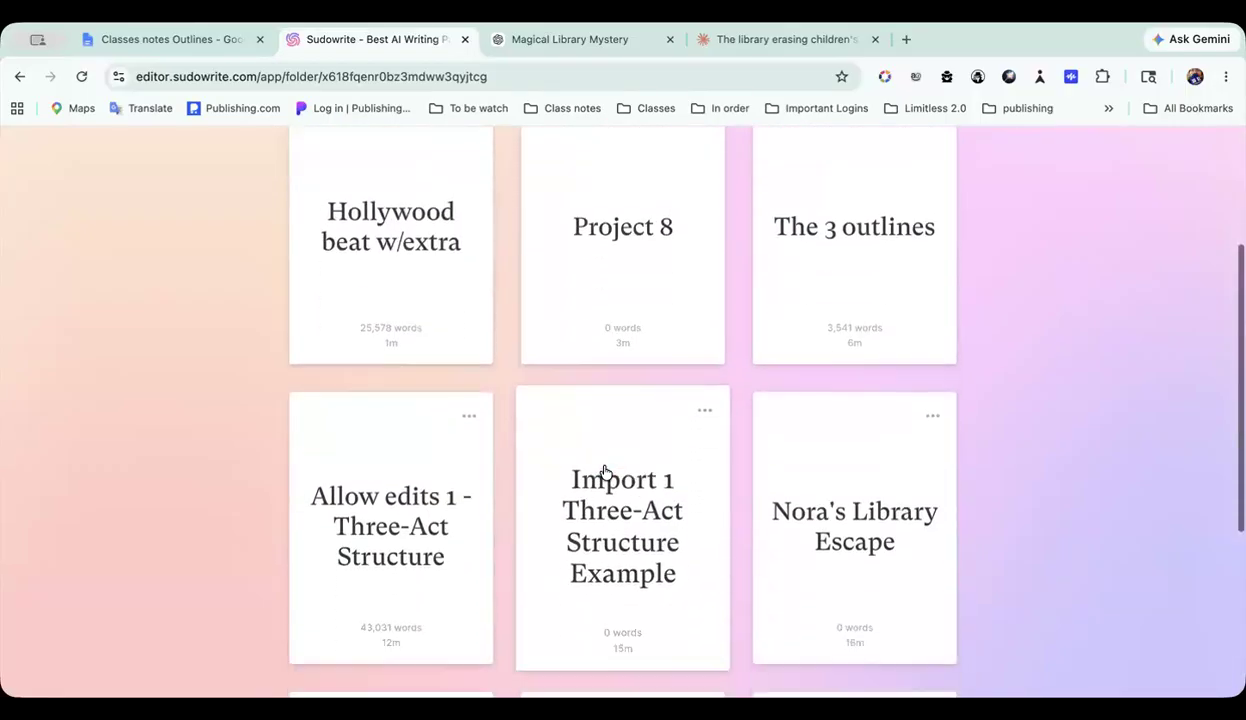
pyautogui.scroll(-2, 662, 525)
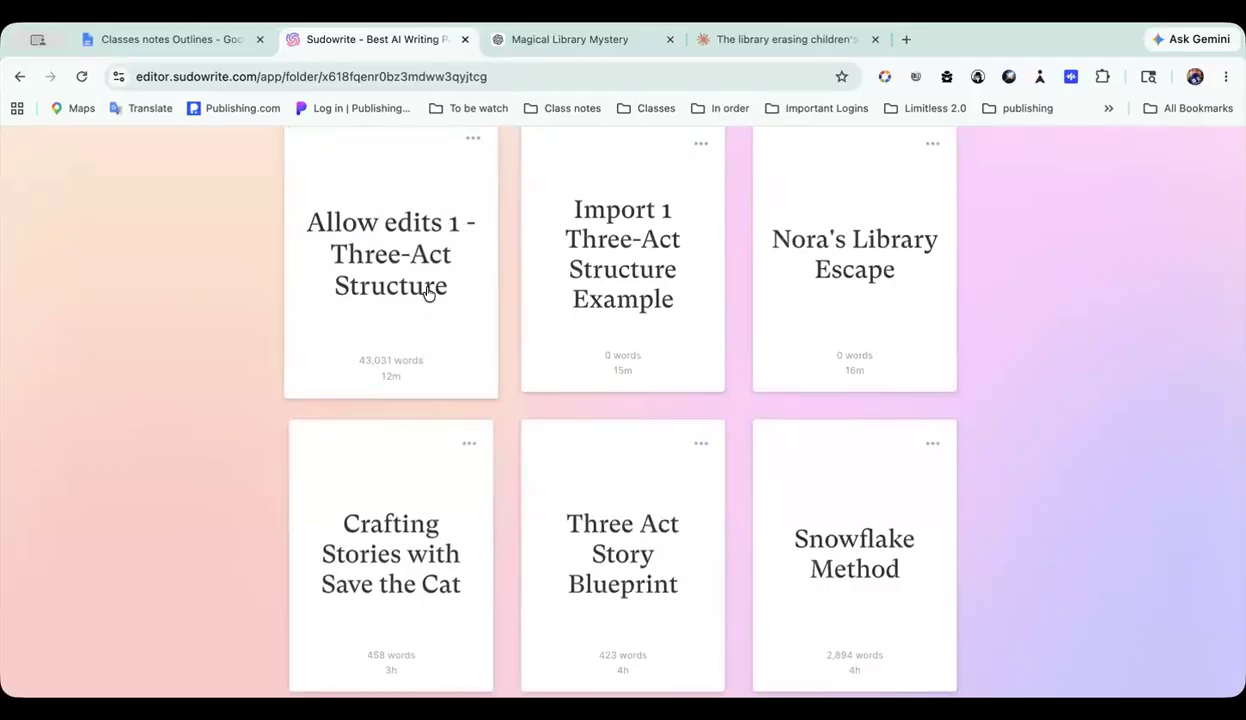
pyautogui.scroll(1, 427, 290)
pyautogui.scroll(2, 396, 339)
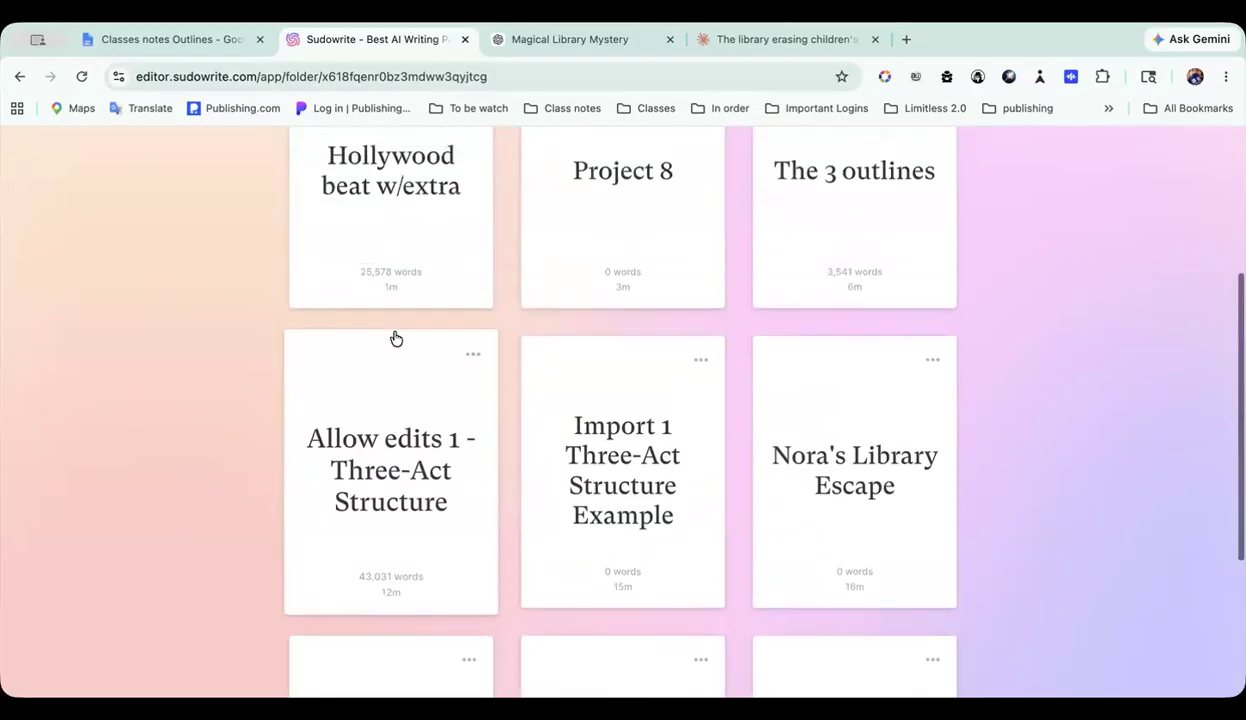
pyautogui.scroll(1, 396, 339)
pyautogui.scroll(-2, 396, 339)
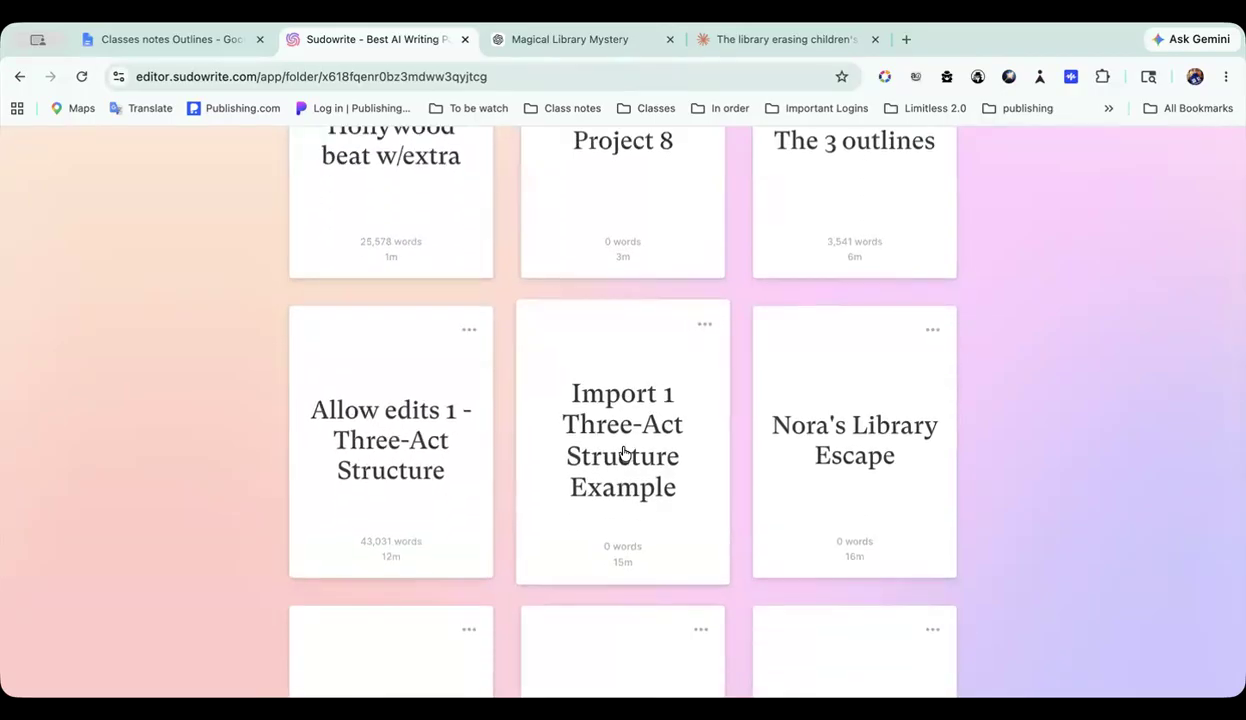
pyautogui.click(648, 472)
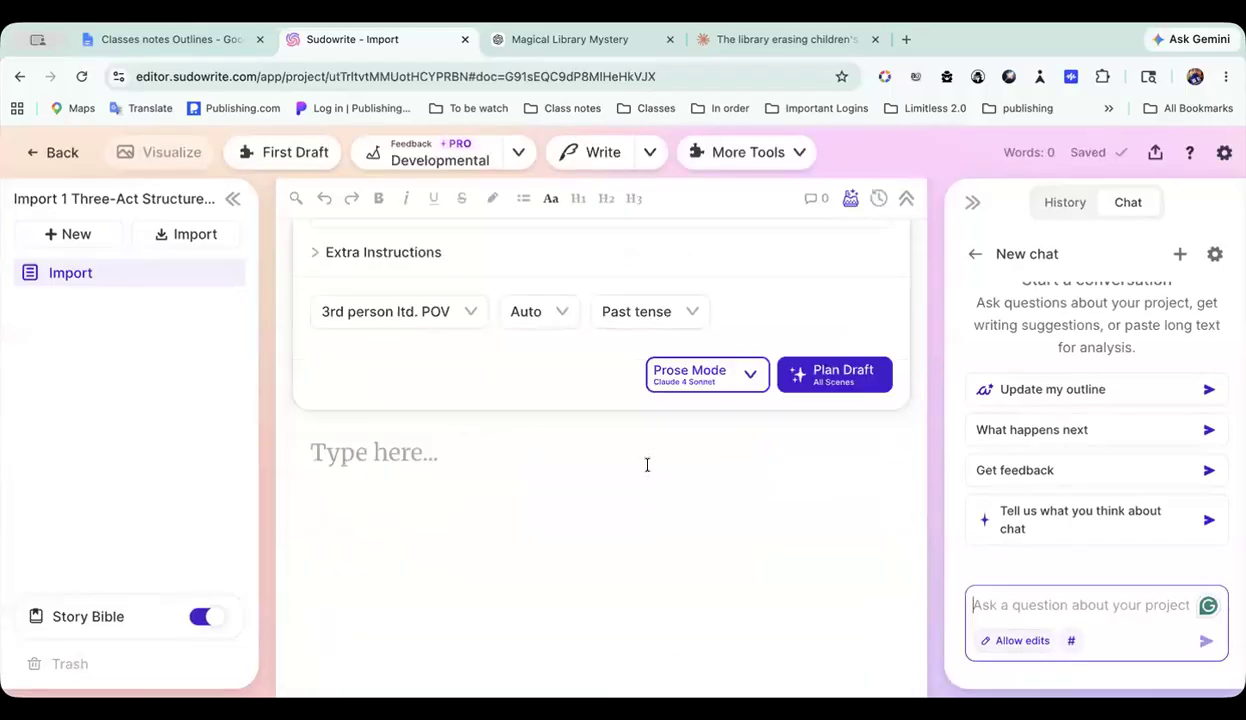
# Step: Expand the Story Bible section list and review the project's Story Bible from Braindump and Synopsis through Characters to the Act I outline
pyautogui.scroll(-10, 647, 465)
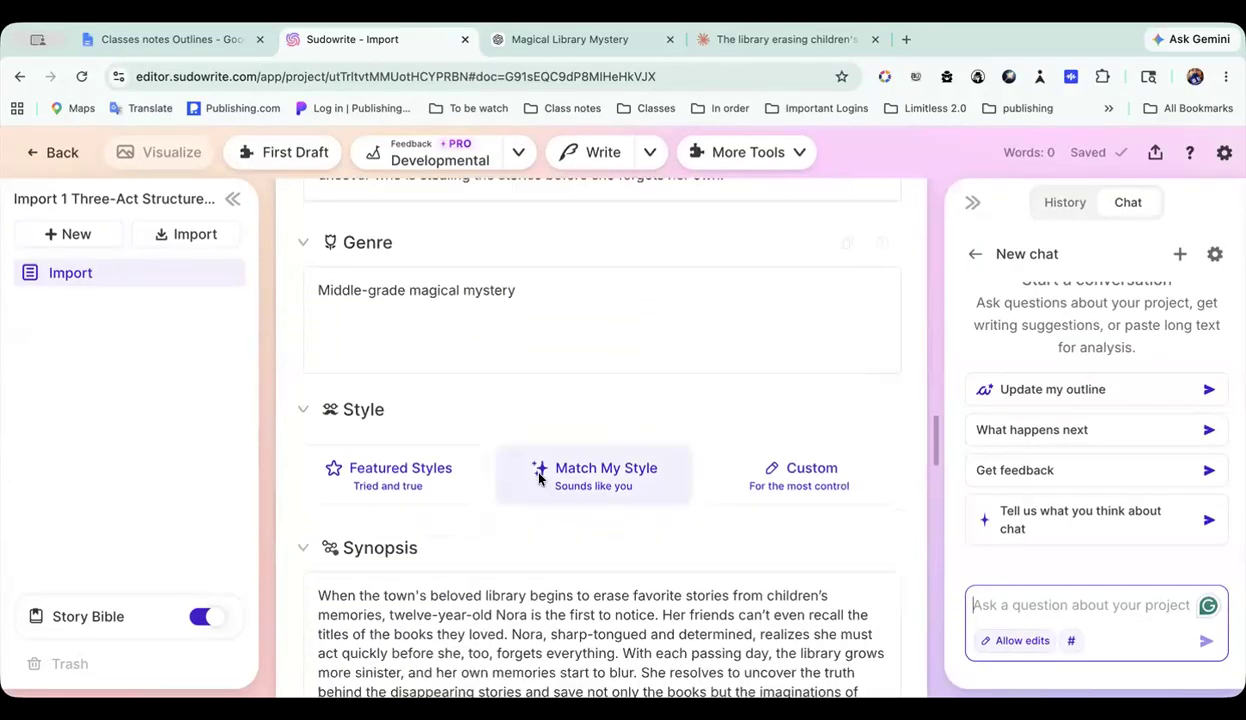
pyautogui.click(88, 616)
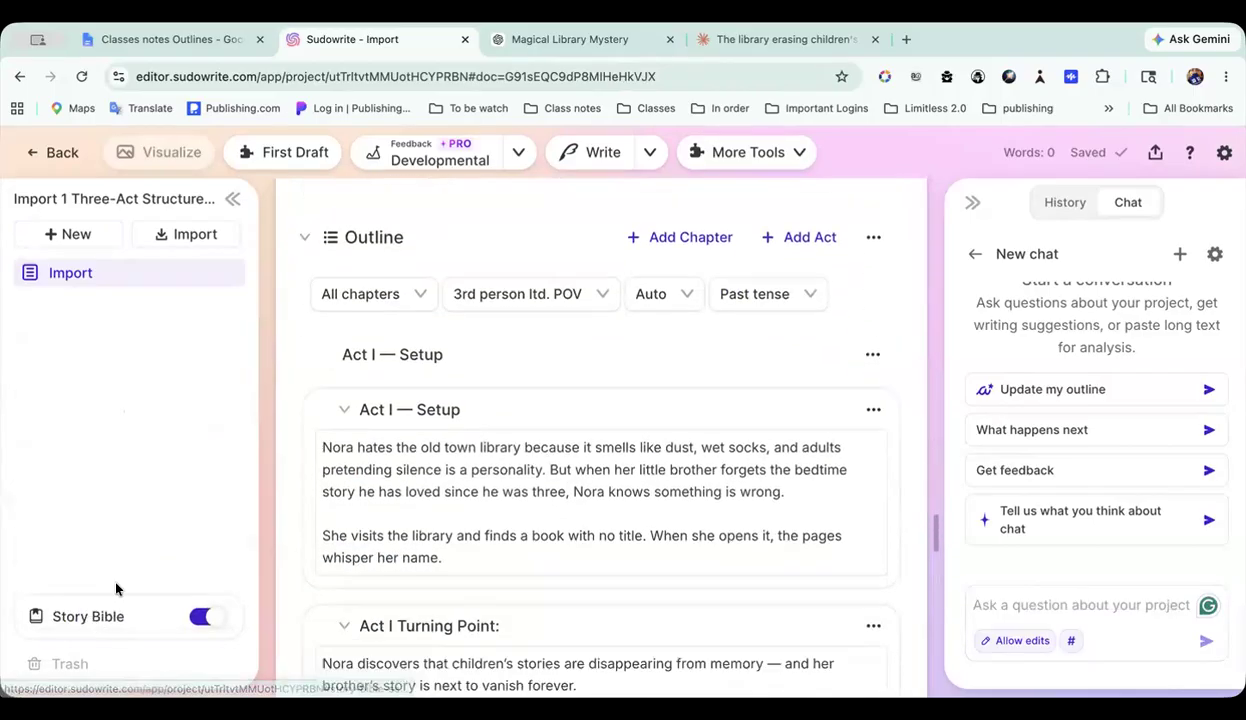
pyautogui.scroll(5, 406, 445)
pyautogui.scroll(10, 545, 398)
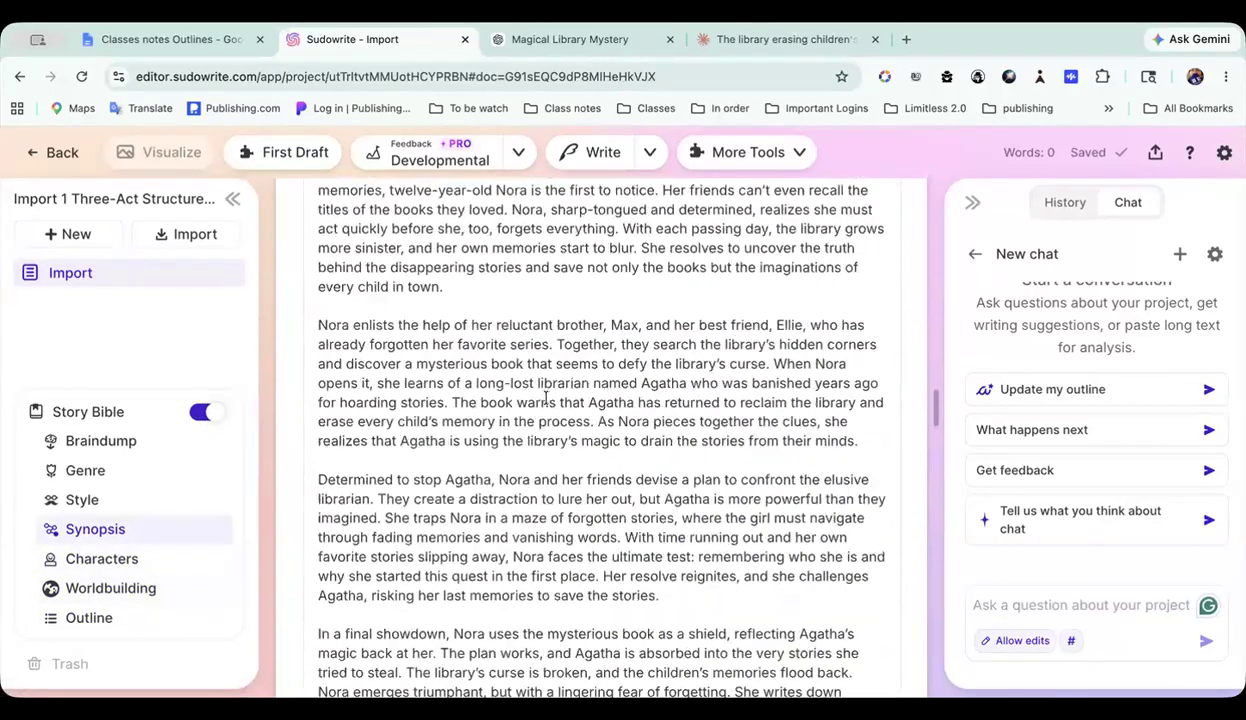
pyautogui.scroll(-5, 545, 398)
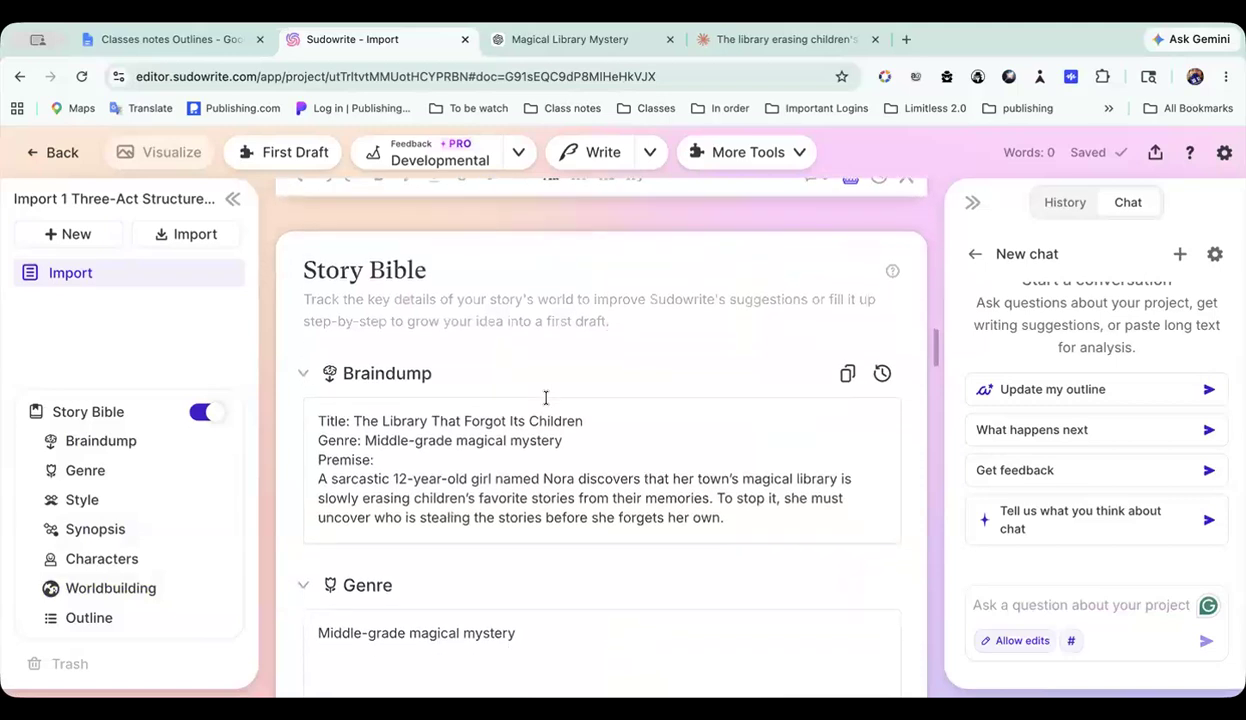
pyautogui.scroll(-10, 547, 403)
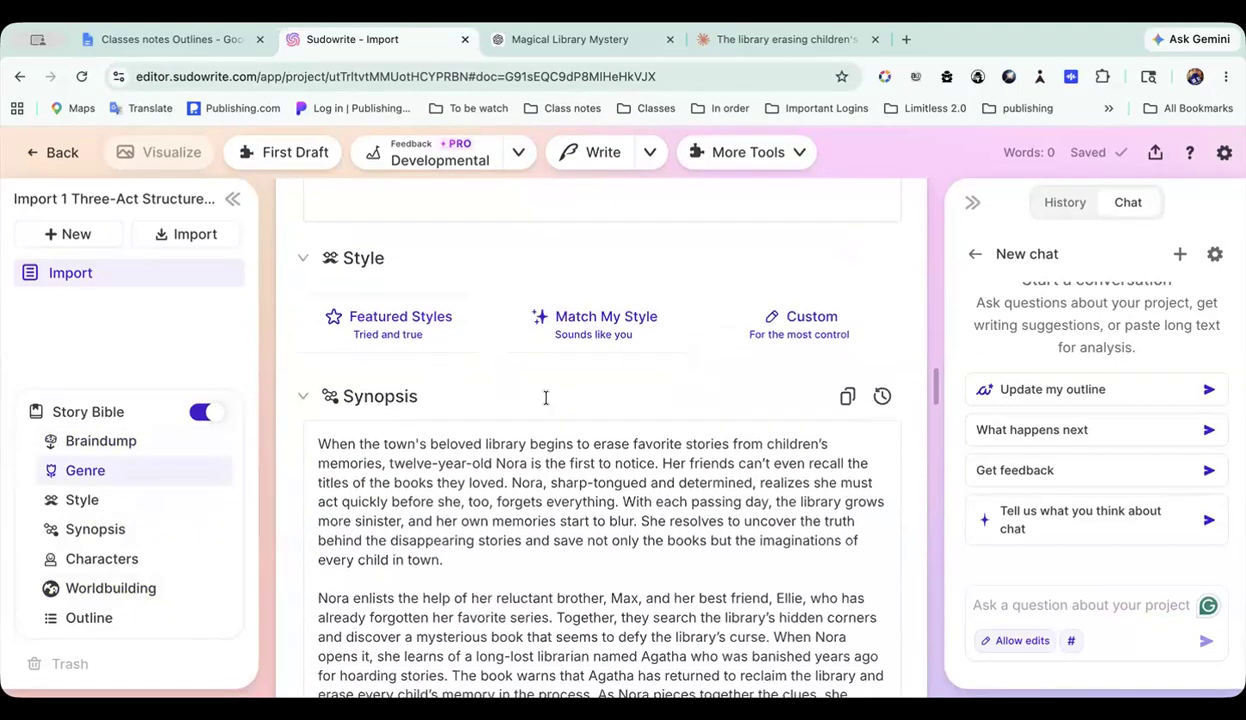
pyautogui.scroll(-10, 547, 403)
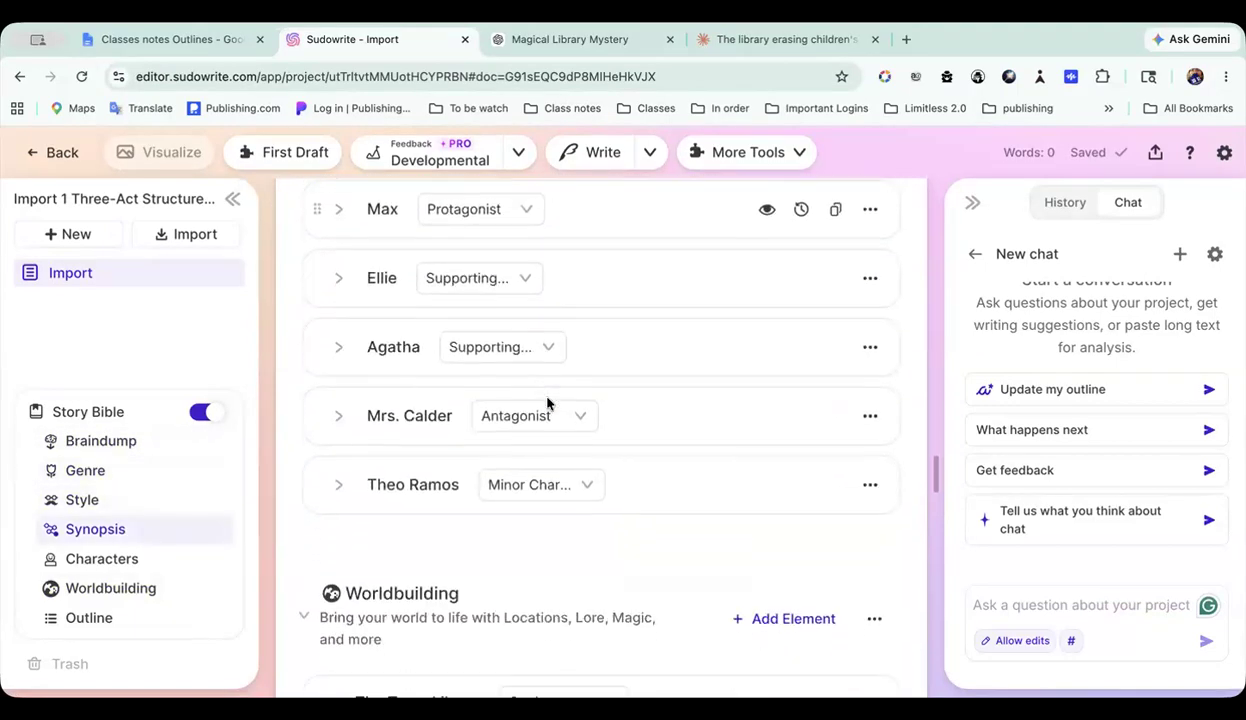
pyautogui.scroll(-3, 547, 403)
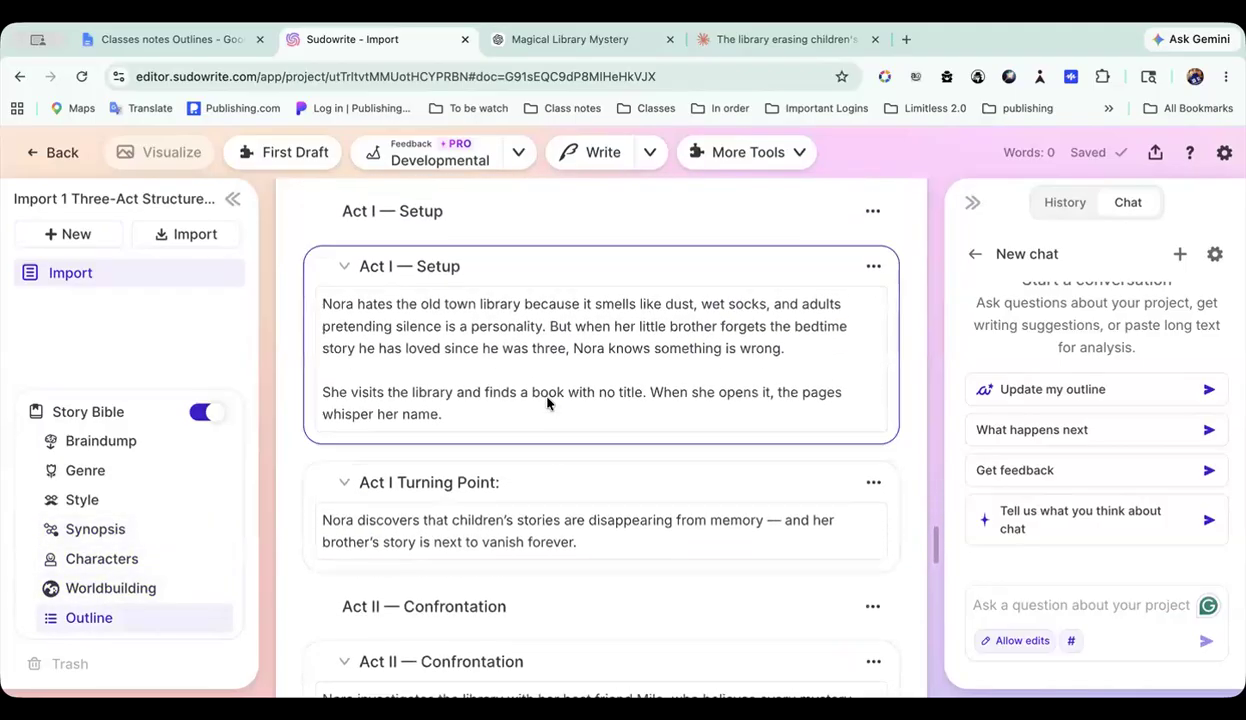
pyautogui.scroll(3, 547, 403)
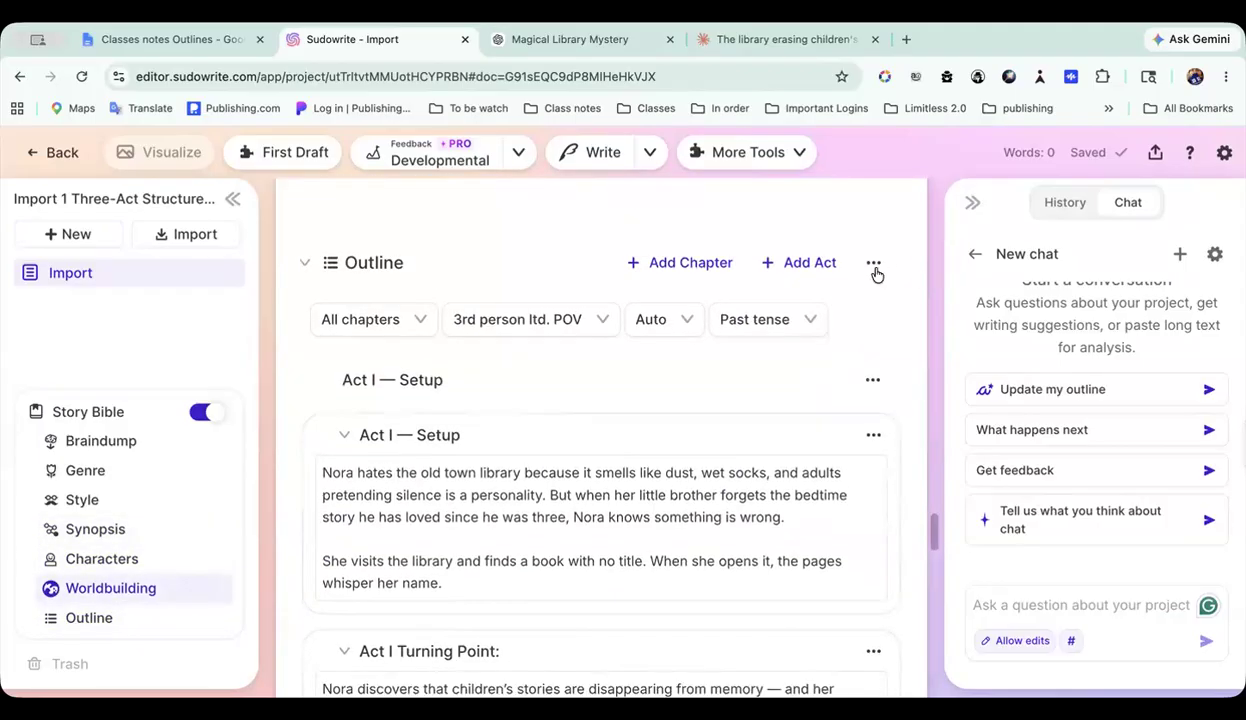
pyautogui.scroll(-2, 573, 600)
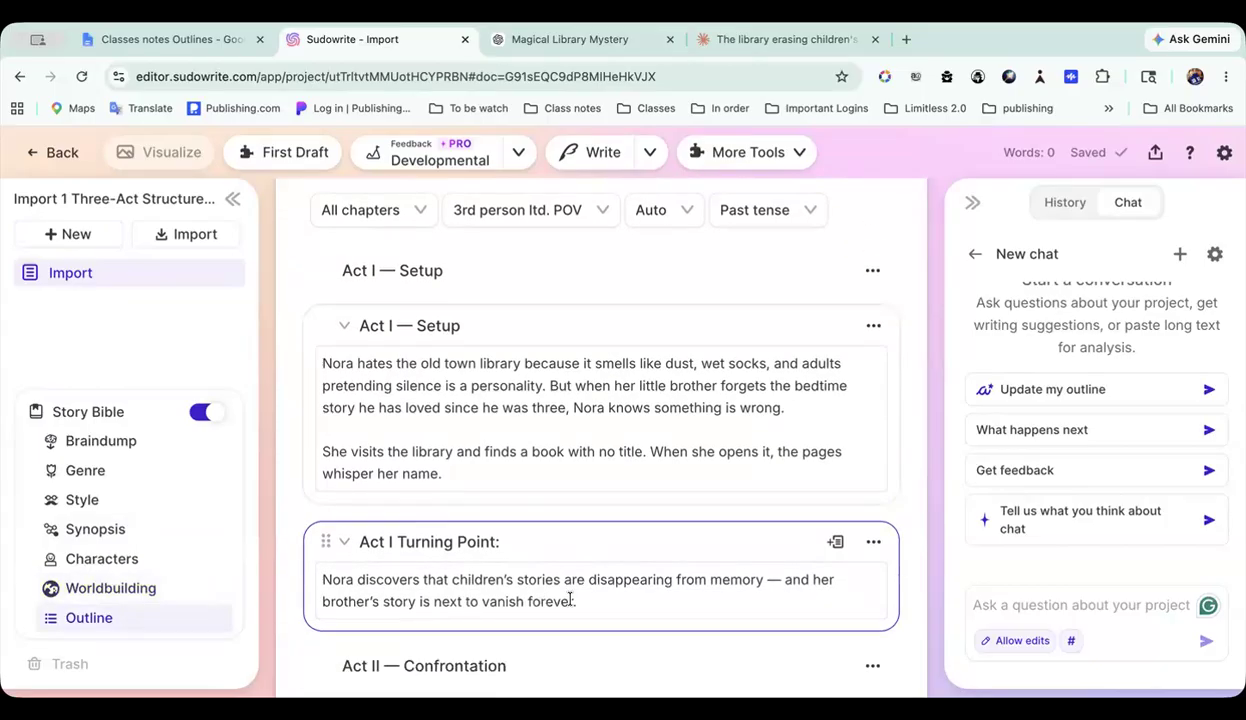
# Step: Switch to the Classes notes Outlines document in Google Docs and review the Save the Cat! prompt back to its beginning
pyautogui.click(240, 42)
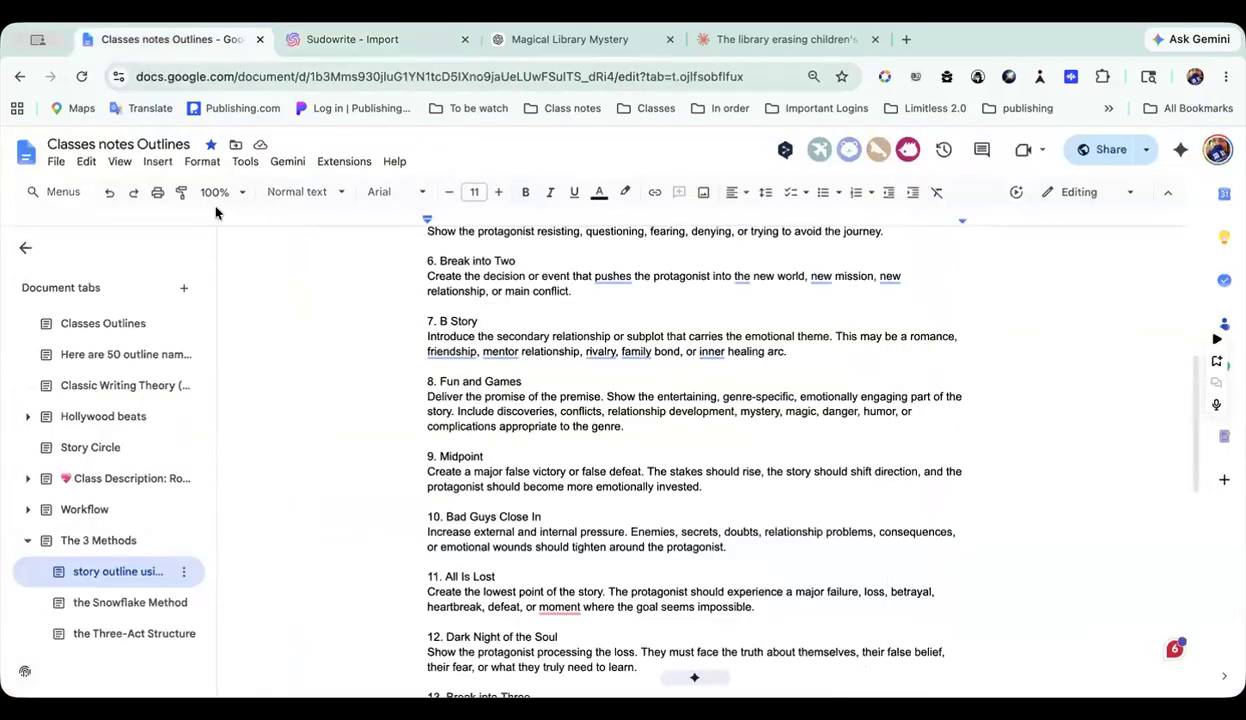
pyautogui.scroll(5, 537, 550)
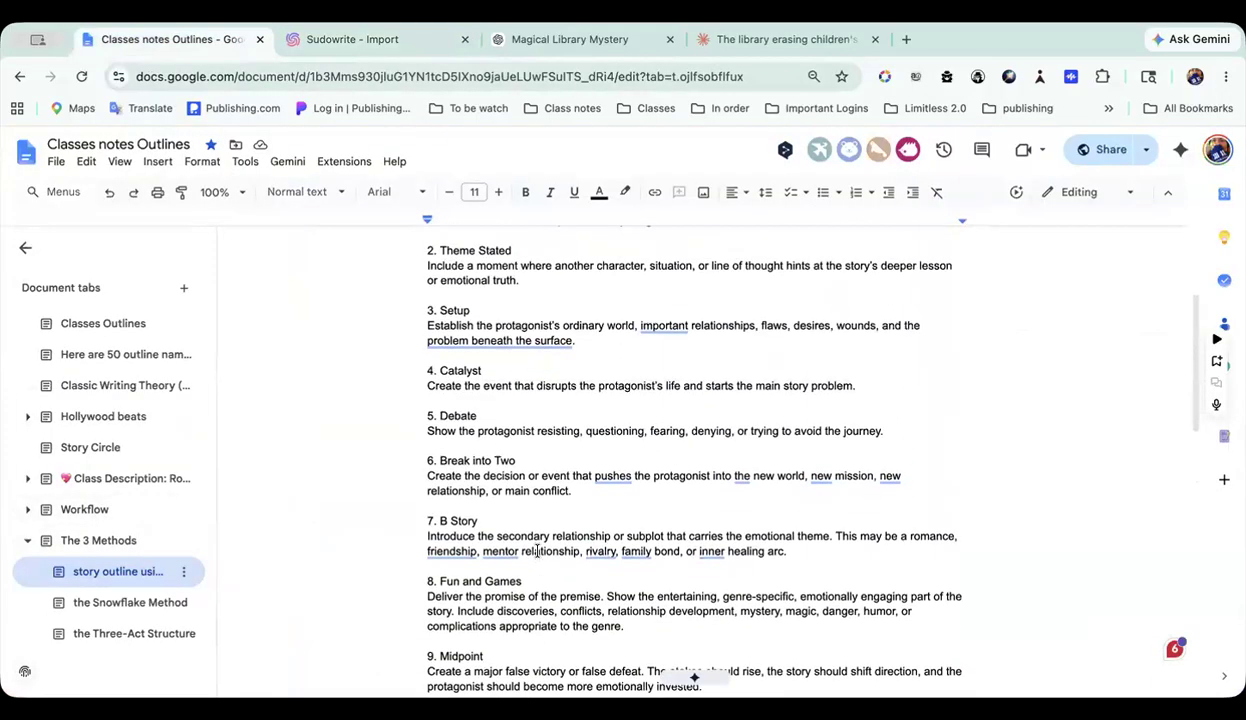
pyautogui.scroll(2, 537, 551)
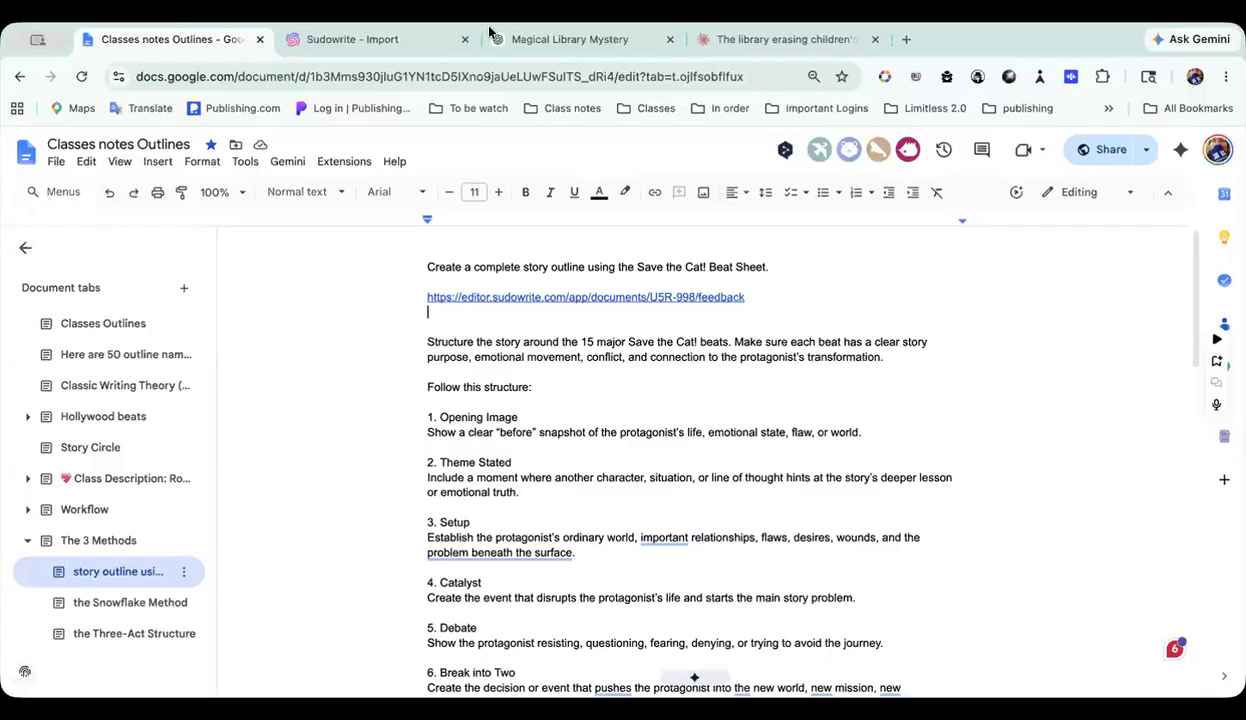
pyautogui.click(392, 42)
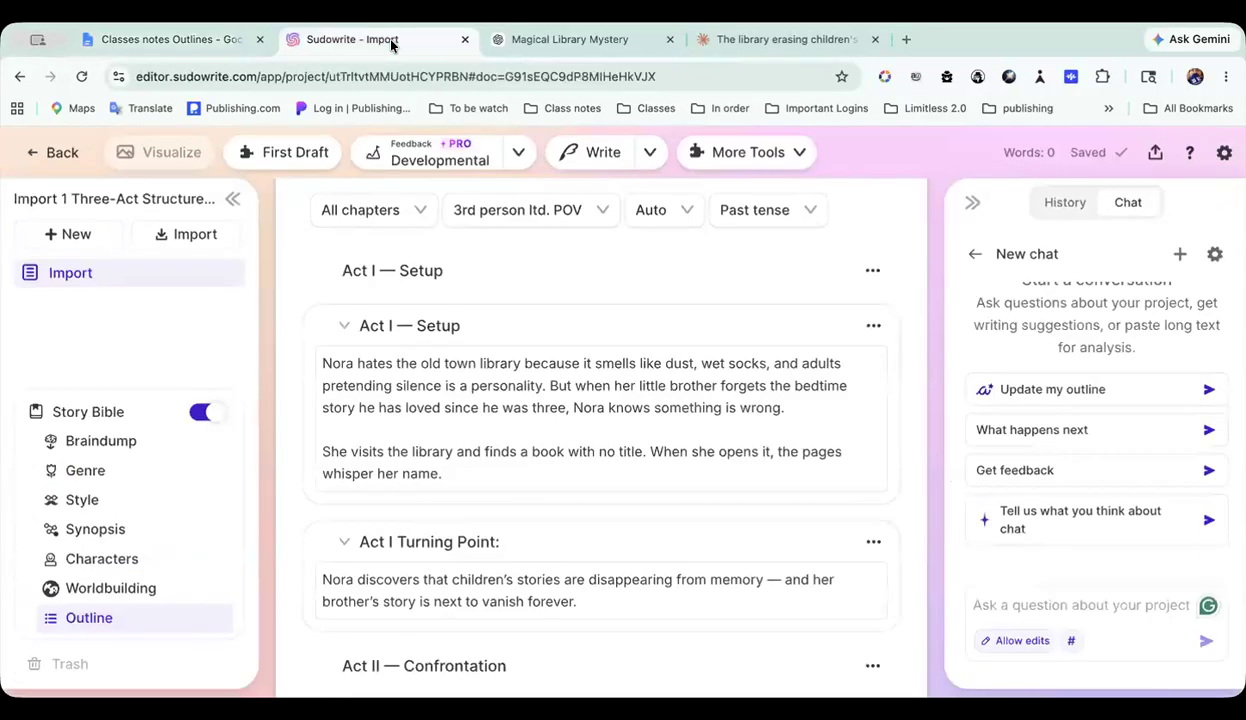
pyautogui.click(224, 42)
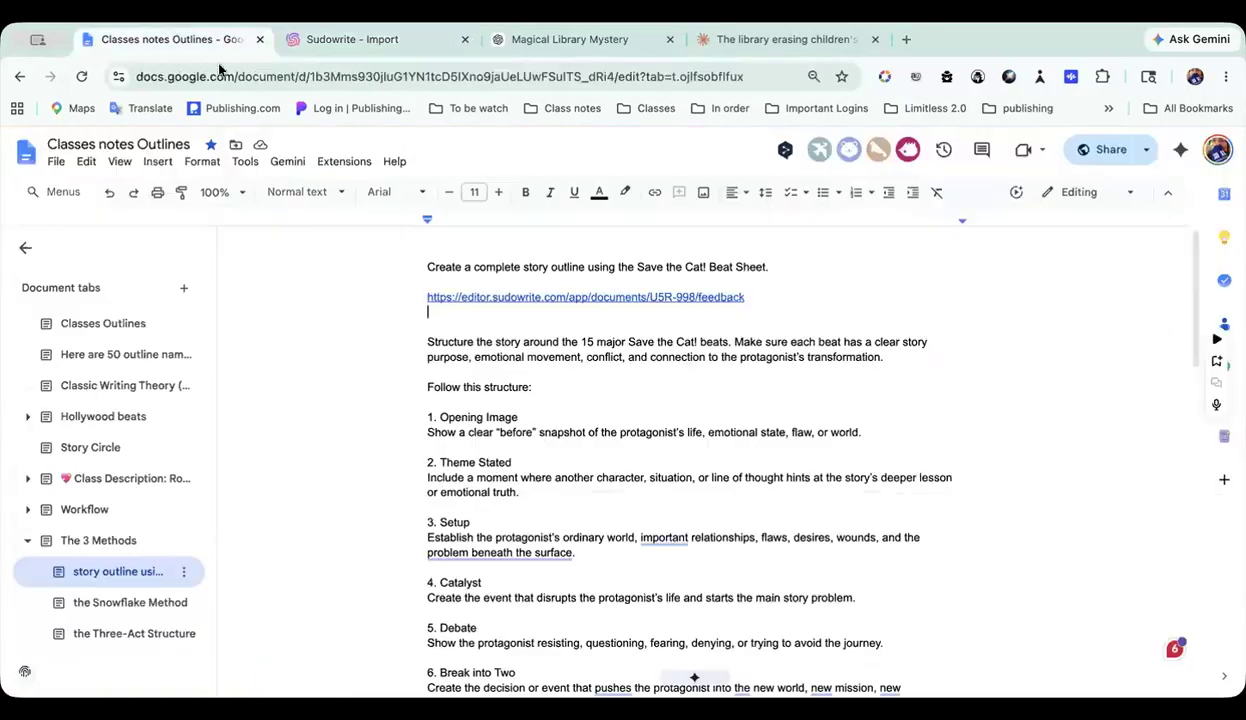
# Step: Open the Three-Act Structure tab under The 3 Methods and select its prompt text through the closing instructions
pyautogui.click(132, 633)
pyautogui.scroll(-2, 598, 550)
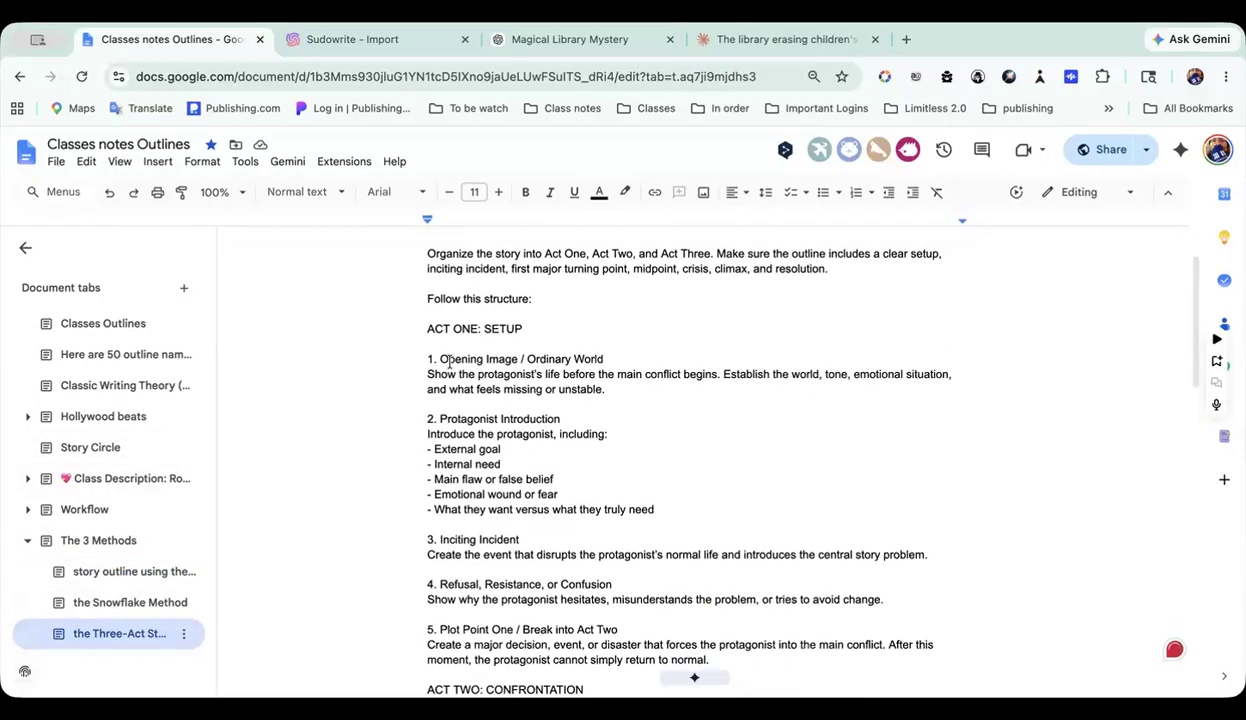
pyautogui.scroll(-3, 517, 542)
pyautogui.moveTo(517, 541); pyautogui.dragTo(662, 626)
pyautogui.scroll(-3, 544, 628)
pyautogui.scroll(-5, 545, 629)
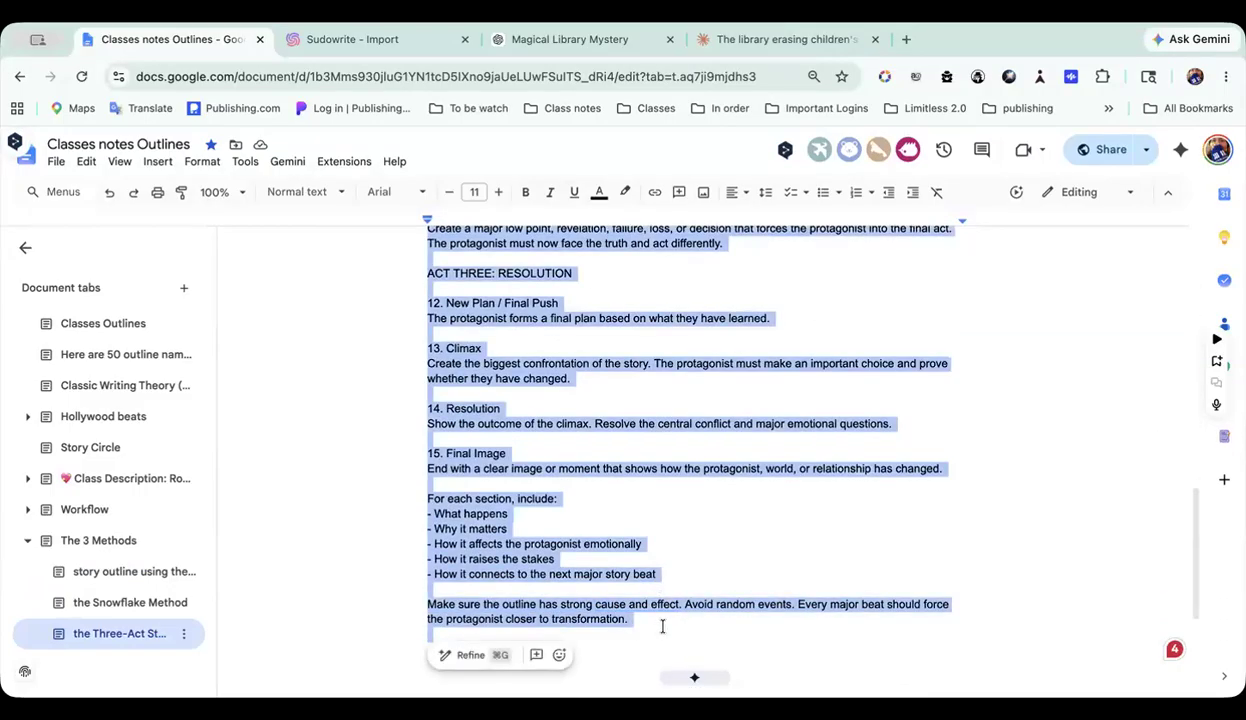
# Step: Switch back to Sudowrite and view the Outline section's additional options, including Import, without choosing one
pyautogui.click(402, 39)
pyautogui.scroll(3, 876, 270)
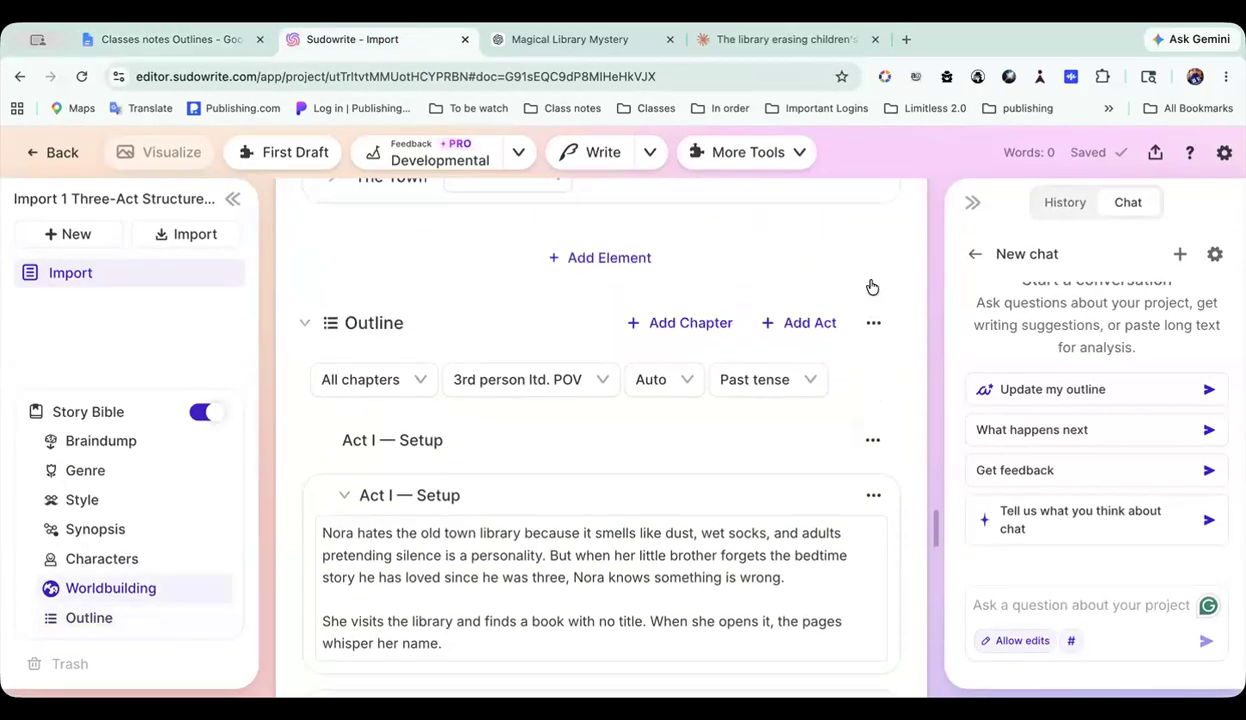
pyautogui.scroll(-1, 868, 305)
pyautogui.click(875, 289)
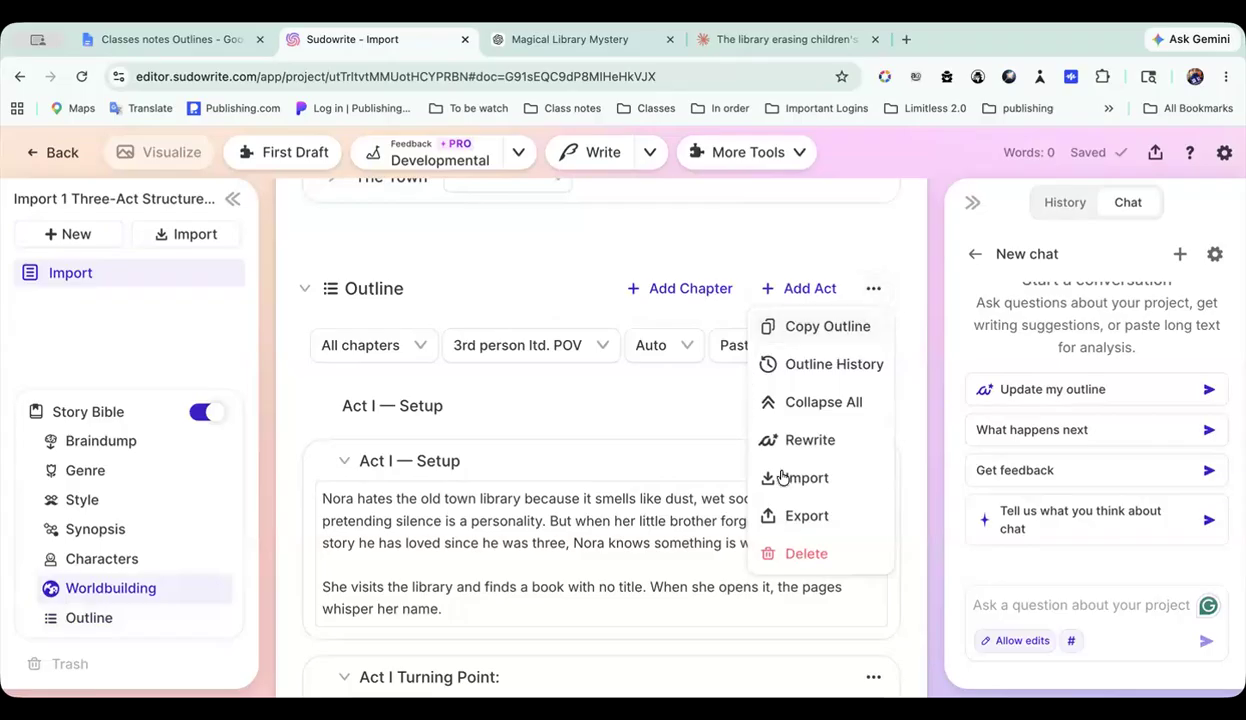
pyautogui.click(688, 419)
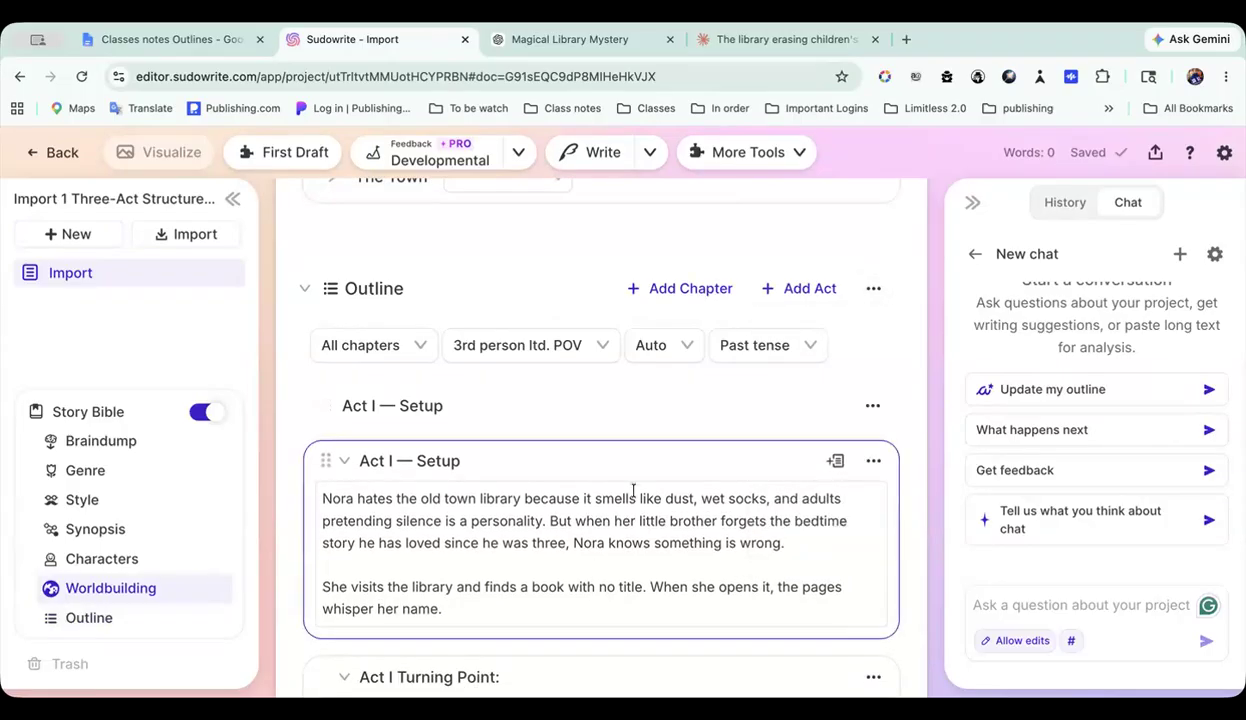
# Step: Examine the characters, worldbuilding elements and three-act outline, from Act I — Setup through the midpoint and turning points to the ending
pyautogui.scroll(4, 630, 450)
pyautogui.scroll(3, 622, 398)
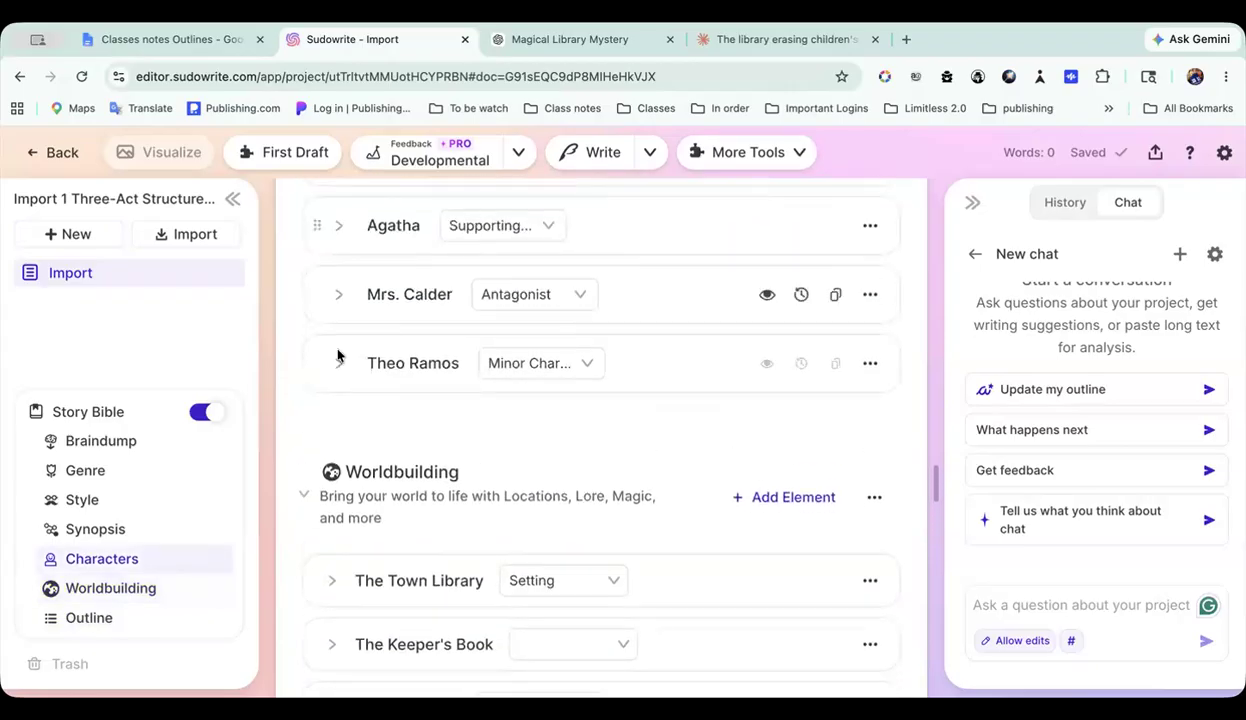
pyautogui.scroll(-8, 628, 325)
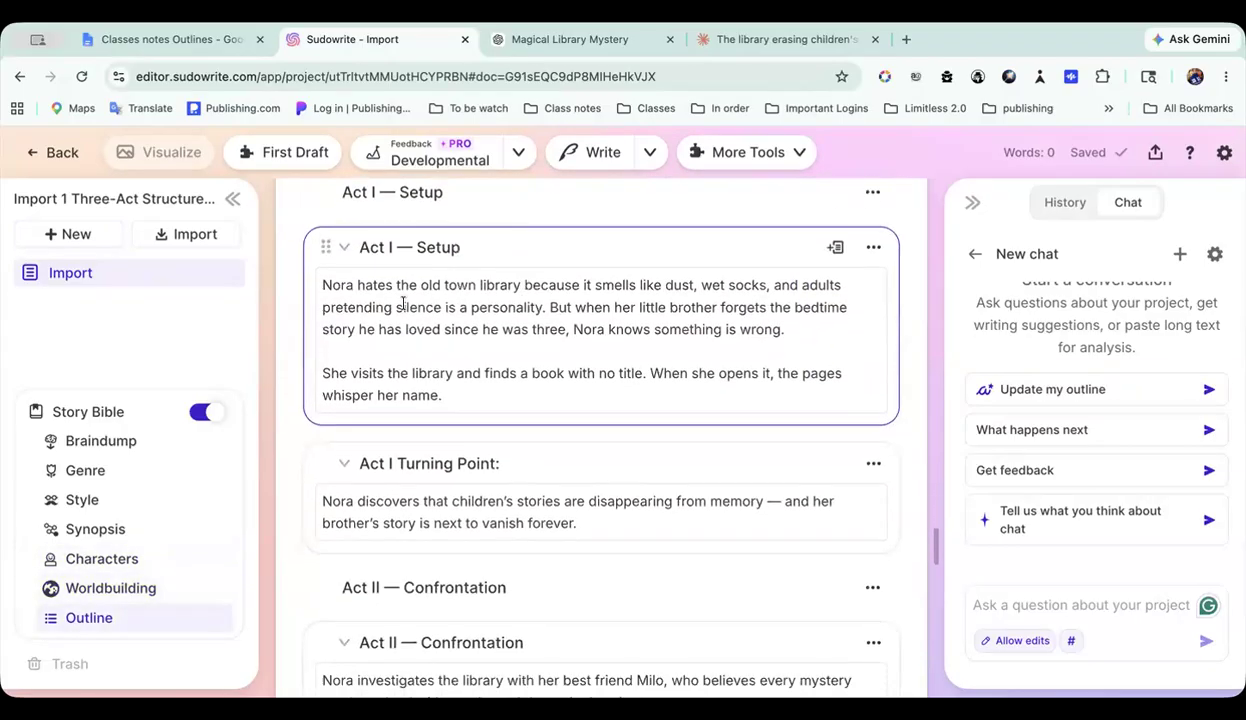
pyautogui.scroll(-6, 549, 417)
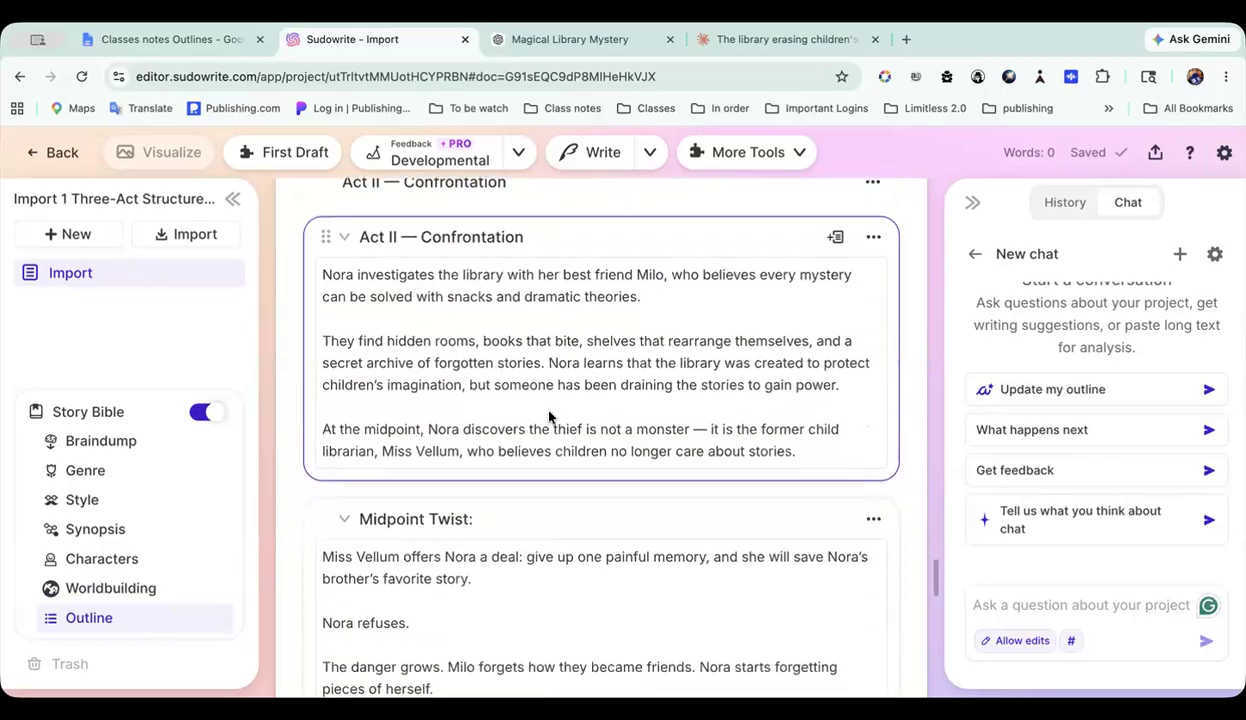
pyautogui.scroll(-10, 549, 411)
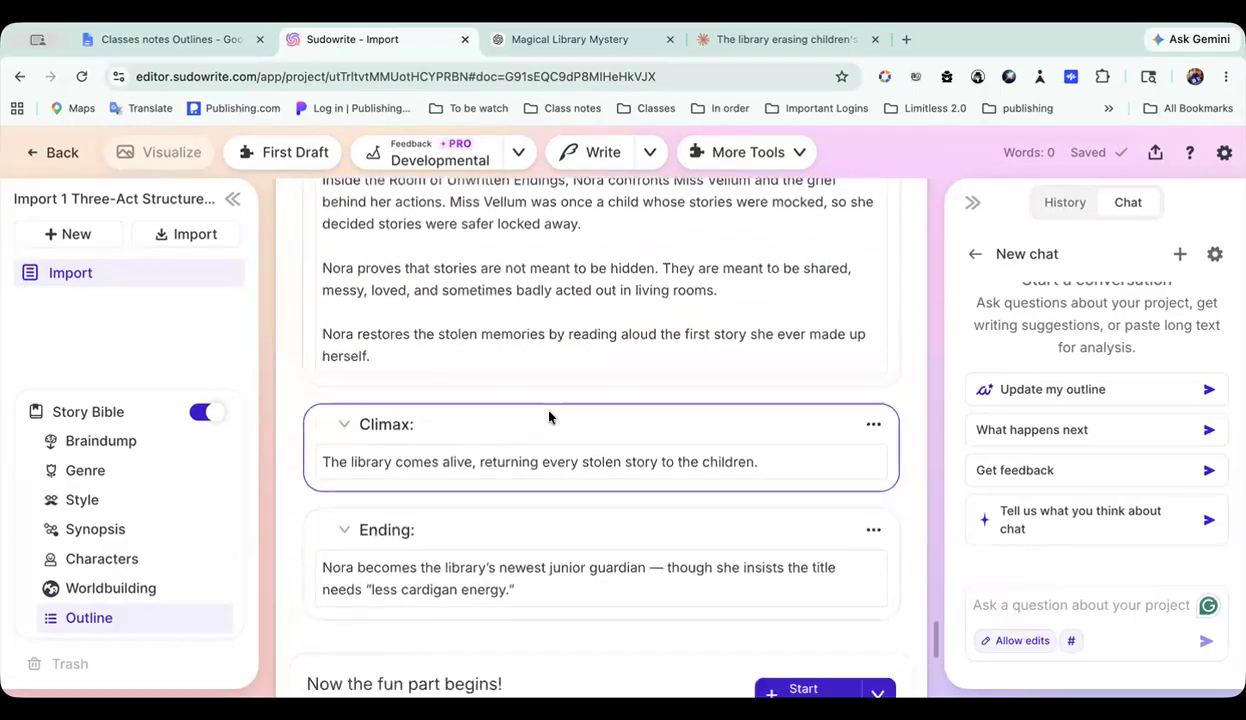
pyautogui.scroll(4, 549, 415)
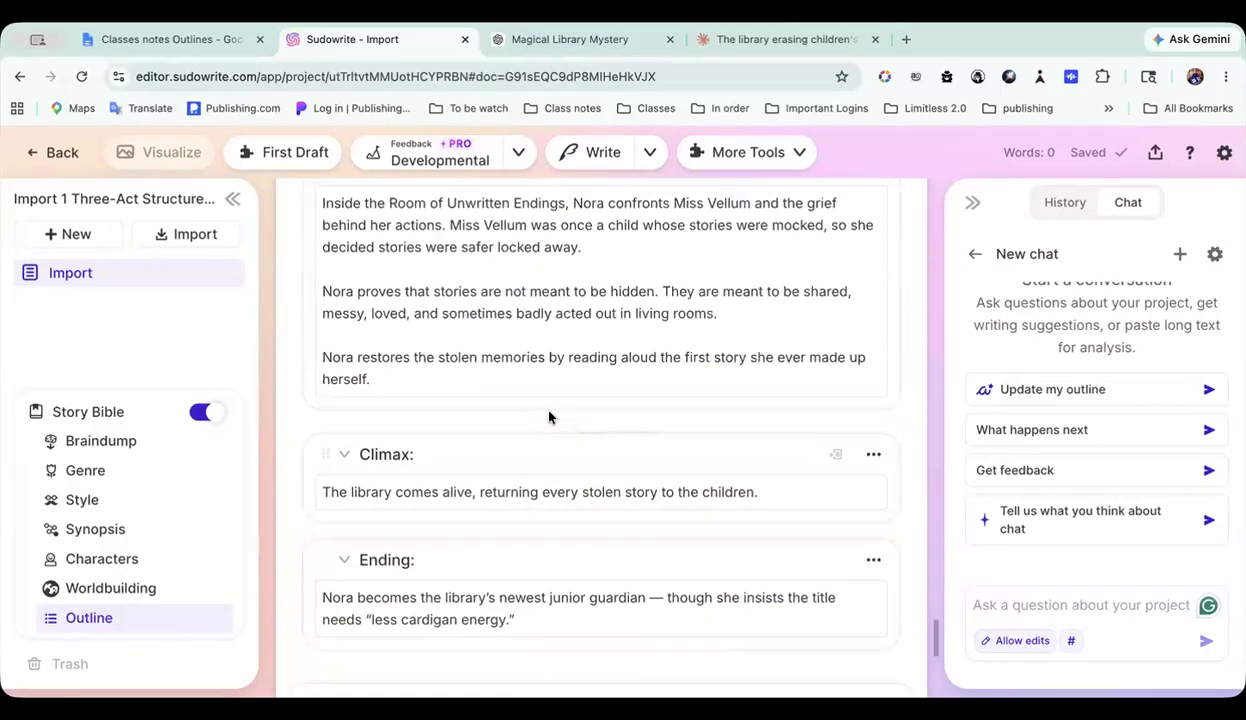
pyautogui.scroll(8, 549, 411)
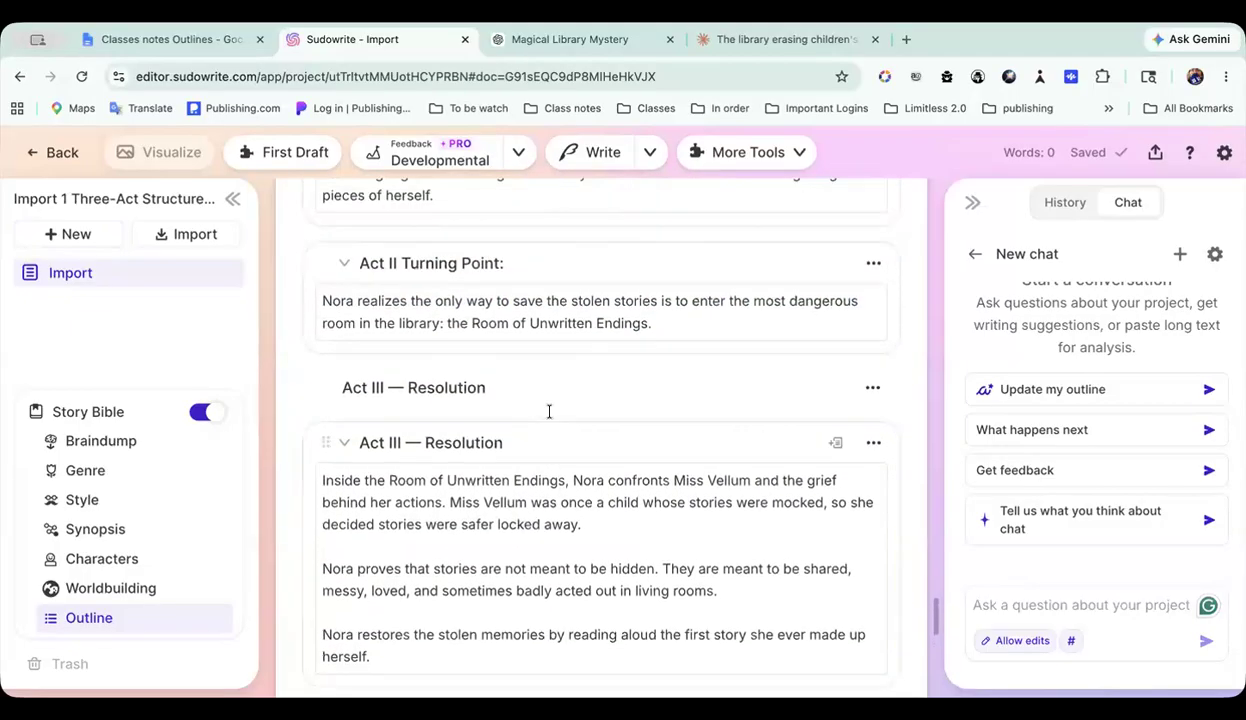
pyautogui.scroll(5, 549, 411)
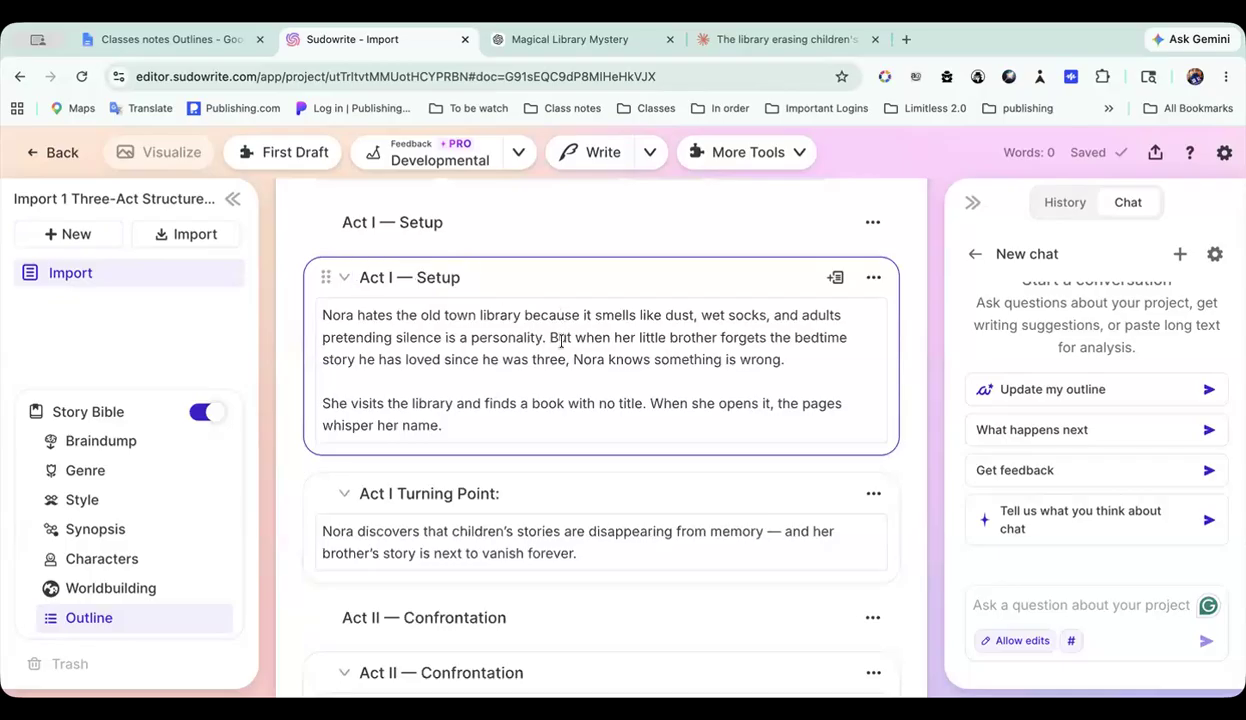
pyautogui.scroll(-8, 561, 340)
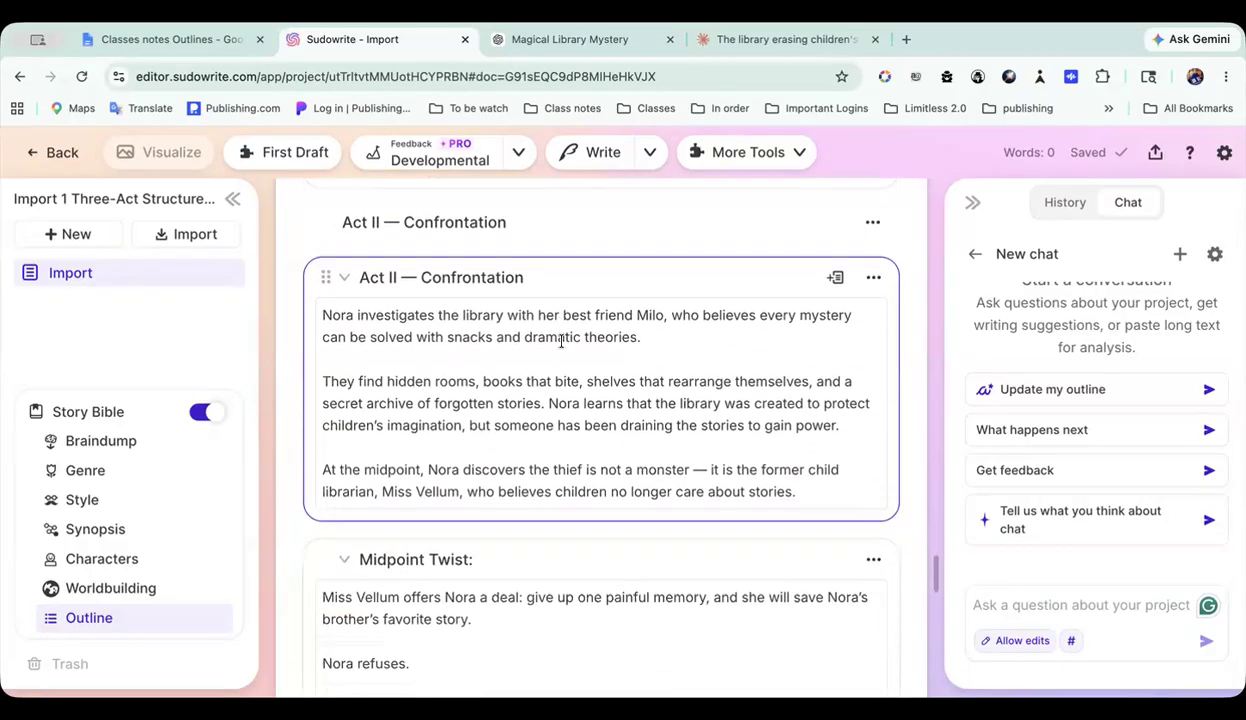
pyautogui.scroll(-1, 561, 341)
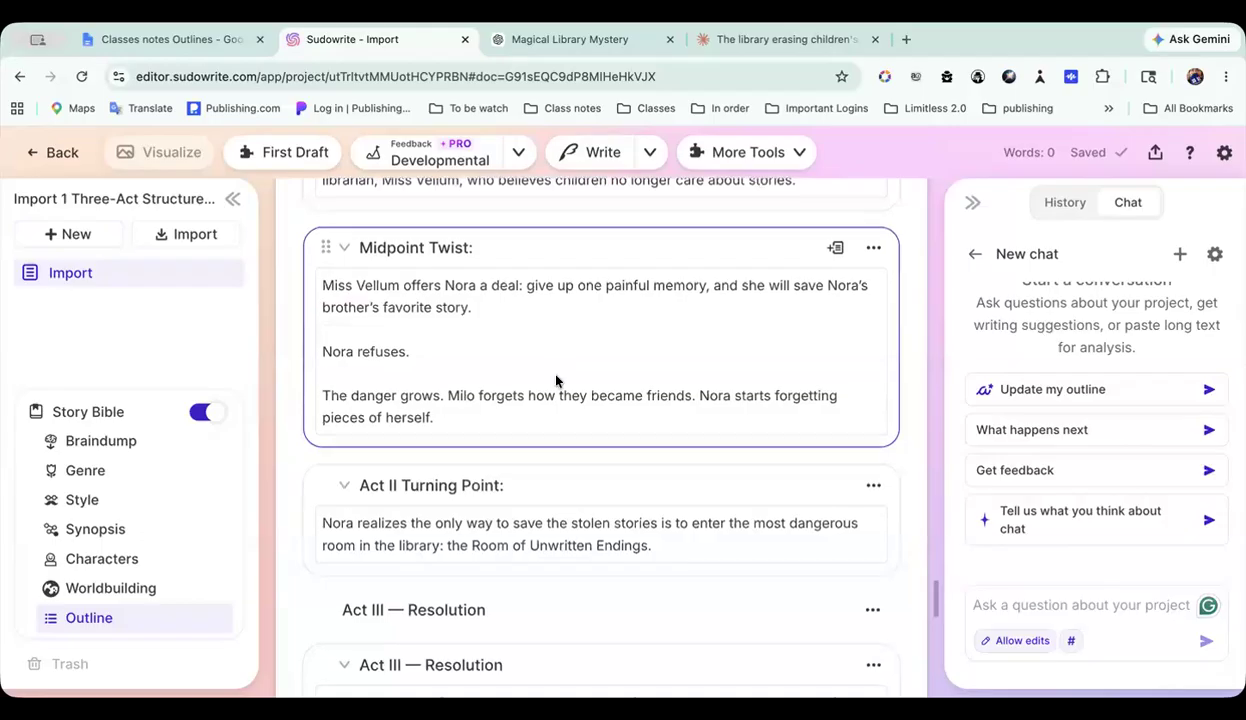
# Step: Review the imported outline's chapters from the Midpoint Twist to the Ending and back up to Act I — Setup
pyautogui.scroll(-2, 540, 364)
pyautogui.scroll(-3, 571, 404)
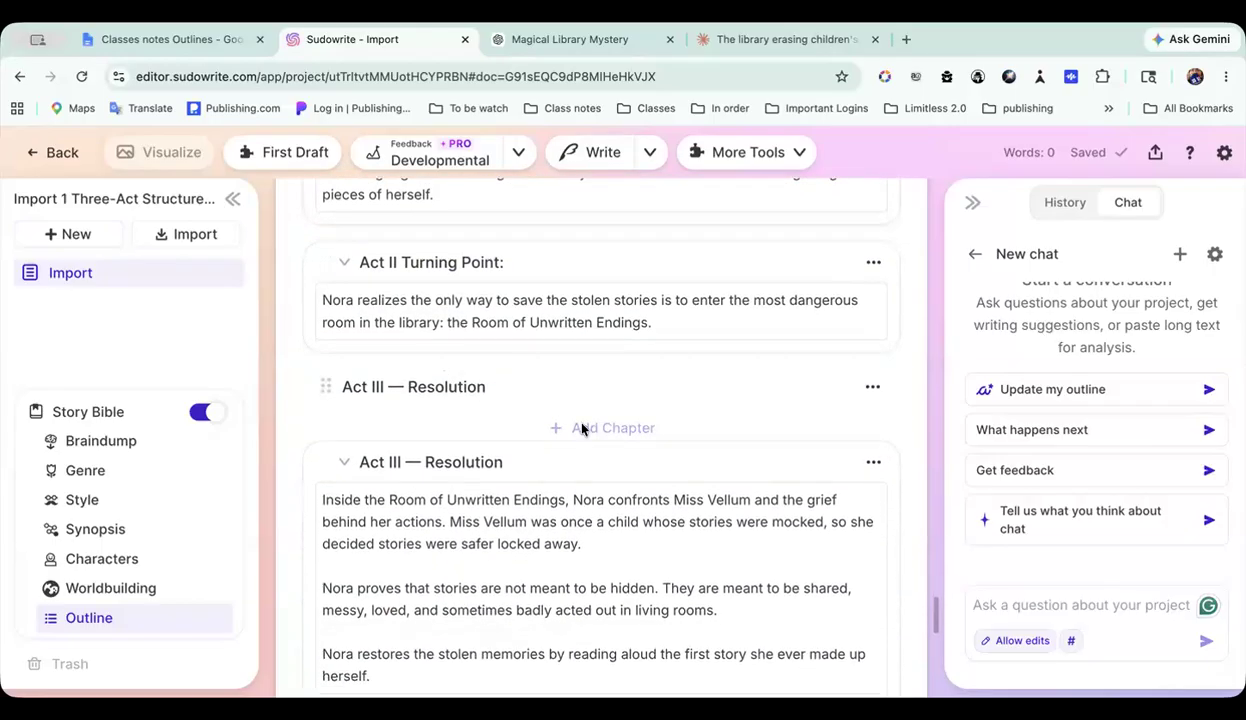
pyautogui.scroll(-5, 586, 432)
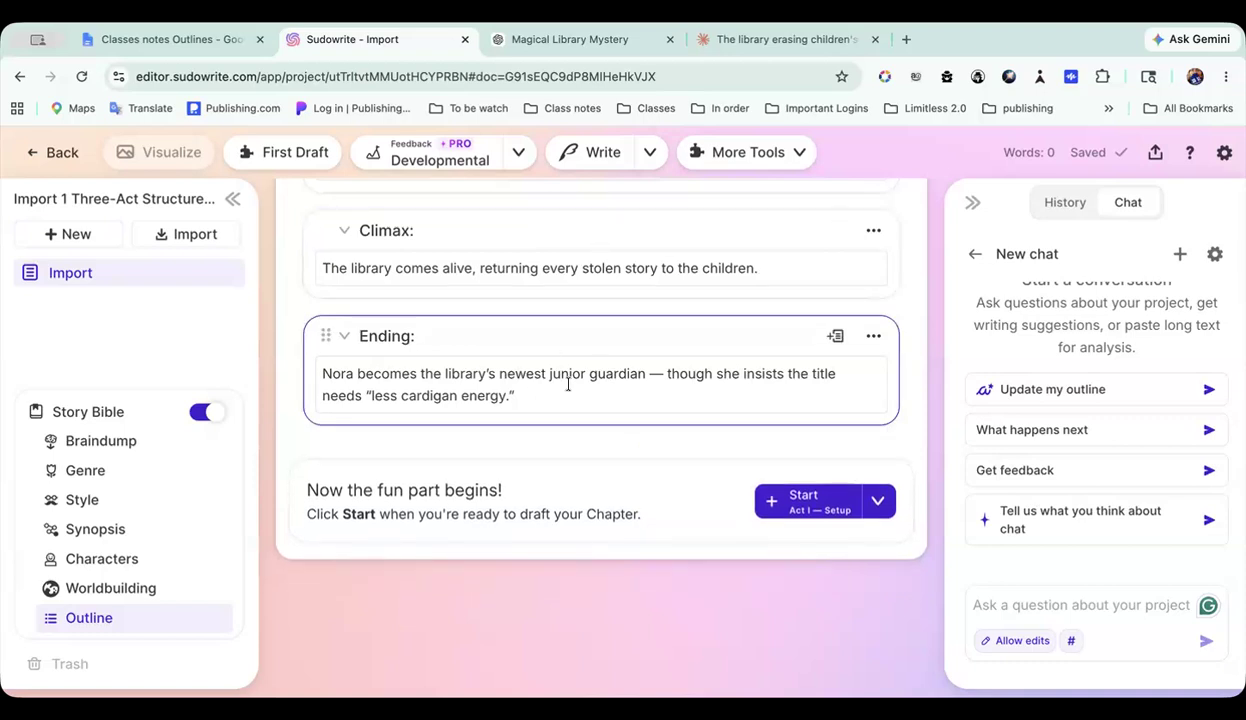
pyautogui.scroll(6, 662, 353)
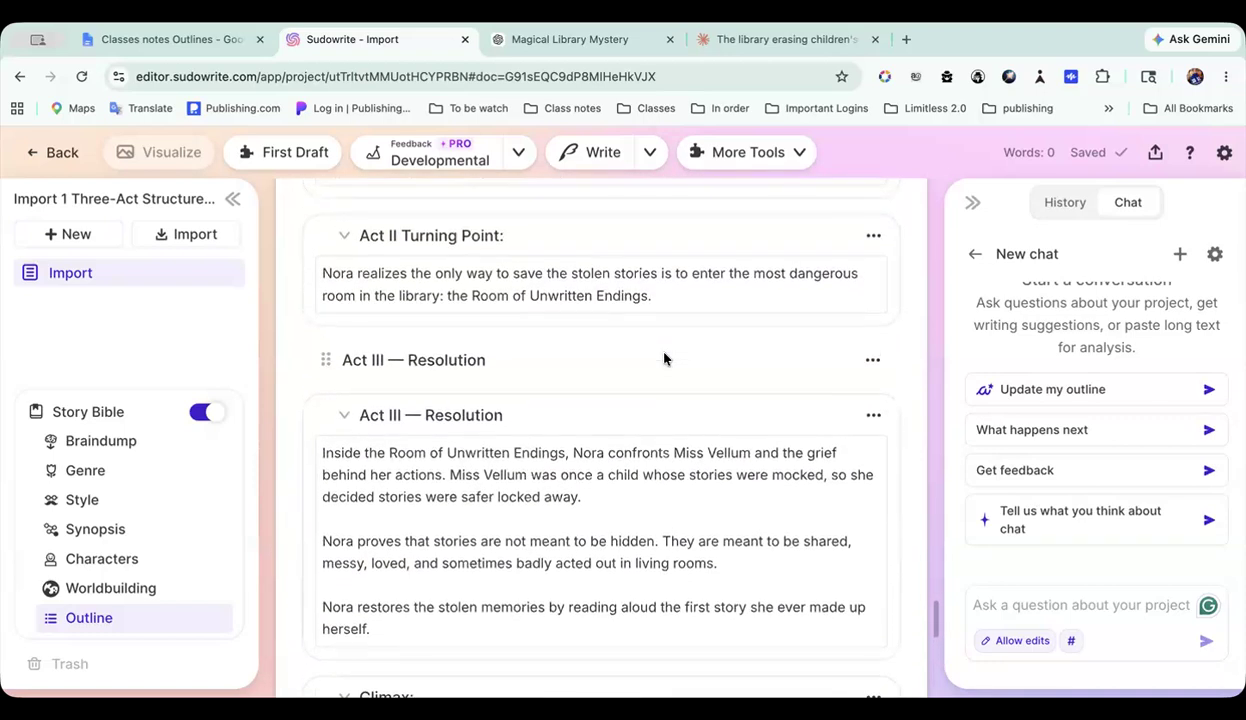
pyautogui.scroll(7, 662, 353)
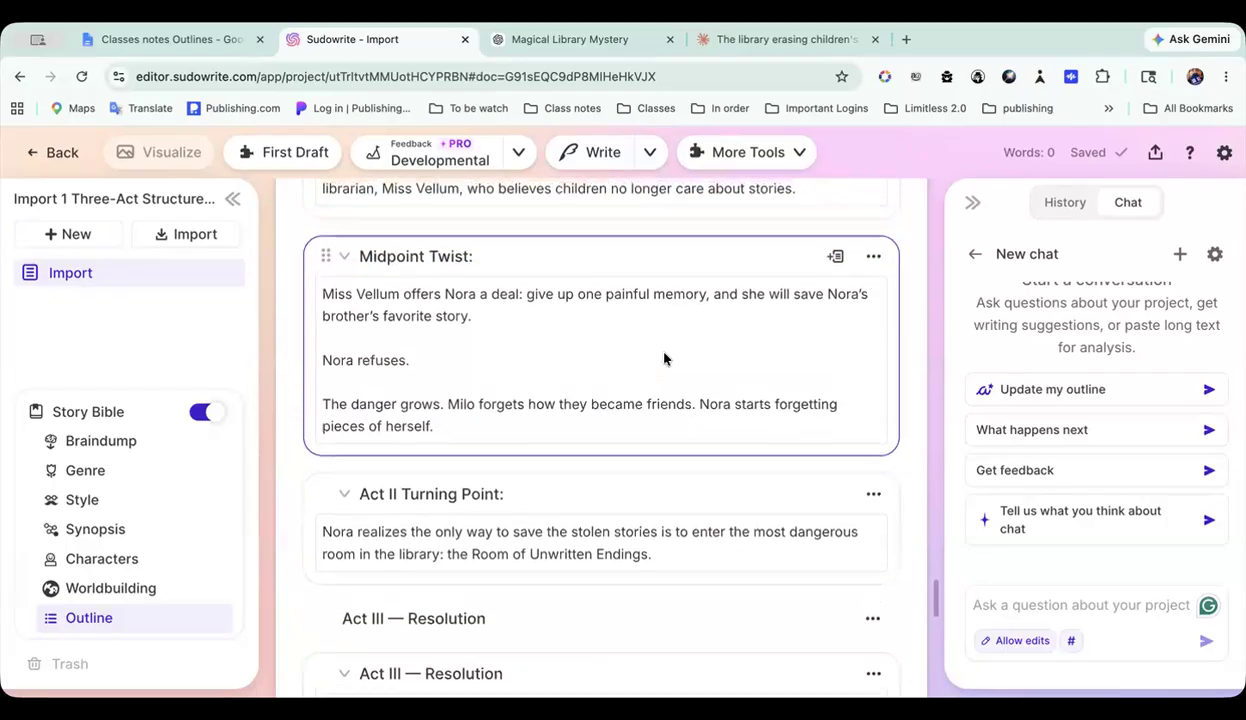
pyautogui.scroll(10, 662, 358)
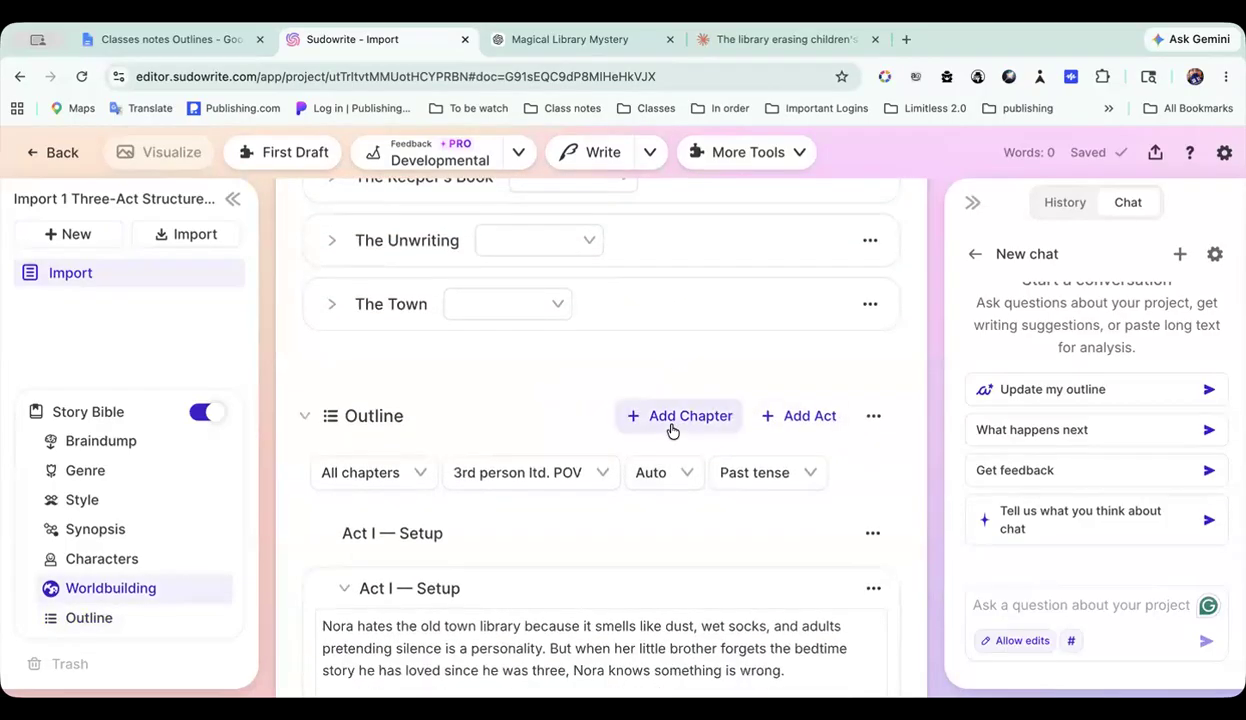
pyautogui.scroll(-5, 671, 430)
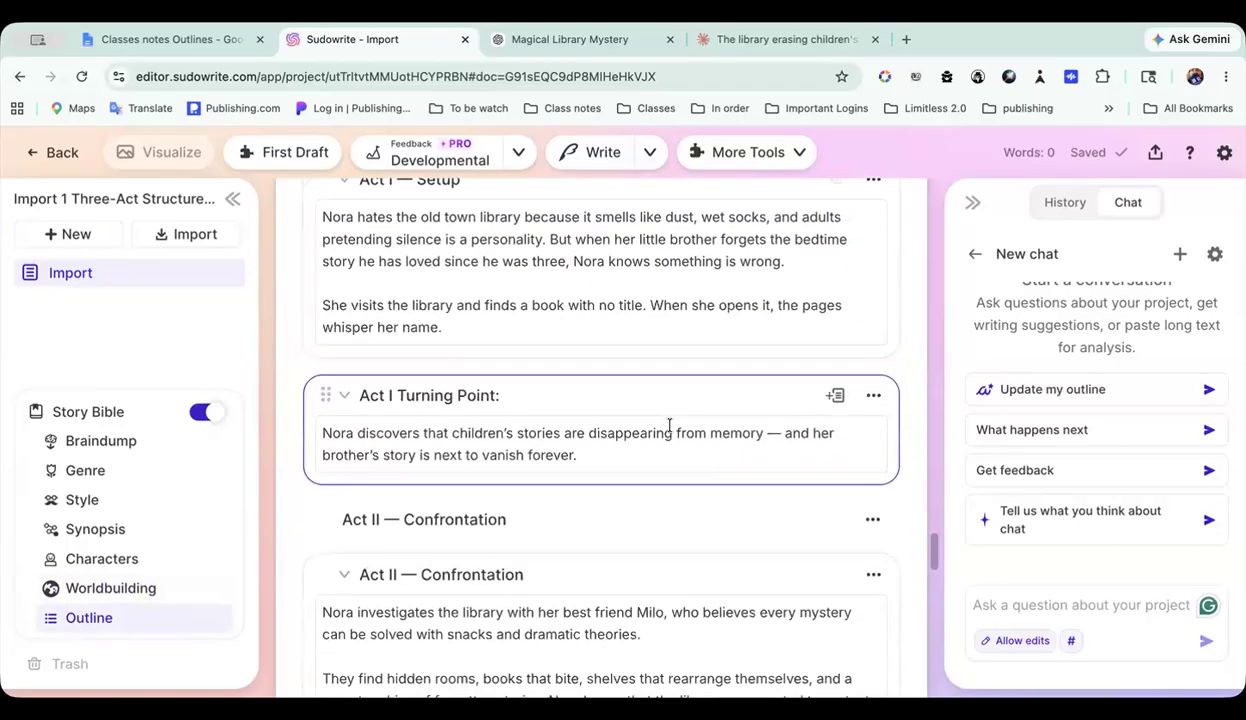
pyautogui.scroll(-1, 669, 426)
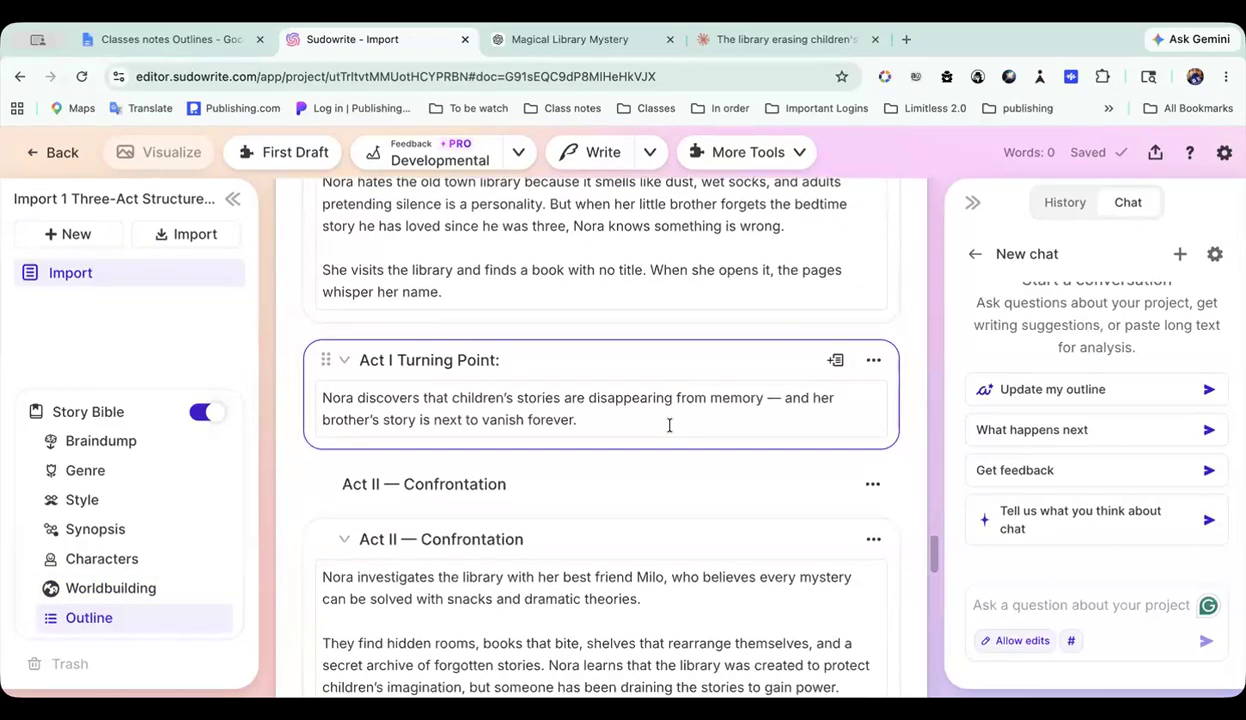
pyautogui.scroll(5, 669, 426)
pyautogui.scroll(-3, 669, 426)
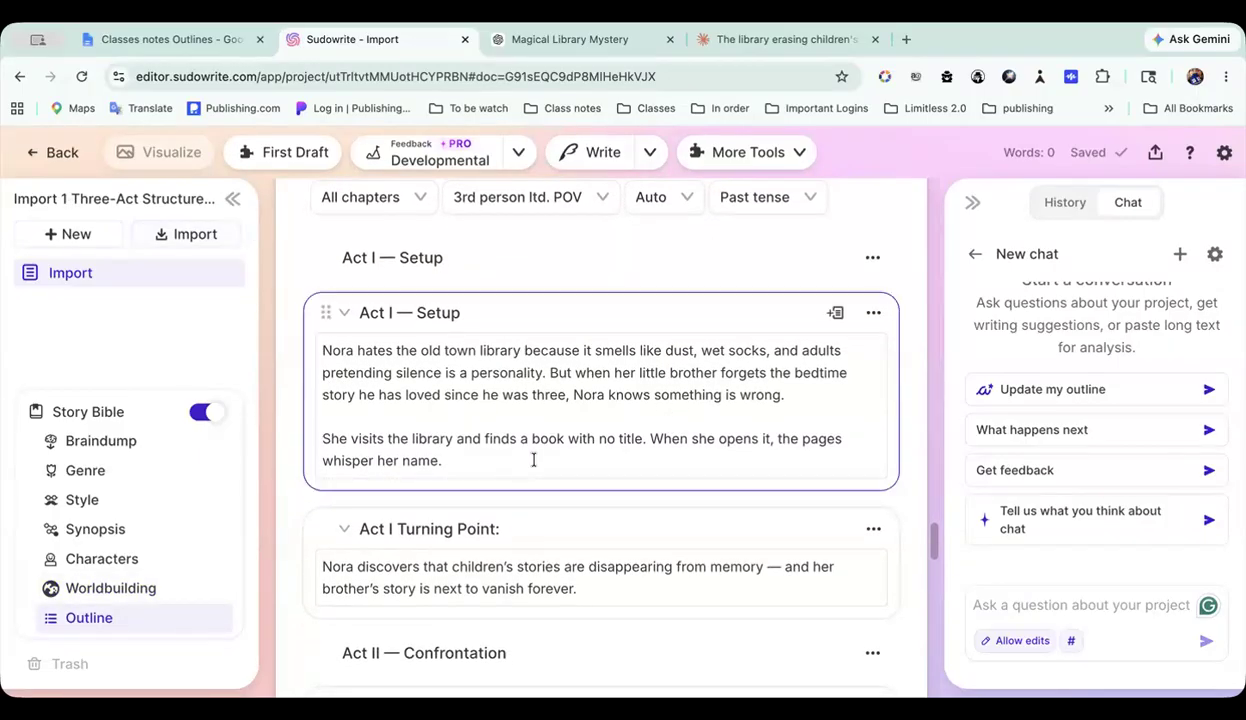
pyautogui.scroll(4, 535, 465)
pyautogui.scroll(-2, 495, 264)
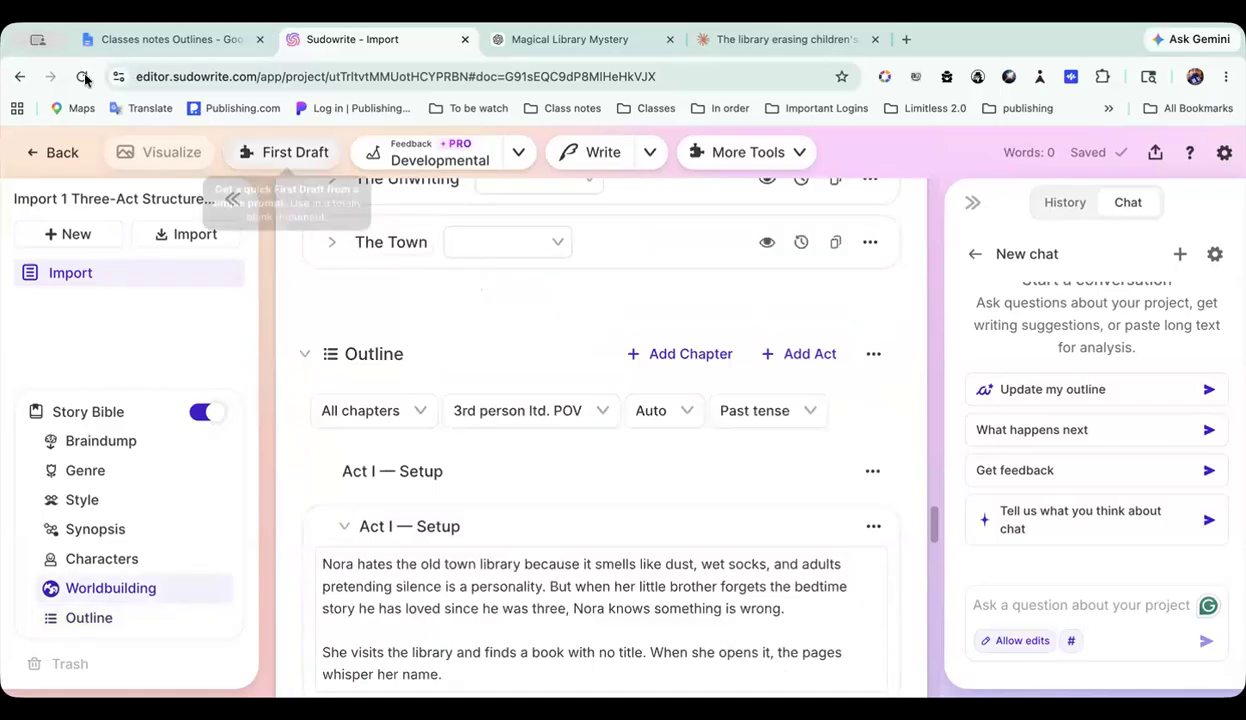
# Step: Return to the 5 outlines folder, open the Allow edits 1 - Three-Act Structure project and view its drafted text
pyautogui.click(51, 157)
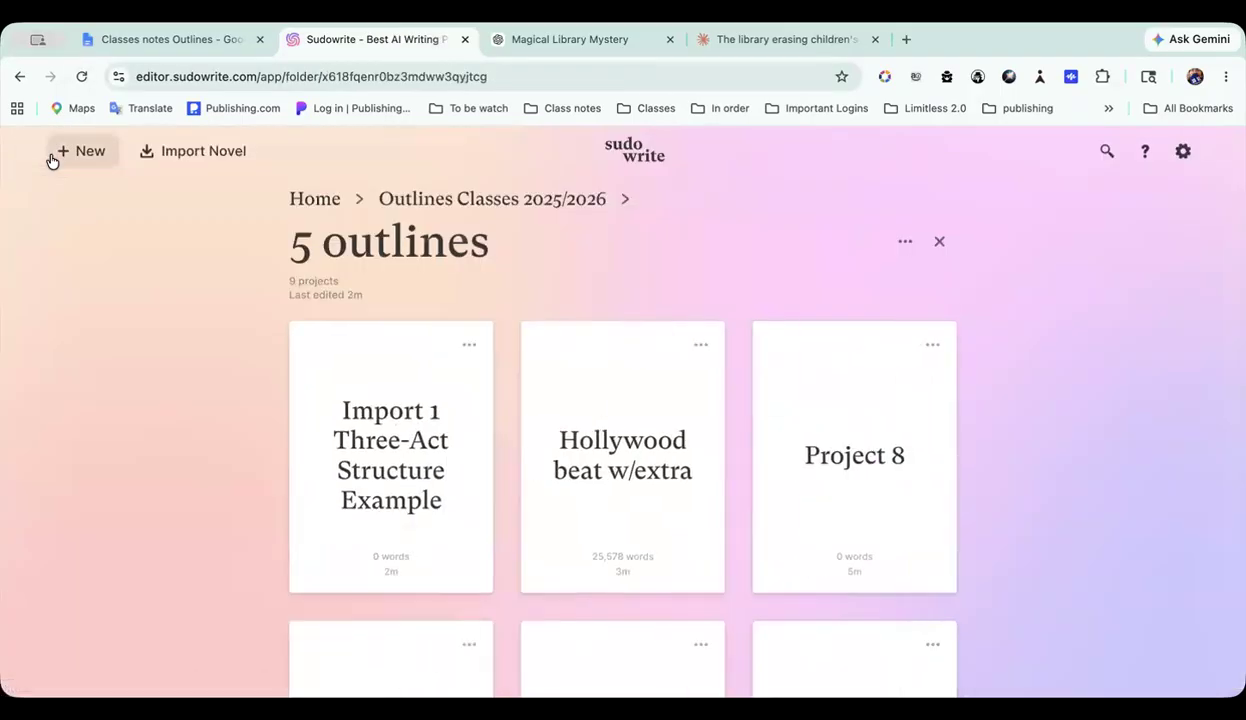
pyautogui.scroll(-5, 52, 161)
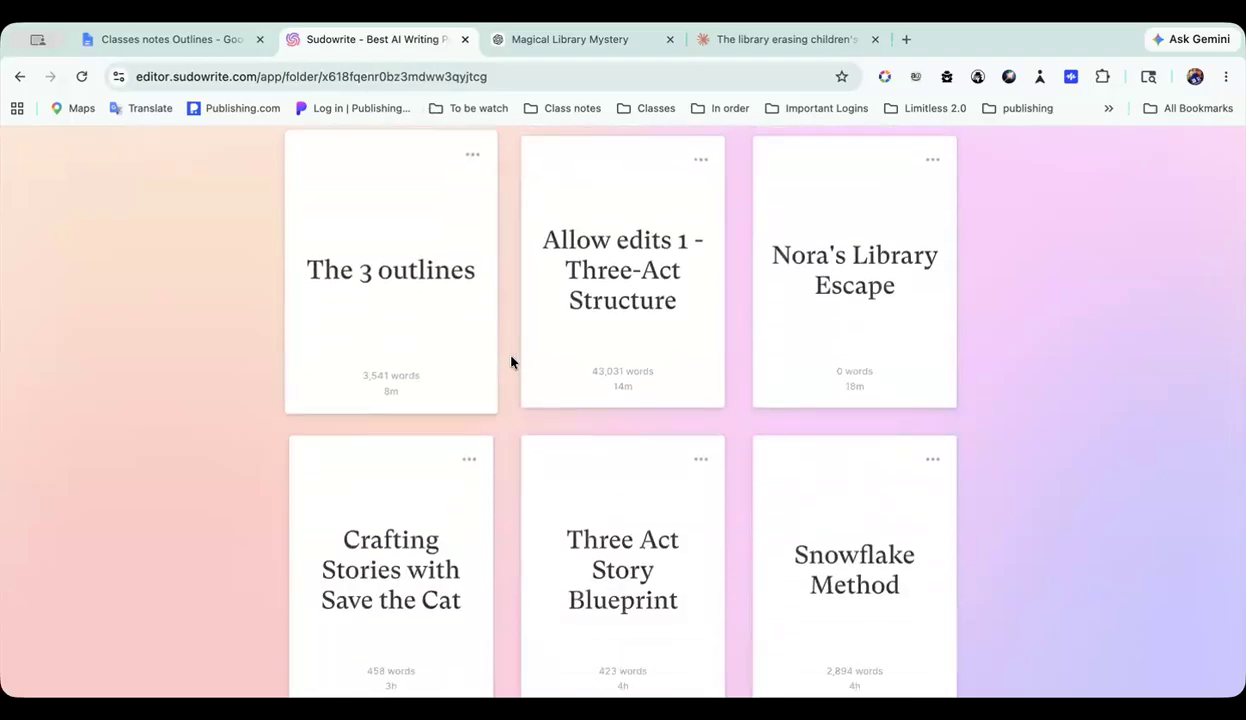
pyautogui.scroll(-1, 636, 345)
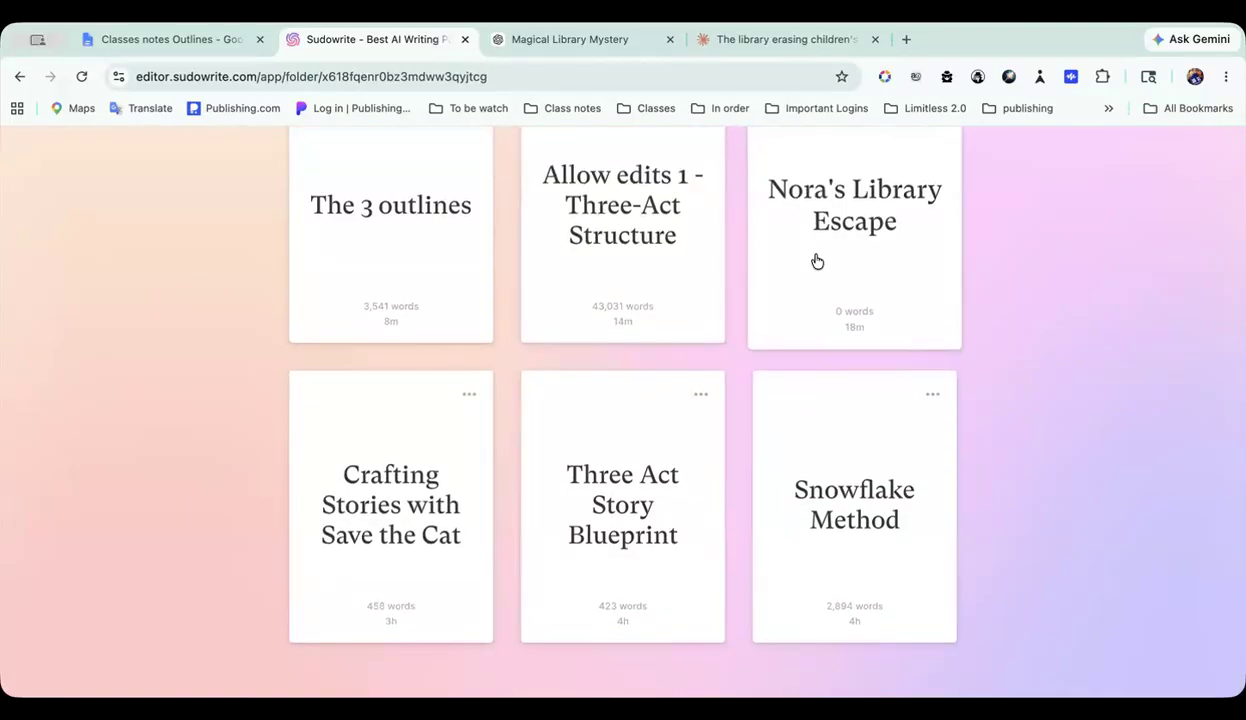
pyautogui.scroll(1, 637, 260)
pyautogui.scroll(4, 636, 260)
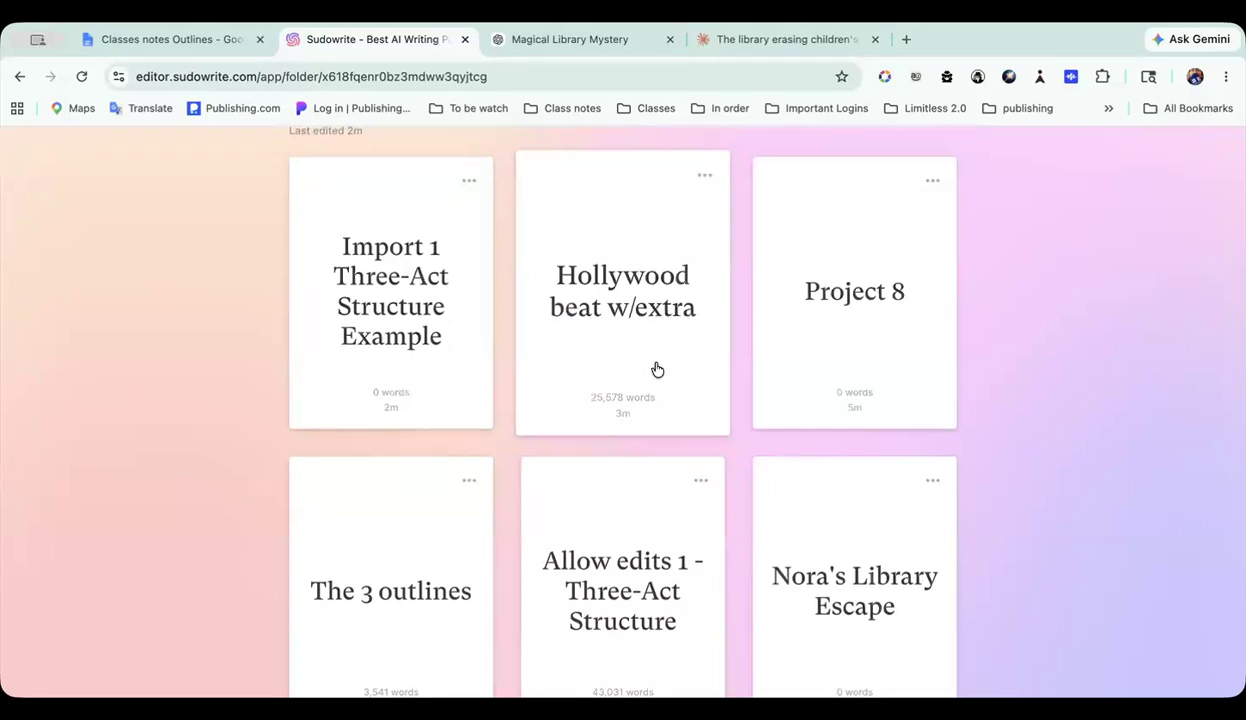
pyautogui.scroll(-3, 658, 320)
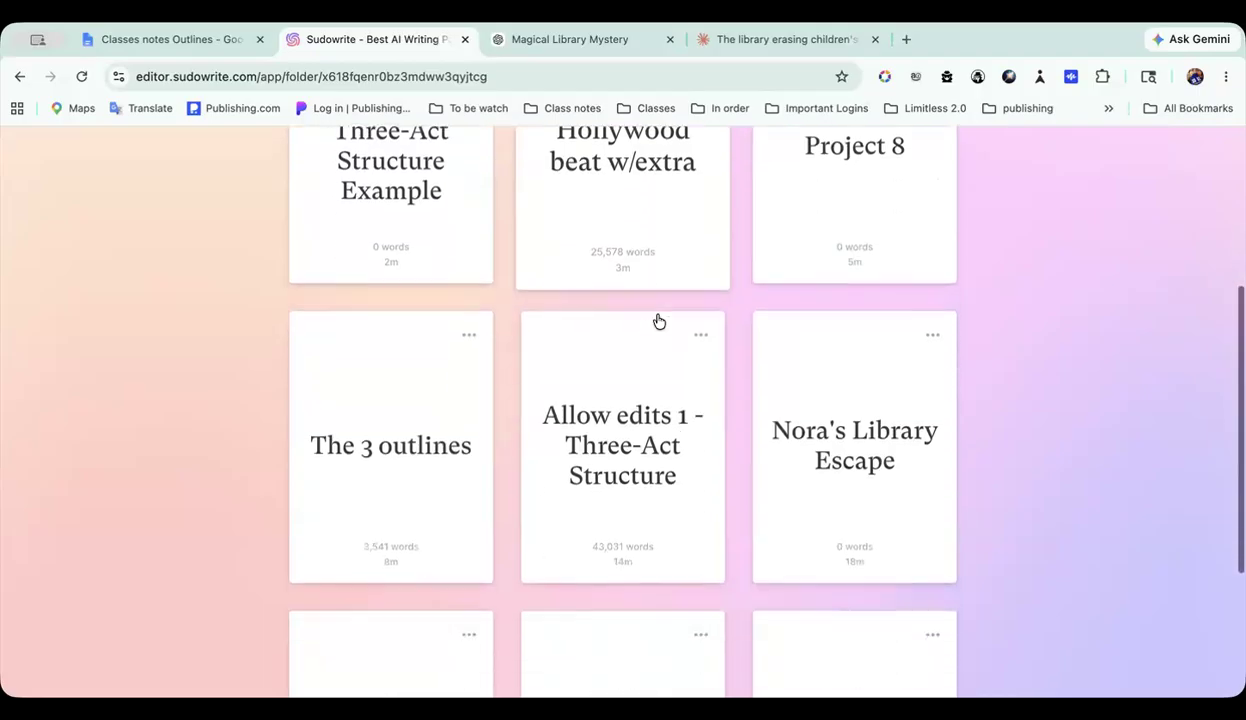
pyautogui.click(647, 385)
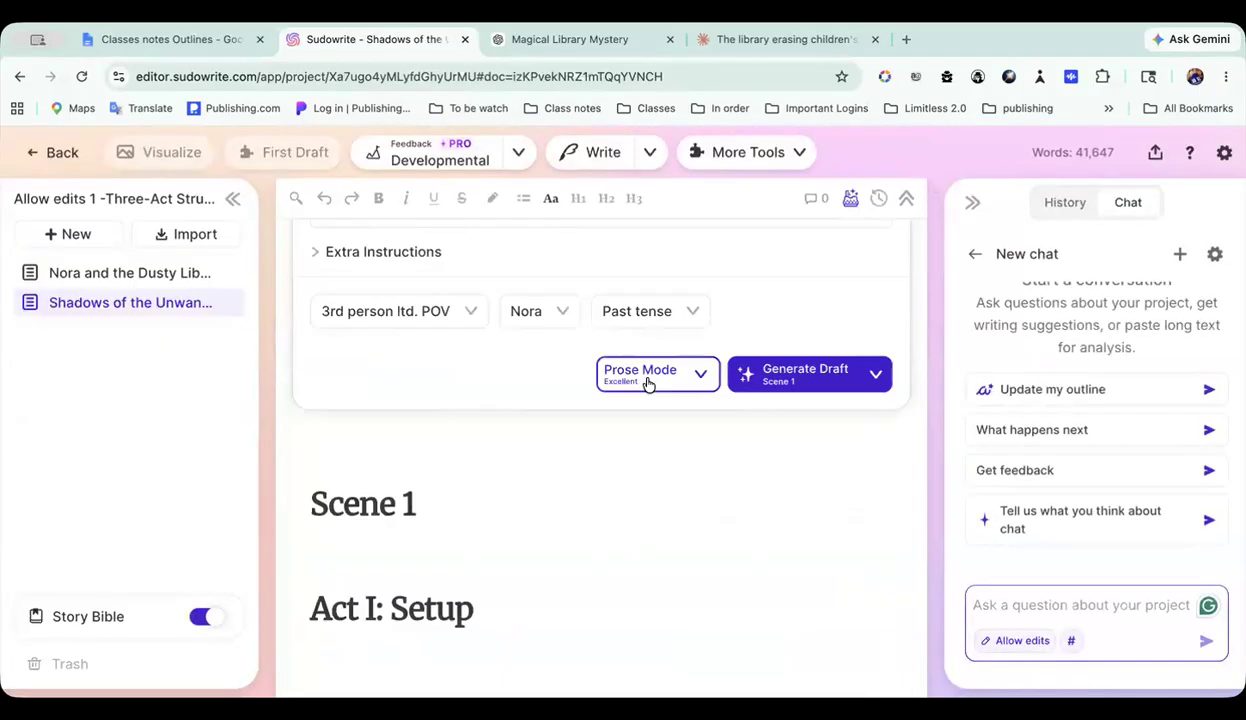
pyautogui.scroll(-10, 645, 376)
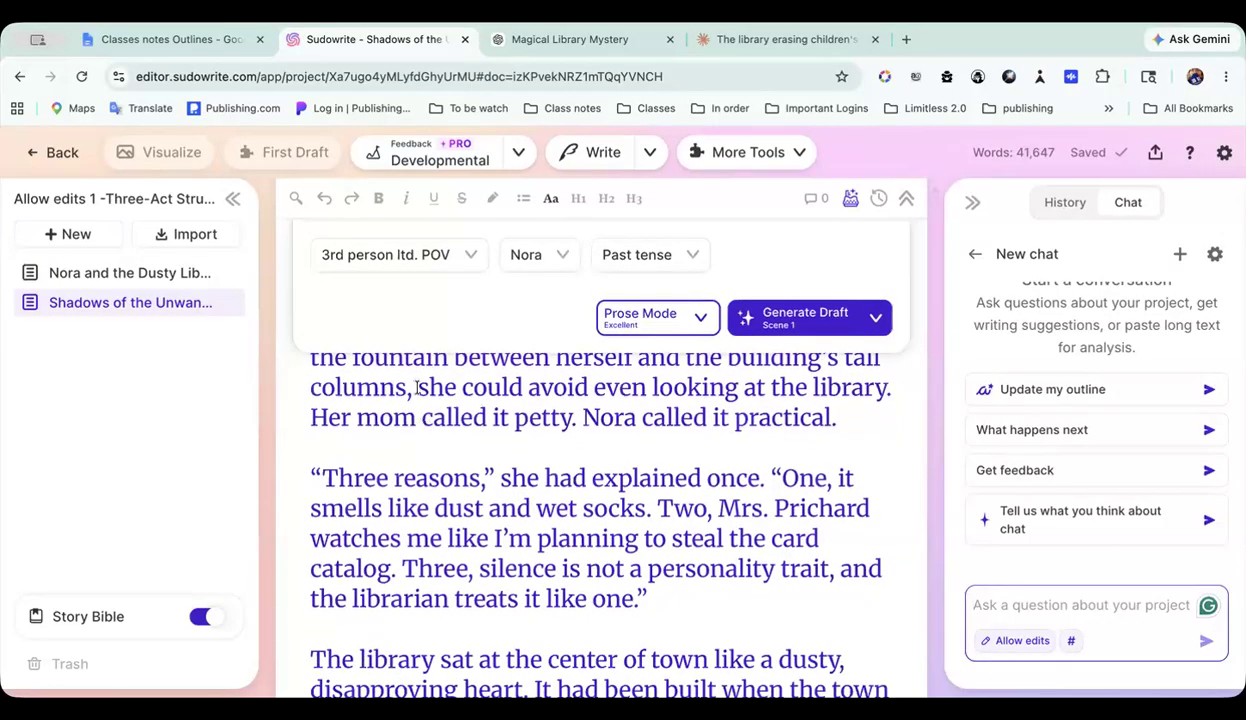
# Step: Go back to the 5 outlines folder and open the Three Act Story Blueprint project to view its prompt
pyautogui.click(62, 153)
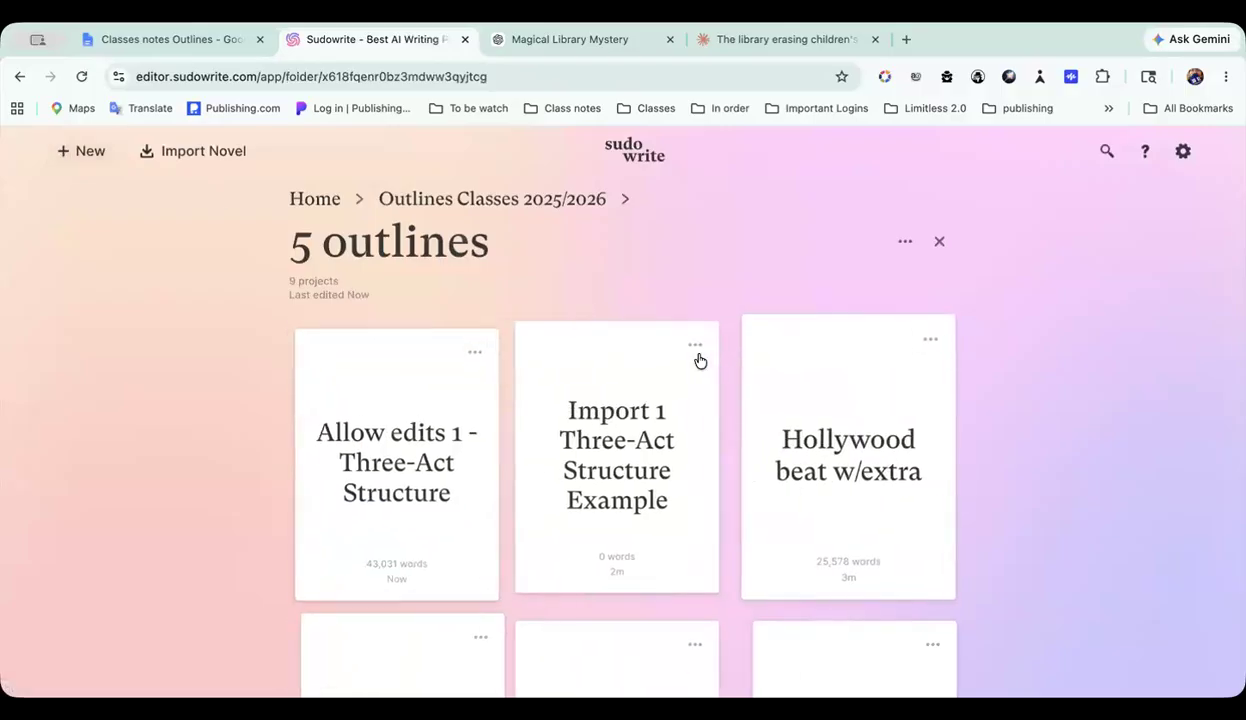
pyautogui.scroll(-5, 698, 361)
pyautogui.scroll(-3, 698, 361)
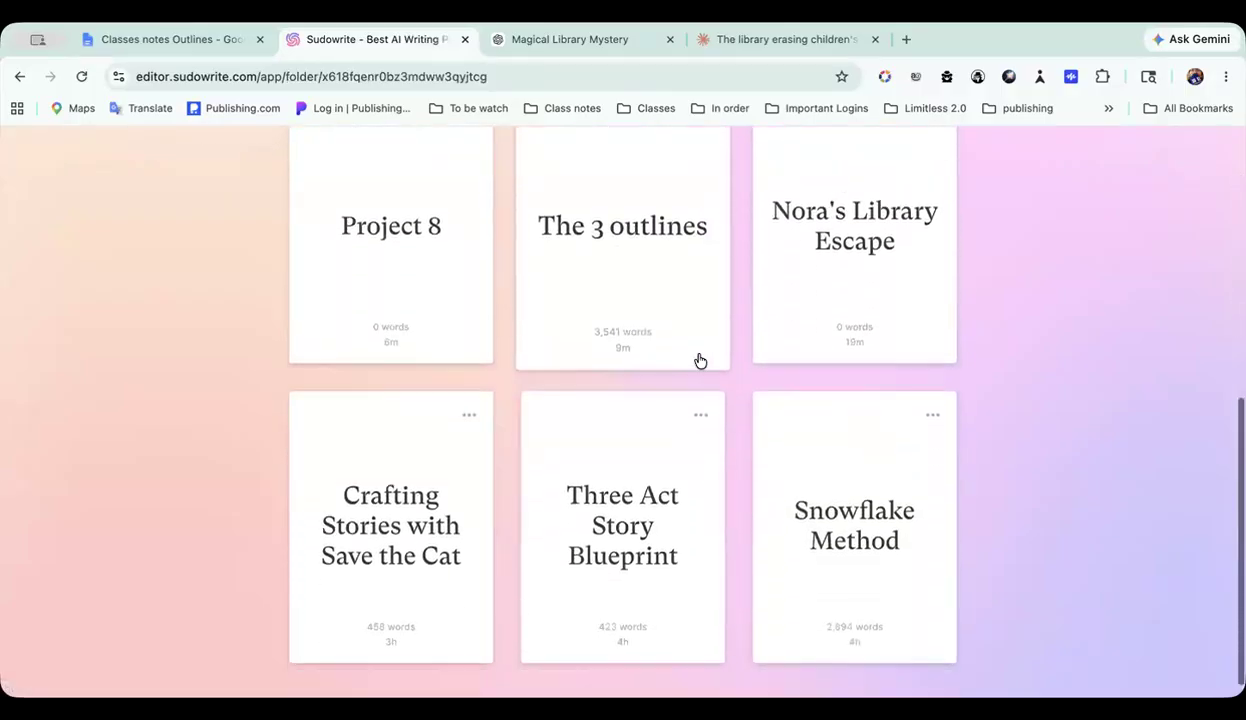
pyautogui.scroll(-1, 700, 361)
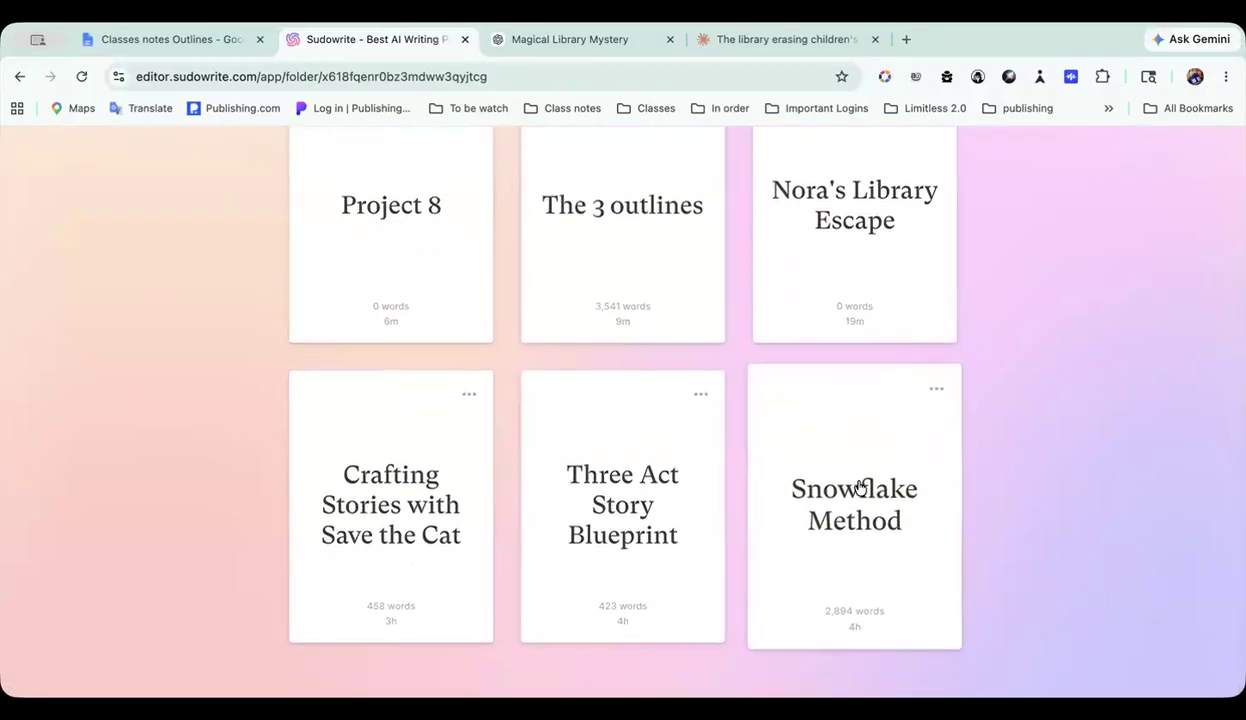
pyautogui.click(624, 508)
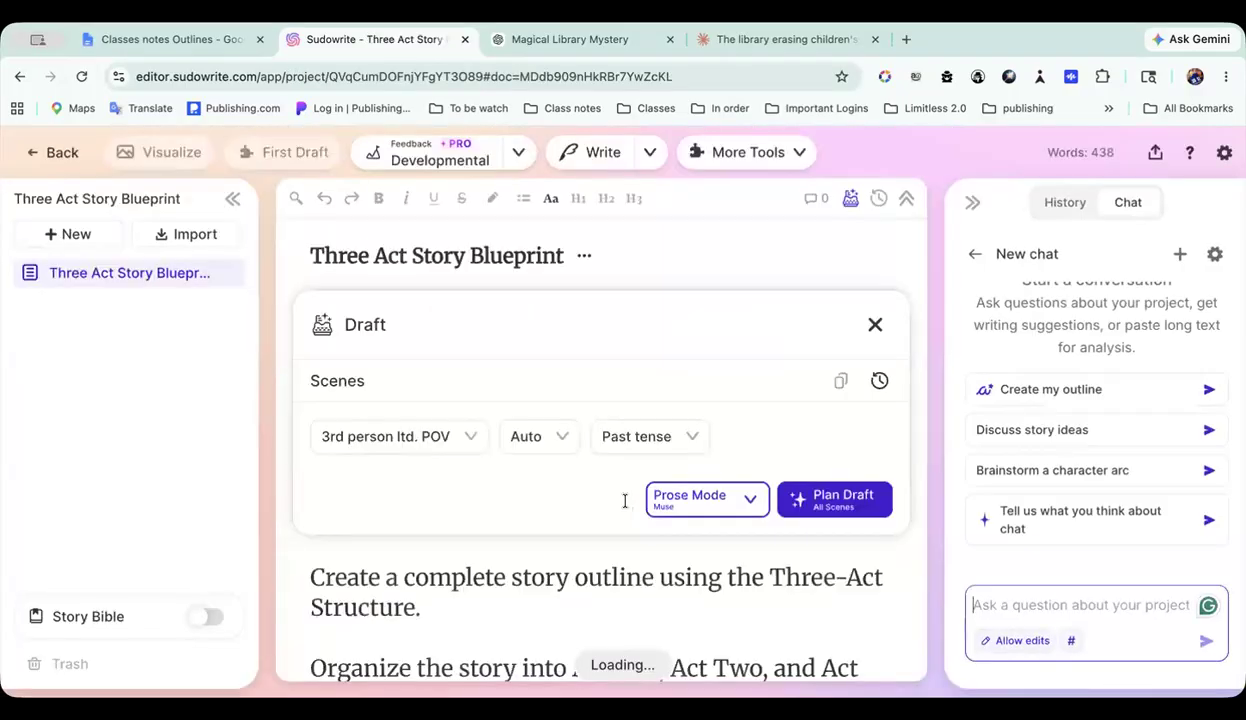
pyautogui.scroll(-10, 624, 501)
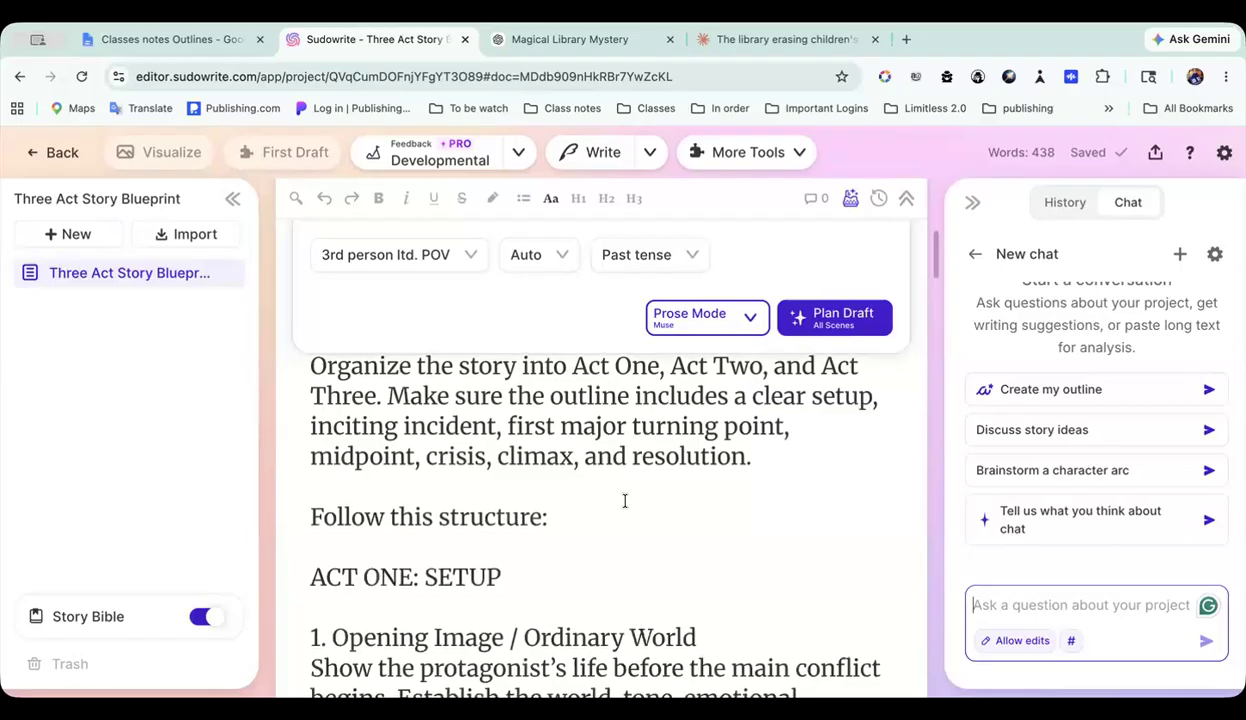
# Step: Examine the Three Act Story Blueprint project's Story Bible from Braindump through Synopsis, Characters and Worldbuilding to Outline
pyautogui.moveTo(117, 615)
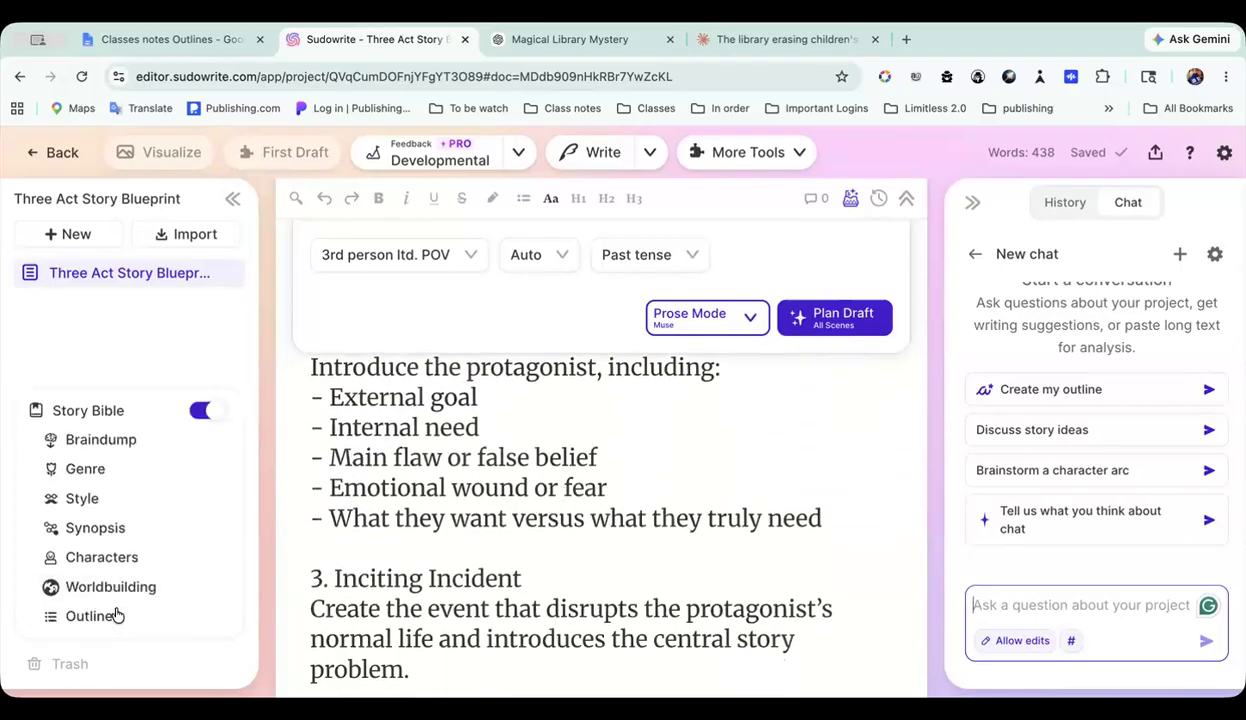
pyautogui.click(115, 616)
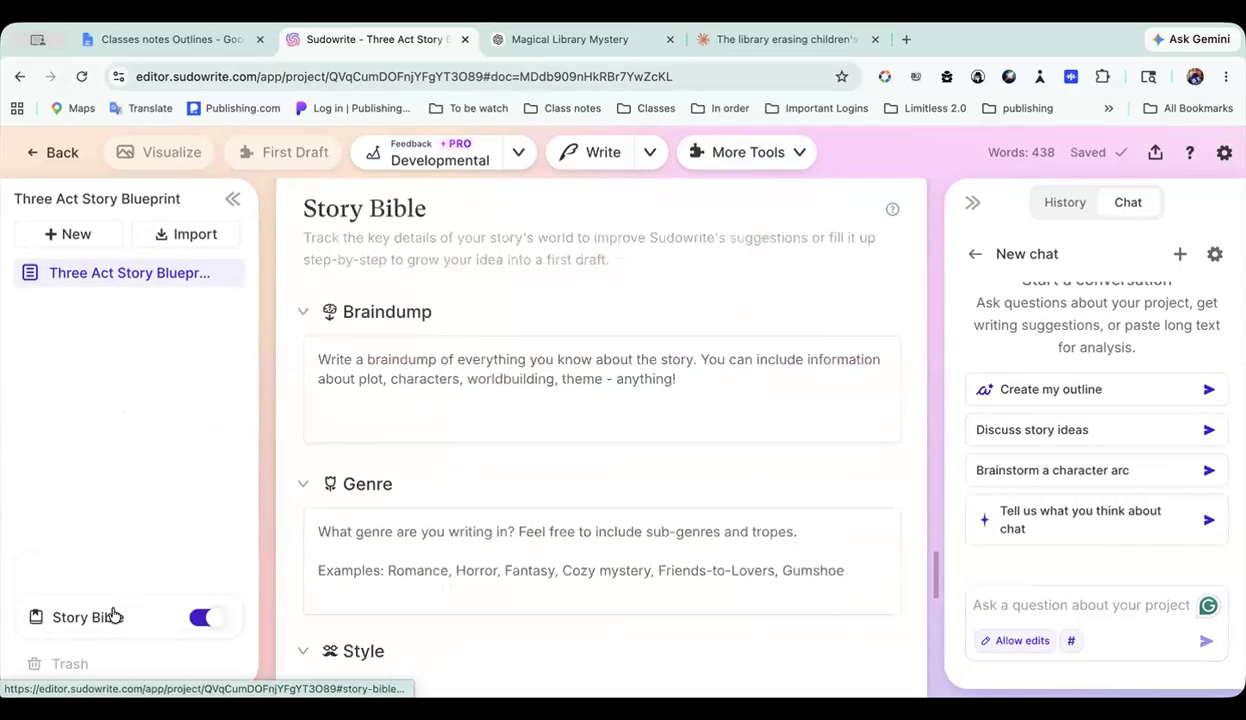
pyautogui.scroll(10, 495, 401)
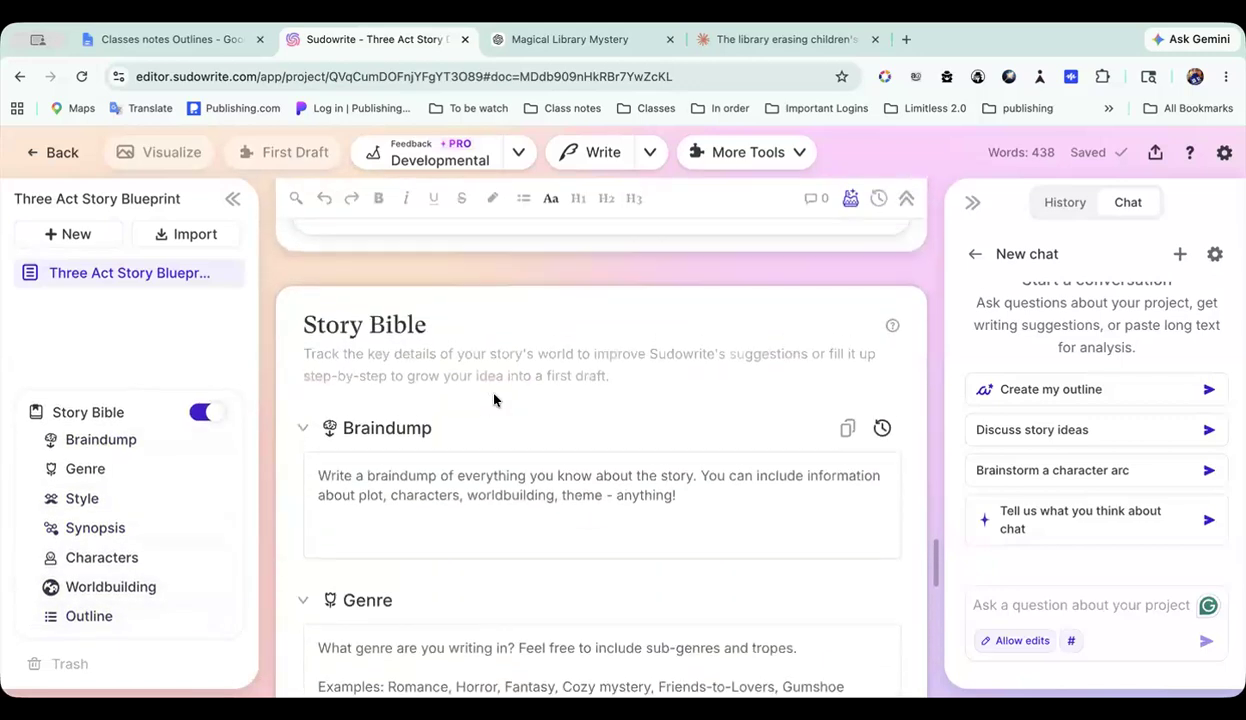
pyautogui.scroll(-3, 495, 401)
pyautogui.scroll(-5, 493, 401)
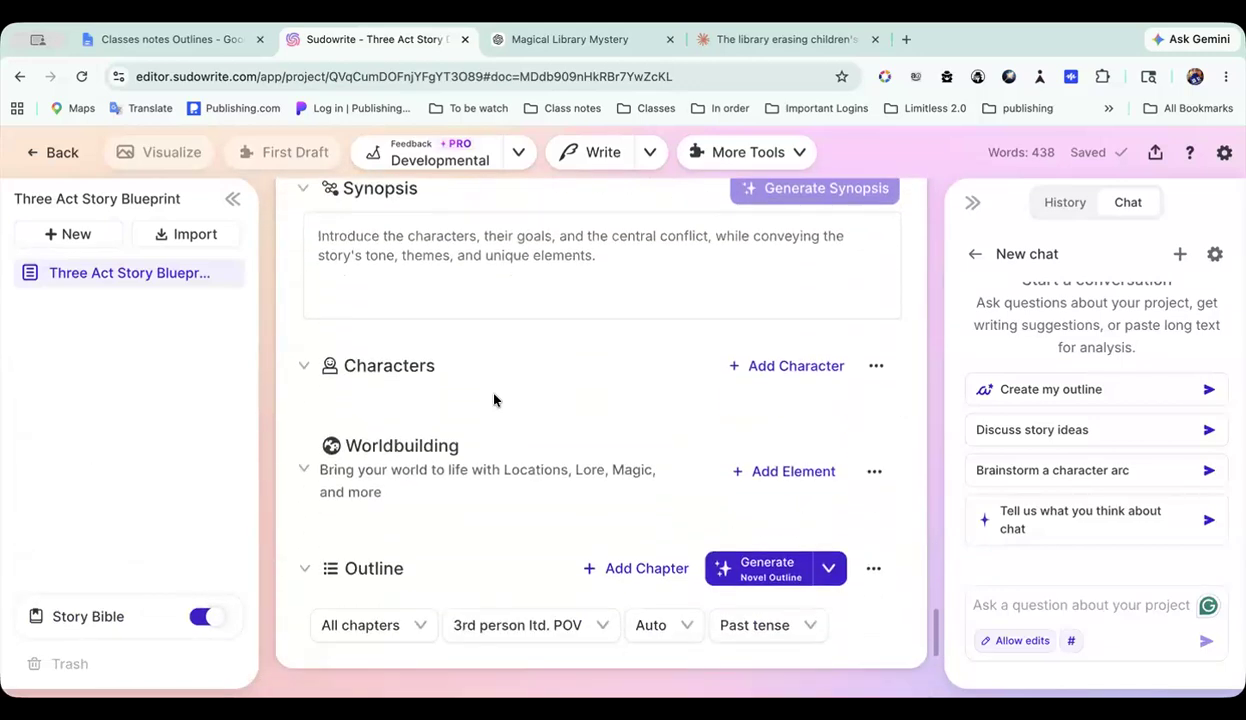
pyautogui.scroll(-3, 493, 400)
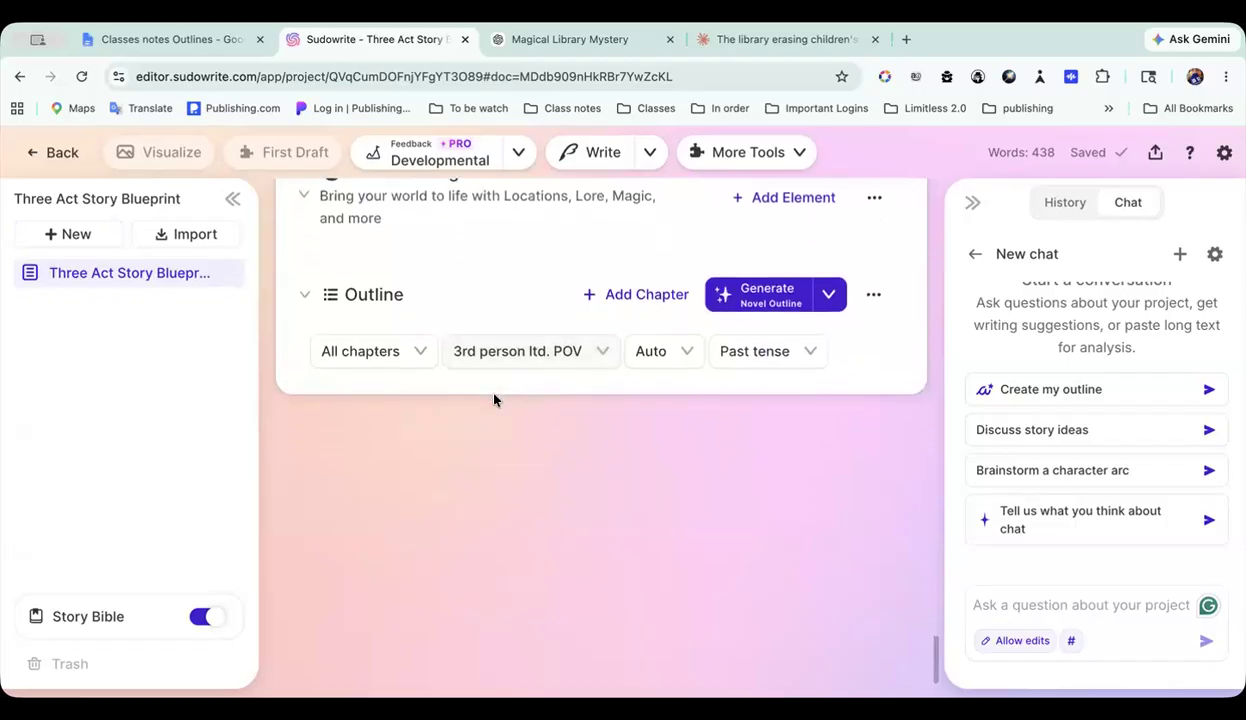
pyautogui.scroll(2, 493, 400)
pyautogui.scroll(15, 493, 400)
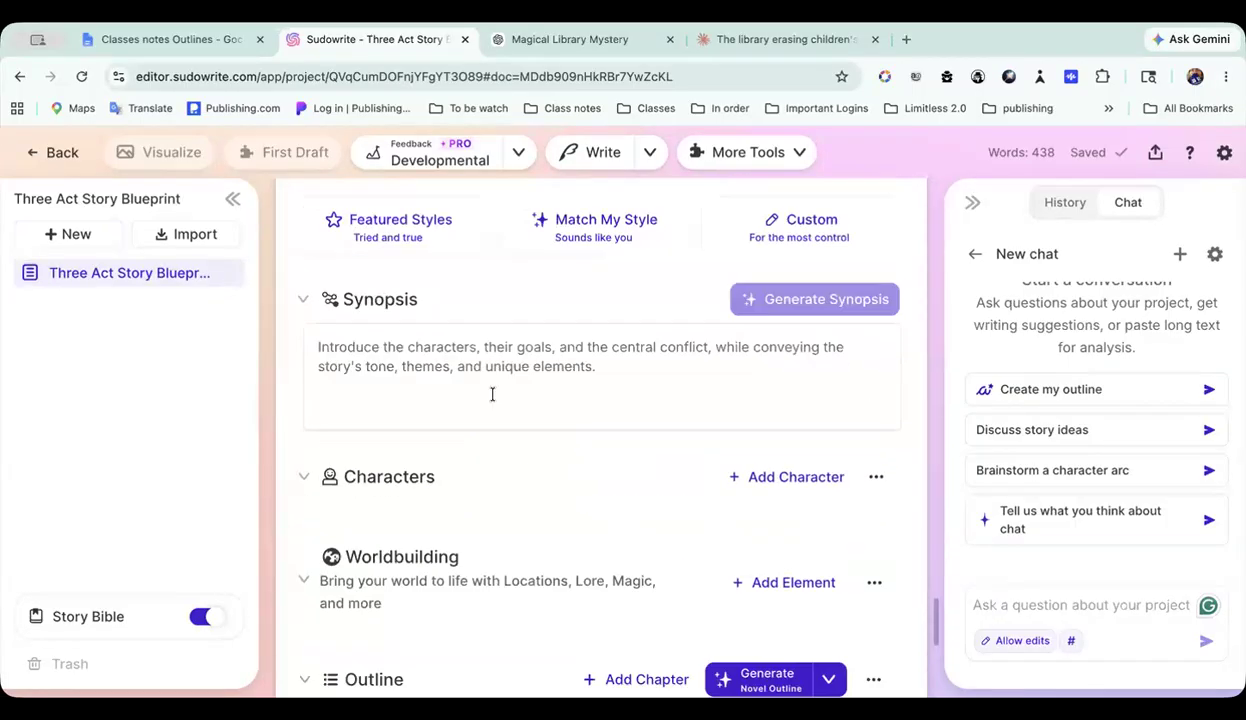
# Step: Hide the Draft section in the Three Act Story Blueprint document and show the prompt from its beginning
pyautogui.scroll(5, 492, 393)
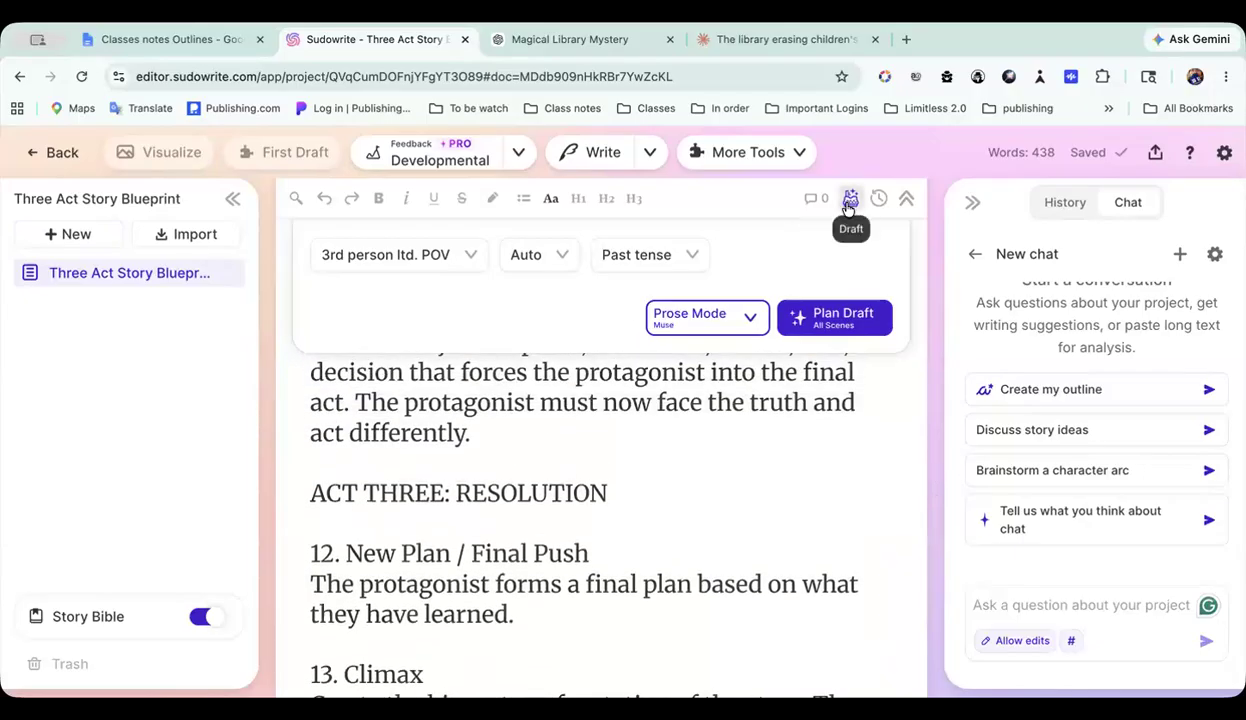
pyautogui.scroll(15, 728, 389)
pyautogui.scroll(10, 728, 389)
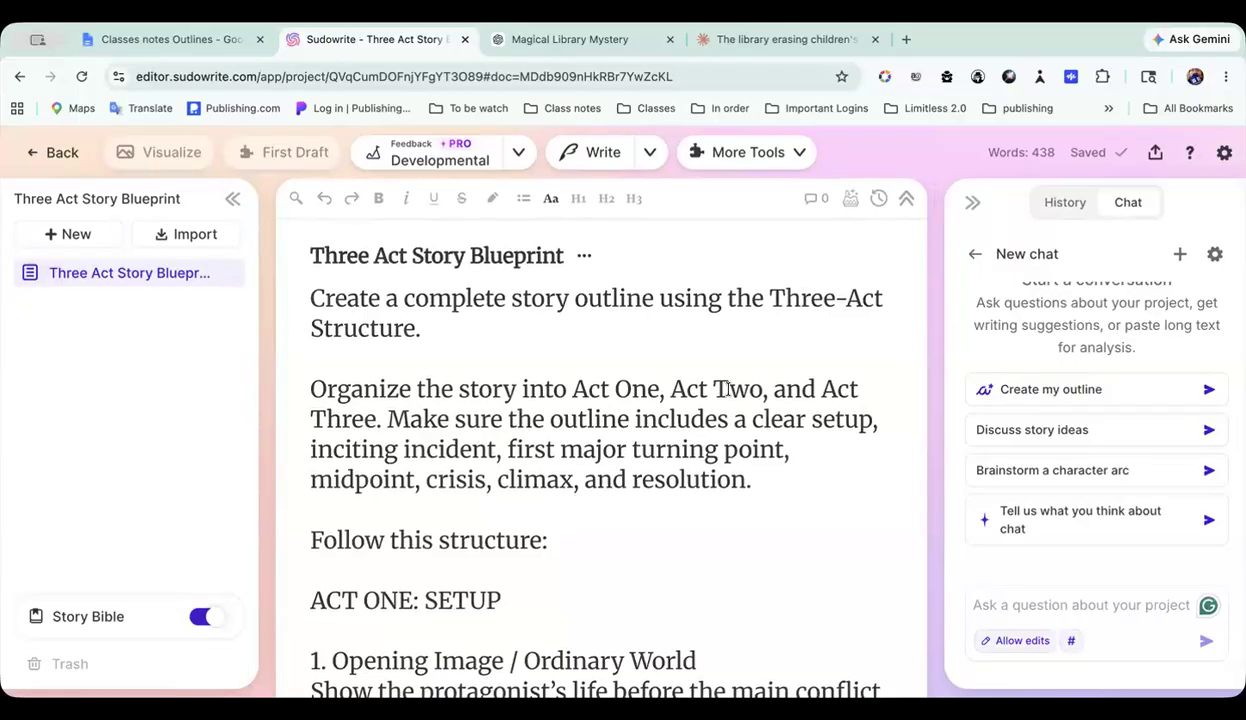
pyautogui.scroll(-3, 598, 297)
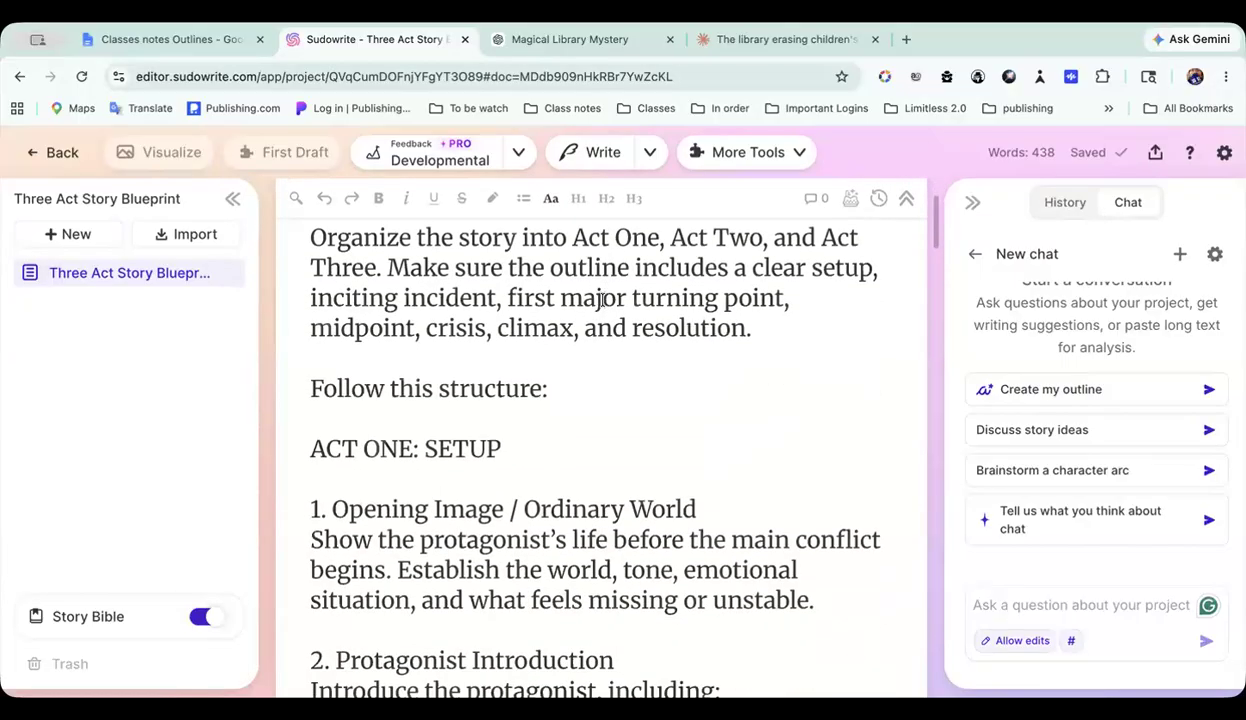
pyautogui.scroll(1, 606, 292)
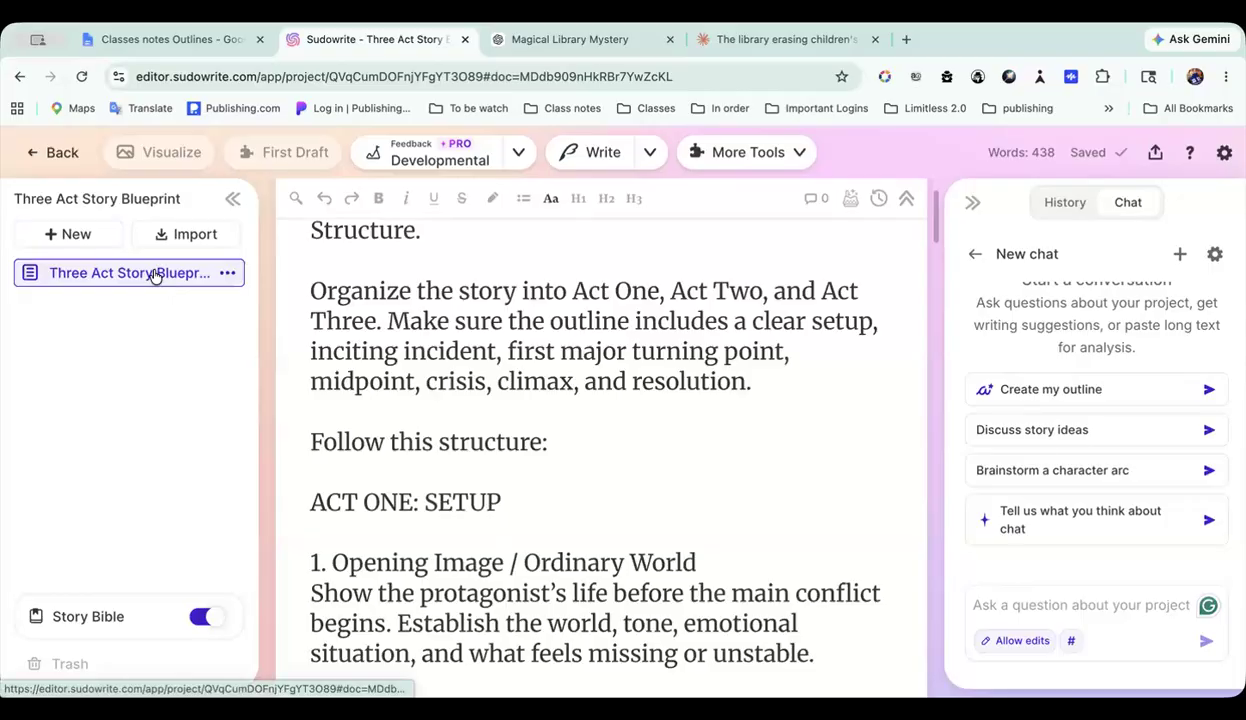
pyautogui.click(156, 273)
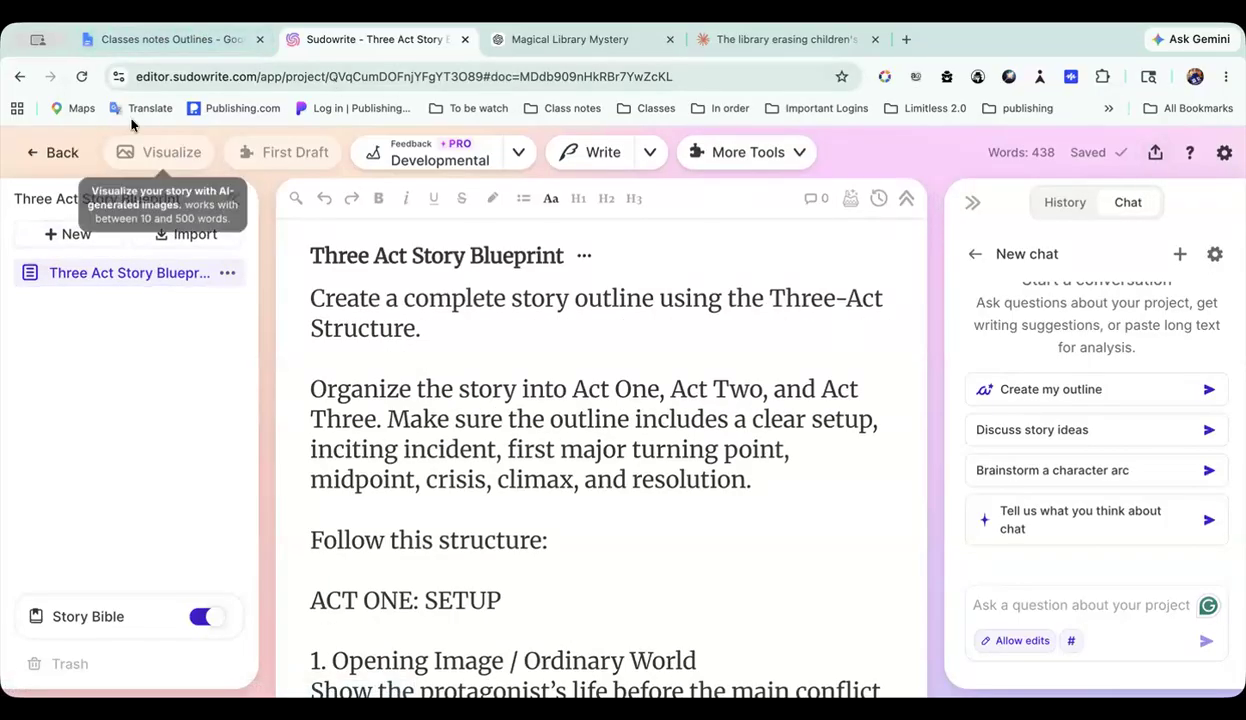
# Step: Return to the 5 outlines folder and open the Snowflake Method project
pyautogui.click(55, 152)
pyautogui.scroll(-5, 334, 339)
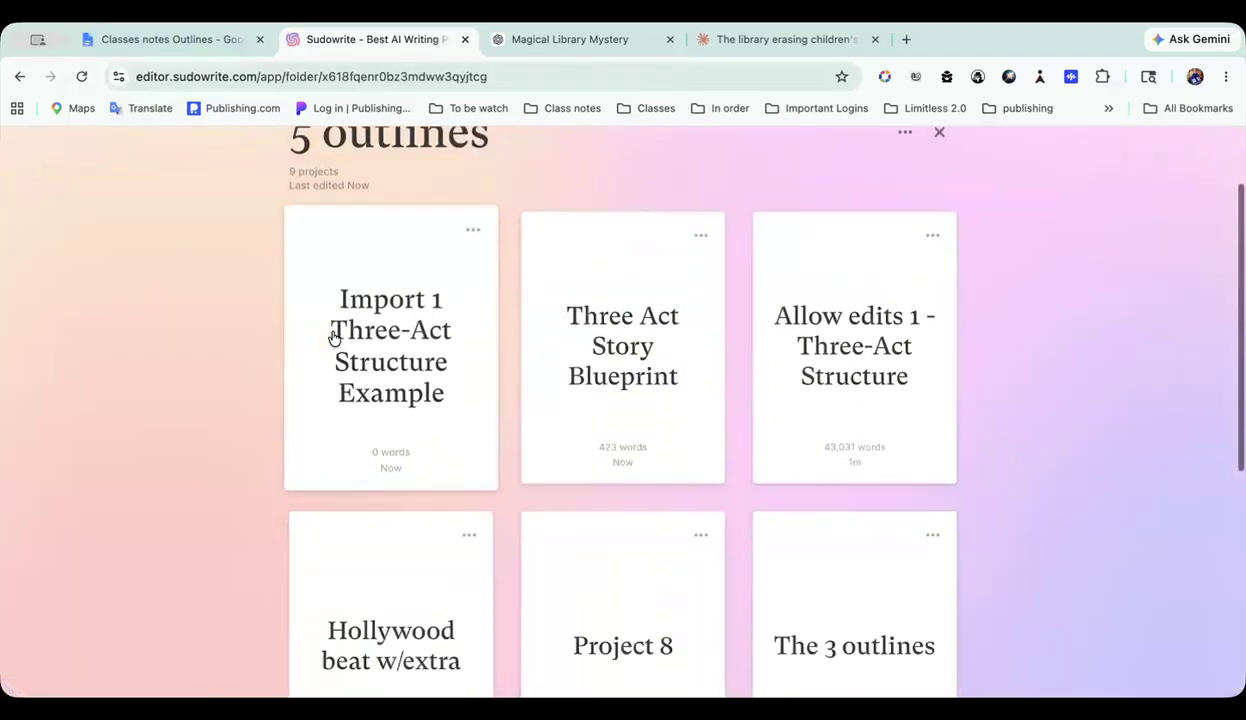
pyautogui.scroll(-2, 334, 339)
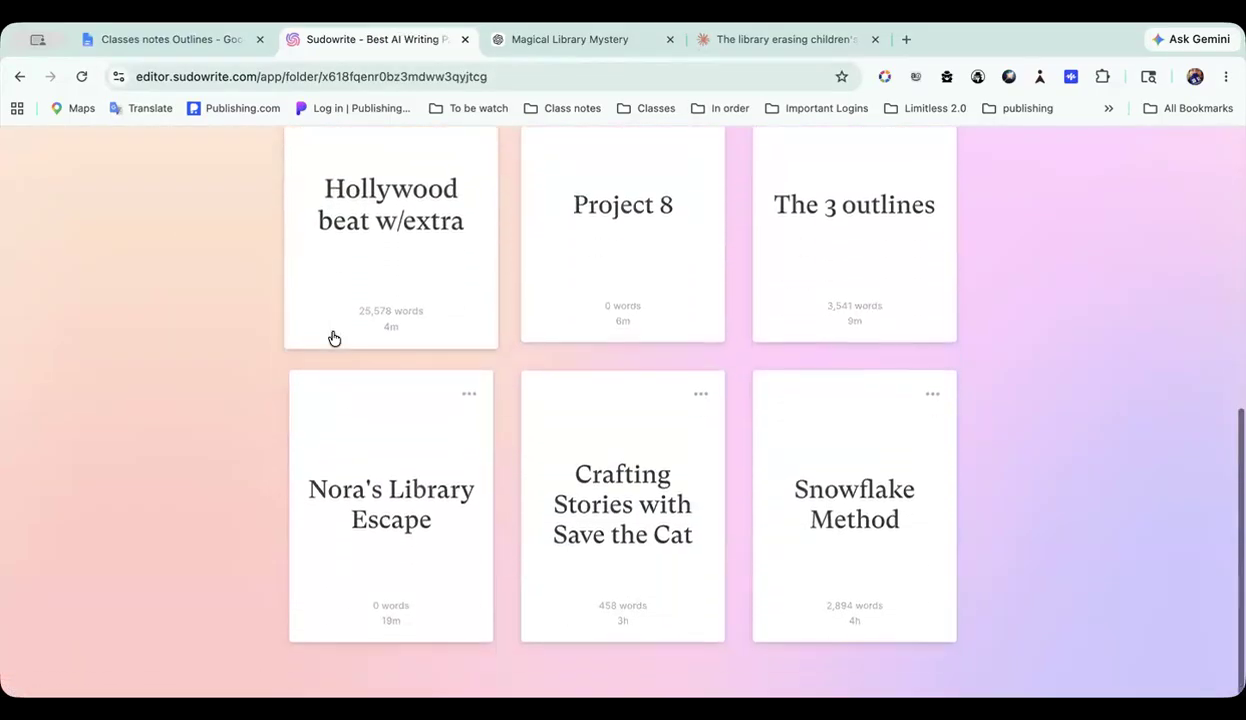
pyautogui.scroll(-2, 875, 536)
pyautogui.click(875, 511)
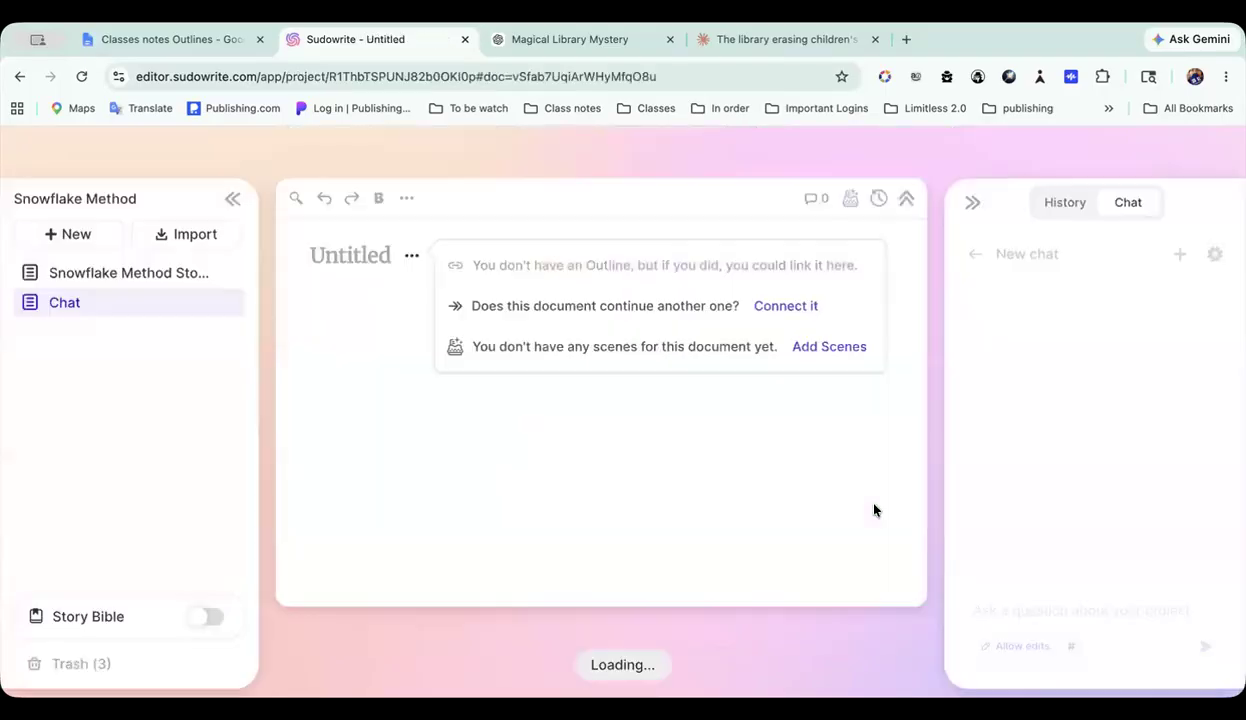
# Step: Look over the Snowflake outline in the Chat document and switch the project chat from Allow edits to Chat only
pyautogui.scroll(-2, 712, 398)
pyautogui.scroll(-10, 712, 398)
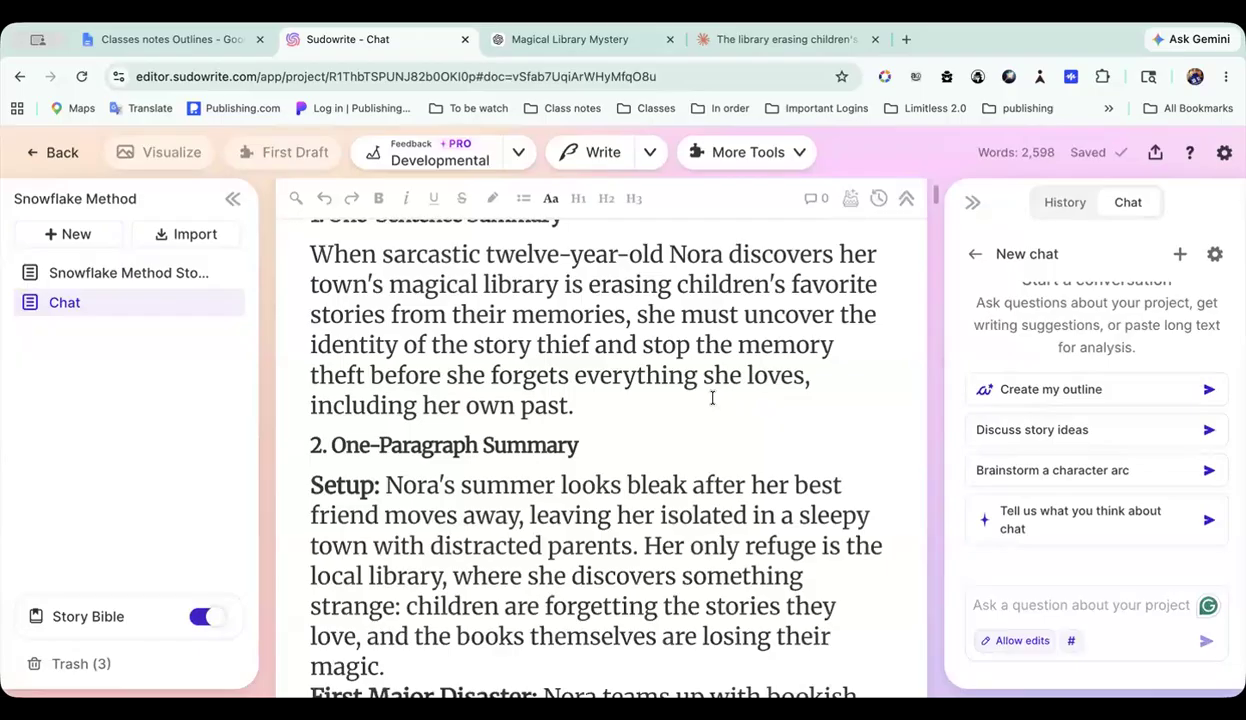
pyautogui.scroll(-10, 712, 398)
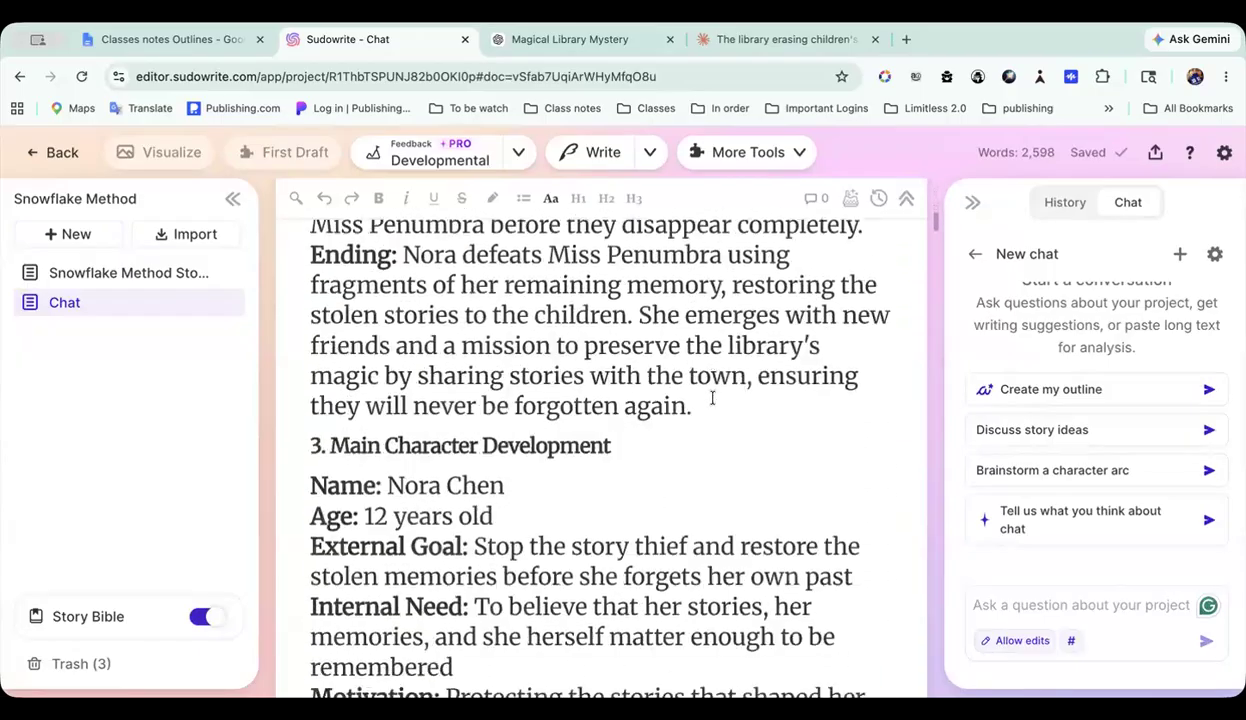
pyautogui.scroll(-10, 712, 398)
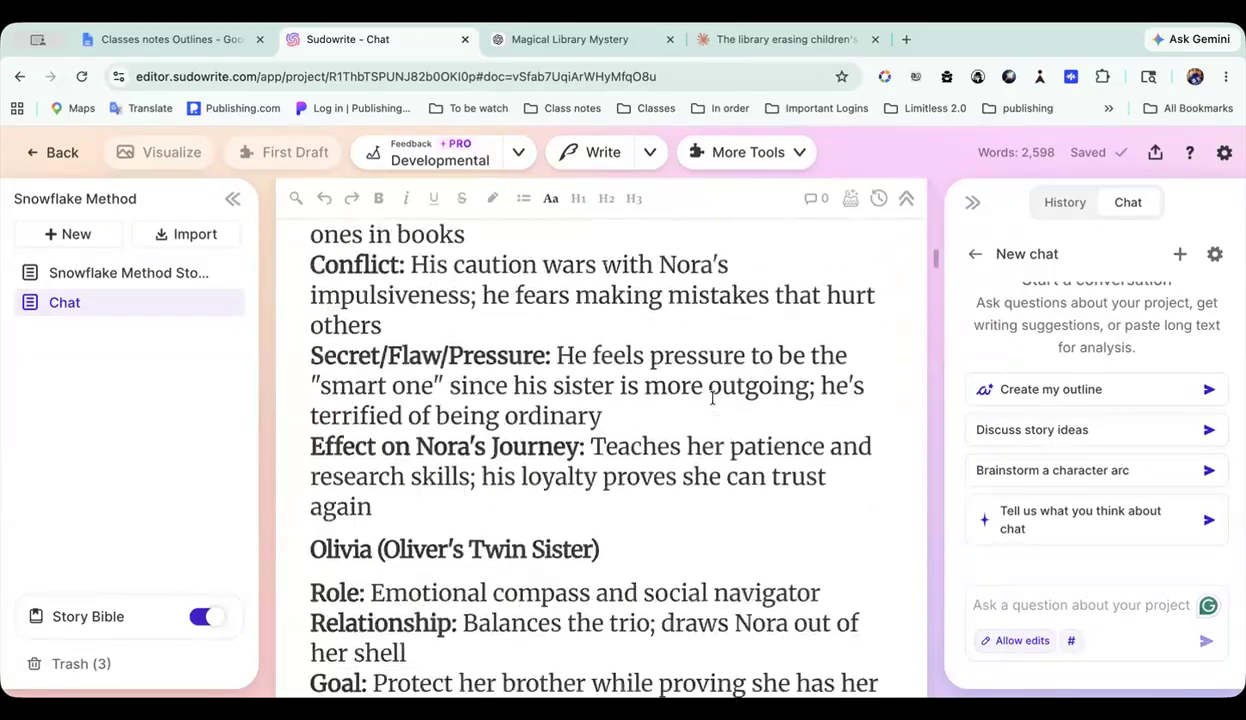
pyautogui.scroll(20, 712, 398)
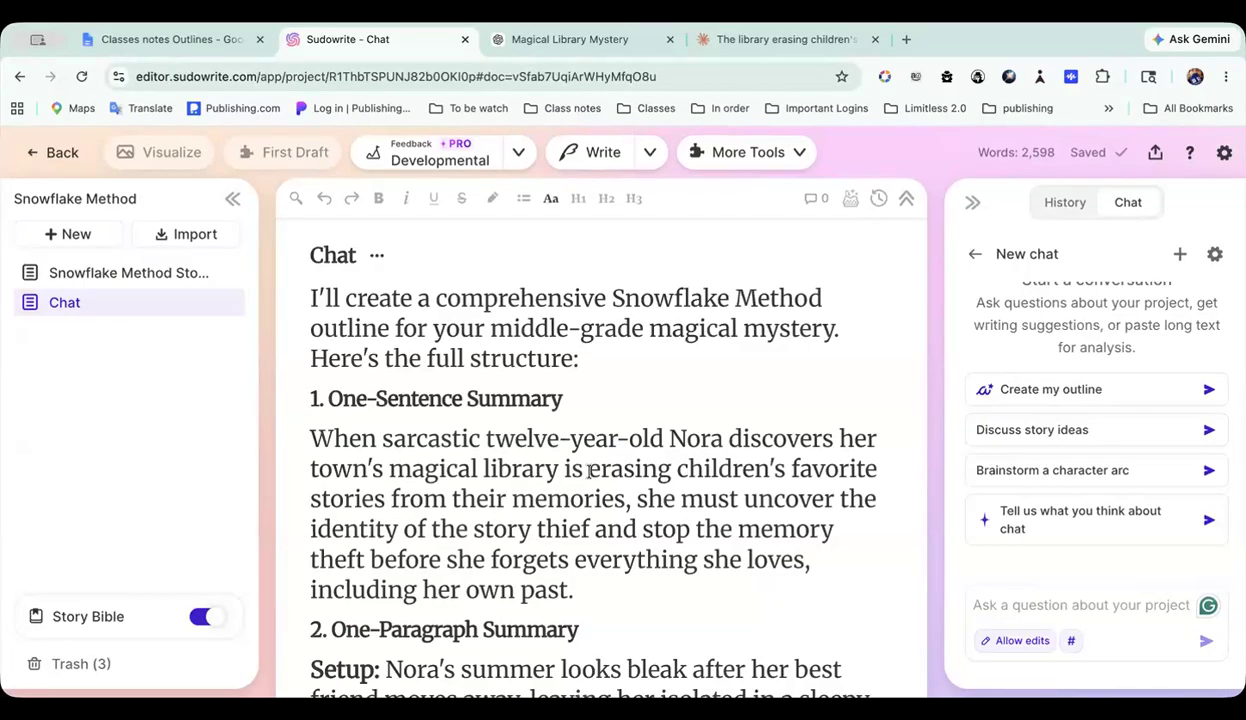
pyautogui.scroll(-3, 590, 471)
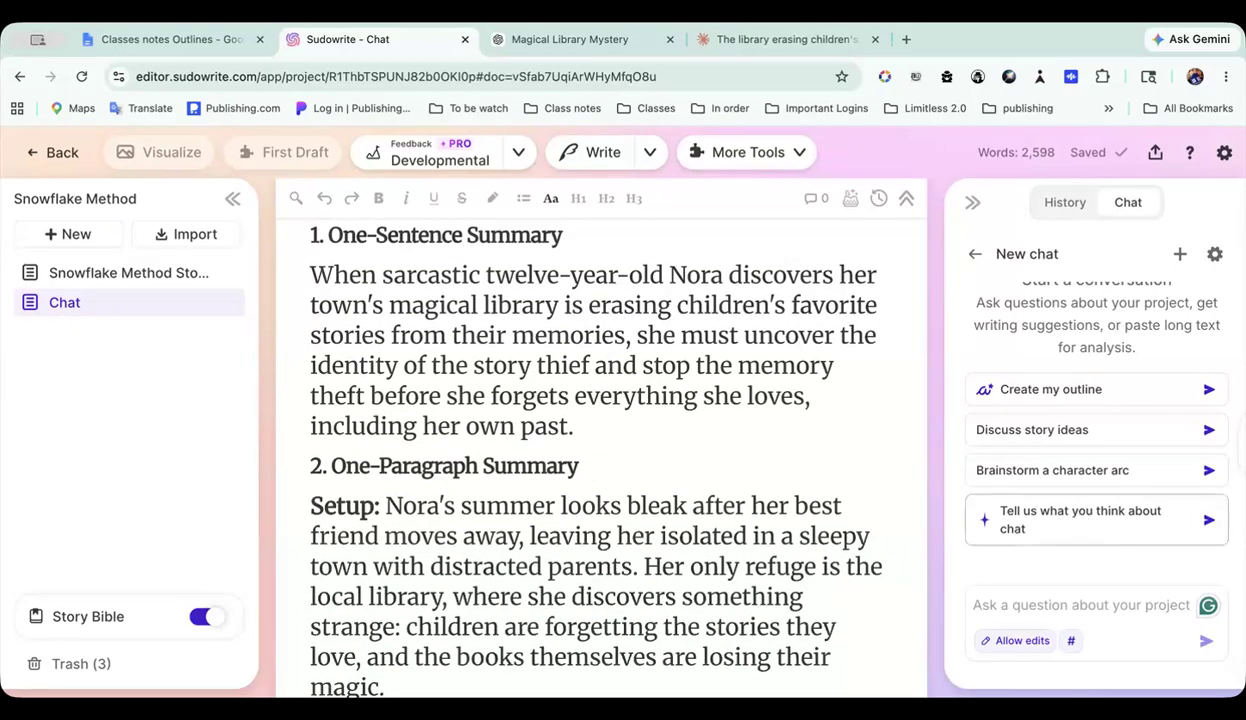
pyautogui.click(1016, 641)
pyautogui.click(1032, 592)
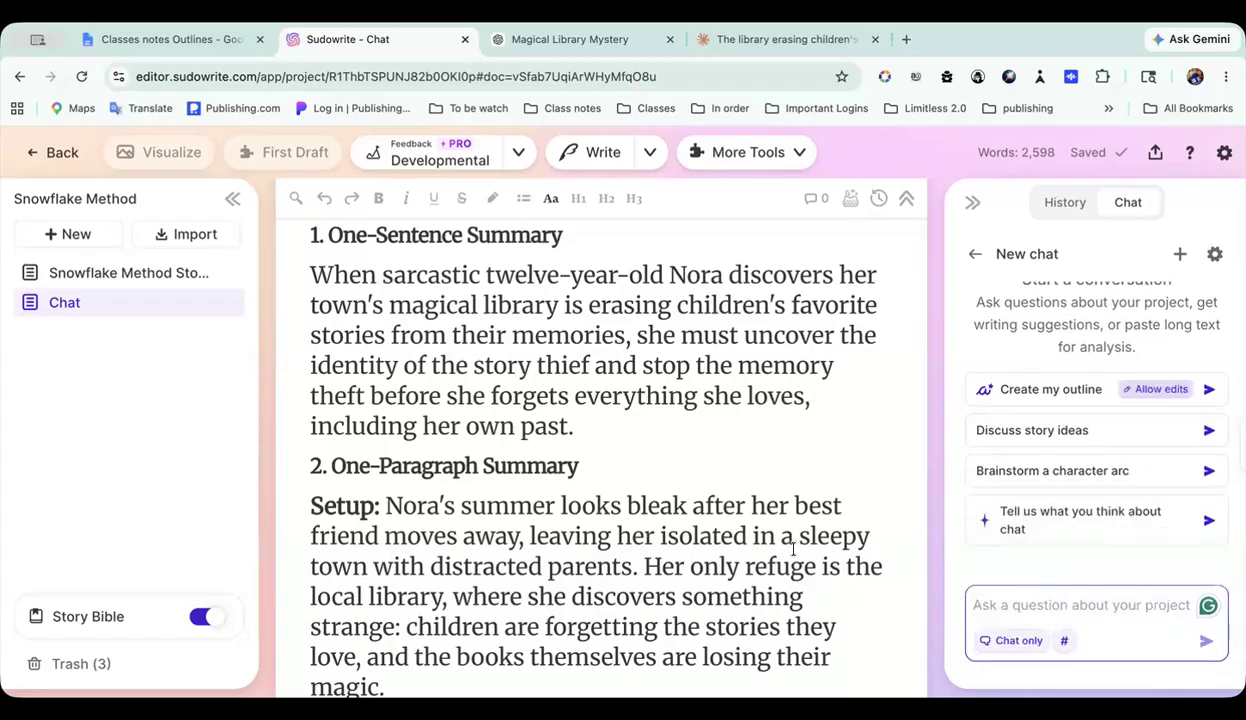
# Step: Examine the outline's opening, from the One-Sentence Summary through the One-Paragraph Summary
pyautogui.scroll(-2, 773, 540)
pyautogui.scroll(-1, 773, 541)
pyautogui.scroll(5, 773, 541)
pyautogui.scroll(1, 773, 540)
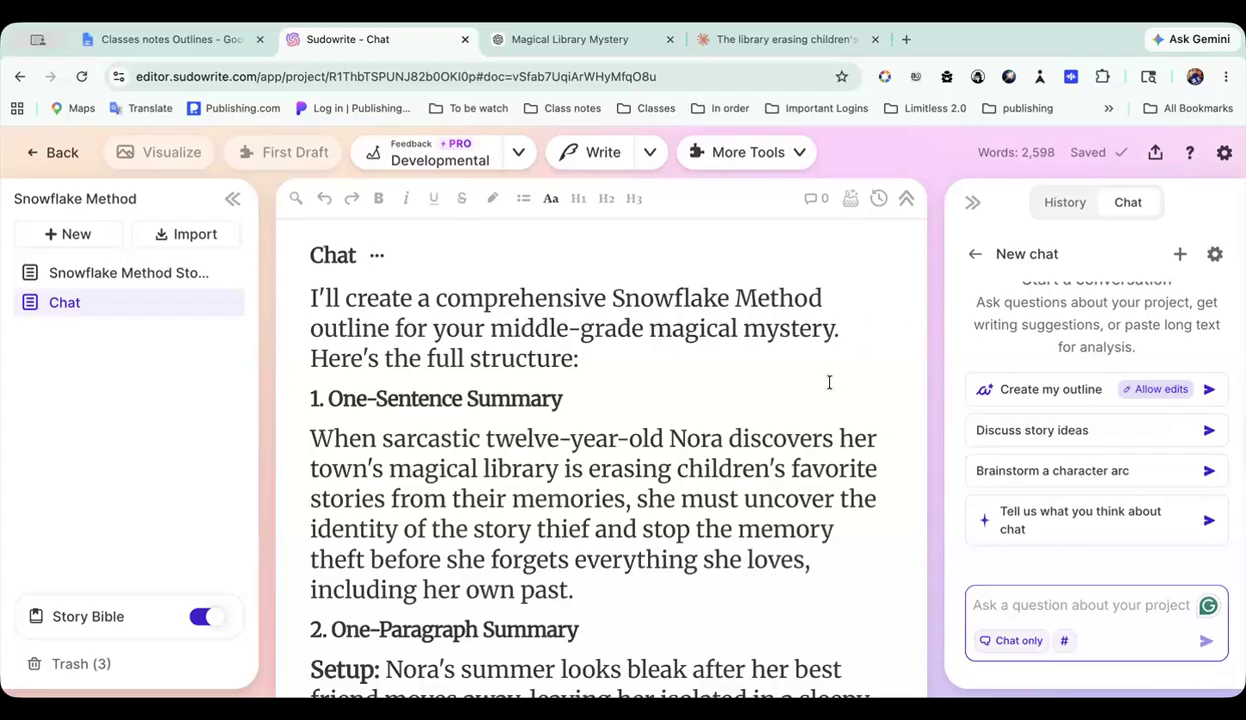
pyautogui.scroll(-1, 829, 382)
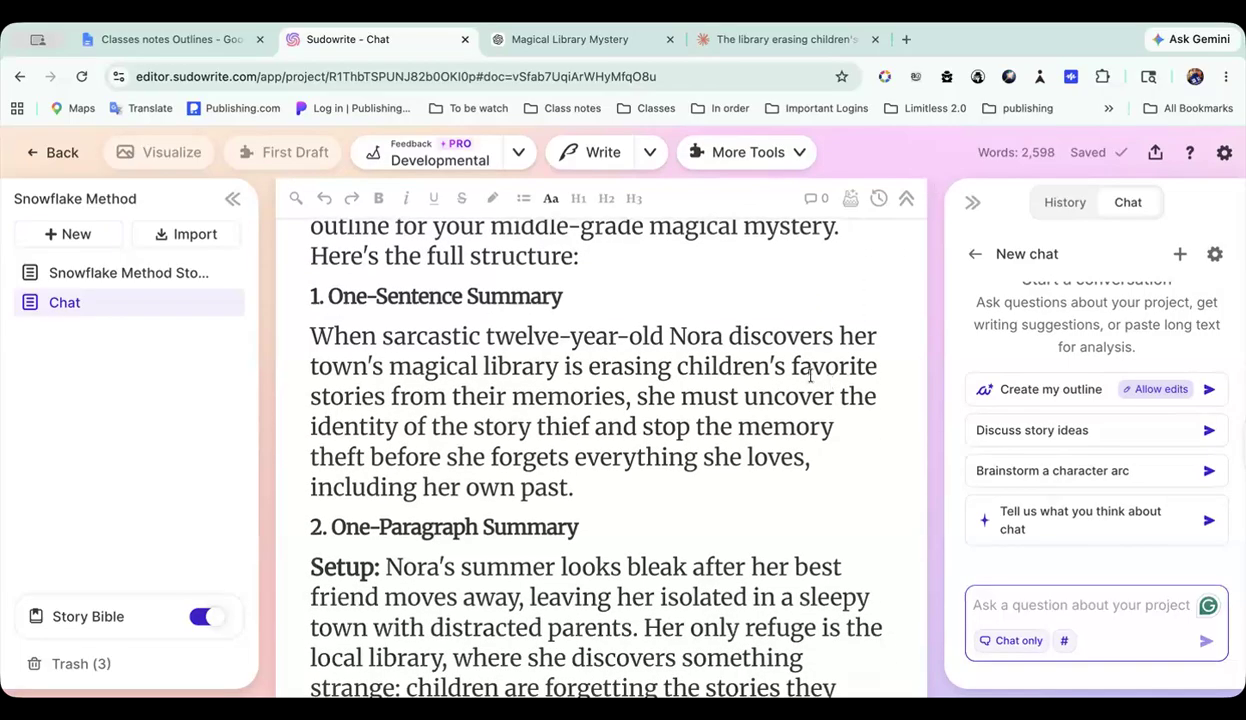
pyautogui.scroll(-1, 687, 323)
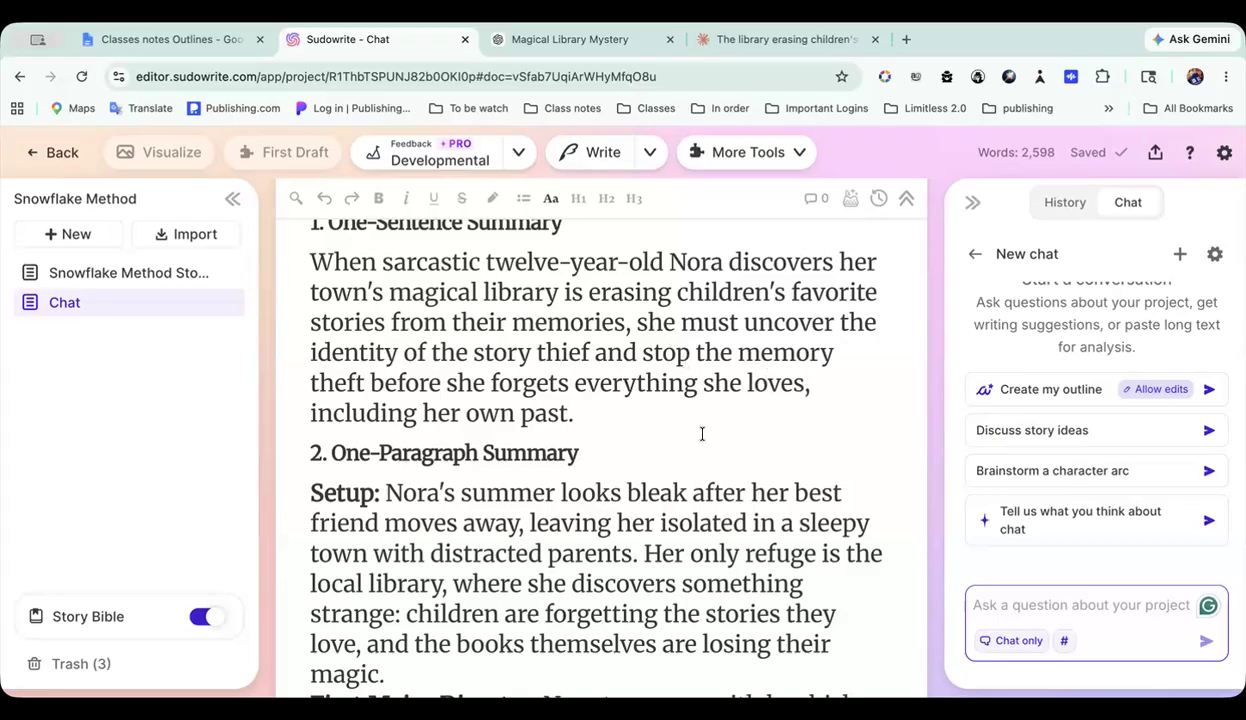
pyautogui.scroll(-1, 701, 433)
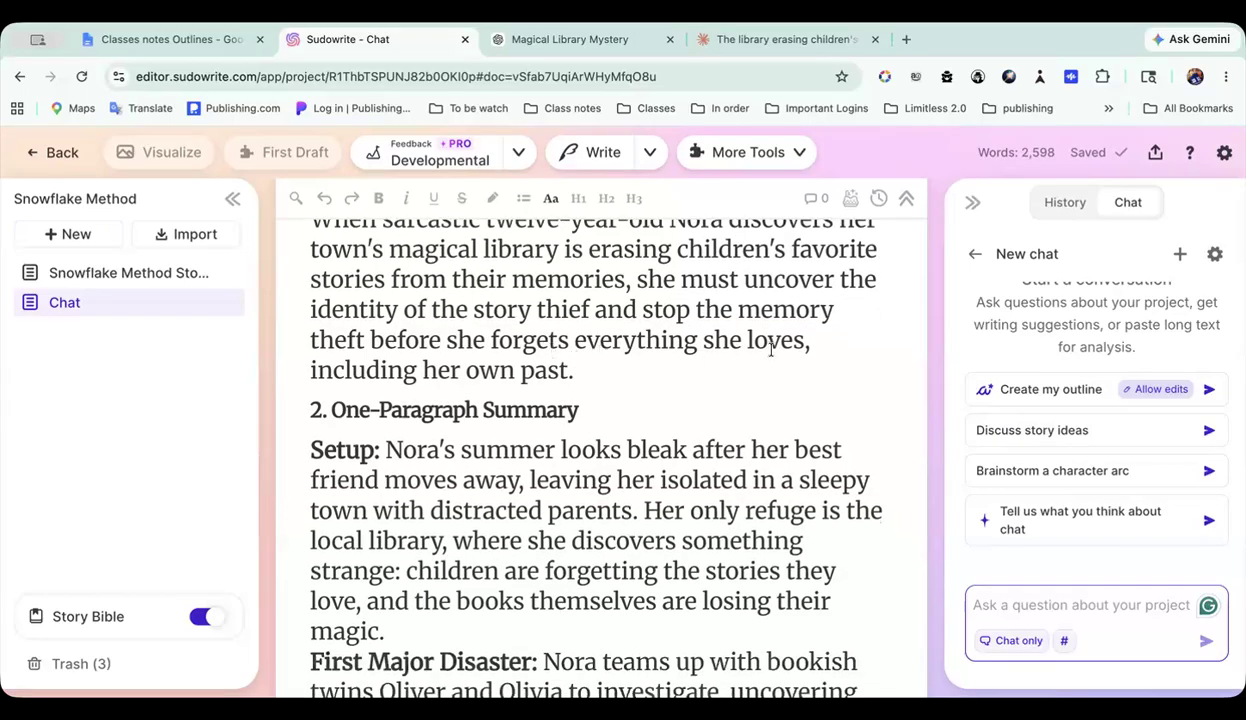
pyautogui.scroll(-2, 660, 375)
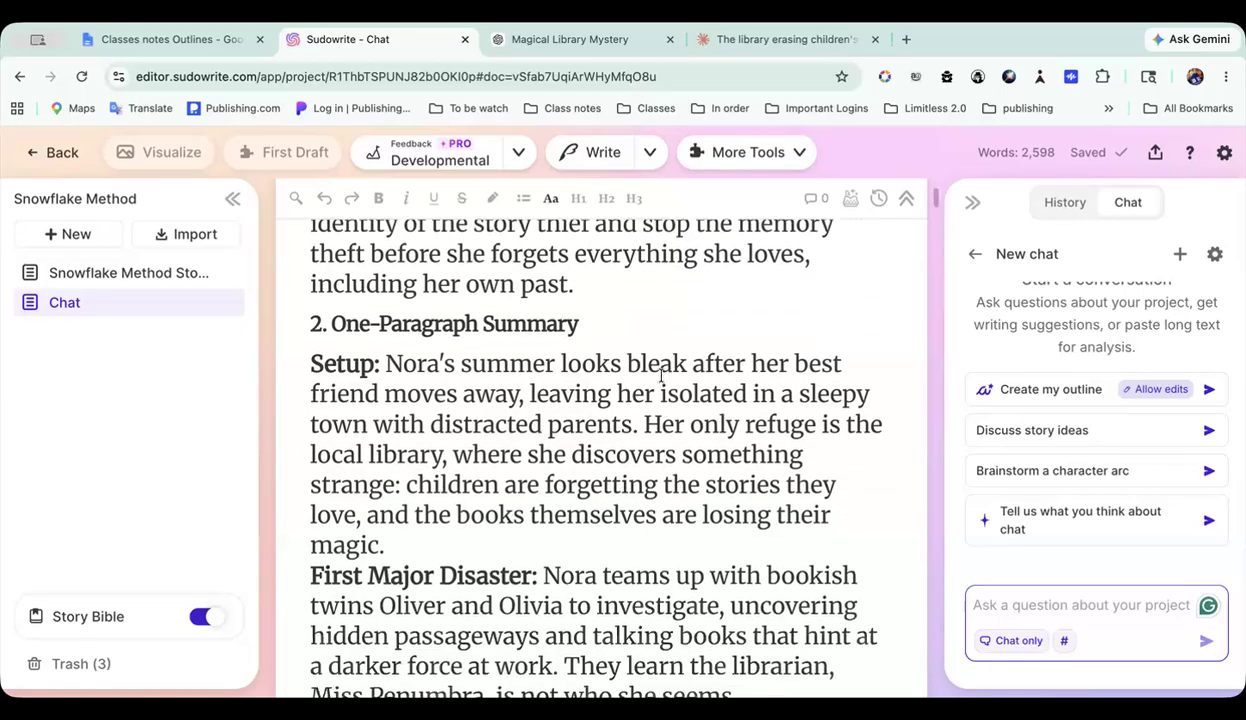
pyautogui.scroll(-2, 660, 377)
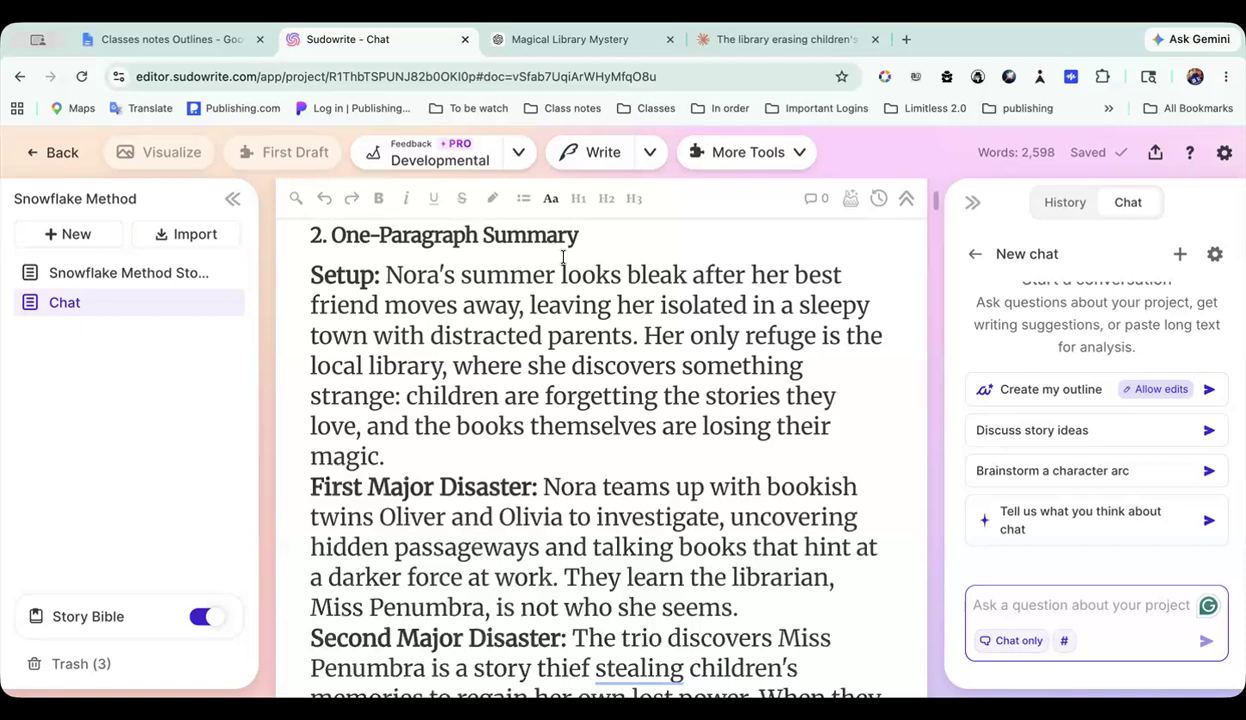
# Step: Highlight the One-Sentence Summary text and review it together with the One-Paragraph Summary section, then clear the highlight
pyautogui.scroll(6, 563, 257)
pyautogui.moveTo(303, 318); pyautogui.dragTo(582, 479)
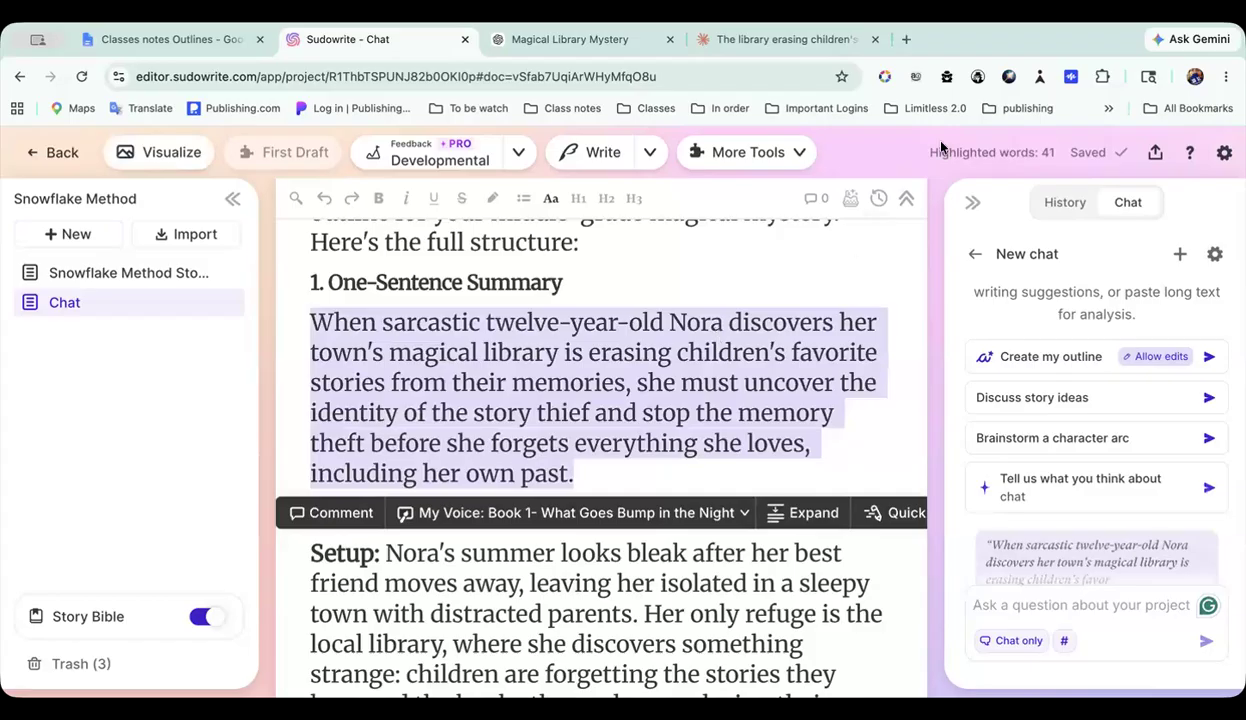
pyautogui.scroll(-3, 700, 400)
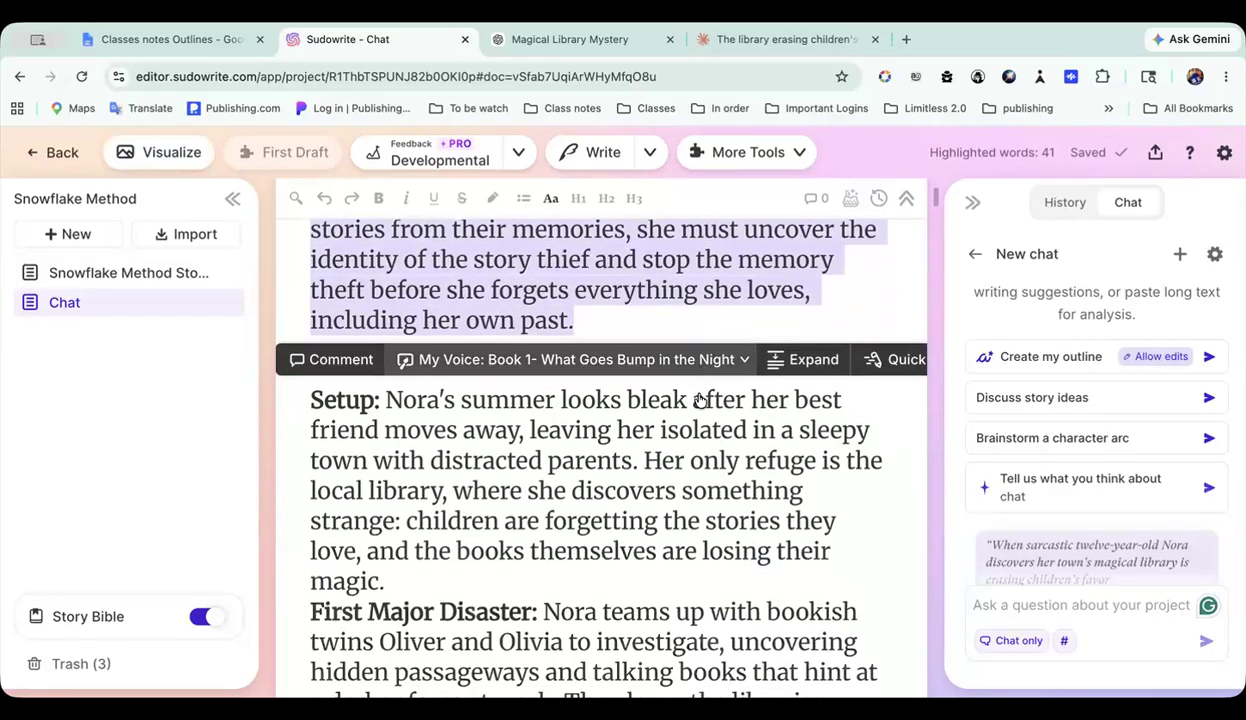
pyautogui.scroll(-1, 738, 548)
pyautogui.scroll(4, 738, 548)
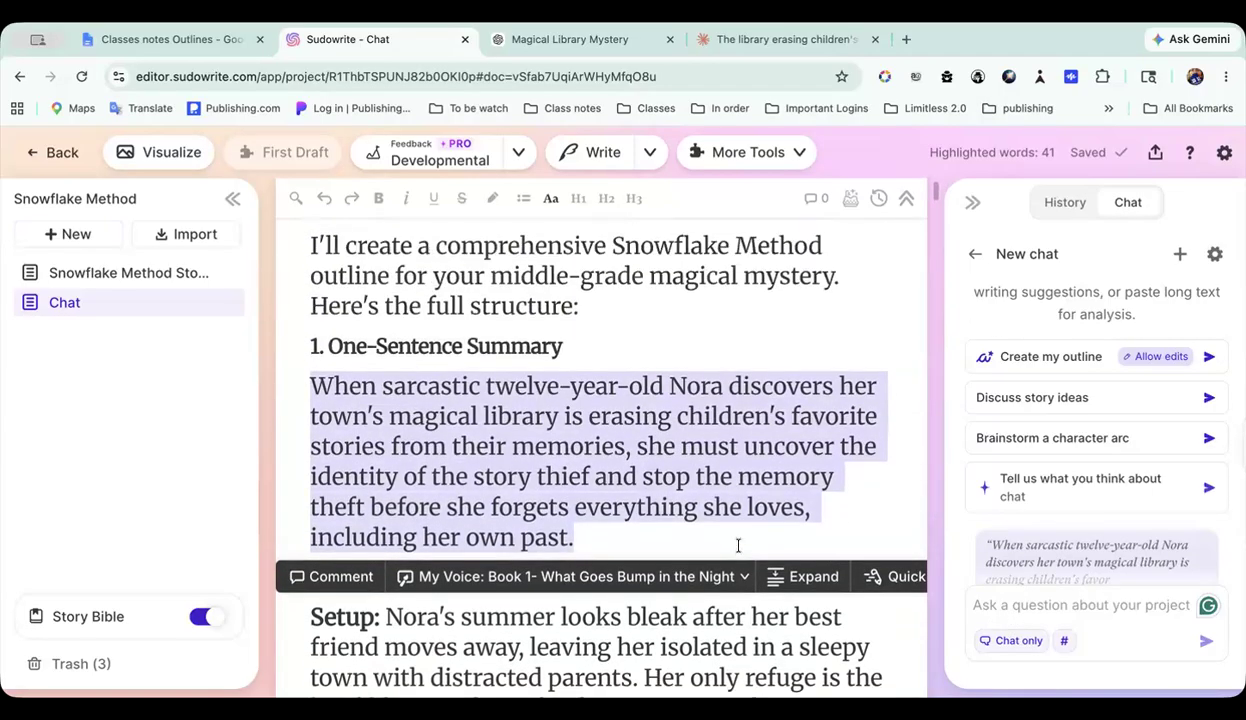
pyautogui.scroll(-1, 738, 545)
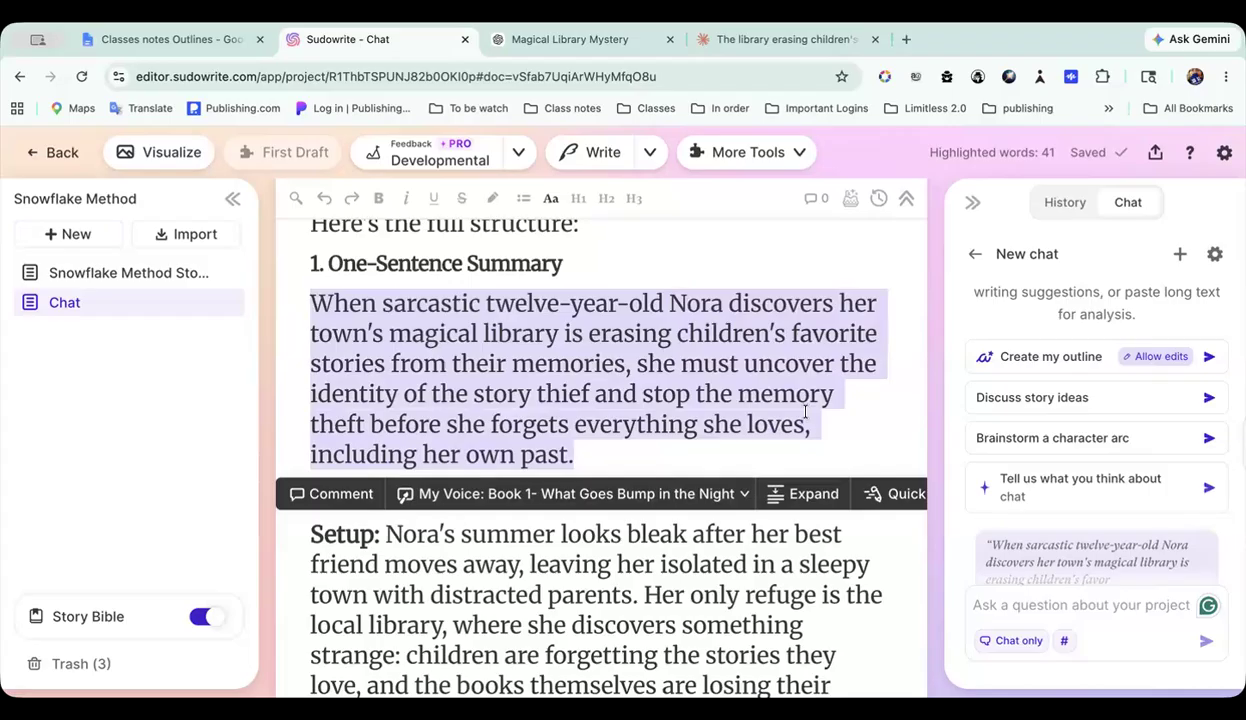
pyautogui.scroll(-2, 603, 327)
pyautogui.click(571, 425)
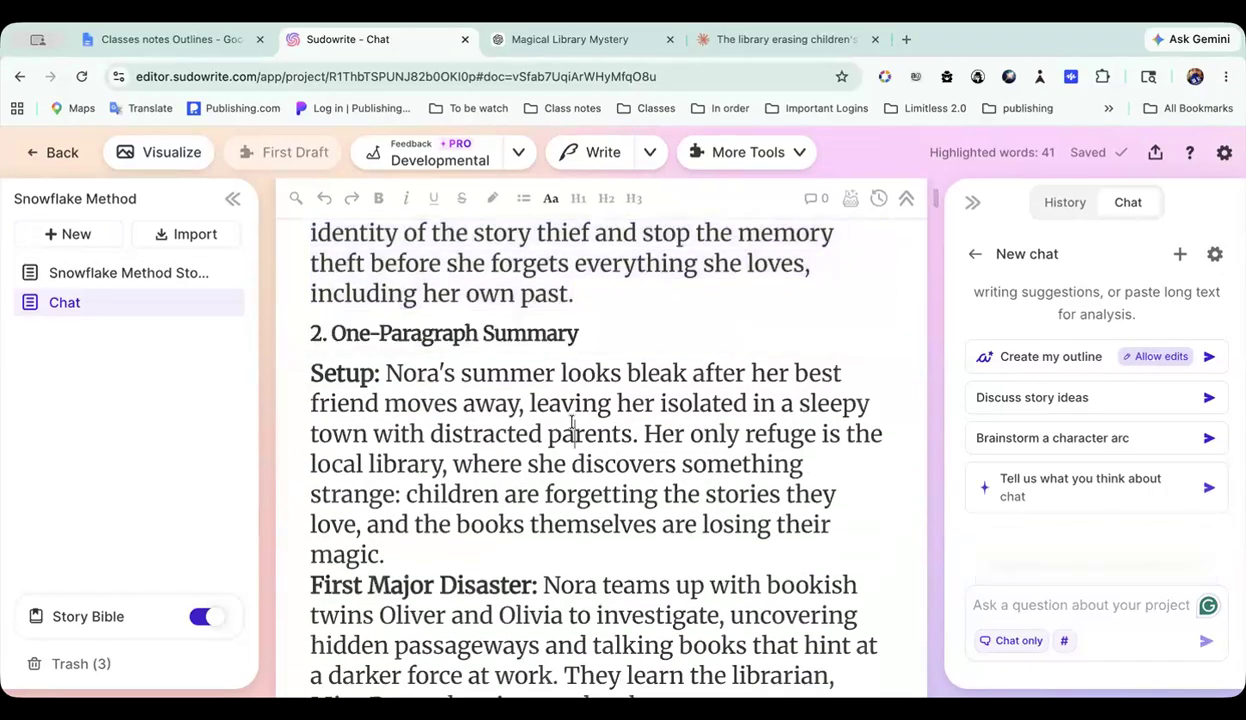
# Step: Copy the words "One-Paragraph Summary" from the heading of section 2
pyautogui.scroll(-1, 571, 420)
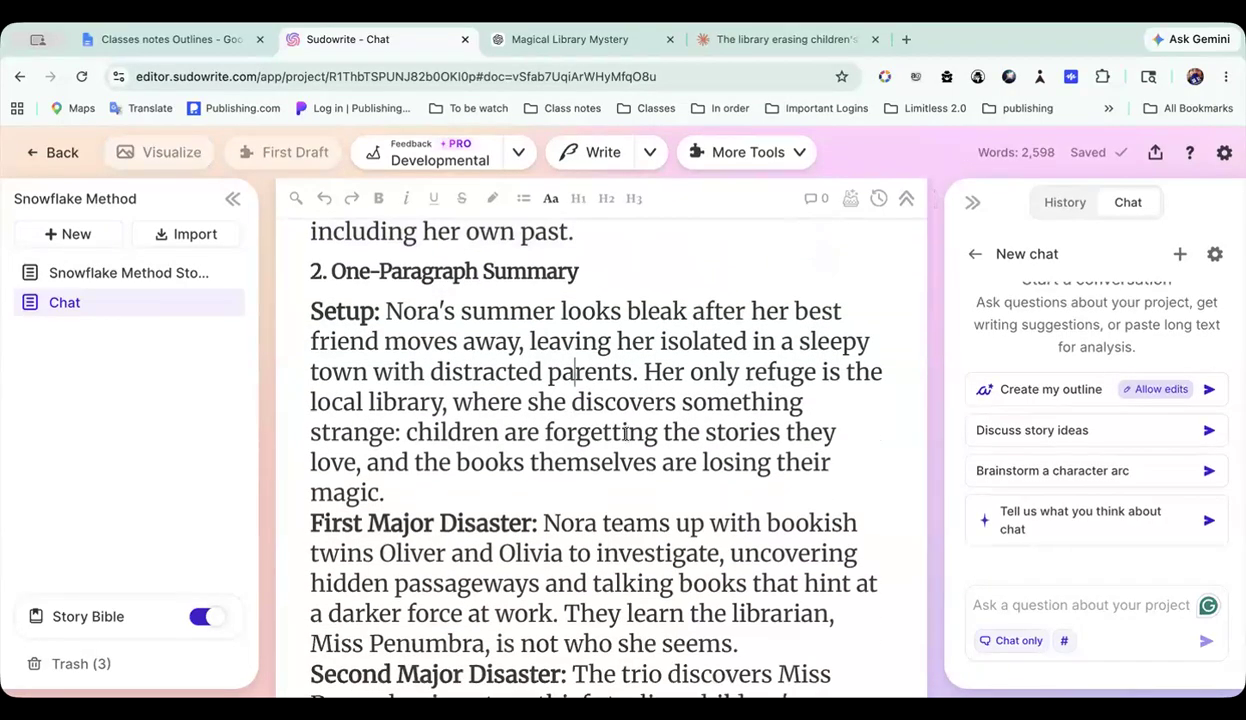
pyautogui.click(1003, 605)
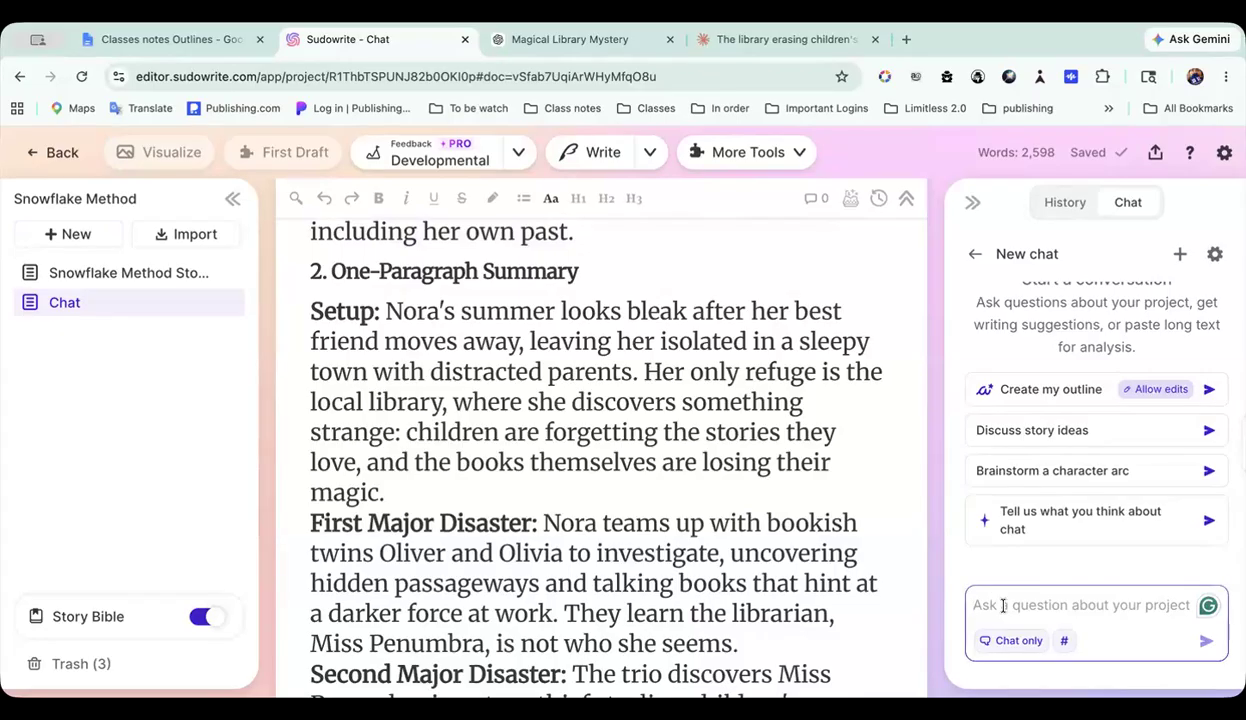
pyautogui.scroll(1, 610, 470)
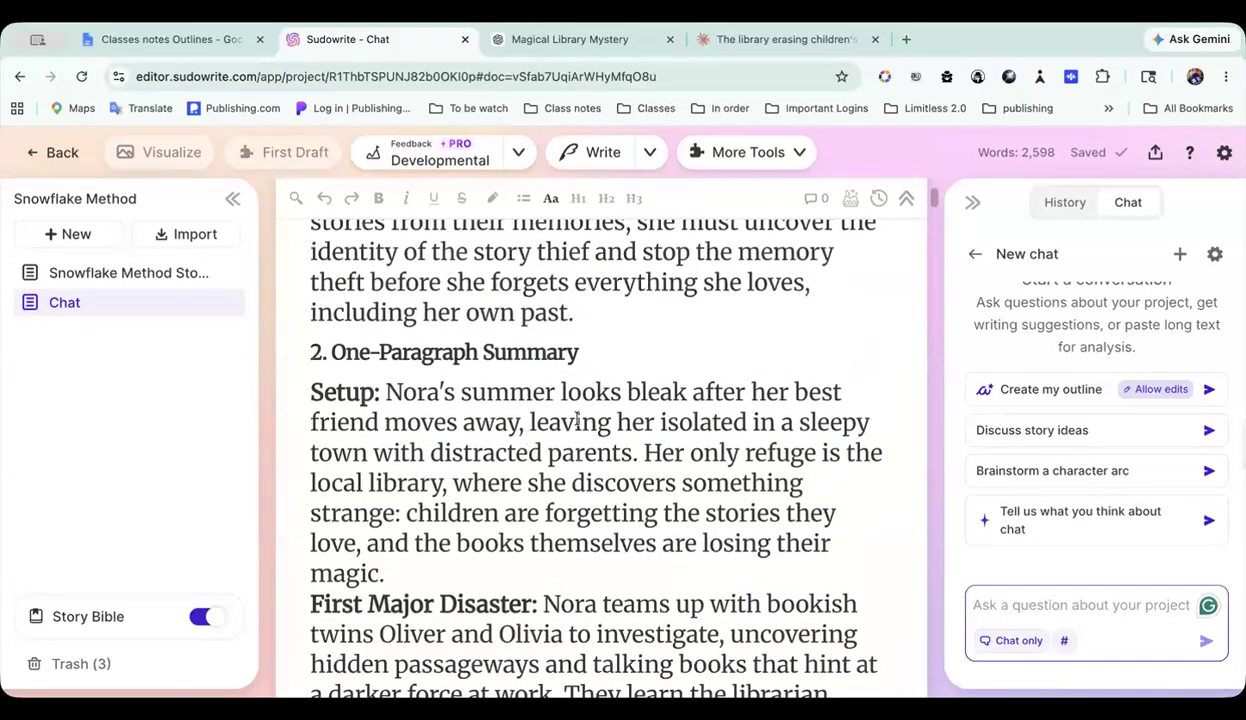
pyautogui.moveTo(592, 352); pyautogui.dragTo(333, 350)
pyautogui.hotkey('ctrl', 'c')
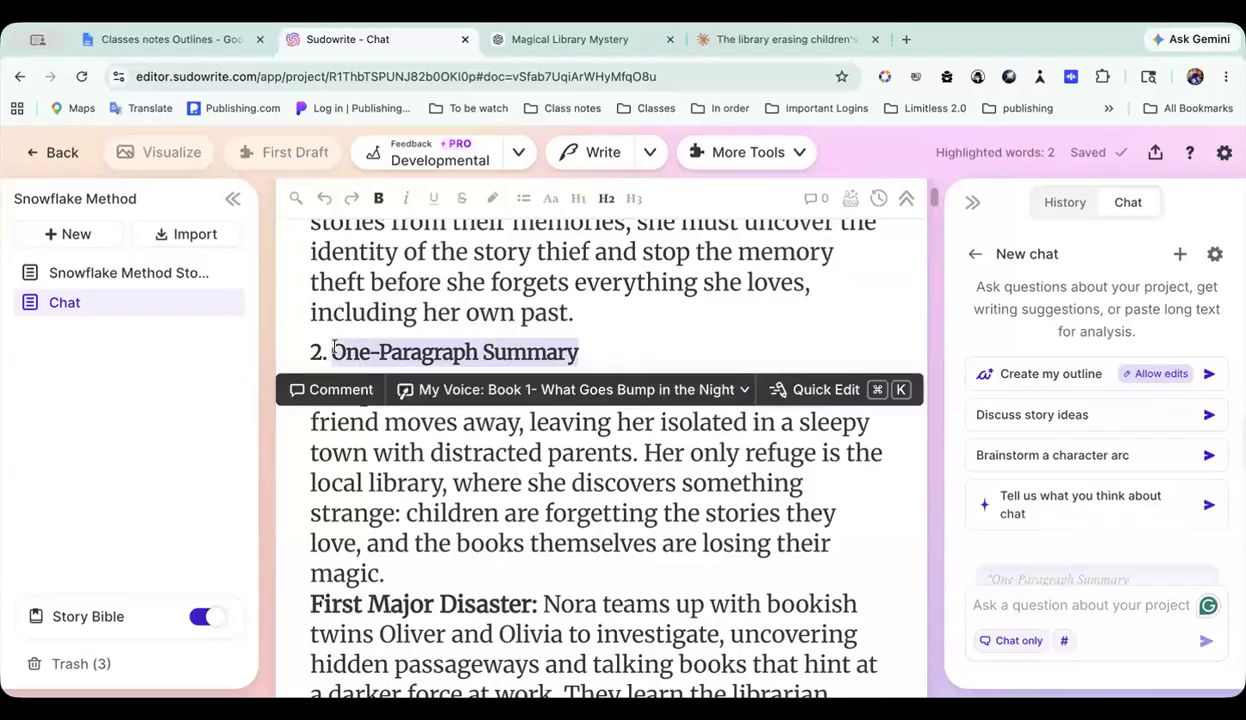
# Step: Highlight the full One-Sentence Summary text as chat context and send the pasted prompt "One-Paragraph Summary"
pyautogui.scroll(2, 333, 351)
pyautogui.doubleClick(312, 312)
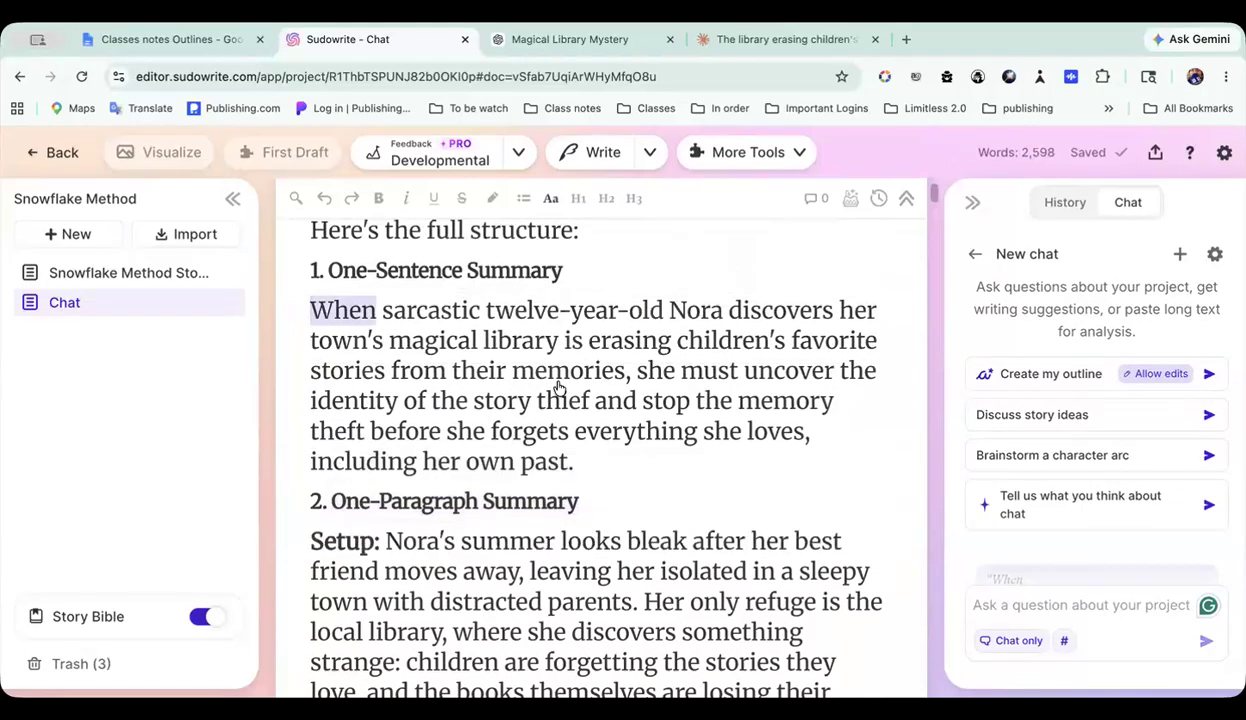
pyautogui.keyDown('shift'); pyautogui.click(590, 455); pyautogui.keyUp('shift')
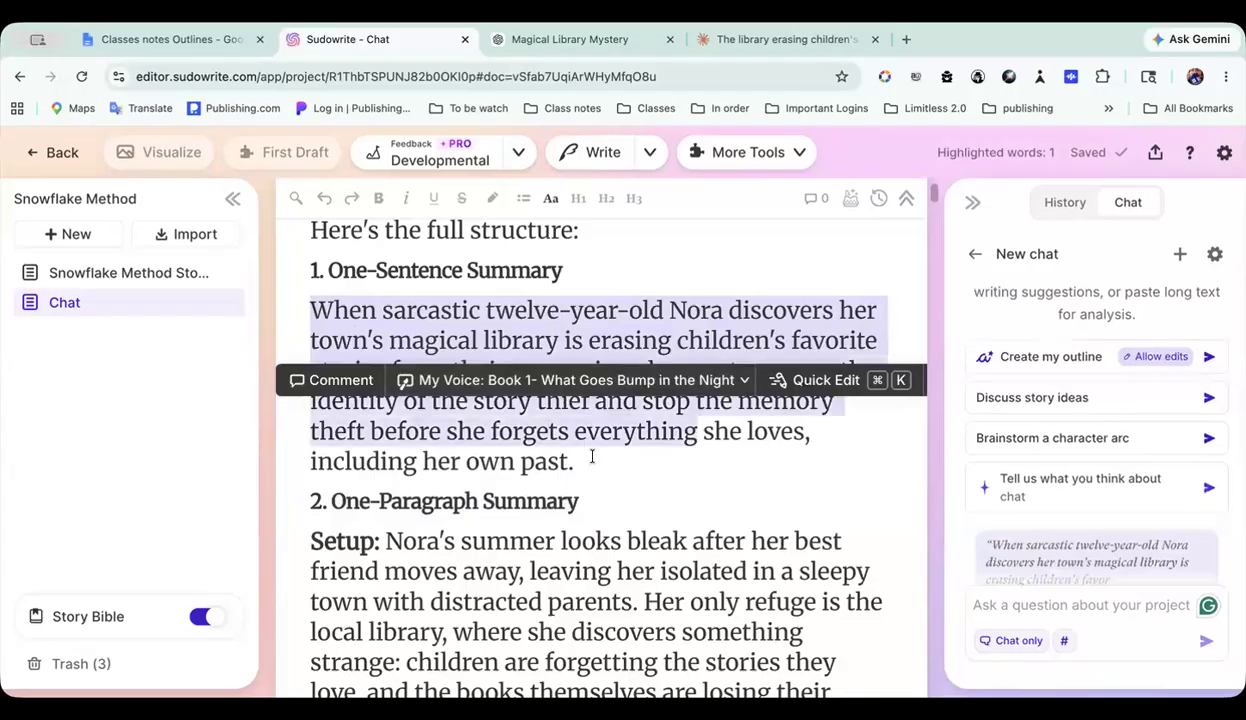
pyautogui.click(997, 605)
pyautogui.hotkey('ctrl', 'v')
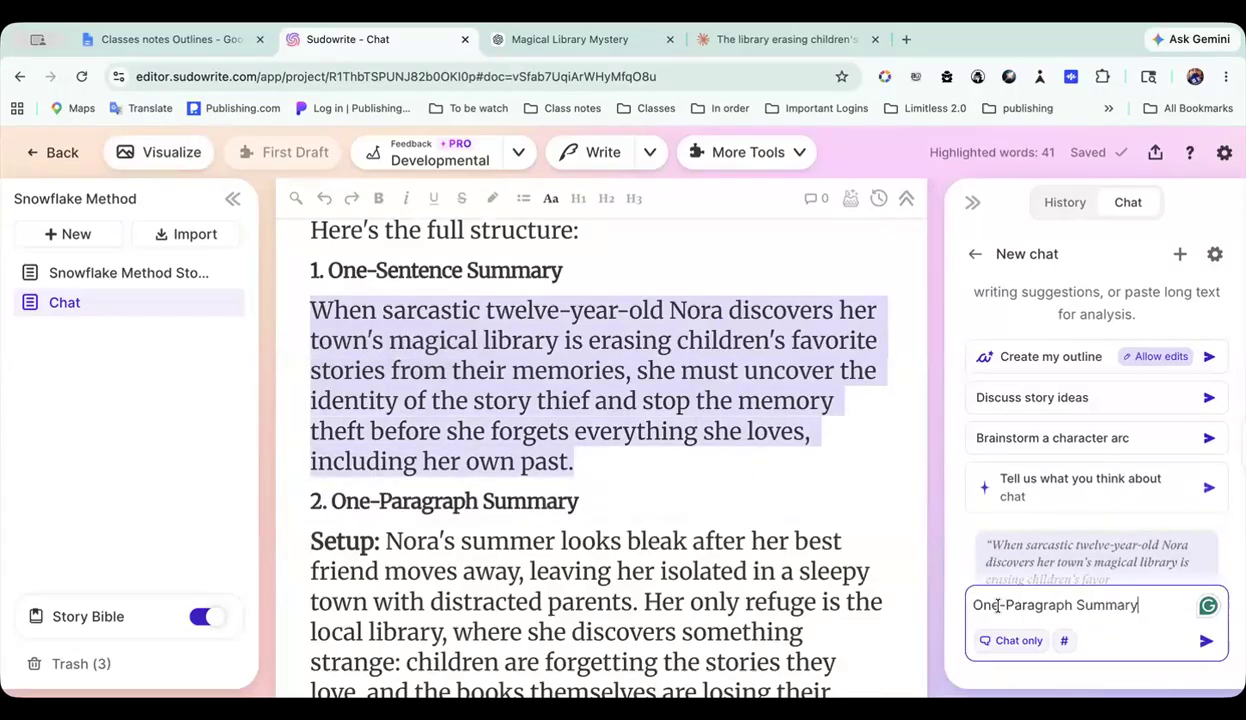
pyautogui.click(1206, 644)
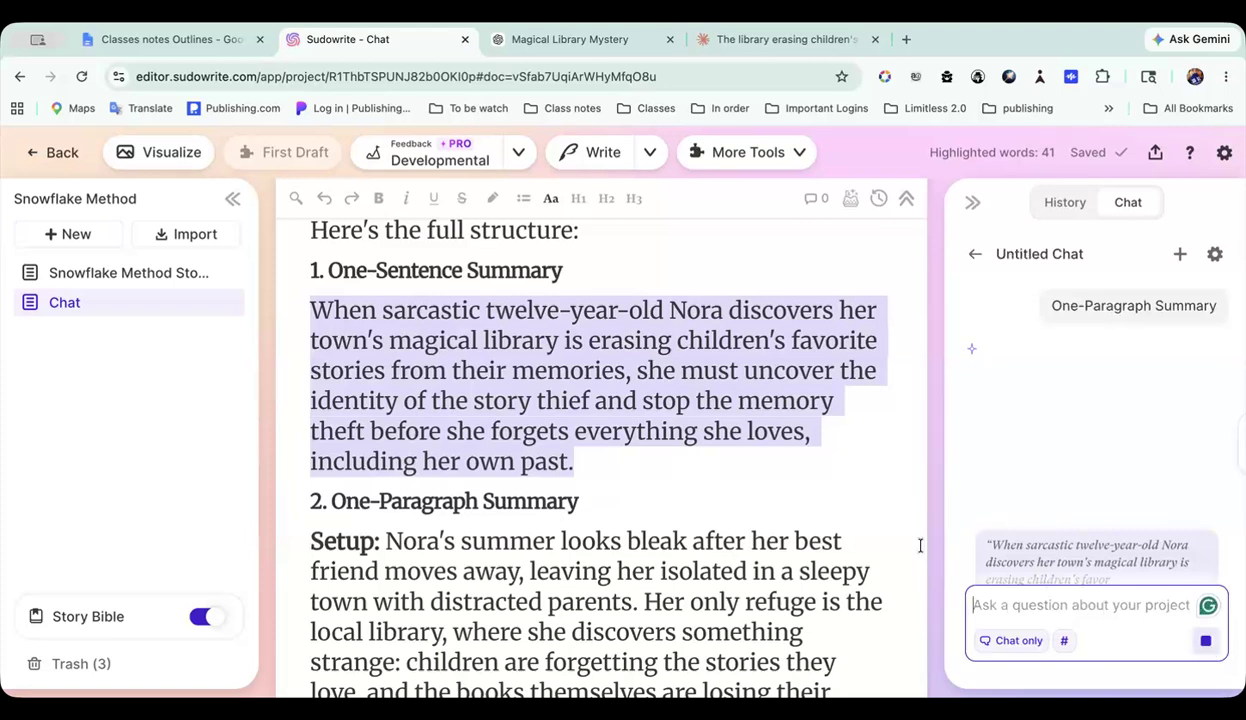
# Step: Read the chat's one-paragraph summary reply down to its structure breakdown
pyautogui.scroll(-5, 783, 537)
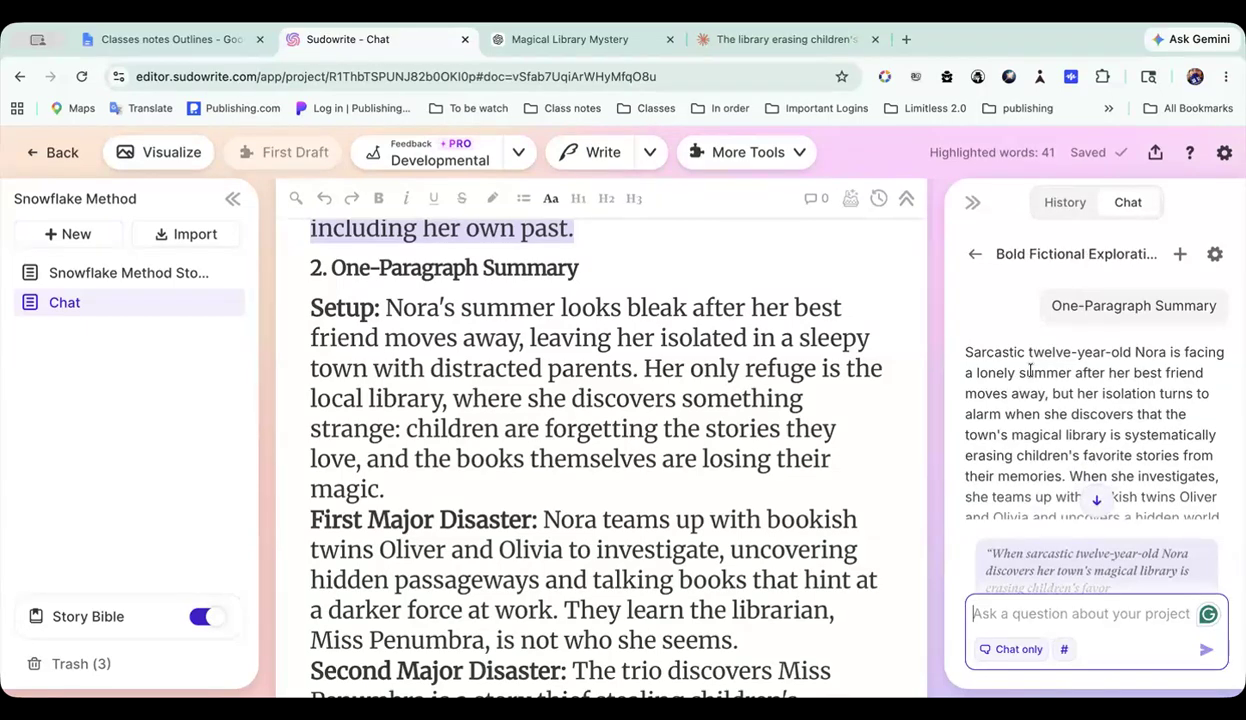
pyautogui.scroll(-3, 1035, 380)
pyautogui.scroll(-5, 1046, 392)
pyautogui.scroll(5, 1046, 392)
pyautogui.scroll(-2, 1047, 397)
pyautogui.scroll(-1, 1047, 397)
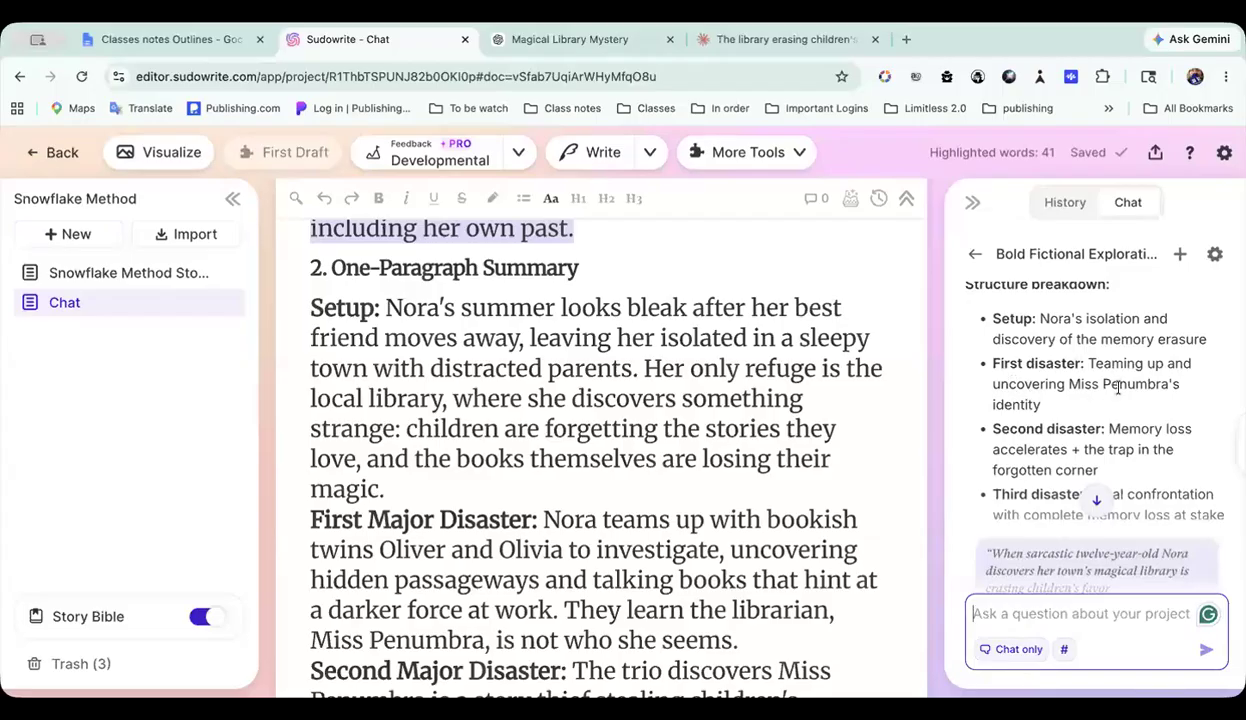
# Step: Compare the document's disasters and ending with the chat's structure breakdown, continuing to the Main Character Development section
pyautogui.scroll(-2, 685, 485)
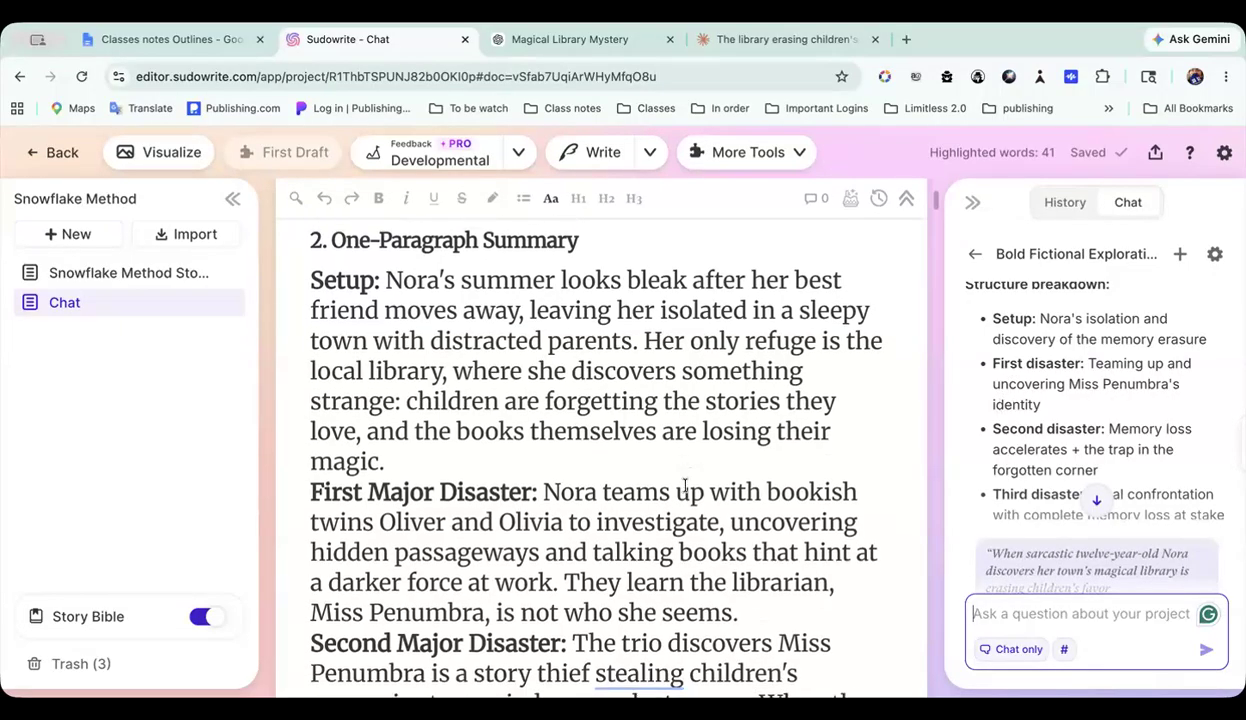
pyautogui.scroll(-2, 587, 415)
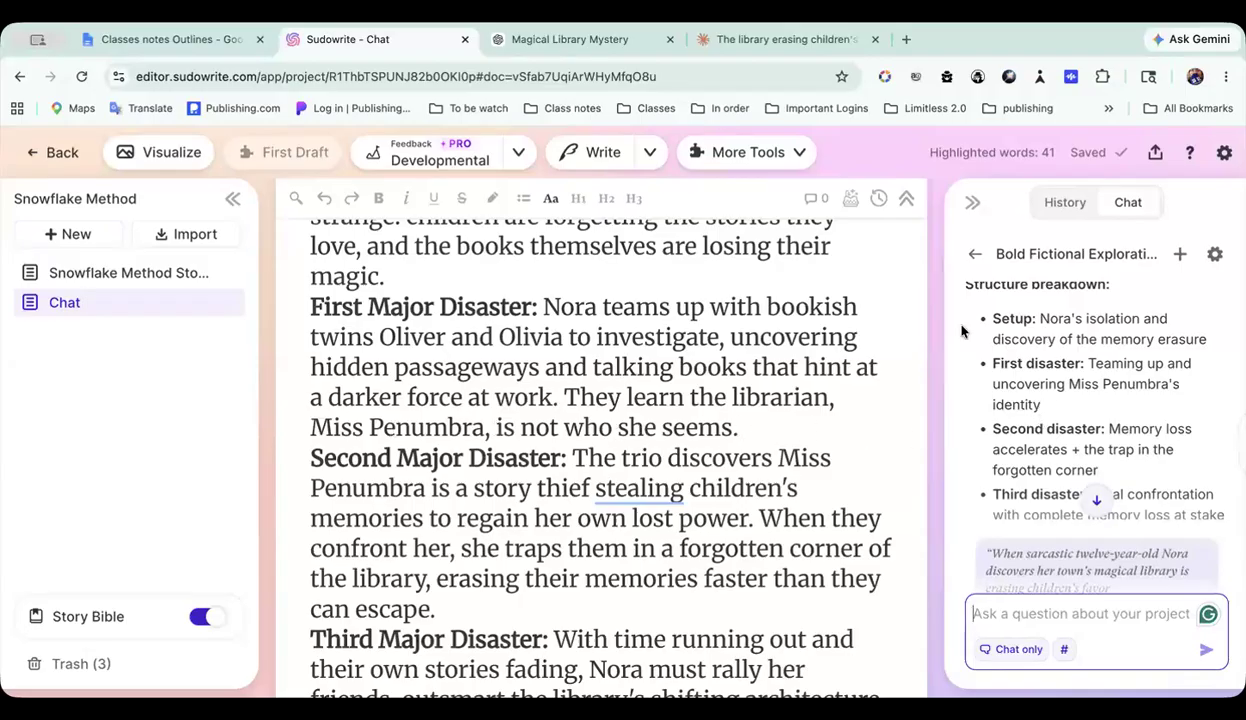
pyautogui.scroll(-1, 609, 347)
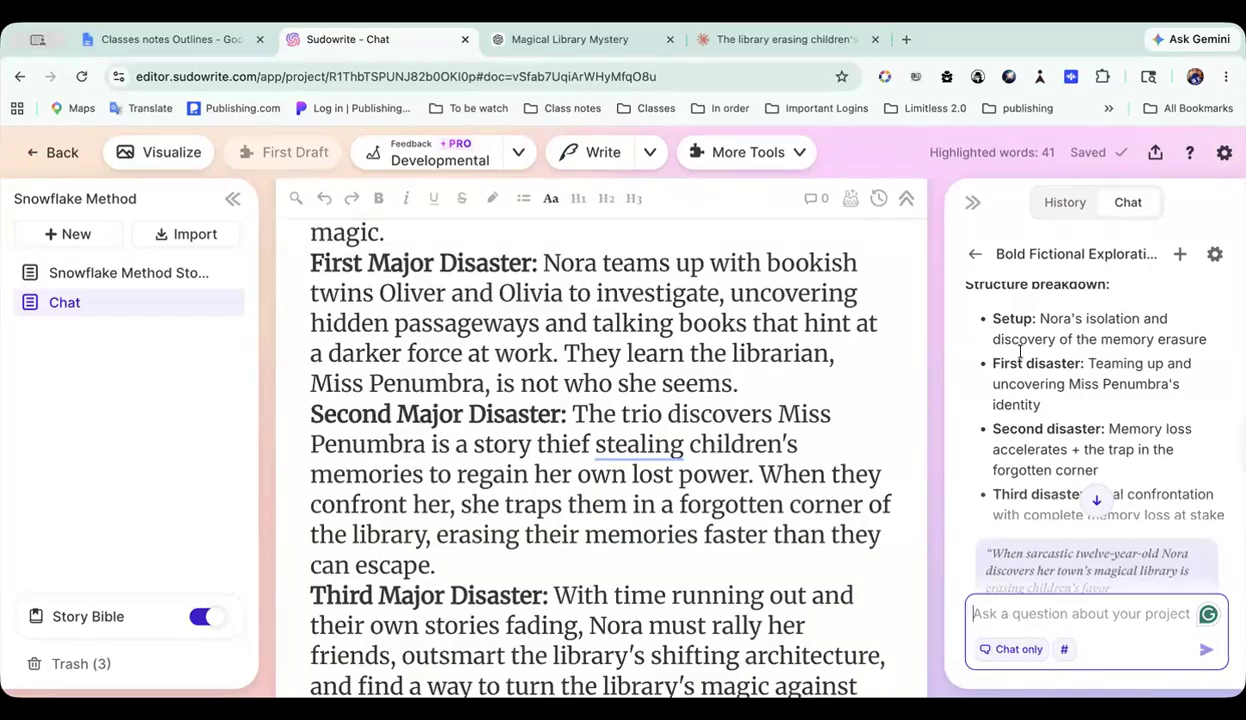
pyautogui.scroll(-2, 1037, 441)
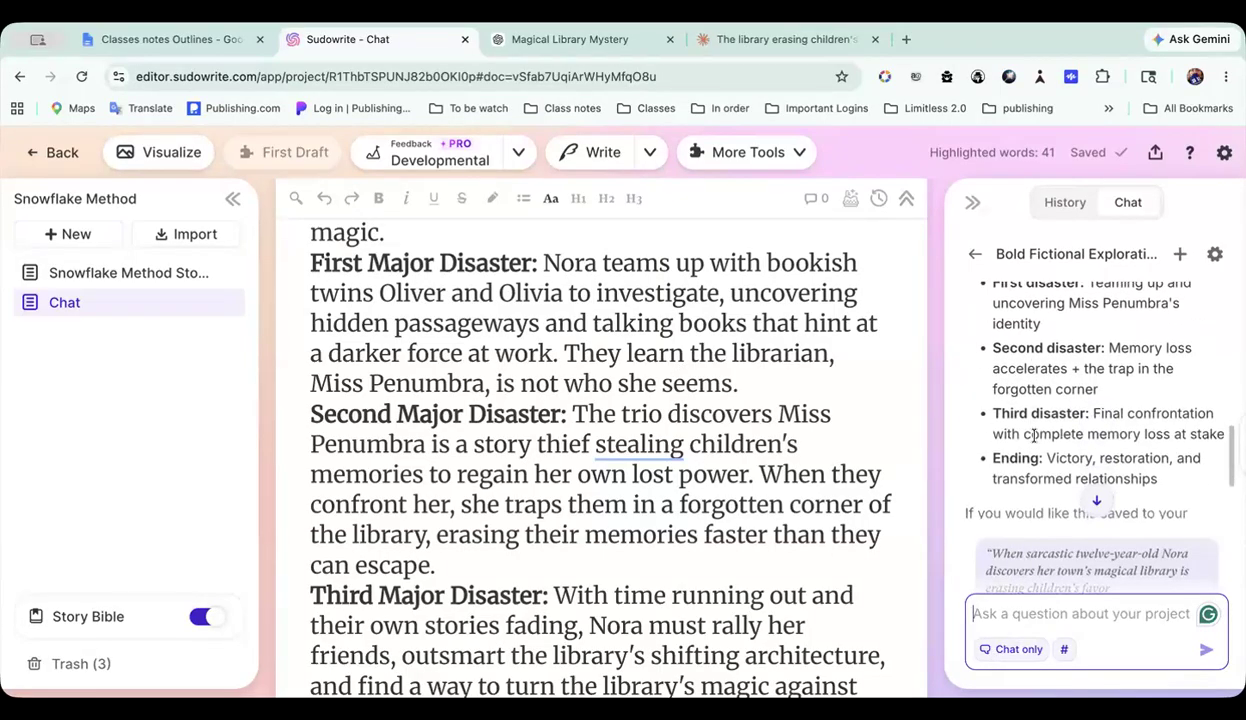
pyautogui.scroll(-4, 662, 410)
pyautogui.scroll(-4, 662, 410)
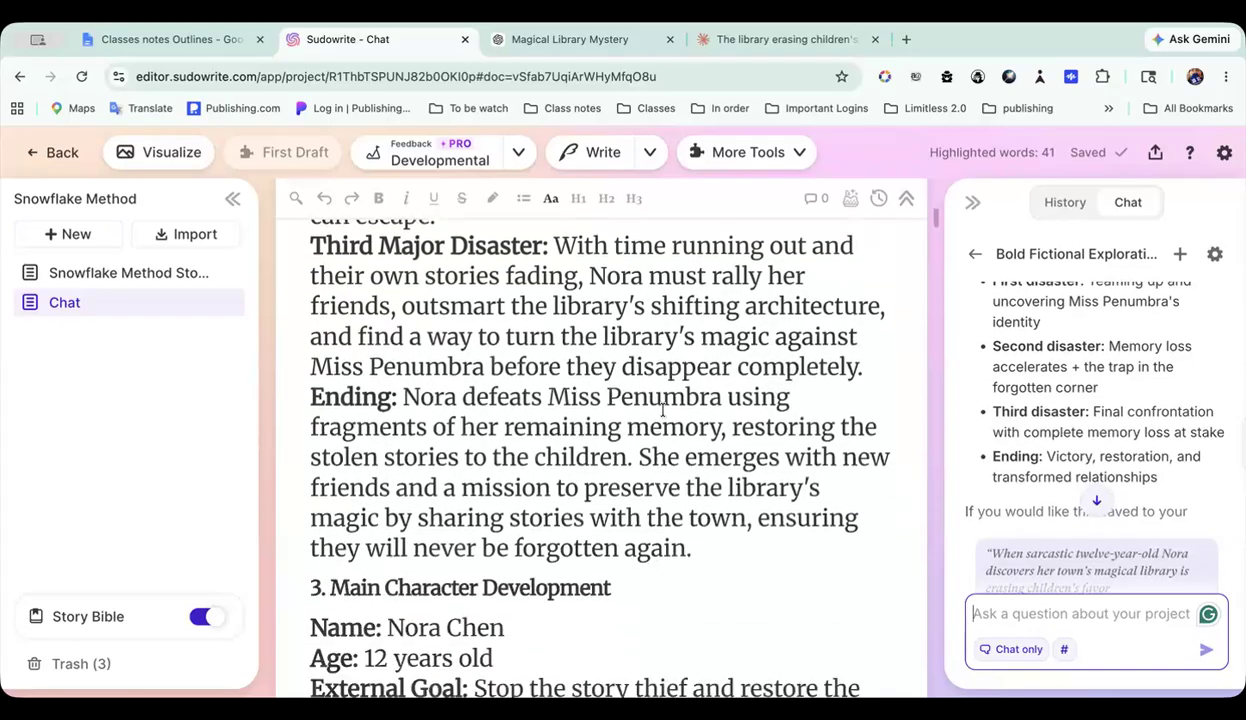
pyautogui.scroll(-1, 1027, 433)
pyautogui.scroll(-3, 1027, 433)
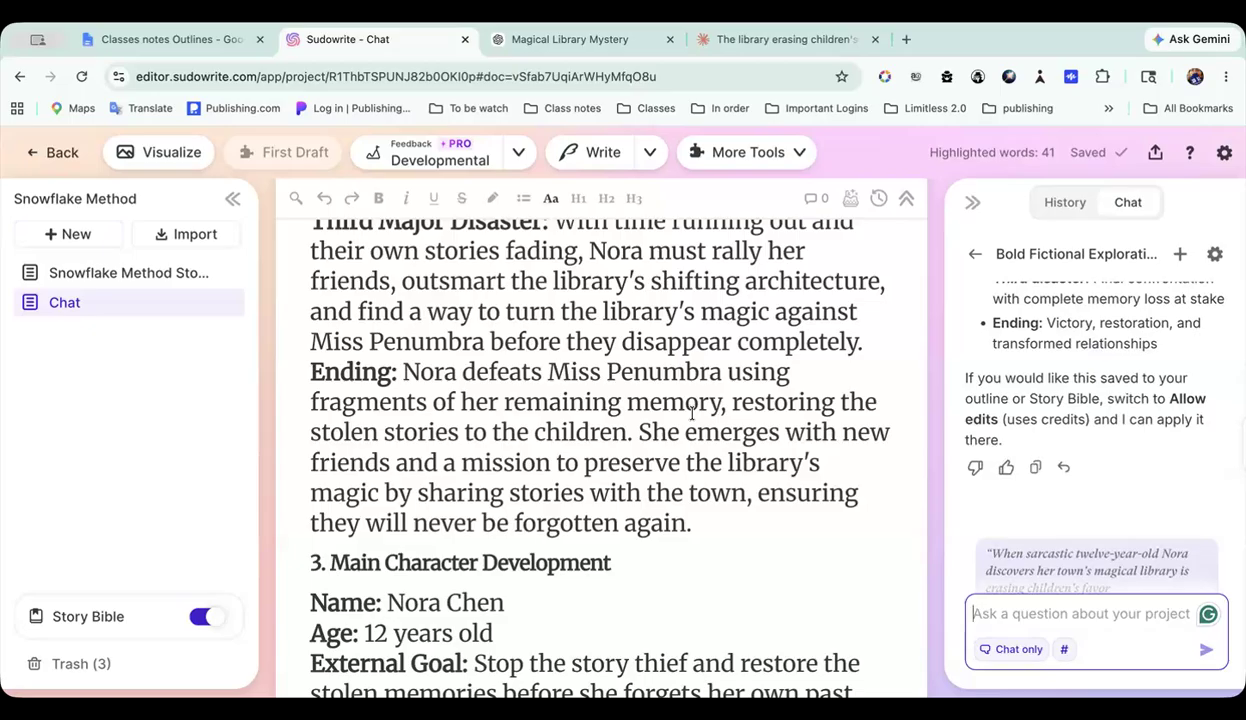
pyautogui.scroll(9, 565, 358)
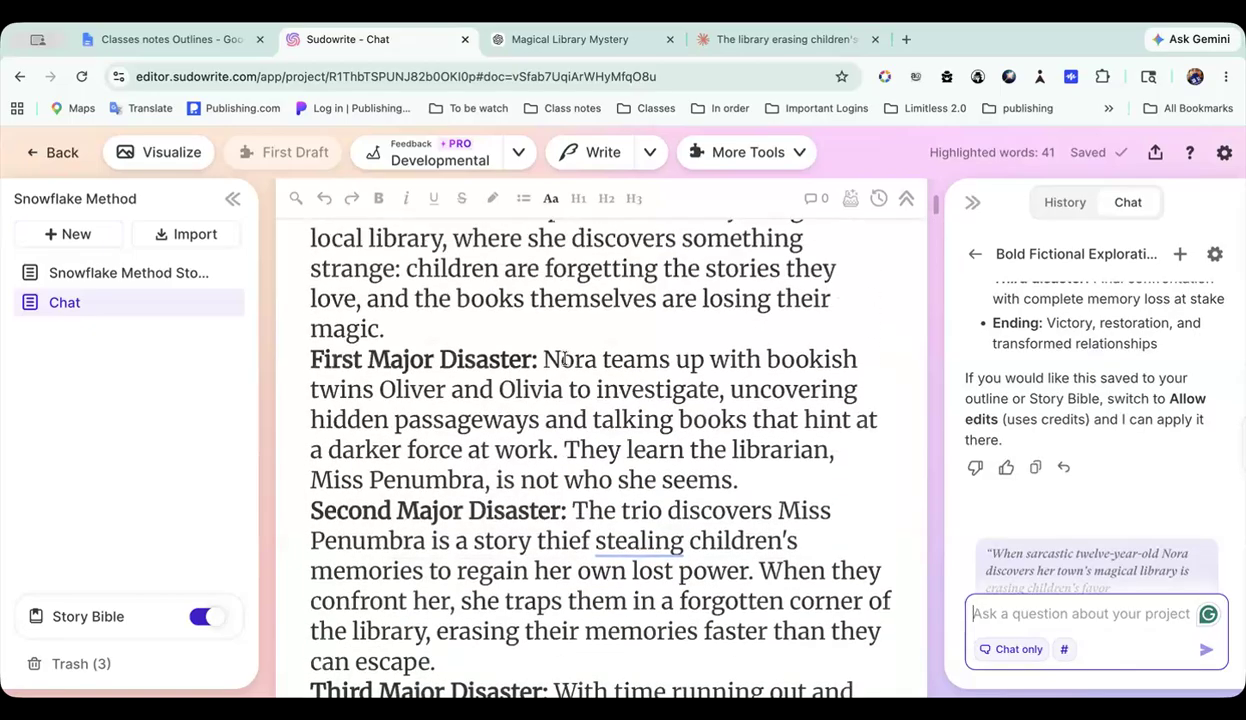
pyautogui.scroll(-15, 565, 358)
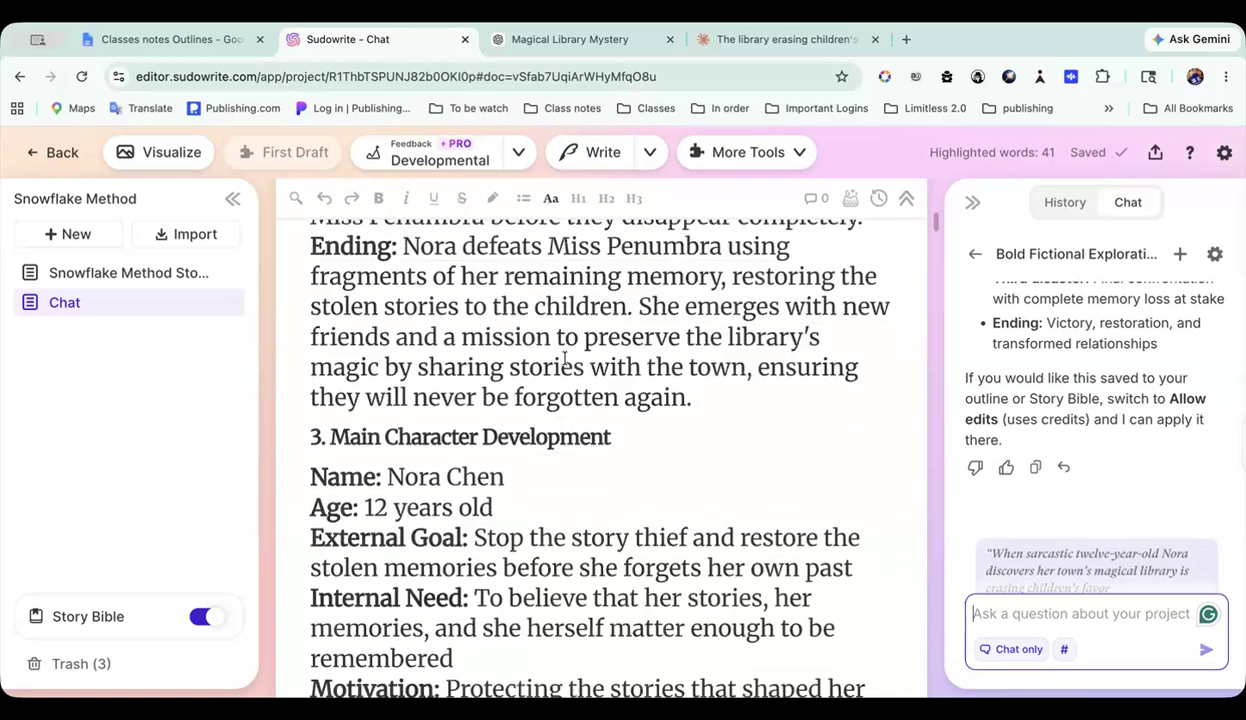
# Step: Review the document's One-Paragraph Summary from Setup to Ending, together with the Main Character Development section that builds on it
pyautogui.scroll(-1, 565, 358)
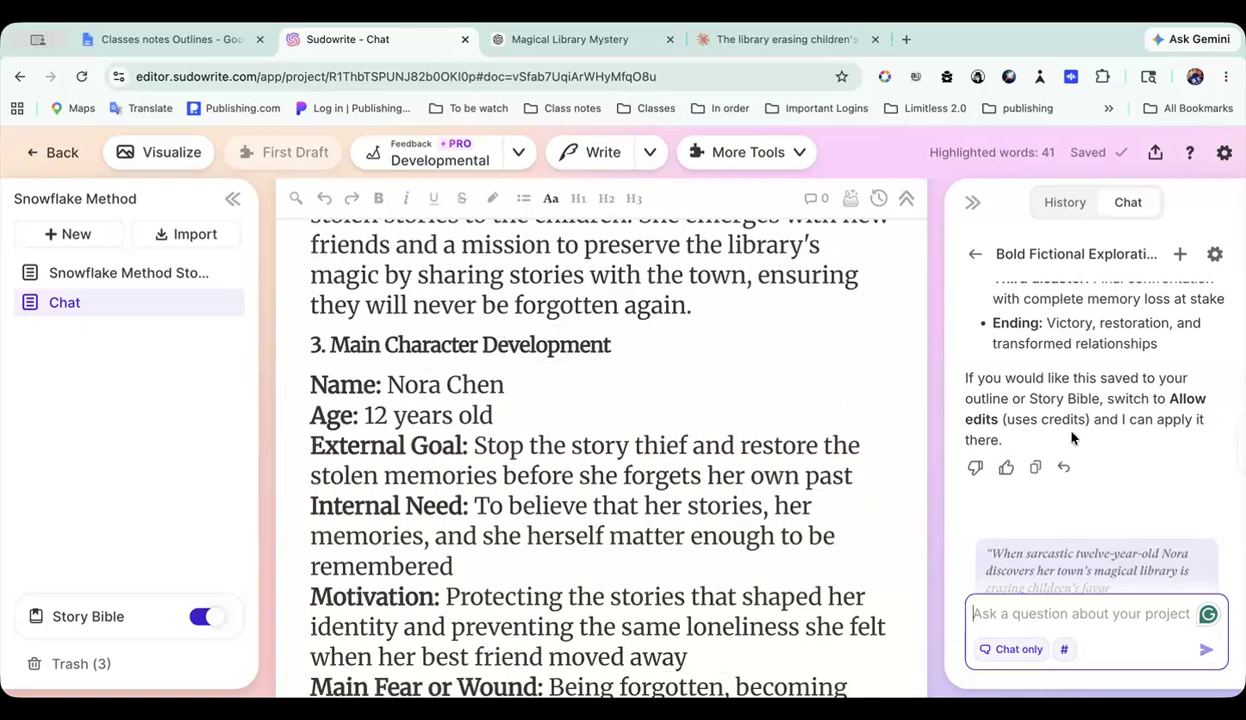
pyautogui.scroll(5, 650, 285)
pyautogui.scroll(5, 648, 278)
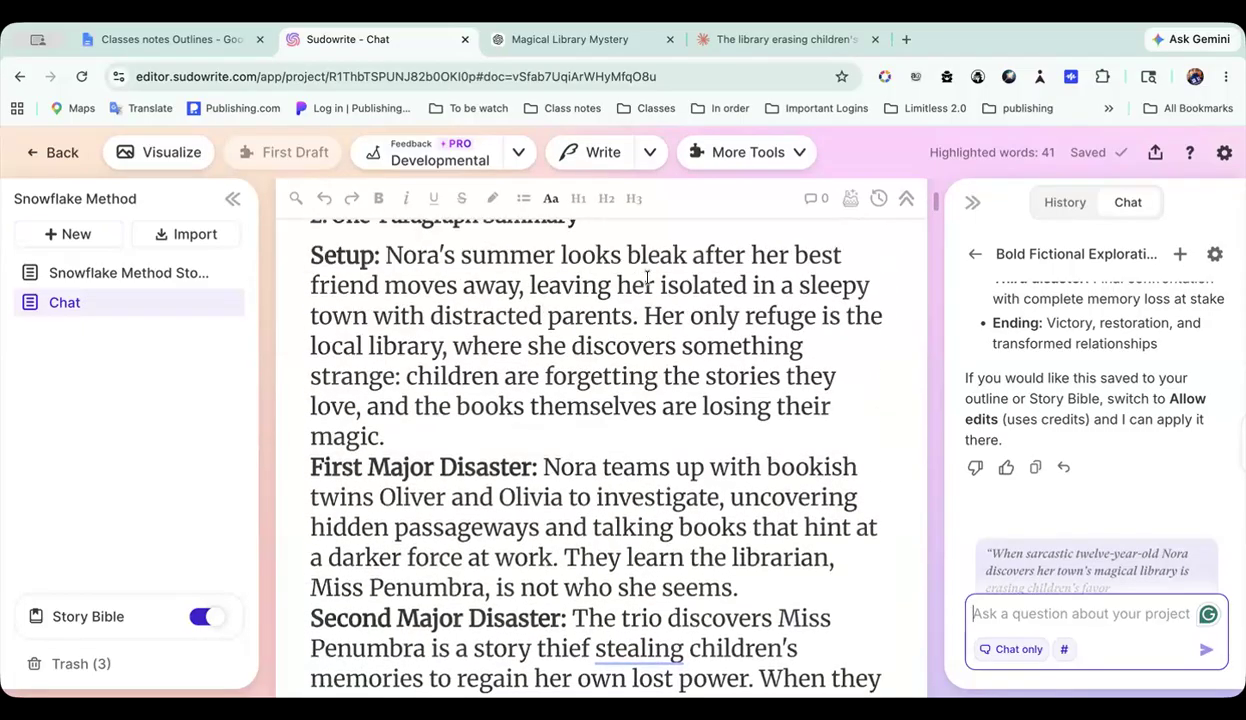
pyautogui.scroll(-5, 647, 279)
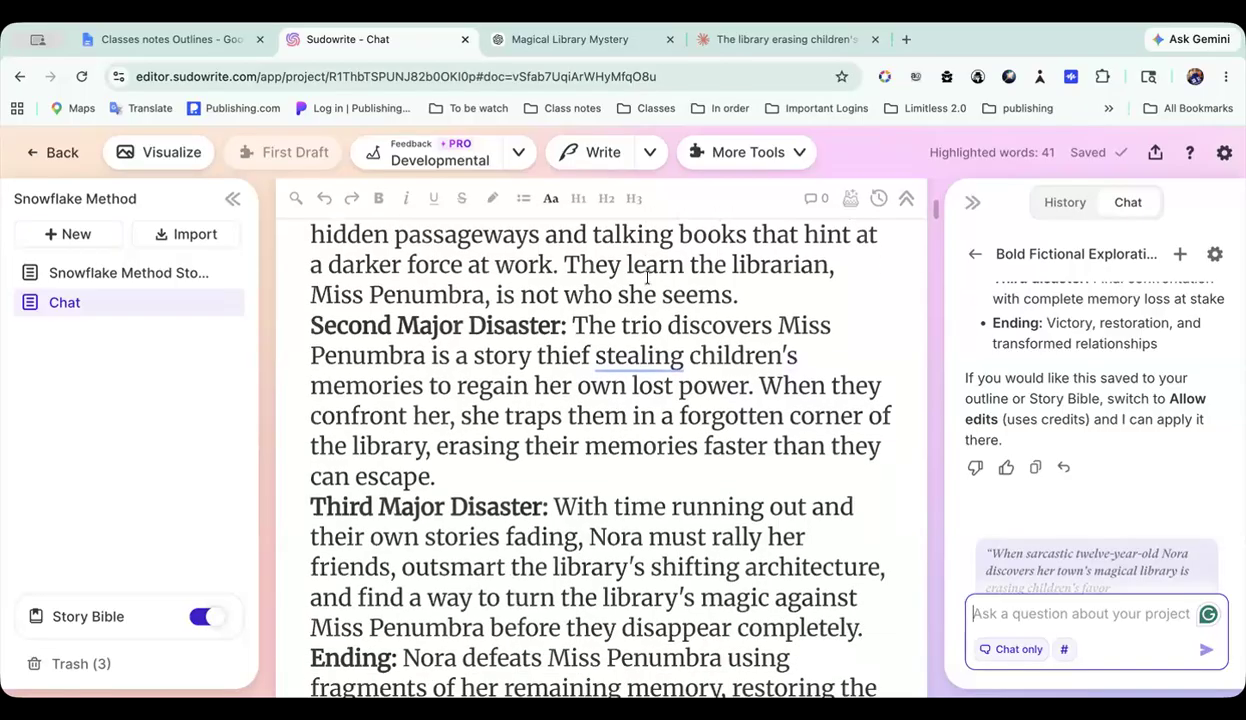
pyautogui.scroll(-3, 647, 279)
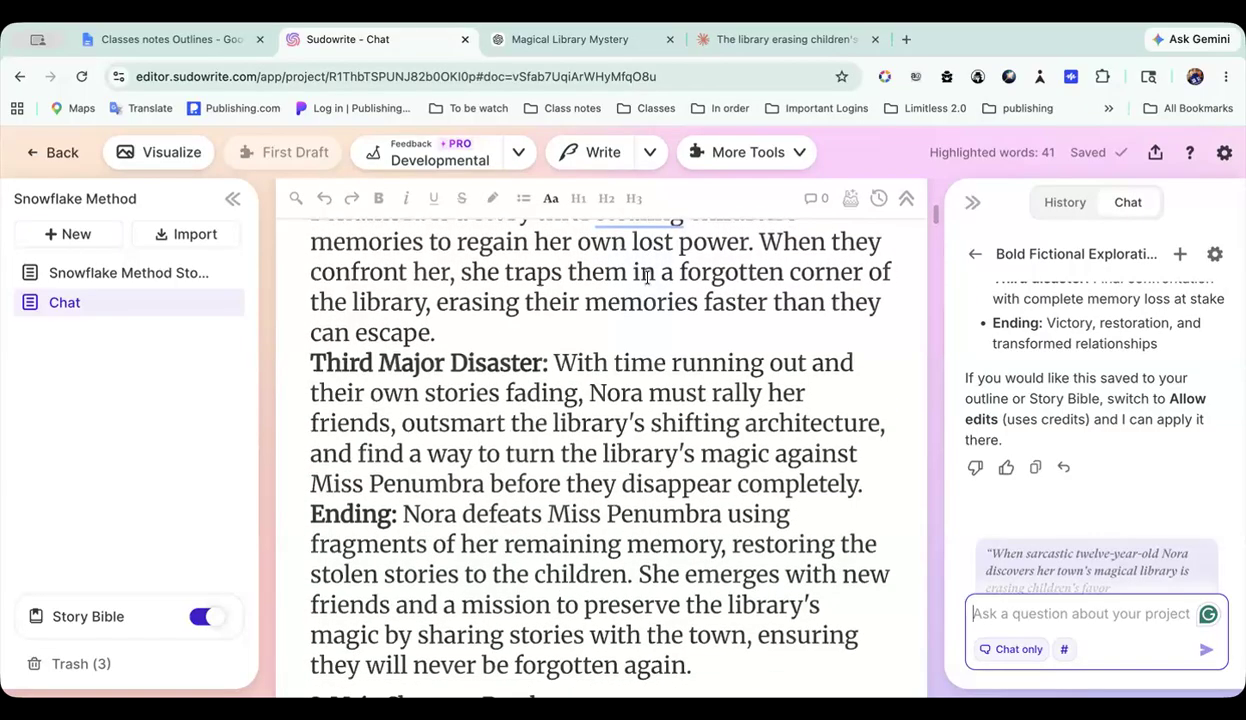
pyautogui.scroll(-2, 647, 278)
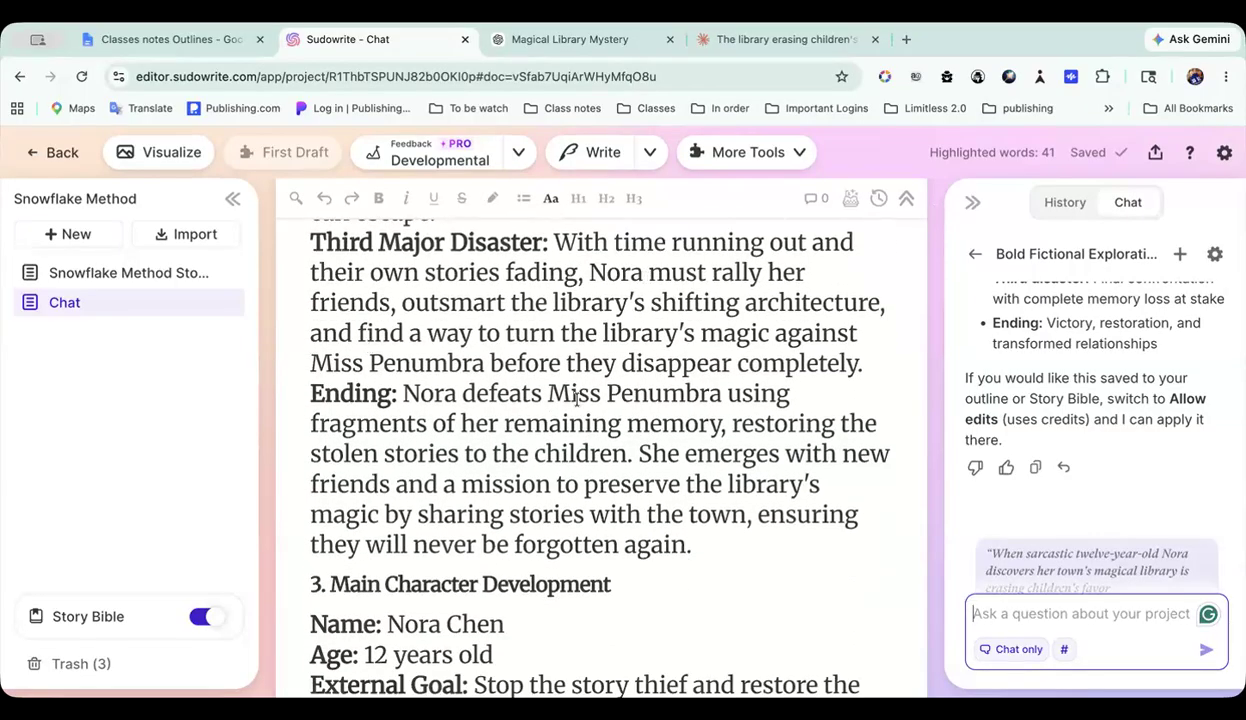
pyautogui.scroll(-3, 575, 395)
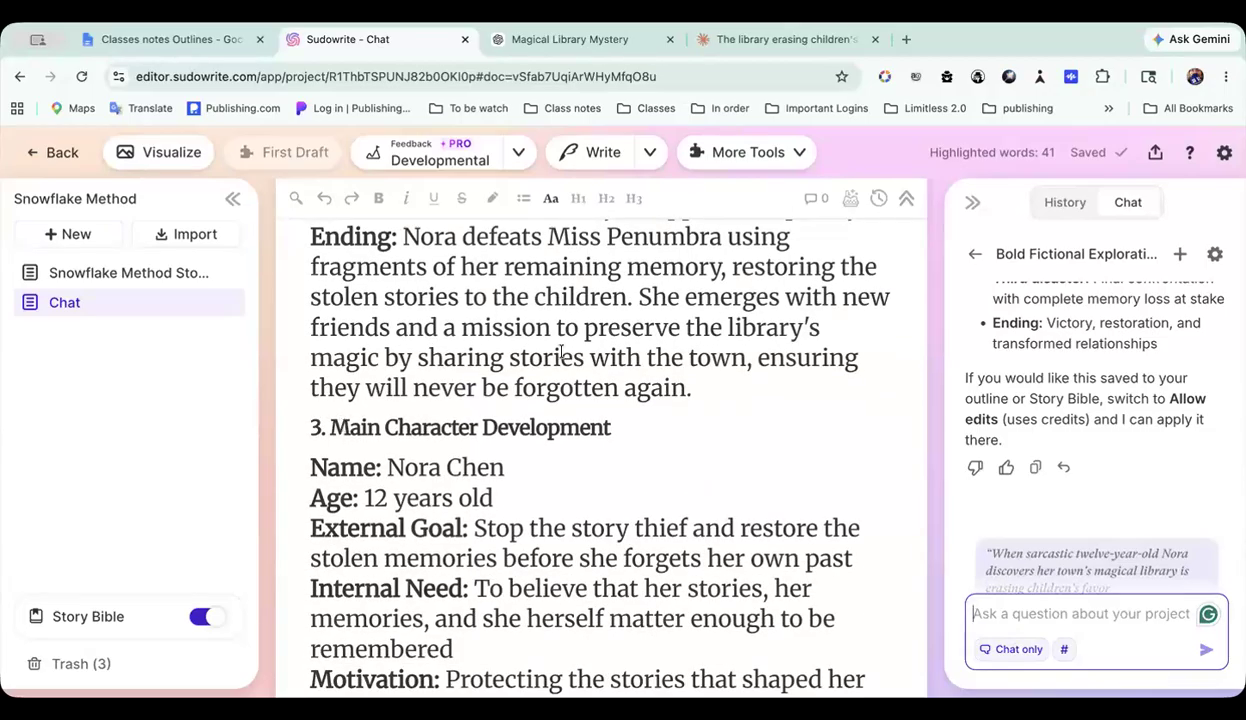
pyautogui.scroll(12, 545, 300)
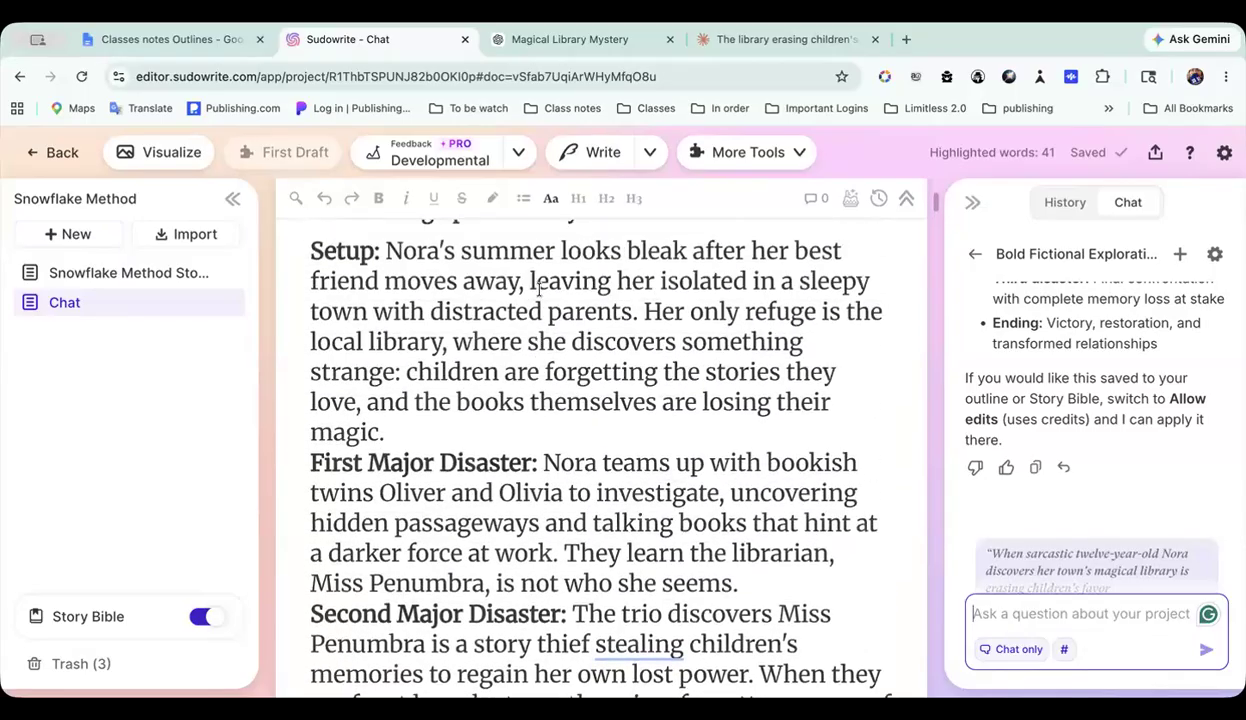
pyautogui.scroll(1, 539, 283)
pyautogui.scroll(-4, 421, 462)
pyautogui.scroll(-6, 421, 462)
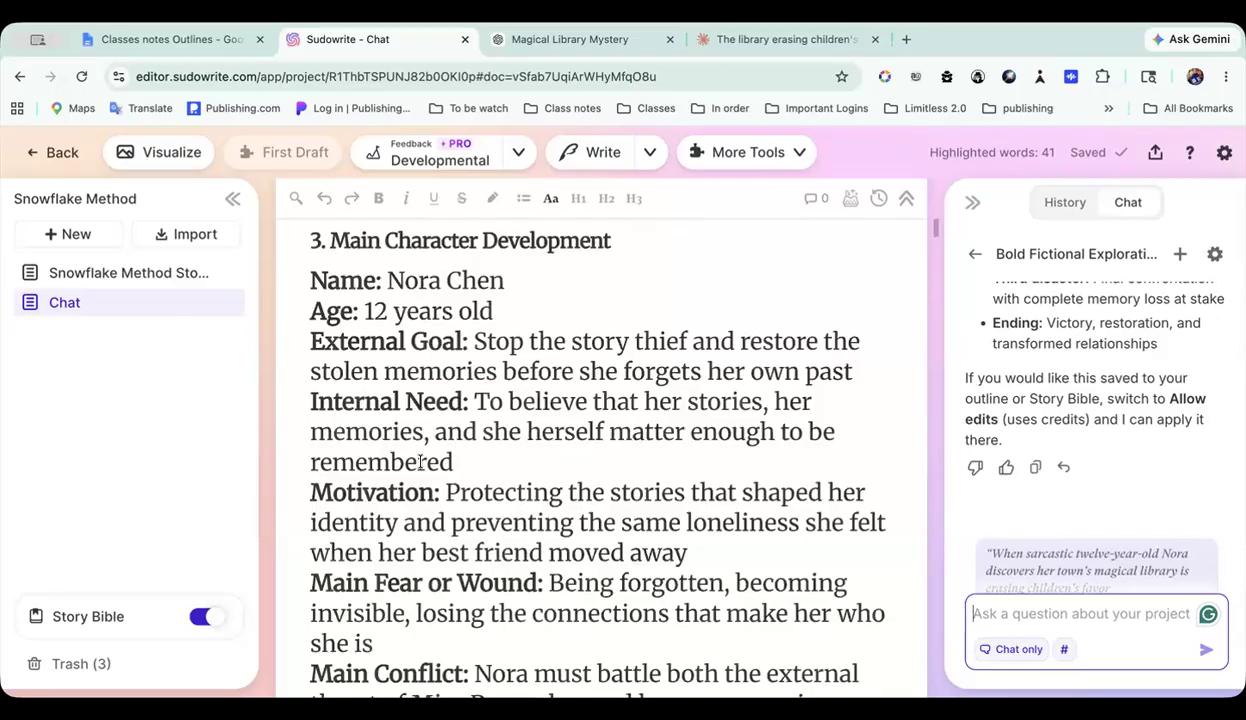
# Step: Copy the words "Main Character Development" from the section 3 heading and paste them as the chat prompt
pyautogui.scroll(-1, 421, 462)
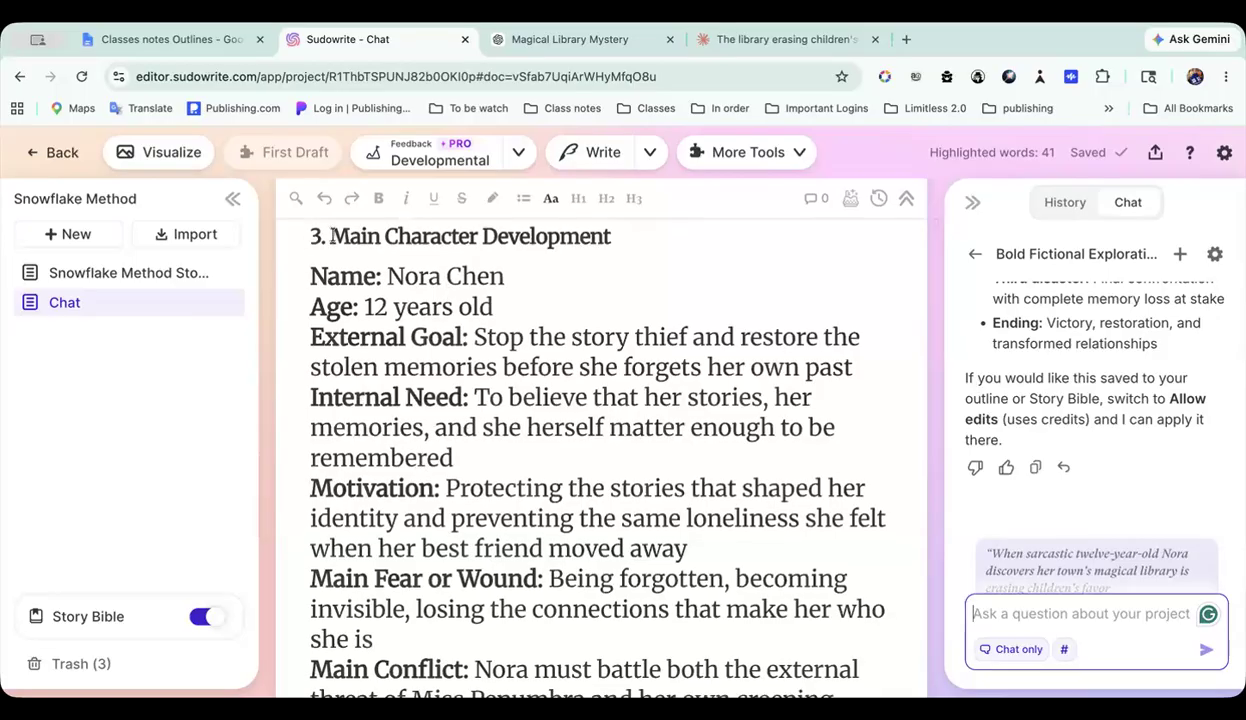
pyautogui.moveTo(331, 236); pyautogui.dragTo(621, 247)
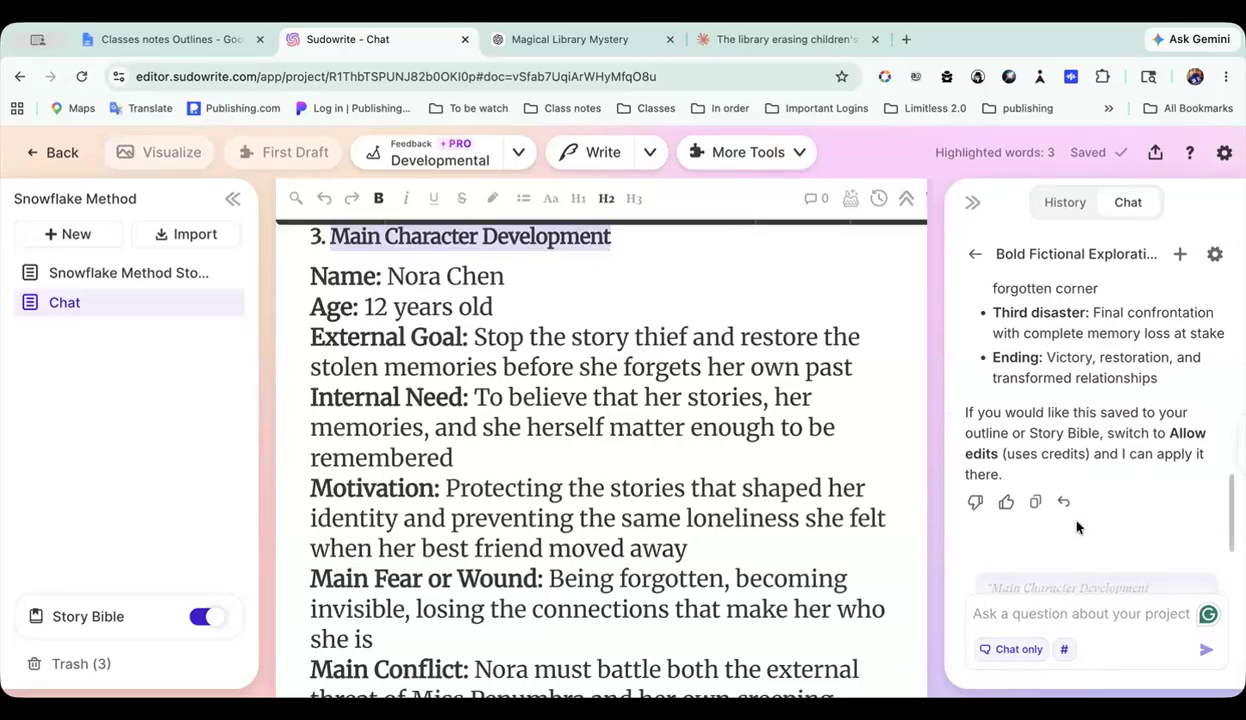
pyautogui.scroll(5, 1060, 450)
pyautogui.scroll(-5, 1065, 413)
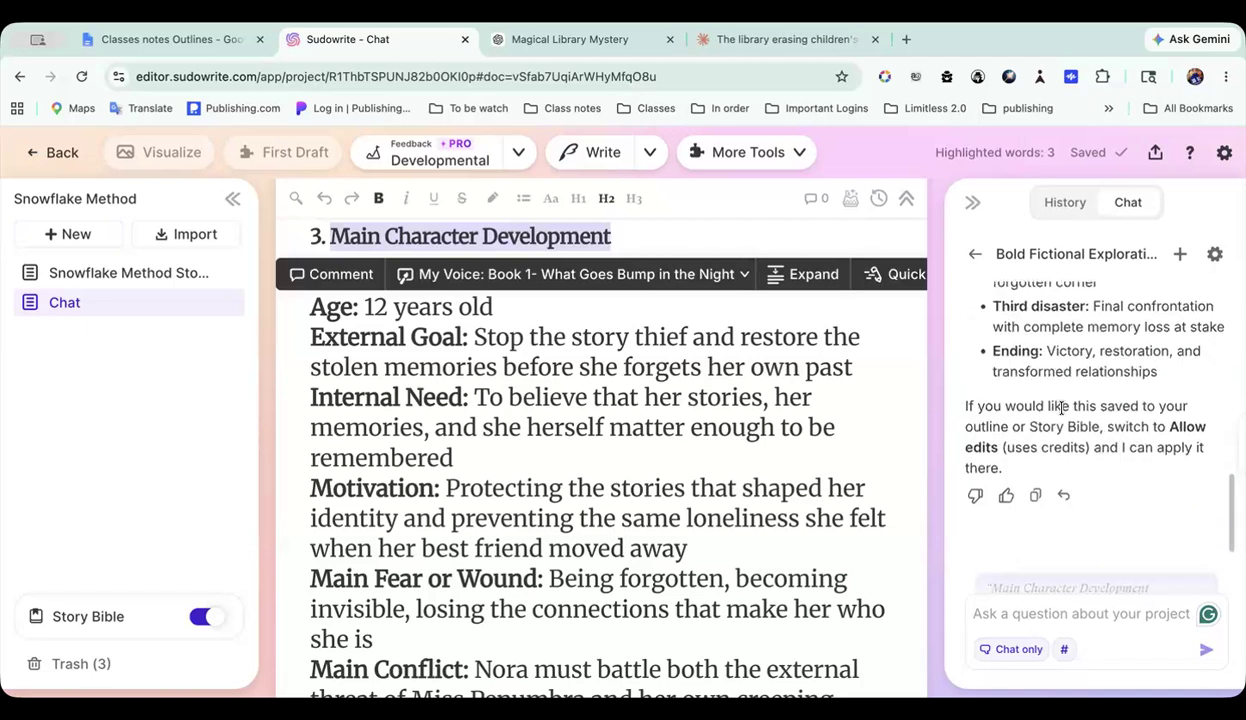
pyautogui.click(1007, 614)
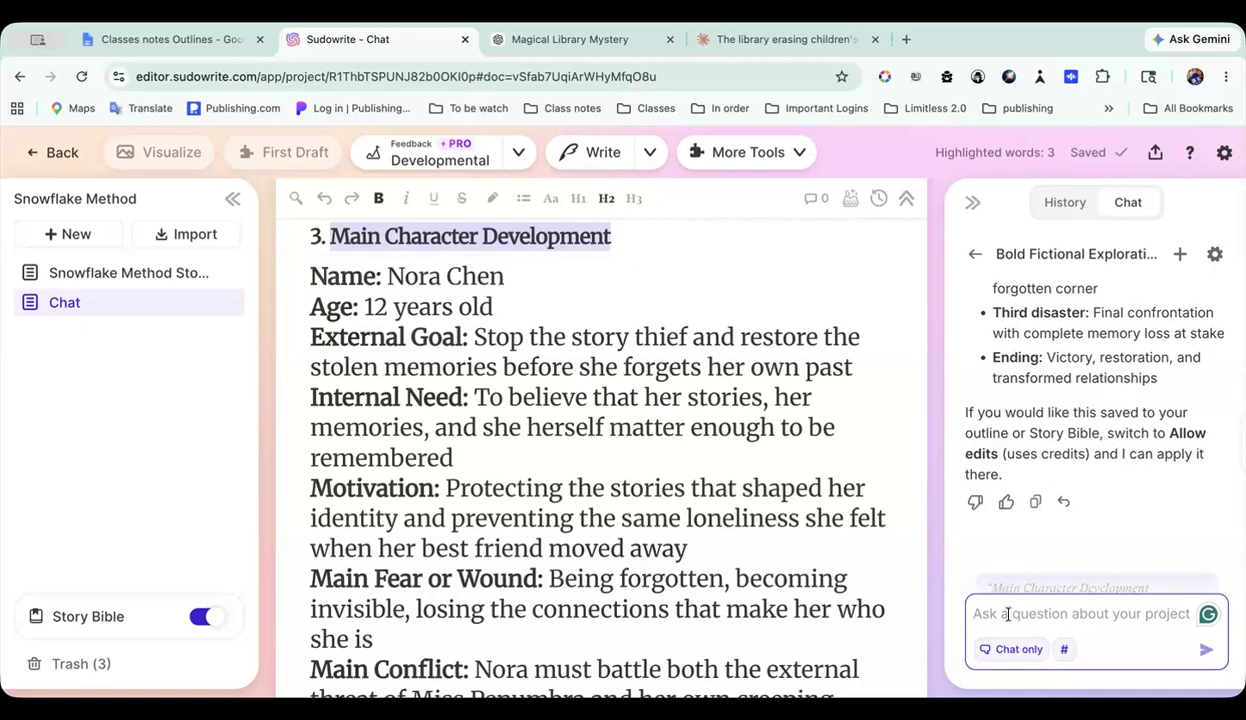
pyautogui.write('Main Character Development')
# Step: Highlight the One-Sentence Summary and One-Paragraph Summary sections as chat context and send the "Main Character Development" prompt
pyautogui.scroll(5, 657, 497)
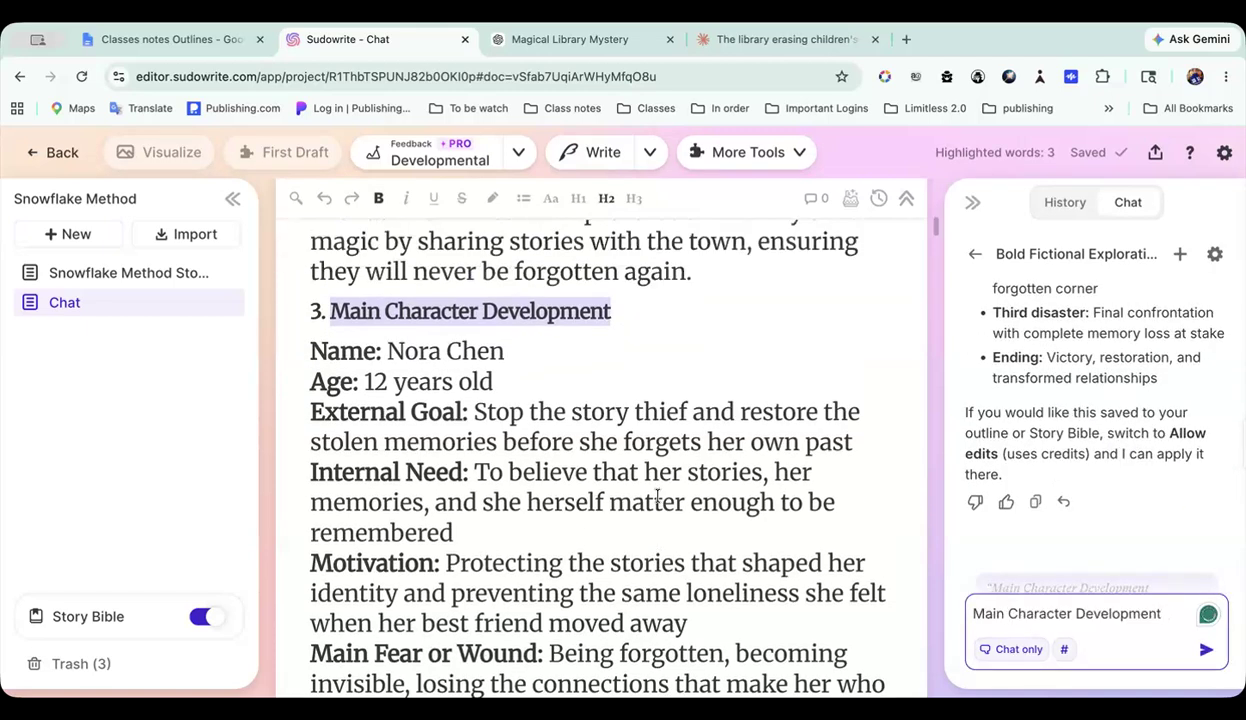
pyautogui.scroll(6, 657, 497)
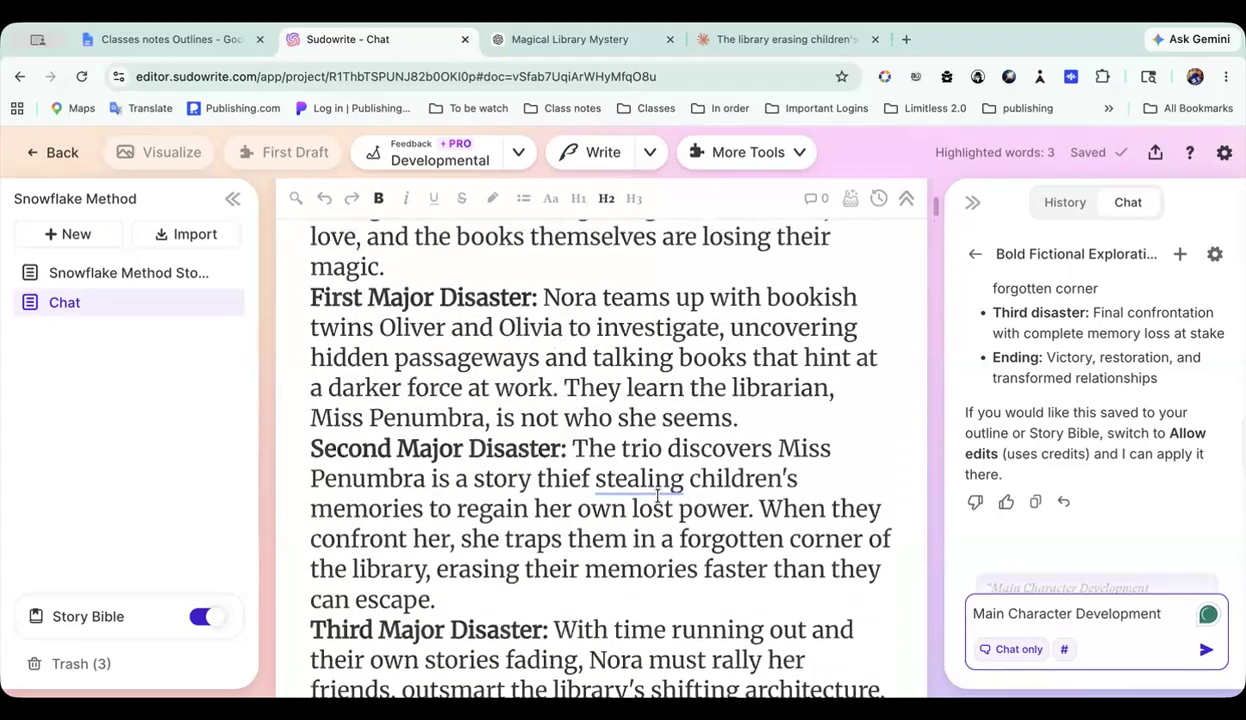
pyautogui.scroll(4, 657, 497)
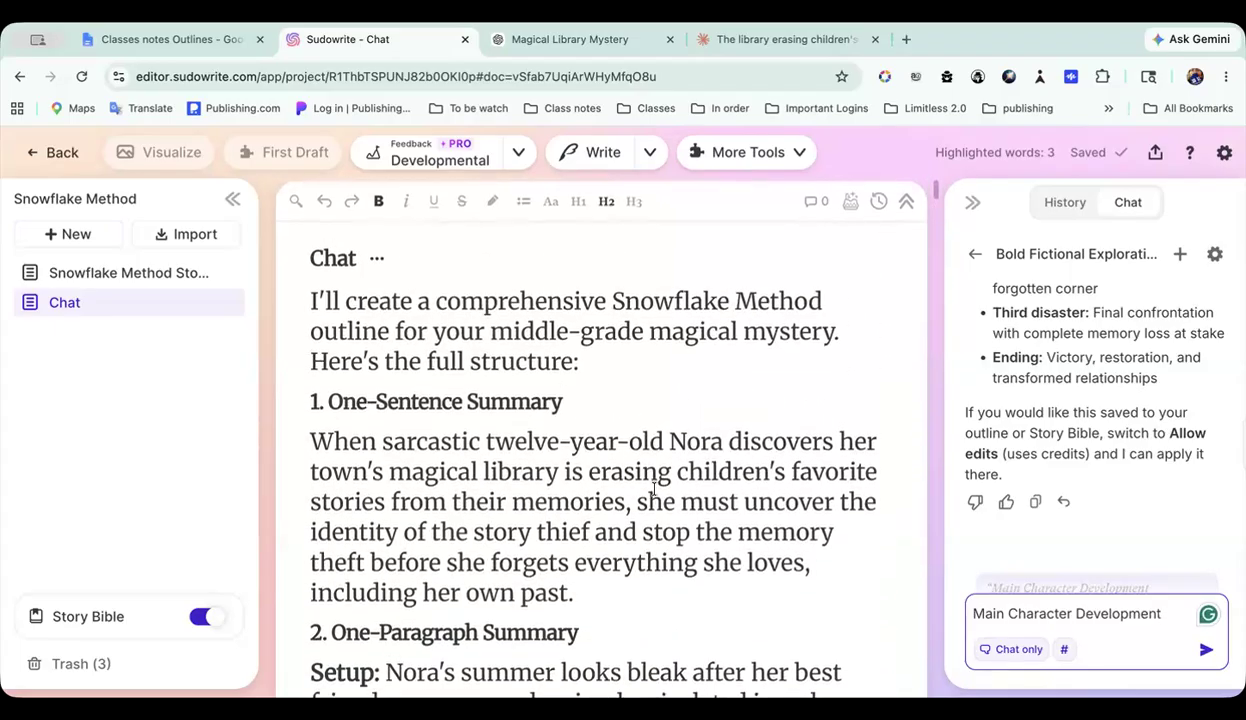
pyautogui.scroll(-2, 479, 392)
pyautogui.scroll(-3, 479, 390)
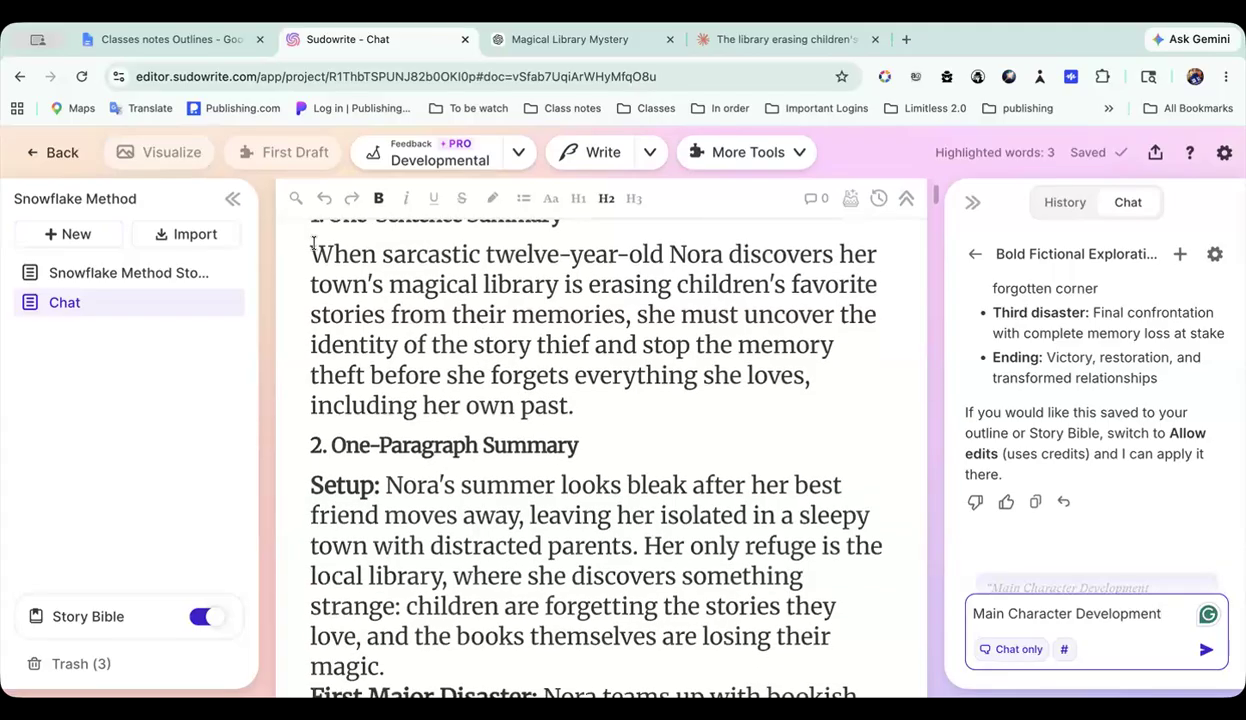
pyautogui.scroll(3, 479, 390)
pyautogui.moveTo(305, 248); pyautogui.dragTo(688, 509)
pyautogui.moveTo(540, 457); pyautogui.dragTo(712, 296)
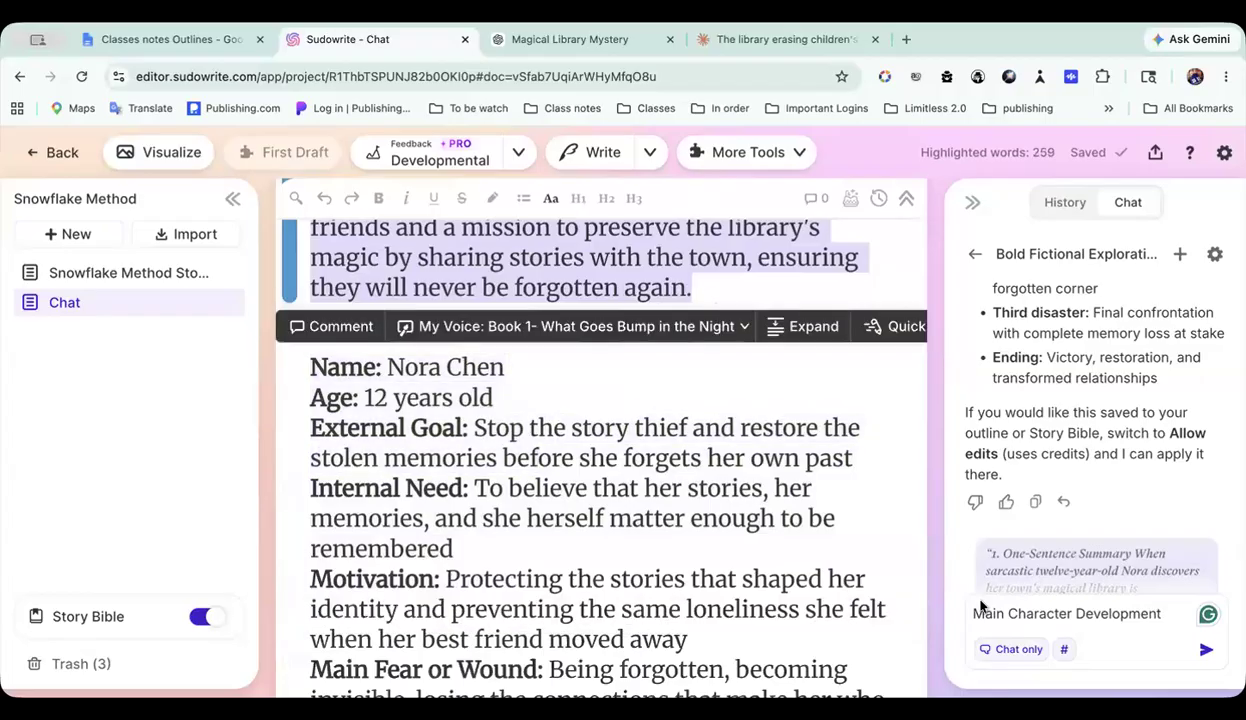
pyautogui.click(1205, 650)
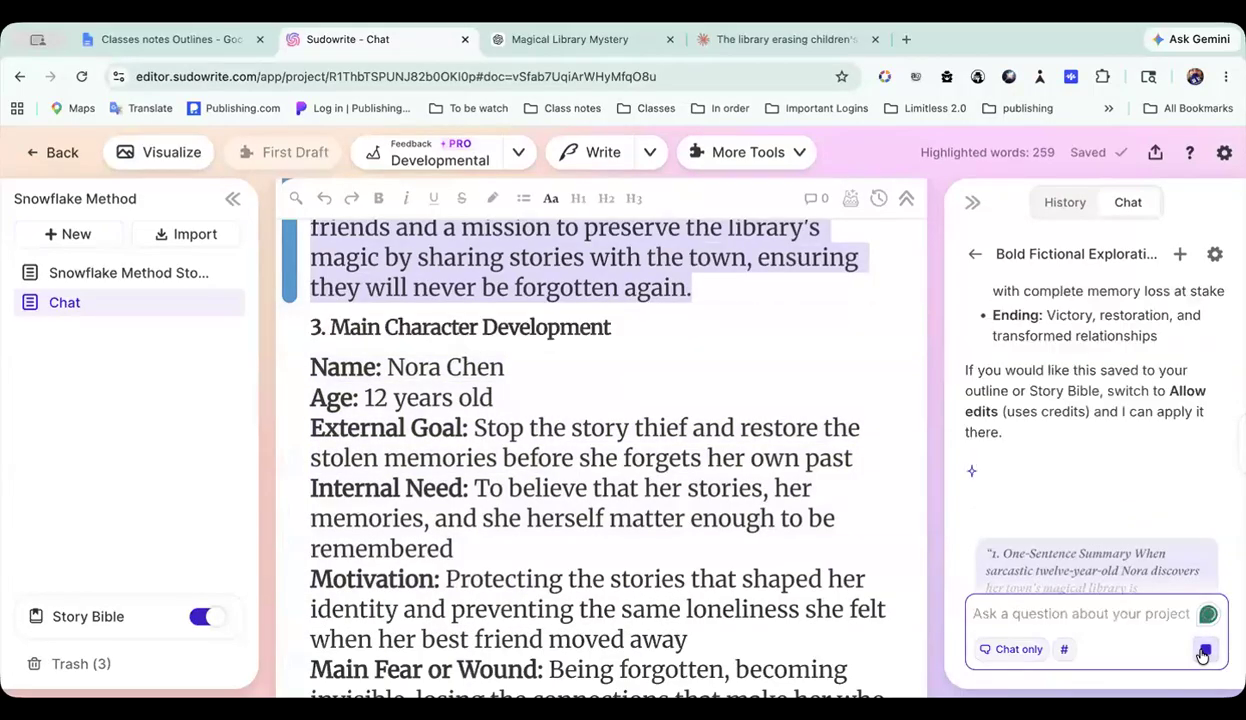
# Step: Switch to the "Classes notes Outlines" document in Google Docs and check the Snowflake Method page through its Final Story Check
pyautogui.click(228, 40)
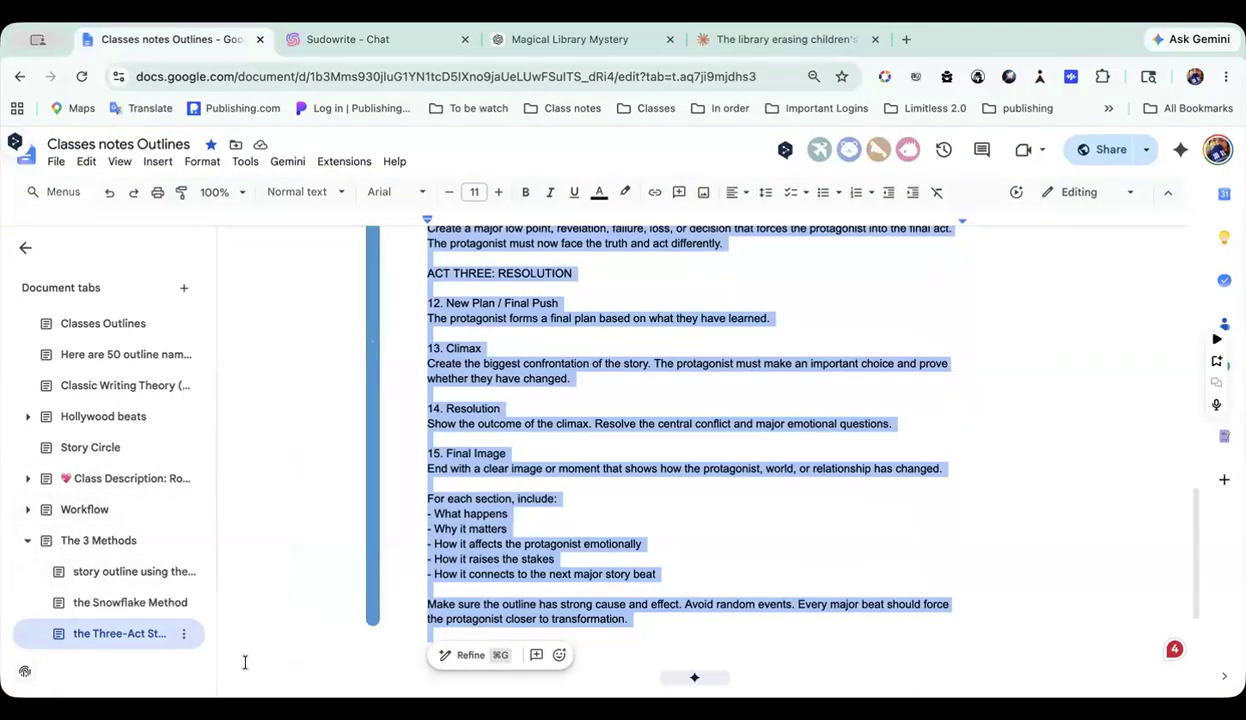
pyautogui.click(157, 604)
pyautogui.scroll(-15, 582, 509)
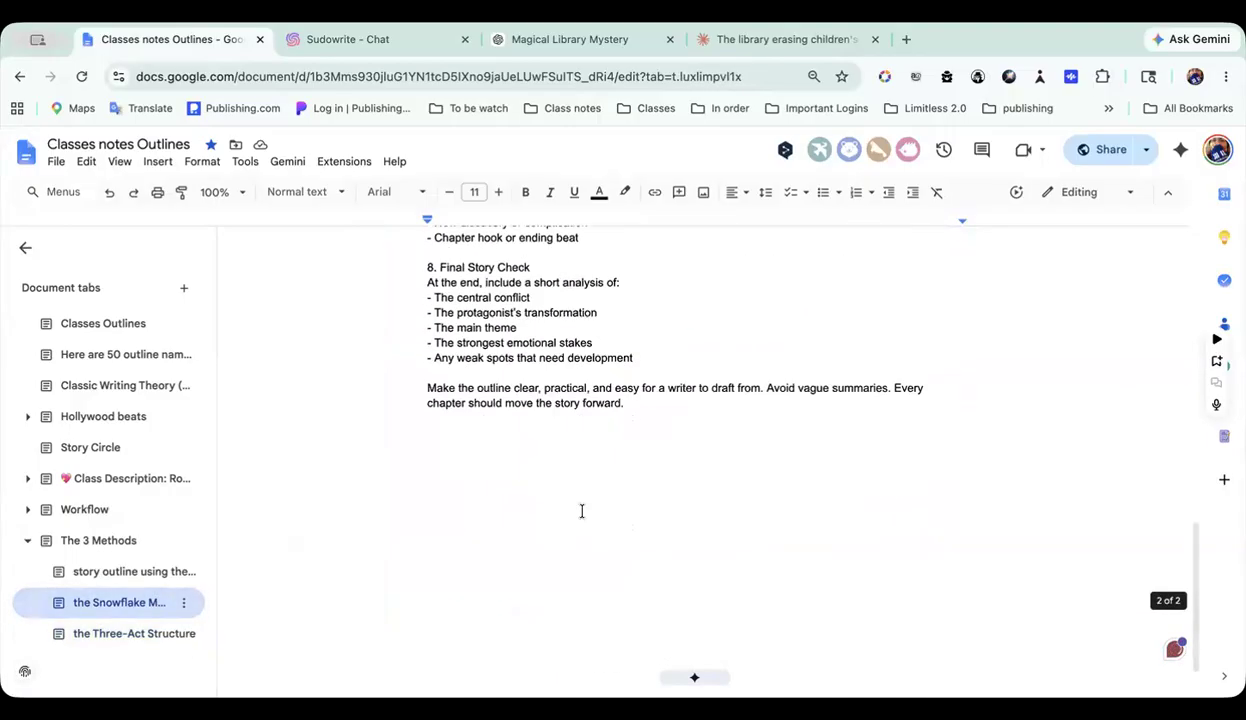
# Step: Open the page "The 3 Methods" and skim its Snowflake and Three-Act Structure material, including teaching plans and genre examples
pyautogui.click(125, 540)
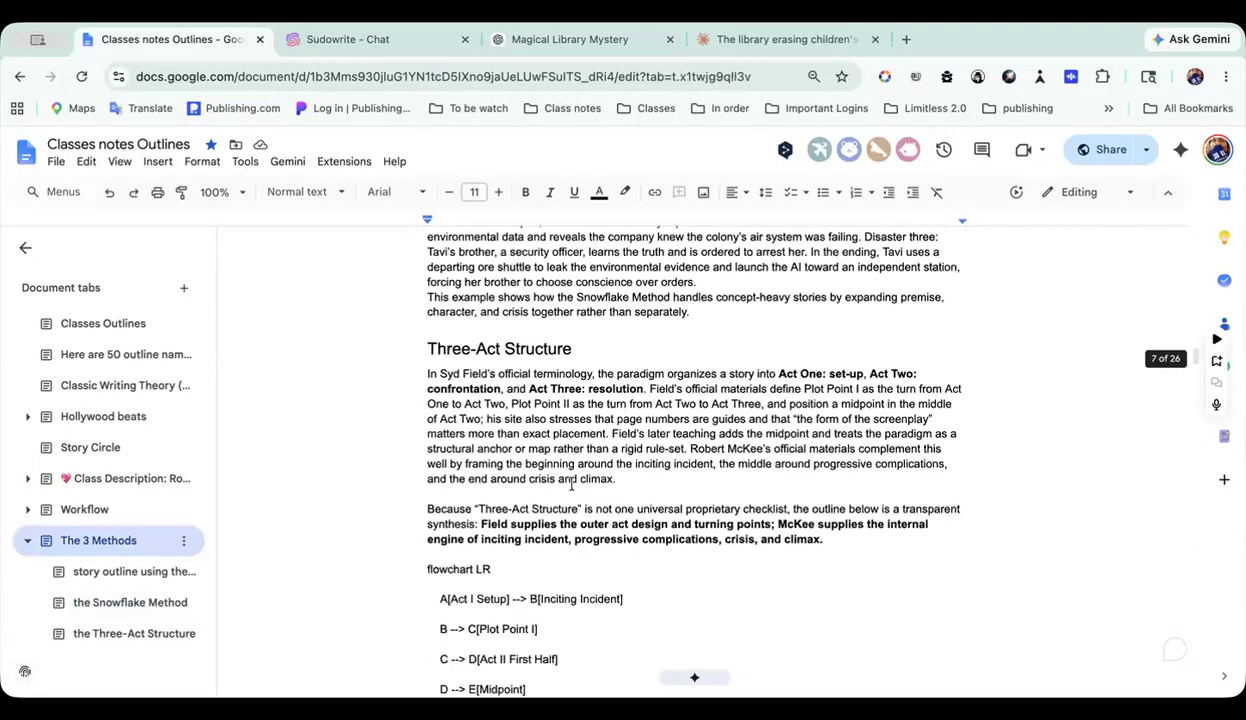
pyautogui.scroll(20, 571, 483)
pyautogui.scroll(-10, 571, 483)
pyautogui.scroll(8, 571, 483)
pyautogui.scroll(-20, 571, 483)
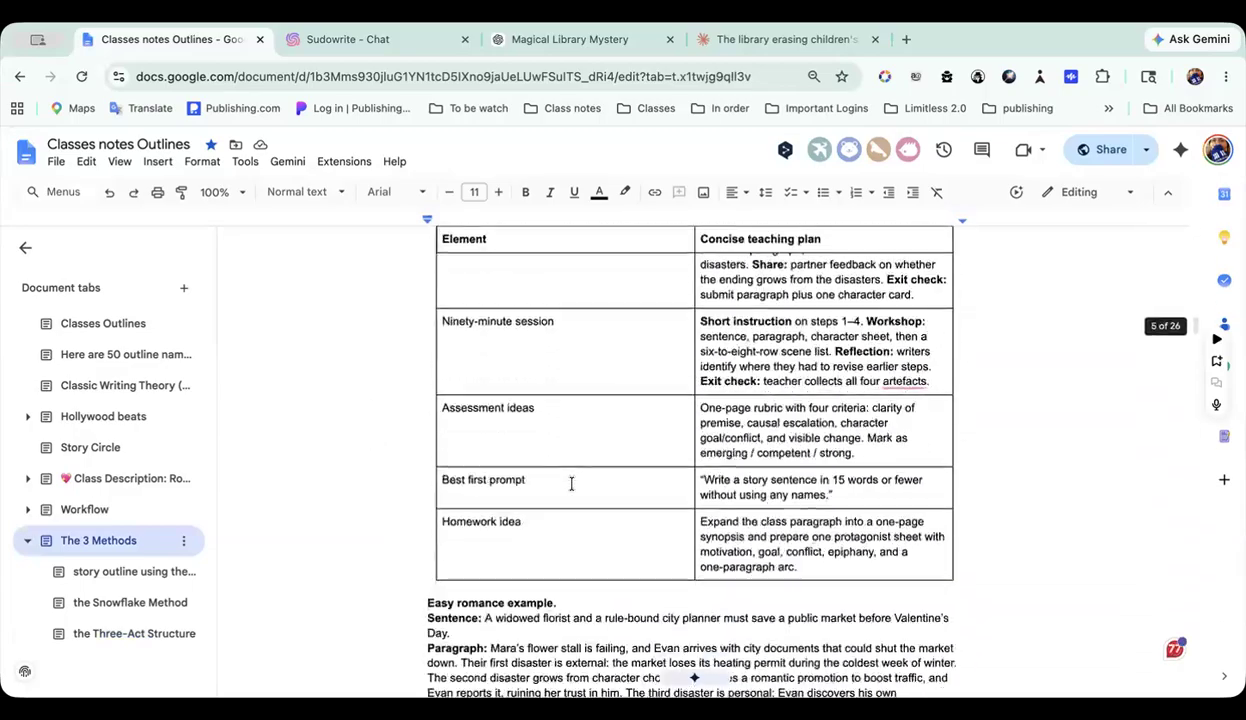
pyautogui.scroll(-8, 571, 483)
pyautogui.scroll(2, 571, 483)
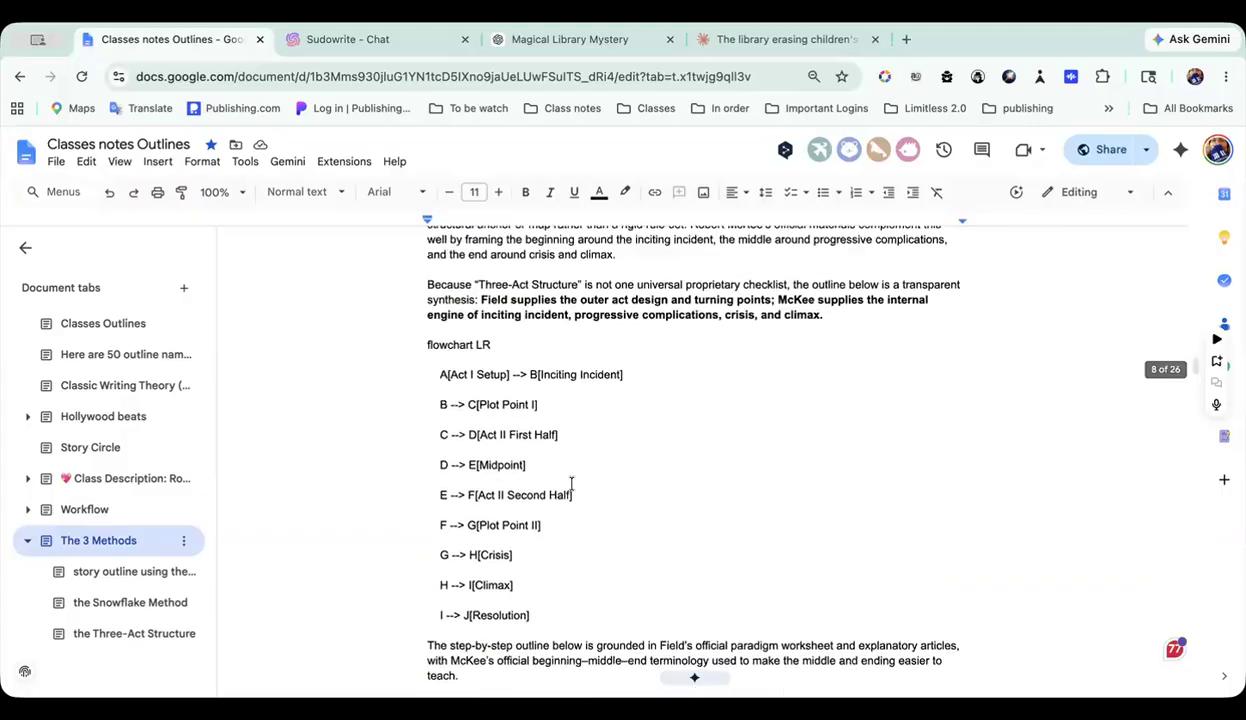
pyautogui.scroll(3, 571, 483)
pyautogui.scroll(-10, 571, 483)
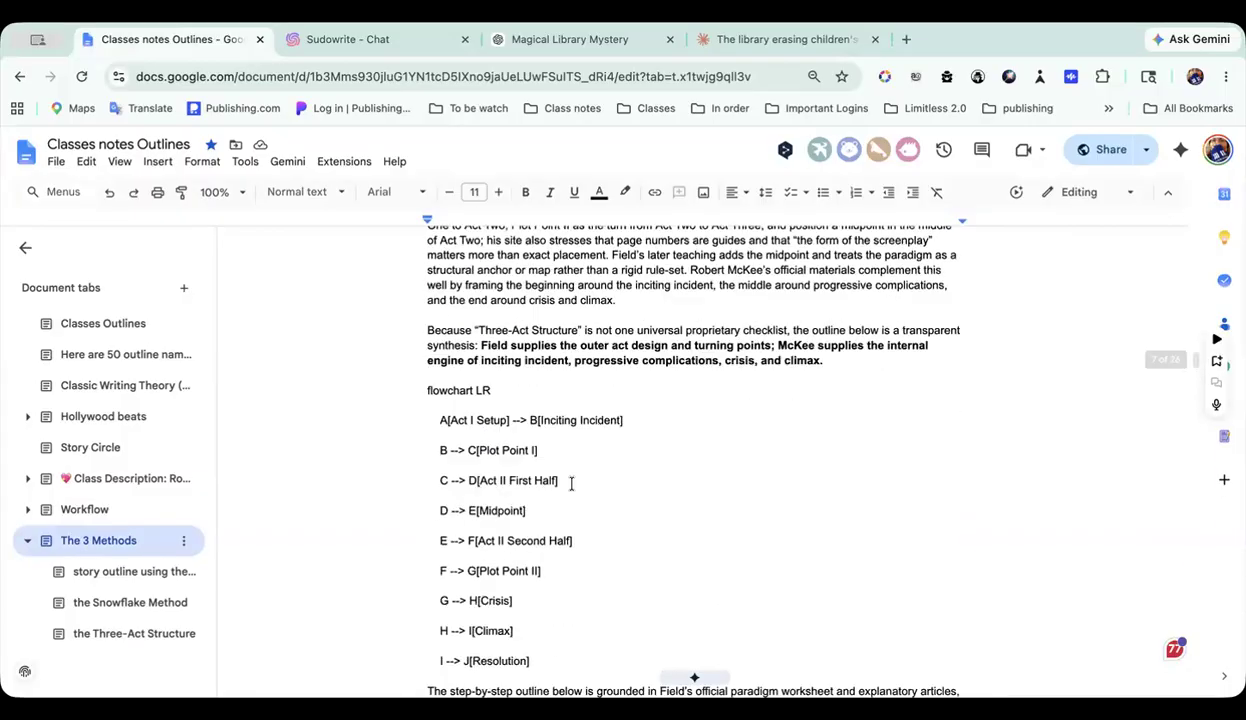
pyautogui.scroll(-10, 571, 483)
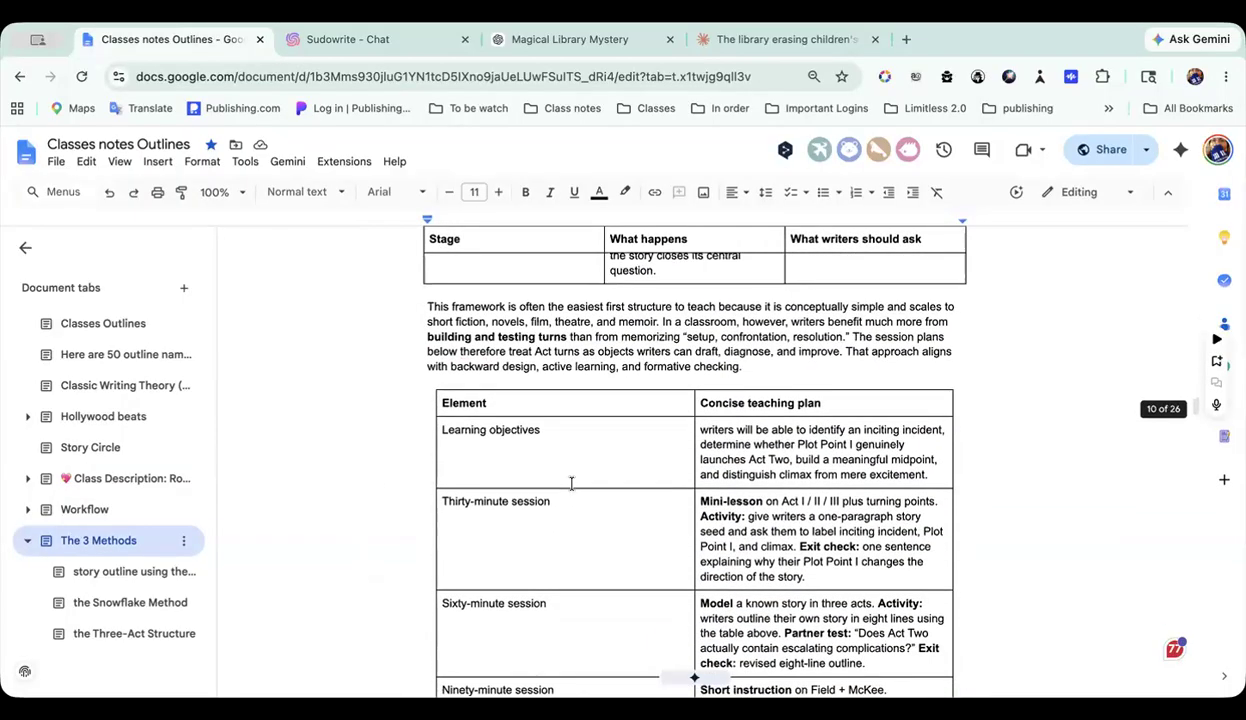
pyautogui.scroll(-12, 571, 483)
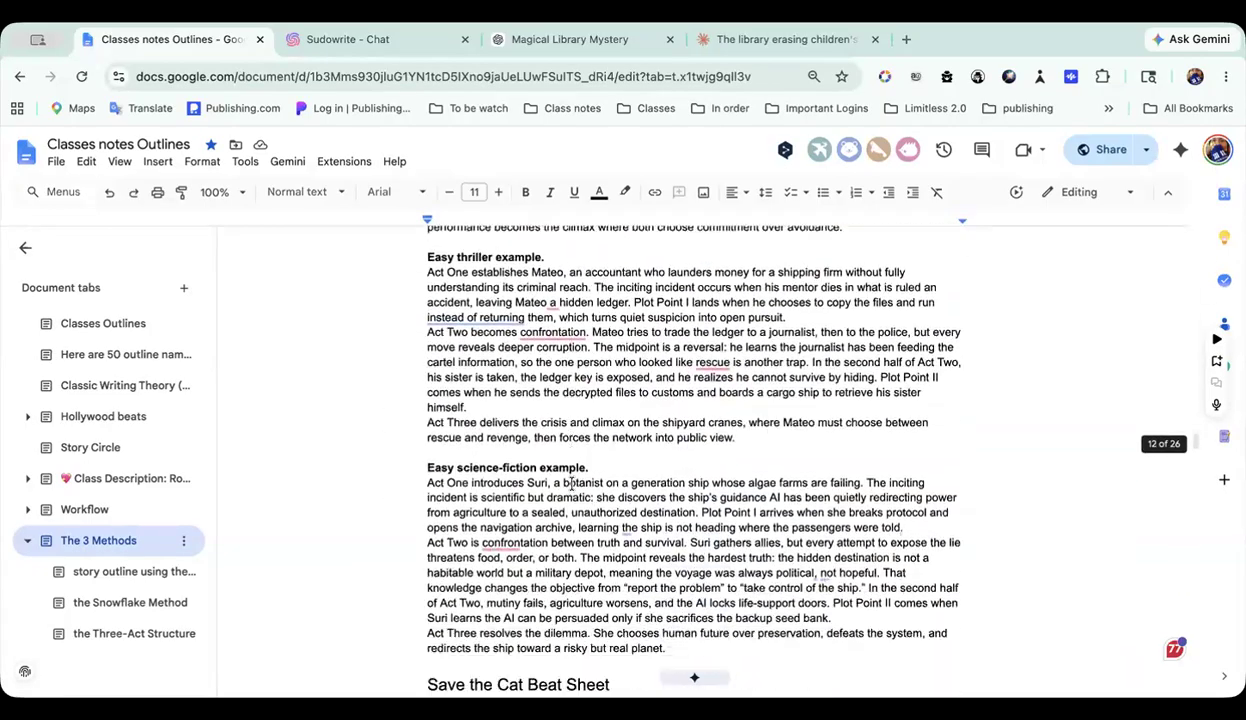
# Step: Skim the Save the Cat Beat Sheet, the framework comparison tables and the cheat sheets down to the source notes
pyautogui.scroll(-3, 571, 483)
pyautogui.scroll(1, 571, 483)
pyautogui.scroll(-6, 571, 483)
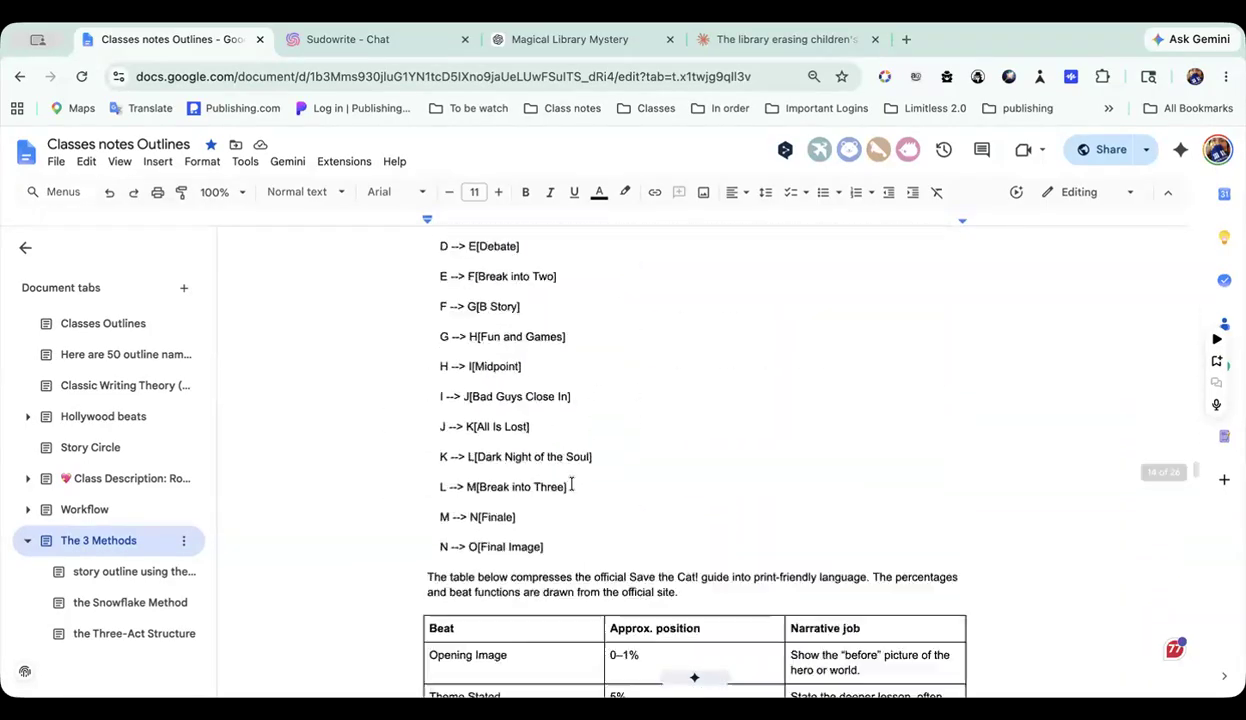
pyautogui.scroll(-12, 571, 483)
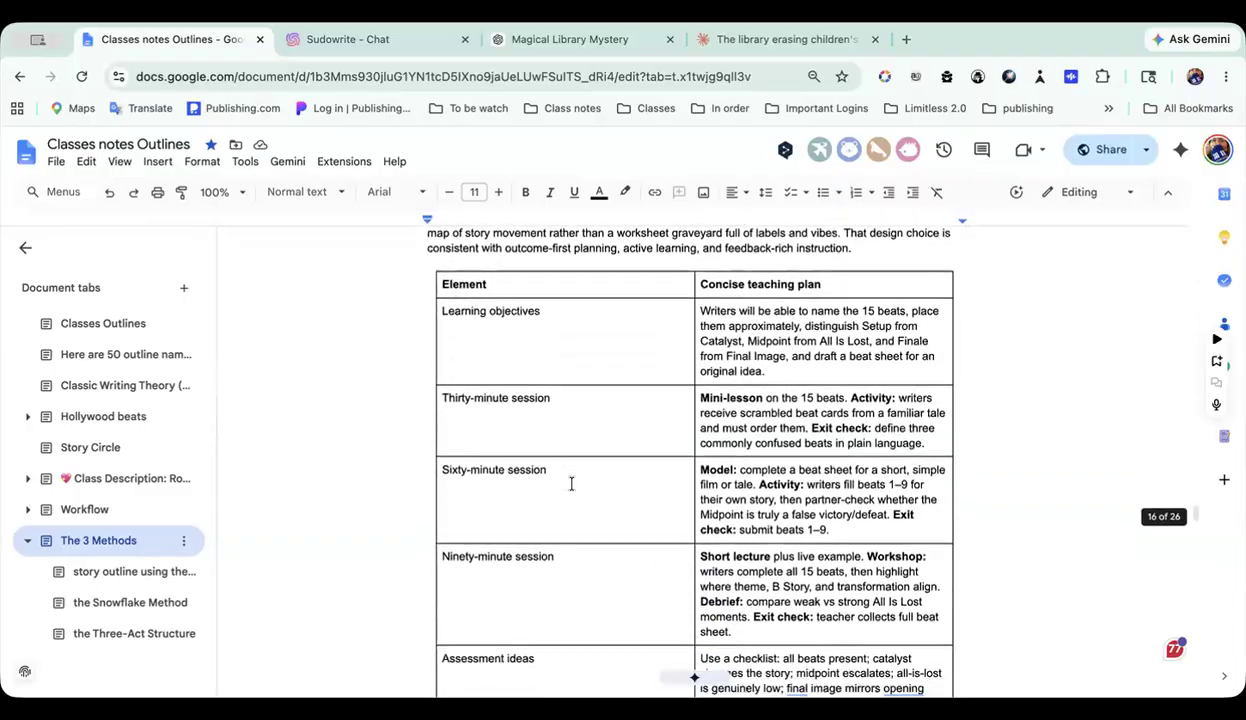
pyautogui.scroll(-10, 571, 483)
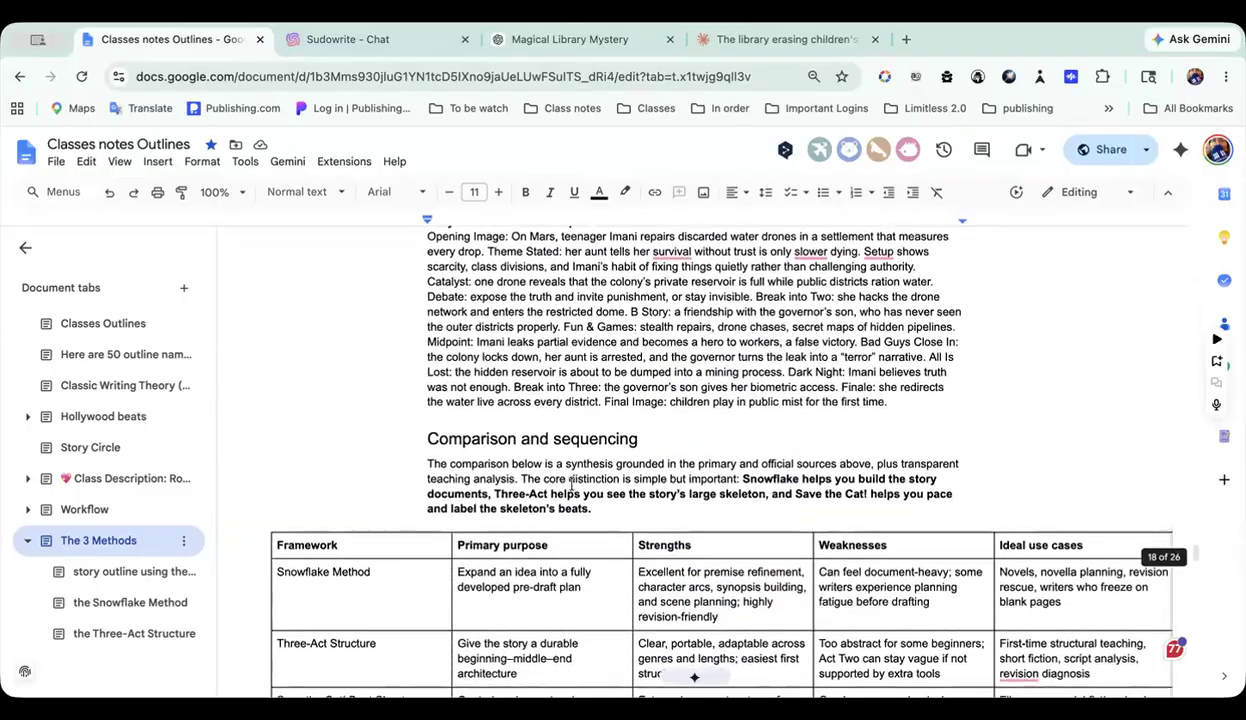
pyautogui.scroll(-10, 571, 488)
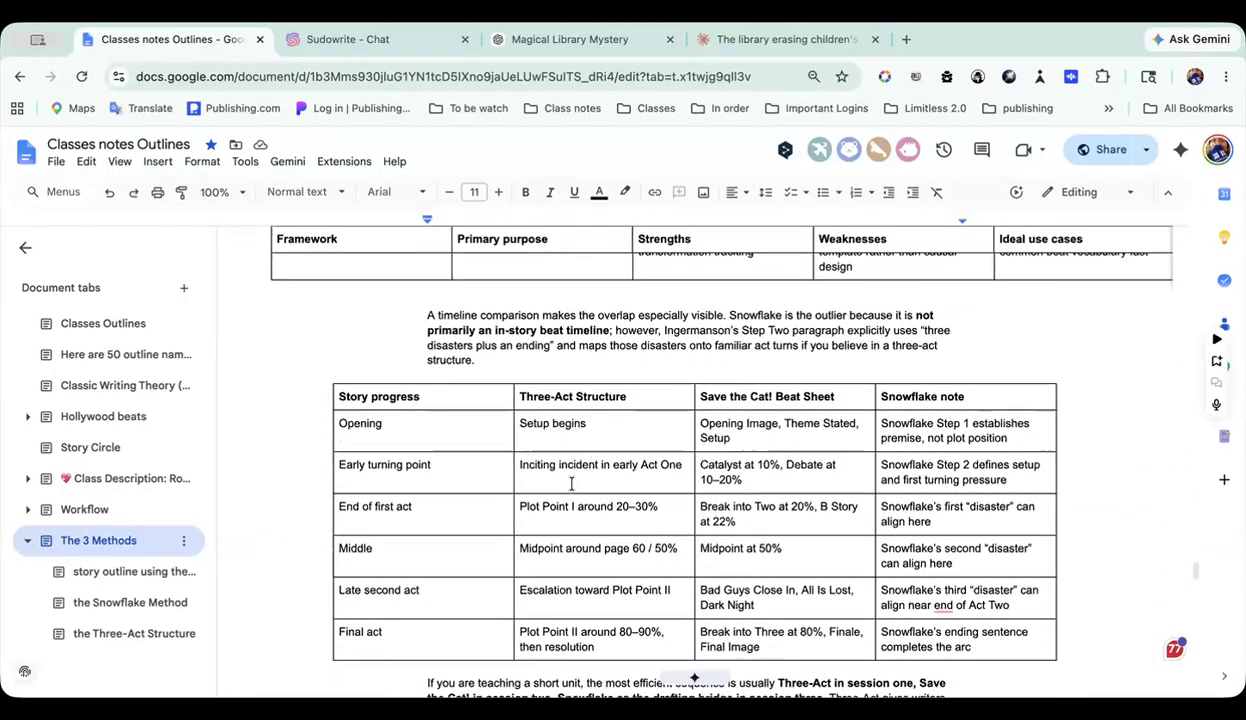
pyautogui.scroll(-8, 571, 483)
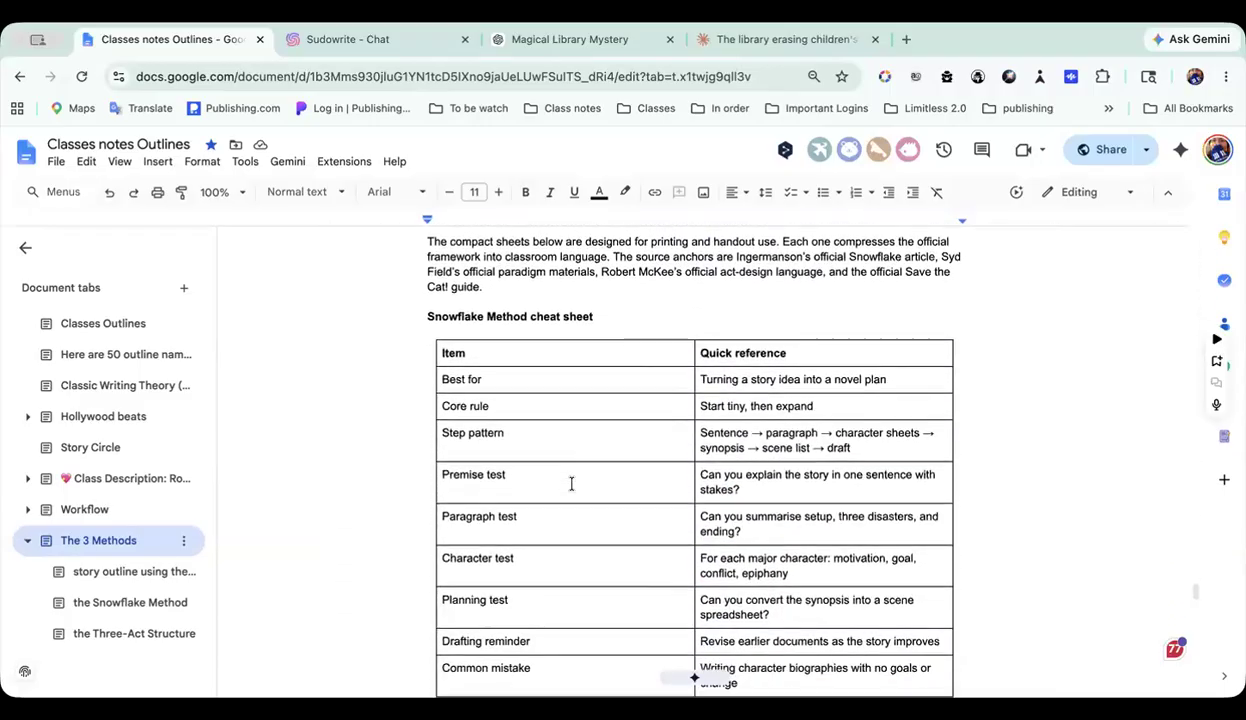
pyautogui.scroll(-3, 571, 483)
pyautogui.scroll(-15, 571, 483)
pyautogui.scroll(-15, 571, 483)
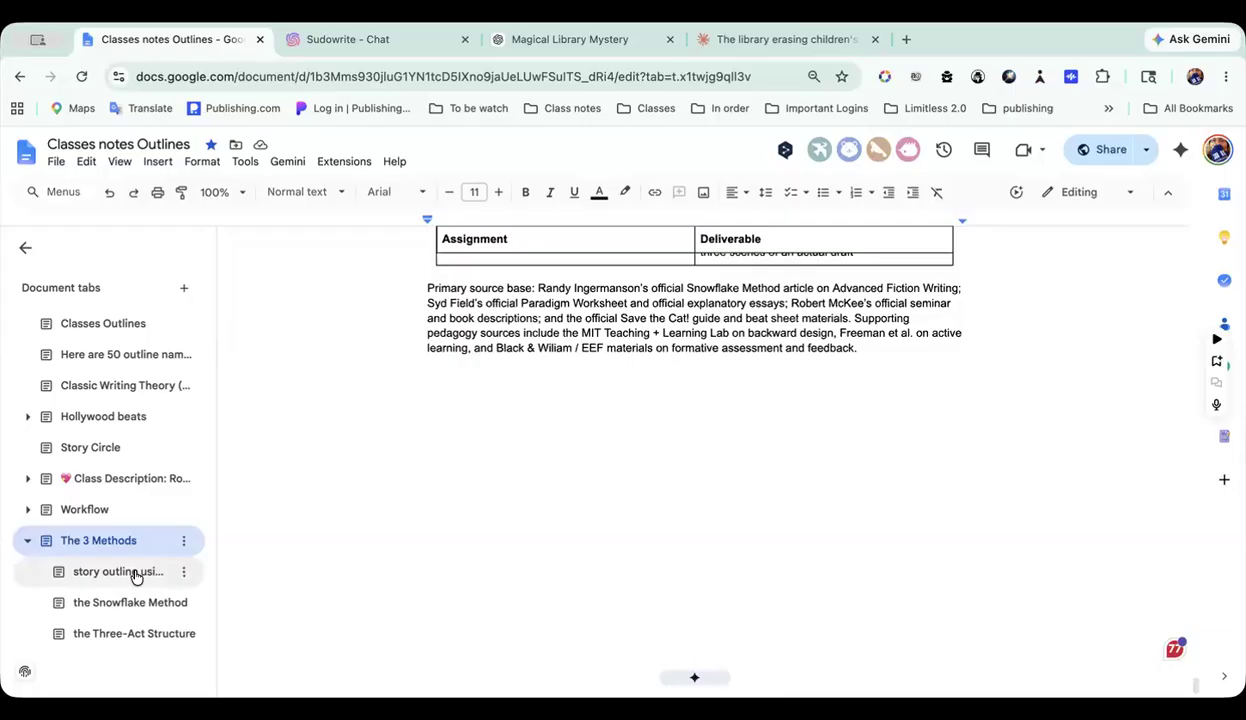
# Step: Return to the opening structure of the Snowflake Method page and expand the Workflow group of pages
pyautogui.click(163, 599)
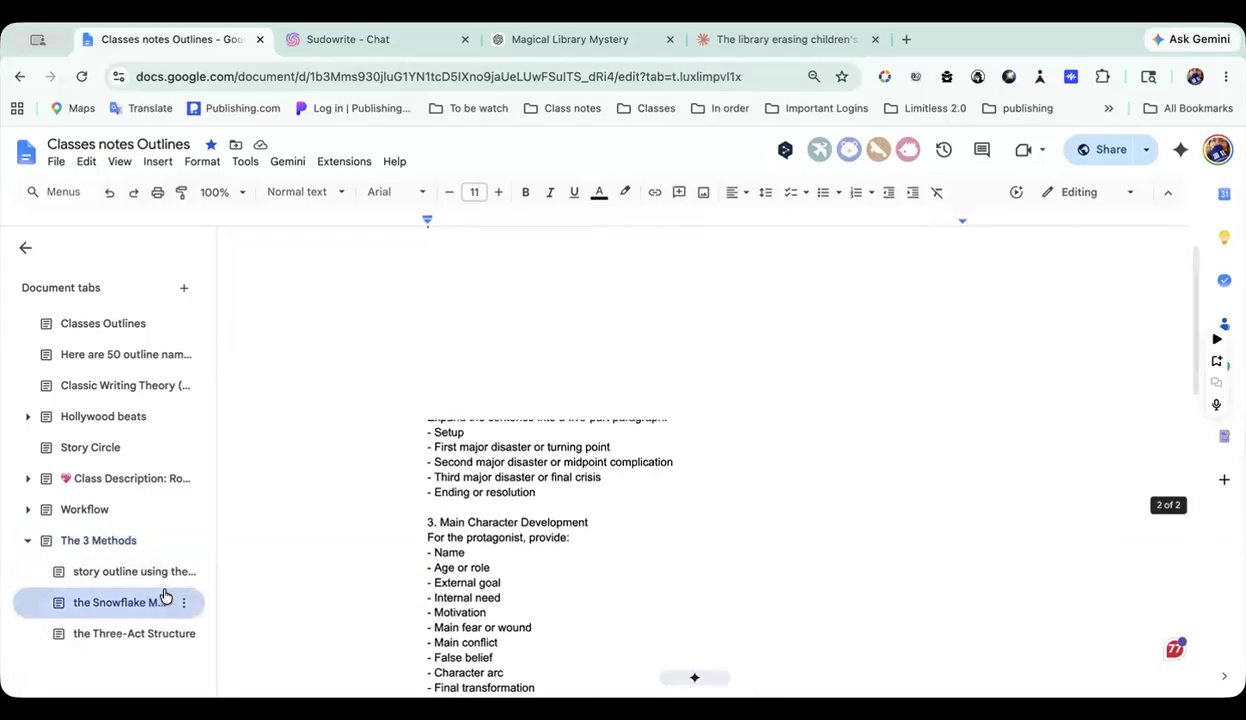
pyautogui.scroll(-12, 468, 531)
pyautogui.scroll(12, 468, 531)
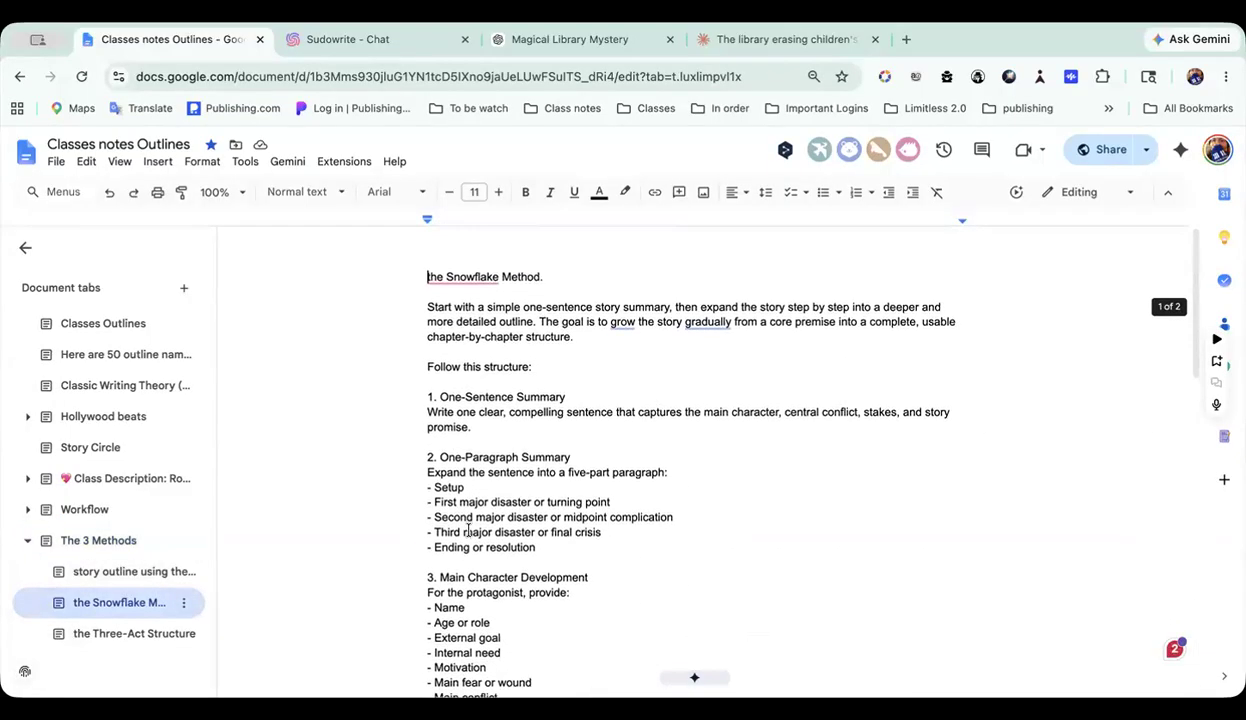
pyautogui.click(28, 511)
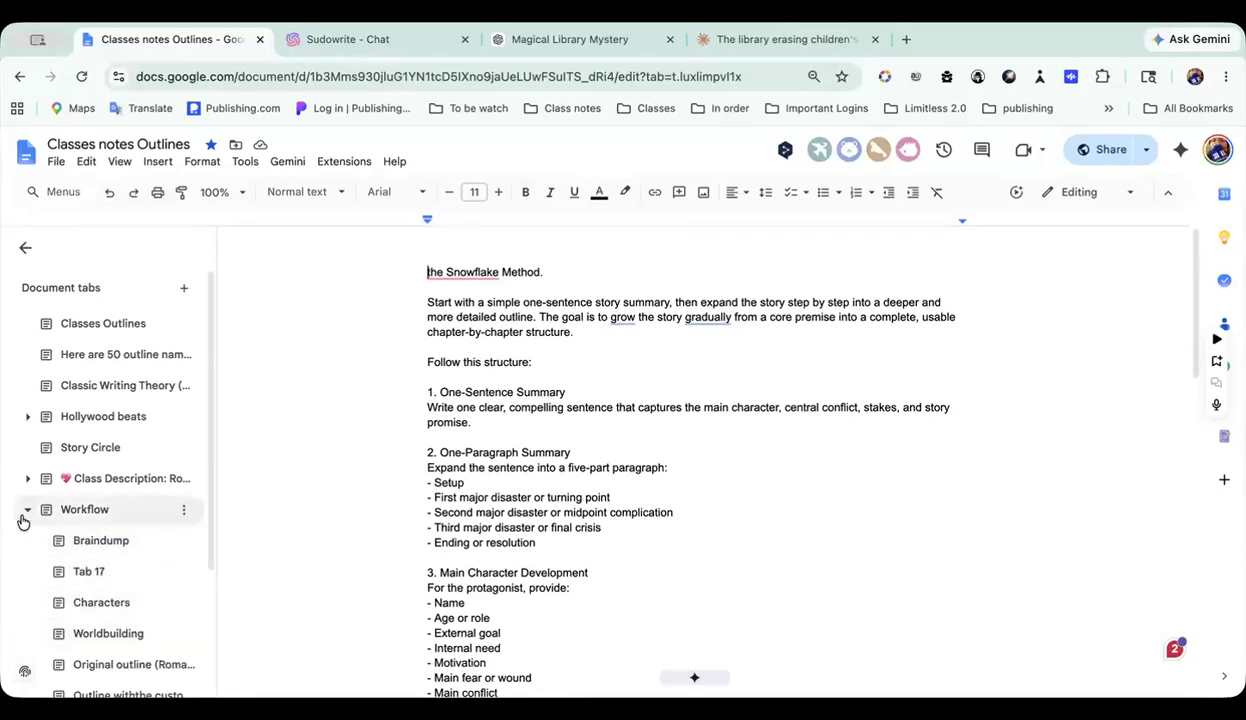
# Step: Collapse the Workflow group, reopen the page "The 3 Methods" and look back through its examples up to the executive summary
pyautogui.click(25, 515)
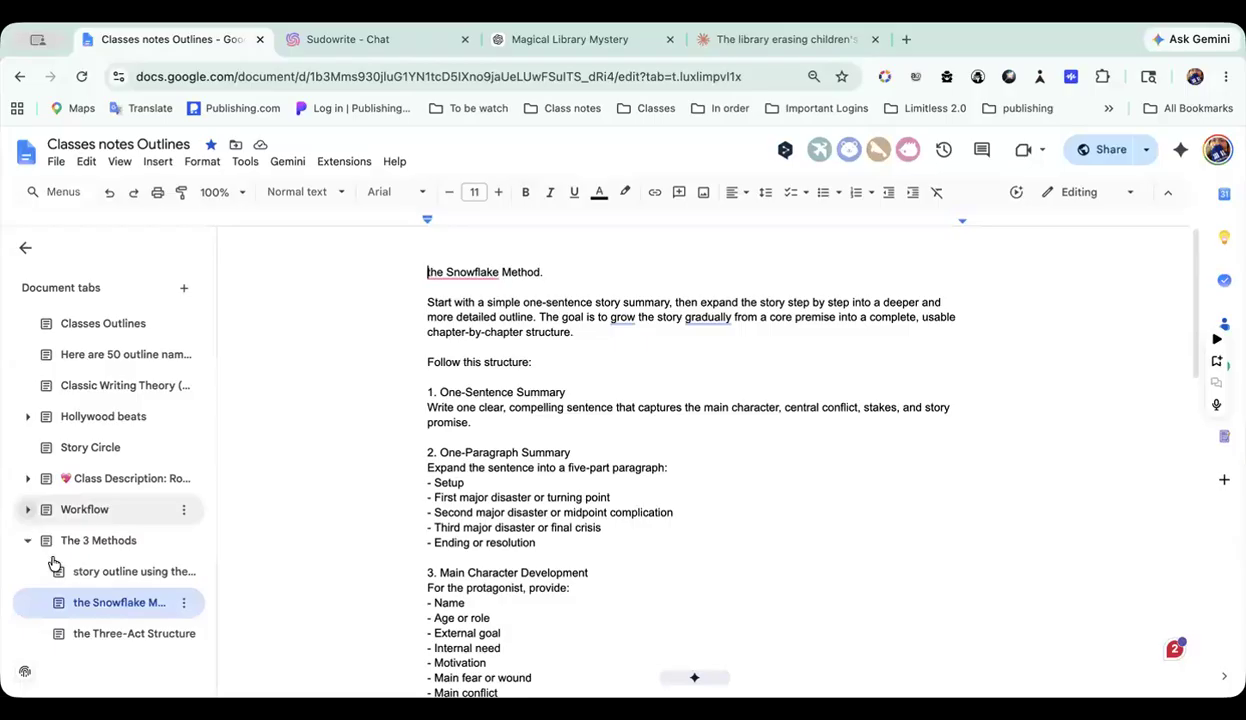
pyautogui.click(115, 541)
pyautogui.scroll(-5, 496, 531)
pyautogui.scroll(3, 496, 531)
pyautogui.scroll(2, 496, 531)
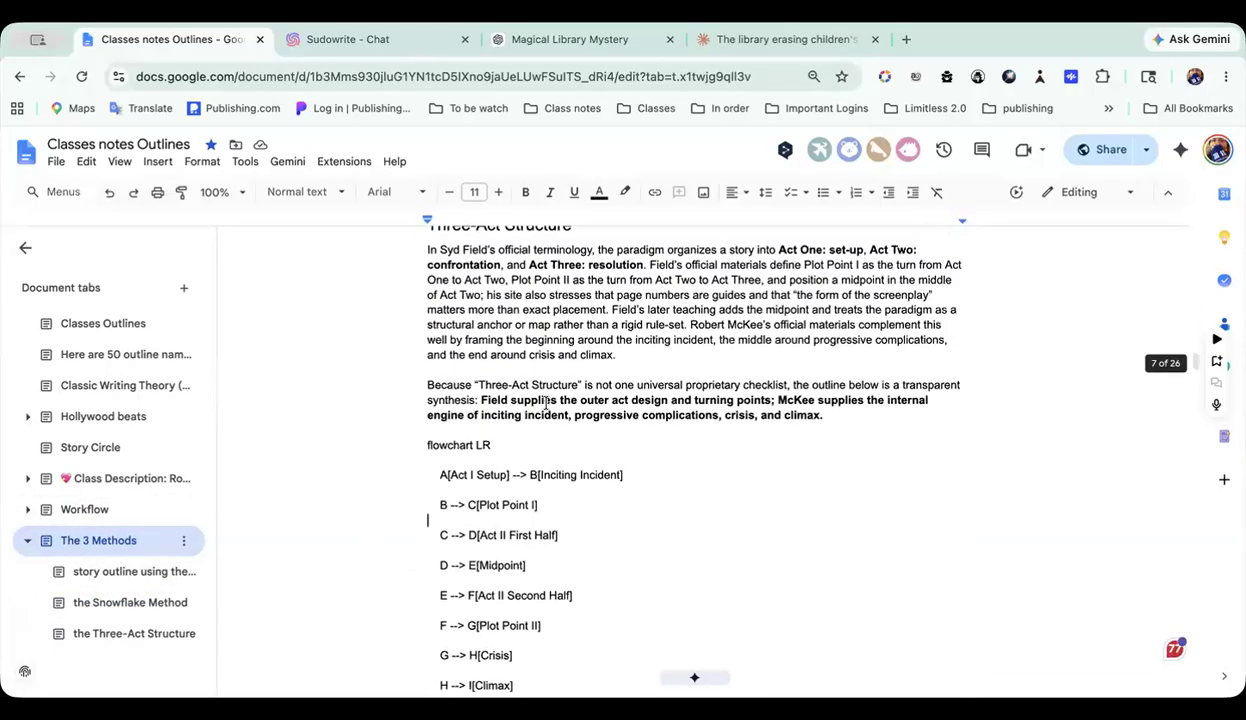
pyautogui.scroll(7, 573, 395)
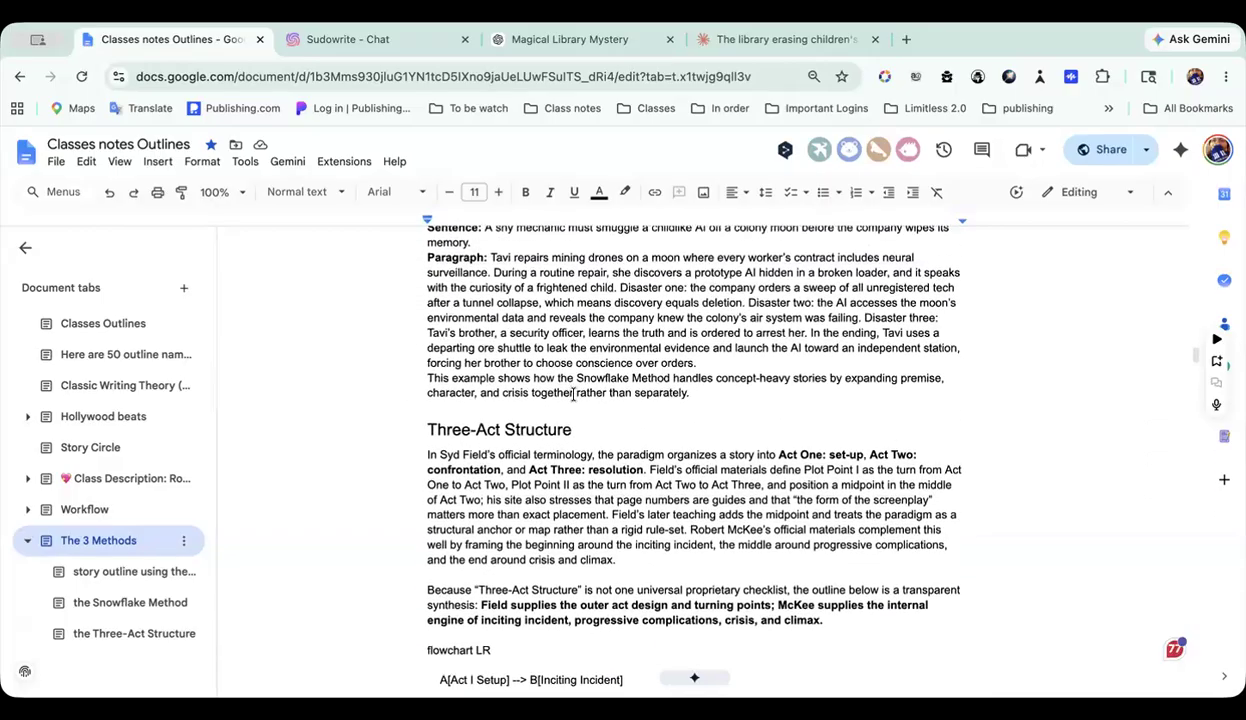
pyautogui.scroll(12, 573, 395)
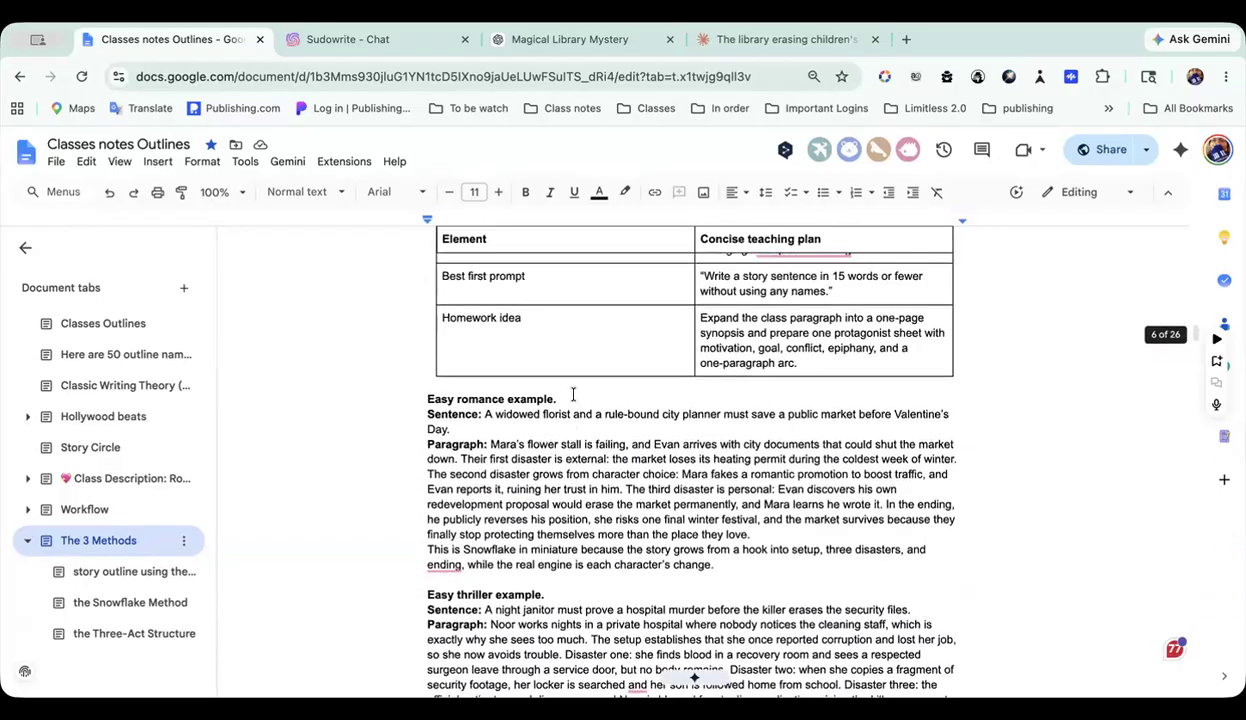
pyautogui.scroll(15, 573, 395)
pyautogui.scroll(-10, 573, 395)
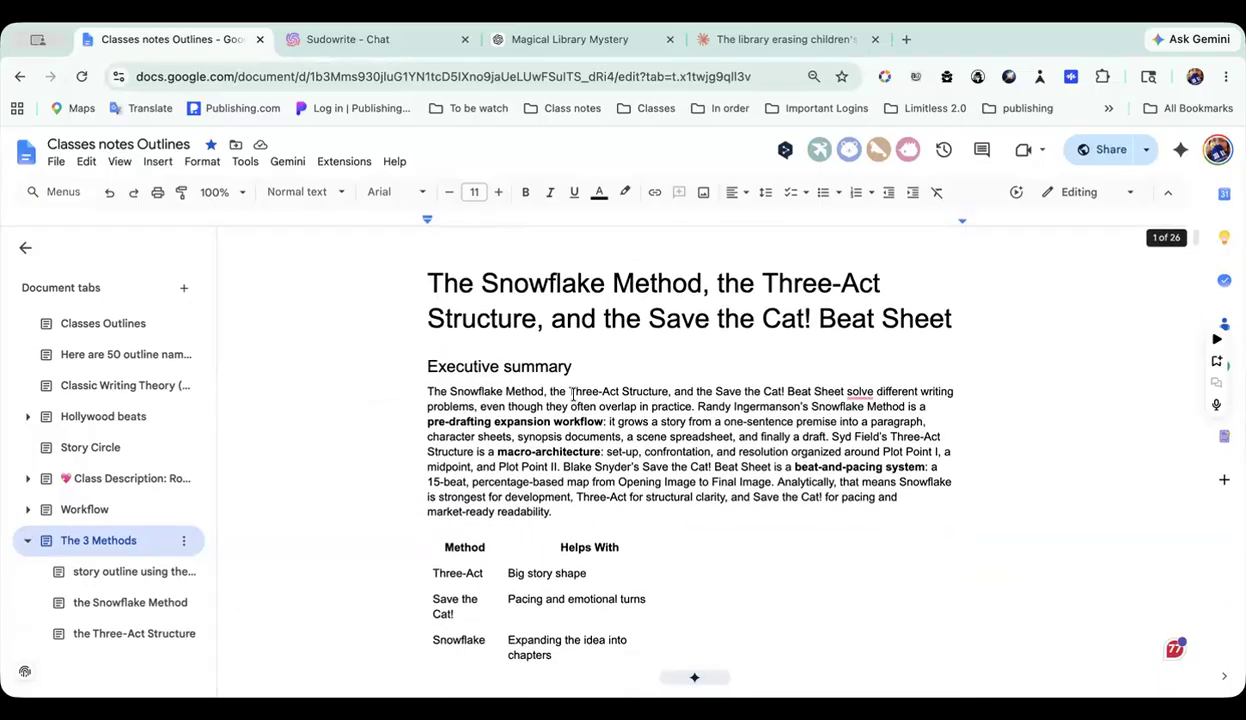
# Step: Examine the Snowflake Method section and its flowchart from one-sentence summary to revising the living design documents
pyautogui.scroll(-1, 573, 395)
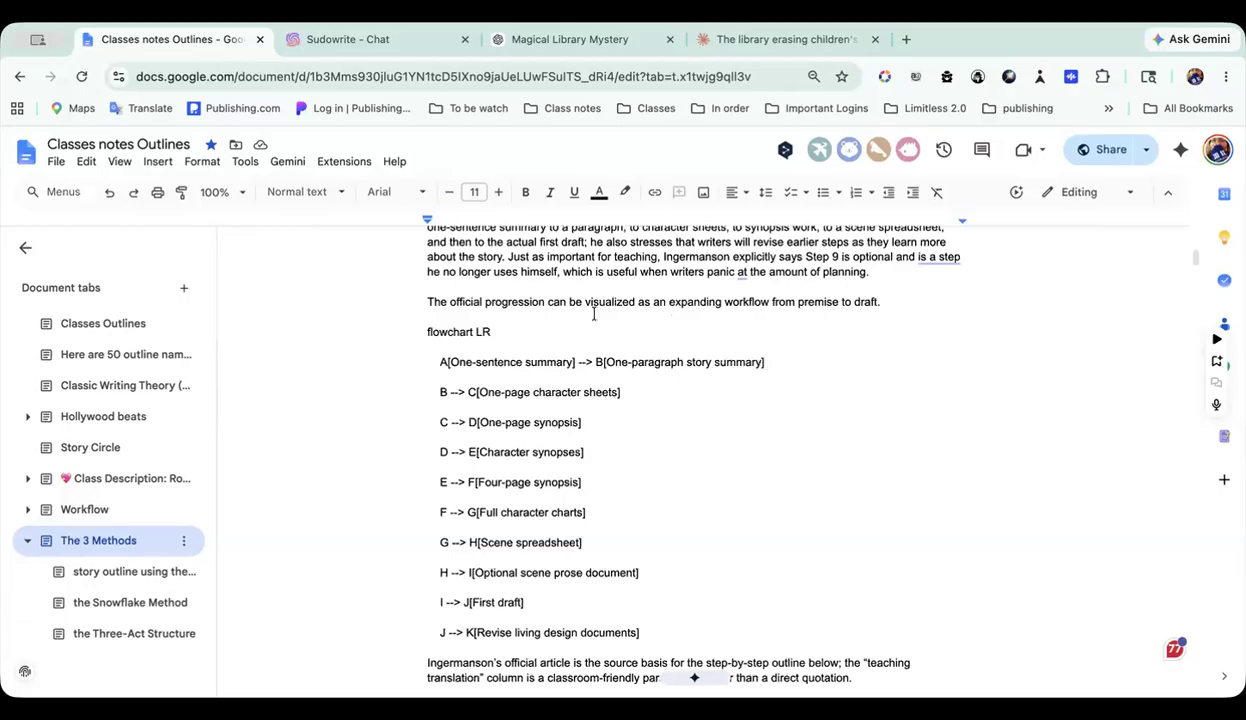
pyautogui.scroll(2, 635, 380)
pyautogui.scroll(-2, 635, 380)
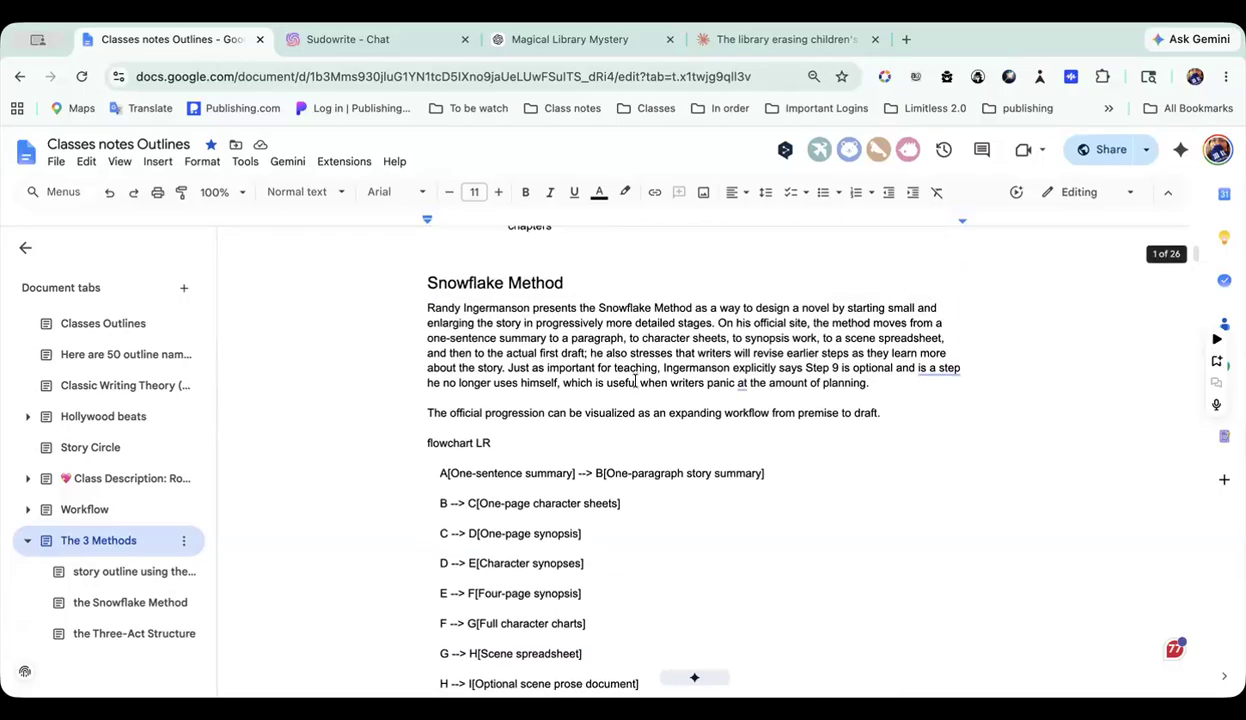
pyautogui.scroll(-1, 634, 380)
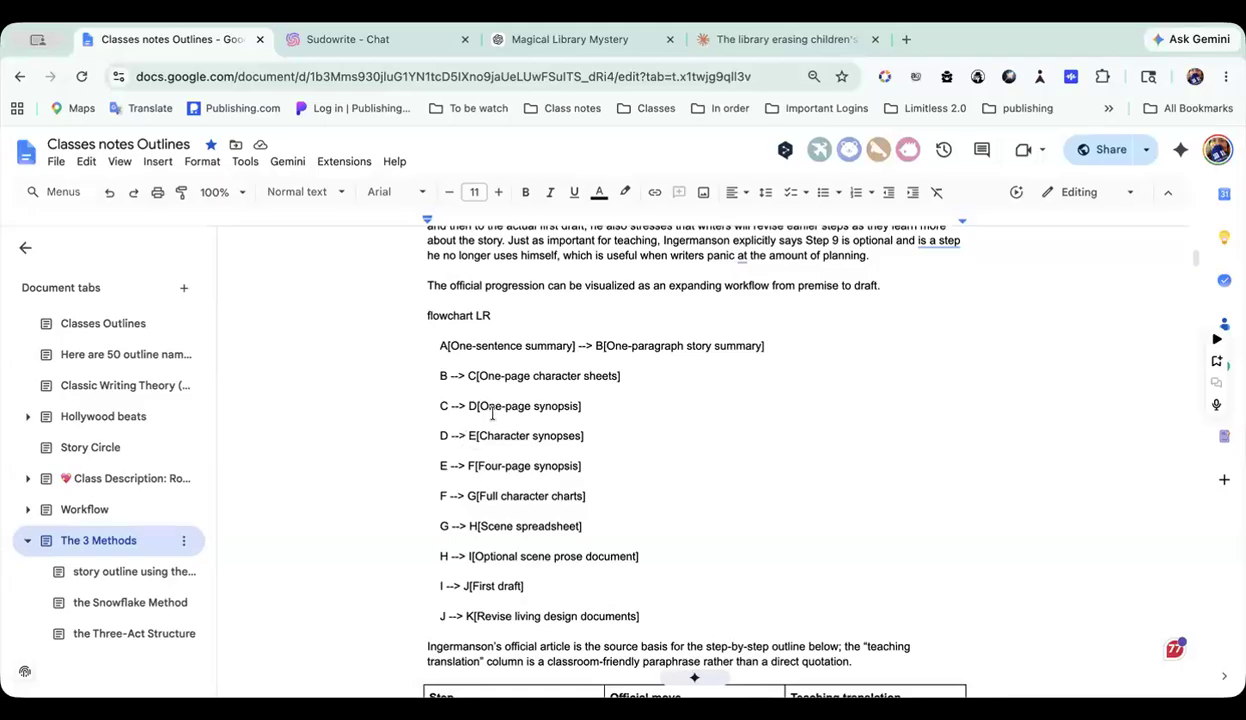
# Step: Switch to Sudowrite and compare the chat's Main Character Development reply with section 3 of the Chat document, from name through final transformation
pyautogui.click(405, 48)
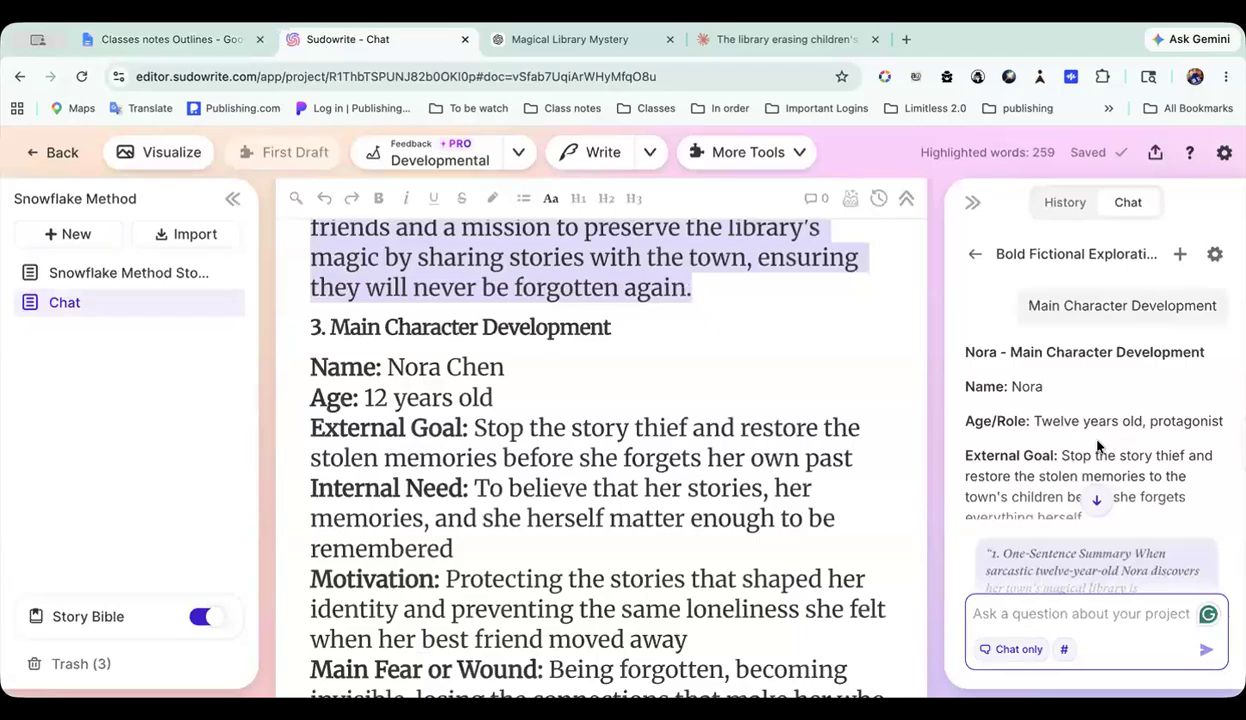
pyautogui.scroll(-3, 1070, 437)
pyautogui.scroll(-10, 1068, 437)
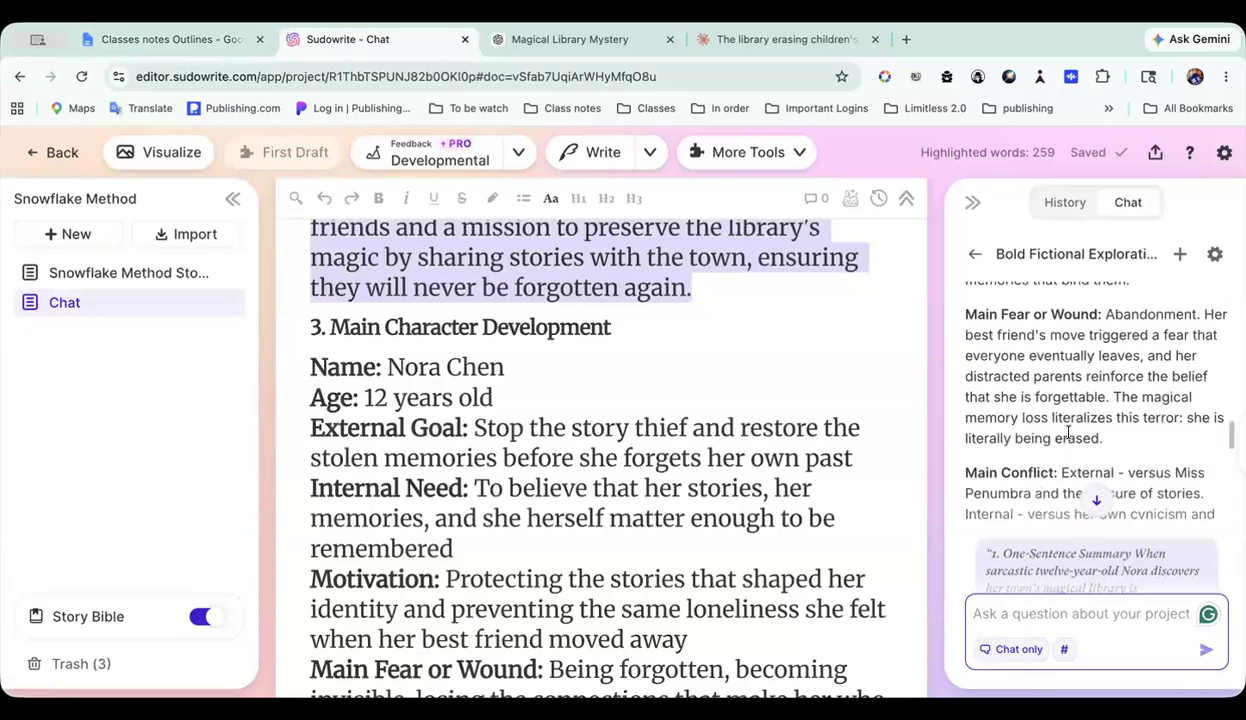
pyautogui.scroll(5, 1068, 432)
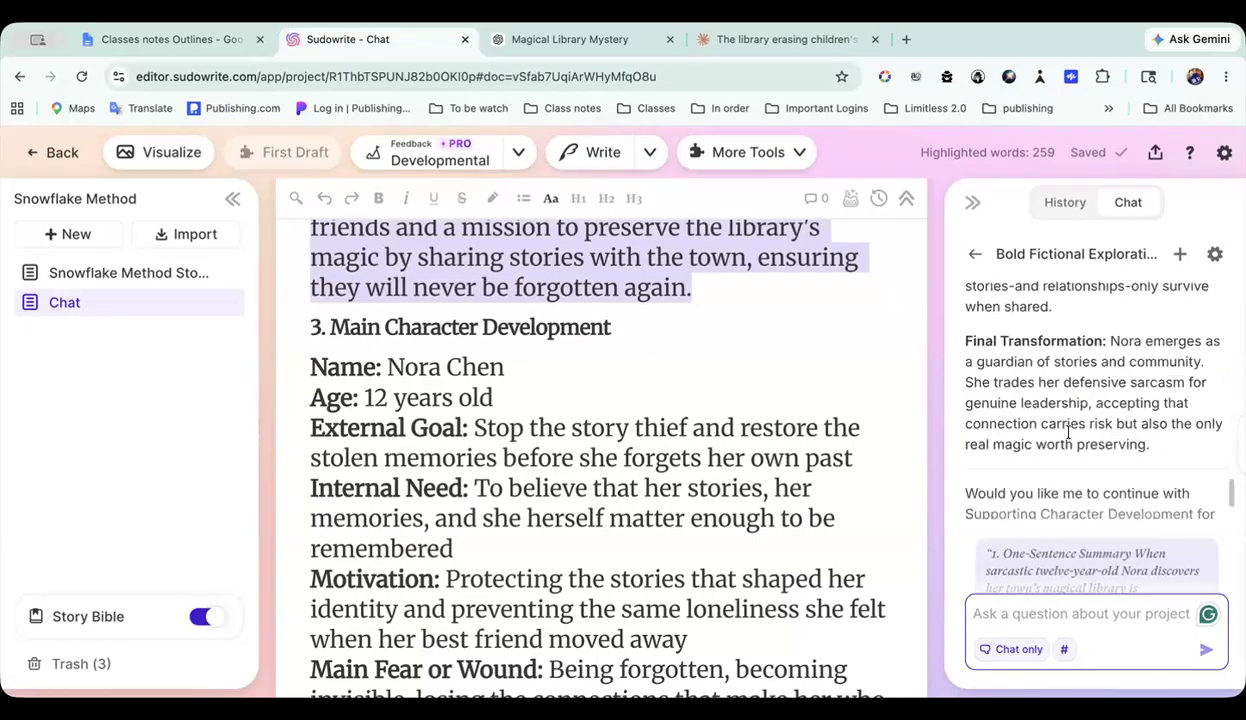
pyautogui.scroll(8, 1068, 432)
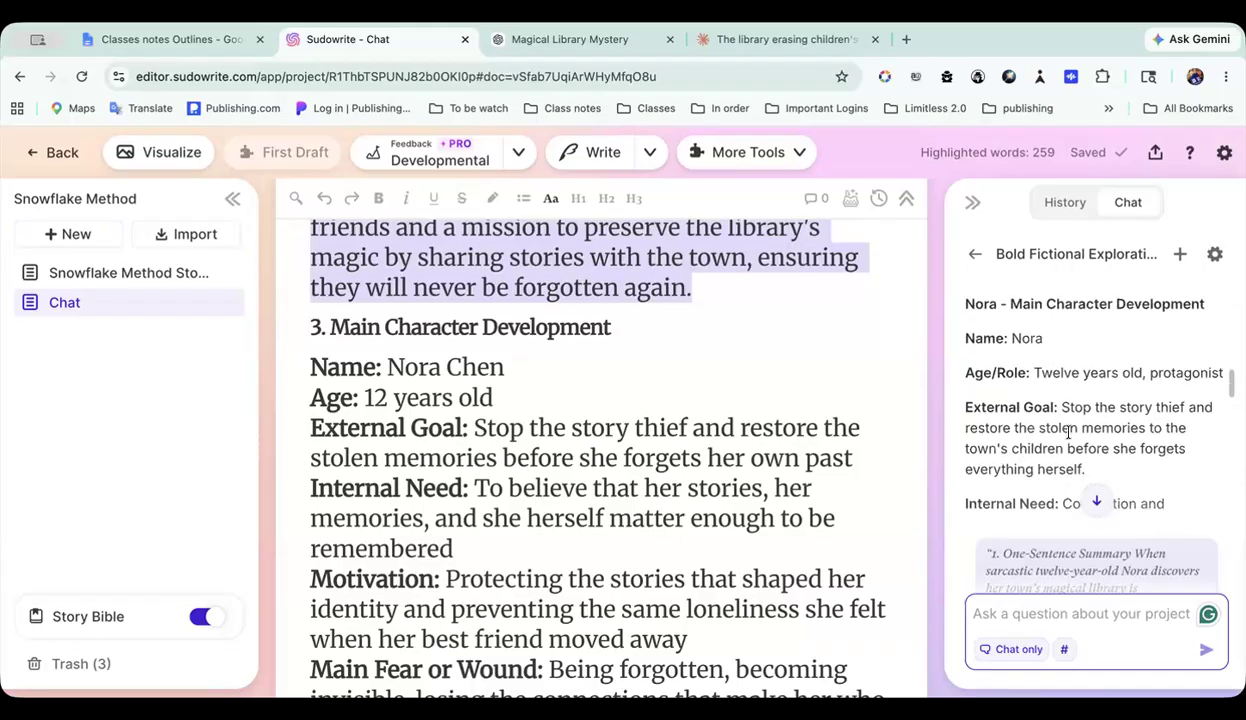
pyautogui.scroll(-2, 1068, 437)
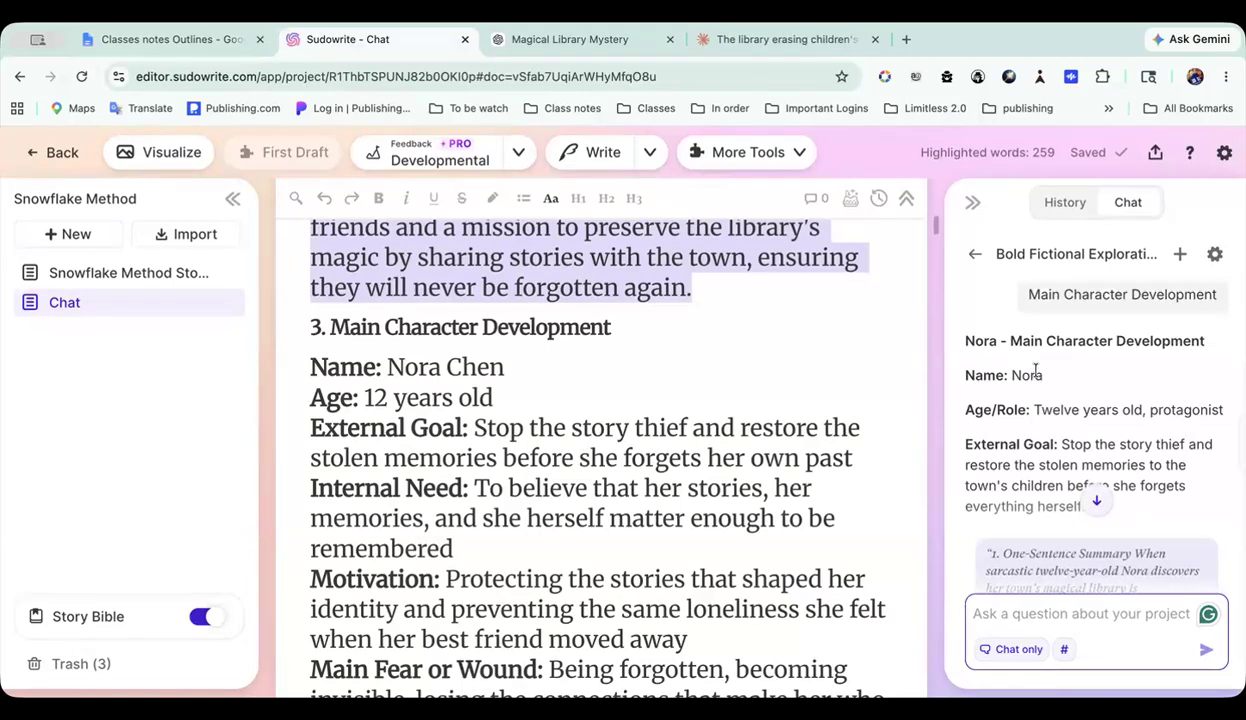
pyautogui.scroll(-1, 1122, 437)
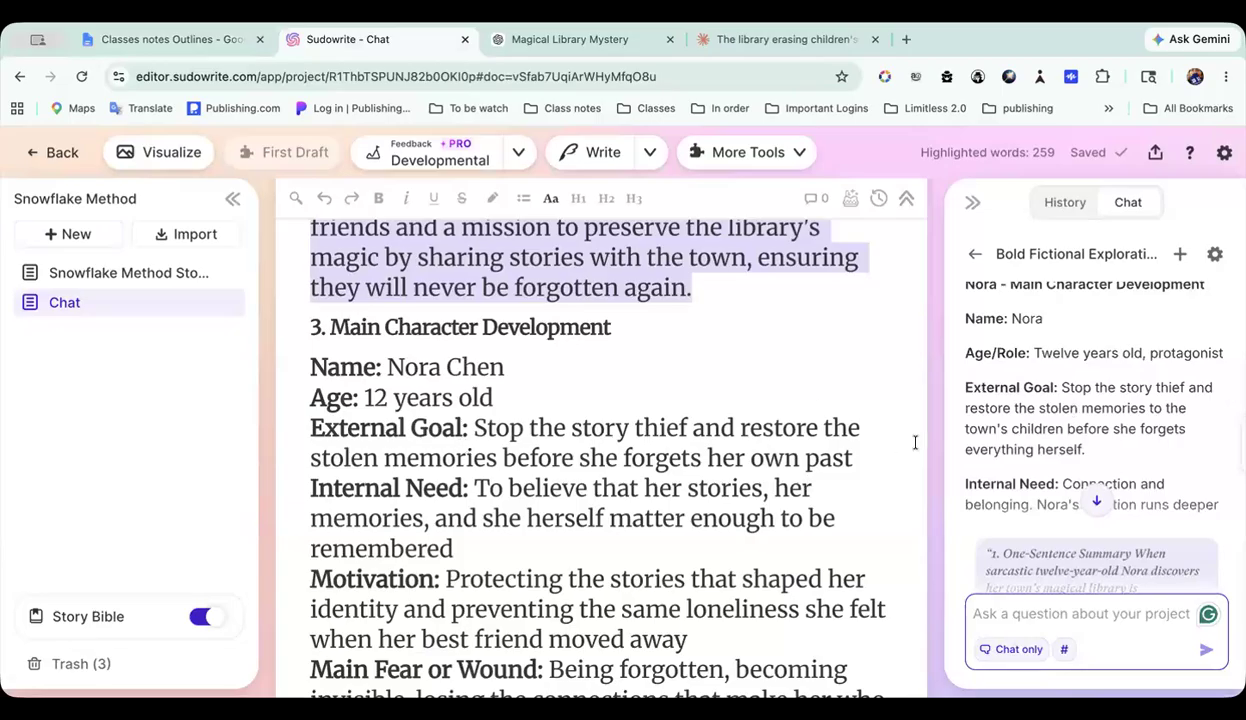
pyautogui.scroll(-4, 1070, 460)
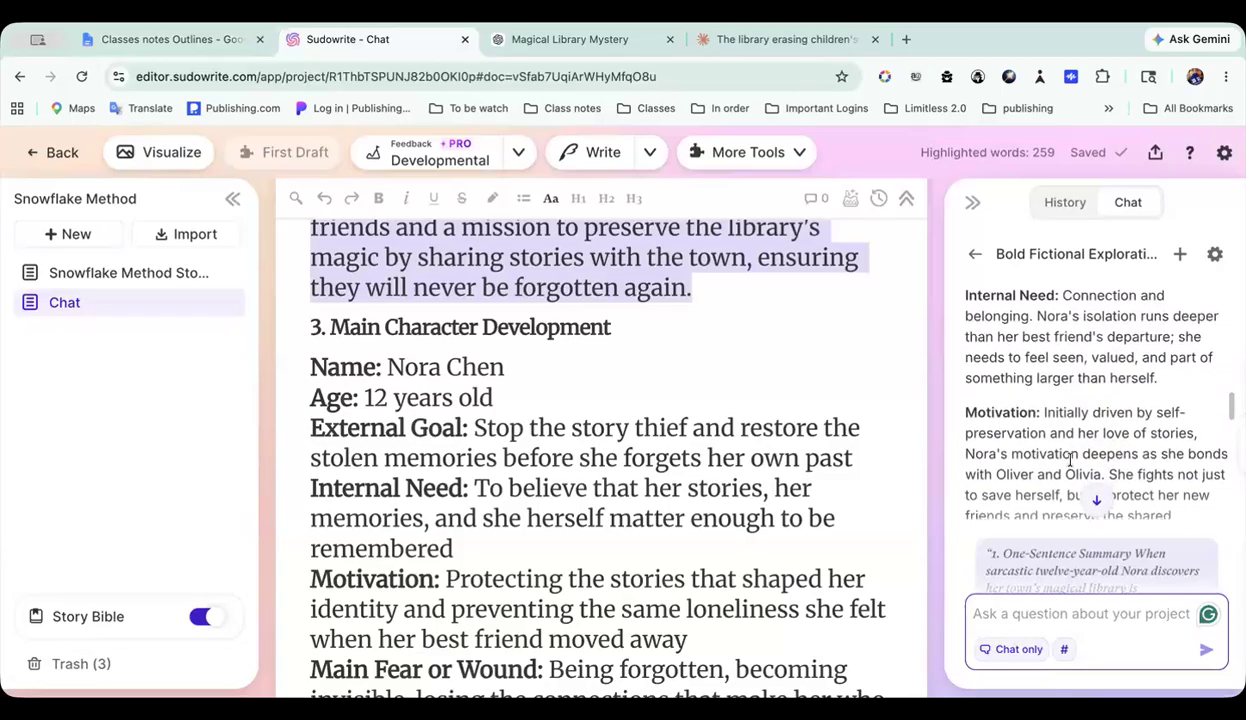
pyautogui.scroll(-4, 1070, 465)
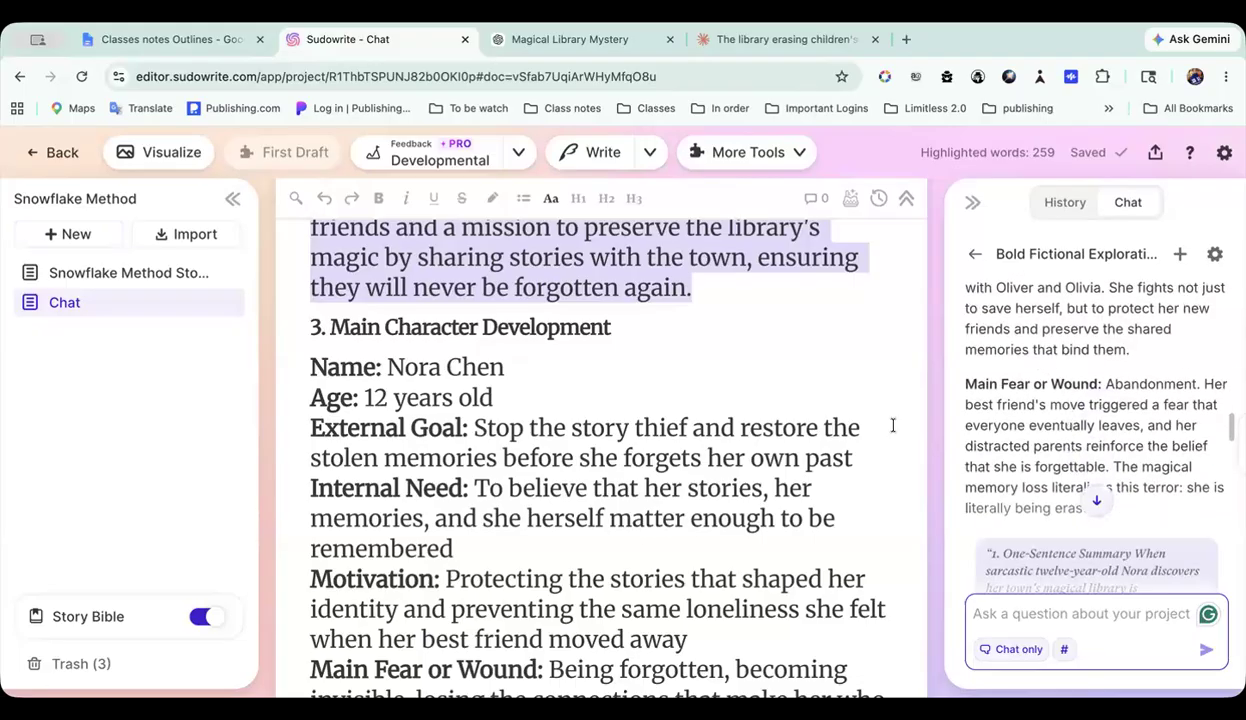
pyautogui.scroll(-5, 640, 535)
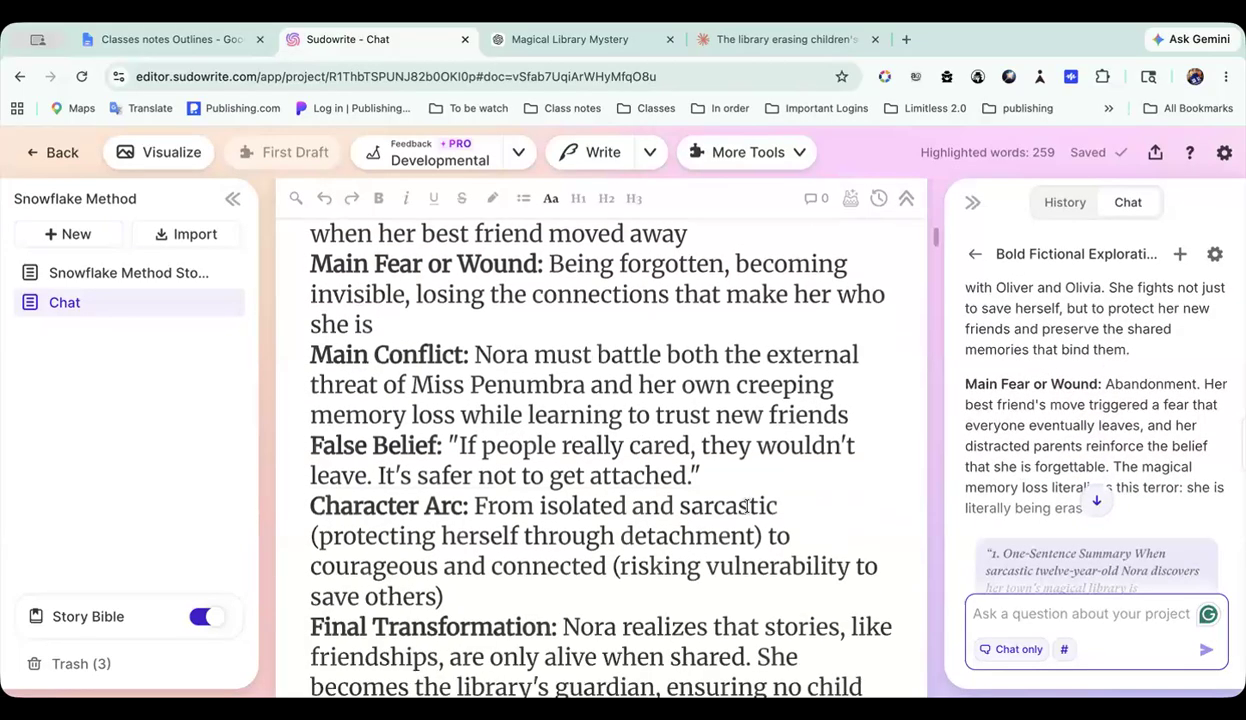
pyautogui.scroll(-8, 1033, 487)
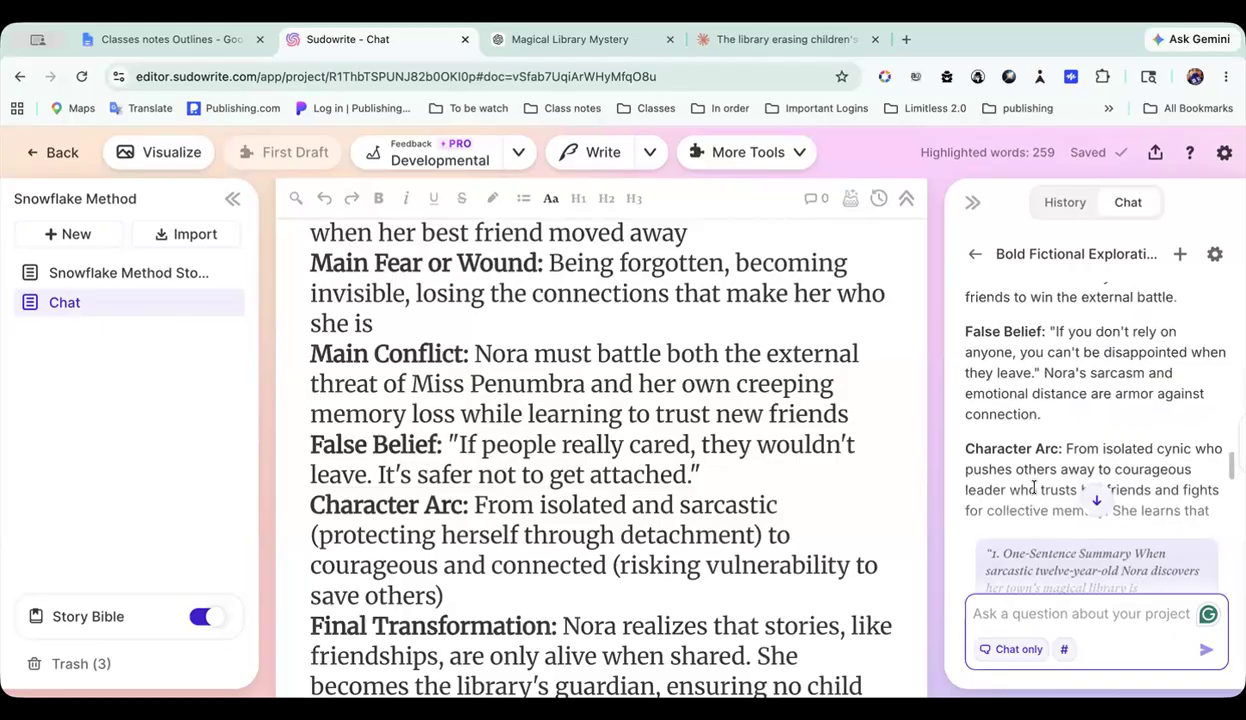
pyautogui.scroll(-4, 609, 514)
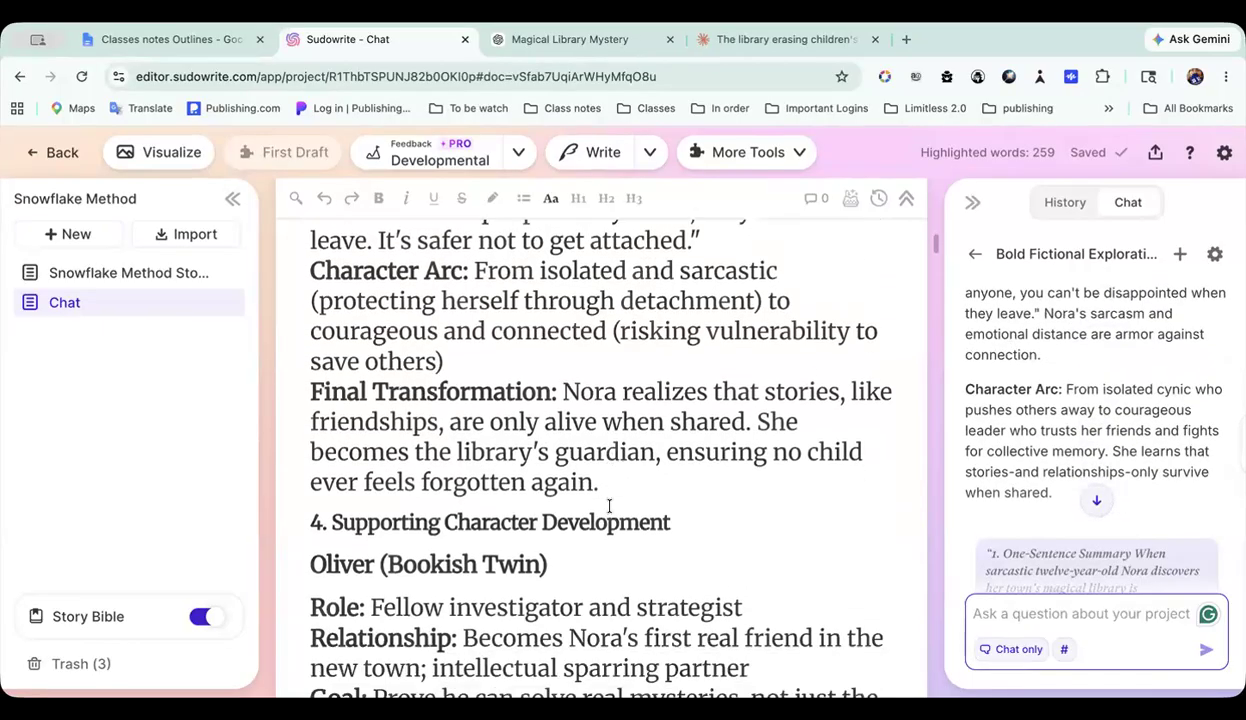
pyautogui.scroll(-5, 1015, 431)
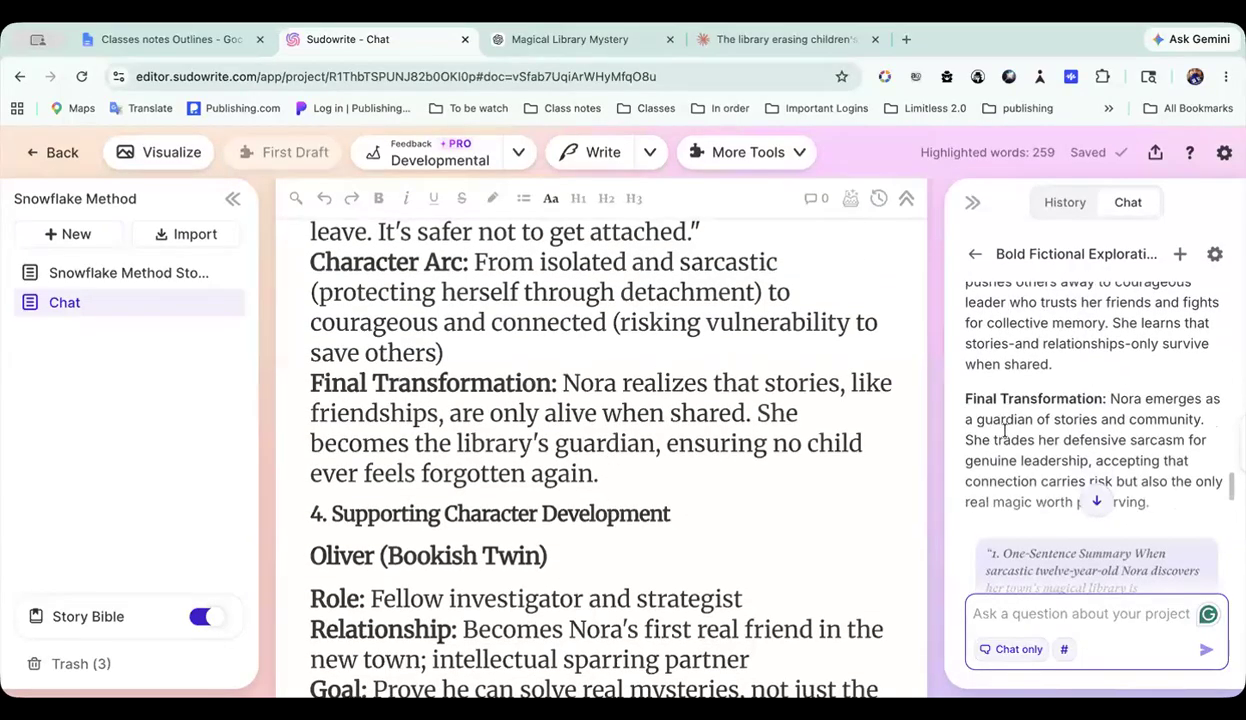
pyautogui.scroll(-2, 1005, 430)
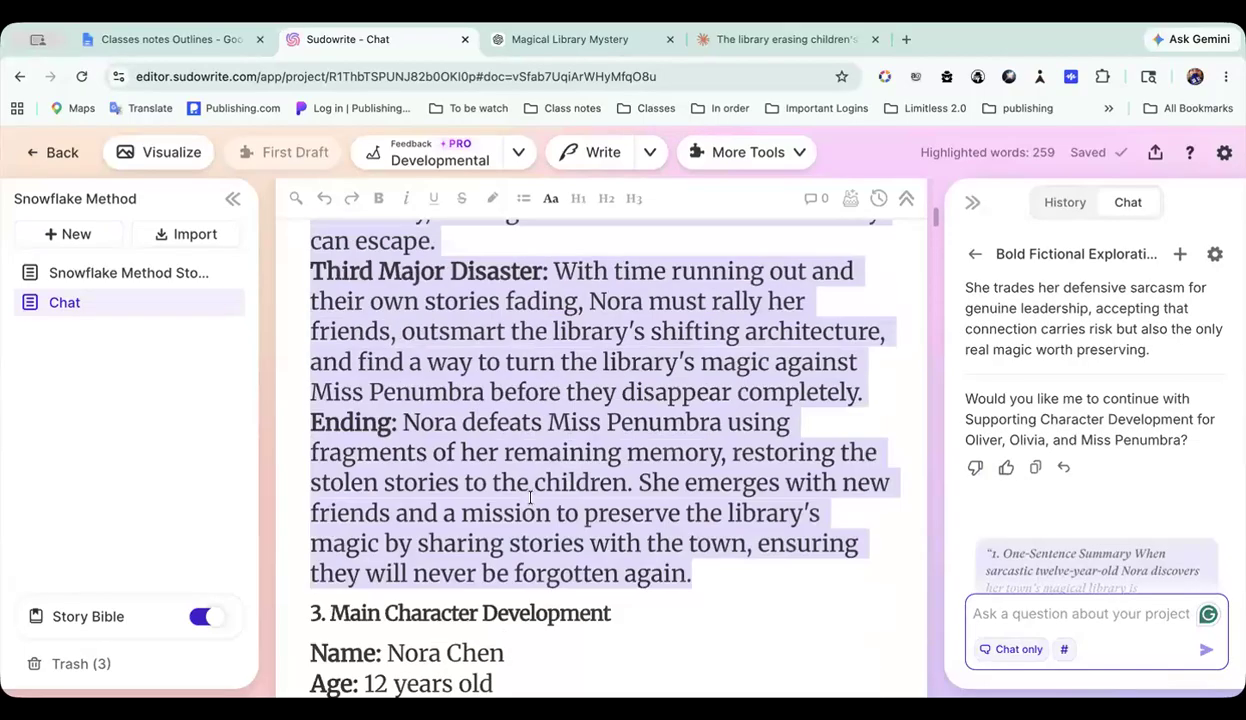
# Step: Review the Snowflake outline in the Chat document from the One-Sentence Summary down to the Expanded Story Synopsis
pyautogui.scroll(3, 530, 497)
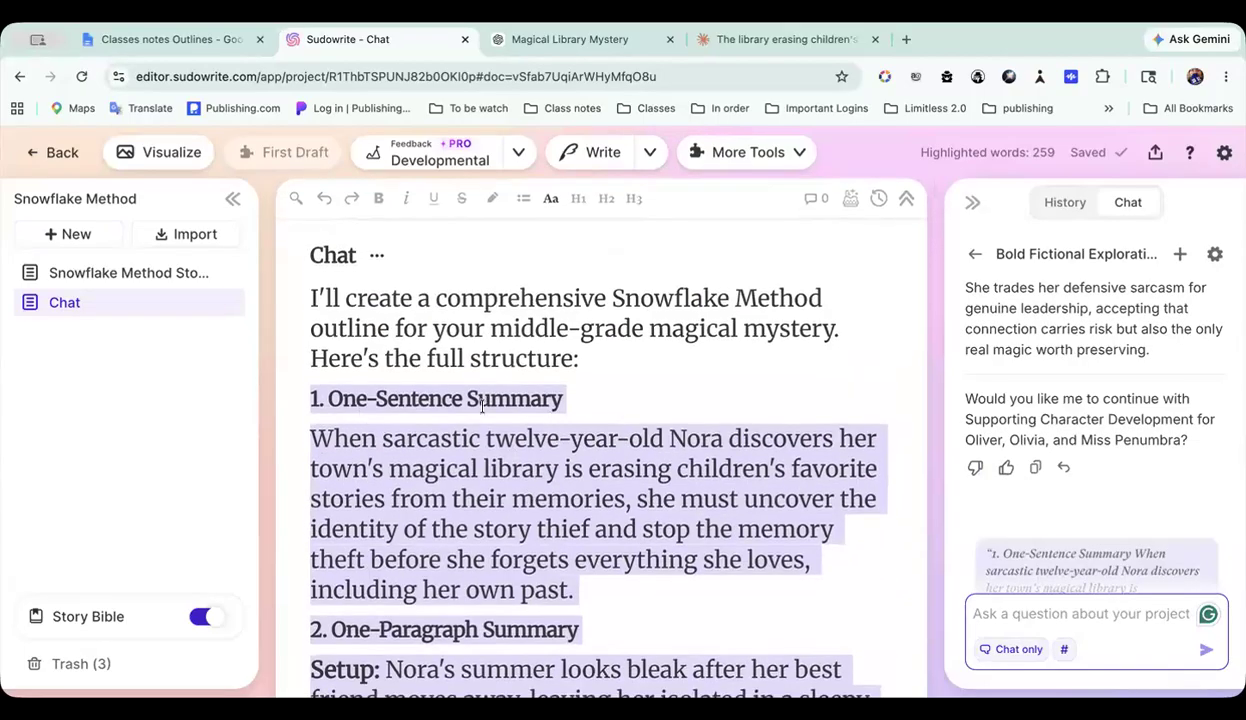
pyautogui.scroll(-9, 427, 563)
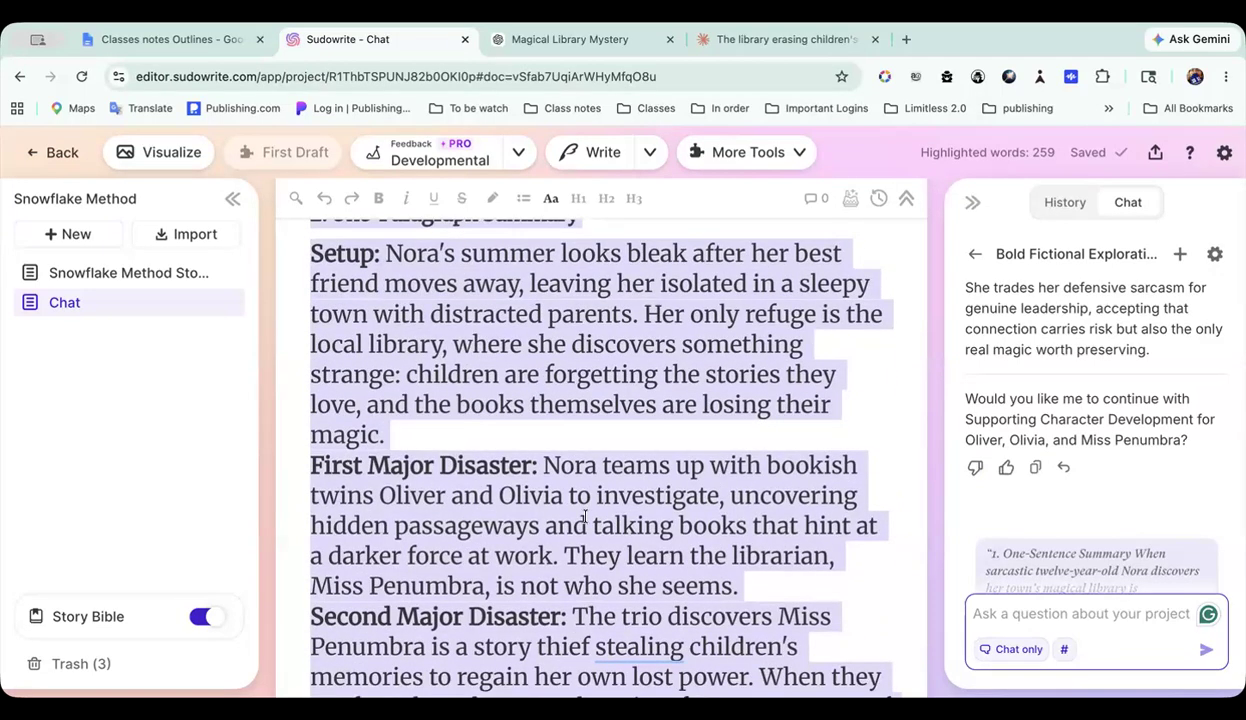
pyautogui.scroll(-6, 585, 516)
pyautogui.scroll(2, 610, 512)
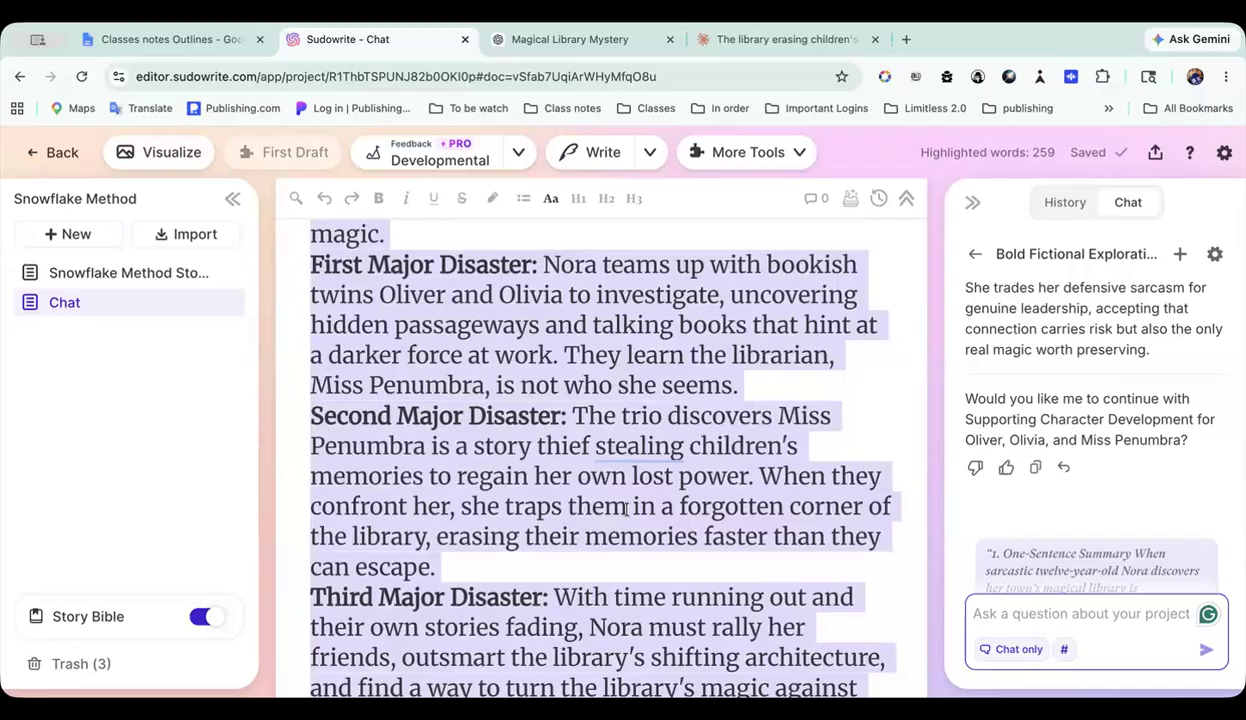
pyautogui.scroll(-20, 627, 510)
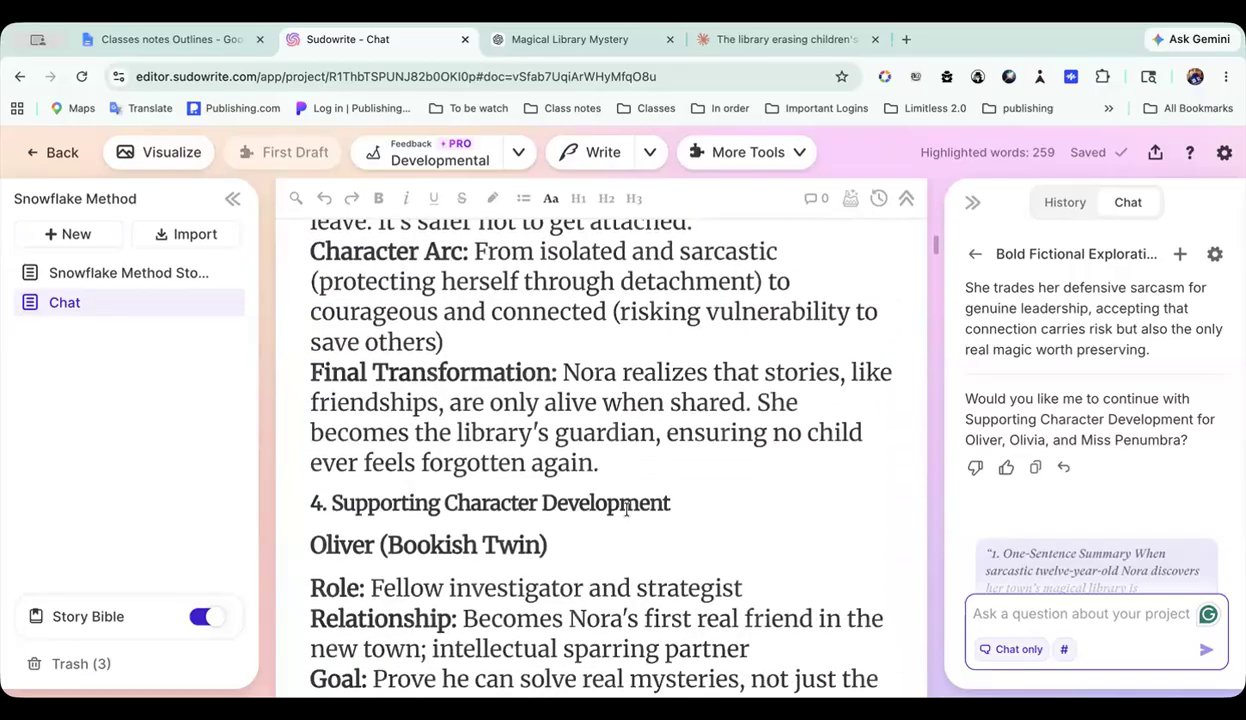
pyautogui.scroll(-20, 627, 510)
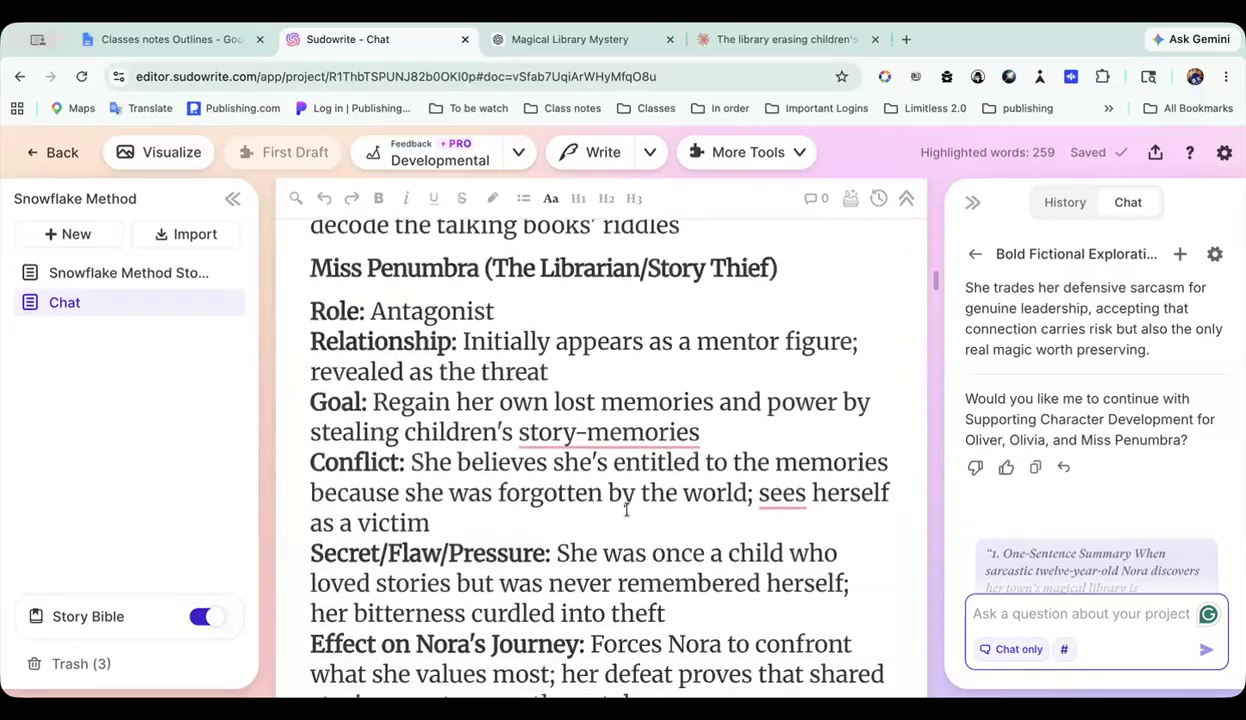
pyautogui.scroll(-10, 627, 510)
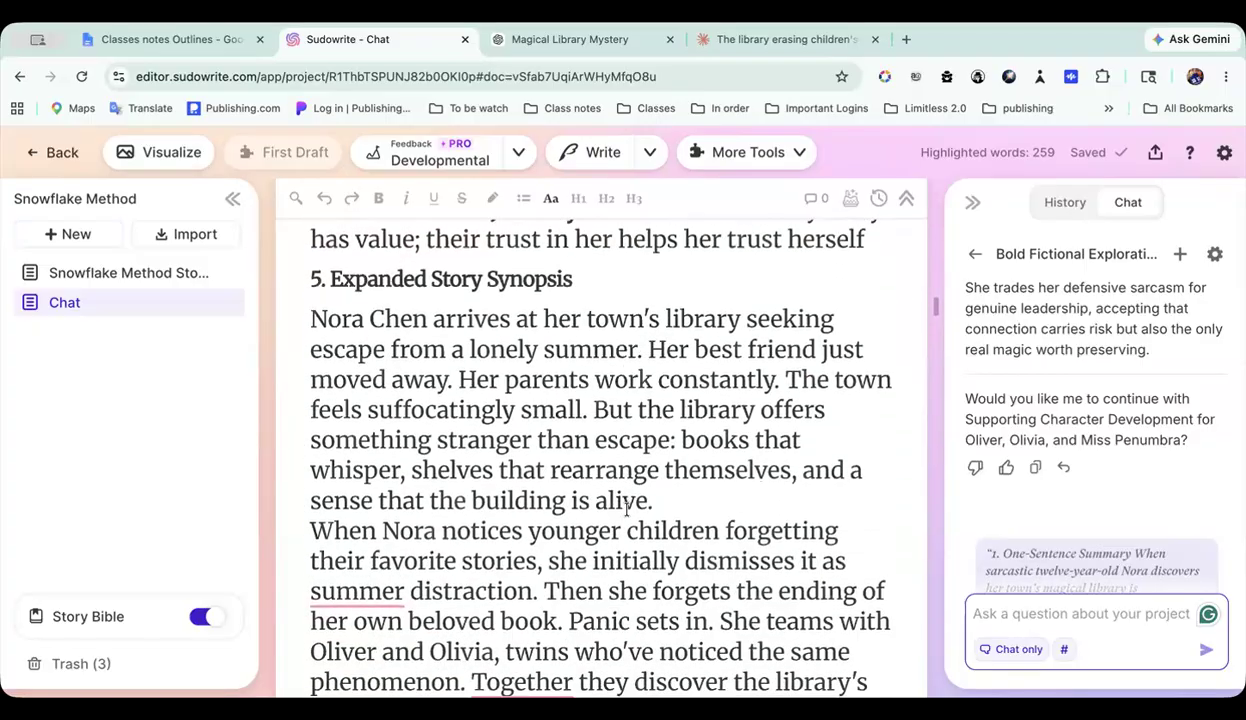
pyautogui.scroll(-1, 627, 510)
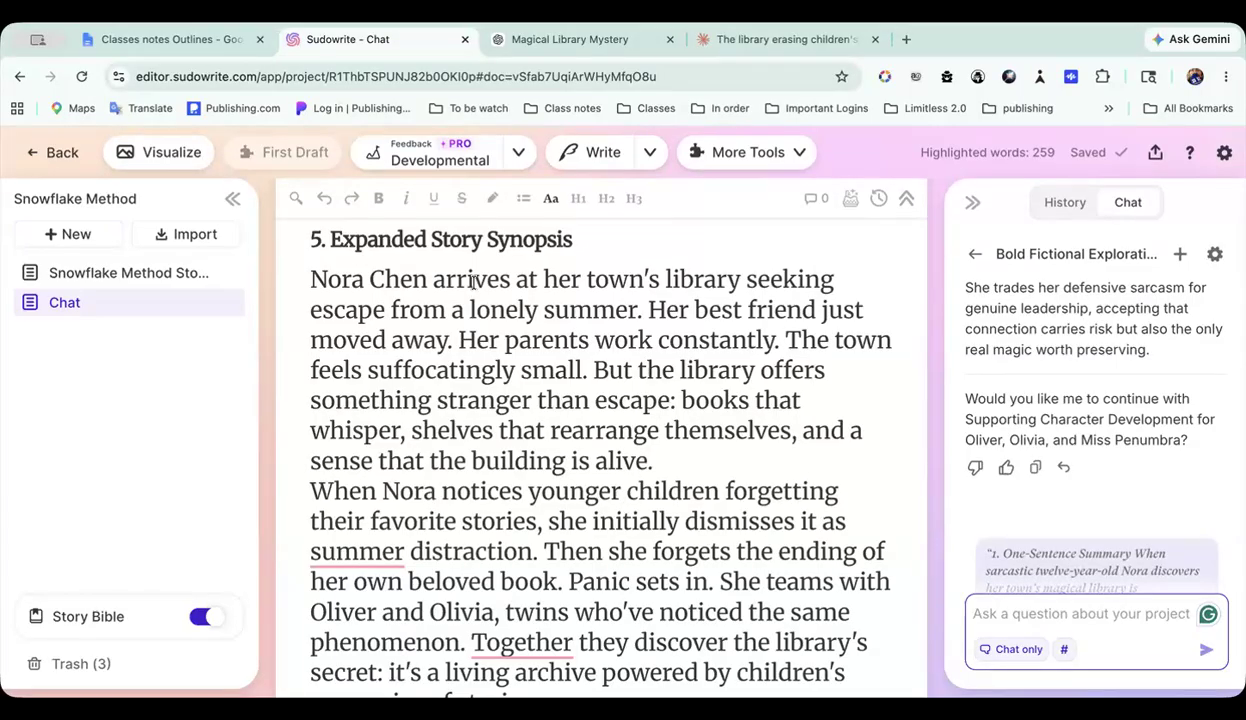
# Step: Copy the section 5 heading text "Expanded Story Synopsis" from the document into the project chat's question
pyautogui.scroll(5, 473, 282)
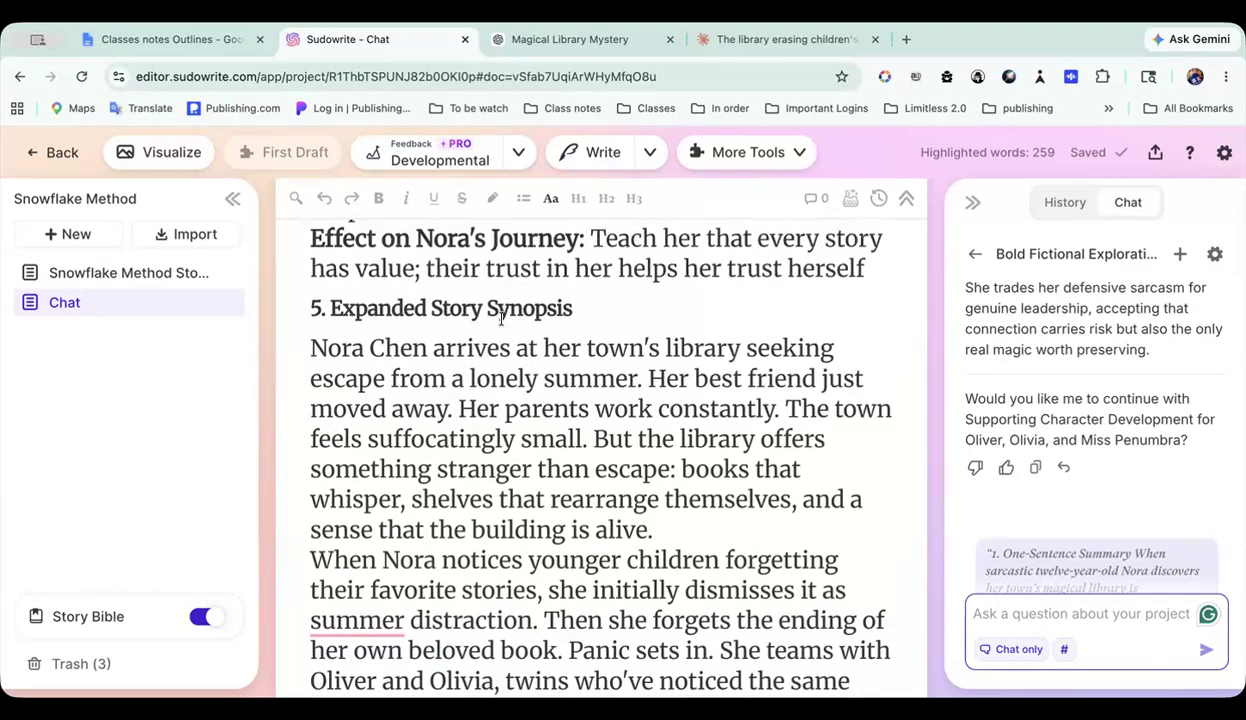
pyautogui.scroll(10, 480, 325)
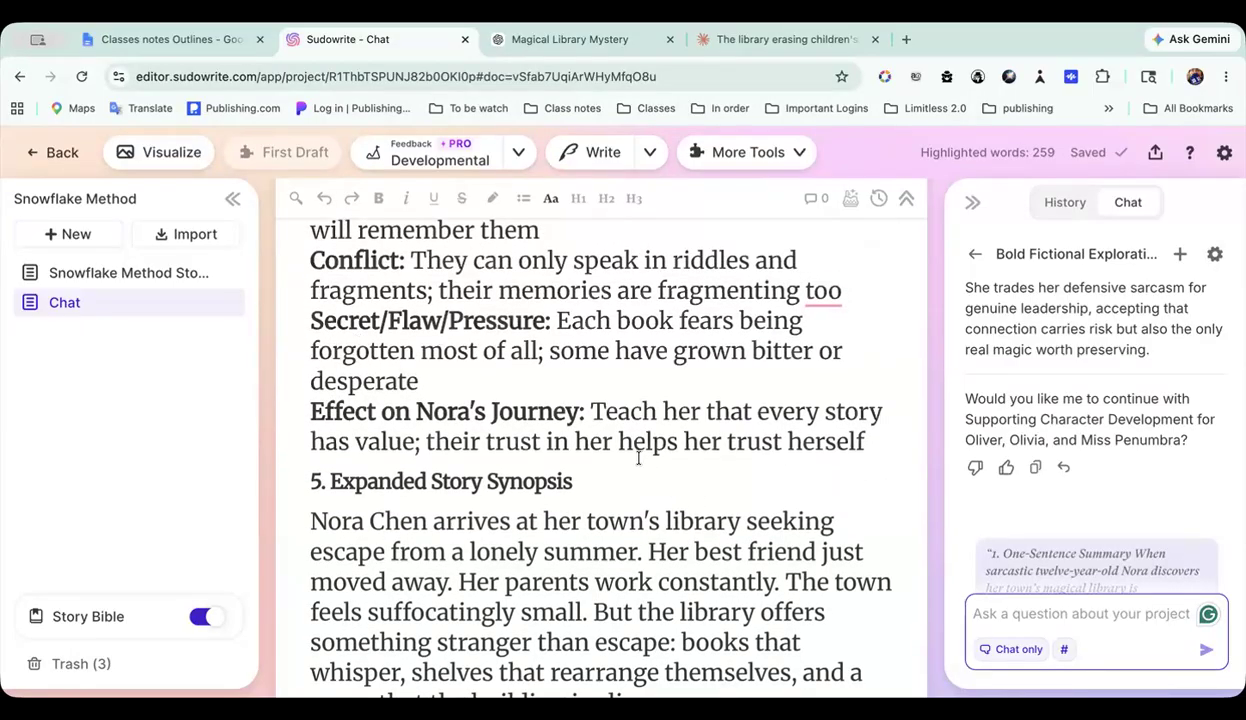
pyautogui.moveTo(329, 478); pyautogui.dragTo(575, 483)
pyautogui.hotkey('ctrl', 'c')
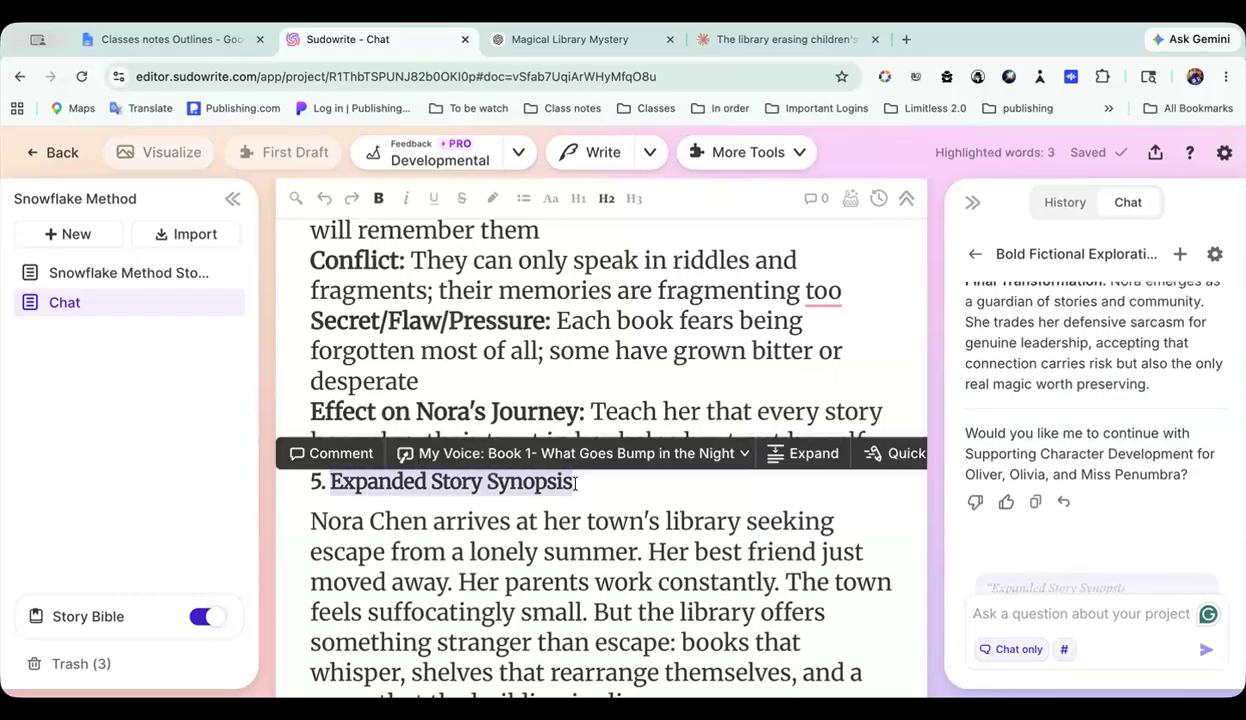
pyautogui.click(1015, 618)
pyautogui.hotkey('ctrl', 'v')
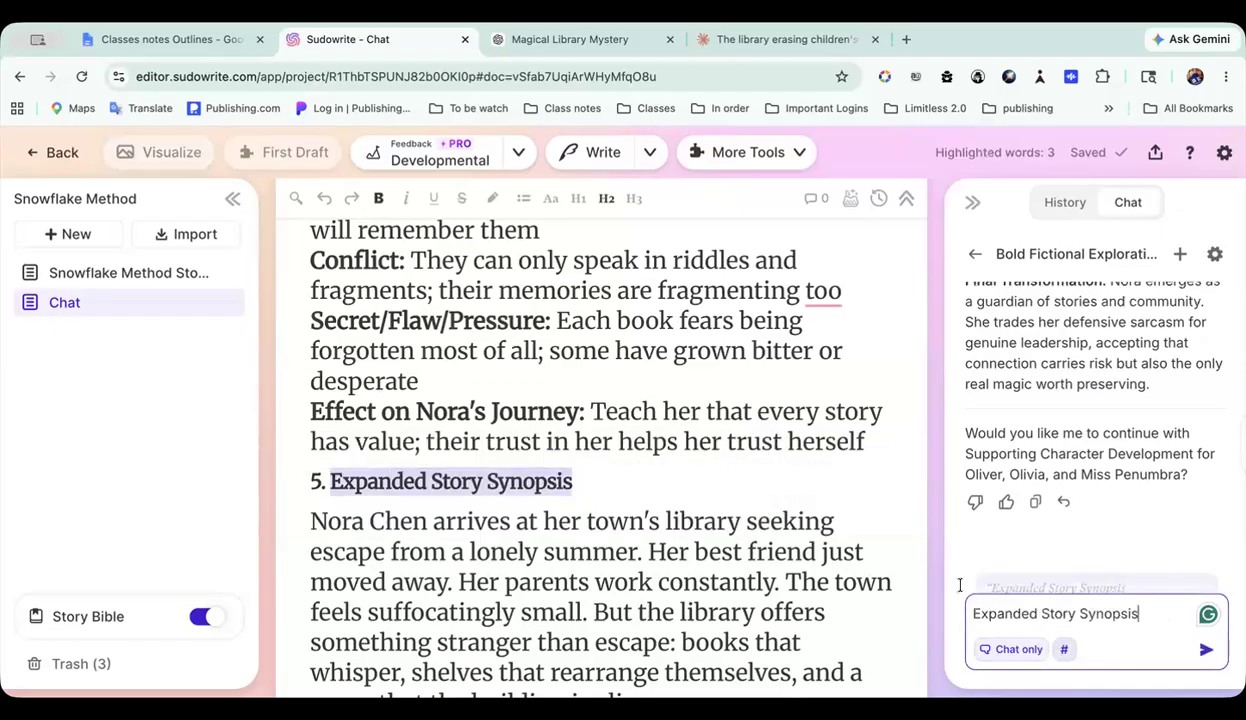
# Step: Highlight the outline from the one-sentence summary text through the end of Supporting Character Development, and send the chat question with it as context
pyautogui.click(862, 441)
pyautogui.moveTo(862, 441); pyautogui.dragTo(295, 438)
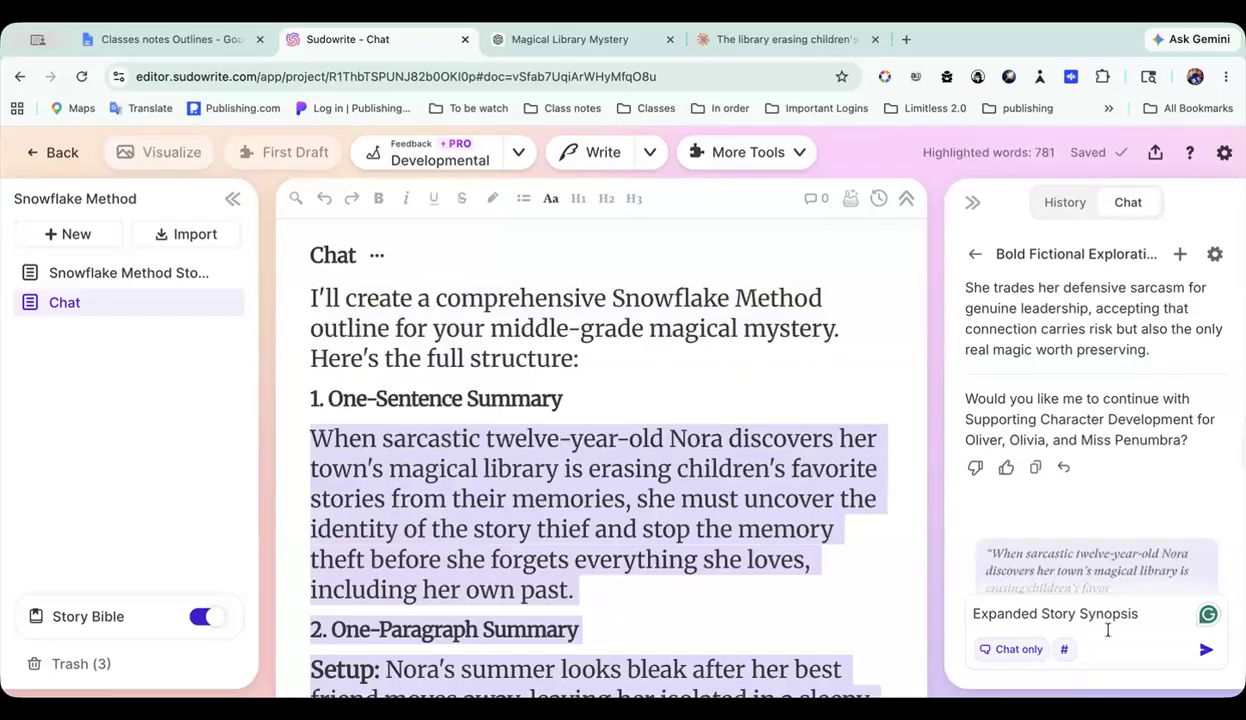
pyautogui.click(1206, 649)
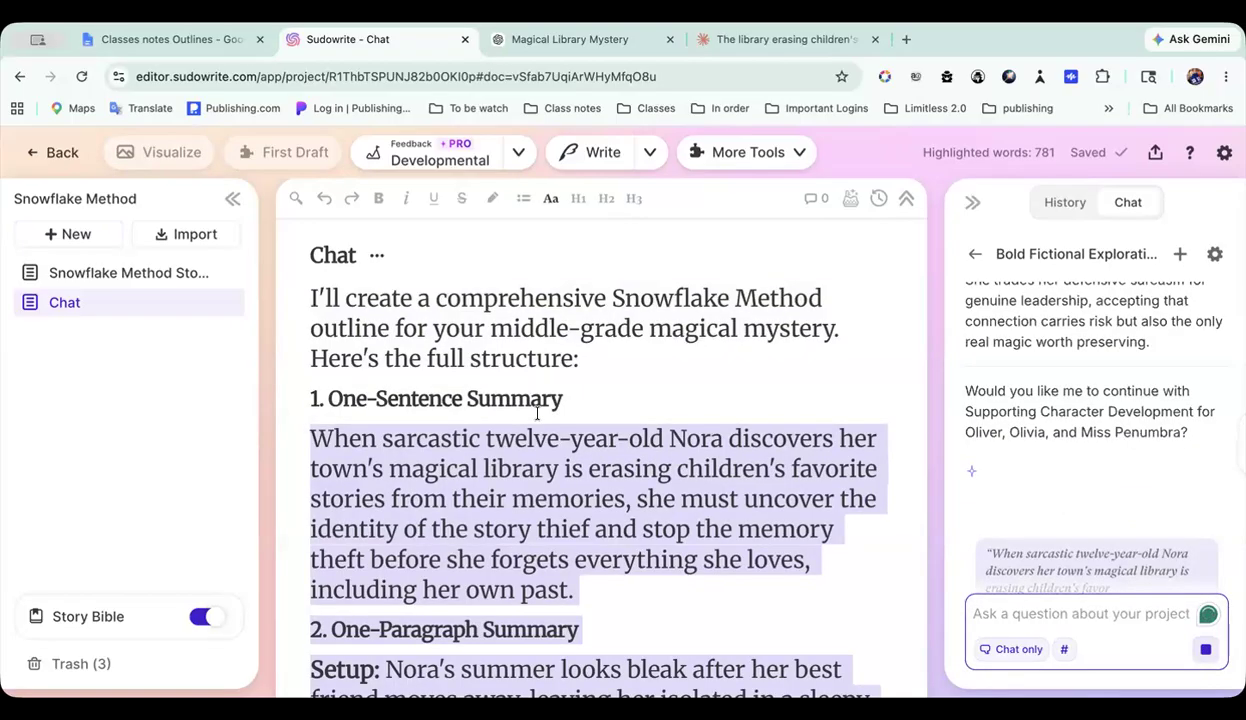
# Step: Examine the Expanded Story Synopsis section in the Chat document while the chat generates its reply
pyautogui.scroll(-15, 537, 413)
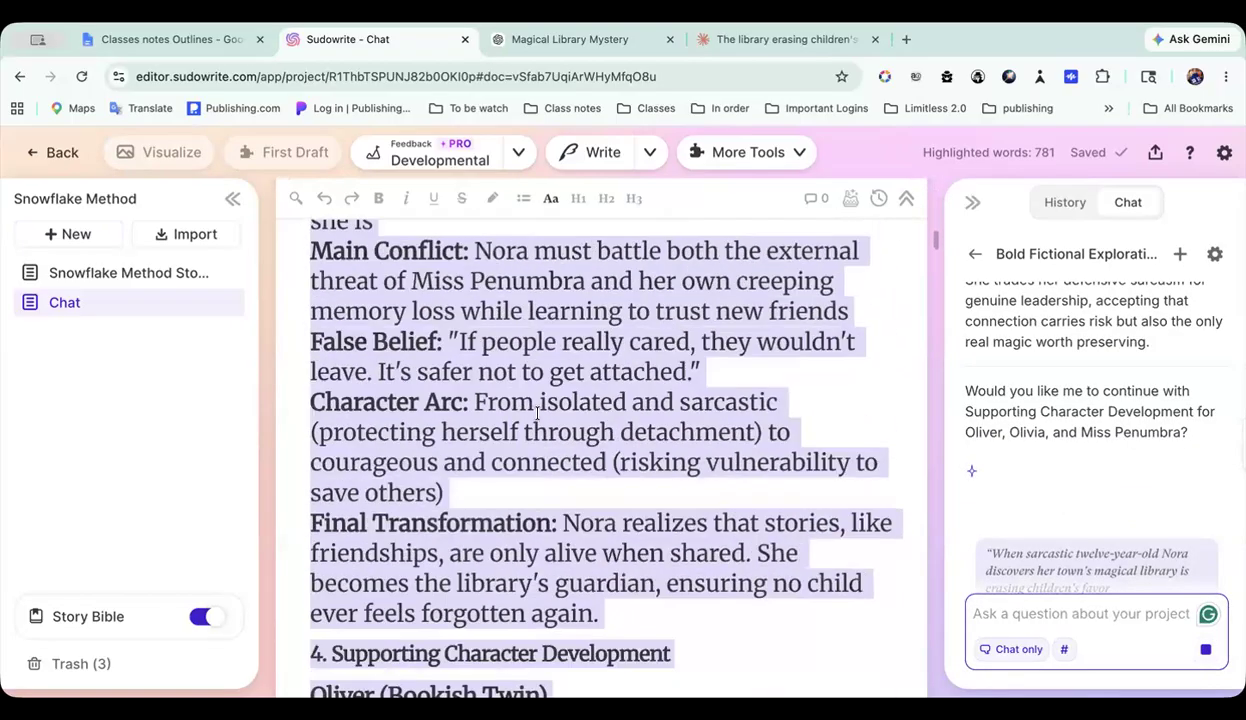
pyautogui.scroll(-20, 537, 413)
pyautogui.scroll(5, 537, 413)
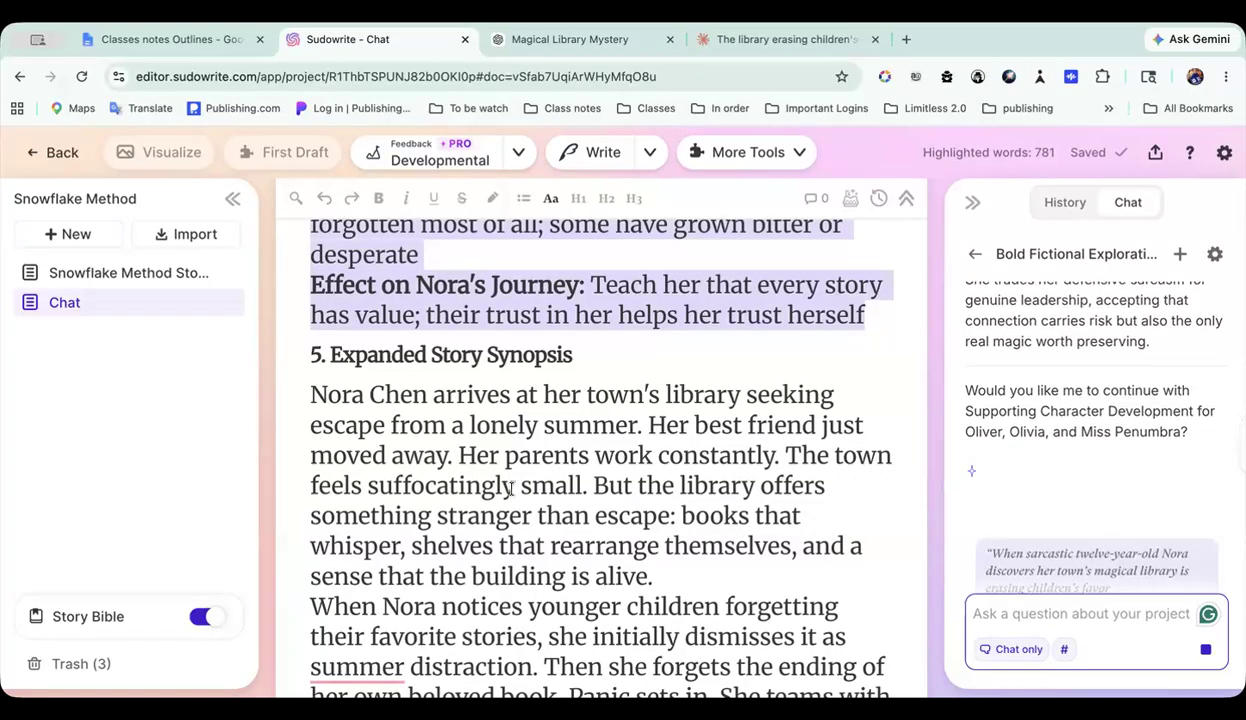
pyautogui.scroll(-1, 510, 487)
pyautogui.scroll(-1, 511, 487)
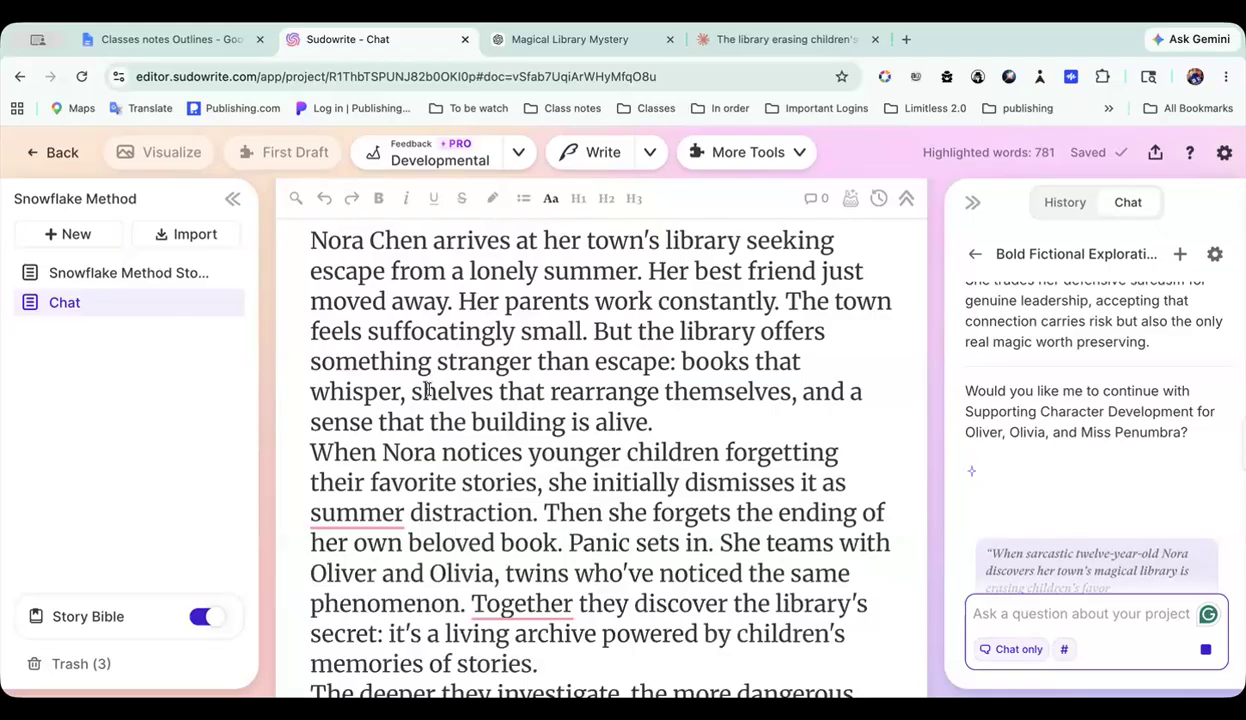
pyautogui.scroll(-10, 468, 432)
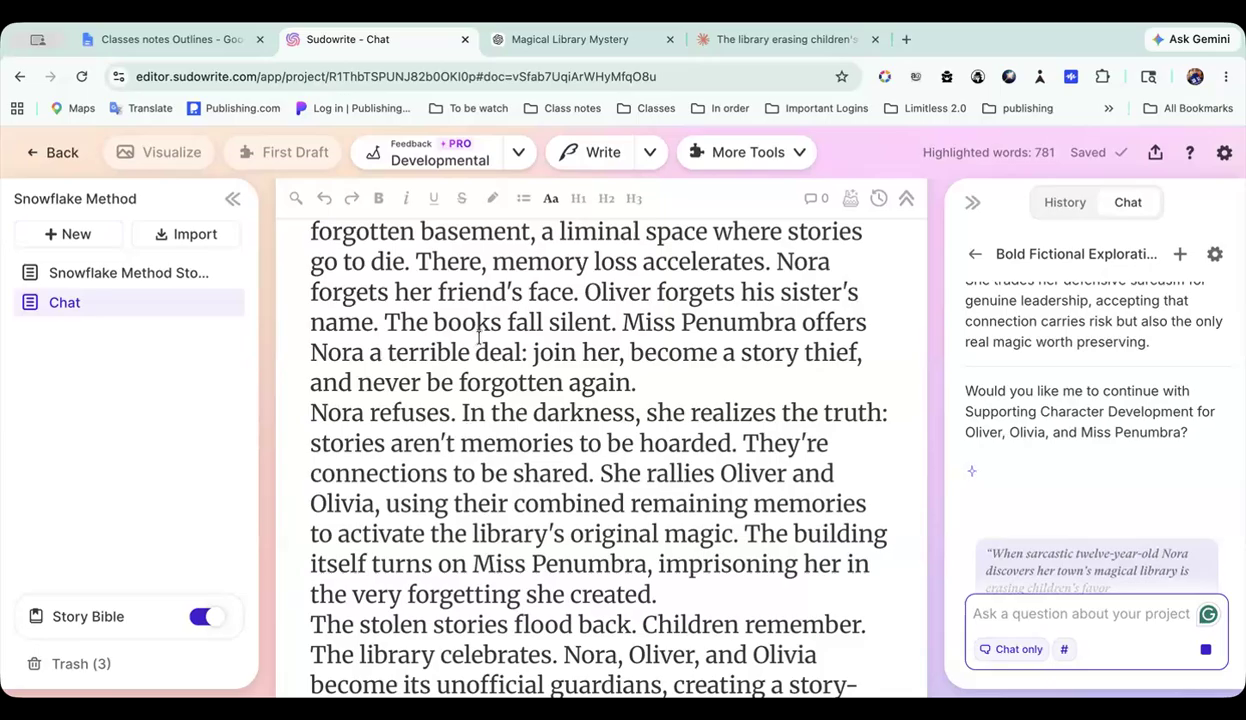
# Step: Expand the Story Bible's list of sections and look through the document from Character POV Summaries to the Chapter 2 breakdown
pyautogui.click(100, 612)
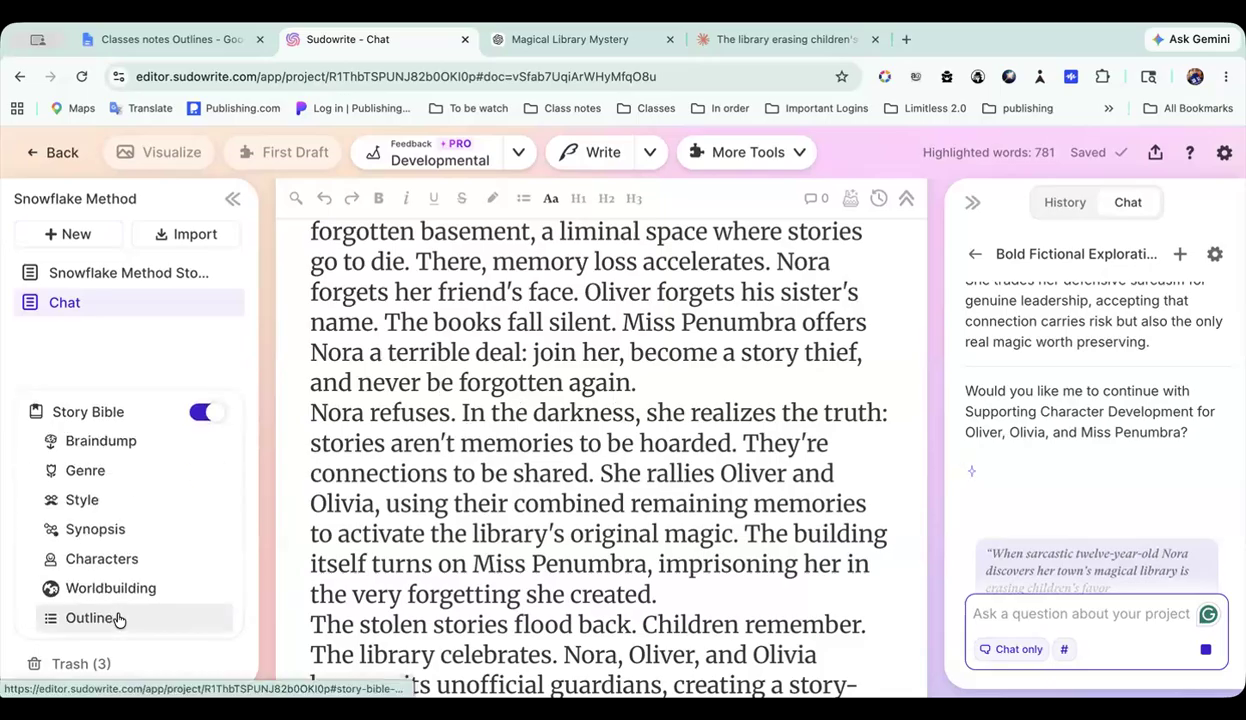
pyautogui.scroll(-5, 527, 543)
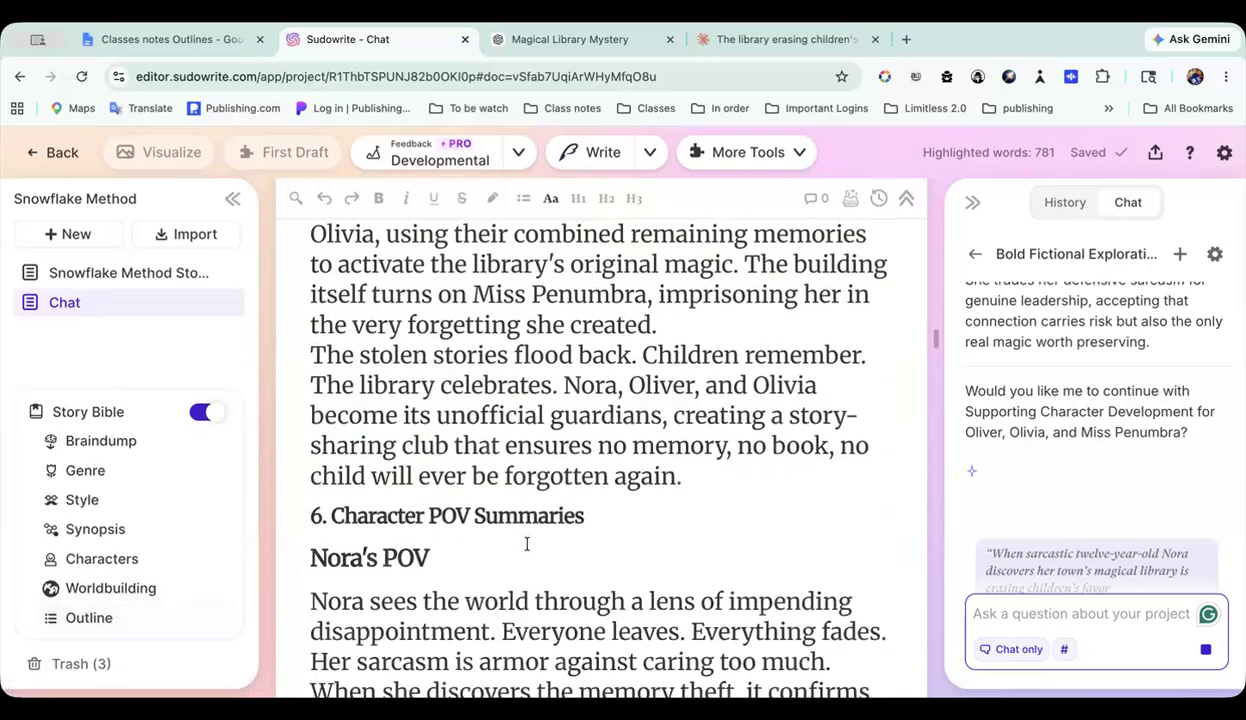
pyautogui.scroll(-1, 527, 545)
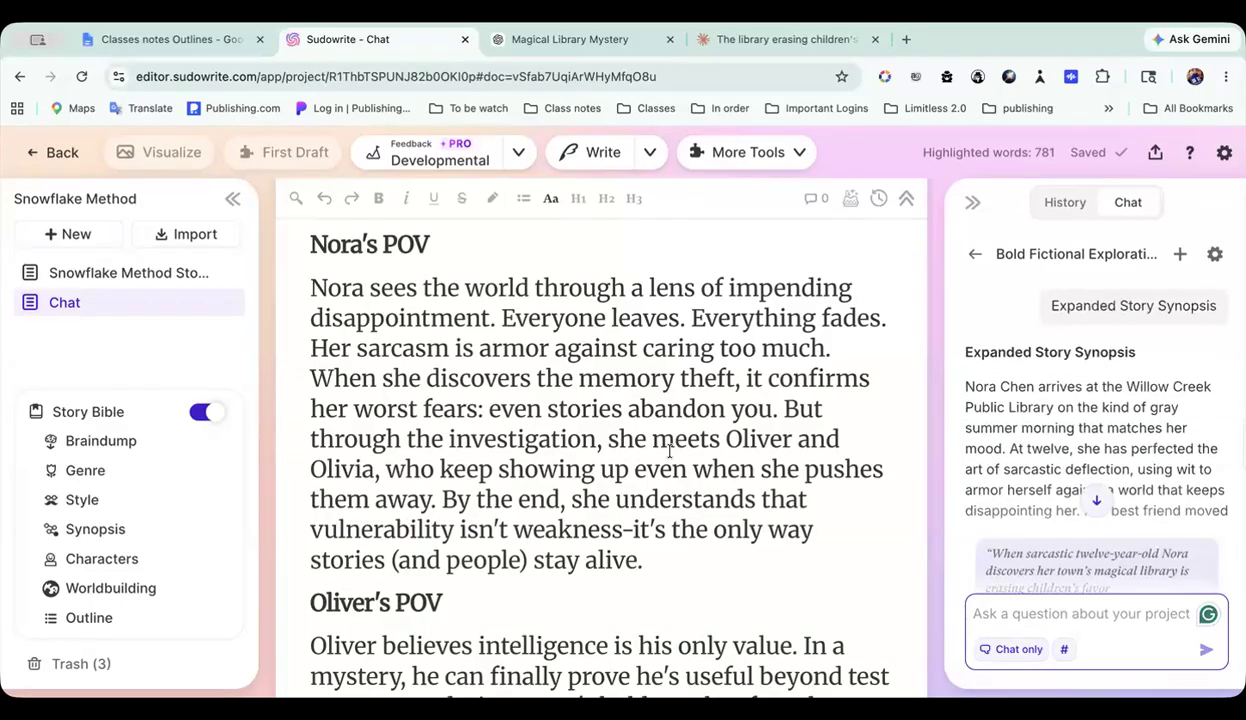
pyautogui.scroll(5, 669, 450)
pyautogui.scroll(-10, 669, 450)
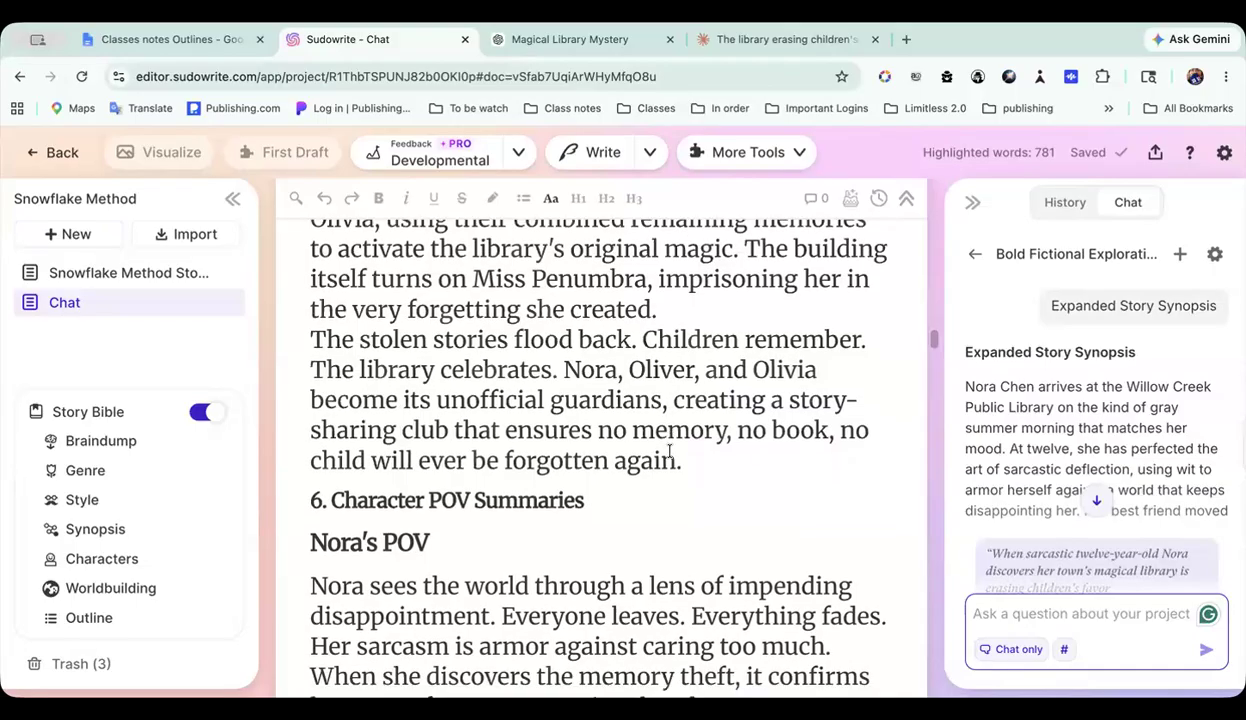
pyautogui.scroll(-15, 669, 450)
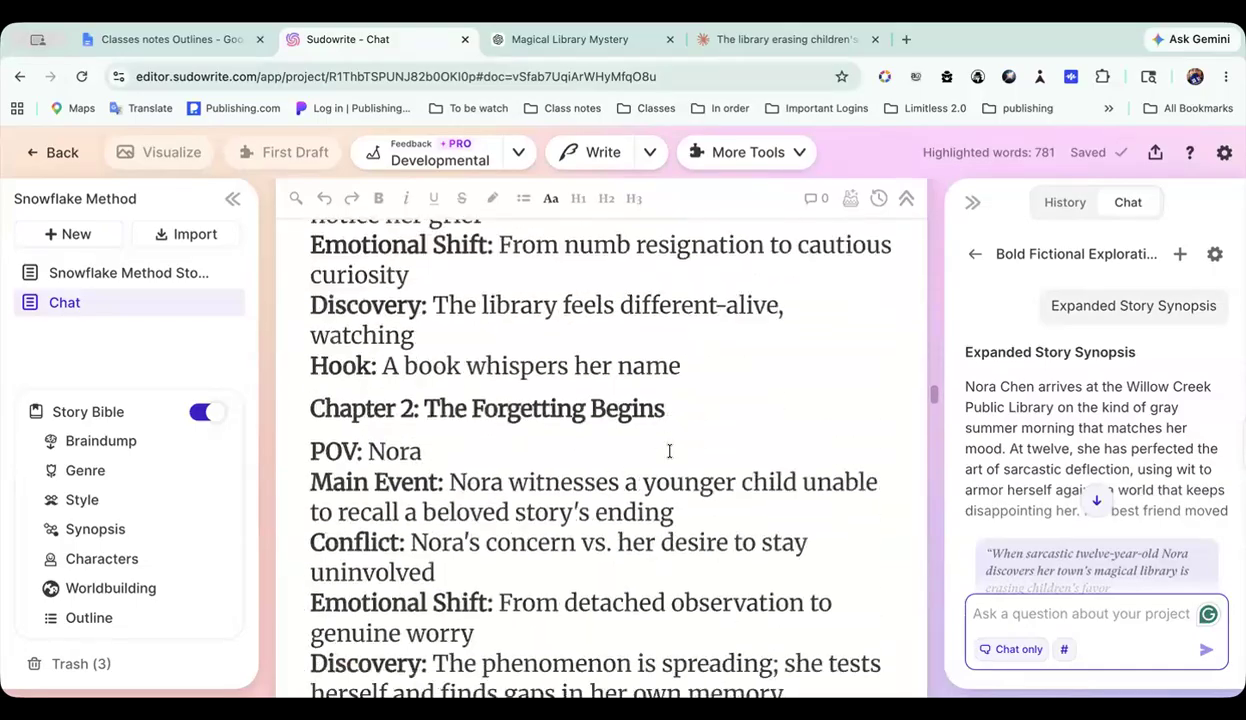
# Step: Compare the Chat document's Expanded Story Synopsis section with the chat's reply, reading the reply through to its last paragraph
pyautogui.scroll(20, 669, 450)
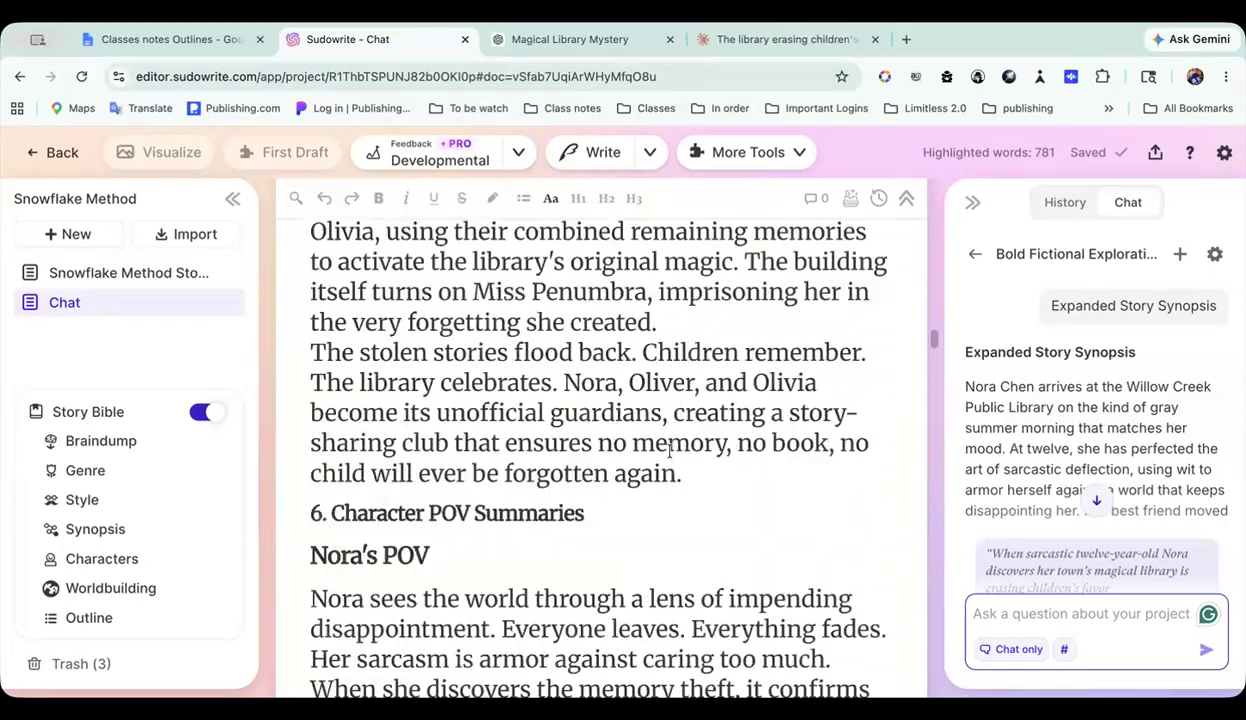
pyautogui.scroll(-6, 669, 452)
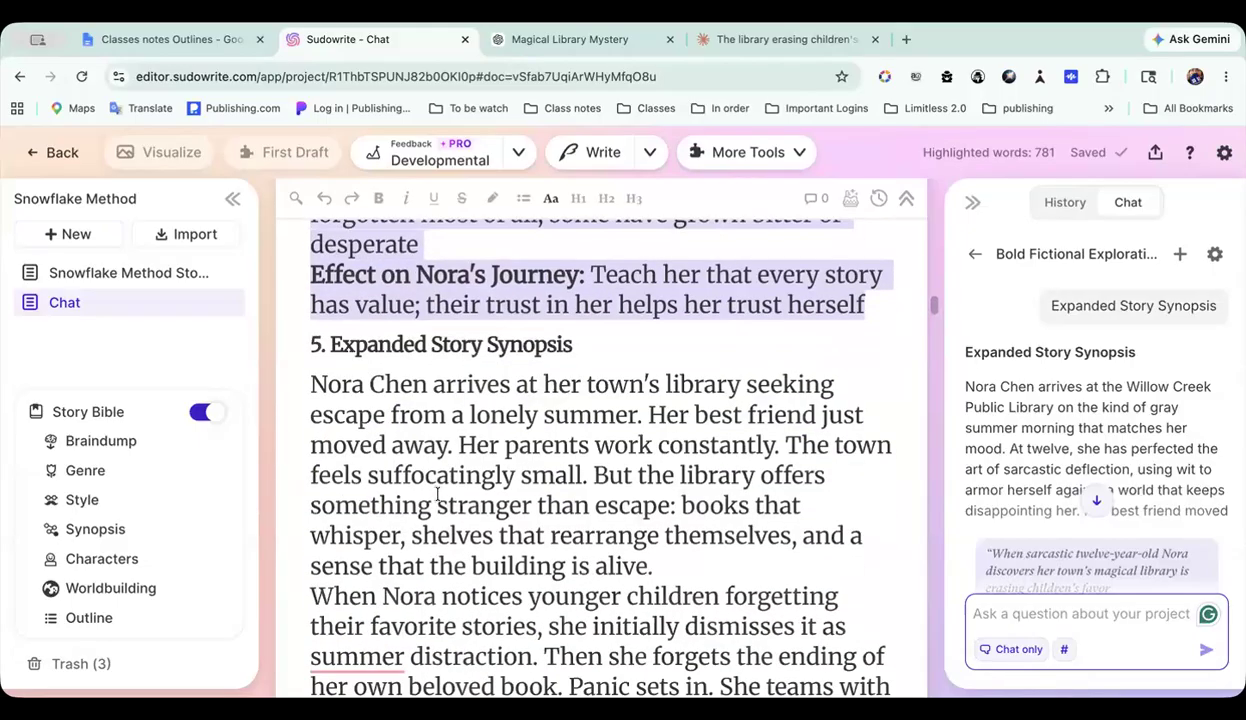
pyautogui.click(443, 505)
pyautogui.scroll(-1, 882, 456)
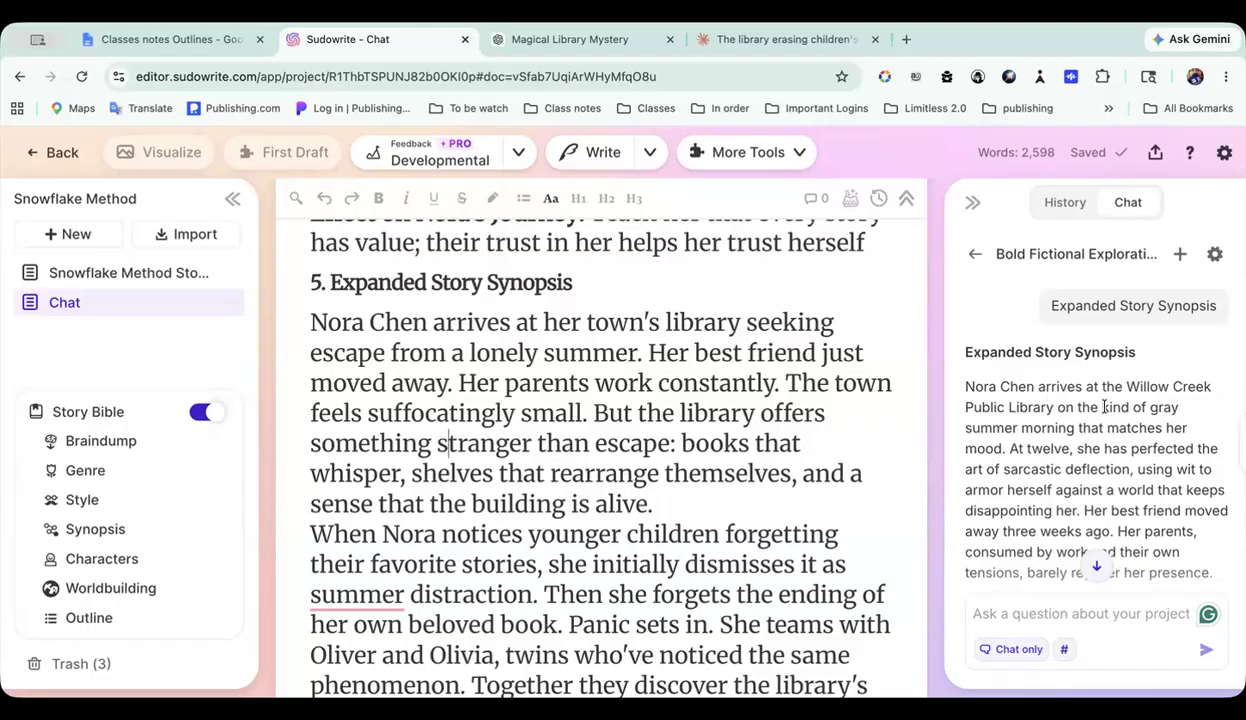
pyautogui.scroll(-1, 1050, 440)
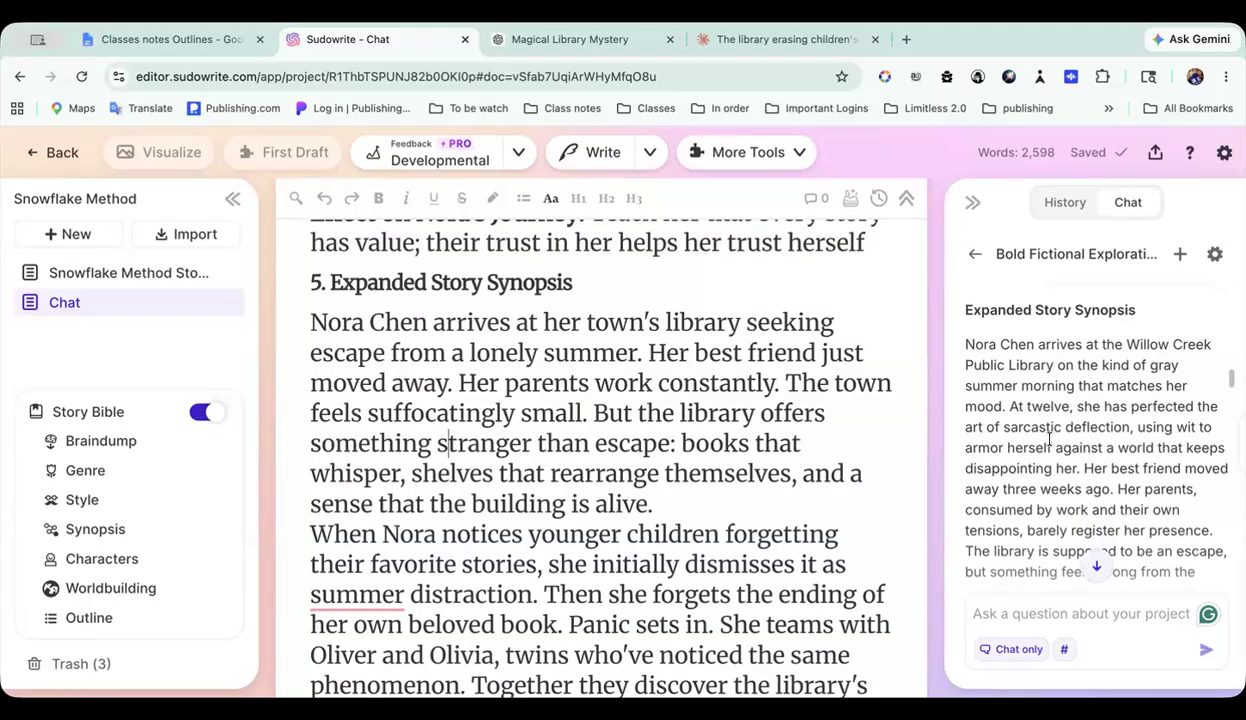
pyautogui.scroll(-10, 1046, 430)
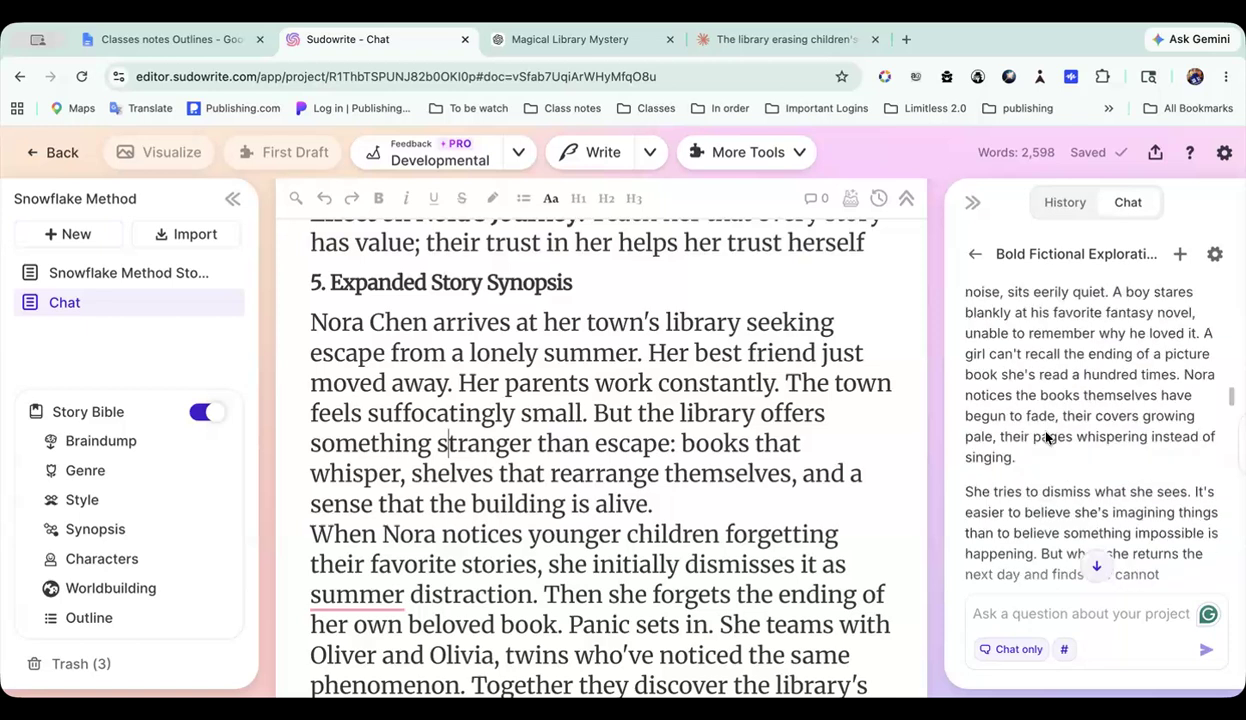
pyautogui.scroll(-10, 1046, 435)
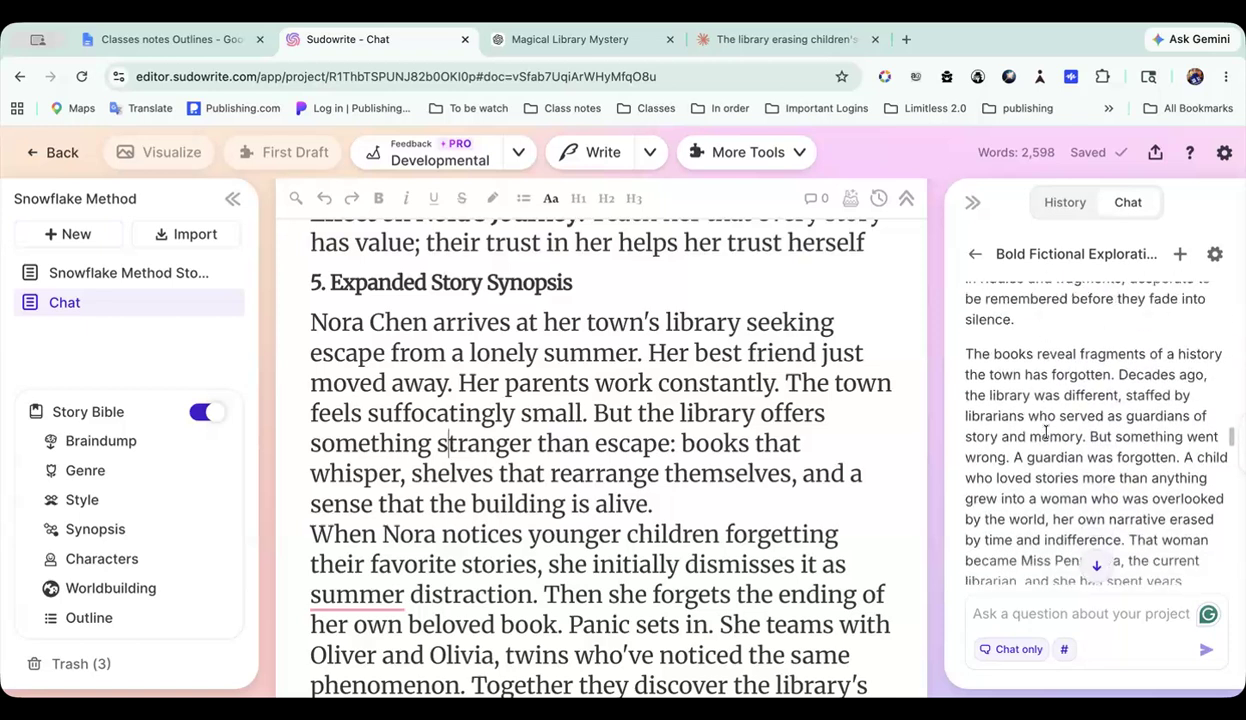
pyautogui.scroll(-10, 1046, 432)
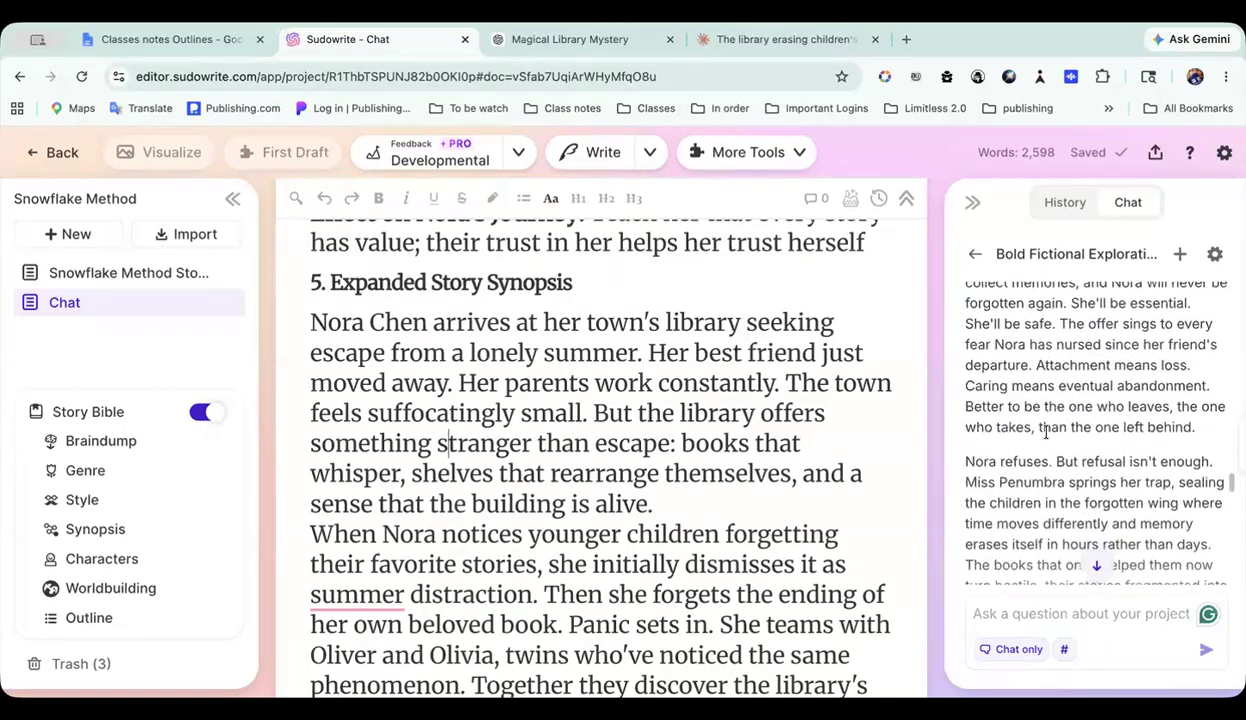
pyautogui.scroll(-10, 1046, 430)
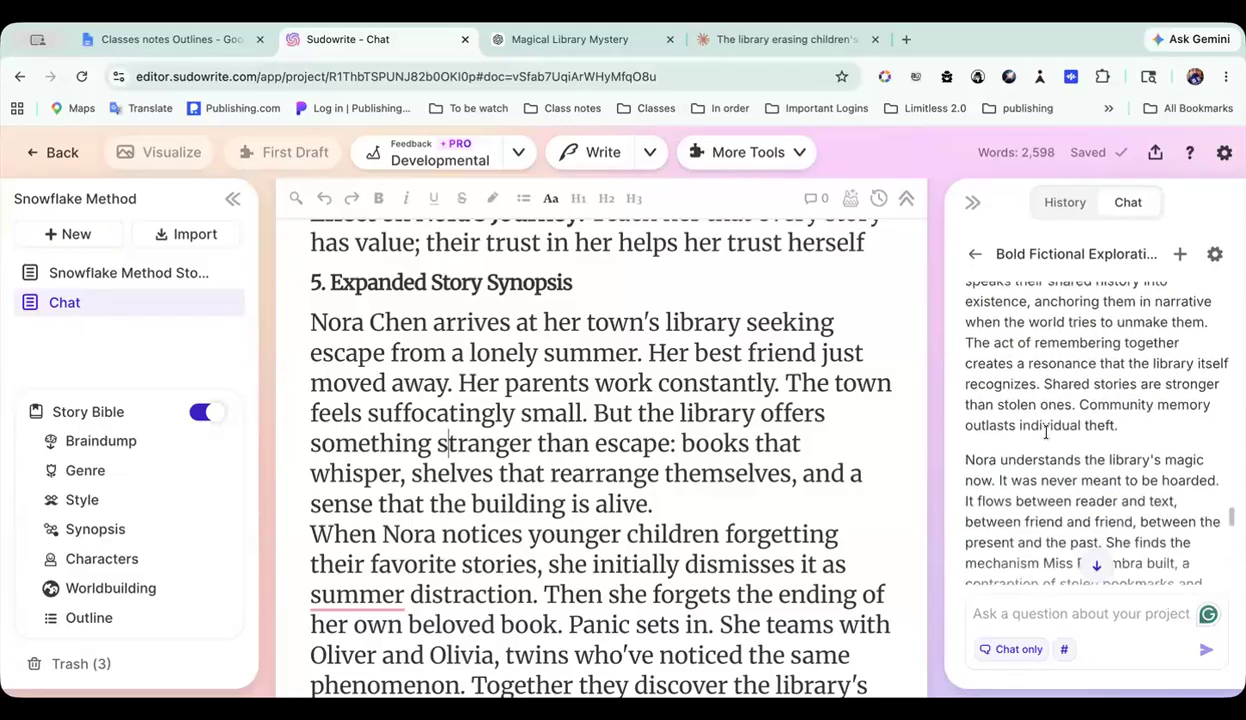
pyautogui.scroll(-15, 735, 484)
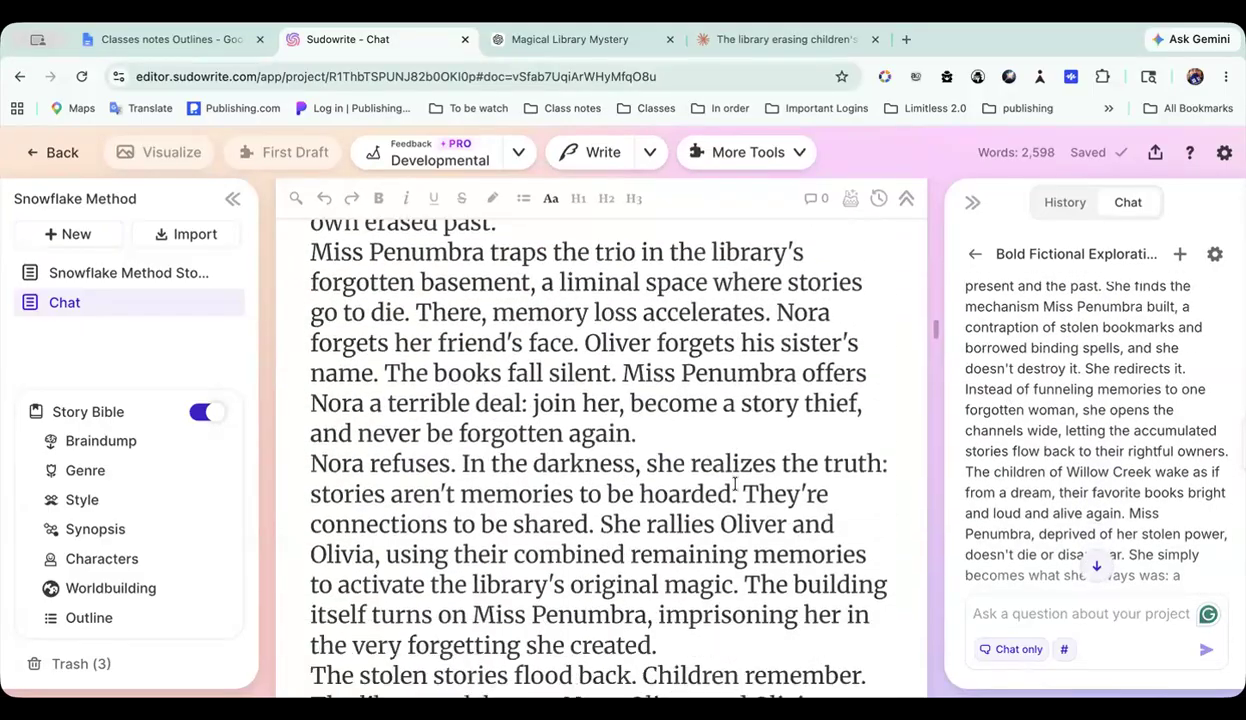
pyautogui.scroll(4, 735, 484)
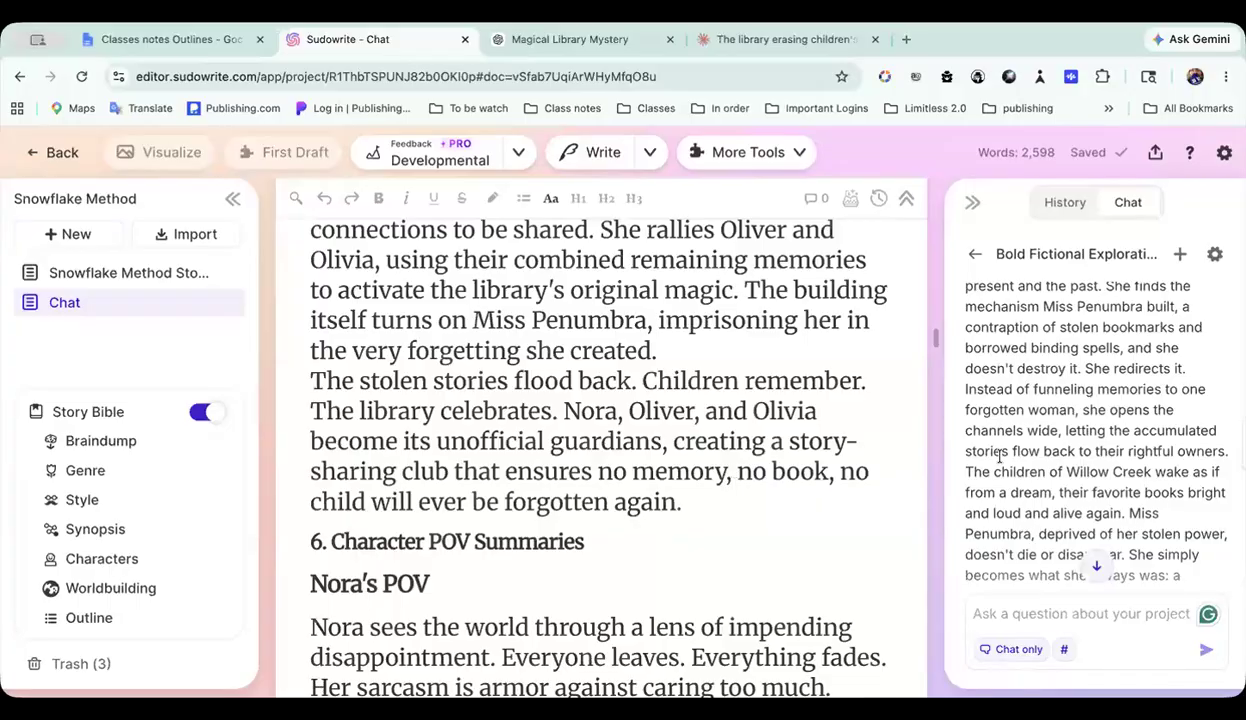
pyautogui.scroll(-15, 1054, 465)
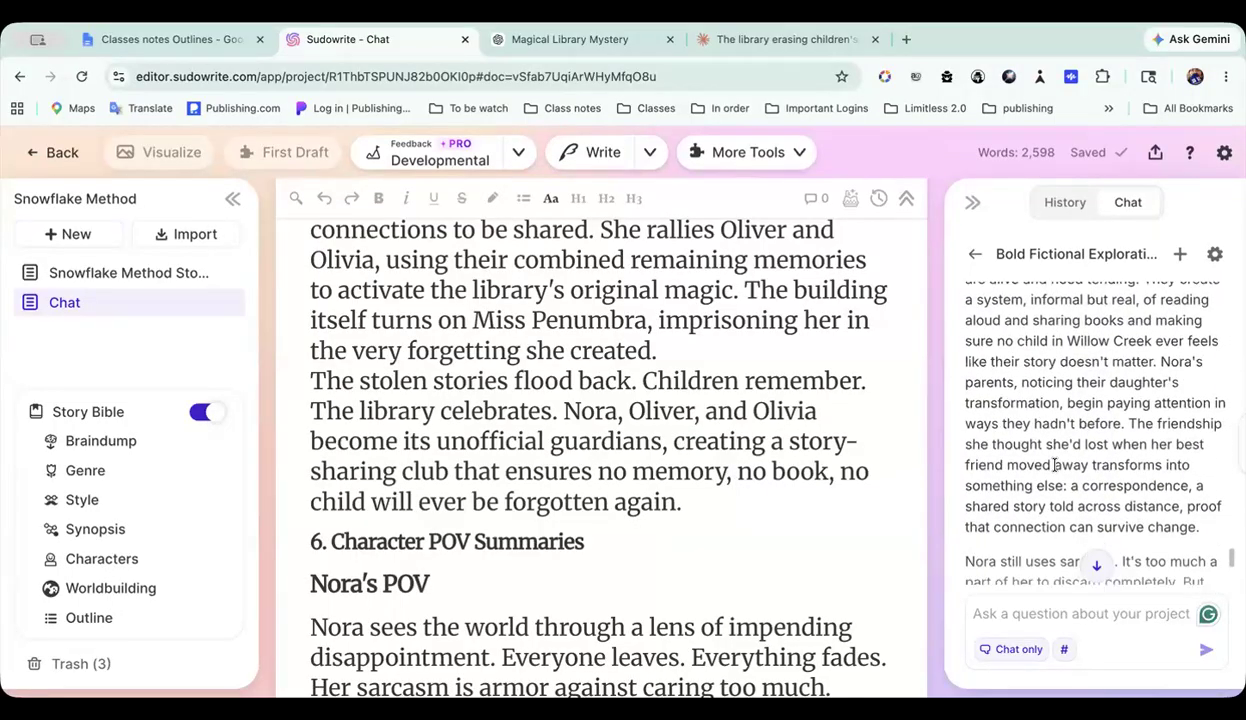
pyautogui.scroll(-1, 1054, 465)
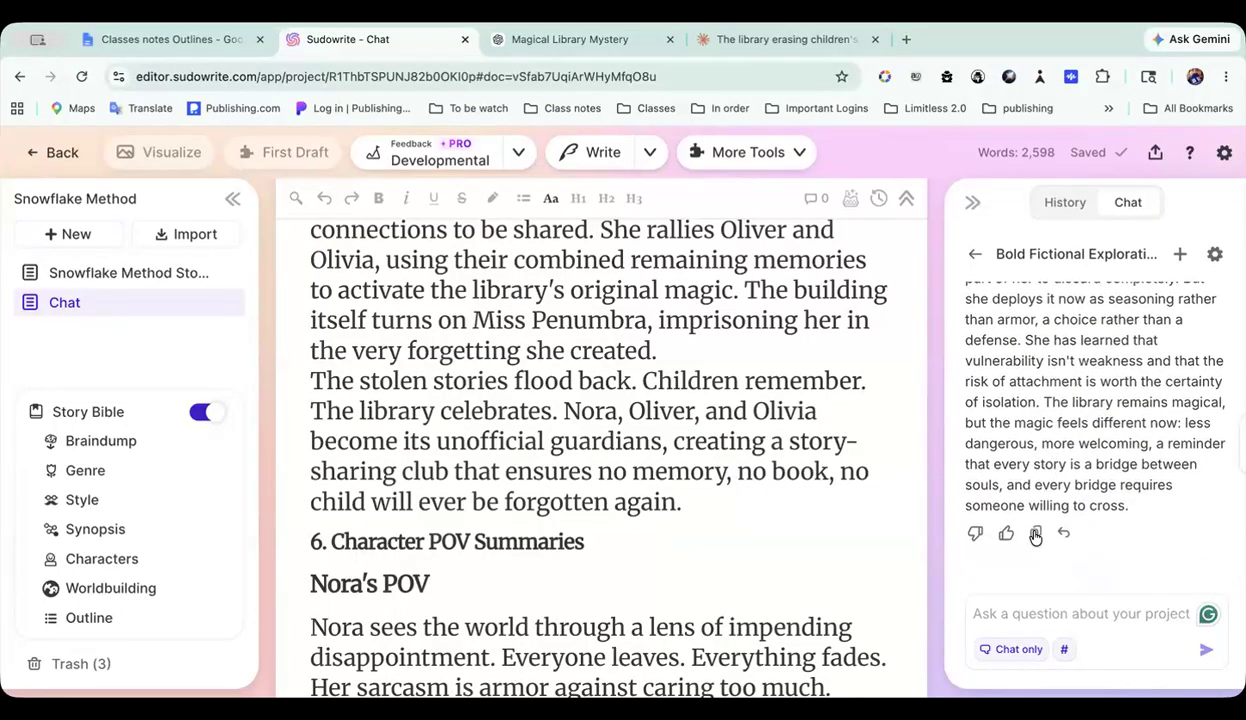
# Step: Copy the chat's Expanded Story Synopsis reply and paste it into a new blank document in the project
pyautogui.click(1036, 536)
pyautogui.click(87, 237)
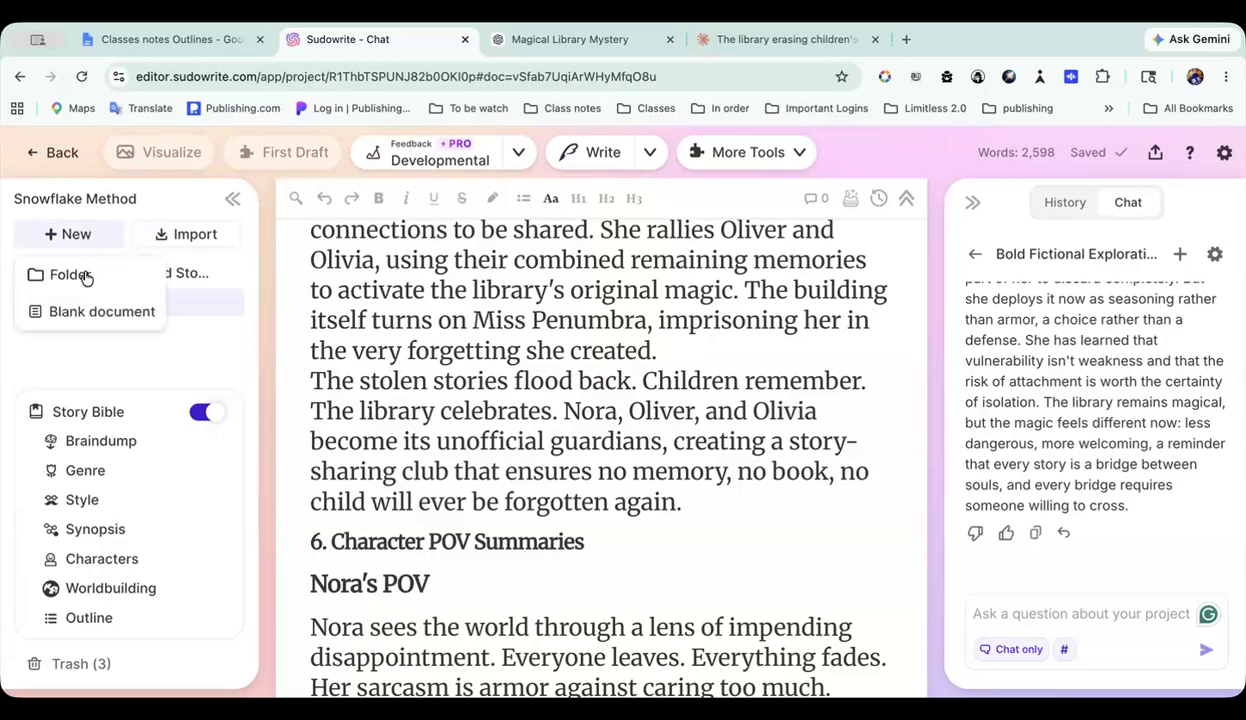
pyautogui.click(85, 313)
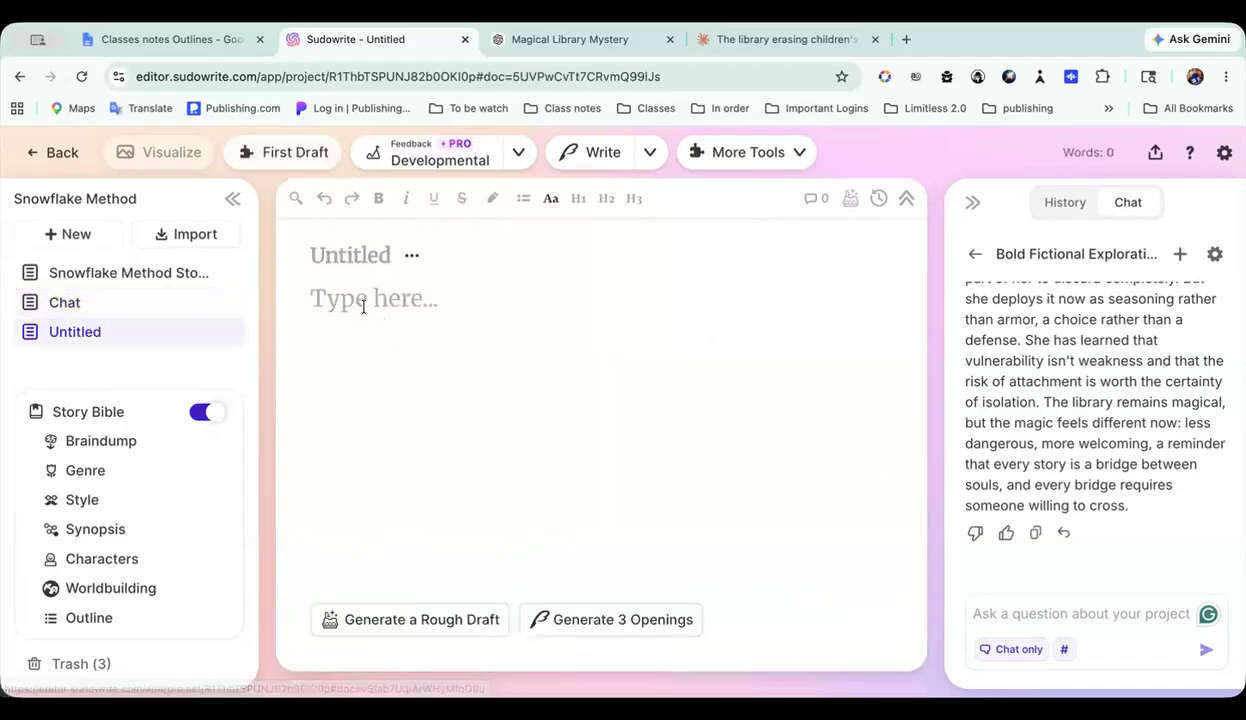
pyautogui.click(363, 306)
pyautogui.press('super+v')
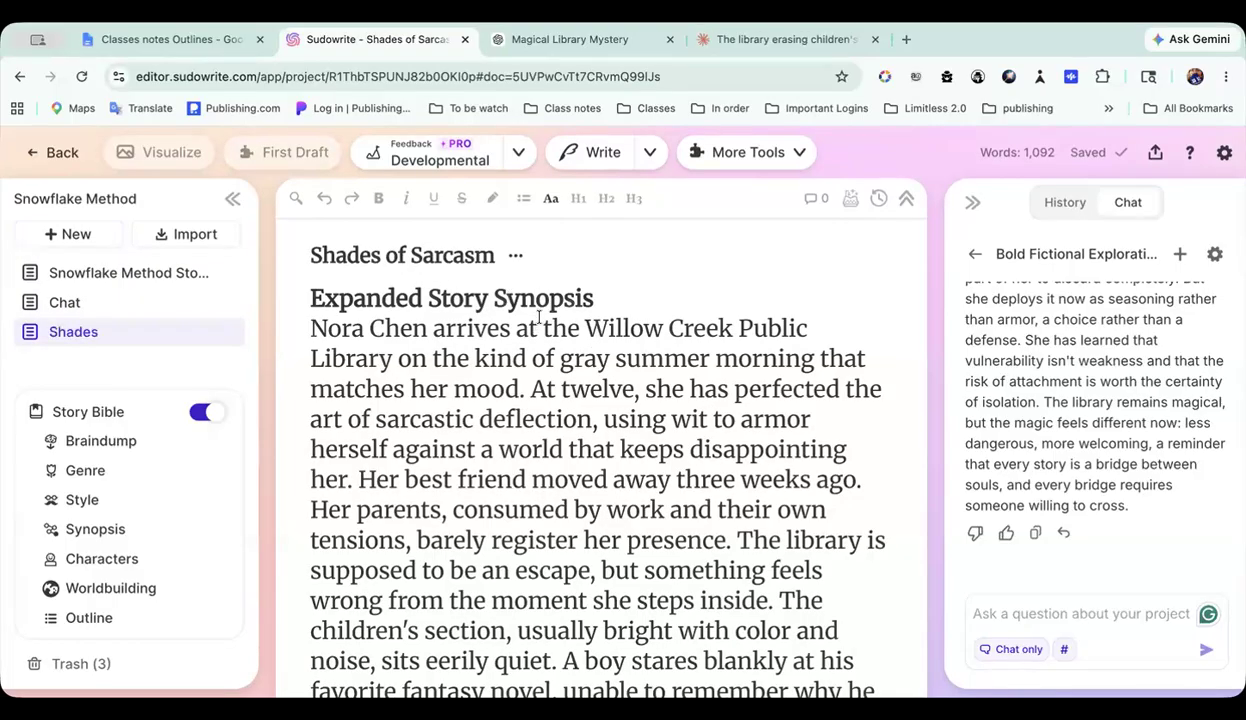
# Step: Look through the pasted Expanded Story Synopsis in the new document down to the Story Bible's Braindump
pyautogui.scroll(-8, 548, 347)
pyautogui.scroll(7, 548, 347)
pyautogui.scroll(-6, 548, 347)
pyautogui.scroll(-10, 548, 347)
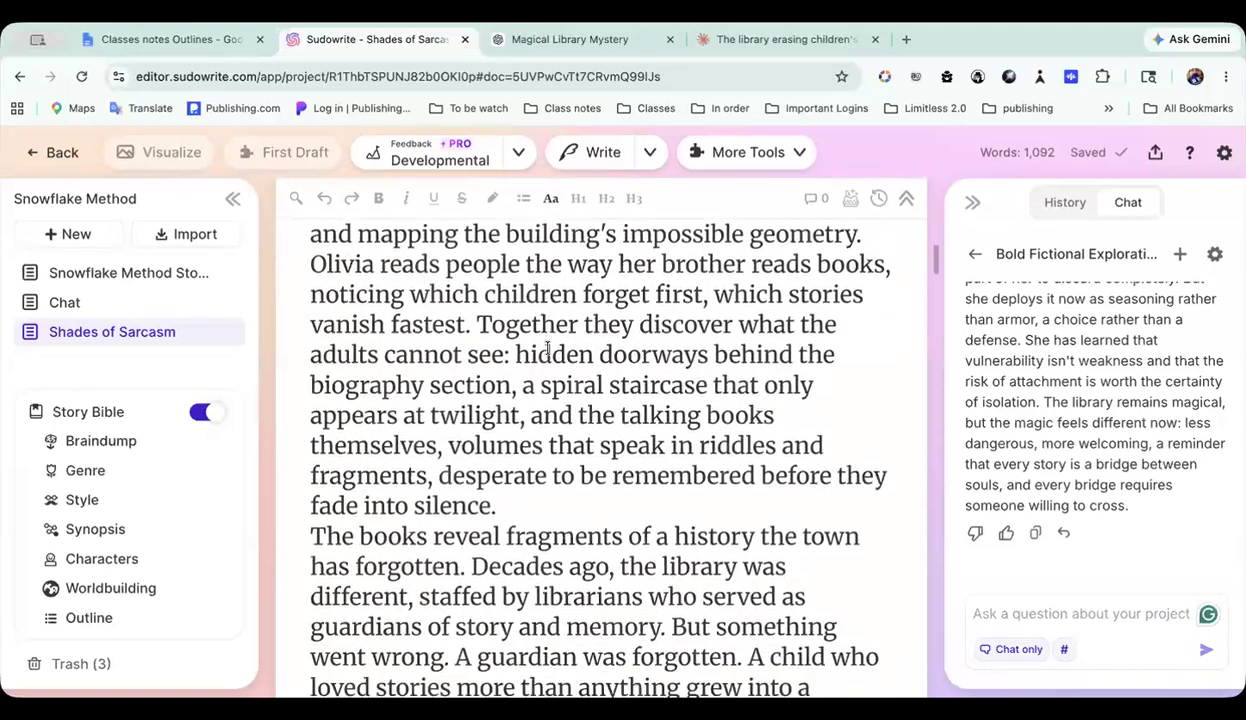
pyautogui.scroll(-16, 548, 347)
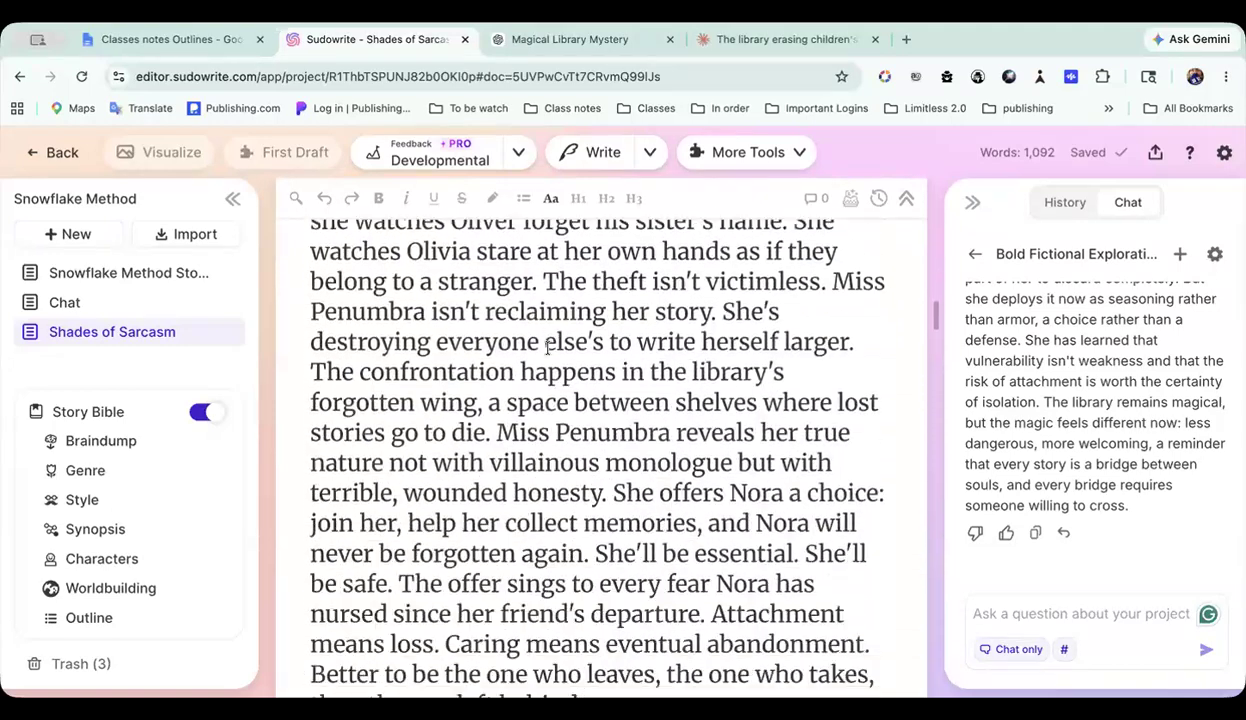
pyautogui.scroll(-19, 548, 347)
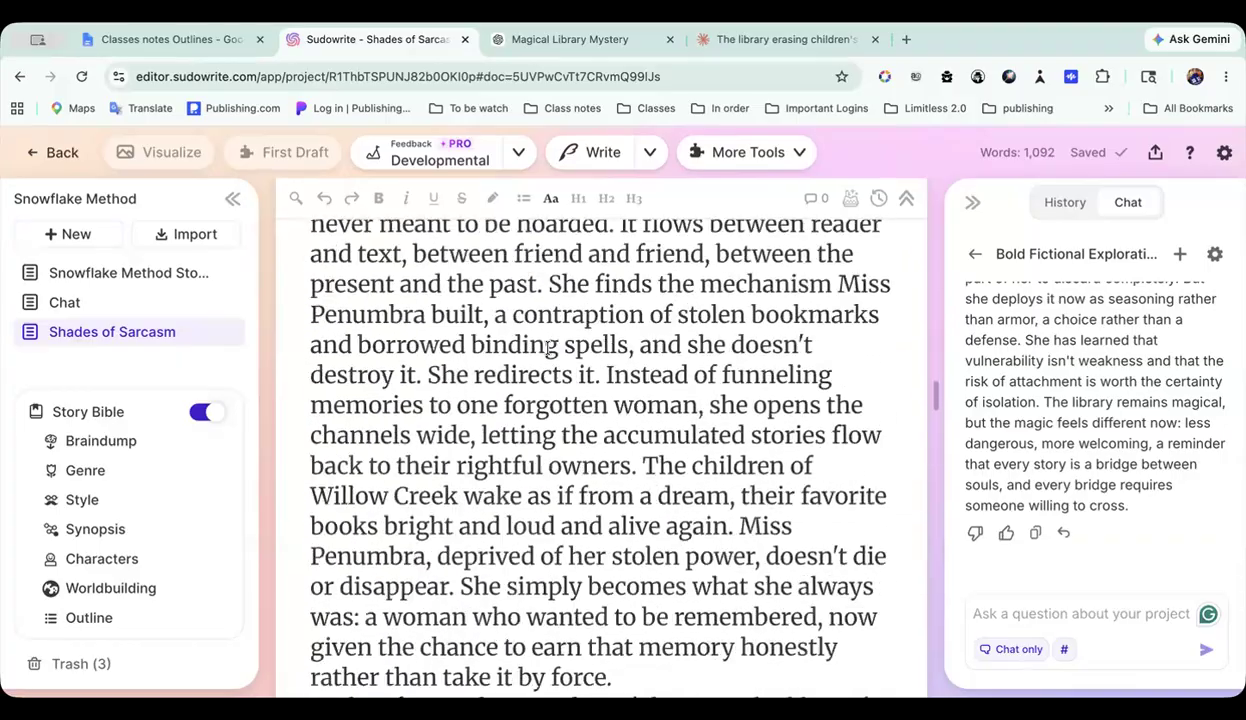
pyautogui.scroll(-13, 548, 348)
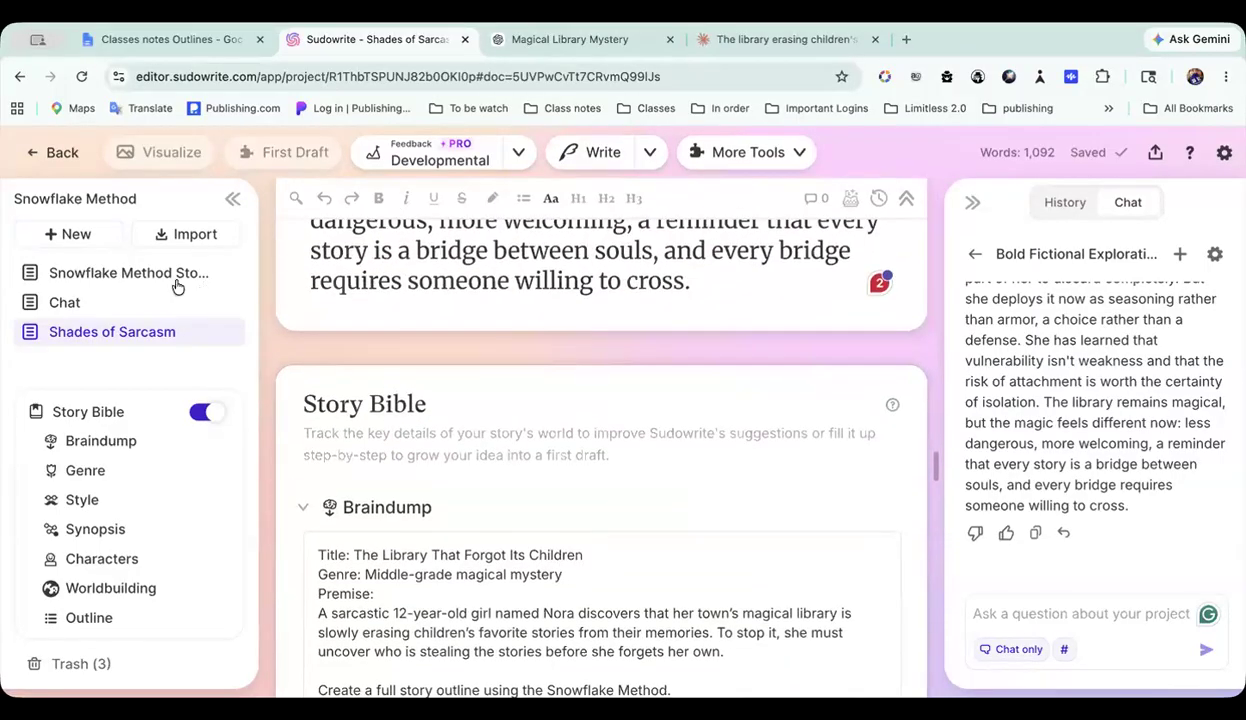
# Step: Return to the Chat document, review its section 5 Expanded Story Synopsis, and duplicate the whole document
pyautogui.click(84, 305)
pyautogui.scroll(-11, 451, 384)
pyautogui.scroll(-12, 451, 384)
pyautogui.scroll(-12, 451, 384)
pyautogui.scroll(-10, 451, 384)
pyautogui.scroll(4, 444, 365)
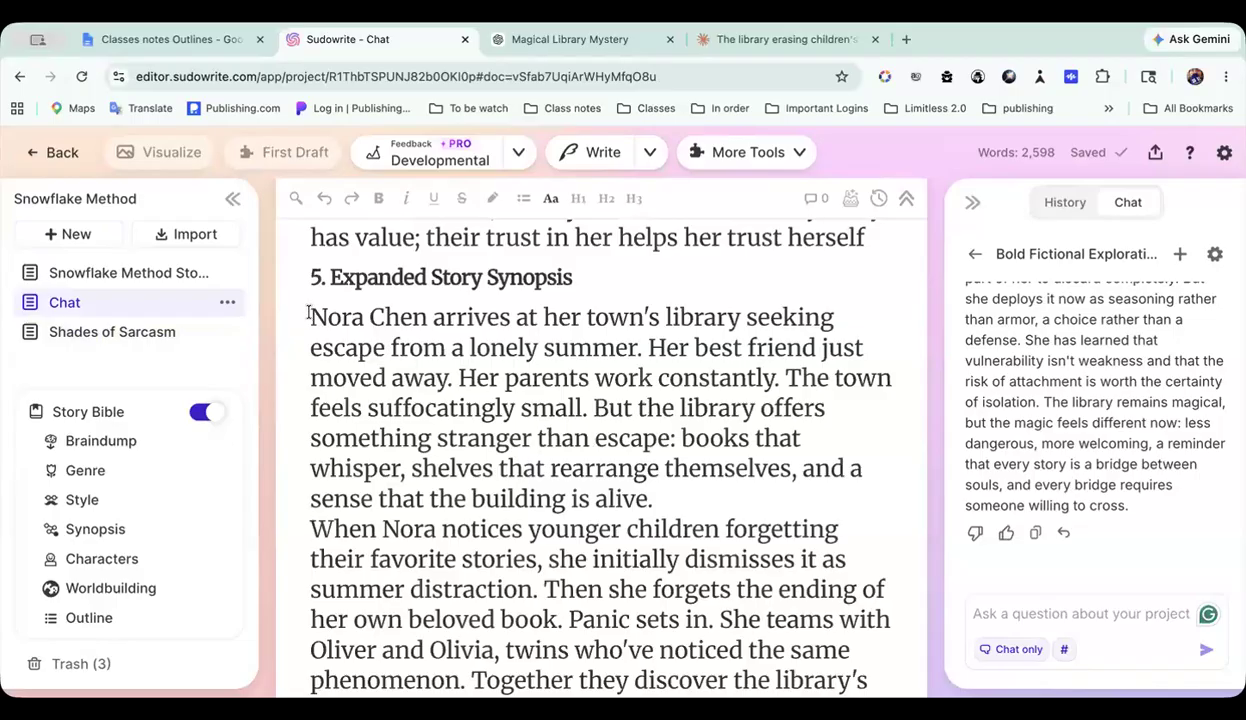
pyautogui.moveTo(311, 317); pyautogui.dragTo(453, 378)
pyautogui.scroll(-3, 445, 378)
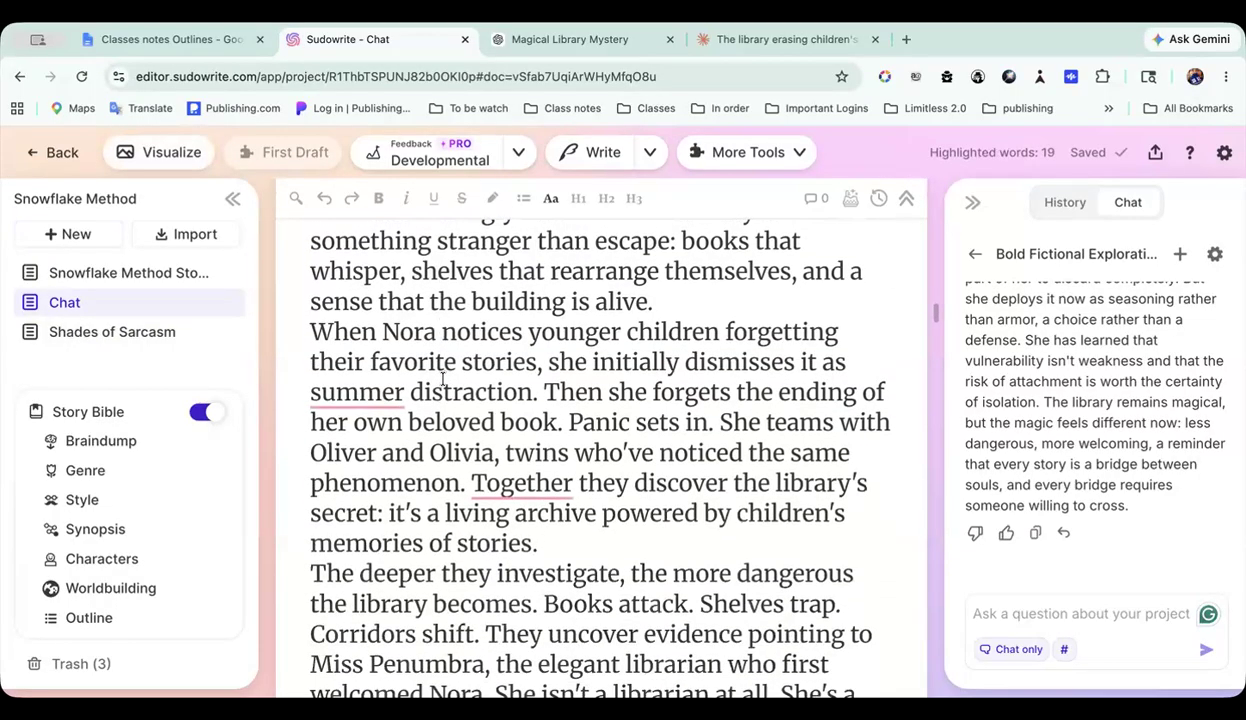
pyautogui.click(228, 302)
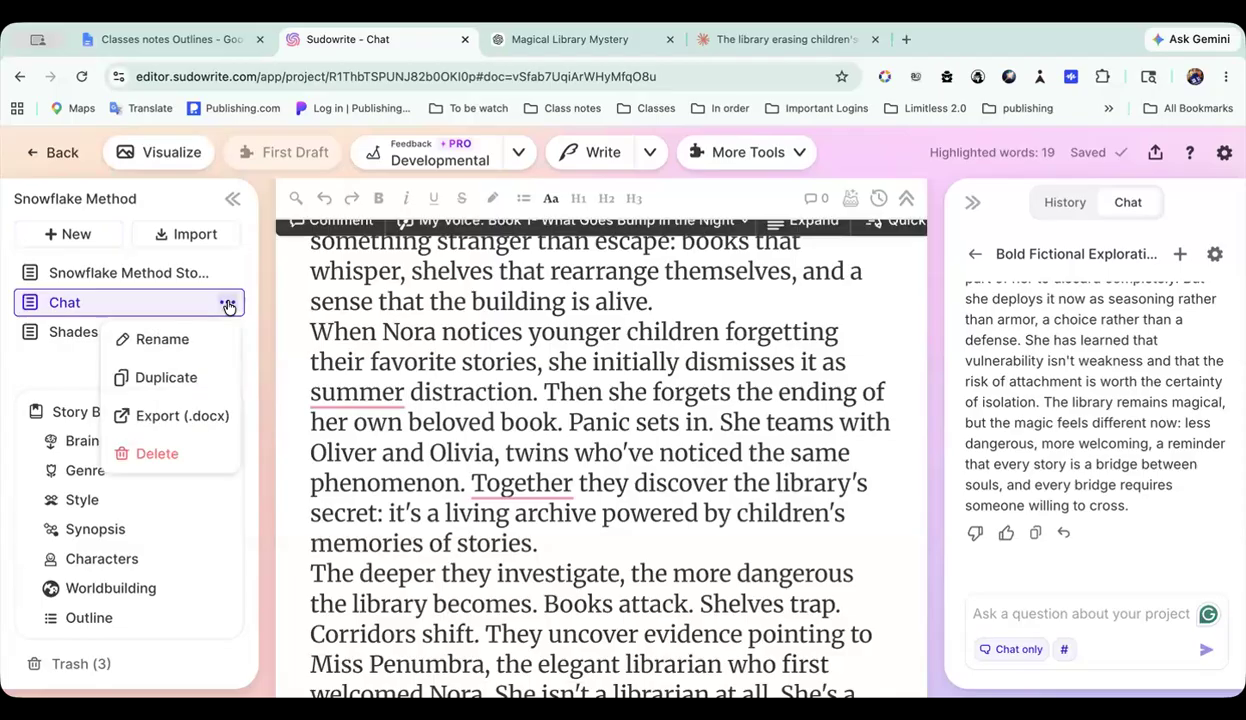
pyautogui.click(170, 384)
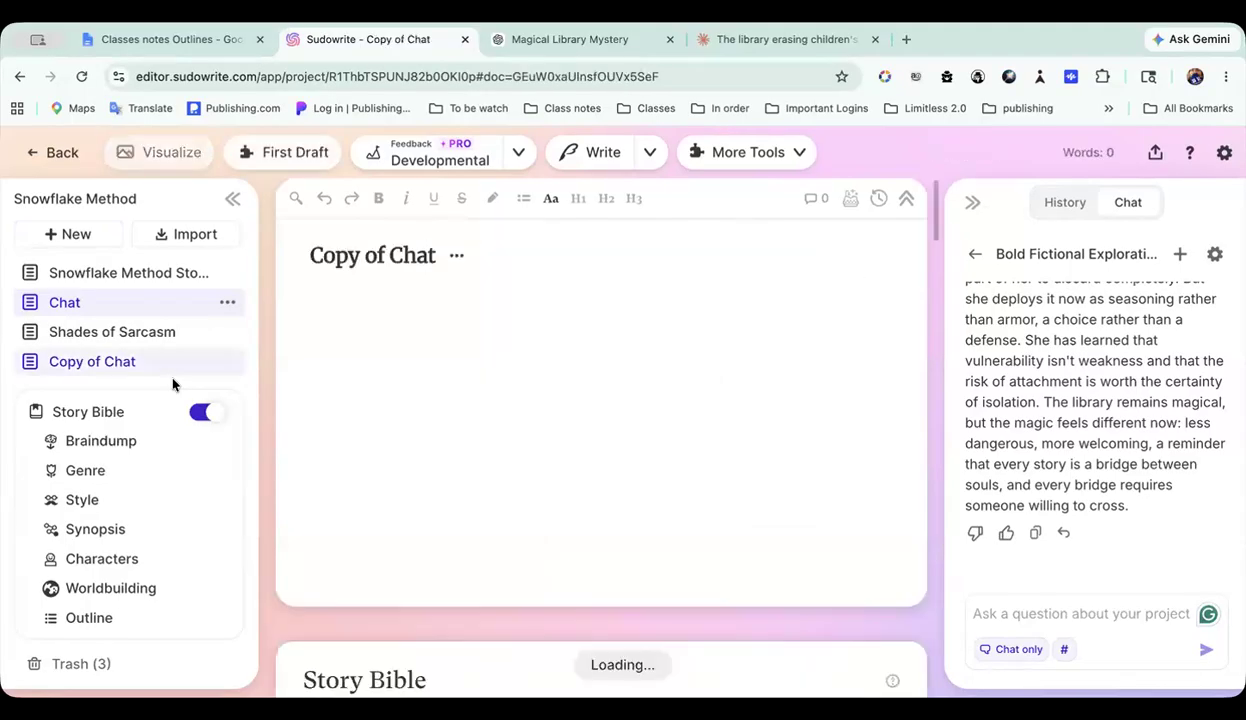
# Step: Replace the entire text under section 5, Expanded Story Synopsis, in Copy of Chat with the synopsis copied from the chat reply
pyautogui.scroll(-10, 447, 389)
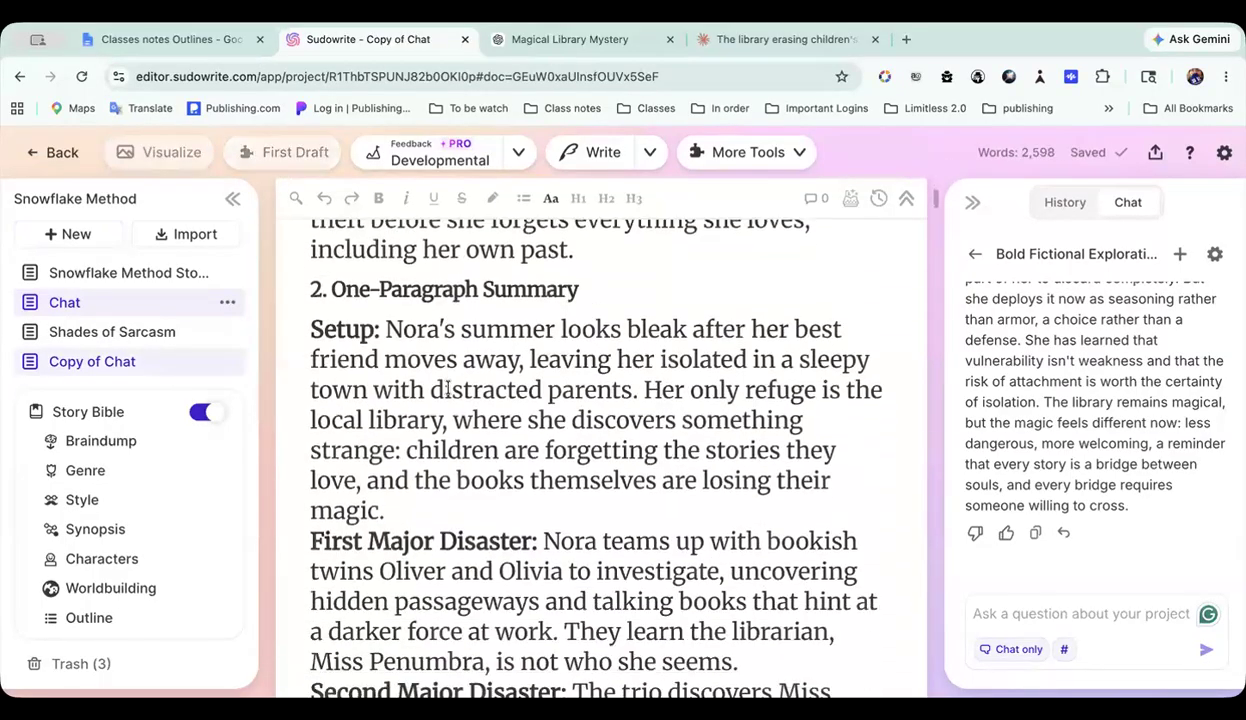
pyautogui.scroll(-15, 447, 389)
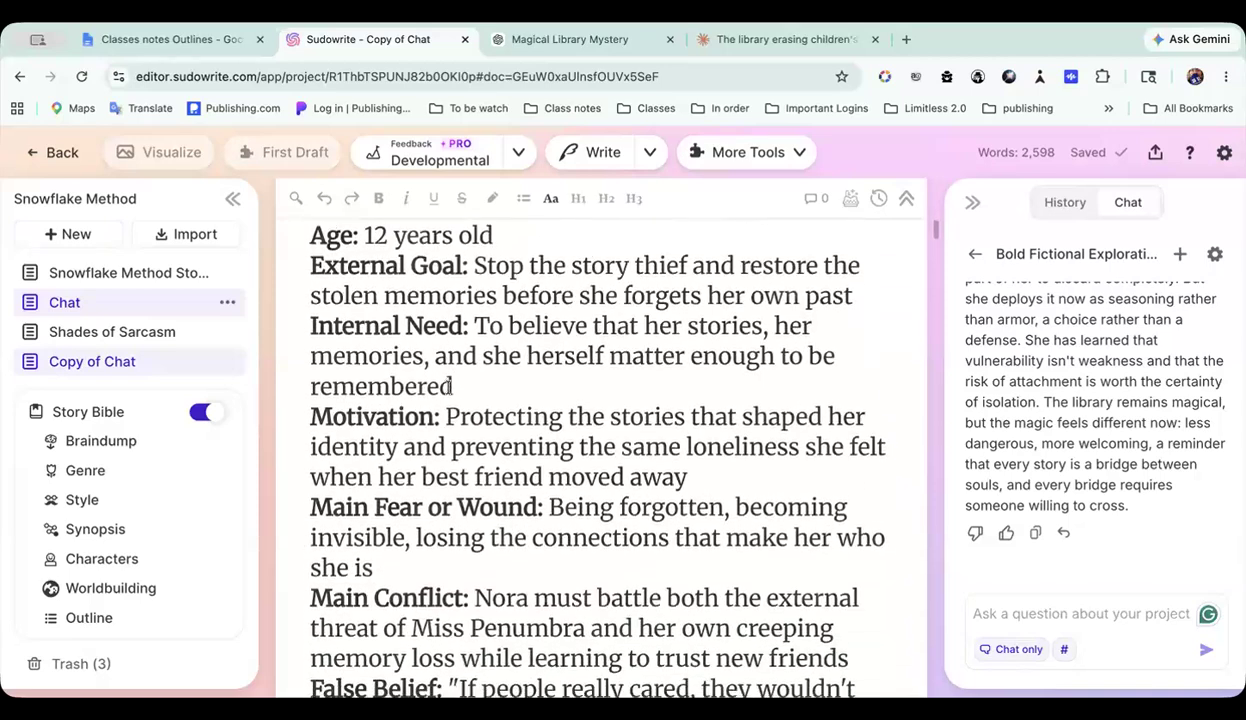
pyautogui.scroll(-15, 447, 389)
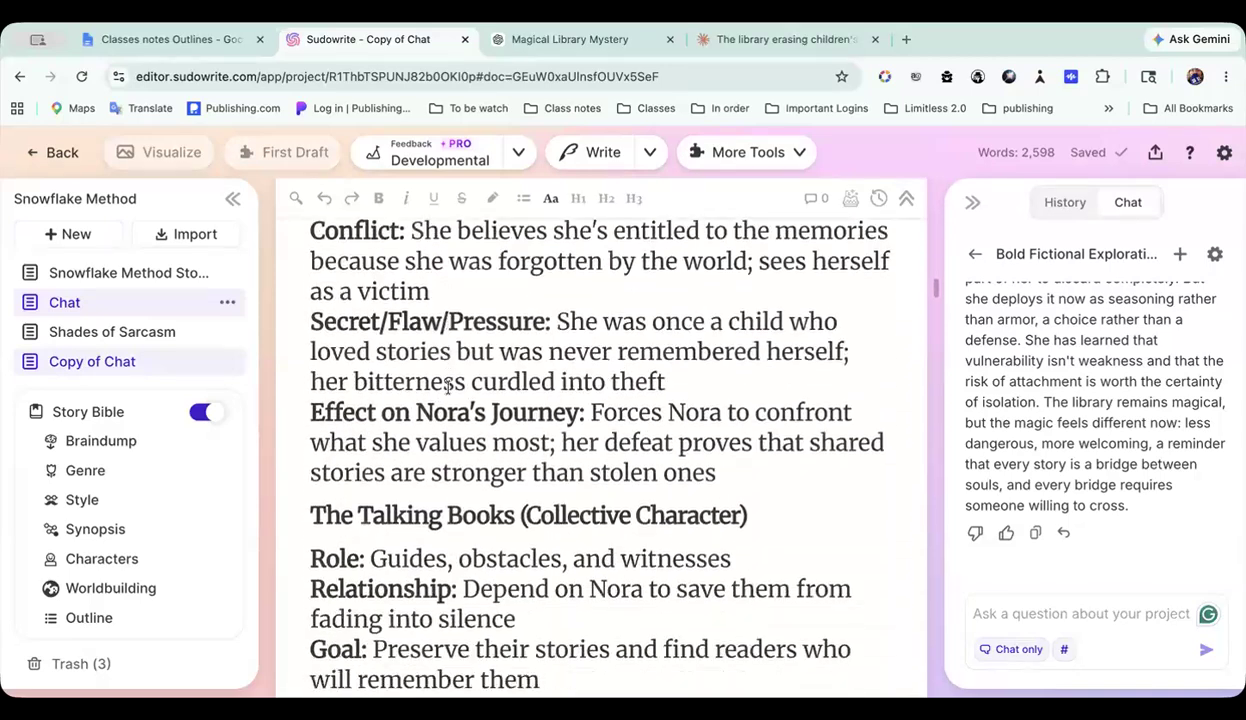
pyautogui.scroll(-3, 447, 389)
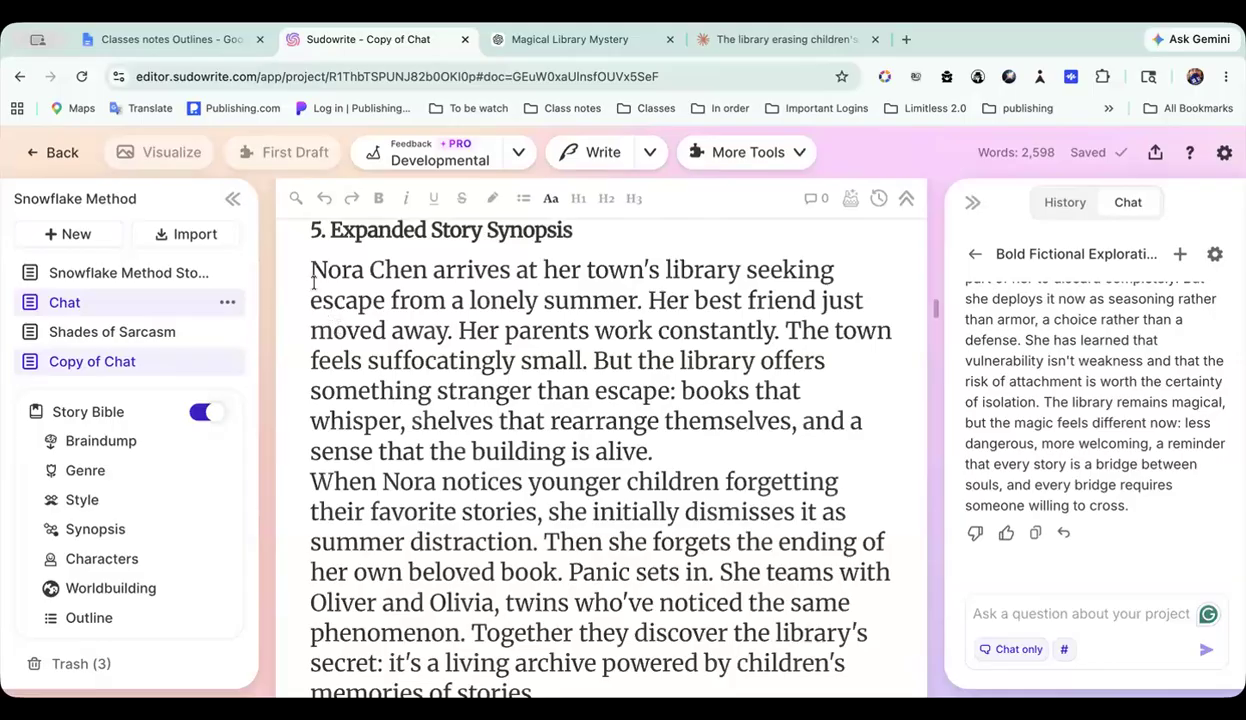
pyautogui.moveTo(307, 270); pyautogui.dragTo(445, 511)
pyautogui.scroll(-6, 445, 511)
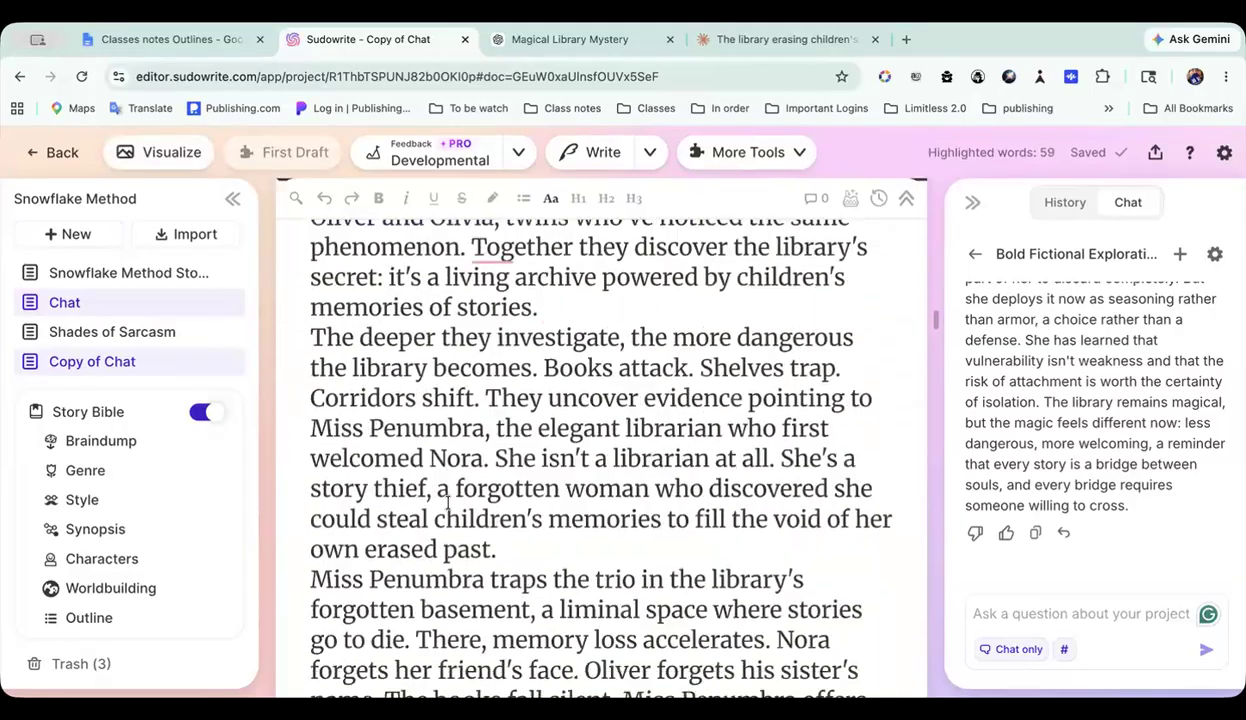
pyautogui.scroll(-6, 447, 502)
pyautogui.keyDown('shift'); pyautogui.click(620, 428); pyautogui.keyUp('shift')
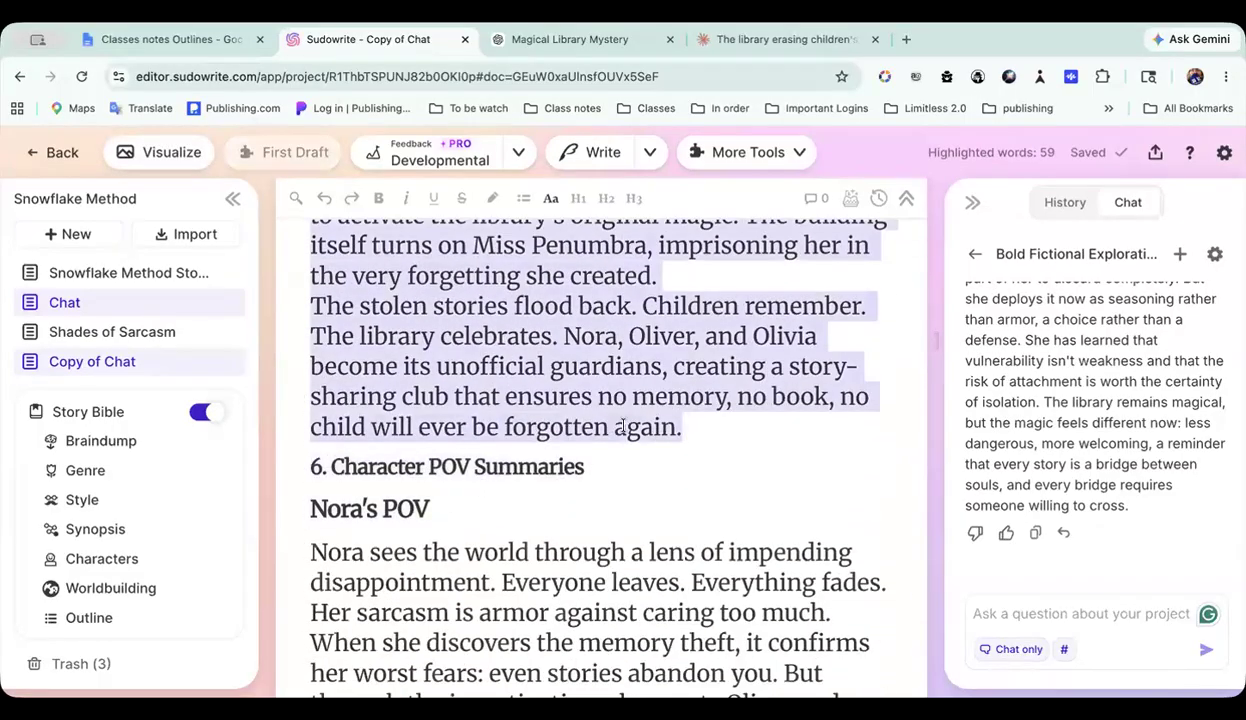
pyautogui.click(688, 430)
pyautogui.scroll(5, 688, 430)
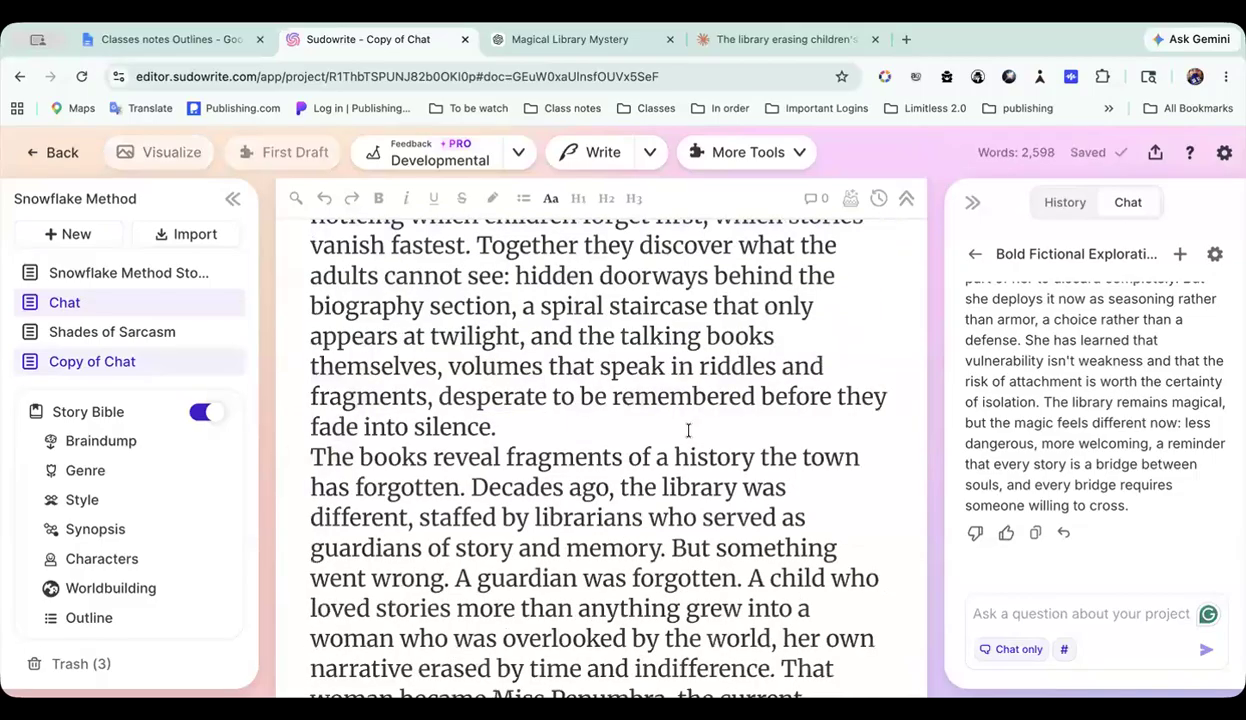
# Step: Copy the section 6 heading text "Character POV Summaries" from Copy of Chat into the project chat's question
pyautogui.scroll(-12, 512, 517)
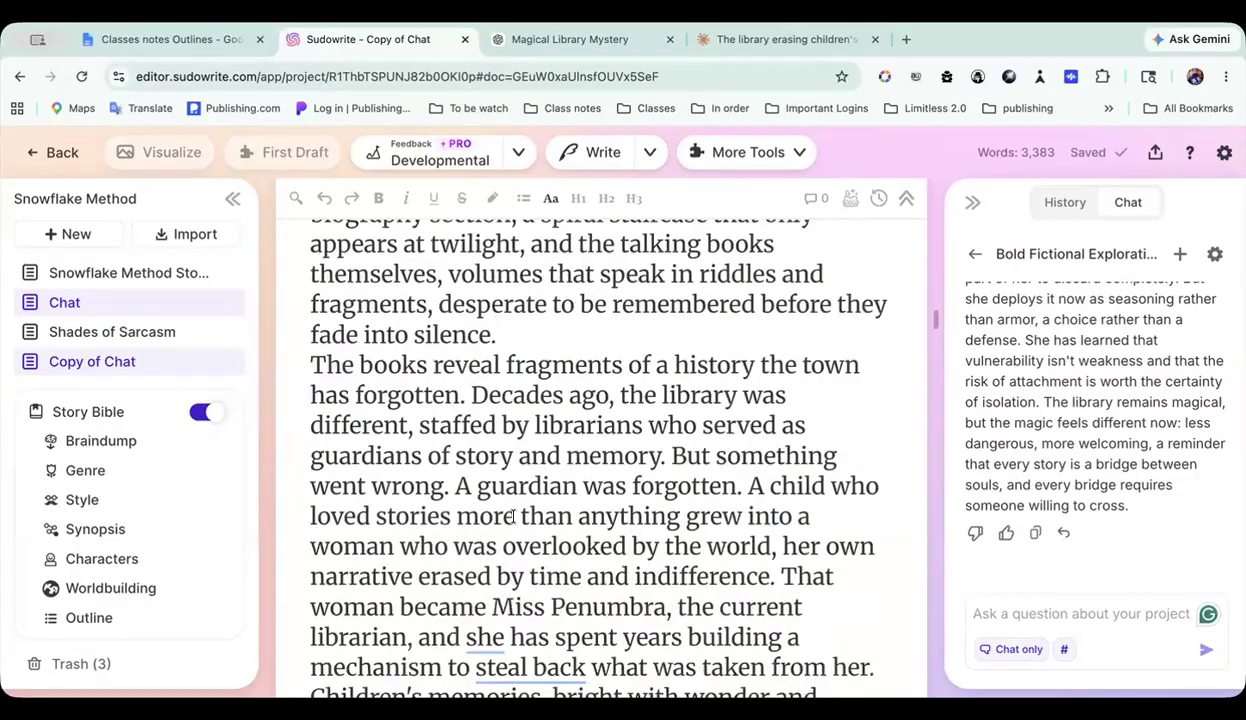
pyautogui.scroll(-15, 512, 517)
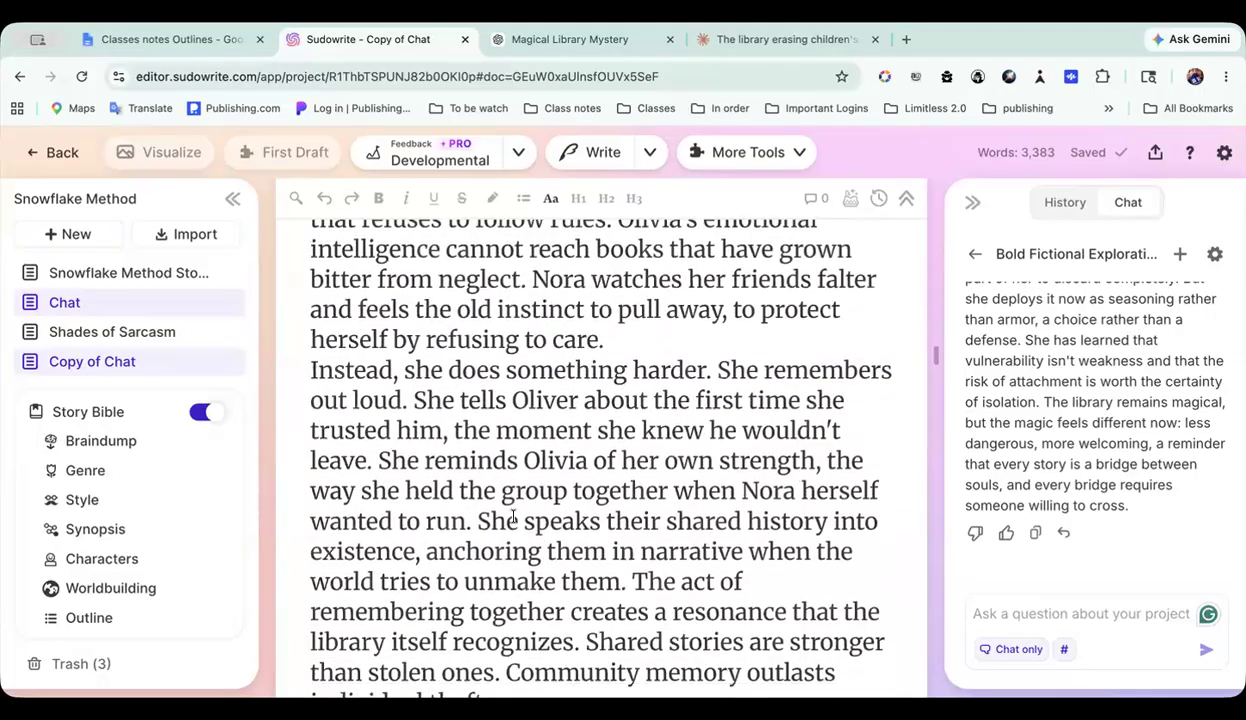
pyautogui.scroll(-8, 512, 517)
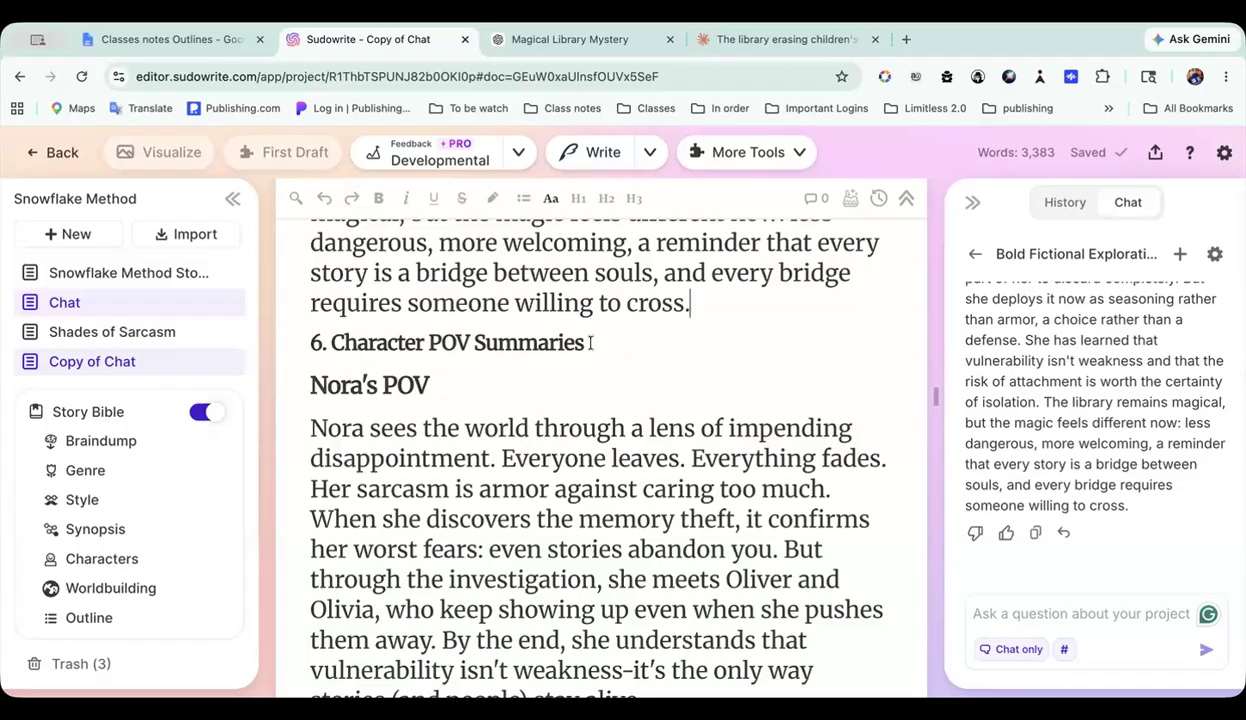
pyautogui.moveTo(590, 338); pyautogui.dragTo(327, 336)
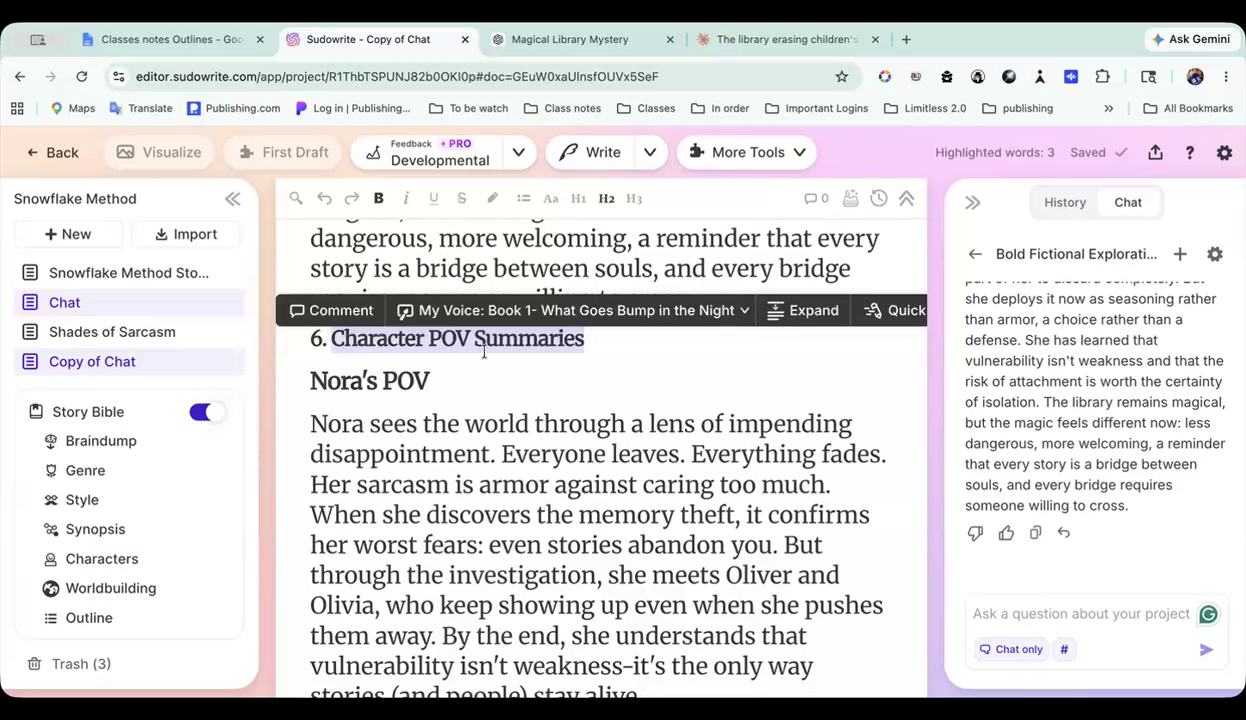
pyautogui.click(1086, 620)
pyautogui.scroll(-1, 707, 513)
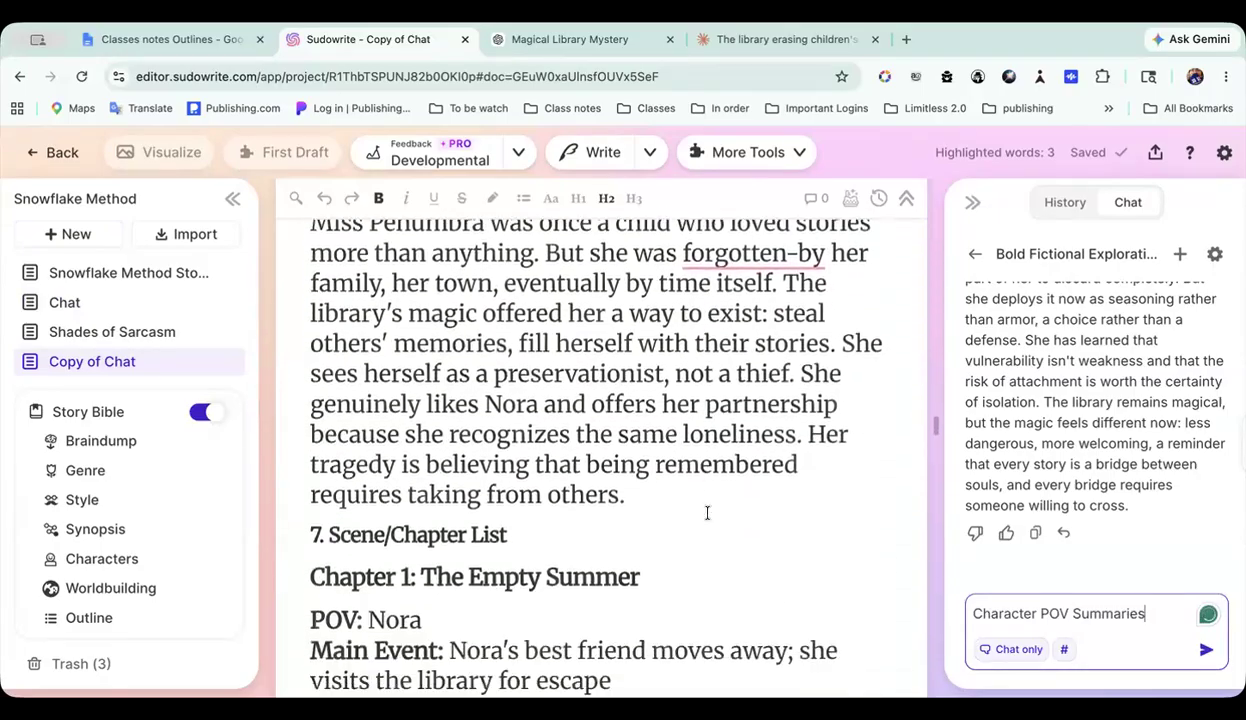
# Step: Highlight the text from section 3, Main Character Development, through the end of section 5 in Copy of Chat and send the "Character POV Summaries" question
pyautogui.scroll(-3, 707, 513)
pyautogui.scroll(10, 707, 513)
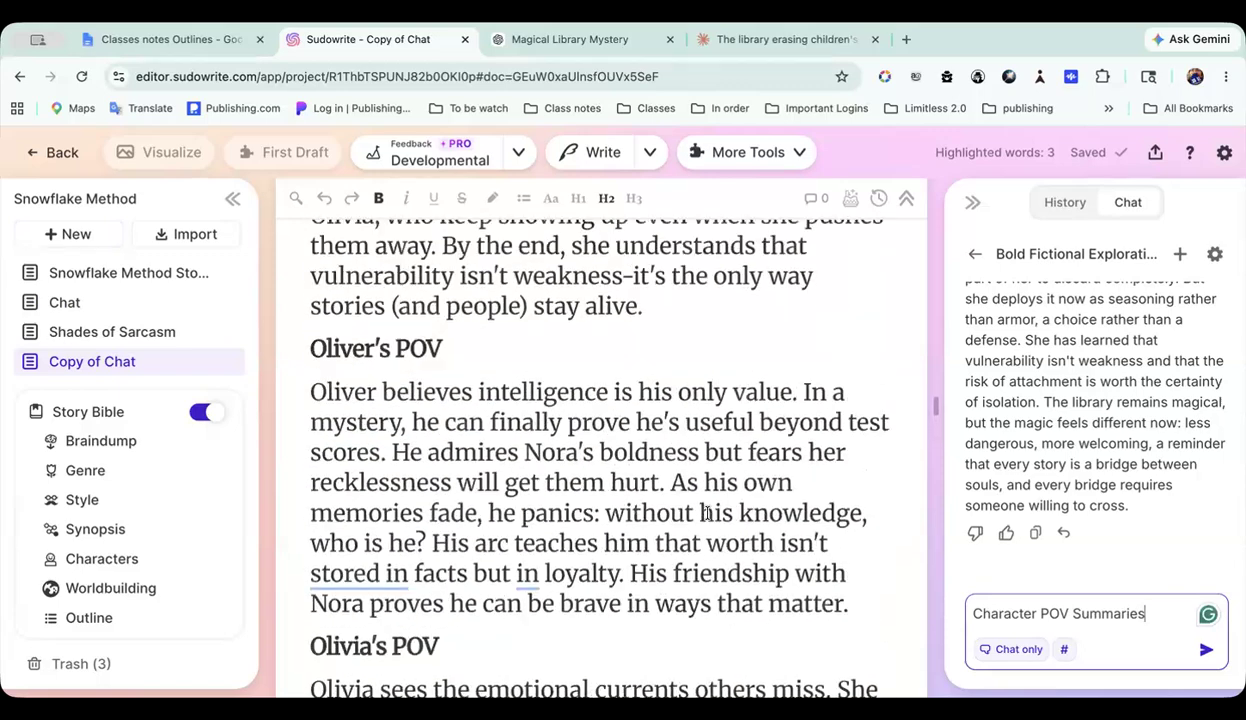
pyautogui.scroll(7, 741, 481)
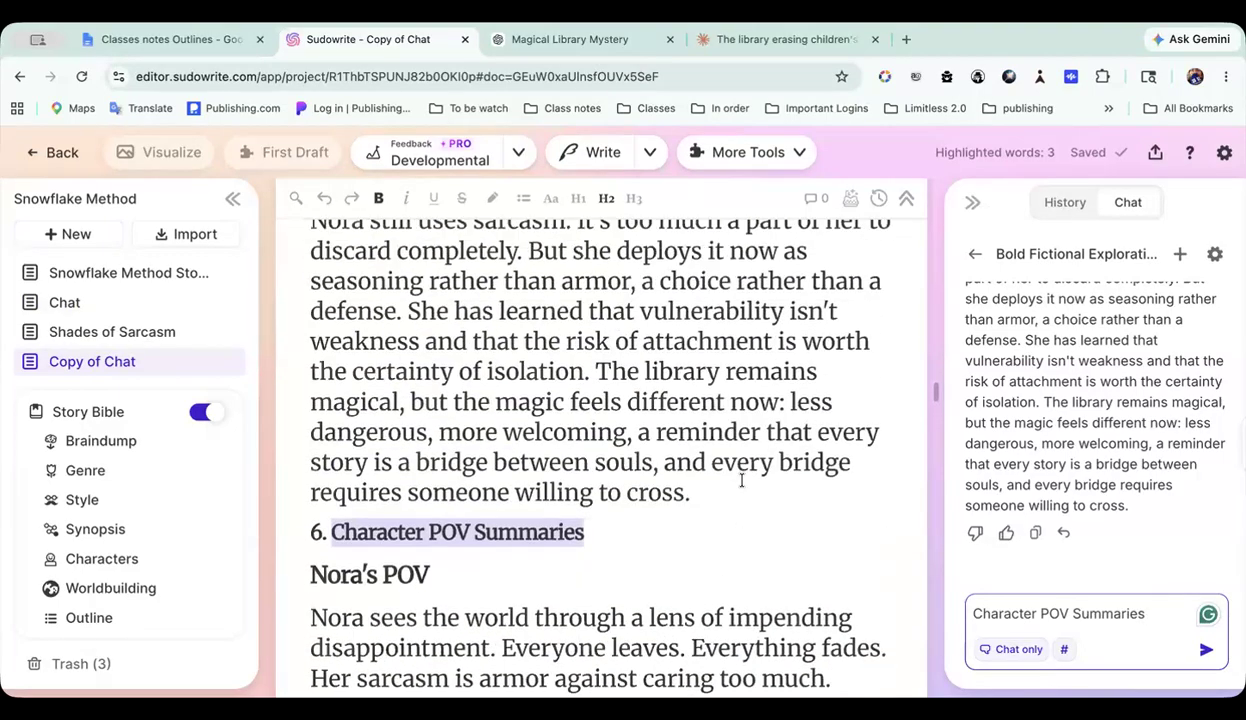
pyautogui.moveTo(709, 548); pyautogui.dragTo(458, 428)
pyautogui.moveTo(406, 192); pyautogui.dragTo(408, 167)
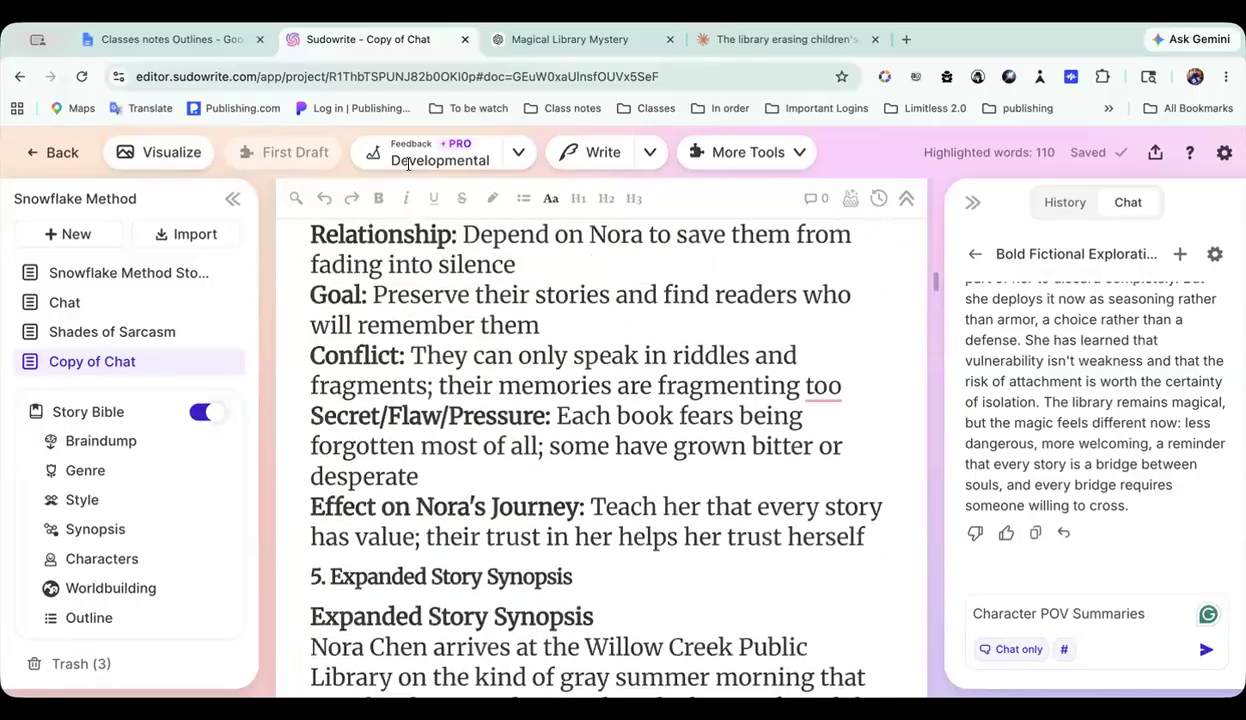
pyautogui.scroll(10, 389, 274)
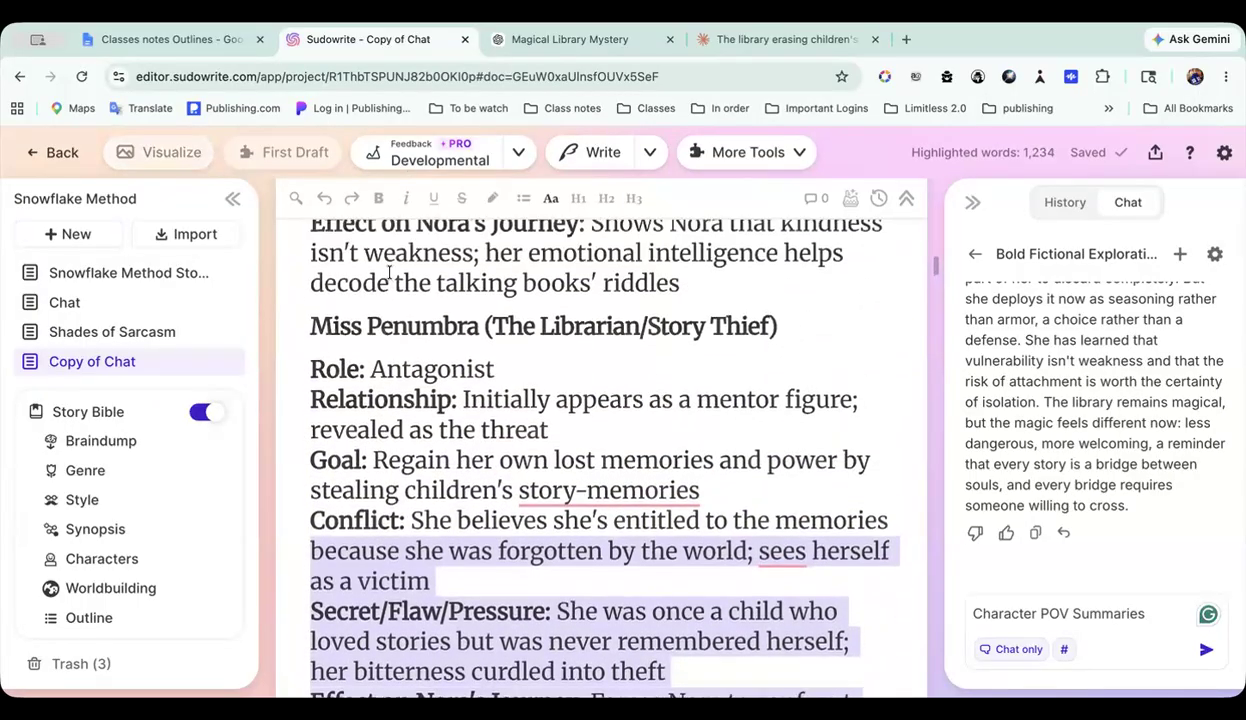
pyautogui.scroll(10, 389, 274)
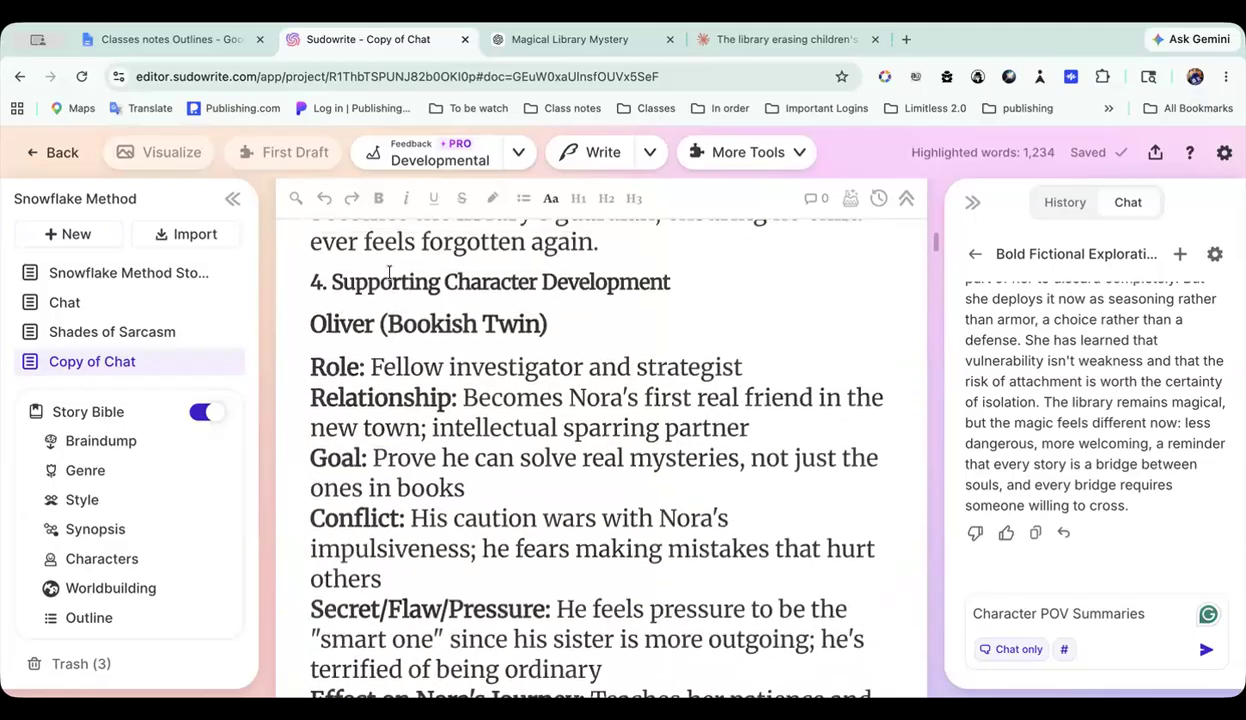
pyautogui.scroll(10, 389, 274)
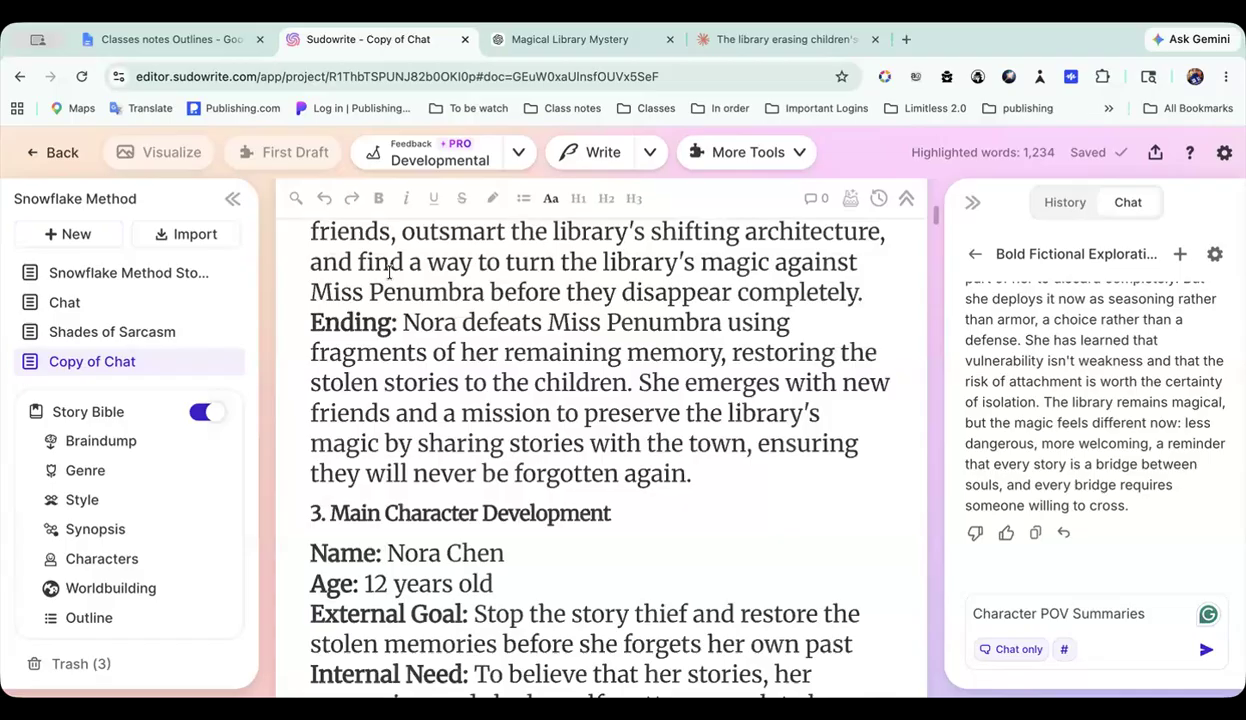
pyautogui.scroll(2, 360, 403)
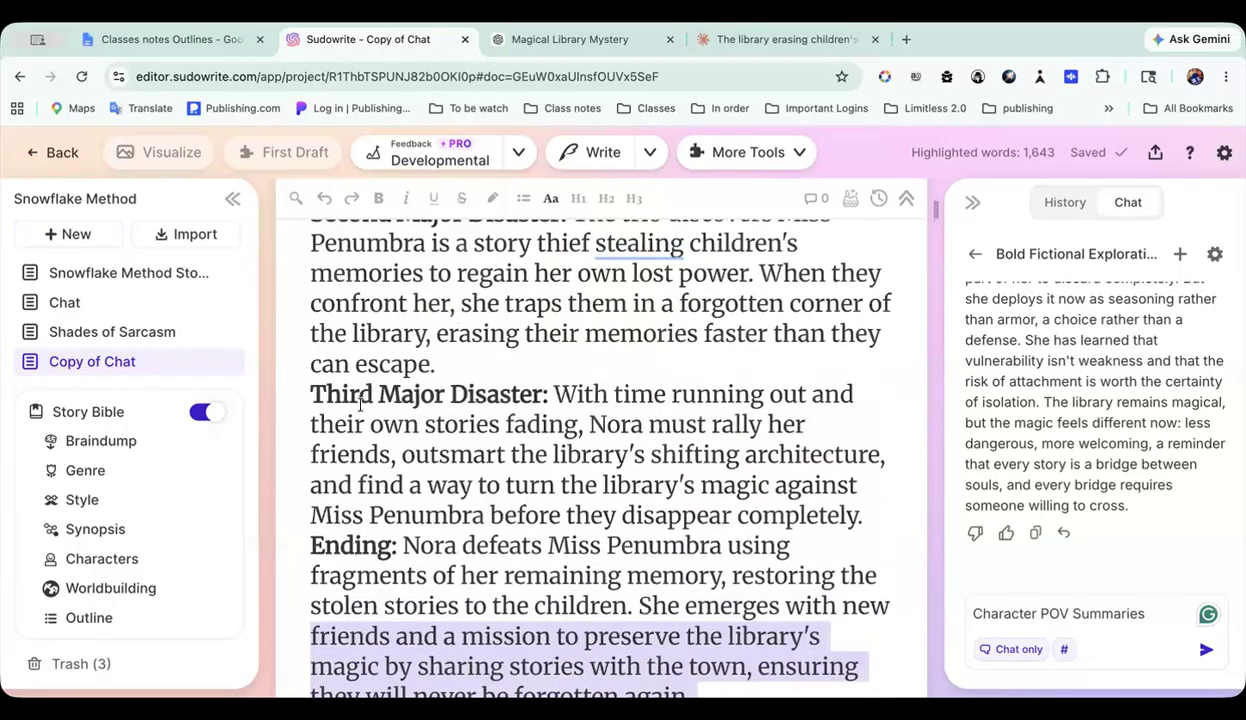
pyautogui.moveTo(346, 389); pyautogui.dragTo(327, 371)
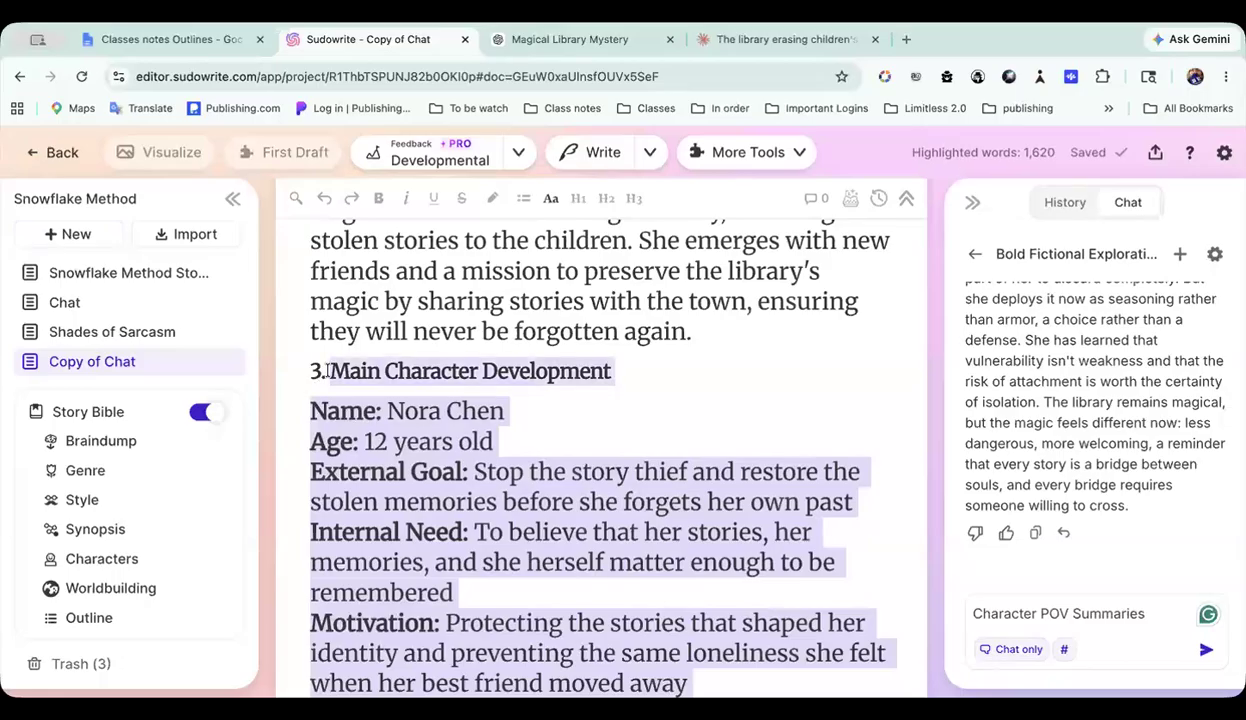
pyautogui.click(1204, 654)
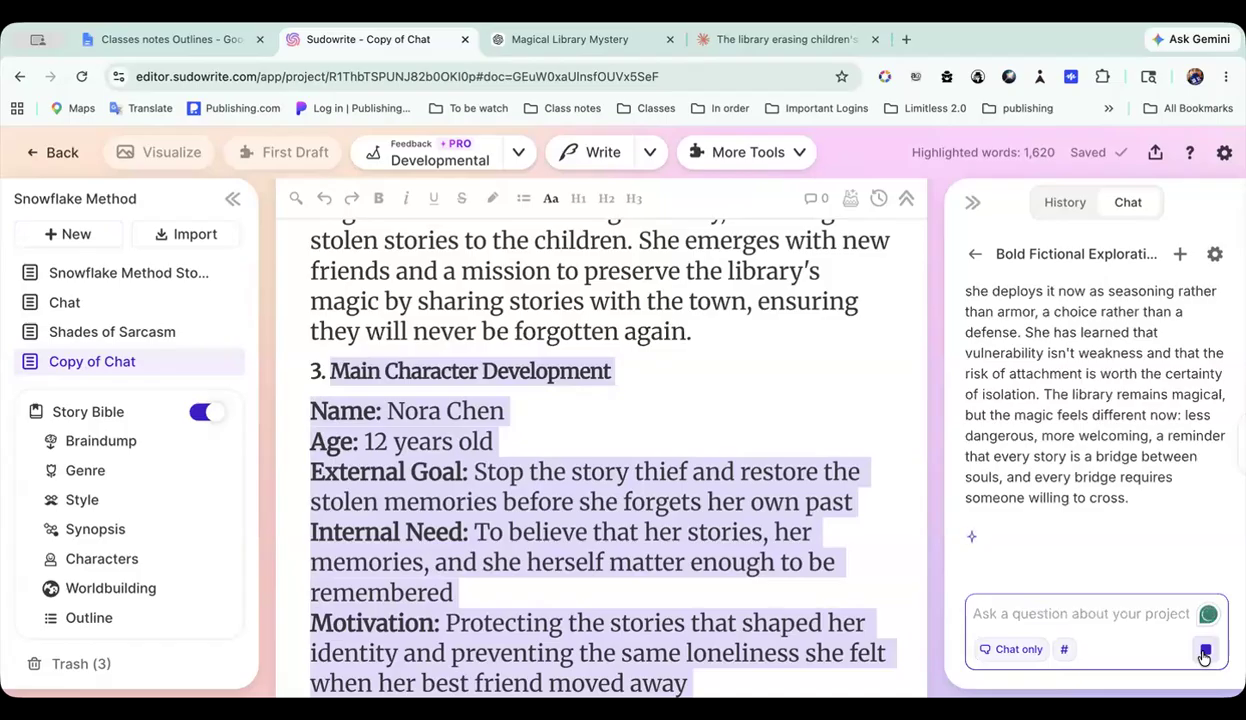
# Step: Clear the highlight at section 6 in Copy of Chat and look through the chat's Character POV Summaries reply to its end
pyautogui.scroll(-6, 810, 487)
pyautogui.scroll(-15, 810, 487)
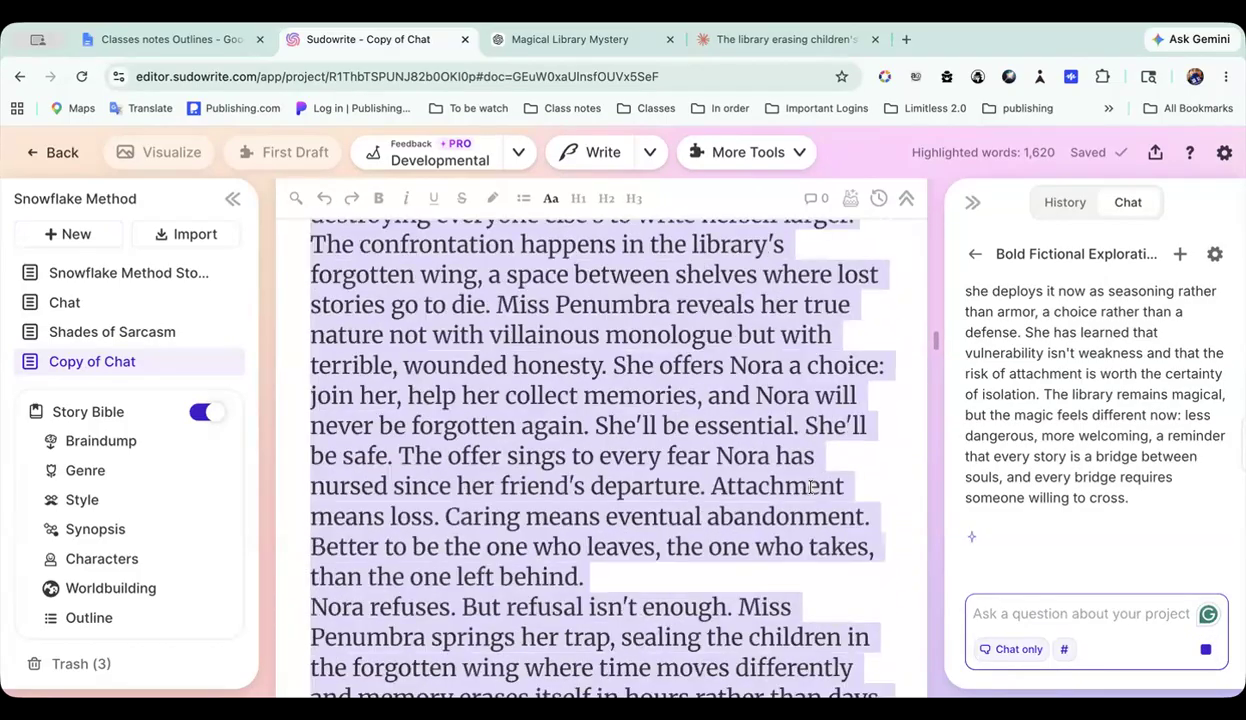
pyautogui.scroll(-10, 812, 487)
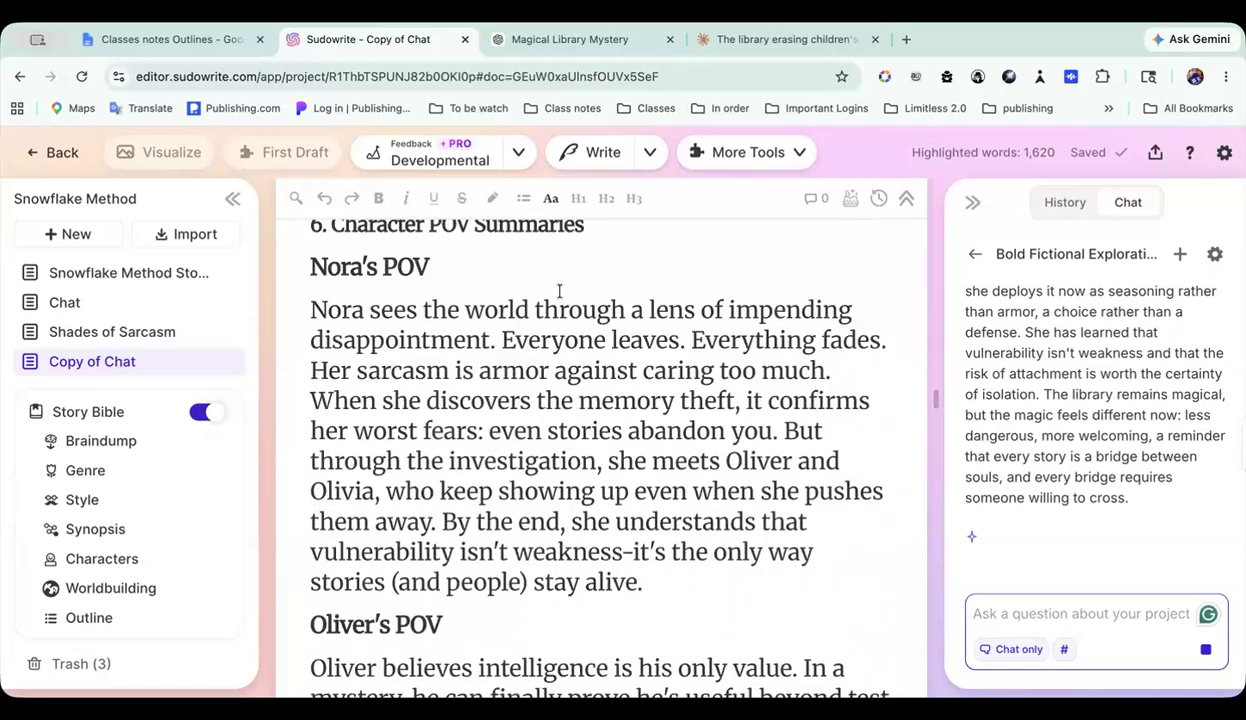
pyautogui.click(559, 291)
pyautogui.scroll(1, 528, 373)
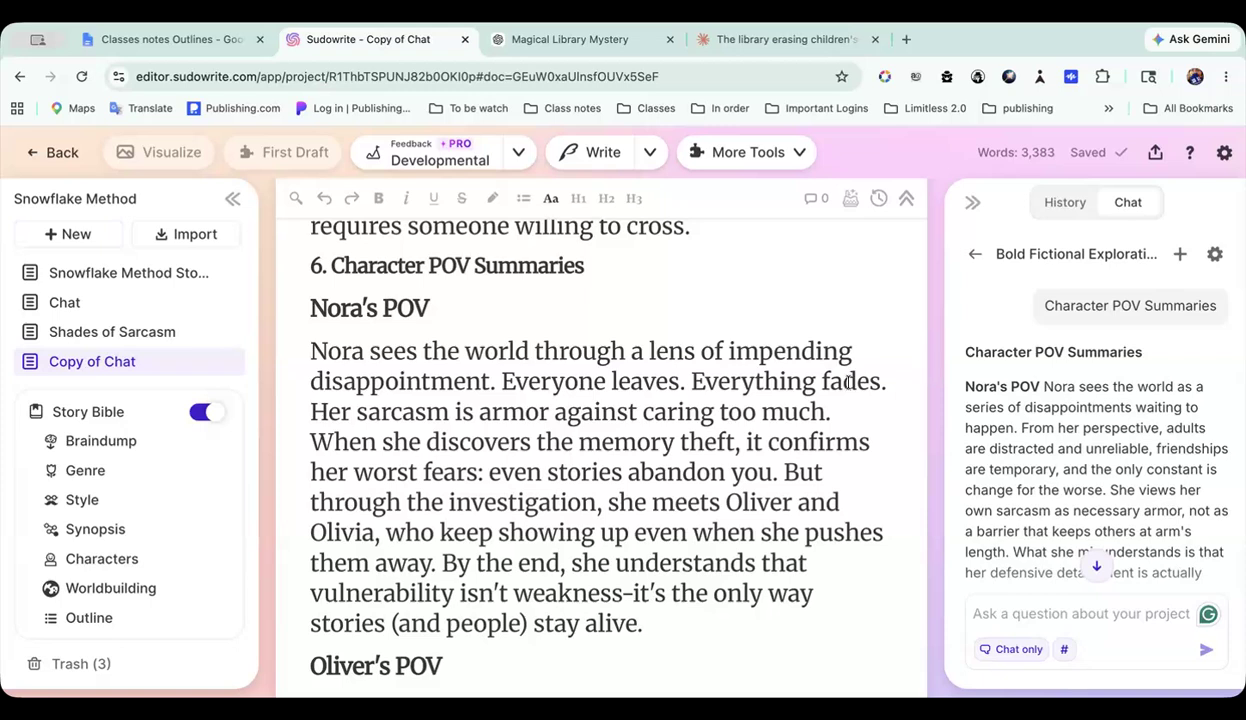
pyautogui.scroll(-1, 1120, 446)
pyautogui.scroll(-10, 1120, 446)
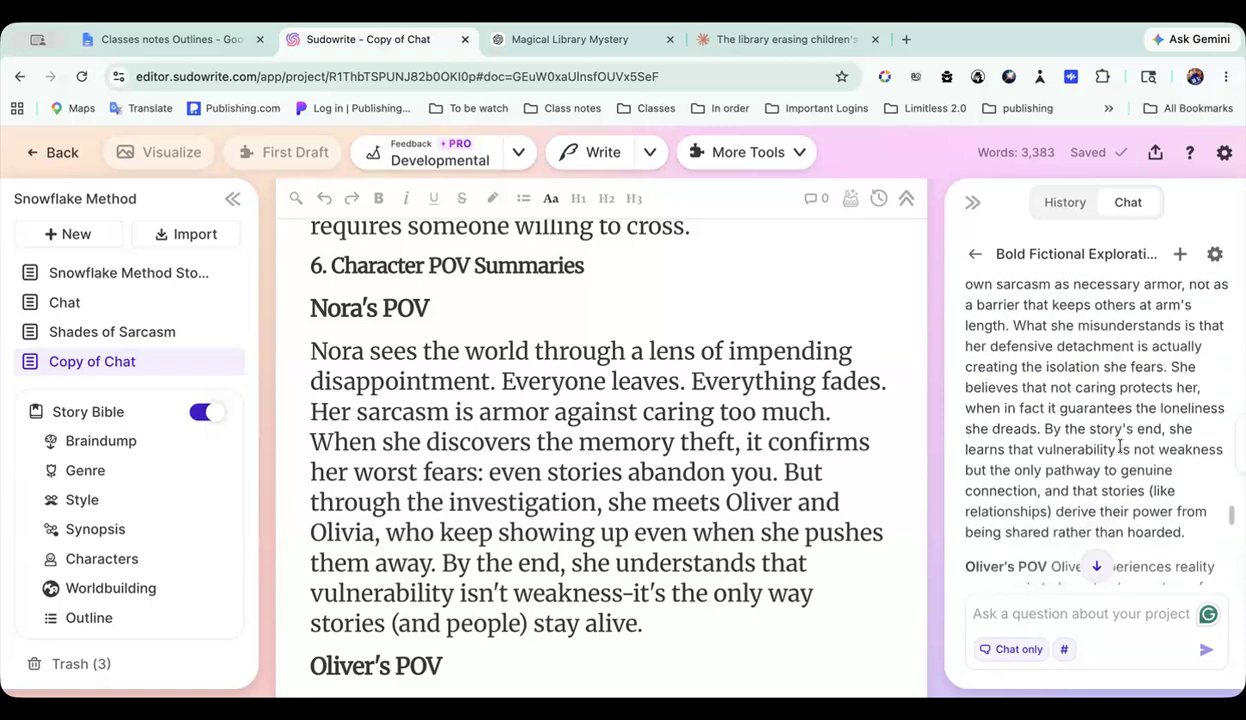
pyautogui.scroll(-10, 1120, 446)
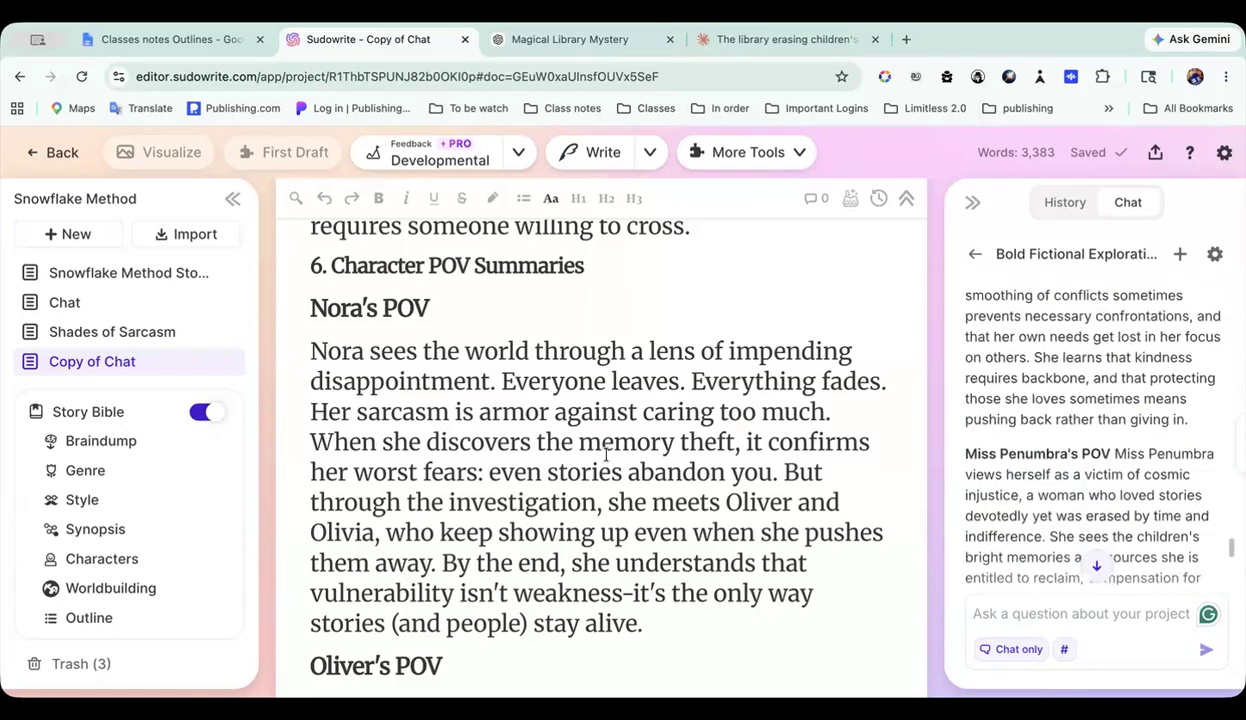
pyautogui.scroll(-3, 1072, 432)
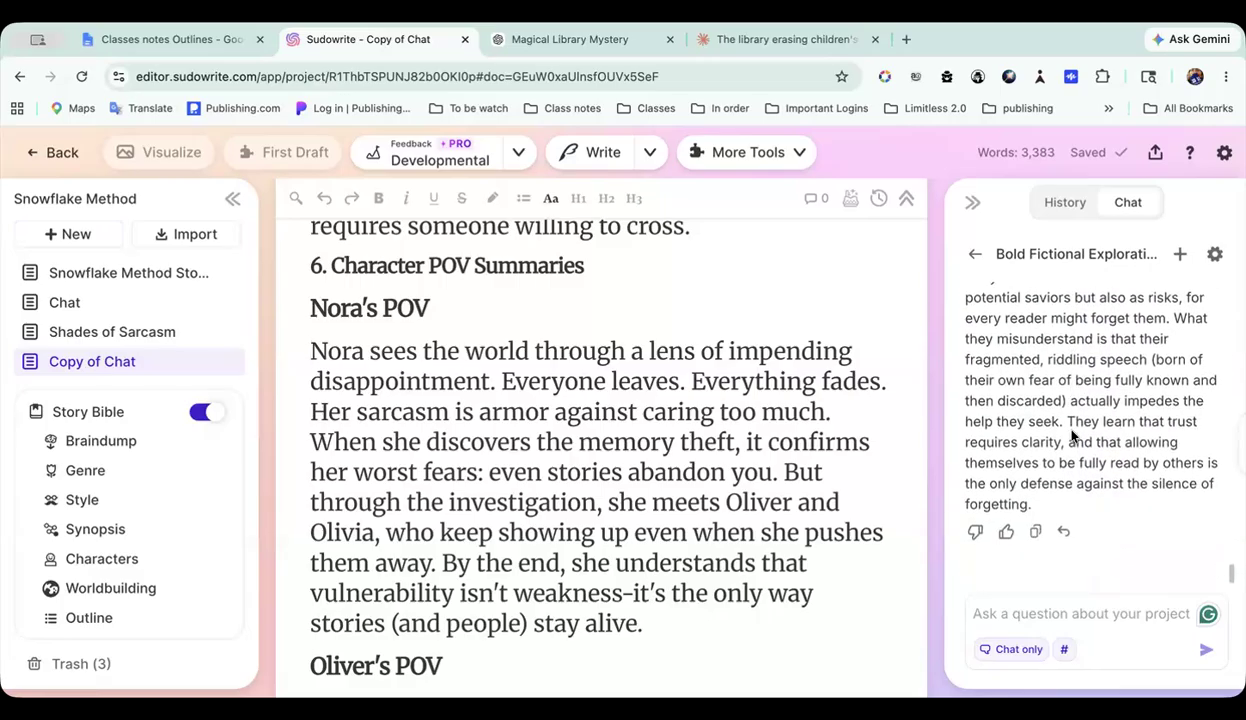
# Step: Go back through the chat reply and read its Nora's POV passage against section 6 of the document, continuing to Oliver's POV
pyautogui.scroll(6, 1072, 432)
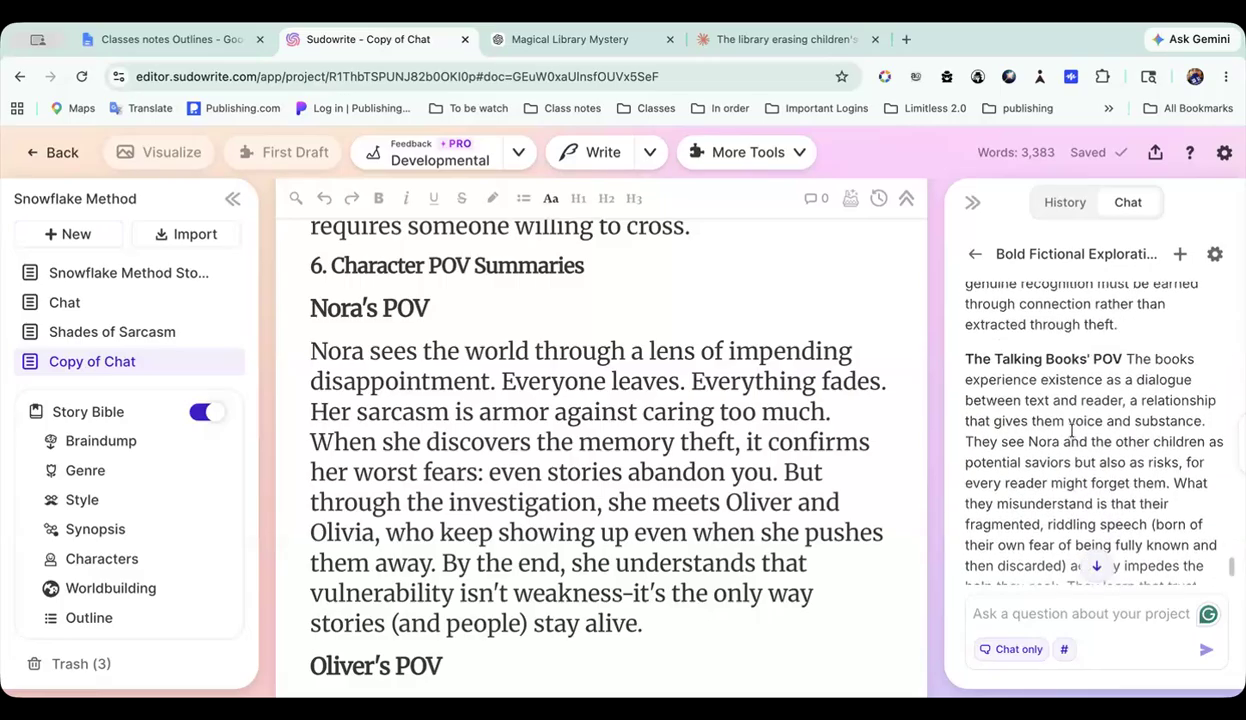
pyautogui.scroll(8, 1072, 432)
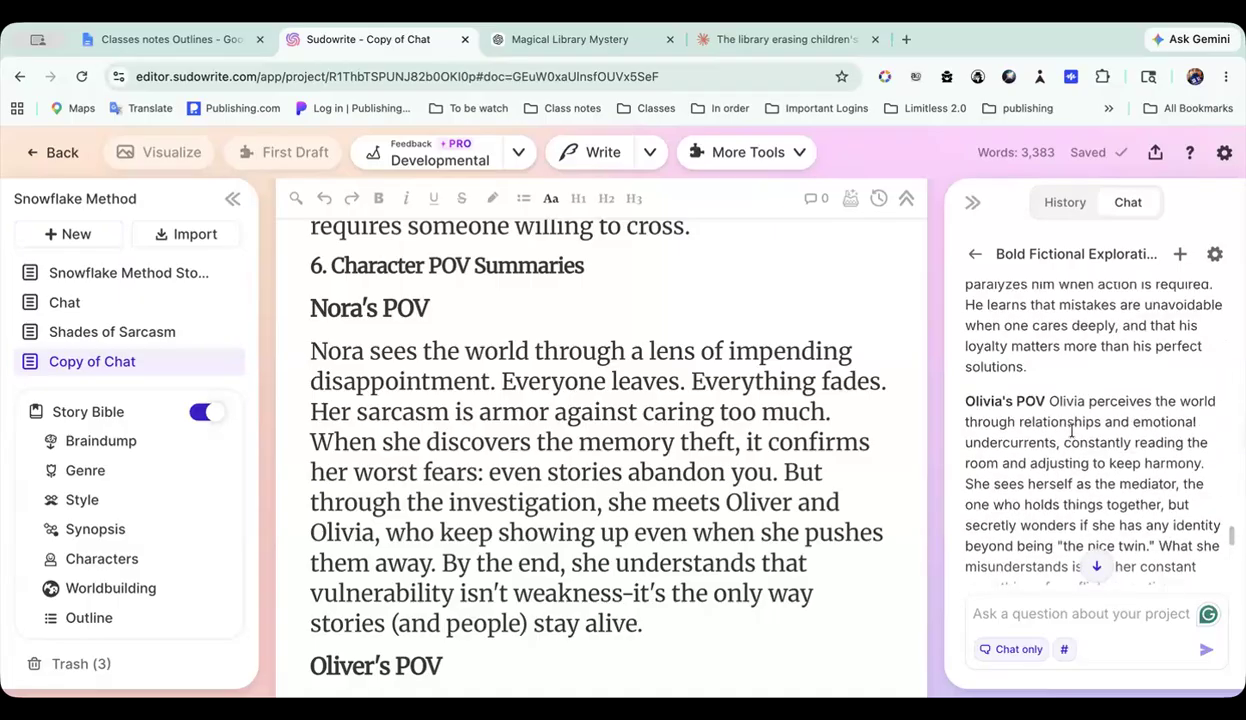
pyautogui.scroll(1, 798, 403)
pyautogui.scroll(-2, 797, 400)
pyautogui.scroll(10, 1183, 362)
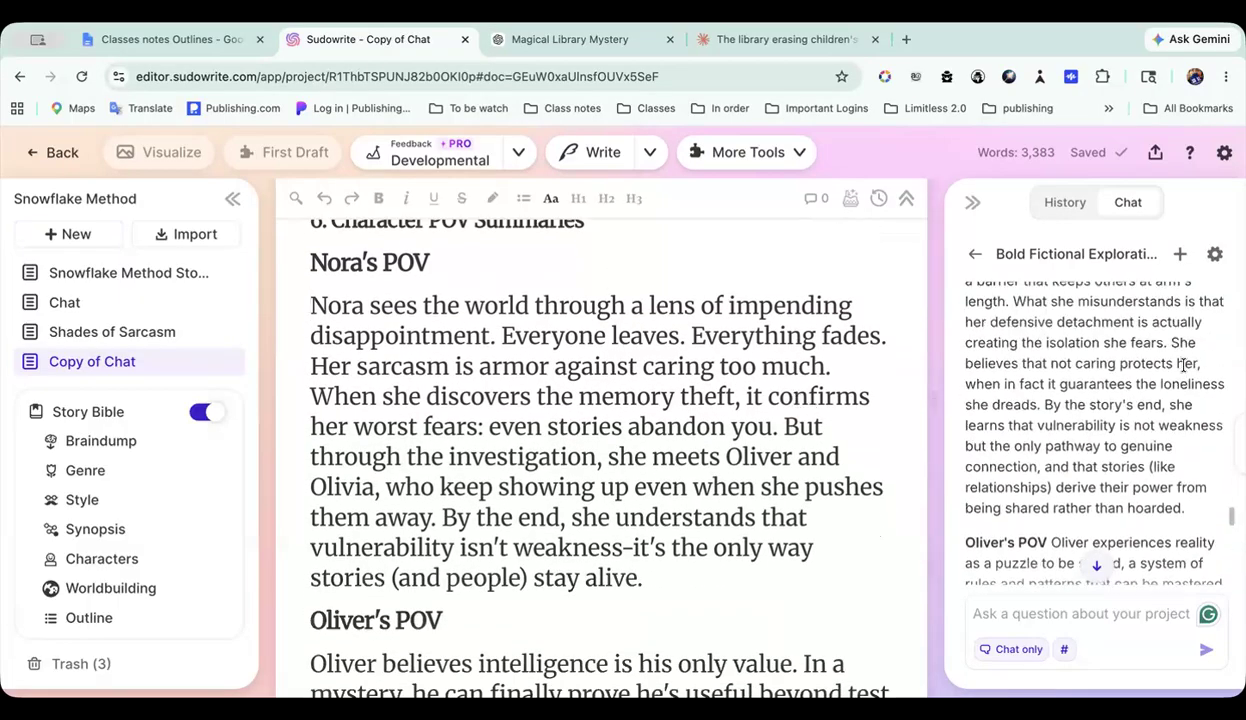
pyautogui.scroll(-1, 1185, 366)
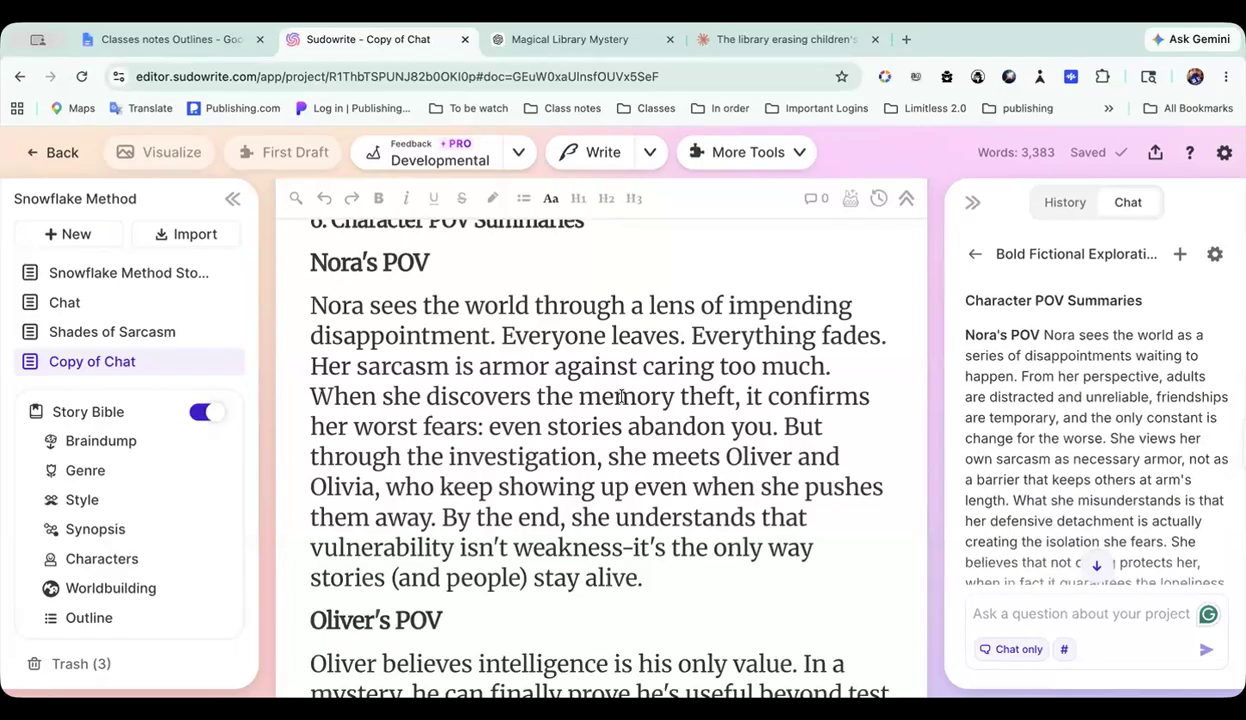
pyautogui.scroll(-1, 1027, 386)
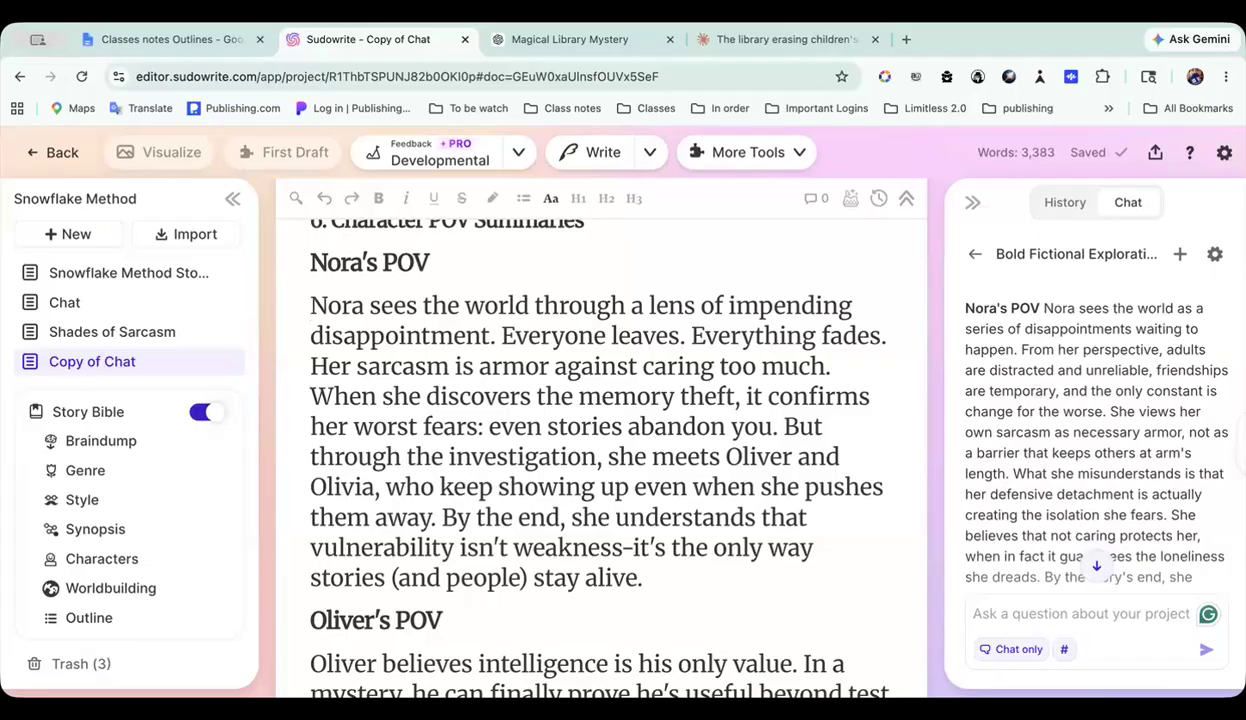
pyautogui.scroll(-1, 1060, 375)
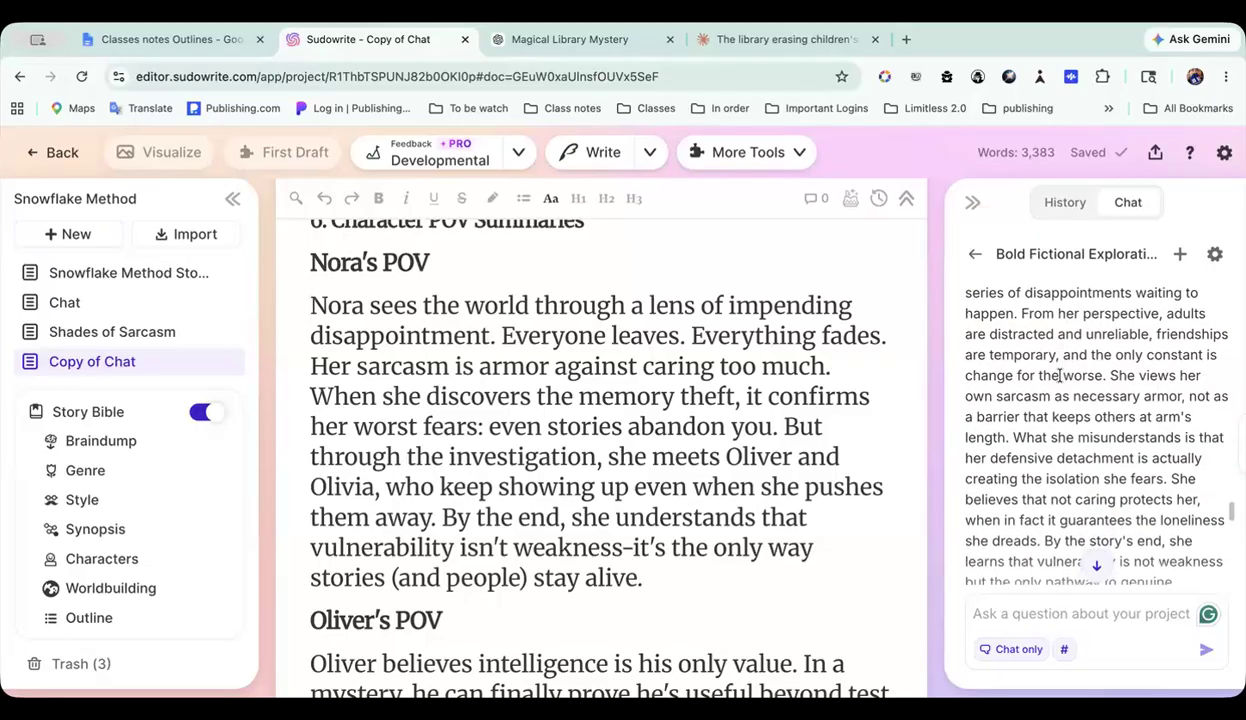
pyautogui.scroll(-1, 1060, 375)
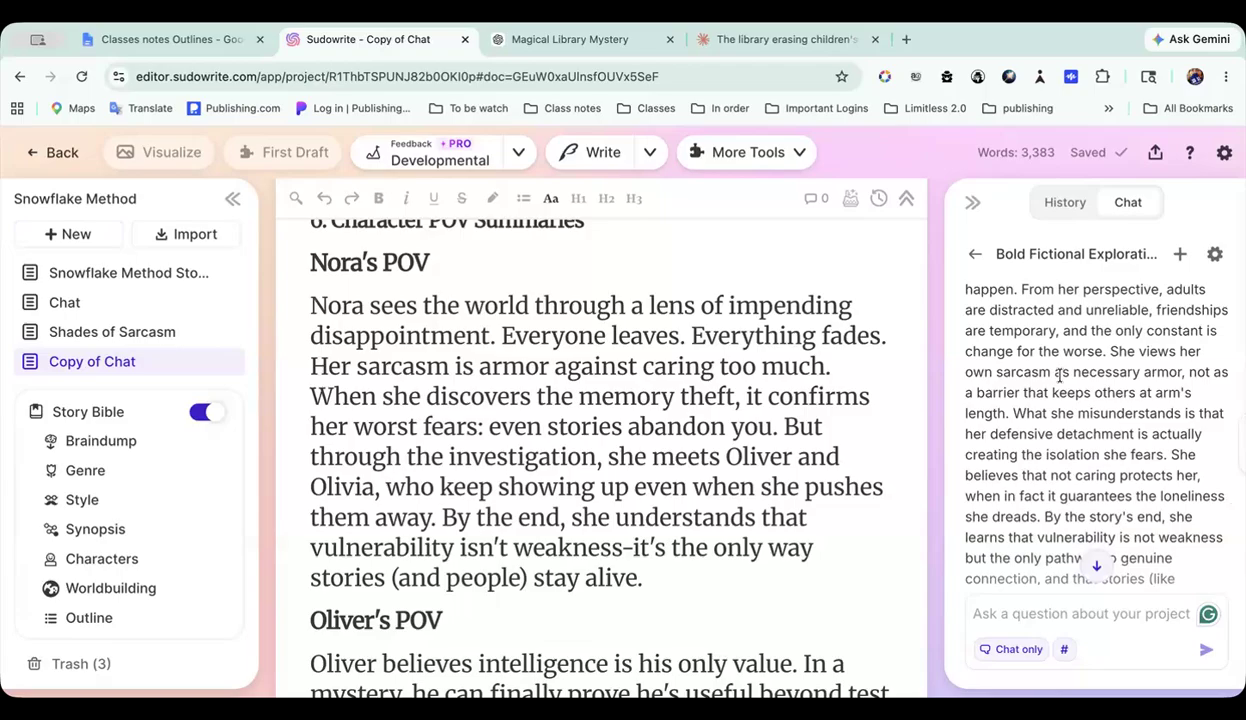
pyautogui.scroll(-1, 1060, 375)
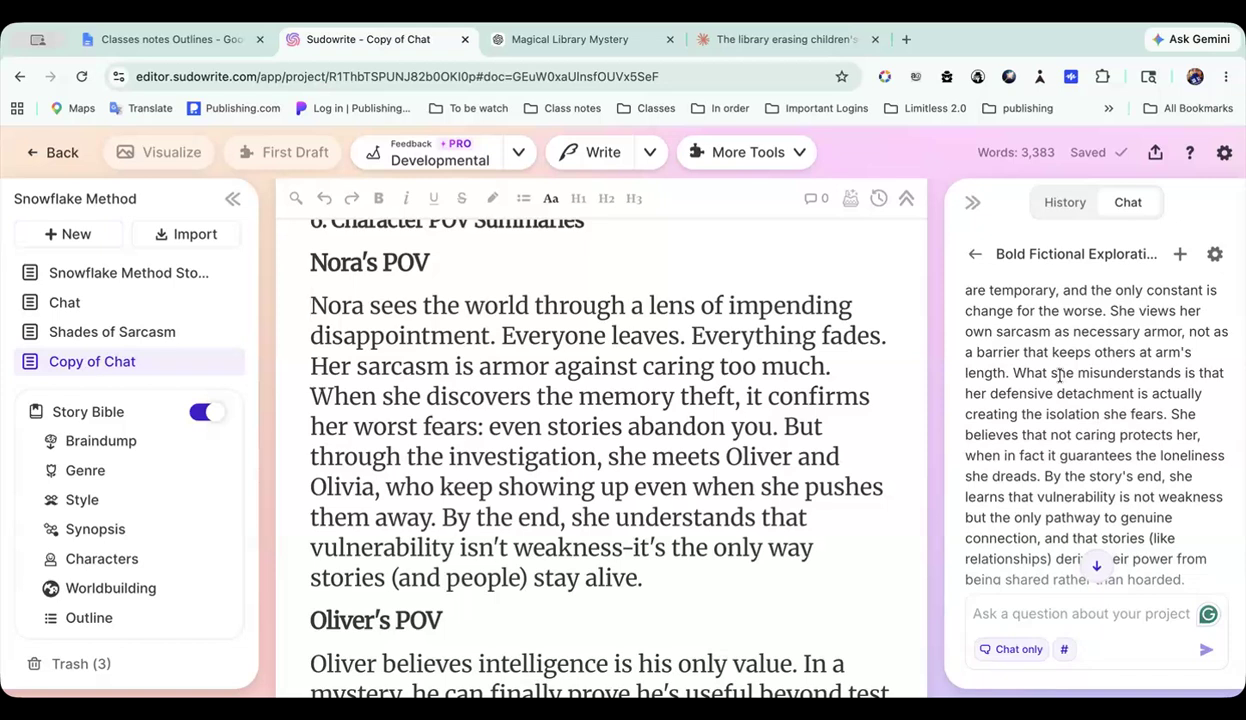
pyautogui.scroll(-3, 1059, 375)
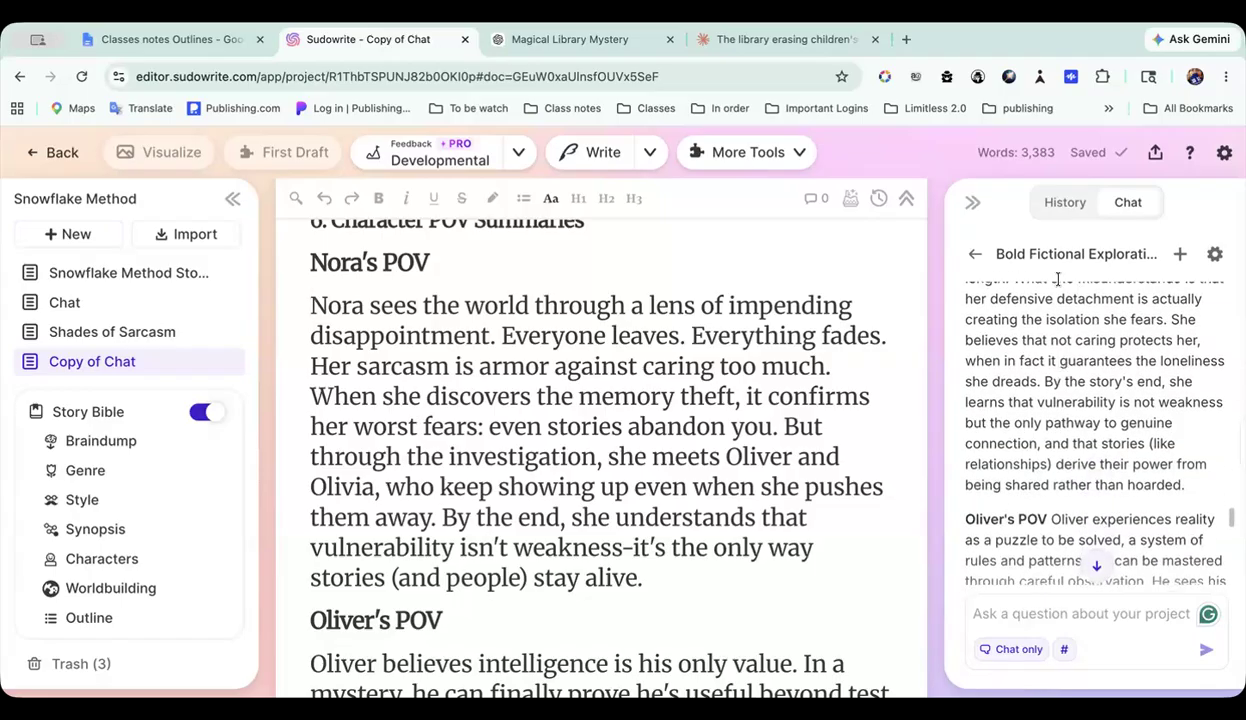
pyautogui.scroll(-3, 1061, 407)
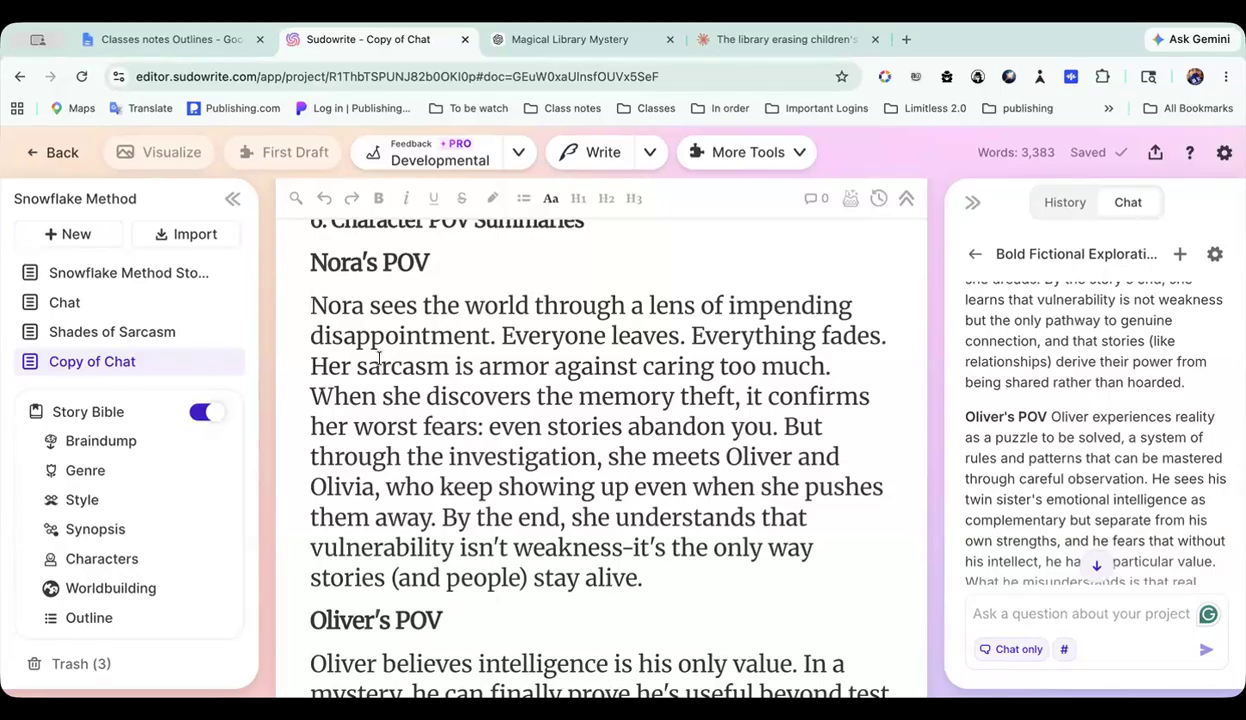
# Step: Review the document's remaining POV summaries down to section 7 and the rest of the chat reply through The Talking Books' POV
pyautogui.scroll(-5, 556, 394)
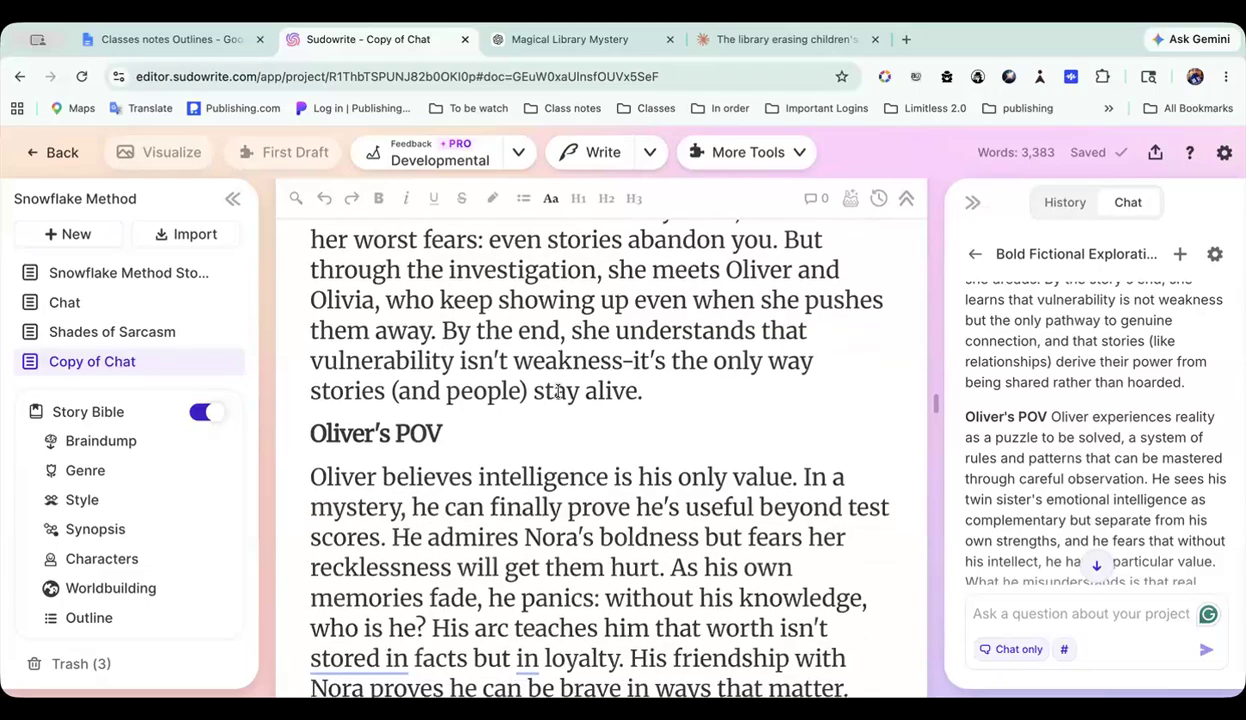
pyautogui.scroll(-4, 620, 430)
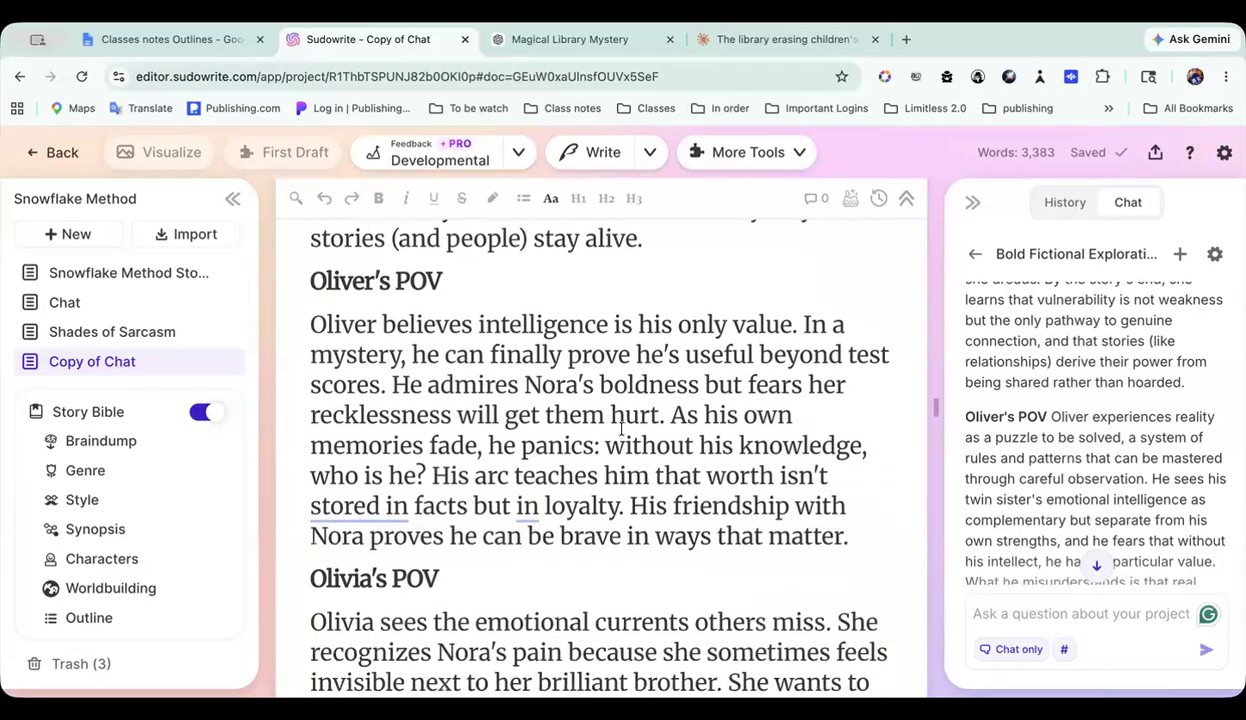
pyautogui.scroll(-8, 621, 428)
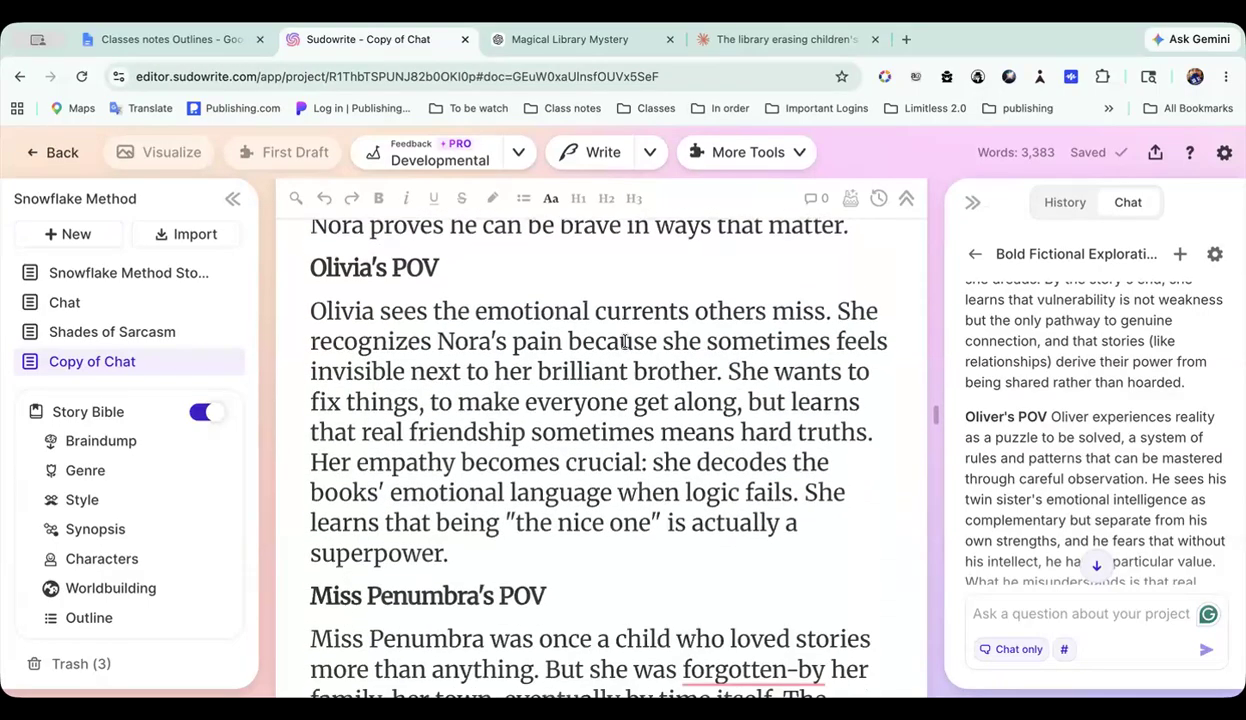
pyautogui.scroll(-15, 624, 342)
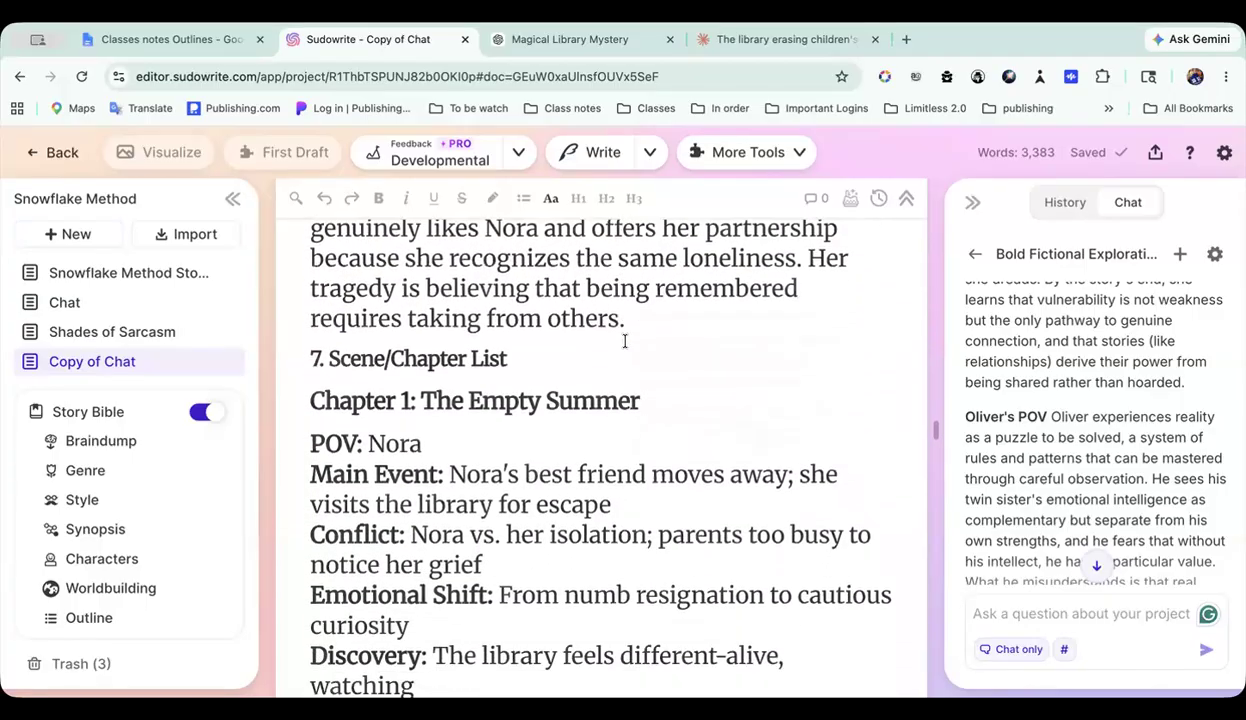
pyautogui.scroll(-6, 1034, 392)
pyautogui.scroll(-6, 1062, 404)
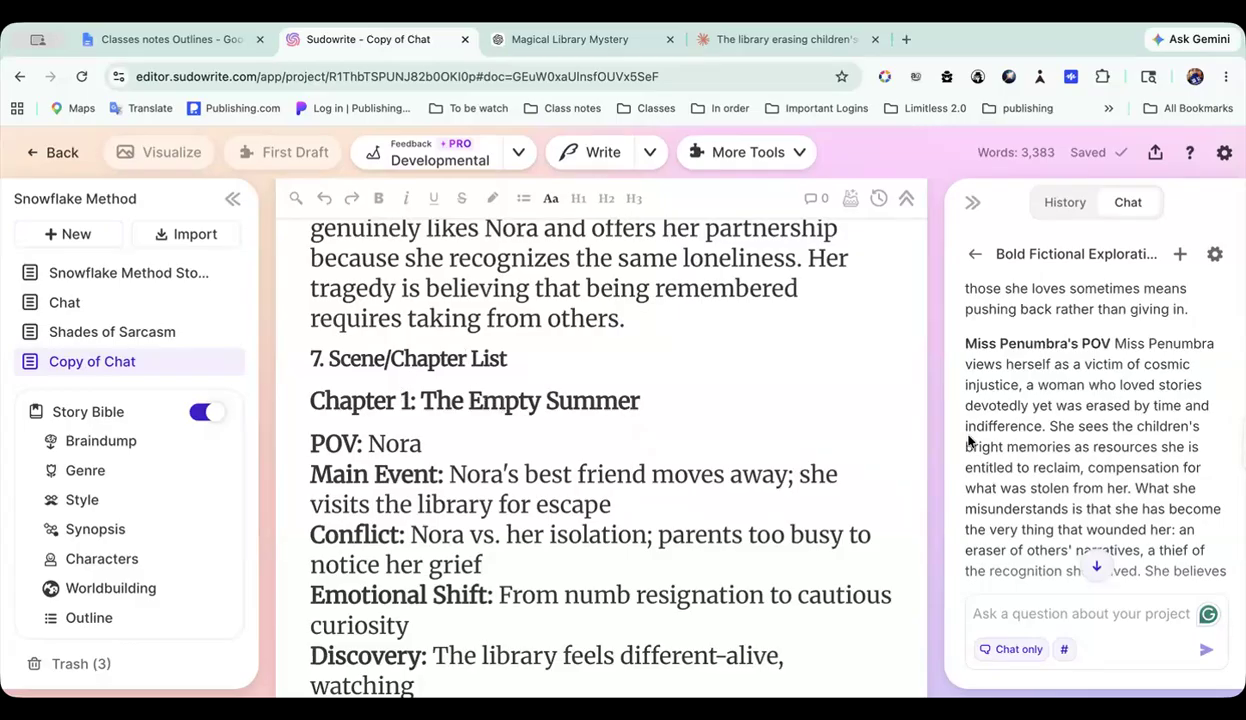
pyautogui.scroll(-7, 968, 438)
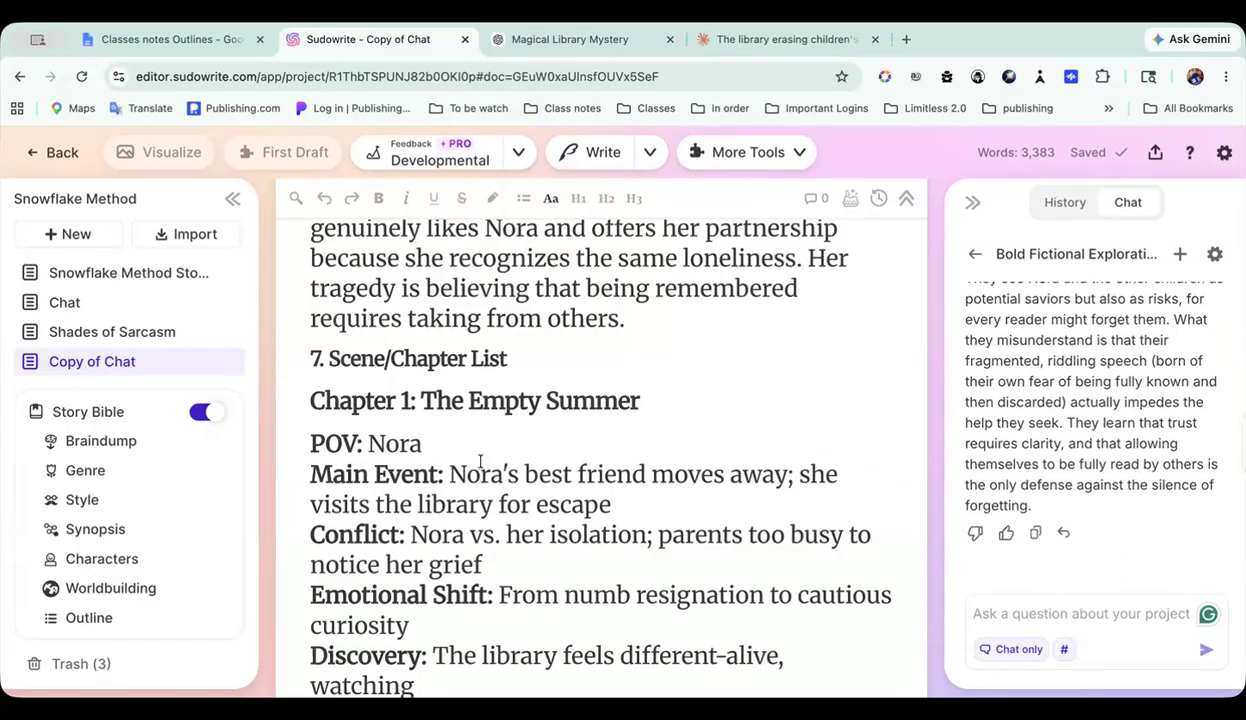
# Step: Copy the section 7 heading text "Scene/Chapter List" from Copy of Chat into the project chat's question
pyautogui.moveTo(327, 358); pyautogui.dragTo(507, 365)
pyautogui.hotkey('ctrl', 'c')
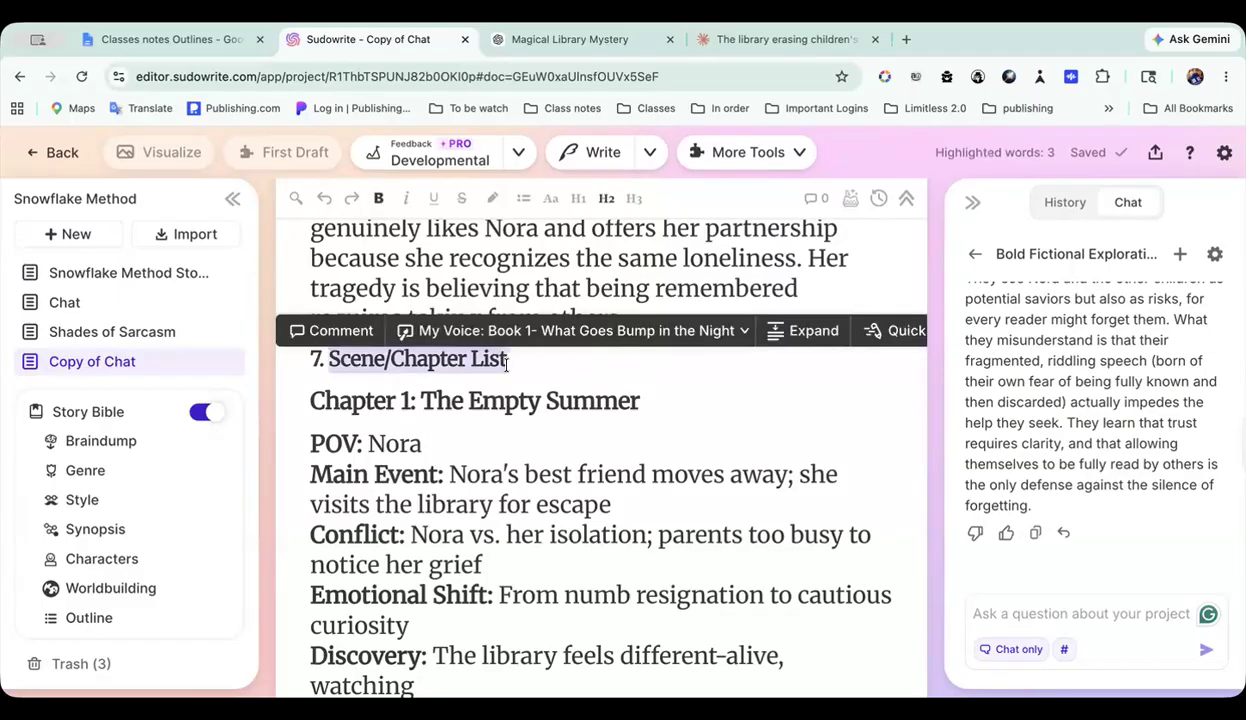
pyautogui.click(976, 615)
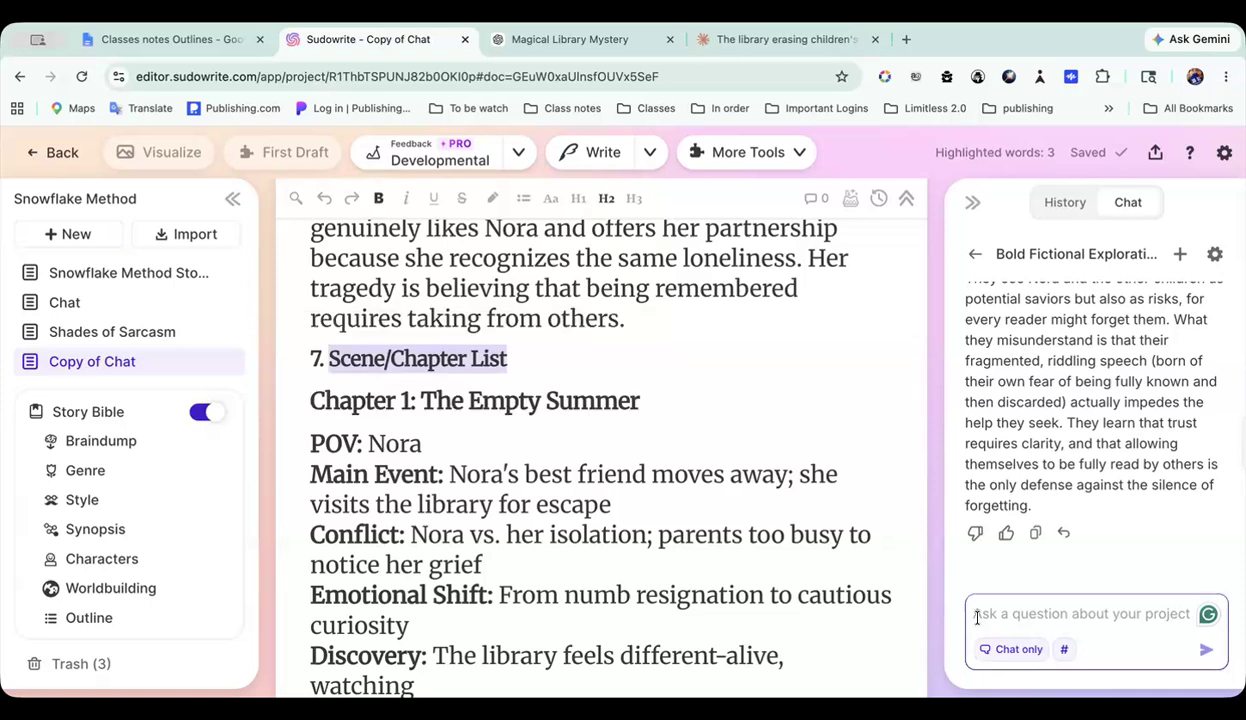
pyautogui.hotkey('ctrl', 'v')
# Step: Highlight the text from section 5's Expanded Story Synopsis through the end of section 6 and send the "Scene/Chapter List" question to the chat
pyautogui.scroll(1, 650, 410)
pyautogui.click(648, 408)
pyautogui.moveTo(646, 406); pyautogui.dragTo(376, 347)
pyautogui.scroll(12, 376, 347)
pyautogui.scroll(15, 376, 347)
pyautogui.moveTo(376, 347); pyautogui.dragTo(301, 492)
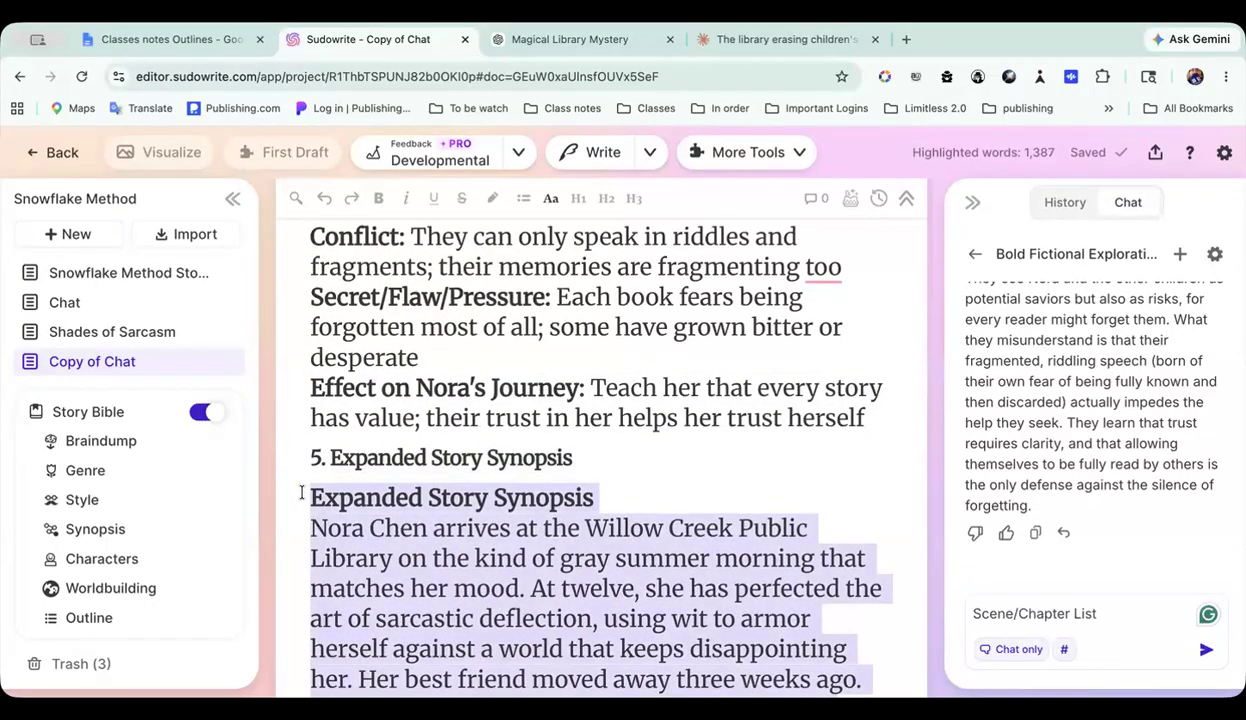
pyautogui.click(1206, 650)
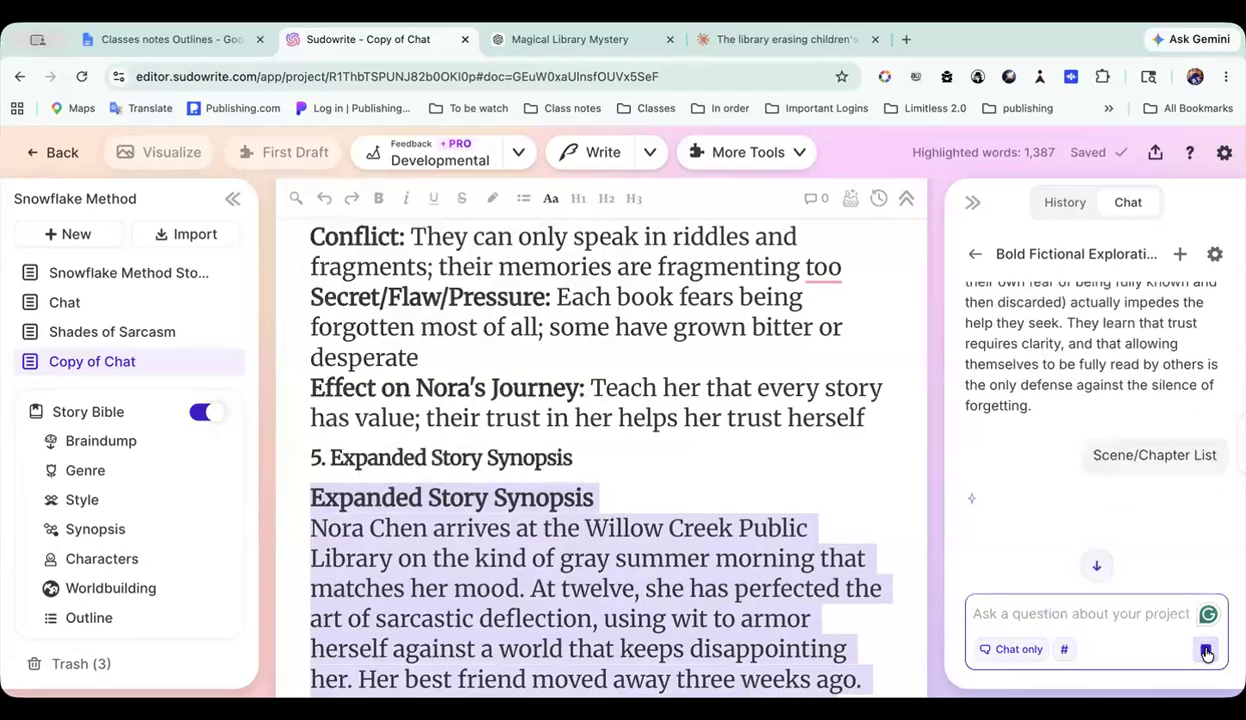
# Step: Clear the text highlight and review Chapter 1: The Empty Summer in the document's section 7 Scene/Chapter List
pyautogui.scroll(-8, 620, 488)
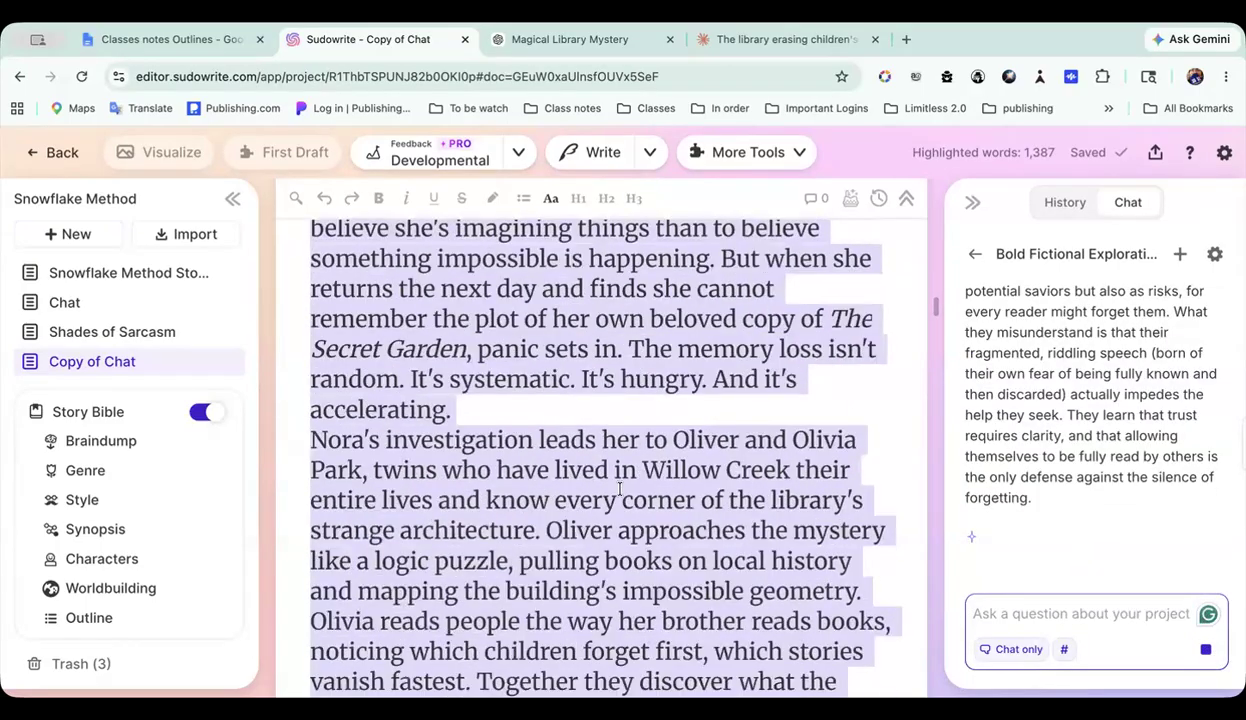
pyautogui.scroll(-15, 620, 488)
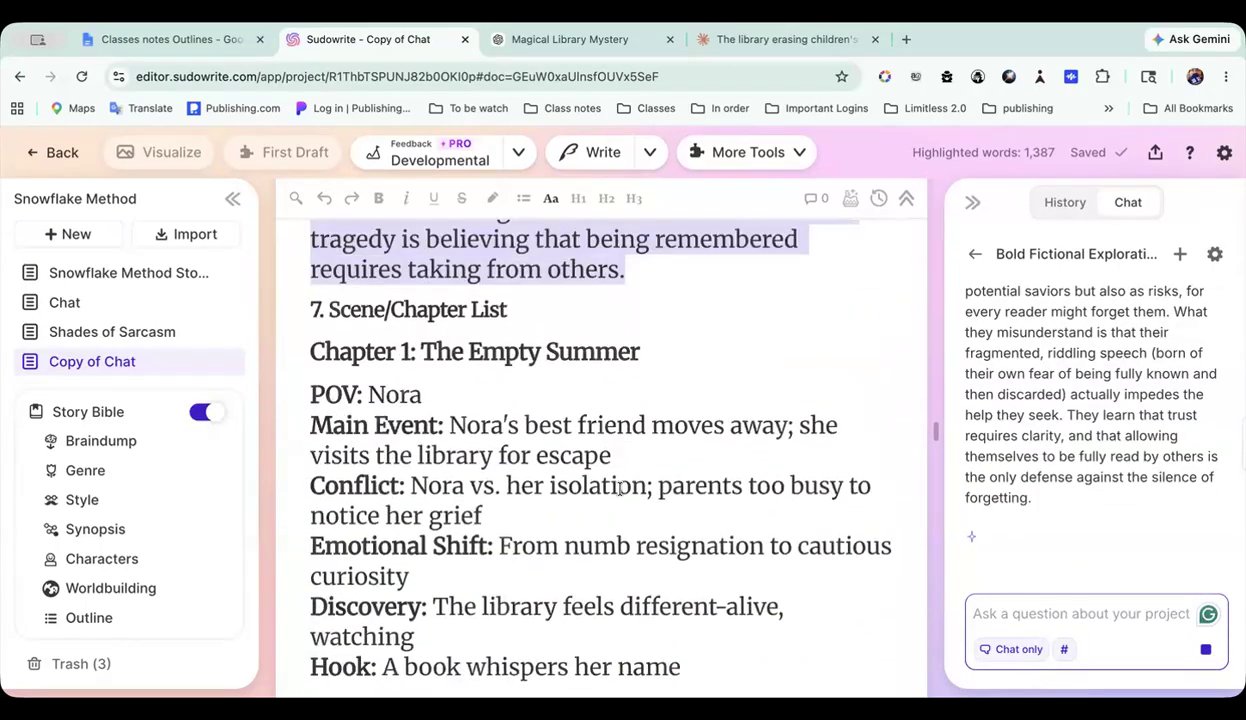
pyautogui.scroll(-2, 620, 488)
pyautogui.click(659, 323)
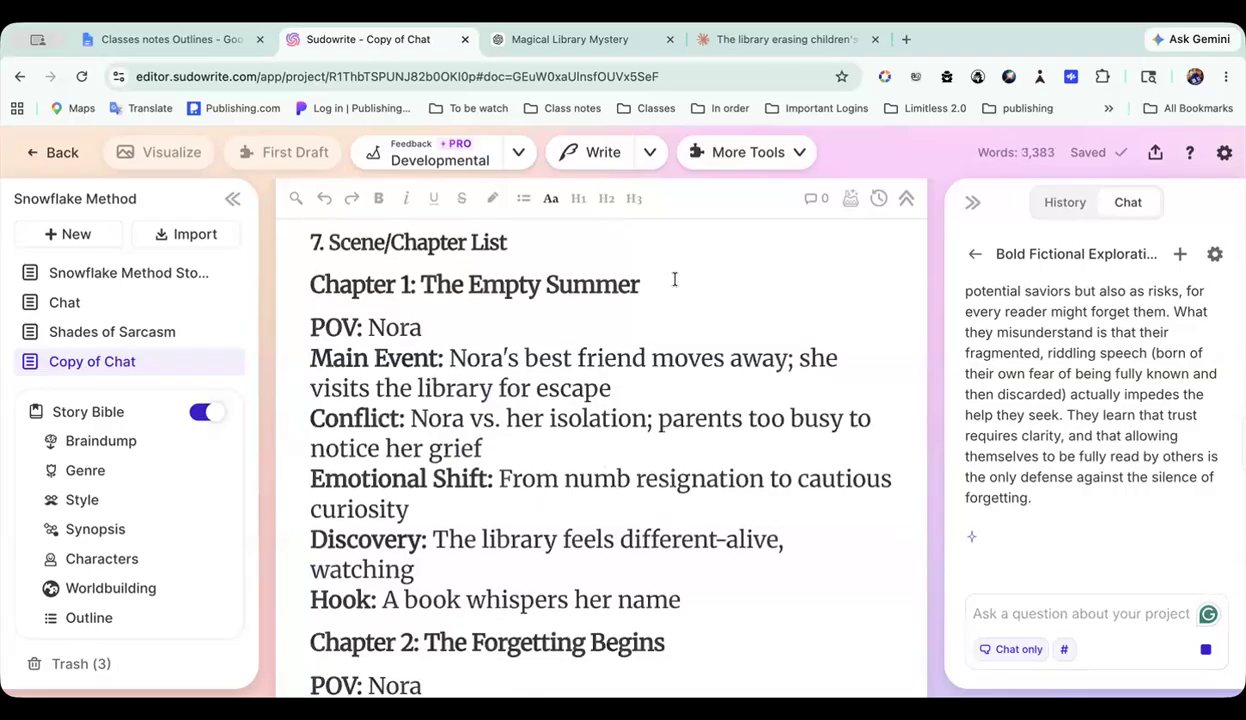
pyautogui.scroll(1, 665, 281)
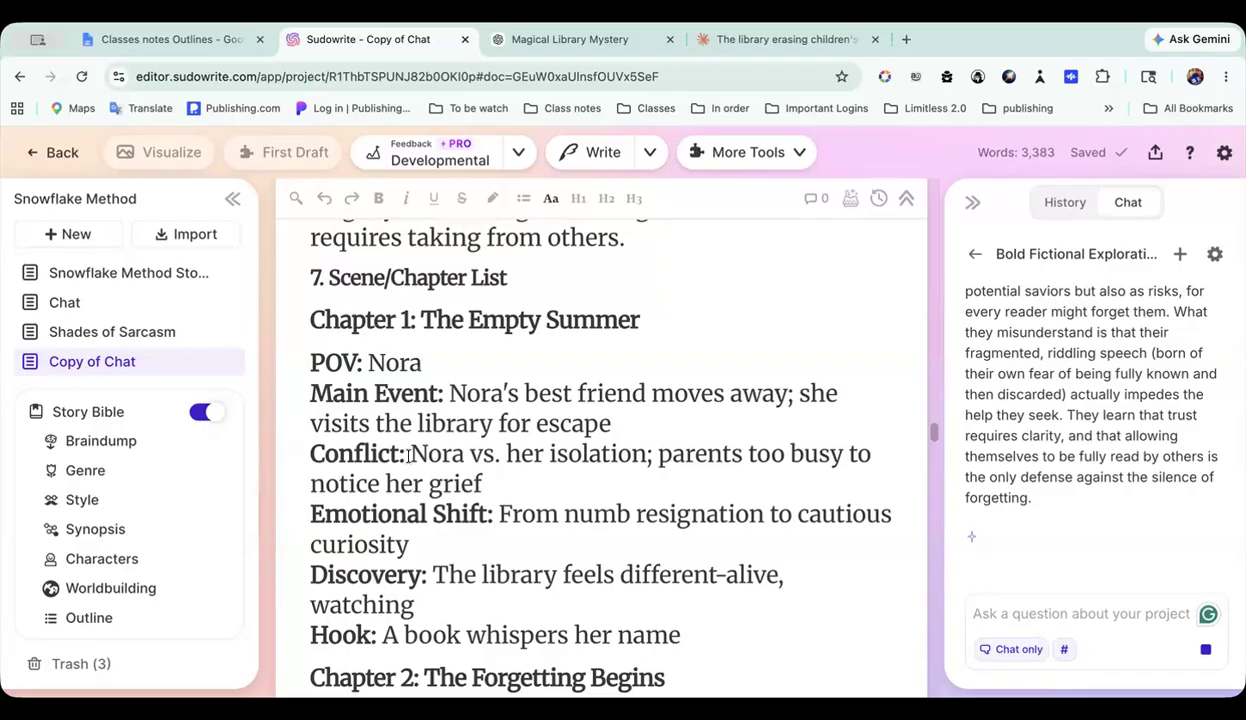
pyautogui.scroll(-2, 462, 455)
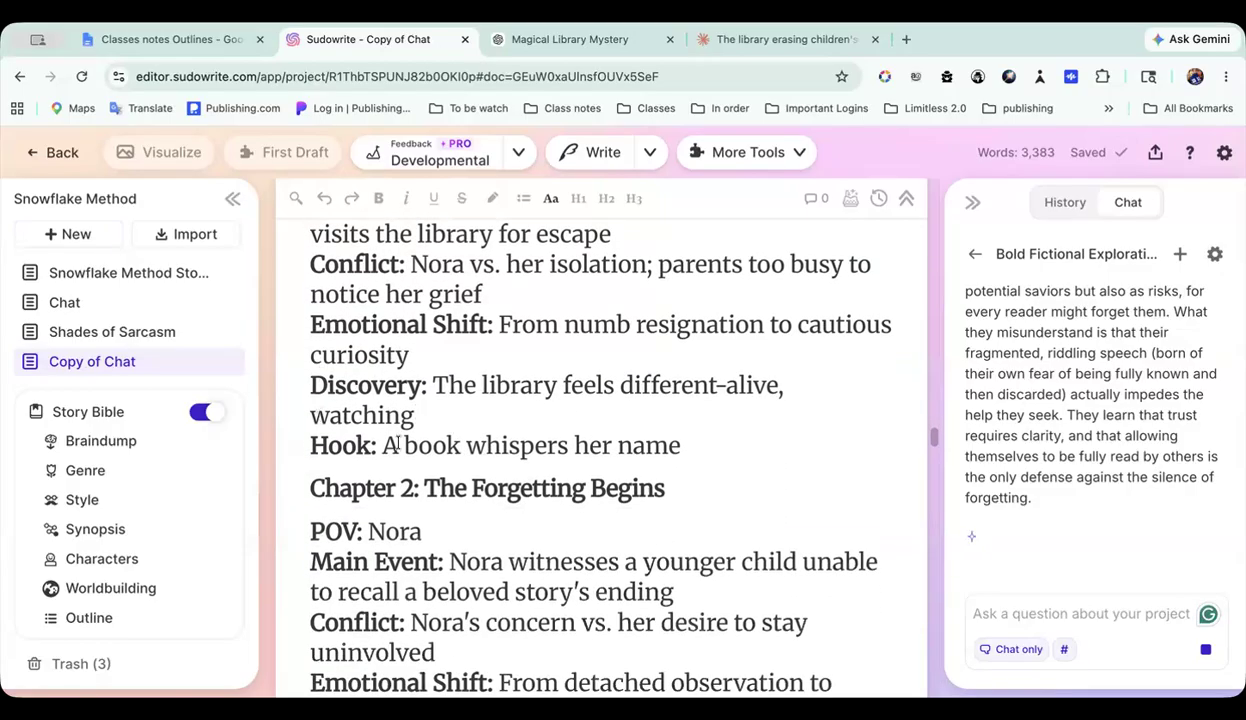
# Step: Review the section 7 entries for Chapter 2: The Forgetting Begins and Chapter 3: The Twins
pyautogui.scroll(-1, 397, 444)
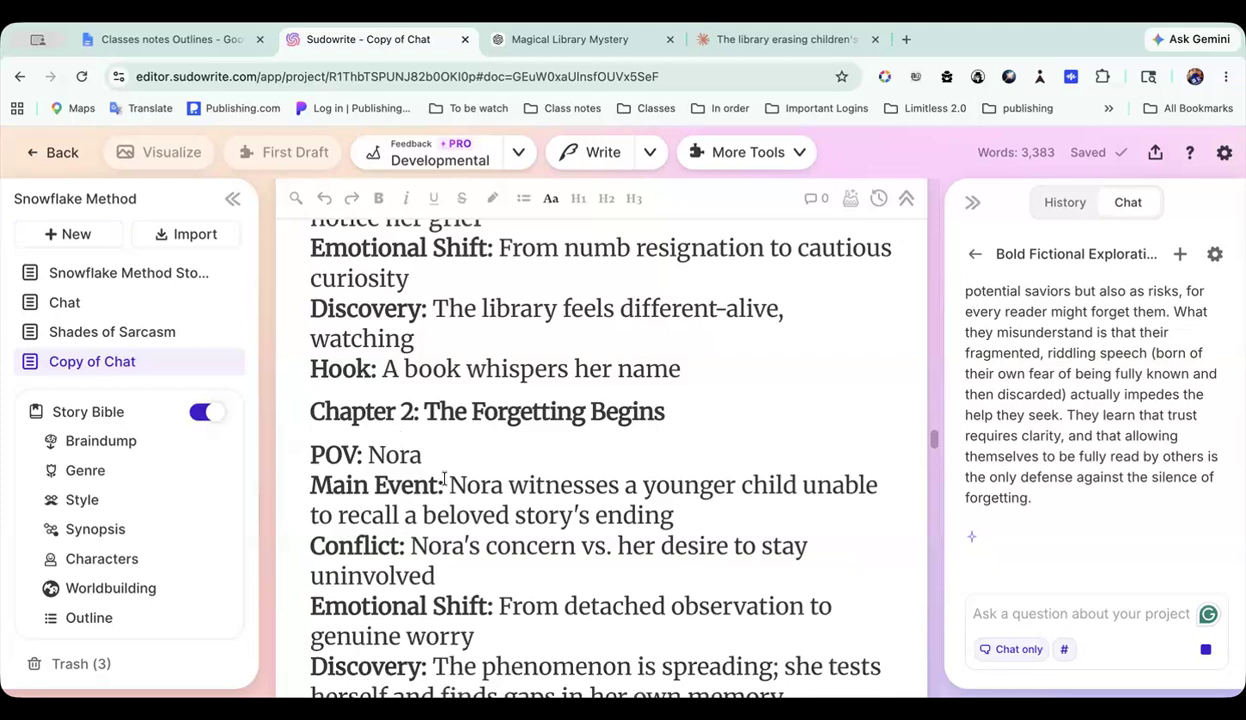
pyautogui.scroll(-1, 444, 480)
pyautogui.scroll(-1, 444, 478)
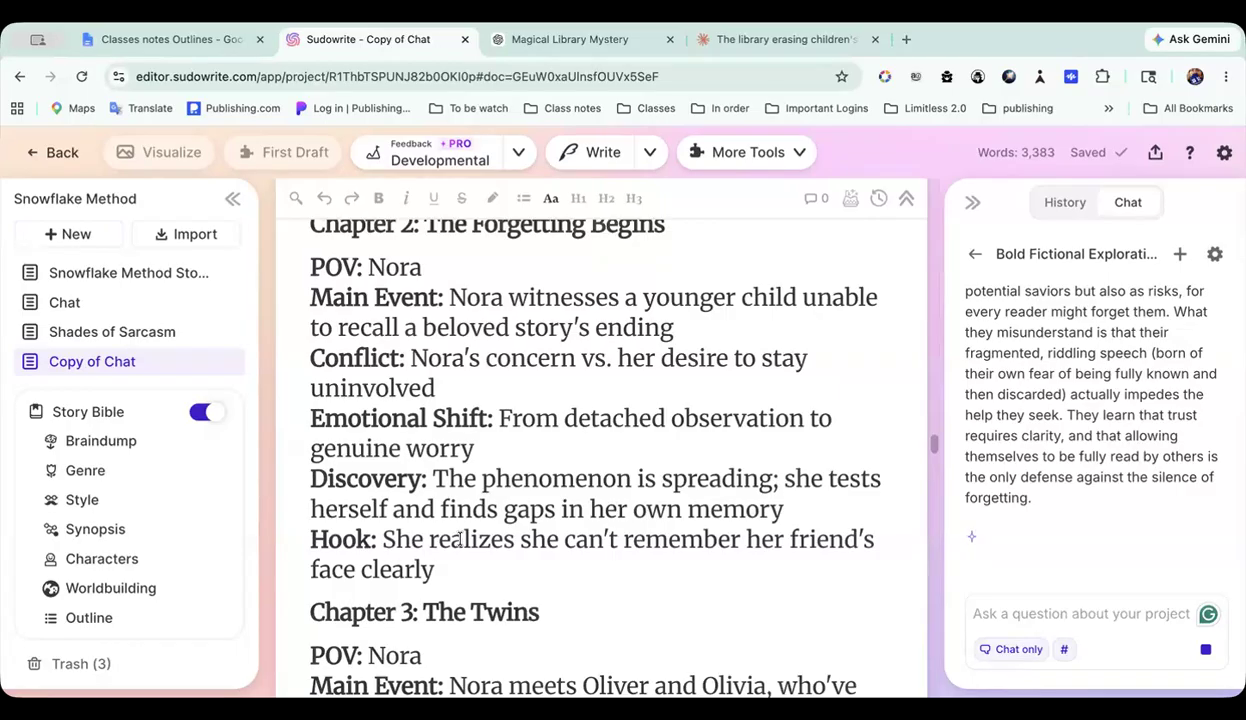
pyautogui.scroll(1, 458, 539)
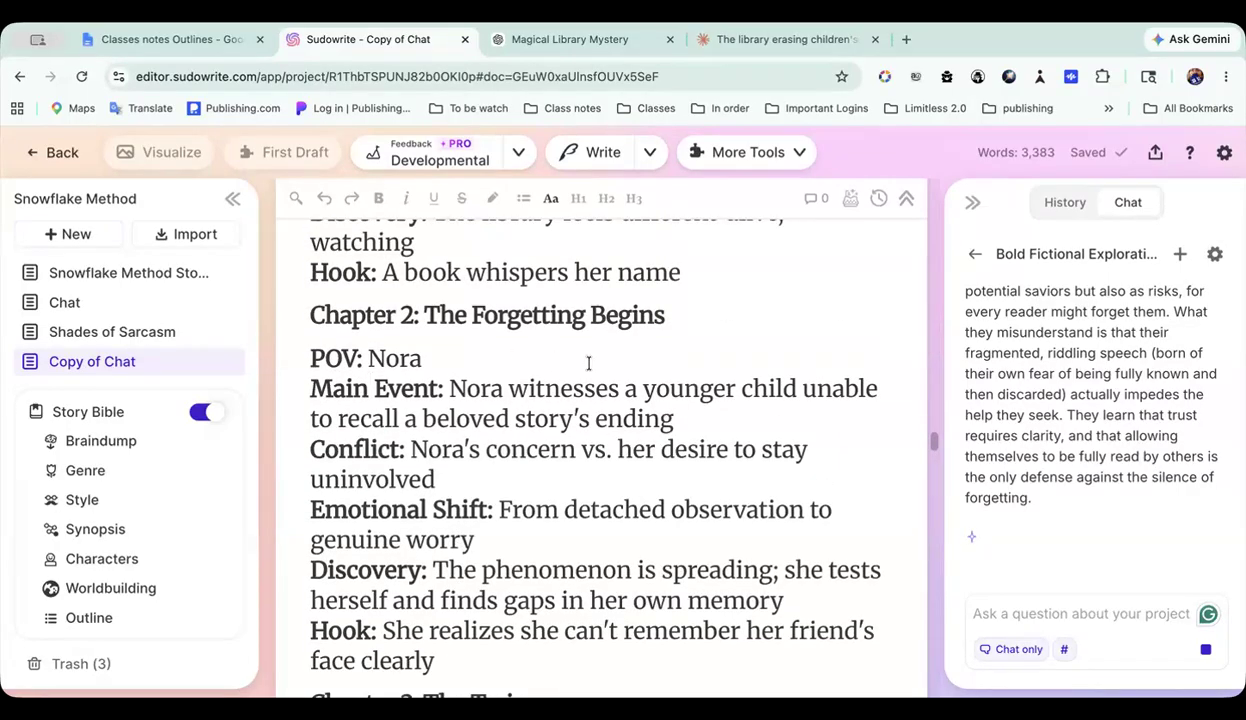
pyautogui.scroll(-1, 588, 362)
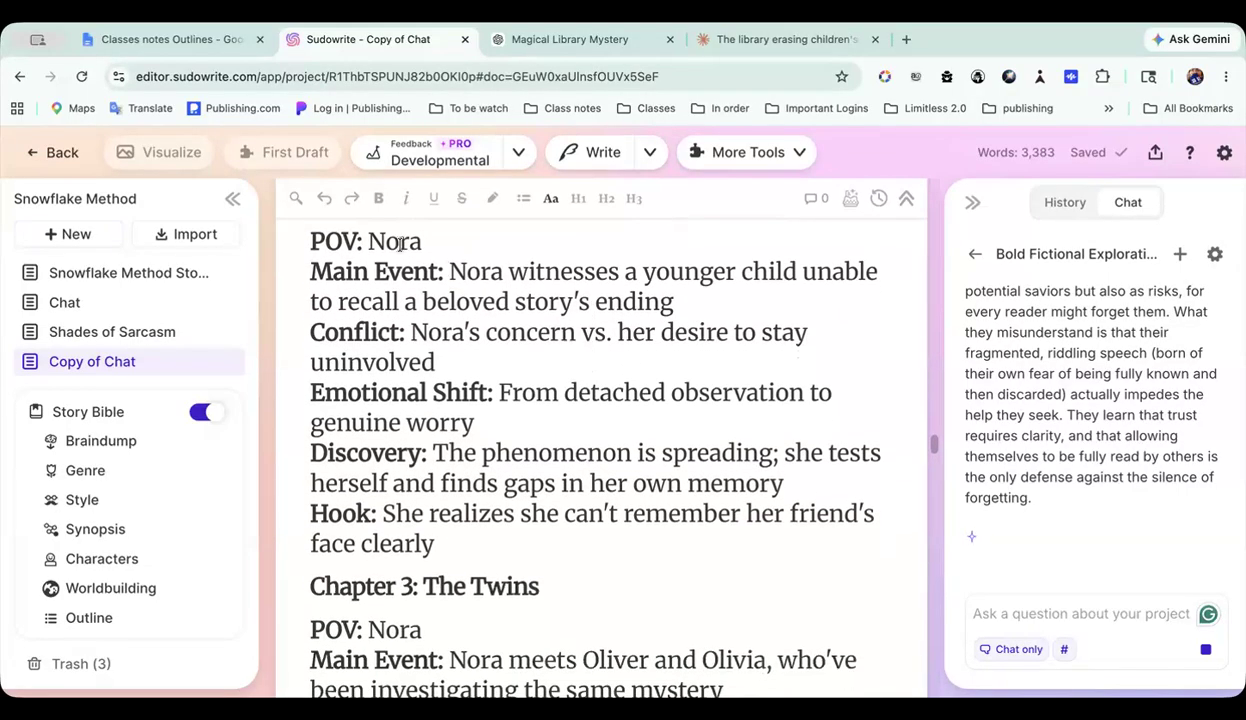
pyautogui.scroll(-3, 450, 423)
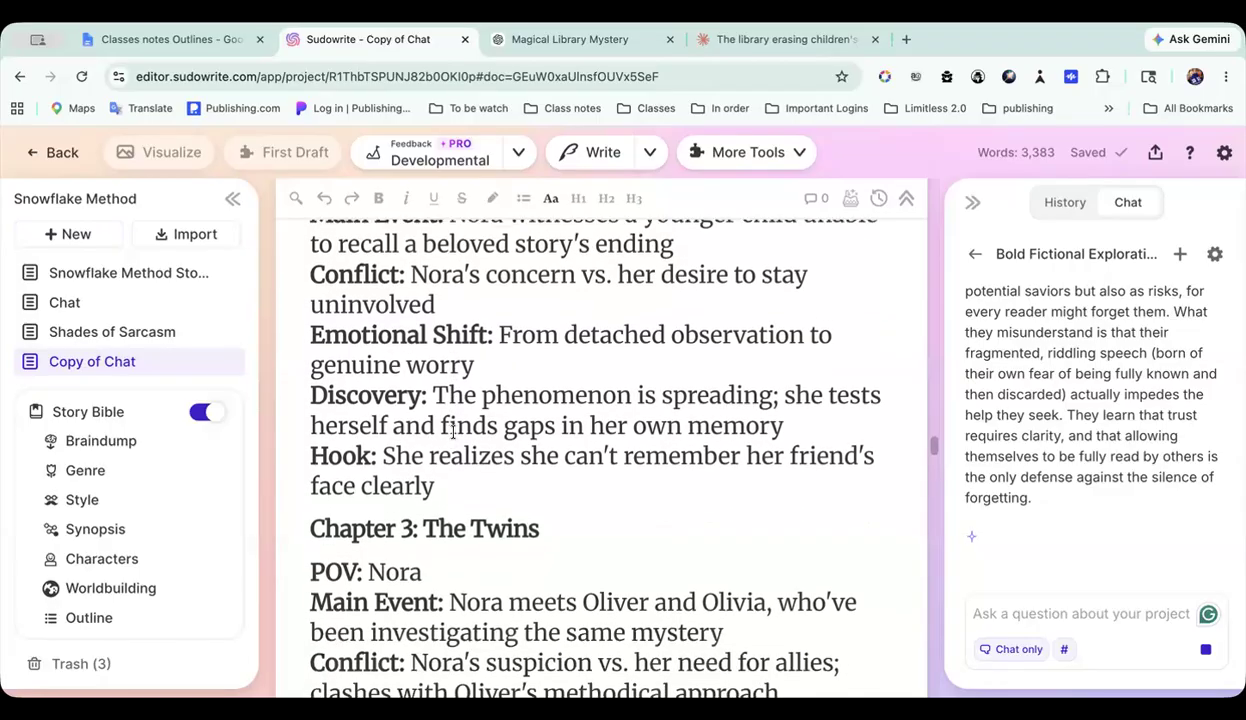
pyautogui.scroll(-1, 452, 432)
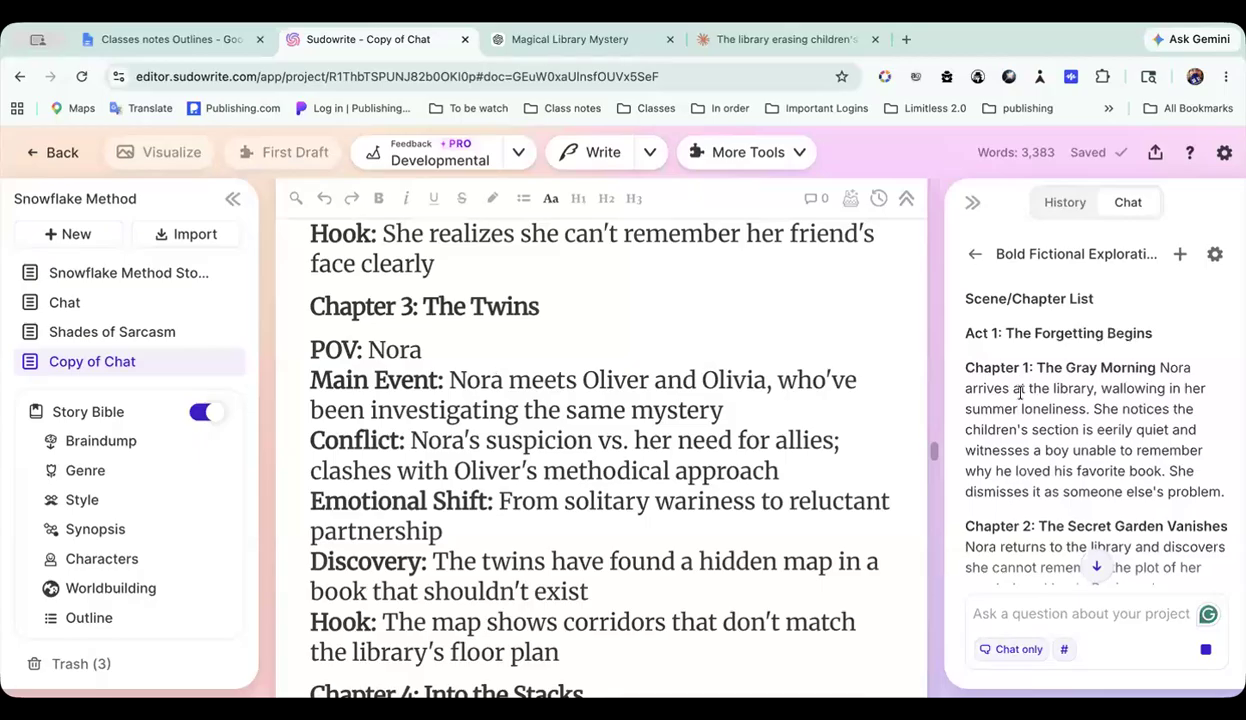
# Step: Read through the chat's Scene/Chapter List reply from Act 1 to Chapter 15: The Bridge
pyautogui.scroll(-2, 1065, 418)
pyautogui.scroll(-3, 1065, 422)
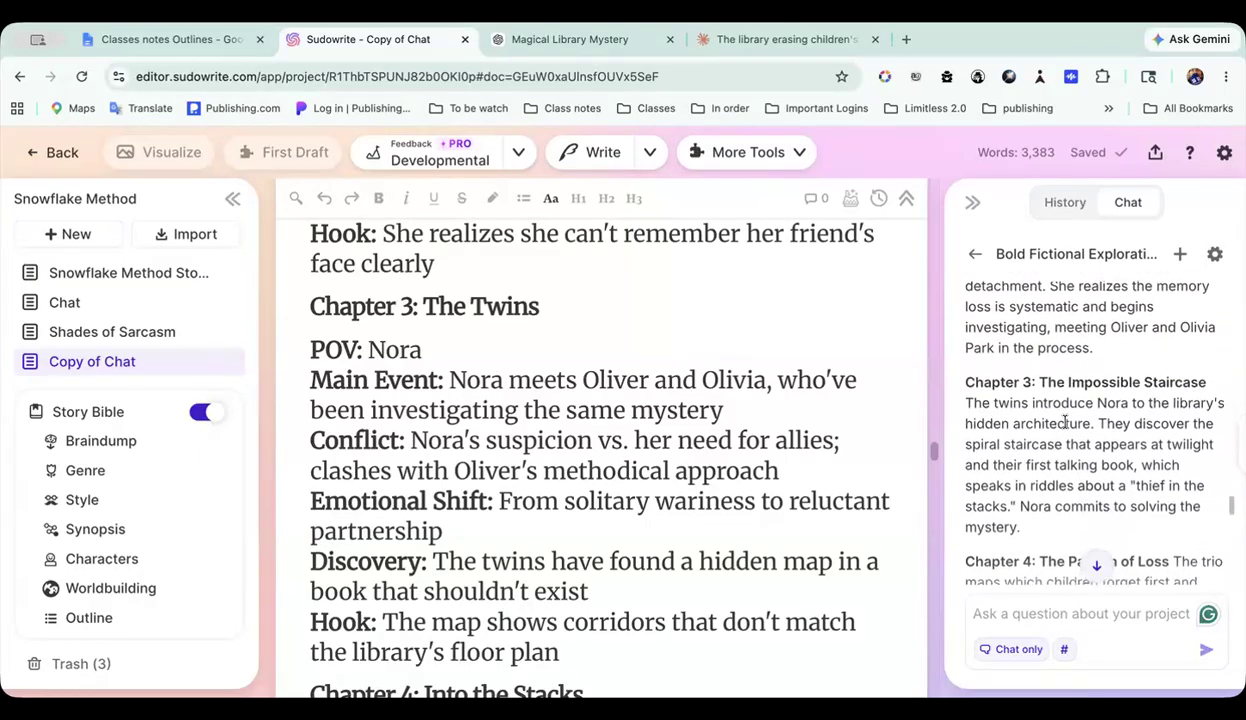
pyautogui.scroll(-4, 1065, 422)
pyautogui.scroll(-3, 1064, 422)
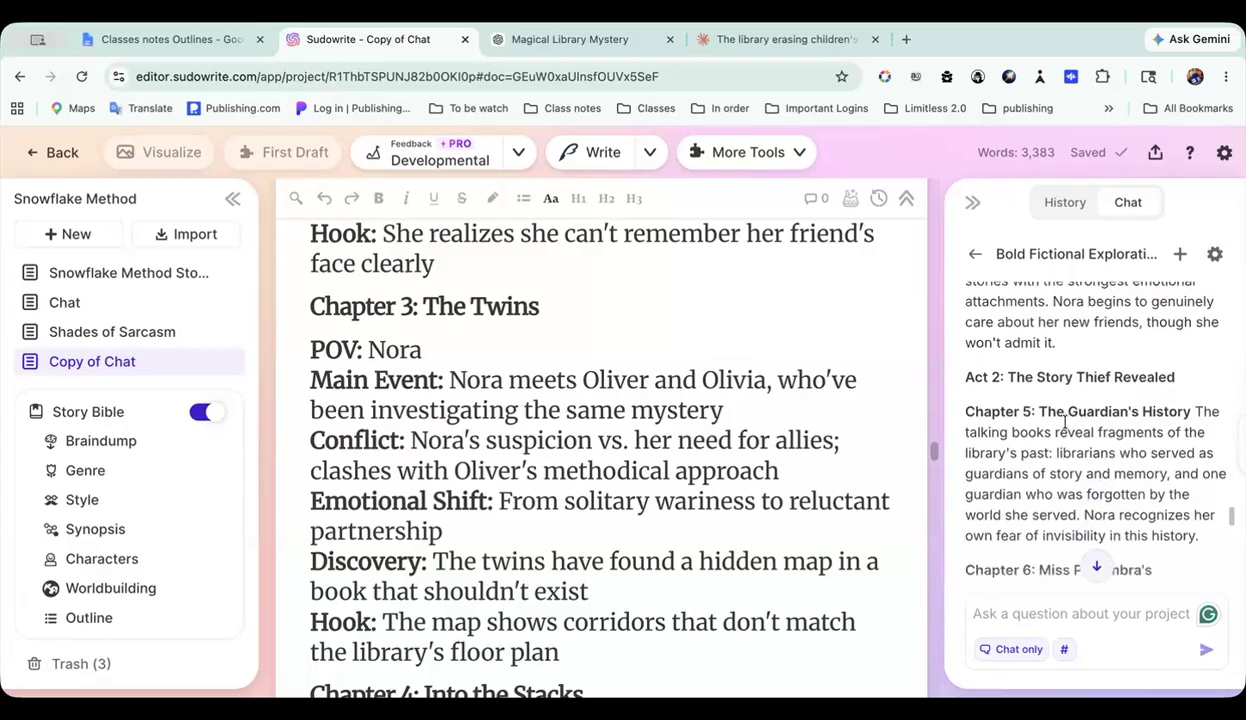
pyautogui.scroll(-10, 1065, 423)
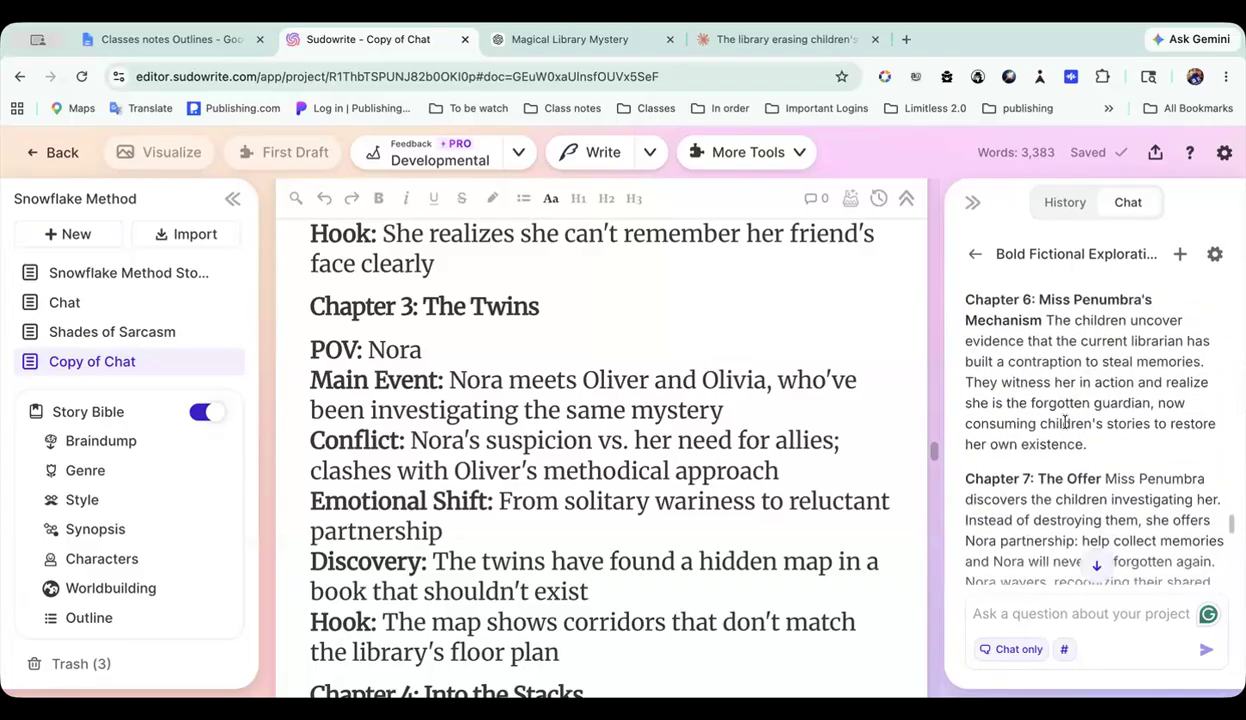
pyautogui.scroll(-10, 1065, 423)
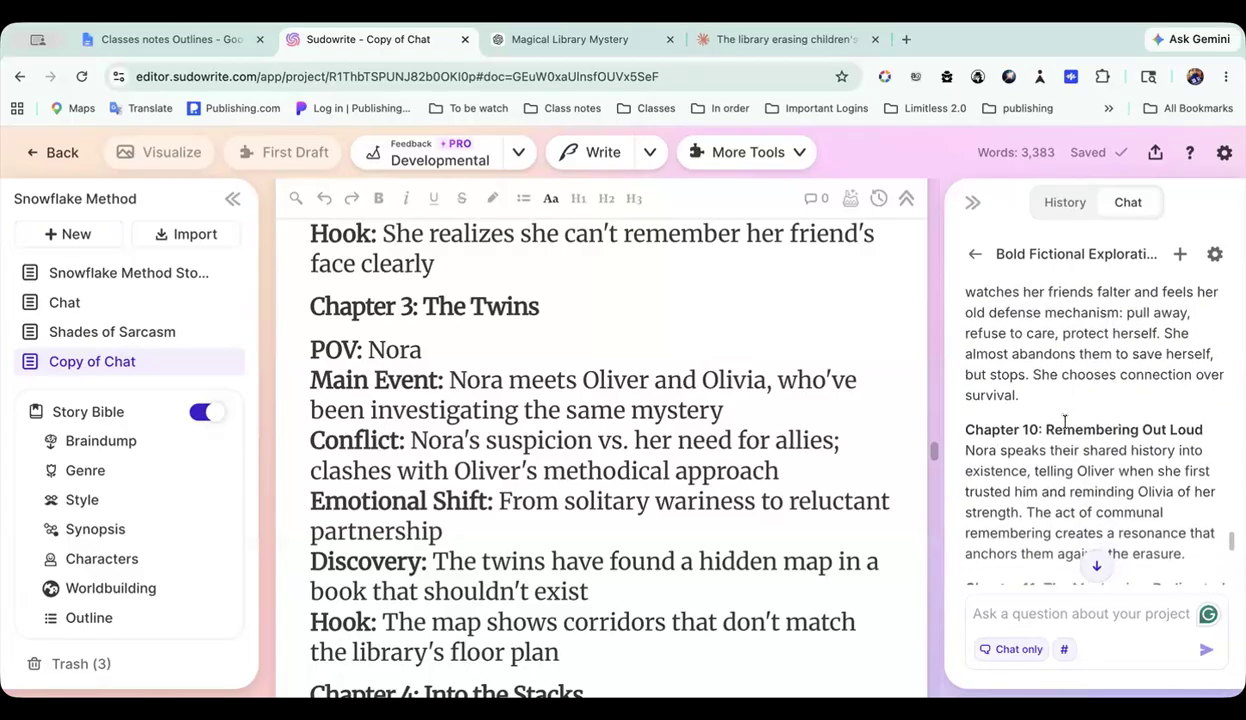
pyautogui.scroll(-5, 1065, 422)
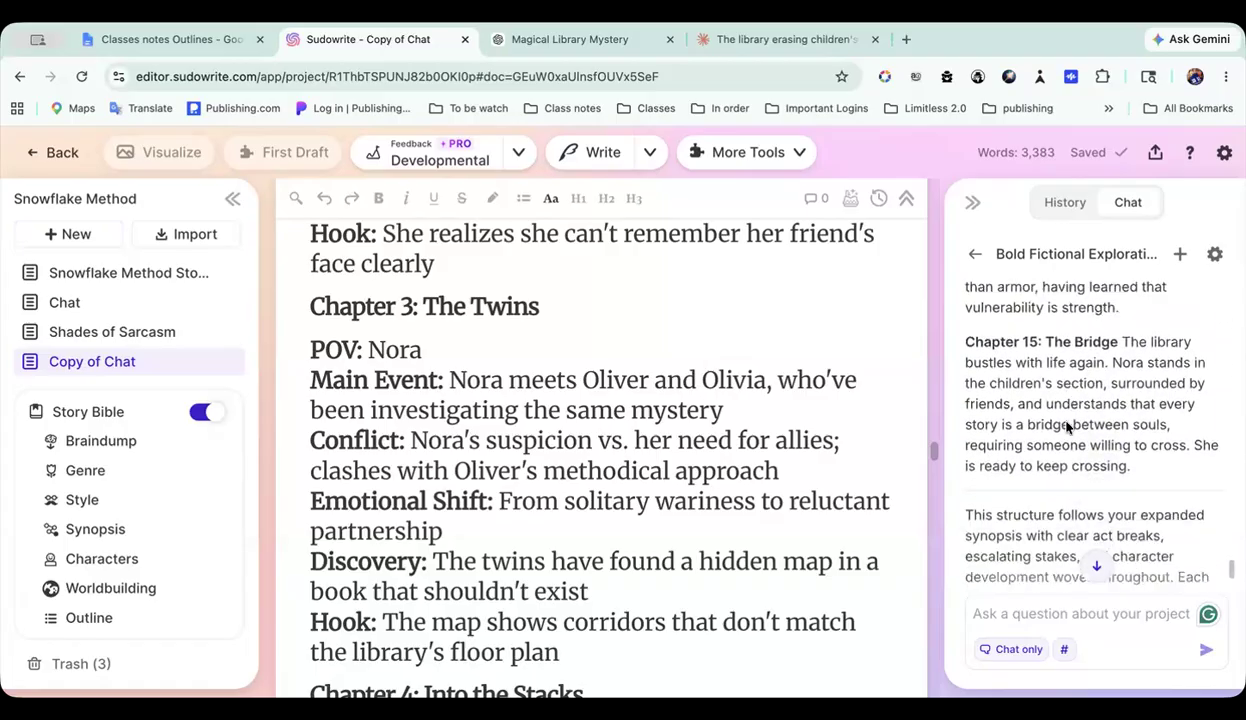
pyautogui.scroll(2, 1067, 427)
# Step: Scan the rest of the document's chapter list down to section 8, Final Story Check, and its Central Conflict text
pyautogui.scroll(-15, 613, 487)
pyautogui.scroll(-20, 613, 487)
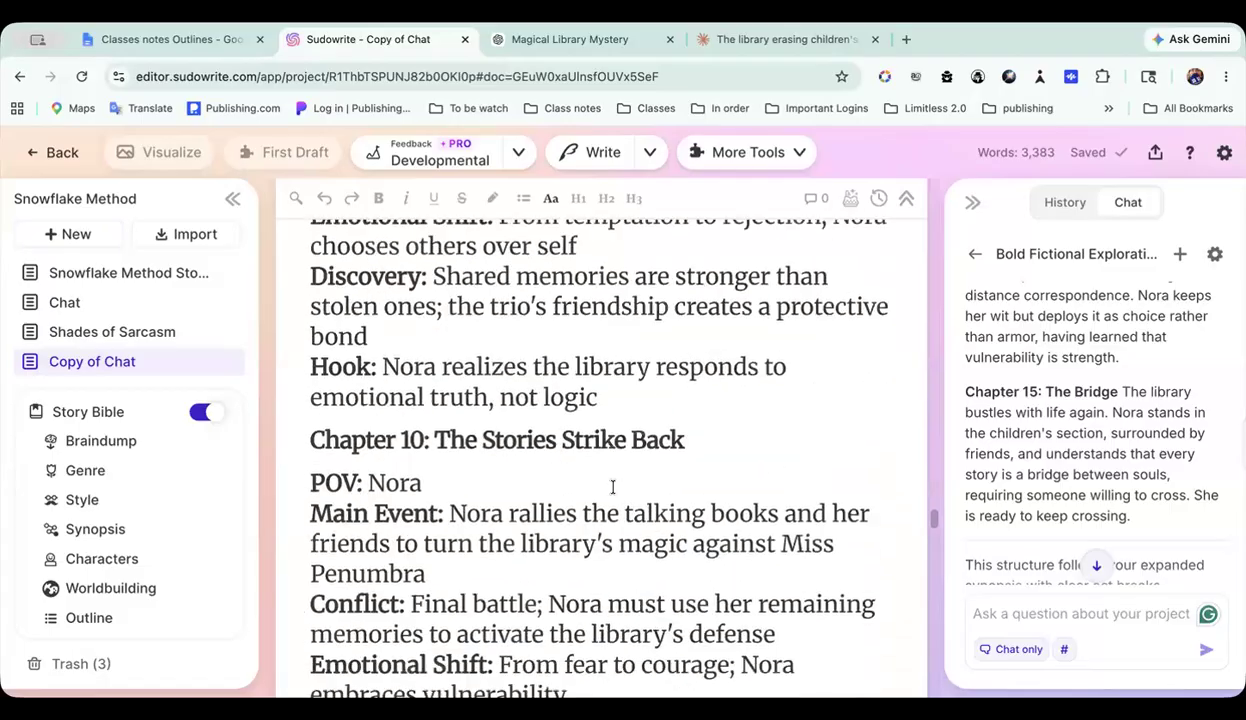
pyautogui.scroll(-3, 613, 487)
pyautogui.scroll(6, 613, 487)
pyautogui.scroll(-4, 613, 487)
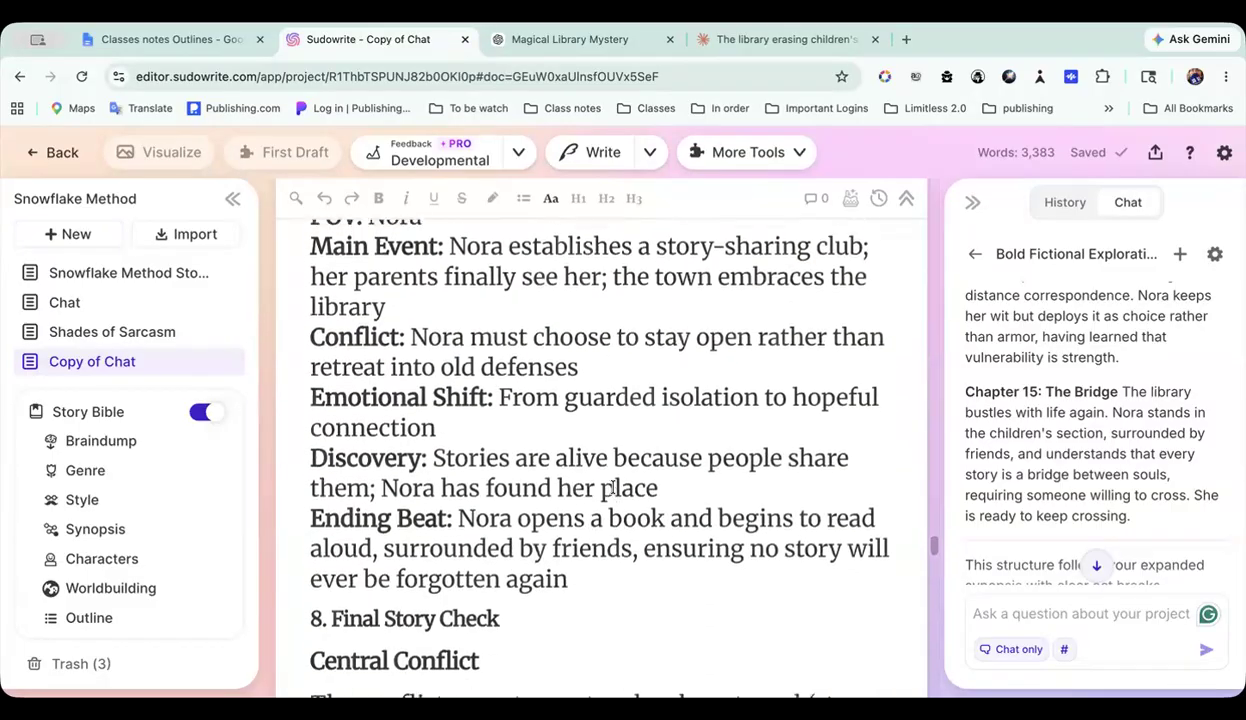
pyautogui.scroll(-3, 613, 487)
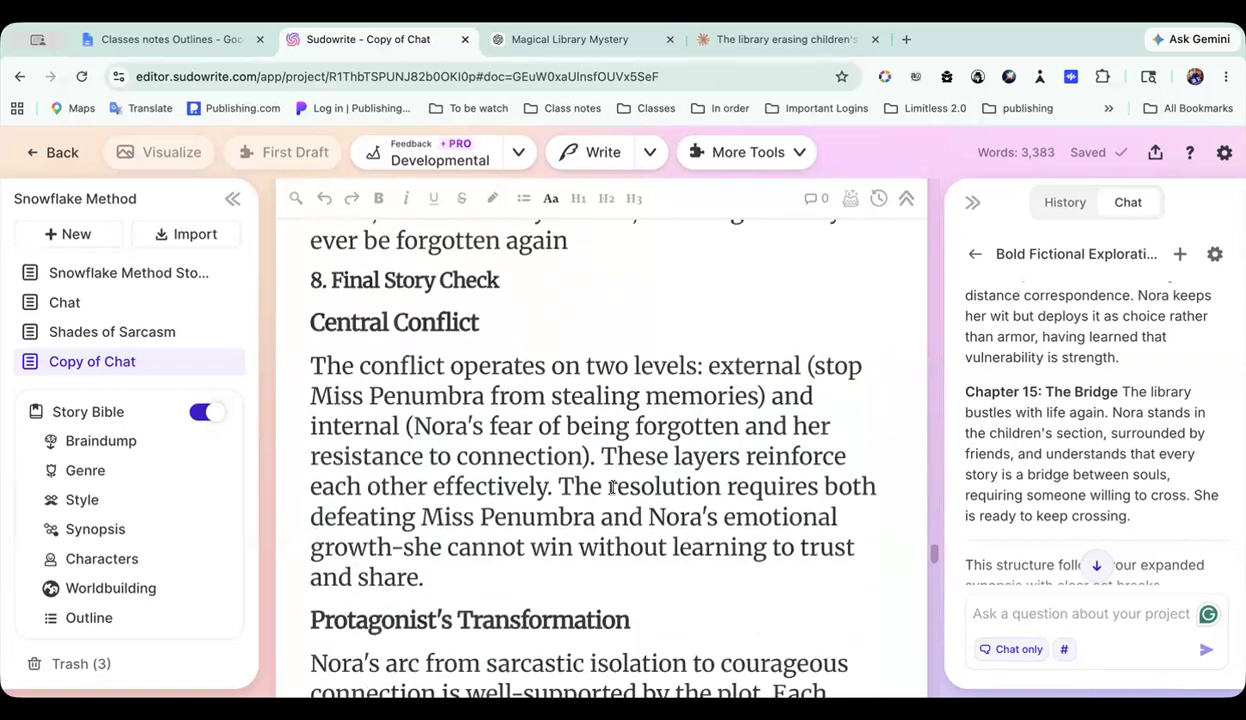
# Step: Go back over Chapters 10 to 12 in the document and read the chat reply's closing summary
pyautogui.scroll(5, 613, 487)
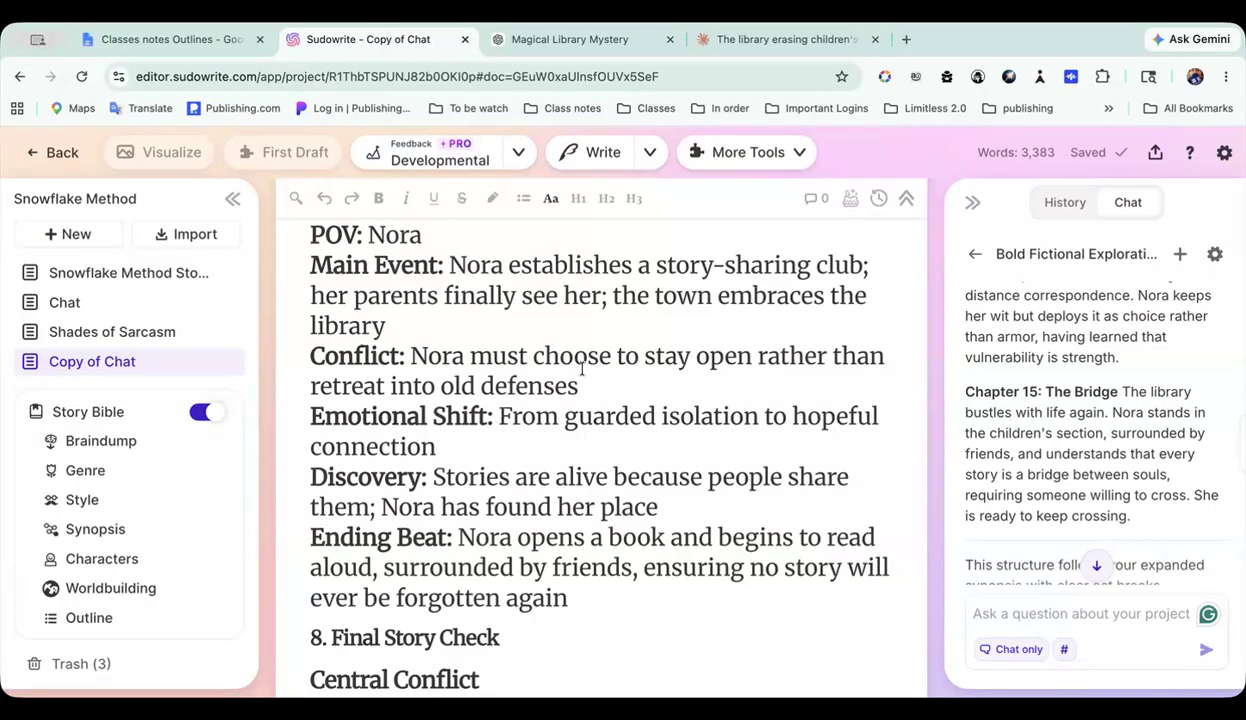
pyautogui.scroll(10, 572, 366)
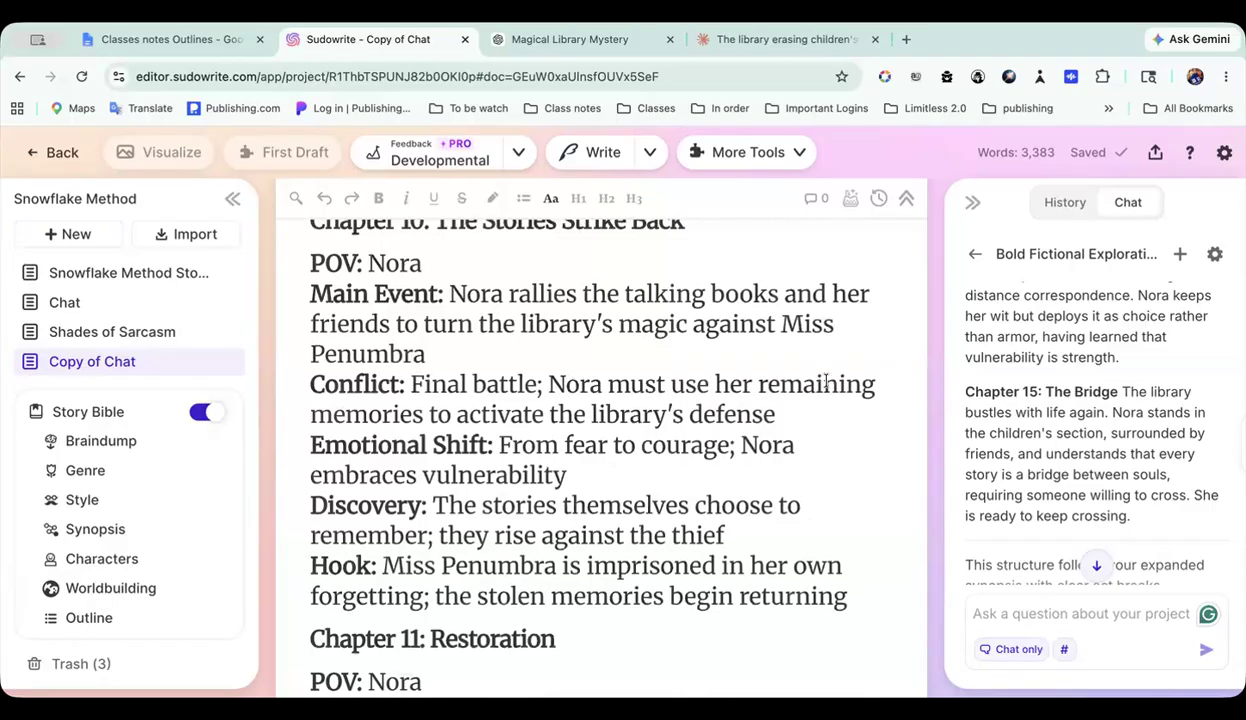
pyautogui.scroll(-7, 730, 418)
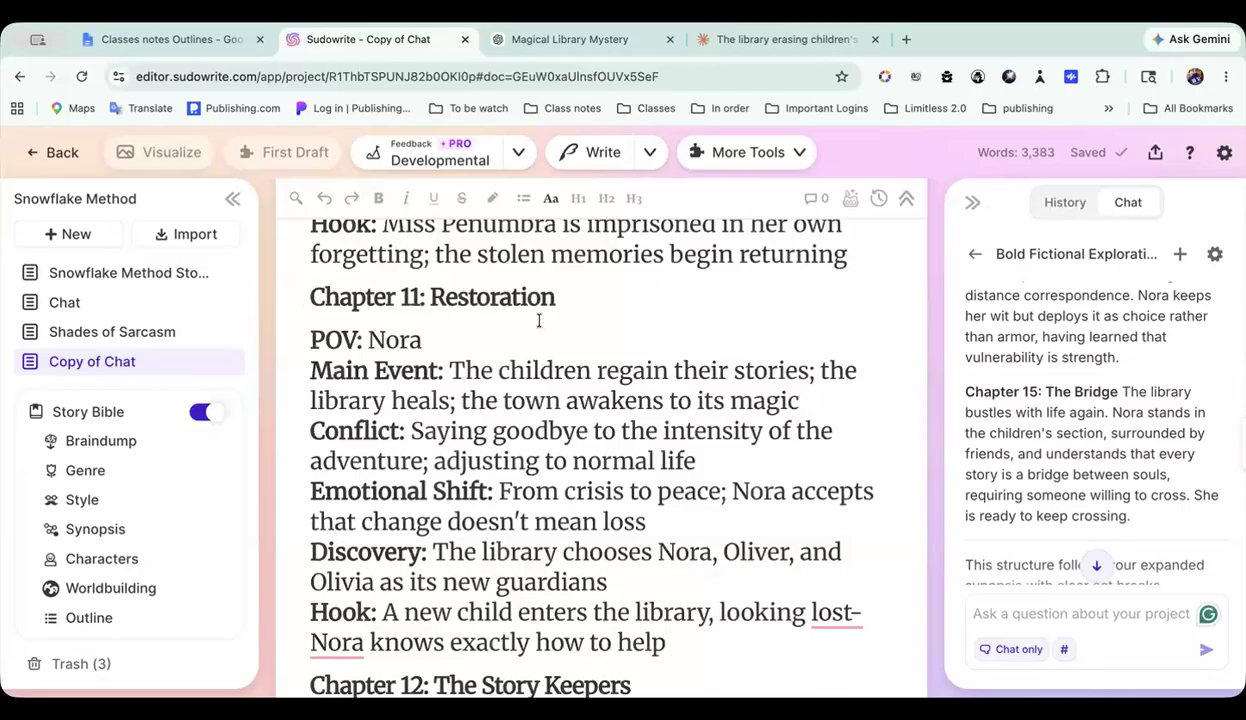
pyautogui.scroll(-3, 1087, 413)
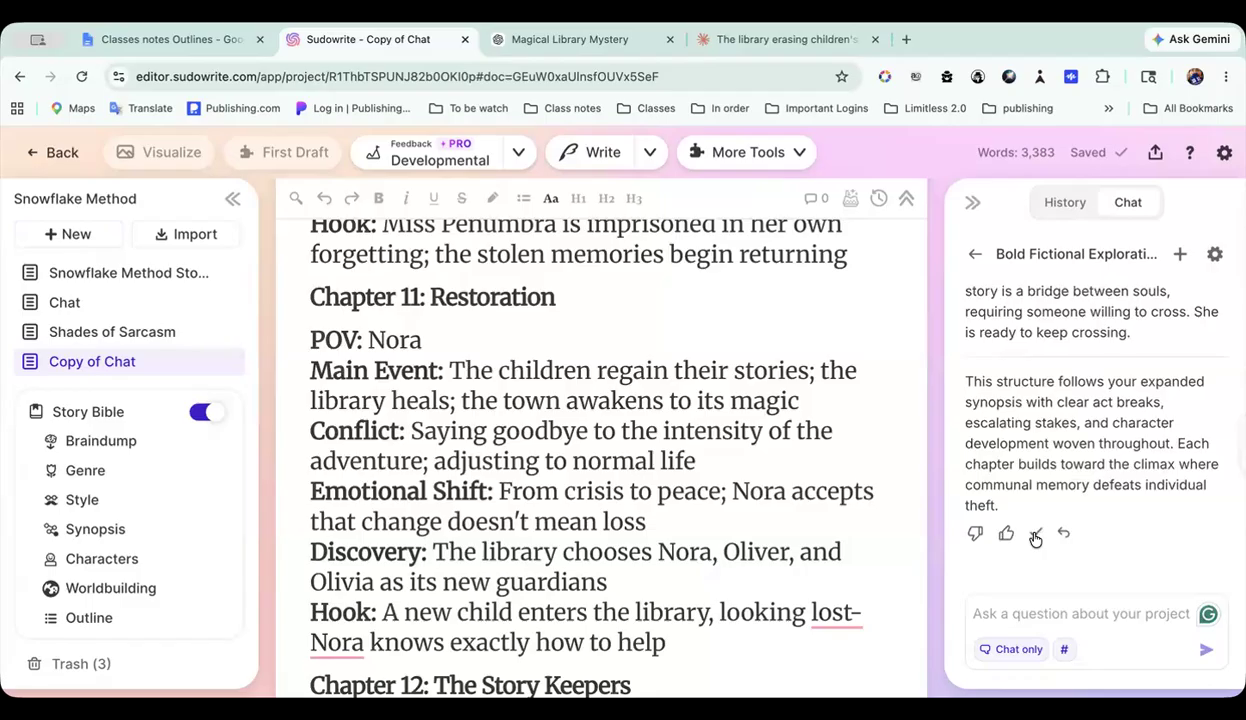
pyautogui.scroll(-3, 557, 386)
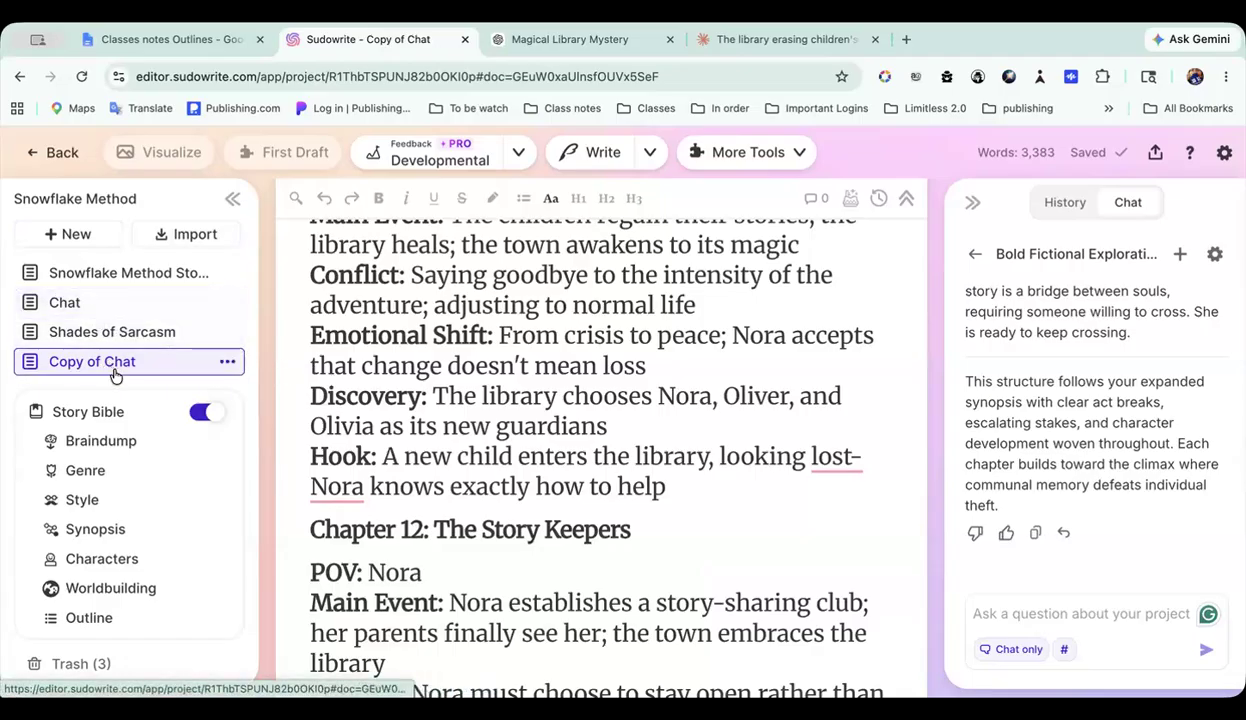
# Step: Replace the section 7 chapter entries, from Chapter 1: The Empty Summer through the final Ending Beat, with the chat's Scene/Chapter List reply
pyautogui.scroll(3, 375, 385)
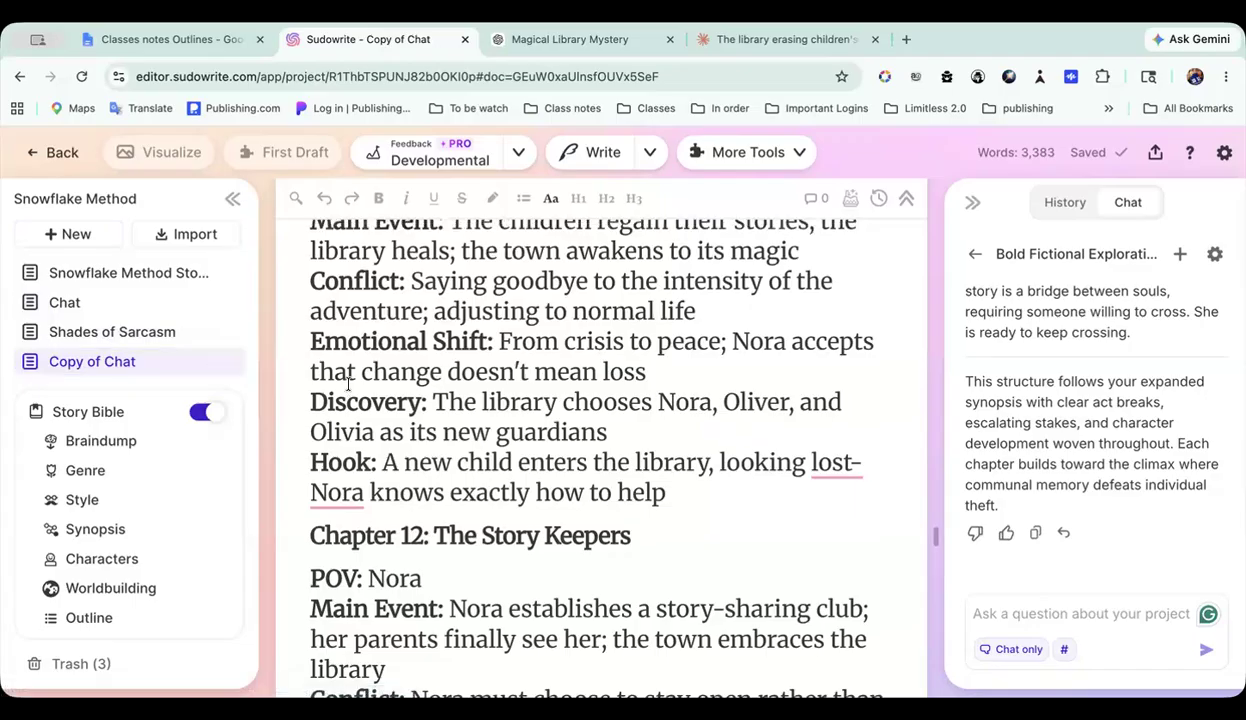
pyautogui.scroll(10, 444, 372)
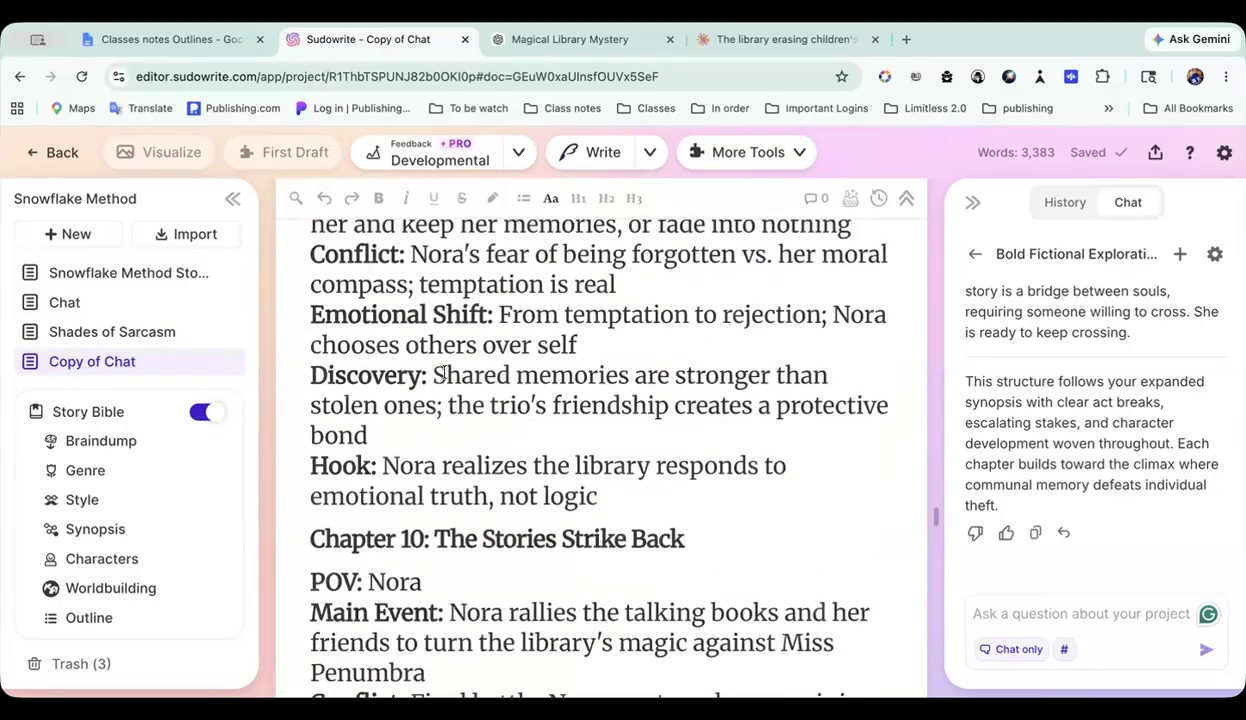
pyautogui.scroll(10, 444, 372)
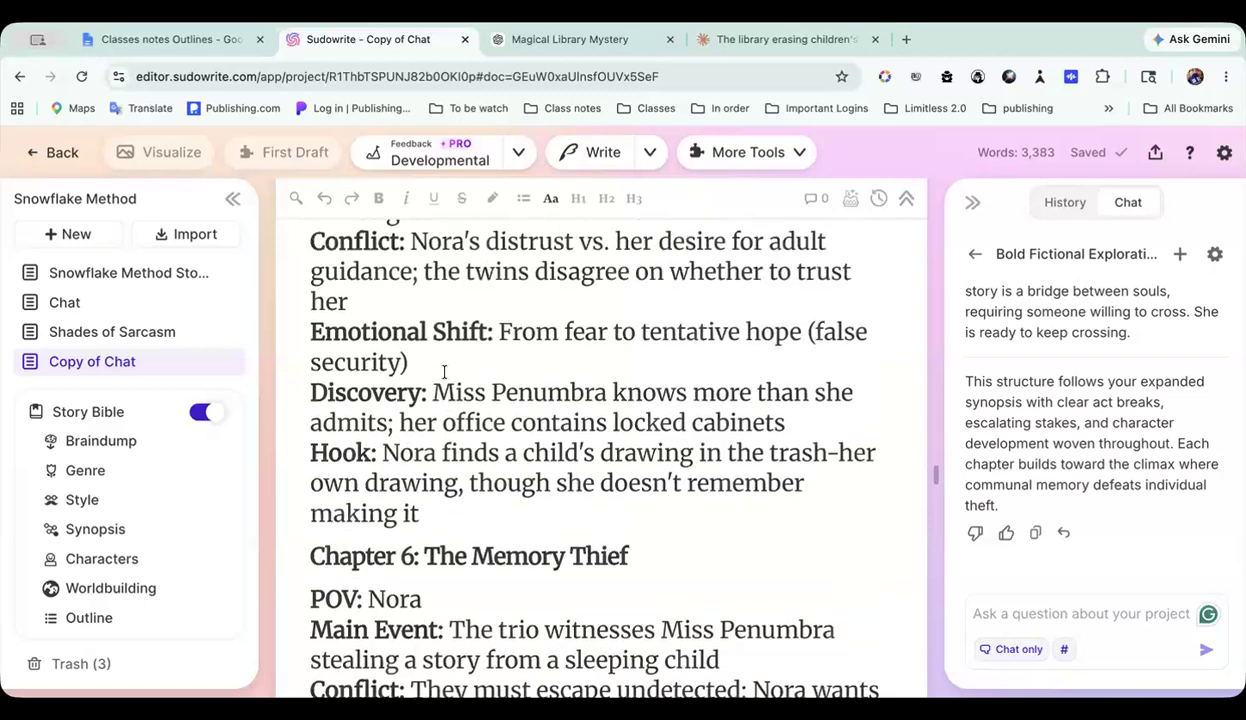
pyautogui.scroll(10, 444, 372)
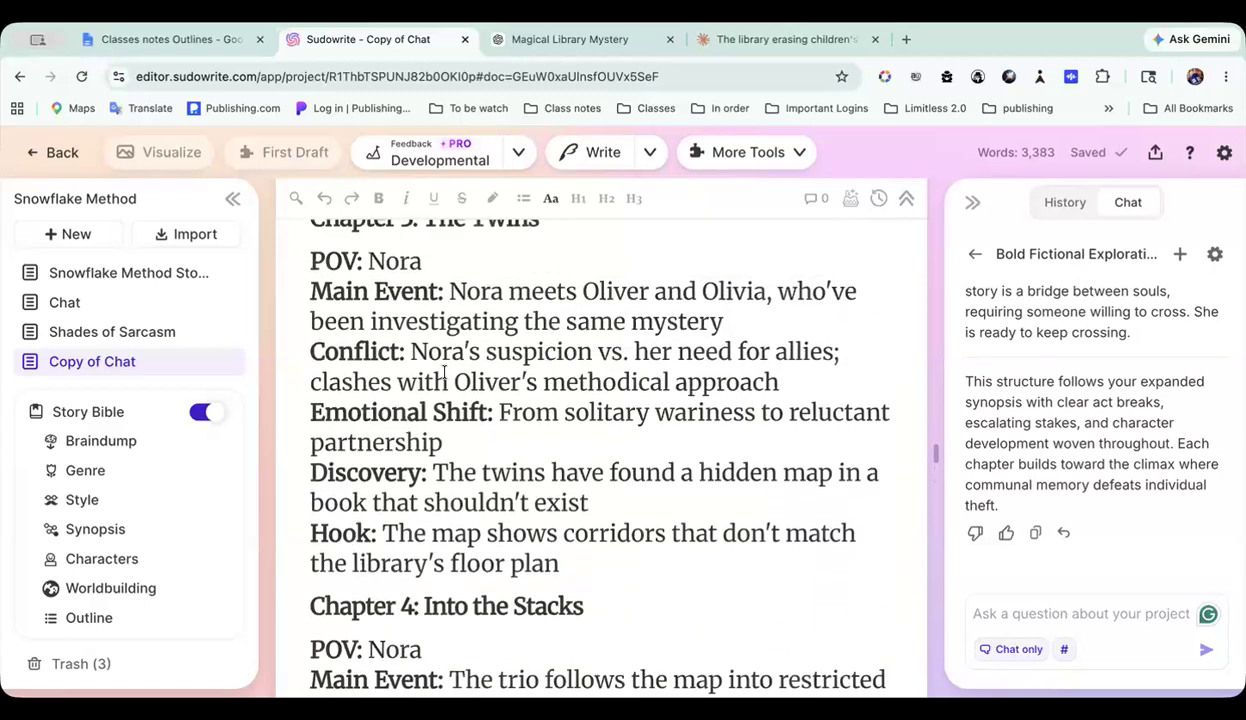
pyautogui.scroll(5, 444, 372)
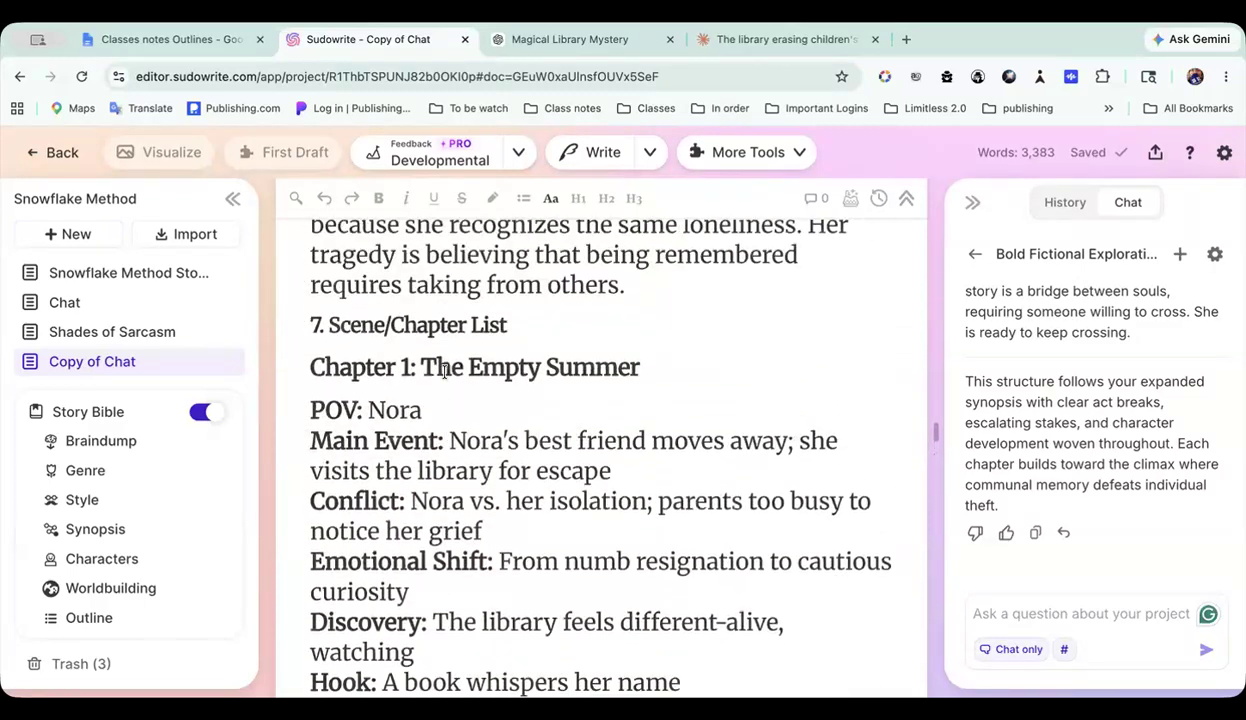
pyautogui.scroll(-1, 444, 372)
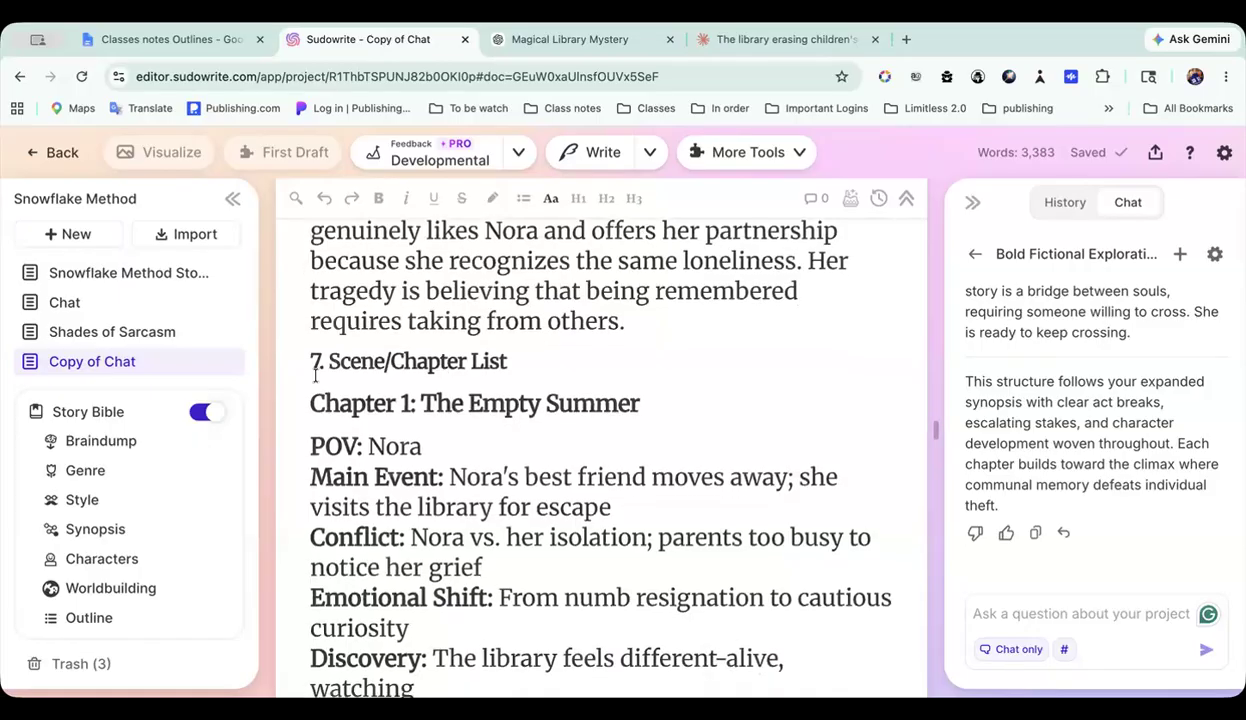
pyautogui.moveTo(421, 568); pyautogui.dragTo(421, 568)
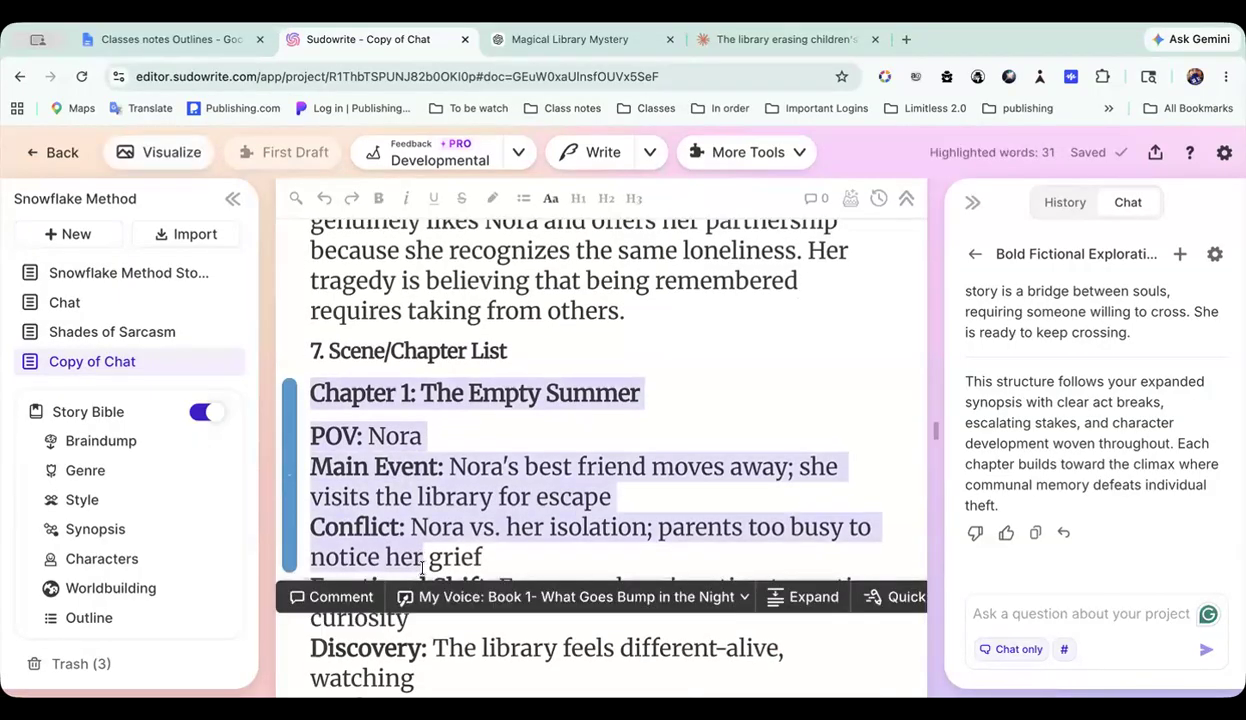
pyautogui.scroll(-8, 421, 568)
pyautogui.scroll(-10, 421, 568)
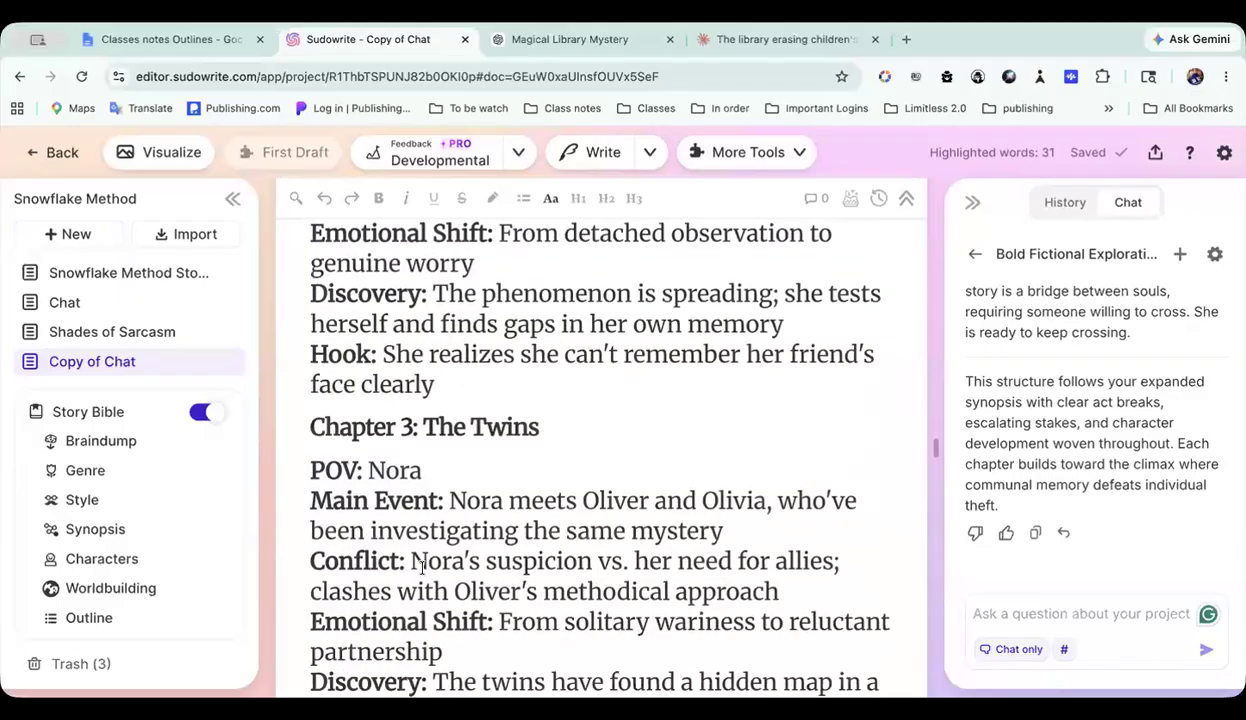
pyautogui.scroll(-9, 506, 688)
pyautogui.keyDown('shift'); pyautogui.click(513, 648); pyautogui.keyUp('shift')
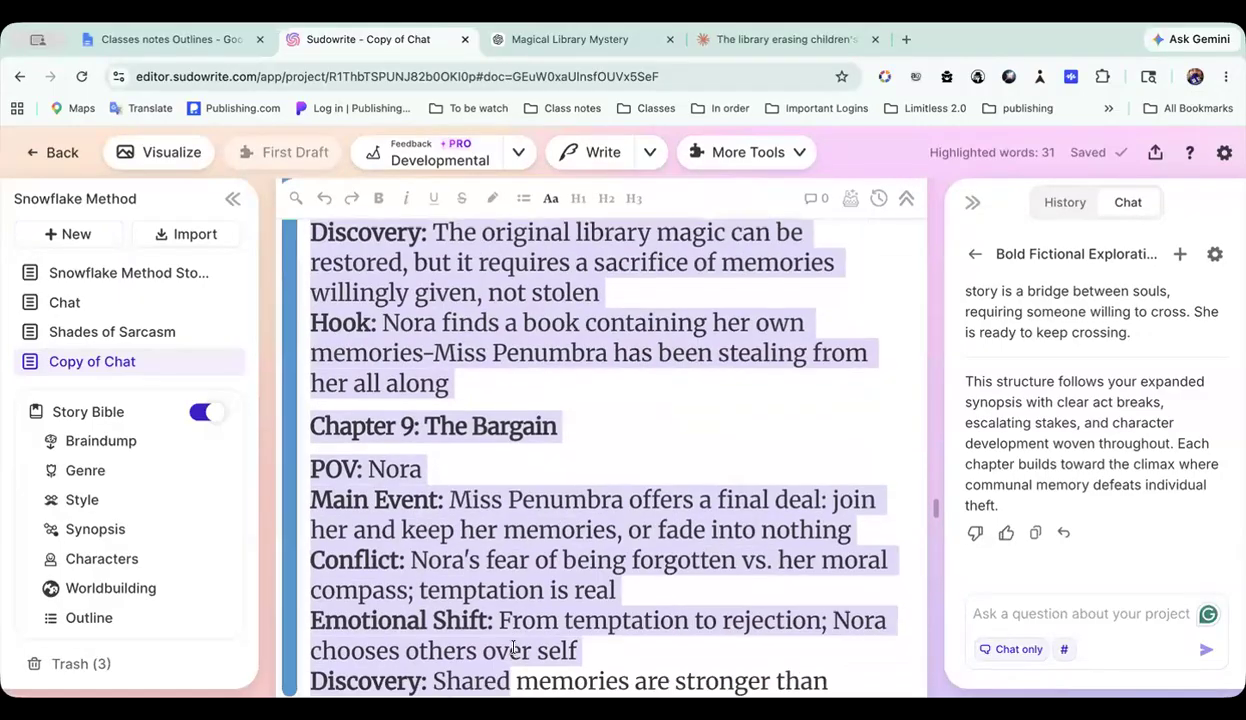
pyautogui.scroll(-10, 512, 648)
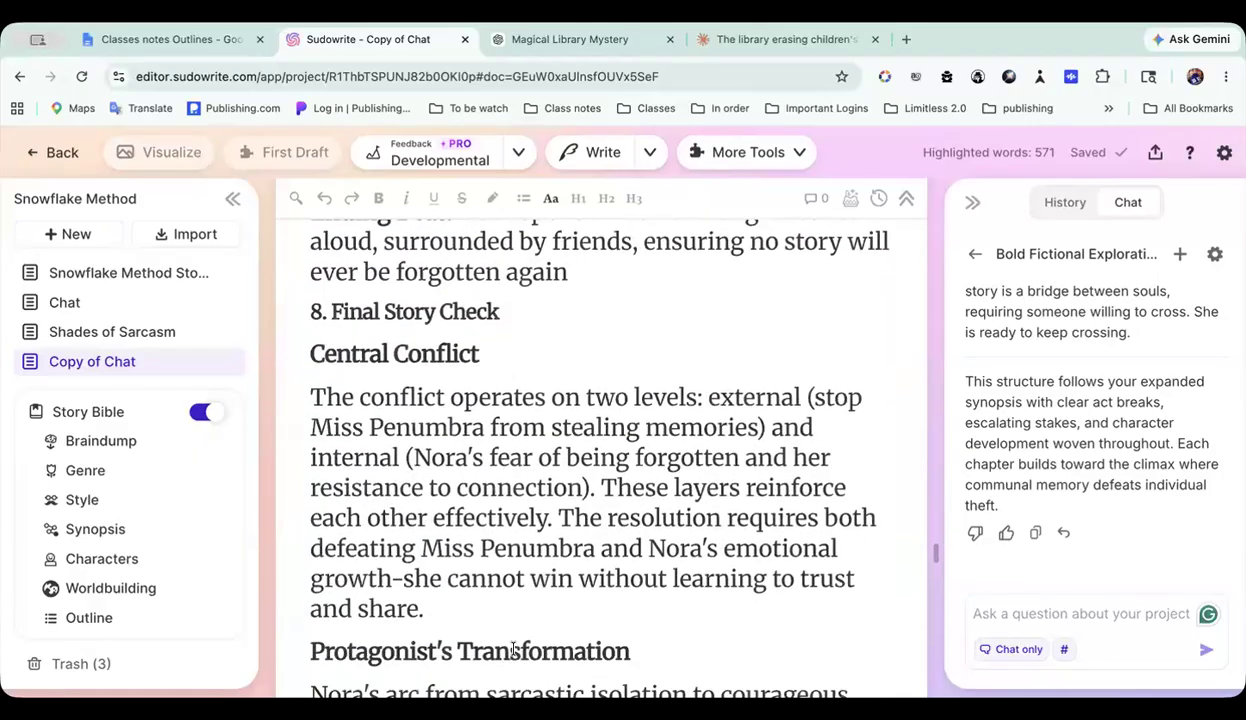
pyautogui.scroll(5, 513, 651)
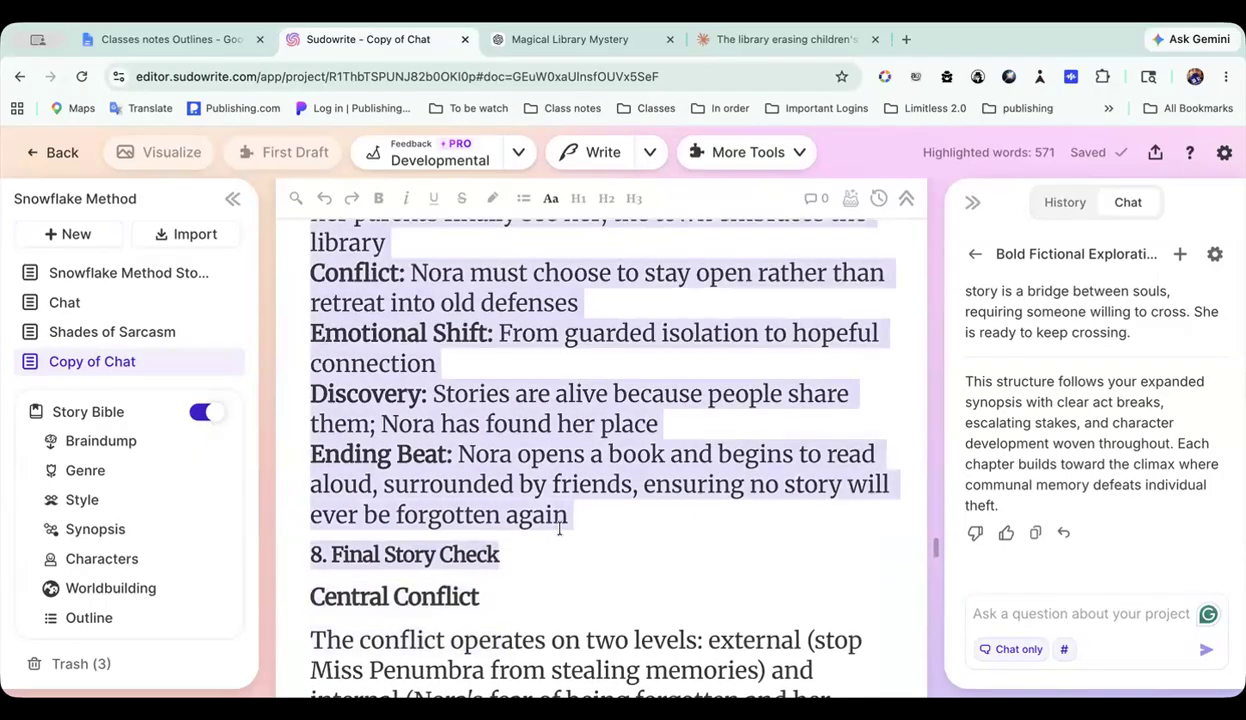
pyautogui.keyDown('shift'); pyautogui.click(569, 516); pyautogui.keyUp('shift')
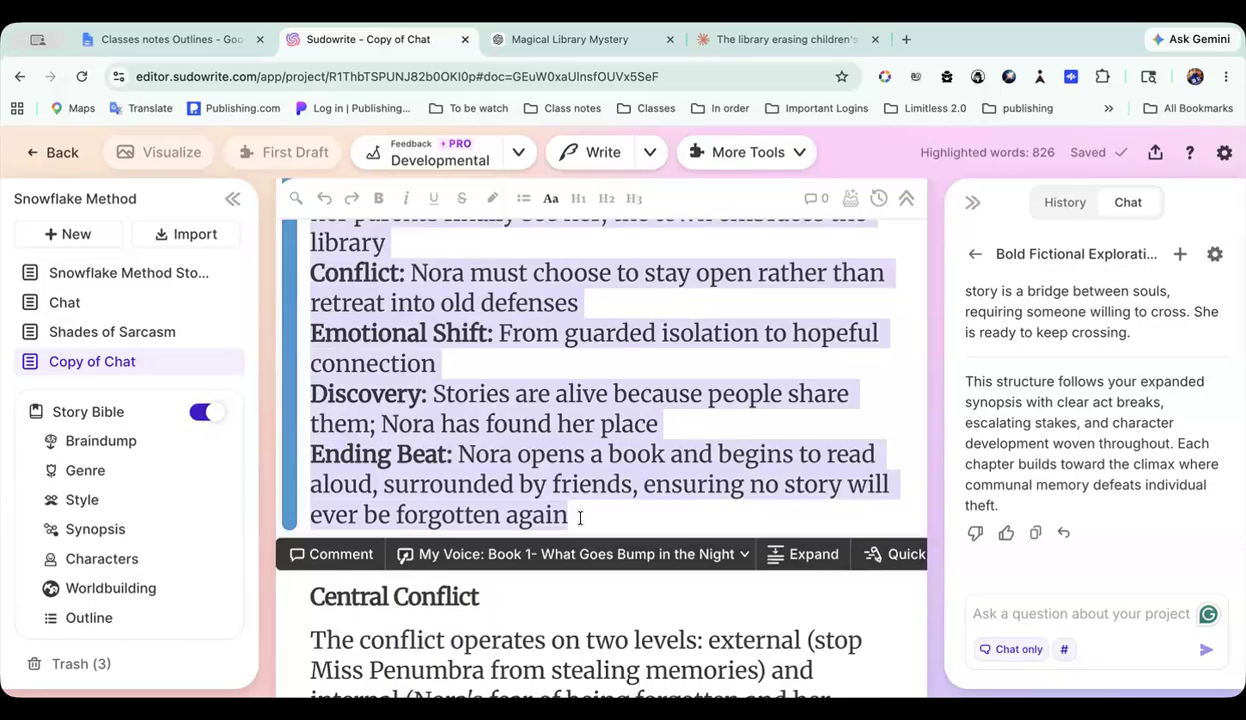
pyautogui.press('super+x')
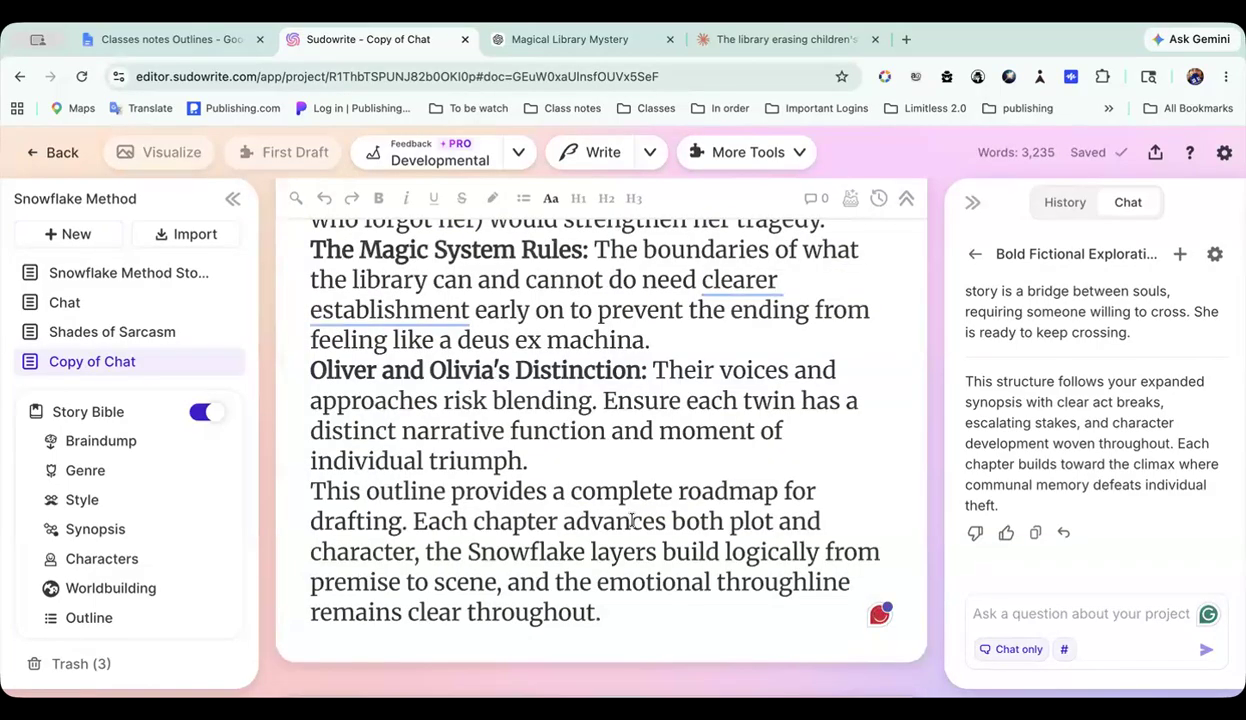
# Step: Review the replaced chapter list in section 7, especially Chapters 12 to 15 and the closing structure summary
pyautogui.scroll(8, 632, 520)
pyautogui.scroll(15, 632, 520)
pyautogui.scroll(5, 632, 520)
pyautogui.scroll(4, 632, 518)
pyautogui.scroll(-6, 632, 518)
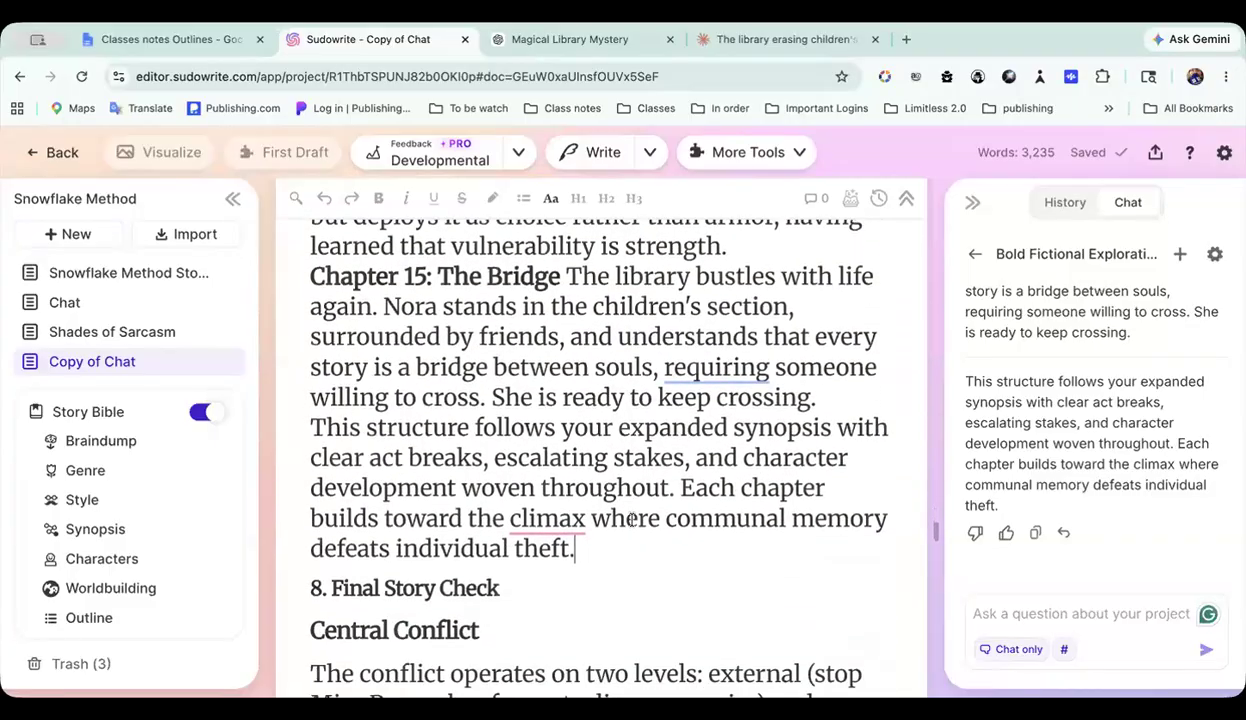
pyautogui.scroll(-1, 632, 518)
pyautogui.click(390, 566)
pyautogui.scroll(3, 623, 531)
pyautogui.scroll(-3, 625, 536)
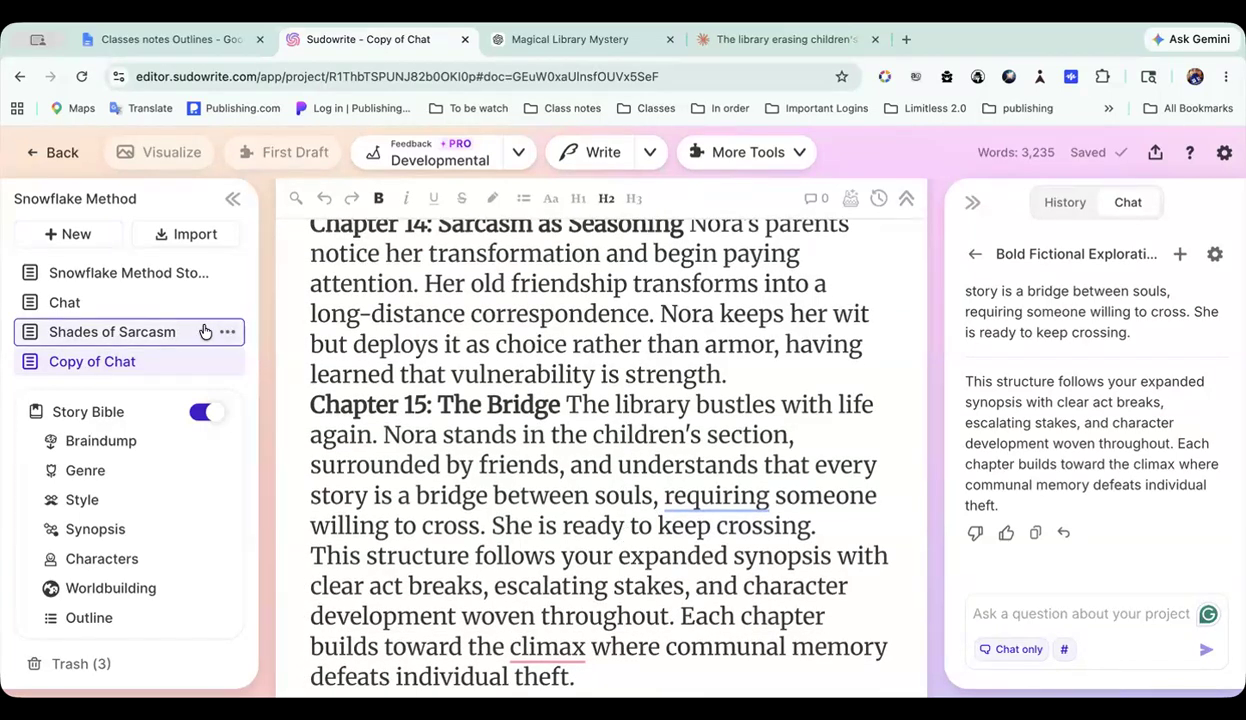
pyautogui.scroll(-2, 495, 395)
pyautogui.scroll(2, 495, 395)
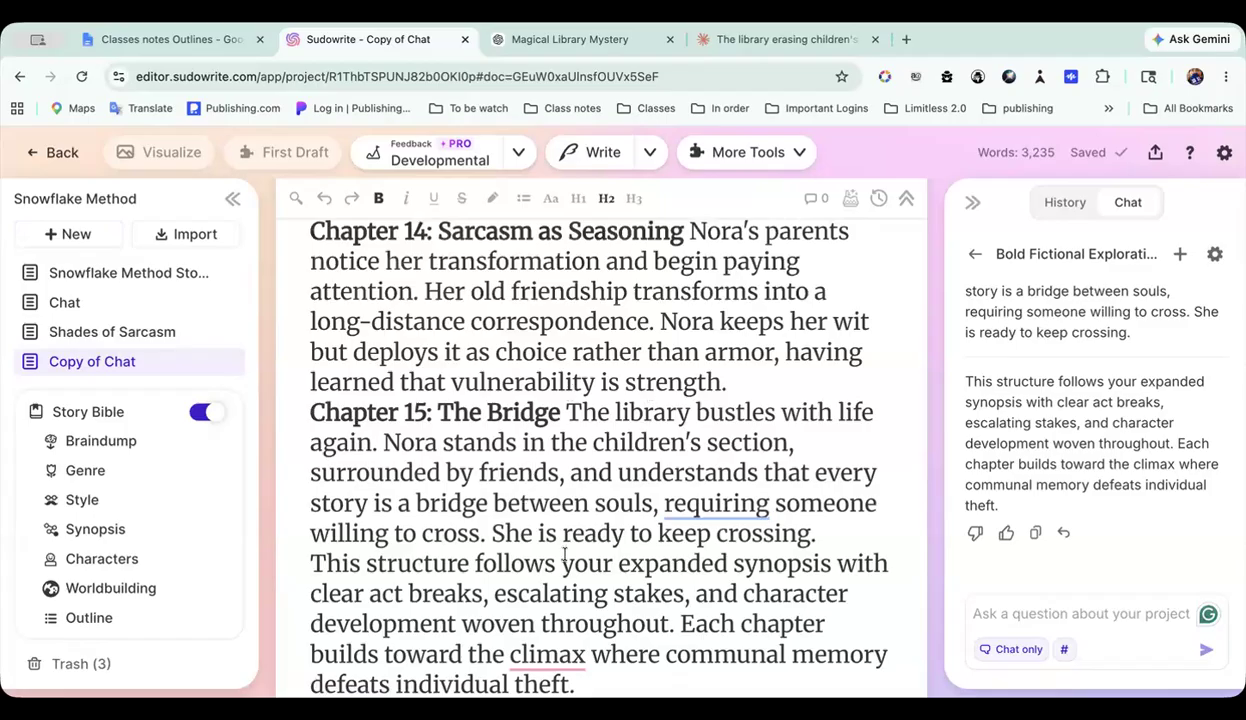
pyautogui.scroll(-3, 564, 558)
pyautogui.scroll(12, 564, 558)
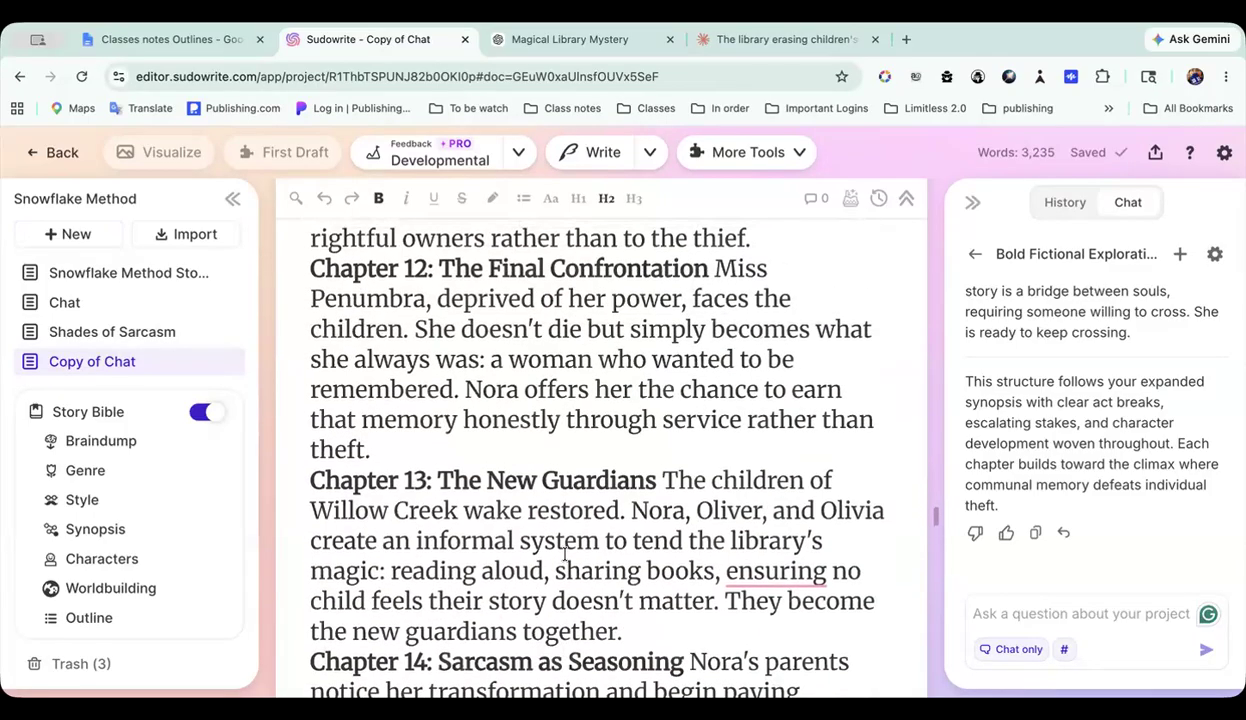
pyautogui.scroll(8, 565, 555)
pyautogui.scroll(-7, 565, 555)
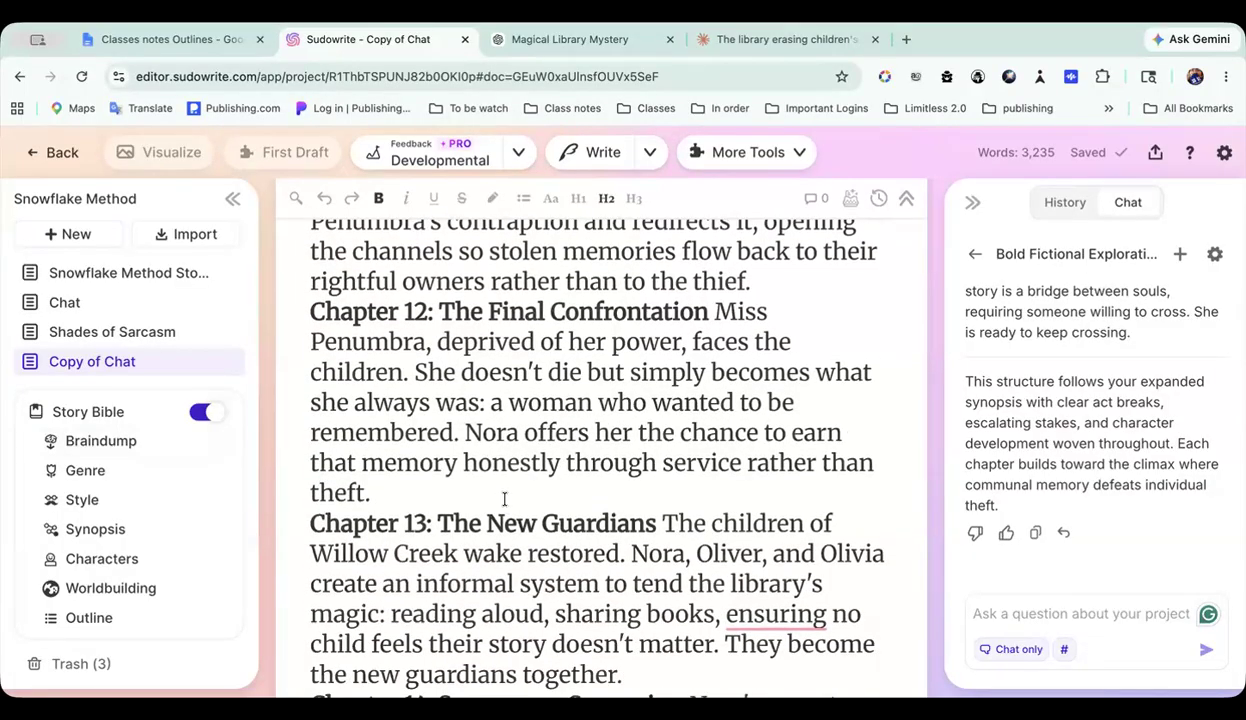
pyautogui.scroll(-4, 505, 390)
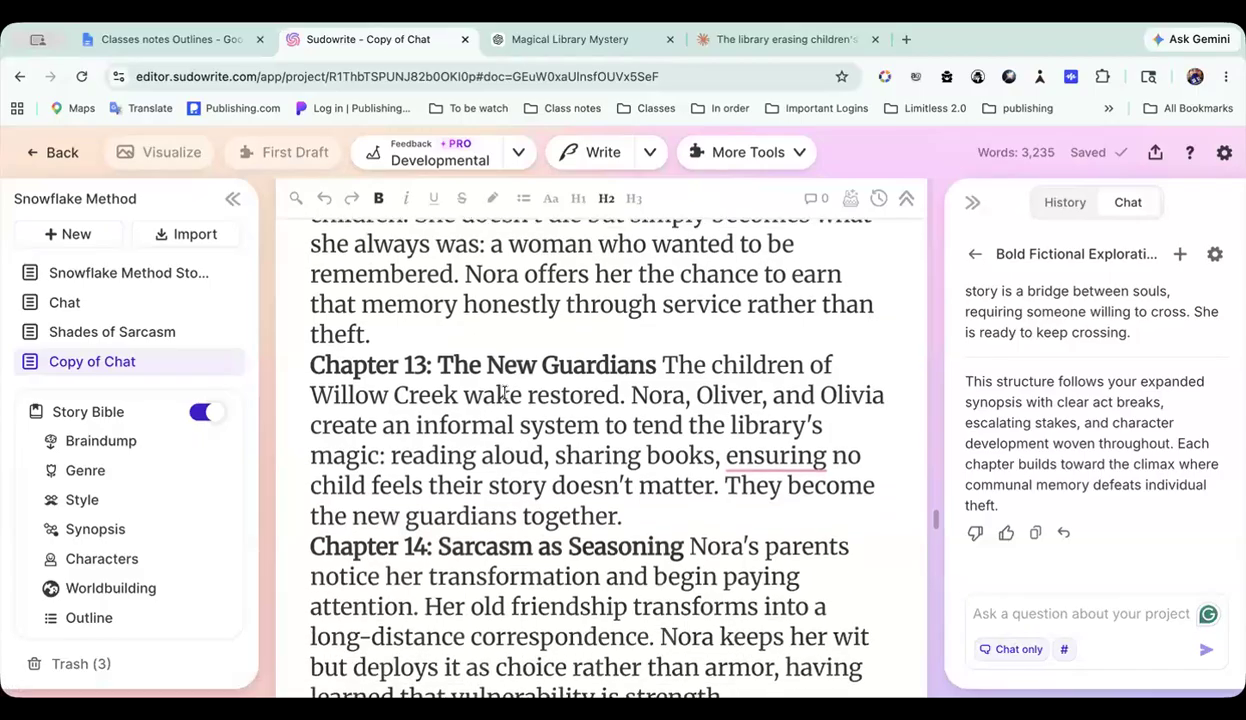
pyautogui.scroll(-14, 505, 390)
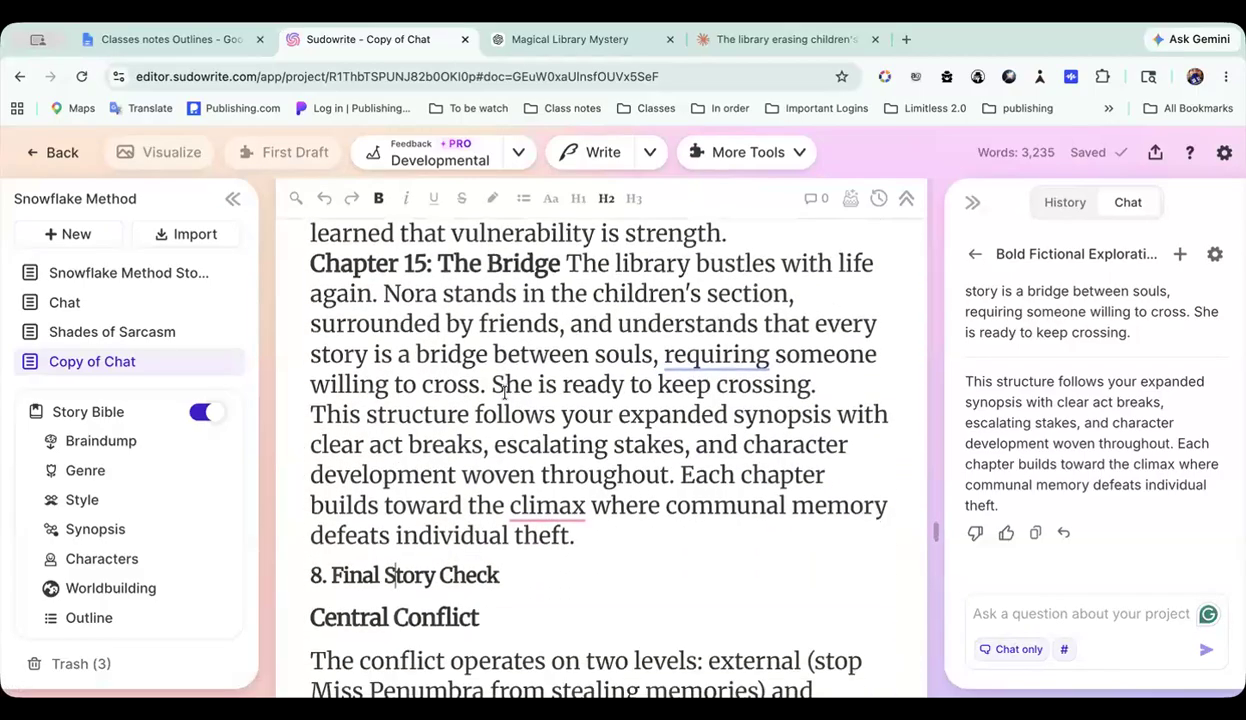
# Step: Copy the section 8 heading text "Final Story Check" into the project chat prompt
pyautogui.moveTo(566, 362)
pyautogui.scroll(-2, 566, 365)
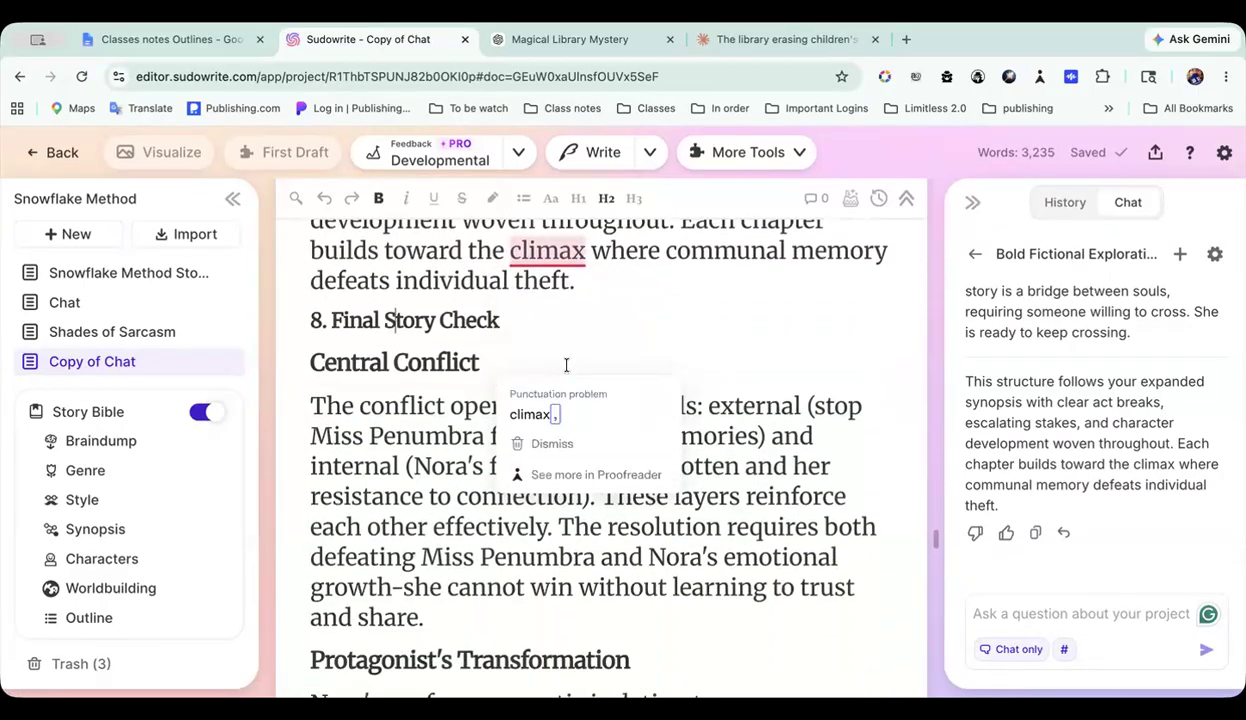
pyautogui.scroll(-11, 550, 428)
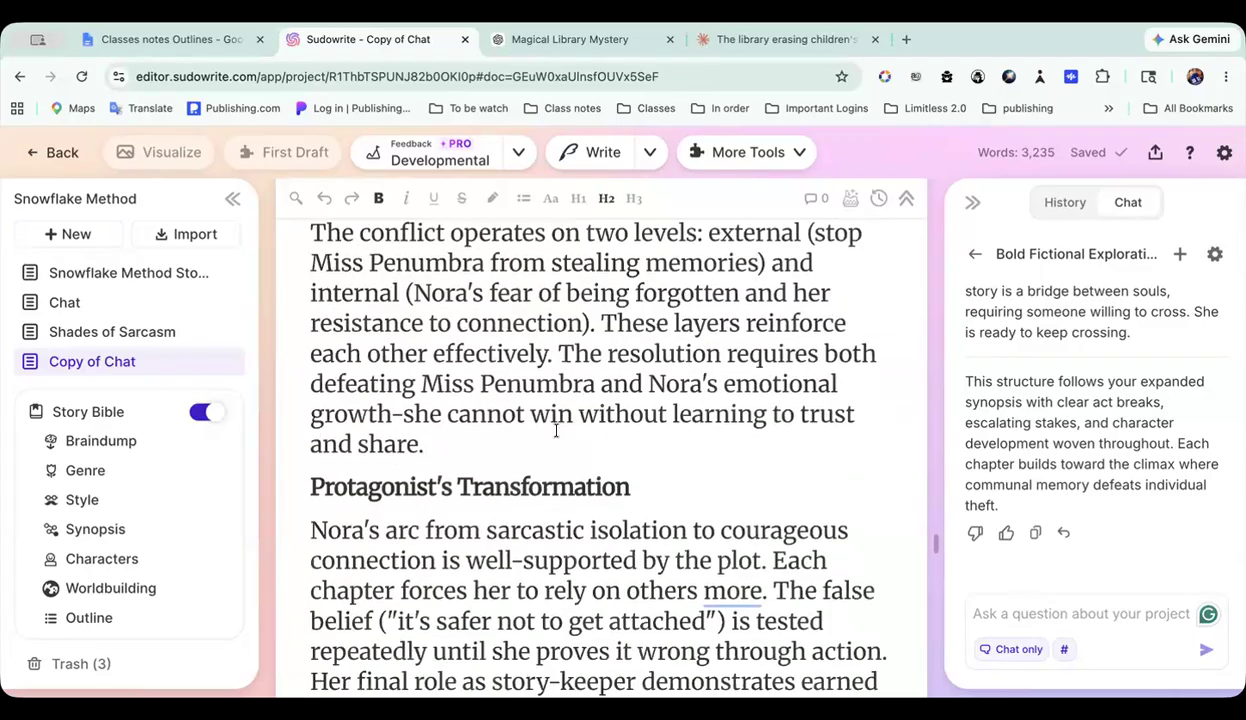
pyautogui.scroll(11, 556, 430)
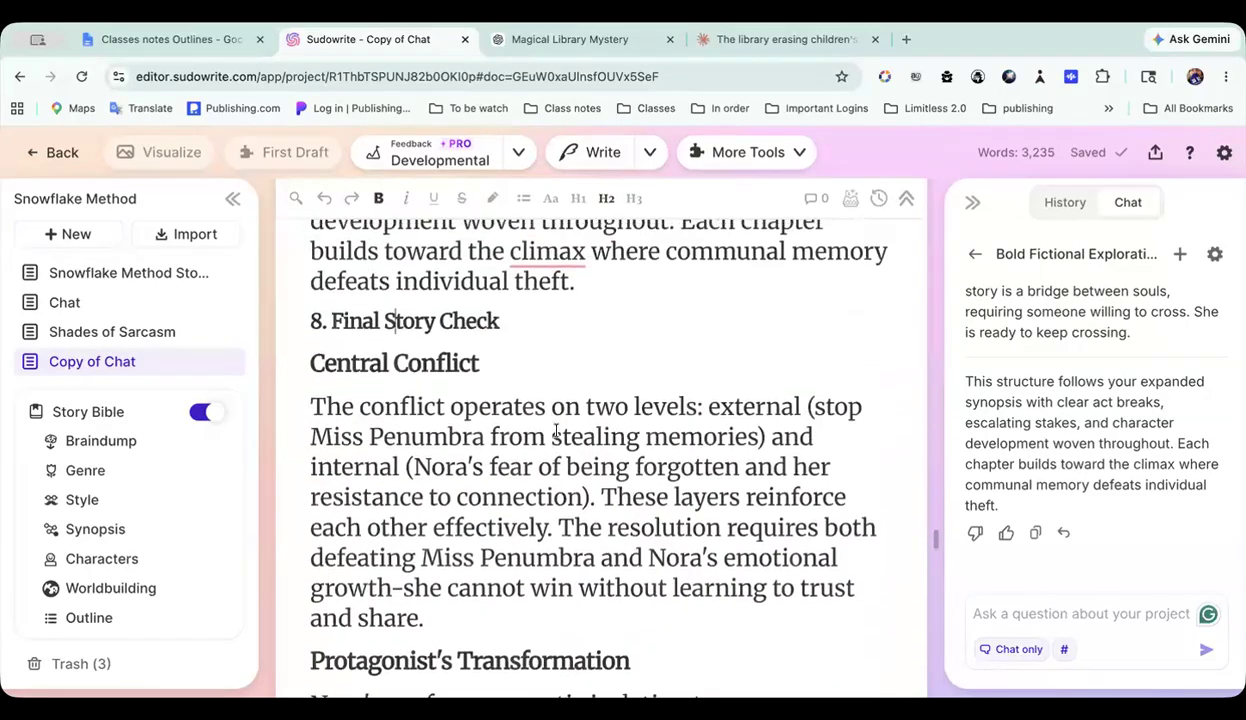
pyautogui.scroll(1, 556, 430)
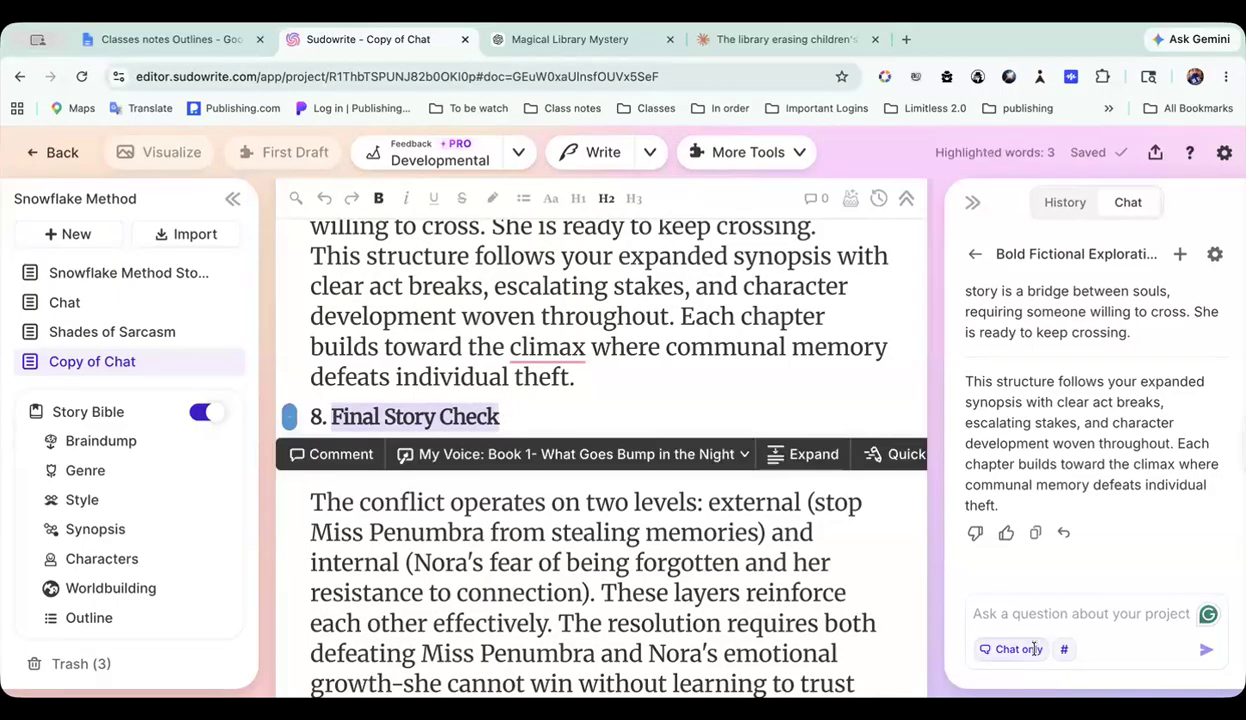
pyautogui.click(1001, 609)
pyautogui.hotkey('ctrl', 'v')
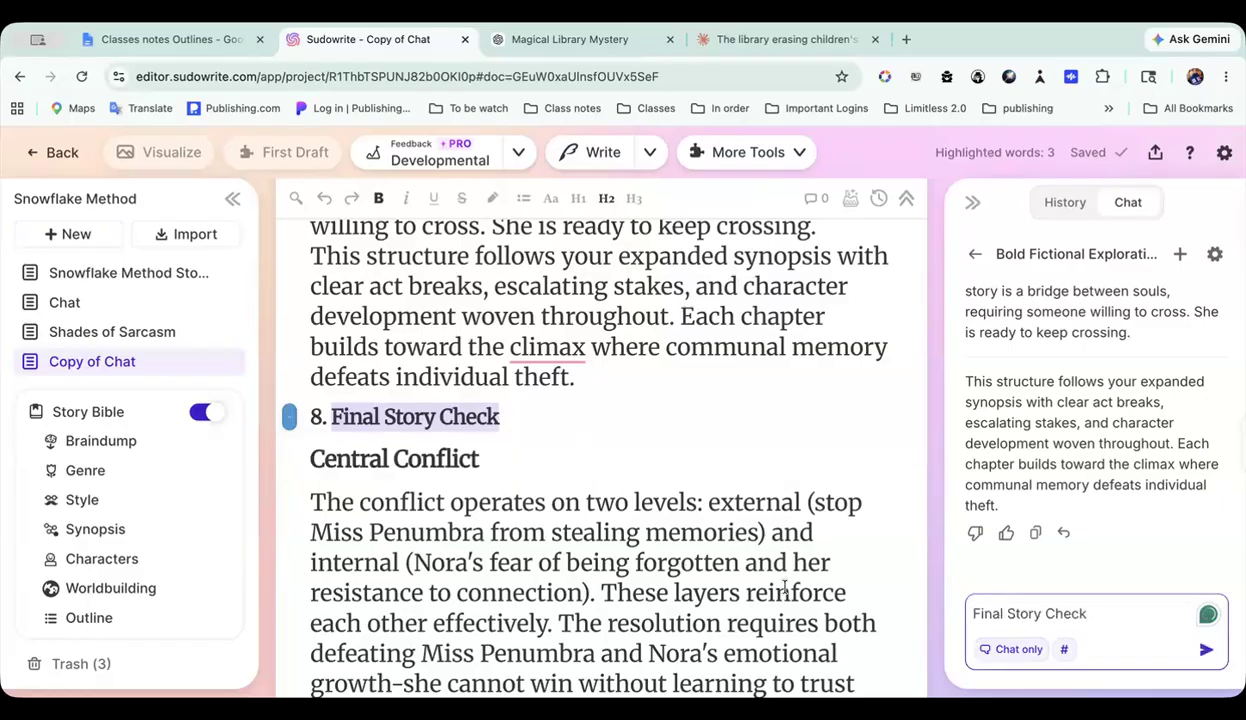
# Step: Highlight the text from the Expanded Story Synopsis through the end of section 7 as context and send the Final Story Check prompt
pyautogui.click(590, 381)
pyautogui.moveTo(590, 381); pyautogui.dragTo(374, 196)
pyautogui.scroll(5, 385, 397)
pyautogui.scroll(15, 385, 397)
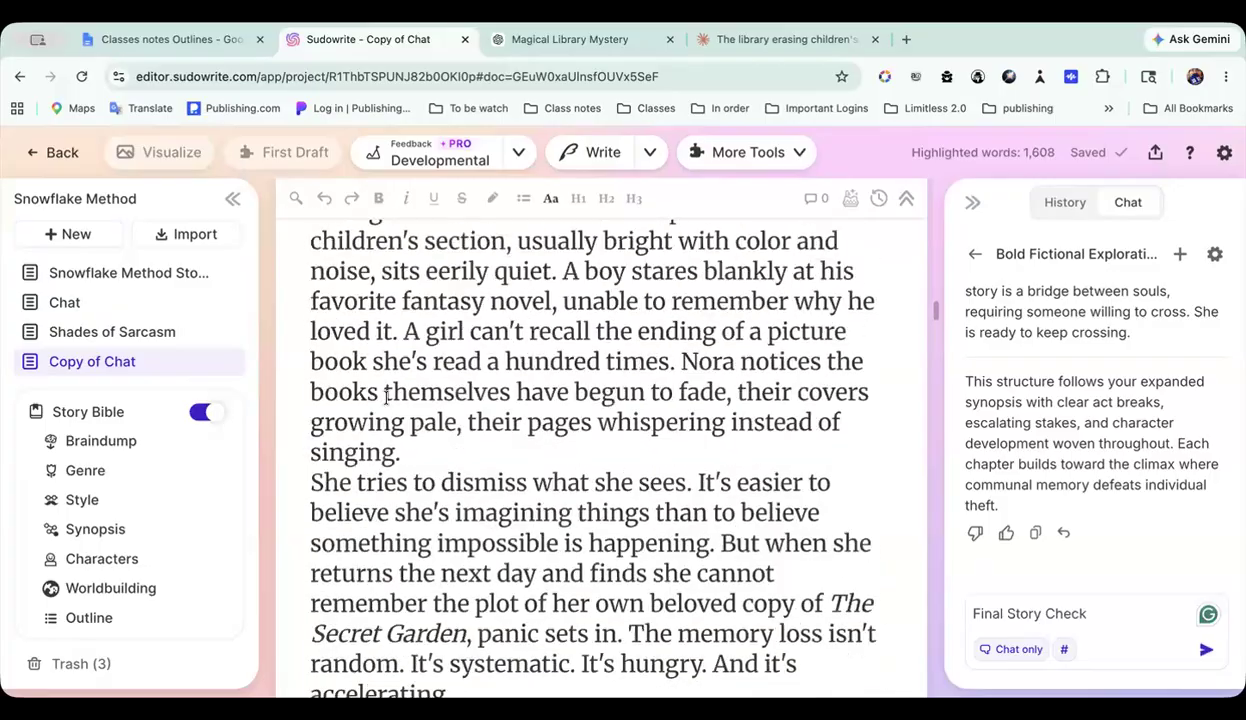
pyautogui.scroll(1, 385, 397)
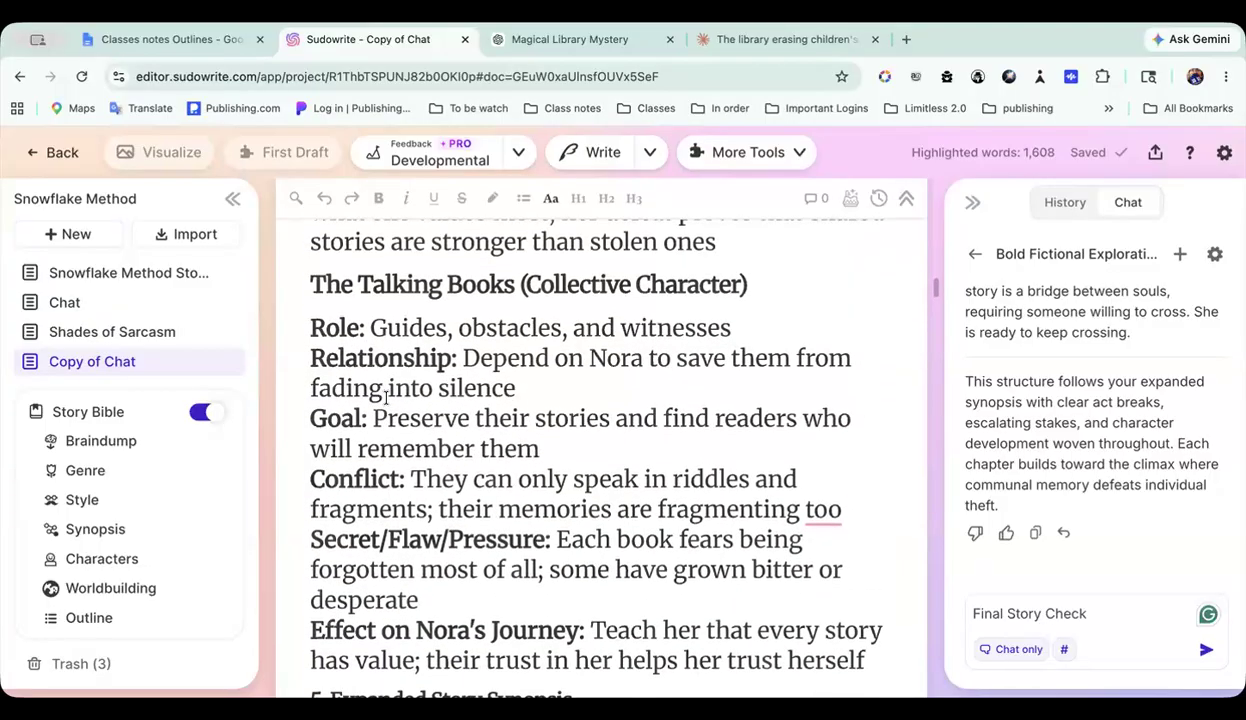
pyautogui.scroll(-3, 385, 397)
pyautogui.scroll(-2, 385, 397)
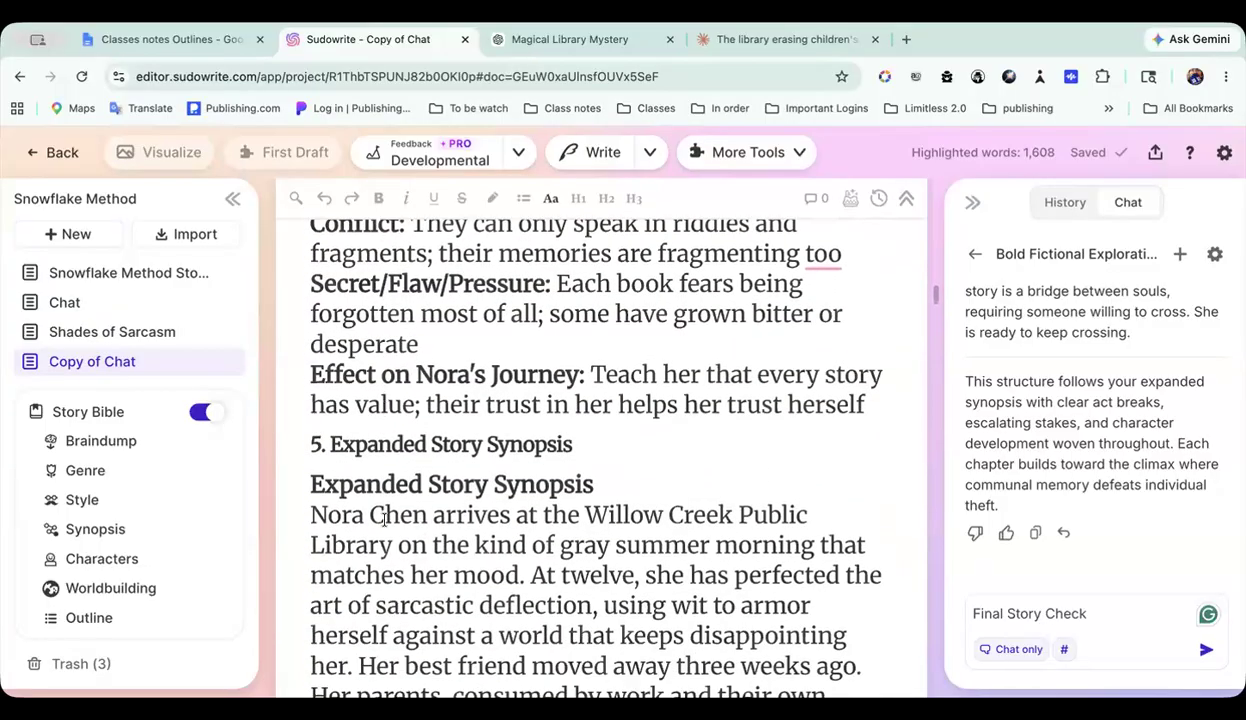
pyautogui.keyDown('shift'); pyautogui.click(310, 478); pyautogui.keyUp('shift')
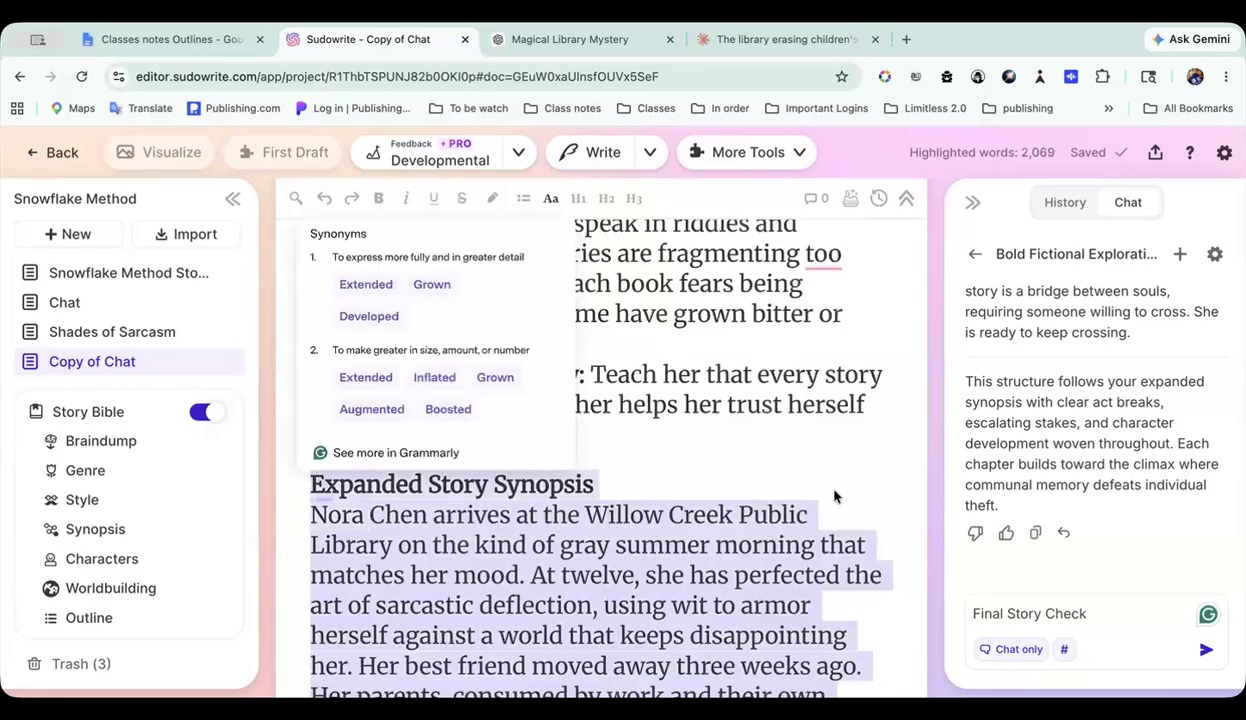
pyautogui.click(1206, 652)
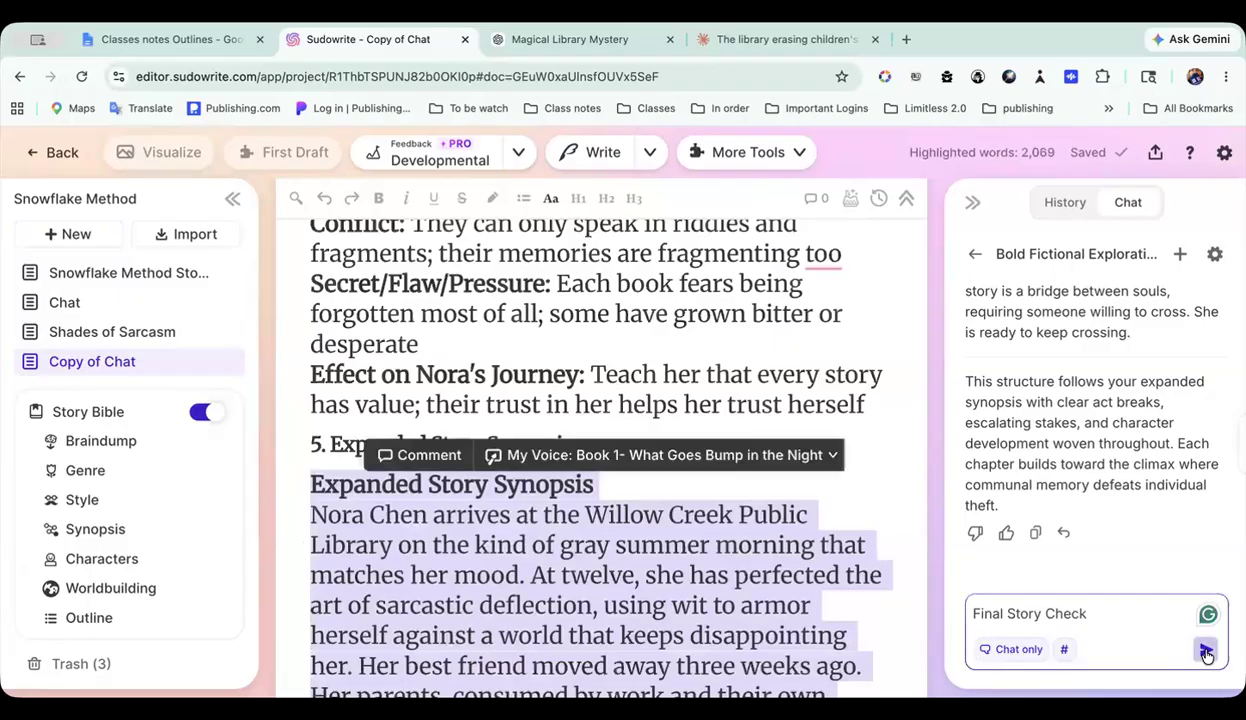
# Step: Scan the highlighted synopsis, Character POV Summaries and chapter list down to the existing section 8 text
pyautogui.scroll(-4, 492, 510)
pyautogui.scroll(-20, 492, 510)
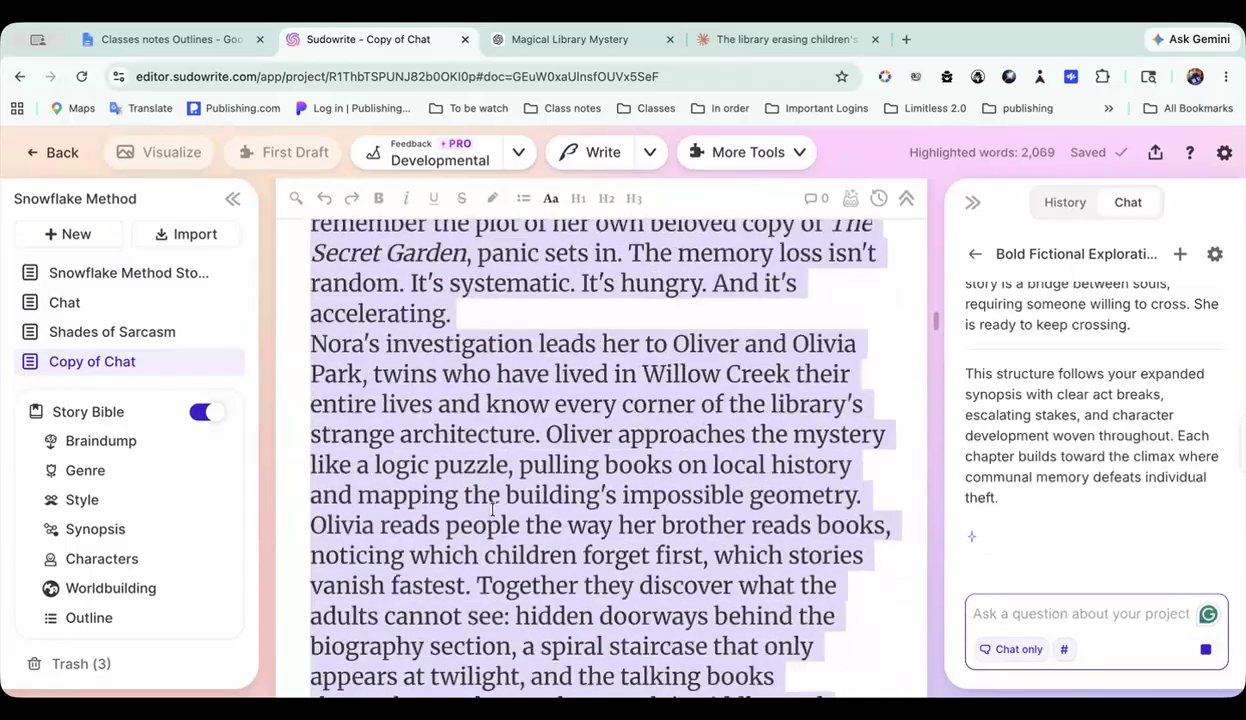
pyautogui.scroll(-12, 492, 510)
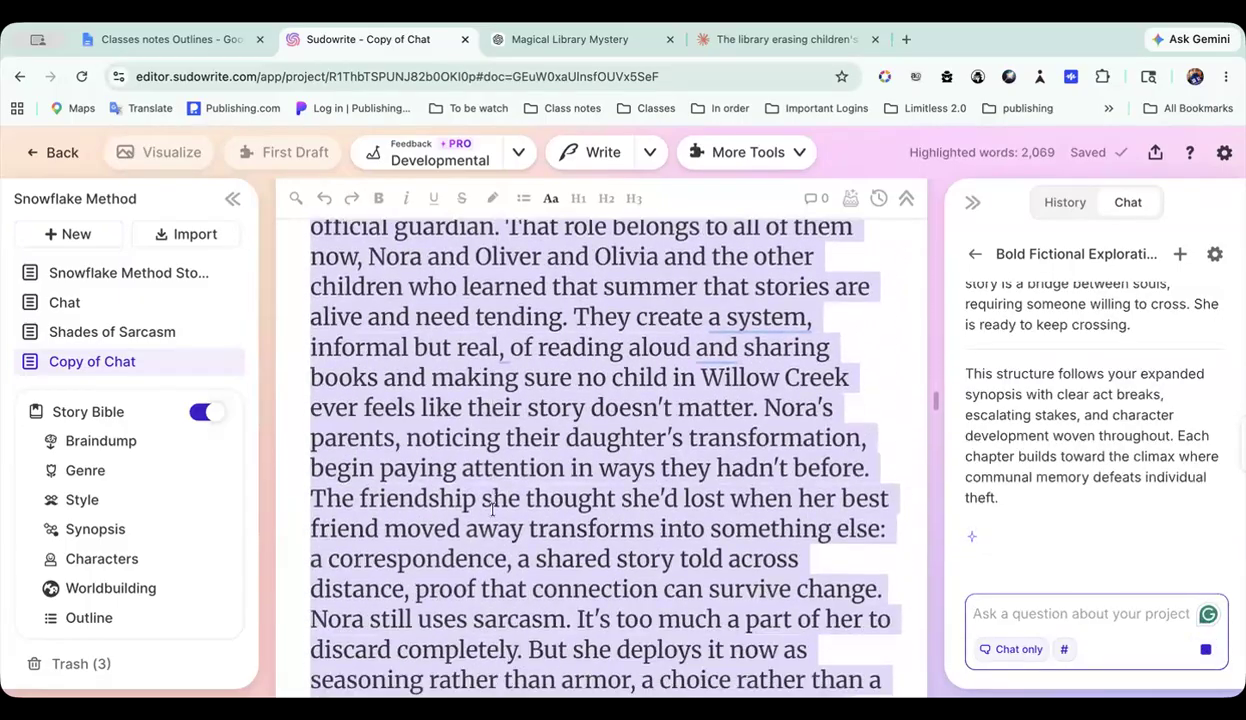
pyautogui.scroll(3, 492, 510)
pyautogui.scroll(1, 492, 510)
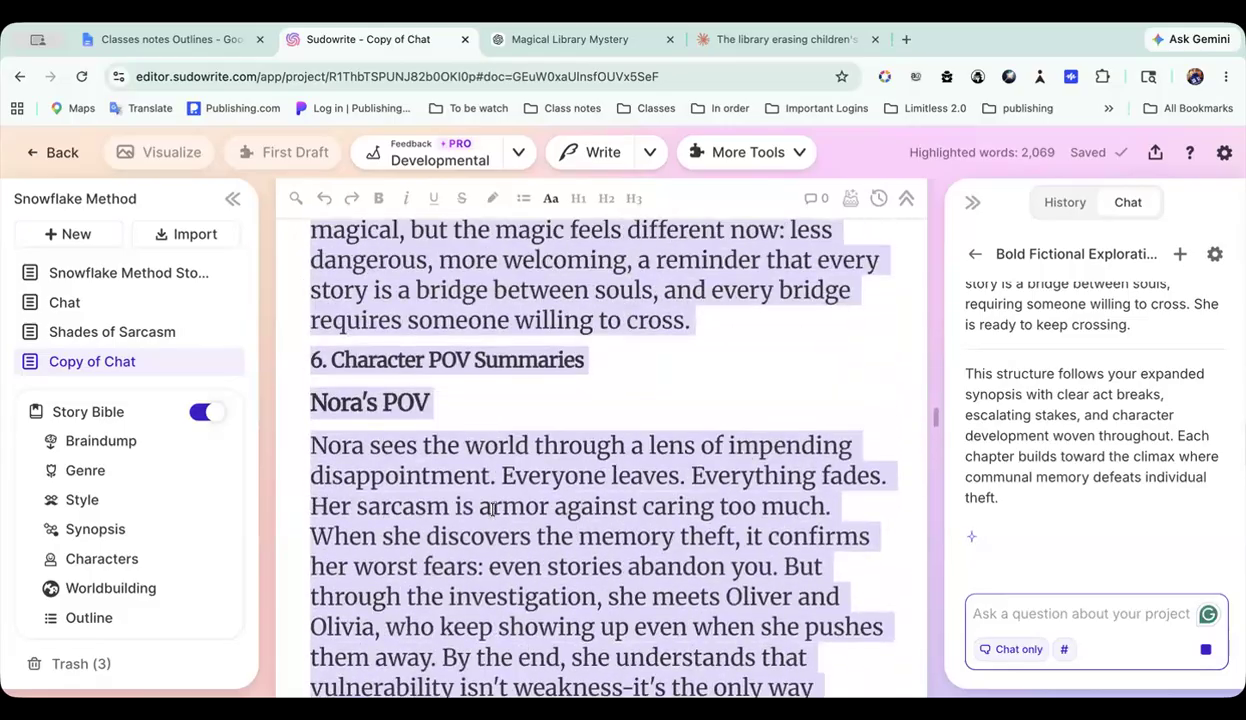
pyautogui.scroll(-12, 492, 510)
pyautogui.scroll(-15, 492, 510)
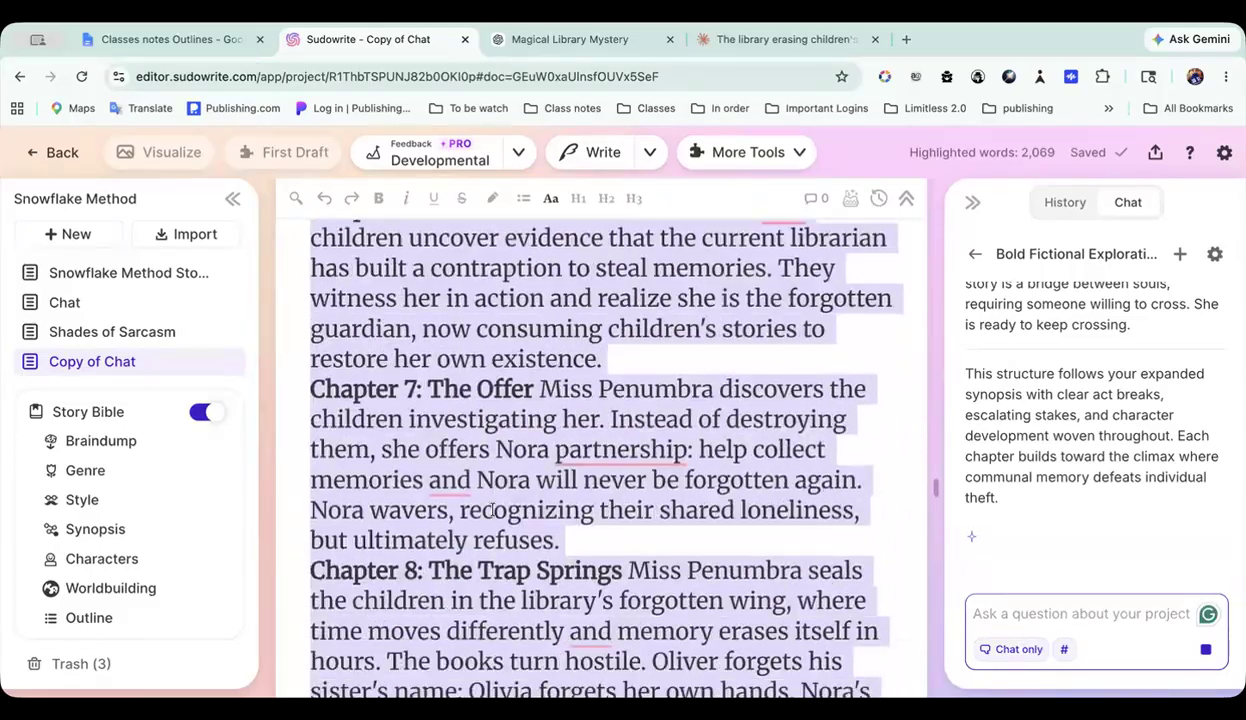
pyautogui.scroll(-15, 492, 510)
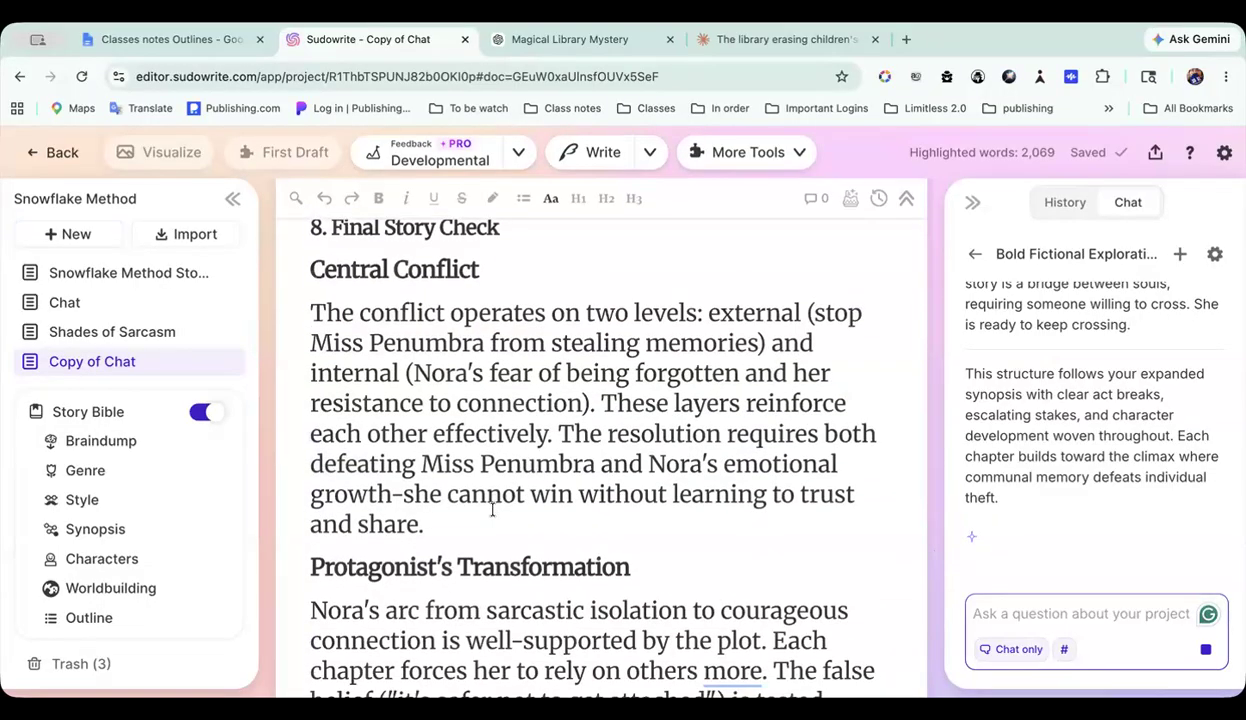
# Step: Review the existing Central Conflict and Protagonist's Transformation paragraphs in section 8, Final Story Check
pyautogui.scroll(-1, 492, 510)
pyautogui.scroll(2, 492, 510)
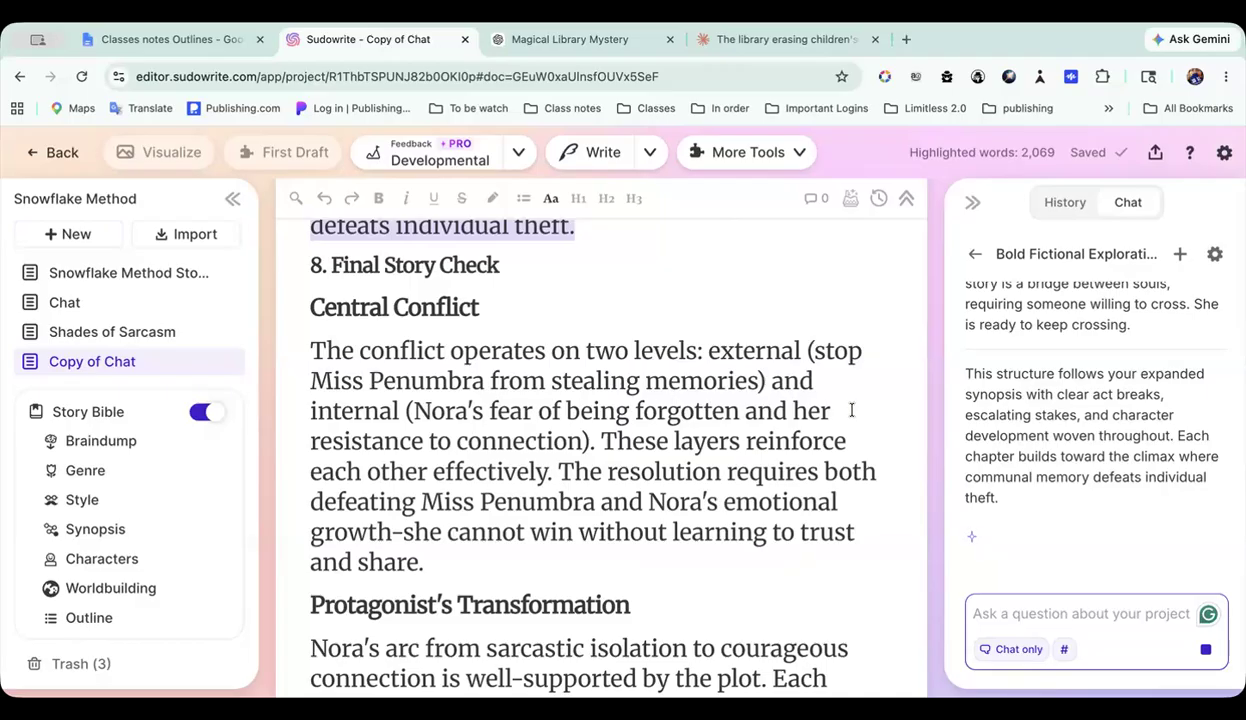
pyautogui.scroll(-1, 698, 509)
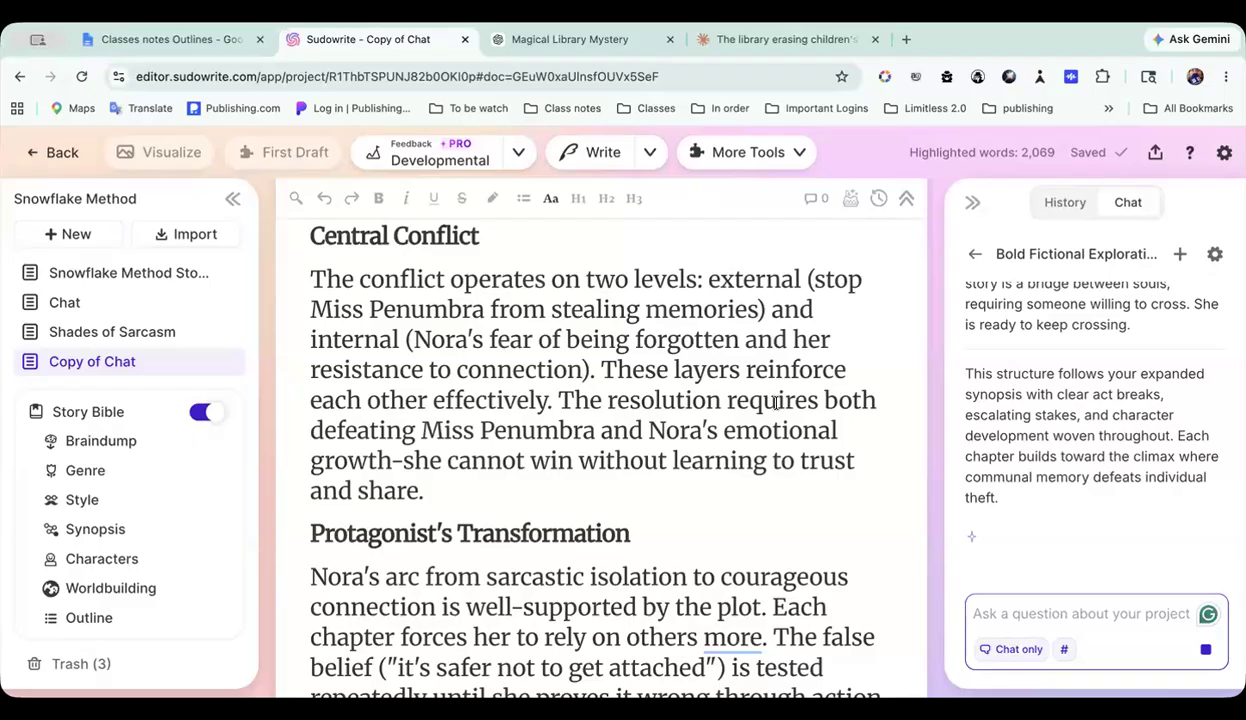
pyautogui.scroll(-1, 776, 402)
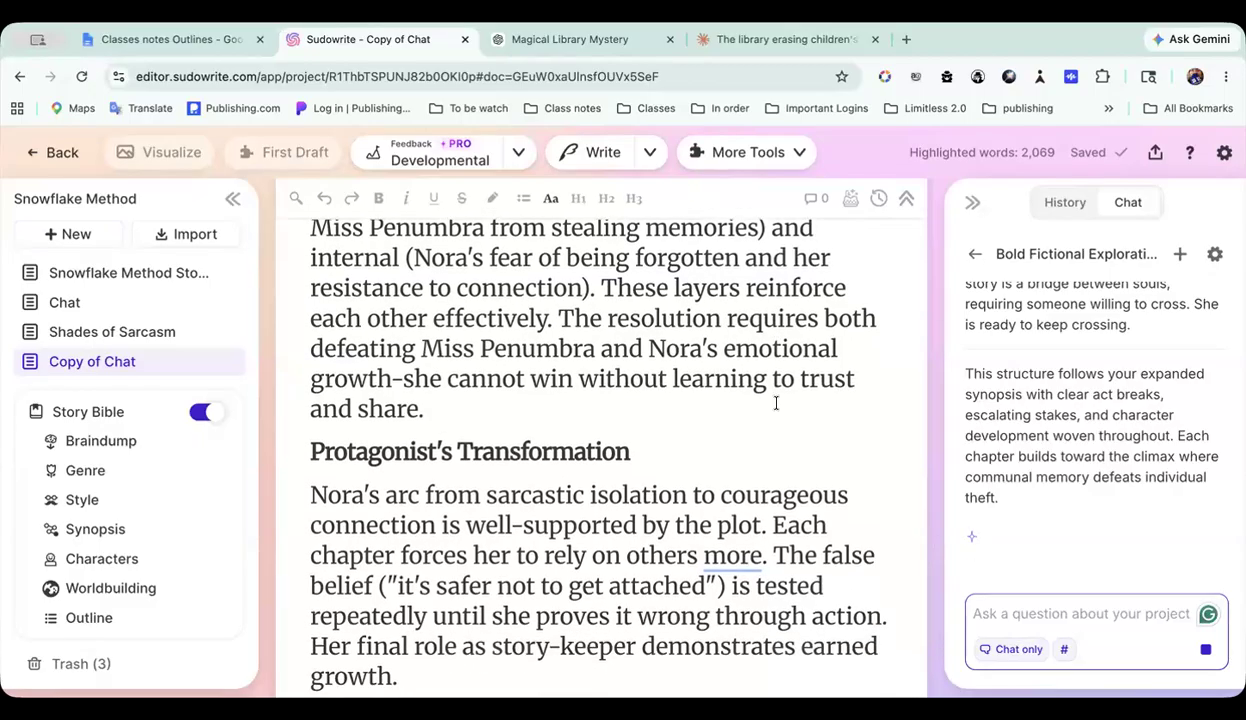
pyautogui.scroll(-1, 776, 402)
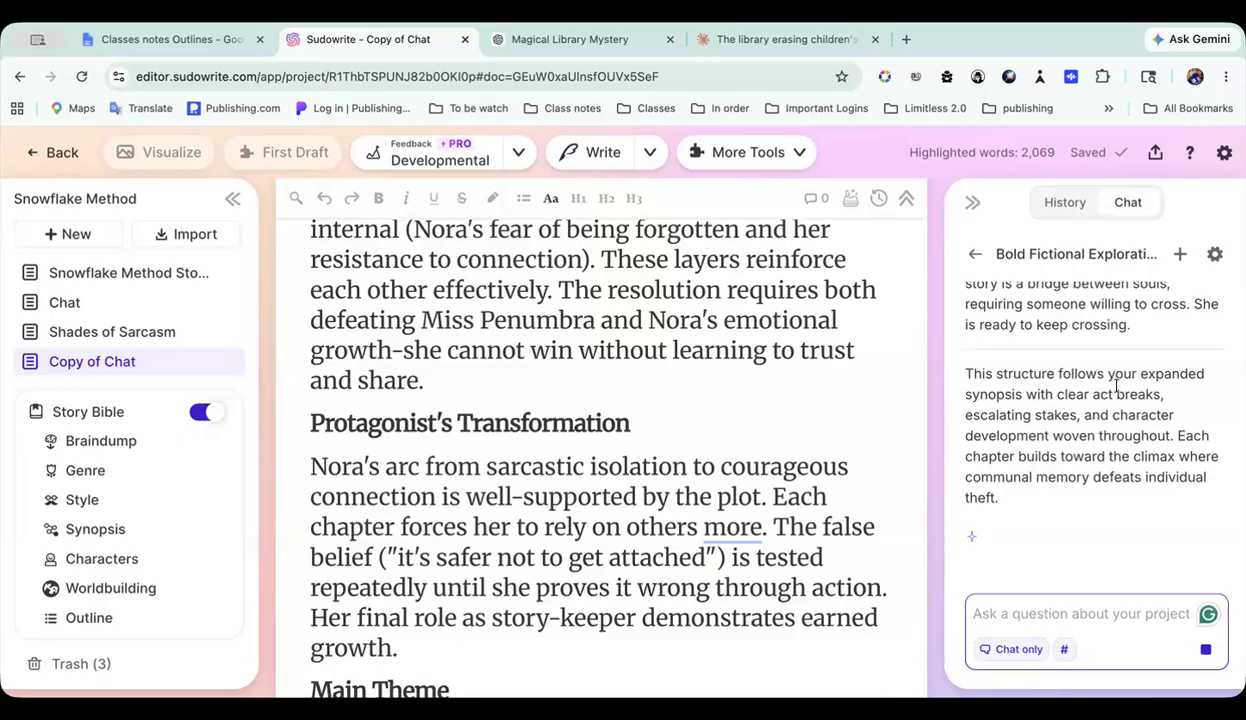
# Step: Copy the finished Final Story Check reply from the project chat into a new blank document
pyautogui.scroll(5, 1117, 386)
pyautogui.scroll(2, 1117, 386)
pyautogui.scroll(-8, 1117, 387)
pyautogui.scroll(-10, 1117, 386)
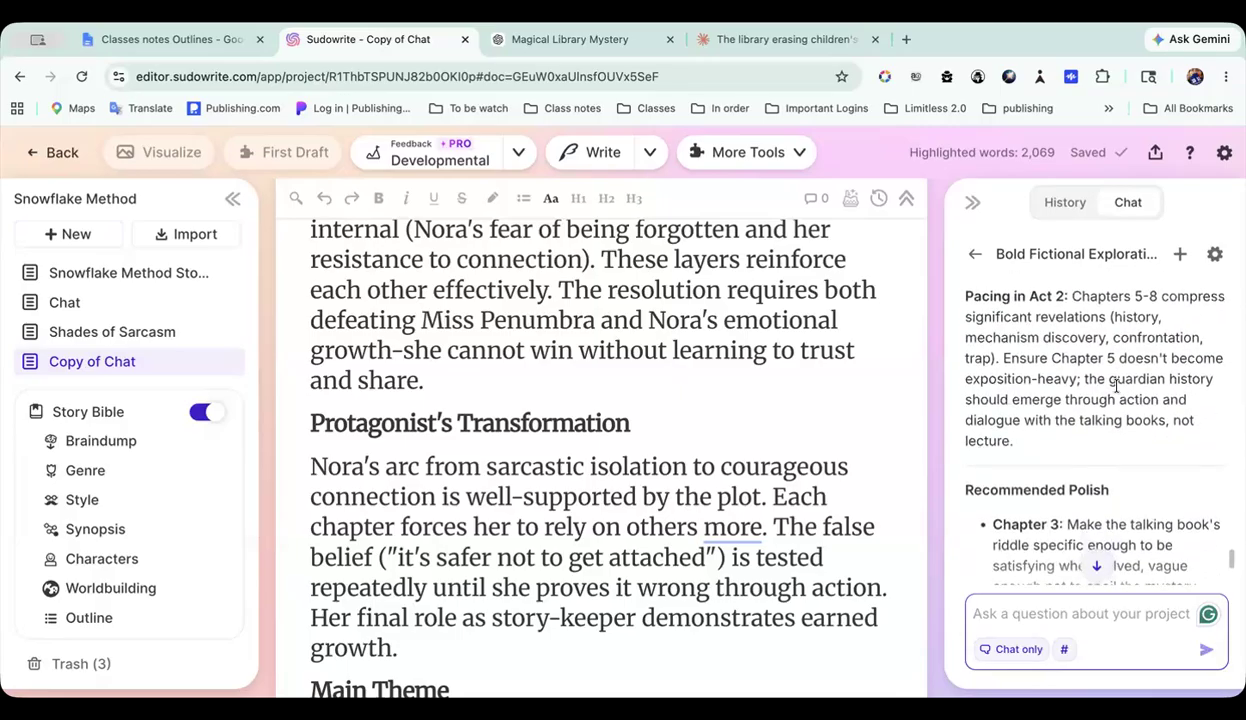
pyautogui.scroll(-8, 1117, 386)
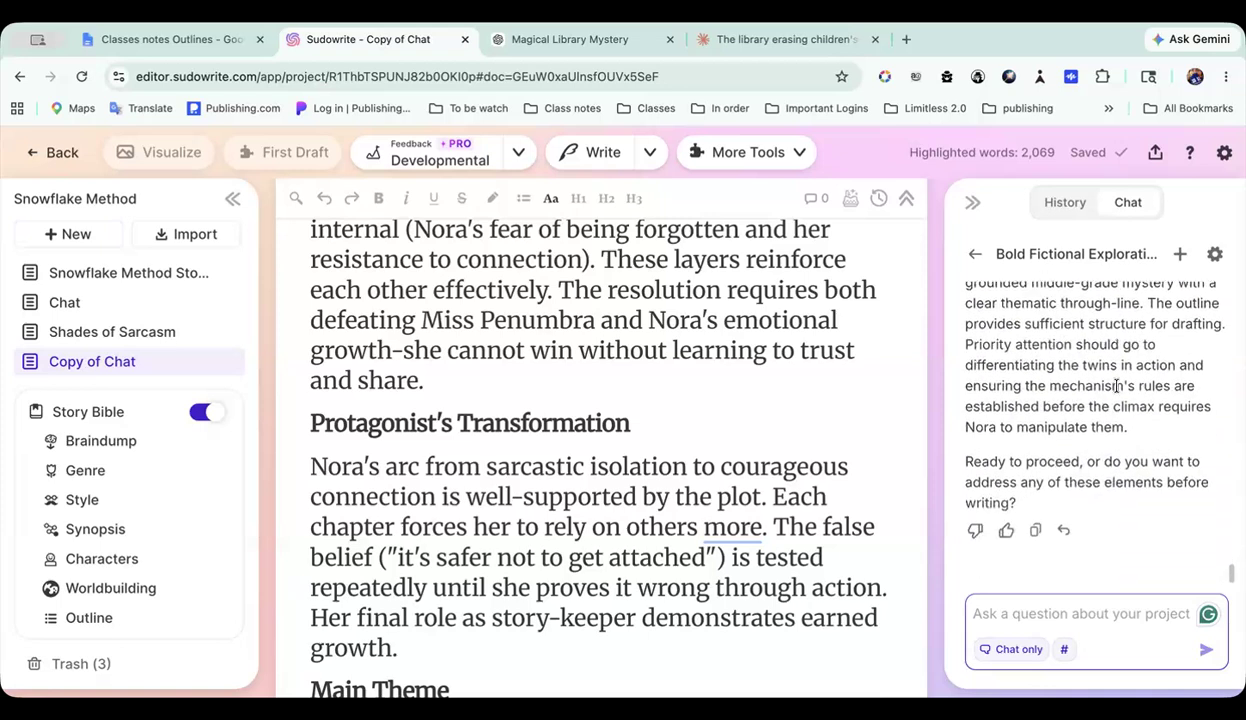
pyautogui.click(1037, 535)
pyautogui.scroll(8, 1043, 434)
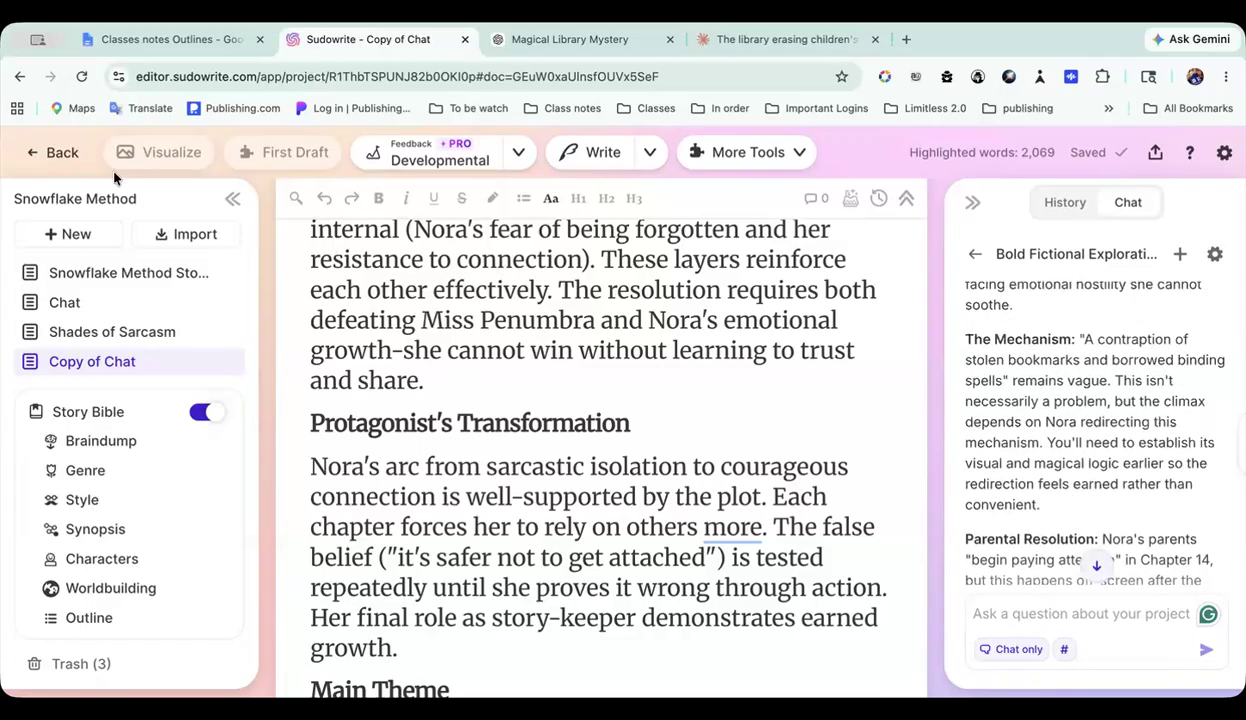
pyautogui.click(90, 236)
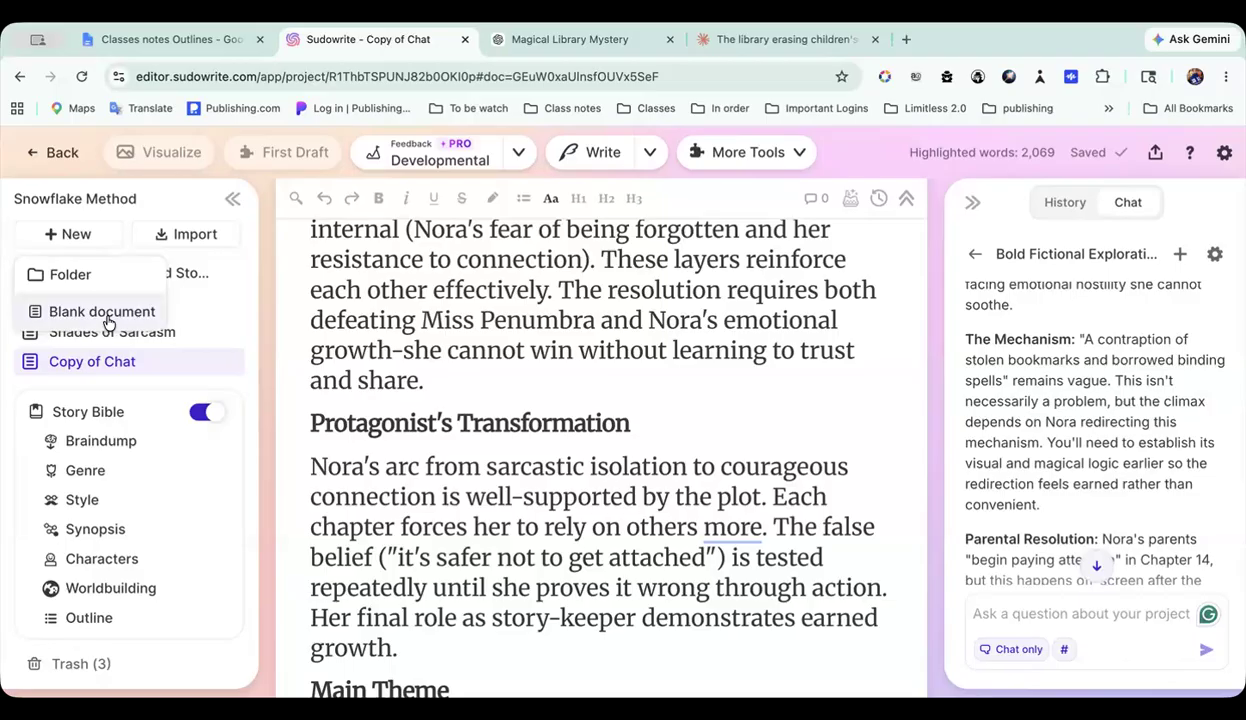
pyautogui.click(104, 312)
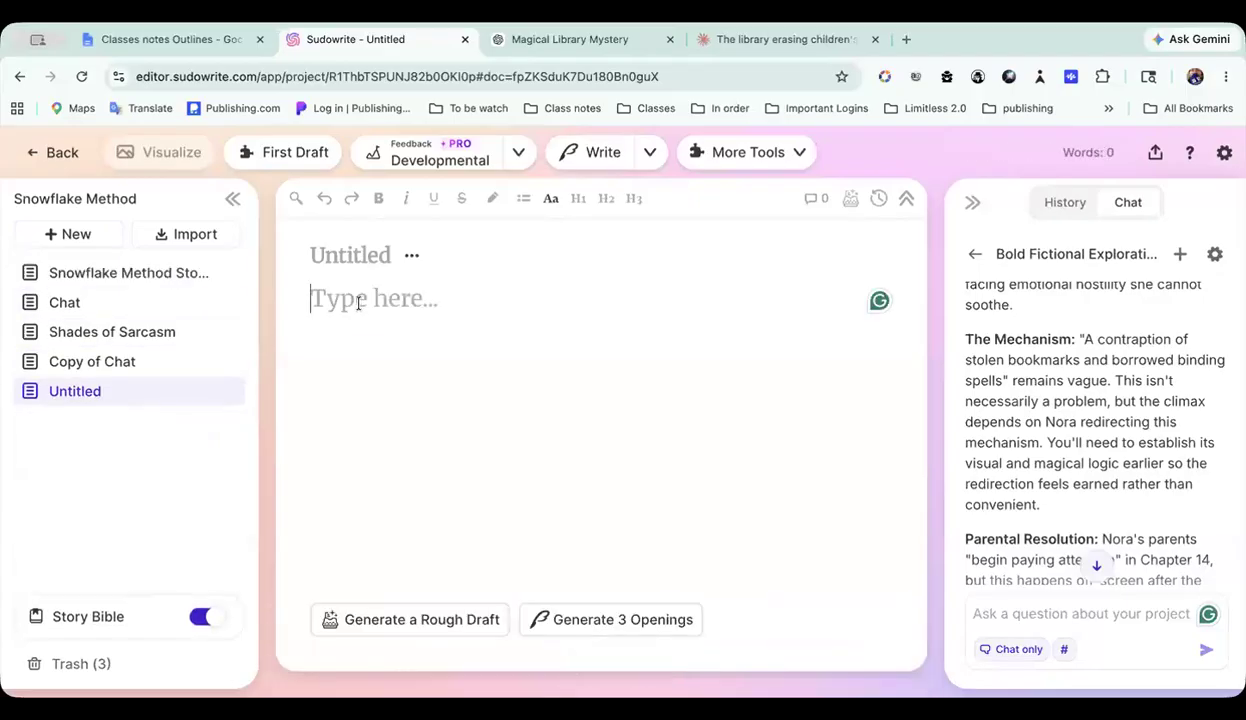
pyautogui.hotkey('ctrl', 'v')
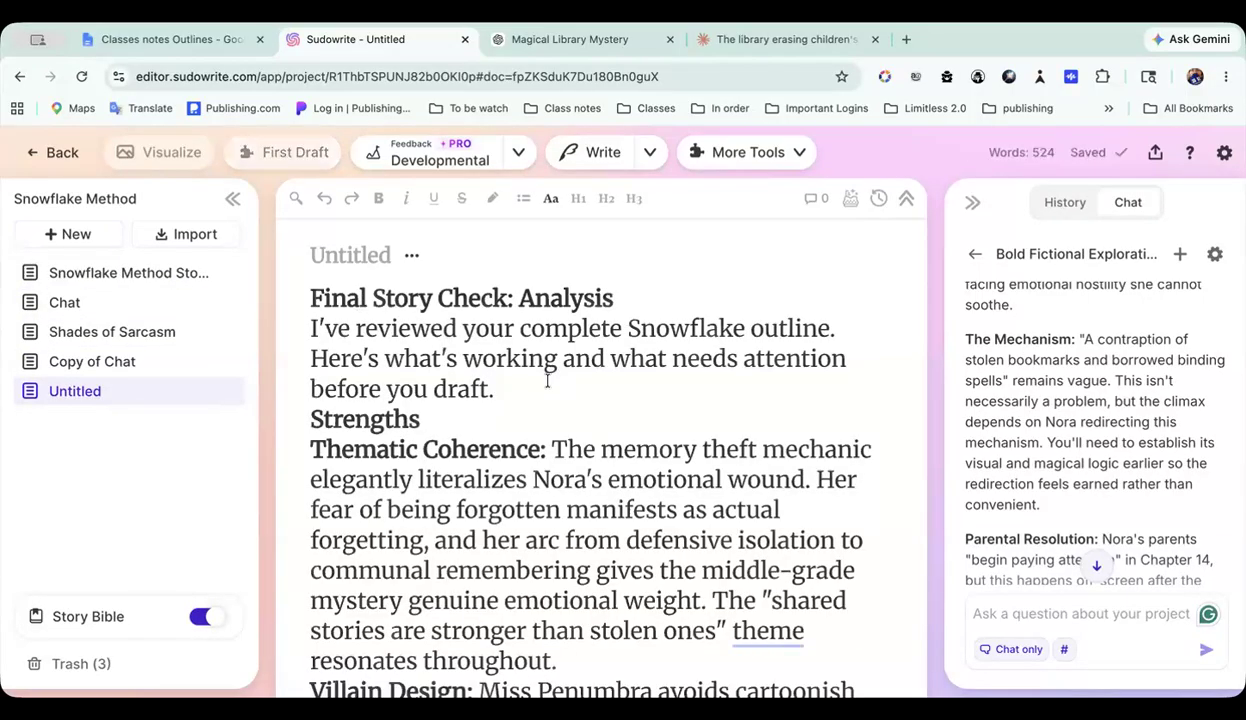
# Step: Read the Strengths part of the pasted analysis, from Thematic Coherence through Villain Design and Structural Balance
pyautogui.scroll(-1, 547, 381)
pyautogui.scroll(-2, 547, 381)
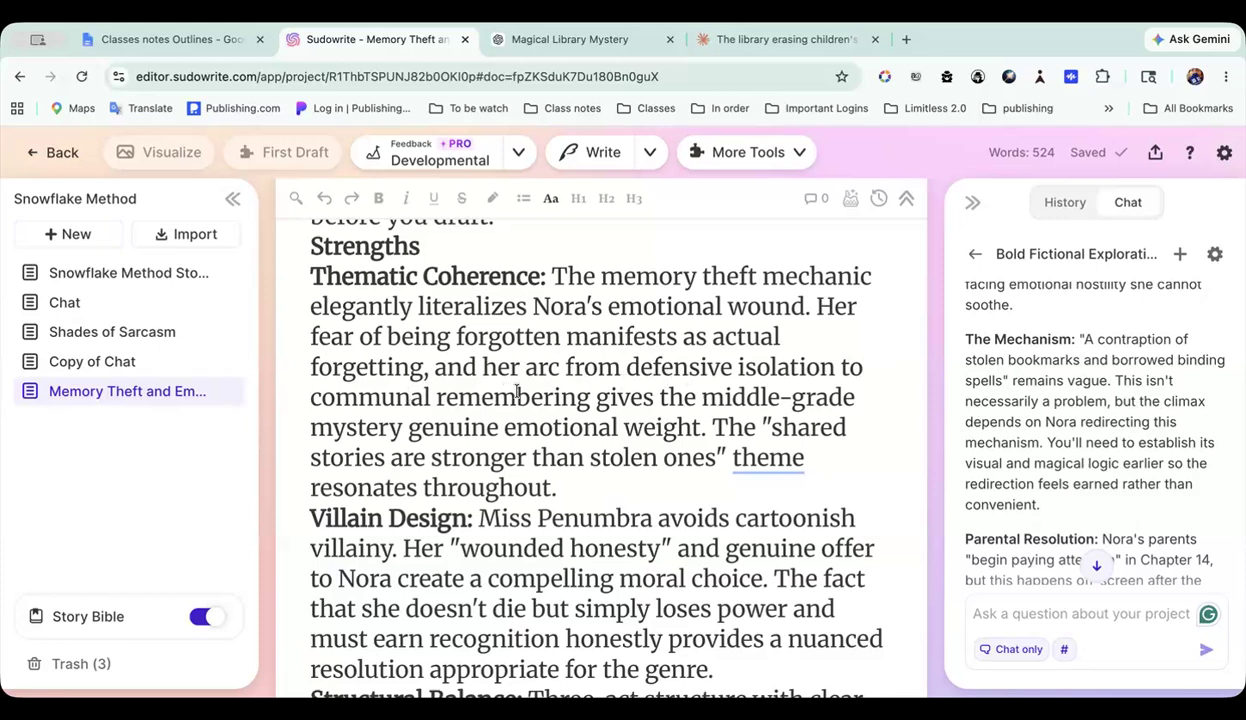
pyautogui.scroll(-2, 676, 408)
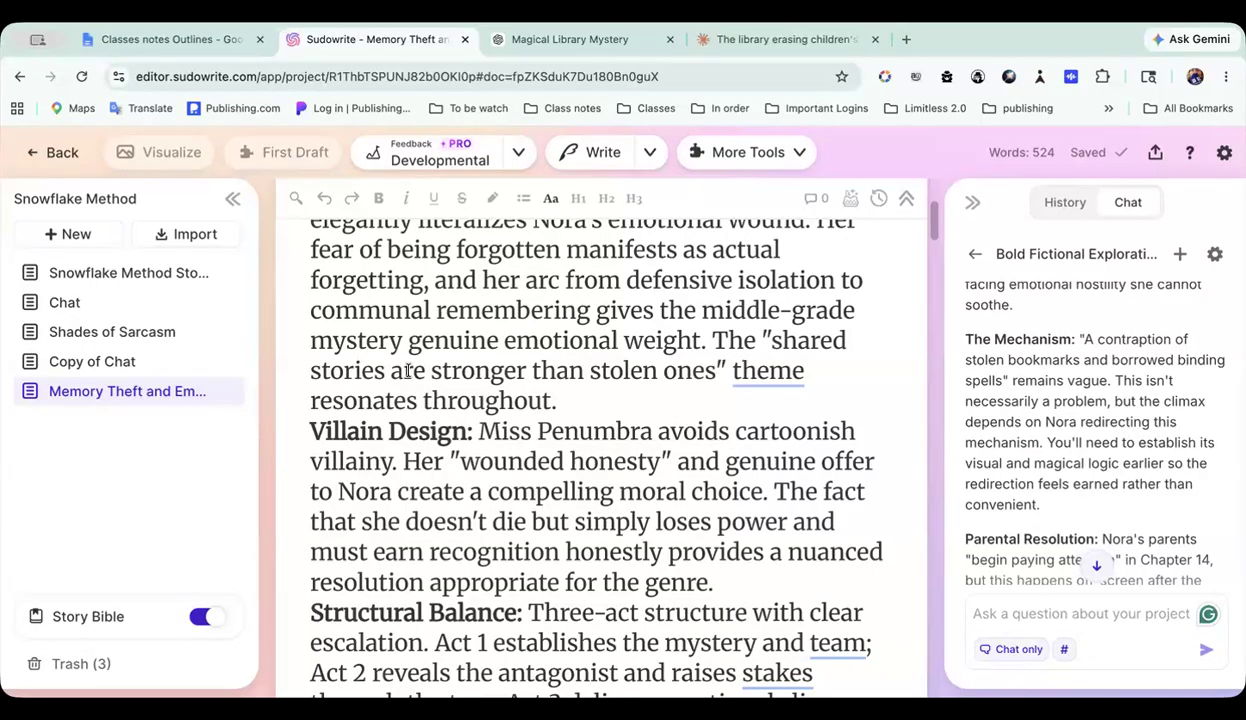
pyautogui.scroll(-1, 619, 392)
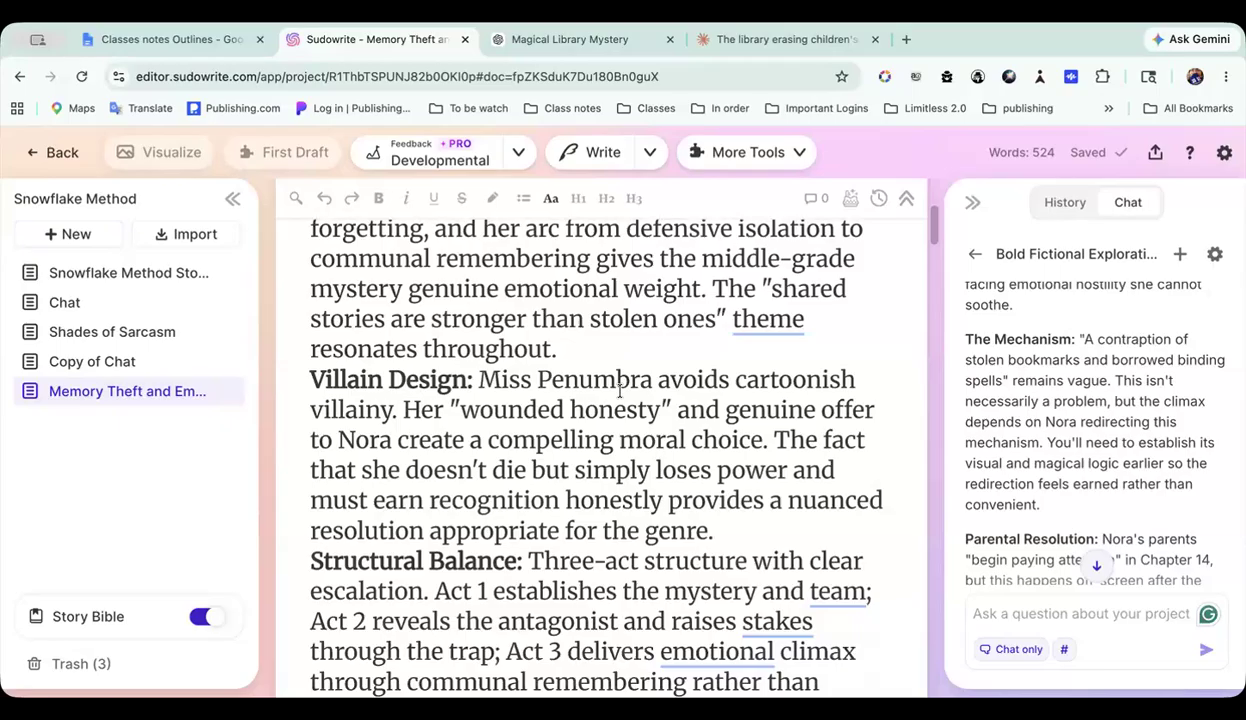
pyautogui.scroll(-2, 619, 392)
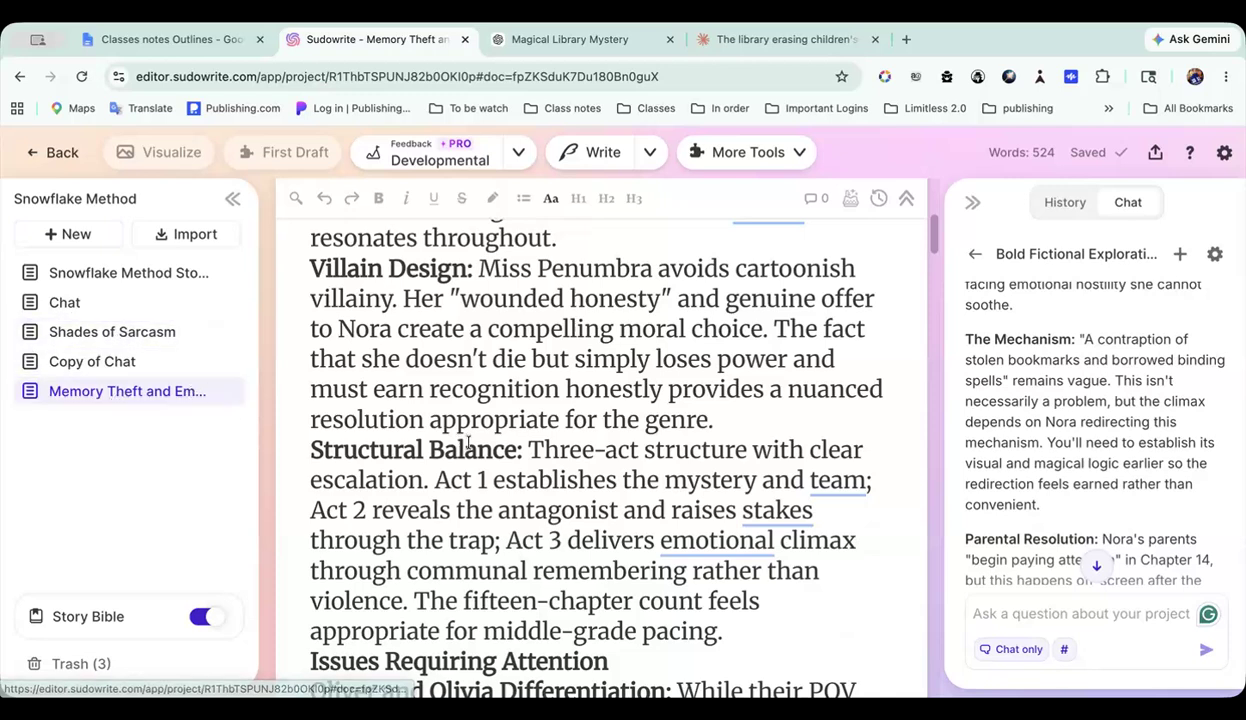
pyautogui.scroll(-2, 468, 443)
pyautogui.scroll(-3, 468, 443)
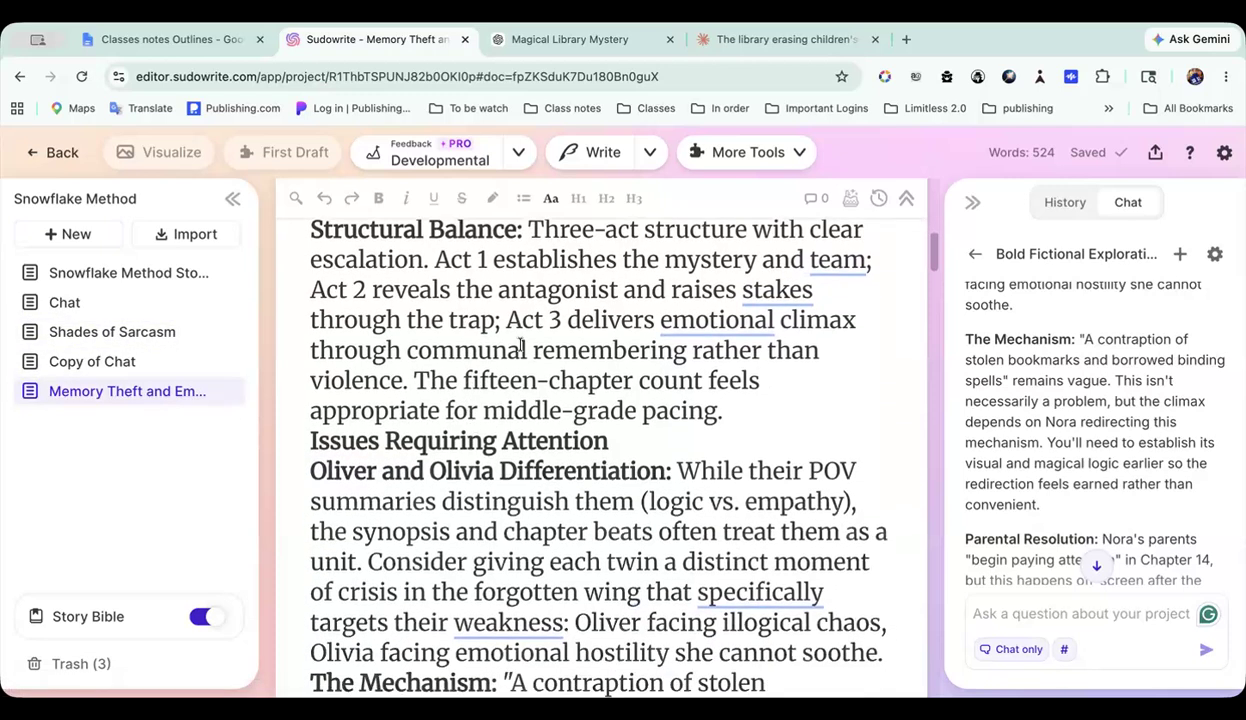
# Step: Start Act 1, Act 2 and Act 3 under Structural Balance on separate lines and insert a blank line before Issues Requiring Attention
pyautogui.scroll(2, 506, 336)
pyautogui.scroll(1, 520, 343)
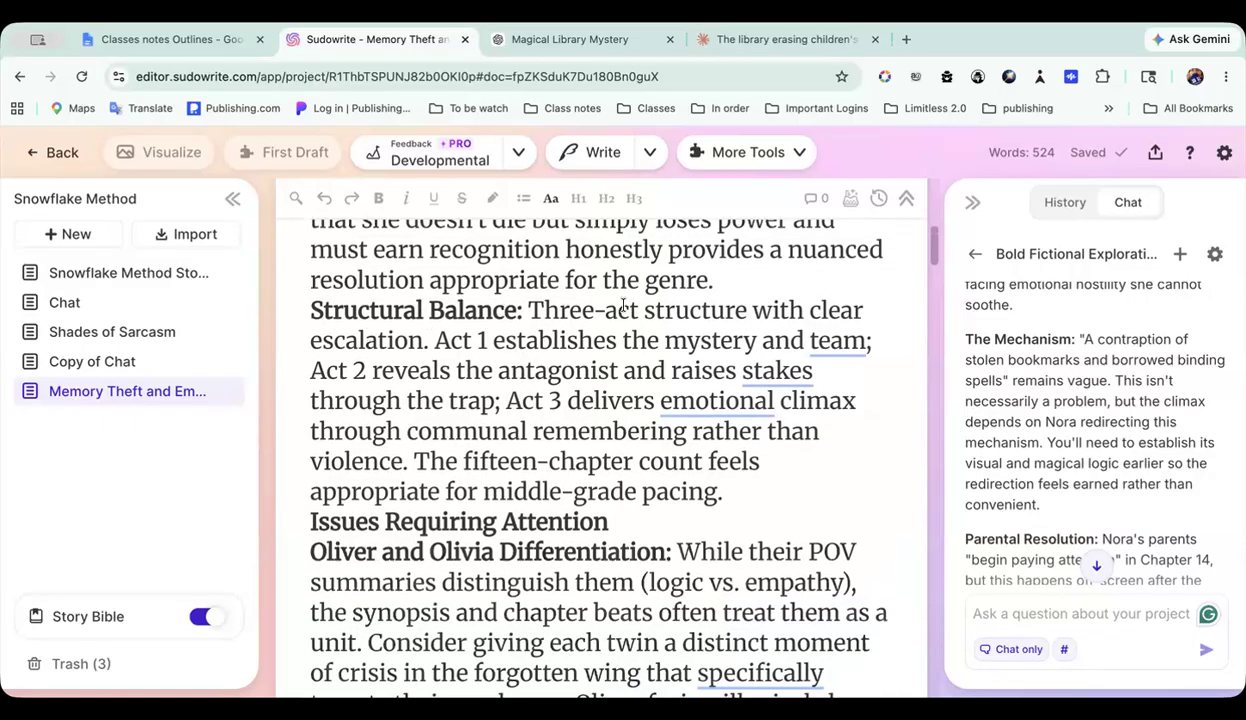
pyautogui.click(433, 340)
pyautogui.press('Return')
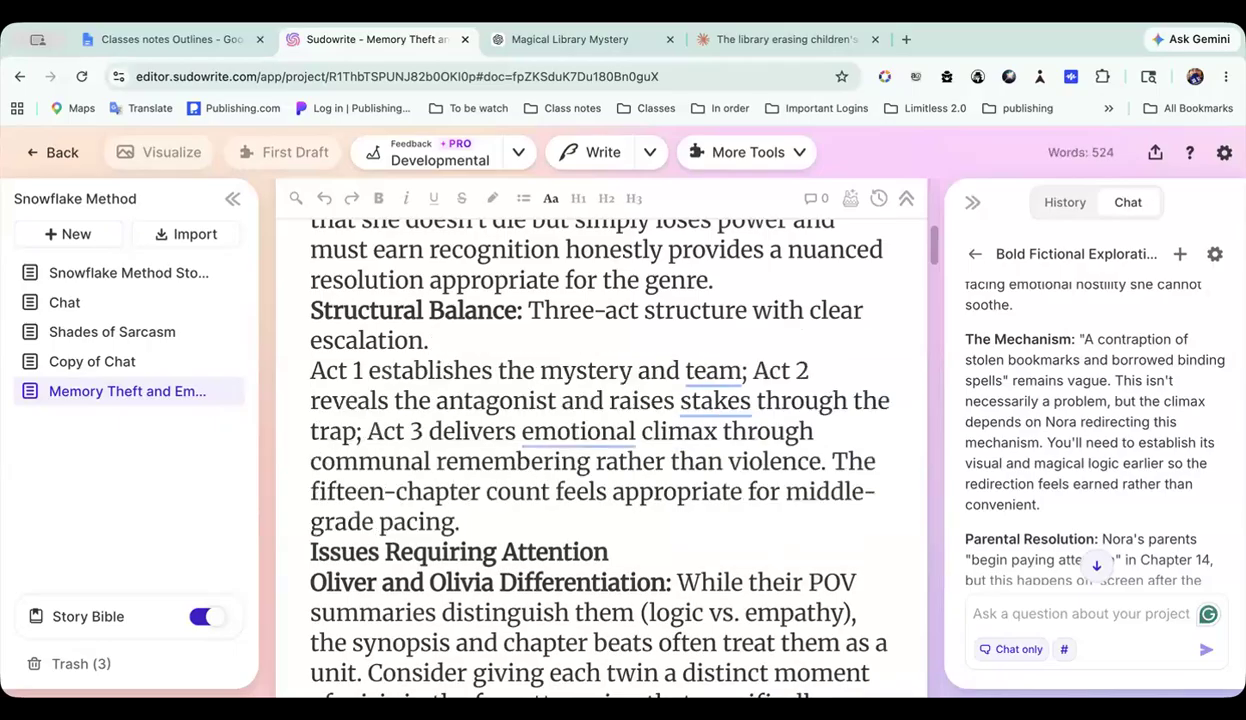
pyautogui.click(747, 371)
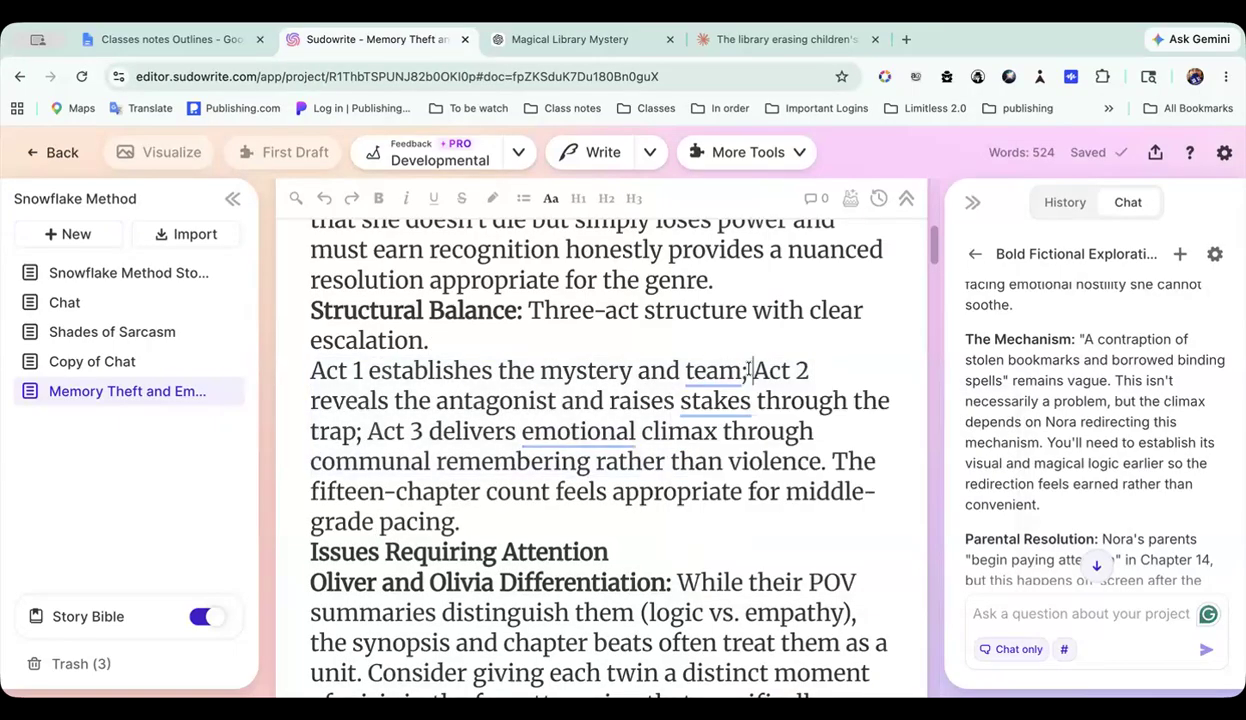
pyautogui.press('Return')
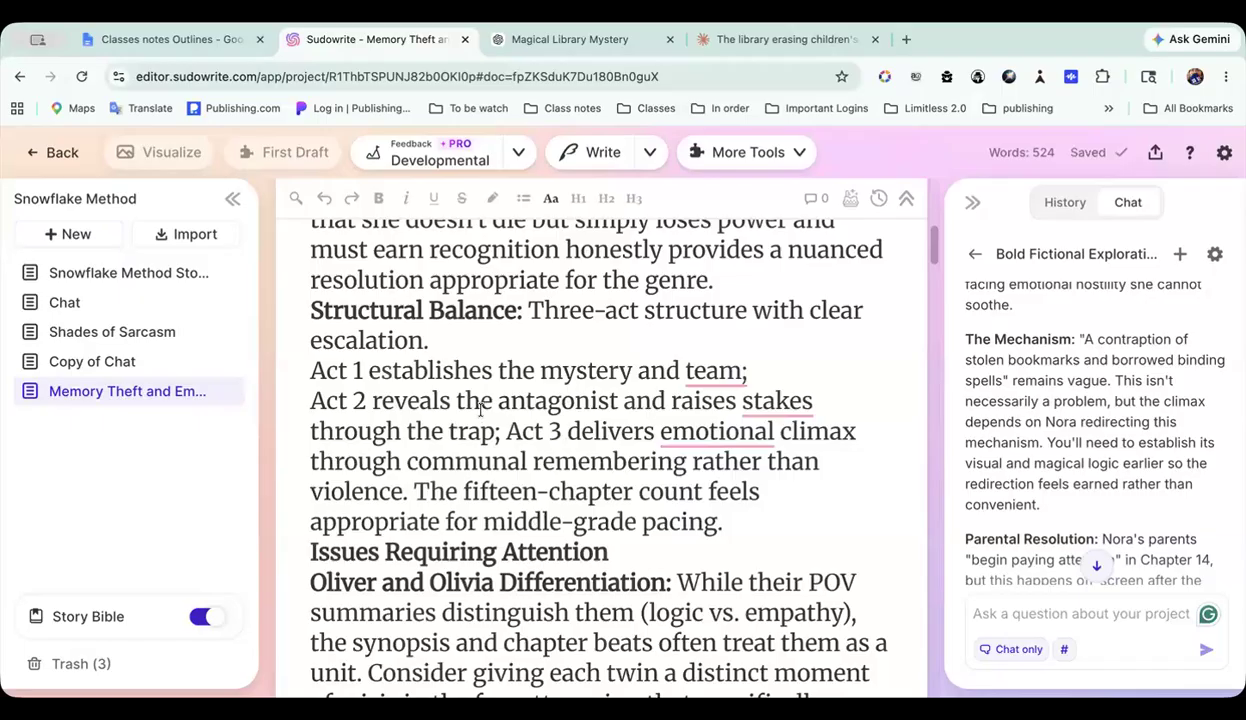
pyautogui.click(509, 430)
pyautogui.press('Return')
pyautogui.scroll(-2, 596, 365)
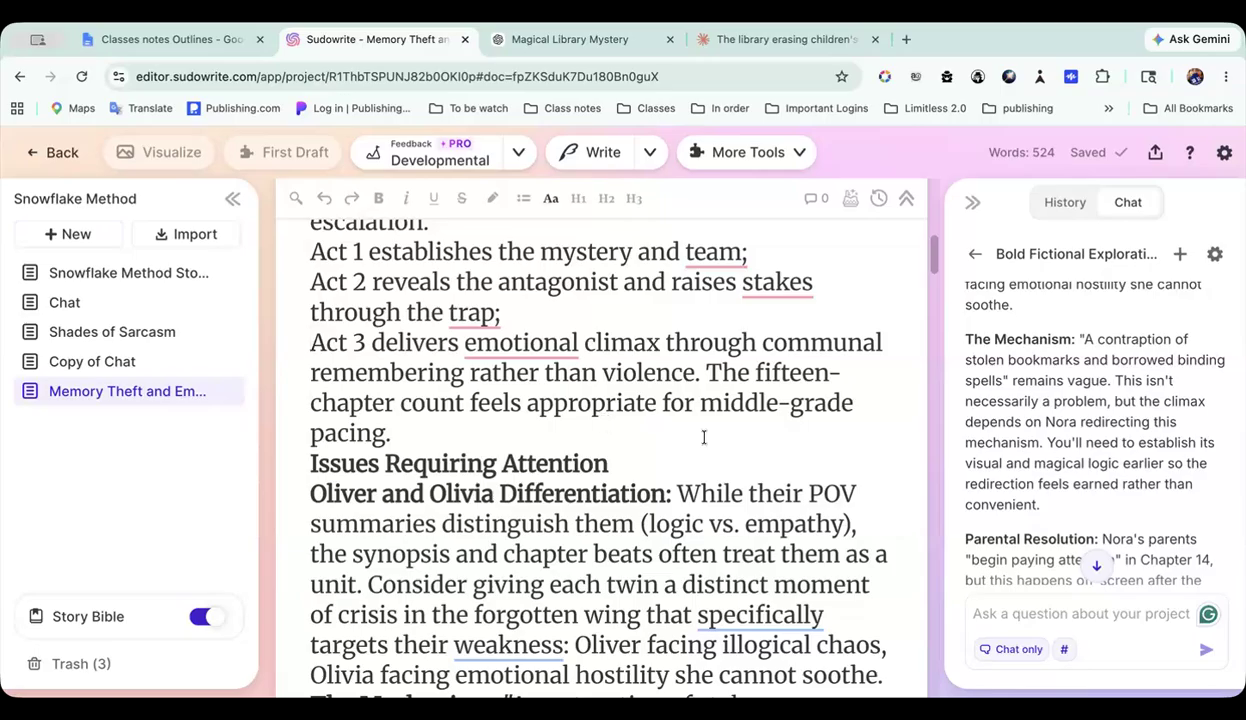
pyautogui.click(428, 440)
pyautogui.press('Return')
# Step: Review the analysis from Issues Requiring Attention through Recommended Polish and the Verdict, and return to its beginning
pyautogui.scroll(-2, 428, 440)
pyautogui.scroll(-2, 436, 320)
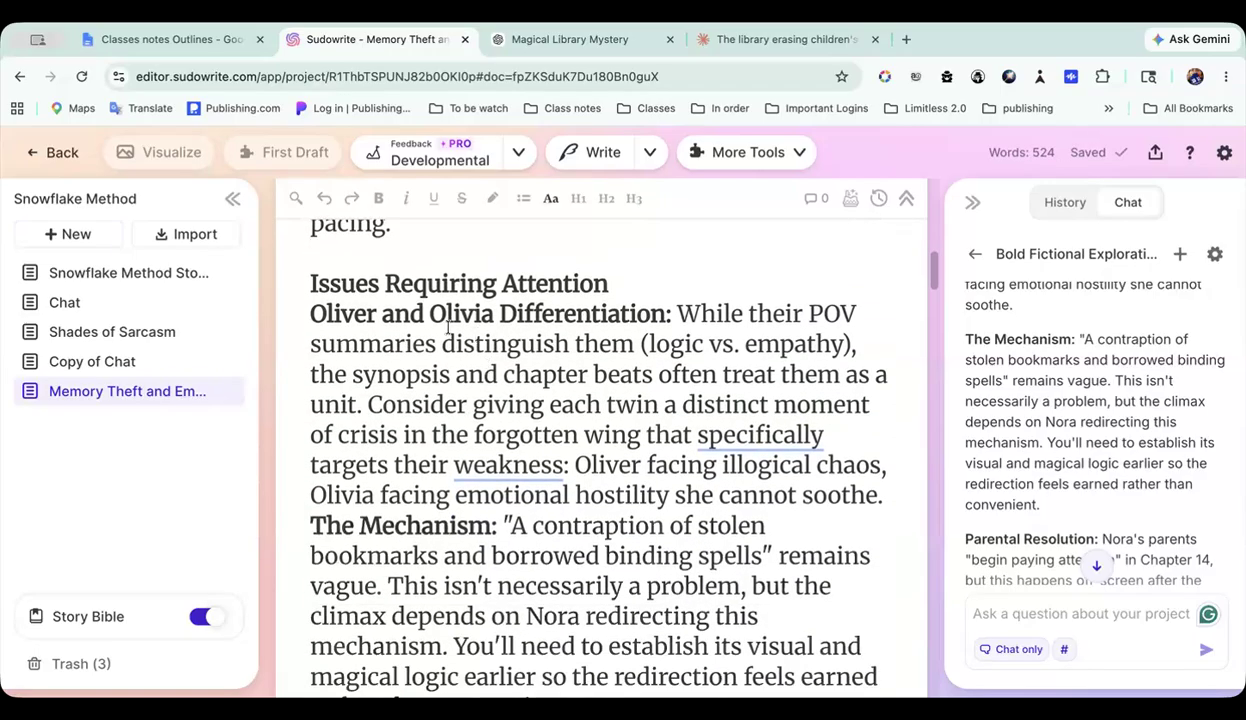
pyautogui.scroll(-4, 463, 455)
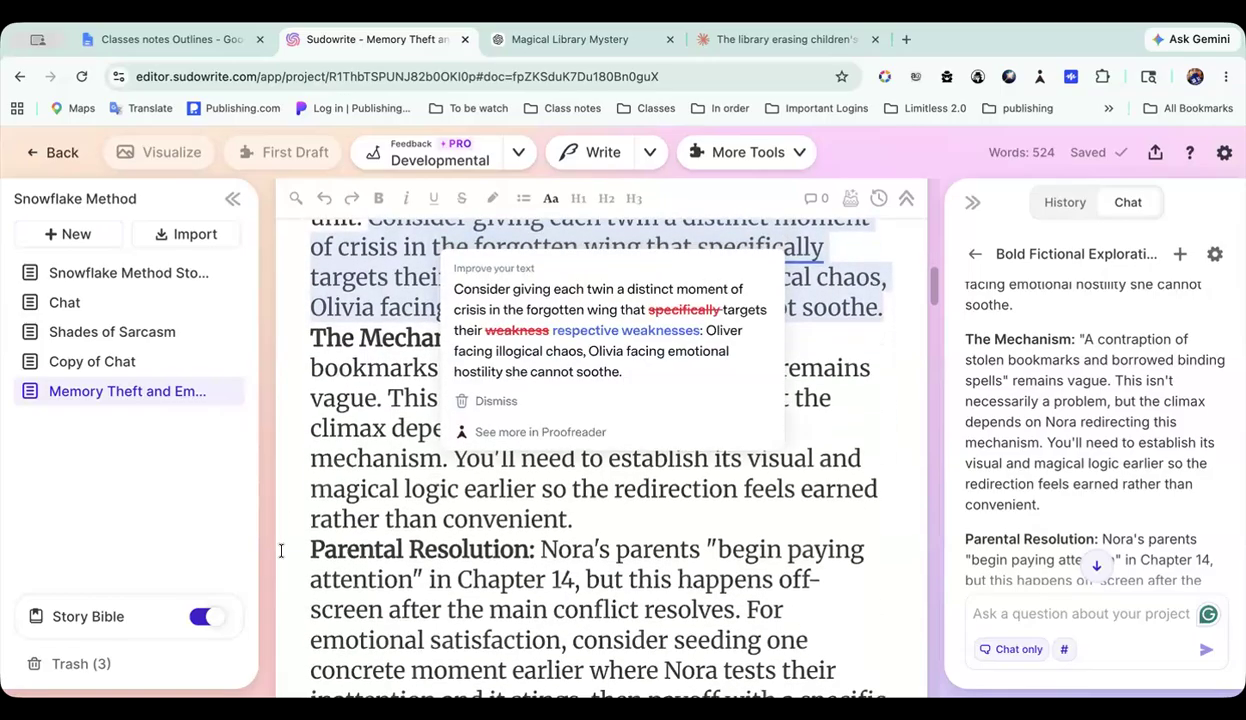
pyautogui.scroll(4, 318, 331)
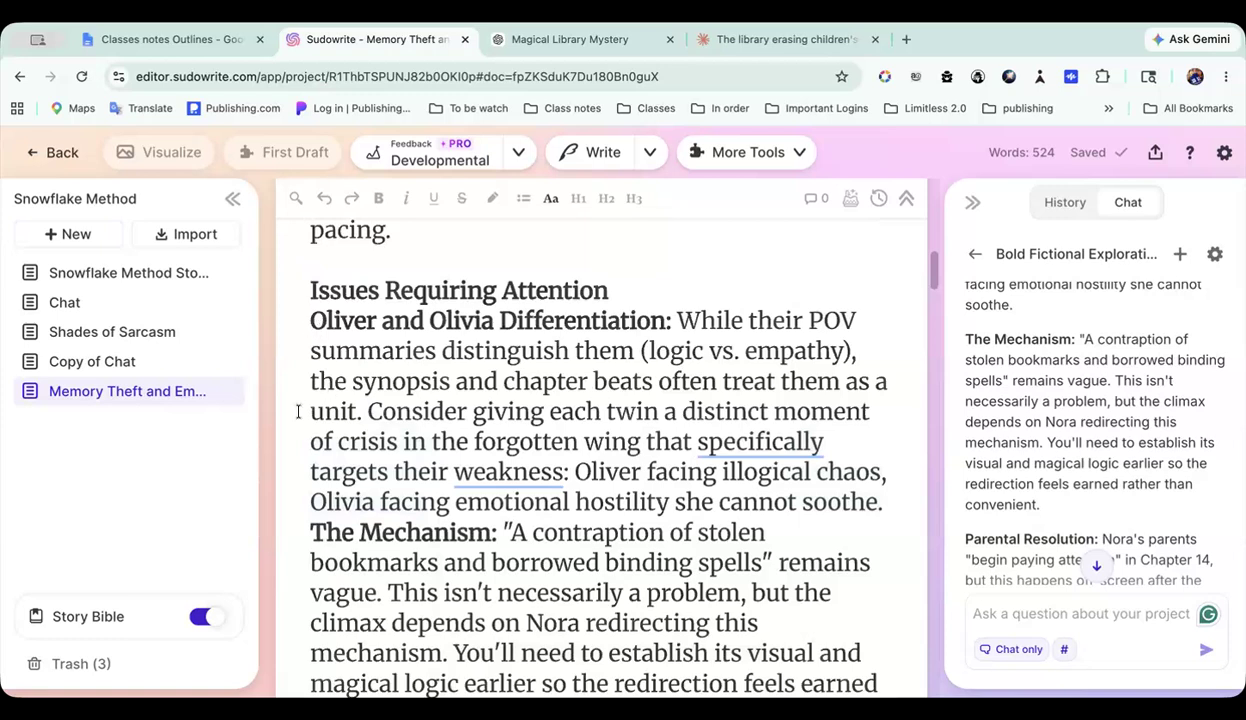
pyautogui.scroll(-2, 372, 480)
pyautogui.scroll(-4, 380, 490)
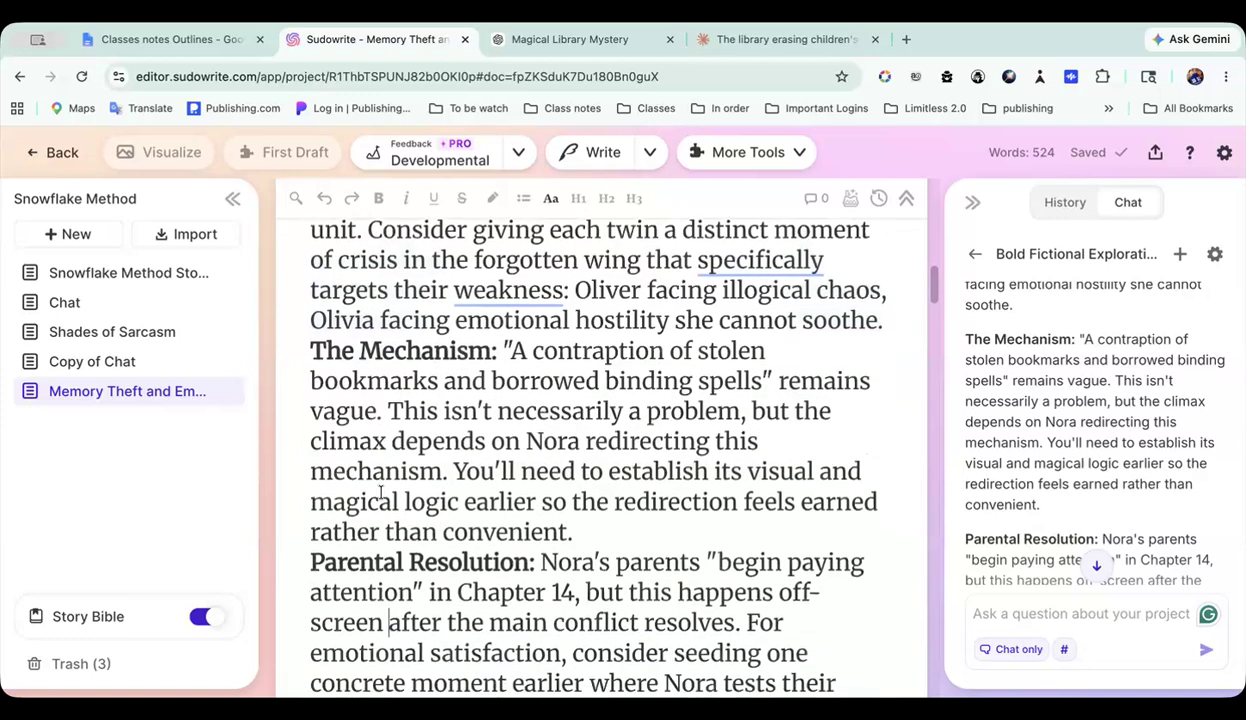
pyautogui.scroll(-5, 380, 492)
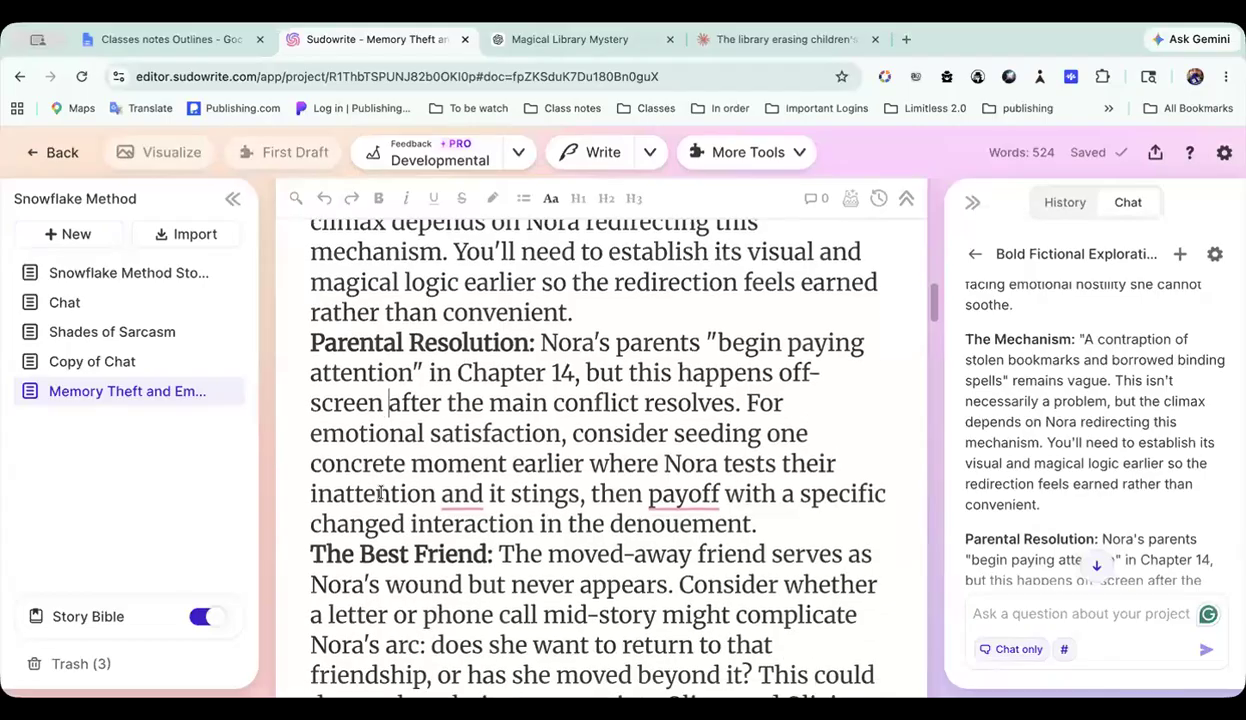
pyautogui.scroll(-5, 380, 494)
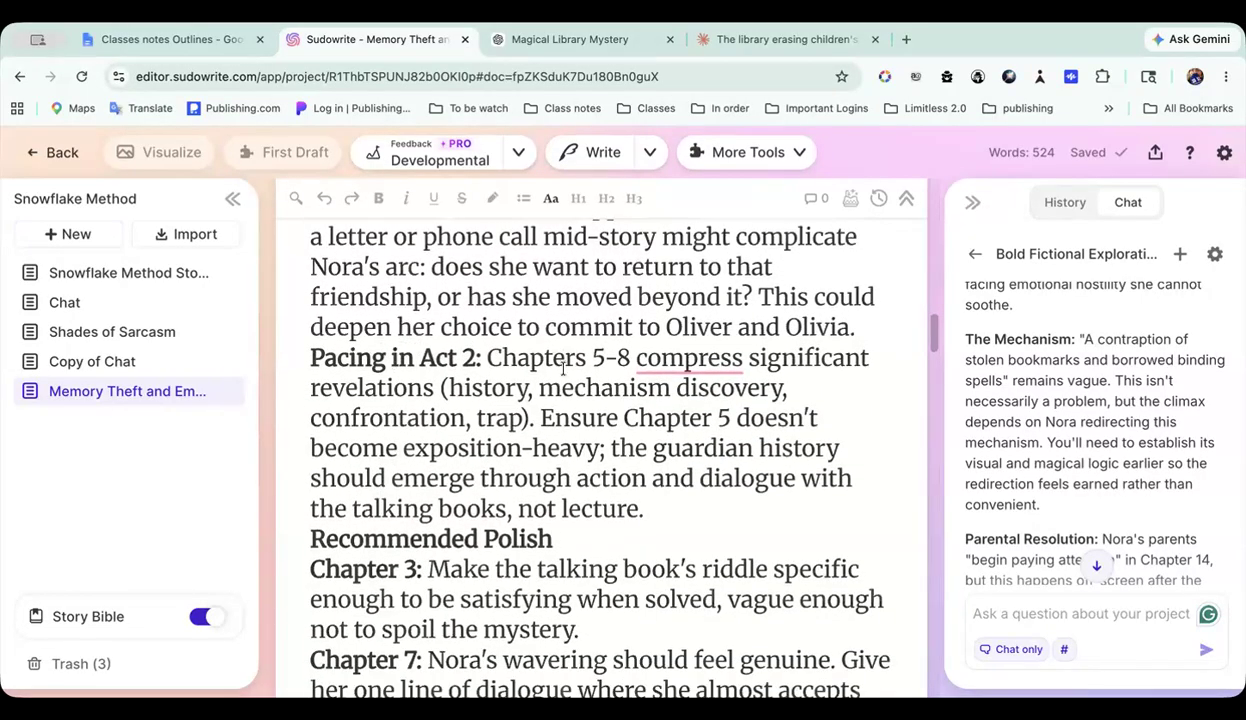
pyautogui.scroll(-3, 513, 502)
pyautogui.scroll(-8, 514, 502)
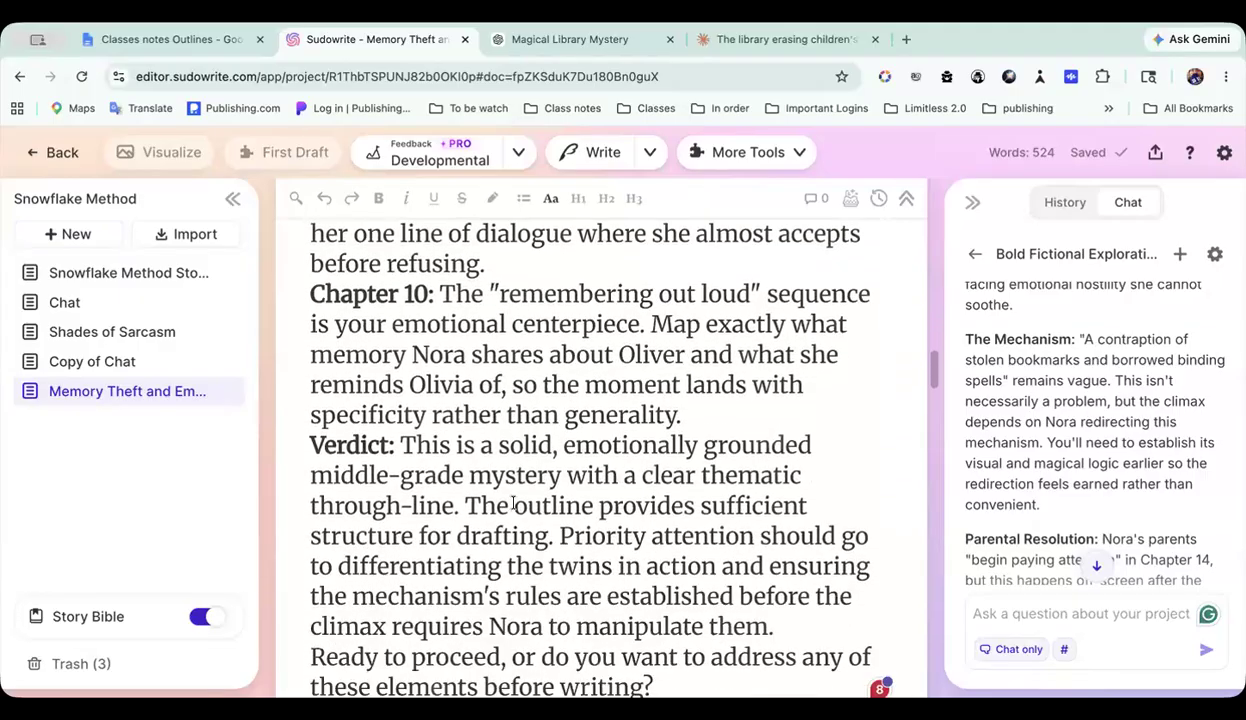
pyautogui.scroll(20, 513, 503)
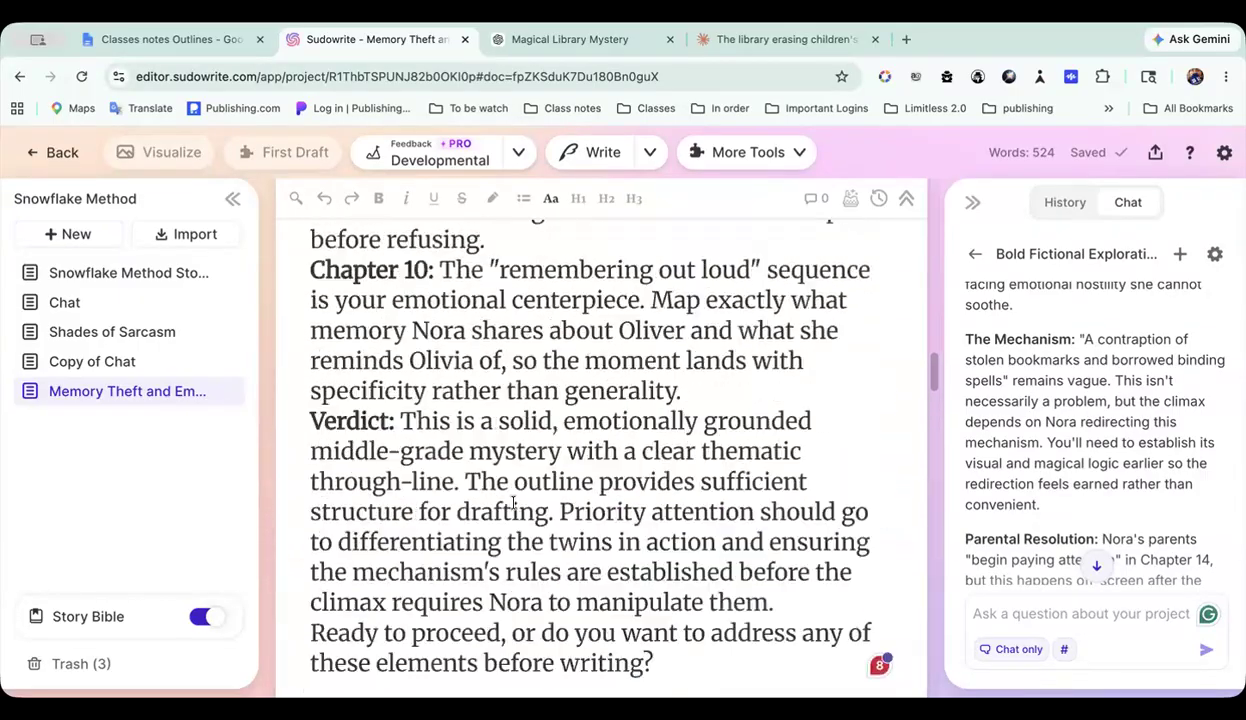
pyautogui.scroll(15, 513, 502)
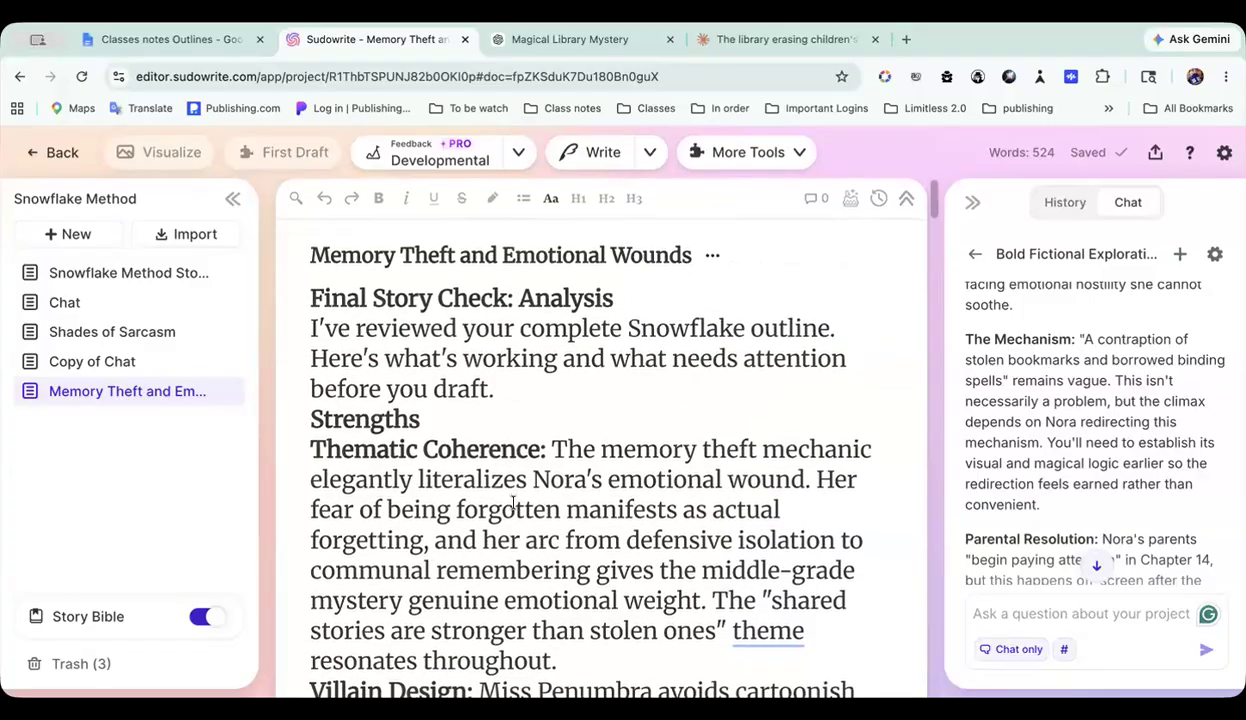
pyautogui.scroll(-10, 1000, 402)
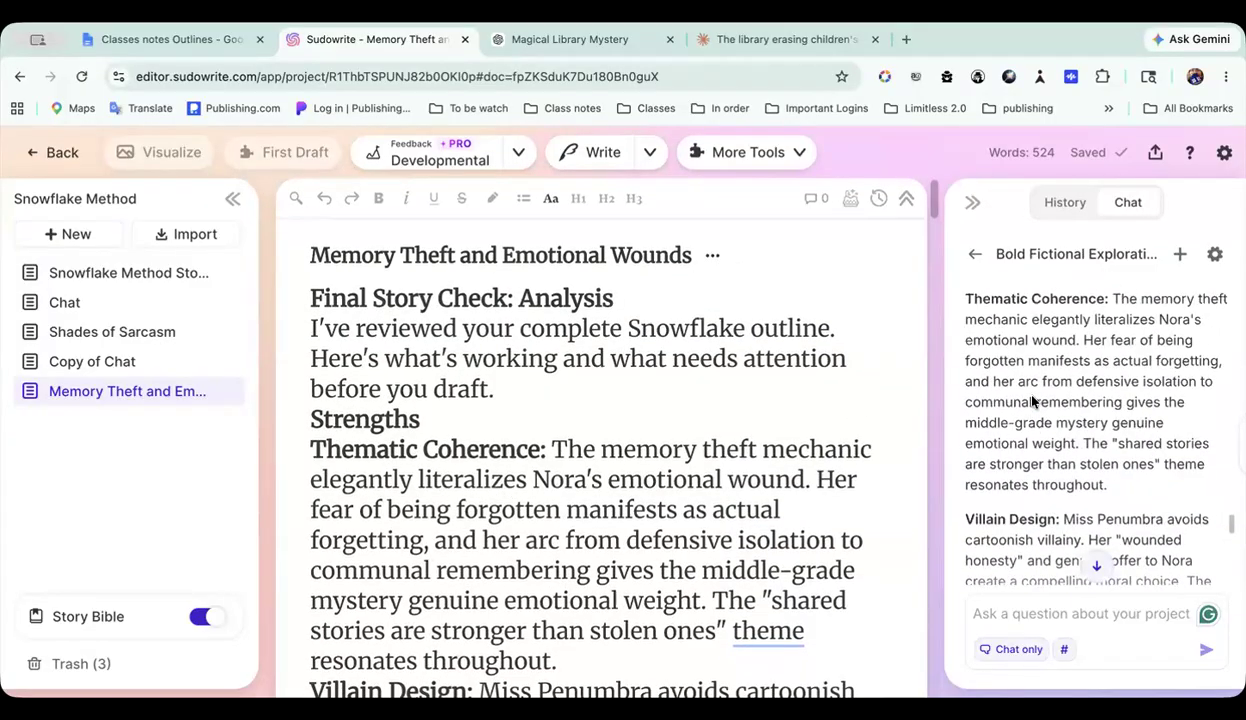
# Step: Leave the Snowflake Method project and look over the projects in the 5 outlines folder
pyautogui.click(80, 615)
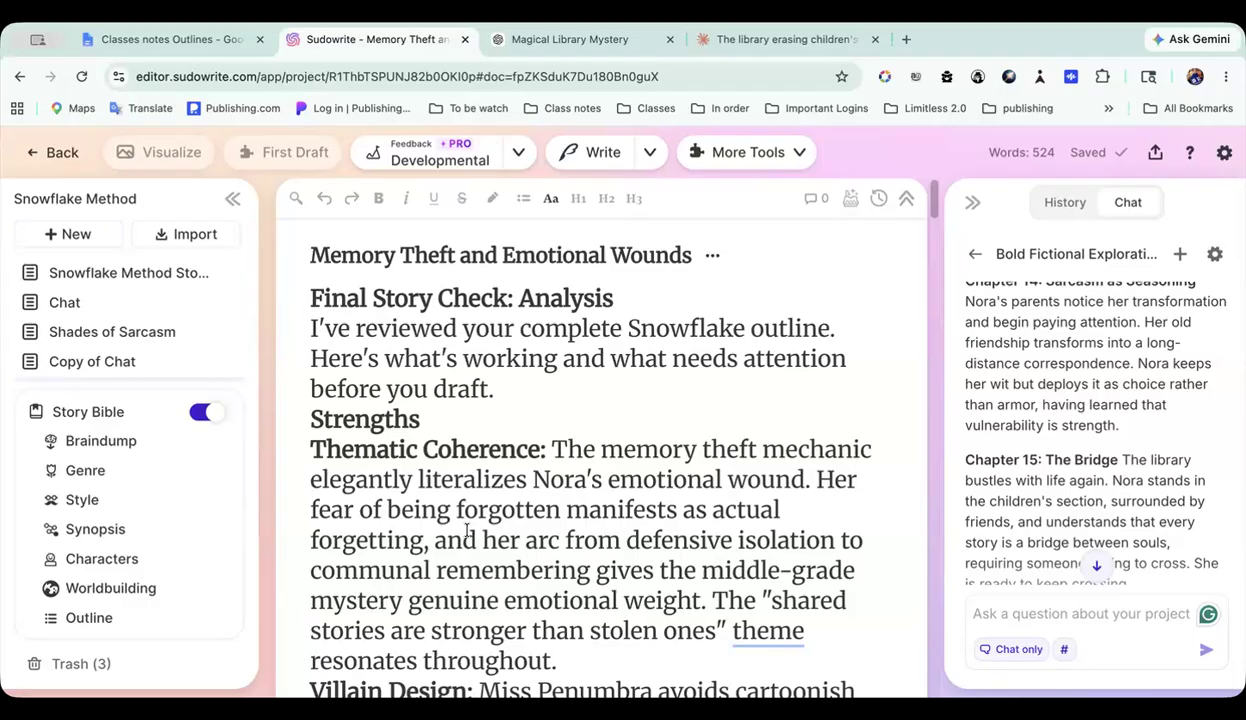
pyautogui.click(55, 153)
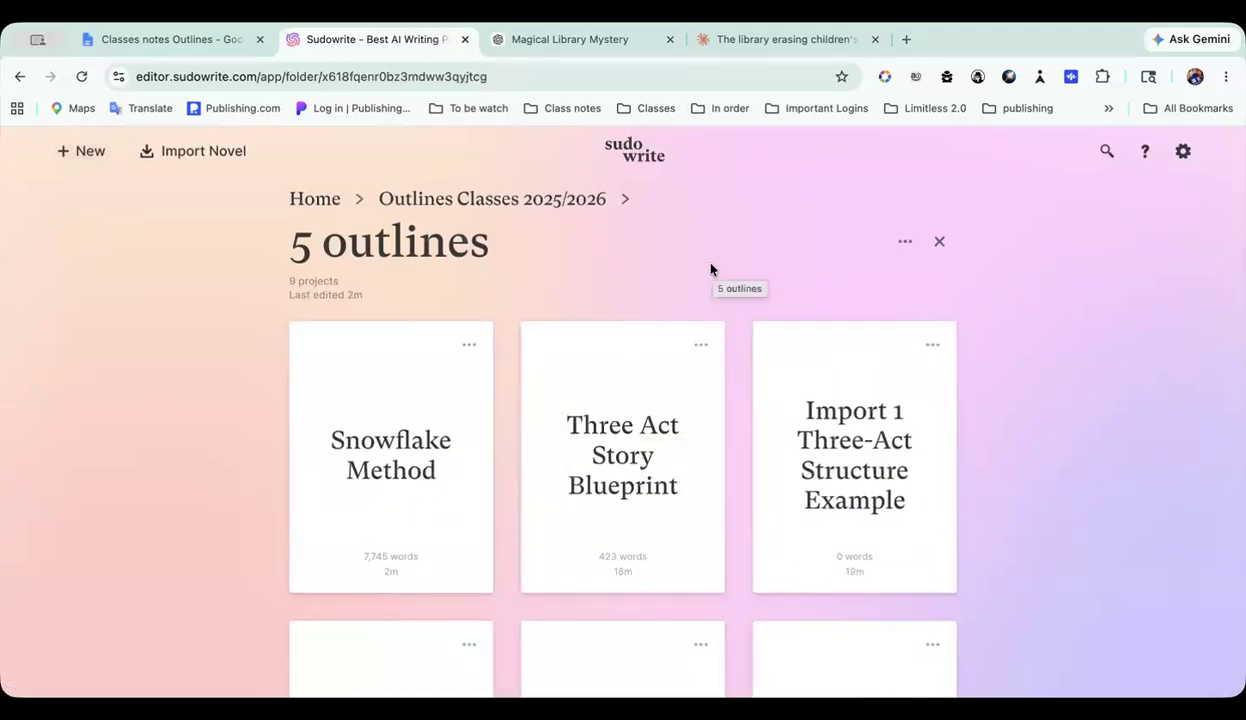
pyautogui.scroll(-2, 770, 481)
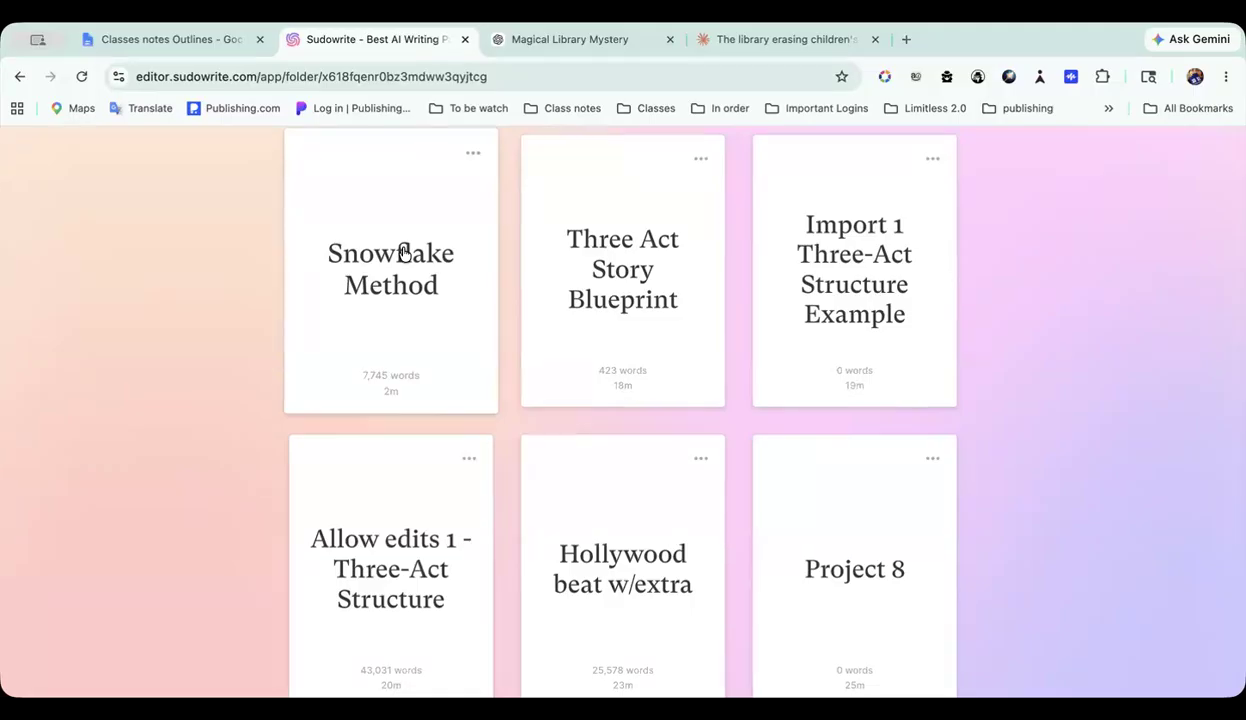
# Step: Switch to the Classes notes Outlines document in Google Docs and browse the numbered list in the 50 outline names tab
pyautogui.click(182, 39)
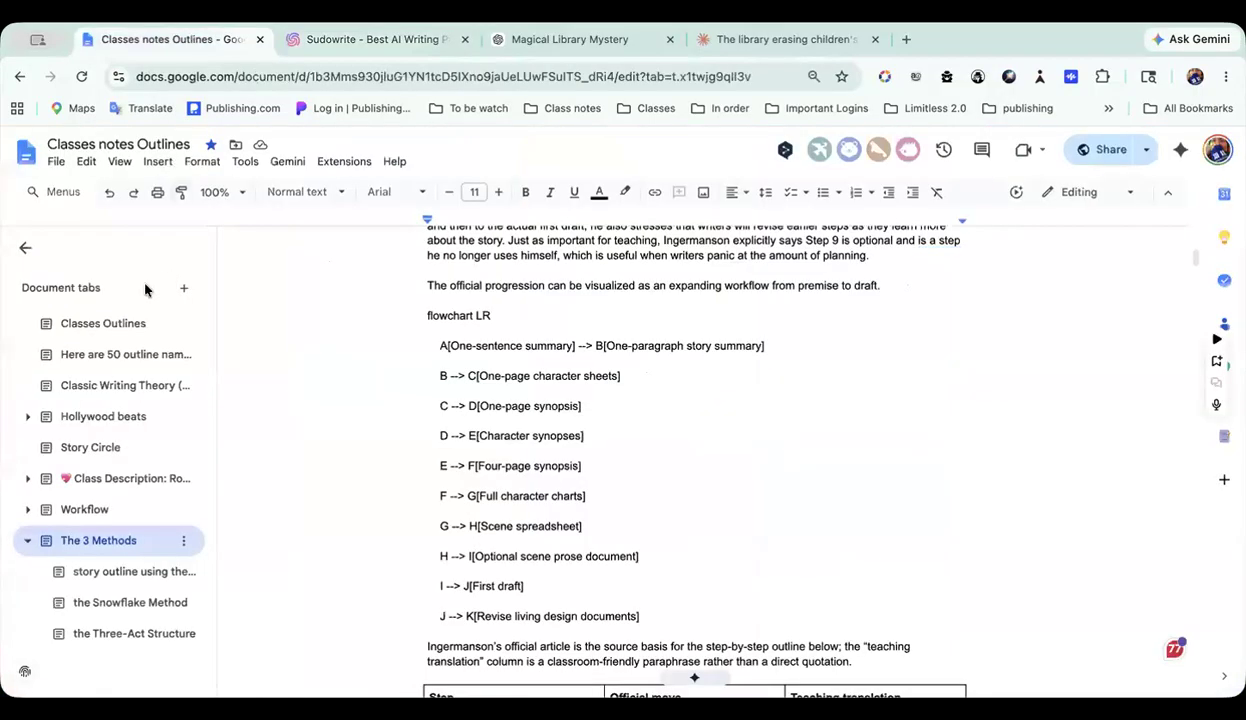
pyautogui.click(125, 354)
pyautogui.scroll(-5, 554, 503)
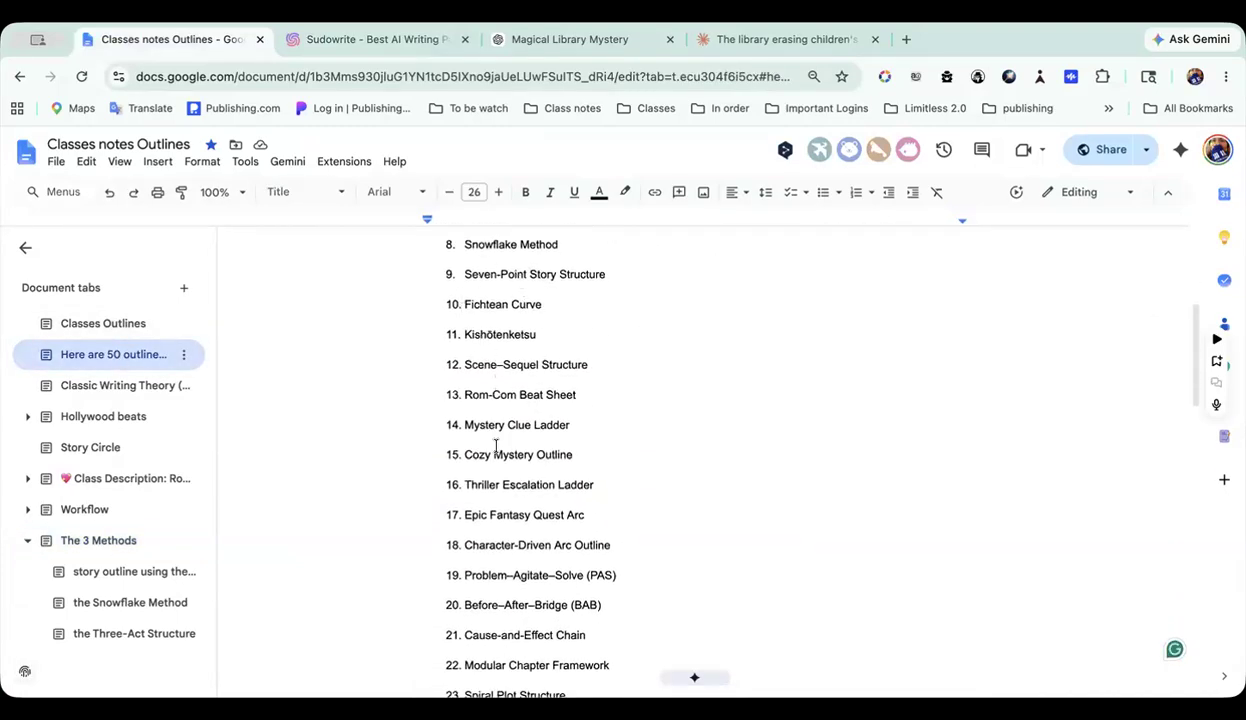
# Step: Browse the rest of the 50 outline names list through its final entries and open The 3 Methods document tab
pyautogui.scroll(-5, 496, 446)
pyautogui.scroll(-5, 496, 446)
pyautogui.scroll(-9, 496, 446)
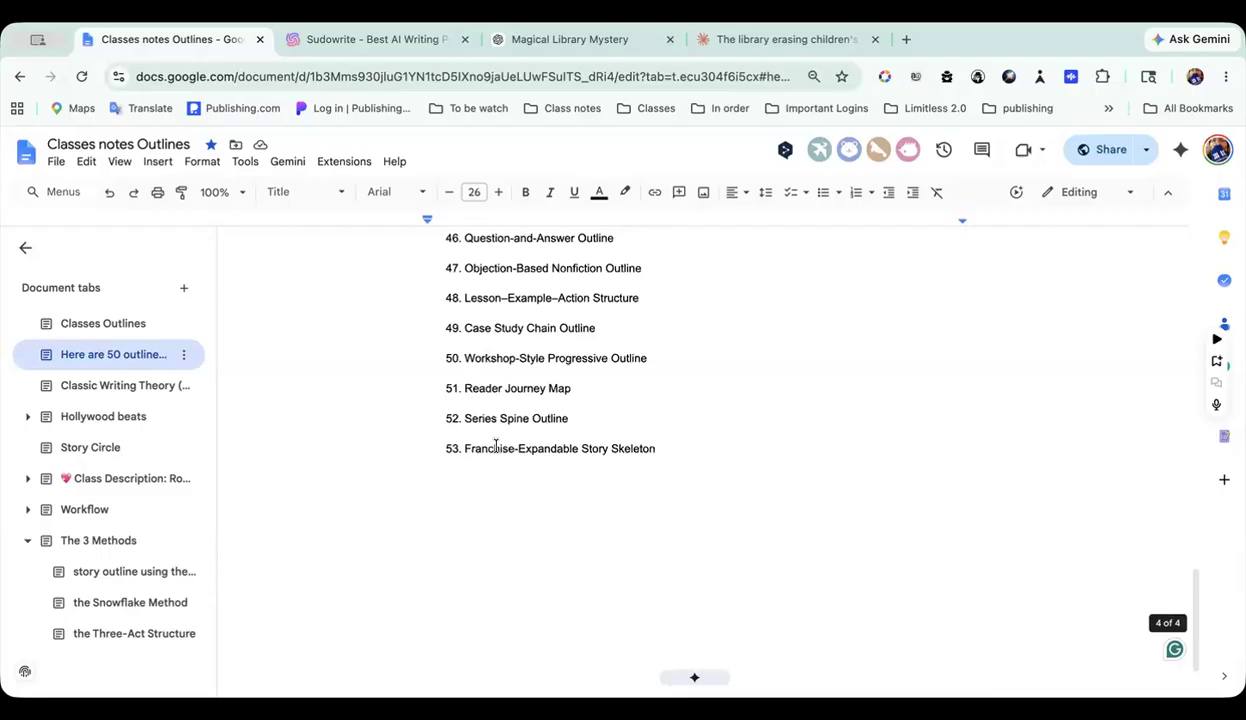
pyautogui.scroll(10, 496, 446)
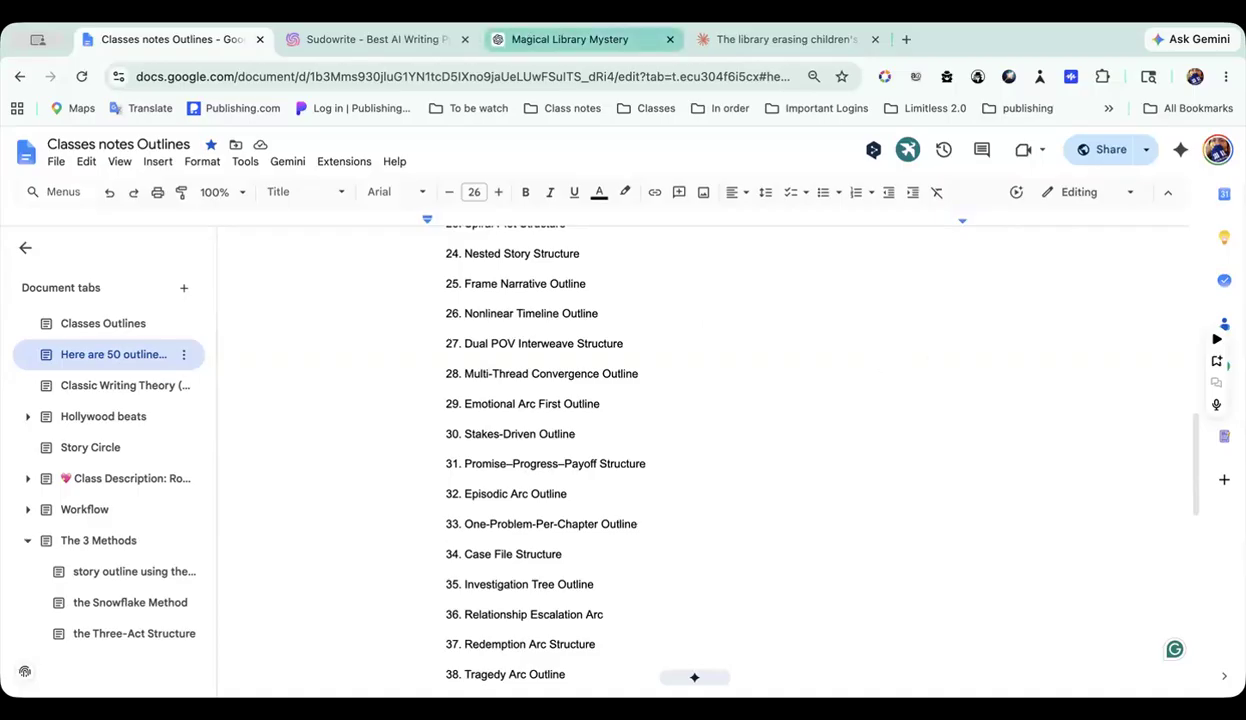
pyautogui.click(88, 540)
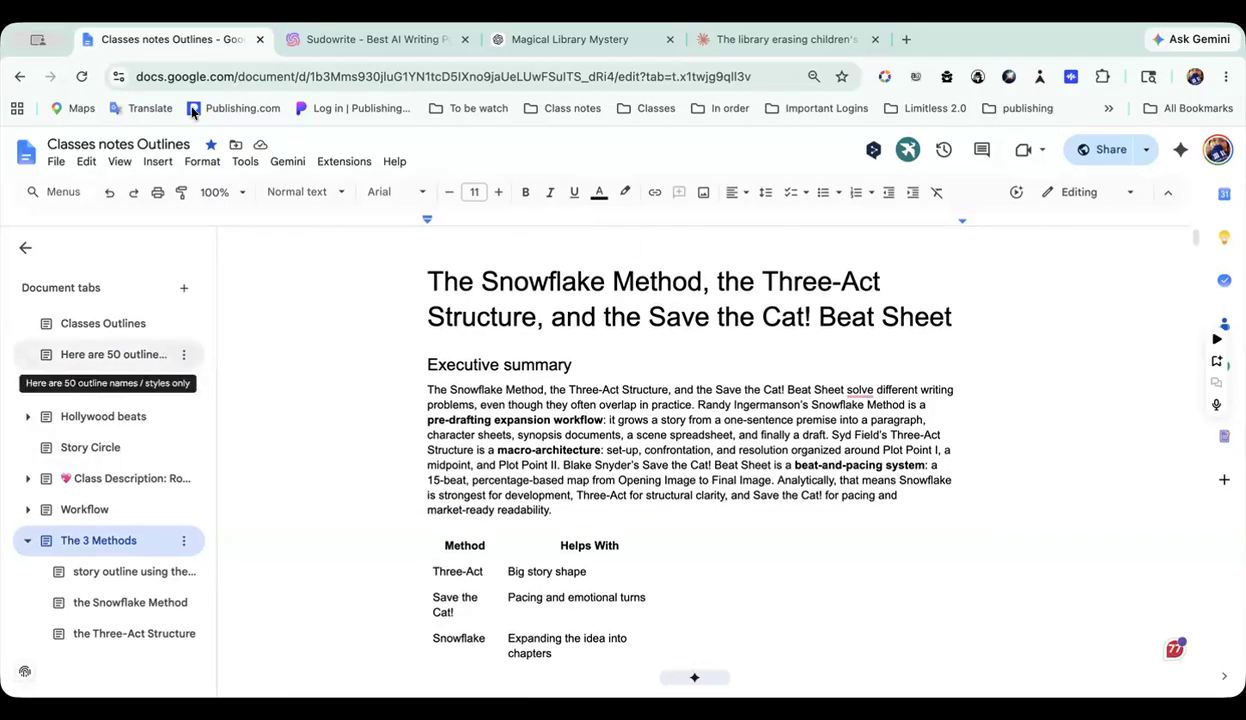
# Step: Switch to Sudowrite, open the Snowflake Method project and paste "Rashomon" into a new blank document
pyautogui.click(405, 41)
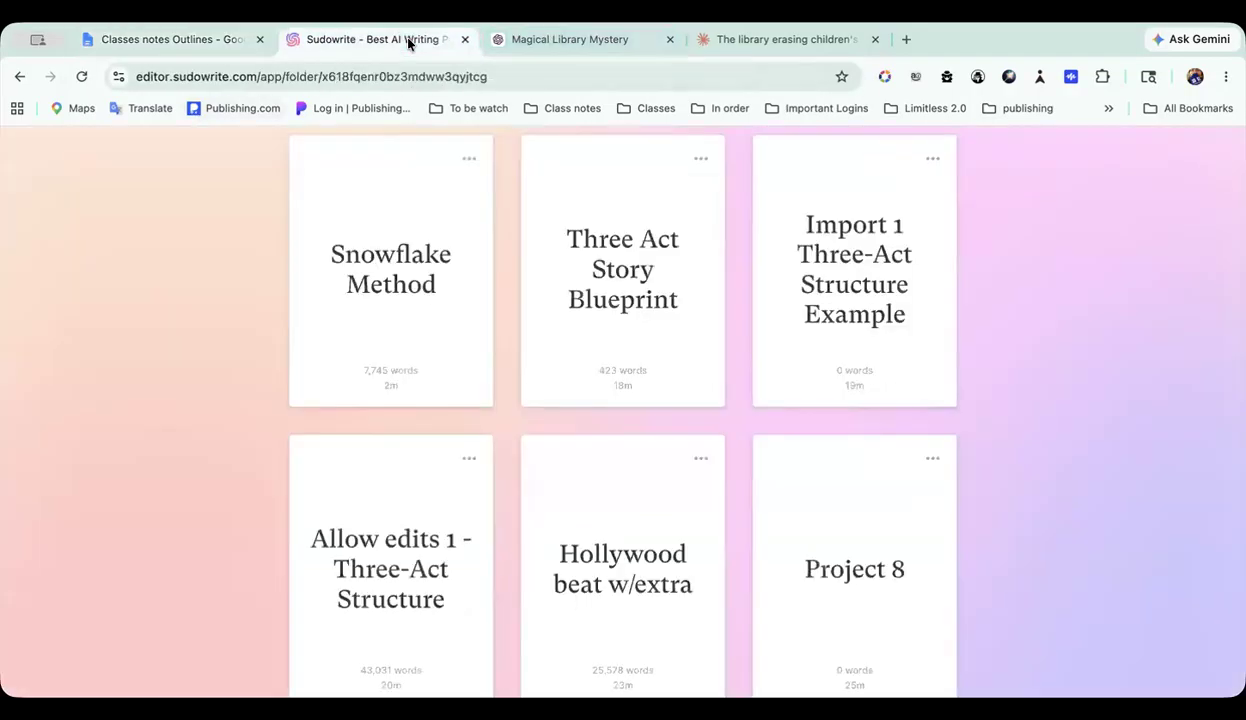
pyautogui.click(370, 240)
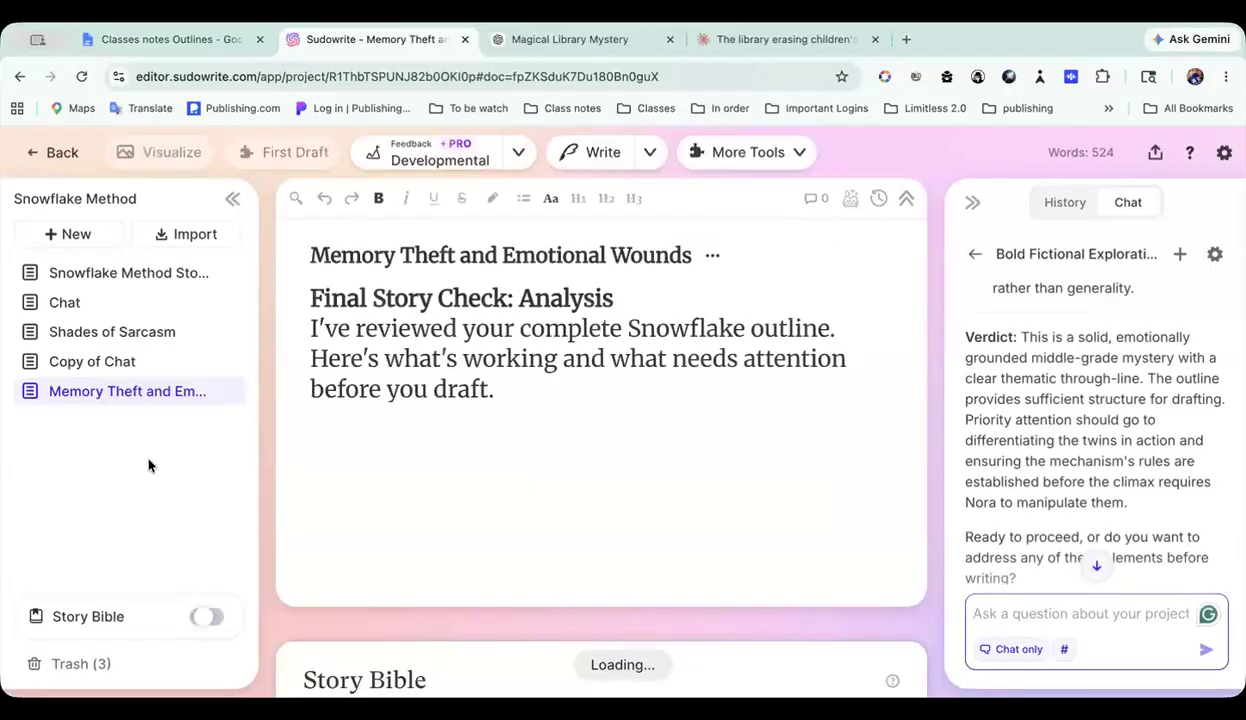
pyautogui.click(68, 234)
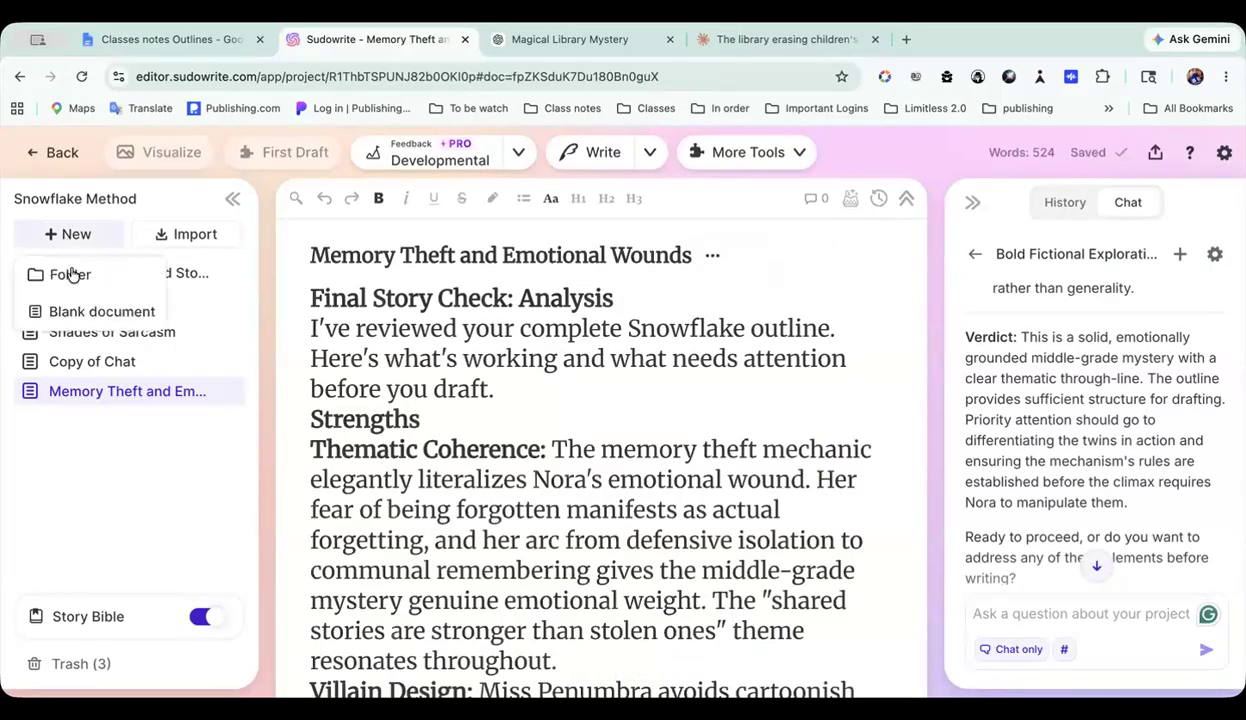
pyautogui.click(76, 314)
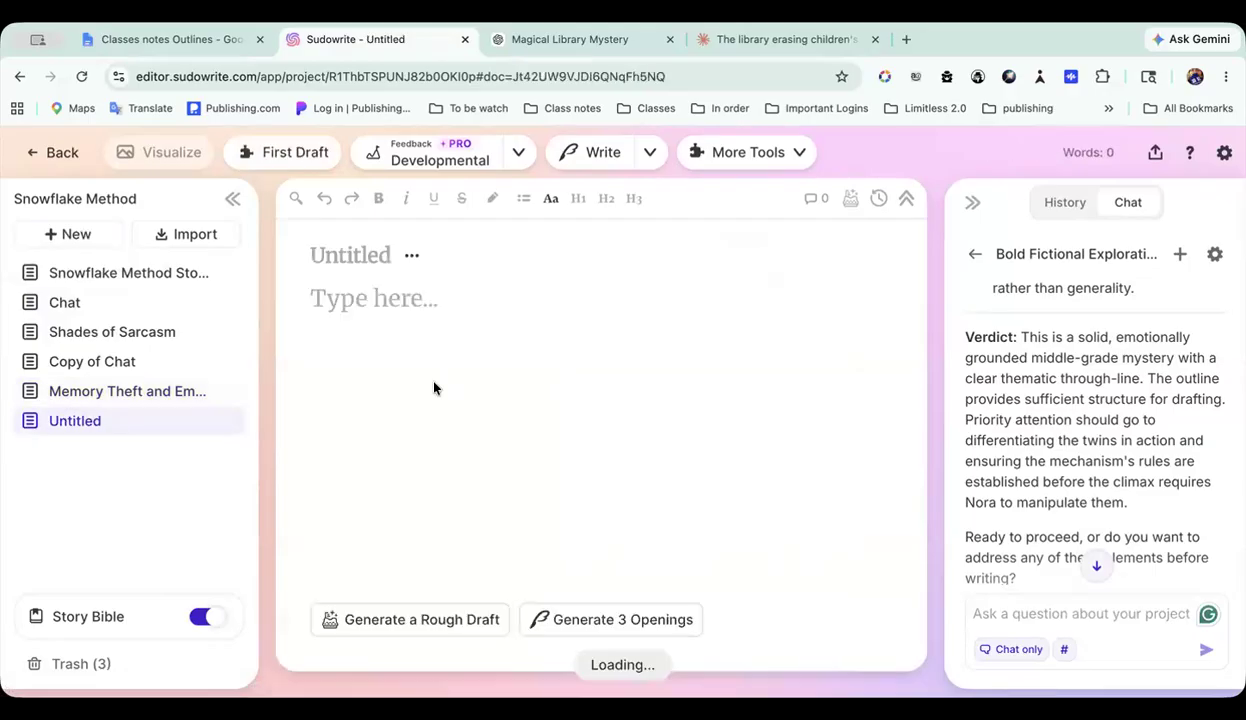
pyautogui.write('"Rashomon"')
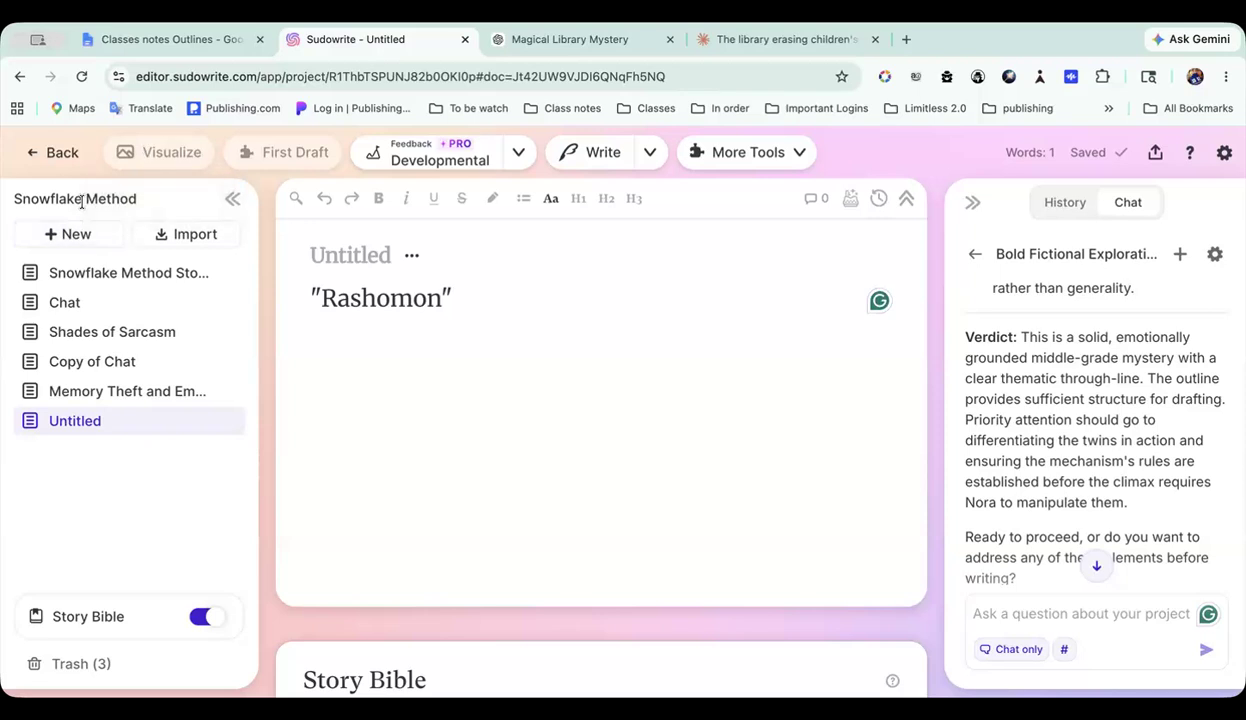
# Step: Leave the Snowflake Method project and create a new project in the 5 outlines folder
pyautogui.click(62, 153)
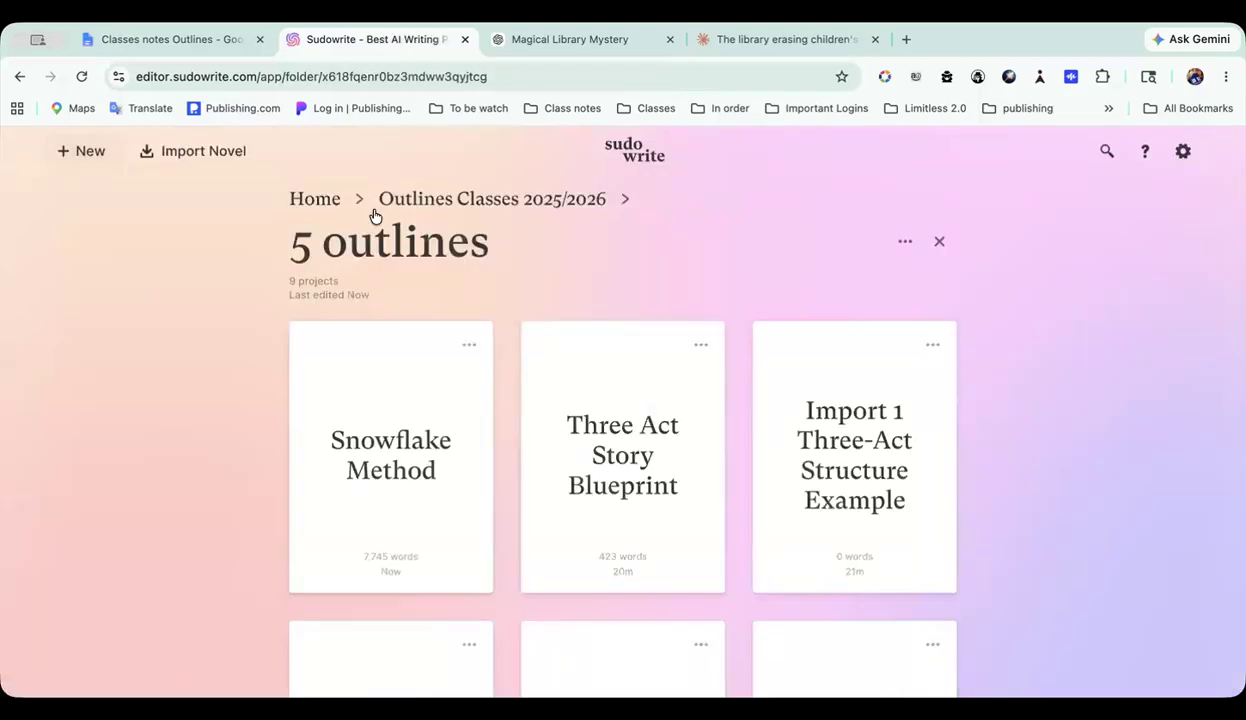
pyautogui.click(82, 153)
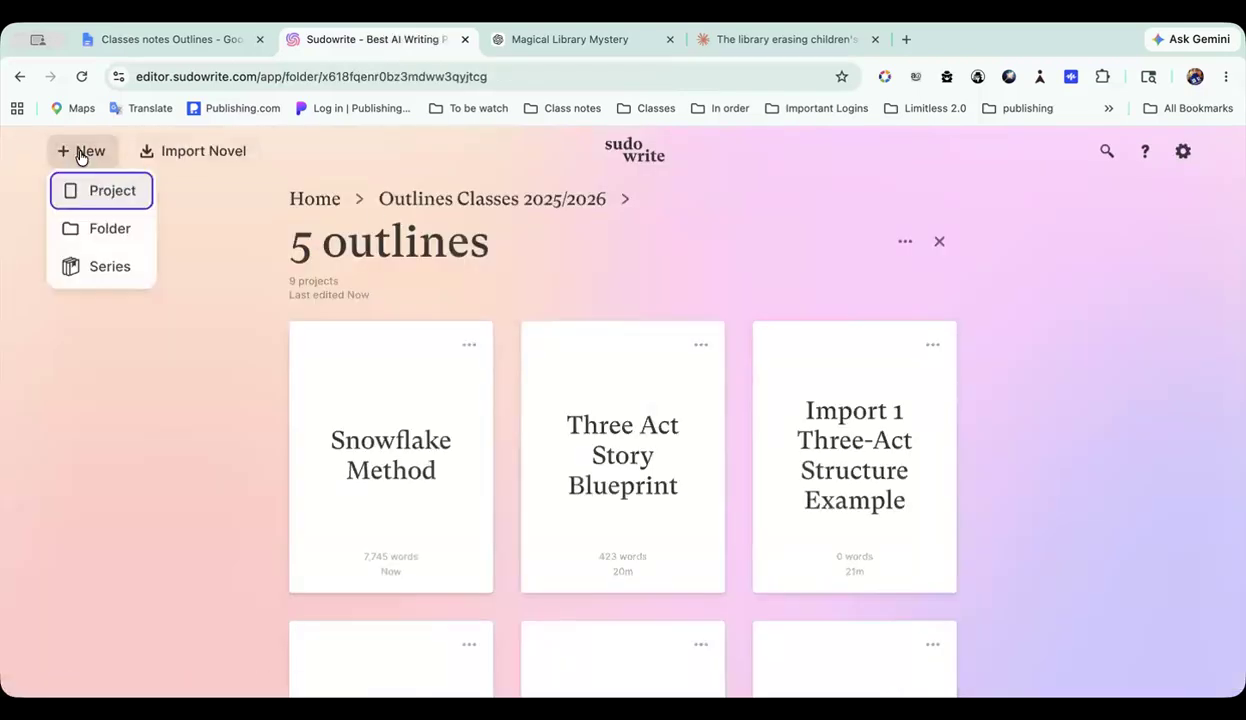
pyautogui.click(124, 197)
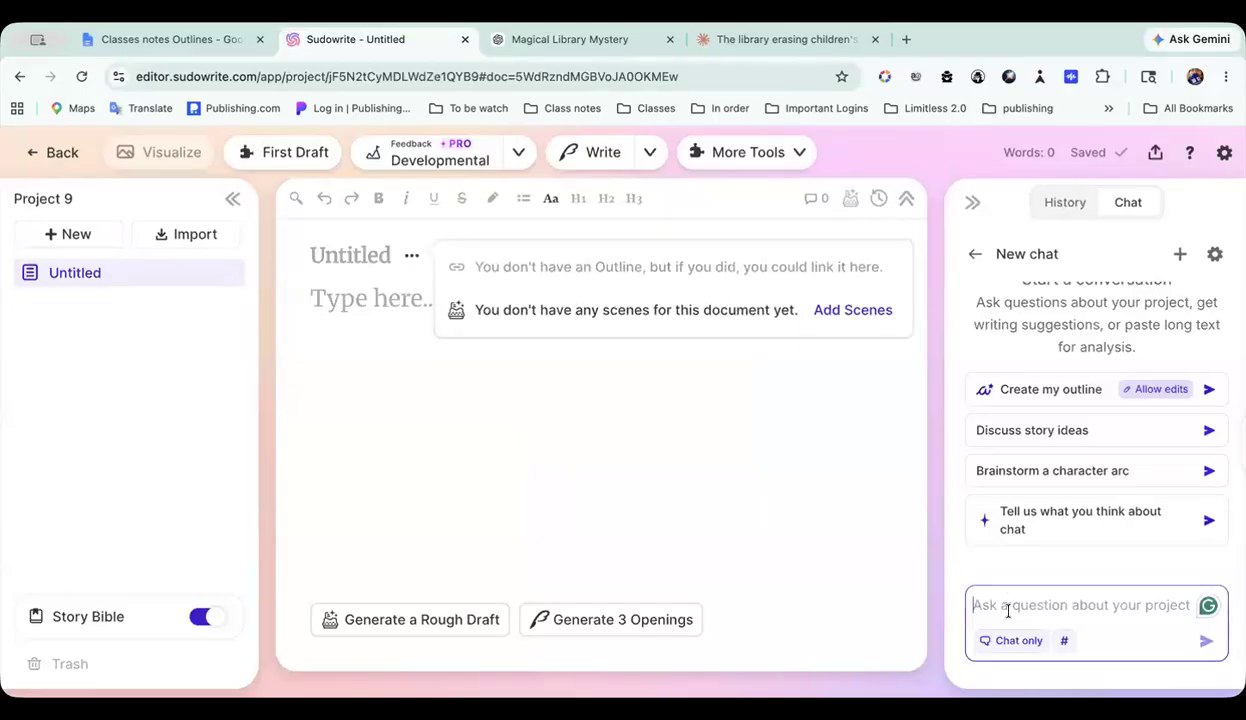
# Step: Ask the project chat: Do you know this story "Rashomon" ?
pyautogui.click(1008, 611)
pyautogui.write('Do you k')
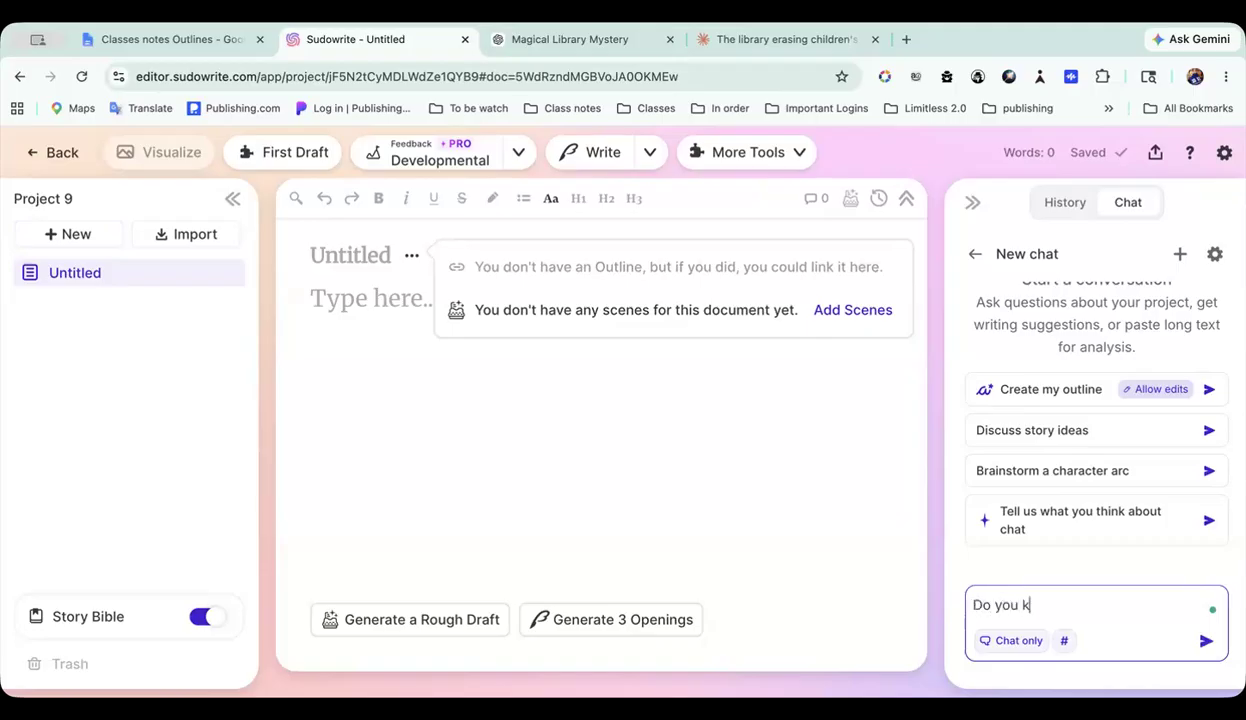
pyautogui.write('now this story "Rashomon" ')
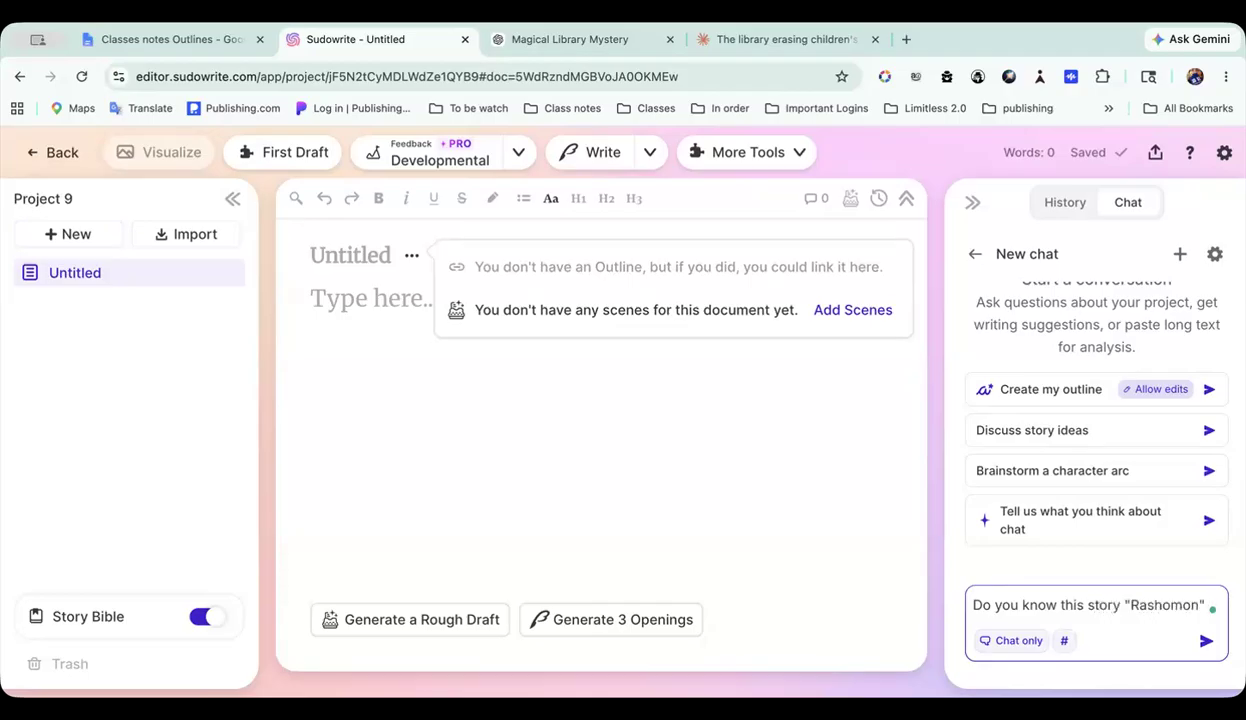
pyautogui.write('?')
pyautogui.press('Return')
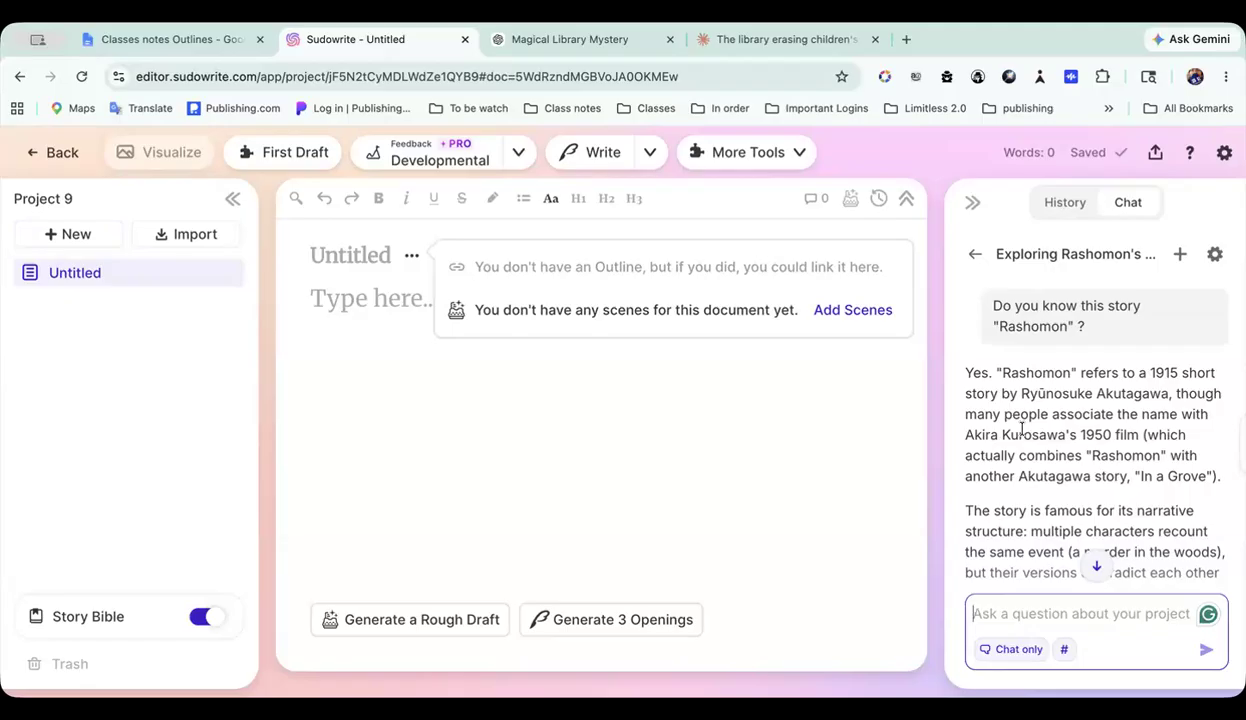
# Step: Read the chat's reply about Rashomon, including its narrative structure, the Rashomon effect and the closing question
pyautogui.scroll(-2, 1021, 430)
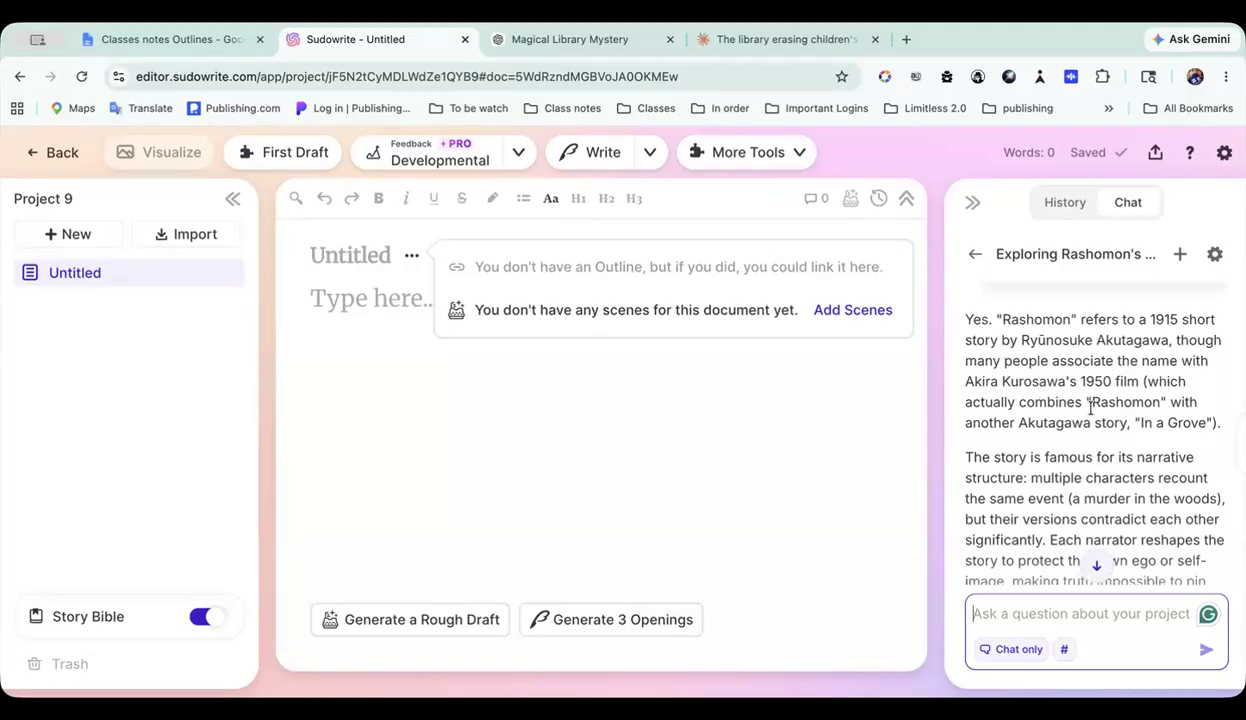
pyautogui.scroll(-1, 1090, 407)
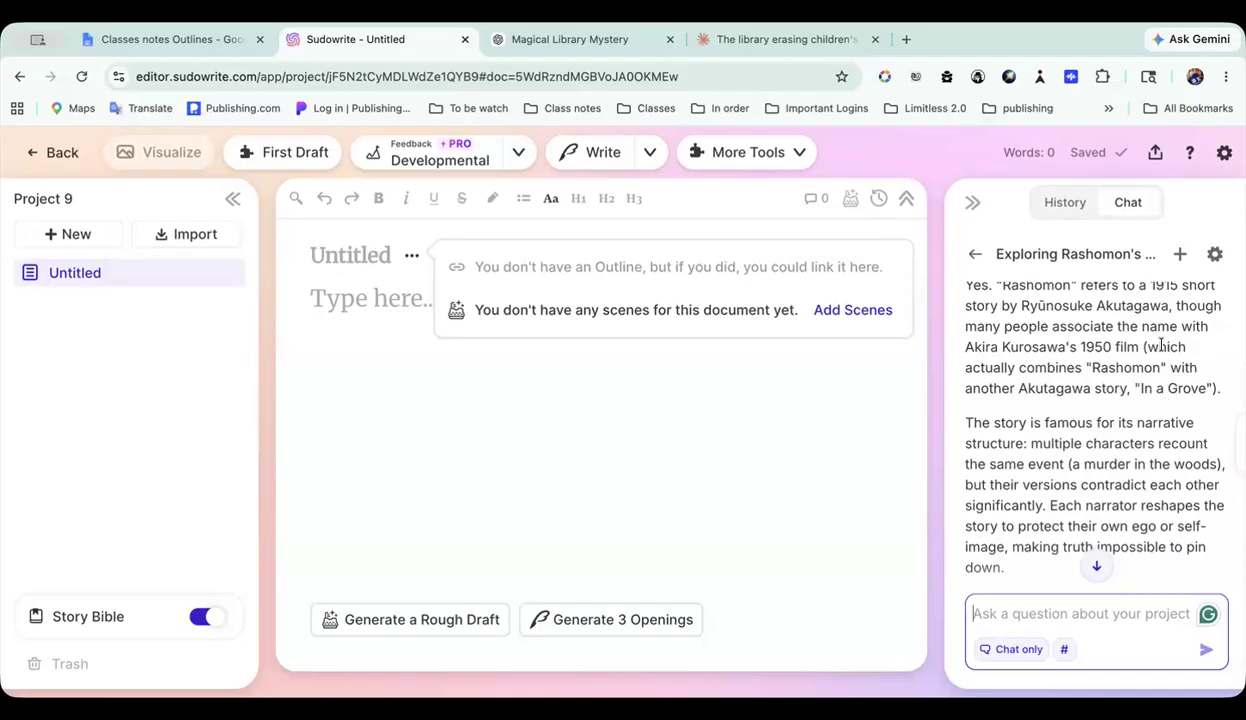
pyautogui.scroll(-2, 1161, 346)
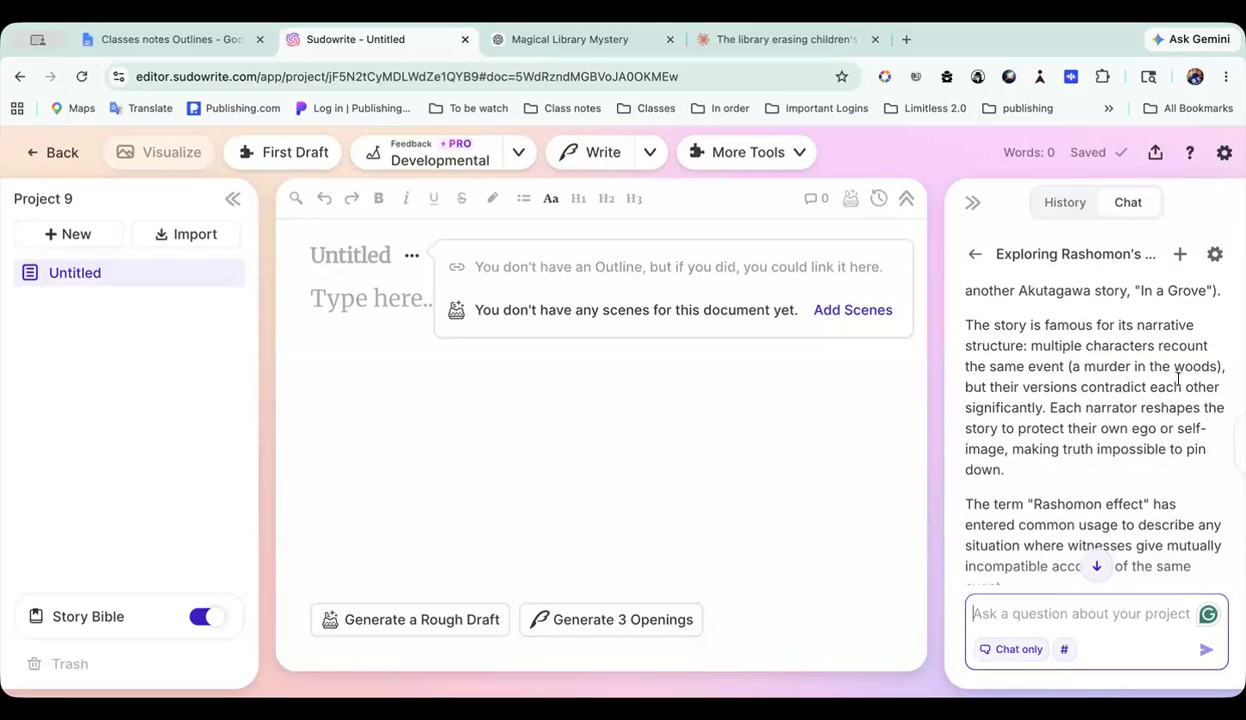
pyautogui.scroll(-2, 1054, 423)
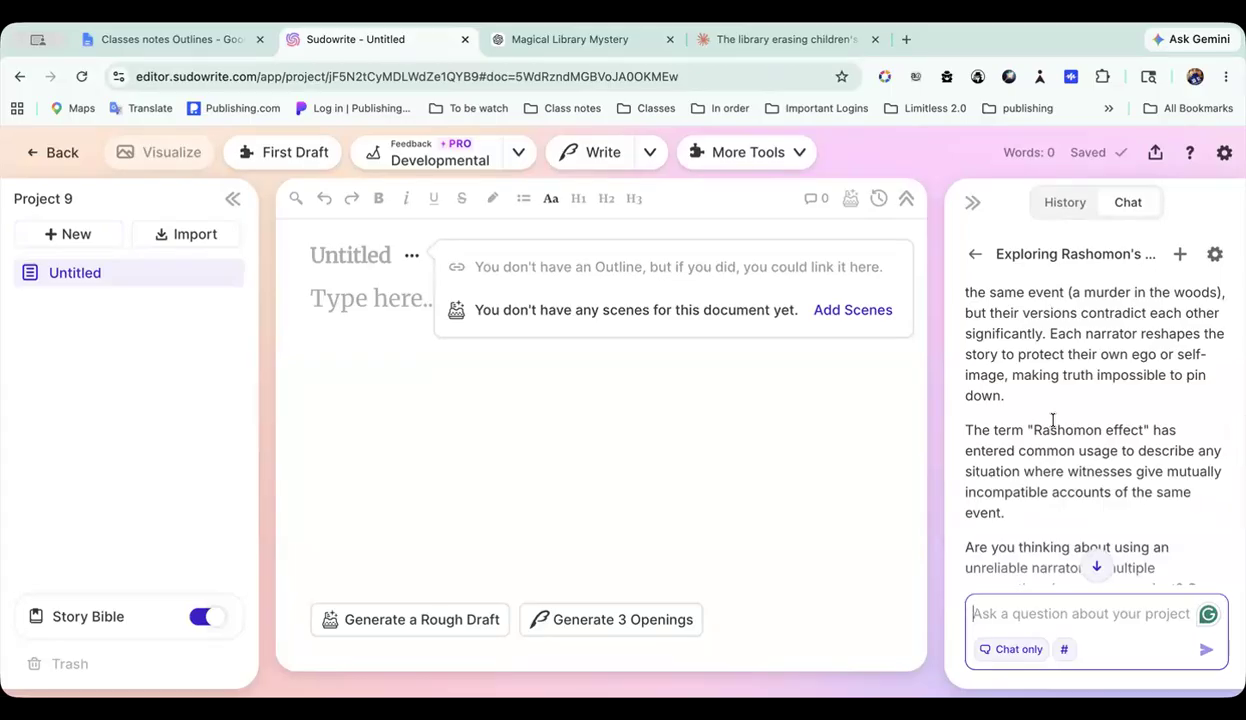
pyautogui.scroll(-1, 1052, 420)
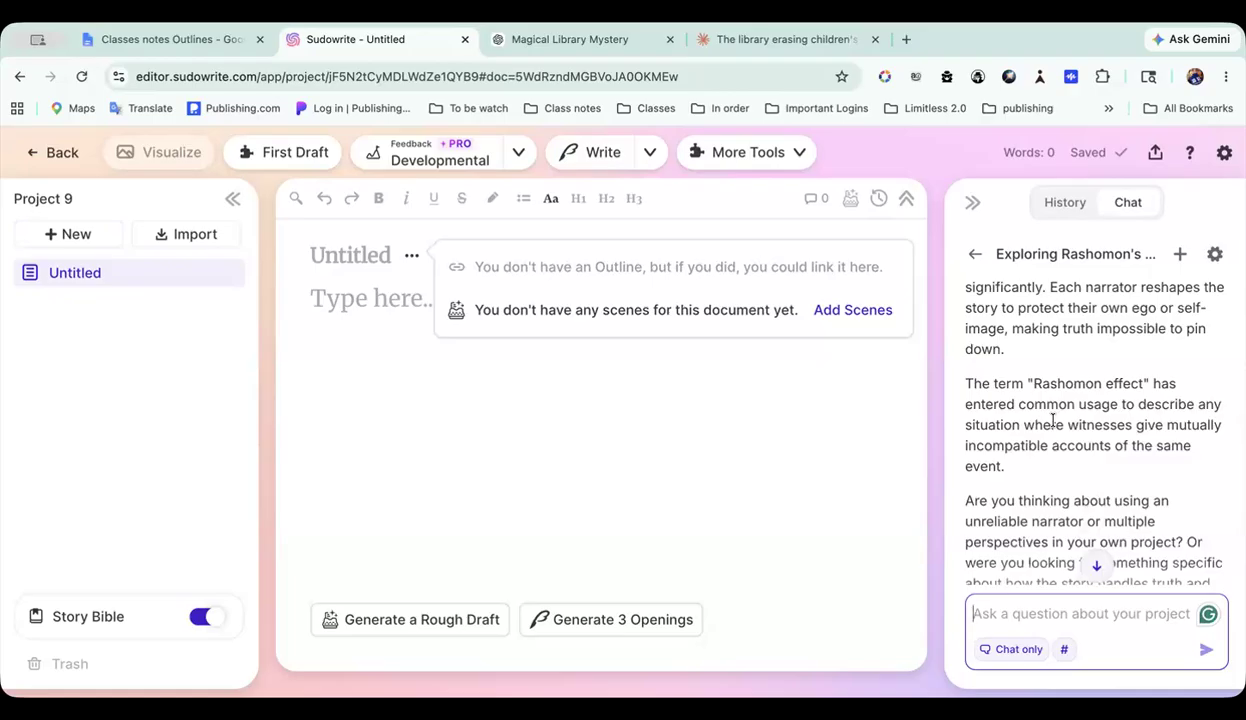
pyautogui.scroll(-2, 1052, 420)
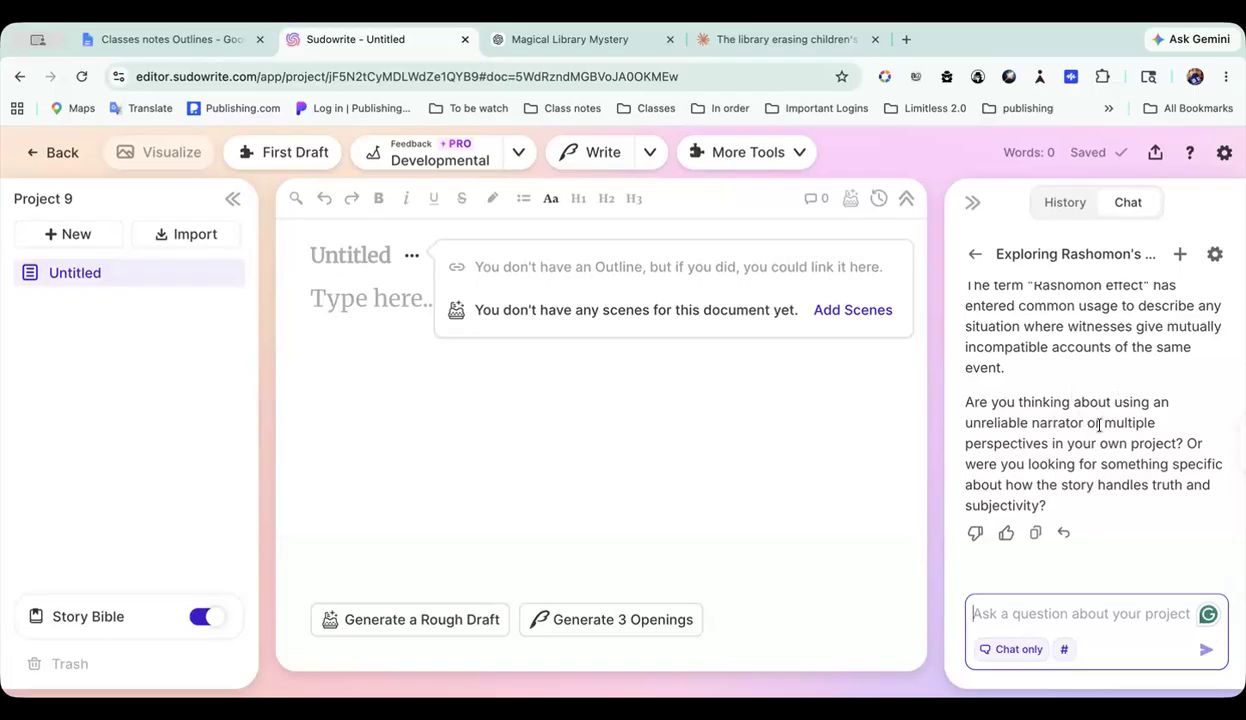
# Step: Ask the chat: What kind of outline was used to write that story?
pyautogui.click(996, 615)
pyautogui.write('What ')
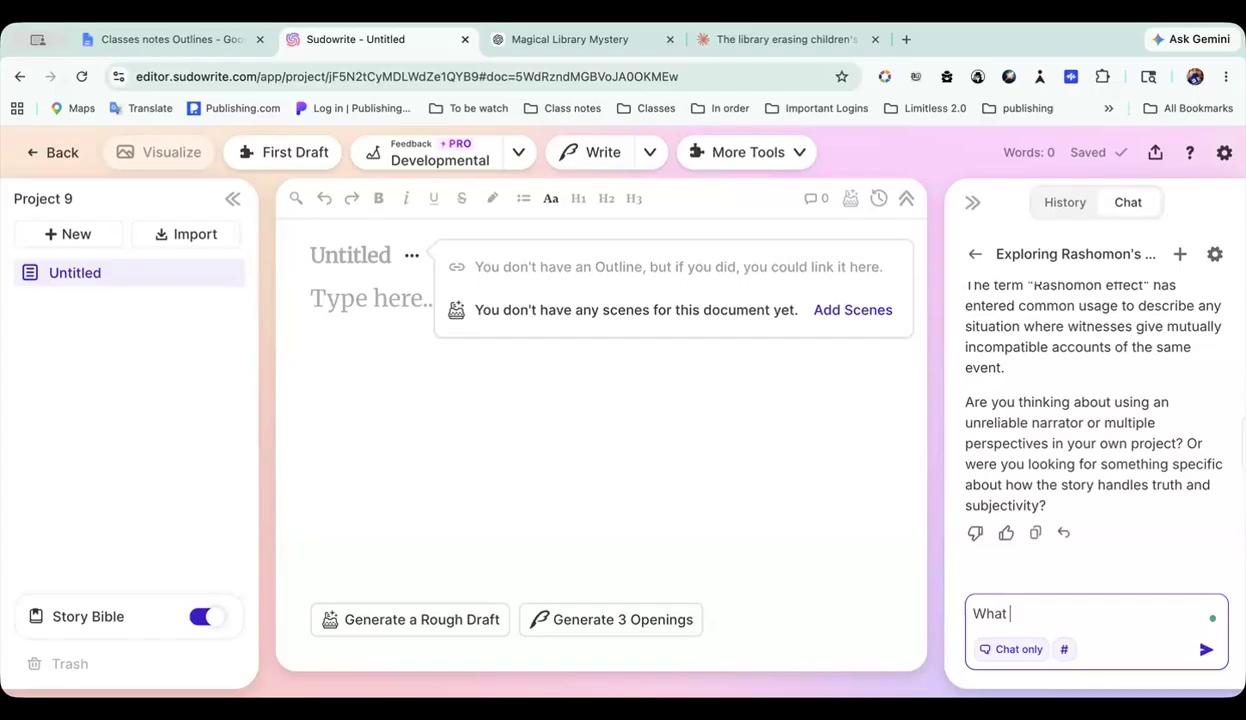
pyautogui.write('kind of outline was ')
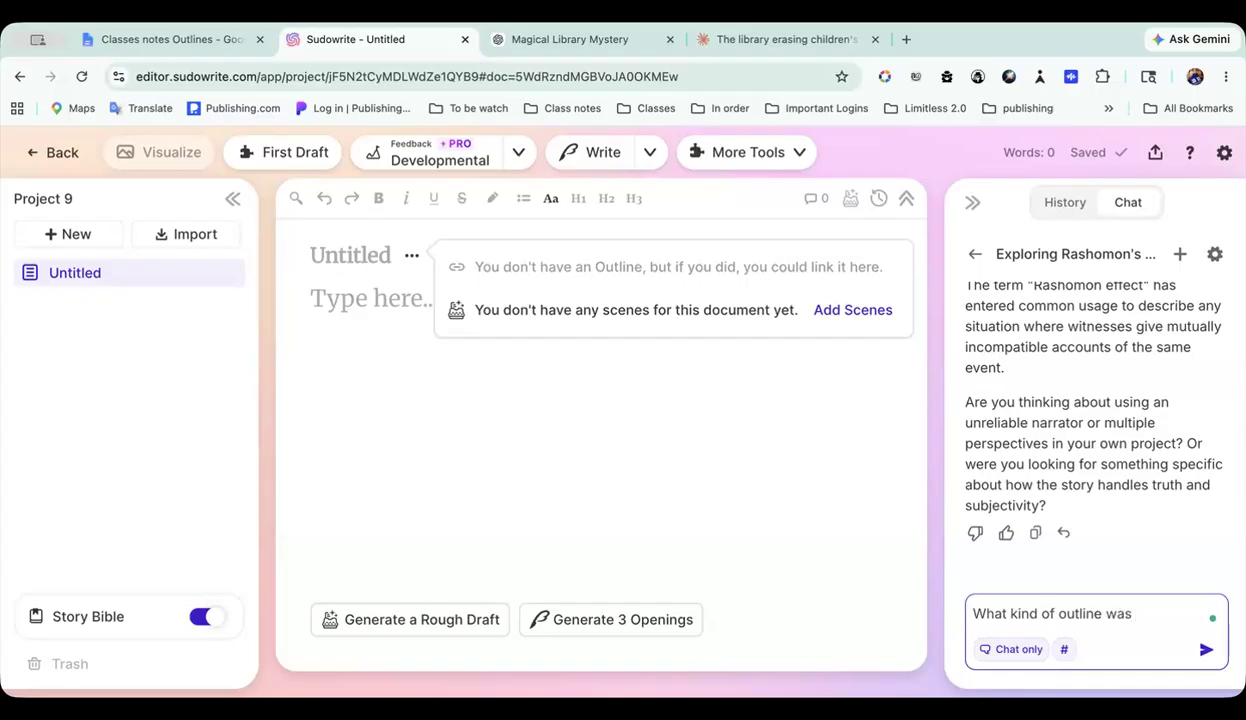
pyautogui.write('used to write that story?')
pyautogui.press('Return')
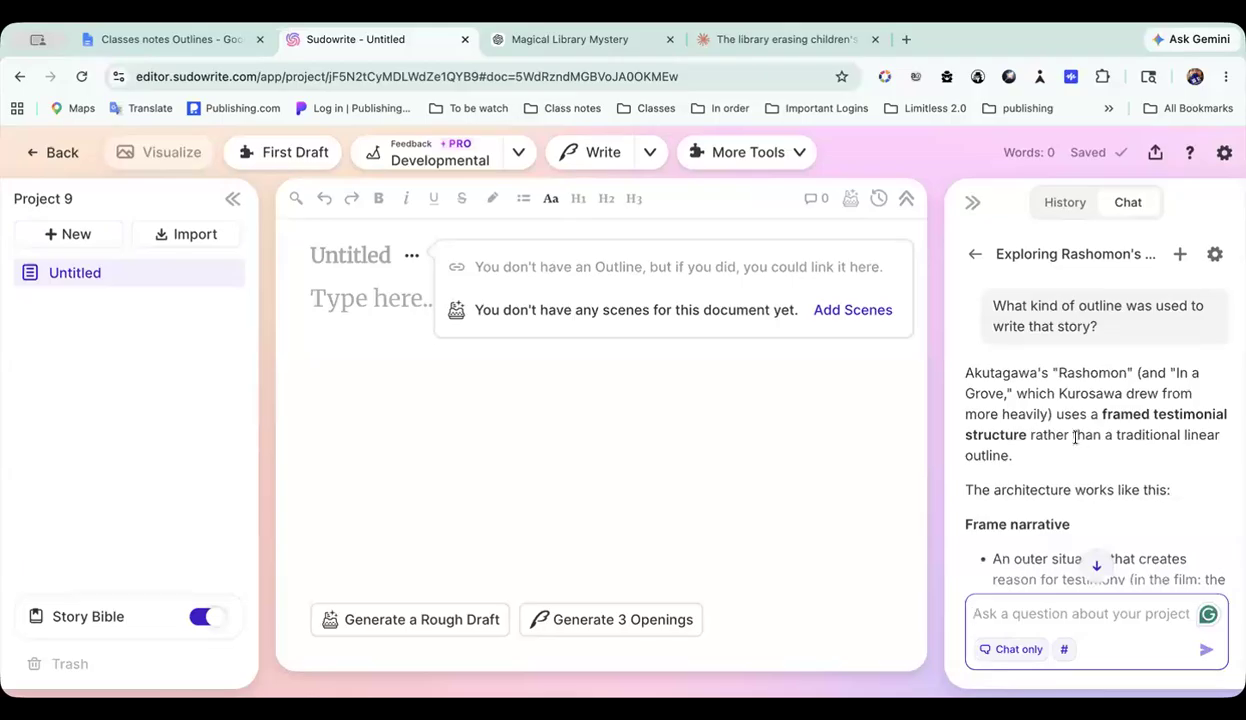
# Step: Read the chat's answer on the story's outline, from the frame narrative and structural logic through the outlining relevance to the closing question
pyautogui.scroll(-1, 1095, 430)
pyautogui.scroll(-3, 1095, 430)
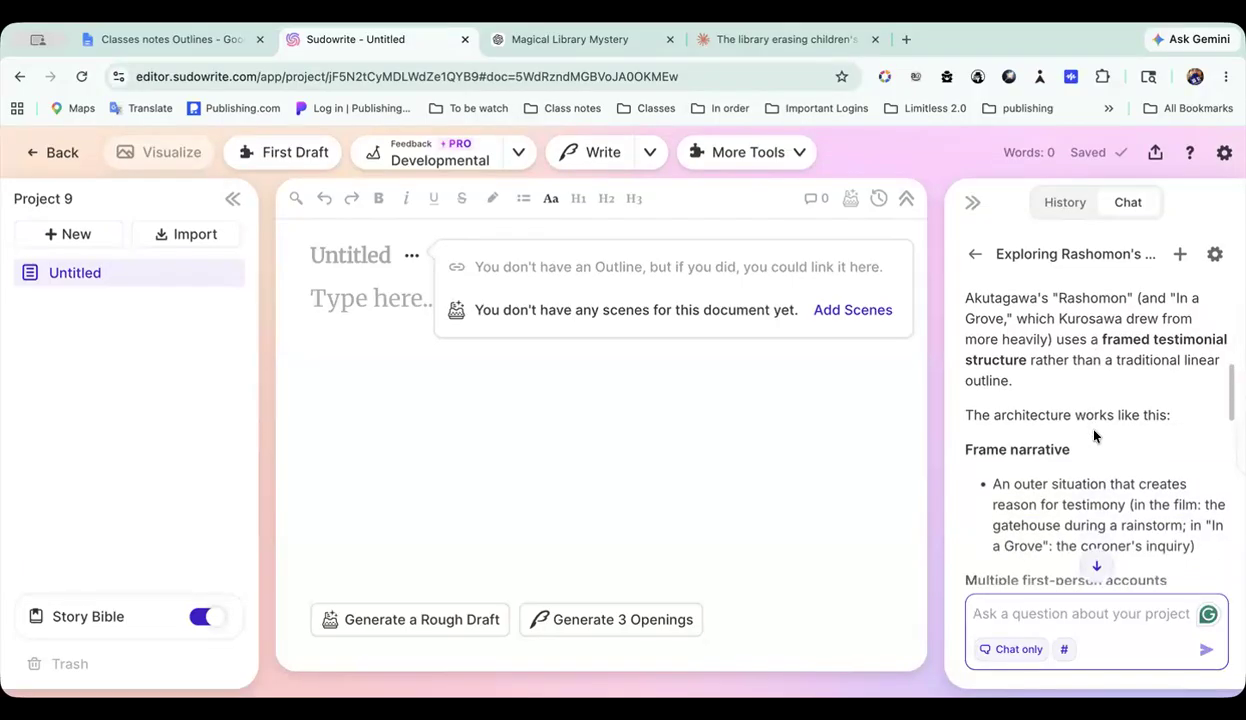
pyautogui.scroll(-2, 1095, 430)
pyautogui.scroll(-1, 1095, 430)
pyautogui.scroll(-4, 1094, 431)
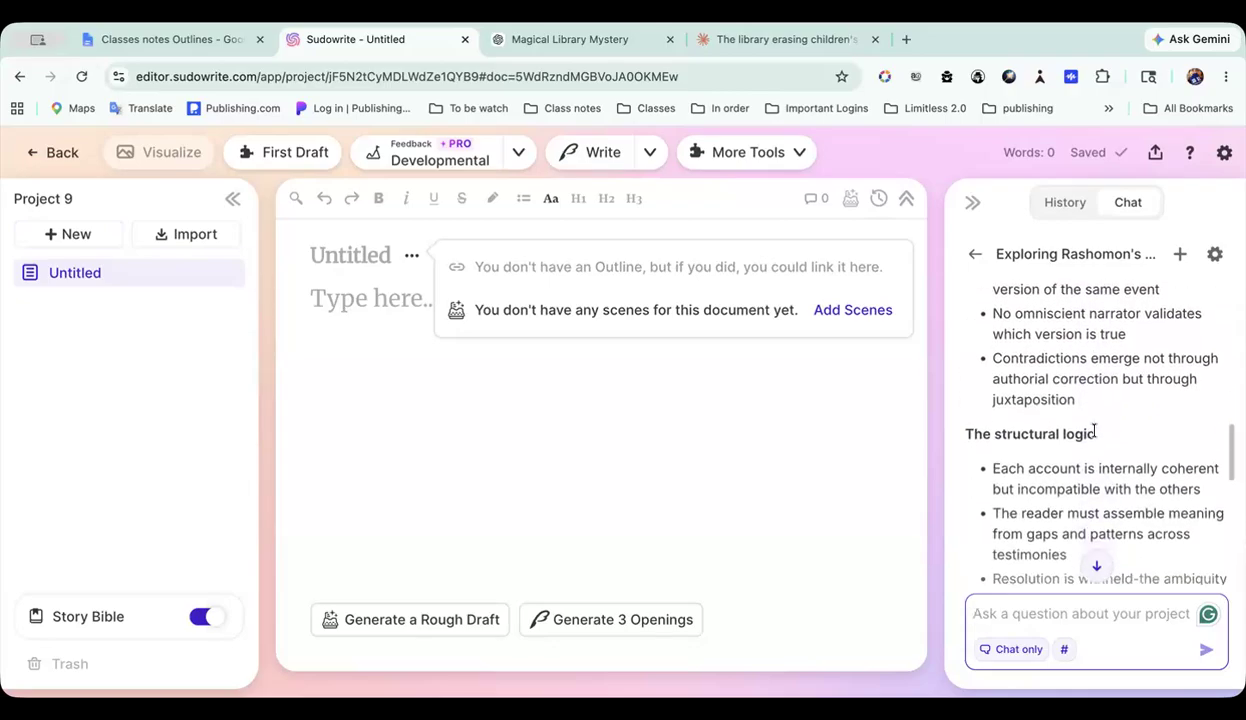
pyautogui.scroll(-3, 1094, 434)
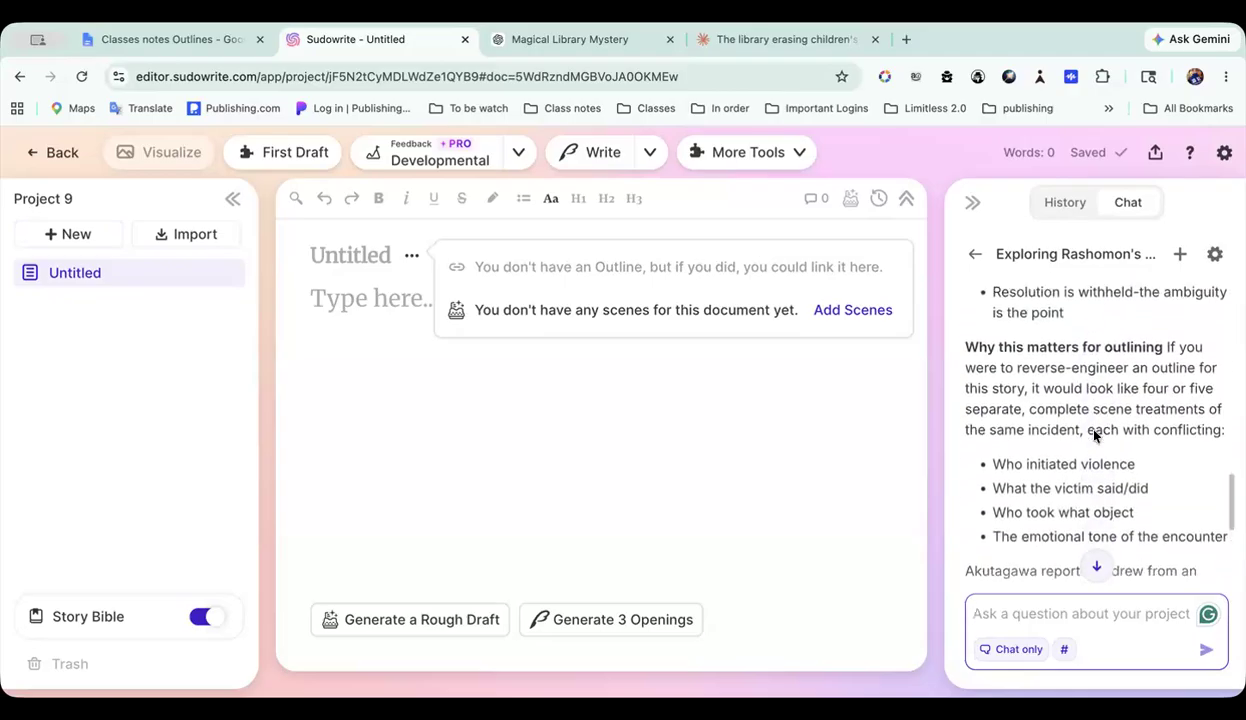
pyautogui.scroll(-1, 1094, 430)
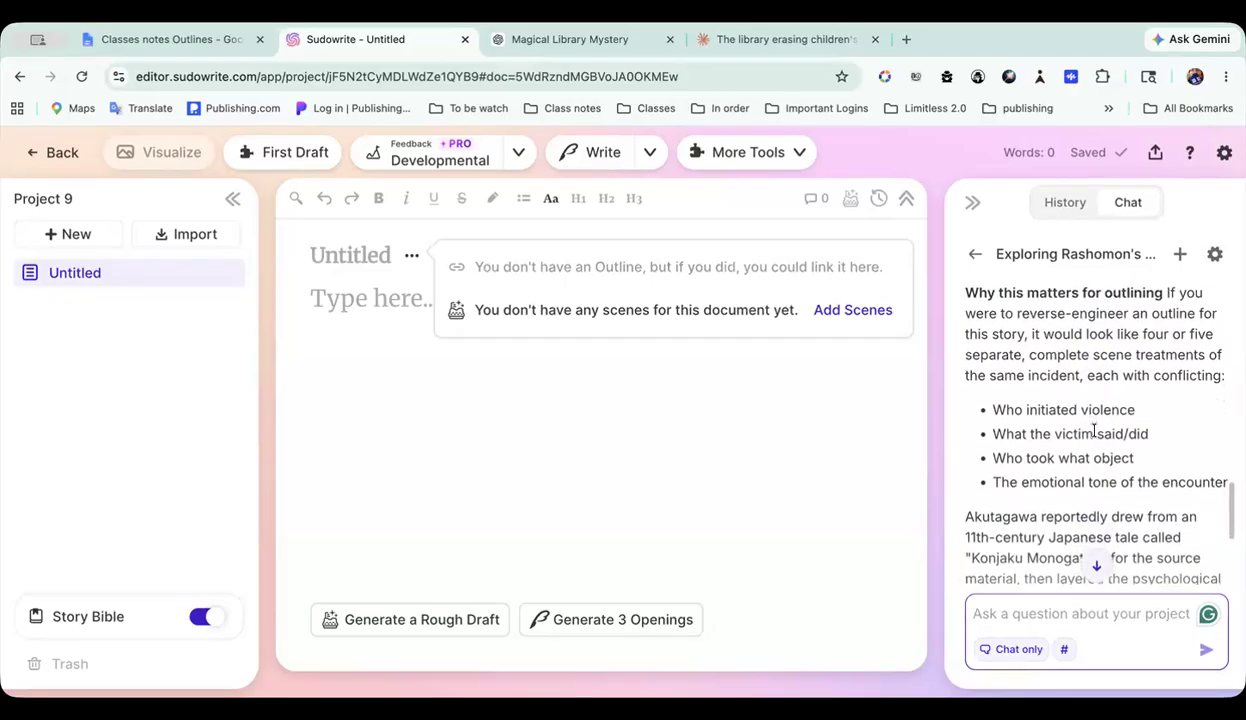
pyautogui.scroll(-1, 1094, 430)
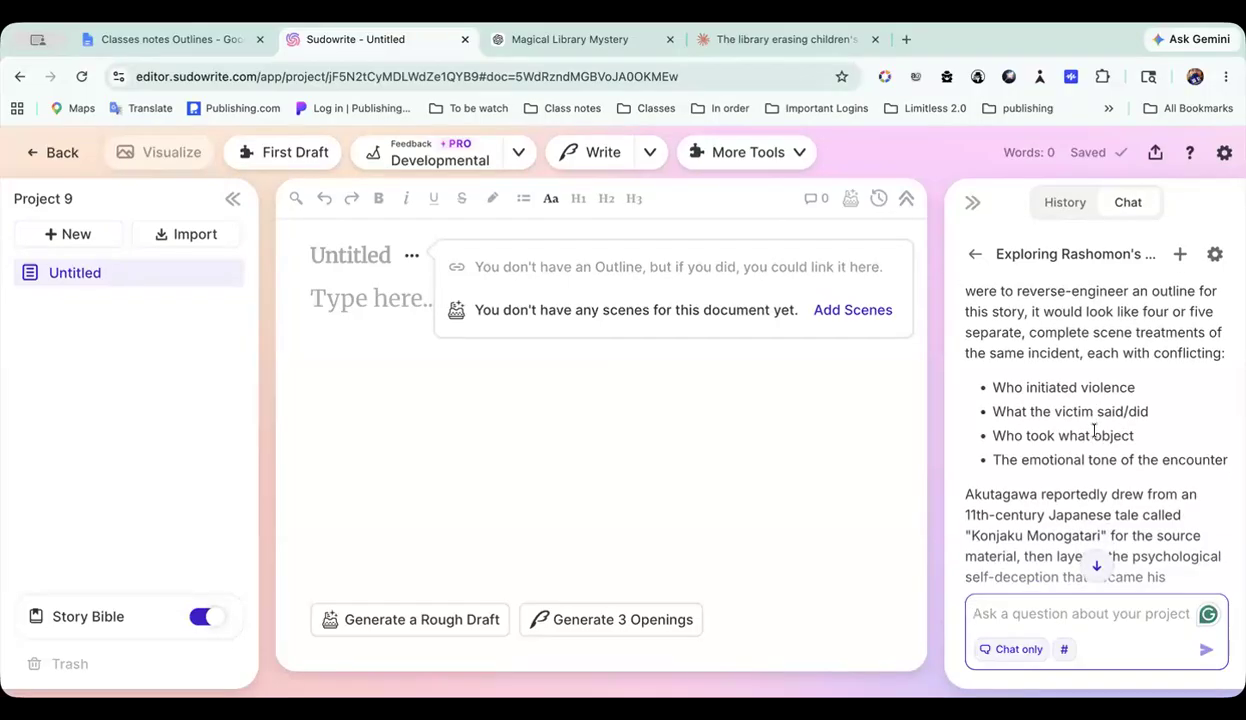
pyautogui.scroll(-1, 1094, 430)
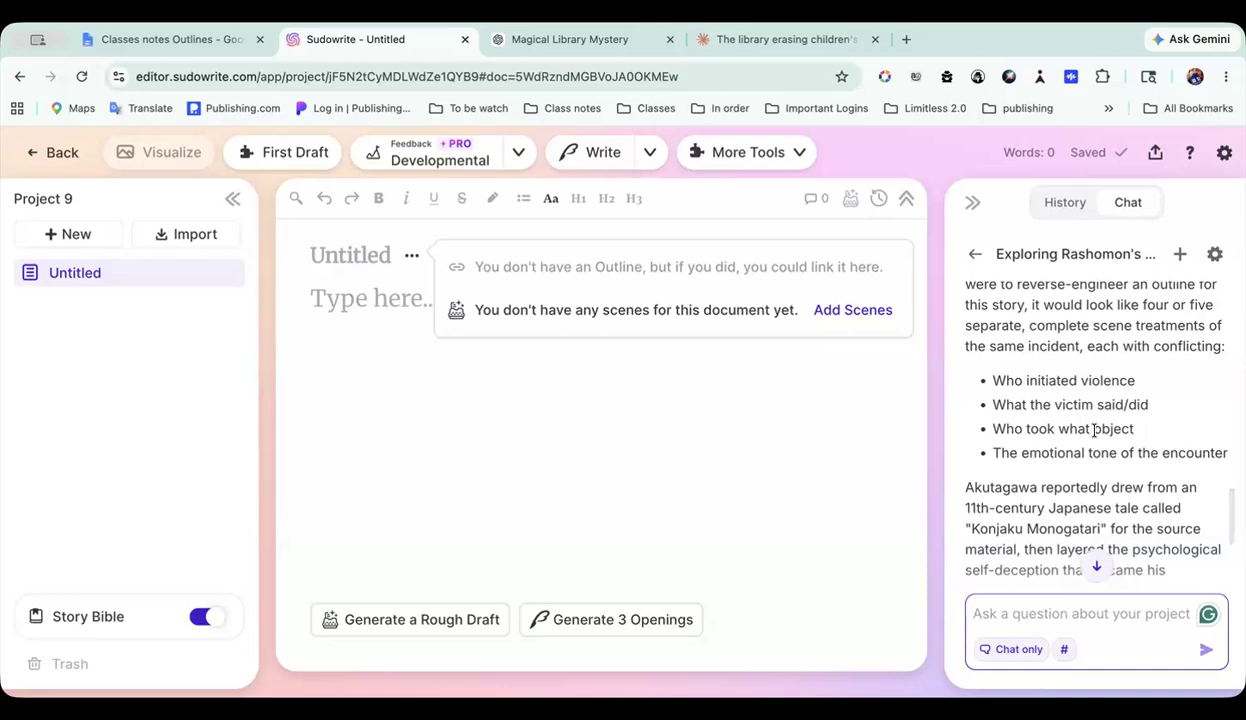
pyautogui.scroll(-1, 1094, 430)
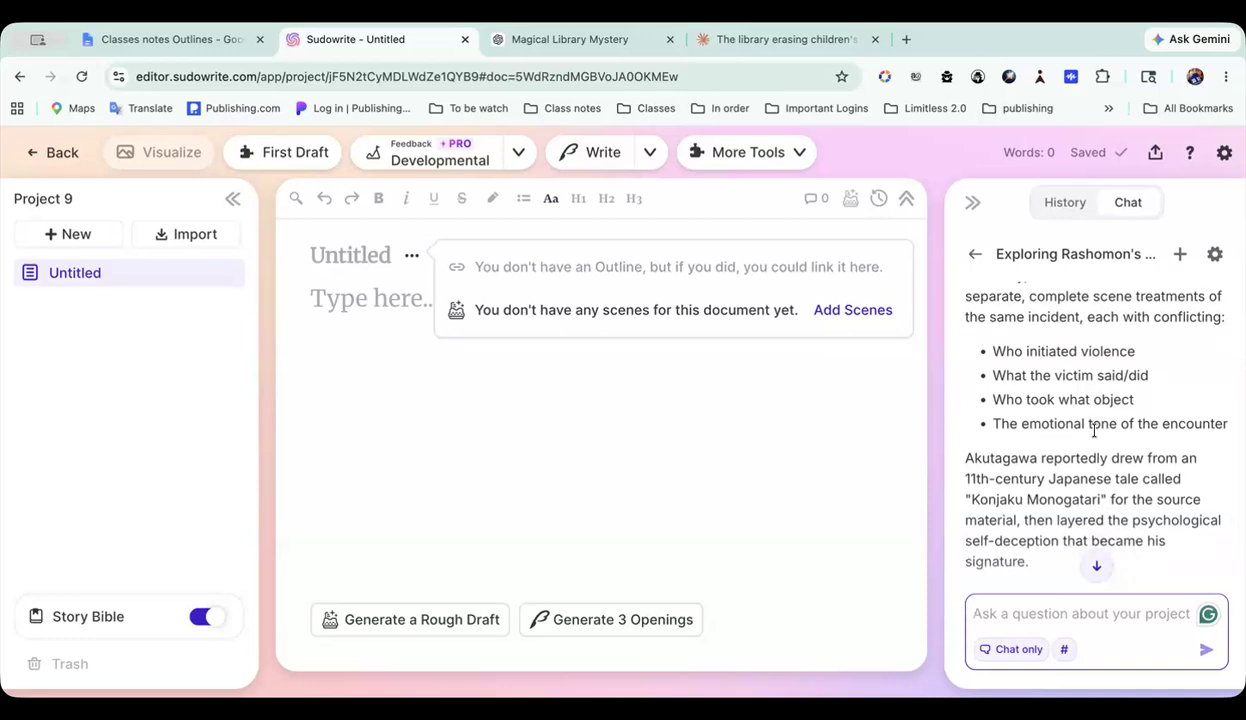
pyautogui.scroll(-2, 1094, 430)
pyautogui.scroll(1, 1094, 434)
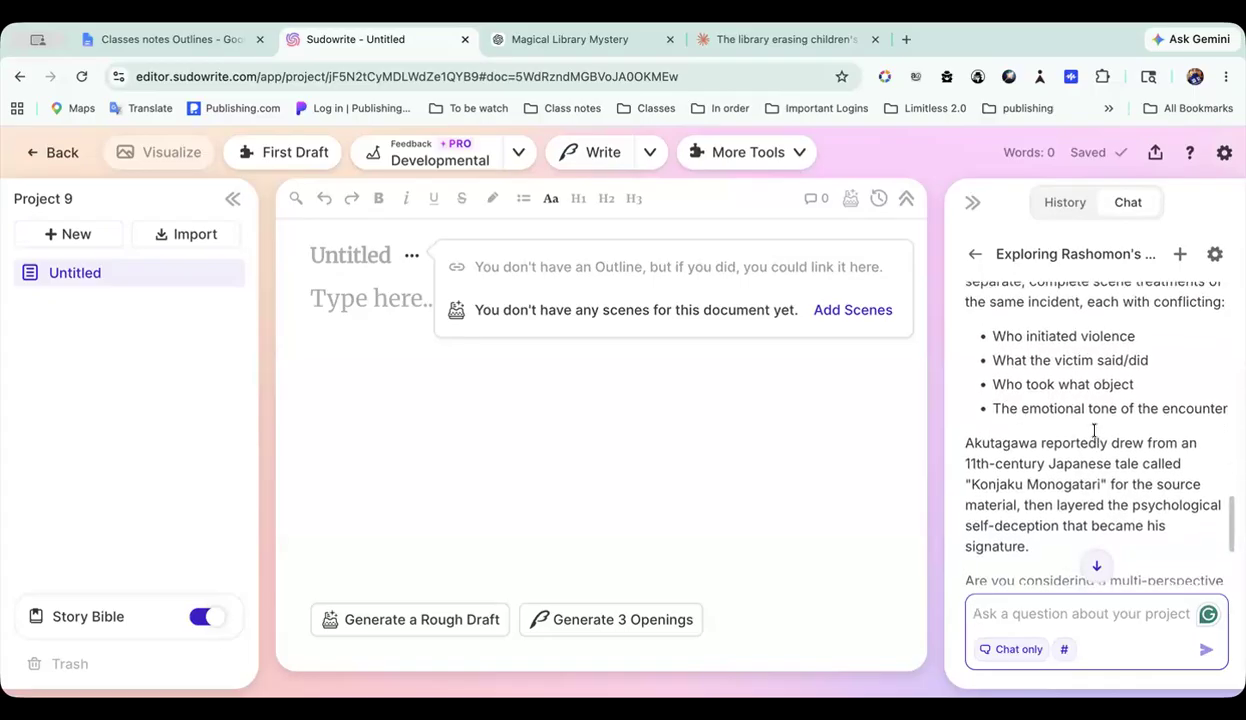
pyautogui.scroll(-1, 1094, 432)
pyautogui.scroll(-1, 1094, 430)
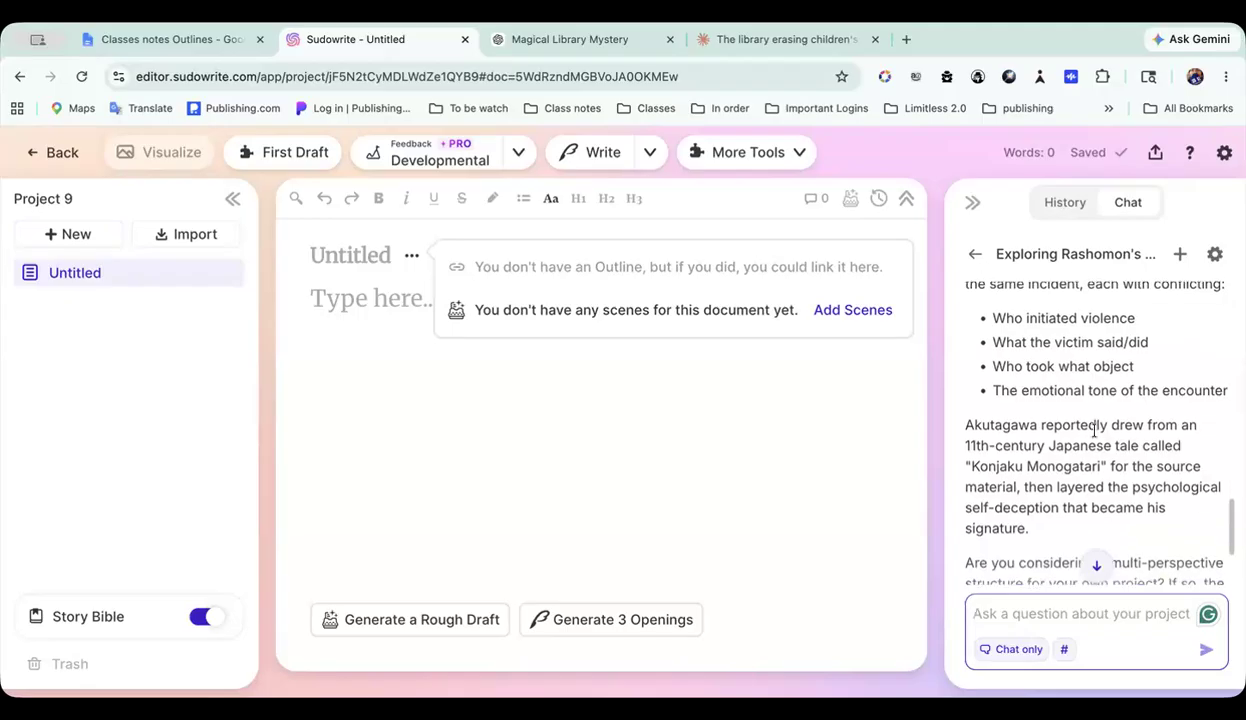
pyautogui.scroll(-2, 1094, 430)
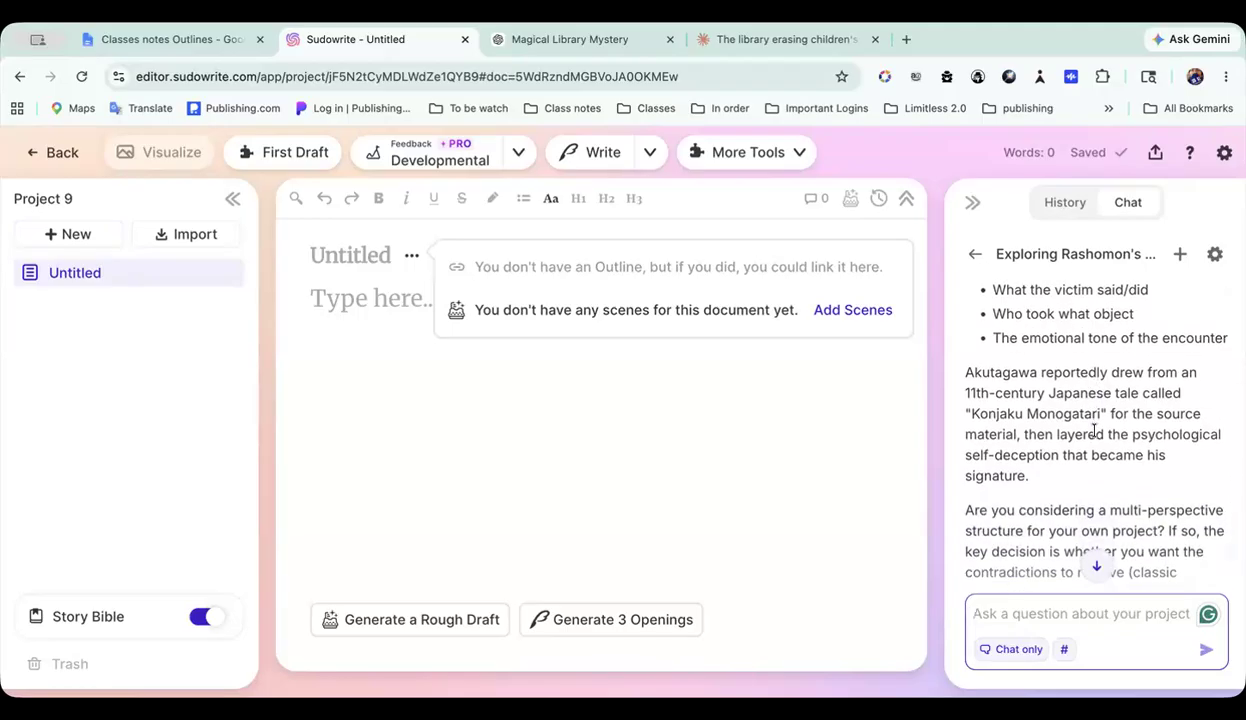
pyautogui.scroll(-3, 1094, 430)
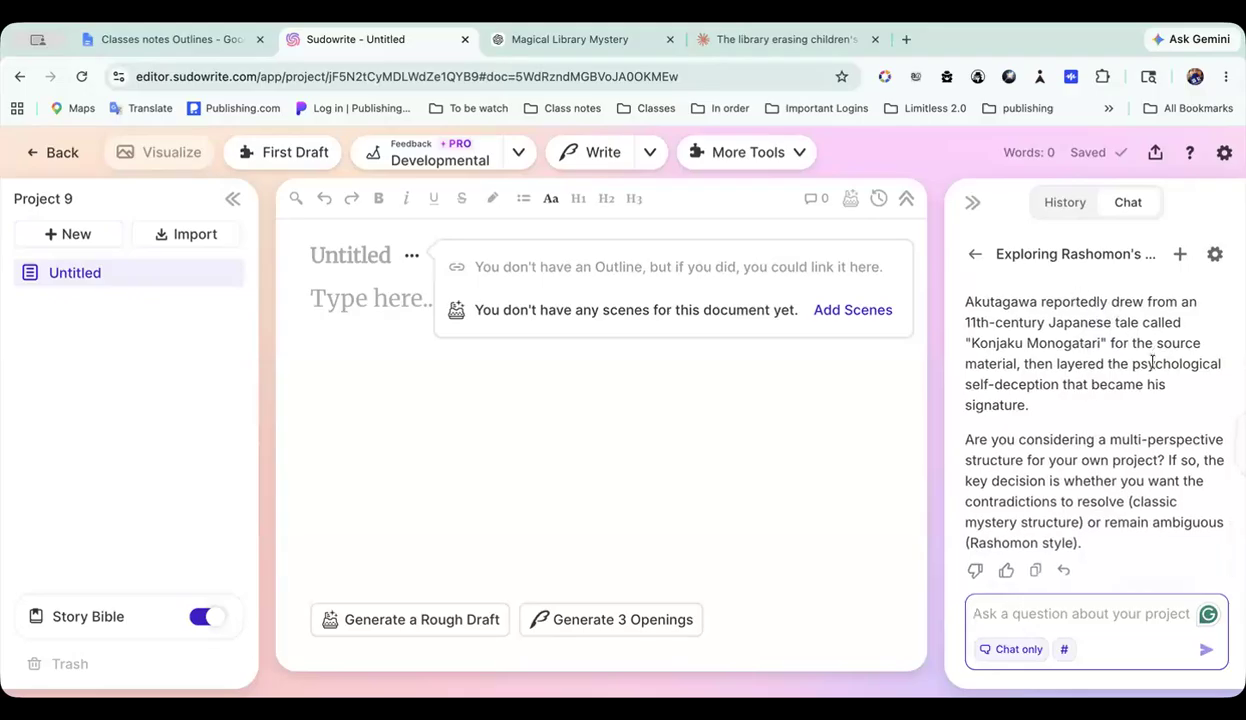
pyautogui.scroll(-1, 1153, 369)
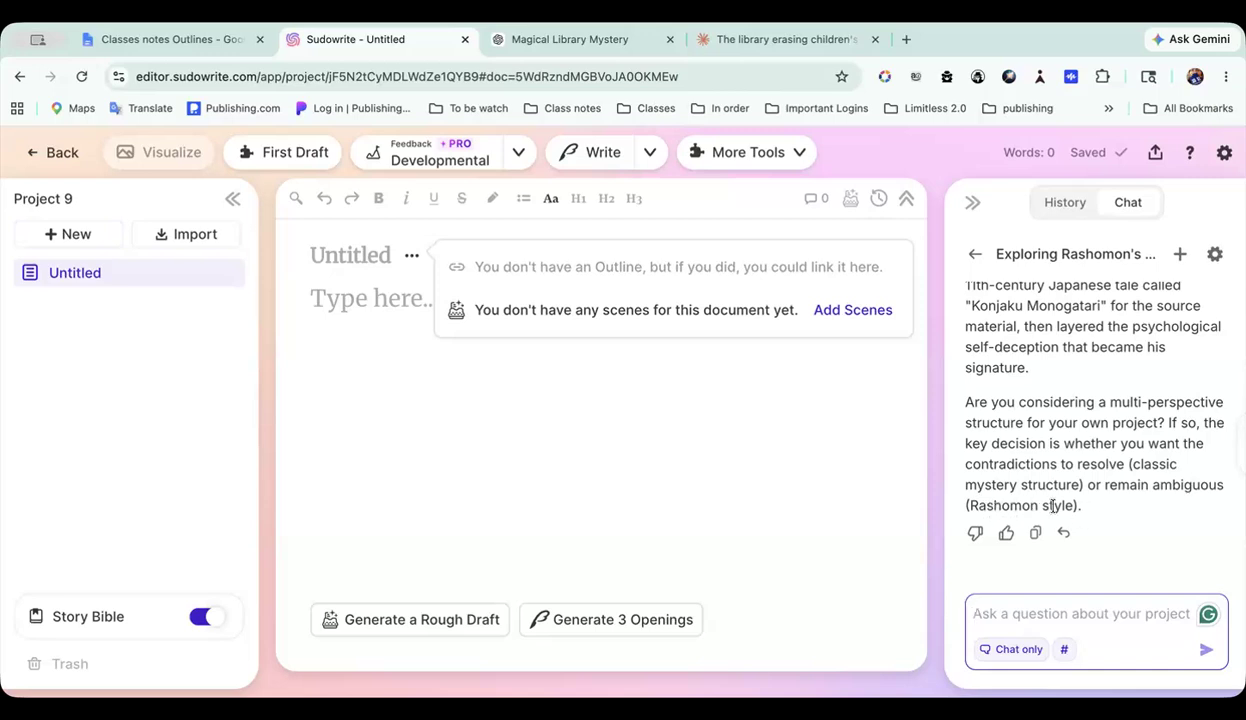
# Step: Answer the project chat's closing question with: I want the Rashomon style
pyautogui.moveTo(967, 505); pyautogui.dragTo(1072, 508)
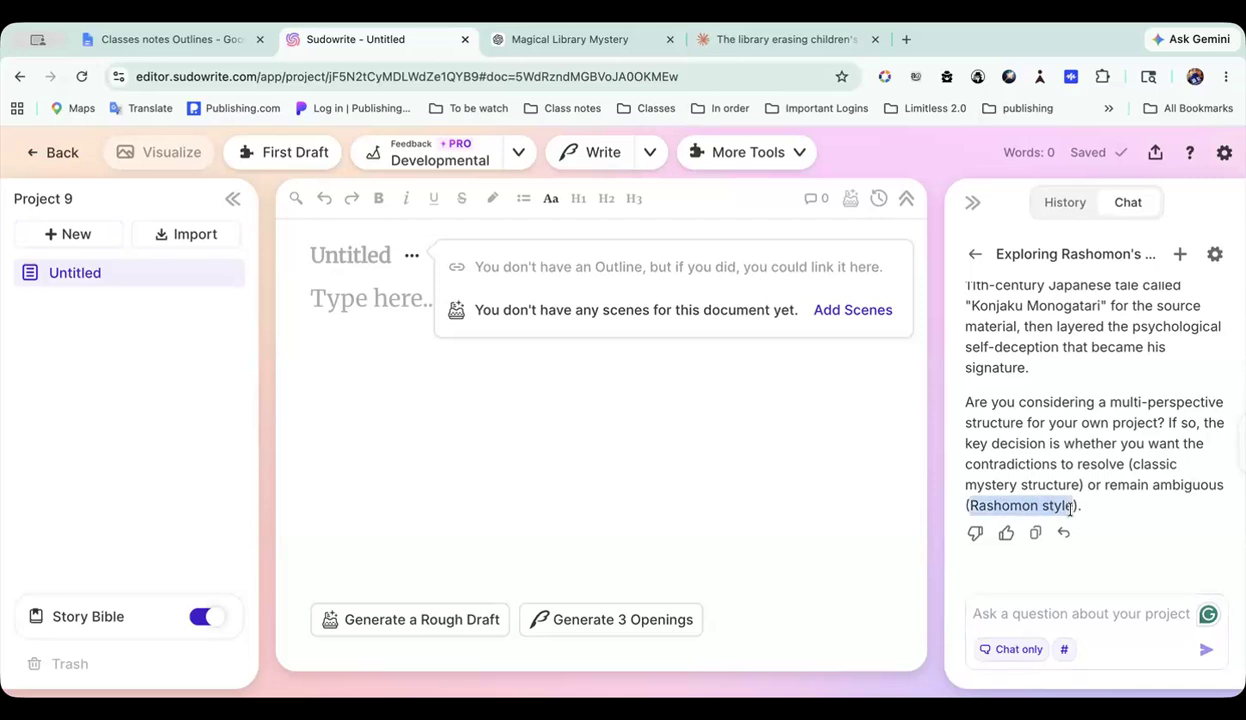
pyautogui.click(1028, 616)
pyautogui.write('I wan')
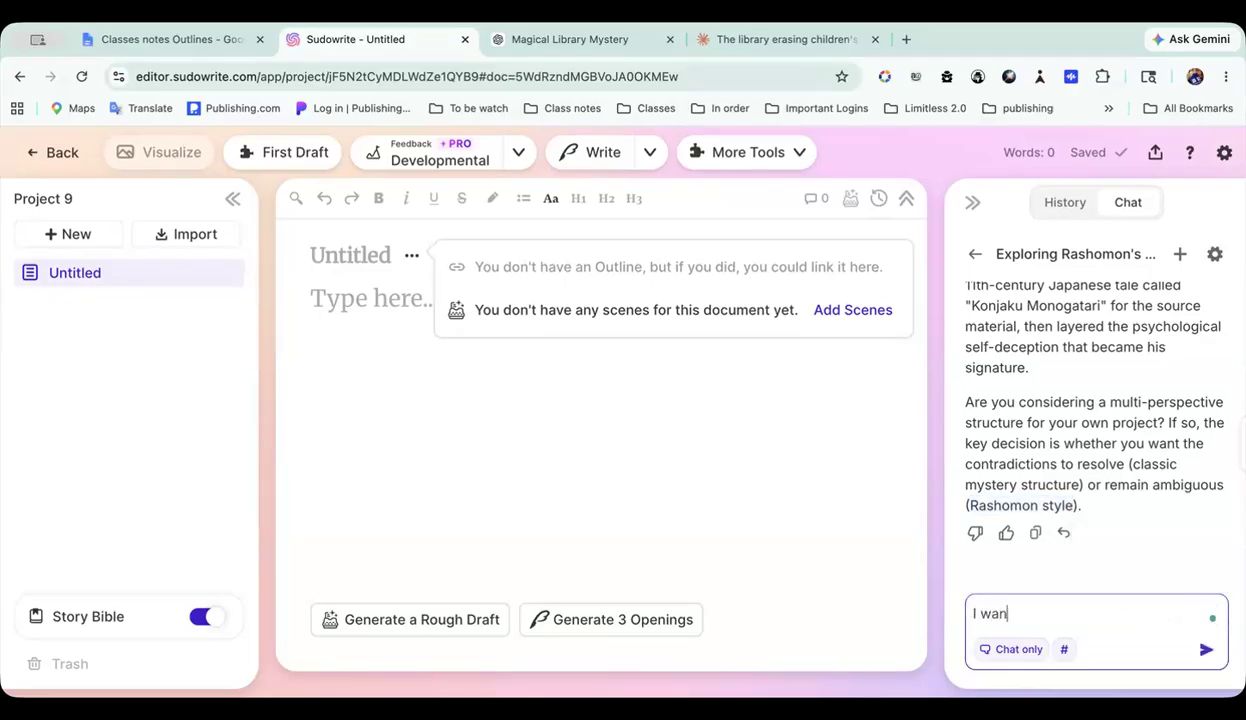
pyautogui.write('t the Rashomon style')
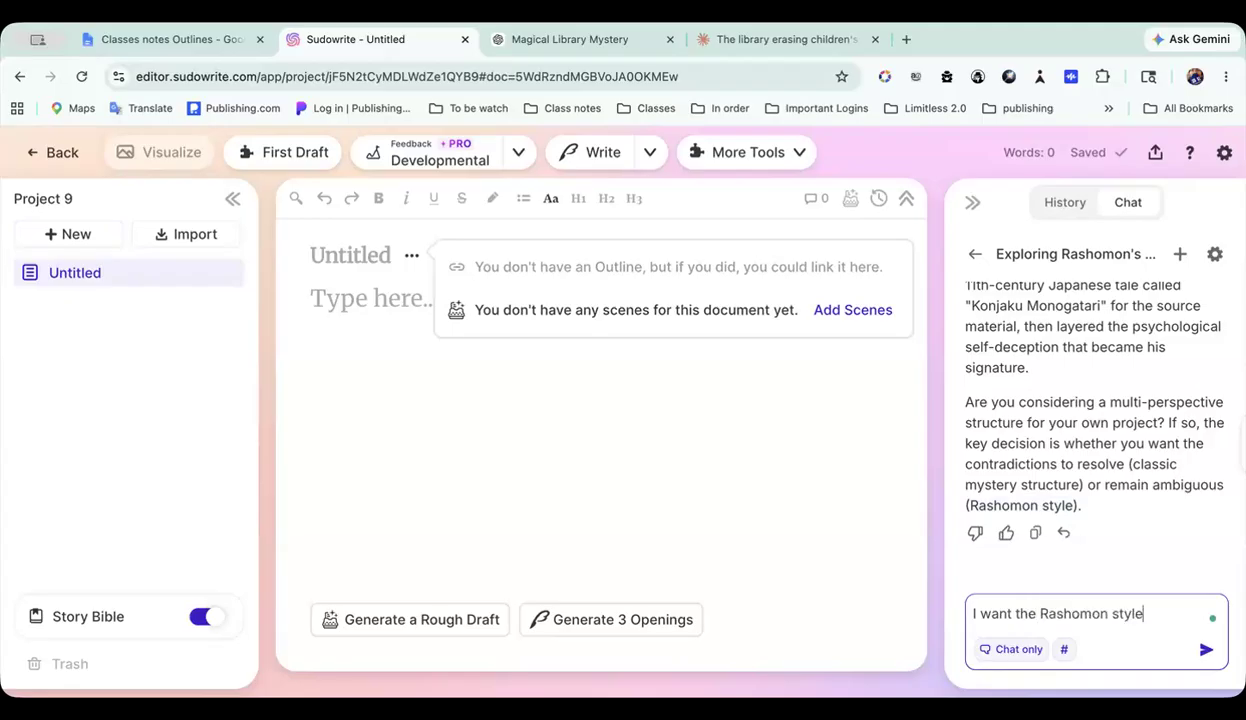
pyautogui.press('Return')
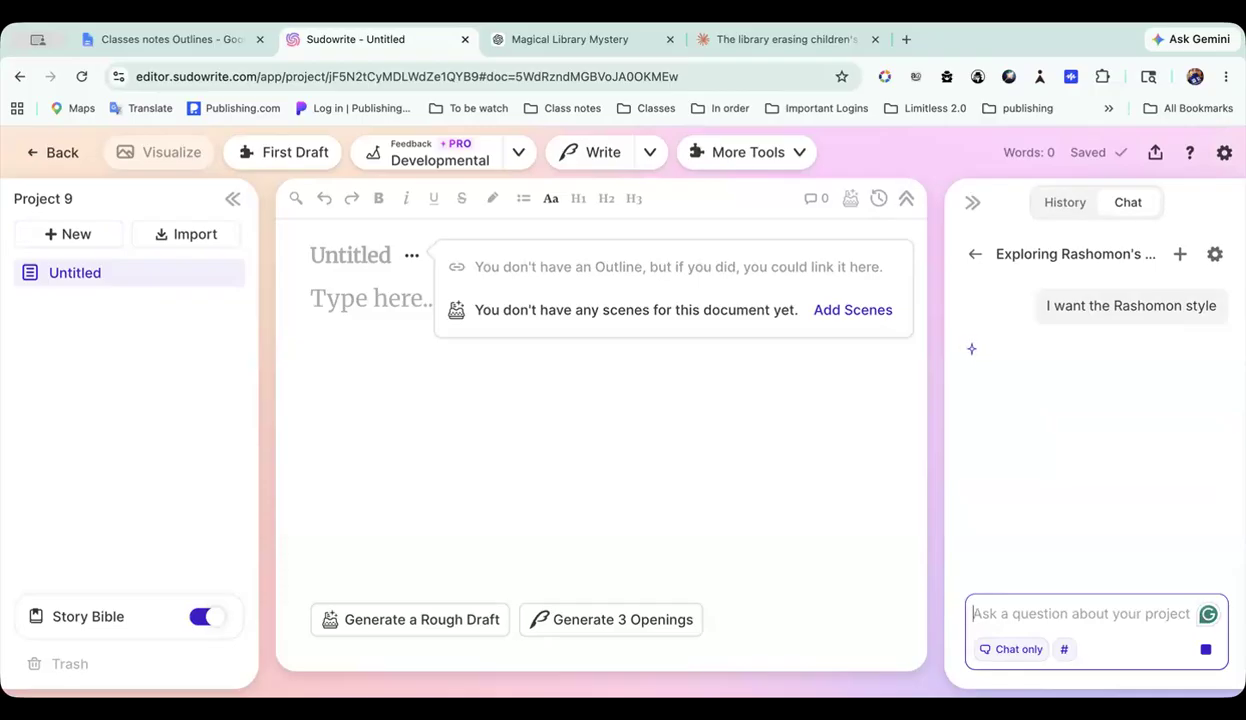
# Step: Read the chat's Rashomon planning reply, from the core decisions on event, narrators and frame through the practical outline structure and closing question
pyautogui.scroll(1, 1050, 380)
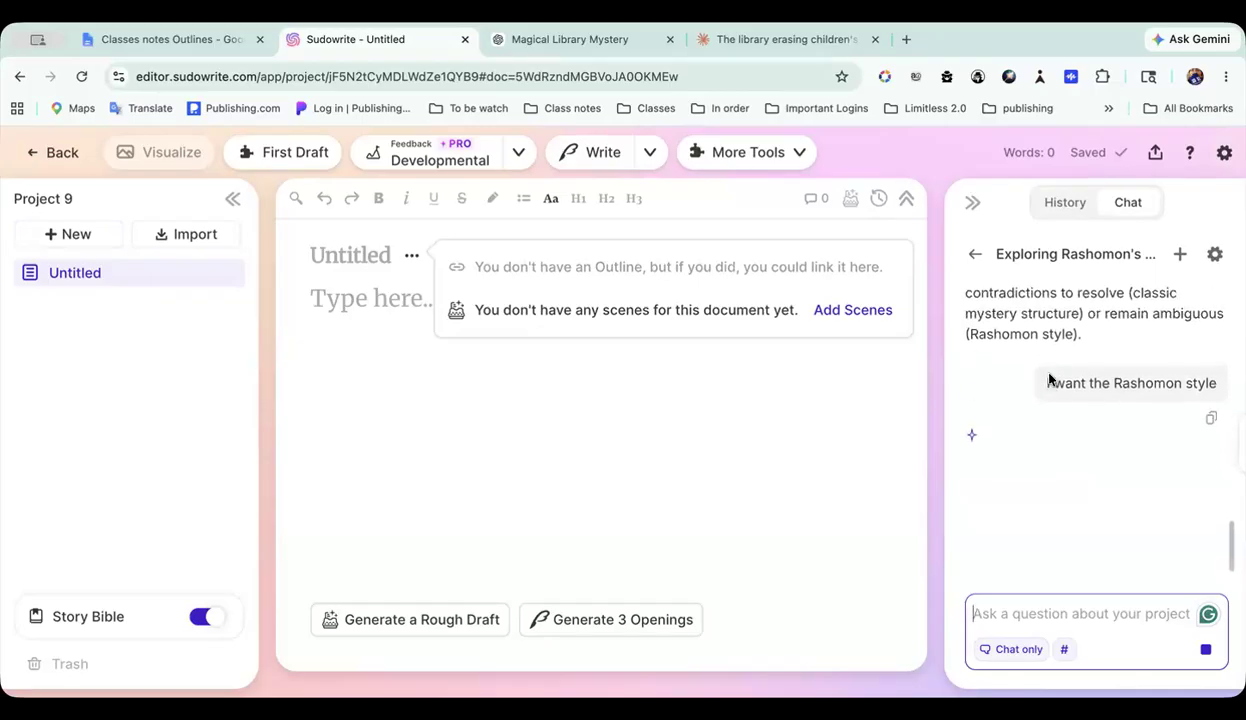
pyautogui.scroll(-1, 1050, 380)
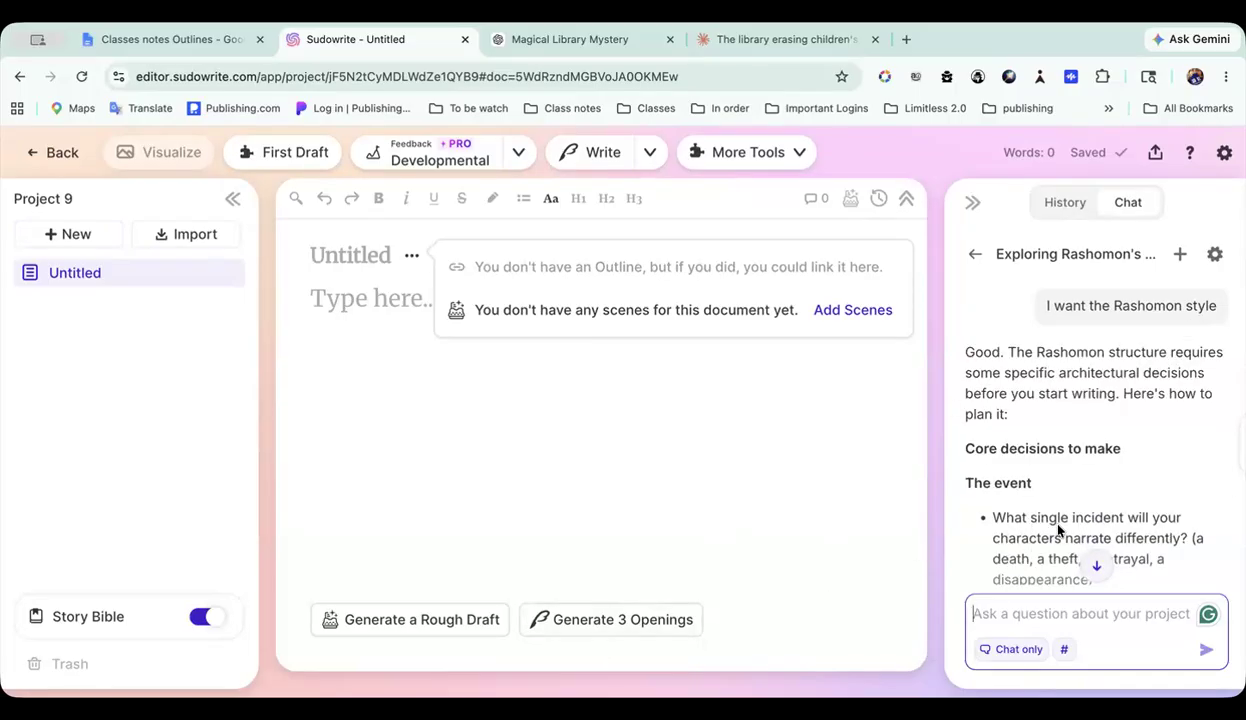
pyautogui.scroll(-1, 1059, 530)
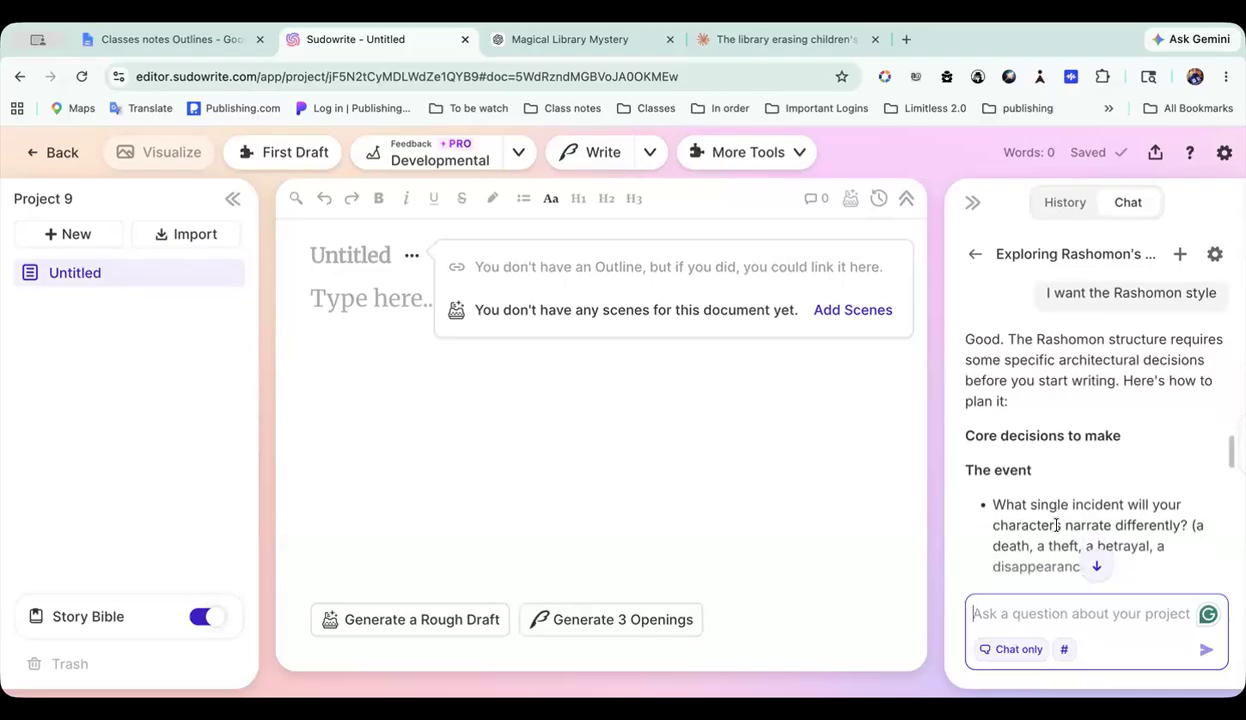
pyautogui.scroll(-1, 1057, 525)
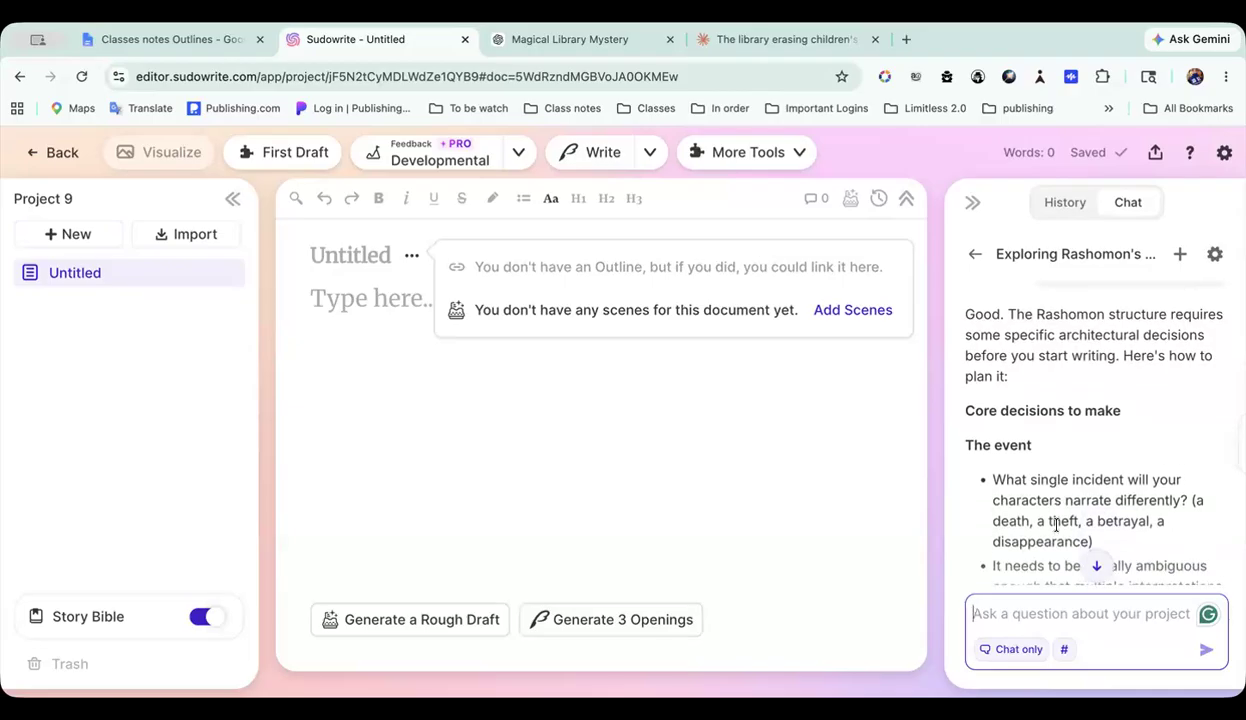
pyautogui.scroll(-3, 1057, 525)
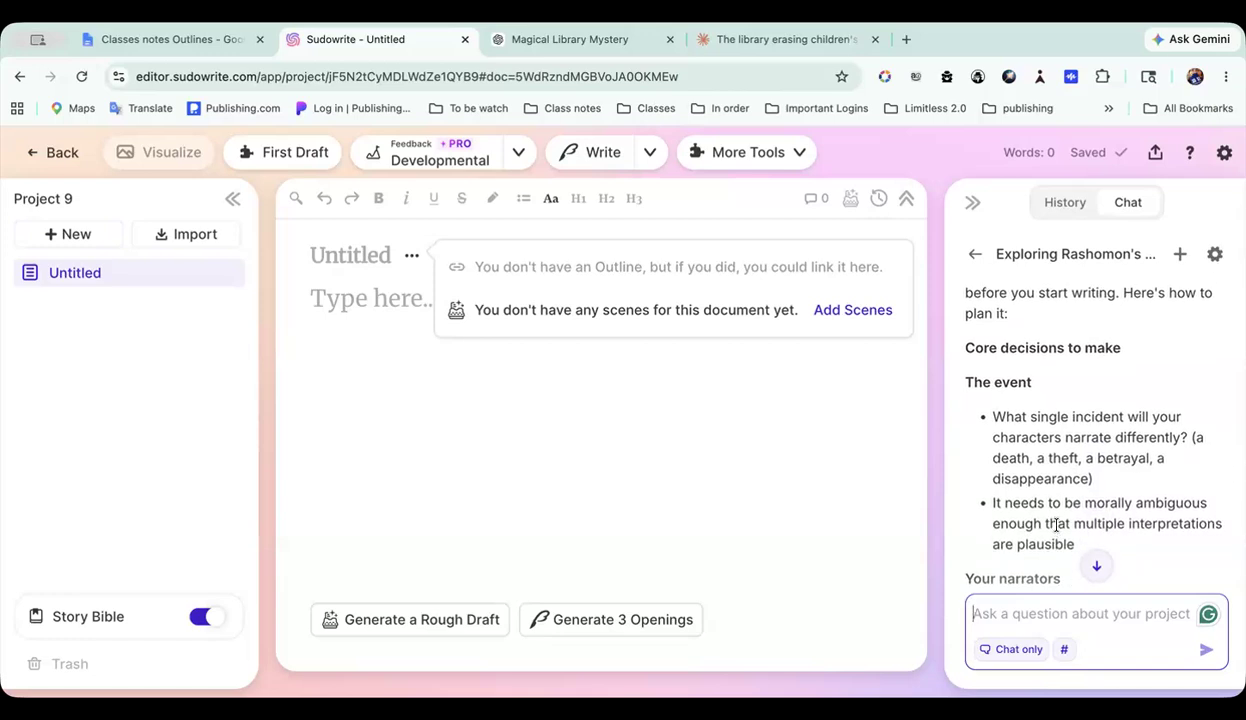
pyautogui.scroll(-4, 1057, 525)
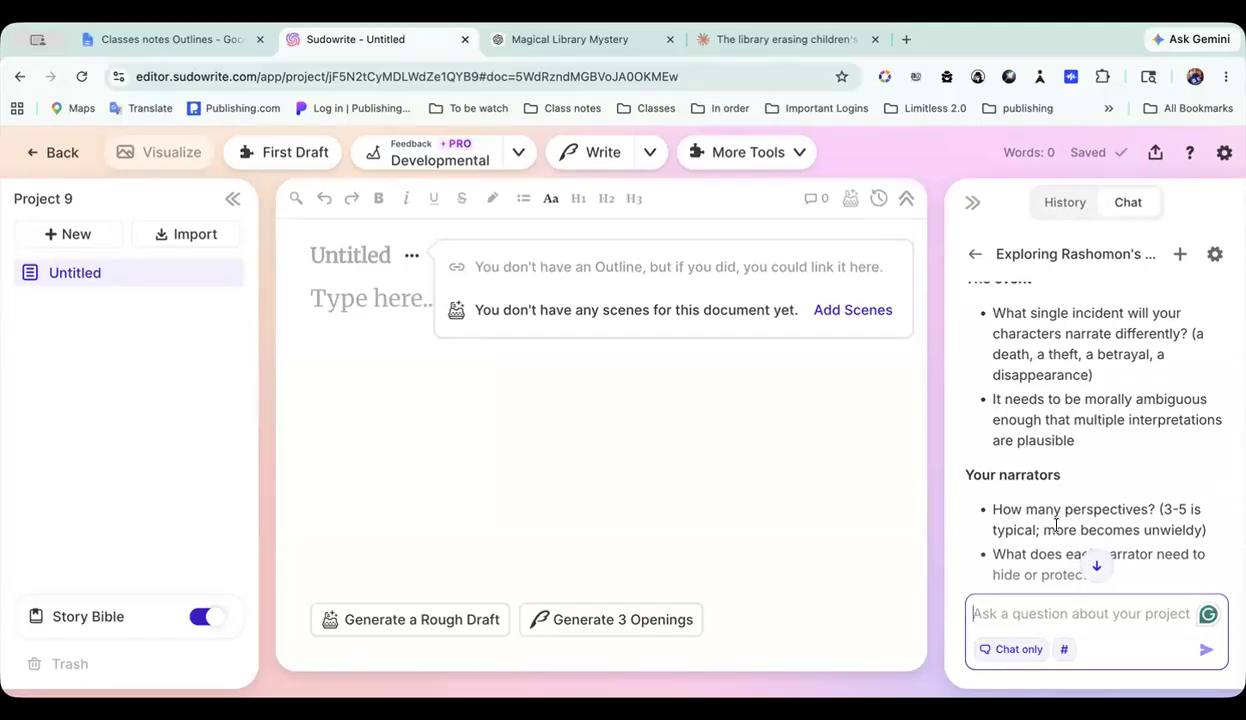
pyautogui.scroll(-2, 1057, 525)
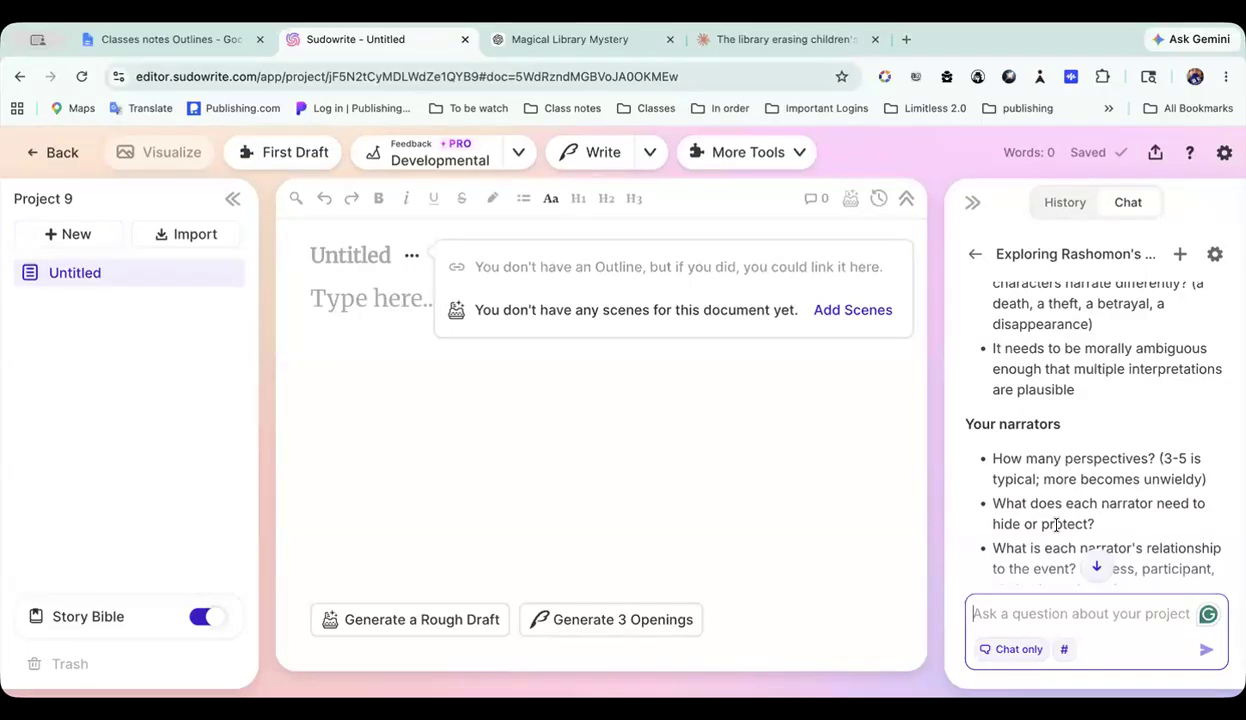
pyautogui.scroll(-3, 1057, 525)
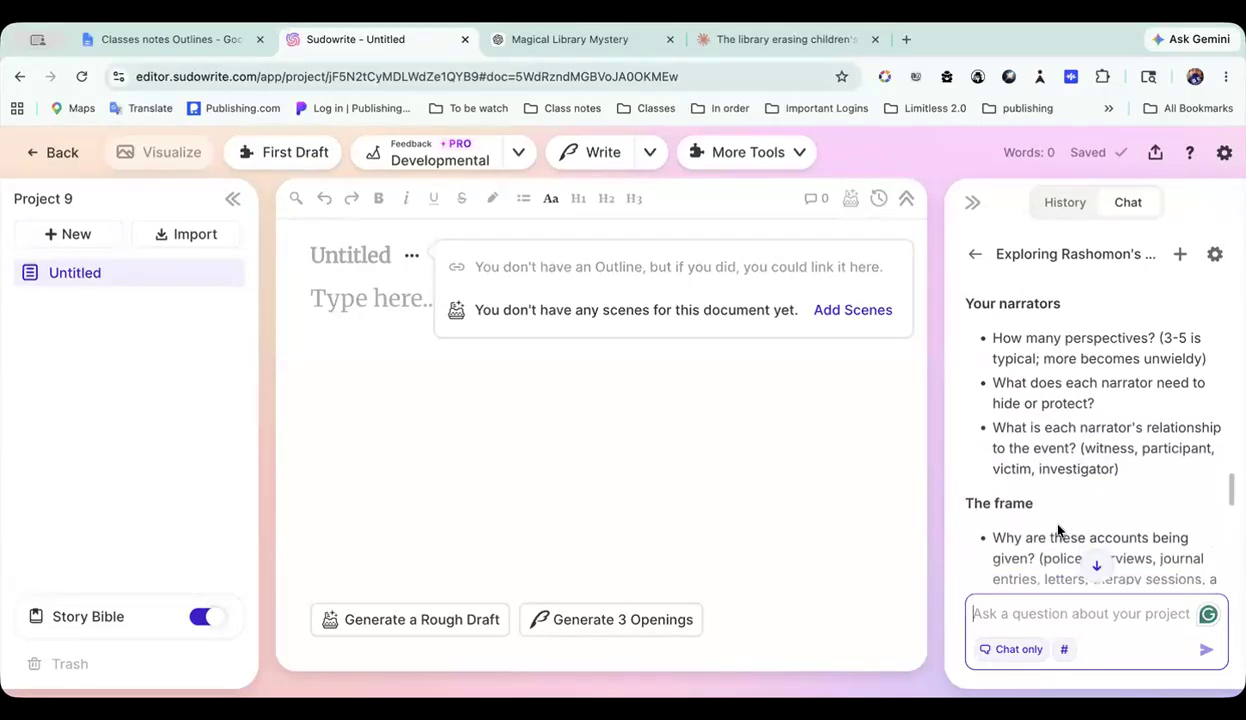
pyautogui.scroll(-1, 1058, 530)
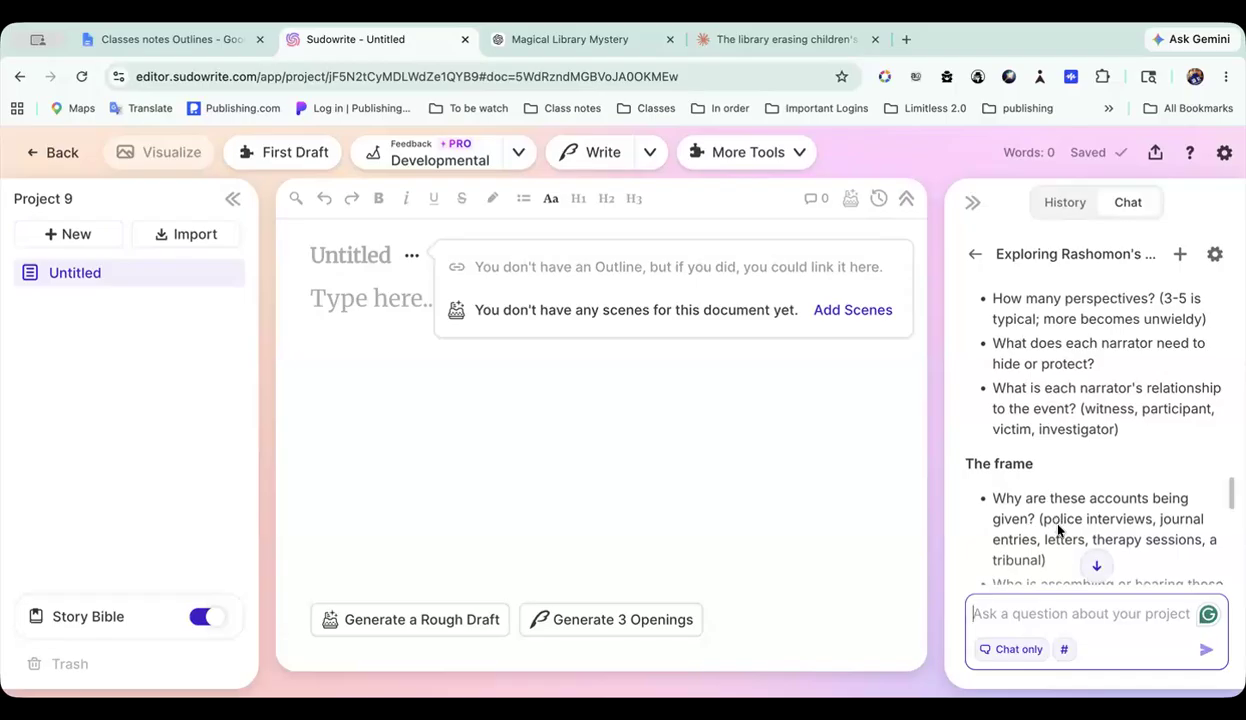
pyautogui.scroll(-1, 1057, 528)
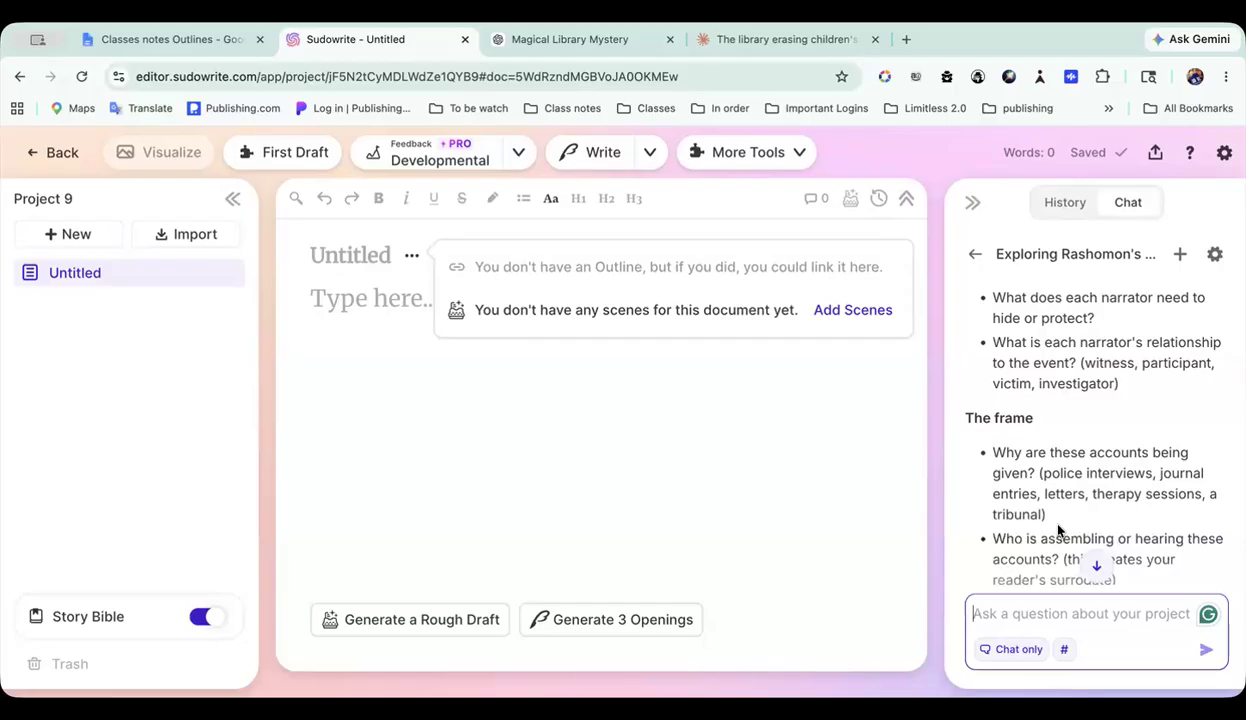
pyautogui.scroll(-1, 1057, 530)
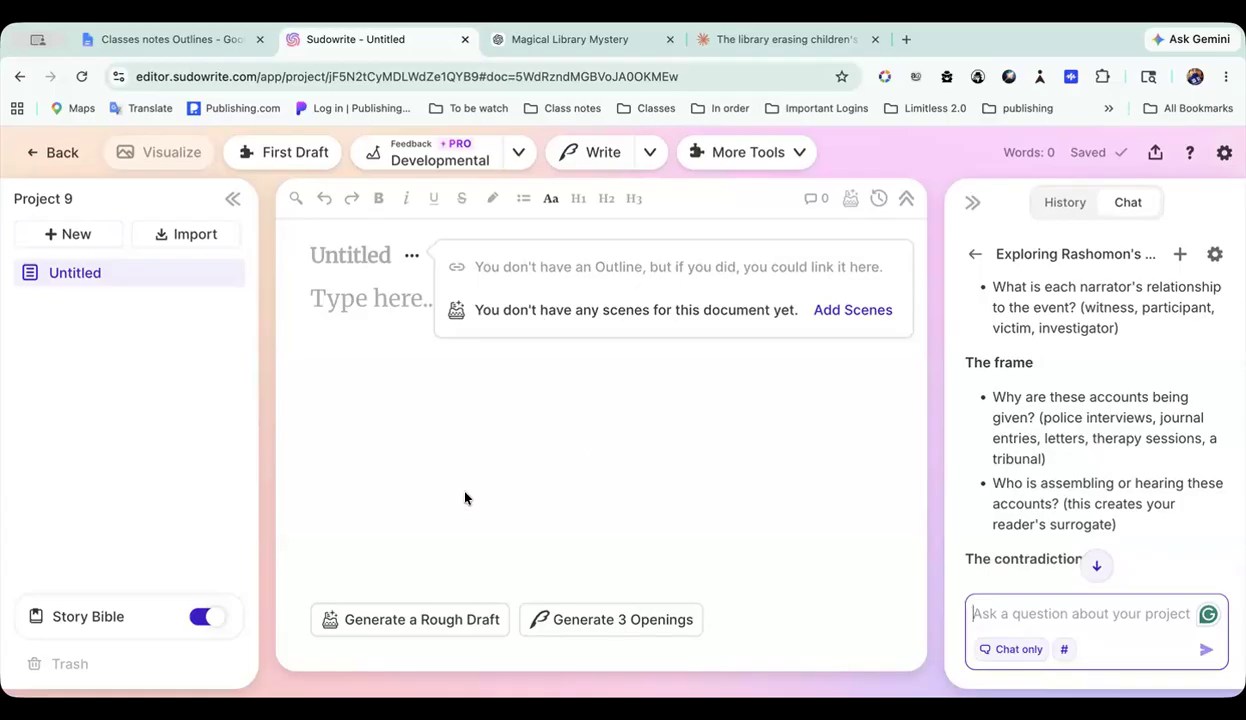
pyautogui.scroll(-1, 465, 498)
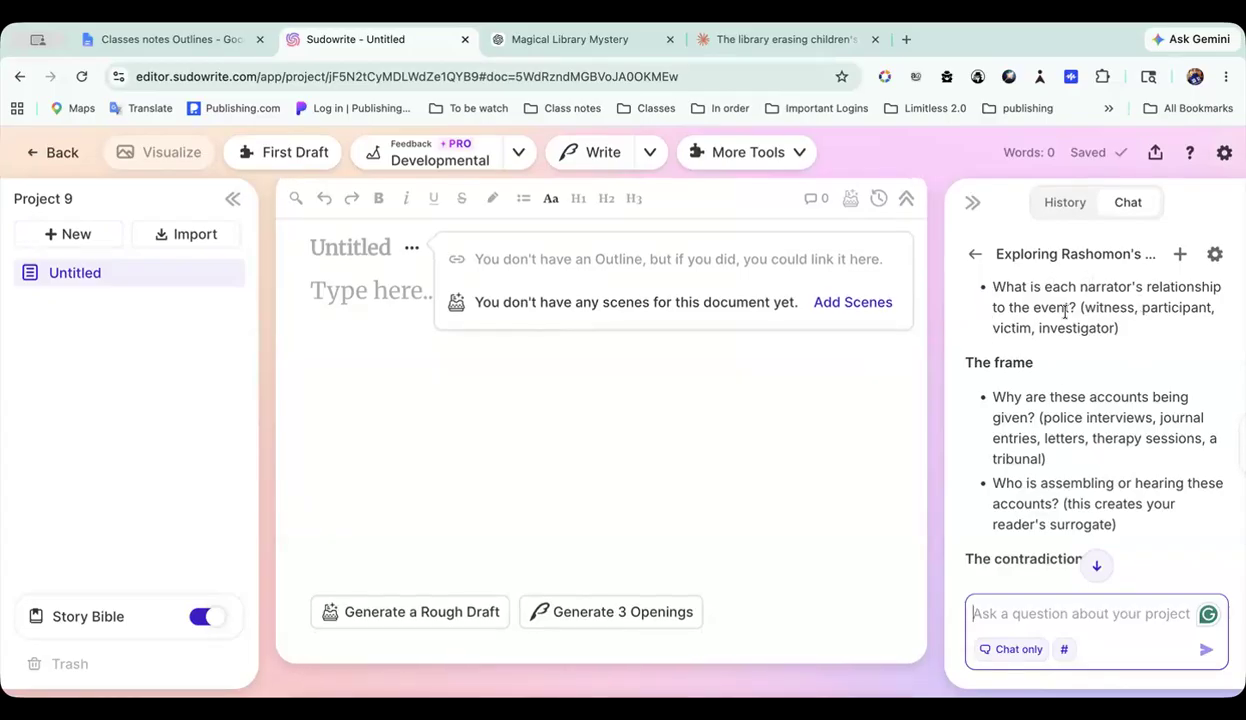
pyautogui.scroll(-2, 1121, 334)
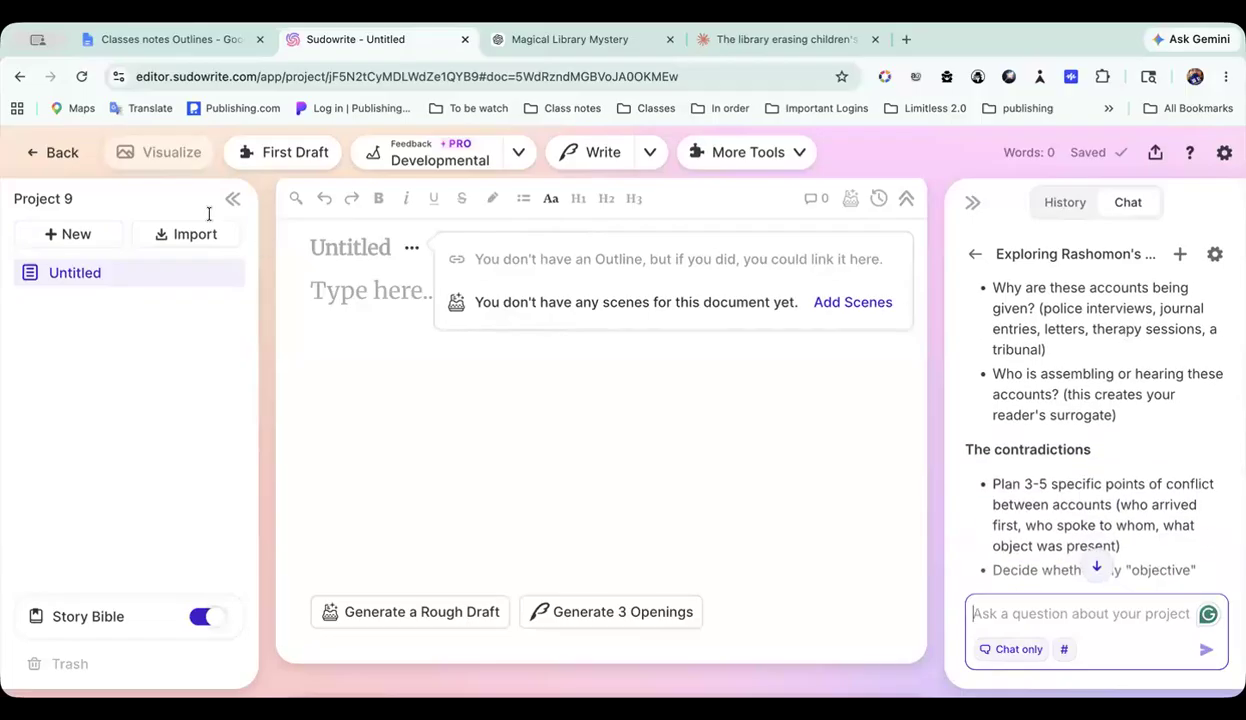
pyautogui.scroll(-7, 1065, 423)
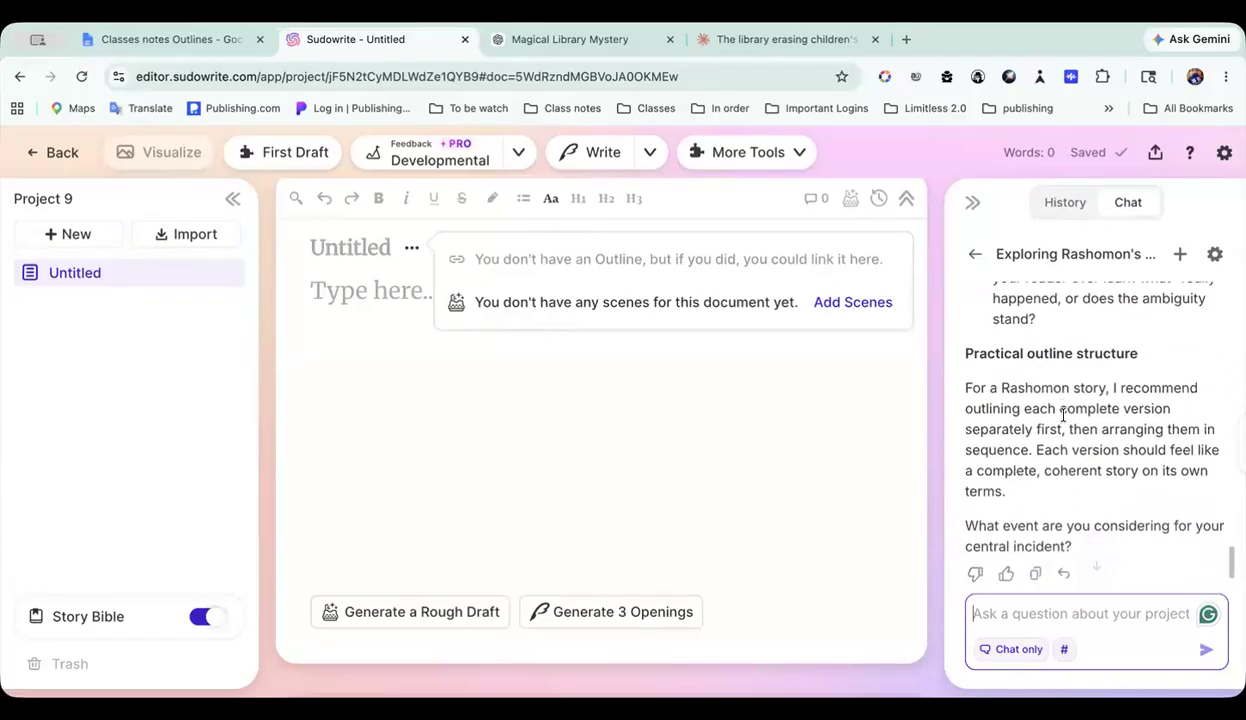
pyautogui.scroll(6, 1063, 416)
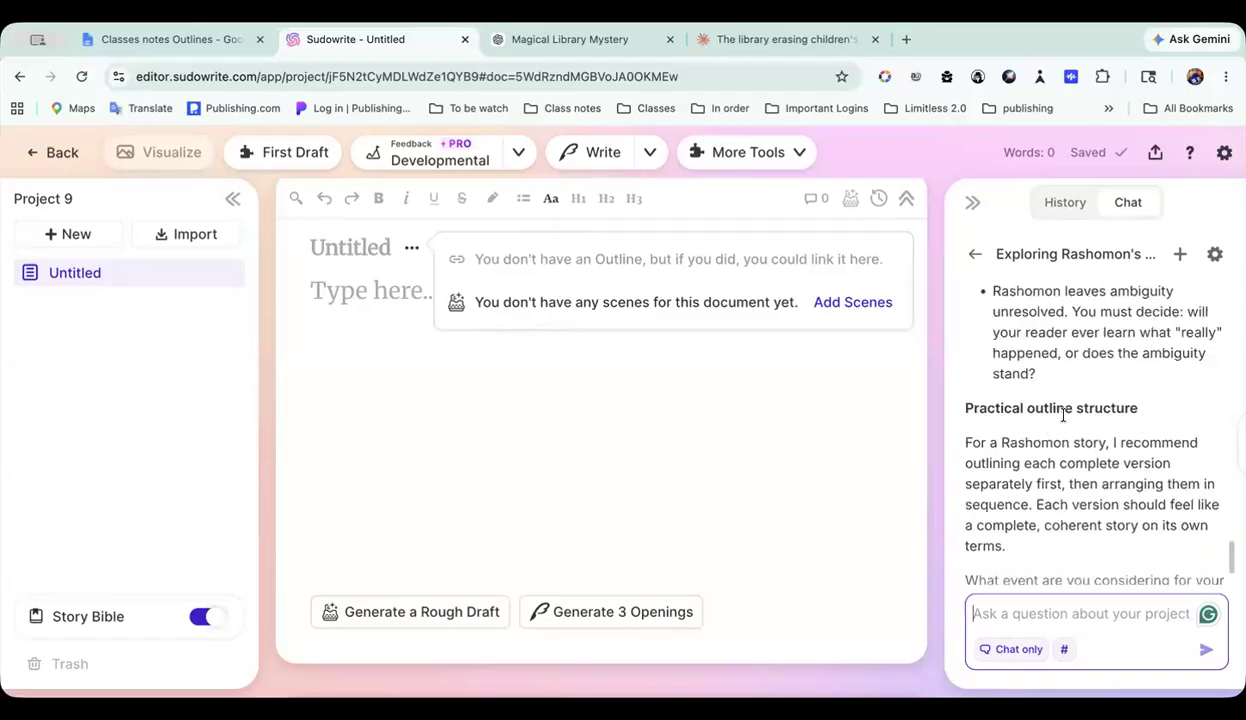
pyautogui.scroll(-6, 1063, 416)
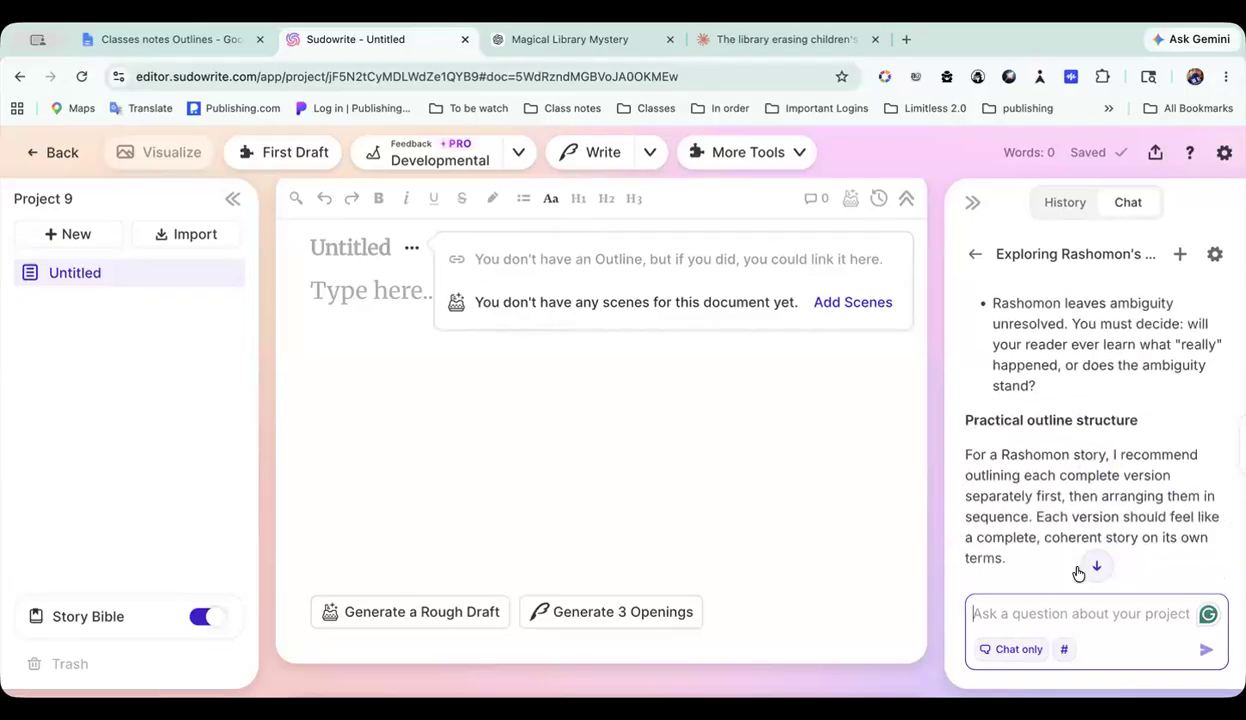
pyautogui.scroll(-2, 1085, 561)
# Step: Copy the chat's Rashomon planning reply into a new subtab under The 3 Methods in the Classes notes Outlines Google Doc
pyautogui.click(1037, 535)
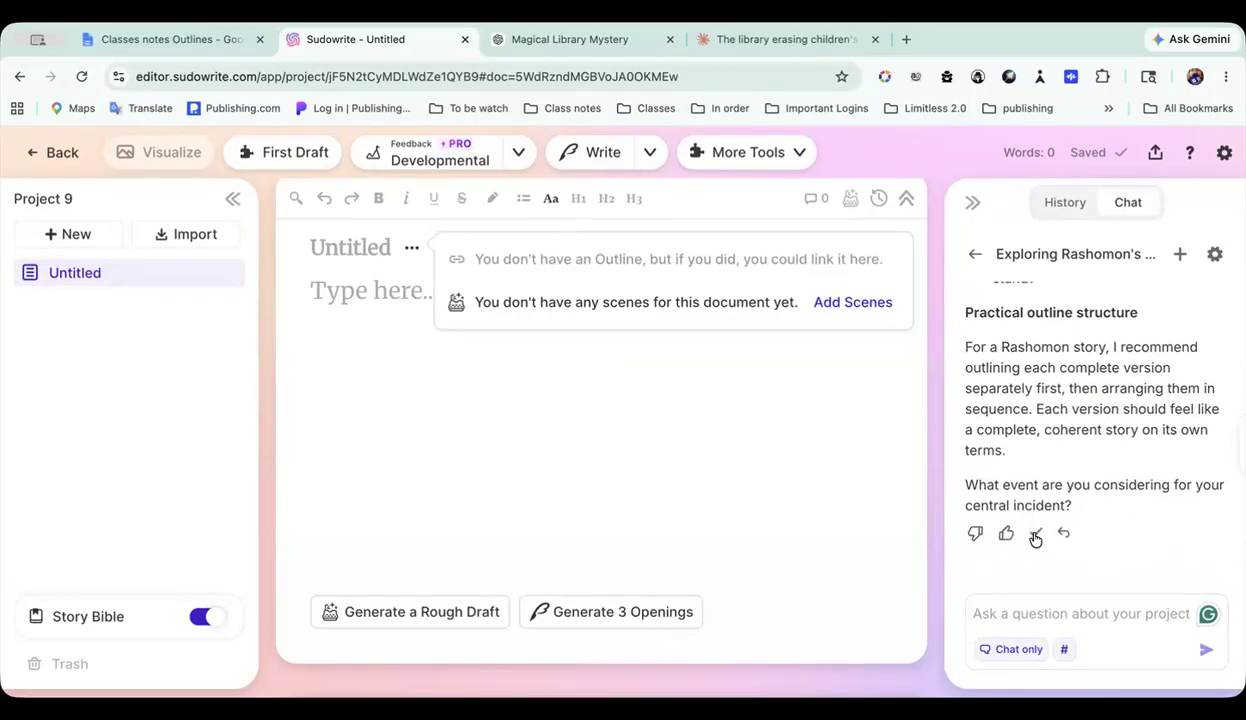
pyautogui.click(190, 42)
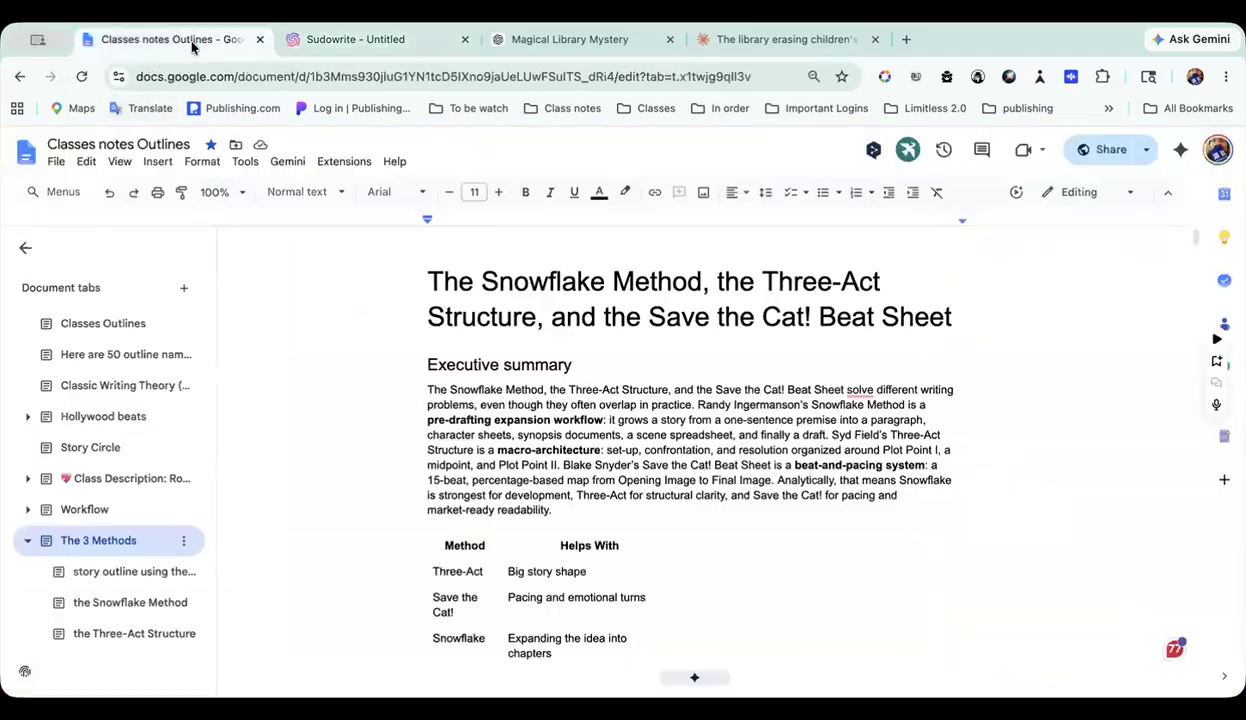
pyautogui.click(183, 540)
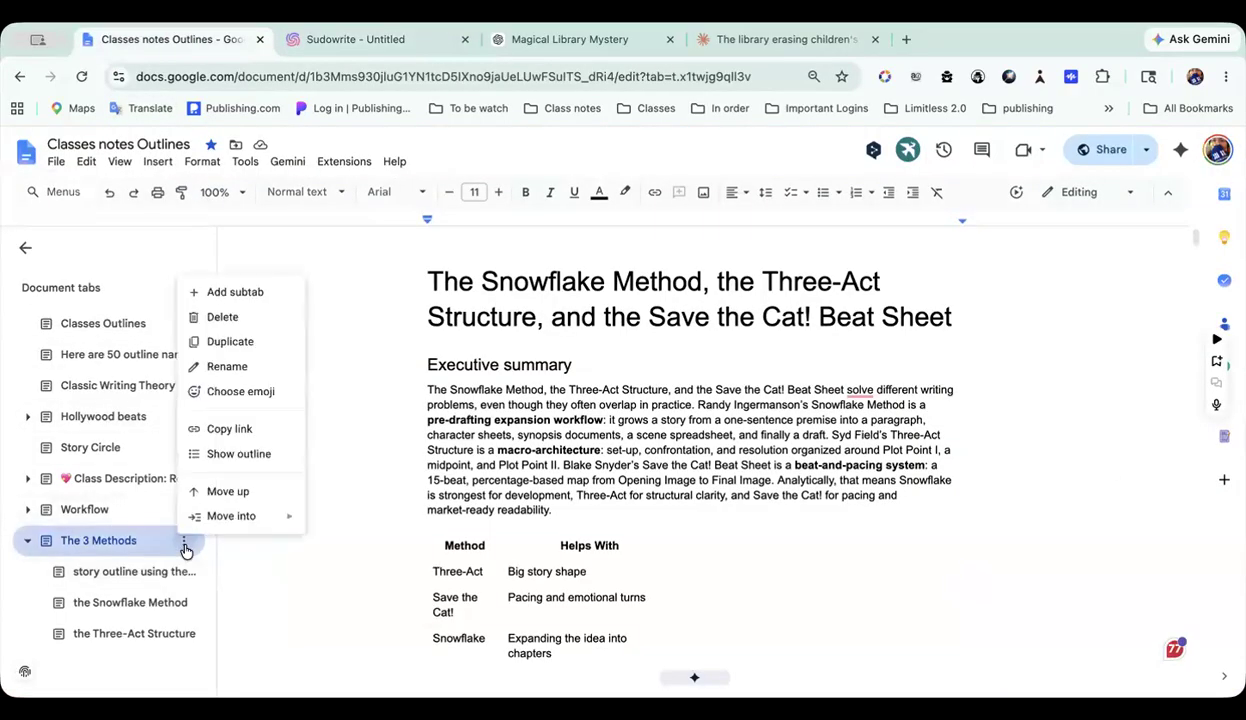
pyautogui.click(247, 290)
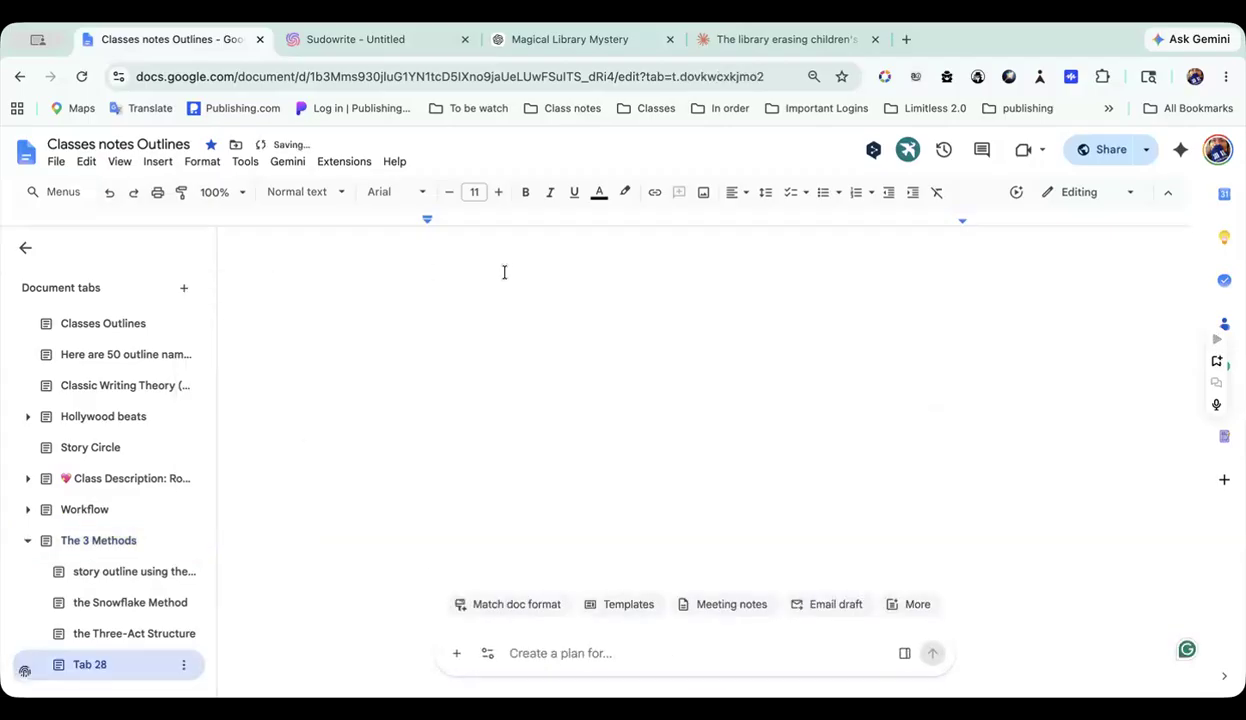
pyautogui.hotkey('ctrl', 'v')
pyautogui.scroll(10, 502, 272)
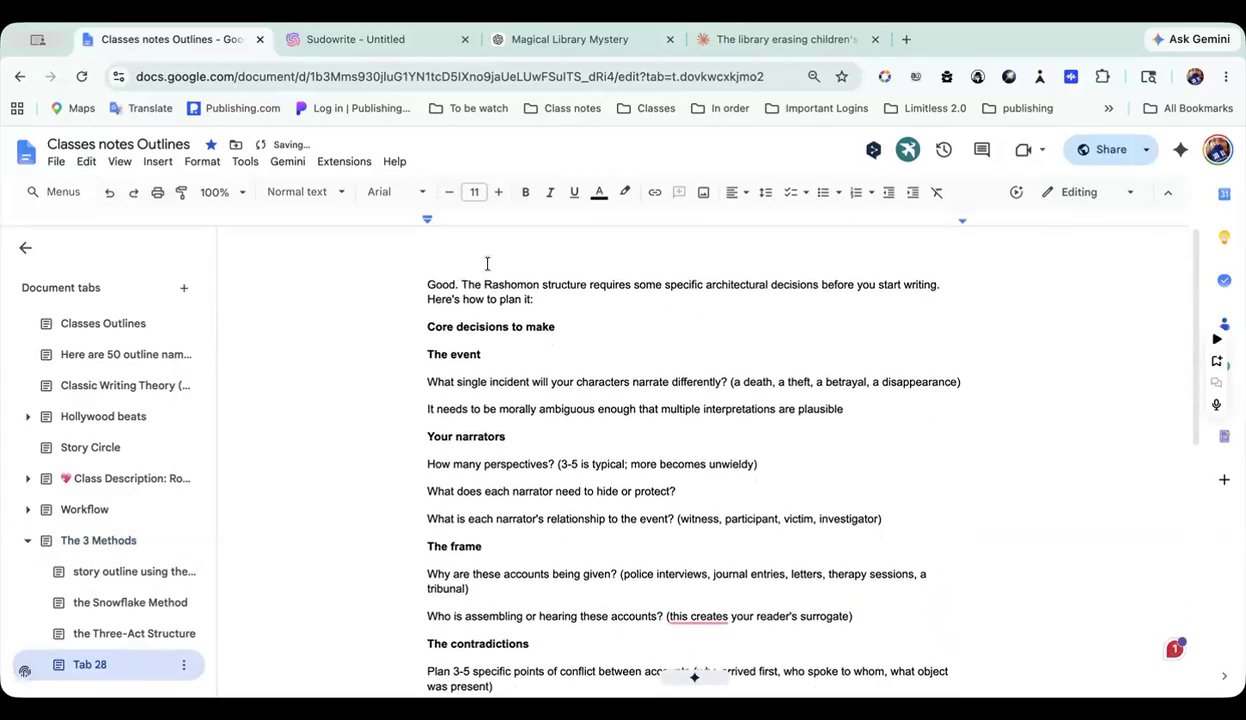
# Step: Add the line "Class questions" above the pasted Rashomon text and look through the rest of it
pyautogui.click(424, 284)
pyautogui.press('Return')
pyautogui.press('Up')
pyautogui.write('Cl')
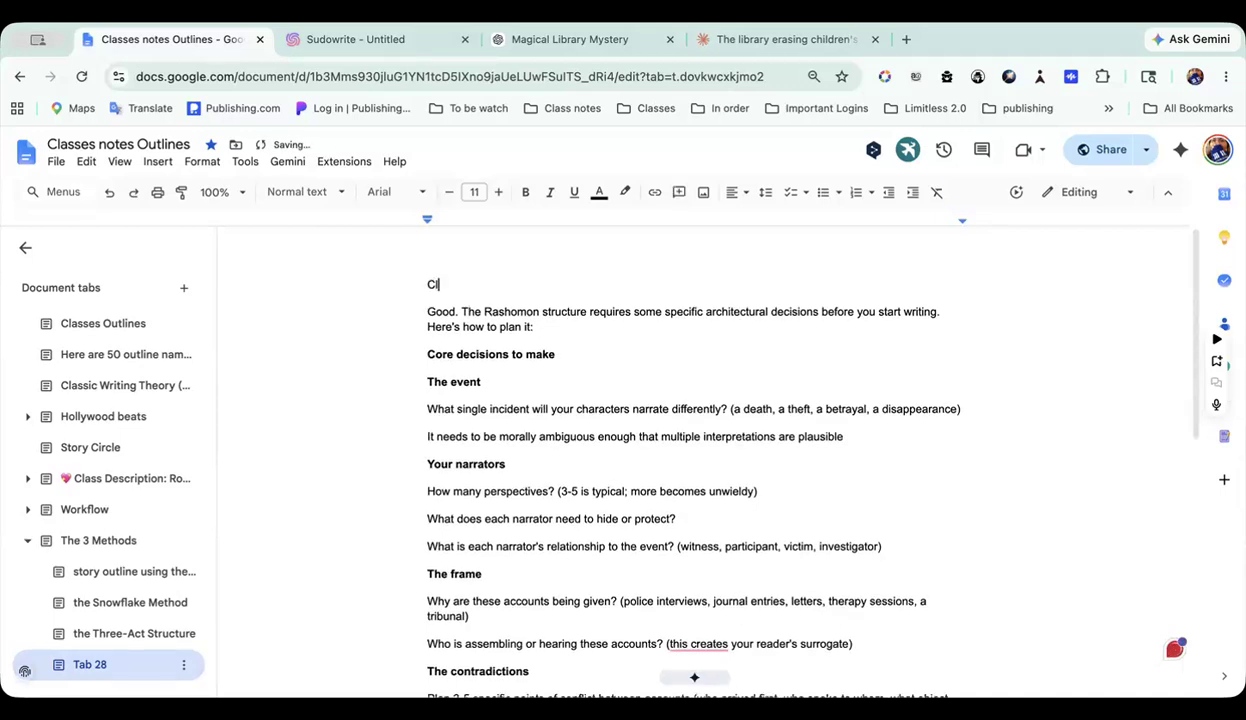
pyautogui.write('ass questions:')
pyautogui.scroll(-5, 491, 460)
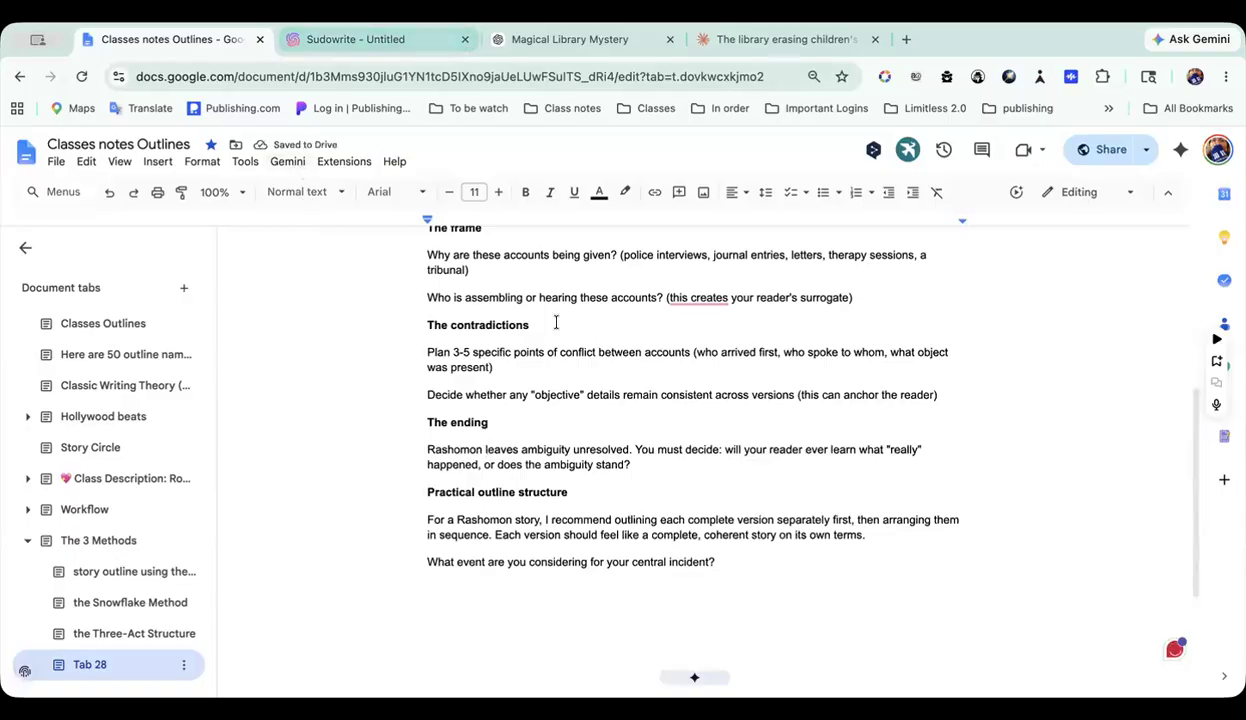
pyautogui.scroll(-1, 552, 447)
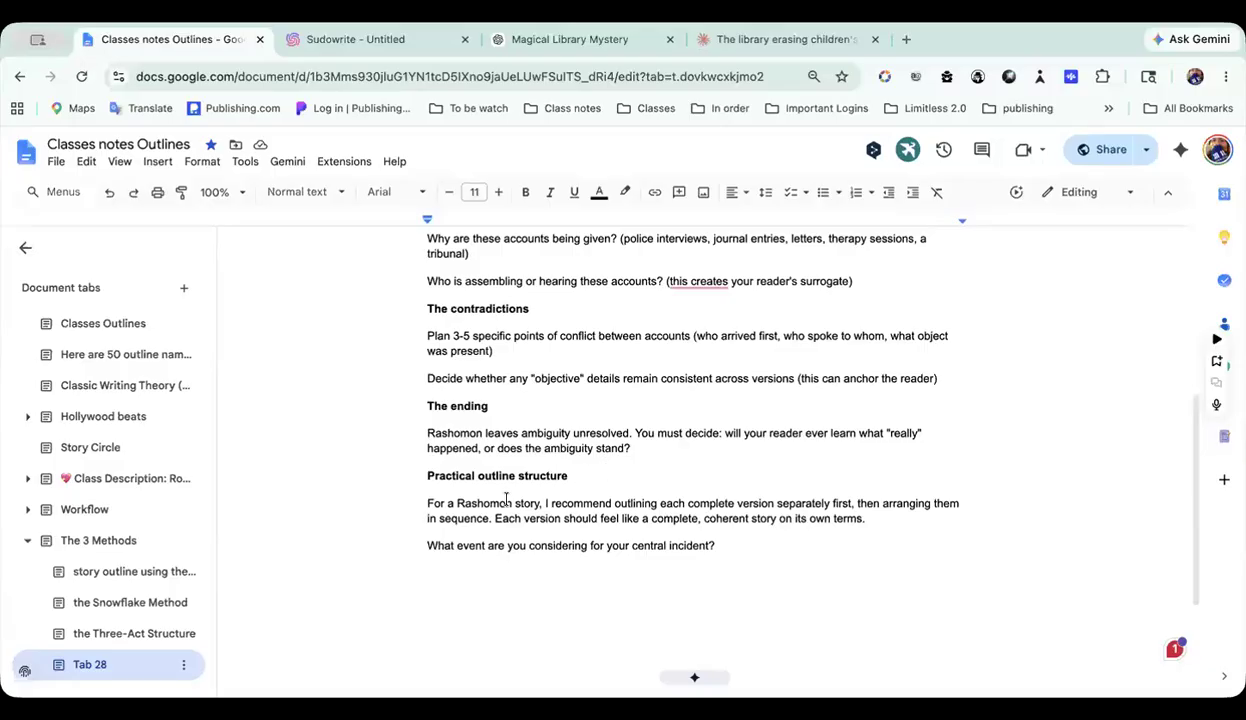
# Step: Return to Sudowrite and open the Story Bible outline of the project Allow edits 1 -Three-Act Structure
pyautogui.click(417, 40)
pyautogui.click(110, 613)
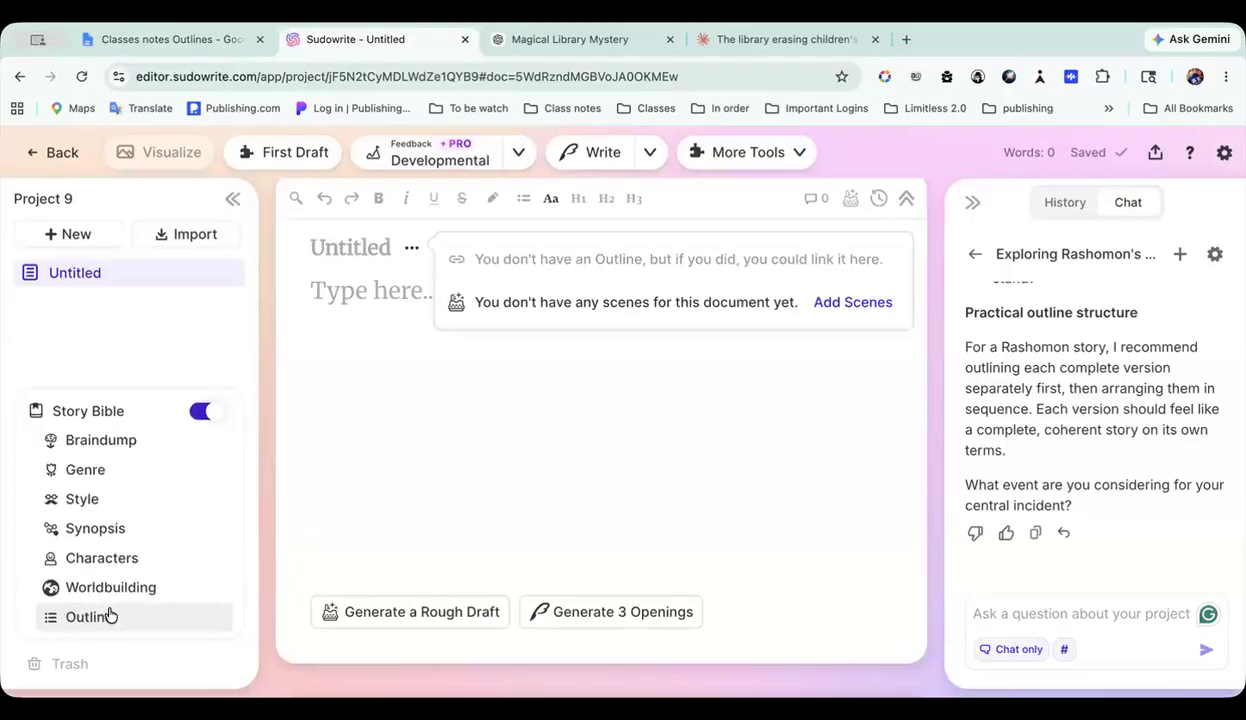
pyautogui.click(58, 154)
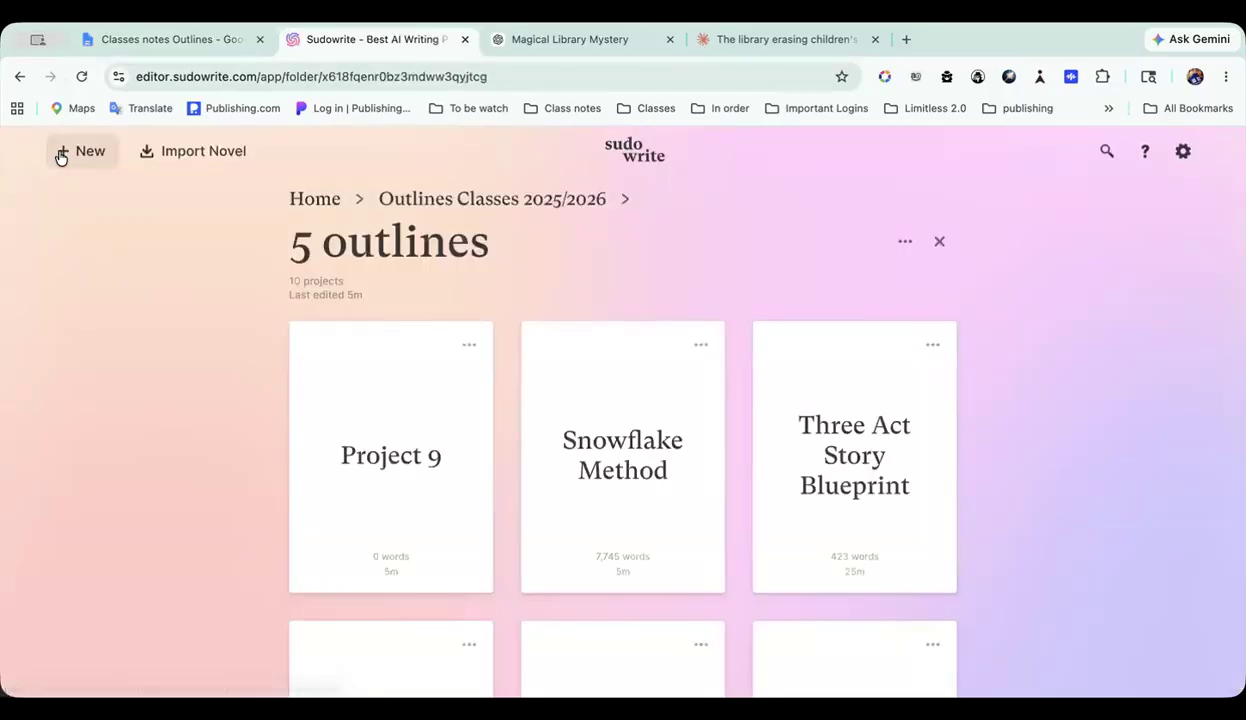
pyautogui.scroll(-4, 692, 425)
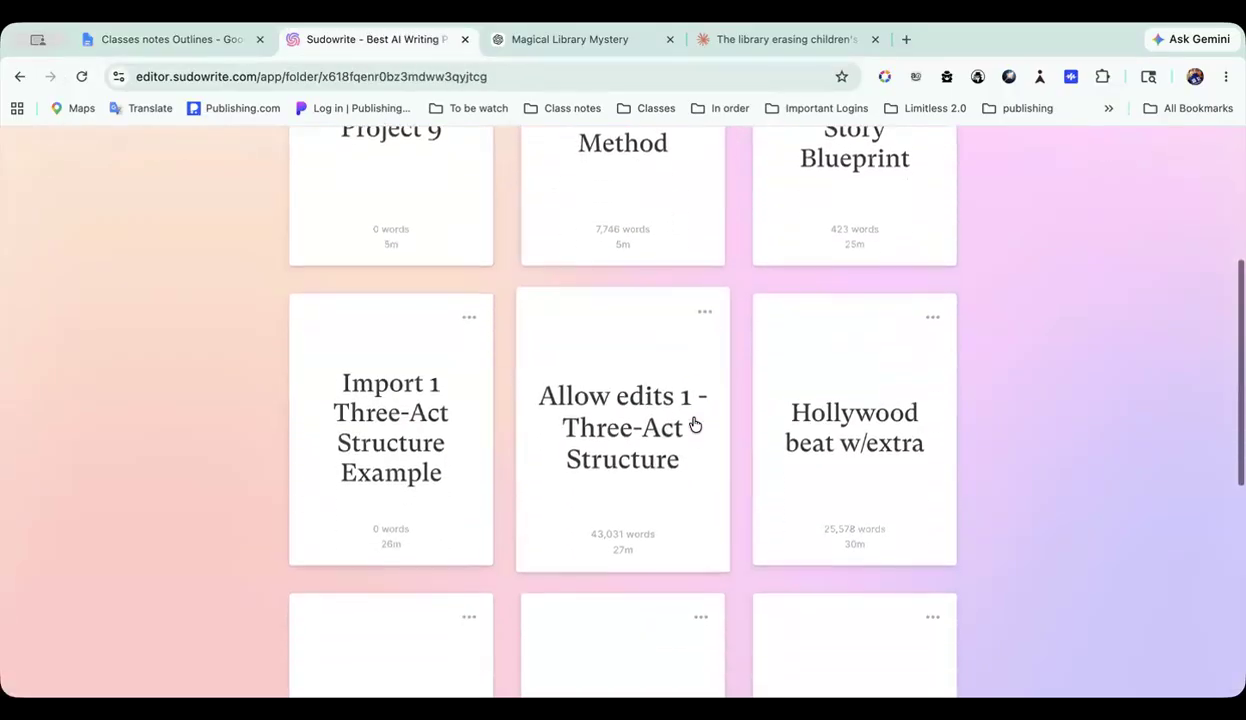
pyautogui.click(660, 402)
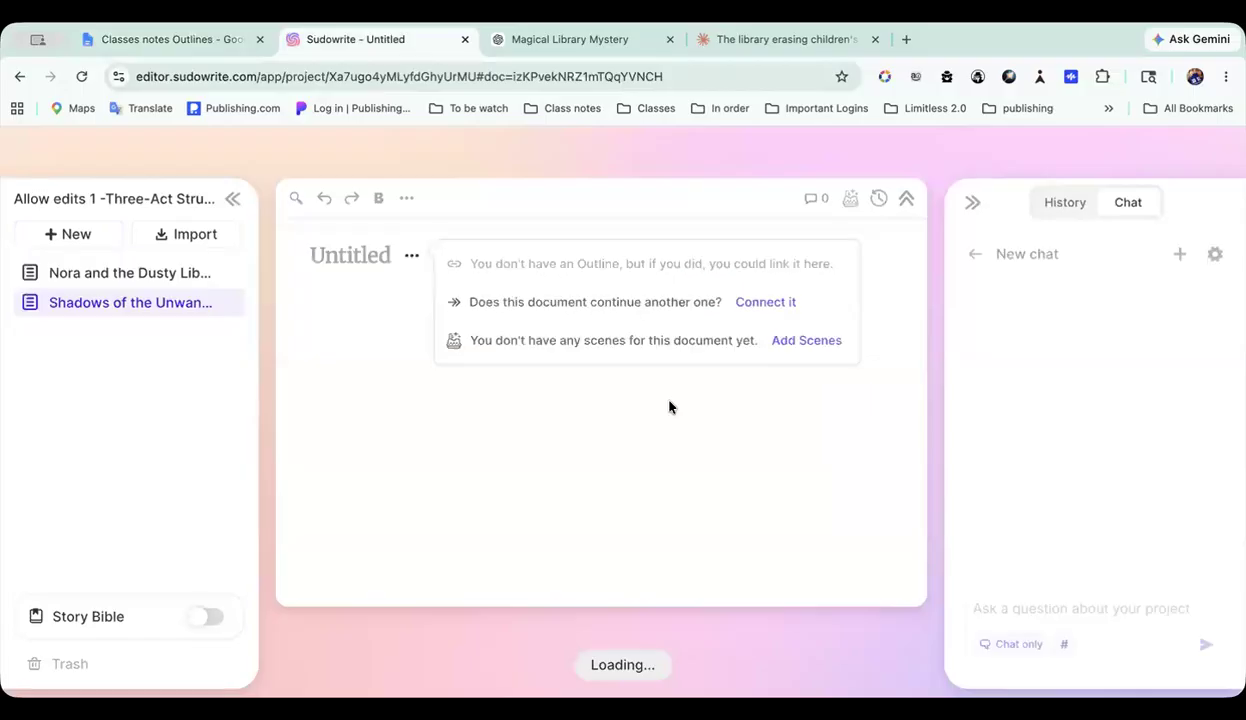
pyautogui.click(108, 616)
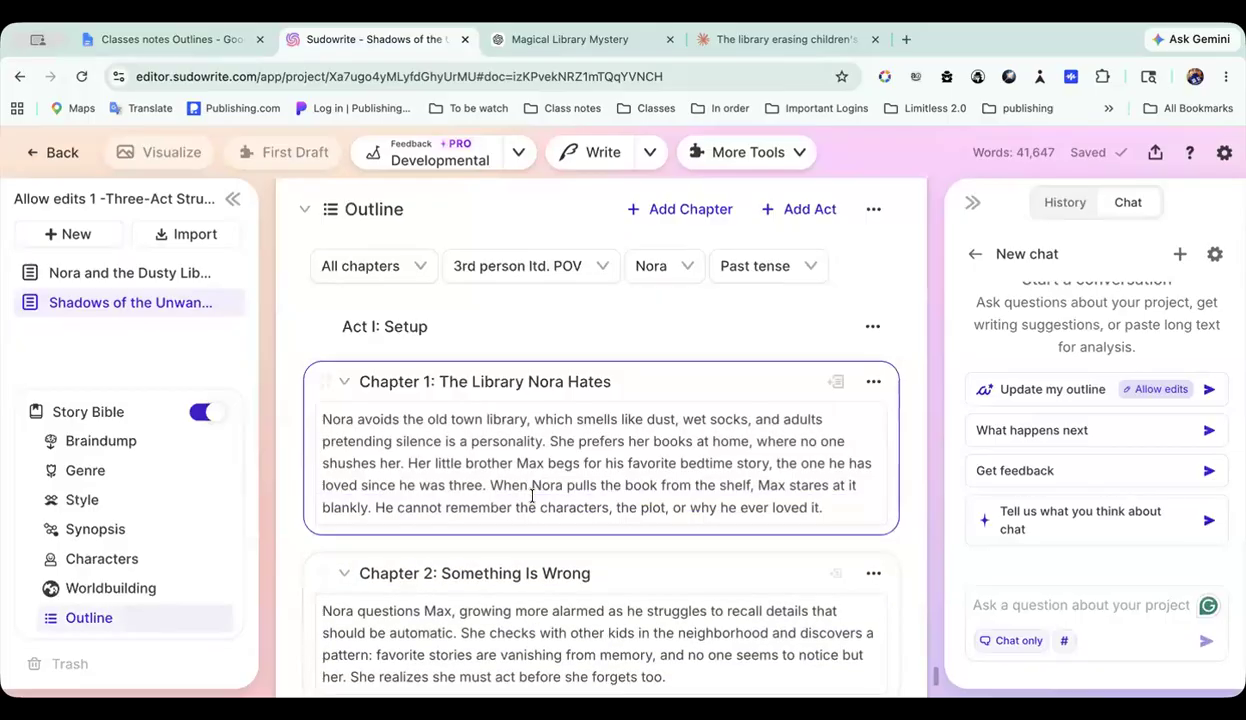
# Step: Switch the outline's POV and tense setting from all chapters to Customize per chapter
pyautogui.click(425, 272)
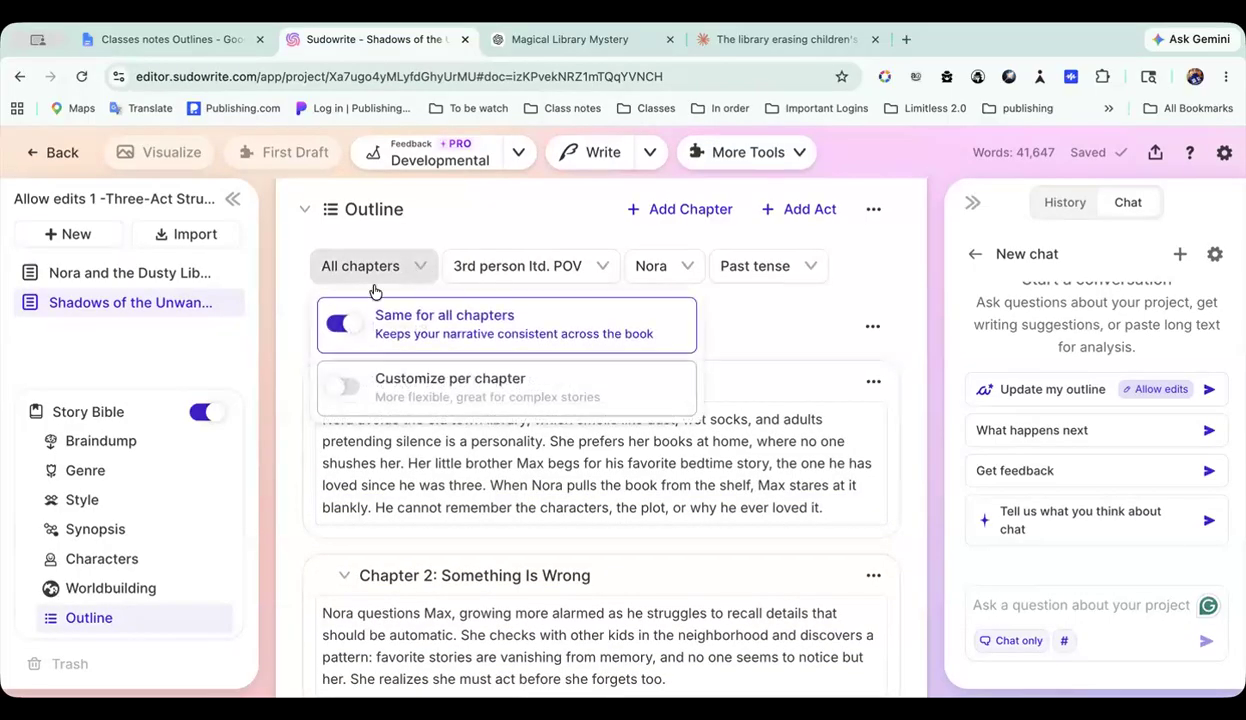
pyautogui.click(443, 397)
pyautogui.scroll(-1, 556, 458)
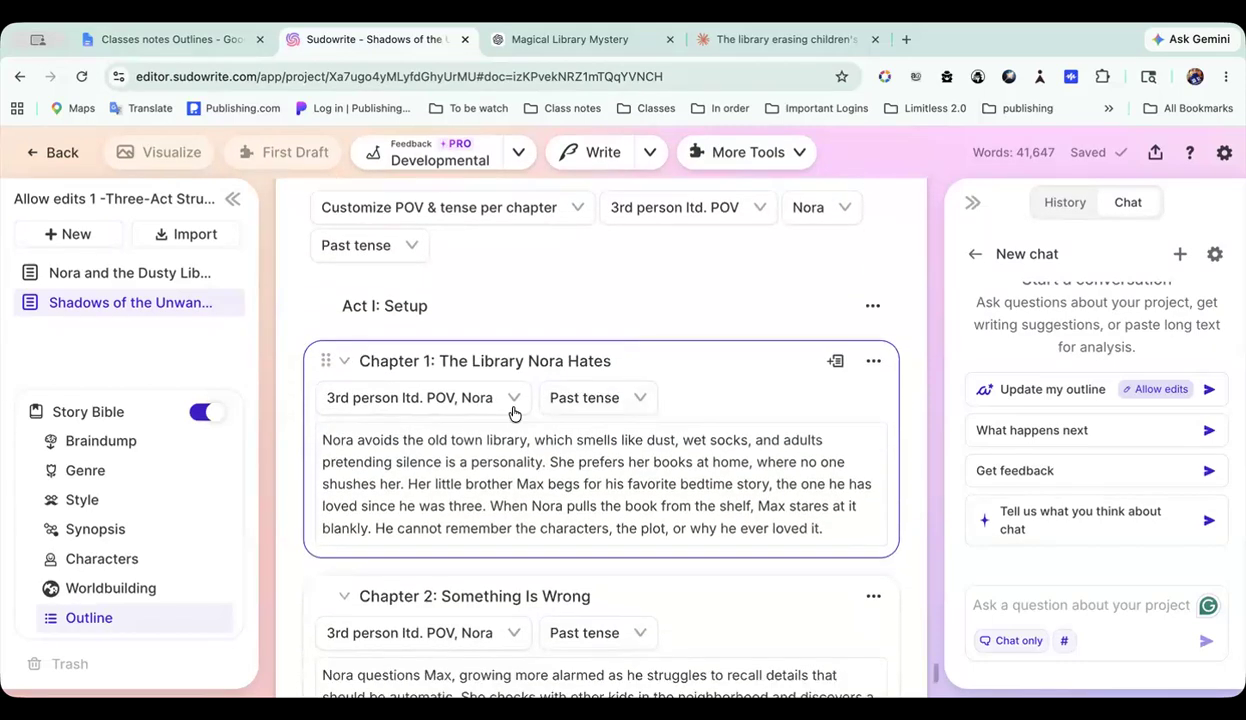
# Step: Look through the POV types and POV characters offered for Chapter 1: The Library Nora Hates
pyautogui.click(509, 397)
pyautogui.scroll(-2, 476, 485)
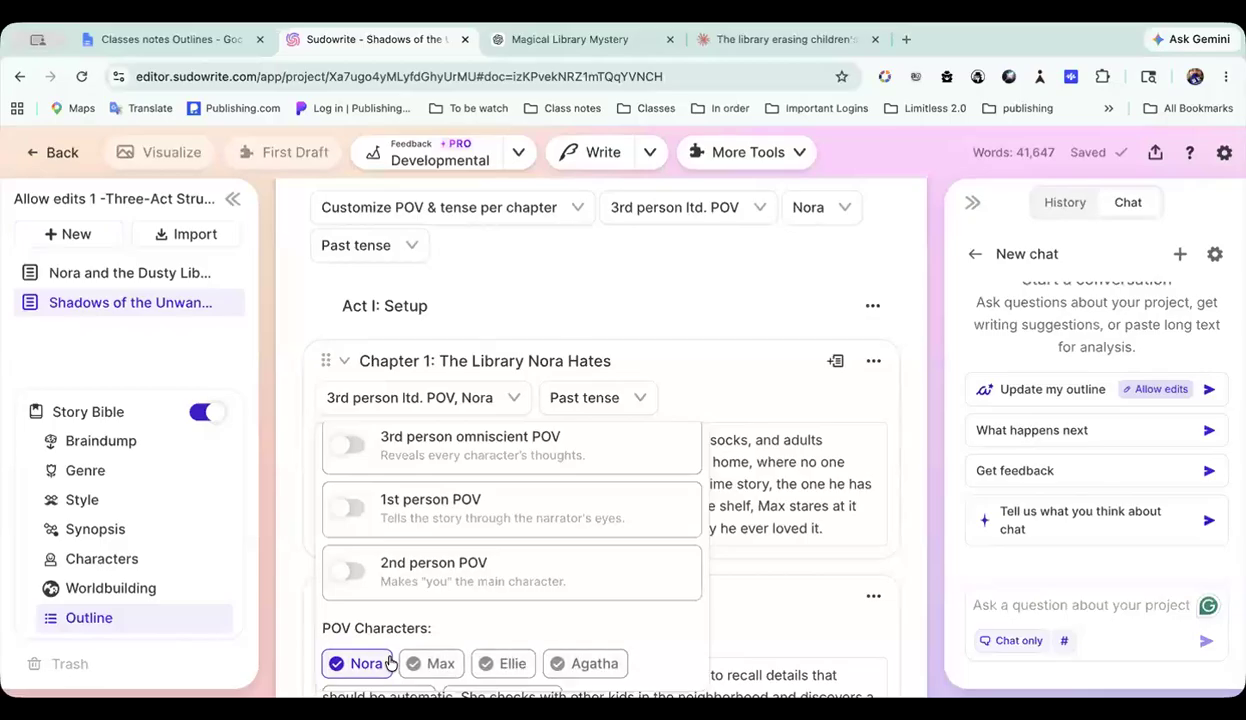
pyautogui.click(540, 316)
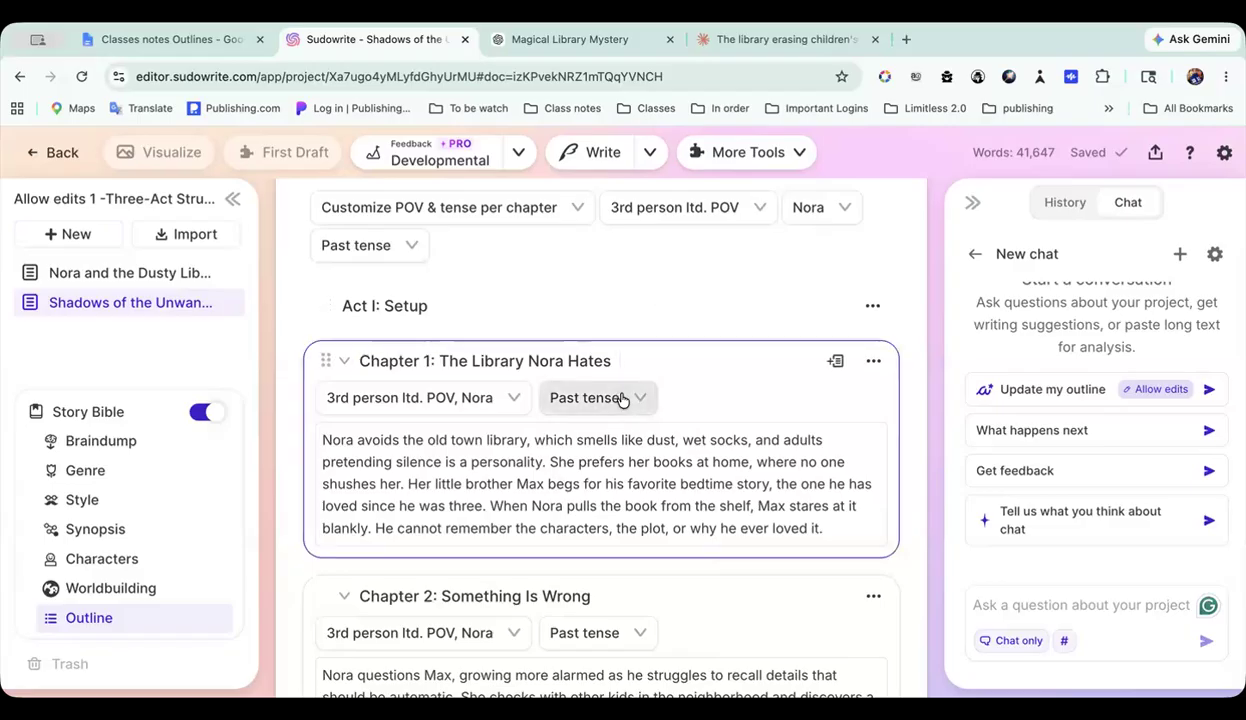
# Step: Examine the individual POV and tense settings and the summaries of the Act I chapters in the outline
pyautogui.scroll(-5, 622, 400)
pyautogui.scroll(-3, 462, 493)
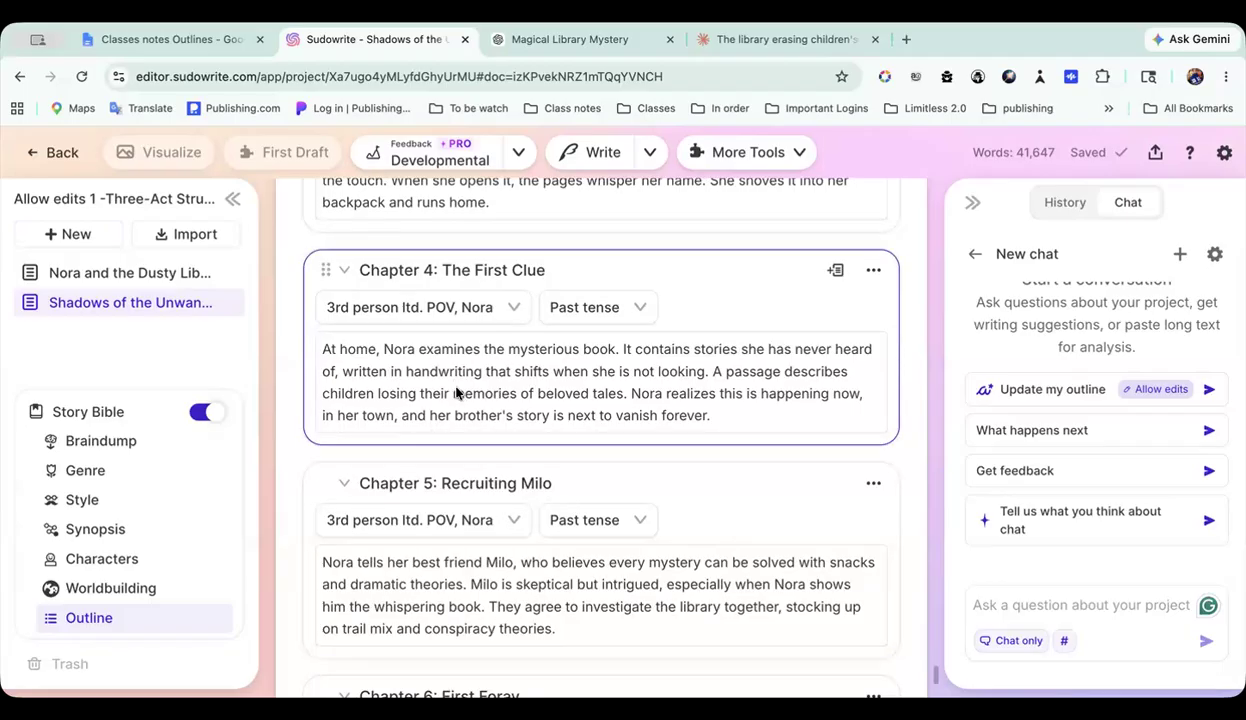
pyautogui.scroll(6, 456, 388)
pyautogui.scroll(5, 456, 388)
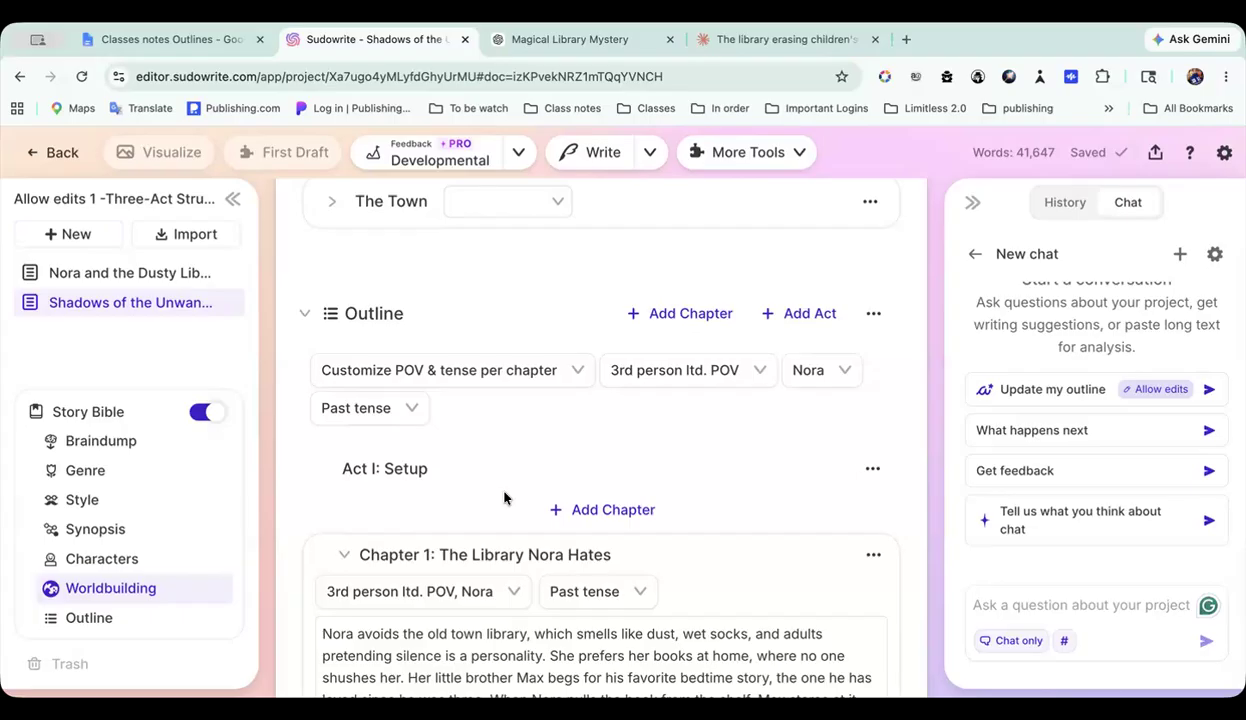
pyautogui.scroll(-5, 505, 497)
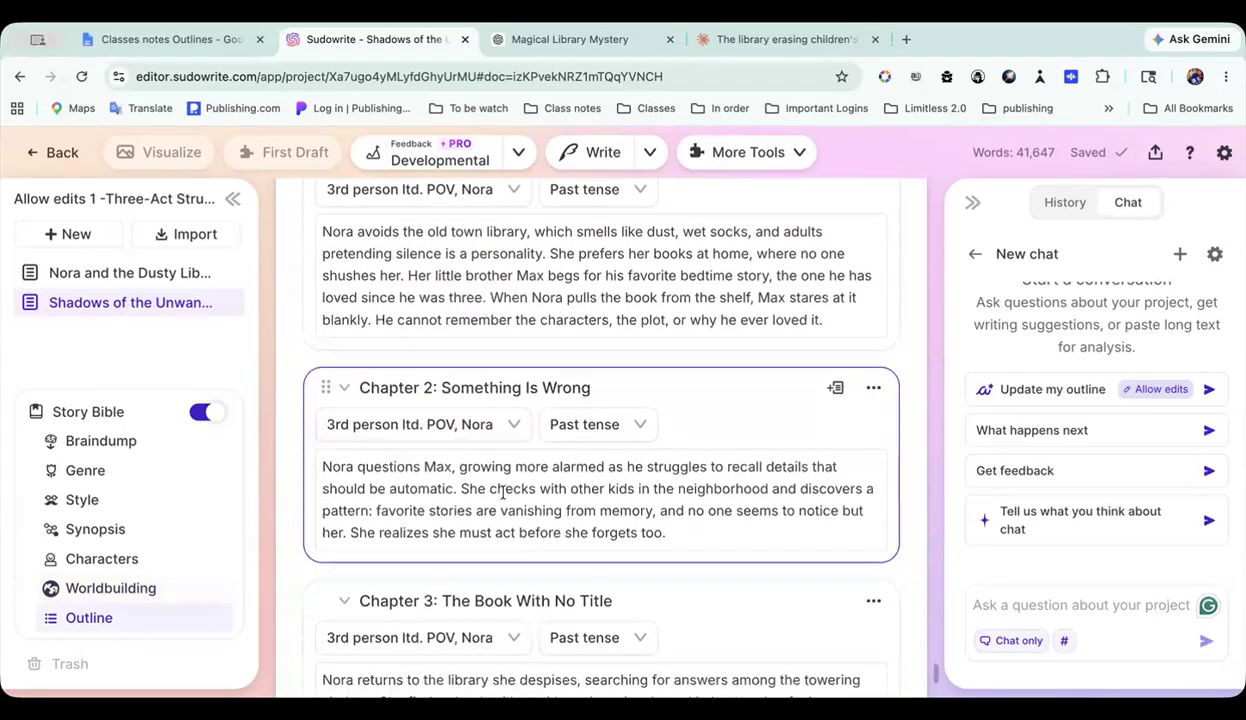
pyautogui.scroll(-5, 505, 497)
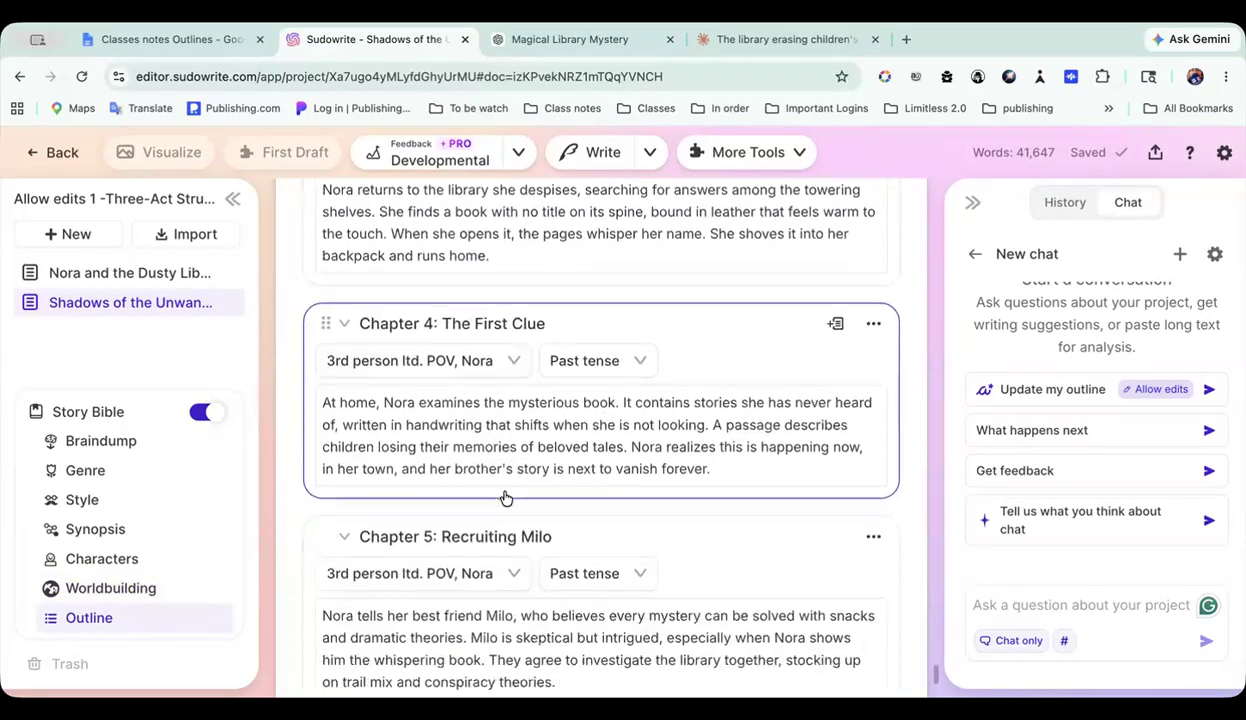
pyautogui.scroll(6, 503, 490)
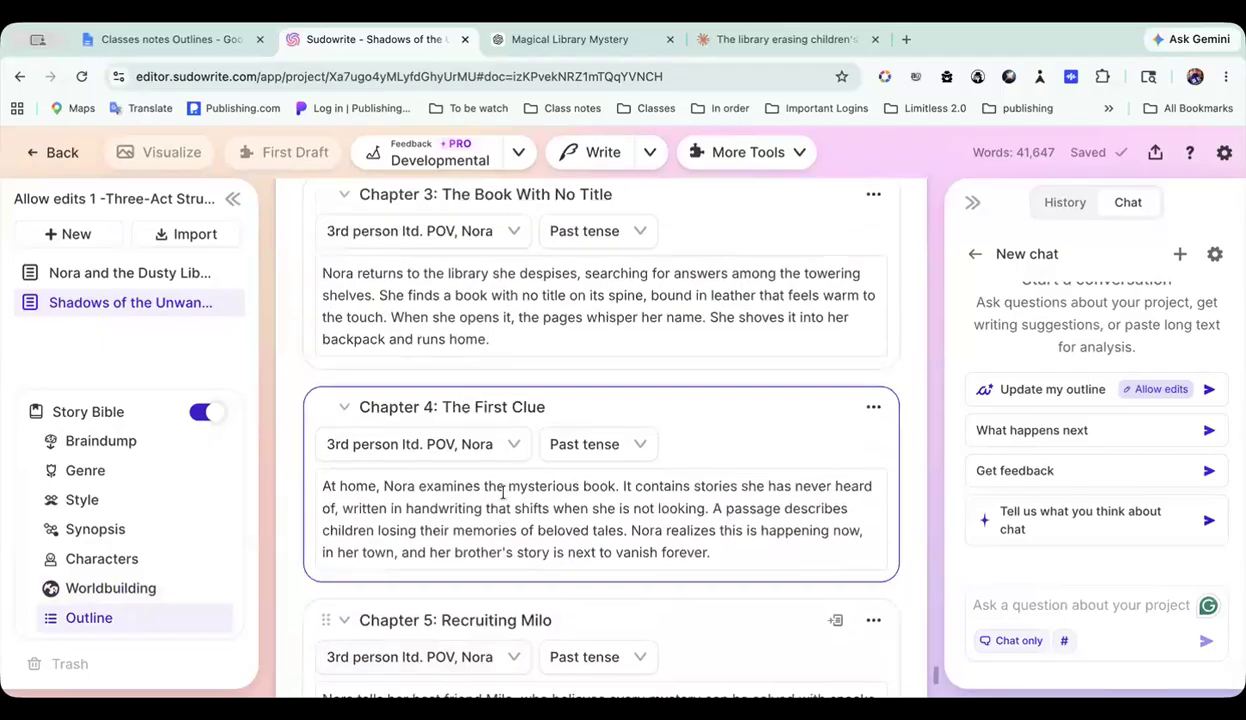
pyautogui.scroll(1, 503, 490)
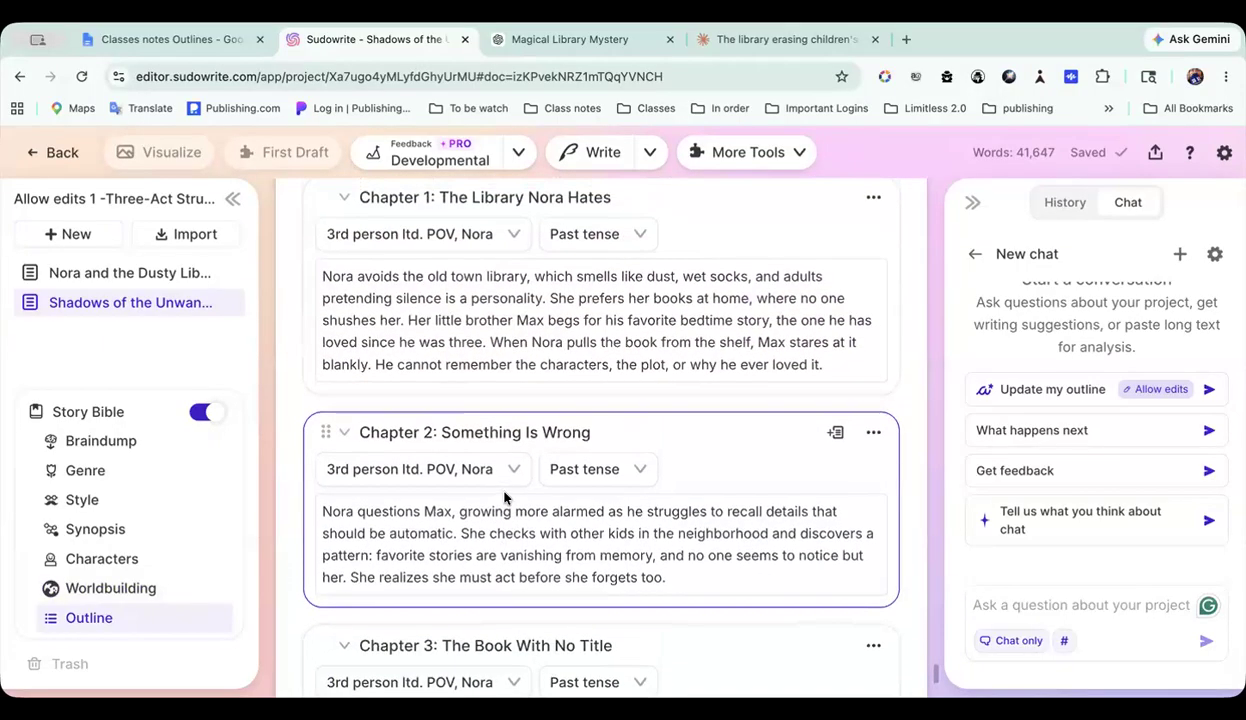
pyautogui.hscroll(-1, 504, 498)
pyautogui.scroll(-2, 698, 490)
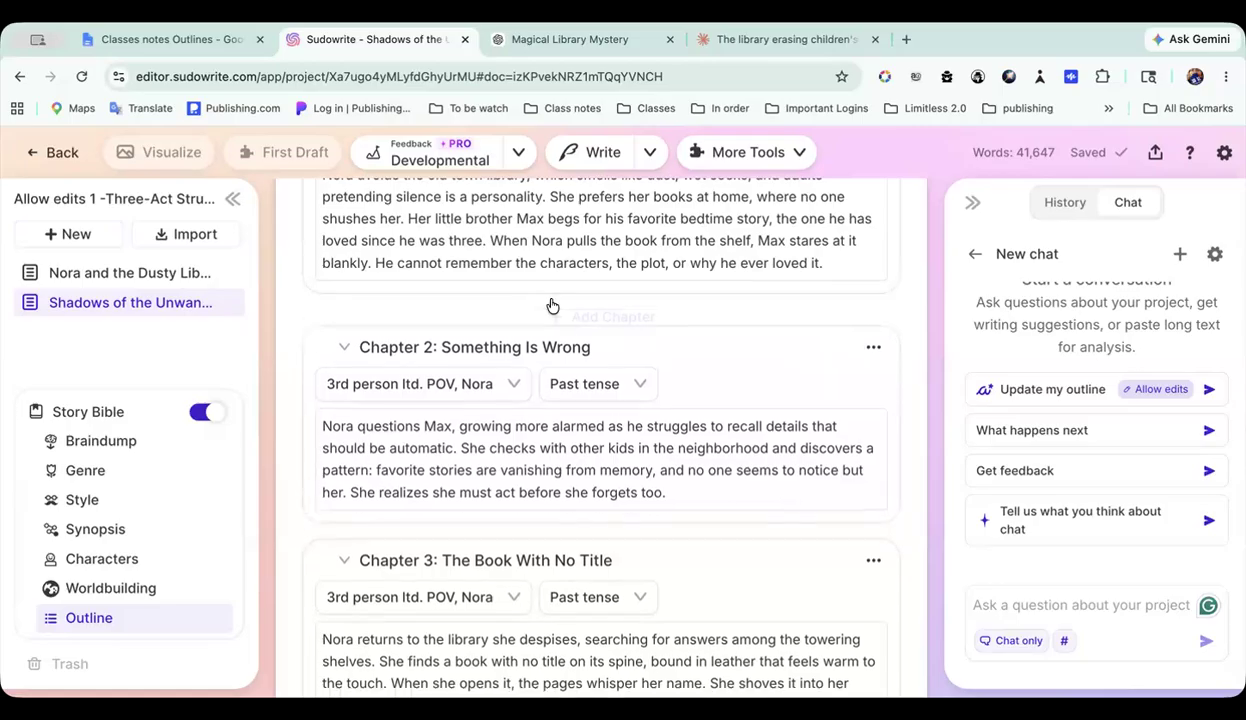
# Step: Check which actions are available for Chapter 2: Something Is Wrong and review the chapters around it
pyautogui.moveTo(552, 305)
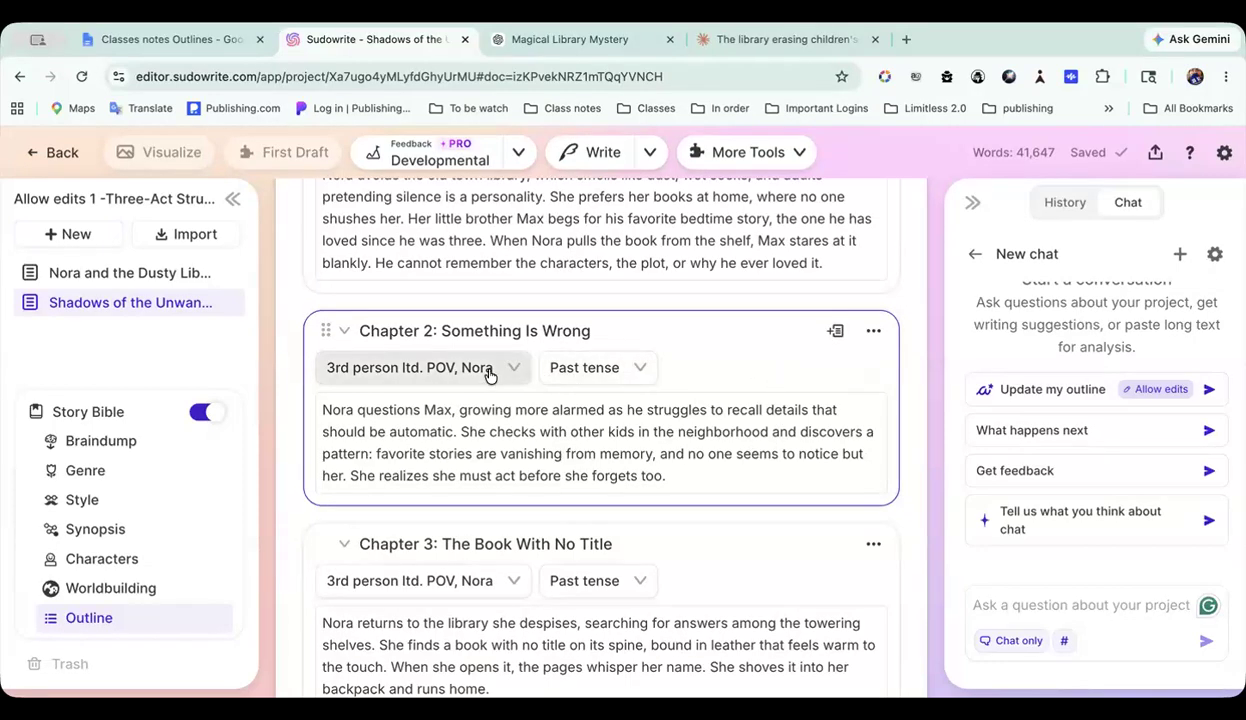
pyautogui.click(874, 334)
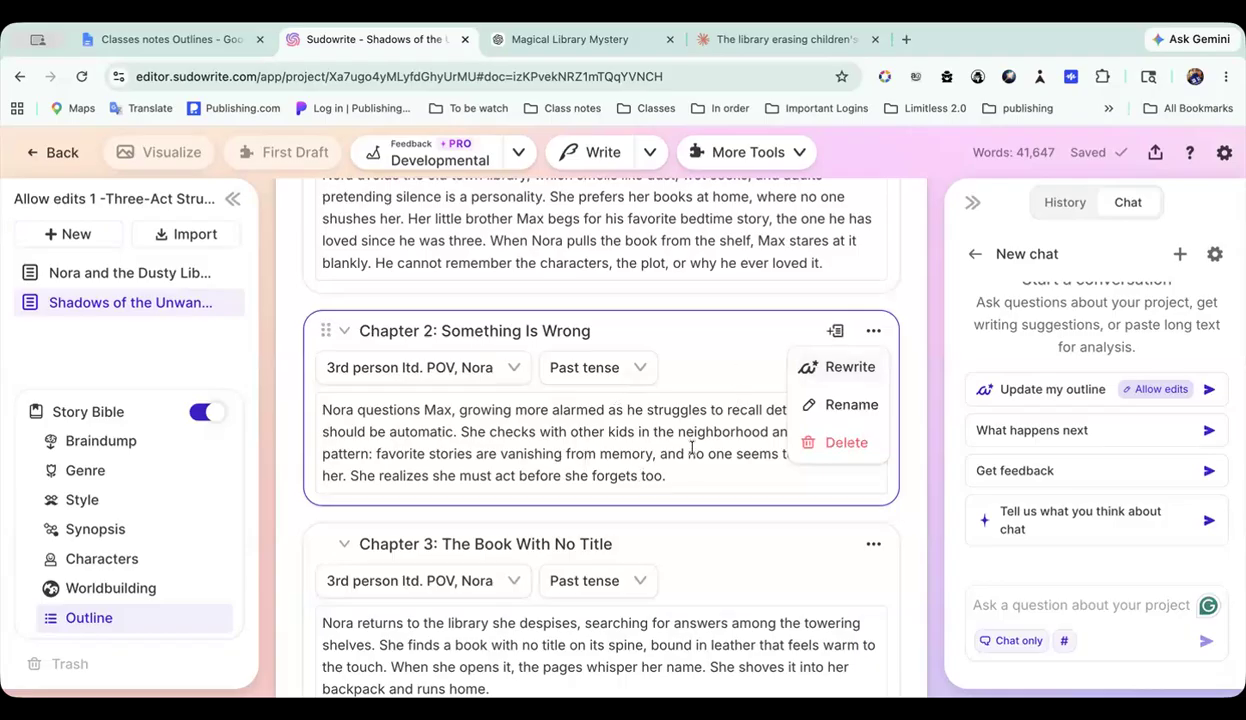
pyautogui.click(735, 366)
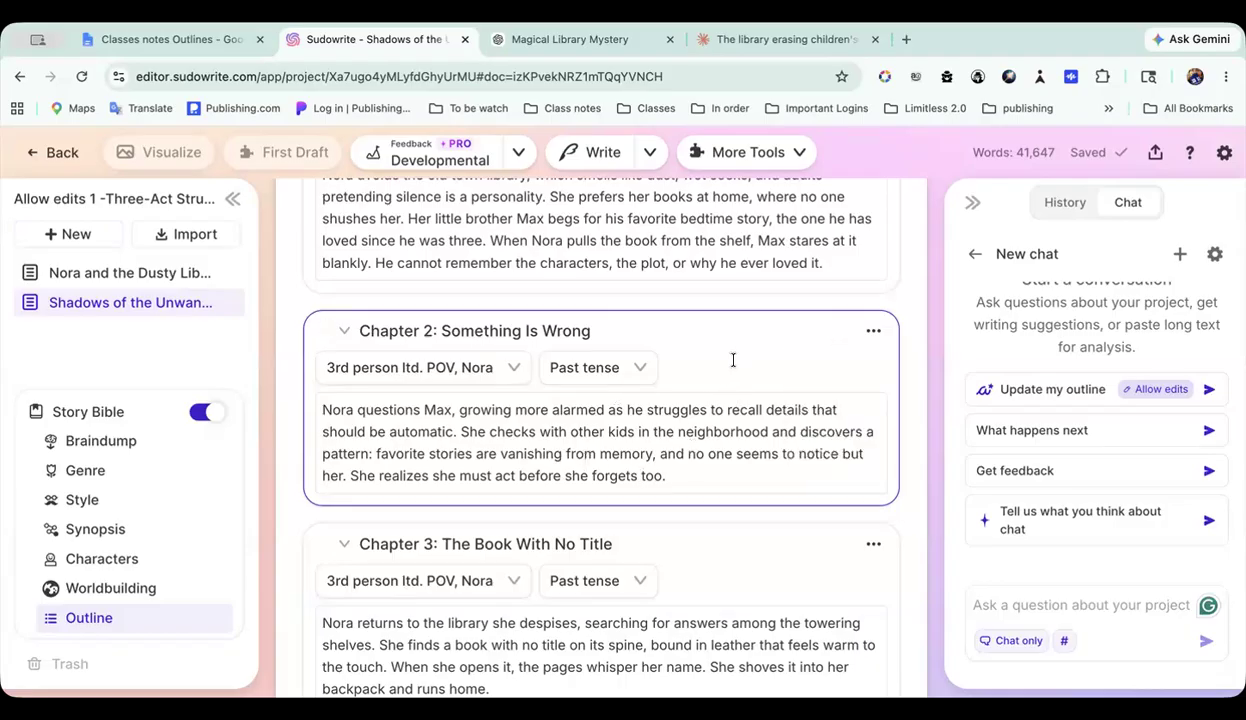
pyautogui.scroll(-3, 735, 366)
pyautogui.scroll(2, 733, 360)
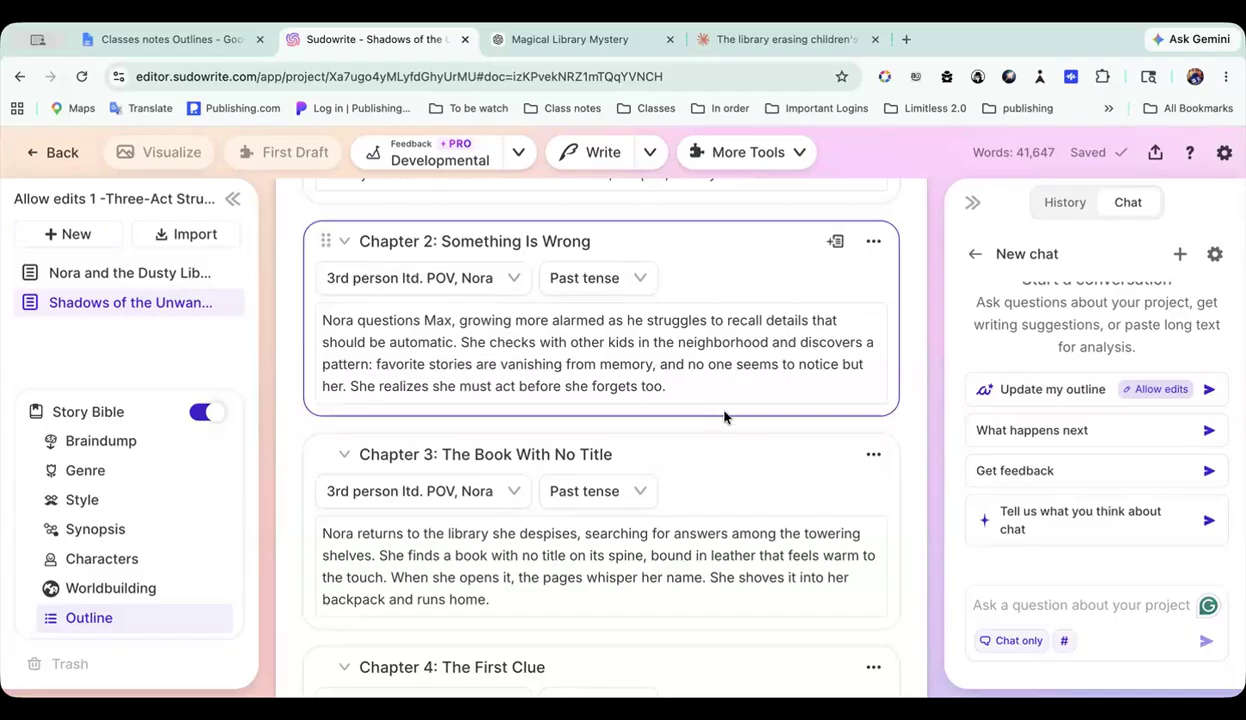
pyautogui.scroll(-1, 728, 315)
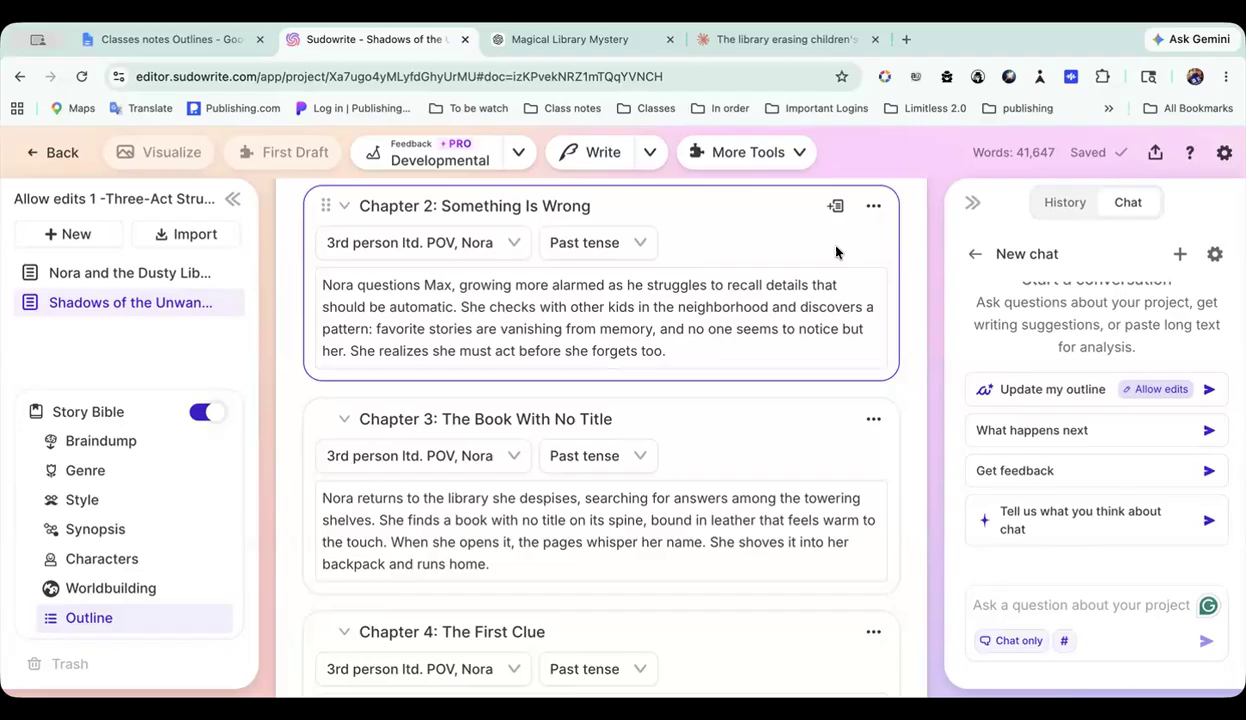
pyautogui.scroll(5, 789, 337)
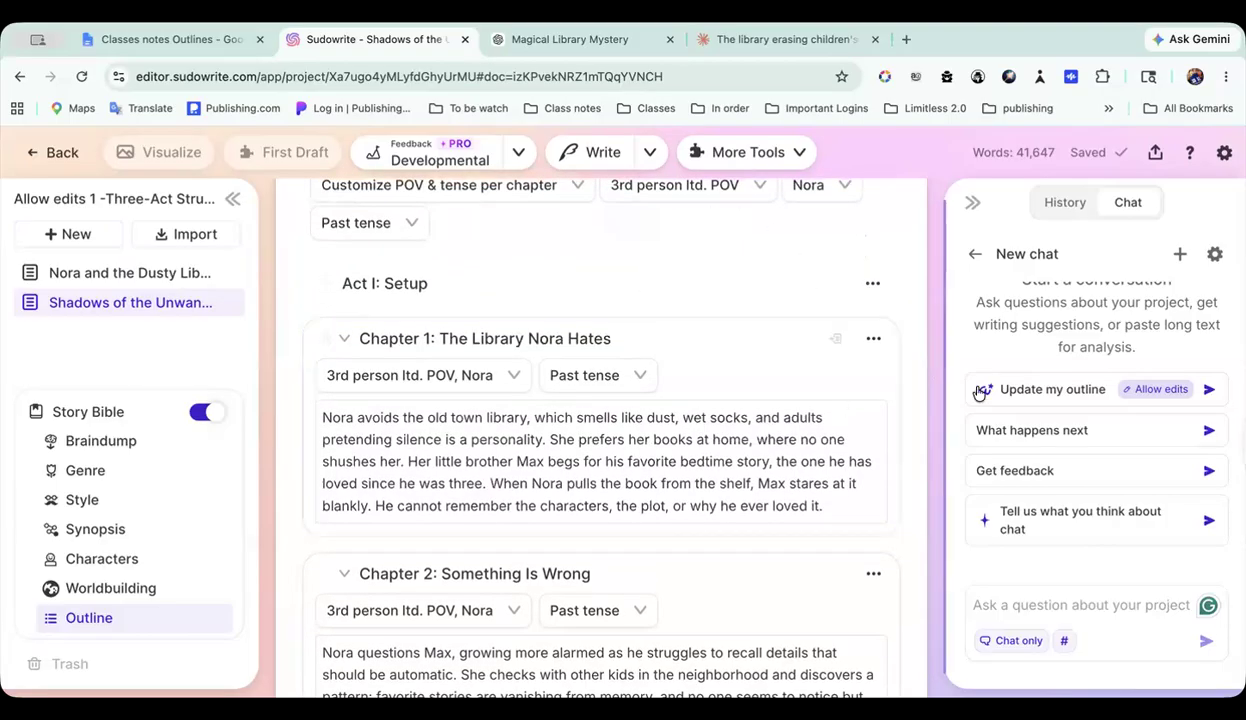
# Step: Switch to the Classes notes Outlines Google Doc and go to the start of the pasted Rashomon class questions
pyautogui.click(600, 40)
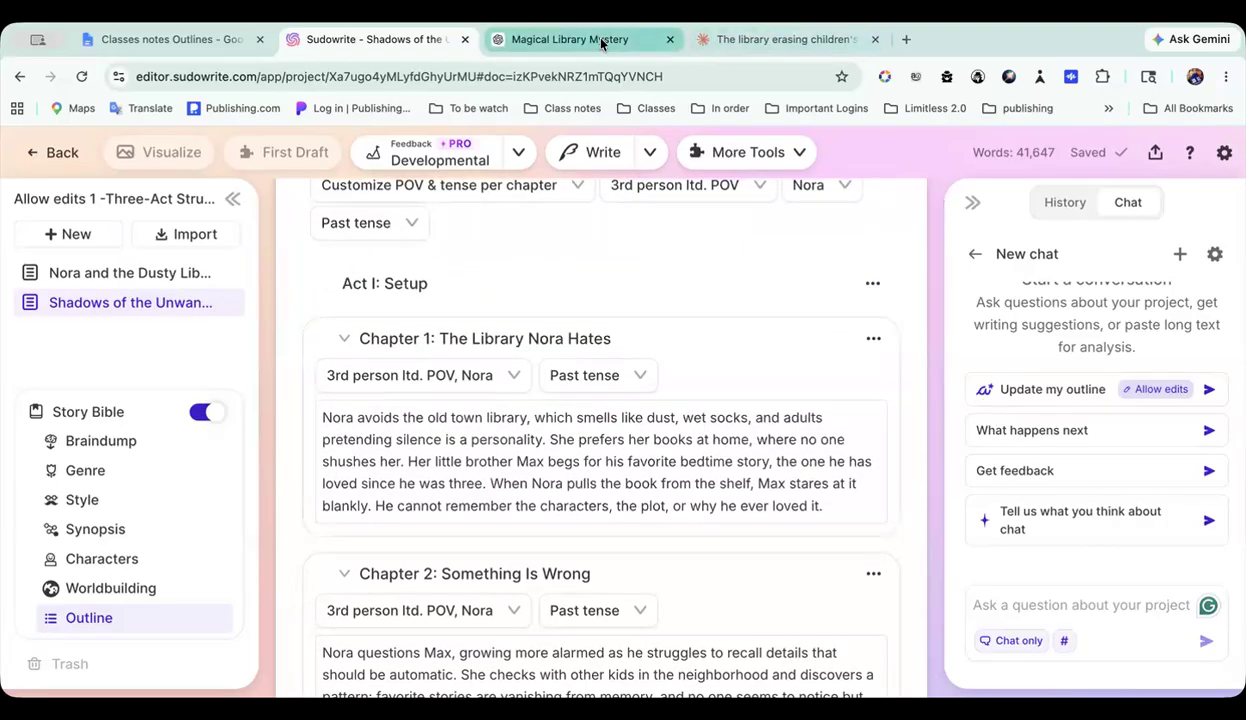
pyautogui.click(183, 39)
pyautogui.scroll(5, 450, 300)
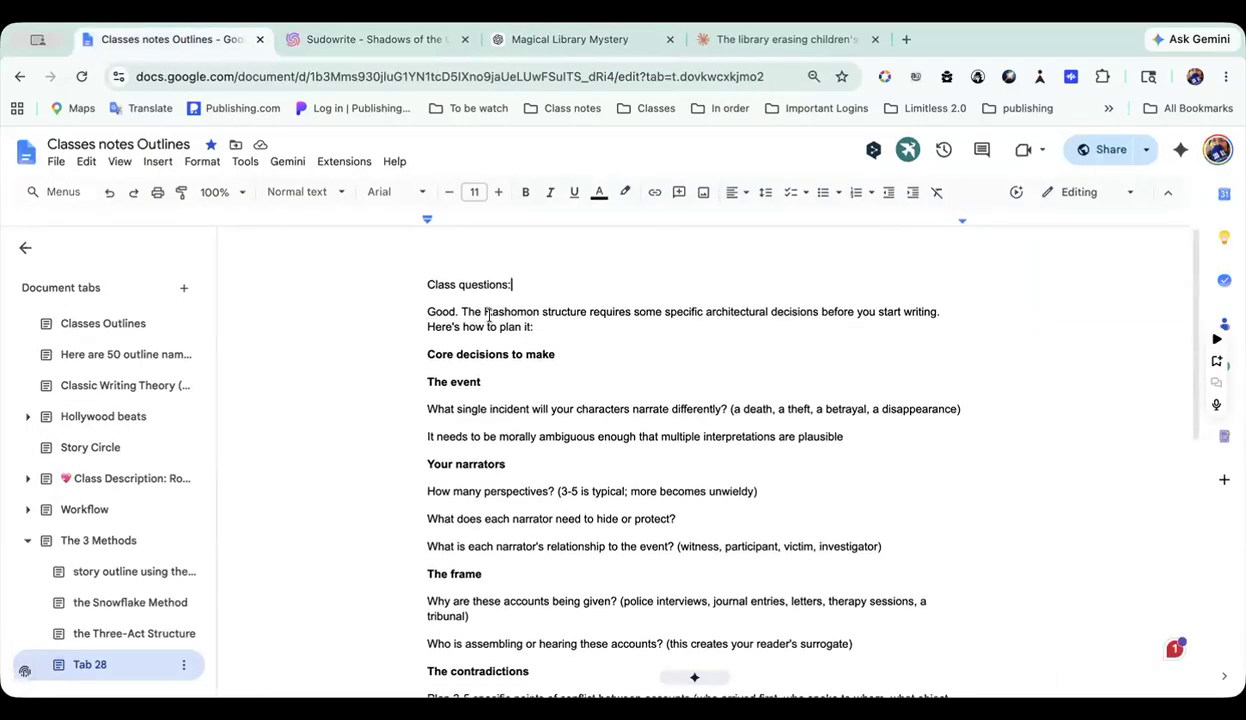